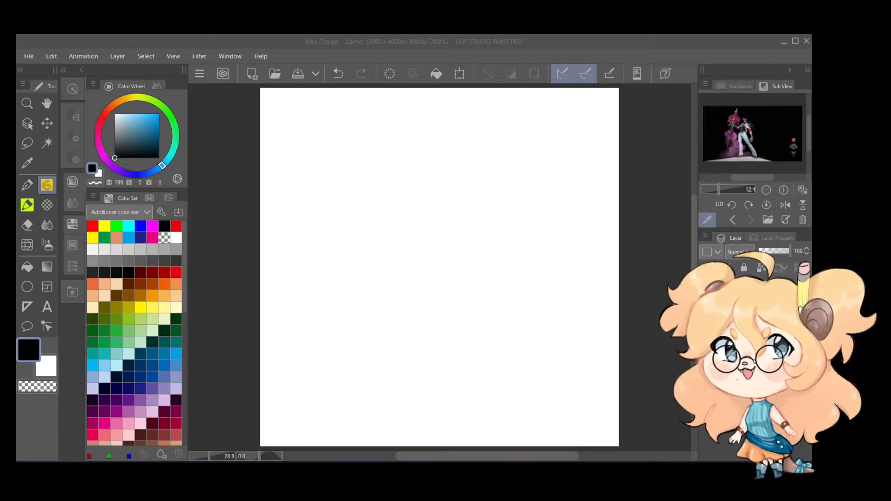
Step: Display the Tools of Torment image as the Sub View reference and enlarge it to 33.3%
left_click(392, 240)
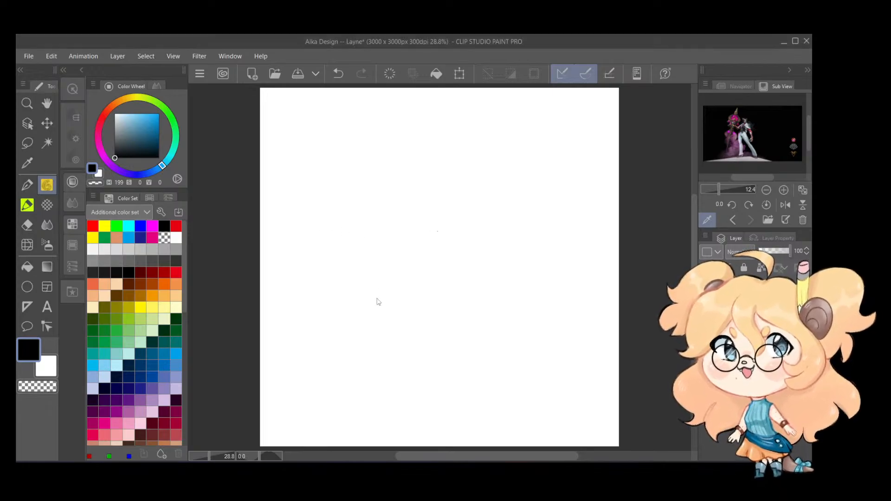
key("ctrl+z")
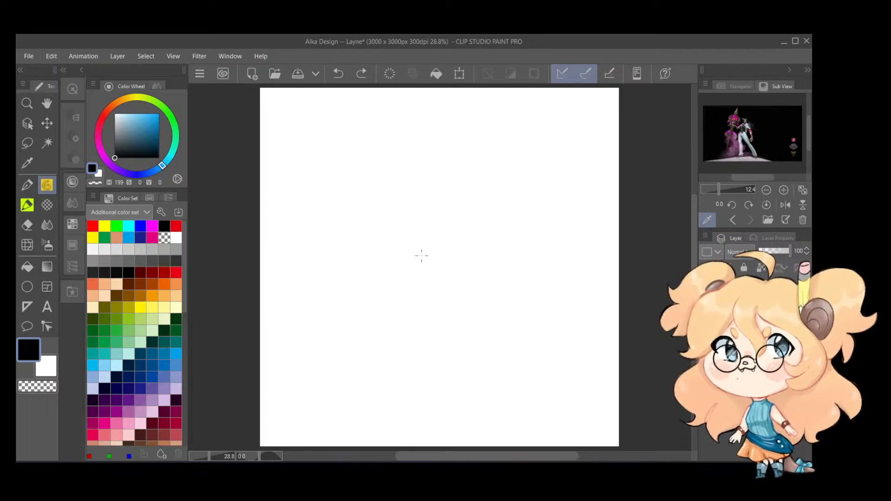
left_click(755, 321)
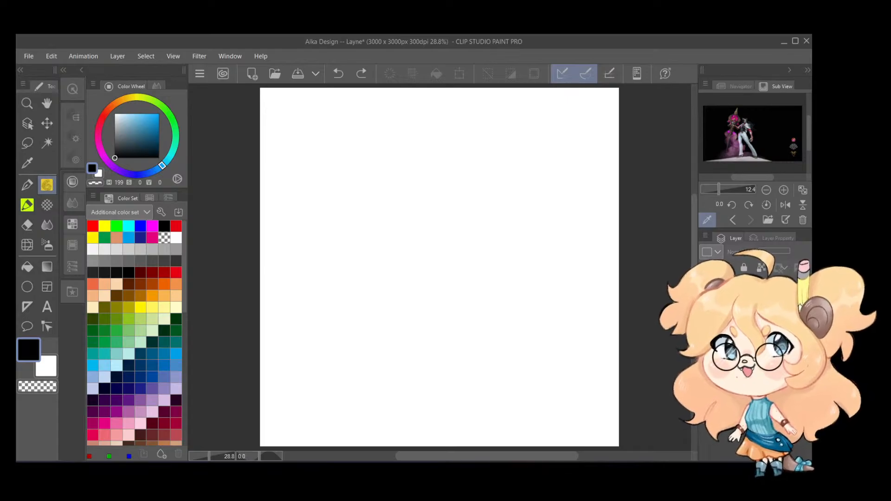
left_click(733, 221)
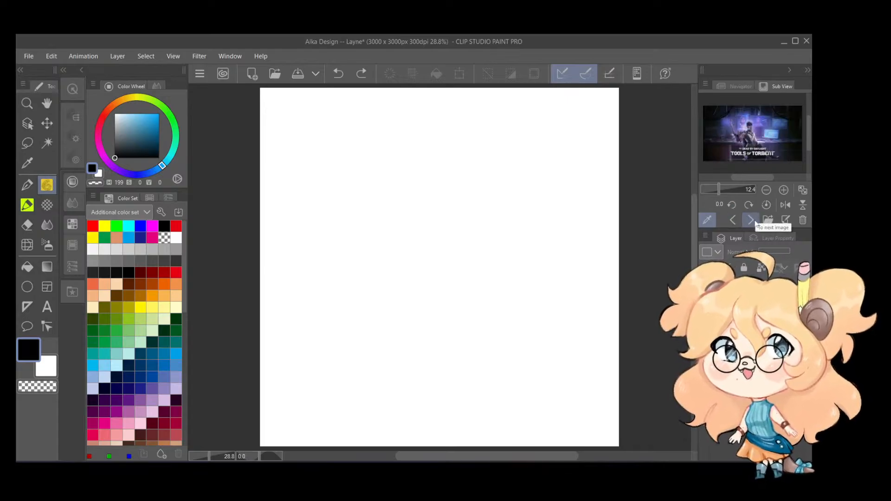
scroll(756, 148, "up", 3)
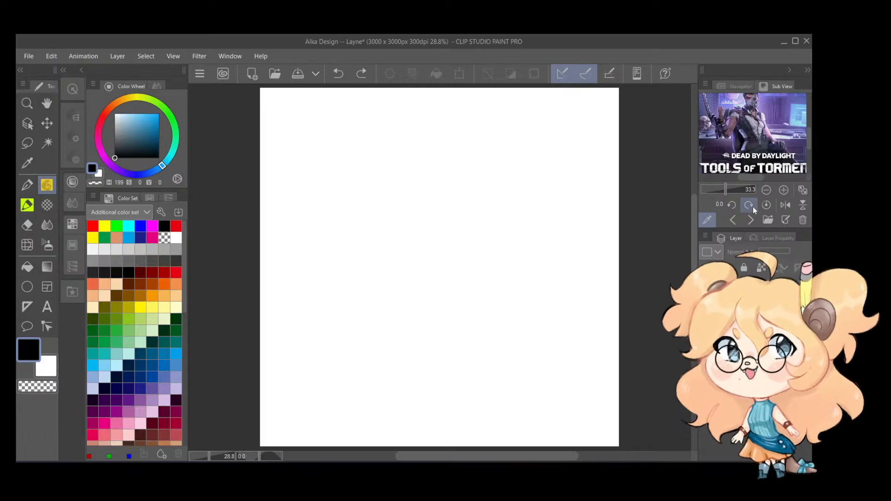
Step: Hide the plant, snake and doll-leg reference images and show the layer with the rough head and body sketches
left_click(707, 297)
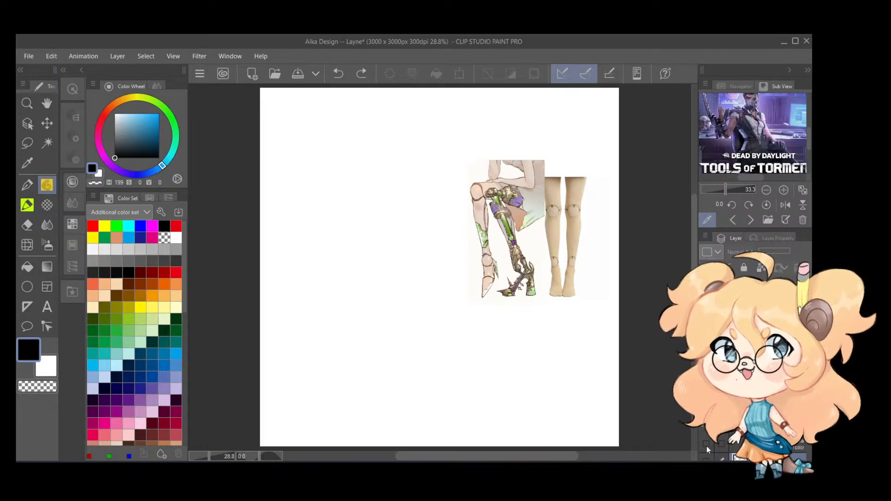
left_click(706, 445)
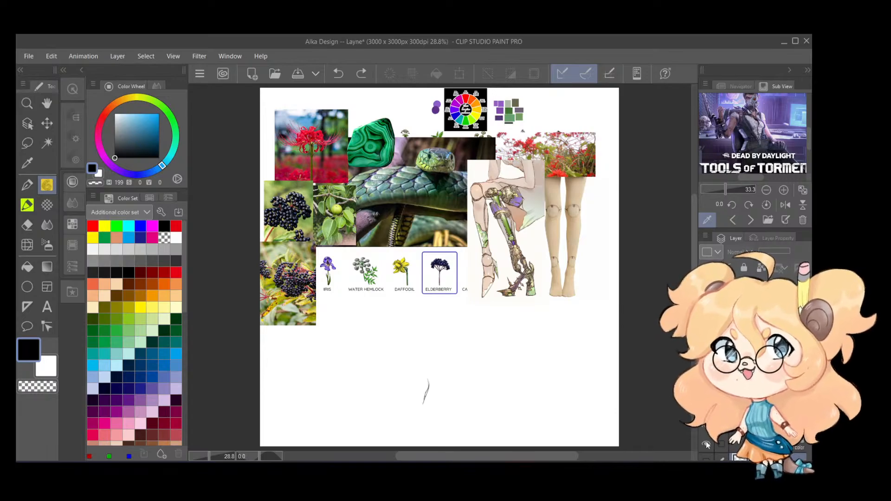
left_click(706, 445)
left_click(705, 426)
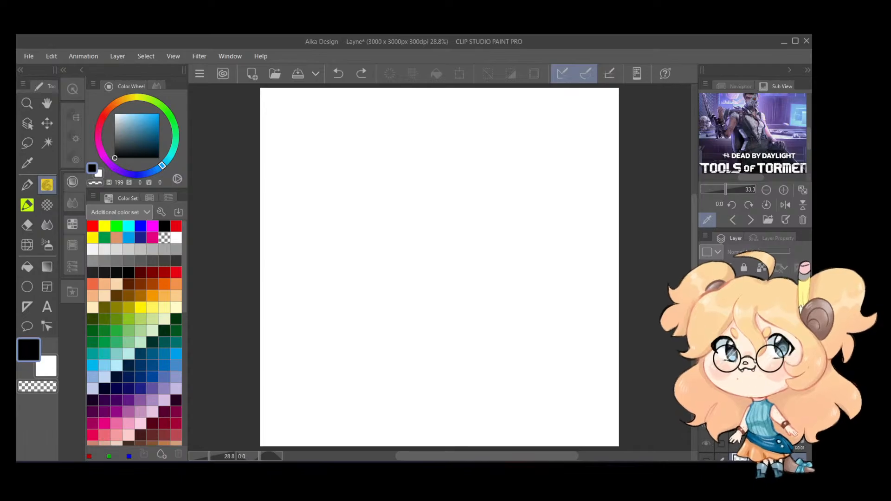
left_click(732, 418)
left_click(706, 405)
scroll(533, 386, "down", 1)
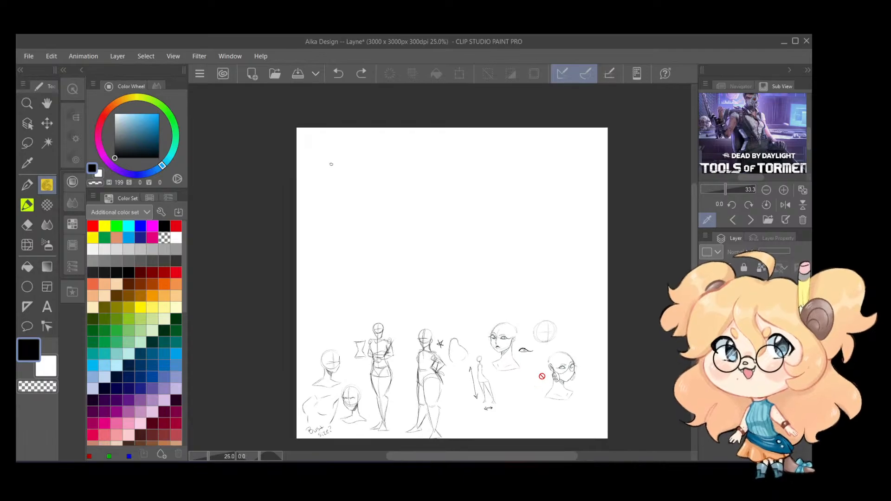
scroll(542, 376, "up", 3)
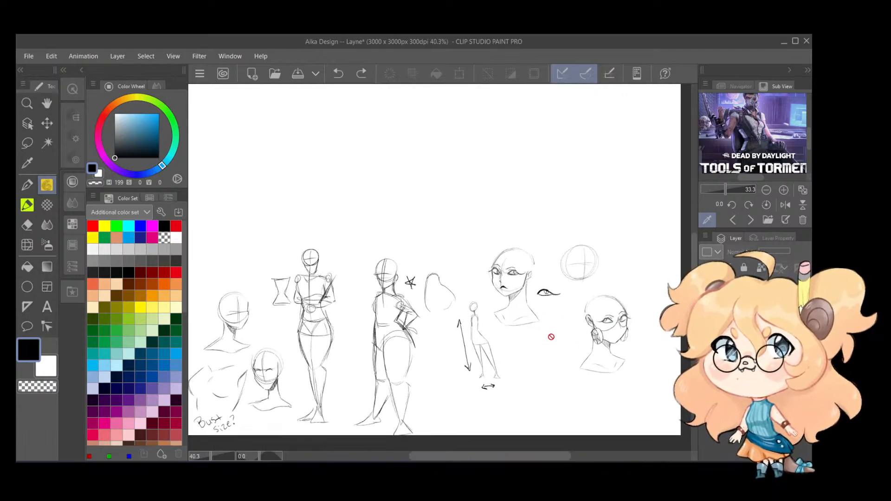
left_click_drag(533, 334, 563, 341)
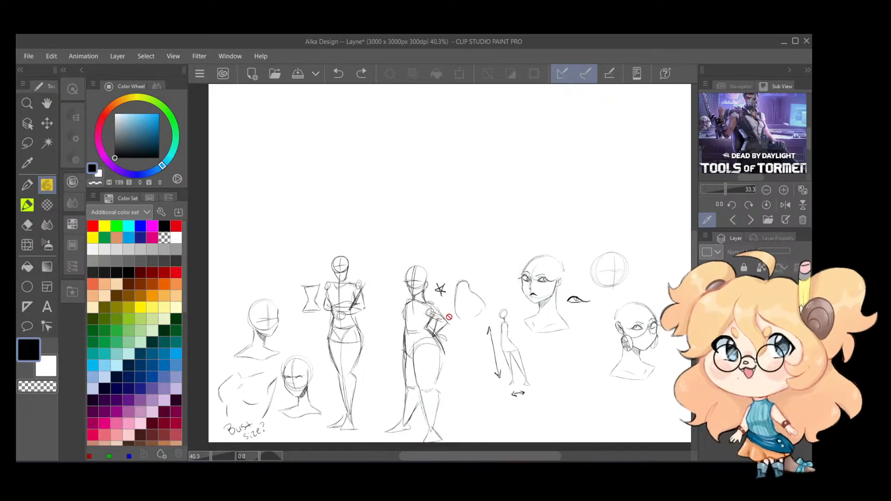
scroll(516, 297, "down", 1)
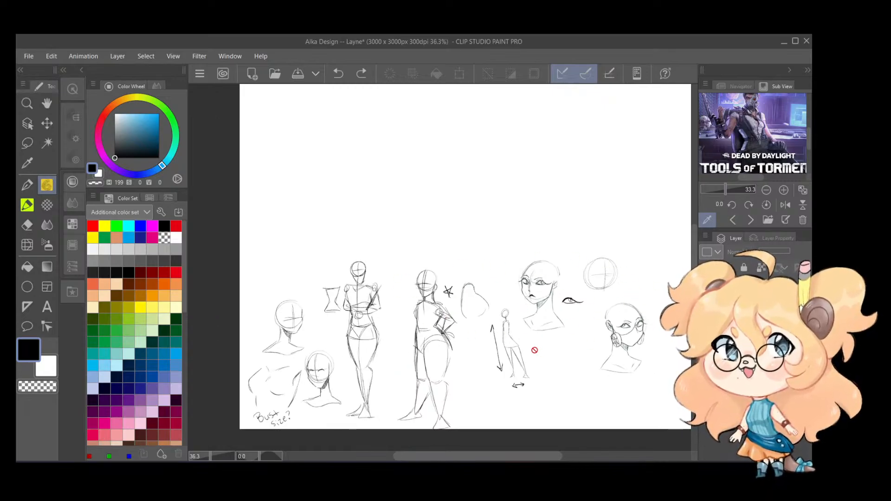
scroll(554, 296, "down", 2)
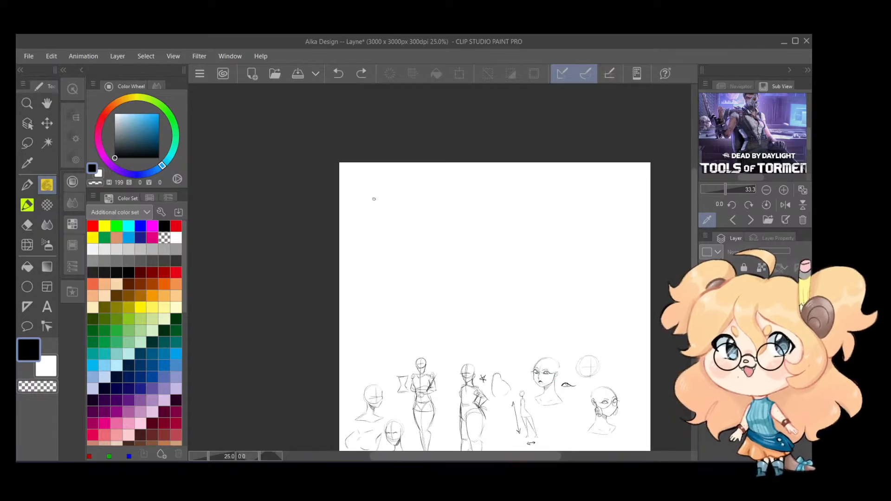
Step: Preview the handwritten notes and the reference collage above the sketches, hiding each again
key("ctrl+z")
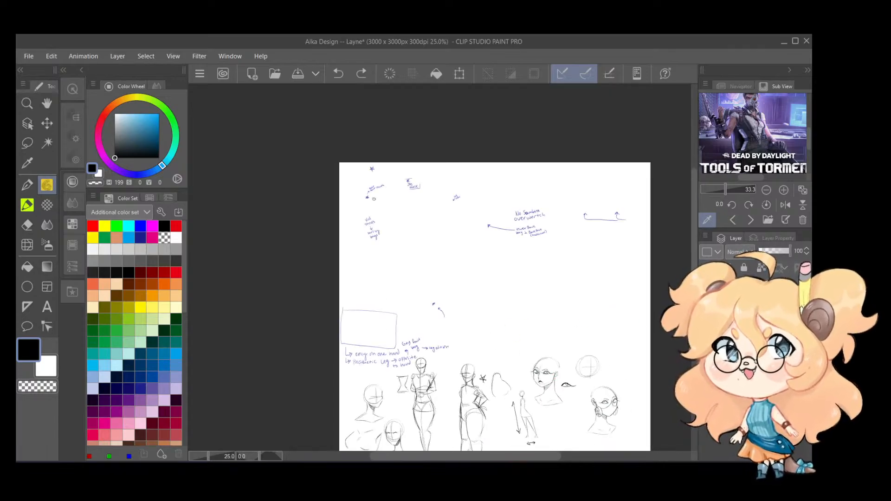
key("ctrl+y")
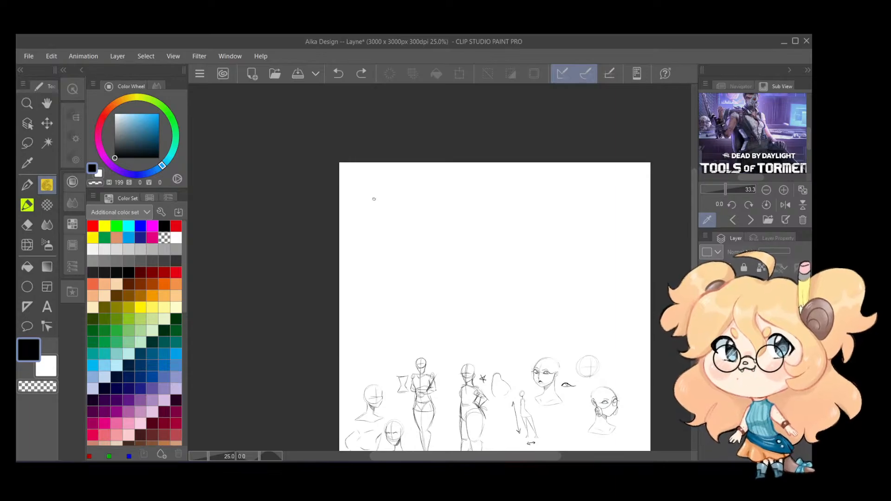
key("ctrl+y")
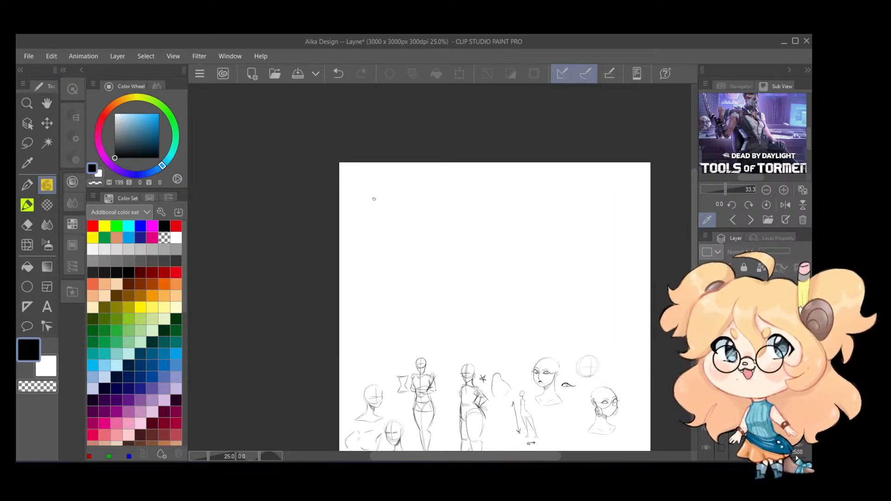
key("ctrl+z")
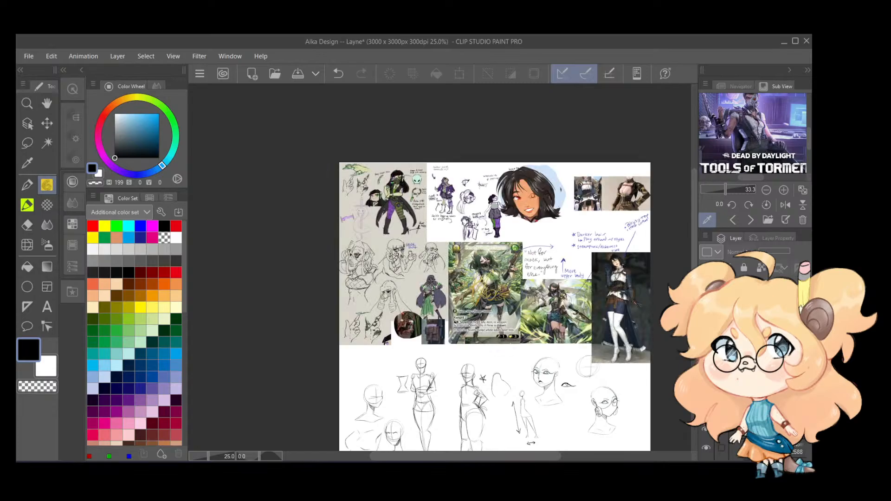
key("ctrl+y")
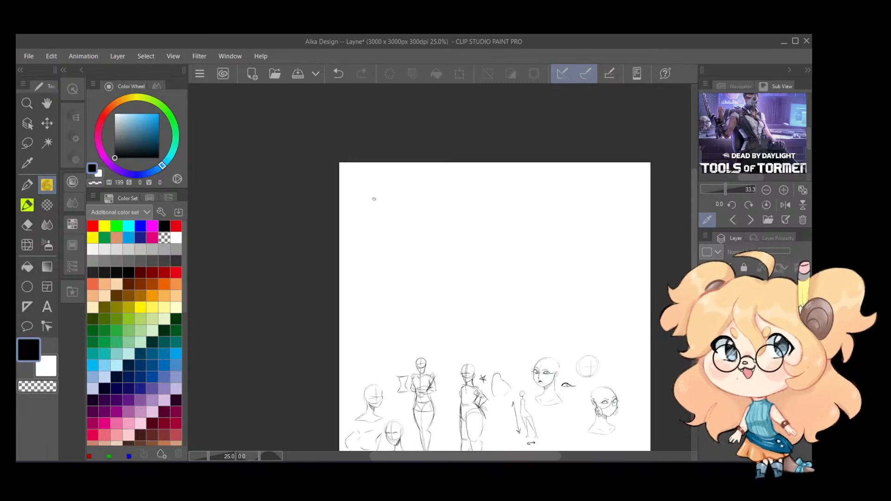
Step: Delete the selected layer and erase the small stray mark near the canvas's upper-left corner
key("ctrl+shift+n")
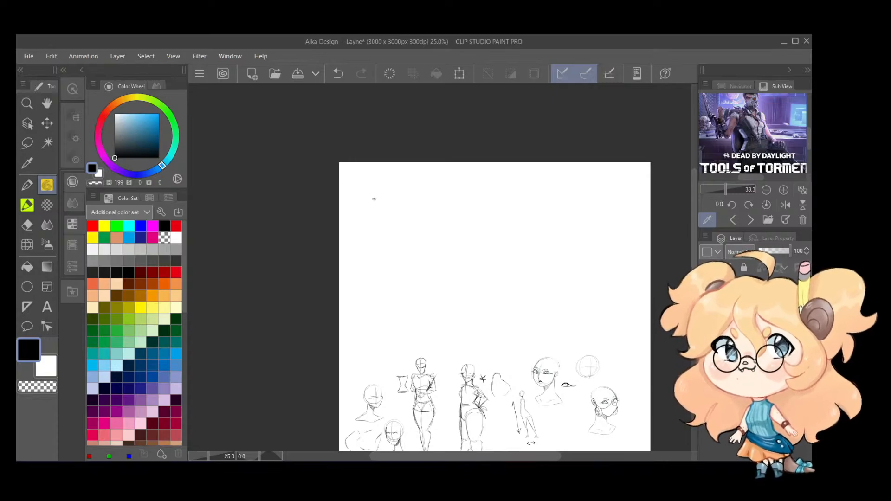
key("ctrl+z")
key("ctrl+y")
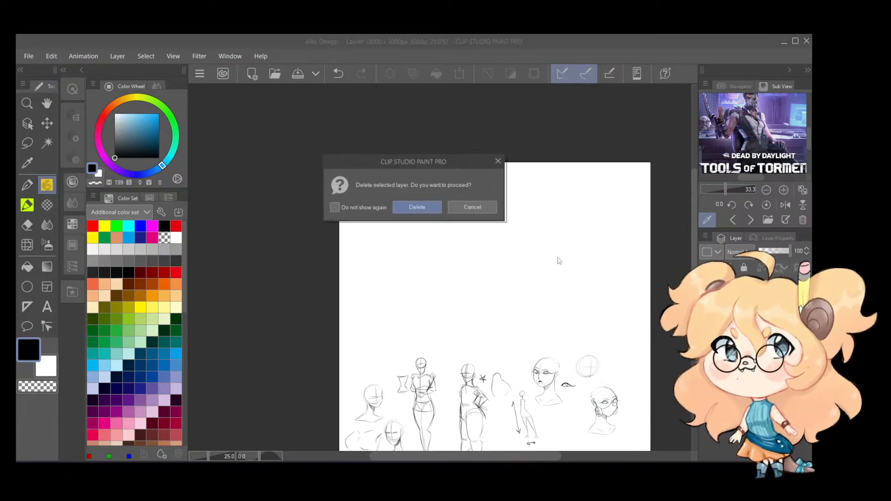
left_click(433, 210)
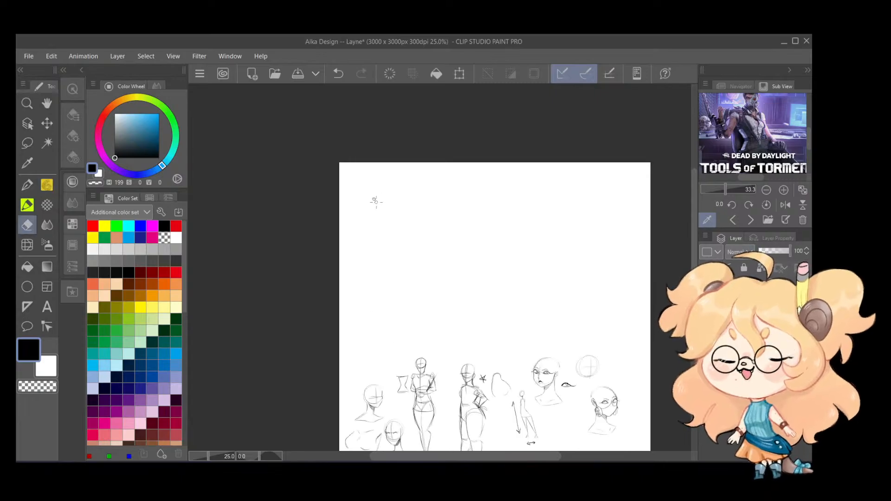
key("e")
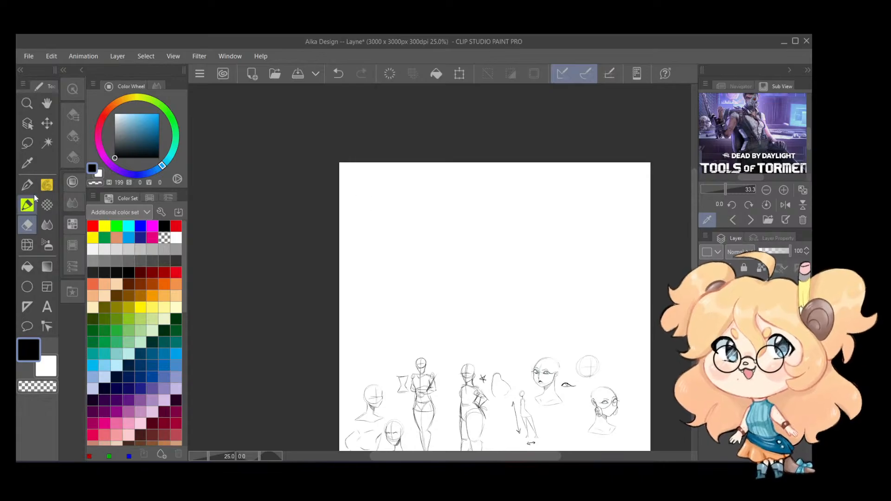
left_click(51, 186)
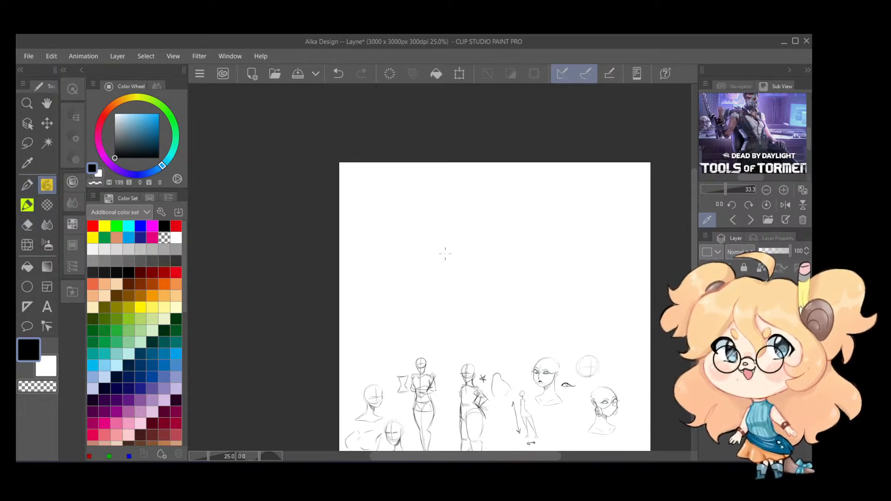
Step: Show the reference collage with its notes above the rough head and body sketches
scroll(490, 288, "down", 1)
scroll(488, 298, "up", 2)
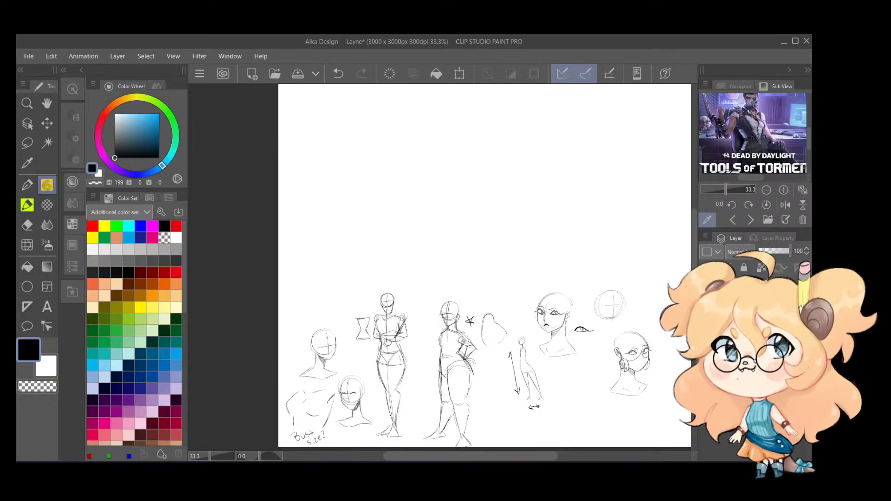
scroll(587, 325, "down", 3)
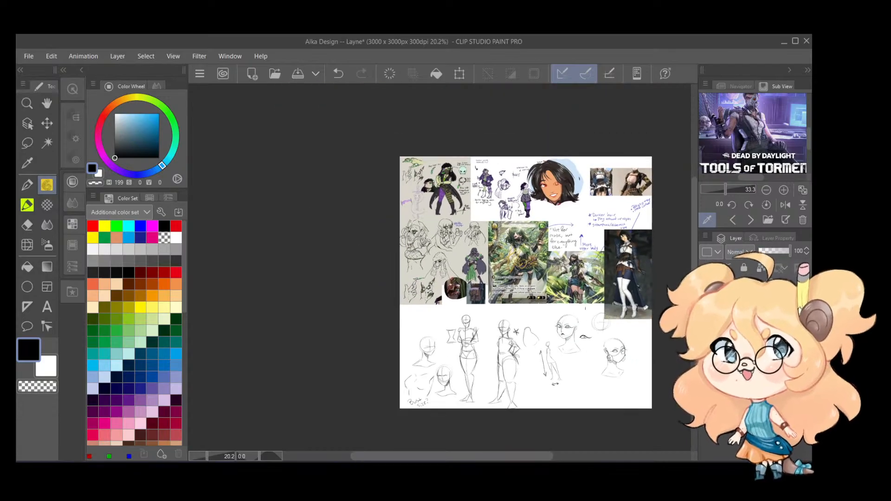
scroll(559, 254, "up", 3)
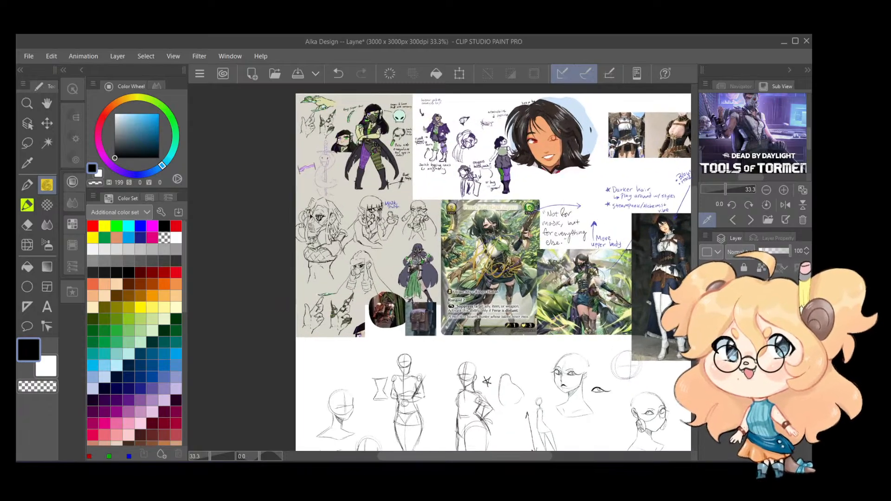
left_click_drag(603, 397, 569, 307)
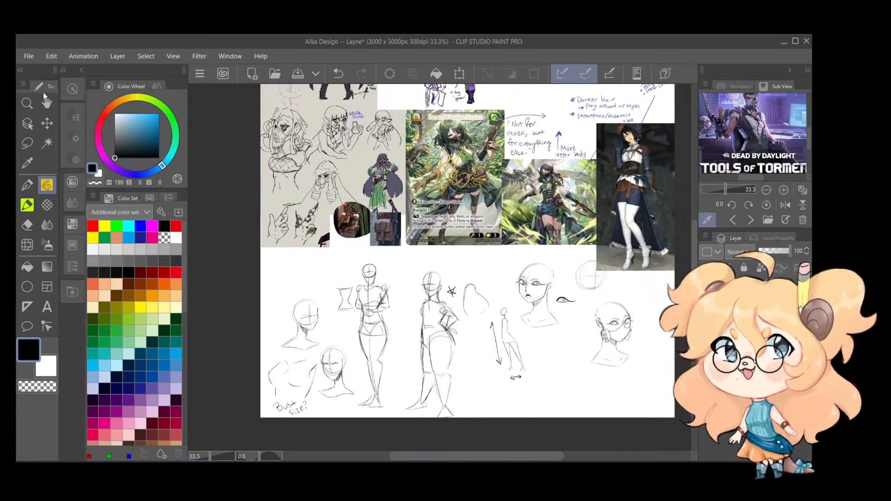
Step: Extend the canvas height to 5000 px, keeping the reference point at the centre
left_click(51, 56)
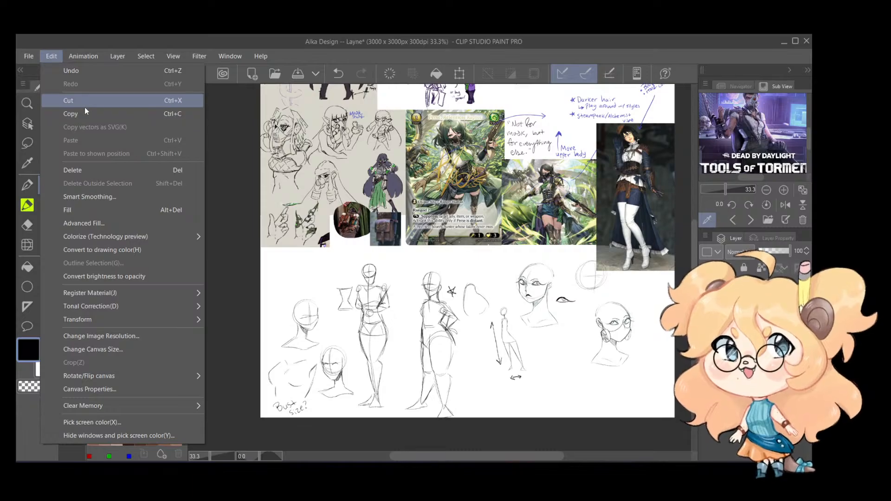
left_click(91, 349)
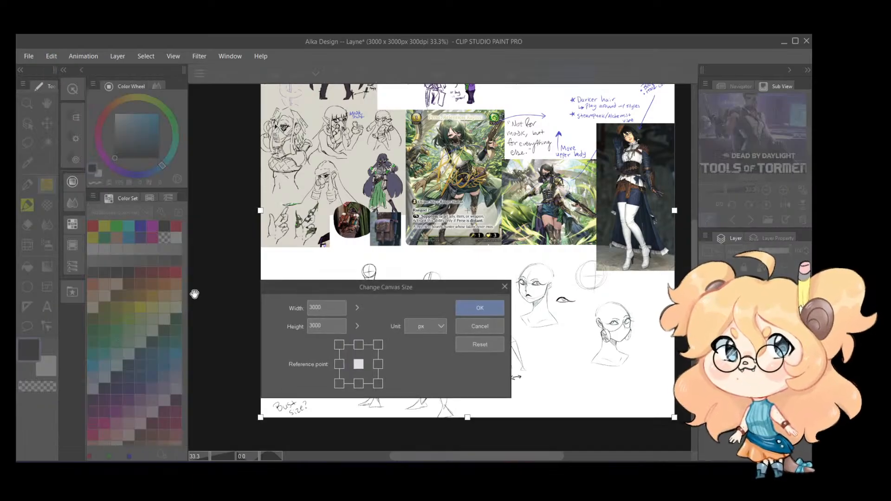
left_click(312, 326)
type("5000")
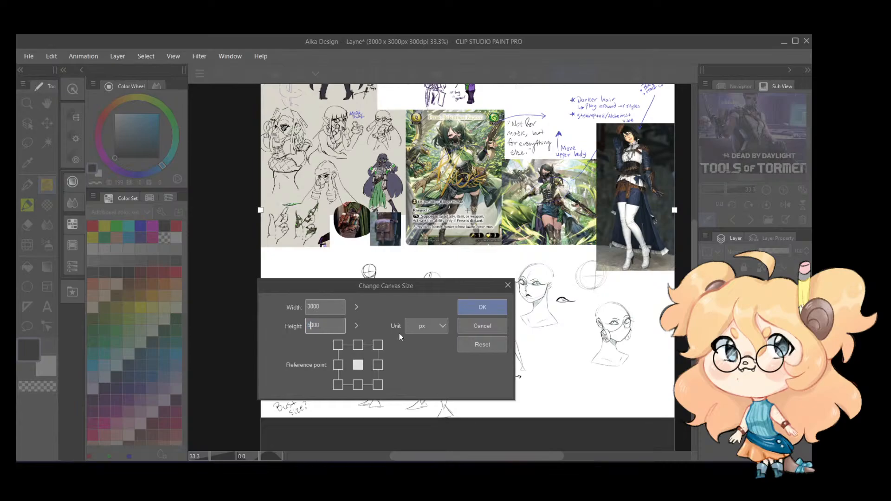
left_click(477, 311)
scroll(477, 311, "down", 4)
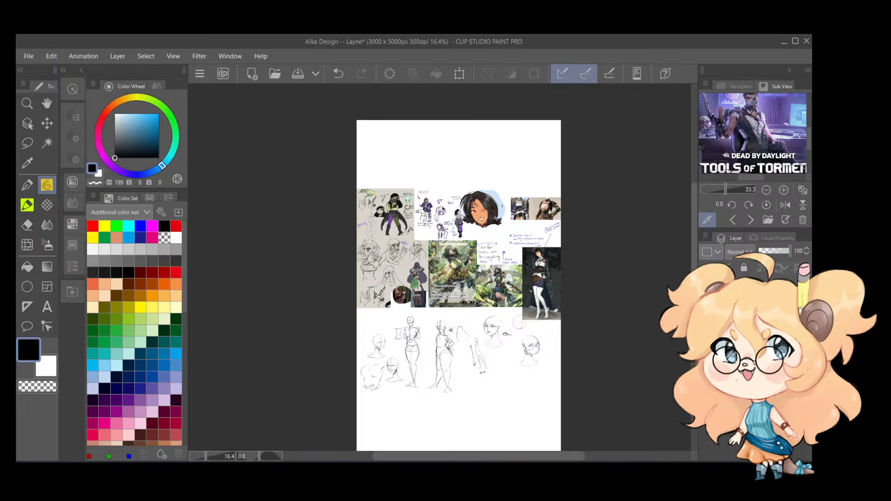
Step: Try to move the reference collage higher on the enlarged canvas with a free transform
key("ctrl+t")
mouse_move(503, 297)
left_mouse_down()
mouse_move(503, 229)
mouse_move(504, 297)
left_mouse_up()
left_click(443, 342)
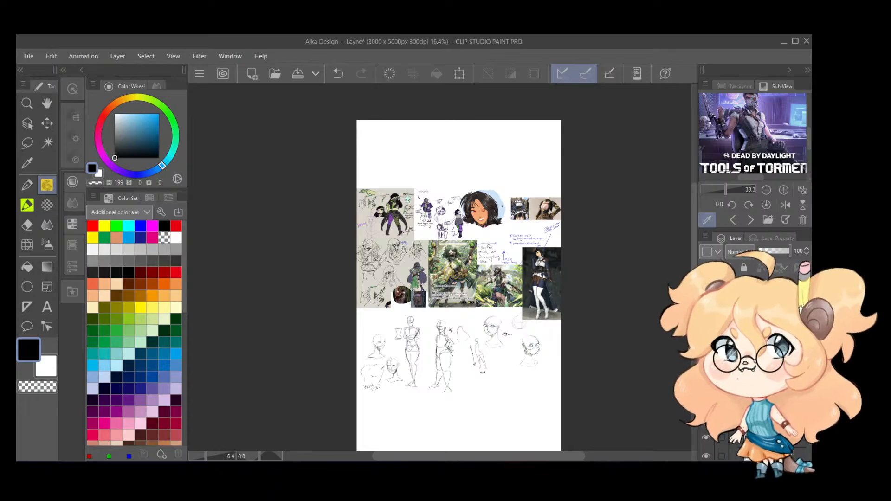
scroll(755, 371, "down", 5)
key("ctrl+t")
left_click_drag(513, 302, 516, 288)
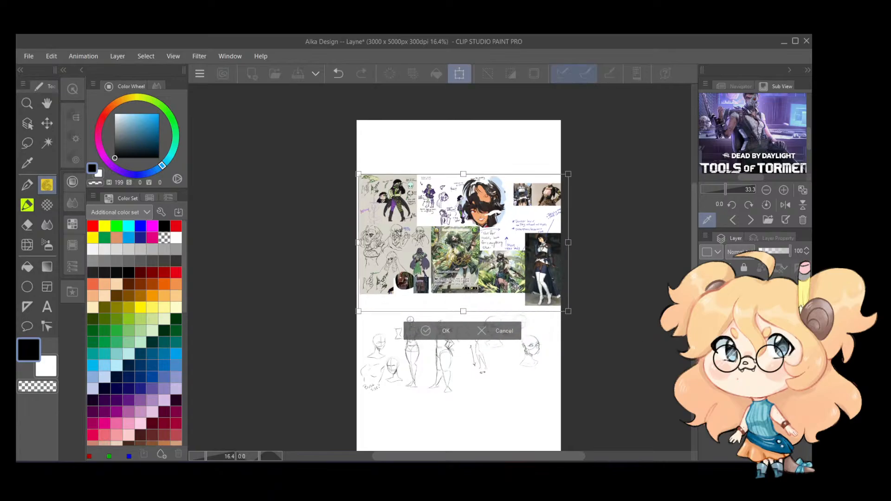
key("ctrl+z")
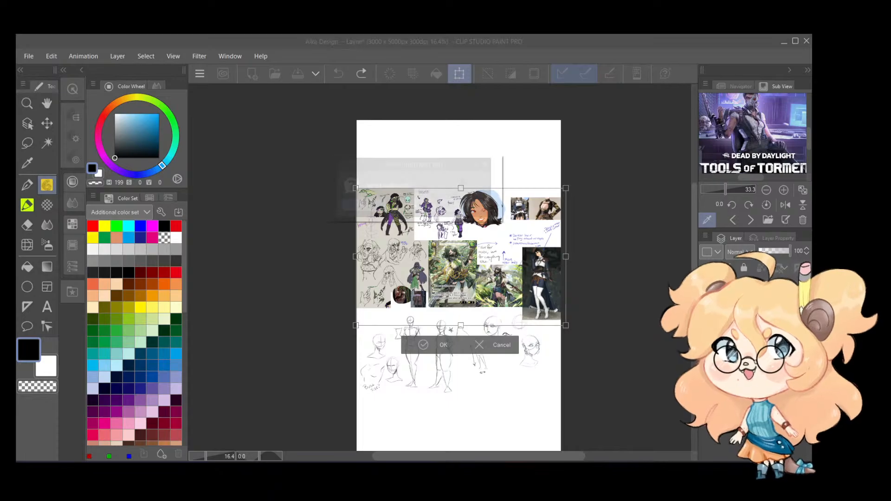
left_click(341, 205)
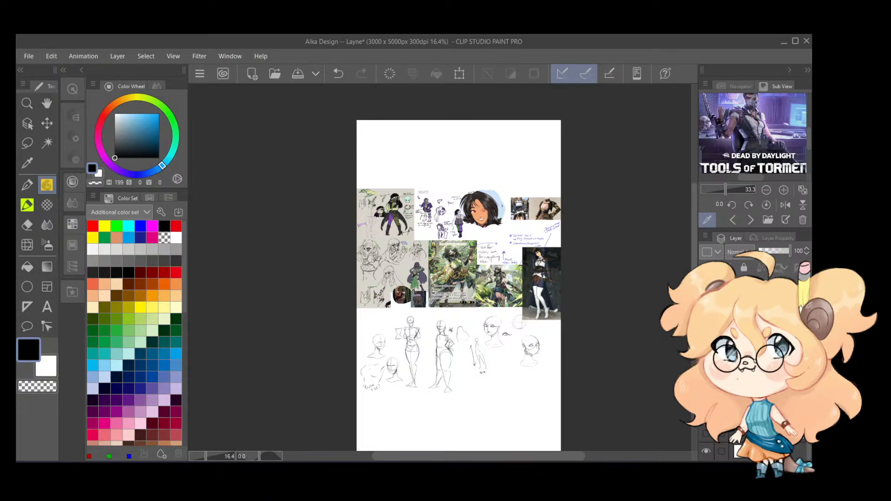
Step: Check which collage images and notes each layer holds by hiding and reshowing the layers one at a time
scroll(742, 381, "up", 3)
left_click(706, 381)
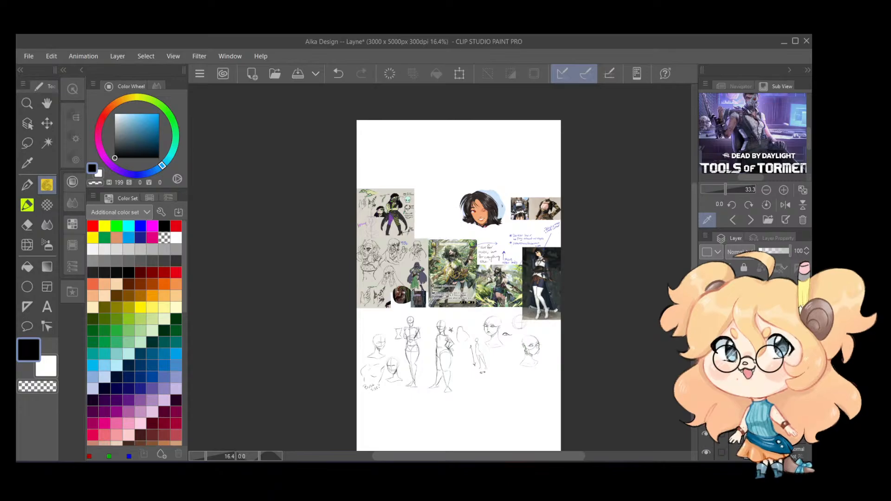
left_click(706, 379)
left_click(706, 397)
left_click(706, 397)
left_click(706, 415)
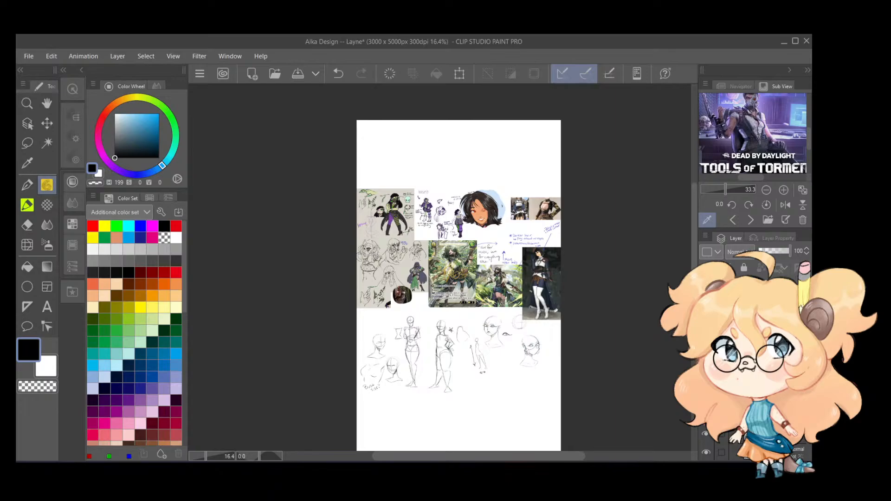
left_click(706, 415)
scroll(743, 408, "down", 1)
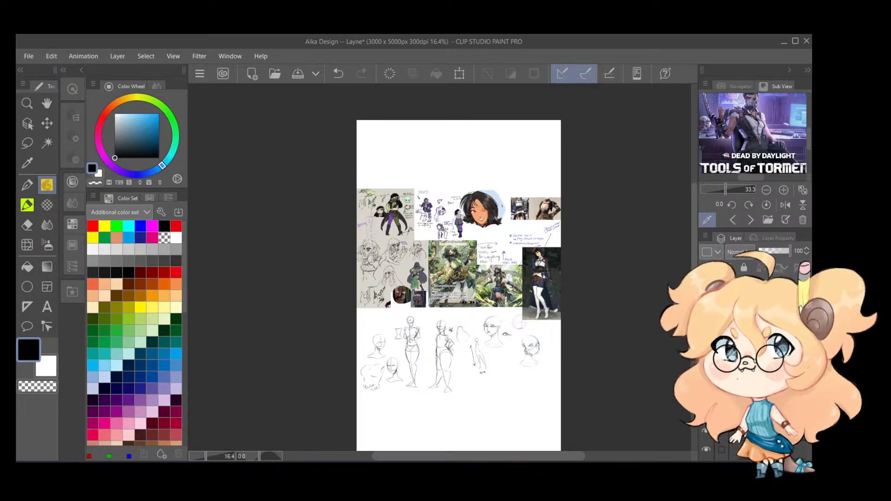
left_click(706, 415)
left_click(706, 415)
Step: Move the whole reference collage up to the canvas's upper edge with a free transform
left_click(744, 268)
left_click(744, 268)
left_click(735, 364)
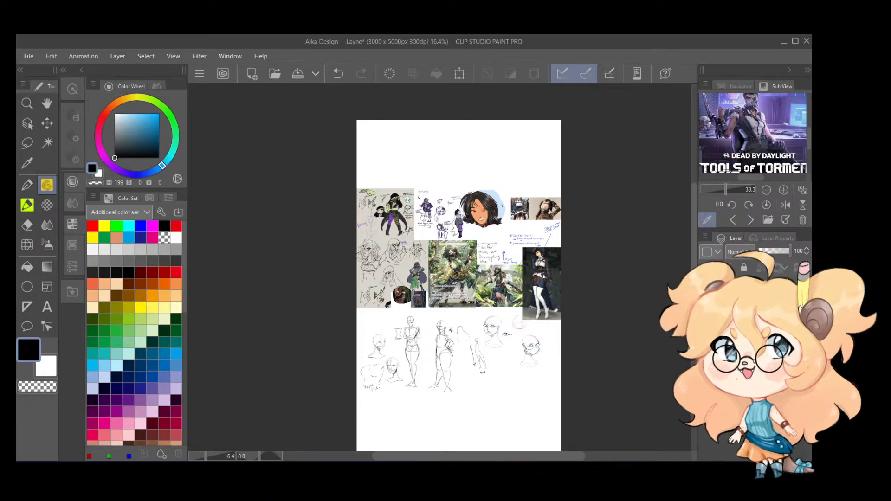
key("ctrl+t")
left_click_drag(515, 301, 509, 234)
left_click(441, 280)
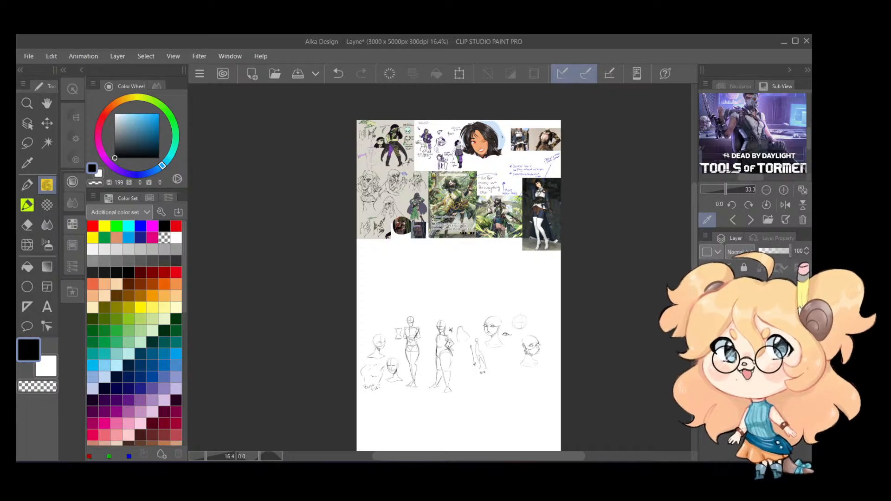
Step: Move the rough head and body sketches up directly beneath the collage with a free transform and save the file
key("ctrl+t")
left_click_drag(499, 375, 490, 301)
left_click(430, 343)
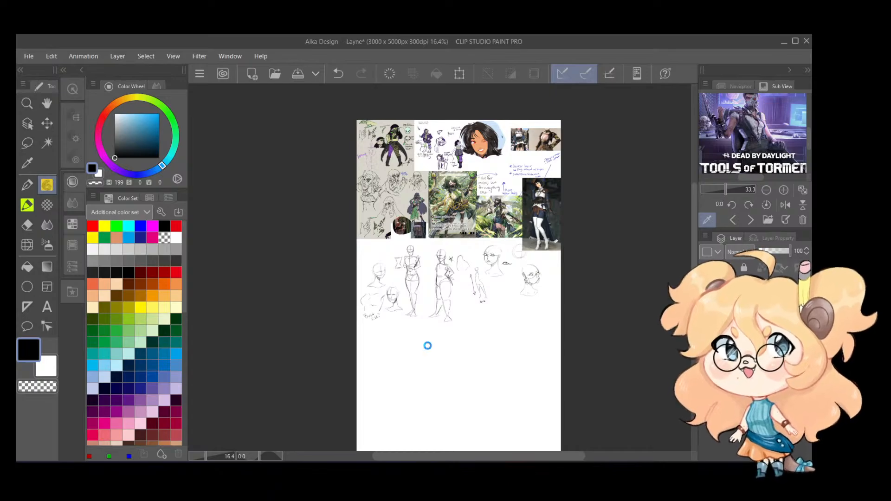
key("ctrl+s")
Step: Display the front, side and back body drawing as the Sub View reference while framing the empty area below the sketches
scroll(512, 355, "up", 3)
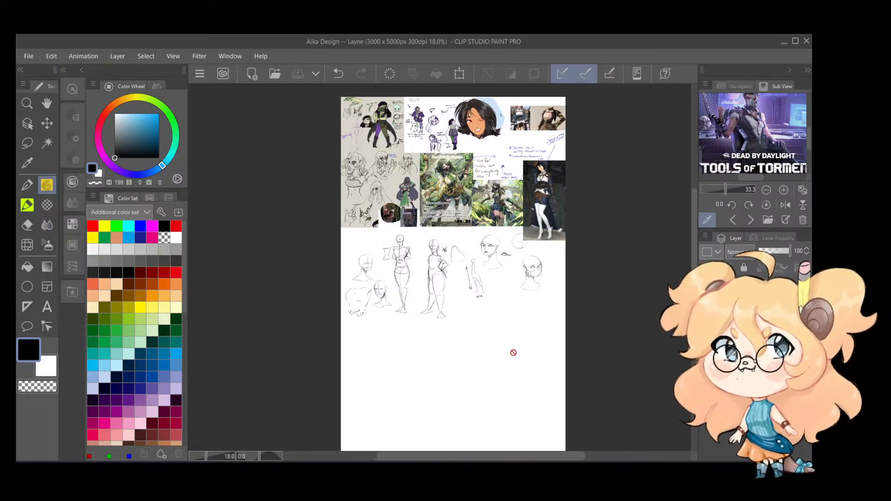
left_click_drag(525, 335, 506, 271)
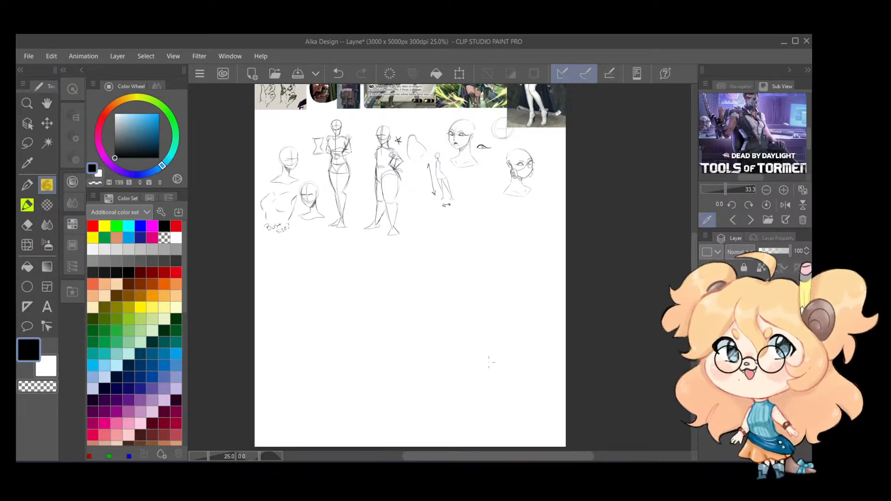
scroll(489, 362, "up", 1)
left_click_drag(495, 291, 555, 366)
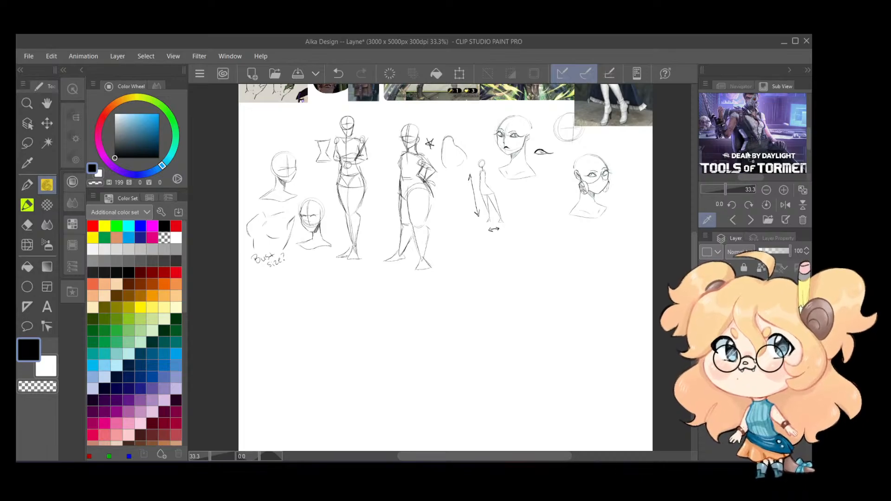
left_click(751, 220)
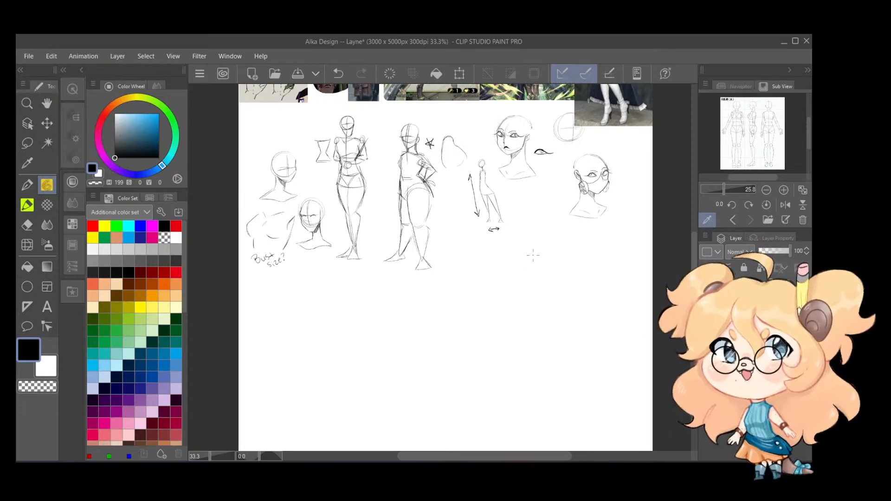
Step: Sketch an oval head with a vertical centre guideline and a horizontal shoulder line below the masked head sketch
mouse_move(516, 256)
left_mouse_down()
mouse_move(556, 252)
mouse_move(552, 283)
mouse_move(531, 265)
mouse_move(526, 237)
mouse_move(538, 231)
mouse_move(553, 254)
mouse_move(547, 267)
mouse_move(535, 242)
left_mouse_up()
key("ctrl+z")
key("ctrl+z")
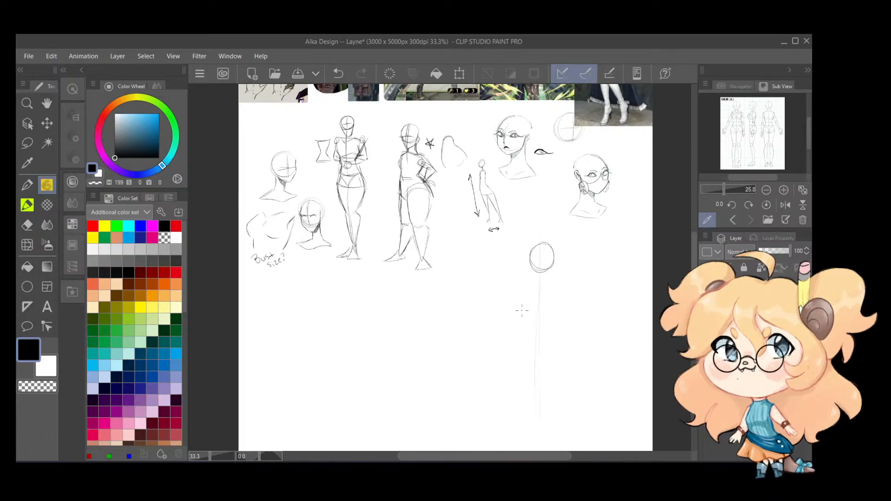
left_click_drag(518, 300, 580, 298)
key("ctrl+z")
mouse_move(513, 273)
left_mouse_down()
mouse_move(570, 278)
mouse_move(531, 284)
left_mouse_up()
key("ctrl+z")
key("ctrl+z")
key("ctrl+z")
Step: Sketch a small pear-shaped form to the left of the new figure's head and shoulders
mouse_move(451, 306)
left_mouse_down()
mouse_move(467, 264)
mouse_move(485, 325)
mouse_move(452, 299)
left_mouse_up()
key("ctrl+z")
key("ctrl+z")
key("ctrl+z")
key("ctrl+z")
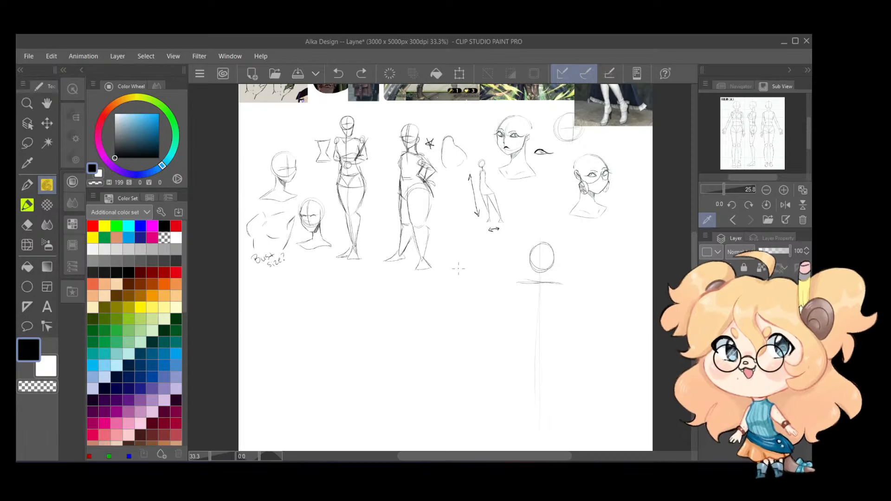
mouse_move(458, 263)
left_mouse_down()
mouse_move(467, 307)
mouse_move(484, 299)
left_mouse_up()
key("ctrl+z")
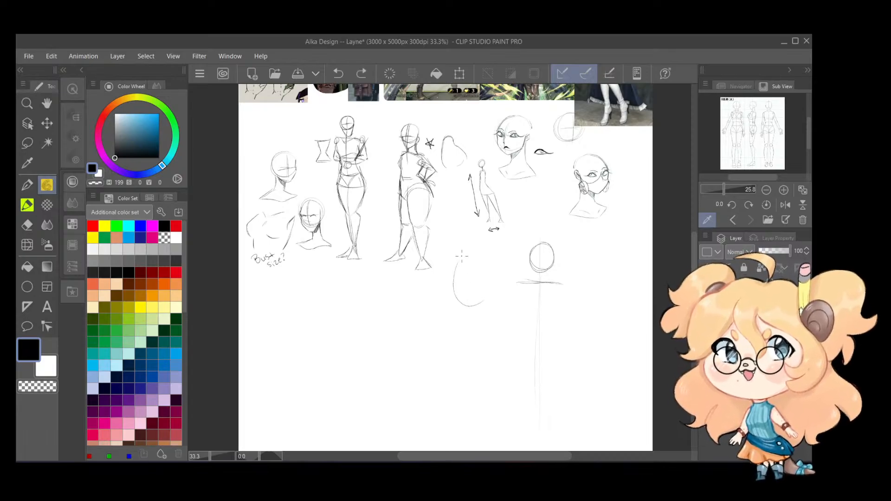
mouse_move(461, 257)
left_mouse_down()
mouse_move(483, 282)
mouse_move(484, 301)
mouse_move(454, 299)
left_mouse_up()
key("ctrl+z")
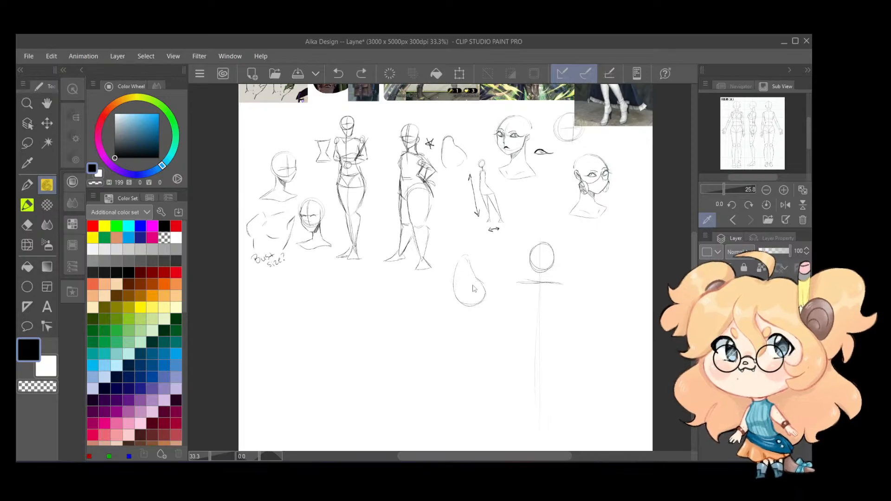
Step: Sketch a turned torso study with a boxy chest, narrow waist and wide rounded hips, below and left of the pear shape
mouse_move(396, 300)
left_mouse_down()
mouse_move(396, 319)
mouse_move(426, 297)
mouse_move(403, 295)
mouse_move(429, 299)
mouse_move(425, 292)
mouse_move(408, 327)
mouse_move(428, 321)
mouse_move(407, 319)
mouse_move(395, 359)
left_mouse_up()
mouse_move(423, 324)
left_mouse_down()
mouse_move(438, 343)
mouse_move(431, 355)
mouse_move(398, 358)
left_mouse_up()
key("ctrl+z")
key("ctrl+z")
key("ctrl+z")
key("ctrl+z")
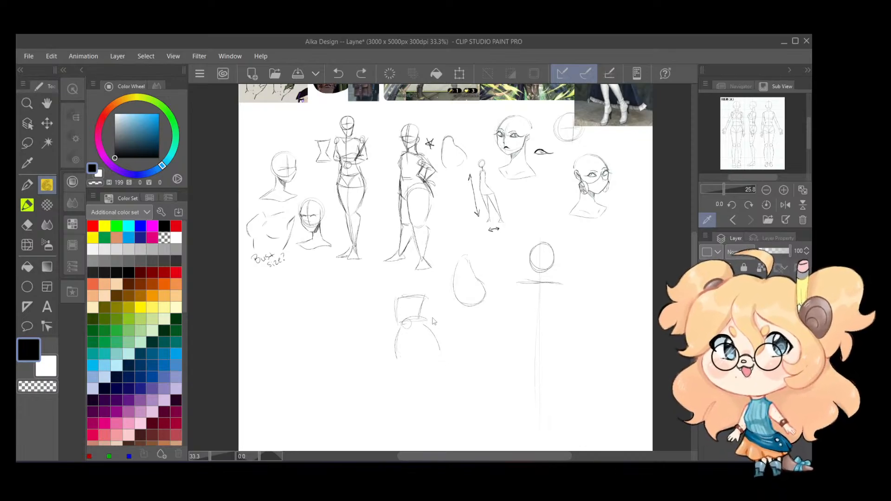
mouse_move(429, 292)
left_mouse_down()
mouse_move(421, 321)
mouse_move(445, 360)
mouse_move(396, 365)
left_mouse_up()
left_click_drag(396, 310, 396, 359)
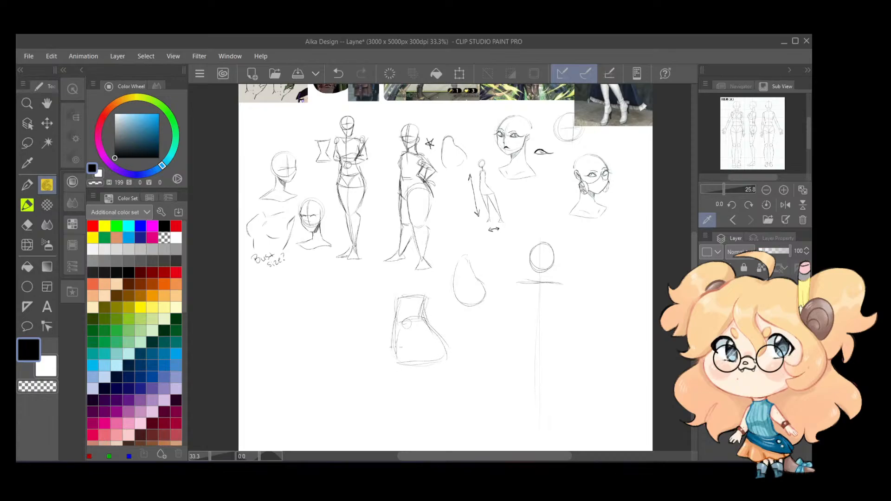
left_click_drag(421, 295, 394, 303)
mouse_move(414, 361)
left_mouse_down()
mouse_move(405, 353)
mouse_move(433, 338)
left_mouse_up()
Step: Sketch the new figure's chest as a tapering trapezoid below the shoulder line, with an arched ribcage opening
mouse_move(519, 283)
left_mouse_down()
mouse_move(527, 324)
mouse_move(556, 317)
left_mouse_up()
left_click_drag(565, 285, 555, 318)
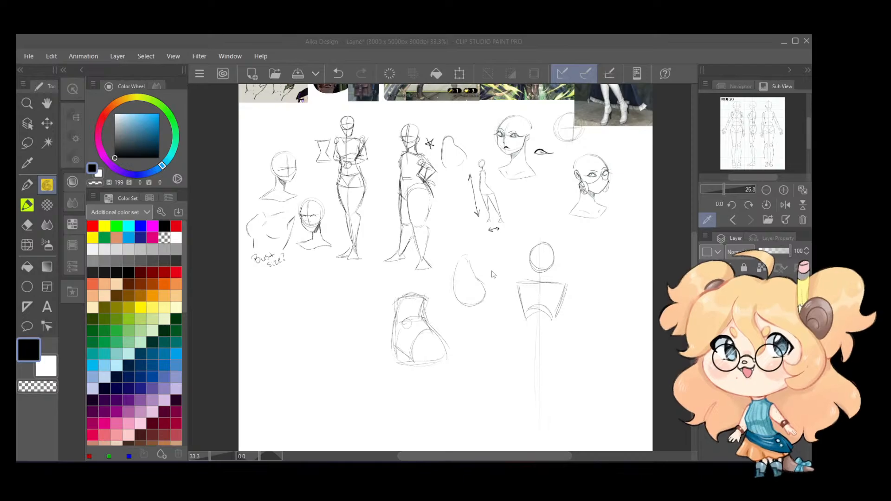
left_click(561, 296)
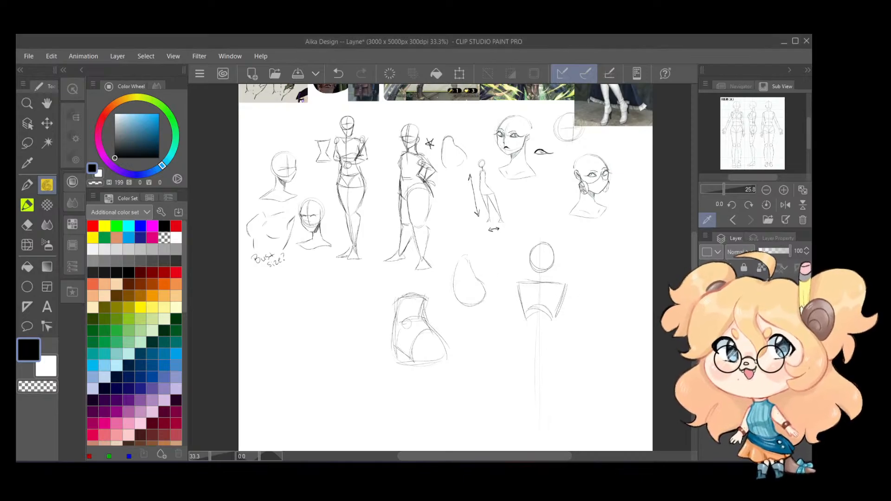
Step: Add a small oval for the belly and a curved waistline beneath the ribcage arch
scroll(597, 354, "up", 5)
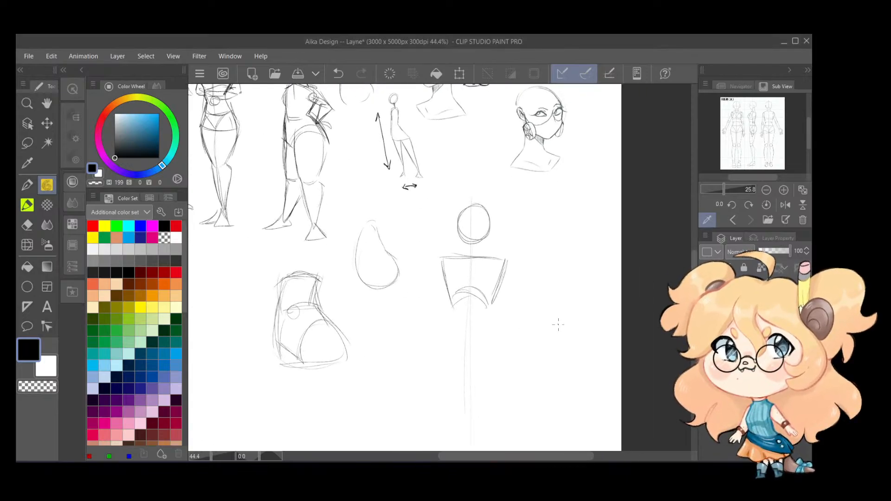
left_click_drag(557, 324, 562, 292)
mouse_move(452, 258)
left_mouse_down()
mouse_move(457, 279)
mouse_move(459, 263)
mouse_move(478, 282)
left_mouse_up()
left_click_drag(429, 267, 423, 254)
key("ctrl+z")
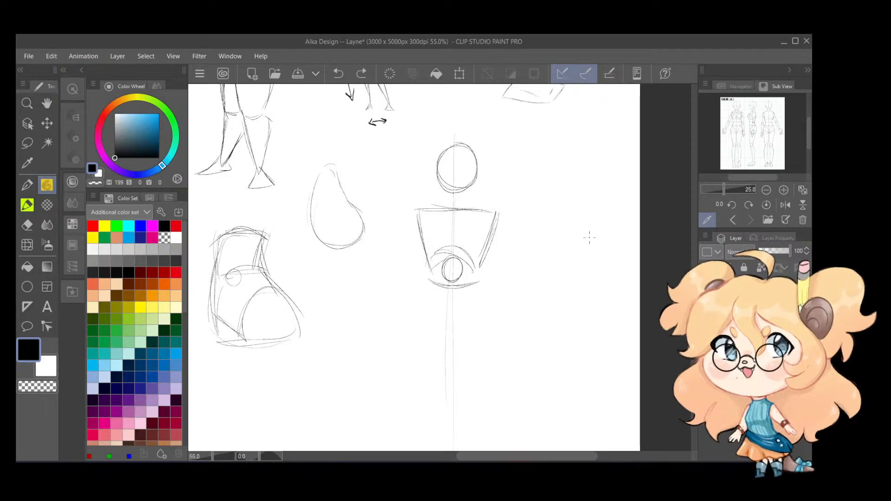
Step: Sketch an hourglass shape to the right of the figure's torso
mouse_move(546, 214)
left_mouse_down()
mouse_move(567, 248)
mouse_move(540, 291)
mouse_move(617, 289)
left_mouse_up()
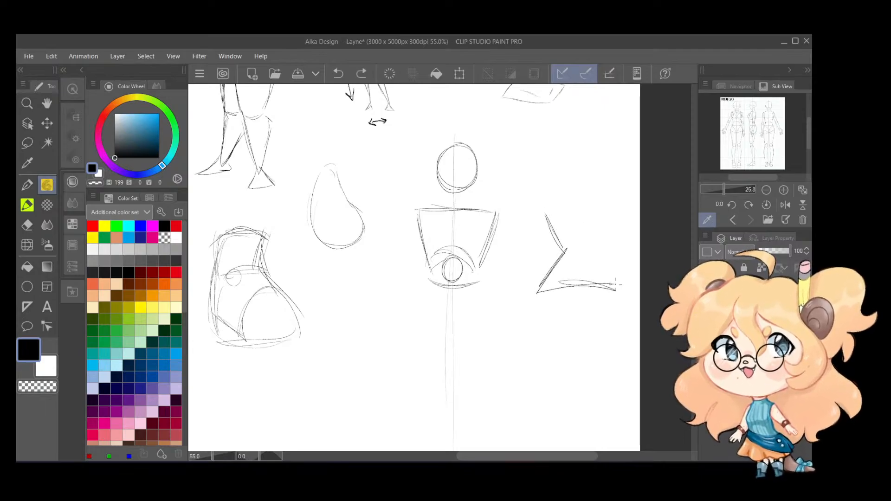
left_click_drag(596, 252, 621, 284)
left_click_drag(560, 282, 620, 284)
left_click_drag(618, 210, 585, 255)
left_click_drag(543, 218, 619, 210)
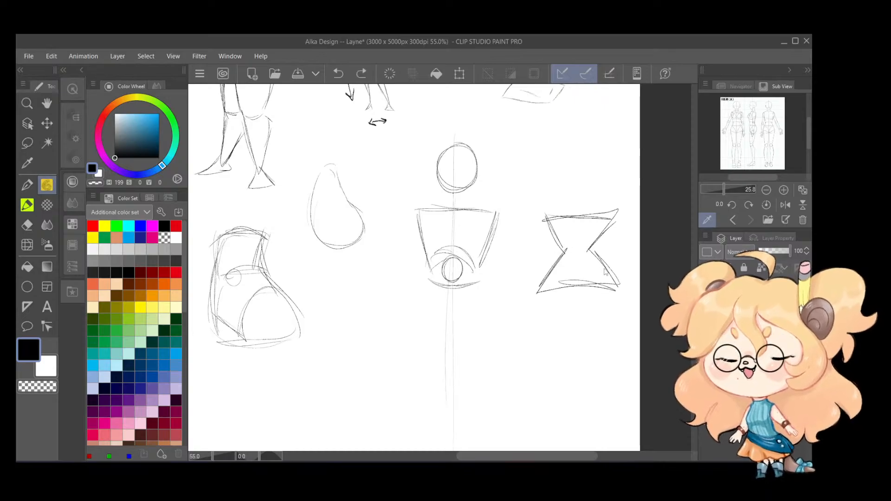
Step: Undo all strokes of the hourglass shape beside the torso
key("ctrl+z")
key("ctrl+z")
key("ctrl+z")
key("ctrl+z")
key("ctrl+z")
key("ctrl+z")
key("ctrl+z")
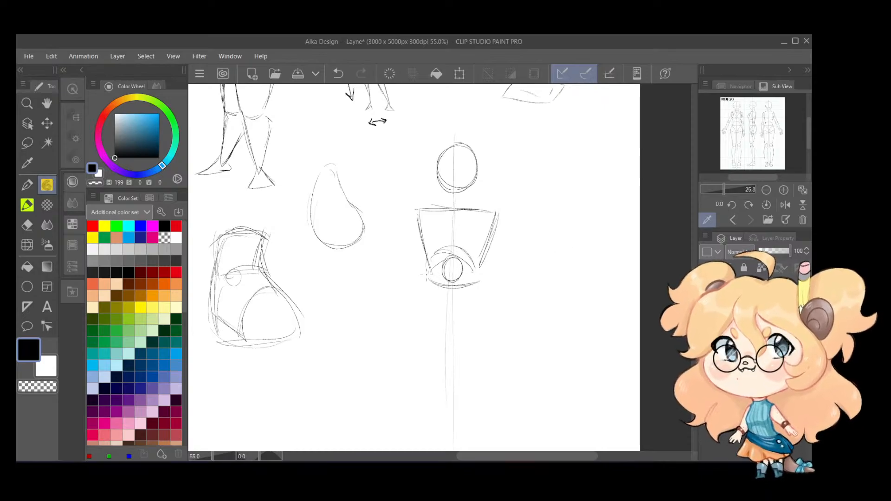
Step: Sketch wide curved hips and tapering thighs below the waist, with a line across the hips and one dividing the legs
mouse_move(432, 267)
left_mouse_down()
mouse_move(409, 299)
mouse_move(407, 329)
mouse_move(407, 314)
mouse_move(417, 344)
mouse_move(437, 370)
left_mouse_up()
mouse_move(484, 255)
left_mouse_down()
mouse_move(500, 330)
mouse_move(480, 364)
left_mouse_up()
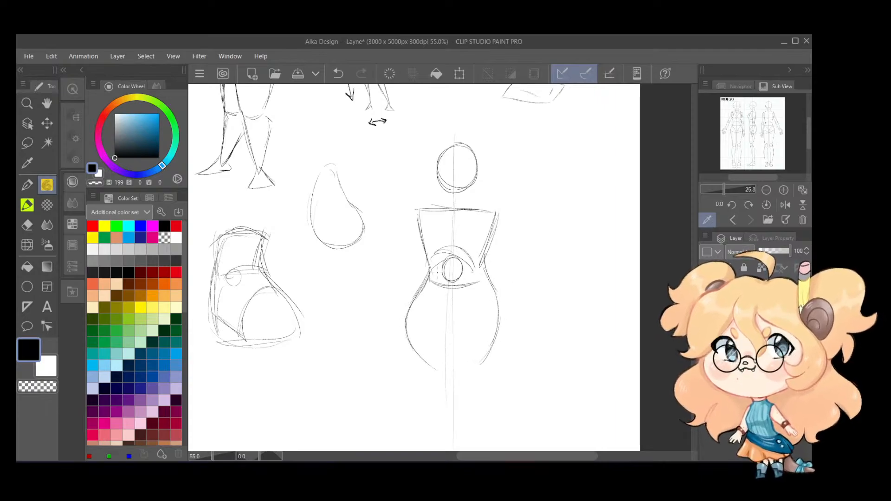
mouse_move(414, 330)
left_mouse_down()
mouse_move(480, 333)
mouse_move(507, 345)
mouse_move(497, 343)
left_mouse_up()
left_click_drag(504, 314, 502, 338)
mouse_move(486, 281)
left_mouse_down()
mouse_move(497, 340)
mouse_move(448, 390)
left_mouse_up()
mouse_move(448, 339)
left_mouse_down()
mouse_move(455, 402)
mouse_move(490, 365)
left_mouse_up()
key("ctrl+z")
key("ctrl+z")
mouse_move(449, 334)
left_mouse_down()
mouse_move(450, 404)
mouse_move(494, 343)
left_mouse_up()
left_click_drag(410, 347, 448, 398)
Step: Sketch both upper arms angling outward from the shoulders down to the elbows
scroll(493, 298, "up", 3)
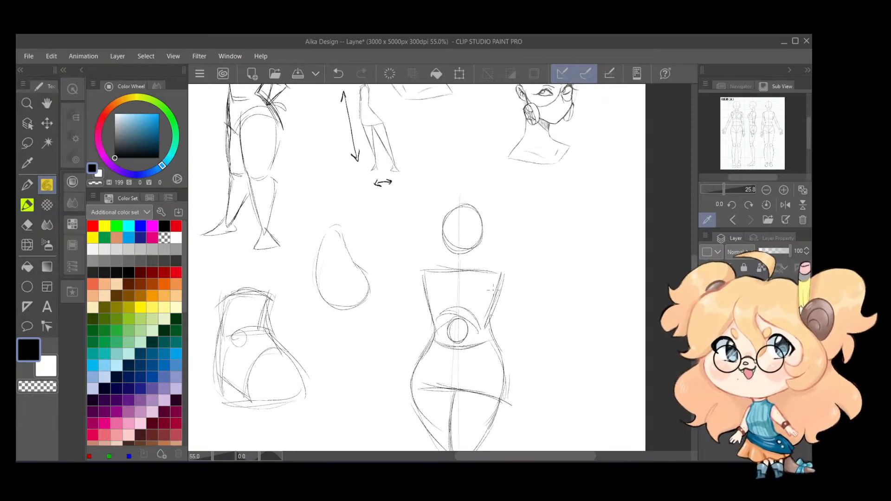
mouse_move(504, 274)
left_mouse_down()
mouse_move(495, 298)
mouse_move(518, 299)
mouse_move(534, 330)
left_mouse_up()
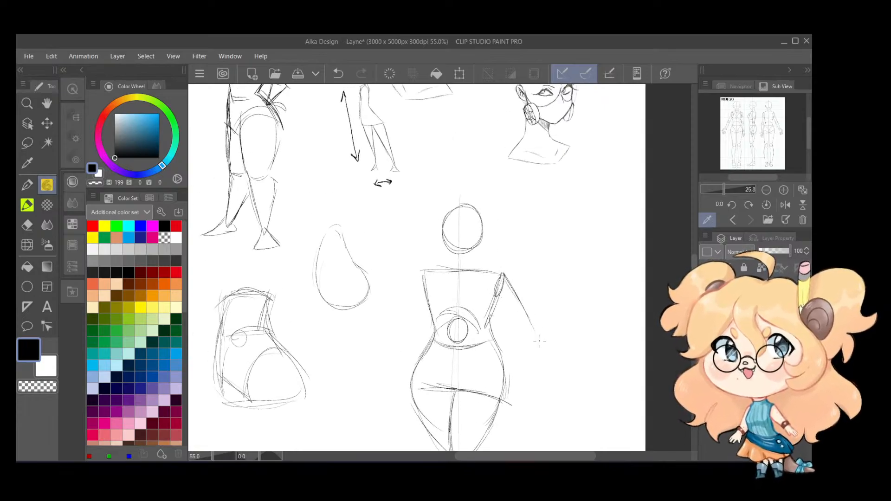
left_click_drag(491, 310, 532, 332)
left_click_drag(522, 301, 537, 335)
left_click_drag(421, 274, 388, 328)
mouse_move(409, 297)
left_mouse_down()
mouse_move(392, 331)
mouse_move(409, 333)
mouse_move(402, 330)
mouse_move(433, 313)
left_mouse_up()
Step: Sketch both forearms continuing outward from the elbows and tapering to points at the wrists
left_click_drag(553, 327, 555, 282)
left_click_drag(527, 308, 566, 333)
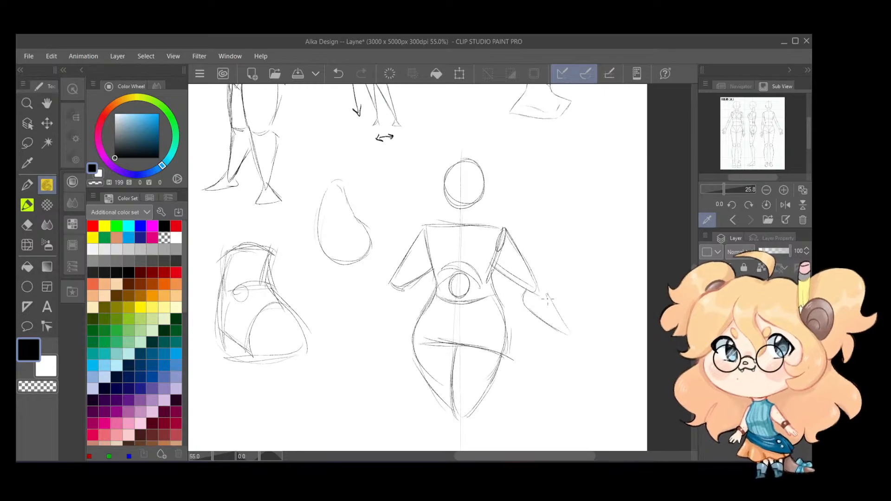
left_click_drag(547, 294, 565, 331)
left_click_drag(529, 266, 555, 317)
mouse_move(403, 290)
left_mouse_down()
mouse_move(410, 300)
mouse_move(353, 340)
left_mouse_up()
left_click_drag(358, 333, 394, 279)
Step: Sketch the lower legs as one tapering calf shape beneath the thighs, ending in a flared triangular foot
scroll(478, 363, "down", 4)
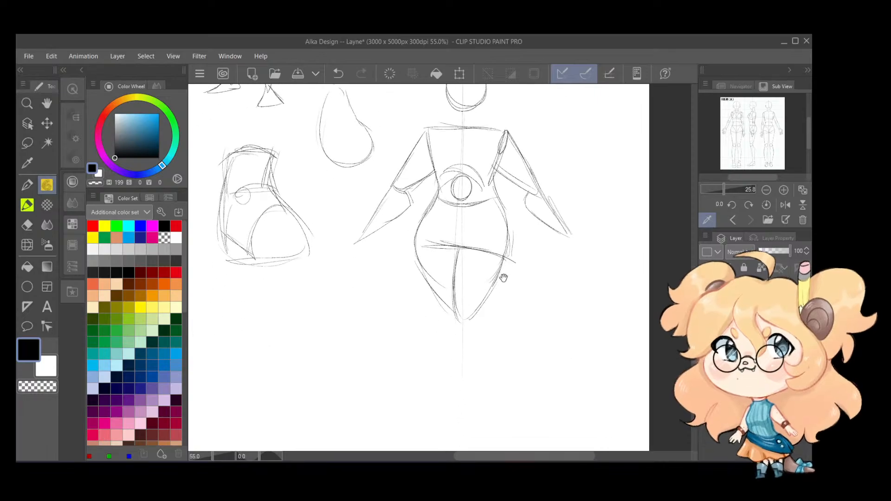
mouse_move(481, 316)
left_mouse_down()
mouse_move(478, 350)
mouse_move(460, 388)
left_mouse_up()
left_click_drag(451, 328, 459, 385)
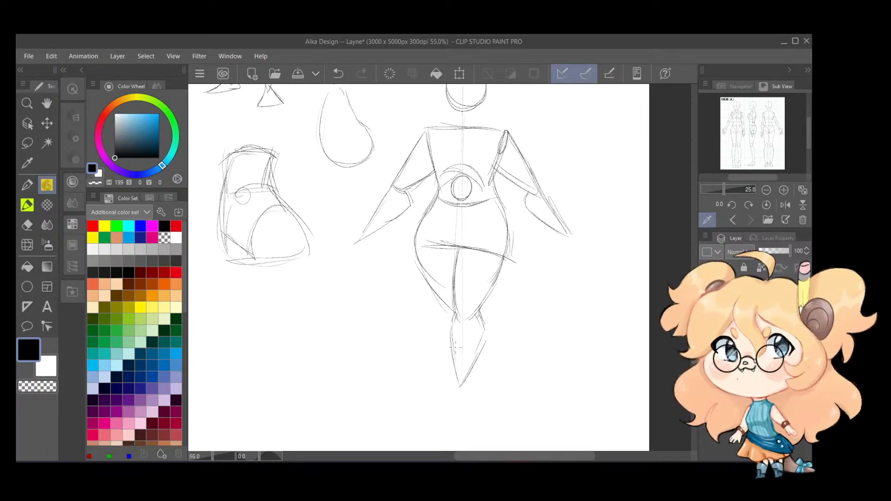
left_click_drag(454, 348, 459, 385)
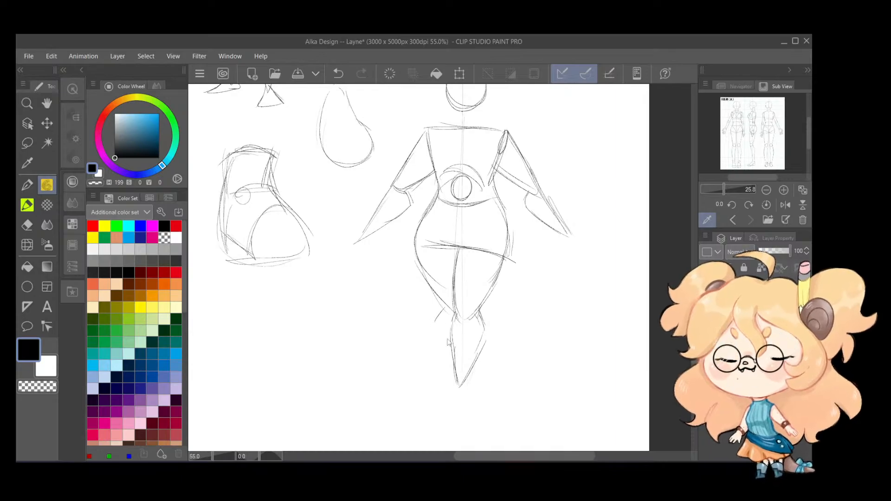
key("ctrl+z")
left_click_drag(445, 315, 461, 315)
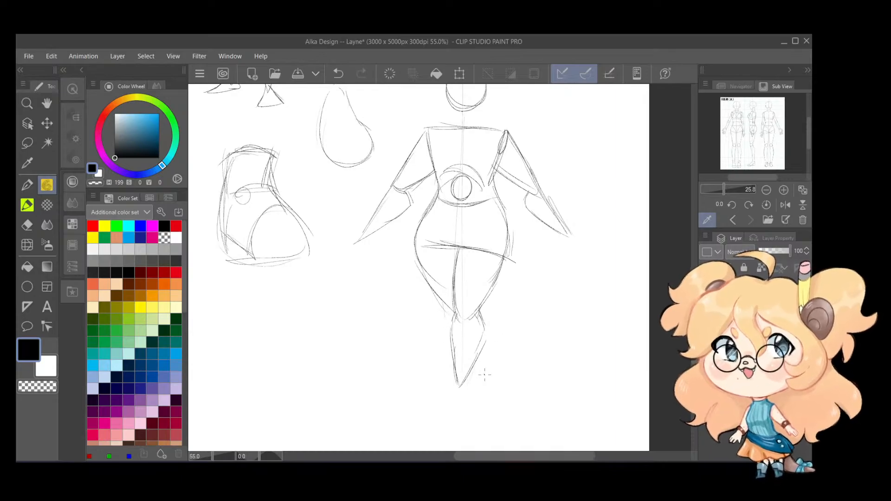
mouse_move(453, 381)
left_mouse_down()
mouse_move(438, 417)
mouse_move(450, 423)
mouse_move(485, 412)
mouse_move(467, 377)
mouse_move(465, 385)
mouse_move(454, 382)
mouse_move(445, 412)
mouse_move(474, 426)
mouse_move(485, 418)
mouse_move(481, 387)
mouse_move(466, 390)
left_mouse_up()
mouse_move(474, 351)
left_mouse_down()
mouse_move(464, 388)
mouse_move(439, 410)
left_mouse_up()
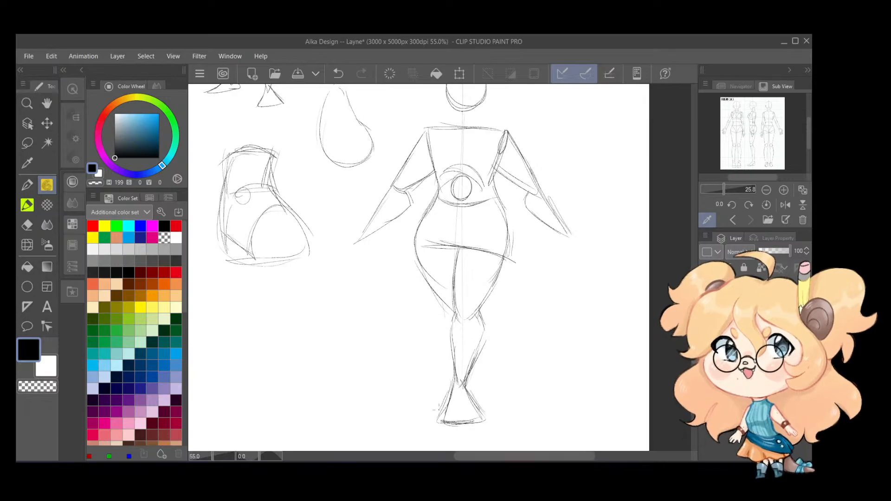
Step: Undo the foot strokes and redraw the foot as a flared shape widening from the ankle
key("ctrl+z")
key("ctrl+z")
key("ctrl+z")
key("ctrl+z")
key("ctrl+z")
key("ctrl+z")
key("ctrl+z")
key("ctrl+z")
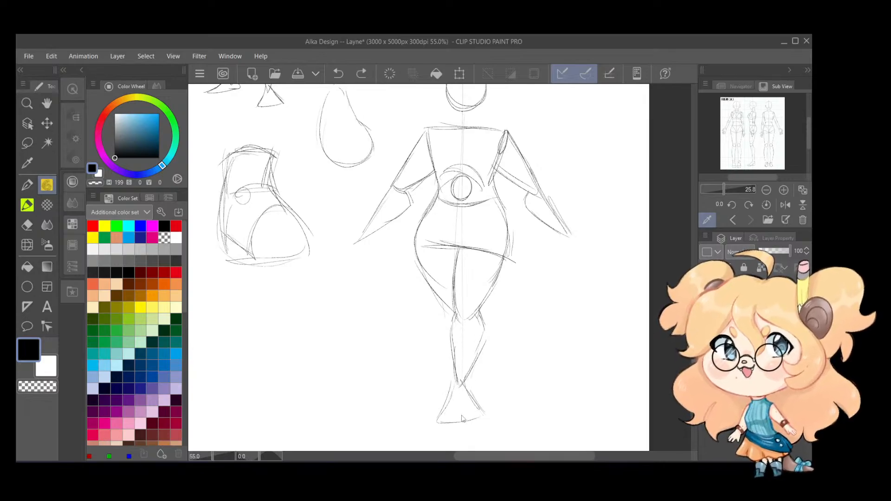
key("ctrl+z")
key("ctrl+z")
key("ctrl+z")
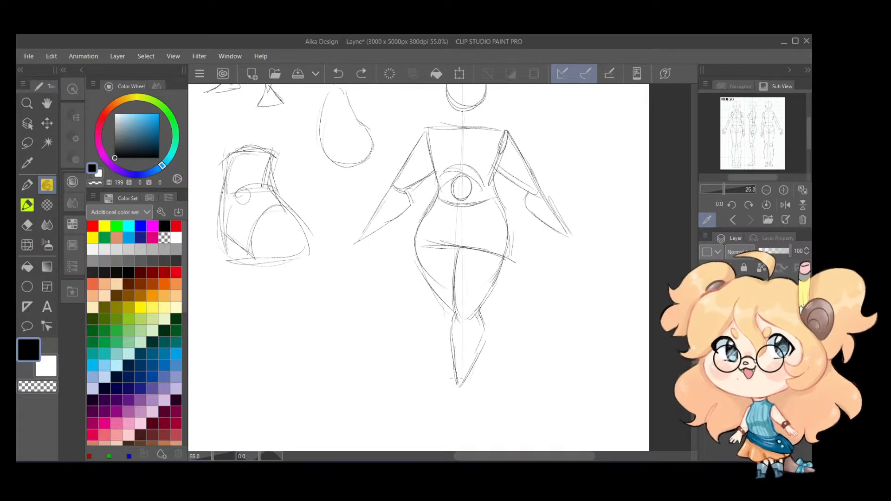
mouse_move(456, 384)
left_mouse_down()
mouse_move(439, 426)
mouse_move(476, 425)
mouse_move(466, 368)
mouse_move(483, 341)
left_mouse_up()
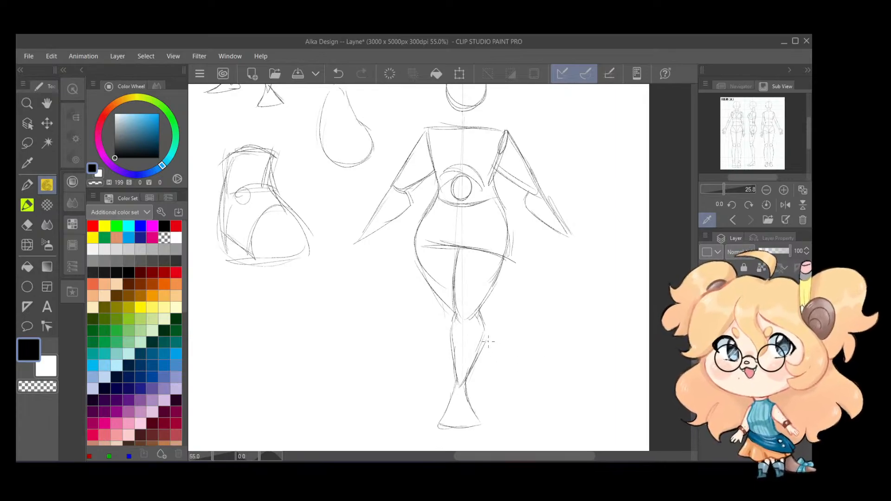
left_click_drag(473, 276, 478, 335)
left_click_drag(486, 300, 514, 349)
mouse_move(514, 296)
left_mouse_down()
mouse_move(517, 326)
mouse_move(505, 304)
left_mouse_up()
mouse_move(584, 364)
left_mouse_down()
mouse_move(610, 366)
mouse_move(603, 360)
left_mouse_up()
mouse_move(394, 354)
left_mouse_down()
mouse_move(373, 366)
mouse_move(385, 371)
mouse_move(381, 354)
mouse_move(364, 360)
mouse_move(384, 357)
left_mouse_up()
key("ctrl+z")
key("ctrl+z")
mouse_move(389, 364)
left_mouse_down()
mouse_move(394, 344)
mouse_move(409, 340)
left_mouse_up()
left_click_drag(390, 357, 413, 340)
key("ctrl+z")
key("ctrl+z")
key("ctrl+z")
key("ctrl+z")
key("ctrl+z")
key("ctrl+z")
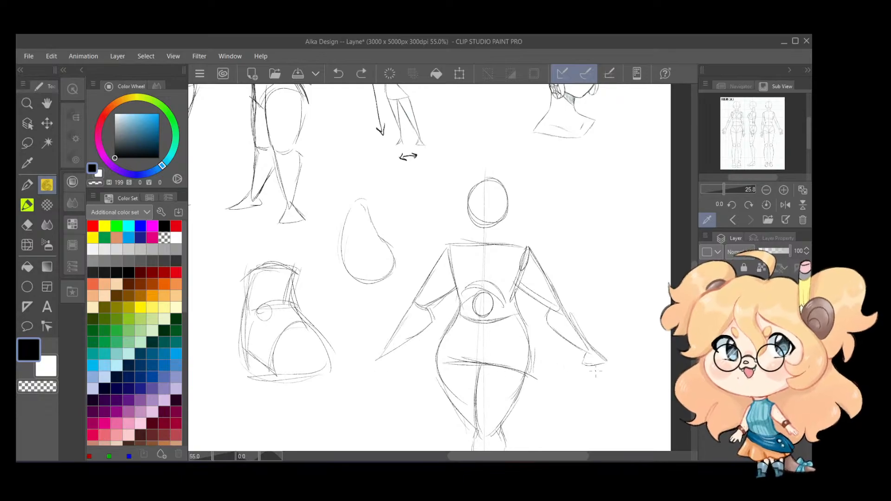
key("ctrl+z")
key("ctrl+z")
Step: Sketch a small circle at the end of each forearm as placeholders for the hands
left_click_drag(590, 351, 590, 350)
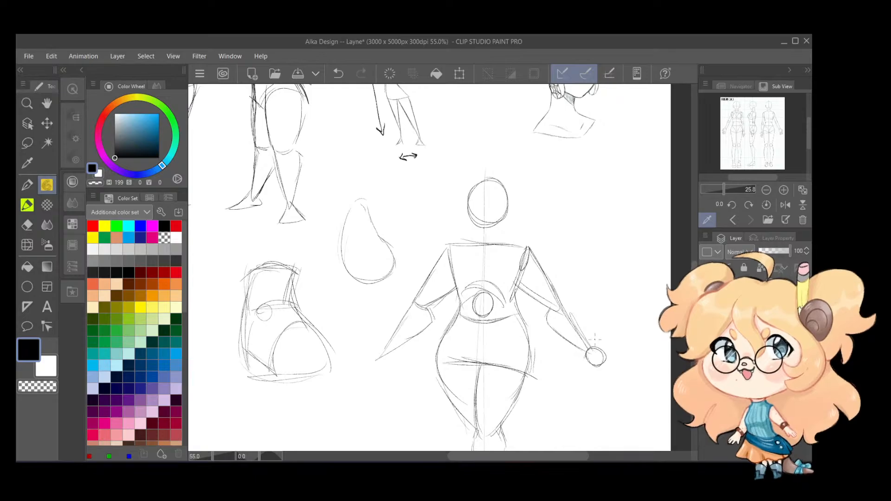
left_click_drag(377, 354, 374, 353)
Step: Sketch the neck joining the head to the shoulder line and add a horizontal facial guide across the head
left_click_drag(508, 331, 525, 375)
mouse_move(496, 272)
left_mouse_down()
mouse_move(493, 288)
mouse_move(511, 280)
left_mouse_up()
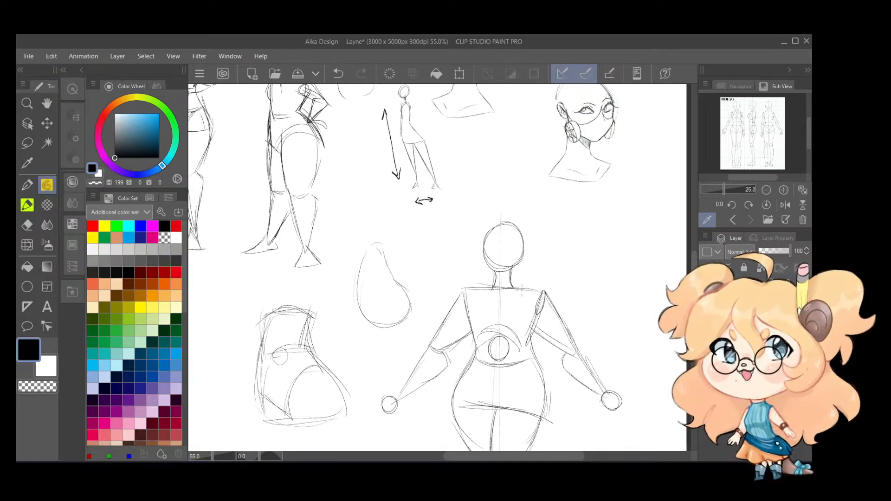
left_click_drag(487, 252, 521, 253)
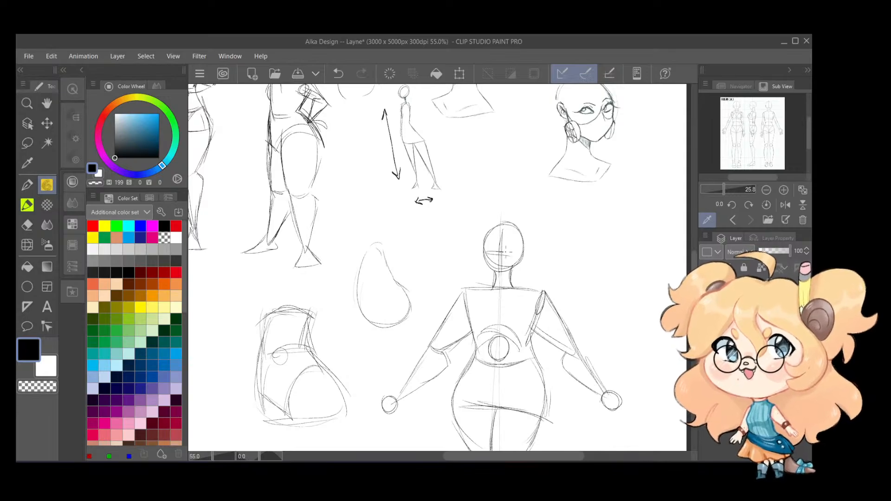
Step: Sketch the second lower leg beside the first, tapering to the ankle and ending in a sideways-pointing foot
scroll(513, 299, "down", 2)
scroll(543, 304, "down", 1)
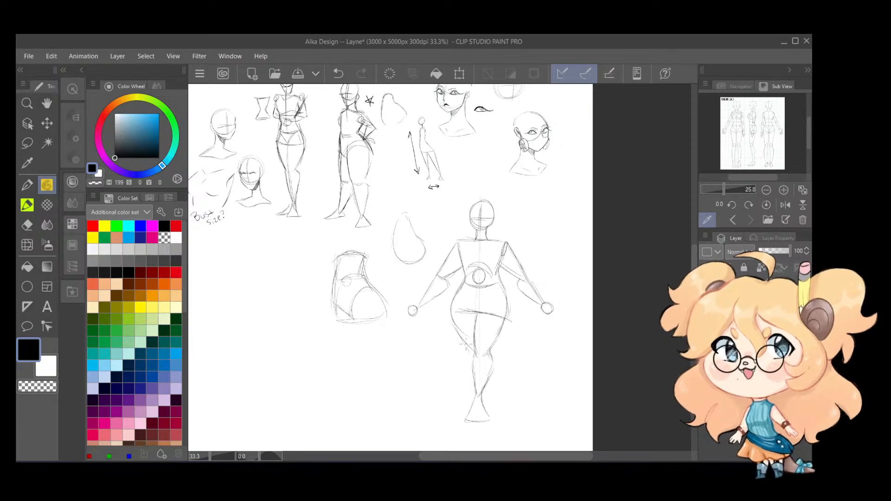
left_click_drag(453, 314, 469, 397)
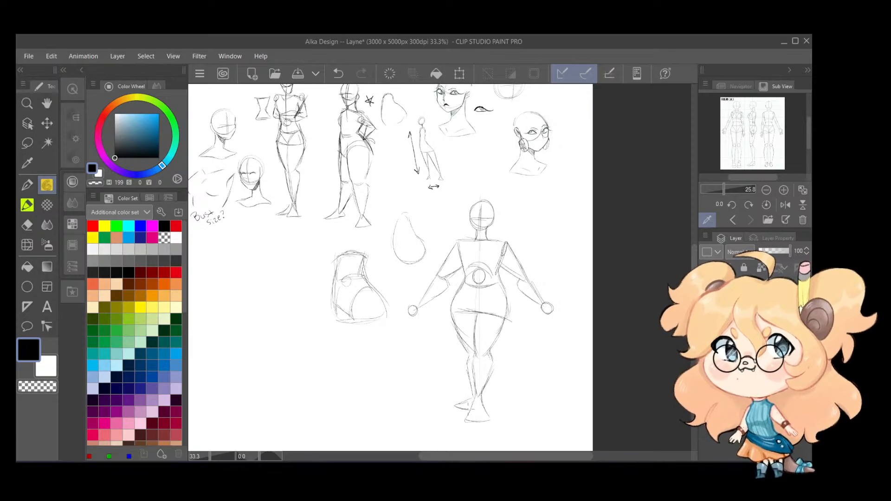
key("ctrl+z")
key("ctrl+z")
key("ctrl+z")
left_click_drag(475, 390, 457, 406)
key("ctrl+z")
Step: Lasso the figure's head, scale it up slightly while keeping it seated on the neck, and clear the selection
scroll(549, 260, "down", 2)
scroll(512, 264, "up", 4)
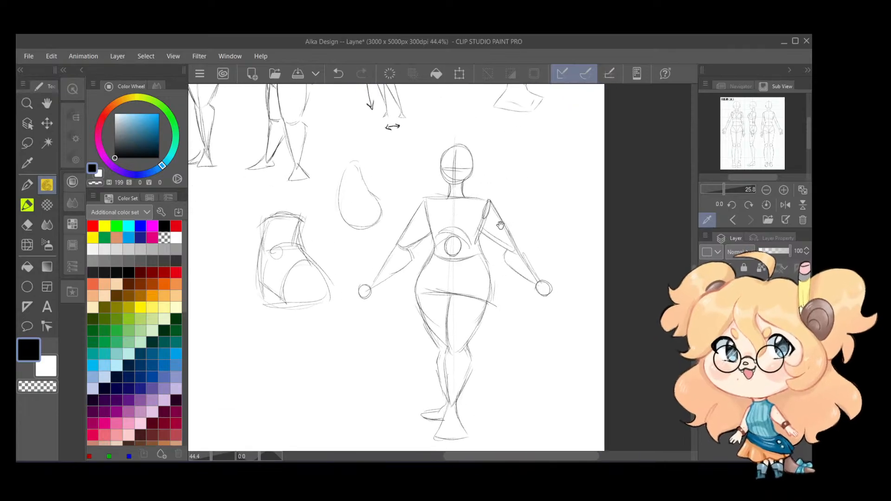
scroll(507, 247, "up", 2)
scroll(479, 244, "down", 2)
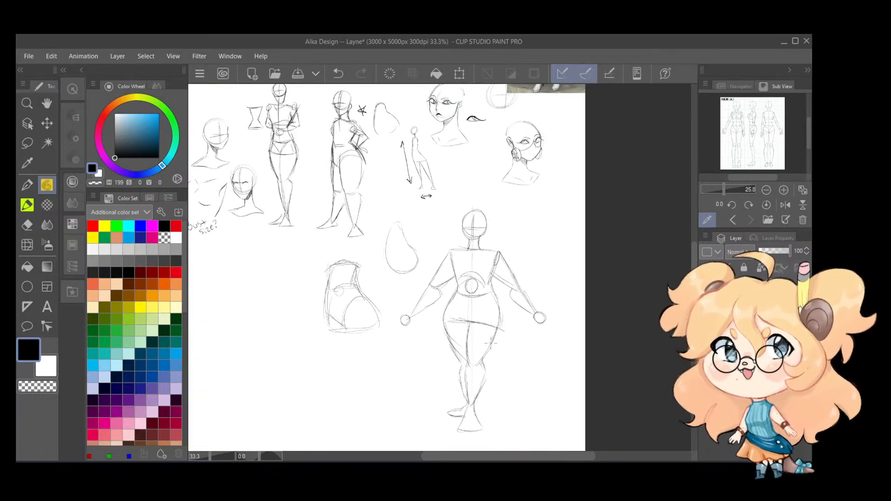
key("m")
mouse_move(477, 195)
left_mouse_down()
mouse_move(453, 217)
mouse_move(470, 238)
mouse_move(490, 236)
mouse_move(484, 203)
left_mouse_up()
key("ctrl+t")
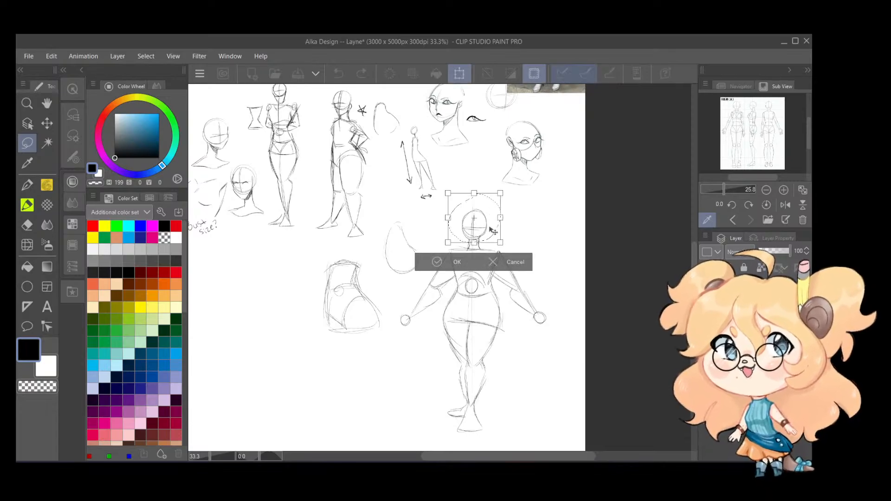
left_click_drag(499, 193, 514, 179)
left_click_drag(500, 223, 496, 227)
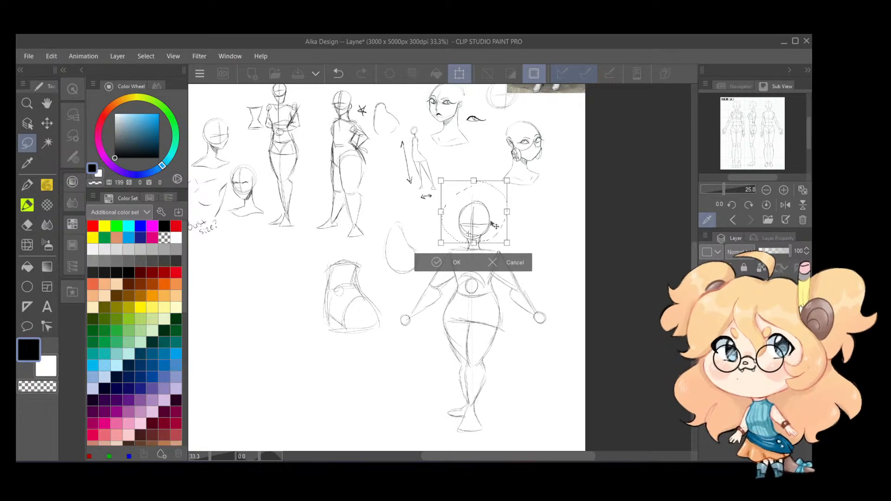
left_click_drag(507, 180, 505, 182)
left_click_drag(494, 225, 496, 226)
left_click(437, 263)
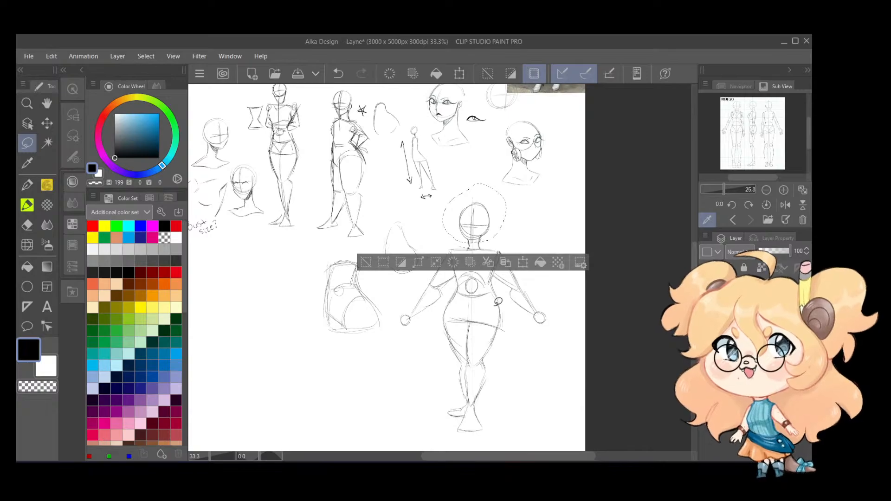
key("ctrl+d")
Step: Darken the sides of the neck and one side of the torso from the waist into the hip
scroll(504, 286, "up", 1)
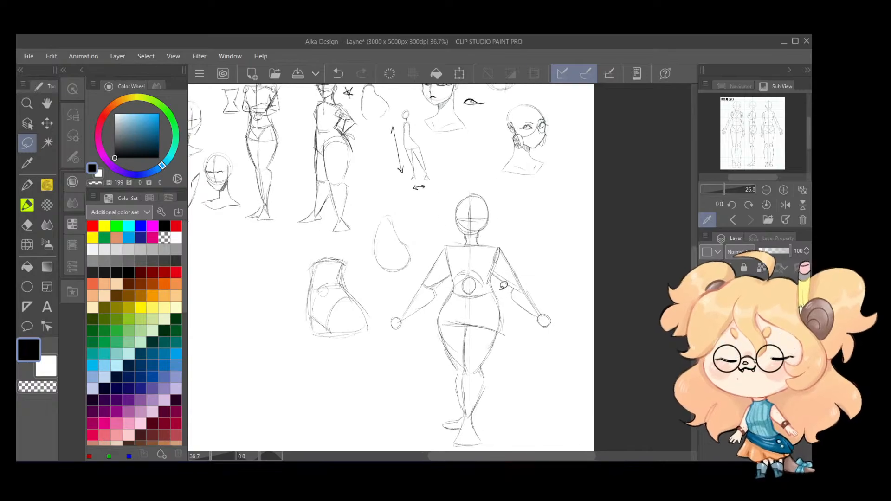
scroll(503, 286, "up", 3)
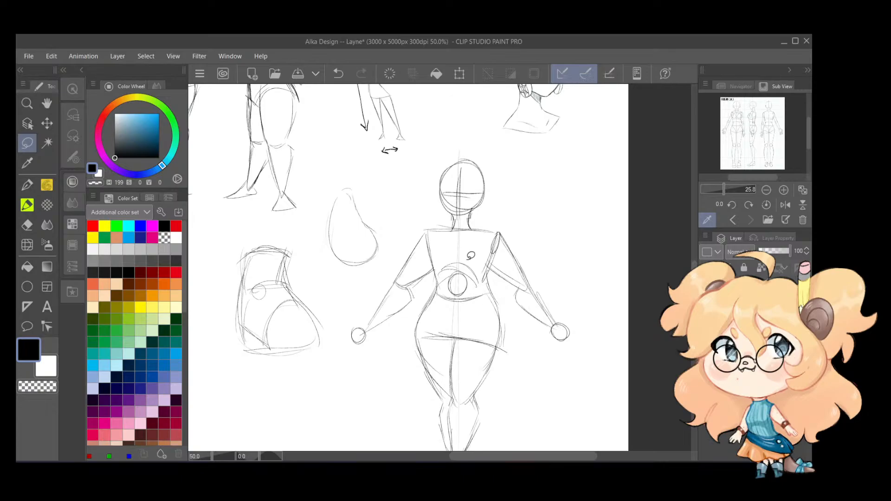
scroll(471, 260, "up", 3)
key("p")
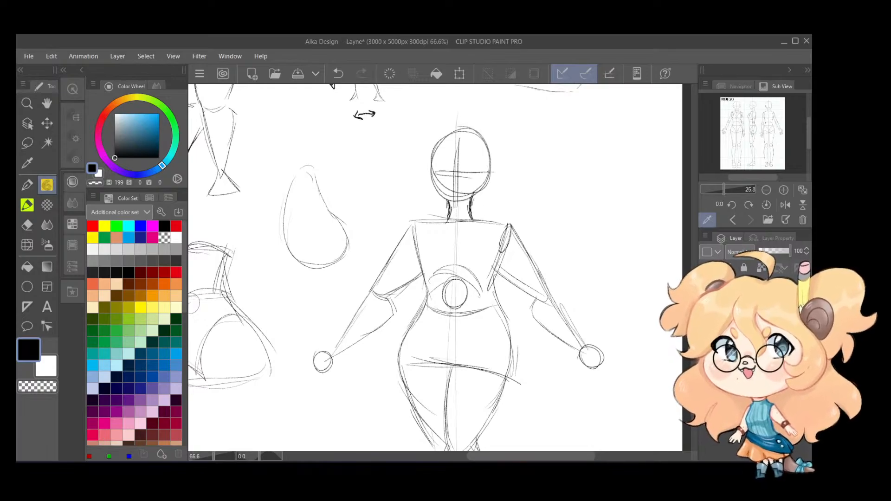
left_click_drag(458, 140, 456, 192)
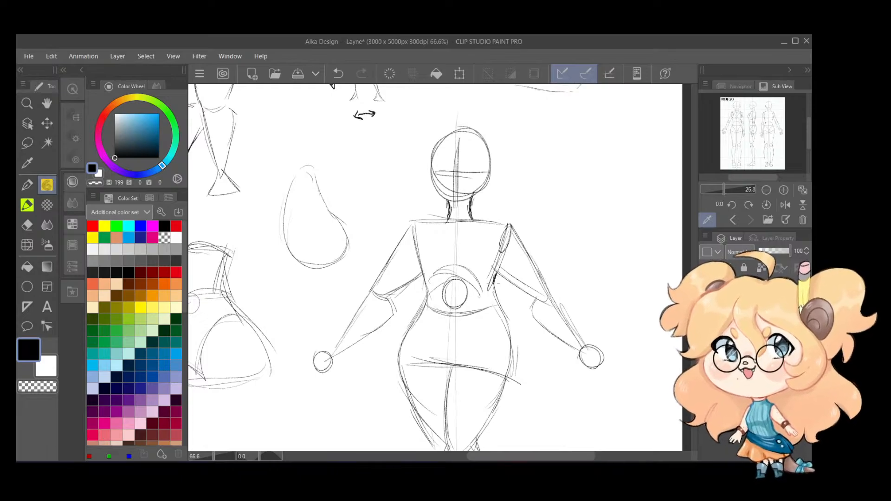
mouse_move(495, 283)
left_mouse_down()
mouse_move(489, 304)
mouse_move(508, 329)
mouse_move(510, 356)
left_mouse_up()
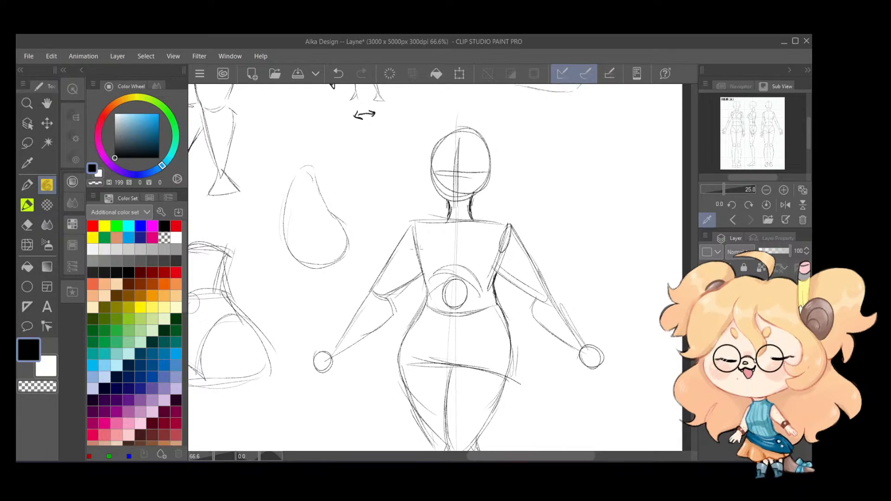
Step: Redraw the opposite side of the upper torso as a curved line running from the armpit toward the waist
scroll(416, 249, "down", 3)
left_click_drag(431, 235, 475, 275)
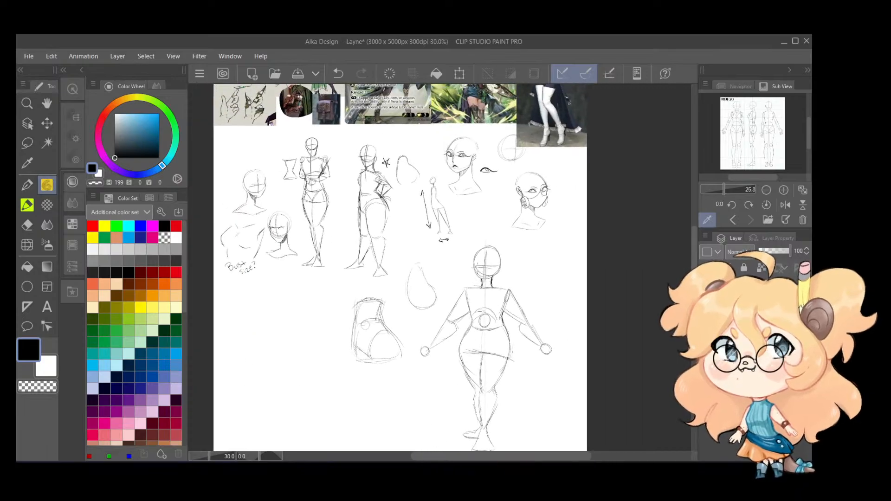
scroll(470, 271, "up", 1)
scroll(470, 271, "up", 2)
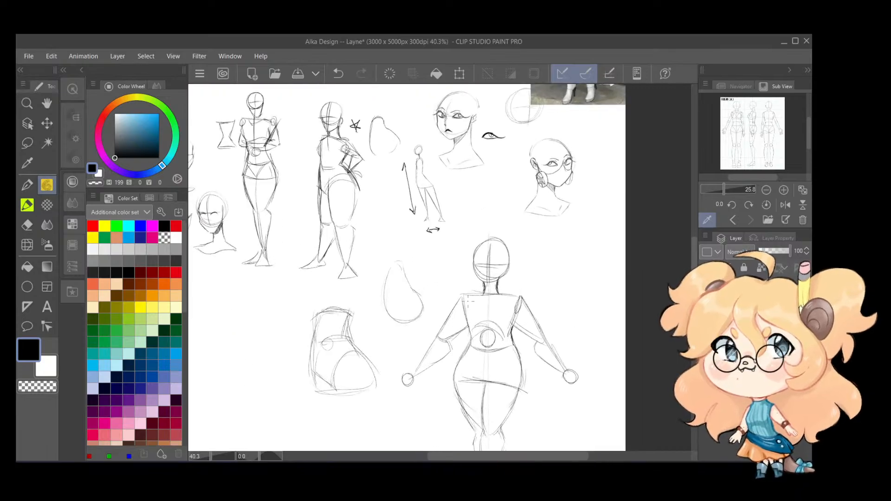
scroll(469, 299, "up", 1)
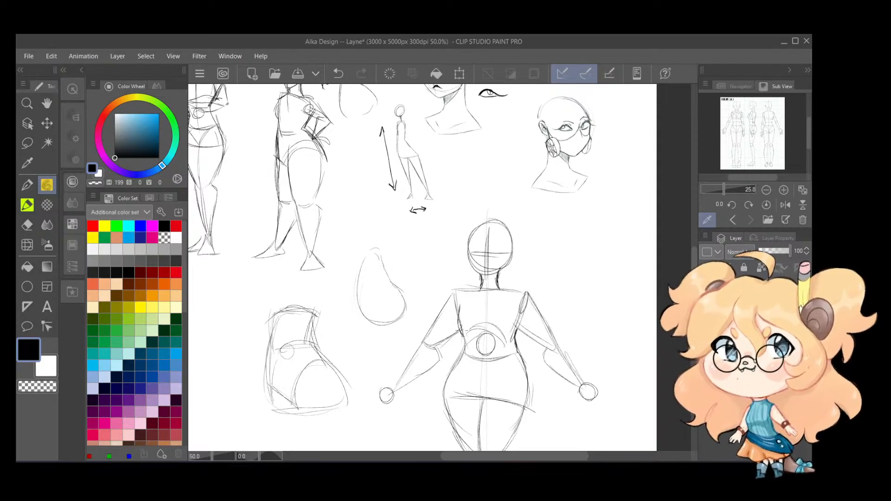
key("ctrl+z")
left_click_drag(460, 302, 461, 336)
scroll(464, 301, "down", 3)
mouse_move(463, 301)
left_mouse_down()
mouse_move(539, 286)
mouse_move(548, 293)
mouse_move(455, 302)
left_mouse_up()
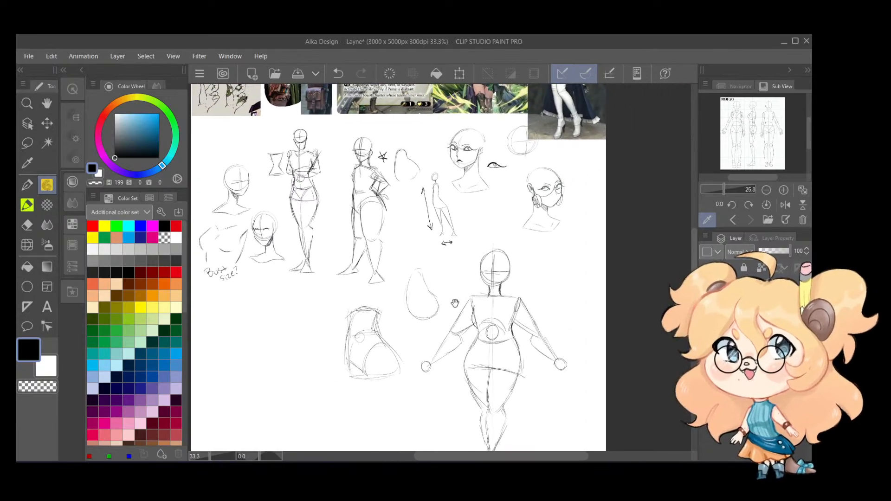
Step: Erase the stray construction lines around the sides of the upper torso
scroll(551, 315, "up", 2)
scroll(551, 315, "up", 1)
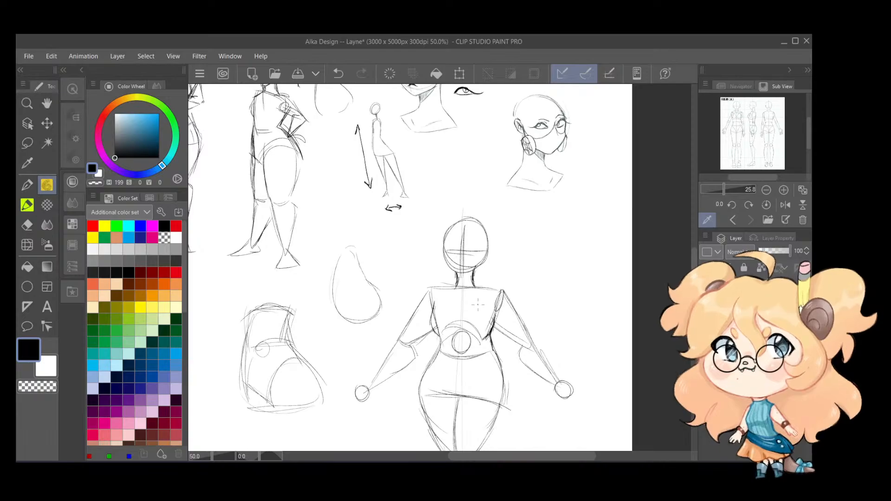
key("e")
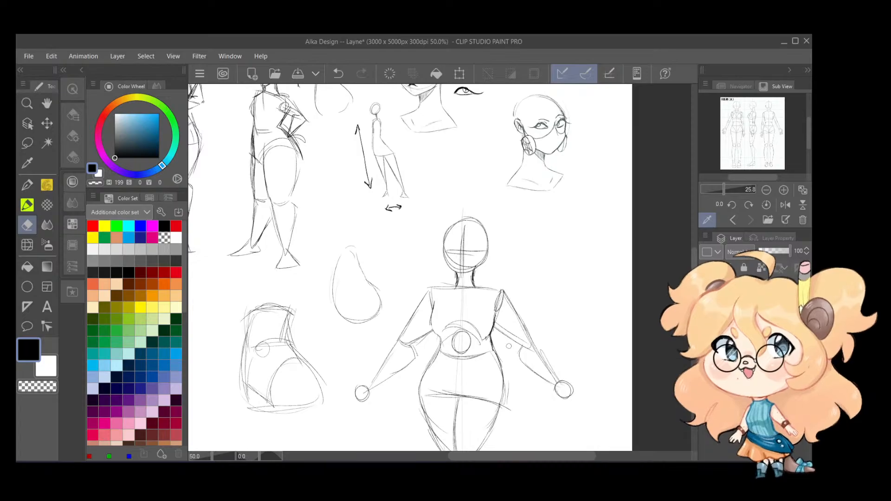
scroll(514, 338, "down", 1)
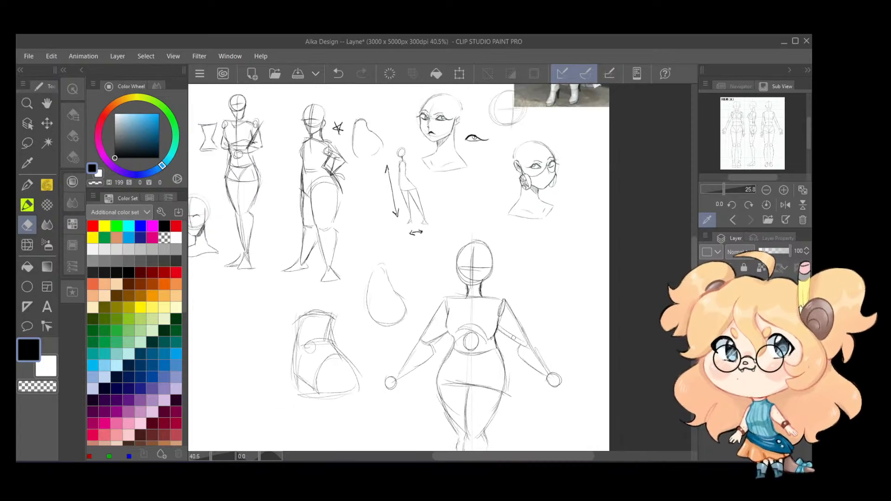
mouse_move(507, 339)
left_mouse_down()
mouse_move(514, 308)
mouse_move(499, 304)
left_mouse_up()
Step: Darken the undersides of the arms from the armpits toward the elbows and along the forearm
scroll(512, 308, "down", 1)
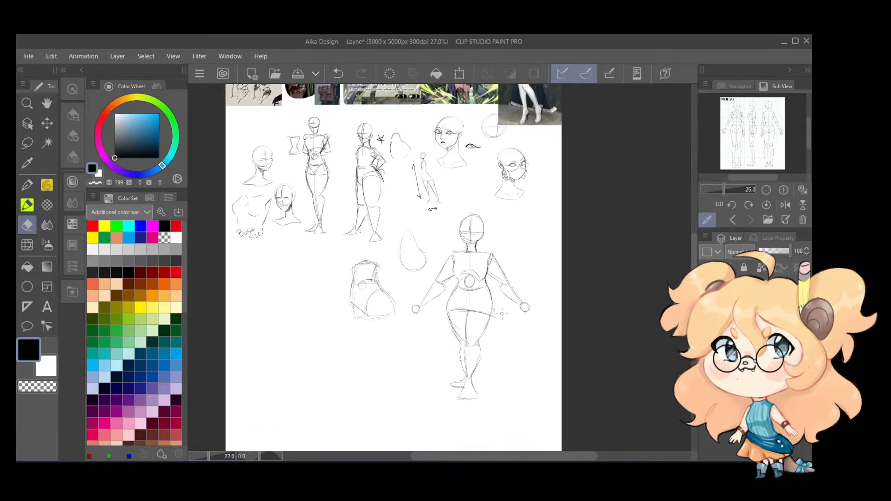
scroll(441, 297, "up", 3)
scroll(437, 309, "up", 1)
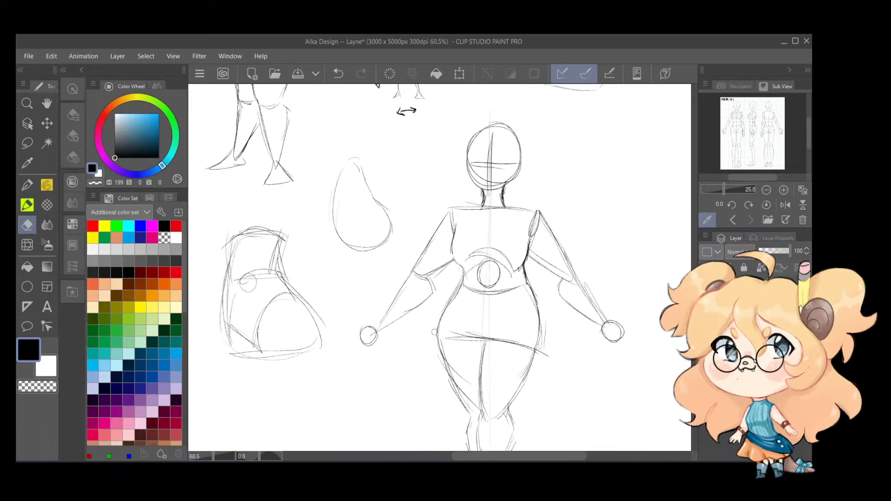
key("p")
key("p")
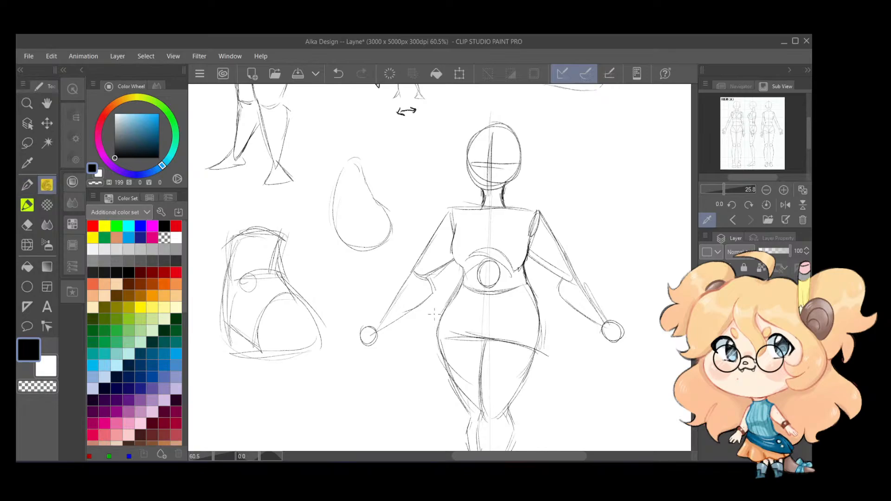
left_click_drag(454, 259, 392, 325)
left_click_drag(534, 259, 551, 269)
Step: Sketch sloping shoulder lines from the neck and round one shoulder into the outer contour of the upper arm
left_click_drag(484, 200, 469, 208)
mouse_move(483, 200)
left_mouse_down()
mouse_move(467, 208)
mouse_move(523, 213)
left_mouse_up()
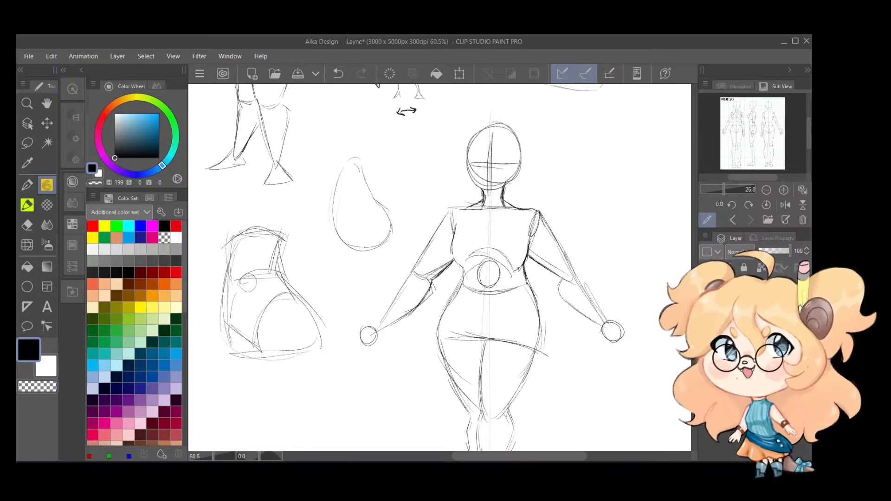
mouse_move(468, 208)
left_mouse_down()
mouse_move(441, 215)
mouse_move(436, 231)
left_mouse_up()
left_click_drag(441, 219, 424, 255)
left_click_drag(440, 229, 415, 265)
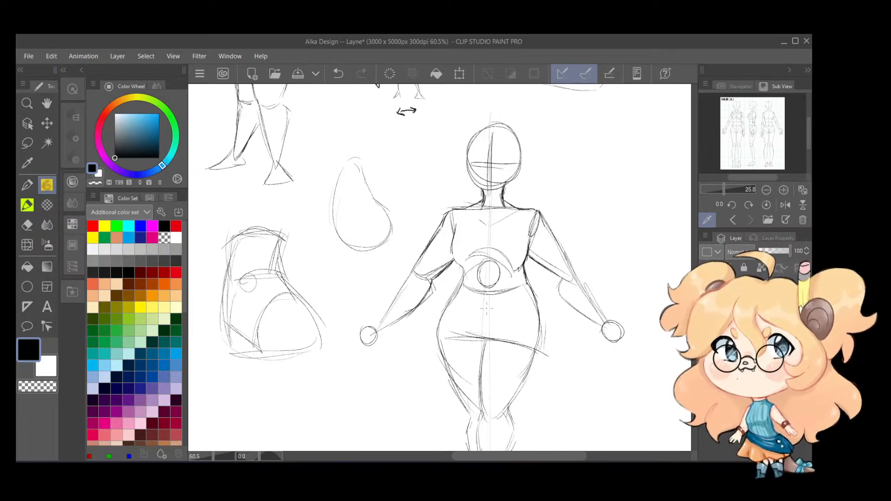
Step: Sketch a curved lower-belly line across the pelvis and darken the contours of the hips and thighs
mouse_move(458, 320)
left_mouse_down()
mouse_move(481, 338)
mouse_move(520, 320)
mouse_move(493, 341)
left_mouse_up()
mouse_move(456, 314)
left_mouse_down()
mouse_move(475, 338)
mouse_move(513, 329)
left_mouse_up()
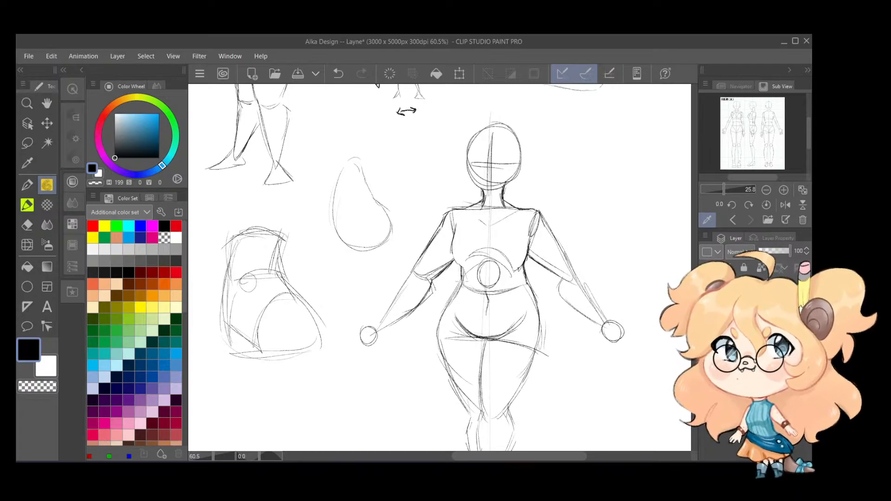
left_click_drag(460, 282, 441, 320)
mouse_move(485, 341)
left_mouse_down()
mouse_move(475, 400)
mouse_move(521, 387)
left_mouse_up()
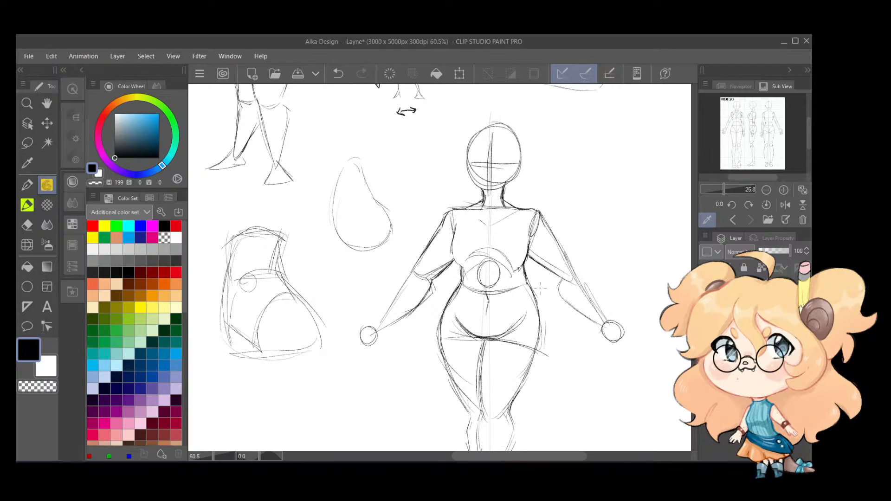
Step: Refine the chest with darker strokes along its lower edges and its outer contour below the armpit
scroll(541, 279, "down", 4)
scroll(543, 250, "up", 2)
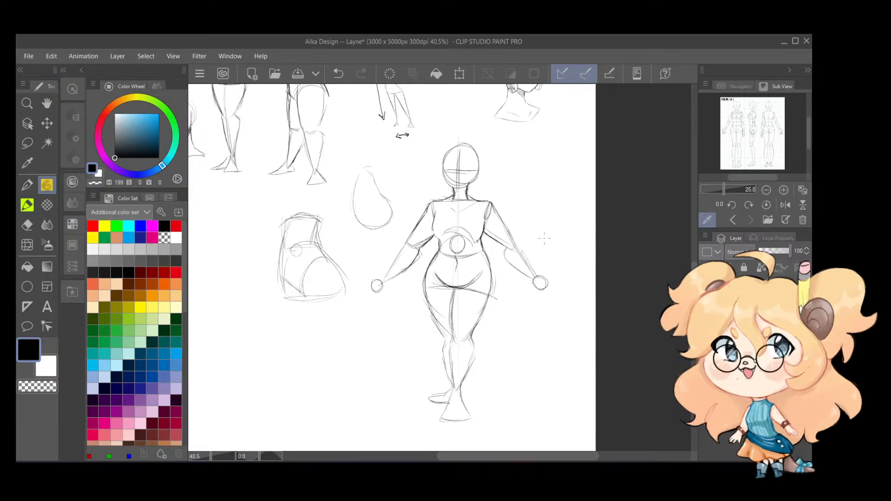
scroll(544, 238, "up", 2)
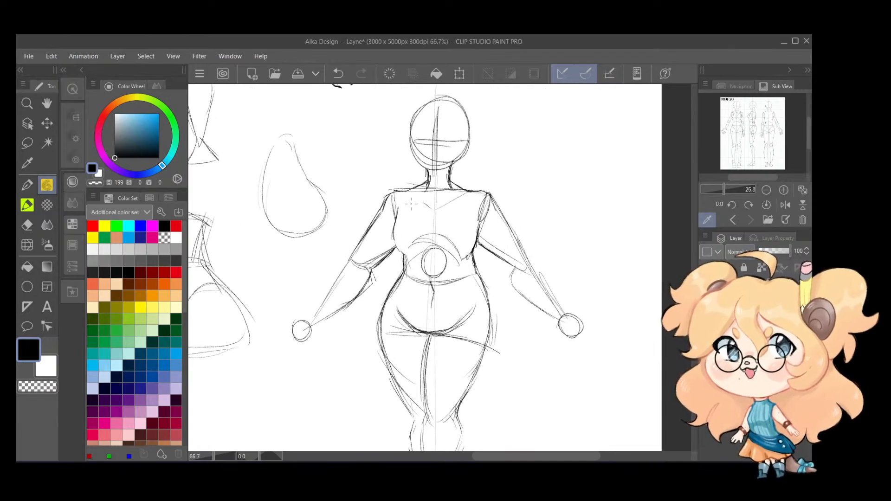
scroll(411, 203, "up", 2)
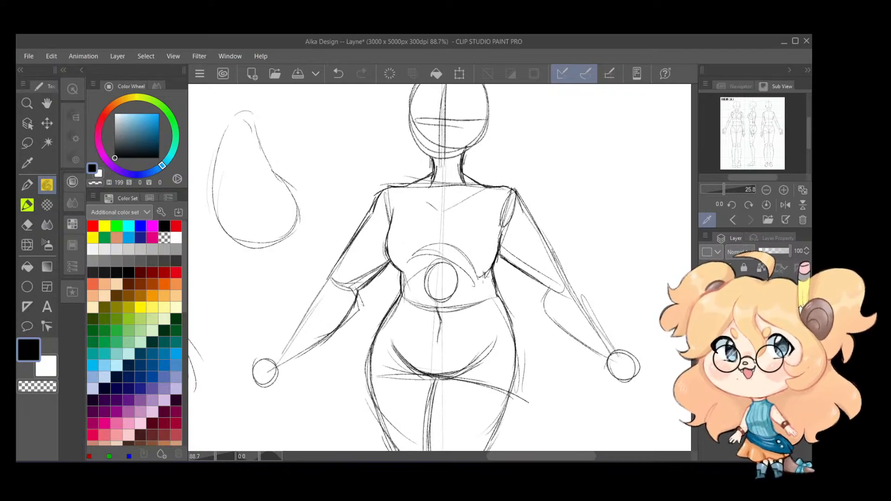
left_click_drag(491, 266, 467, 279)
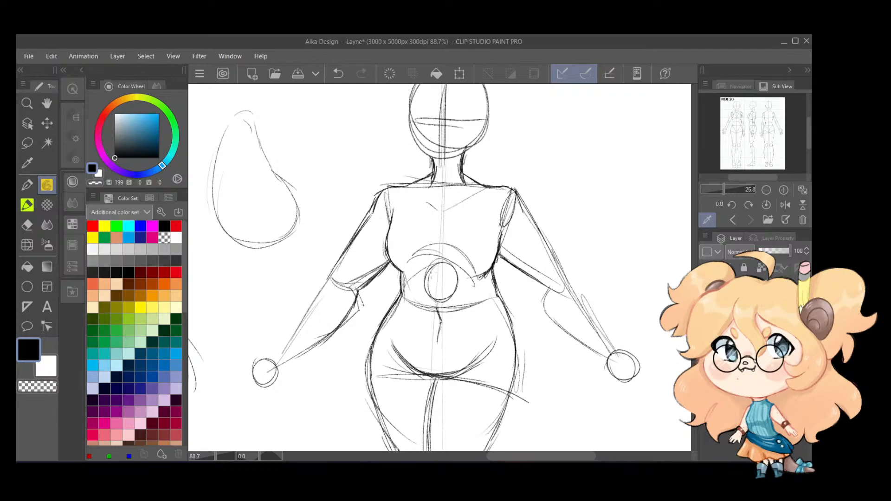
left_click_drag(392, 268, 422, 276)
left_click_drag(490, 272, 465, 279)
left_click_drag(504, 222, 498, 242)
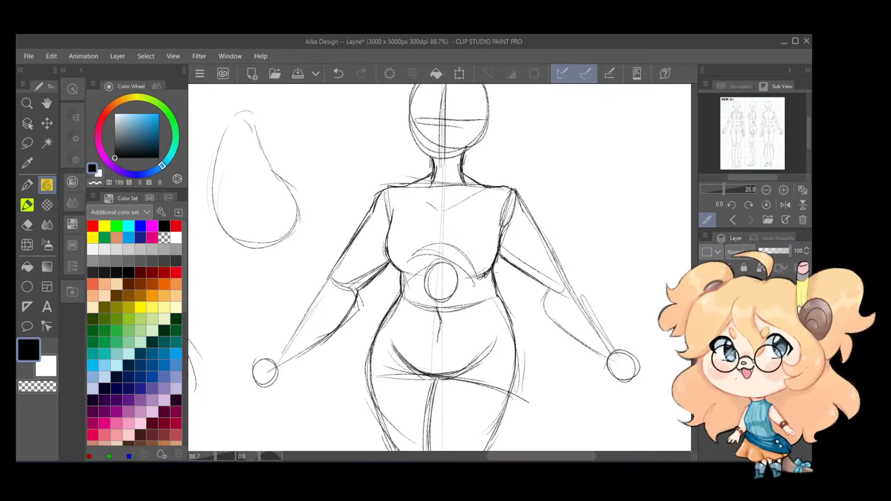
Step: Refine the torso contour from below the chest along one side of the waist toward the hip
left_click_drag(492, 273, 496, 287)
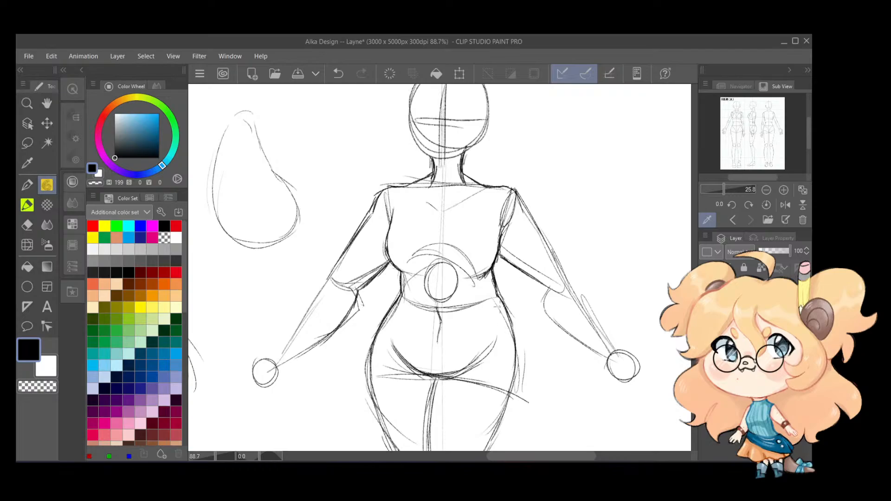
left_click_drag(491, 330, 502, 274)
Step: Capture a screen snip of the card art, the forest illustration and the steampunk costume photo among the references
scroll(506, 262, "down", 5)
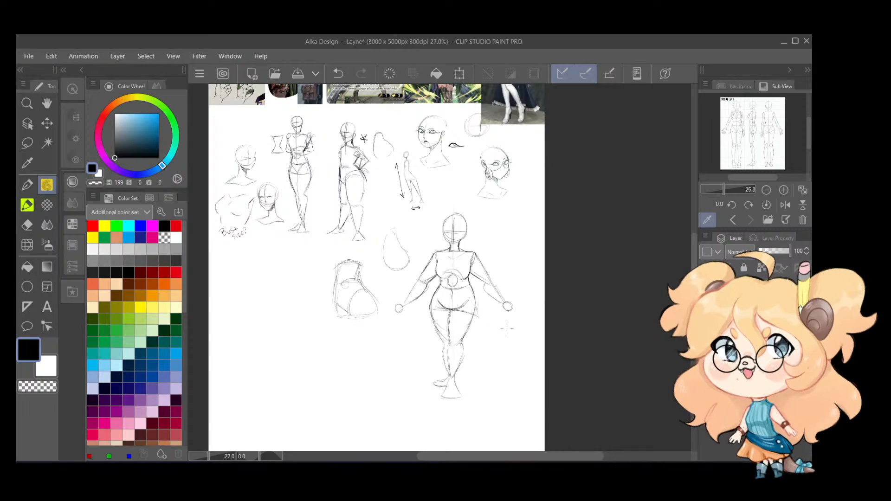
left_click_drag(507, 329, 527, 332)
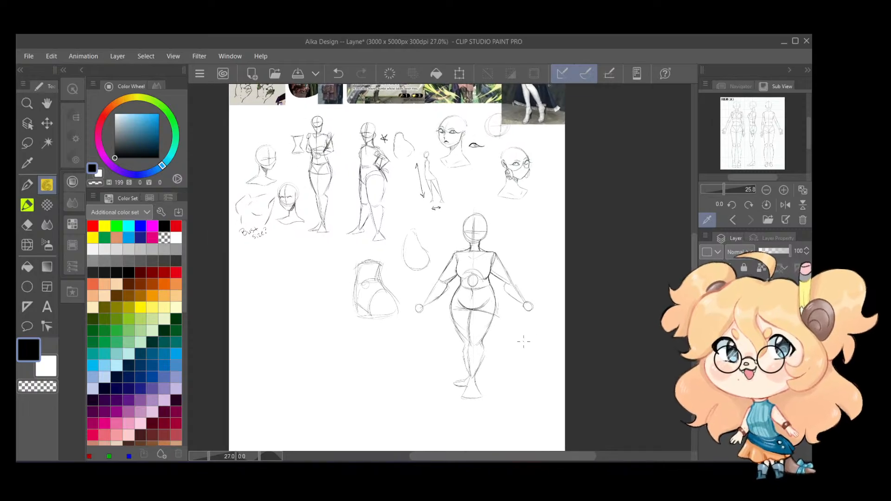
left_click_drag(521, 265, 516, 493)
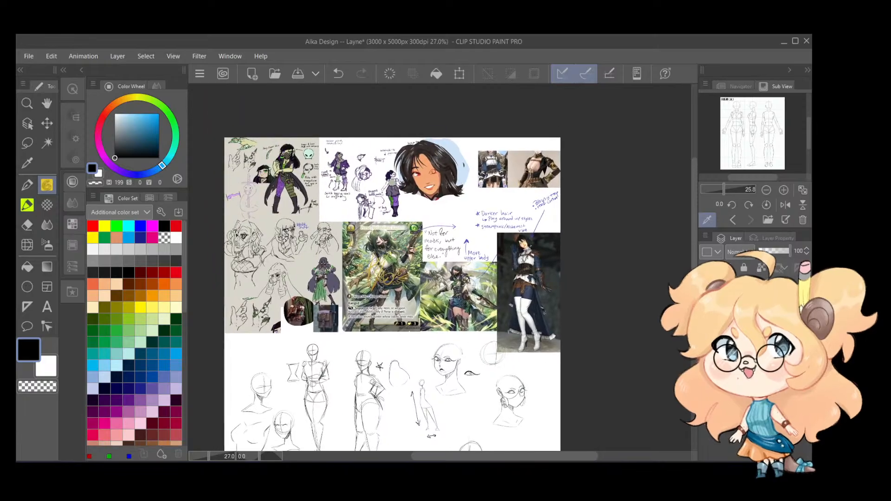
scroll(469, 288, "up", 4)
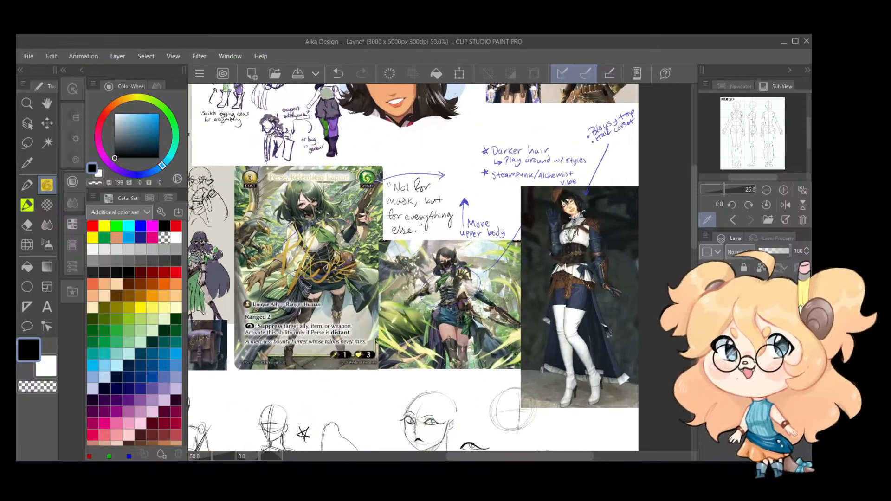
scroll(507, 325, "down", 2)
left_click_drag(505, 336, 533, 337)
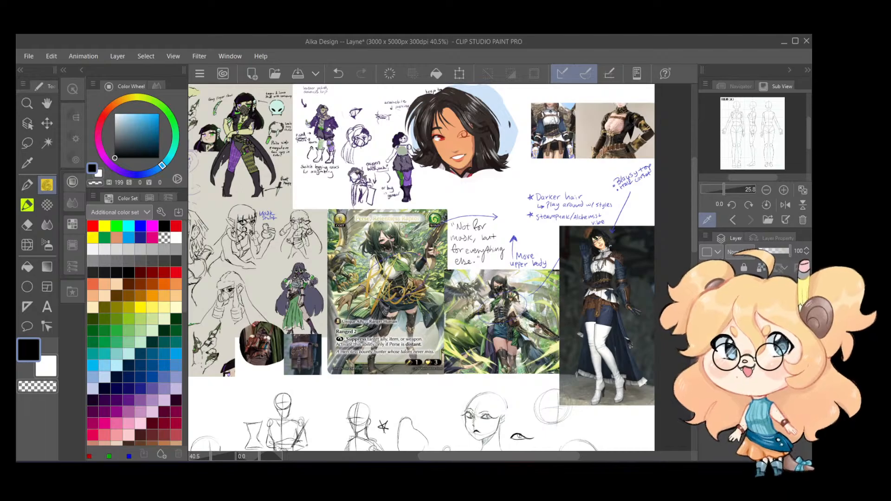
key("super+shift+s")
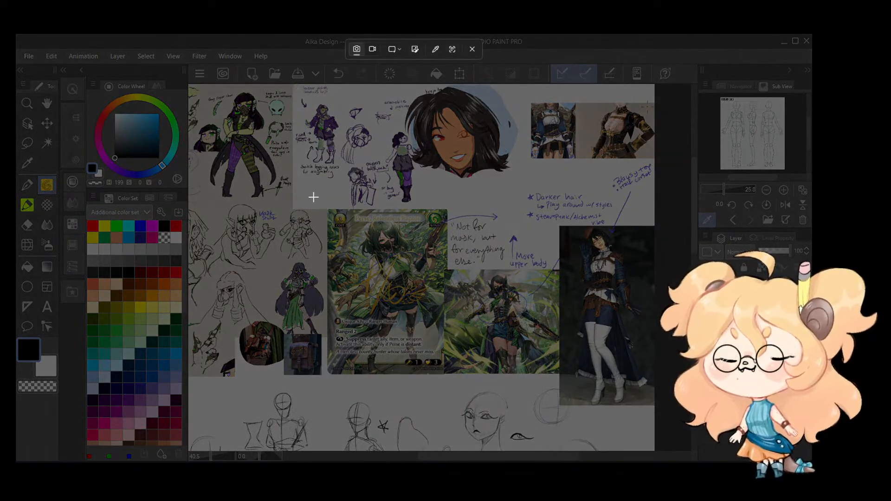
left_click_drag(313, 198, 652, 419)
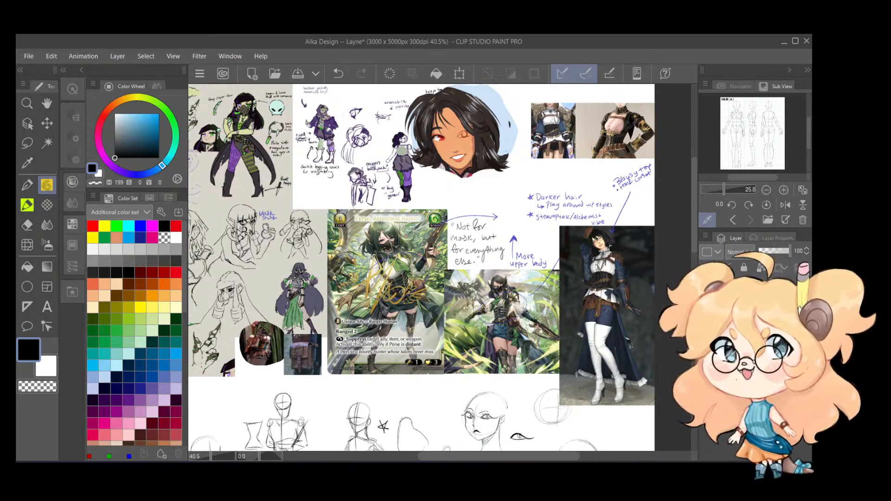
Step: Lower the body sketch layer's opacity to 53 and add a new layer for the outfit
scroll(560, 380, "down", 2)
scroll(559, 380, "up", 4)
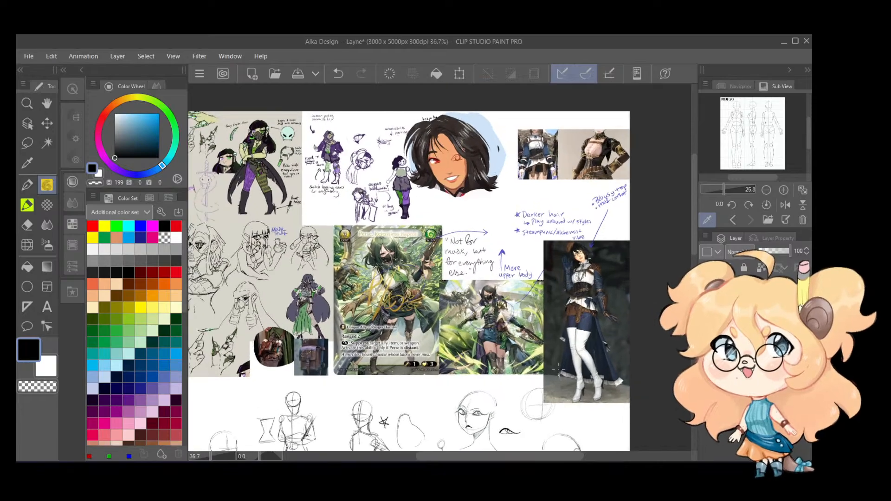
left_click_drag(559, 380, 572, 251)
left_click_drag(579, 312, 555, 189)
mouse_move(554, 434)
left_mouse_down()
mouse_move(606, 278)
mouse_move(602, 253)
left_mouse_up()
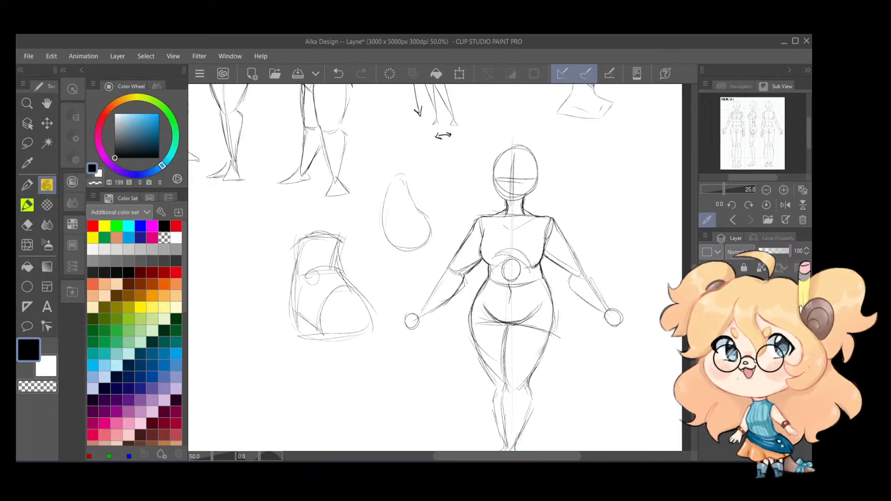
left_click(780, 251)
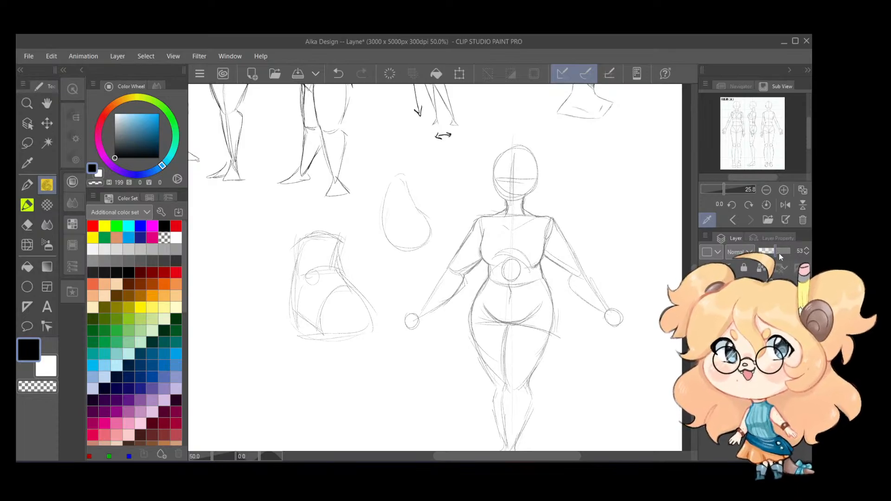
key("ctrl+shift+n")
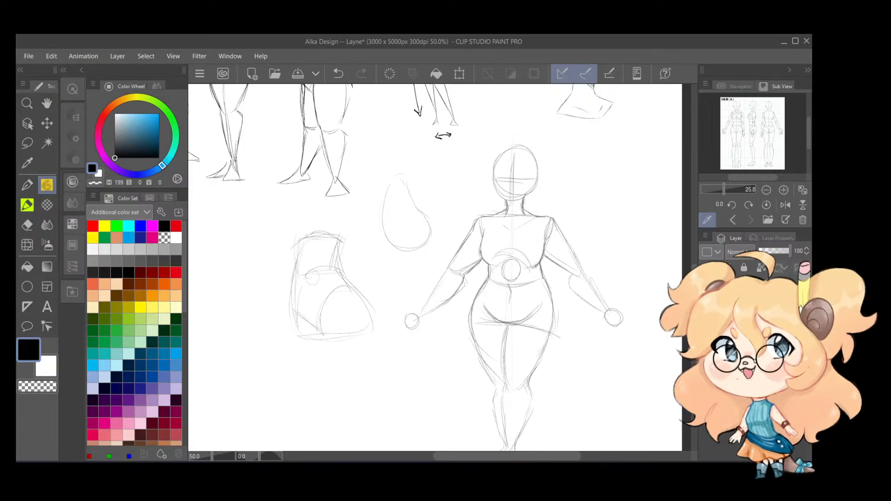
Step: Capture a larger screen snip of the card art, forest illustration, costume photo and handwritten notes, and move it off the canvas
scroll(576, 297, "up", 2)
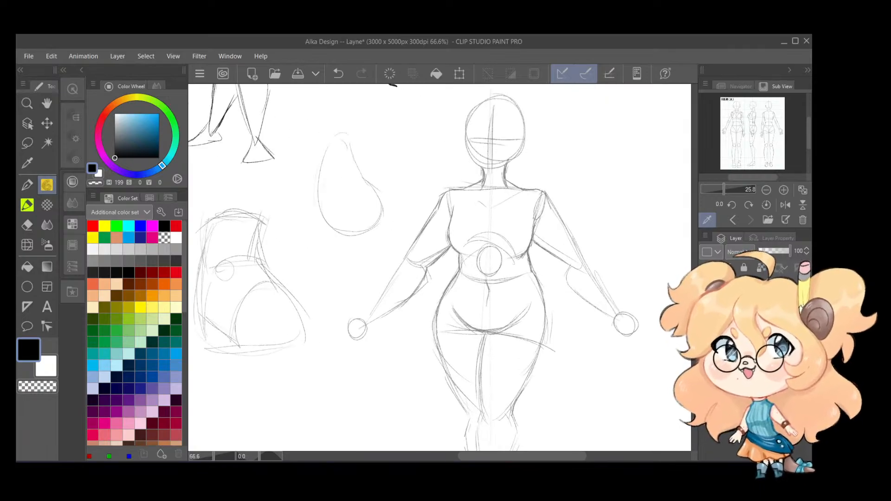
scroll(547, 406, "down", 3)
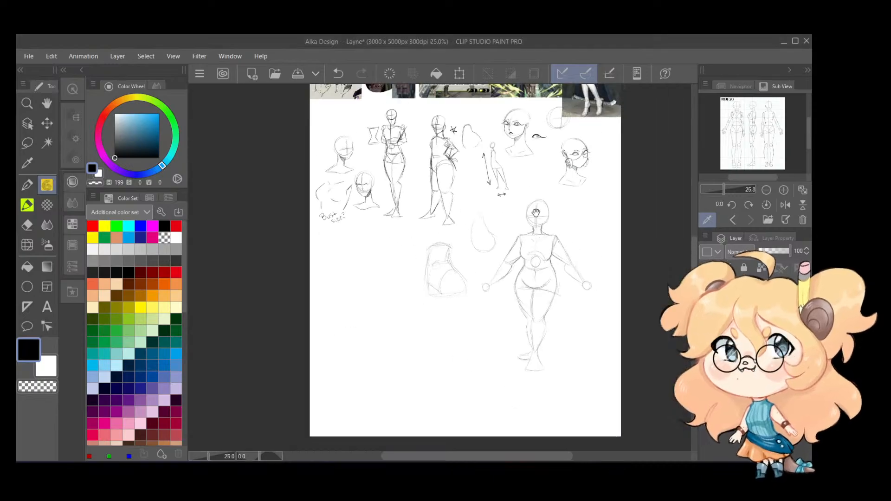
scroll(523, 350, "up", 3)
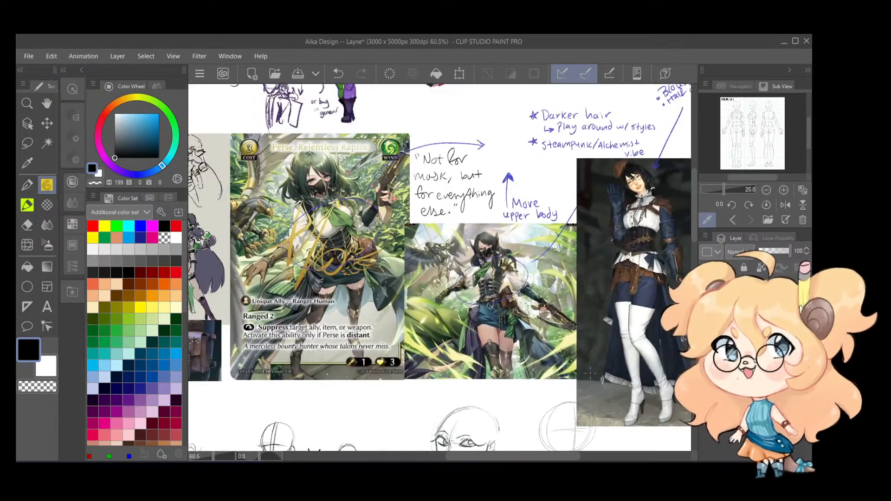
left_click_drag(523, 350, 536, 354)
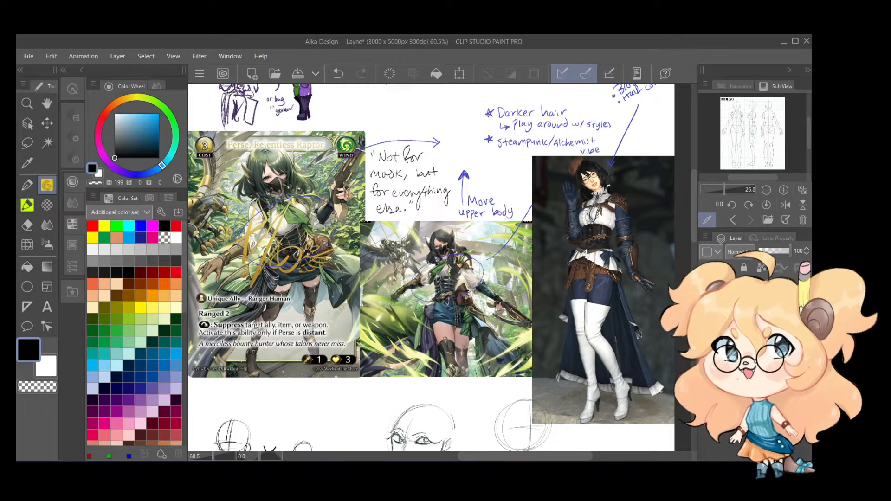
left_click(615, 460)
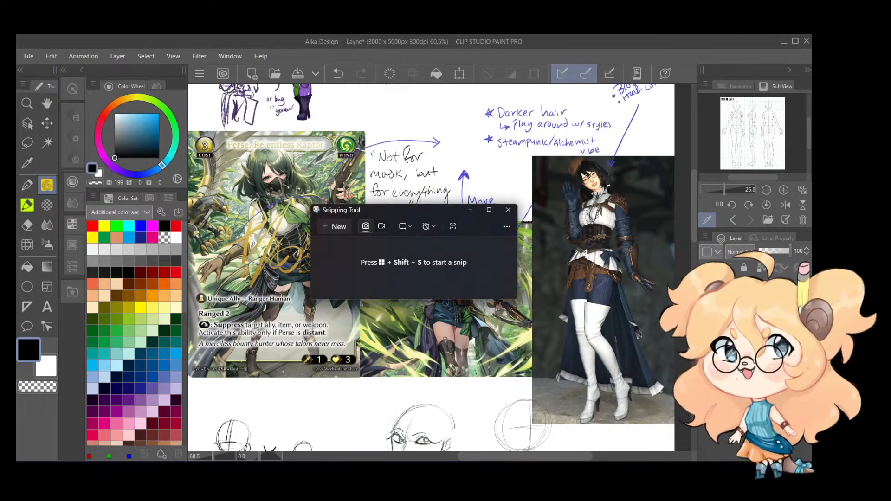
left_click(334, 227)
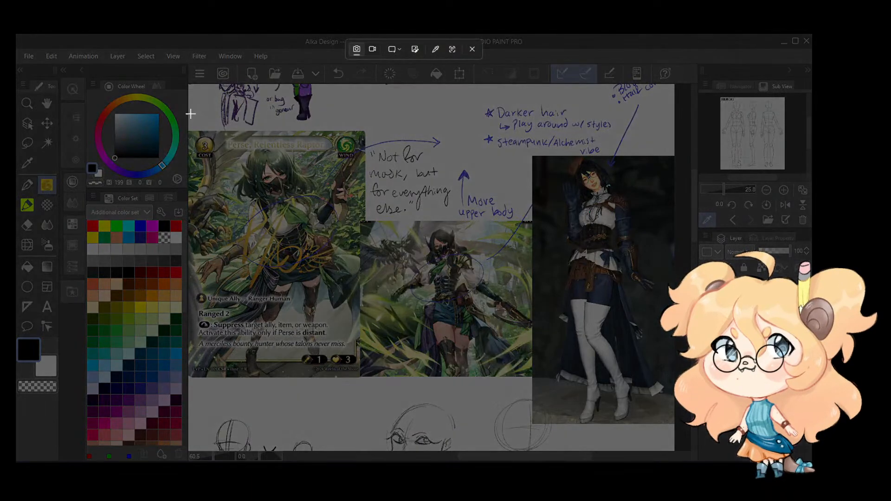
left_click_drag(192, 93, 676, 438)
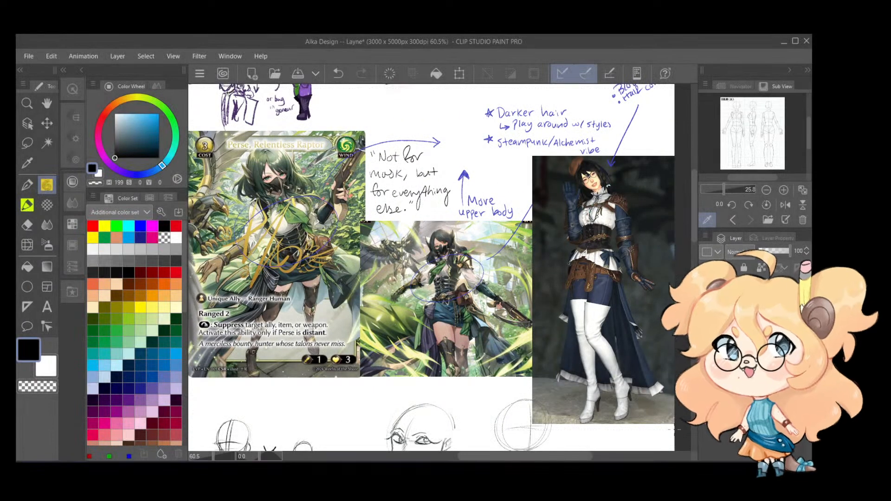
left_click_drag(586, 197, 890, 161)
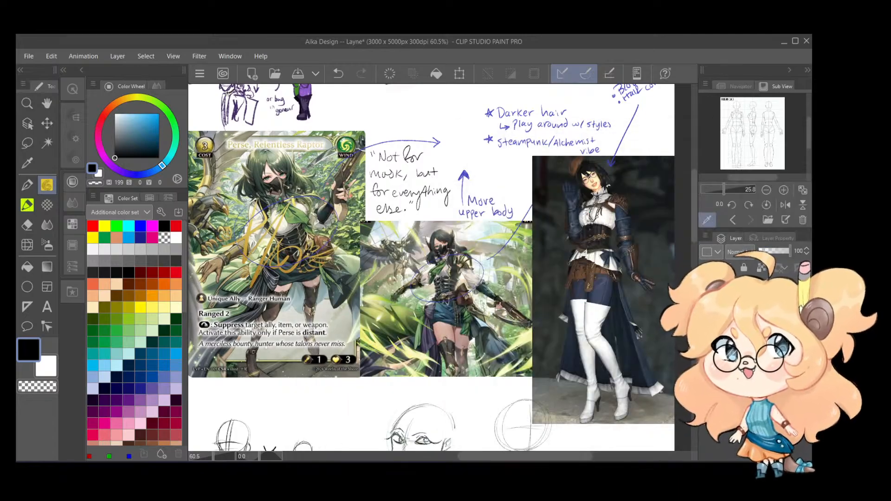
left_click(752, 325)
Step: Sketch a half corset around the waist with a curved top edge under the bust, side edges and a pointed lower edge
scroll(522, 321, "down", 3)
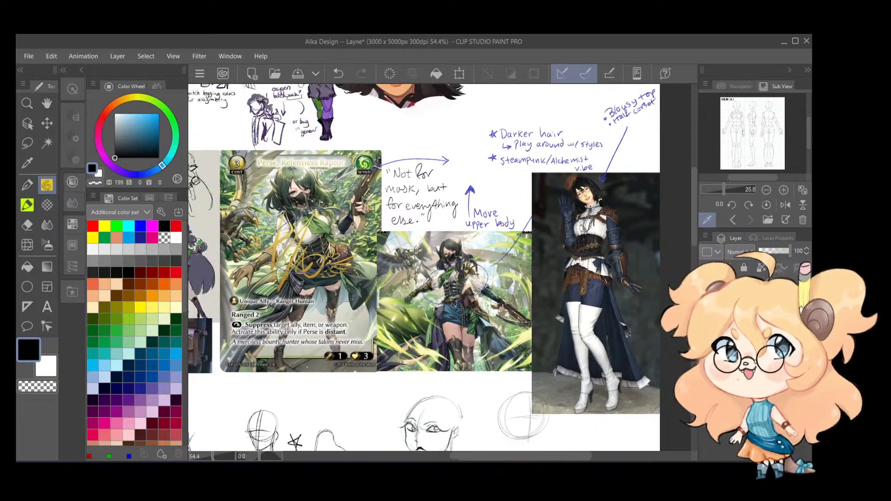
left_click_drag(514, 328, 508, 114)
left_click_drag(543, 361, 569, 235)
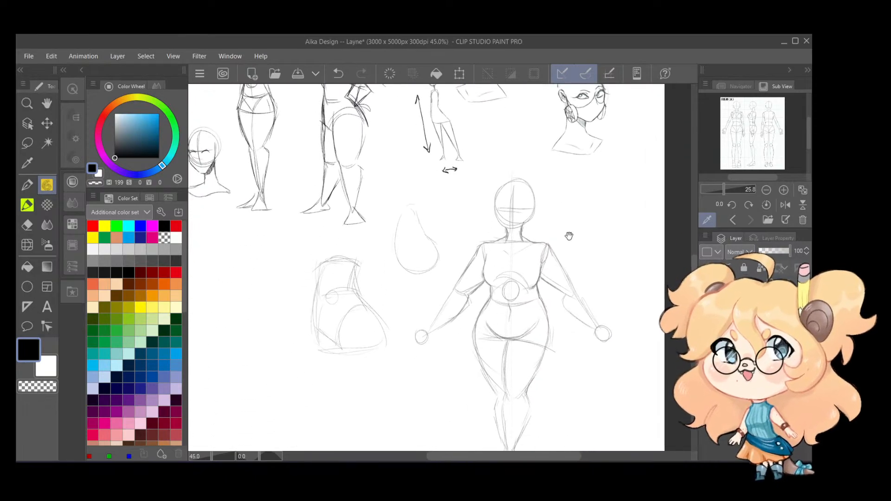
left_click_drag(568, 355, 497, 302)
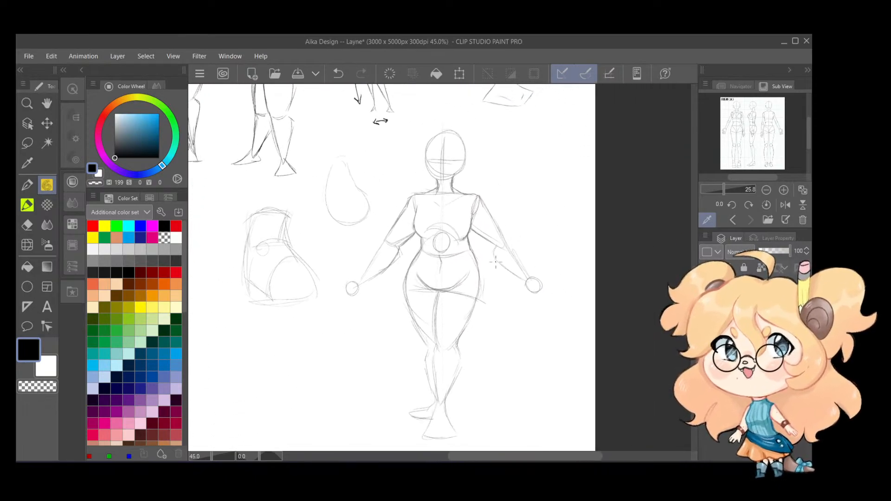
scroll(498, 265, "up", 1)
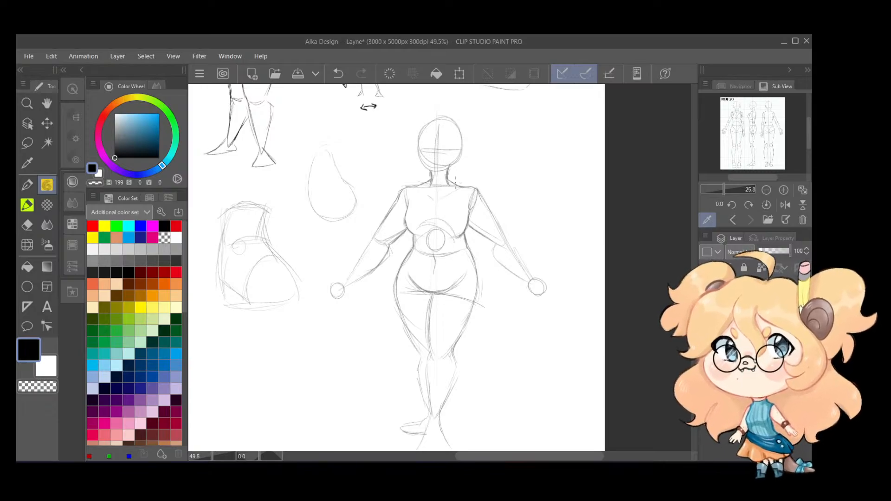
scroll(457, 184, "up", 3)
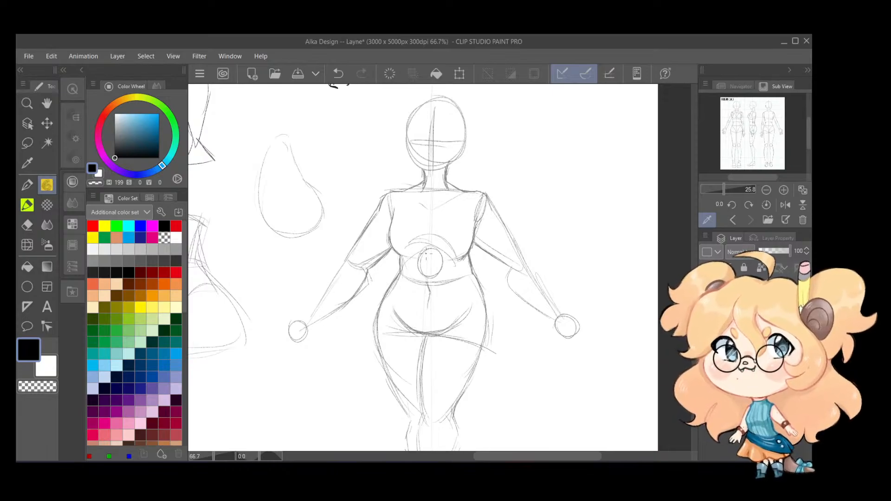
mouse_move(401, 253)
left_mouse_down()
mouse_move(472, 253)
mouse_move(448, 262)
mouse_move(464, 254)
left_mouse_up()
mouse_move(400, 253)
left_mouse_down()
mouse_move(394, 288)
mouse_move(426, 301)
mouse_move(477, 278)
mouse_move(468, 258)
mouse_move(455, 258)
left_mouse_up()
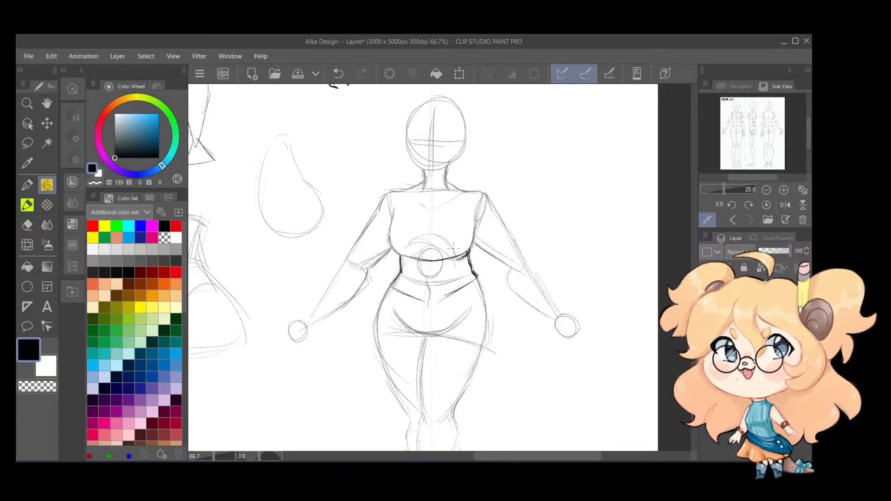
Step: Draw the blouse's centre front line from the neckline to the corset, and try a horizontal guide across the chest
left_click_drag(433, 195, 430, 256)
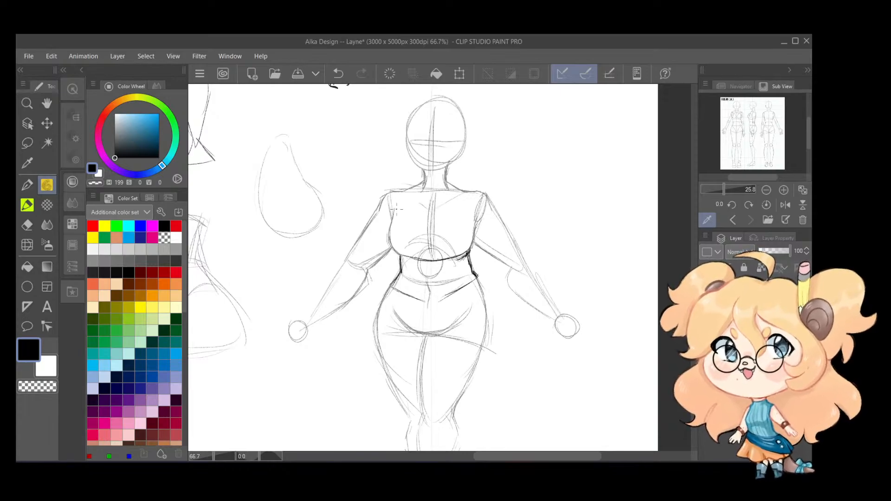
left_click_drag(412, 228, 453, 227)
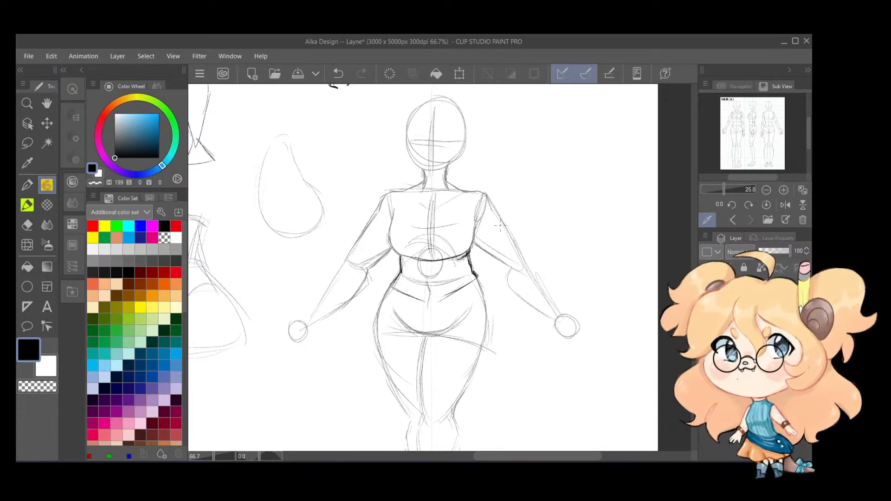
key("ctrl+z")
Step: Add a central button closure and vertical boning lines across both halves of the corset
mouse_move(429, 259)
left_mouse_down()
mouse_move(428, 299)
mouse_move(427, 274)
left_mouse_up()
left_click_drag(426, 264, 427, 296)
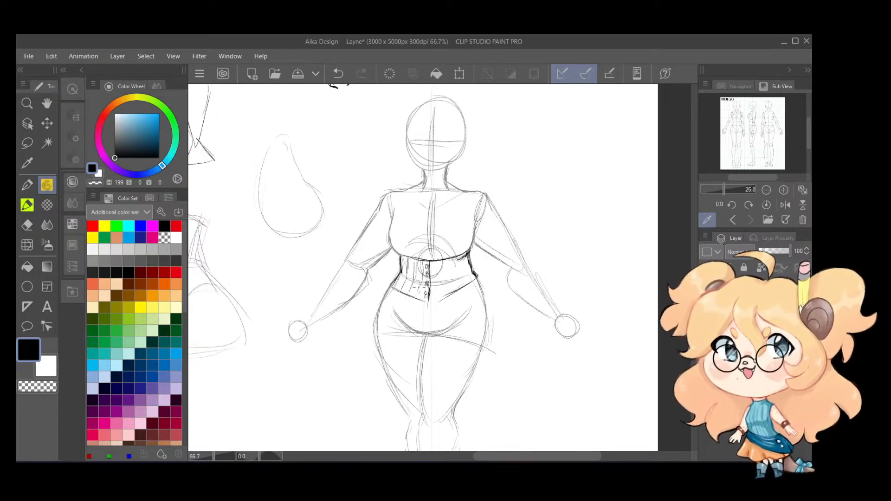
mouse_move(447, 259)
left_mouse_down()
mouse_move(451, 292)
mouse_move(459, 273)
mouse_move(473, 279)
left_mouse_up()
left_click_drag(470, 261, 470, 277)
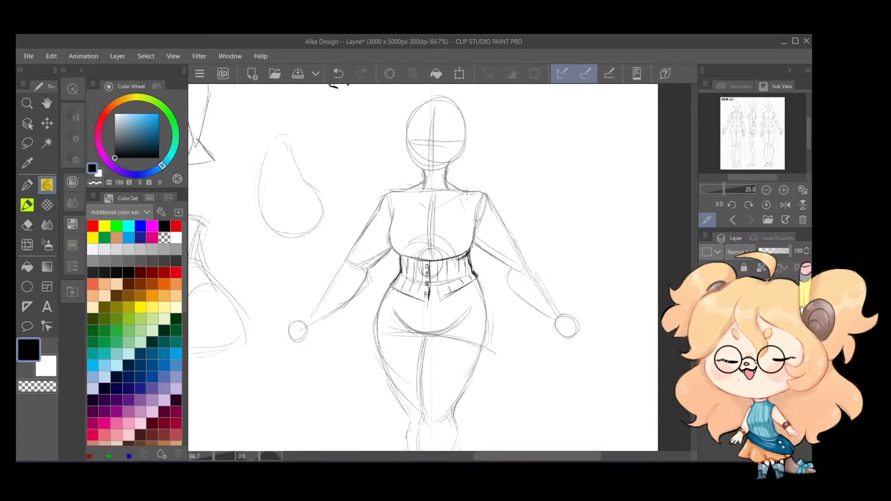
key("ctrl+z")
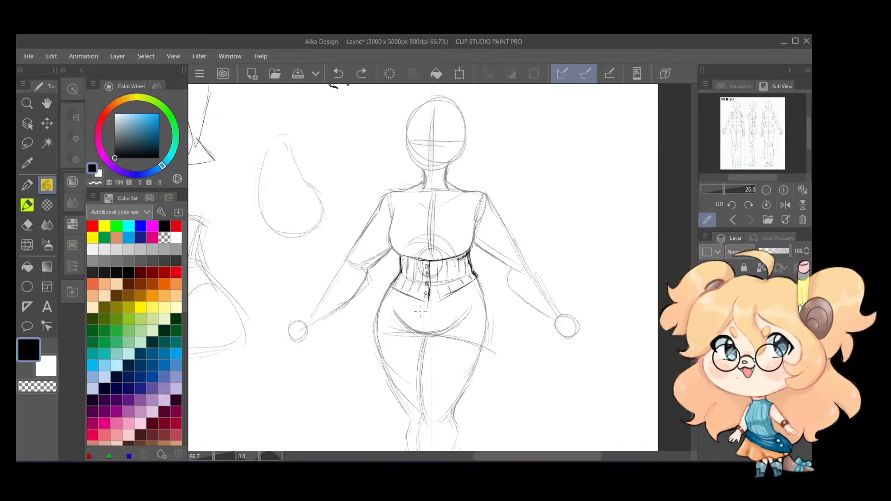
Step: Sketch a short centre line below the corset closure and darken the corset's pointed lower edge
left_click_drag(429, 297, 425, 323)
left_click_drag(428, 307, 424, 323)
key("ctrl+z")
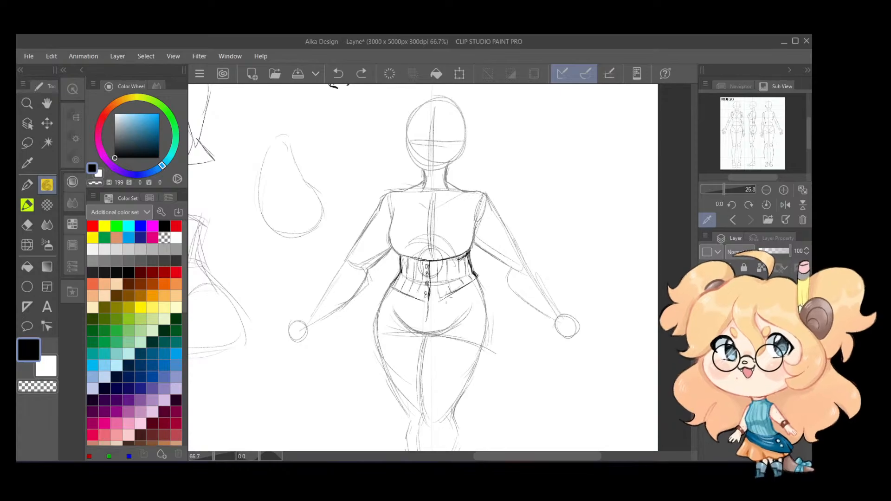
mouse_move(431, 290)
left_mouse_down()
mouse_move(434, 305)
mouse_move(478, 276)
left_mouse_up()
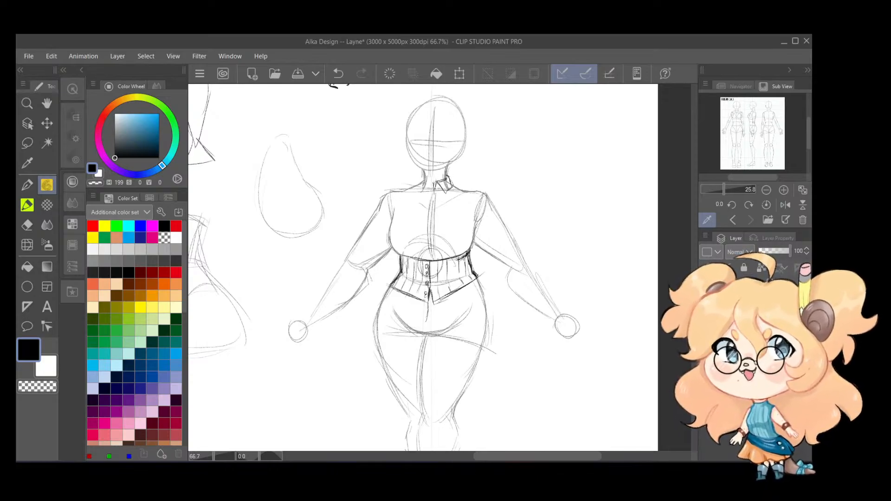
Step: Sketch the pointed shirt collar at the neck and darken the blouse's centre front line
mouse_move(422, 174)
left_mouse_down()
mouse_move(422, 195)
mouse_move(421, 182)
mouse_move(433, 198)
mouse_move(429, 243)
left_mouse_up()
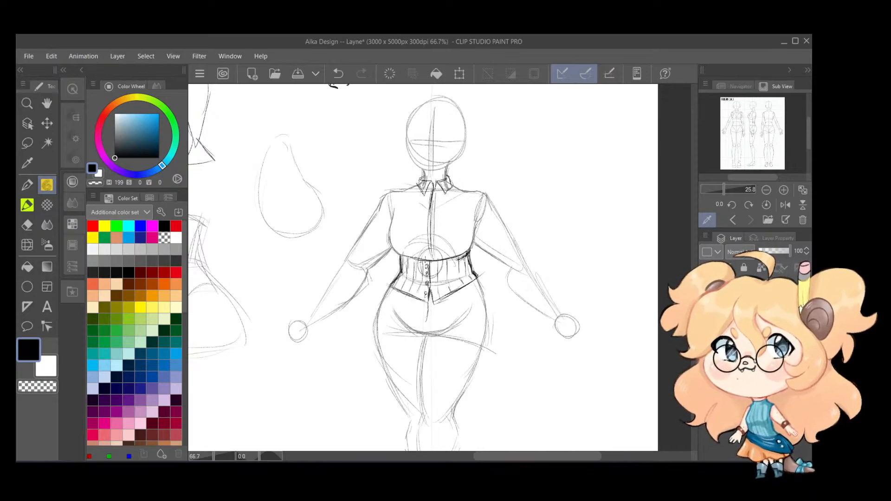
left_click_drag(433, 193, 429, 255)
key("ctrl+z")
key("ctrl+z")
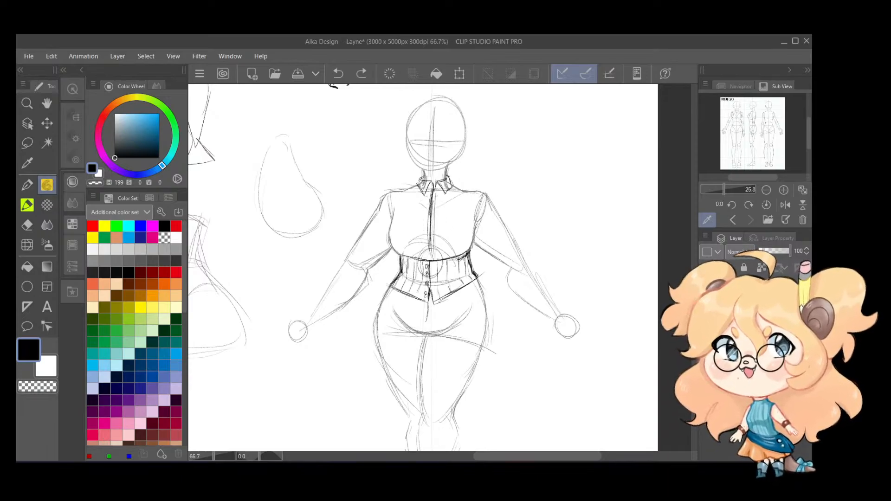
Step: Add short fold lines at the blouse's armpit and darken the outer shoulder curve of the same sleeve
left_click_drag(473, 231, 475, 234)
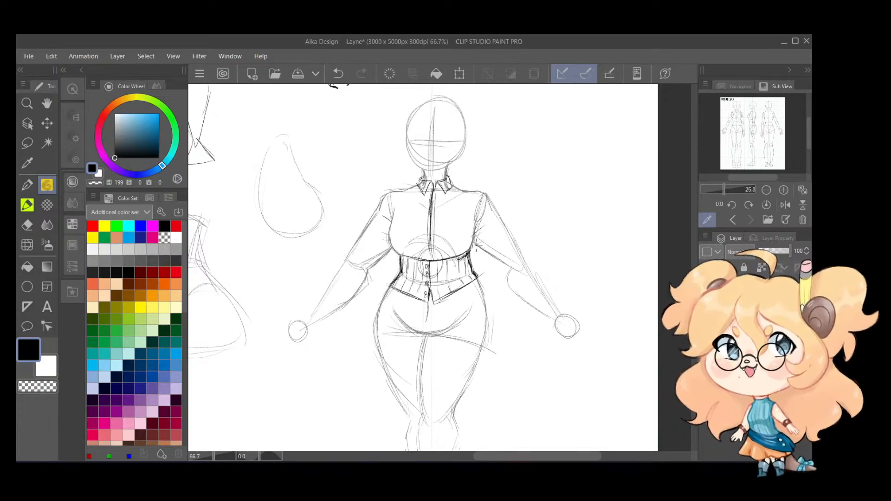
mouse_move(474, 235)
left_mouse_down()
mouse_move(488, 214)
mouse_move(485, 220)
left_mouse_up()
left_click_drag(475, 237, 486, 229)
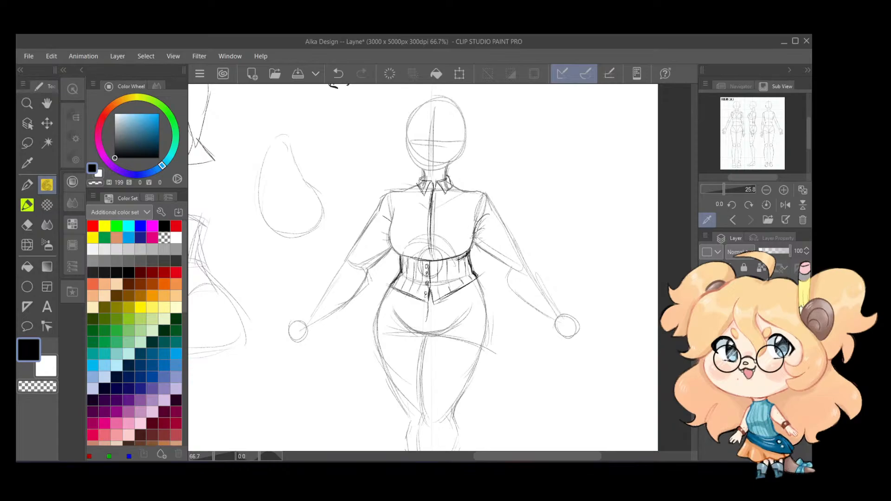
mouse_move(470, 191)
left_mouse_down()
mouse_move(497, 204)
mouse_move(503, 221)
left_mouse_up()
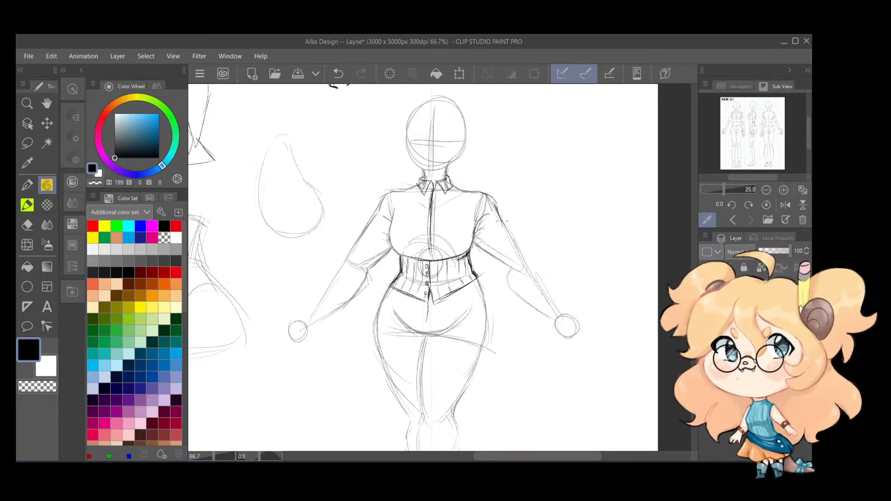
mouse_move(396, 187)
left_mouse_down()
mouse_move(375, 197)
mouse_move(372, 231)
mouse_move(376, 222)
mouse_move(361, 224)
mouse_move(348, 262)
mouse_move(348, 270)
mouse_move(385, 257)
left_mouse_up()
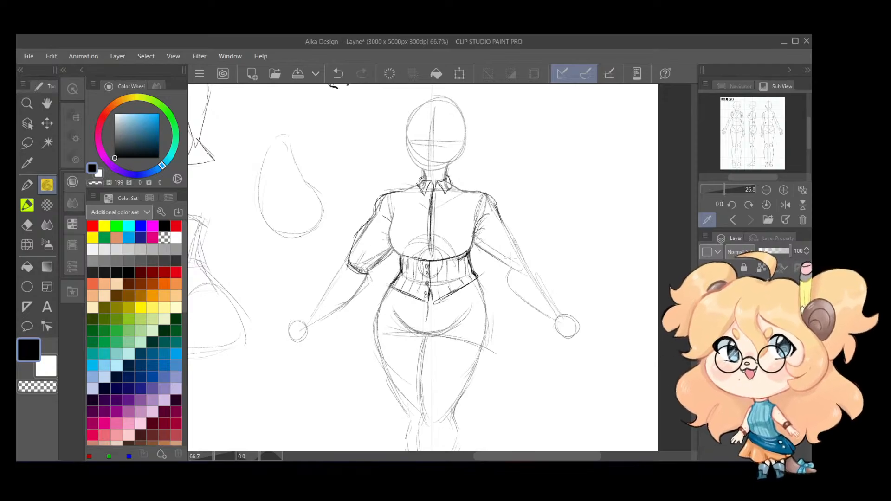
mouse_move(476, 246)
left_mouse_down()
mouse_move(520, 266)
mouse_move(527, 255)
mouse_move(502, 218)
mouse_move(494, 241)
mouse_move(513, 265)
left_mouse_up()
key("ctrl+z")
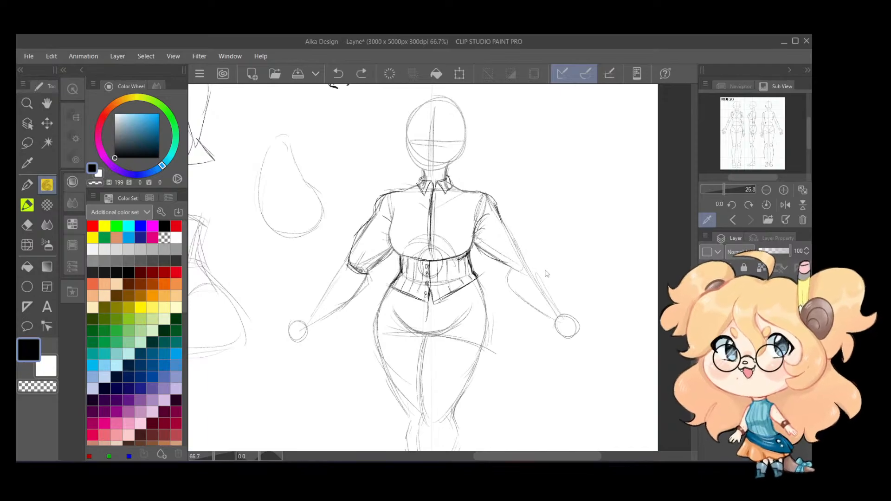
key("ctrl+z")
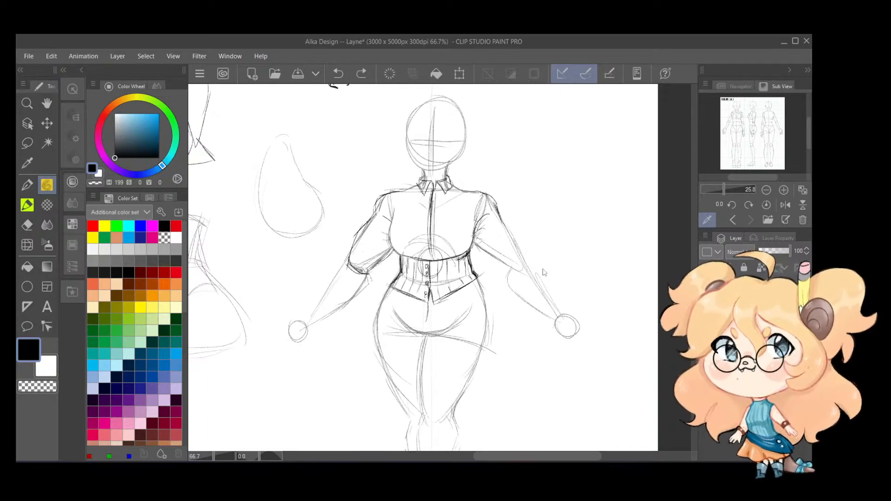
key("ctrl+z")
key("ctrl+z")
key("ctrl+z")
key("ctrl+z")
key("ctrl+z")
key("ctrl+z")
Step: Darken the outer edge of the other upper sleeve, try a cuff line at its elbow, and undo the cuff strokes
mouse_move(373, 218)
left_mouse_down()
mouse_move(351, 248)
mouse_move(365, 232)
left_mouse_up()
left_click_drag(346, 261, 380, 263)
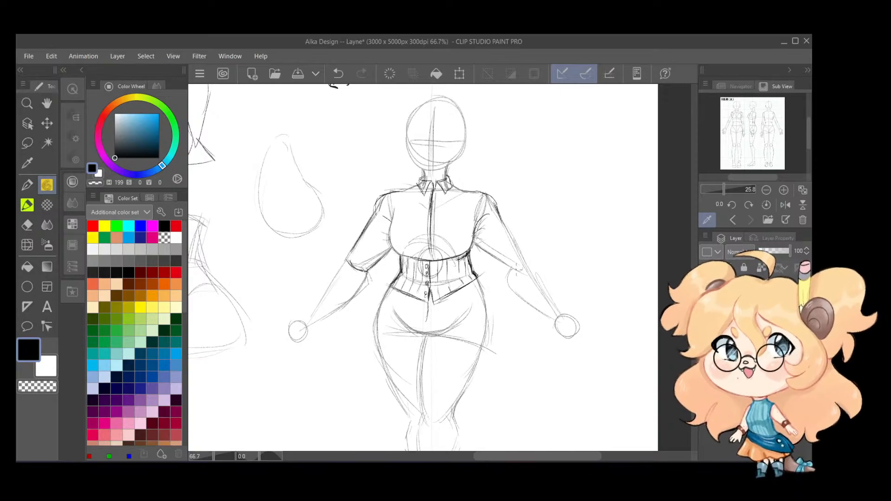
key("ctrl+z")
key("ctrl+z")
key("ctrl+z")
key("ctrl+z")
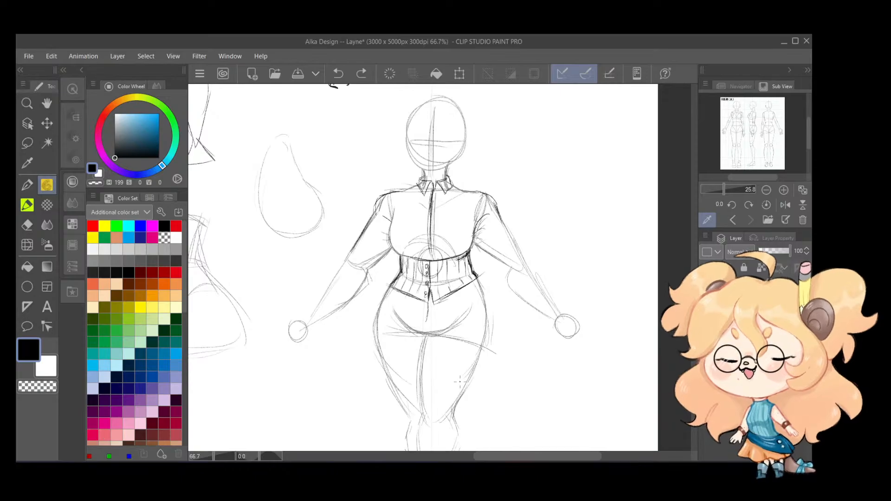
Step: Sketch curved thigh-high boot tops across both thighs and undo the last stroke
left_click_drag(462, 381, 481, 267)
mouse_move(483, 335)
left_mouse_down()
mouse_move(478, 304)
mouse_move(473, 338)
left_mouse_up()
left_click_drag(473, 256, 427, 247)
left_click_drag(426, 246, 382, 254)
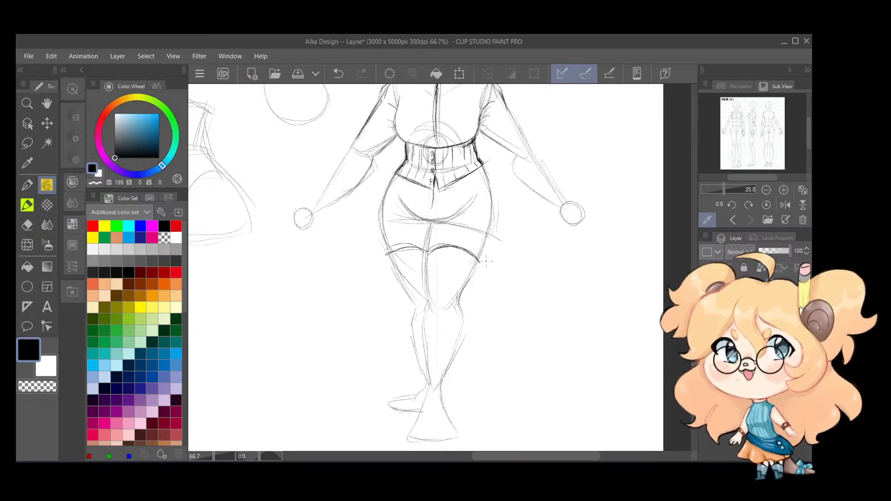
key("ctrl+z")
Step: Redraw the curved boot tops and darken the inner and outer outlines of both thighs down to the knees
mouse_move(430, 251)
left_mouse_down()
mouse_move(480, 258)
mouse_move(460, 292)
left_mouse_up()
mouse_move(479, 263)
left_mouse_down()
mouse_move(460, 295)
mouse_move(419, 255)
mouse_move(426, 300)
left_mouse_up()
left_click_drag(424, 251, 391, 256)
mouse_move(422, 248)
left_mouse_down()
mouse_move(387, 259)
mouse_move(407, 294)
left_mouse_up()
left_click_drag(387, 260, 414, 314)
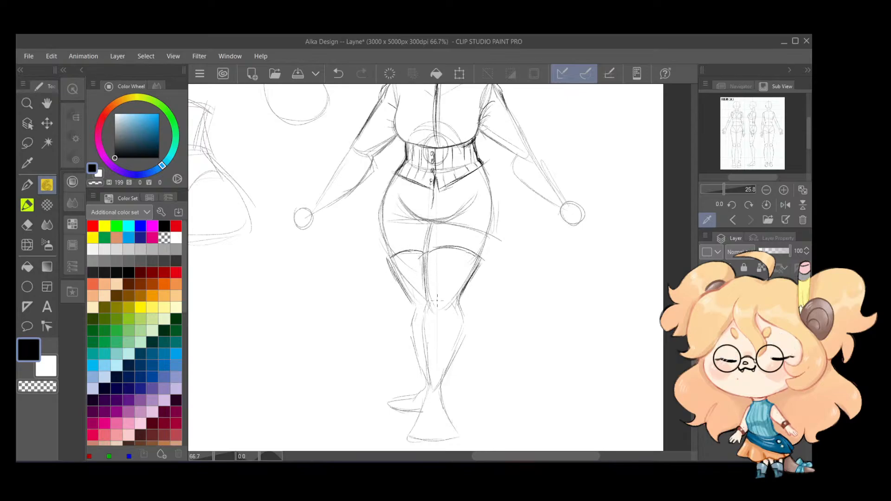
Step: Add creases at the front leg's knee and outline the front boot's calf and foot with a rounded toe
mouse_move(461, 293)
left_mouse_down()
mouse_move(456, 317)
mouse_move(424, 312)
left_mouse_up()
mouse_move(420, 304)
left_mouse_down()
mouse_move(431, 317)
mouse_move(429, 304)
mouse_move(421, 361)
left_mouse_up()
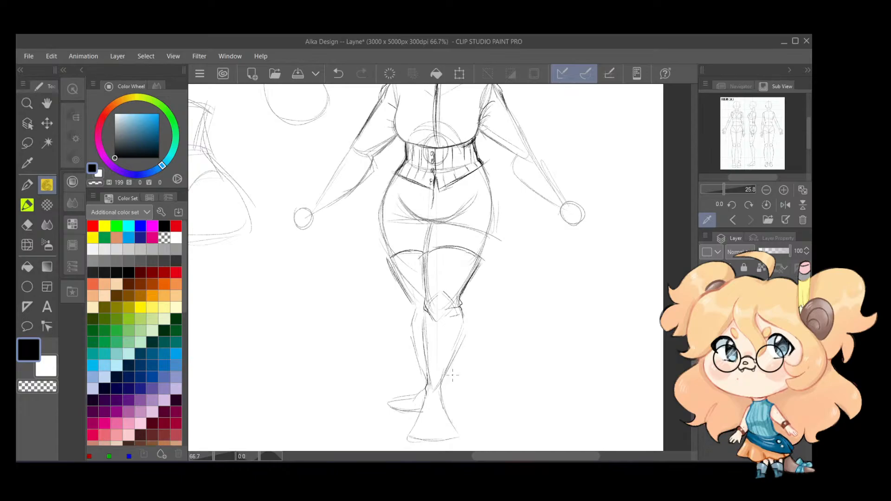
left_click_drag(471, 370, 461, 301)
mouse_move(415, 329)
left_mouse_down()
mouse_move(406, 355)
mouse_move(413, 370)
mouse_move(433, 372)
mouse_move(441, 356)
mouse_move(432, 321)
mouse_move(453, 267)
left_mouse_up()
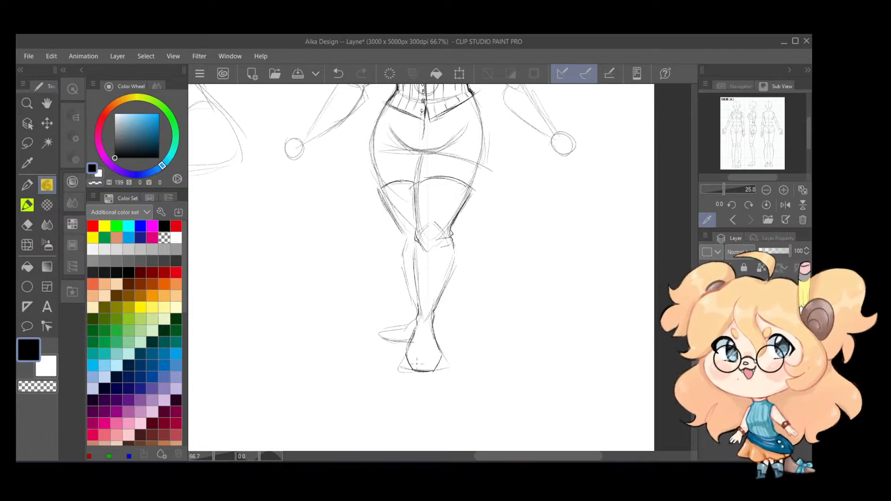
mouse_move(407, 354)
left_mouse_down()
mouse_move(425, 370)
mouse_move(443, 353)
left_mouse_up()
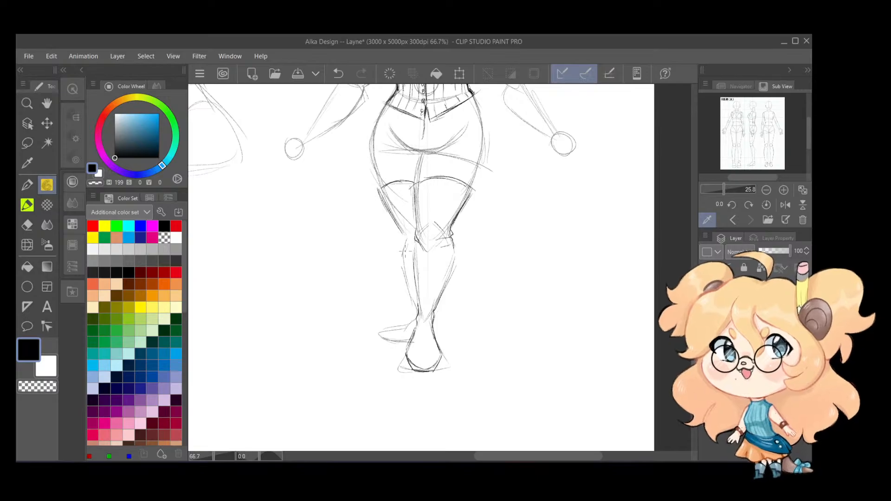
Step: Darken the back leg's knee and calf outline and sketch its boot foot, replacing the pointed toe with a rounded one
left_click_drag(400, 232, 405, 243)
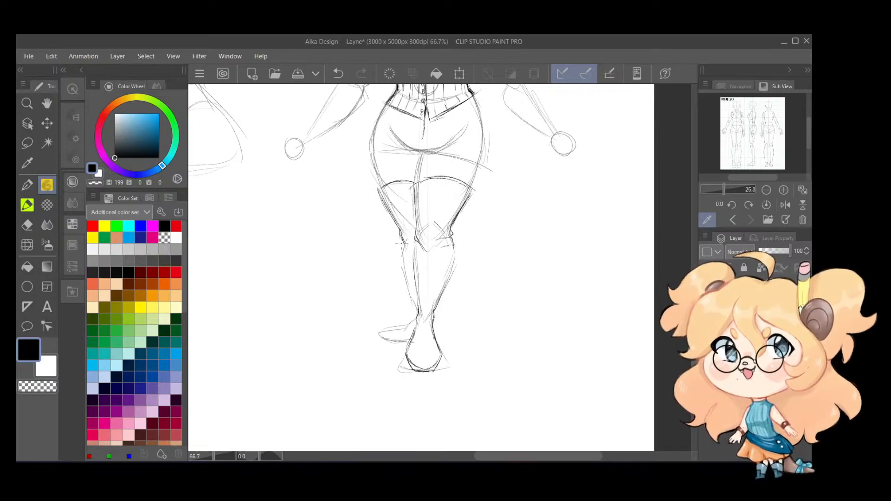
mouse_move(407, 287)
left_mouse_down()
mouse_move(409, 316)
mouse_move(373, 338)
left_mouse_up()
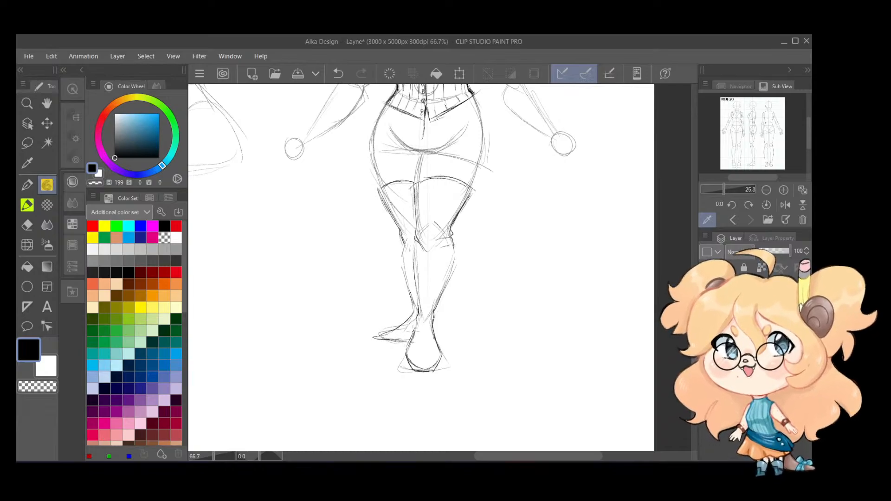
key("ctrl+z")
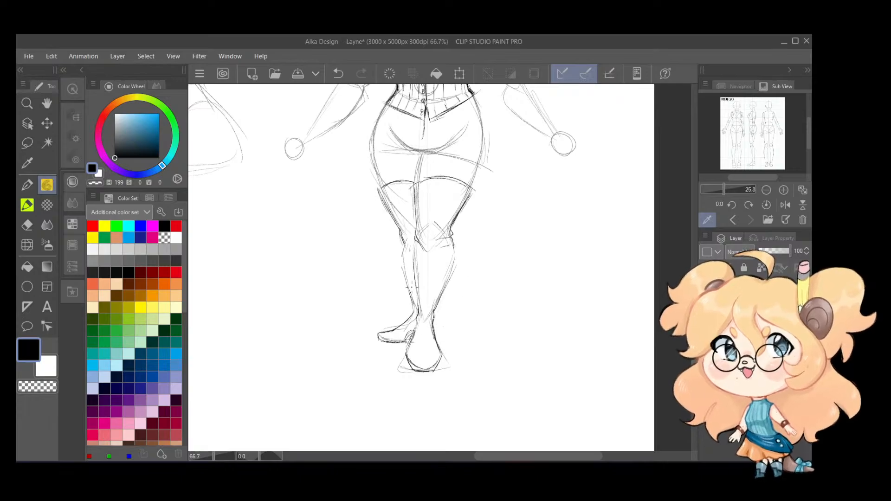
left_click_drag(400, 248, 410, 287)
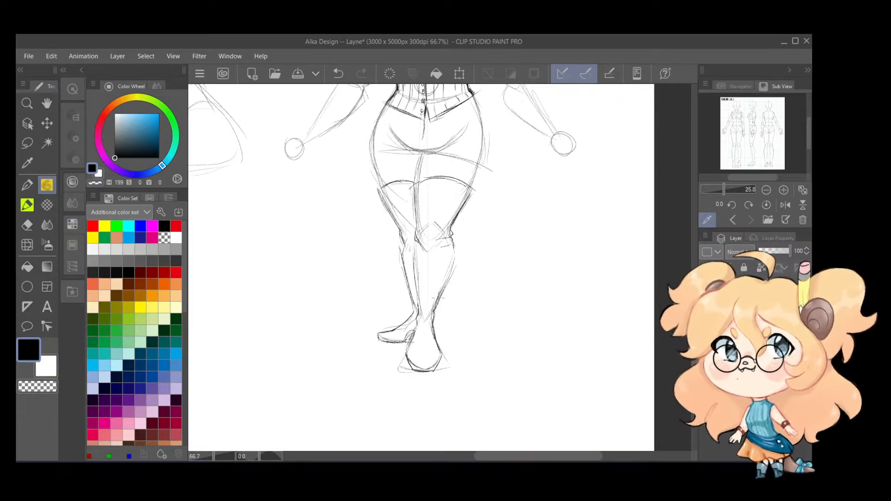
Step: Darken the curved top edges of the thigh-high boots across the thighs
left_click_drag(473, 201, 464, 281)
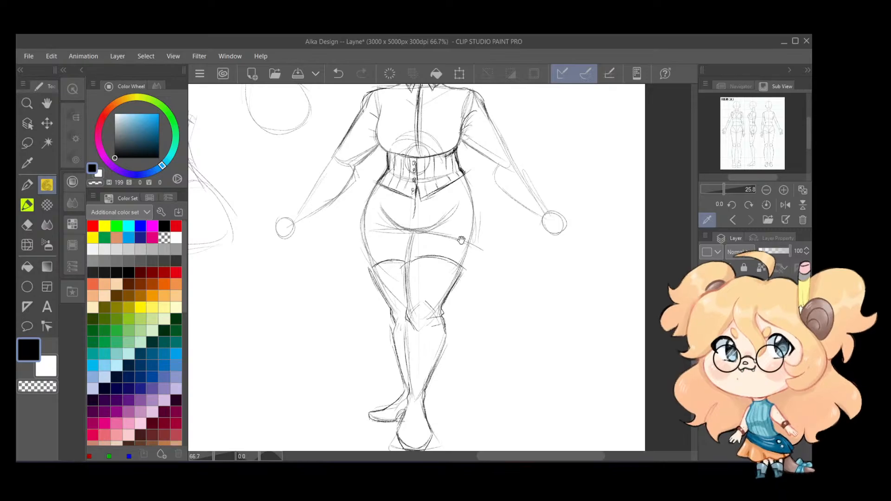
left_click_drag(457, 242, 470, 248)
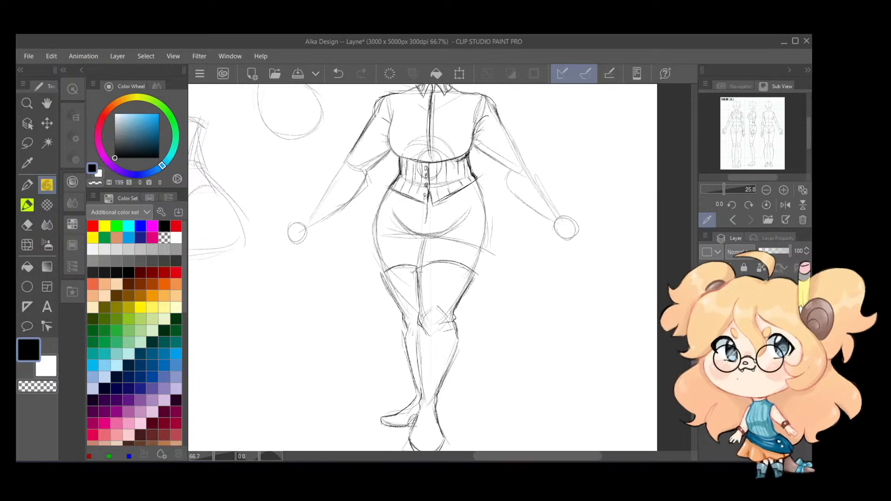
mouse_move(416, 271)
left_mouse_down()
mouse_move(418, 309)
mouse_move(443, 262)
left_mouse_up()
left_click_drag(473, 239, 484, 301)
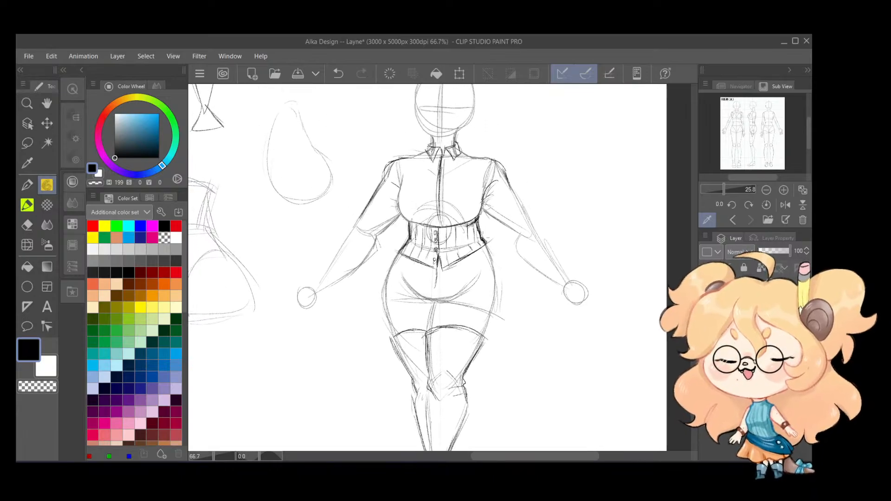
left_click_drag(497, 258, 505, 276)
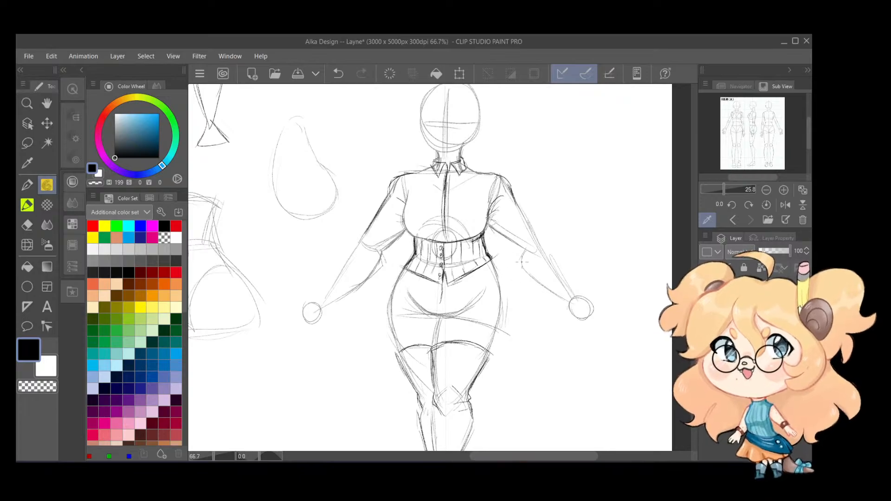
Step: Examine the earlier coloured character designs on the reference sheet, including their legwear, boots and handwritten notes
scroll(551, 293, "down", 3)
left_click_drag(474, 233, 526, 394)
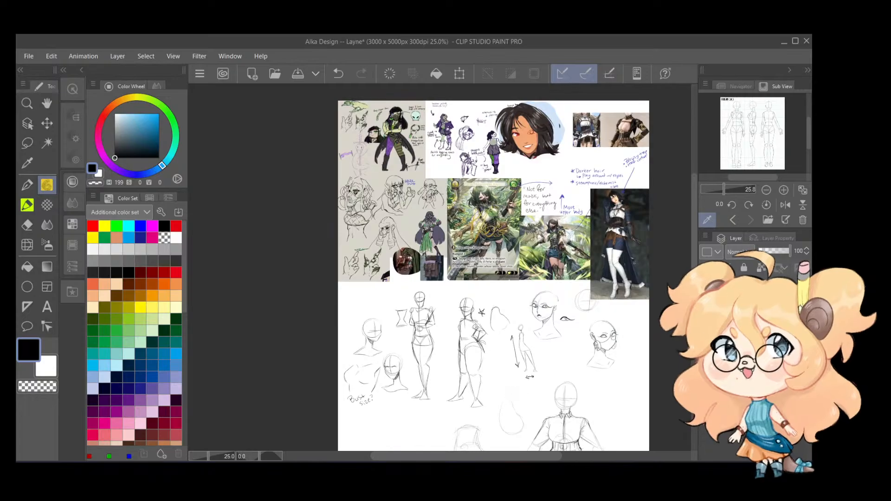
scroll(400, 128, "up", 1)
scroll(466, 272, "up", 1)
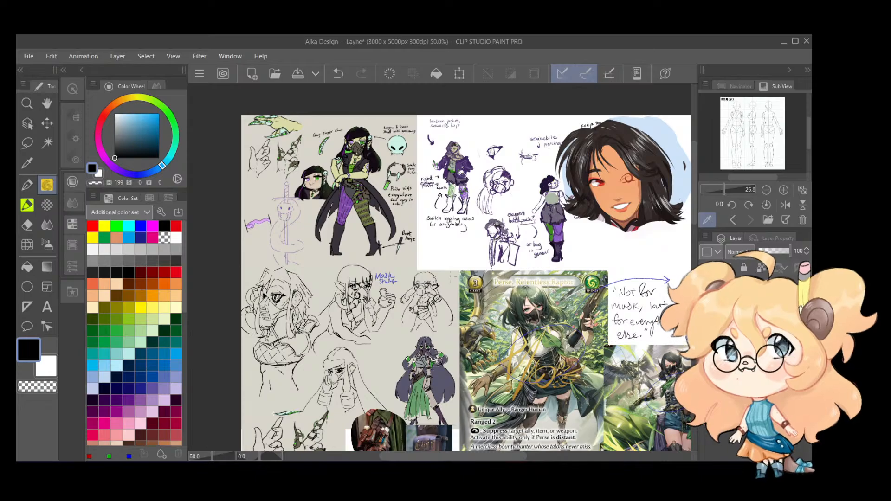
scroll(536, 326, "up", 4)
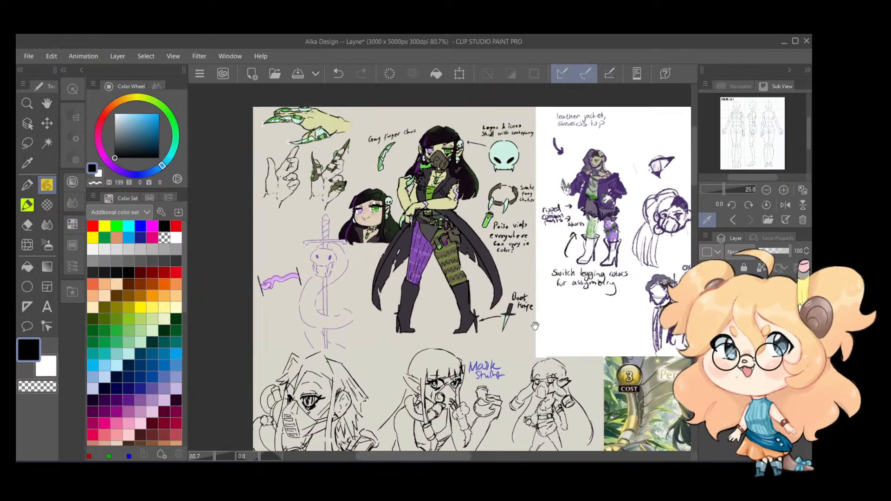
left_click_drag(535, 326, 555, 373)
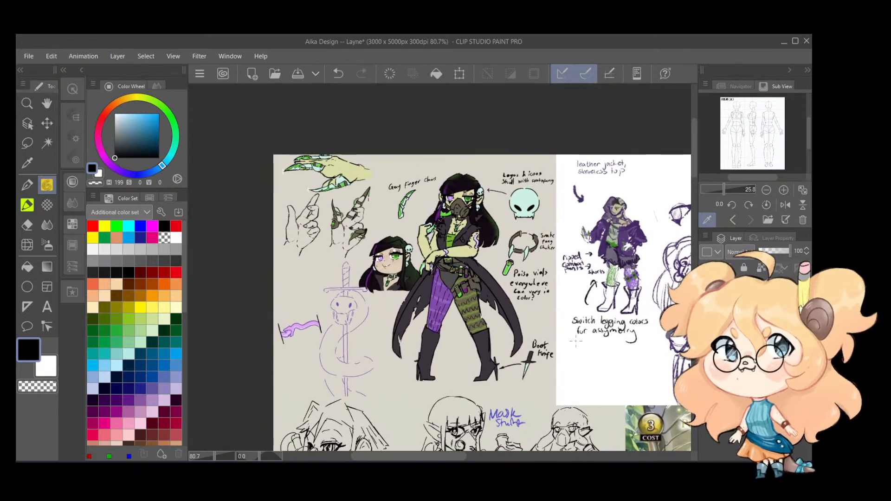
scroll(576, 341, "down", 3)
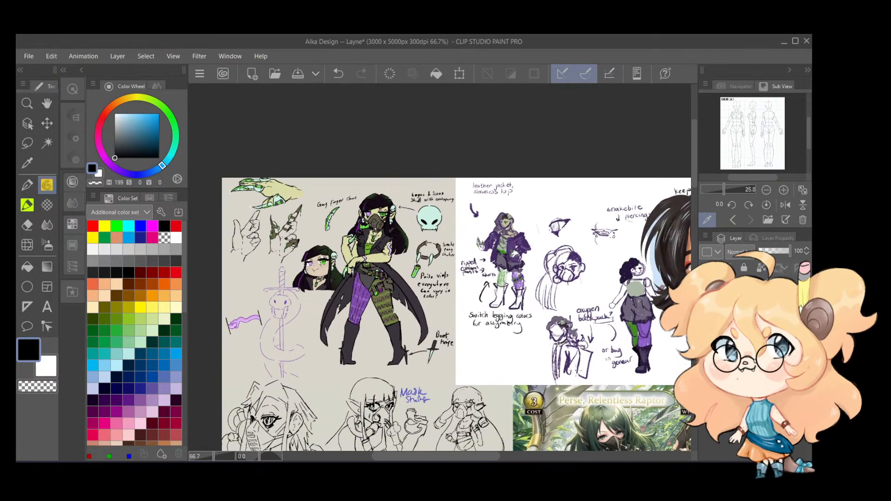
scroll(610, 372, "down", 2)
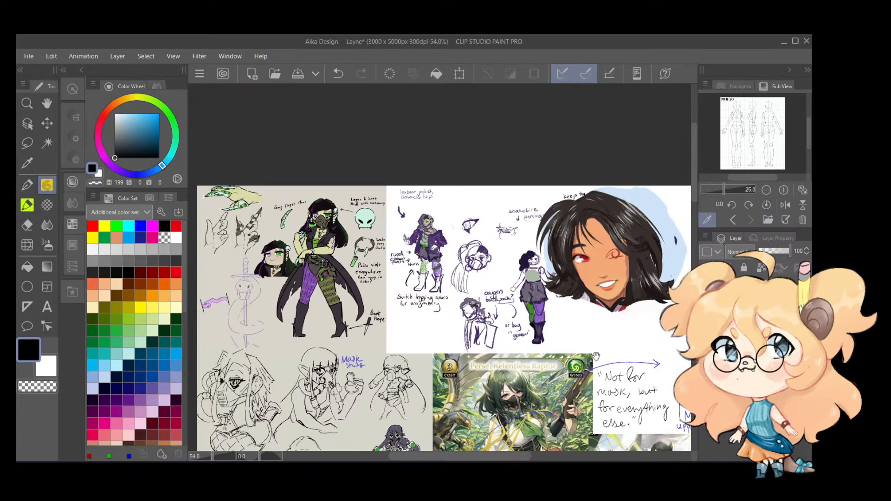
left_click_drag(596, 356, 491, 301)
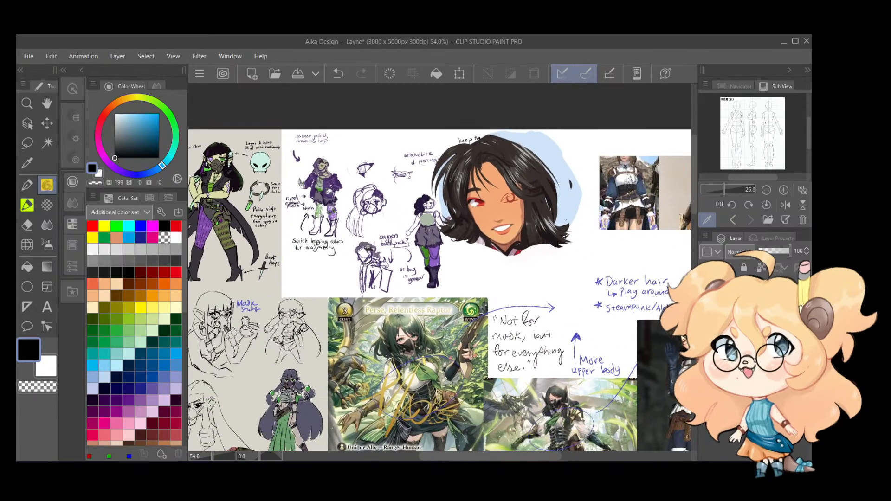
Step: Examine the blouse, half-corset and thigh-high boot reference images together with their style notes
scroll(487, 372, "down", 2)
mouse_move(589, 389)
left_mouse_down()
mouse_move(580, 231)
mouse_move(589, 148)
mouse_move(592, 164)
left_mouse_up()
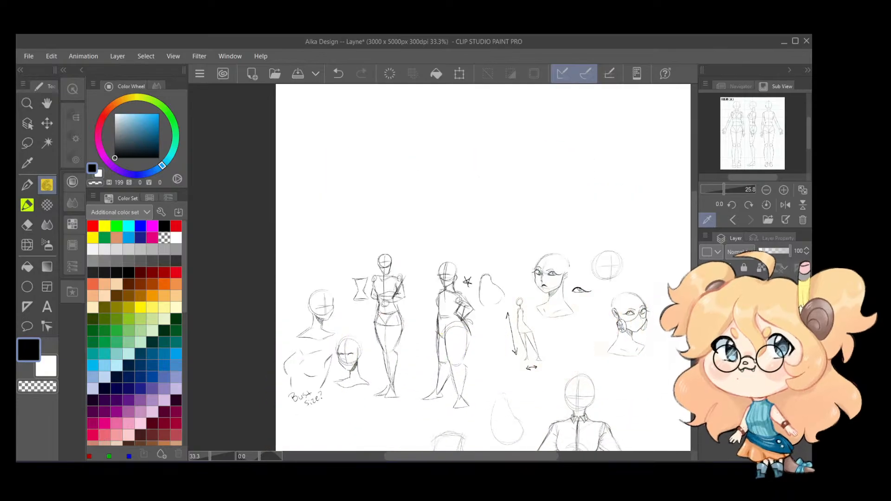
scroll(524, 390, "down", 2)
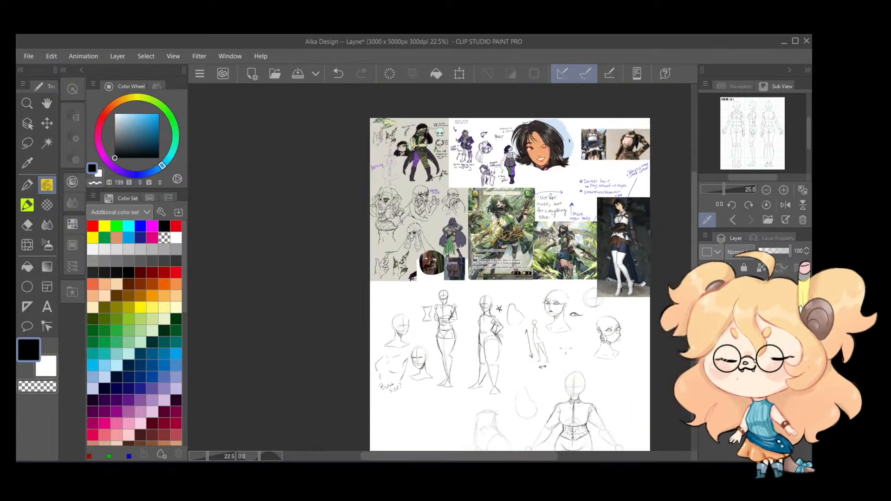
scroll(554, 310, "up", 3)
scroll(570, 224, "up", 1)
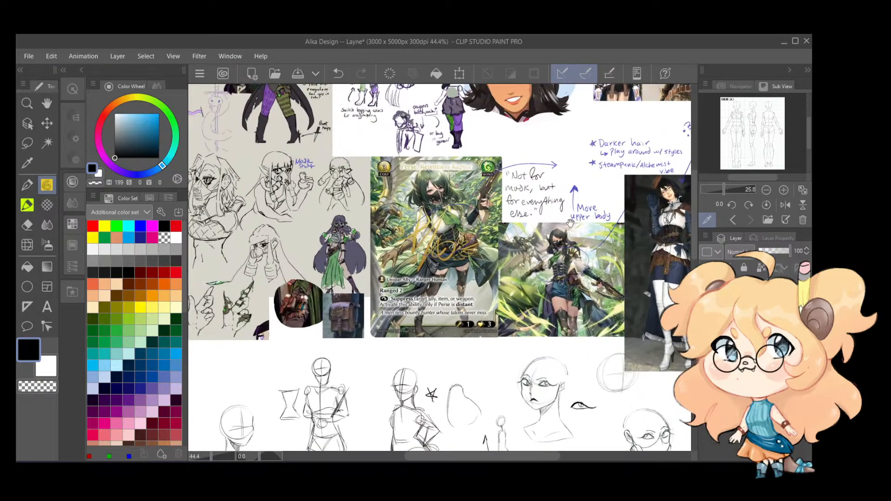
left_click_drag(583, 306, 529, 339)
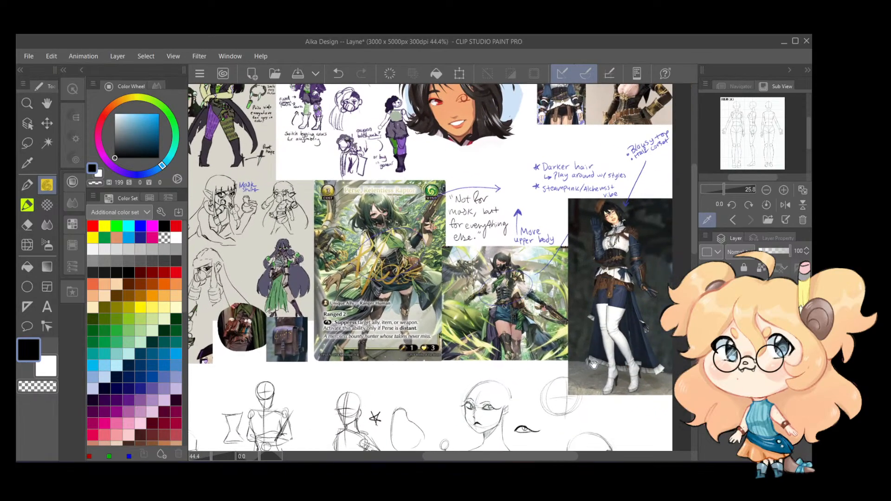
left_click_drag(522, 295, 451, 369)
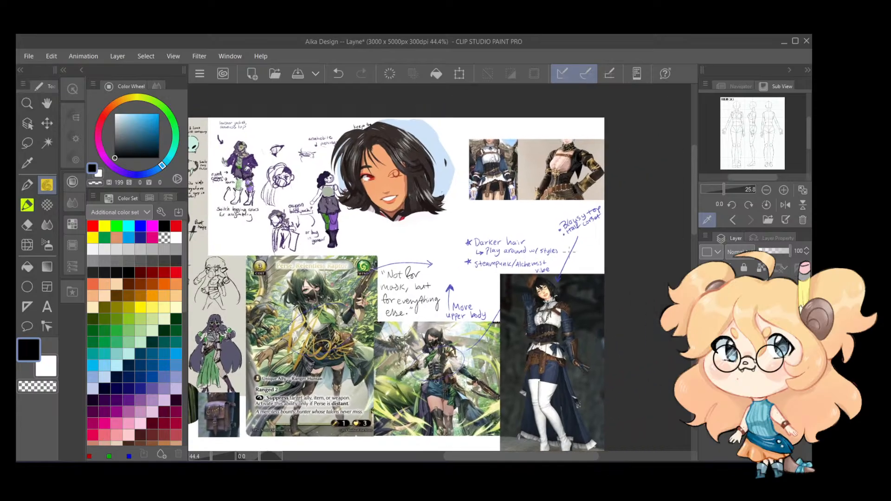
scroll(530, 174, "up", 8)
left_click_drag(530, 198, 529, 235)
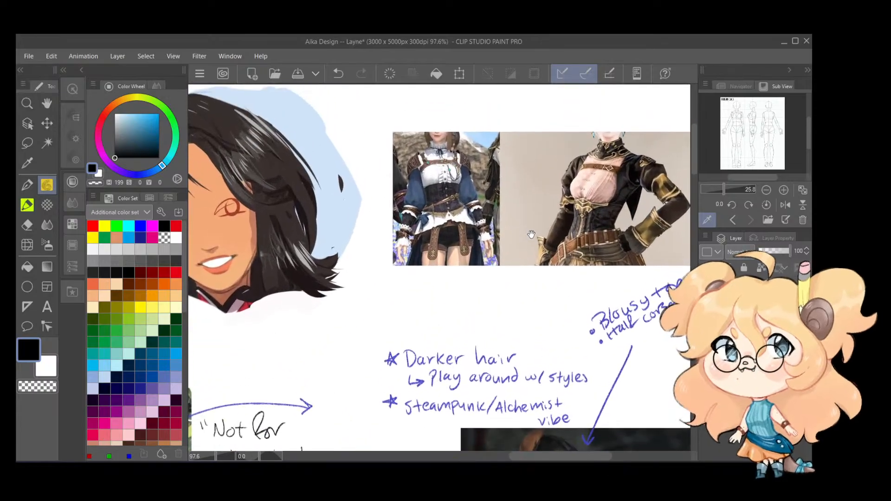
left_click_drag(550, 331, 533, 193)
scroll(533, 193, "down", 20)
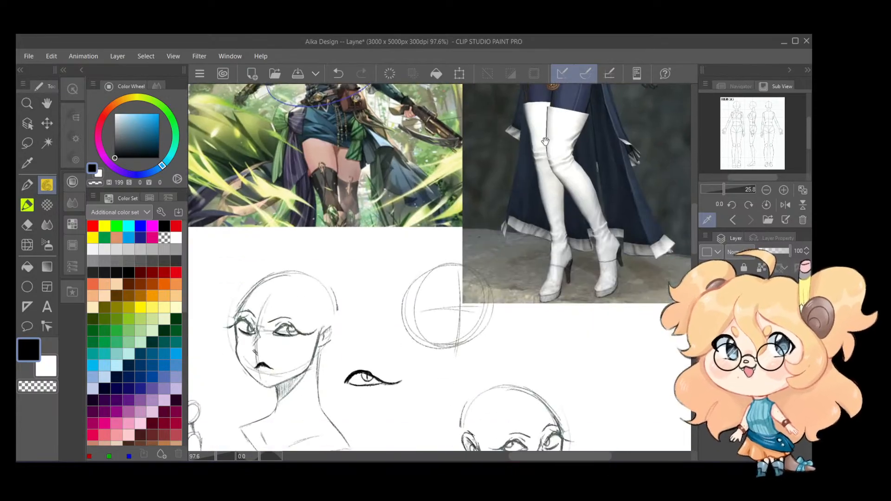
Step: Compare the blouse, corset and boot reference images and style notes with the full-body outfit sketch
left_click_drag(589, 270, 596, 272)
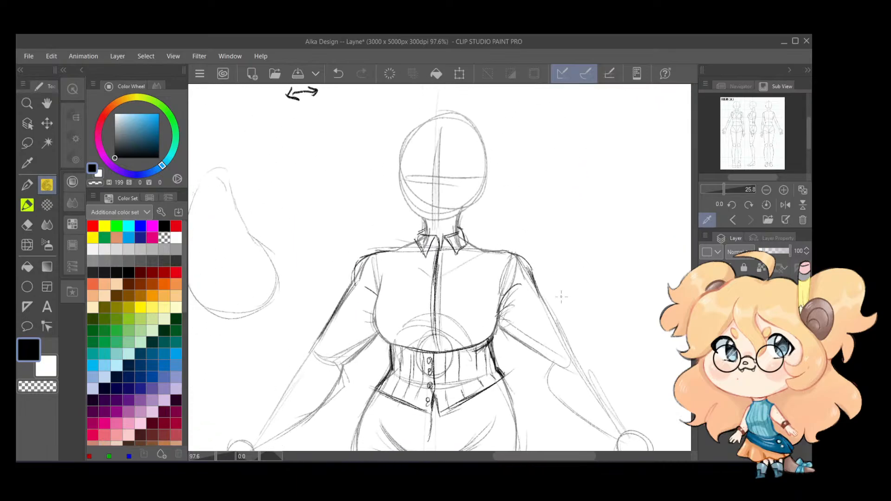
scroll(519, 226, "down", 5)
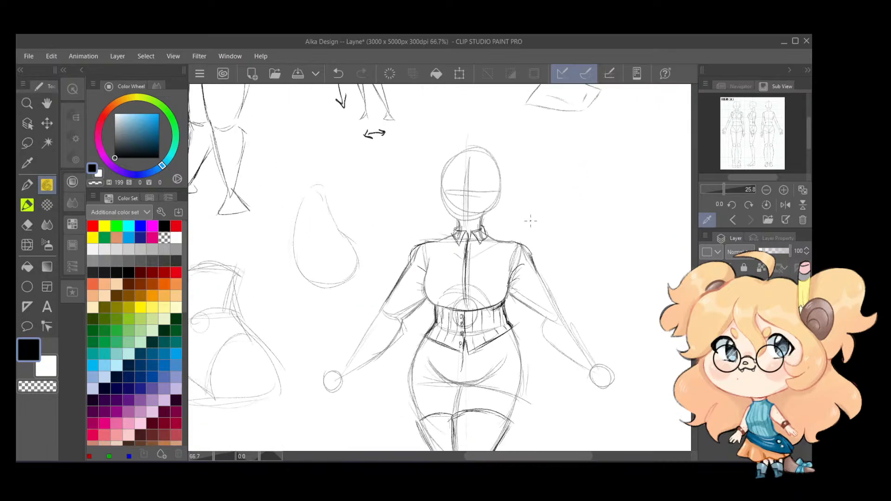
scroll(559, 264, "up", 15)
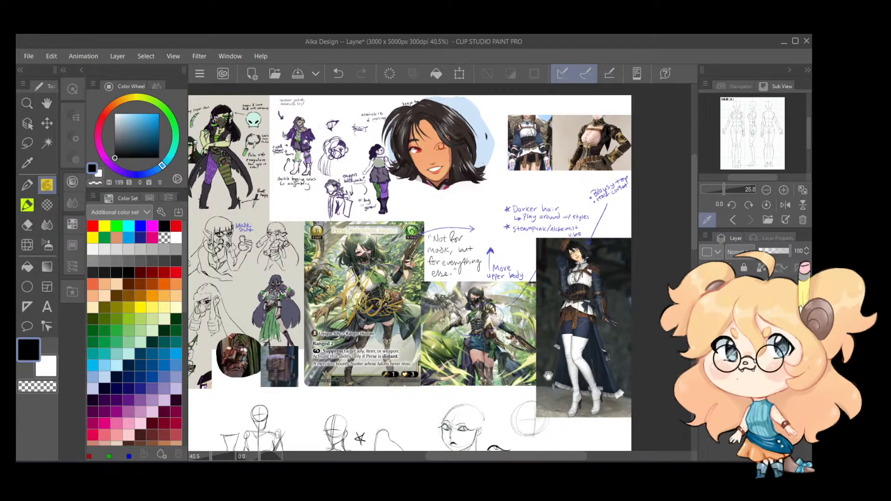
scroll(548, 376, "down", 10)
scroll(475, 290, "up", 1)
scroll(500, 296, "up", 5)
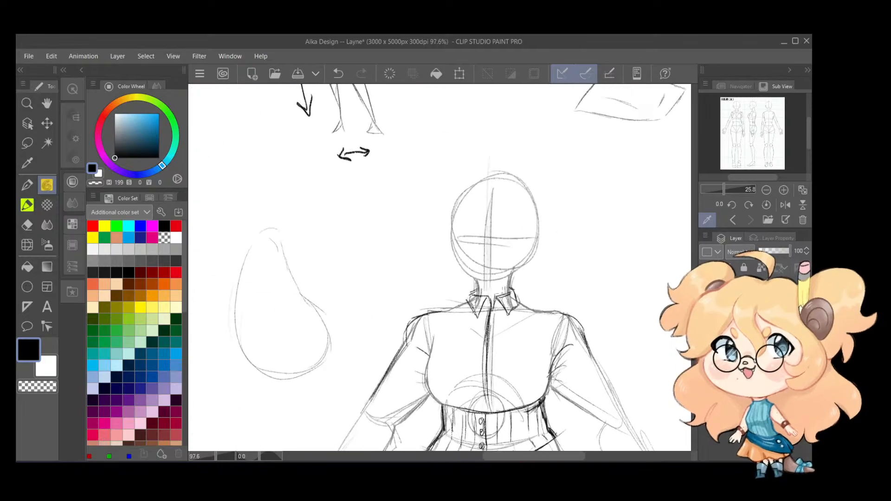
scroll(506, 290, "down", 4)
left_click_drag(564, 99, 589, 312)
scroll(577, 416, "up", 8)
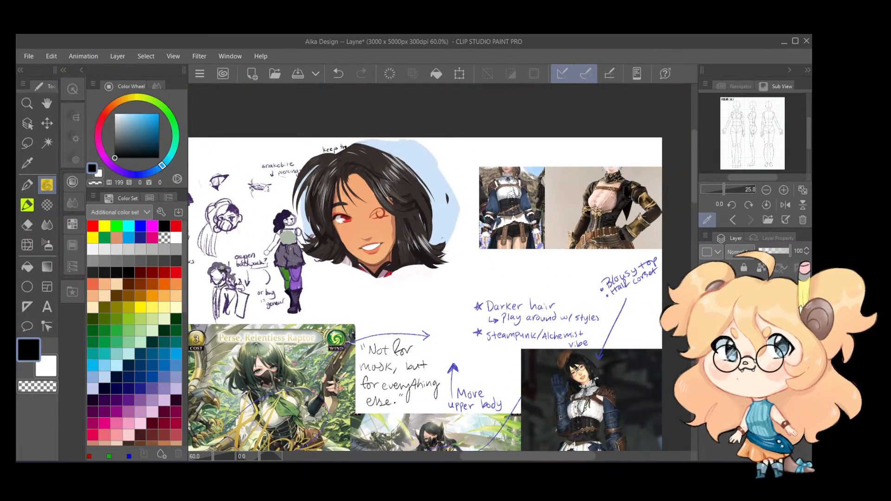
scroll(623, 187, "up", 4)
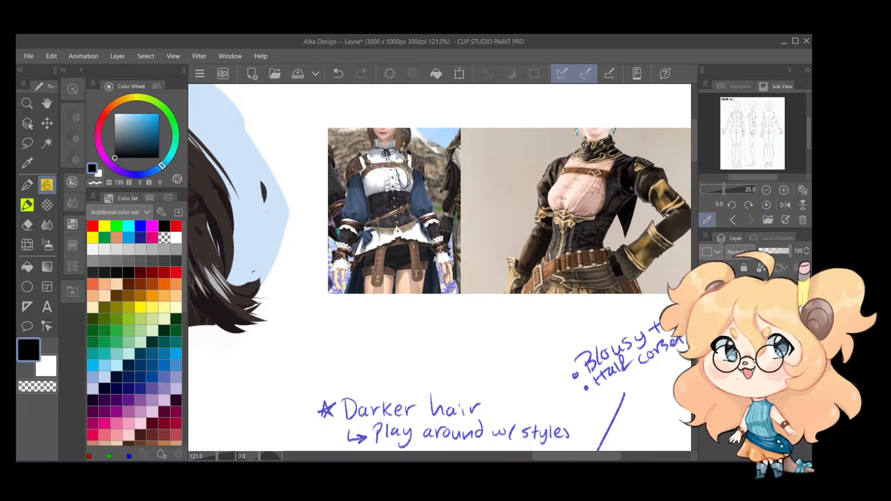
scroll(588, 316, "down", 15)
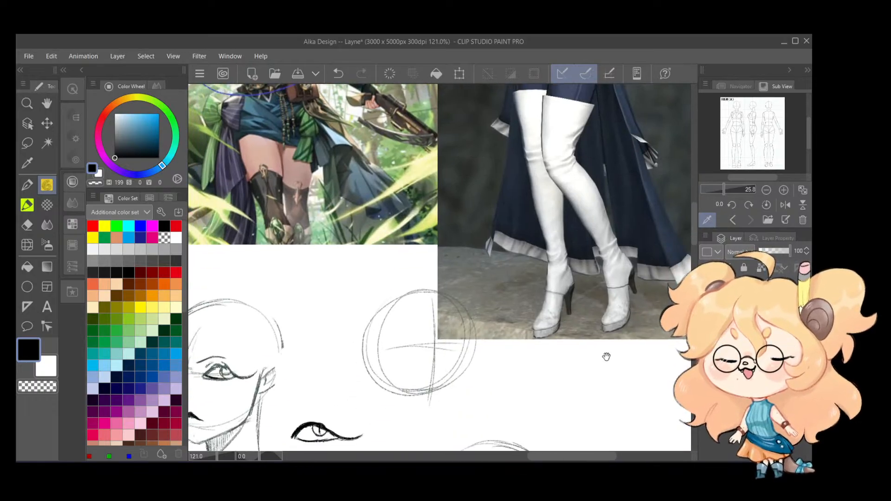
scroll(607, 357, "down", 2)
left_click_drag(596, 398, 599, 205)
left_click_drag(587, 354, 559, 169)
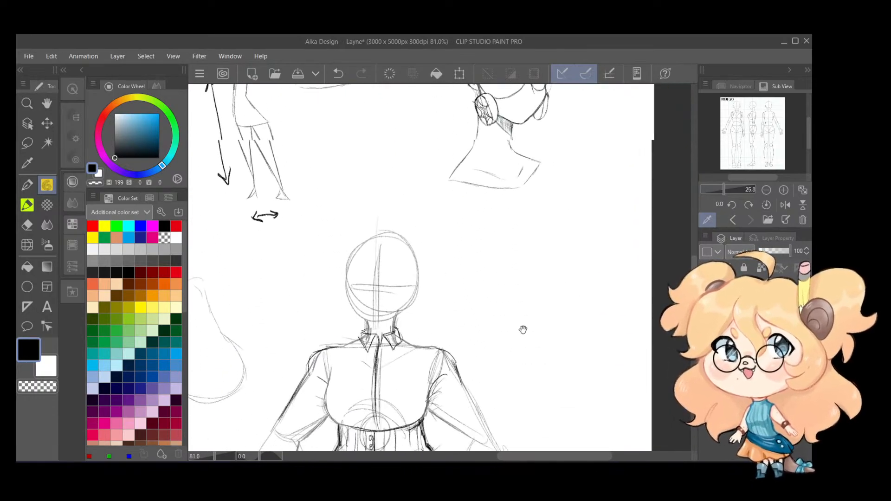
Step: Sketch the blouse's lower sleeves with narrow wrist cuffs on both arms, darkening the forearm and elbow contours
left_click_drag(523, 330, 620, 179)
scroll(489, 218, "up", 2)
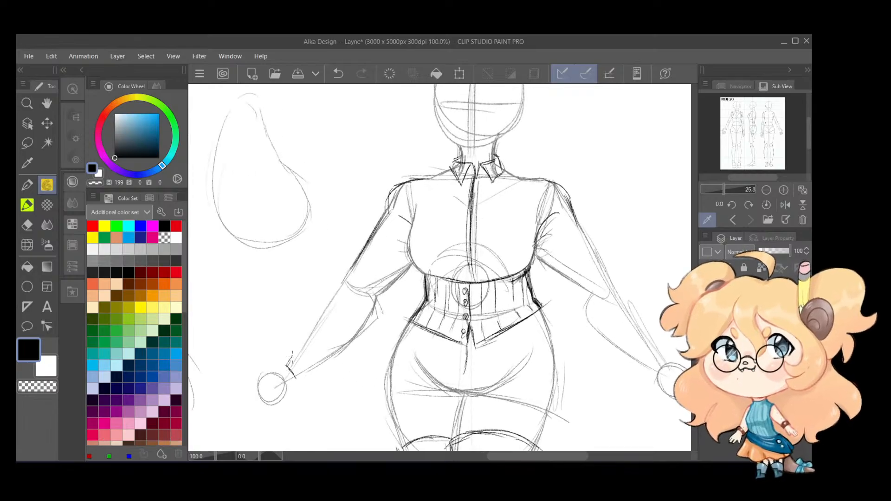
mouse_move(292, 357)
left_mouse_down()
mouse_move(301, 379)
mouse_move(294, 358)
mouse_move(322, 306)
left_mouse_up()
left_click_drag(299, 358, 349, 276)
mouse_move(374, 318)
left_mouse_down()
mouse_move(327, 362)
mouse_move(354, 340)
left_mouse_up()
left_click_drag(376, 312, 413, 263)
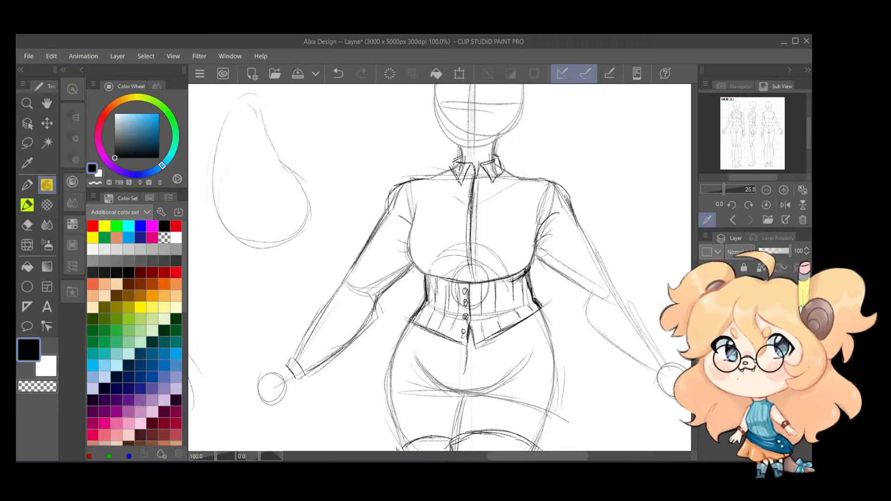
left_click_drag(537, 257, 584, 296)
left_click_drag(645, 332, 609, 281)
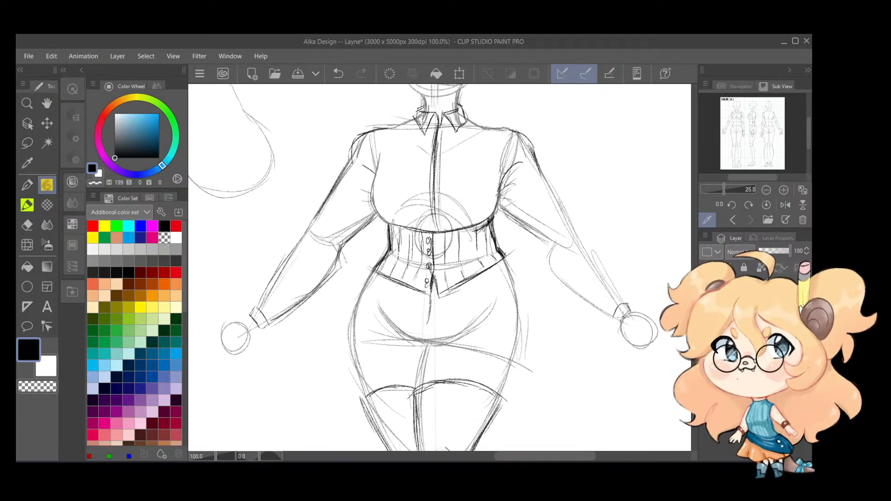
Step: Darken the full-body figure's head outline and jaw, add an ear on one side, and strengthen the face's centre line
left_click_drag(530, 249, 554, 320)
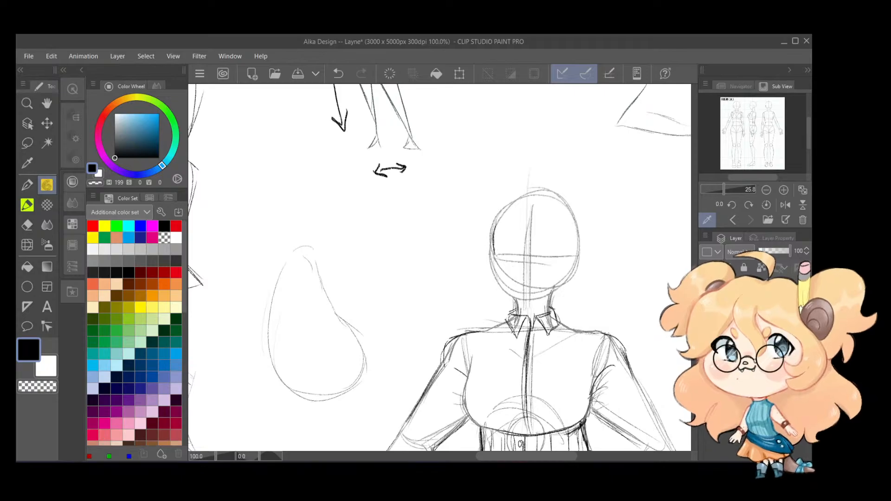
left_click_drag(510, 293, 501, 284)
key("ctrl+z")
mouse_move(493, 265)
left_mouse_down()
mouse_move(534, 305)
mouse_move(552, 288)
left_mouse_up()
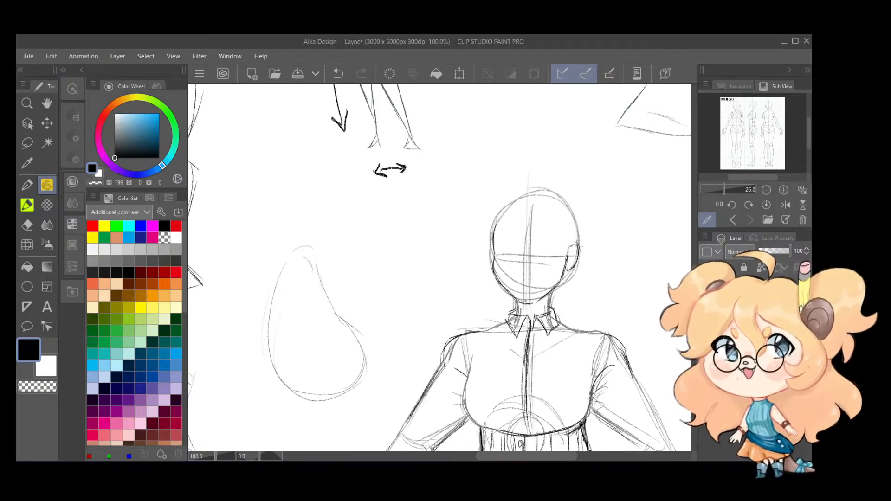
mouse_move(578, 237)
left_mouse_down()
mouse_move(574, 209)
mouse_move(519, 195)
mouse_move(494, 217)
mouse_move(499, 210)
mouse_move(488, 231)
mouse_move(539, 199)
mouse_move(524, 267)
left_mouse_up()
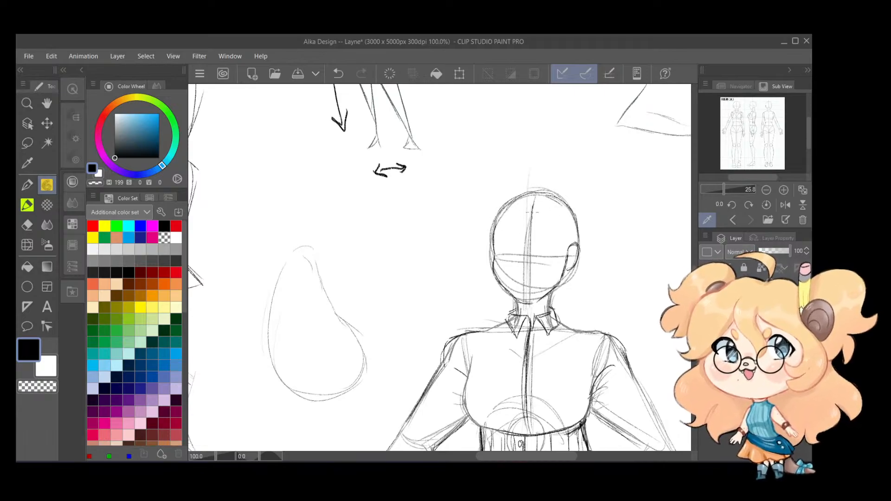
left_click_drag(532, 214, 524, 294)
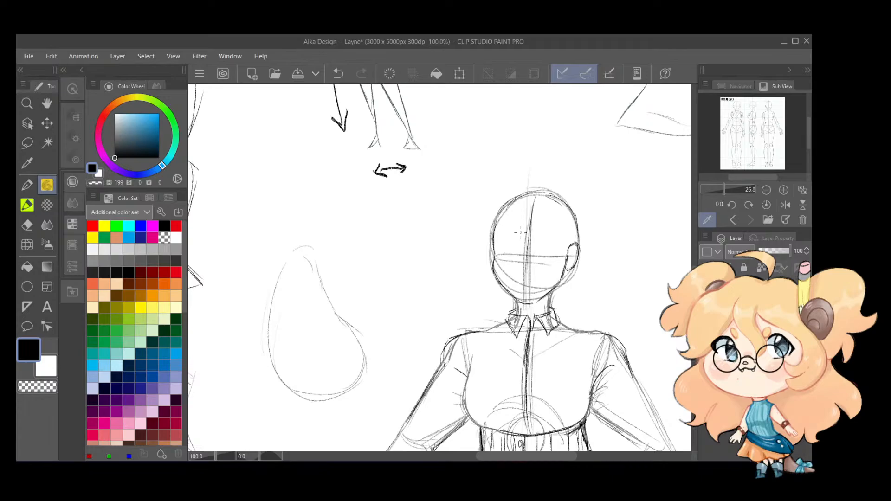
Step: Lasso the two bust sketches with the separate eye study and move them down beside the full-body figure
scroll(565, 161, "down", 1)
mouse_move(515, 134)
left_mouse_down()
mouse_move(511, 324)
mouse_move(501, 254)
left_mouse_up()
left_click_drag(546, 191, 537, 220)
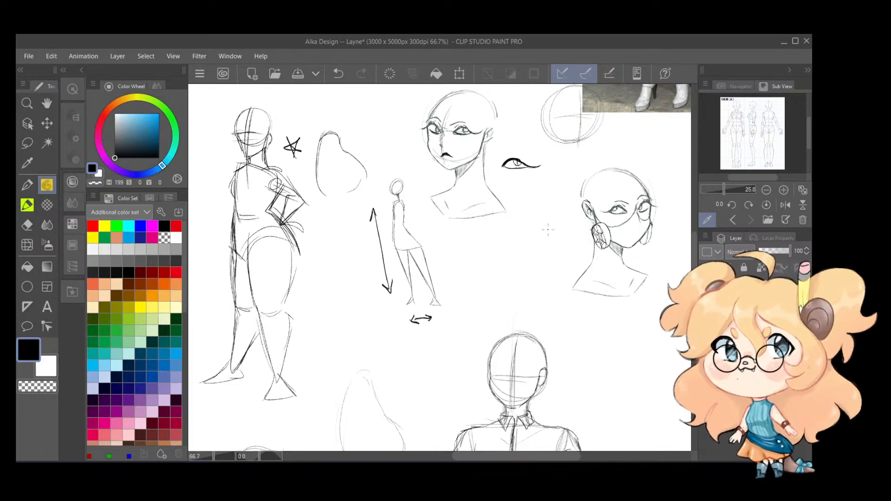
left_click(28, 143)
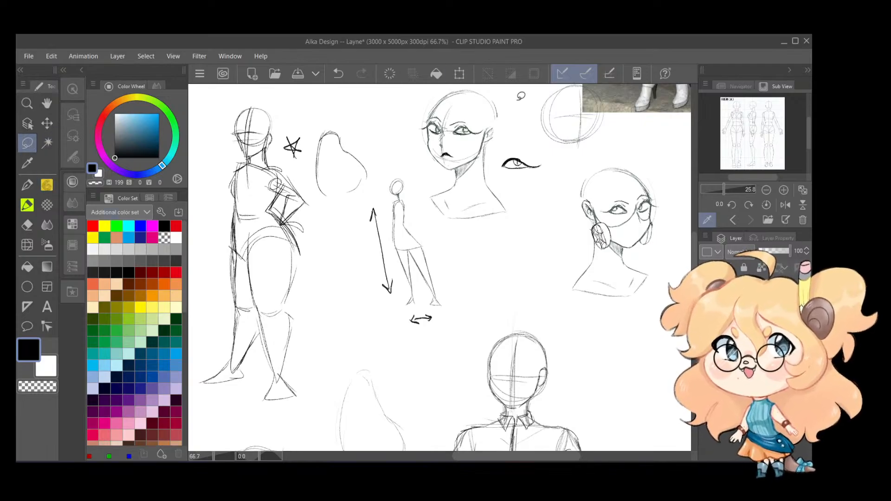
mouse_move(521, 96)
left_mouse_down()
mouse_move(420, 199)
mouse_move(520, 286)
mouse_move(669, 331)
left_mouse_up()
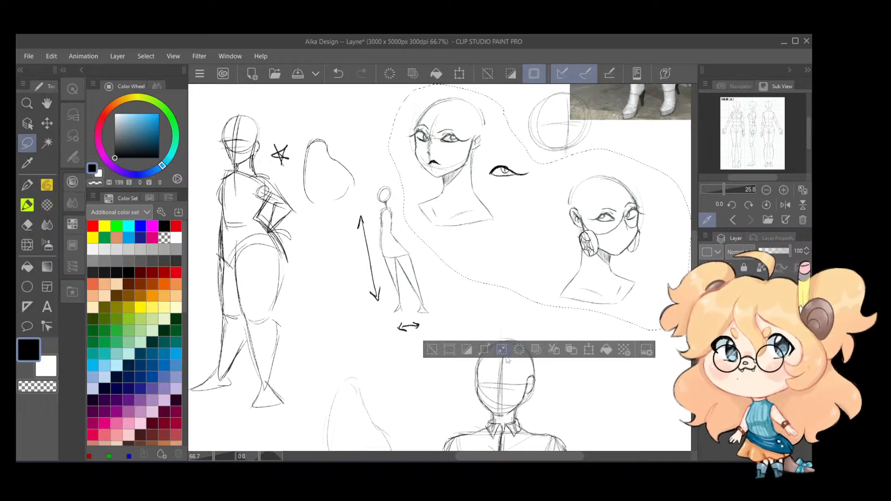
left_click(589, 349)
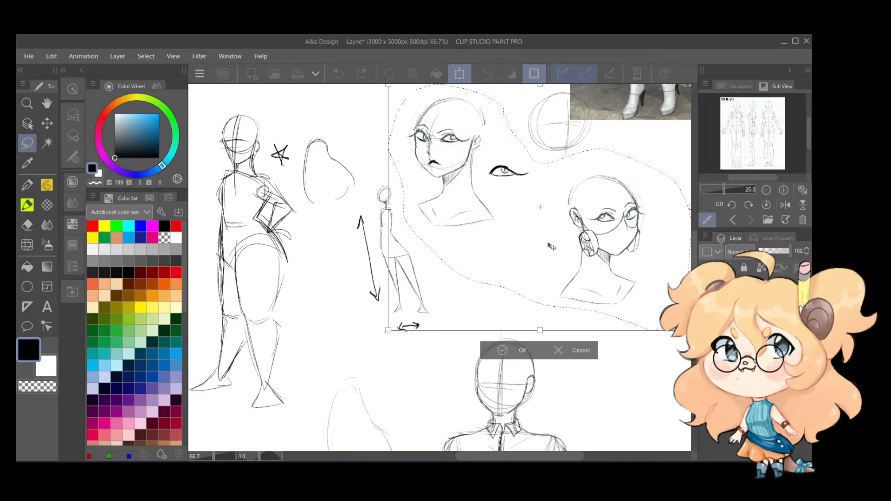
mouse_move(551, 247)
left_mouse_down()
mouse_move(555, 317)
mouse_move(570, 326)
left_mouse_up()
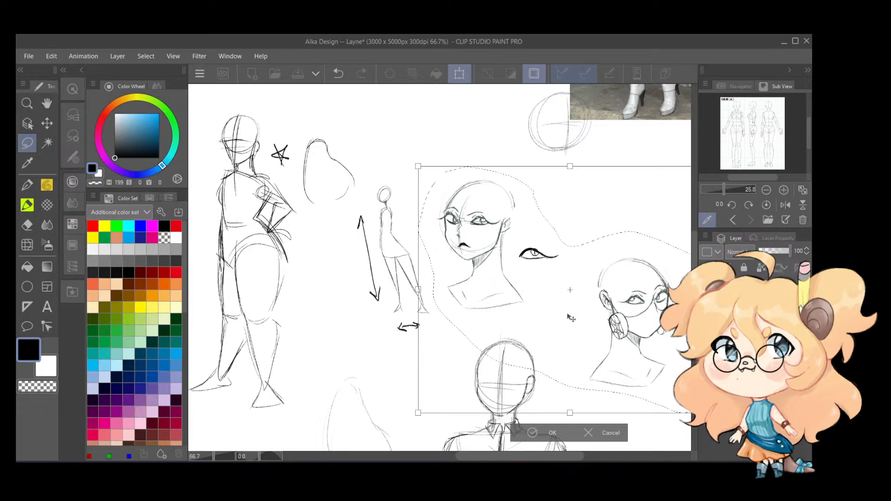
left_click(546, 433)
key("ctrl+d")
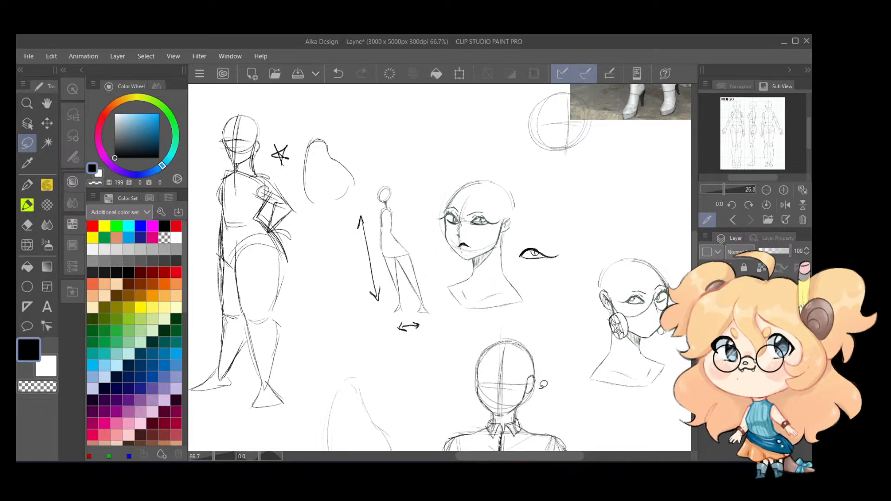
Step: Darken the sleeve outline from elbow to cuff on the full-body figure's left arm with the sketching pencil
left_click(47, 185)
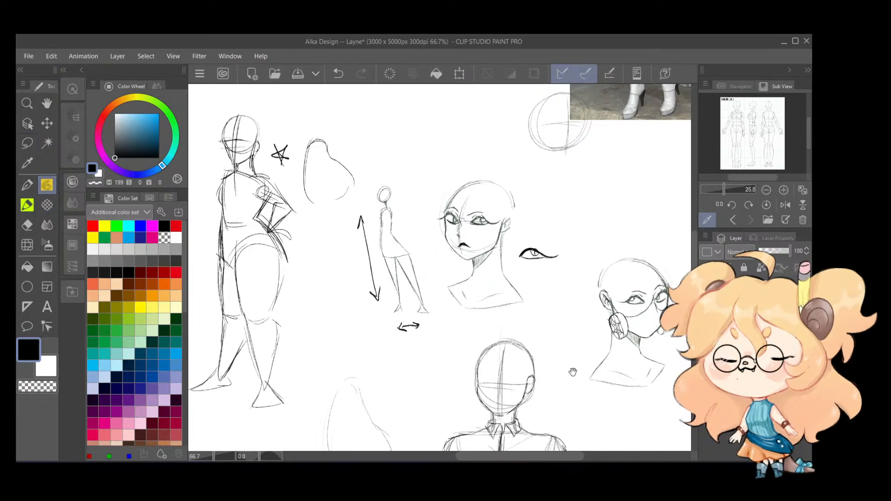
left_click_drag(572, 372, 570, 218)
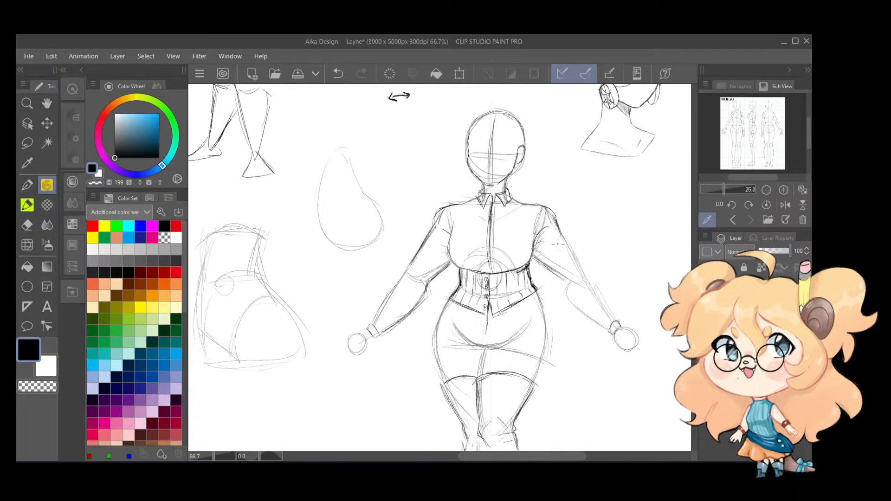
scroll(592, 280, "down", 3)
scroll(519, 308, "up", 4)
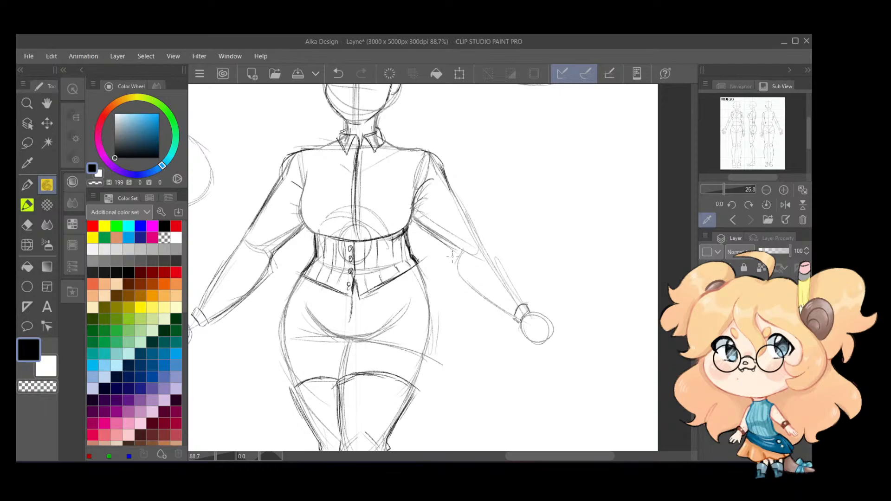
left_click_drag(459, 270, 508, 314)
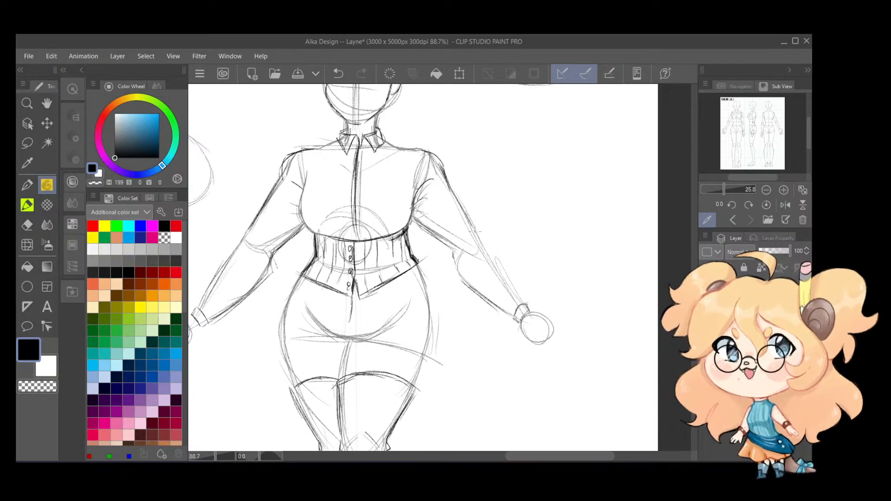
left_click_drag(470, 340, 558, 292)
scroll(562, 285, "down", 2)
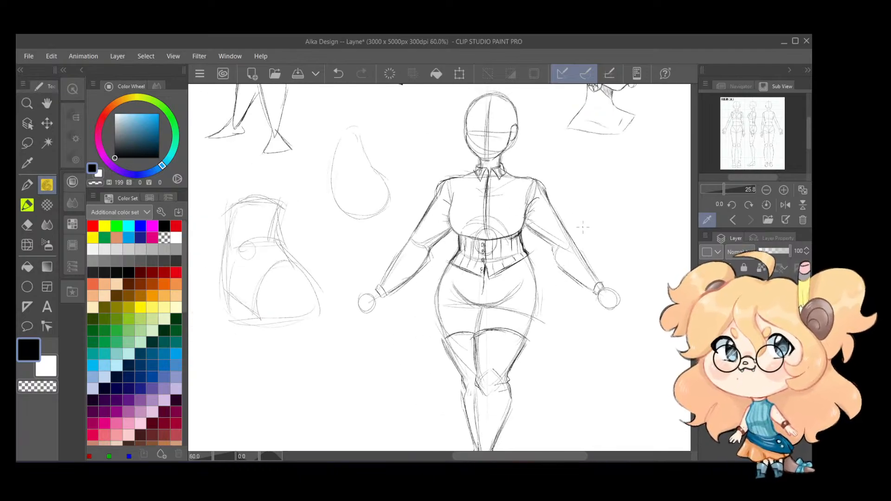
Step: Duplicate the current layer and sketch a short skirt over the hips with a curved hem just above the boot tops
right_click(760, 297)
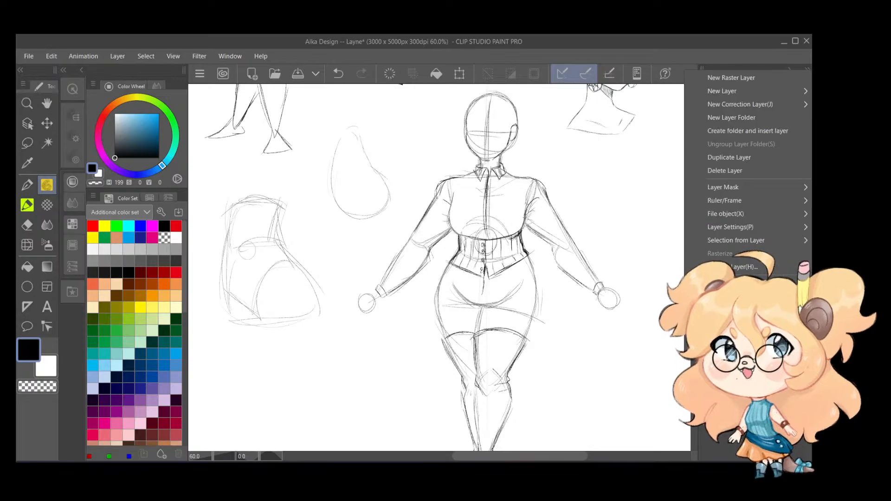
left_click(754, 158)
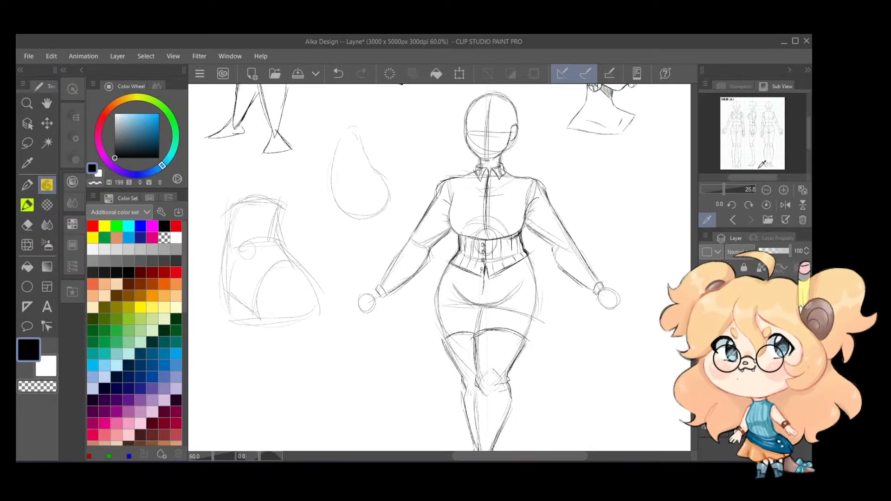
scroll(593, 306, "up", 4)
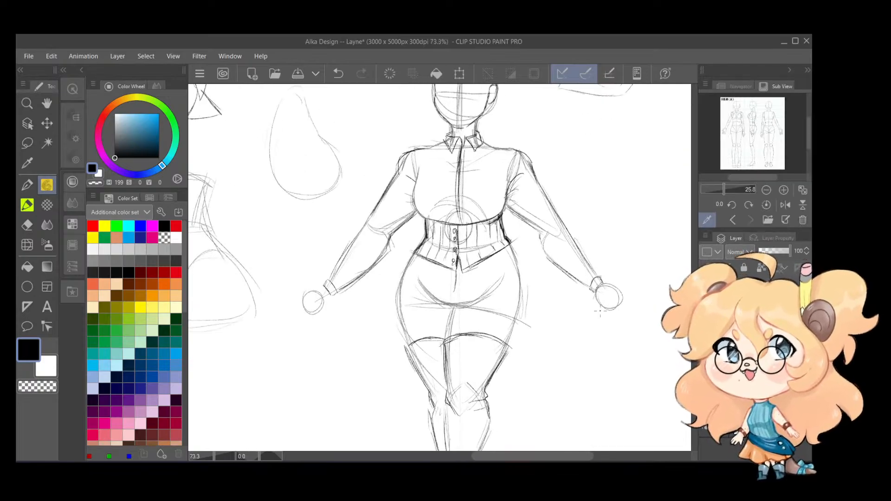
left_click_drag(535, 306, 592, 326)
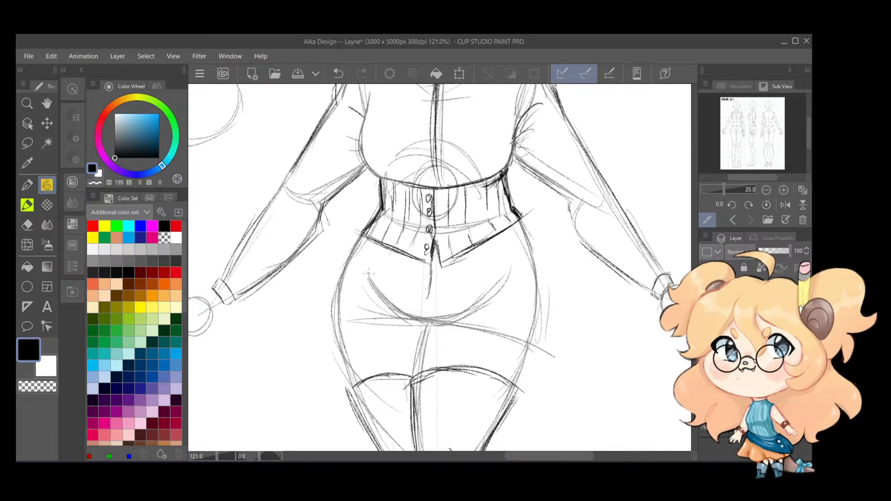
mouse_move(358, 251)
left_mouse_down()
mouse_move(321, 309)
mouse_move(325, 327)
mouse_move(329, 307)
mouse_move(329, 342)
mouse_move(369, 356)
mouse_move(359, 366)
mouse_move(468, 338)
mouse_move(532, 369)
left_mouse_up()
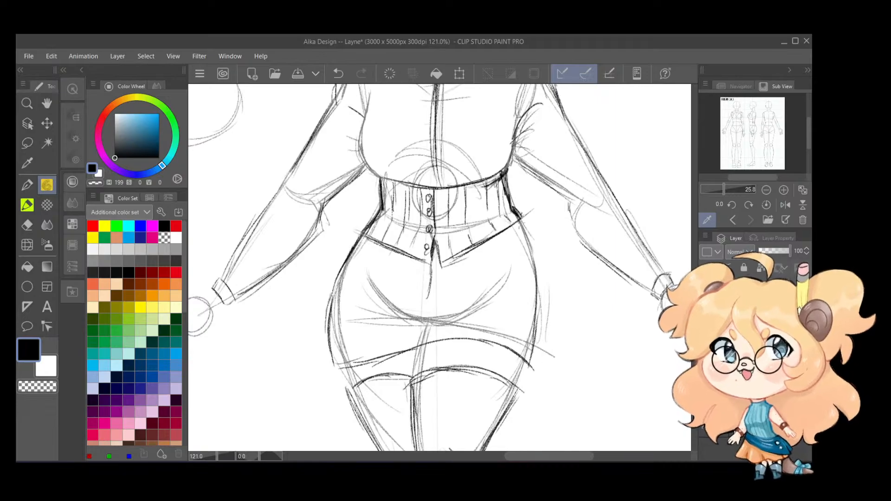
left_click_drag(532, 242, 534, 364)
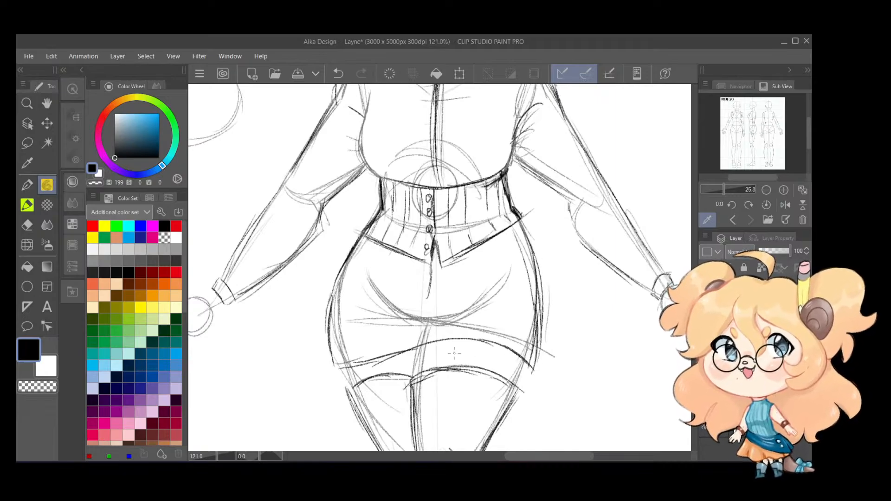
key("ctrl+z")
key("ctrl+z")
key("ctrl+z")
key("ctrl+z")
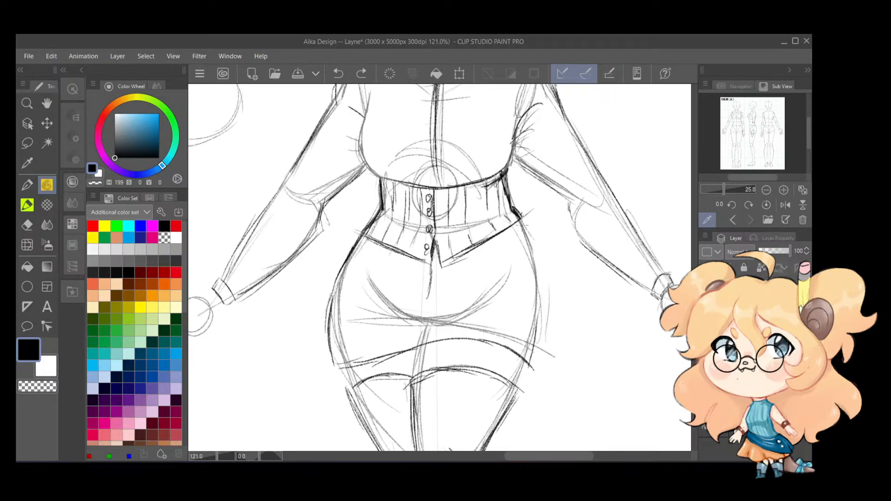
left_click_drag(523, 224, 541, 330)
left_click_drag(532, 236, 540, 338)
key("ctrl+z")
key("ctrl+y")
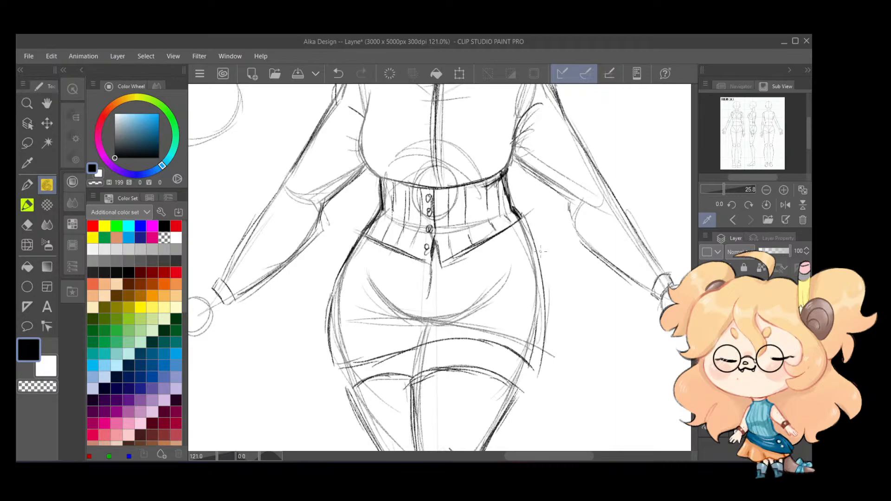
key("ctrl+z")
left_click_drag(526, 218, 539, 351)
left_click_drag(542, 242, 544, 346)
key("ctrl+z")
key("ctrl+z")
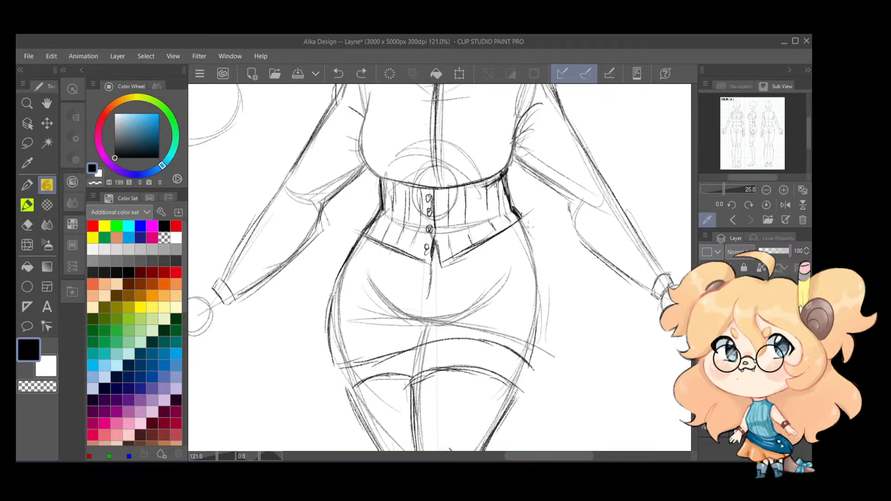
Step: Draw both side edges of the short skirt, following the hips from the corset down to the hem
left_click_drag(524, 219, 531, 369)
mouse_move(333, 370)
left_mouse_down()
mouse_move(331, 308)
mouse_move(358, 252)
left_mouse_up()
left_click_drag(386, 327, 499, 275)
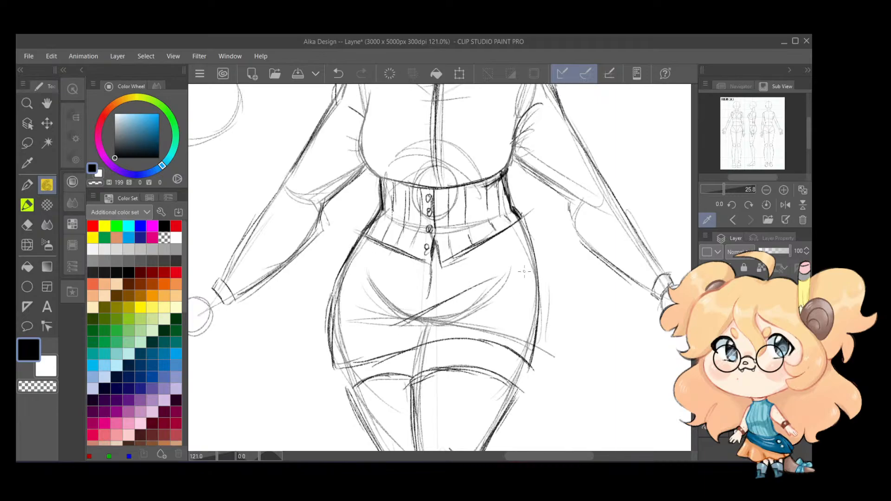
key("ctrl+z")
key("ctrl+z")
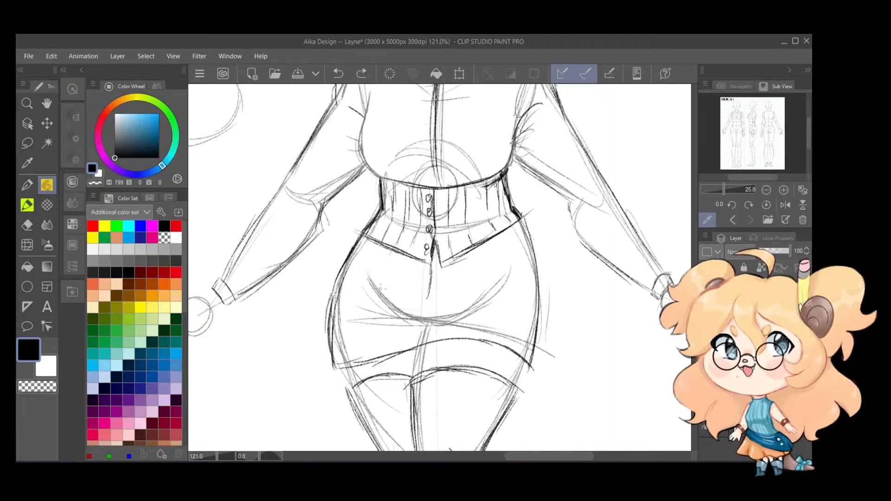
Step: Try a curved fold line across the lower front of the skirt
key("ctrl+z")
left_click_drag(390, 309, 440, 319)
key("ctrl+z")
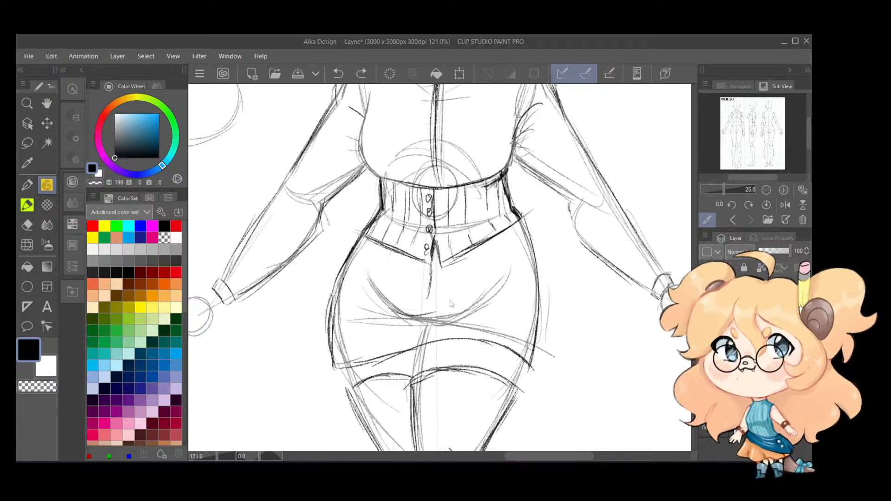
left_click_drag(390, 308, 474, 312)
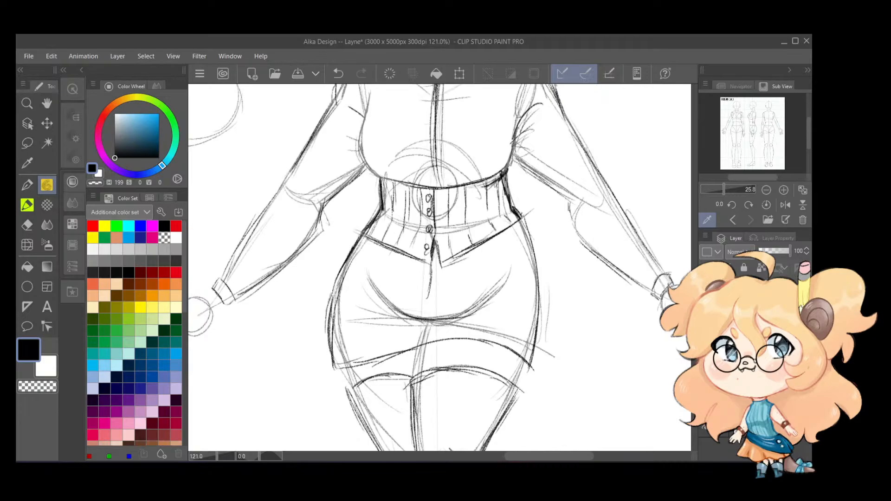
key("ctrl+z")
key("ctrl+y")
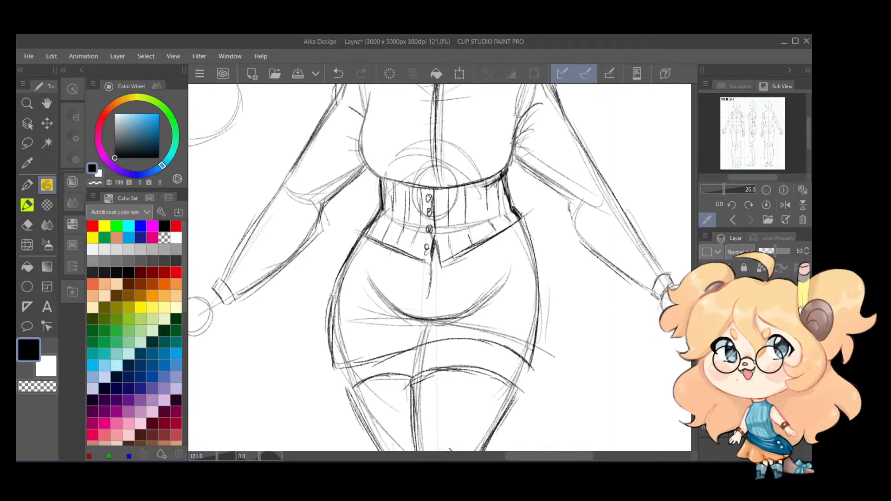
Step: Compare the skirt with and without the curved front fold, and remove the fold
scroll(579, 371, "down", 3)
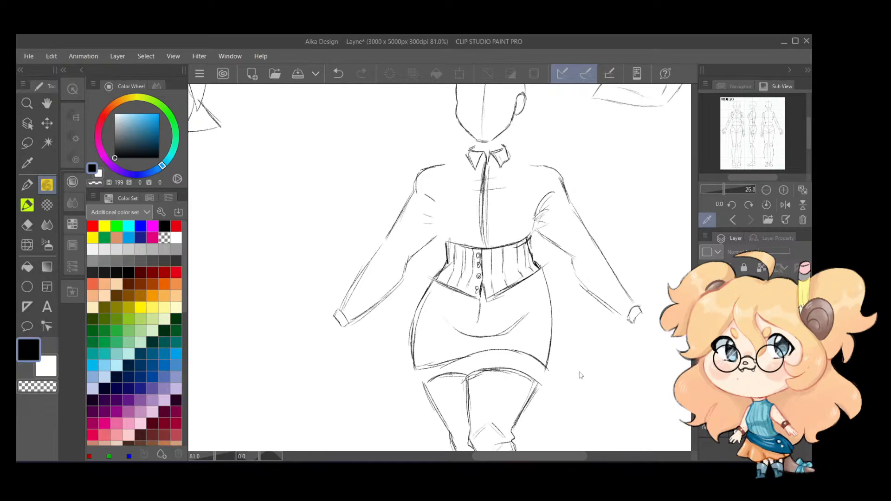
key("ctrl+z")
key("ctrl+z")
key("ctrl+z")
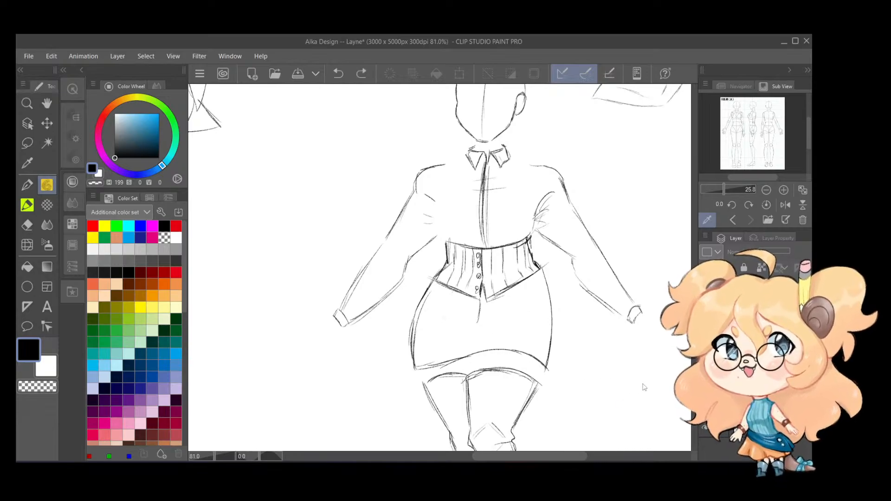
key("ctrl+y")
key("ctrl+y")
key("ctrl+y")
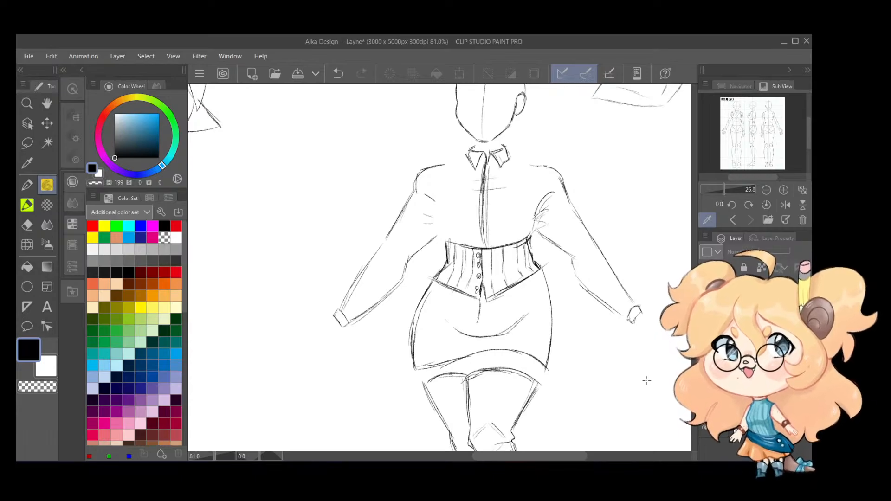
key("ctrl+z")
key("ctrl+z")
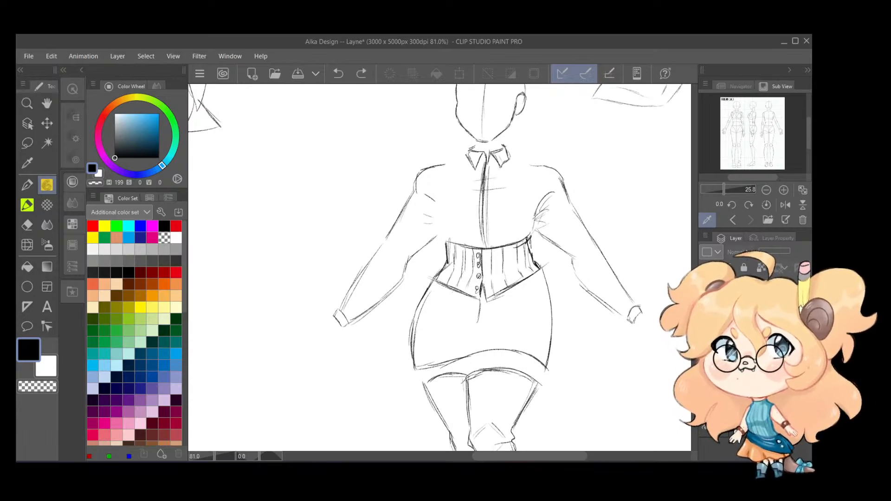
Step: Show the base body sketch again and draw a curved line across the lower front of the hips
scroll(521, 326, "up", 3)
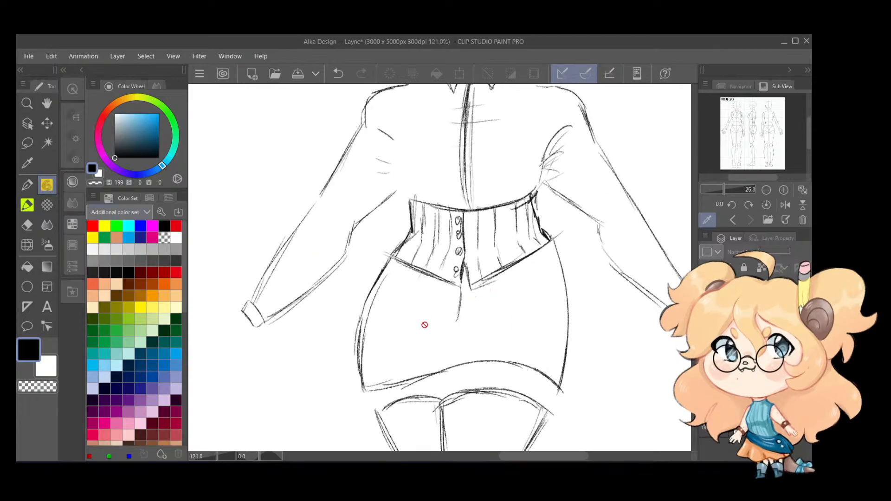
left_click(705, 406)
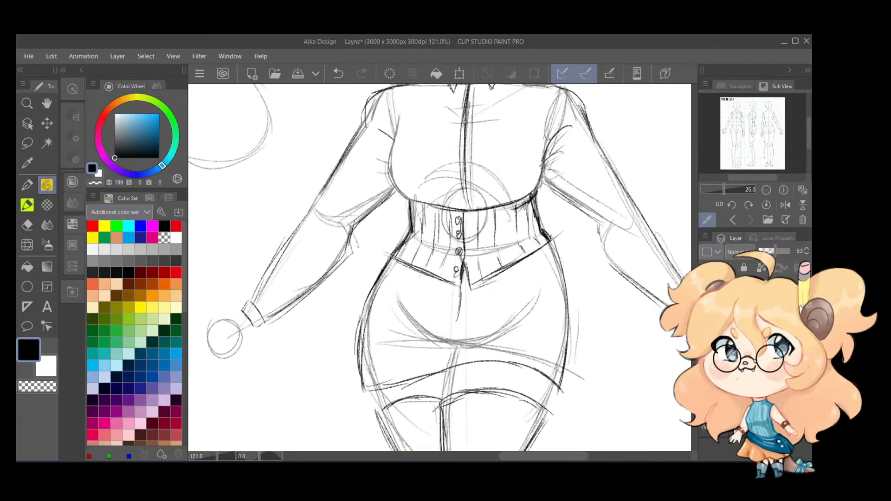
left_click(753, 386)
mouse_move(429, 345)
left_mouse_down()
mouse_move(495, 348)
mouse_move(517, 332)
left_mouse_up()
scroll(523, 229, "down", 4)
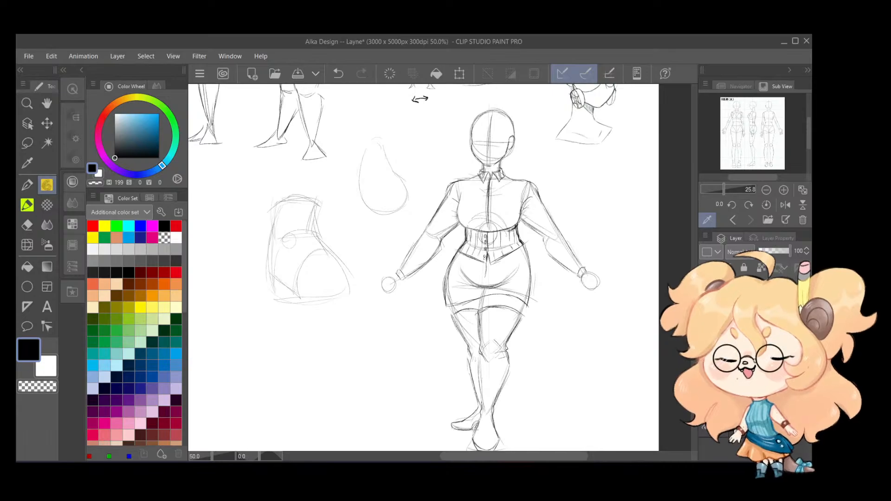
Step: Darken the figure's outer hip, lower belly, centre front and inner thigh lines from the corset down to the boot tops
scroll(492, 269, "up", 2)
scroll(498, 277, "up", 3)
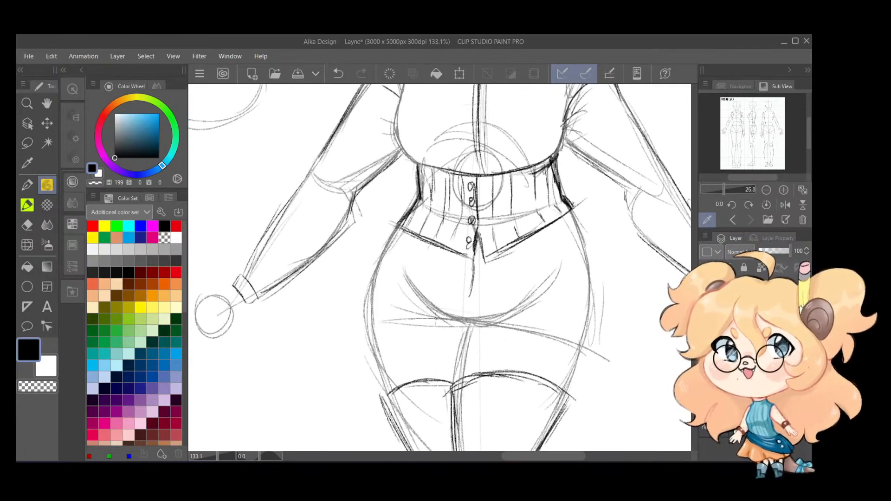
mouse_move(427, 308)
left_mouse_down()
mouse_move(476, 324)
mouse_move(457, 389)
left_mouse_up()
key("ctrl+z")
key("ctrl+z")
left_click_drag(571, 223, 586, 356)
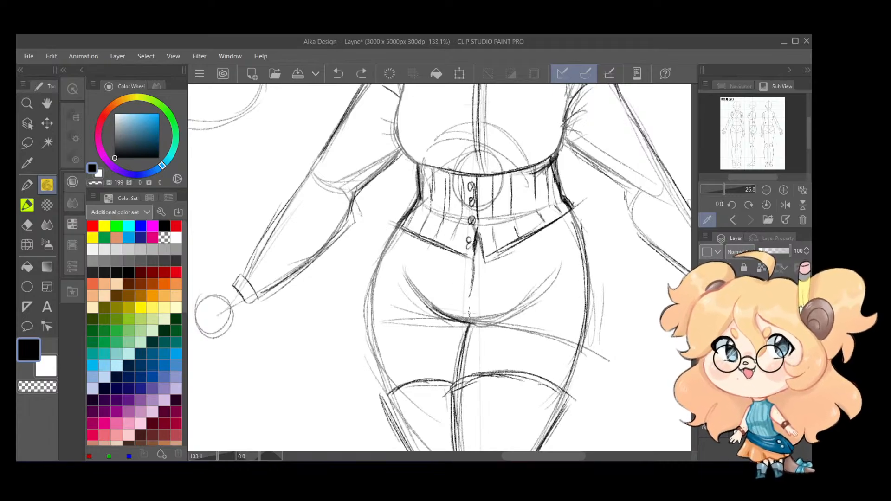
left_click_drag(475, 254, 469, 320)
mouse_move(394, 229)
left_mouse_down()
mouse_move(377, 276)
mouse_move(372, 366)
left_mouse_up()
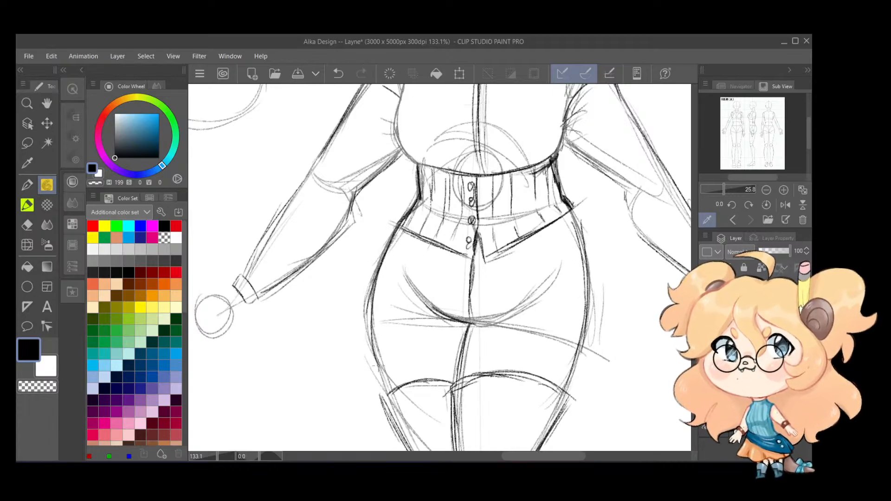
left_click_drag(369, 307, 389, 392)
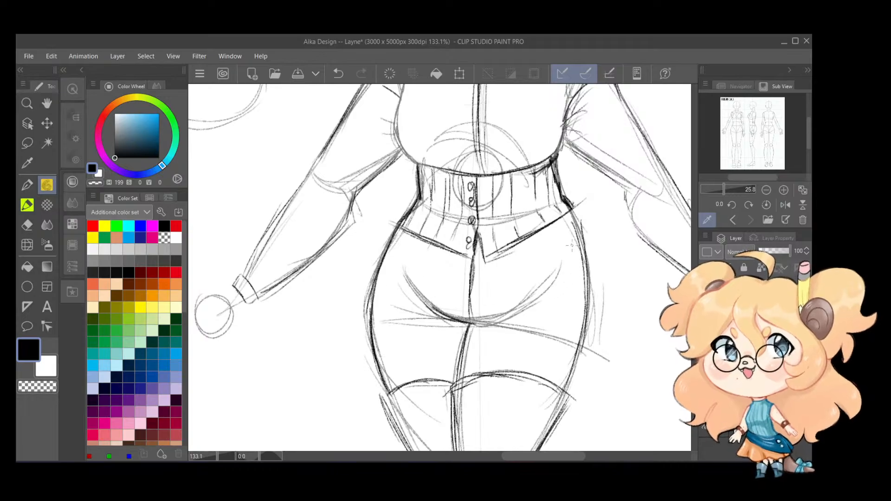
left_click_drag(575, 264, 559, 370)
mouse_move(407, 240)
left_mouse_down()
mouse_move(391, 308)
mouse_move(403, 380)
left_mouse_up()
Step: View the whole full-body figure and save the drawing
scroll(402, 314, "down", 5)
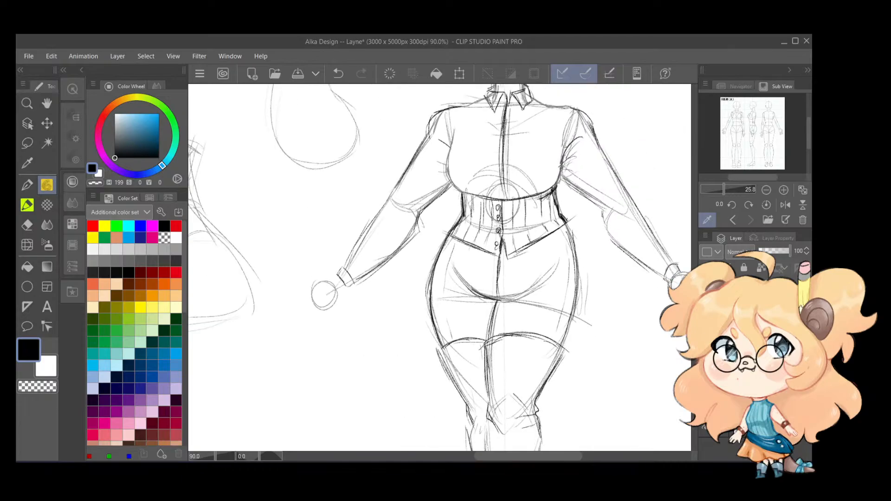
scroll(488, 213, "down", 2)
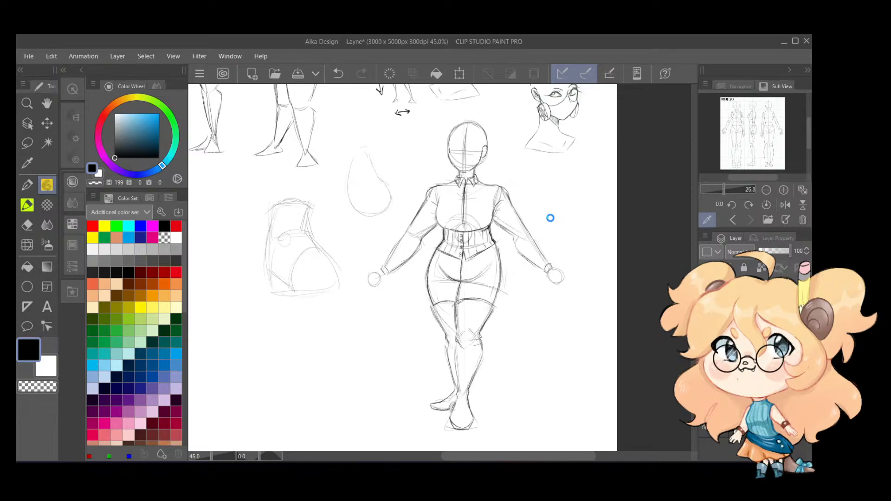
key("ctrl+s")
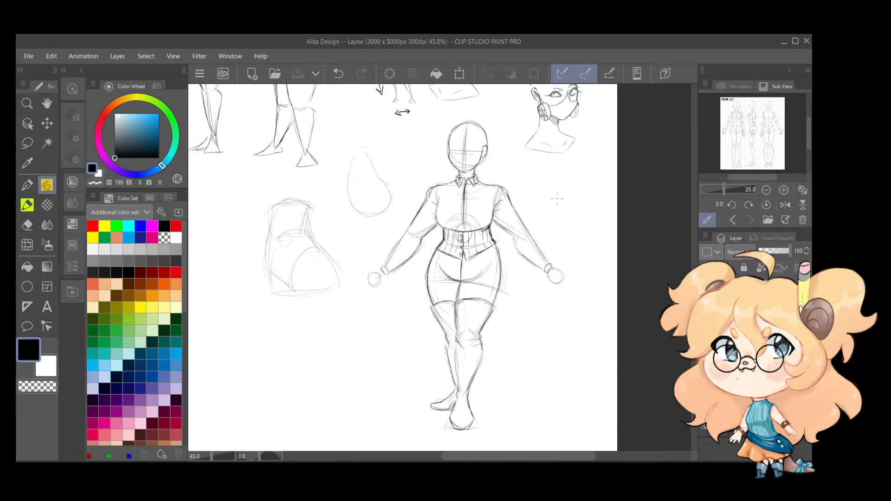
Step: With the layer at 53% opacity, sketch curved upper eyelids along the eye line of the full-body figure's face
left_click_drag(790, 251, 775, 251)
left_click_drag(543, 256, 548, 395)
scroll(494, 313, "up", 2)
left_click_drag(463, 309, 497, 370)
scroll(493, 343, "up", 2)
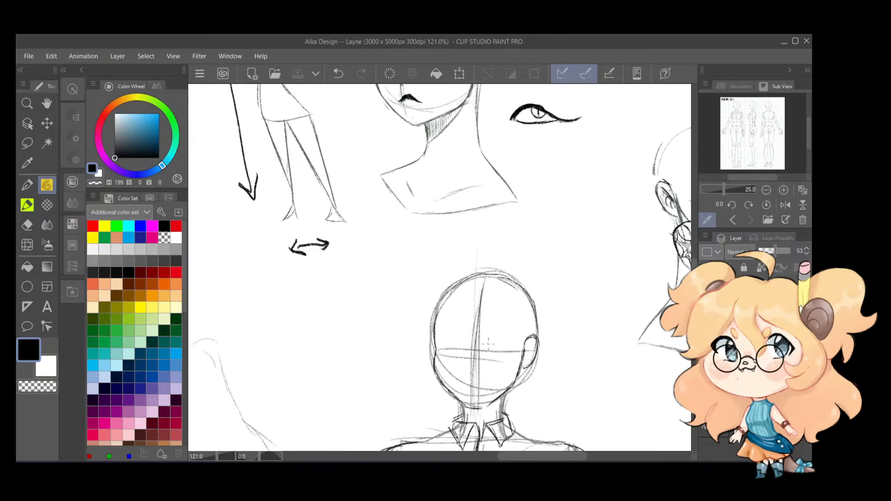
scroll(449, 322, "up", 1)
left_click_drag(451, 300, 469, 278)
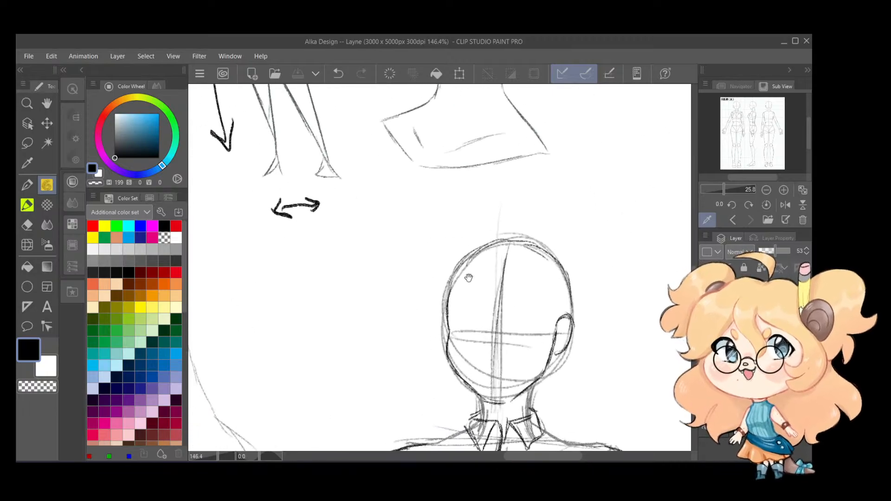
left_click_drag(459, 325, 463, 322)
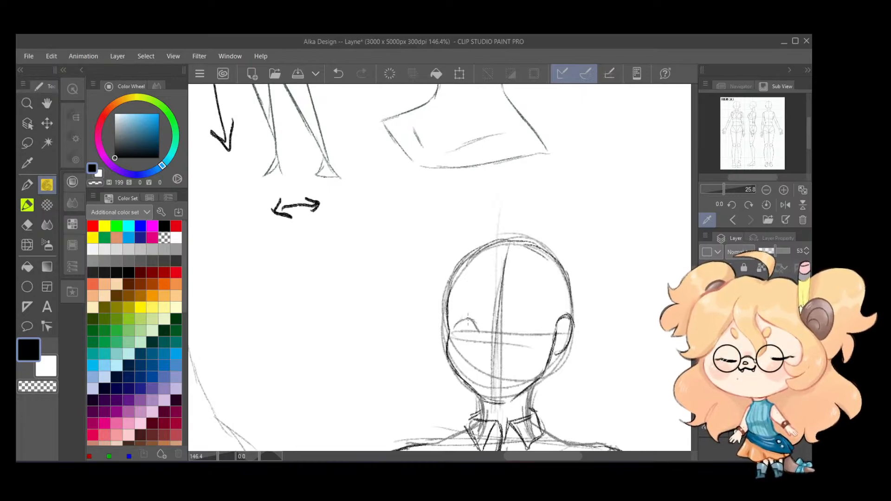
key("ctrl+z")
key("ctrl+z")
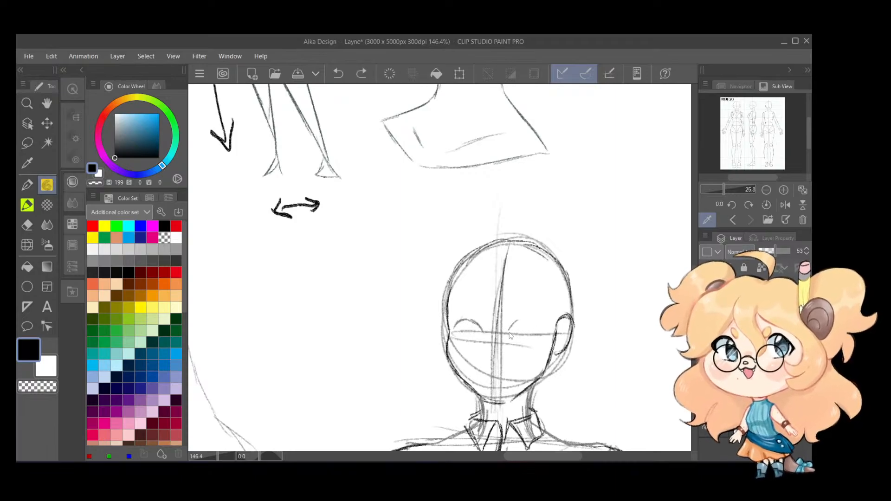
Step: Try an enlarged eye study with lid curves, an oval iris and highlights beside the head, and remove it
left_click_drag(608, 267, 555, 250)
mouse_move(555, 281)
left_mouse_down()
mouse_move(575, 264)
mouse_move(590, 307)
left_mouse_up()
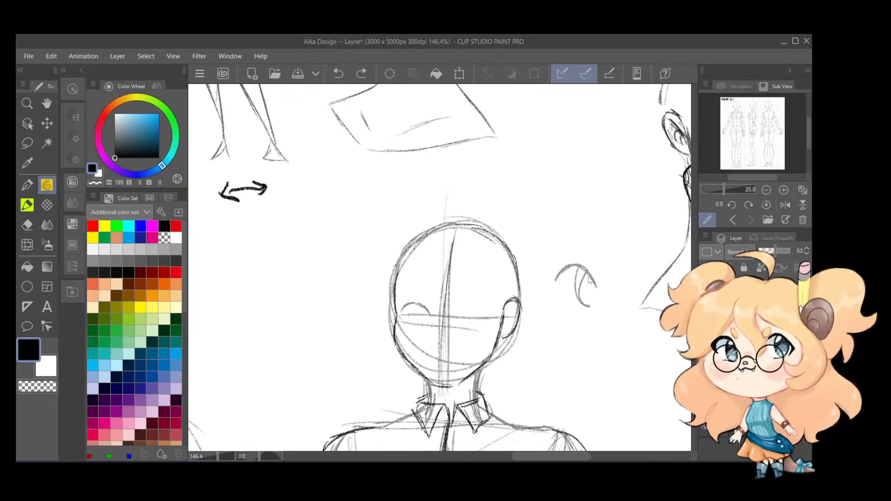
key("ctrl+z")
left_click_drag(577, 272, 588, 279)
left_click_drag(568, 311, 589, 315)
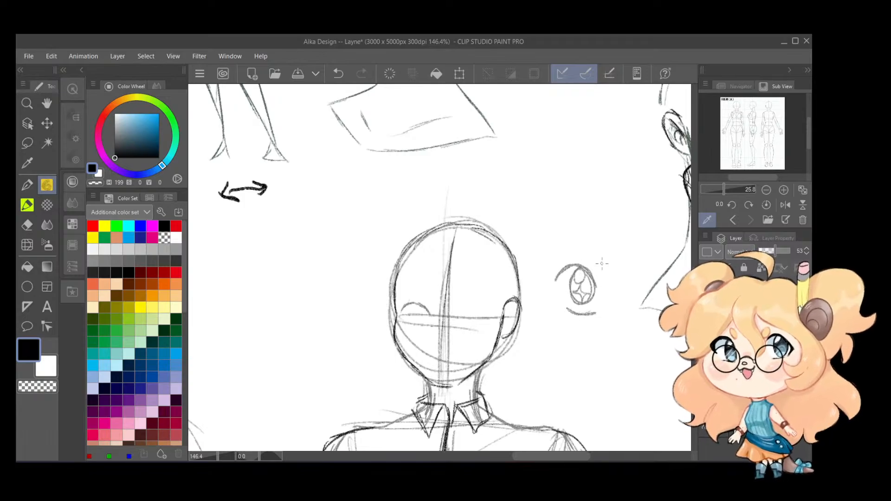
key("ctrl+z")
key("ctrl+z")
key("ctrl+z")
key("ctrl+z")
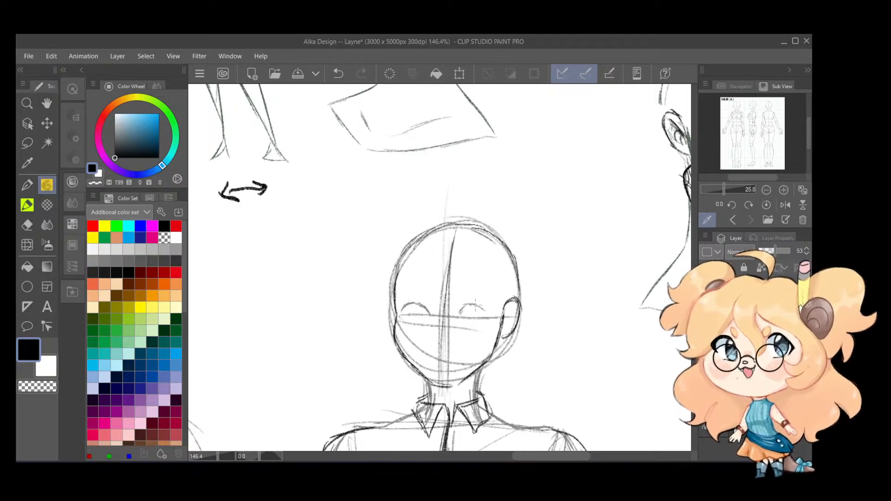
Step: Check the bust sketch's eyes for reference and erase the full-body figure's face guidelines around the eyes, keeping a thin centre line
scroll(464, 325, "up", 5)
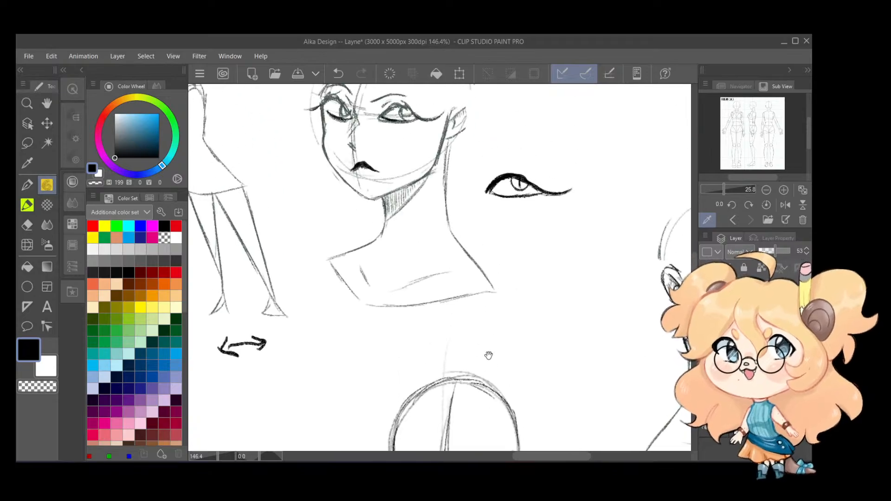
scroll(484, 326, "down", 3)
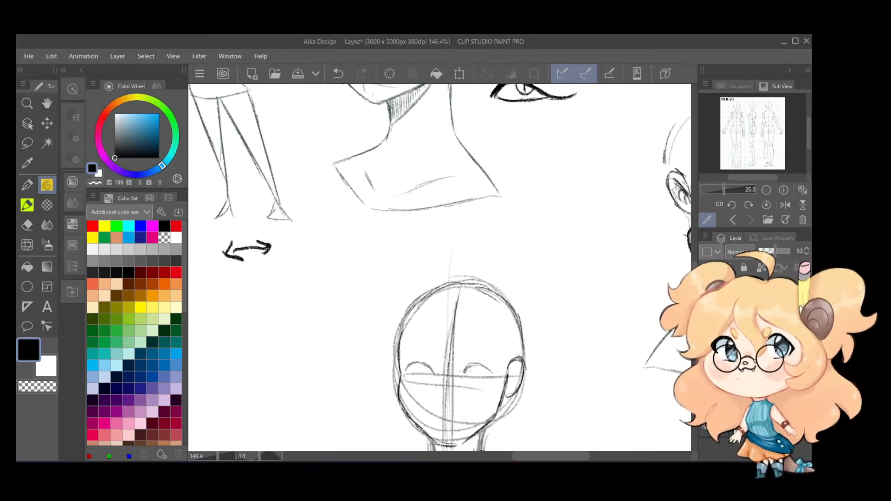
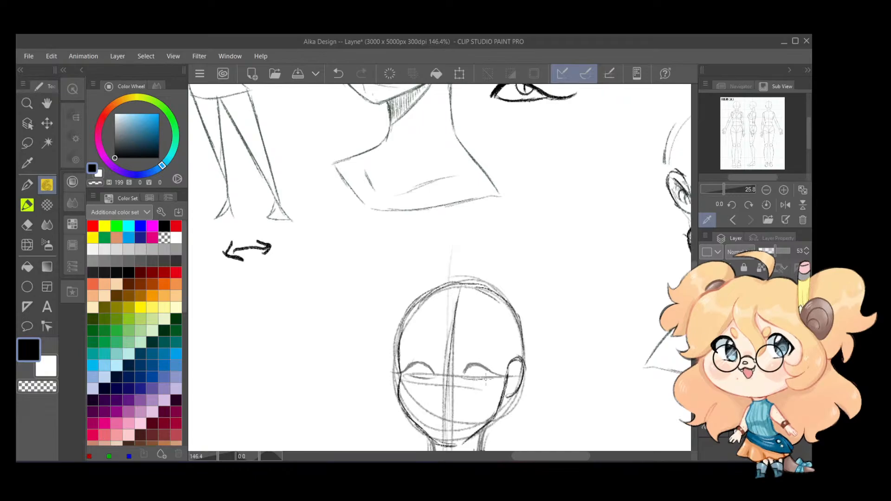
key("e")
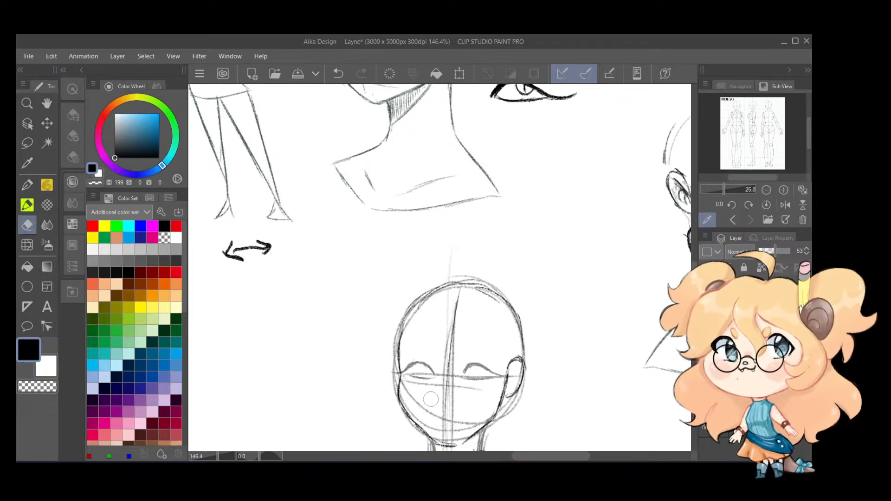
mouse_move(434, 436)
left_mouse_down()
mouse_move(469, 426)
mouse_move(419, 412)
mouse_move(451, 406)
mouse_move(443, 404)
mouse_move(447, 378)
mouse_move(483, 391)
left_mouse_up()
mouse_move(444, 350)
left_mouse_down()
mouse_move(454, 307)
mouse_move(452, 317)
left_mouse_up()
mouse_move(430, 383)
left_mouse_down()
mouse_move(405, 383)
mouse_move(411, 372)
mouse_move(428, 376)
mouse_move(421, 370)
mouse_move(506, 375)
left_mouse_up()
key("ctrl+z")
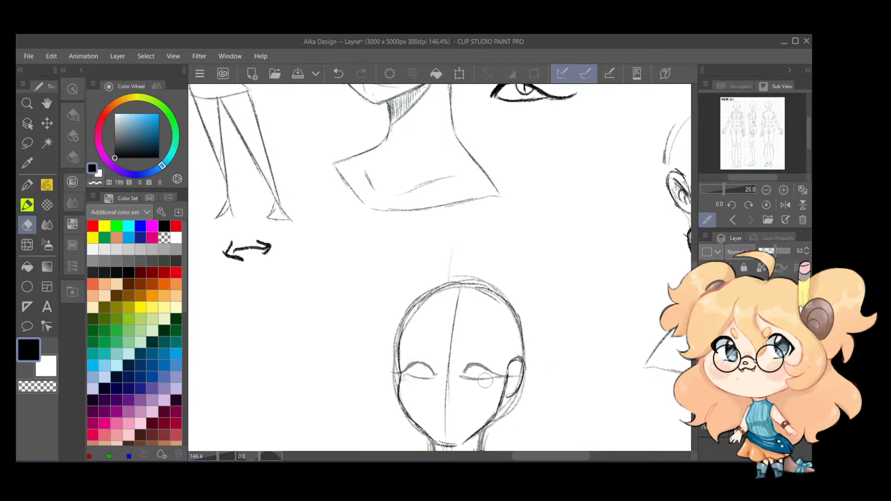
Step: Draw a small round iris beneath the upper lid in each eye of the full-body figure
key("p")
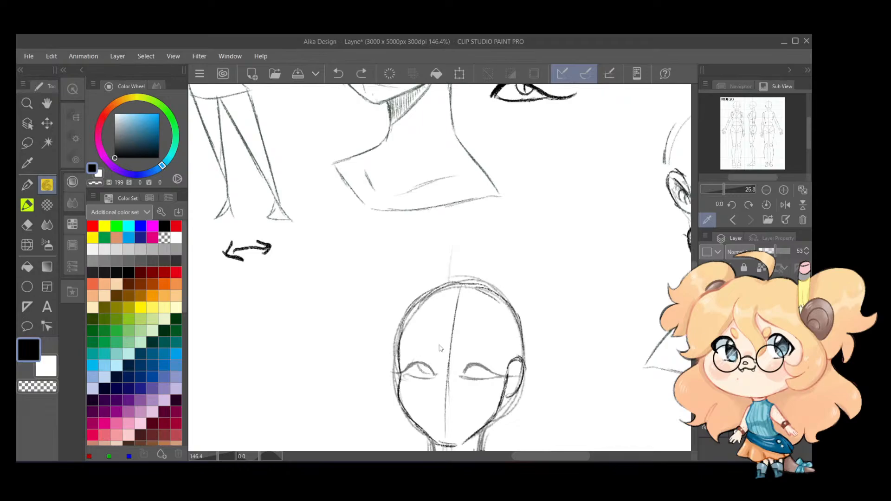
scroll(439, 325, "down", 2)
scroll(440, 325, "up", 3)
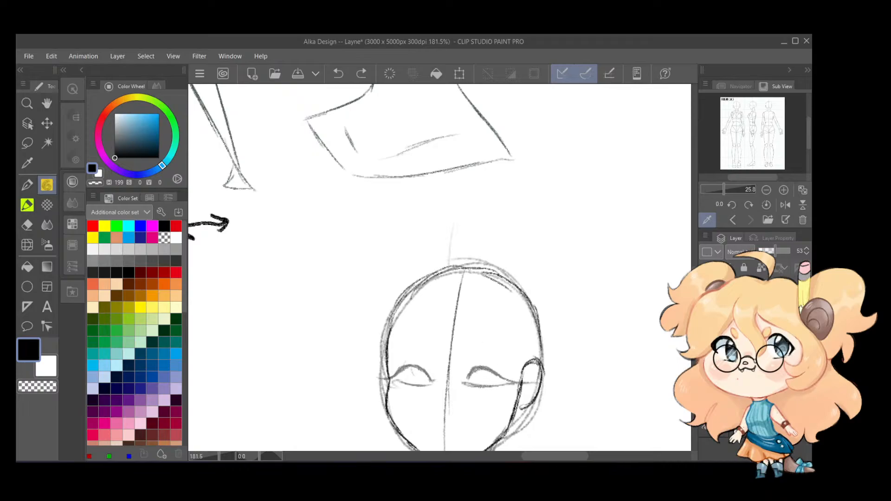
left_click_drag(478, 370, 482, 382)
key("ctrl+z")
key("ctrl+z")
key("ctrl+z")
left_click_drag(485, 371, 493, 383)
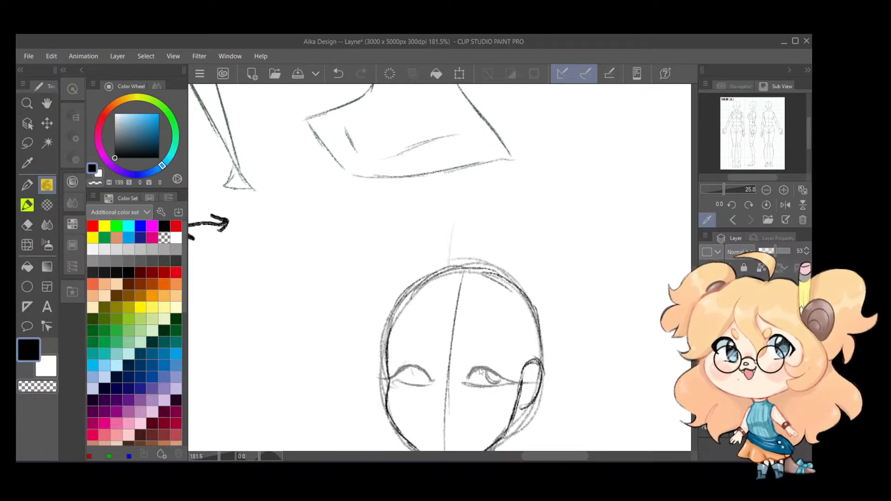
key("ctrl+z")
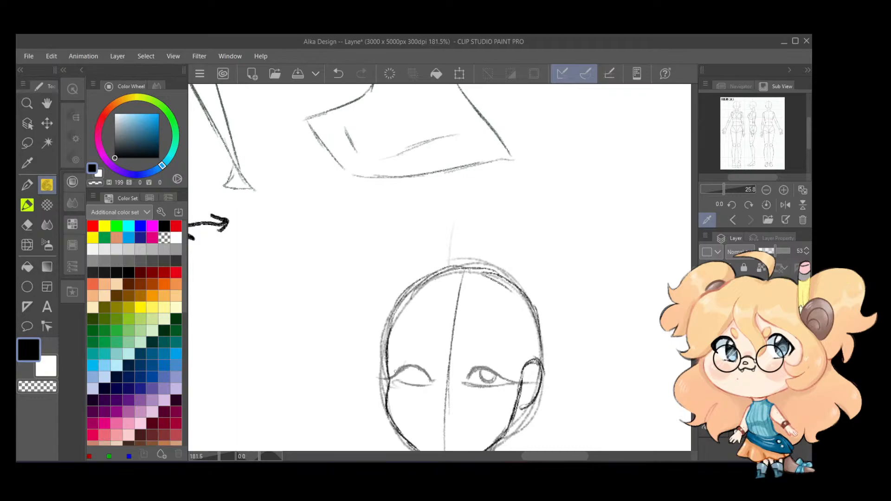
mouse_move(413, 368)
left_mouse_down()
mouse_move(424, 377)
mouse_move(465, 373)
mouse_move(430, 378)
left_mouse_up()
key("ctrl+z")
Step: Try thin, nearly flat eyebrows above both eyes and remove them
left_click_drag(424, 352, 400, 352)
key("ctrl+z")
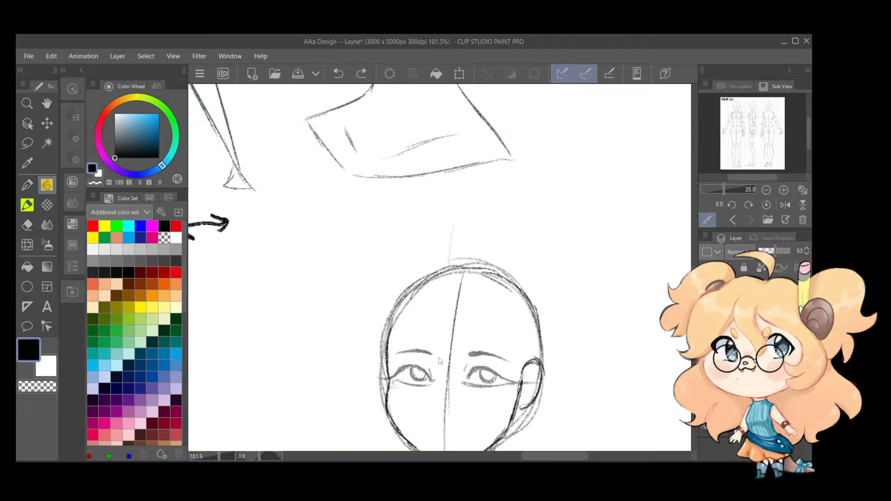
key("ctrl+z")
key("ctrl+z")
scroll(494, 355, "down", 5)
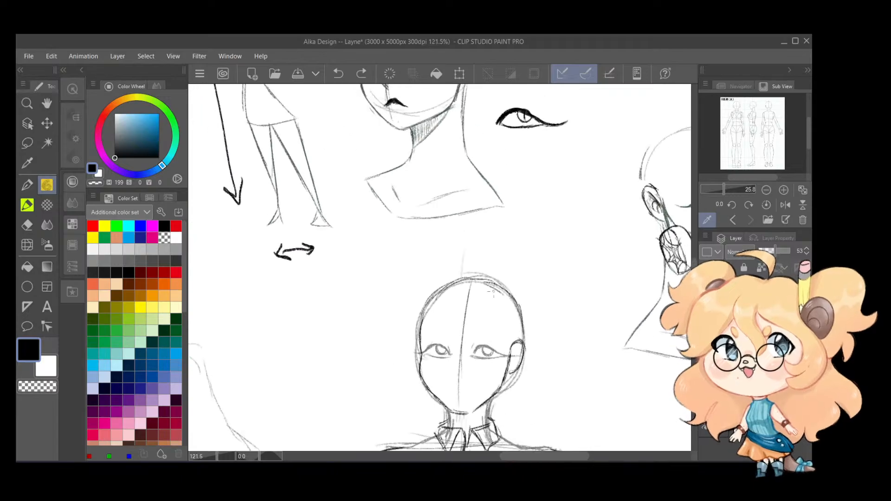
Step: Sketch thin arched eyebrows above both eyes, angle one inner end down toward the nose, and add narrow pupils
left_click_drag(510, 256, 509, 322)
scroll(492, 362, "up", 5)
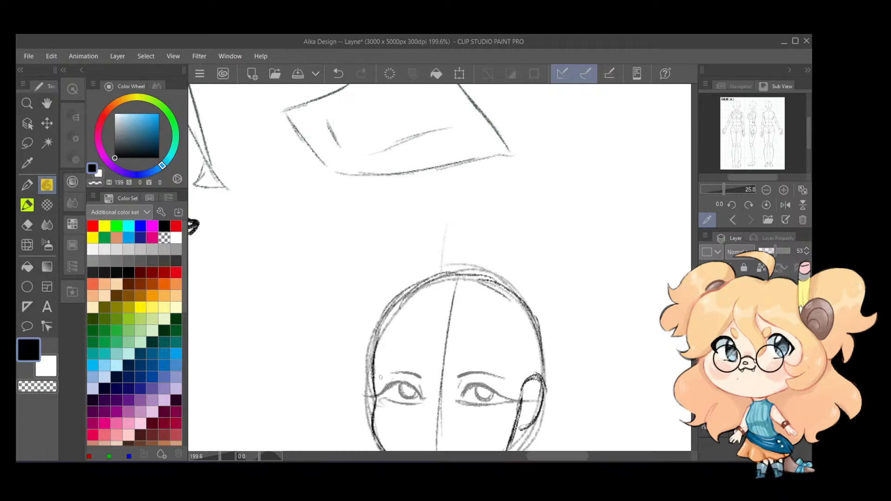
left_click_drag(476, 353, 474, 249)
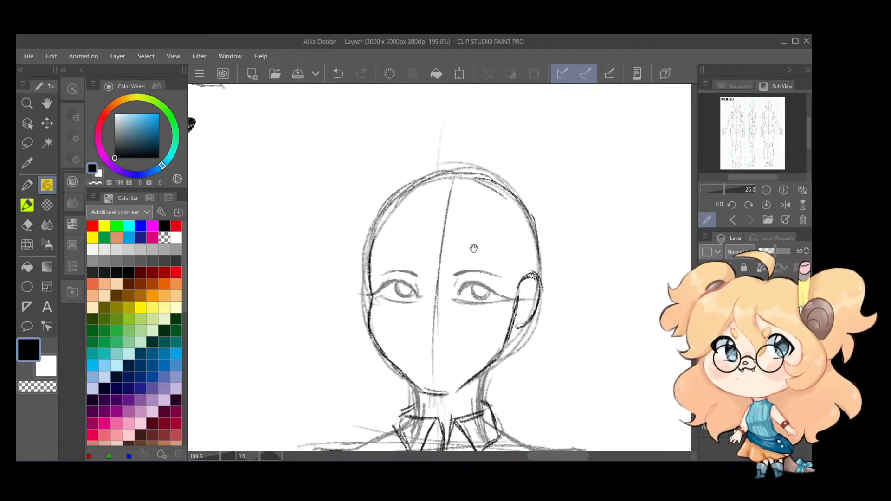
key("ctrl+z")
left_click_drag(474, 240, 485, 421)
mouse_move(472, 258)
left_mouse_down()
mouse_move(483, 417)
mouse_move(485, 253)
left_mouse_up()
mouse_move(440, 379)
left_mouse_down()
mouse_move(455, 242)
mouse_move(501, 344)
mouse_move(511, 242)
left_mouse_up()
scroll(443, 366, "down", 3)
scroll(499, 340, "up", 2)
scroll(500, 335, "up", 2)
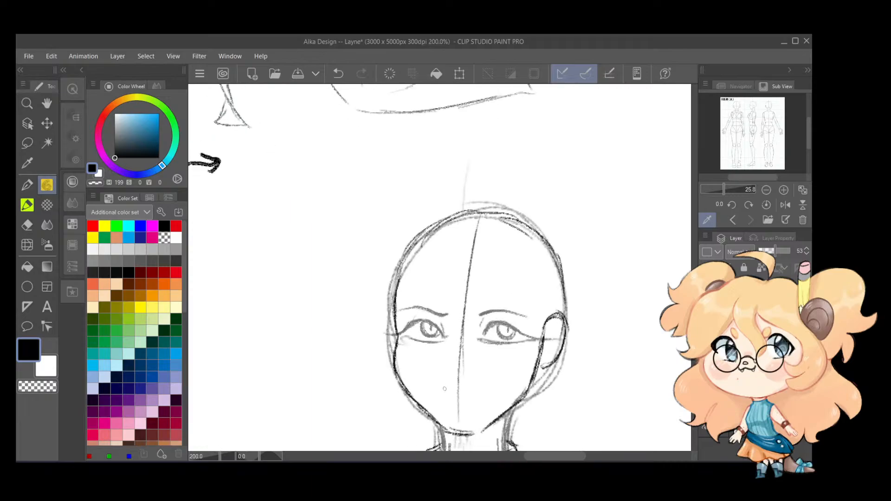
Step: Sketch a small downturned mouth with a peaked upper lip and a short lower-lip line above the chin
left_click_drag(449, 387, 489, 394)
key("ctrl+z")
key("ctrl+z")
left_click_drag(441, 395, 452, 394)
key("ctrl+z")
key("ctrl+z")
left_click_drag(454, 408, 465, 409)
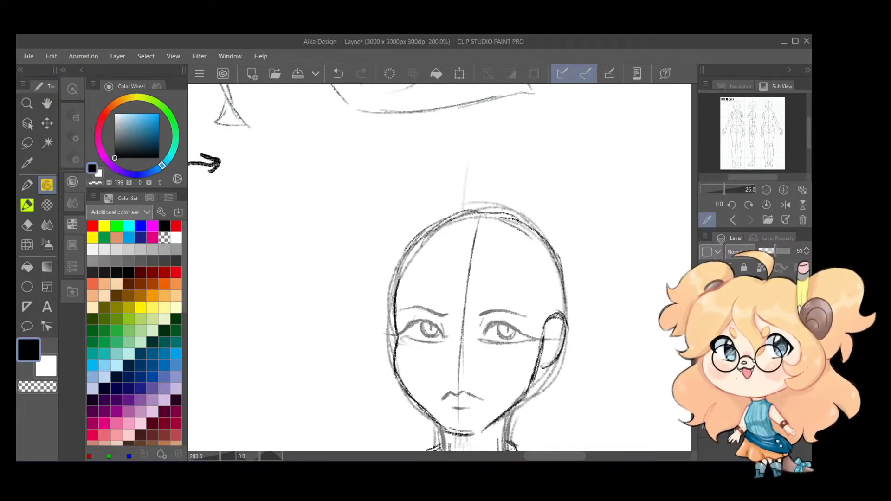
Step: Erase the face's vertical centre line, the chin contour and the loose construction line below the ear
key("e")
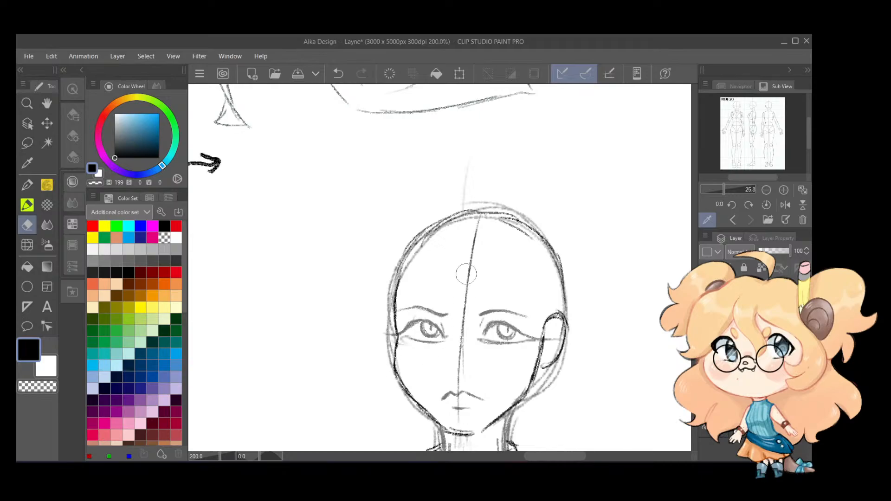
mouse_move(466, 275)
left_mouse_down()
mouse_move(477, 228)
mouse_move(494, 230)
mouse_move(478, 222)
mouse_move(518, 248)
mouse_move(507, 232)
left_mouse_up()
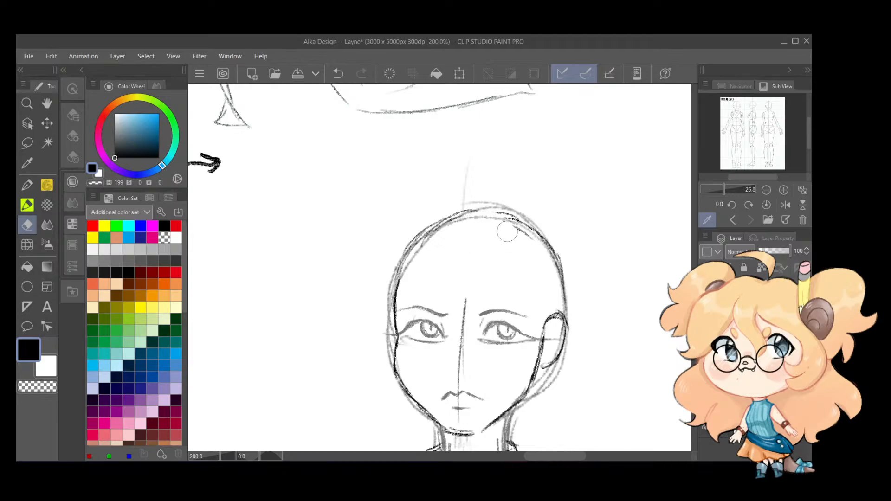
mouse_move(466, 299)
left_mouse_down()
mouse_move(455, 330)
mouse_move(459, 373)
left_mouse_up()
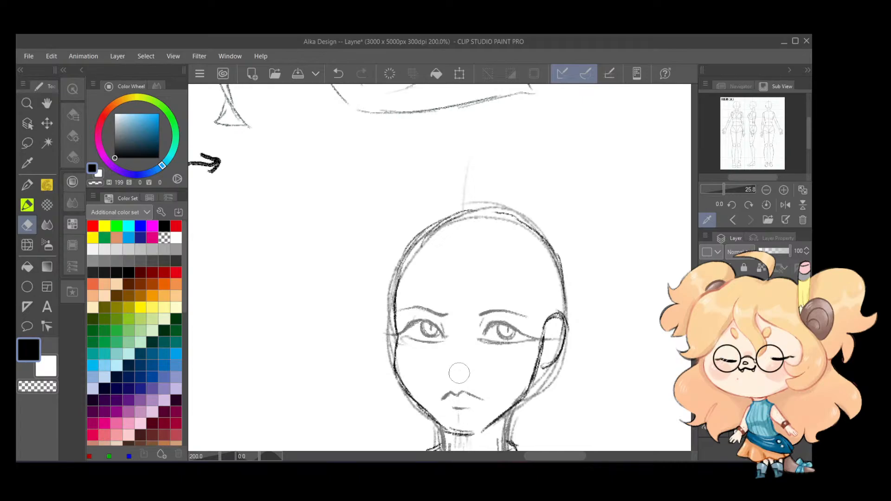
mouse_move(459, 408)
left_mouse_down()
mouse_move(450, 424)
mouse_move(408, 390)
mouse_move(480, 428)
left_mouse_up()
key("ctrl+z")
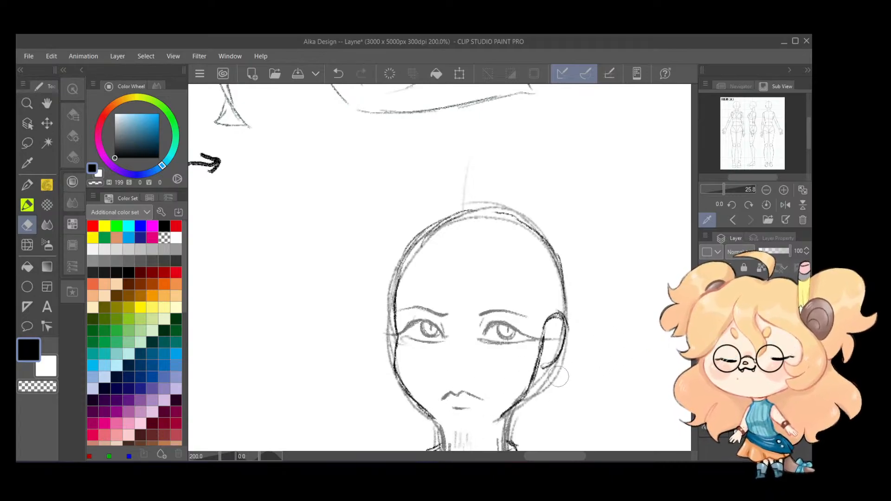
left_click(752, 371)
mouse_move(536, 399)
left_mouse_down()
mouse_move(521, 413)
mouse_move(573, 361)
mouse_move(582, 321)
left_mouse_up()
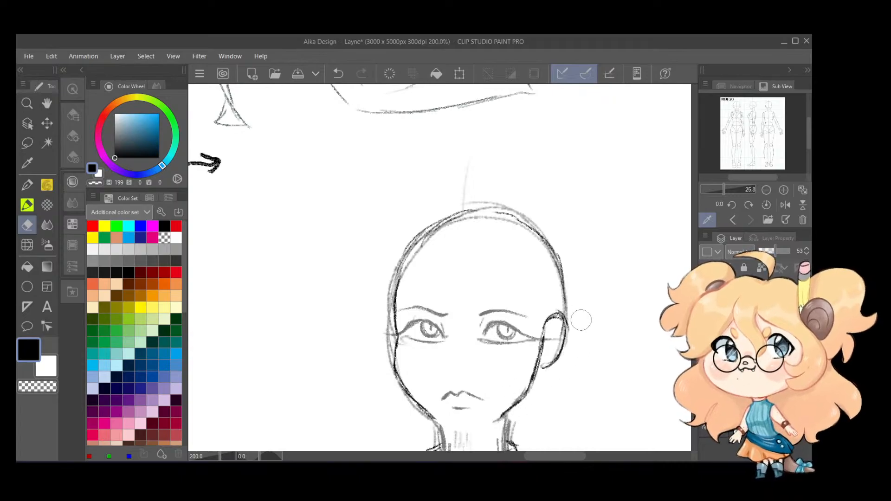
Step: Erase the neck lines between the jaw and collar and the stray construction lines inside the collar flaps
mouse_move(523, 430)
left_mouse_down()
mouse_move(552, 352)
mouse_move(541, 371)
left_mouse_up()
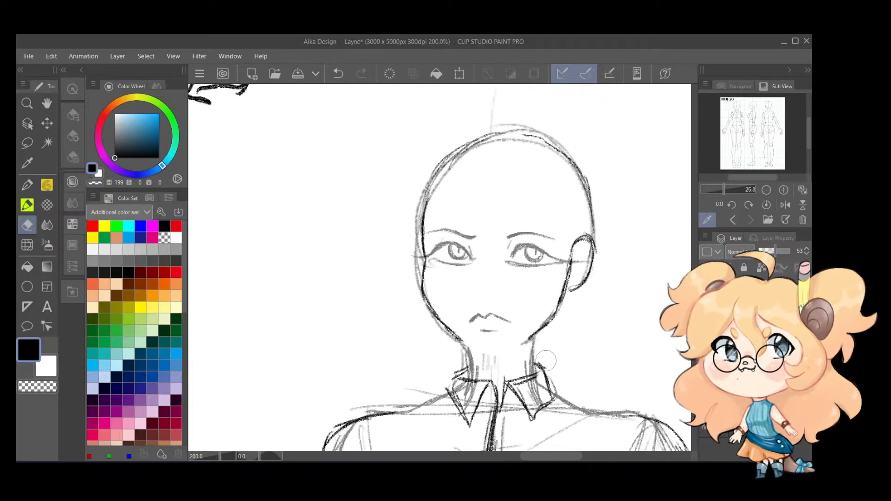
mouse_move(477, 357)
left_mouse_down()
mouse_move(463, 356)
mouse_move(483, 369)
mouse_move(525, 362)
left_mouse_up()
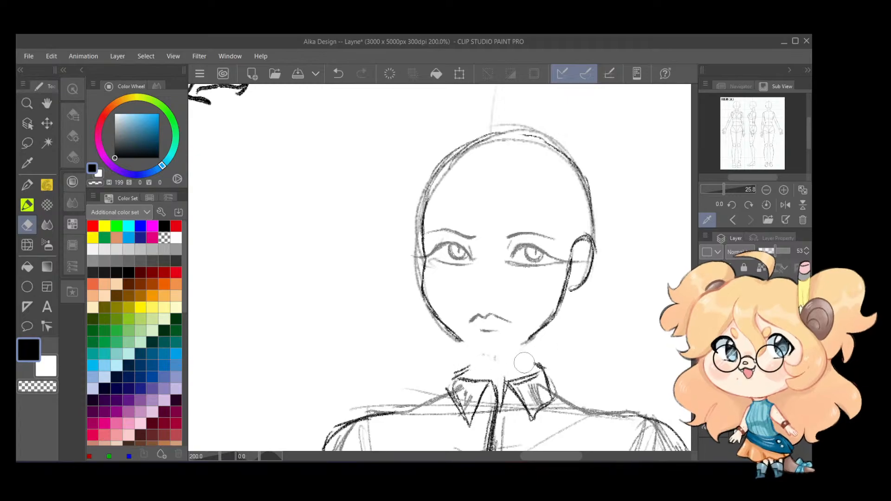
mouse_move(477, 401)
left_mouse_down()
mouse_move(460, 408)
mouse_move(457, 390)
left_mouse_up()
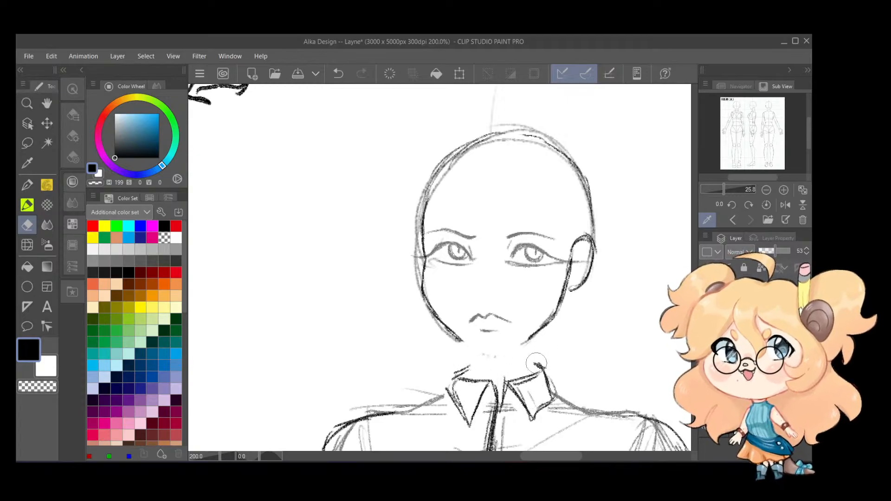
left_click_drag(483, 355, 497, 356)
key("space")
left_click_drag(588, 292, 579, 329)
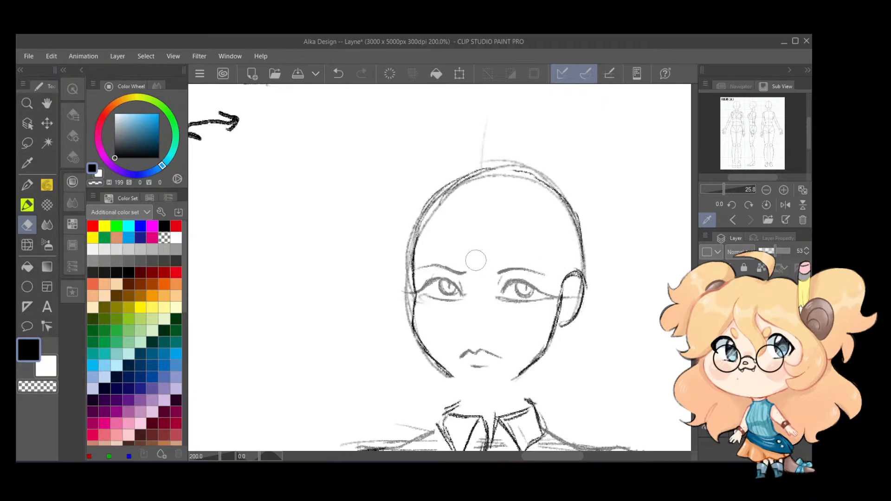
Step: Erase the surplus outer skull lines and the guide above the head, leaving a single clean head contour
mouse_move(436, 219)
left_mouse_down()
mouse_move(530, 181)
mouse_move(565, 211)
mouse_move(548, 183)
mouse_move(557, 187)
mouse_move(459, 163)
mouse_move(486, 143)
left_mouse_up()
mouse_move(394, 251)
left_mouse_down()
mouse_move(399, 269)
mouse_move(402, 236)
mouse_move(405, 288)
left_mouse_up()
key("ctrl+z")
mouse_move(399, 233)
left_mouse_down()
mouse_move(400, 284)
mouse_move(441, 372)
left_mouse_up()
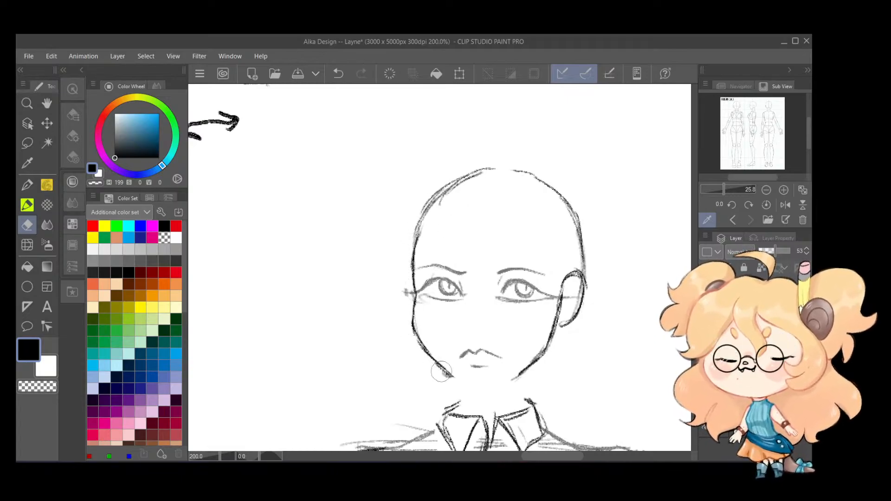
left_click_drag(522, 385, 535, 365)
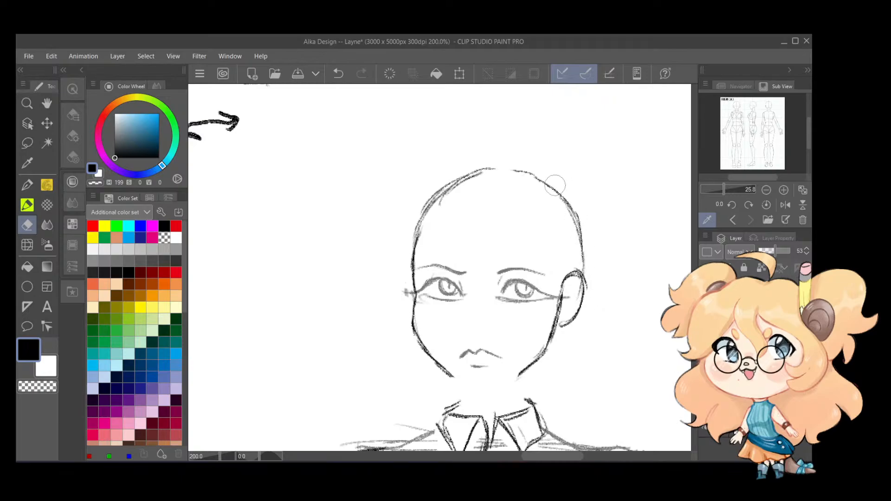
Step: Try closing the gap in the jaw with a broad, rounded chin curve and undo it
key("p")
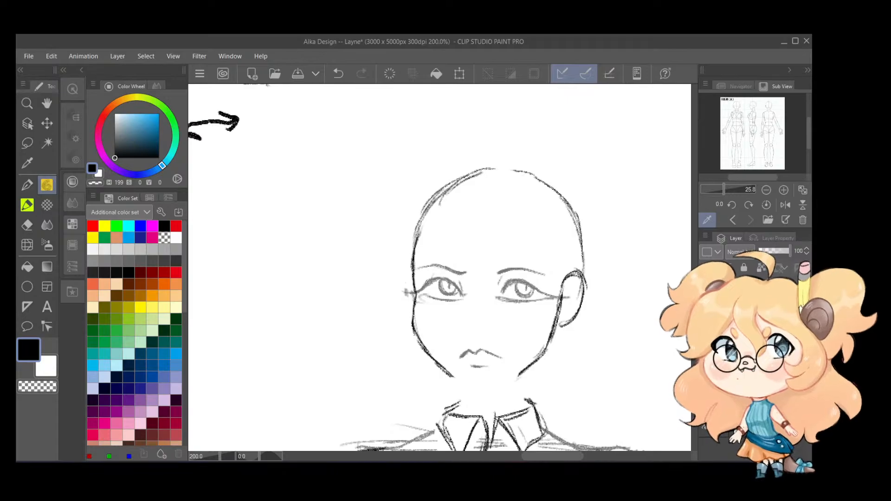
left_click(752, 324)
left_click(705, 325)
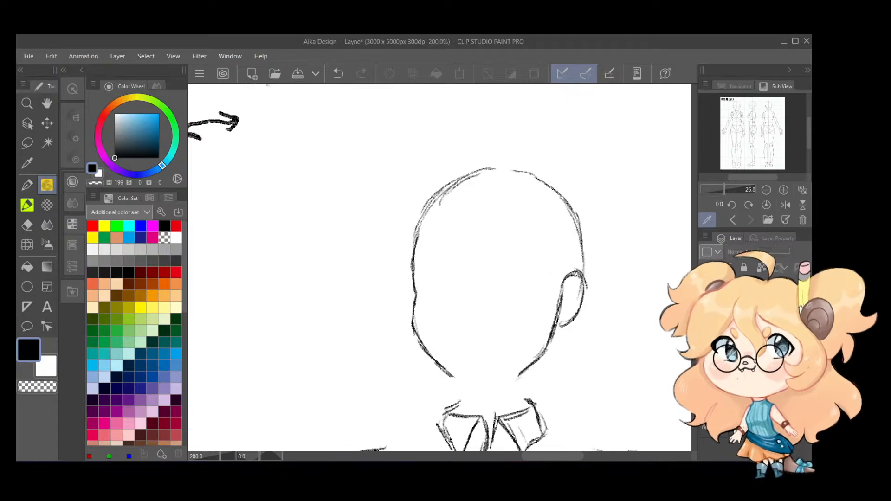
left_click(705, 325)
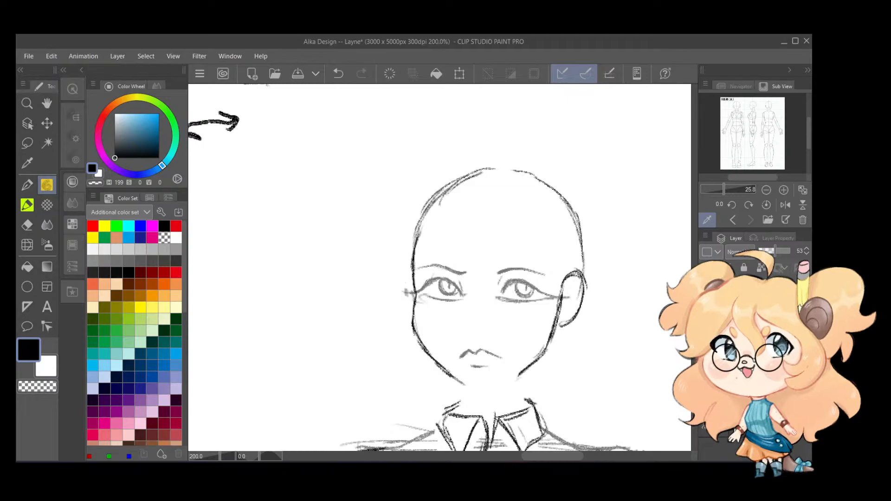
key("ctrl+z")
key("ctrl+z")
key("ctrl+z")
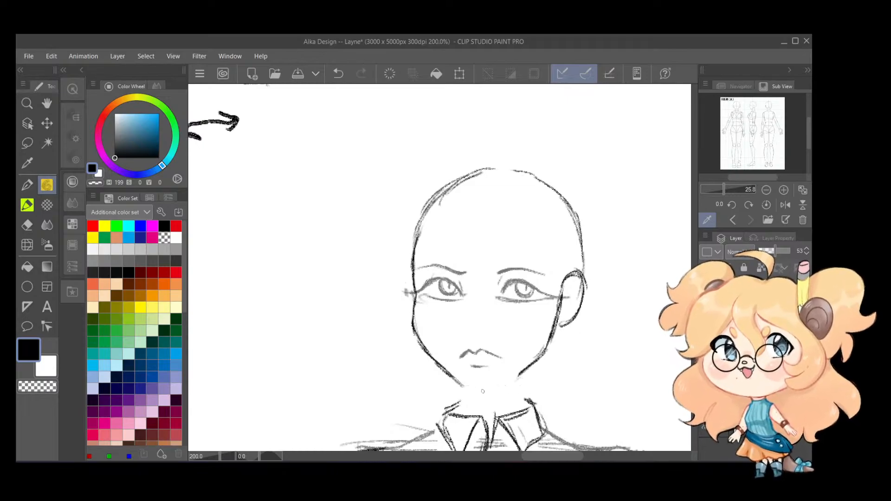
left_click_drag(466, 388, 513, 385)
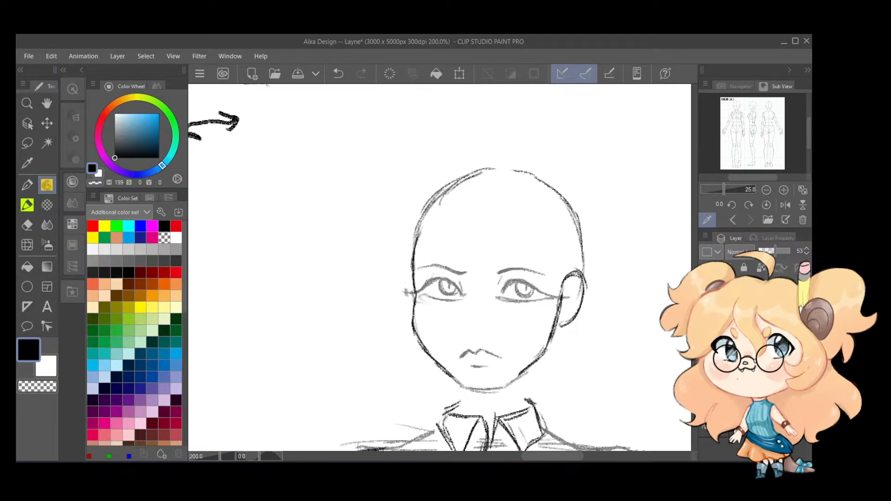
key("ctrl+z")
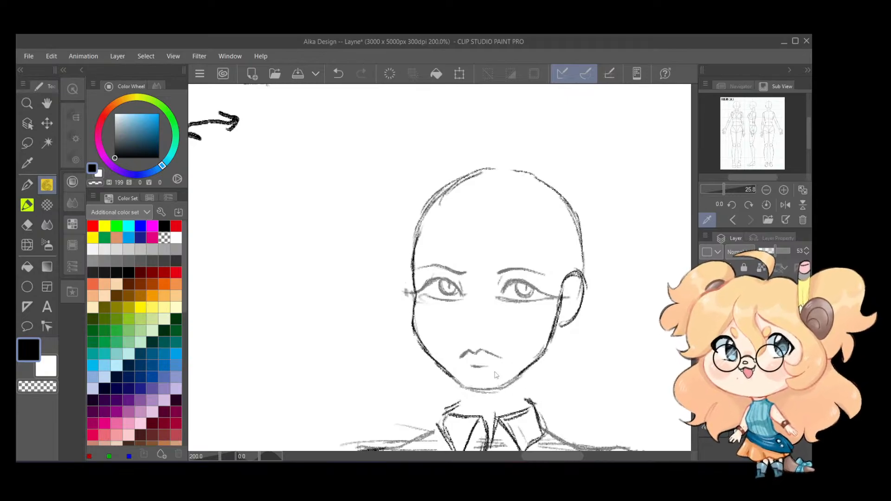
key("ctrl+z")
key("ctrl+z")
key("ctrl+z")
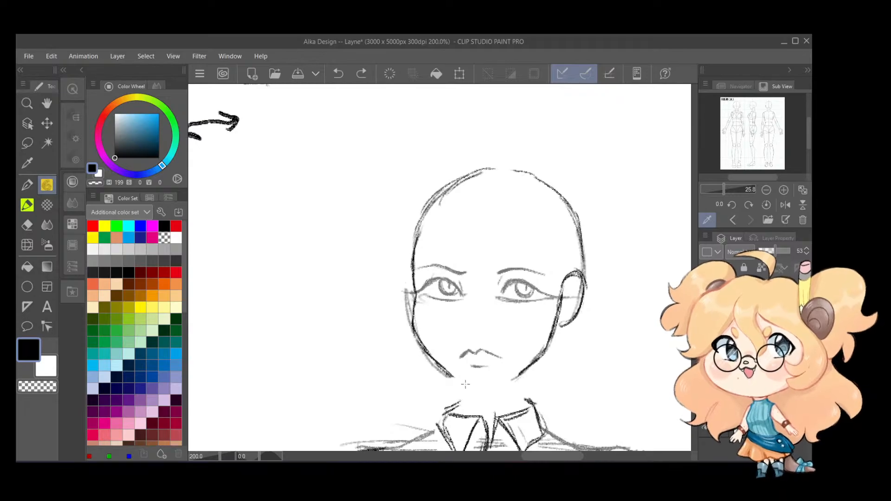
Step: Draw a pointed chin that joins both sides of the jaw beneath the mouth
left_click_drag(452, 375, 483, 392)
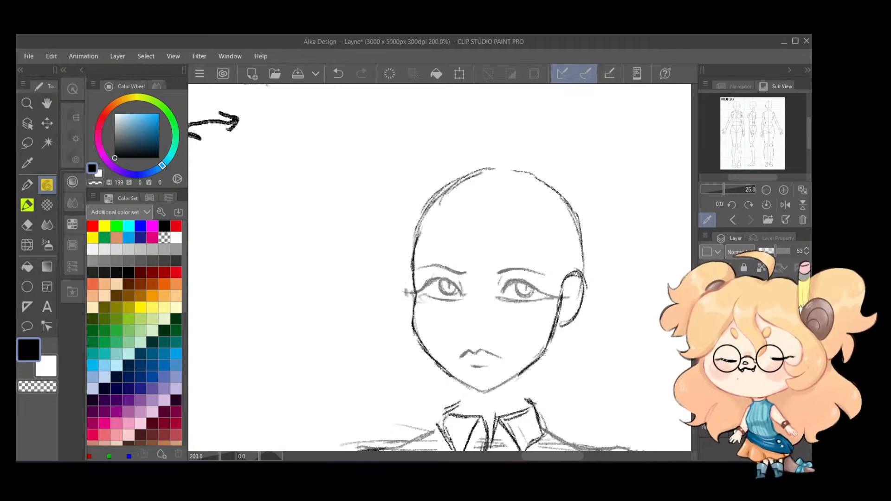
left_click(705, 320)
left_click(705, 320)
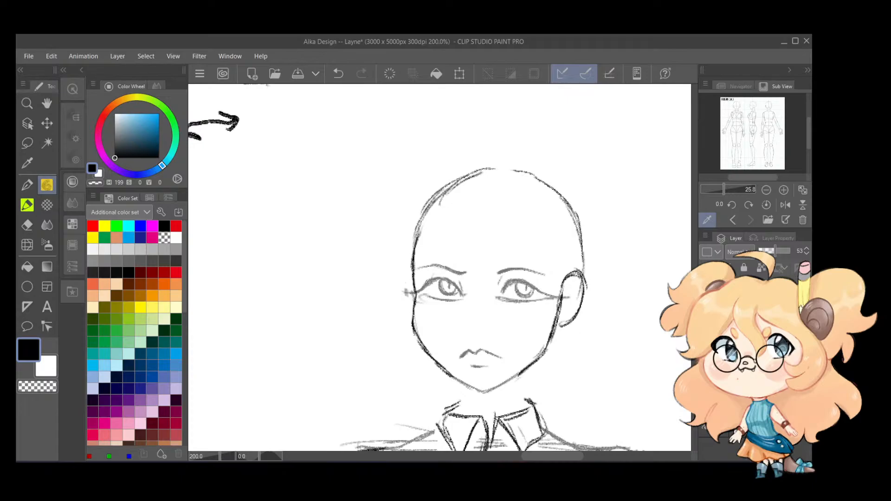
Step: Switch to the head contour's layer and erase the cheek and jaw line opposite the ear, down to the chin
left_click(705, 341)
left_click(705, 342)
left_click(762, 341)
key("e")
mouse_move(433, 313)
left_mouse_down()
mouse_move(429, 360)
mouse_move(487, 368)
left_mouse_up()
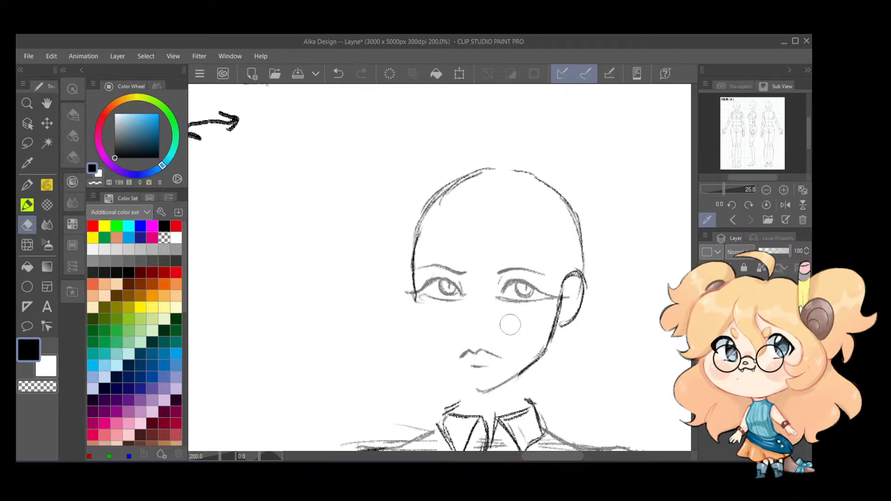
Step: Redraw the face contour opposite the ear from the temple past the eye and down the cheek toward the chin
key("p")
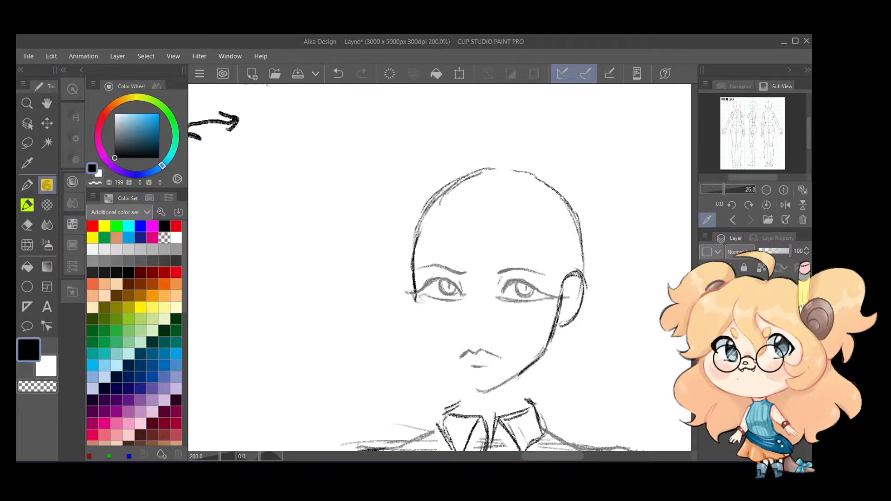
key("ctrl+z")
left_click_drag(418, 262, 414, 284)
left_click_drag(417, 321, 460, 380)
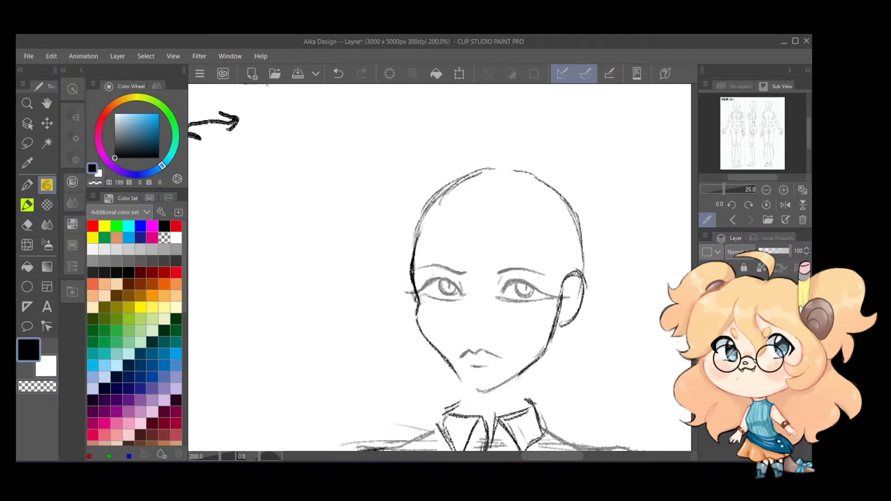
Step: Rework the jawline opposite the ear into a slanted line from the cheek to a narrow chin
key("ctrl+z")
key("ctrl+z")
mouse_move(420, 332)
left_mouse_down()
mouse_move(462, 381)
mouse_move(501, 384)
mouse_move(532, 360)
left_mouse_up()
key("ctrl+z")
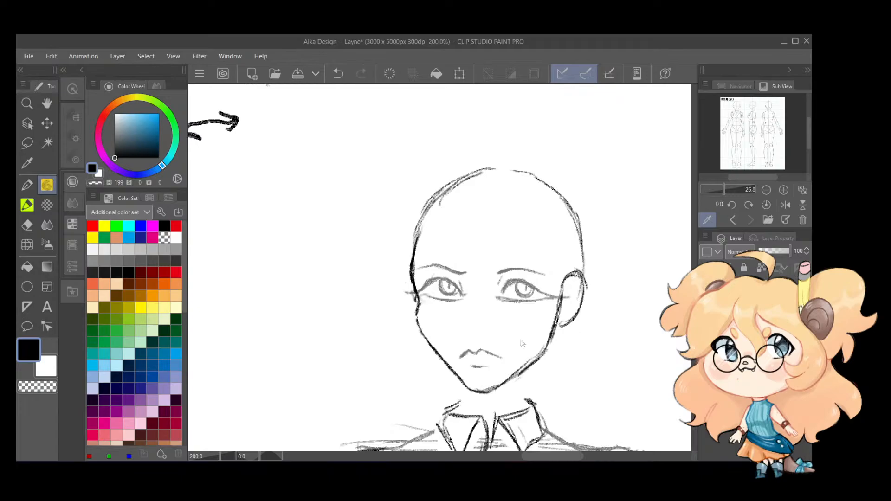
key("ctrl+z")
key("ctrl+z")
key("ctrl+z")
key("ctrl+z")
key("ctrl+z")
key("ctrl+z")
left_click_drag(418, 320, 460, 385)
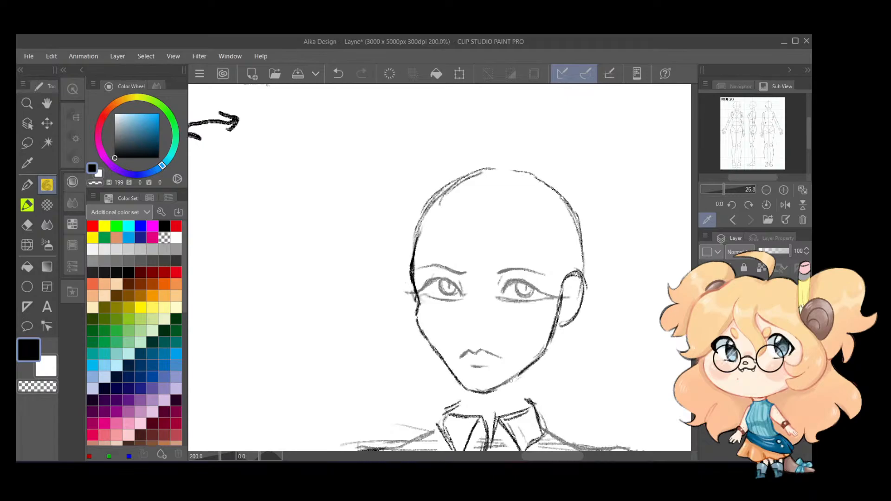
Step: Redraw the jawline on the ear's side with a darker line from the cheek down to the chin
key("ctrl+z")
mouse_move(475, 393)
left_mouse_down()
mouse_move(539, 356)
mouse_move(497, 389)
left_mouse_up()
key("ctrl+z")
key("ctrl+z")
key("ctrl+z")
key("ctrl+z")
left_click_drag(537, 355, 496, 386)
left_click_drag(532, 363, 505, 383)
key("ctrl+z")
Step: Sketch the nose with a slanted bridge line from between the eyes and a short stroke for its tip
left_click_drag(468, 288, 457, 317)
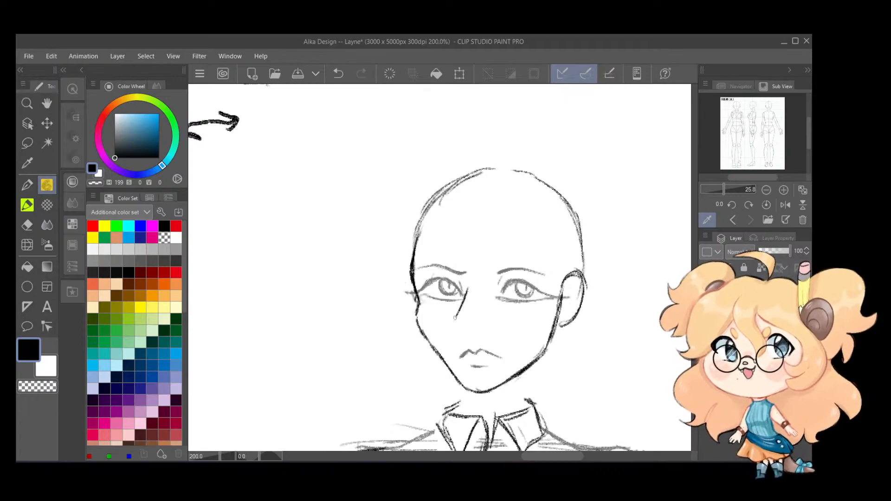
mouse_move(471, 285)
left_mouse_down()
mouse_move(456, 324)
mouse_move(479, 335)
left_mouse_up()
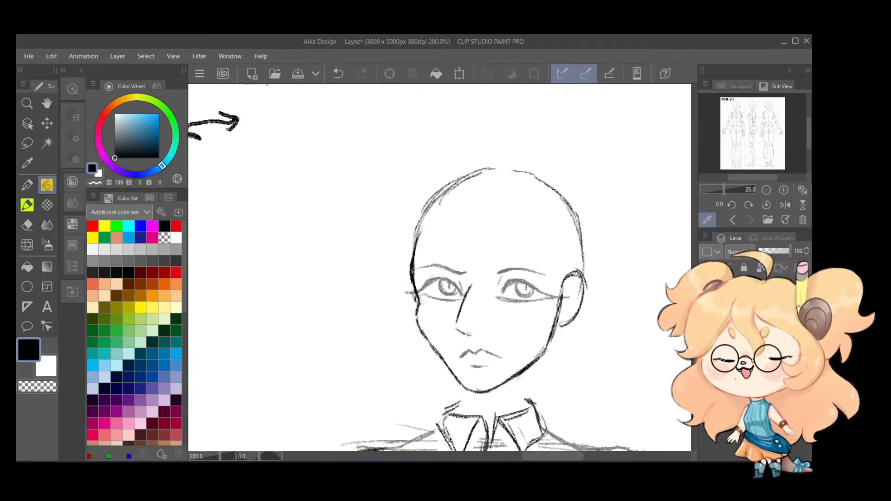
key("ctrl+z")
key("ctrl+z")
key("ctrl+z")
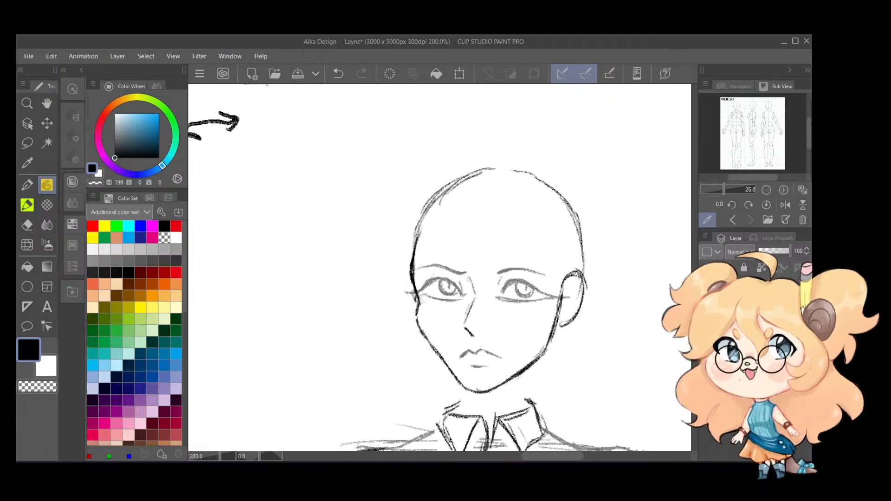
left_click_drag(472, 279, 464, 312)
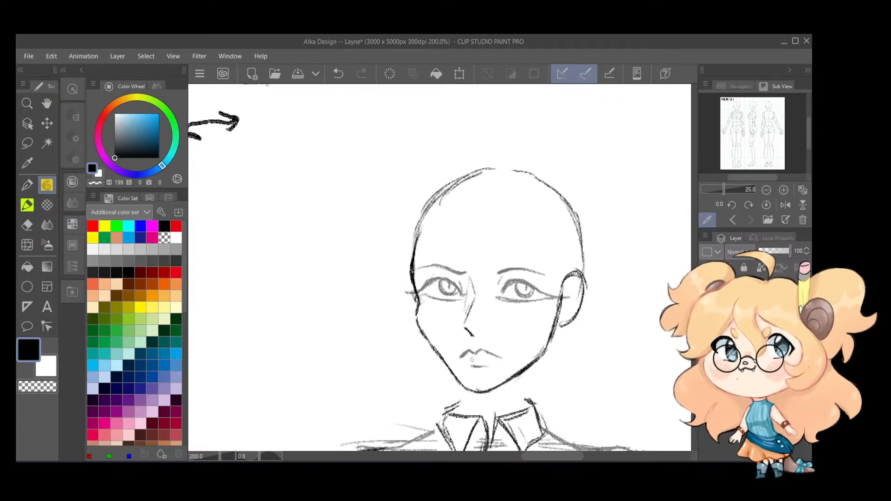
left_click_drag(462, 358, 487, 358)
key("ctrl+z")
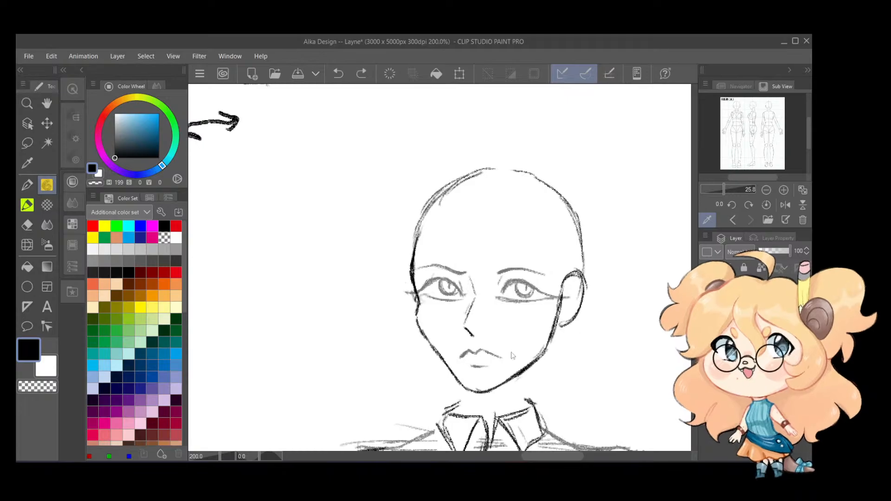
key("ctrl+z")
Step: Thin the cheek line opposite the ear and touch up the chin line with the eraser
scroll(511, 352, "down", 2)
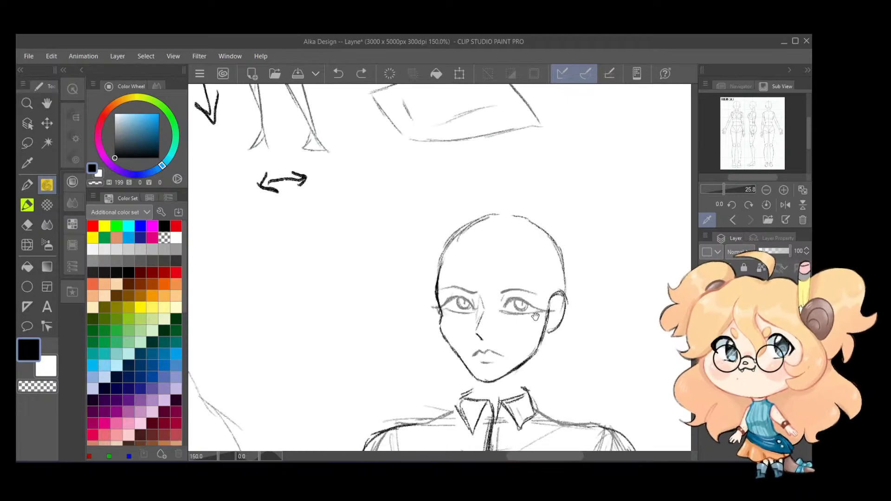
left_click_drag(535, 314, 540, 327)
scroll(534, 334, "up", 3)
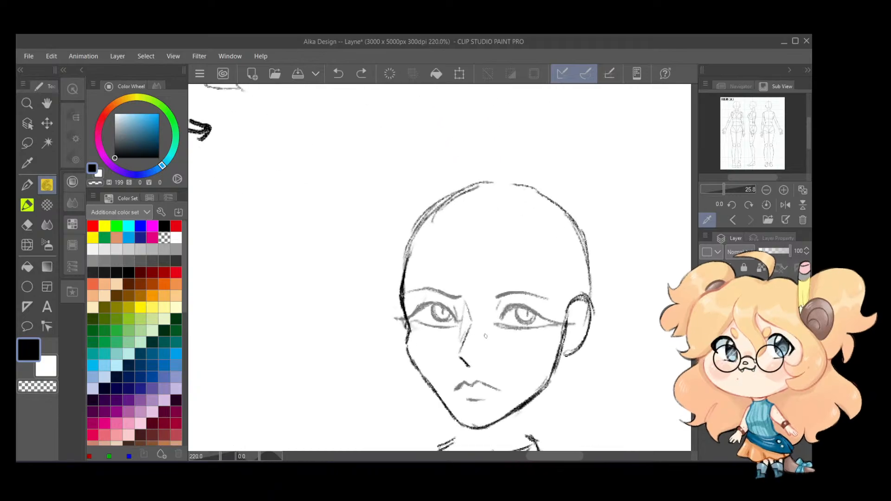
key("e")
left_click_drag(418, 353, 441, 385)
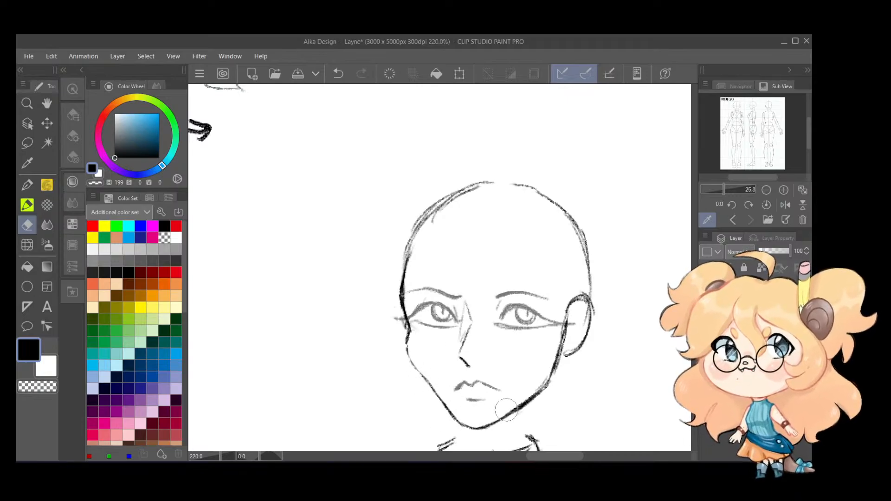
key("ctrl+z")
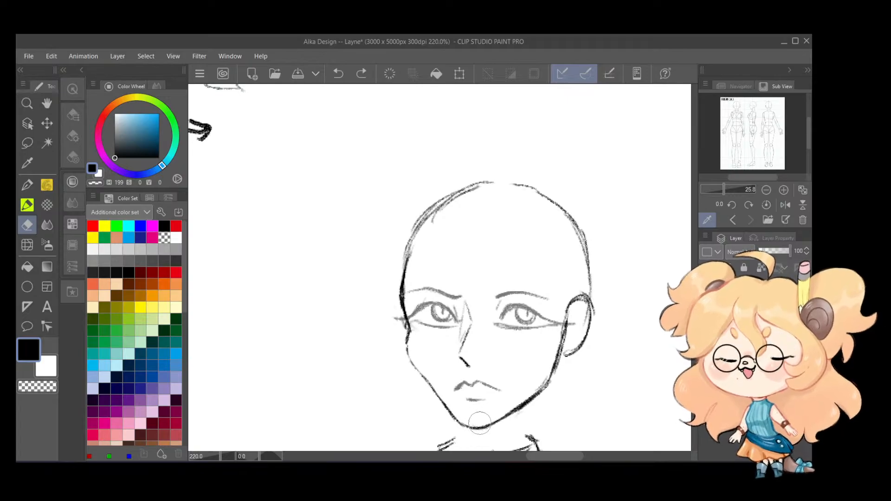
left_click_drag(481, 424, 491, 429)
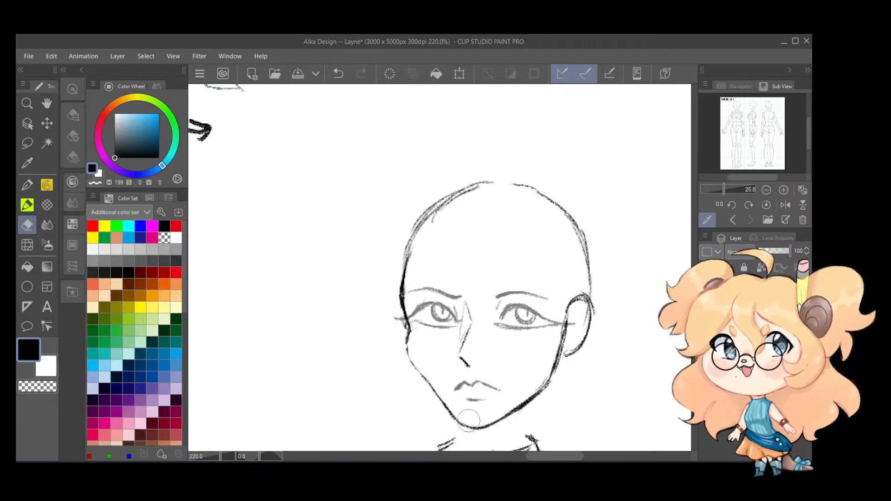
key("p")
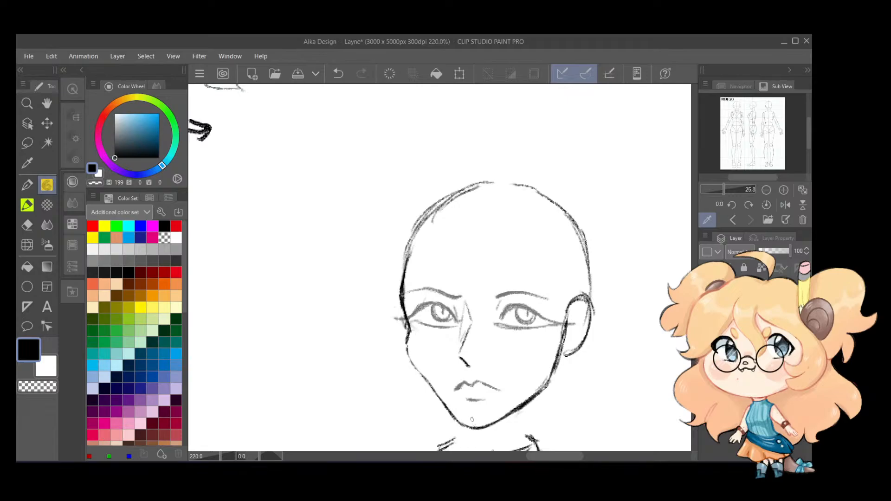
key("ctrl+z")
key("ctrl+z")
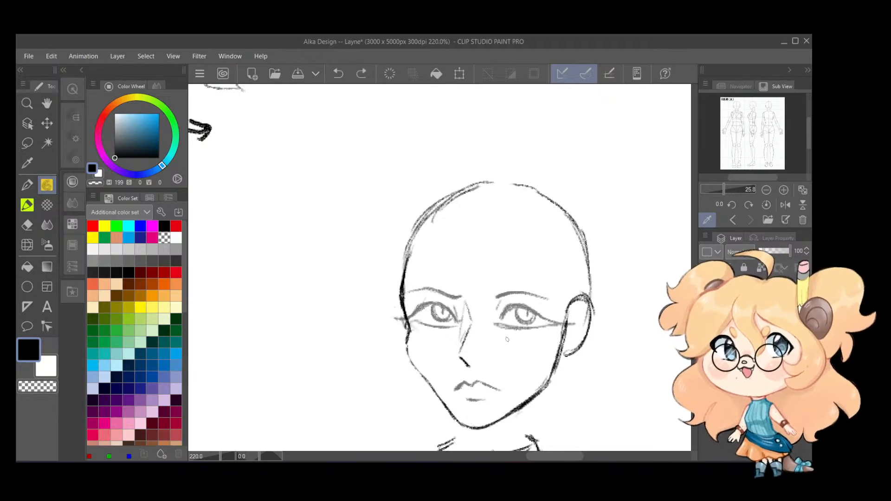
Step: Darken the upper rim of the ear and sketch the curved inner fold inside it
left_click_drag(568, 317, 576, 300)
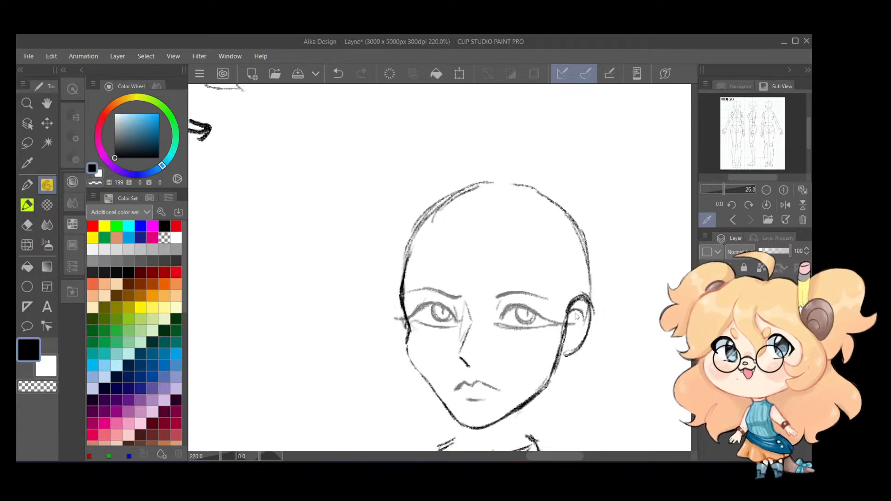
key("ctrl+z")
left_click_drag(576, 307, 566, 331)
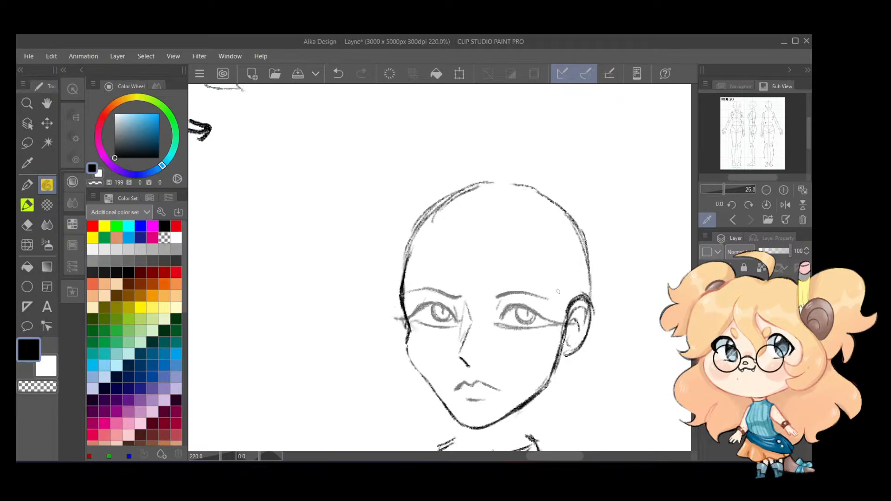
left_click_drag(554, 303, 541, 290)
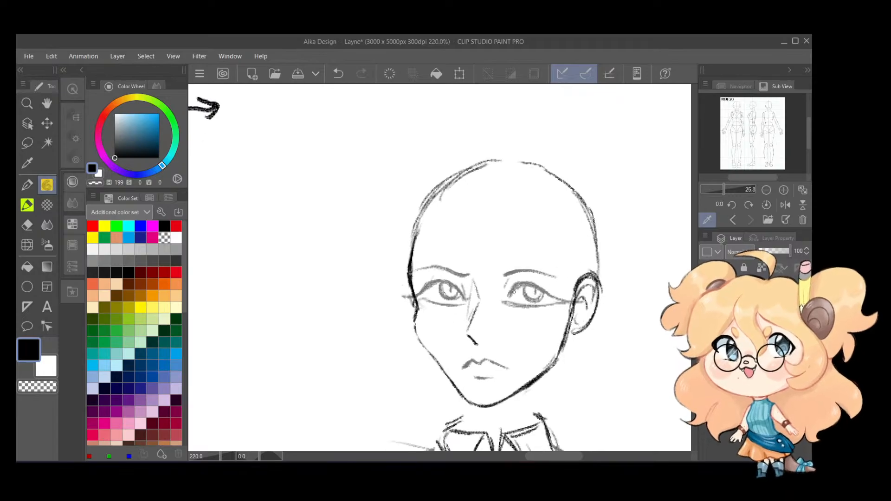
key("ctrl+z")
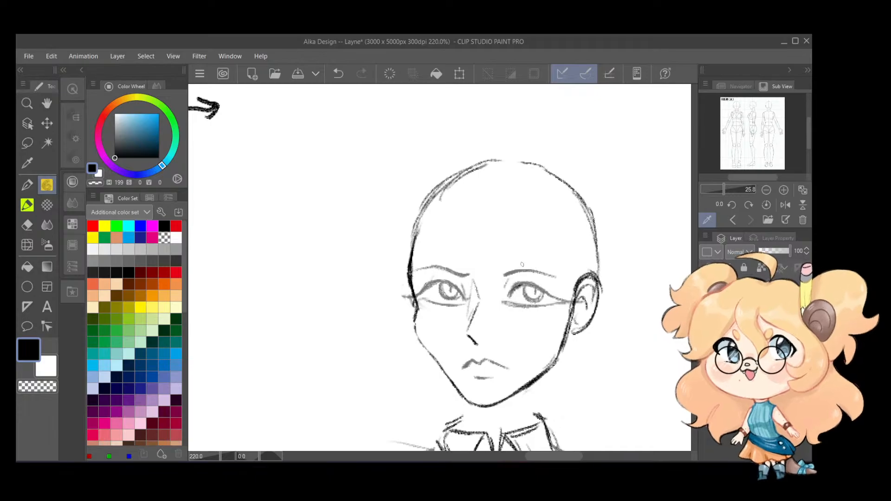
Step: Go over the cheek contour opposite the ear with a darker line below the eye
mouse_move(416, 323)
left_mouse_down()
mouse_move(427, 352)
mouse_move(444, 368)
mouse_move(424, 348)
mouse_move(443, 373)
left_mouse_up()
key("ctrl+z")
key("ctrl+z")
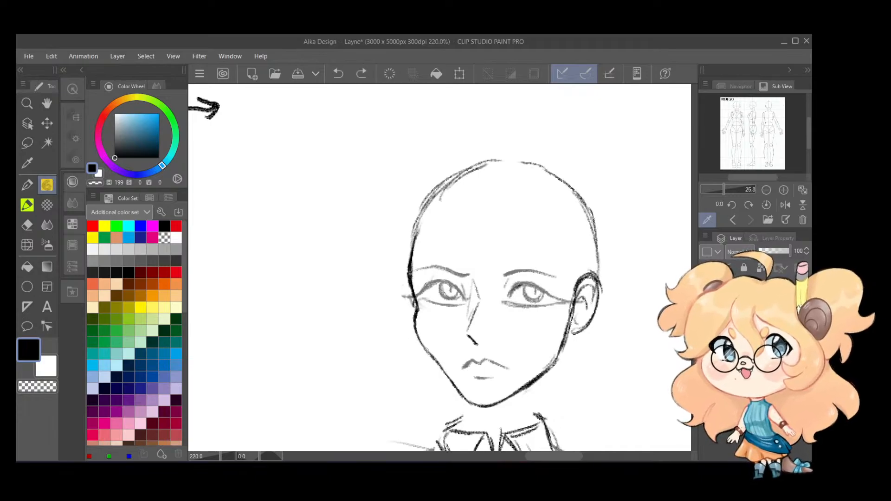
mouse_move(421, 346)
left_mouse_down()
mouse_move(443, 371)
mouse_move(478, 297)
mouse_move(562, 376)
mouse_move(584, 331)
left_mouse_up()
key("ctrl+z")
Step: Darken the skull outline on the ear's side, from the crown down to the top of the ear
scroll(580, 314, "down", 4)
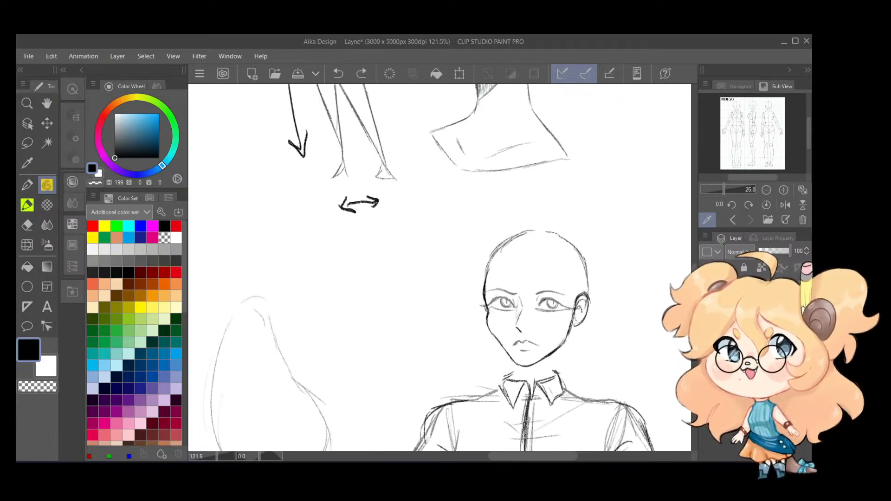
scroll(601, 343, "up", 4)
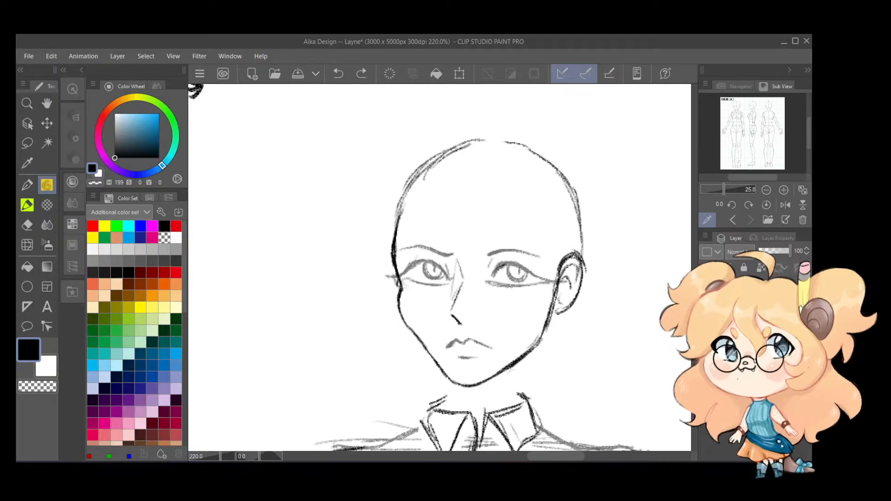
mouse_move(567, 174)
left_mouse_down()
mouse_move(519, 142)
mouse_move(567, 180)
left_mouse_up()
key("ctrl+z")
mouse_move(550, 155)
left_mouse_down()
mouse_move(579, 209)
mouse_move(584, 250)
left_mouse_up()
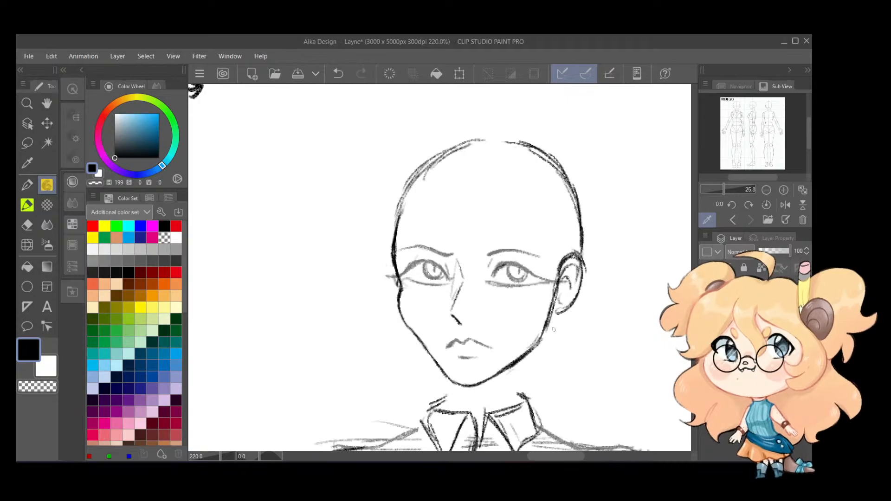
Step: Lasso the whole head, shift it slightly up and away from the ear's side, and clear the selection
scroll(548, 269, "down", 5)
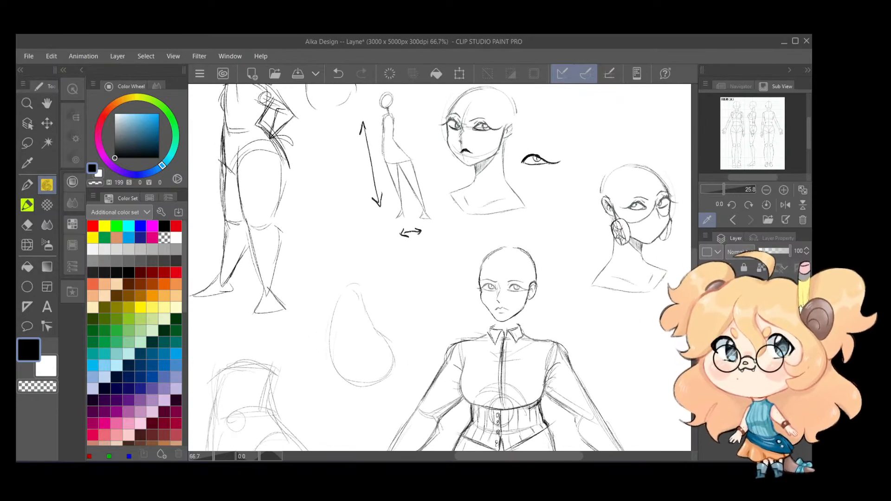
scroll(489, 271, "up", 2)
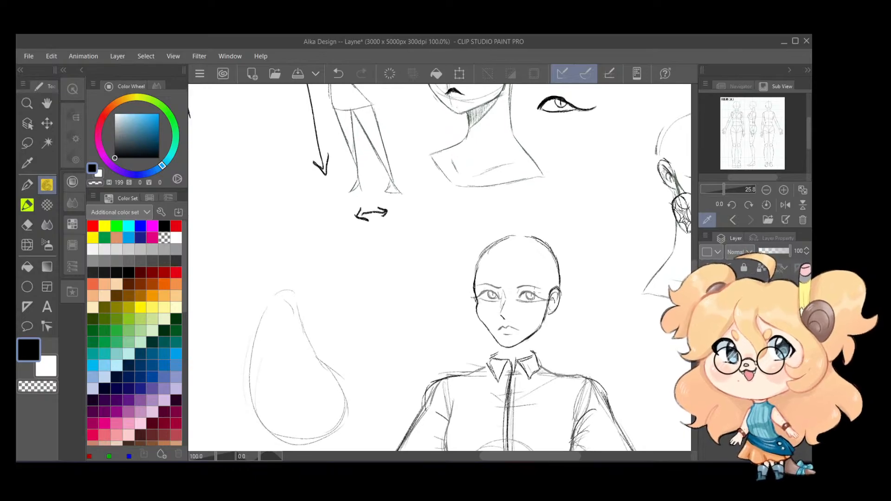
key("m")
mouse_move(493, 222)
left_mouse_down()
mouse_move(458, 307)
mouse_move(514, 348)
mouse_move(575, 299)
mouse_move(514, 211)
mouse_move(494, 220)
left_mouse_up()
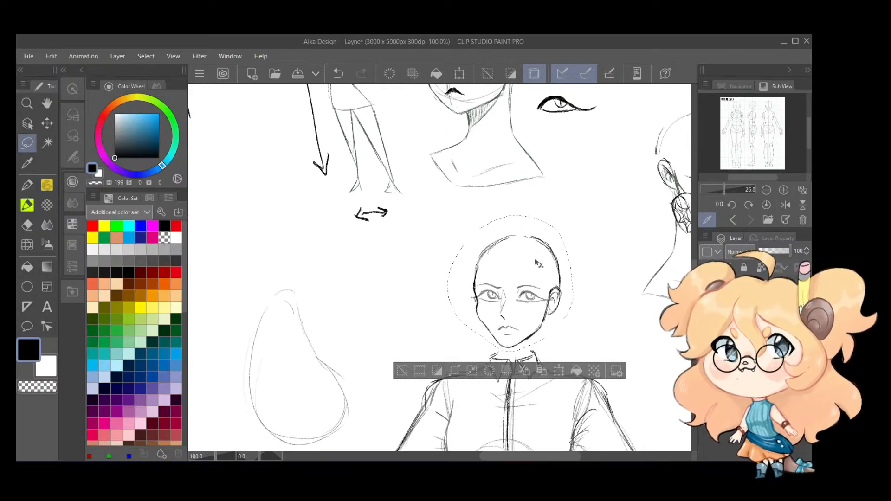
key("ctrl+t")
left_click_drag(543, 299, 539, 295)
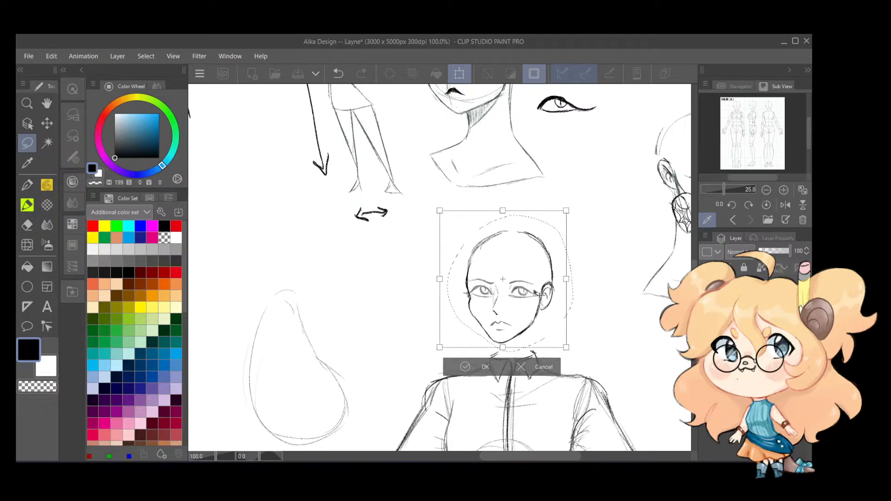
left_click(466, 366)
key("ctrl+d")
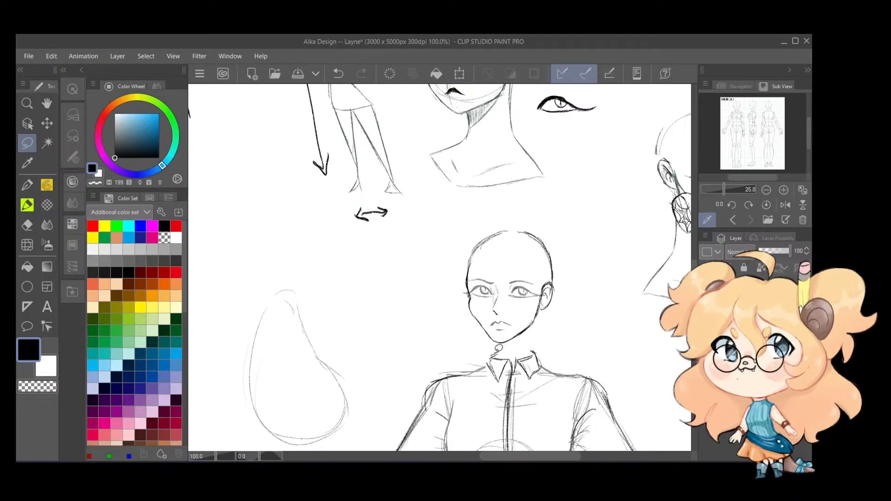
Step: Draw both sides of the neck, from below the ear and from the chin down to the shirt collar
key("p")
scroll(538, 331, "up", 3)
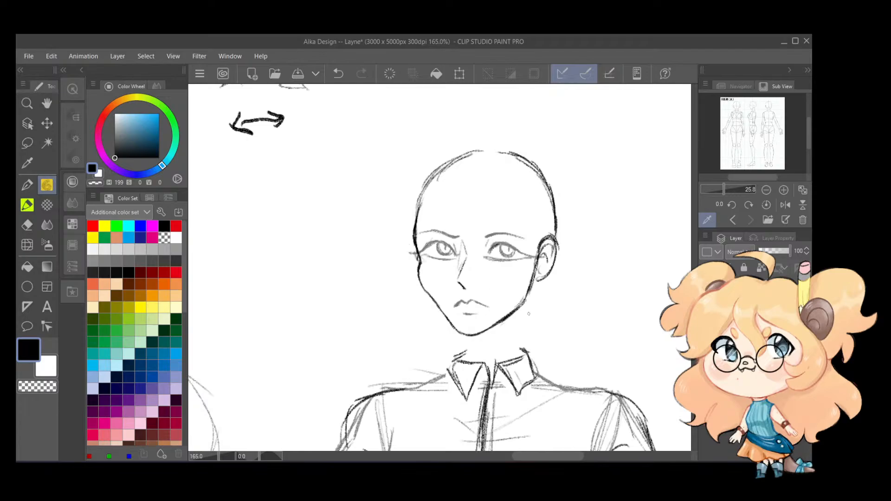
left_click_drag(537, 283, 526, 344)
key("ctrl+z")
mouse_move(533, 285)
left_mouse_down()
mouse_move(522, 349)
mouse_move(533, 279)
left_mouse_up()
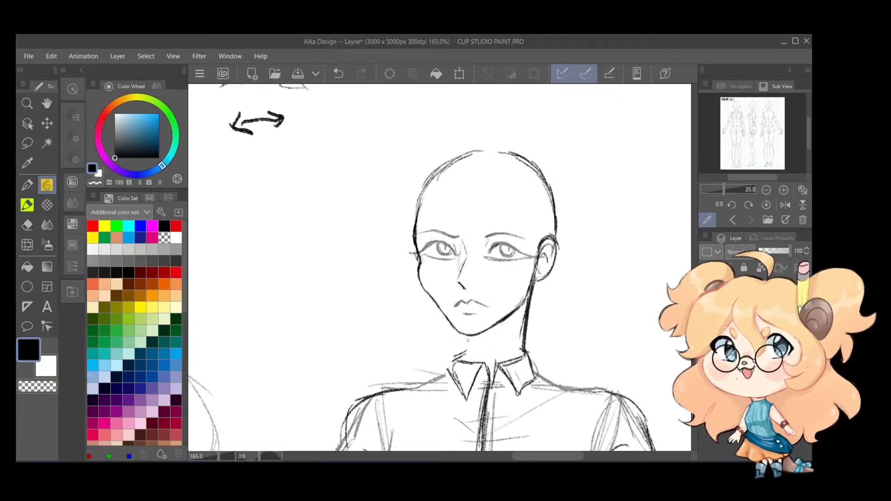
left_click_drag(470, 336, 467, 360)
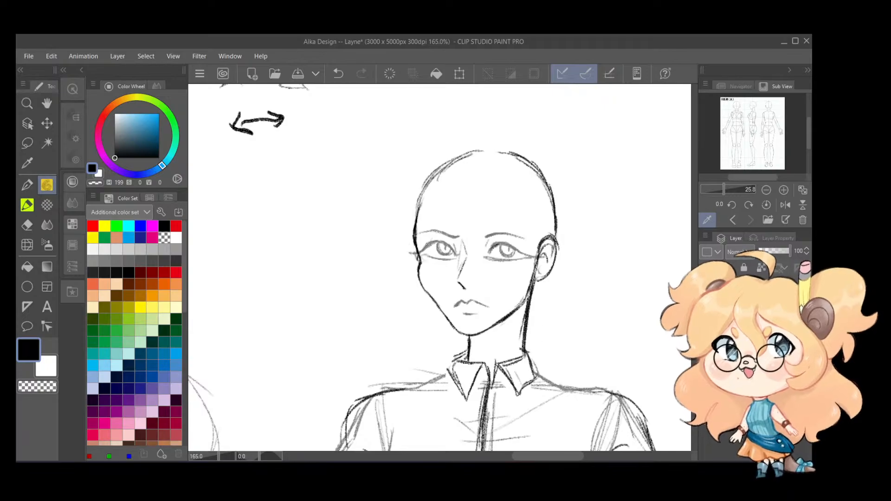
Step: Sketch a slanted shadow under the jaw, running across the neck from below the ear toward the chin
left_click_drag(524, 313, 480, 348)
key("ctrl+z")
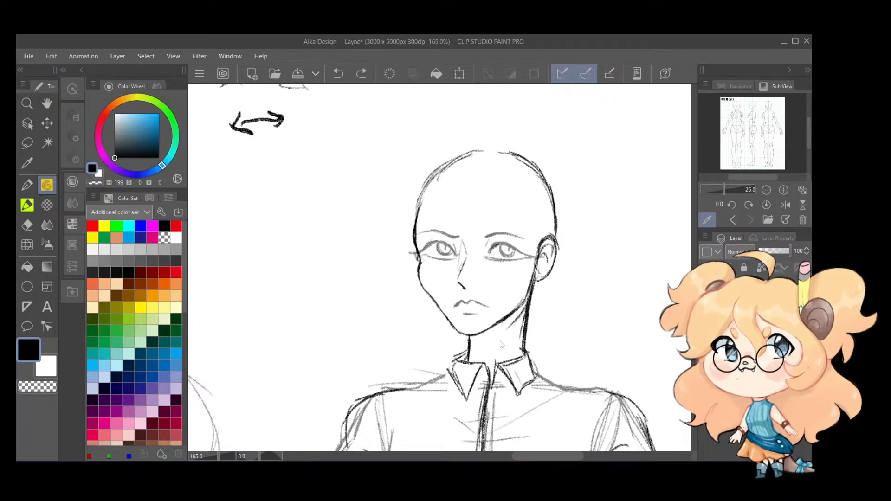
mouse_move(532, 292)
left_mouse_down()
mouse_move(519, 316)
mouse_move(471, 346)
left_mouse_up()
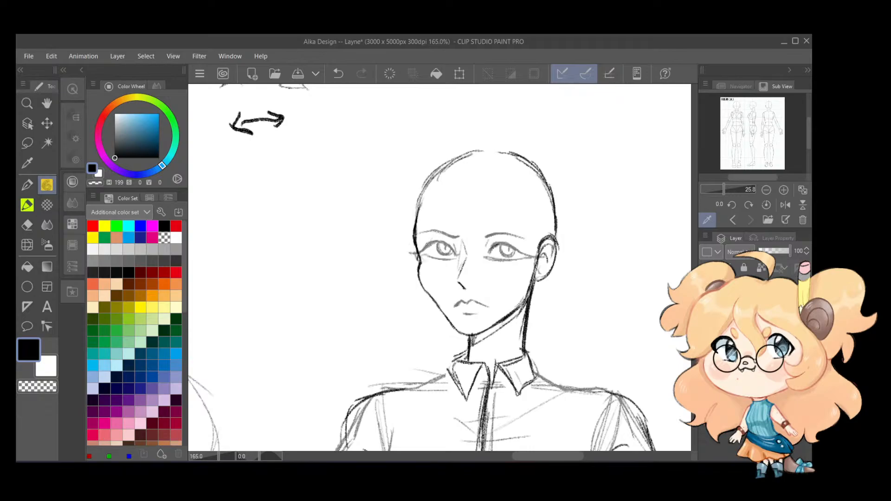
key("ctrl+z")
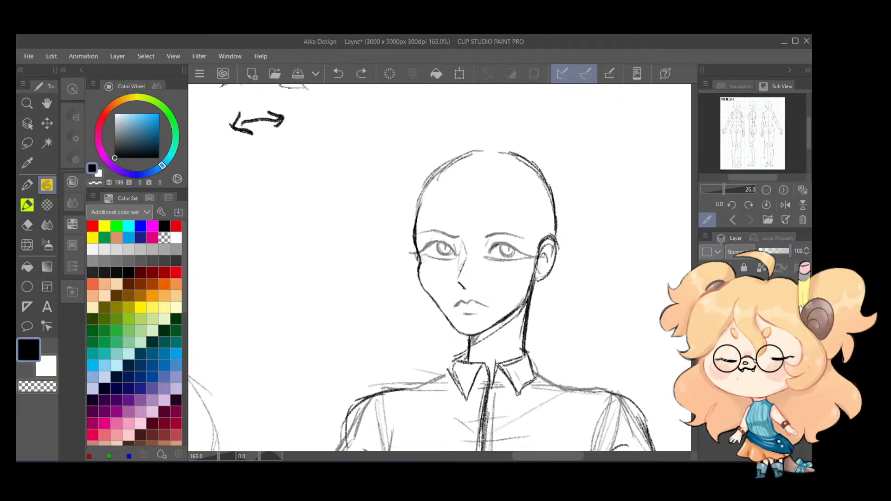
left_click_drag(487, 337, 513, 313)
Step: Save the drawing with the finished head and neck sketch
scroll(577, 239, "down", 6)
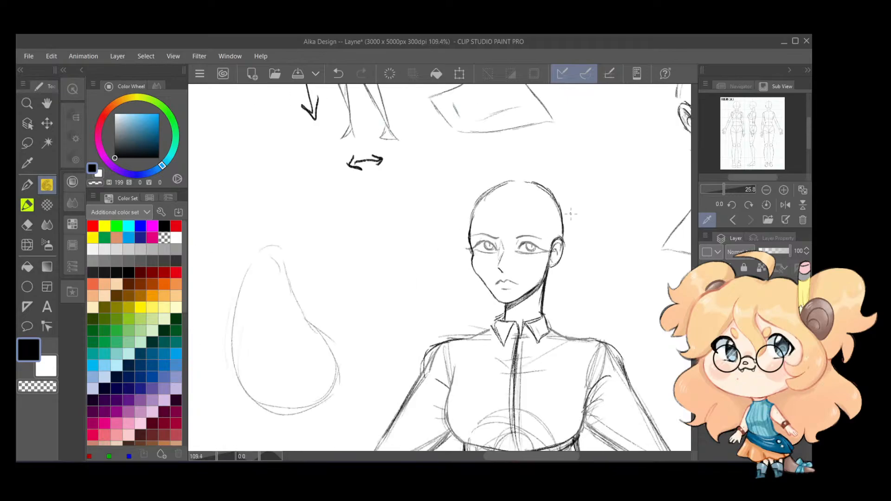
left_click_drag(609, 282, 566, 252)
scroll(565, 252, "down", 3)
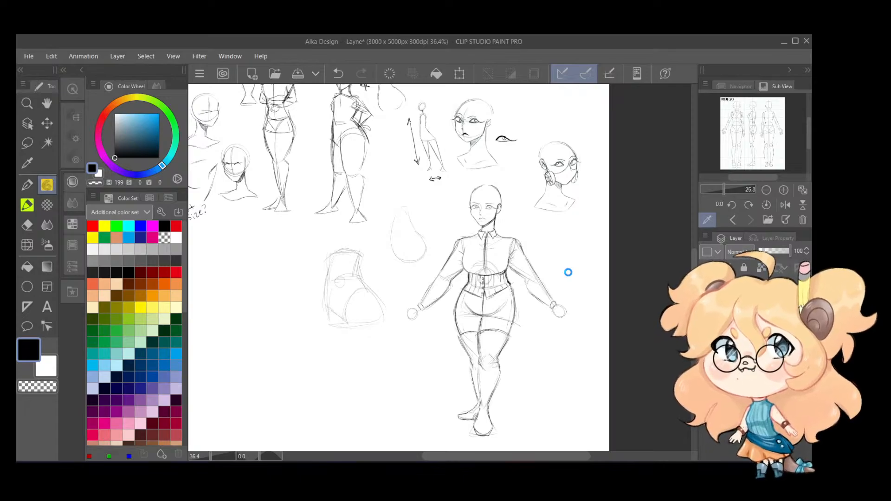
key("ctrl+s")
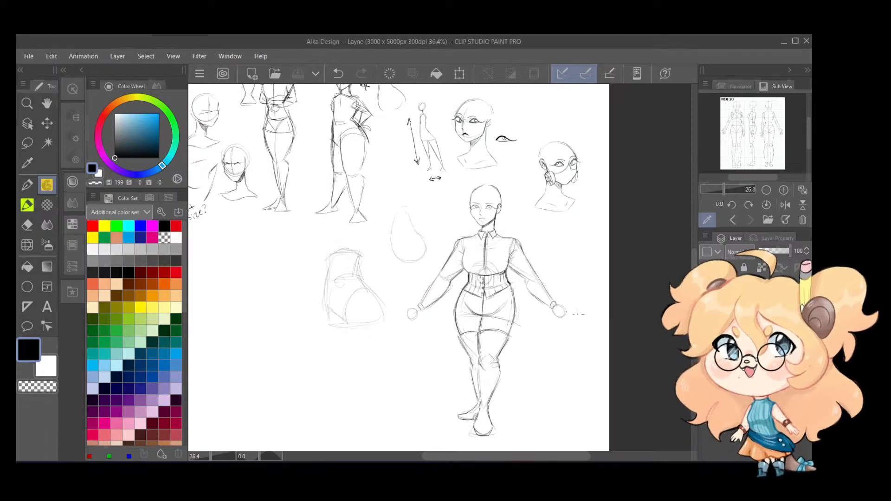
scroll(549, 326, "up", 5)
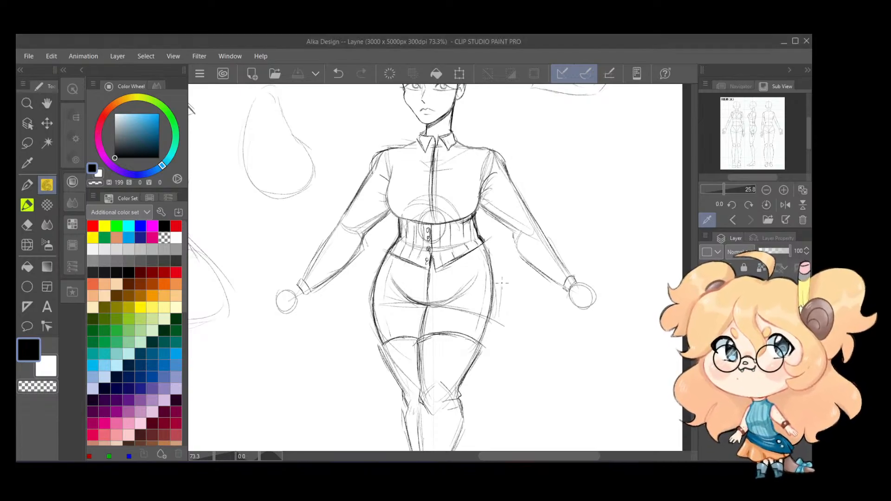
Step: Add a short stroke at the side of the blouse's bust and sketch cheek contour lines on both sides of the face
left_click_drag(479, 209, 484, 218)
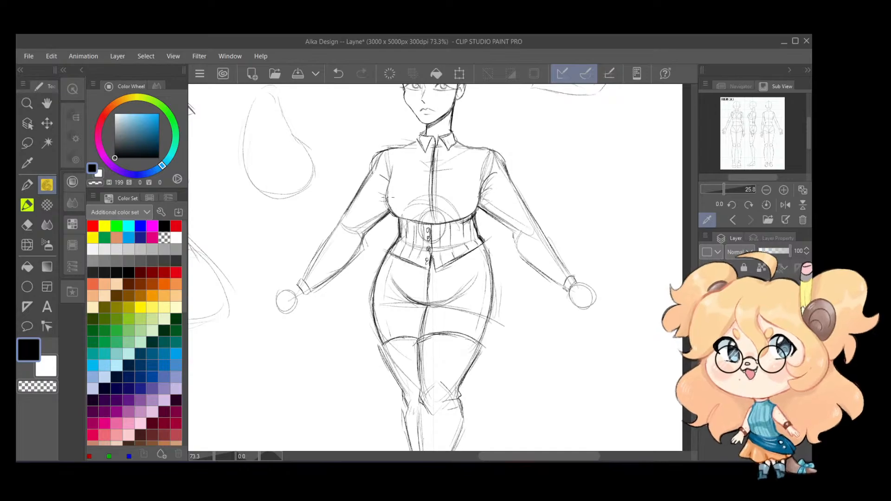
scroll(405, 138, "down", 2)
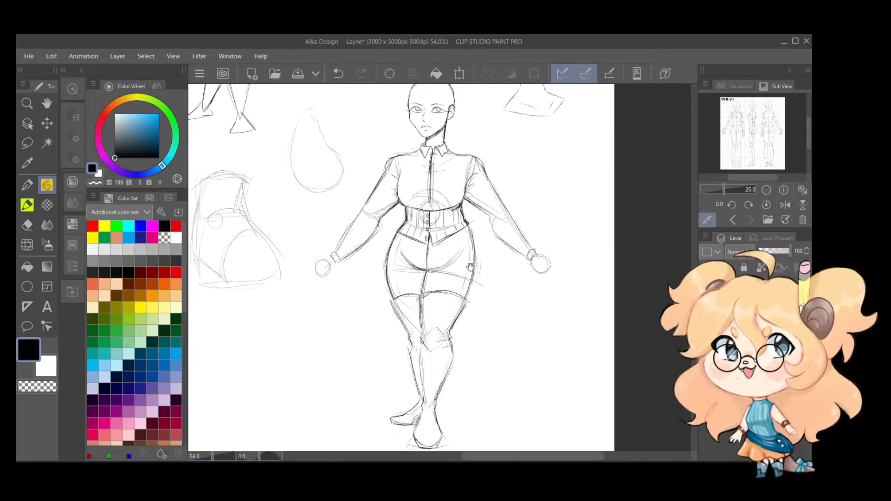
scroll(433, 139, "up", 6)
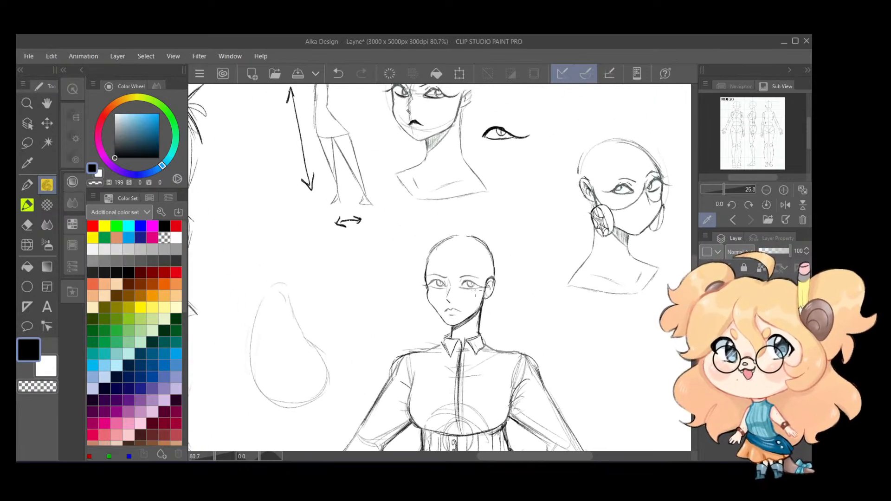
scroll(467, 307, "up", 1)
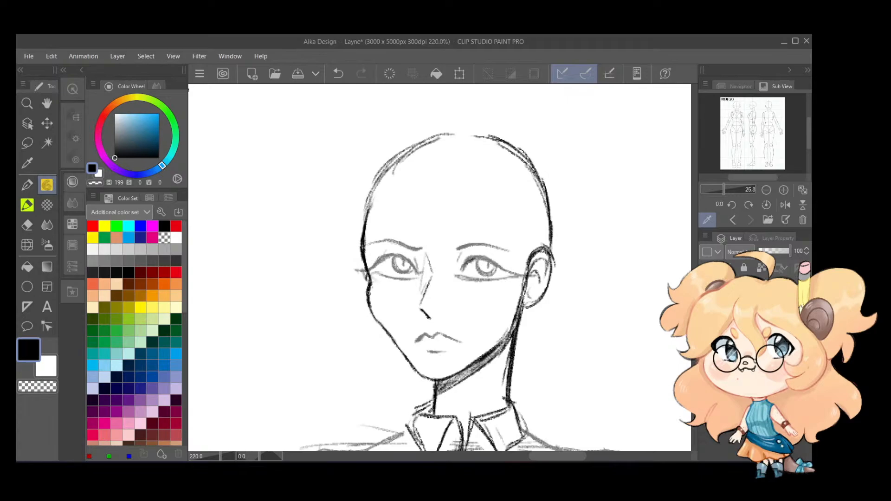
left_click_drag(369, 293, 388, 332)
left_click_drag(513, 297, 498, 317)
Step: Review the full-body sketch at different sizes and examine the costume reference images above the sketches
scroll(559, 237, "down", 10)
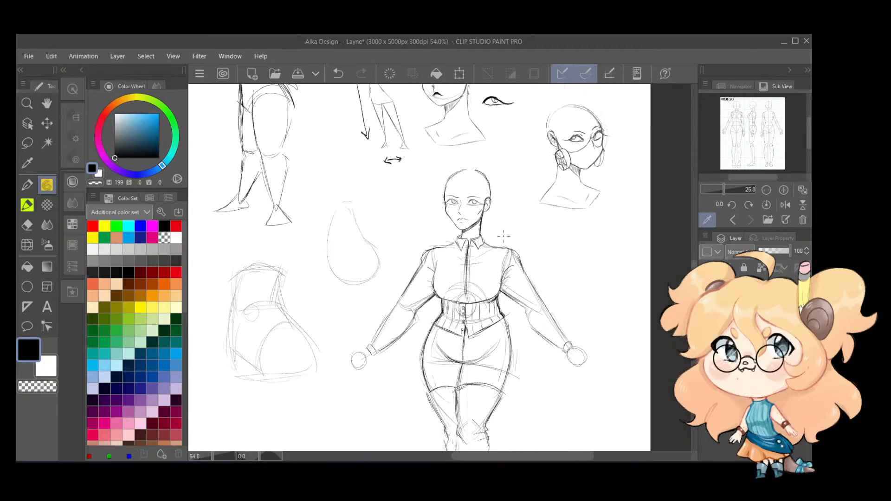
scroll(564, 243, "down", 1)
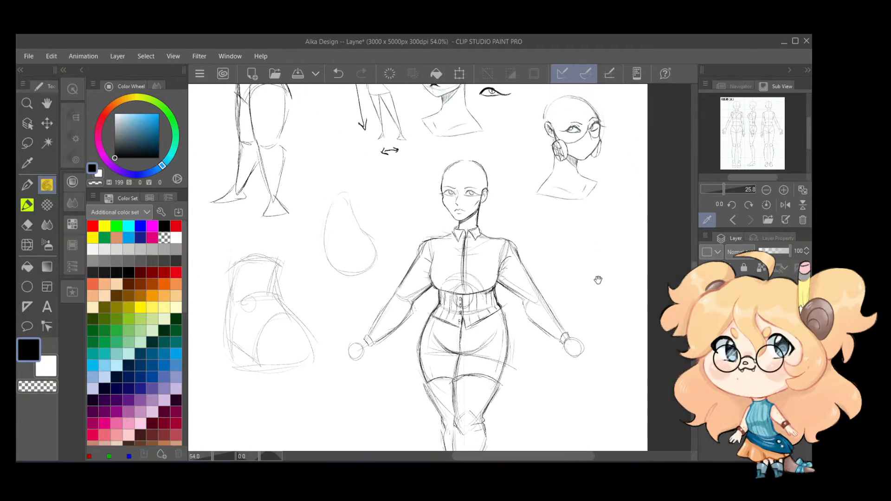
scroll(599, 270, "down", 2)
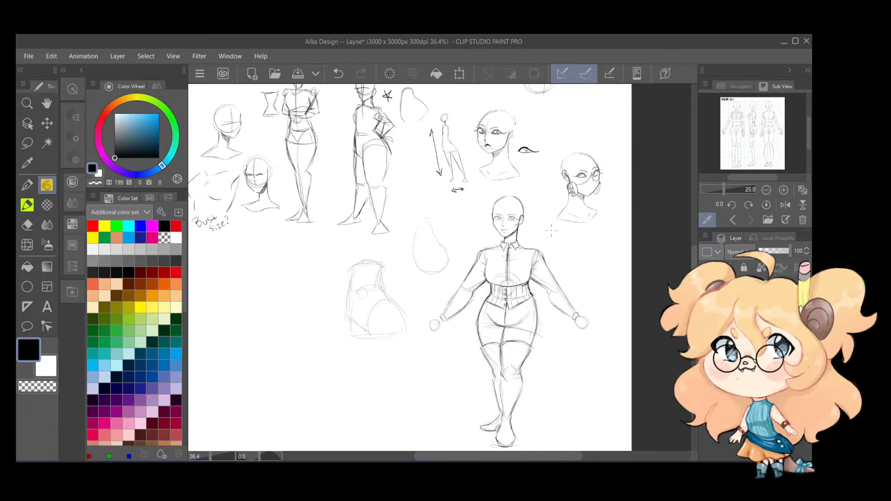
mouse_move(531, 223)
left_mouse_down()
mouse_move(535, 420)
mouse_move(537, 220)
left_mouse_up()
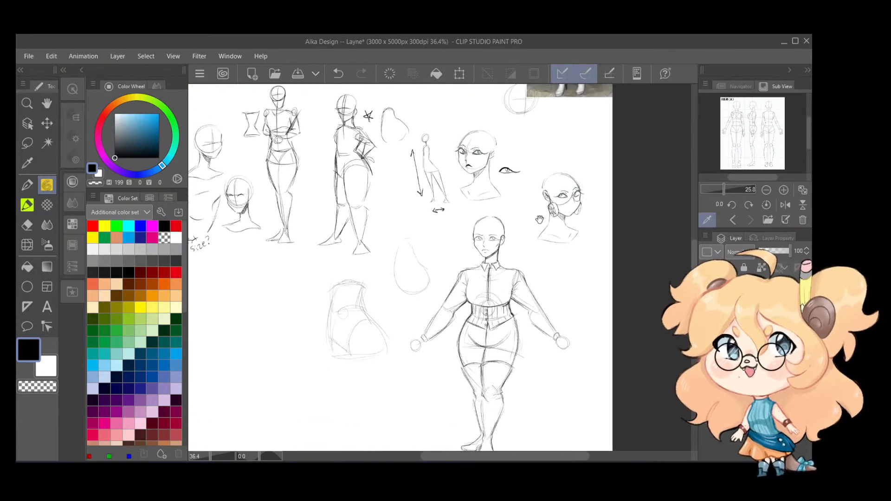
mouse_move(559, 339)
left_mouse_down()
mouse_move(541, 298)
mouse_move(555, 335)
left_mouse_up()
scroll(527, 280, "up", 5)
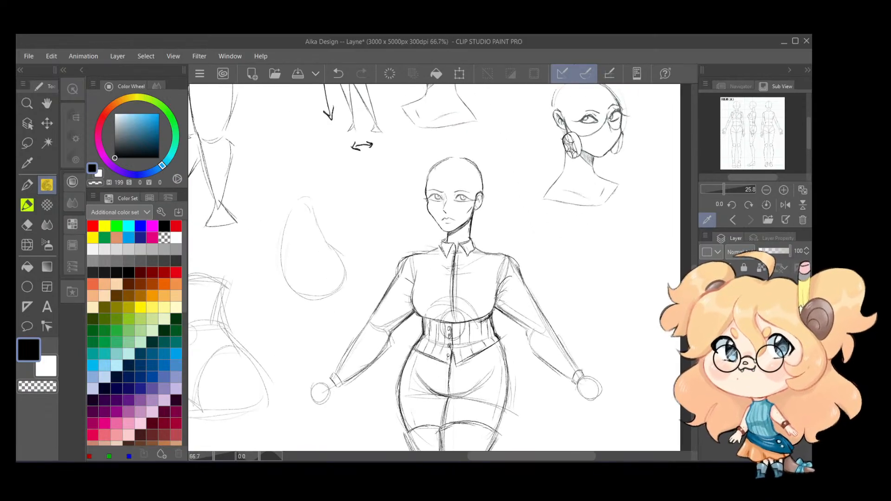
scroll(469, 242, "down", 3)
left_click_drag(360, 183, 454, 253)
left_click_drag(342, 167, 507, 321)
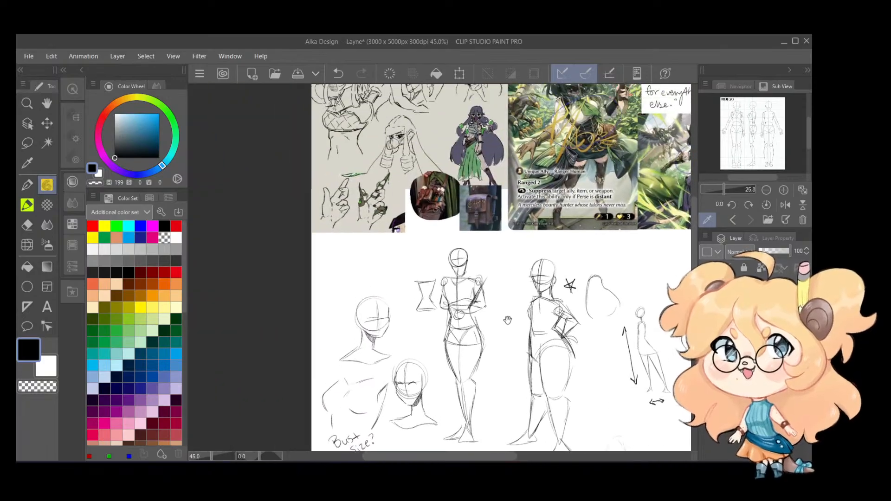
mouse_move(510, 229)
left_mouse_down()
mouse_move(487, 345)
mouse_move(446, 405)
left_mouse_up()
left_click_drag(508, 314, 441, 361)
scroll(526, 352, "up", 1)
mouse_move(383, 312)
left_mouse_down()
mouse_move(531, 314)
mouse_move(535, 362)
left_mouse_up()
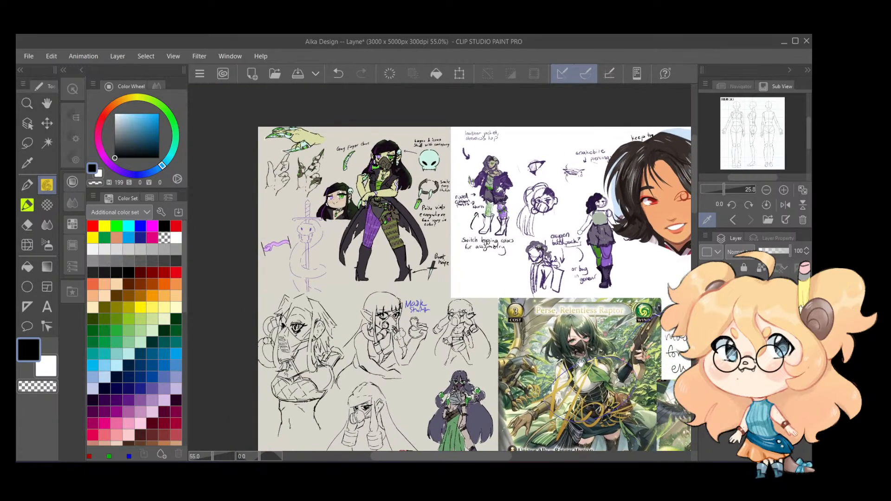
Step: Look over the reference images and earlier body sketches down to the full-body figure's unfinished hands
left_click_drag(593, 376, 588, 356)
left_click_drag(604, 421, 548, 281)
mouse_move(569, 366)
left_mouse_down()
mouse_move(555, 270)
mouse_move(523, 242)
left_mouse_up()
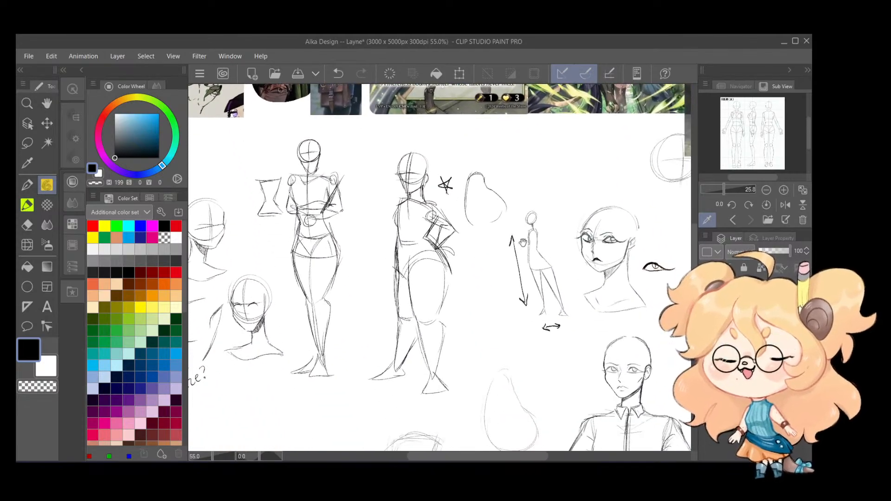
left_click_drag(562, 329, 534, 257)
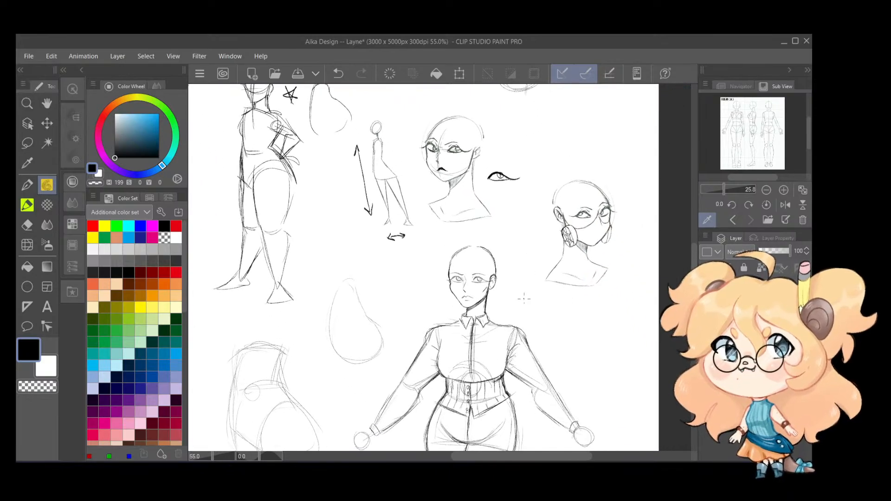
scroll(526, 304, "down", 4)
scroll(564, 348, "up", 6)
left_click_drag(556, 395, 620, 243)
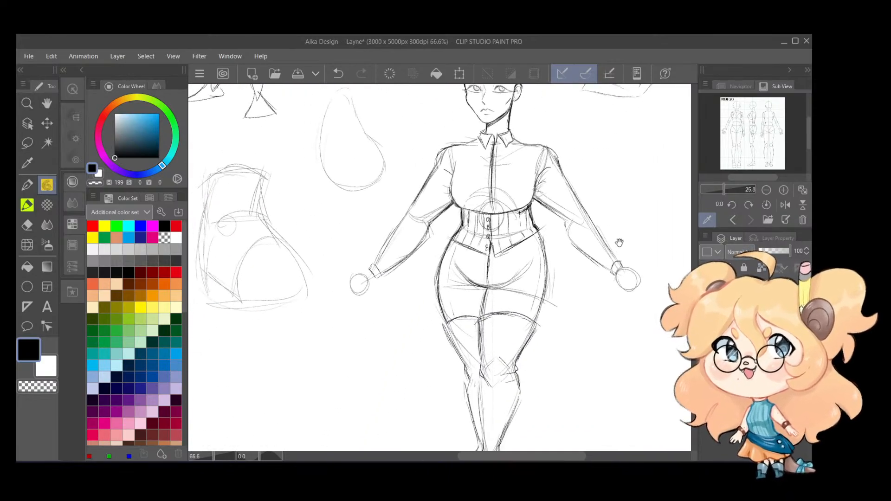
scroll(410, 273, "up", 3)
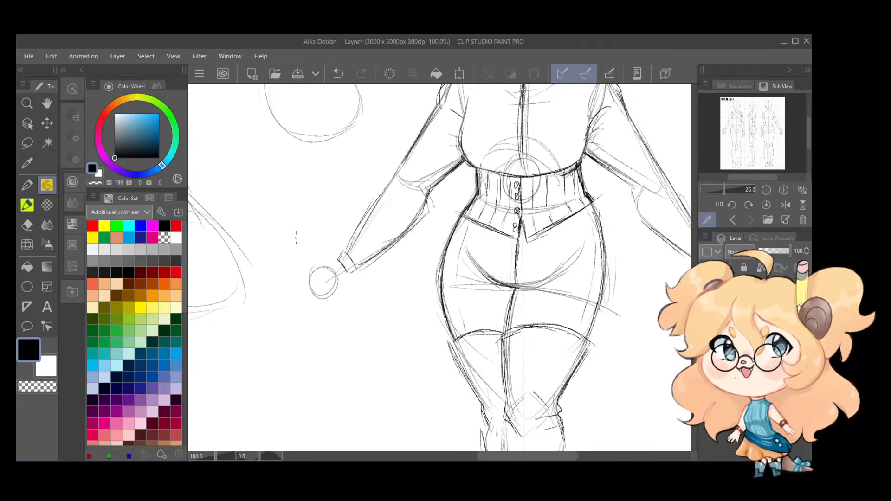
scroll(297, 238, "up", 1)
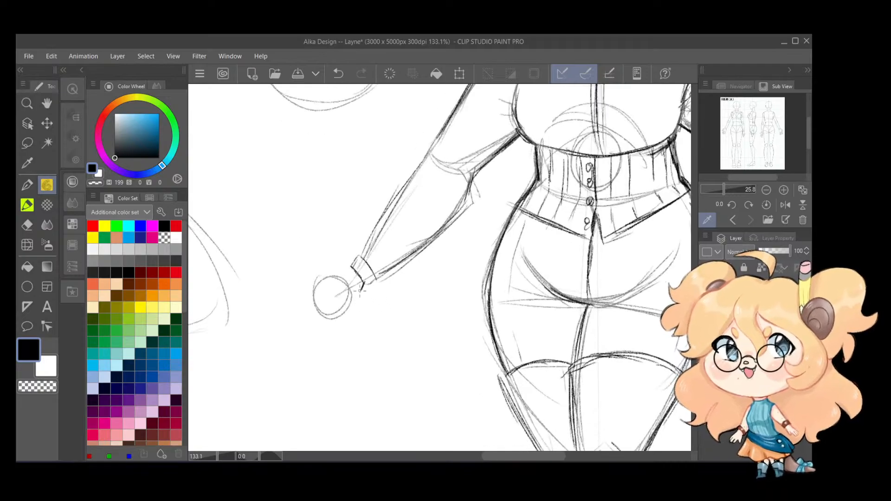
key("ctrl+z")
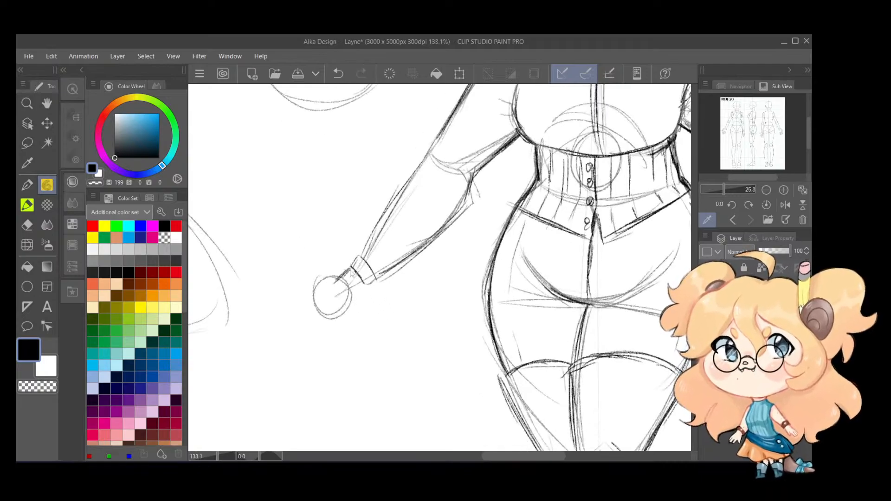
mouse_move(344, 274)
left_mouse_down()
mouse_move(305, 298)
mouse_move(312, 308)
left_mouse_up()
mouse_move(306, 304)
left_mouse_down()
mouse_move(334, 322)
mouse_move(346, 288)
mouse_move(368, 274)
left_mouse_up()
key("ctrl+z")
key("ctrl+z")
key("ctrl+z")
key("ctrl+z")
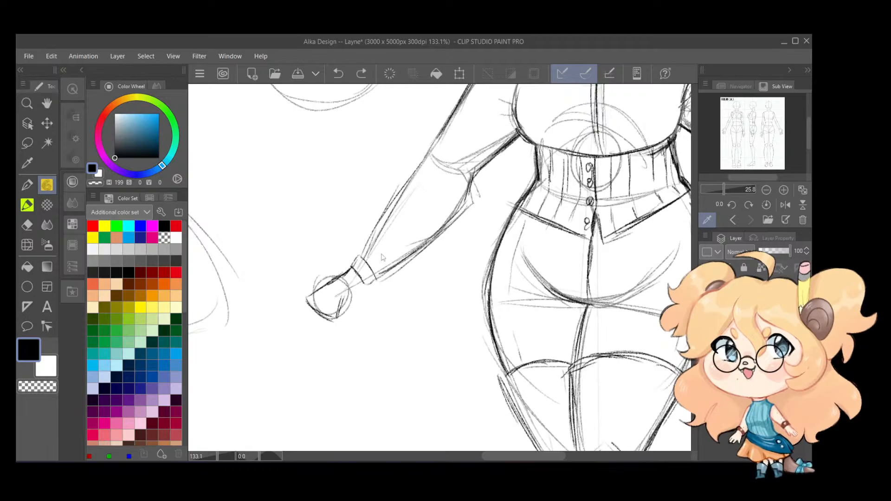
scroll(381, 253, "down", 2)
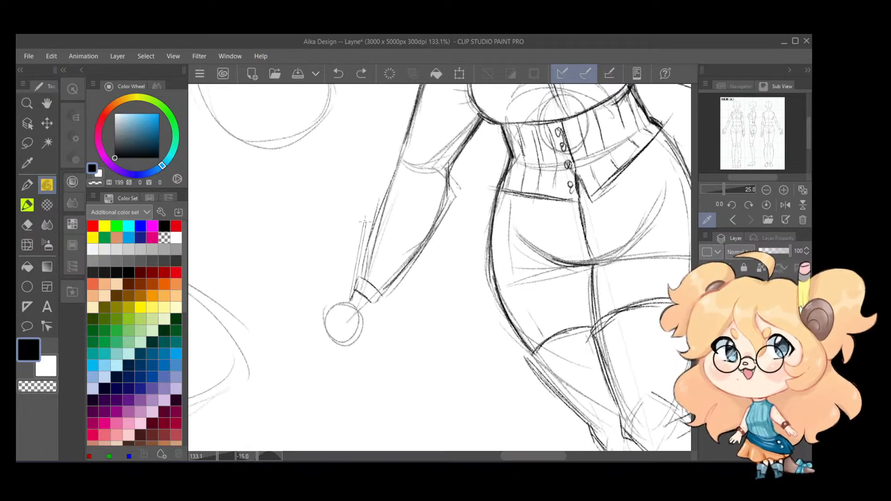
scroll(383, 270, "down", 2)
scroll(386, 284, "down", 4)
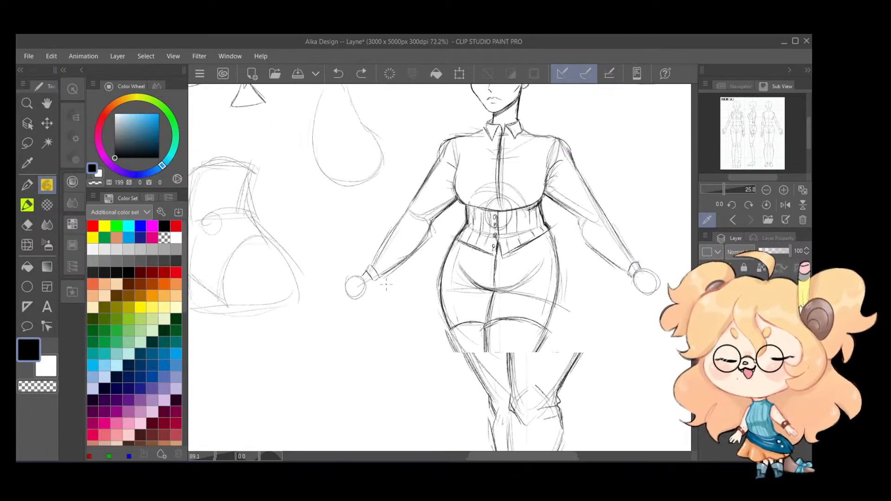
Step: Strengthen the underside of the figure's left forearm and sketch its left hand with thumb, palm and fingers over the guide circle
scroll(503, 268, "up", 5)
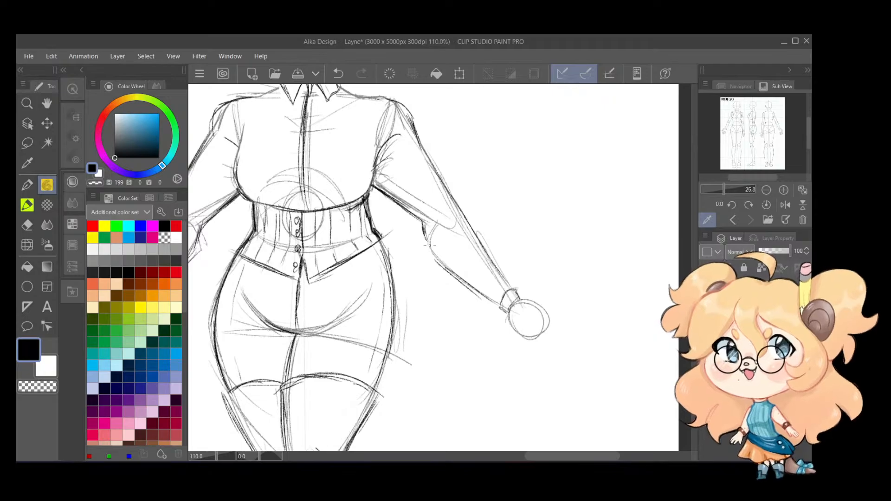
left_click_drag(425, 237, 474, 282)
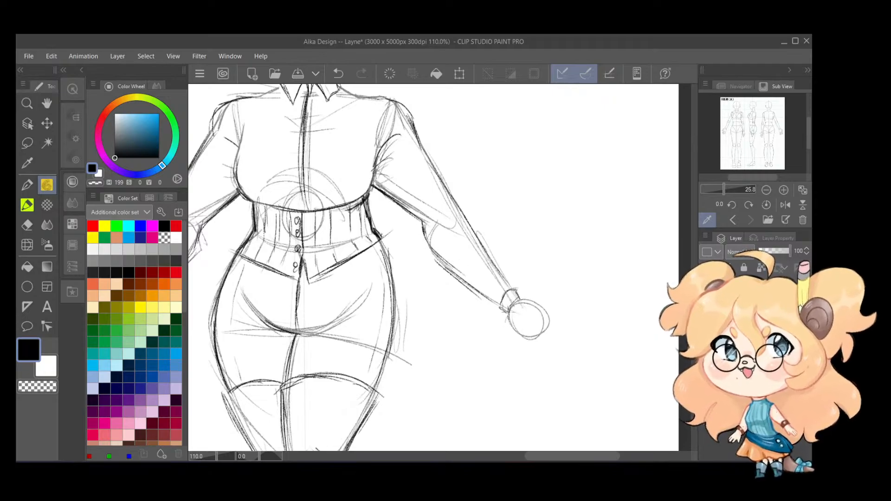
mouse_move(506, 320)
left_mouse_down()
mouse_move(509, 341)
mouse_move(515, 322)
mouse_move(539, 345)
mouse_move(527, 335)
left_mouse_up()
key("ctrl+z")
key("ctrl+z")
key("ctrl+z")
mouse_move(527, 335)
left_mouse_down()
mouse_move(541, 318)
mouse_move(521, 302)
left_mouse_up()
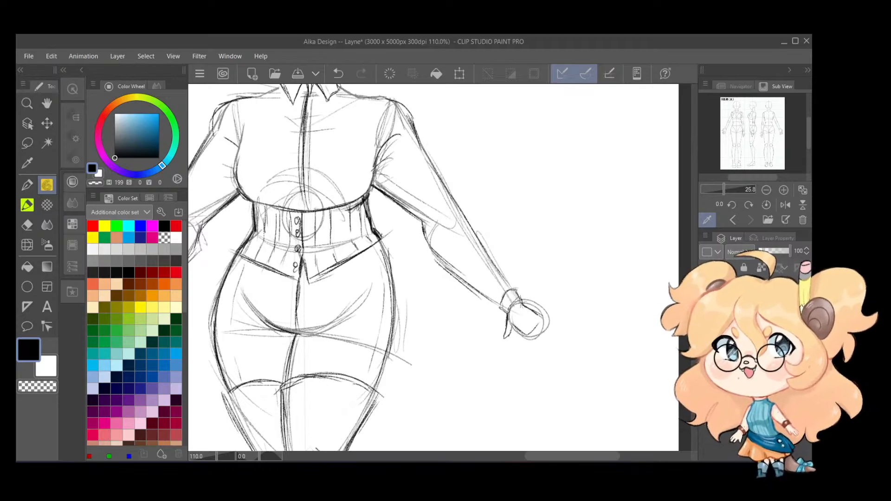
mouse_move(532, 332)
left_mouse_down()
mouse_move(544, 347)
mouse_move(557, 337)
left_mouse_up()
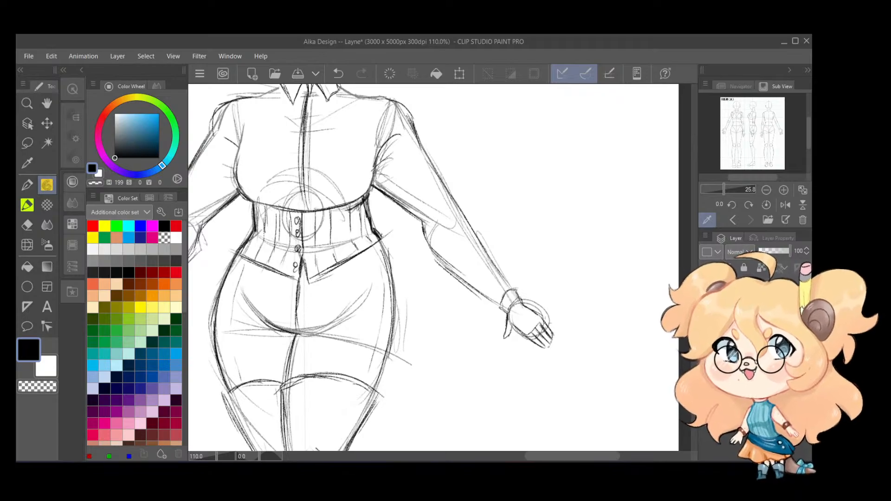
left_click_drag(523, 304, 540, 314)
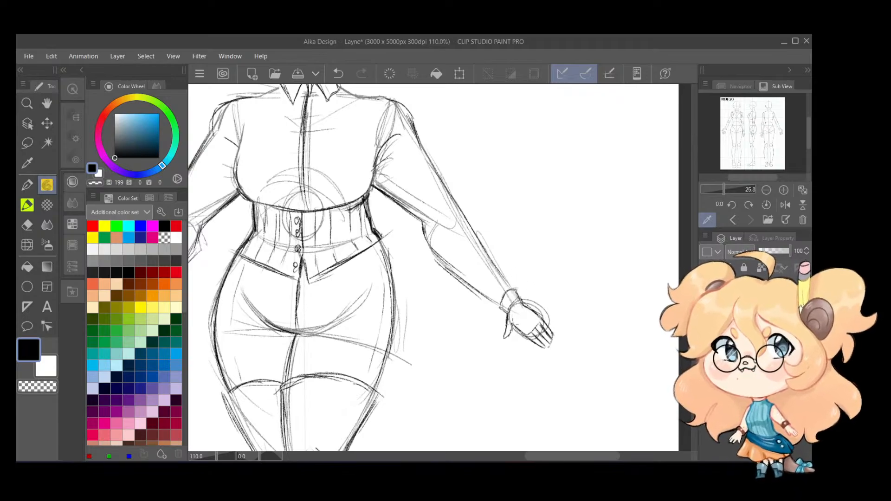
Step: Sketch the figure's right hand over its guide circle, with the thumb, palm and separated fingers extending from the cuff
mouse_move(480, 299)
left_mouse_down()
mouse_move(600, 237)
mouse_move(624, 240)
left_mouse_up()
mouse_move(328, 270)
left_mouse_down()
mouse_move(436, 271)
mouse_move(509, 312)
left_mouse_up()
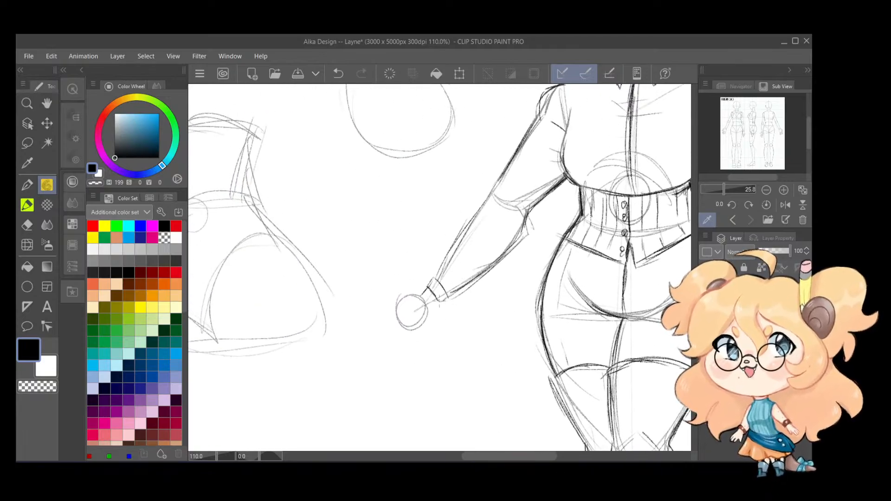
left_click_drag(438, 301, 417, 319)
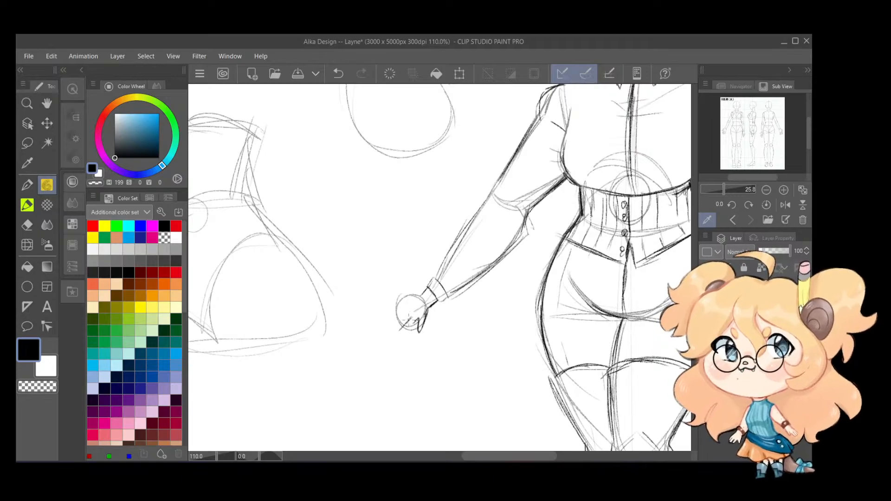
key("ctrl+z")
mouse_move(412, 317)
left_mouse_down()
mouse_move(400, 331)
mouse_move(414, 297)
mouse_move(394, 338)
left_mouse_up()
key("ctrl+z")
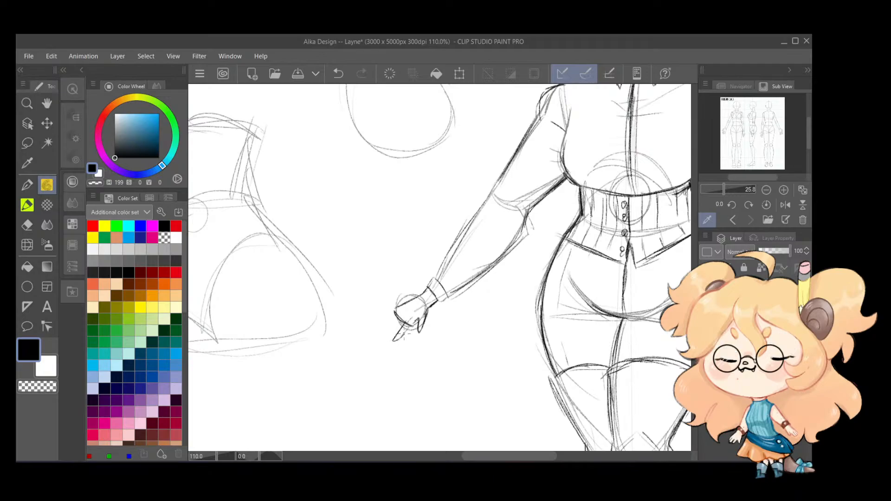
mouse_move(401, 321)
left_mouse_down()
mouse_move(391, 339)
mouse_move(397, 326)
mouse_move(385, 332)
left_mouse_up()
key("ctrl+z")
key("ctrl+z")
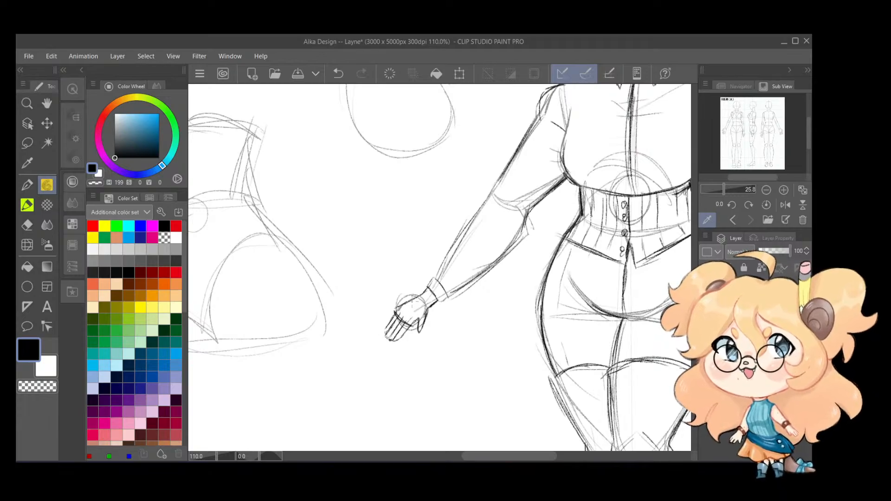
Step: Lasso the figure's left hand, scale it up slightly and reposition it at the end of the sleeve
scroll(449, 264, "down", 3)
scroll(450, 263, "down", 1)
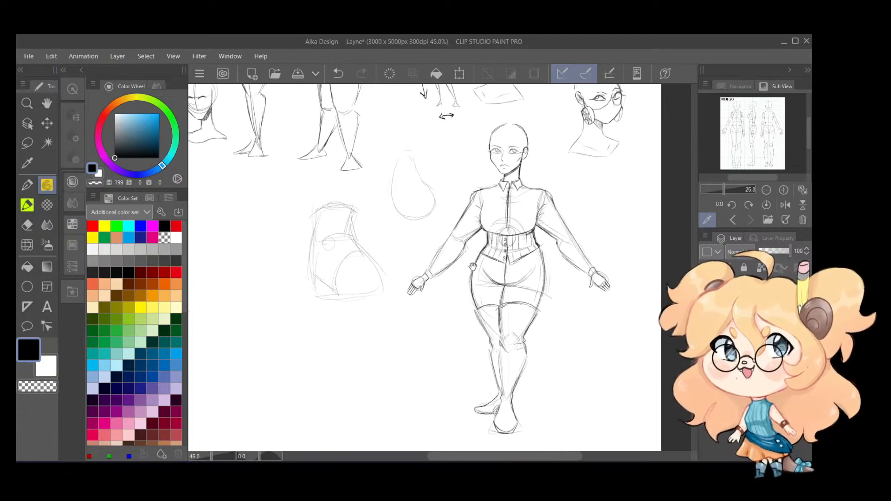
scroll(437, 273, "up", 1)
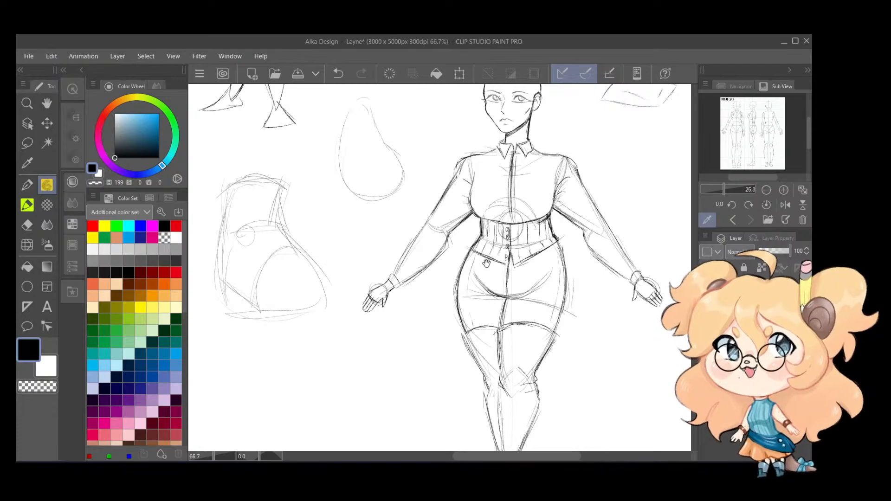
scroll(515, 285, "up", 2)
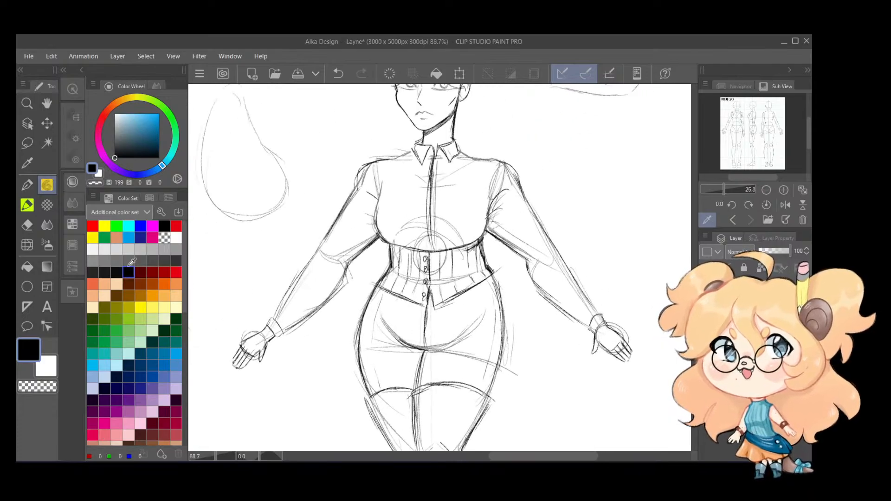
left_click(27, 143)
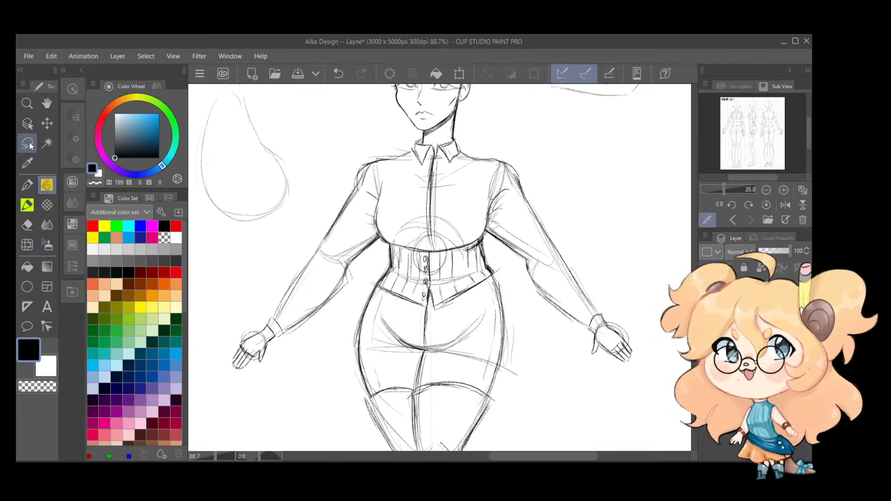
mouse_move(584, 332)
left_mouse_down()
mouse_move(603, 303)
mouse_move(586, 328)
left_mouse_up()
left_click(624, 406)
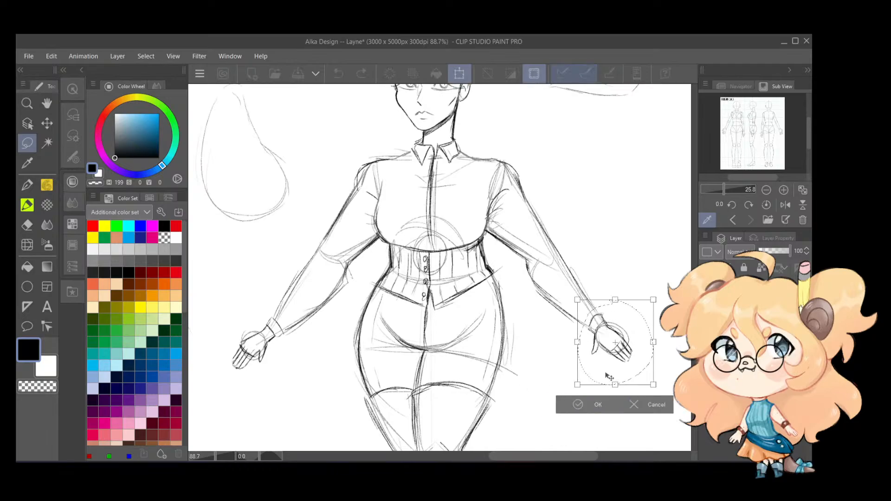
left_click_drag(652, 300, 669, 283)
left_click_drag(636, 330, 622, 340)
left_click_drag(657, 289, 654, 293)
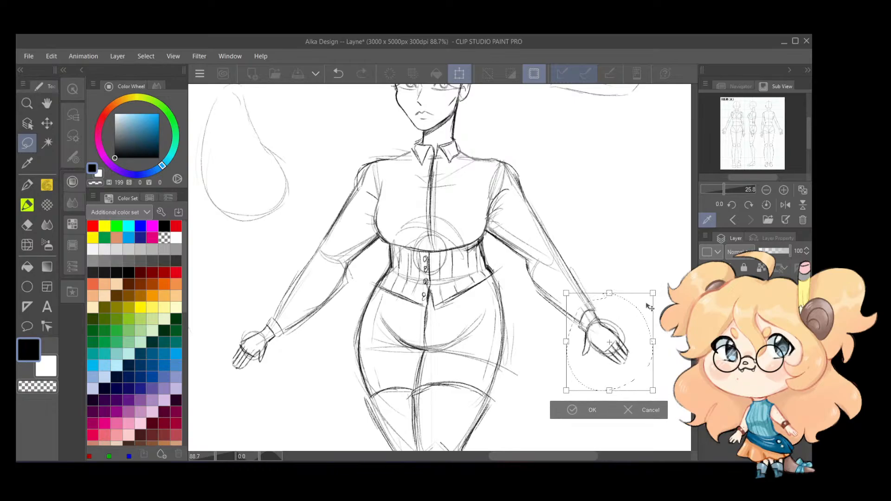
left_click_drag(634, 323, 636, 320)
left_click(576, 403)
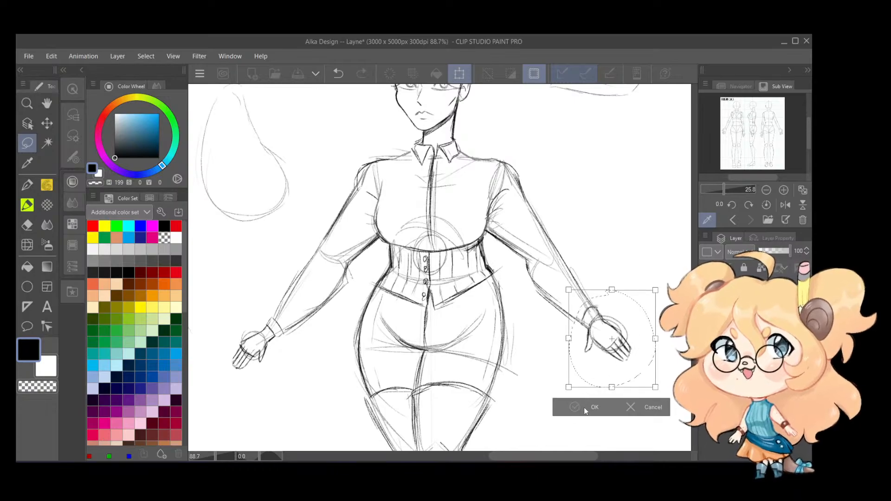
left_click(576, 407)
Step: Lasso the figure's right hand, enlarge it slightly, realign it with the wrist and clear the selection
left_click_drag(343, 301, 435, 283)
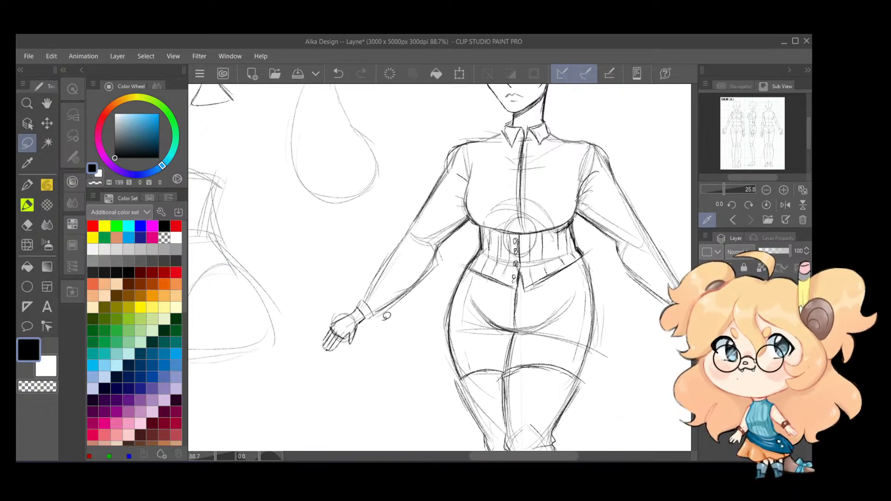
mouse_move(390, 318)
left_mouse_down()
mouse_move(339, 377)
mouse_move(384, 367)
left_mouse_up()
key("ctrl+t")
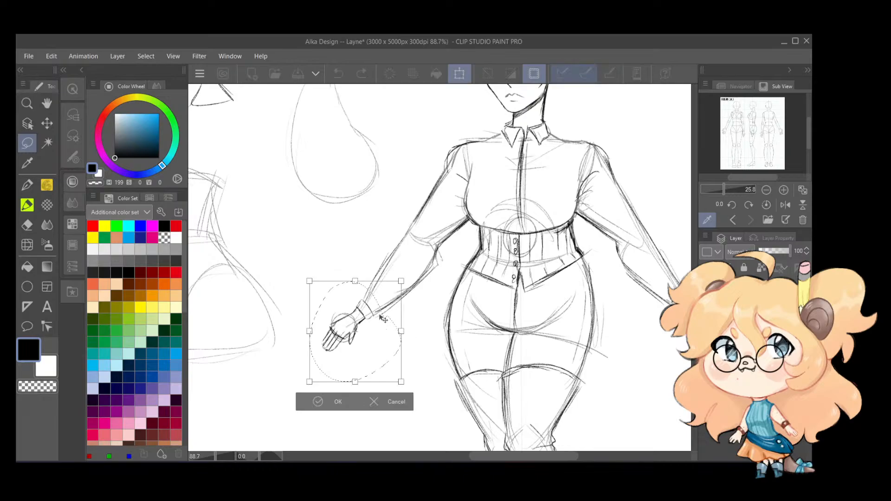
left_click_drag(401, 281, 410, 270)
left_click_drag(399, 310, 393, 314)
left_click_drag(409, 275, 406, 305)
left_click(351, 406)
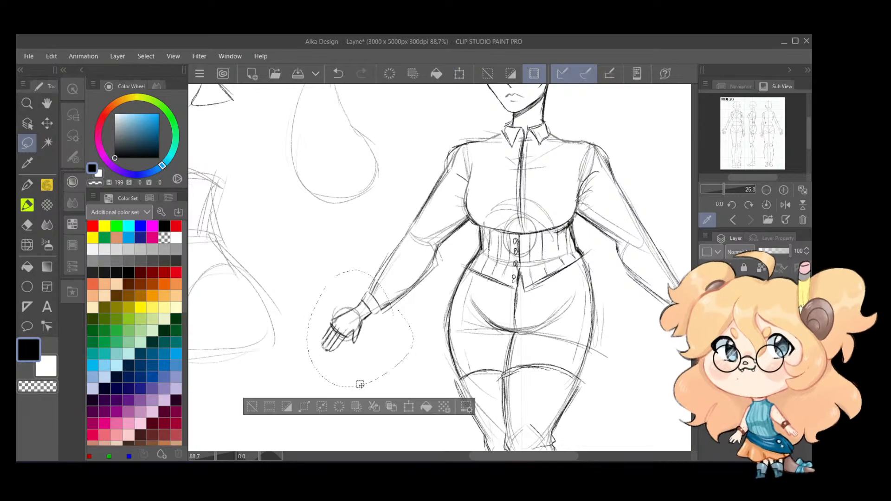
key("ctrl+d")
Step: Switch back to the sketching brush and save the illustration
scroll(369, 334, "down", 2)
scroll(370, 334, "down", 1)
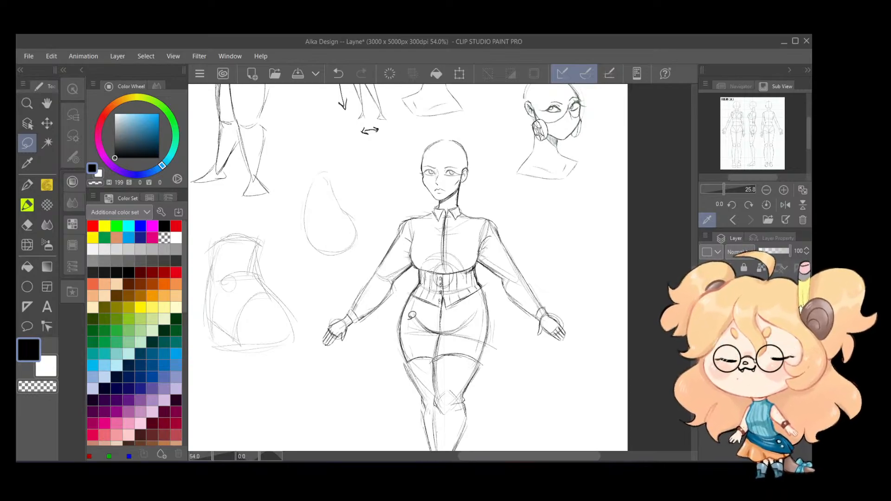
scroll(434, 329, "up", 2)
left_click_drag(440, 345, 428, 291)
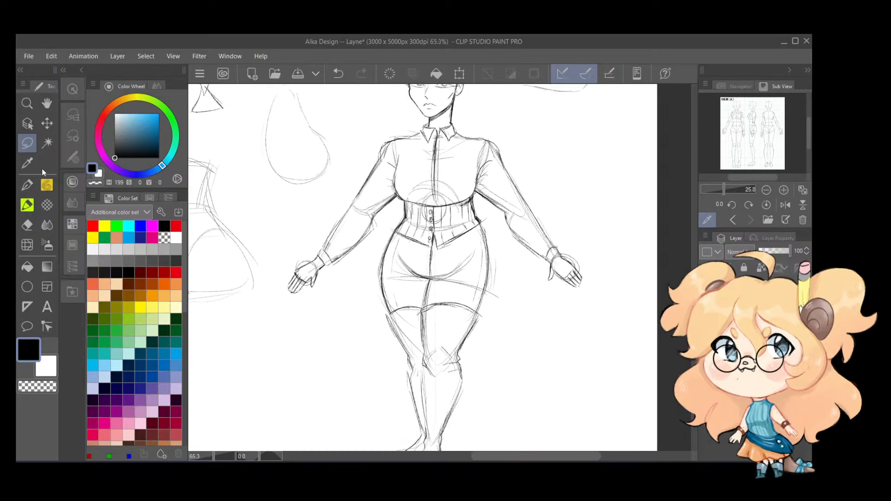
left_click(45, 185)
scroll(508, 264, "down", 2)
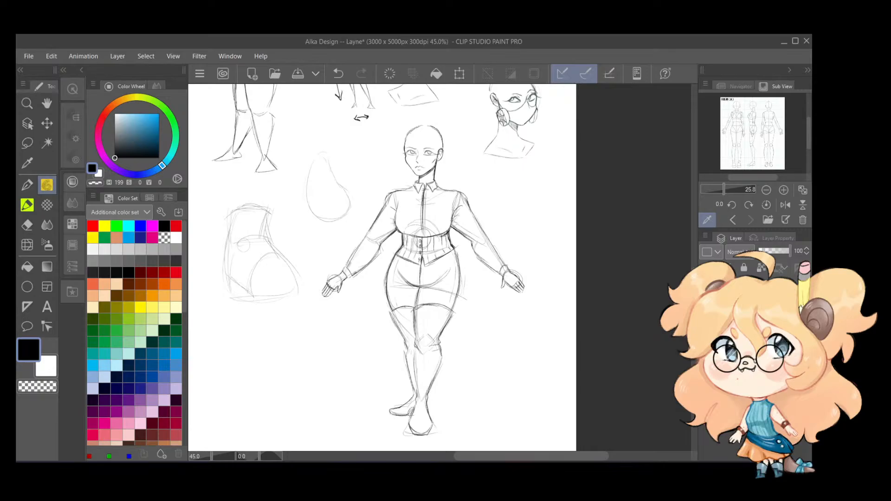
key("ctrl+s")
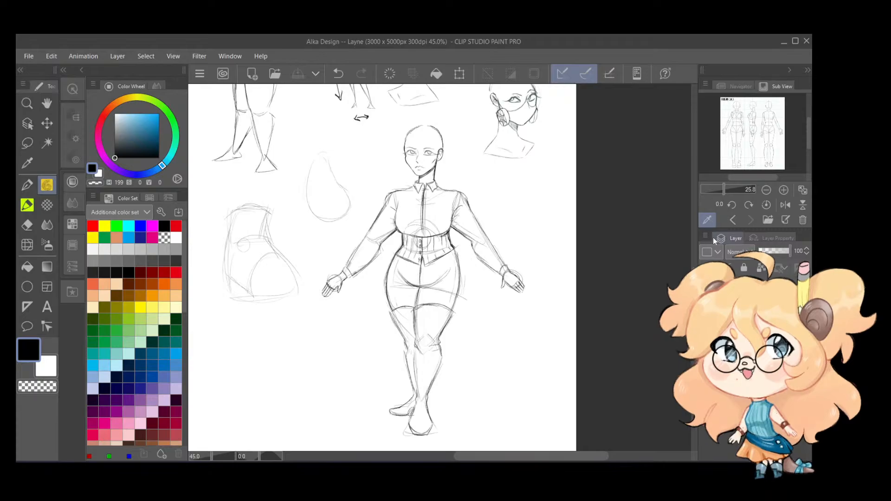
Step: Darken the shirt collar's outline where it meets the figure's neck
scroll(376, 321, "up", 1)
scroll(436, 295, "up", 3)
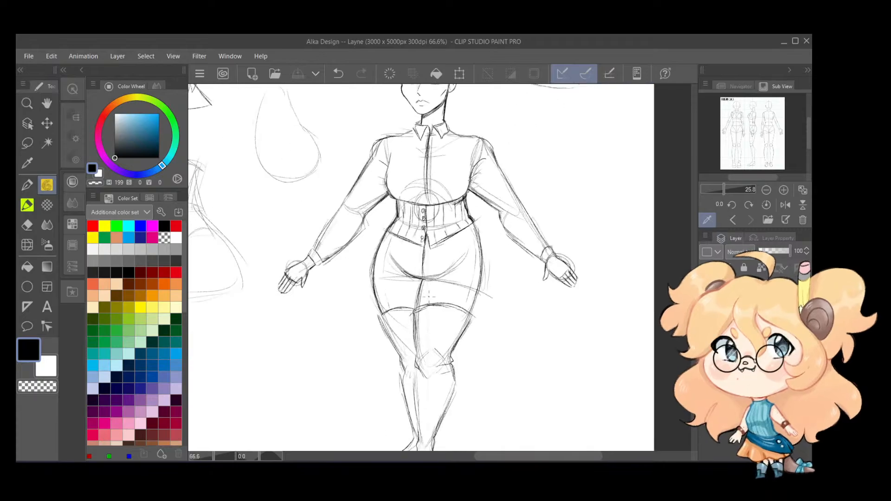
left_click_drag(487, 251, 540, 384)
scroll(478, 198, "up", 4)
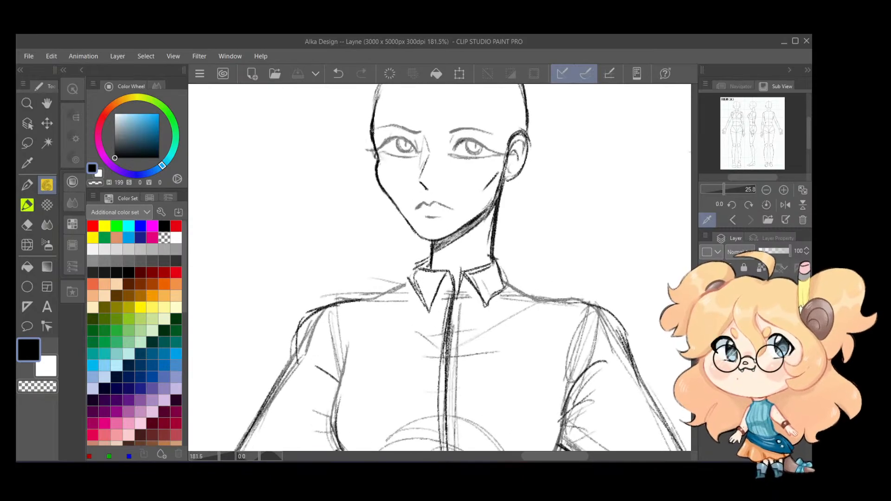
mouse_move(431, 257)
left_mouse_down()
mouse_move(408, 278)
mouse_move(458, 293)
left_mouse_up()
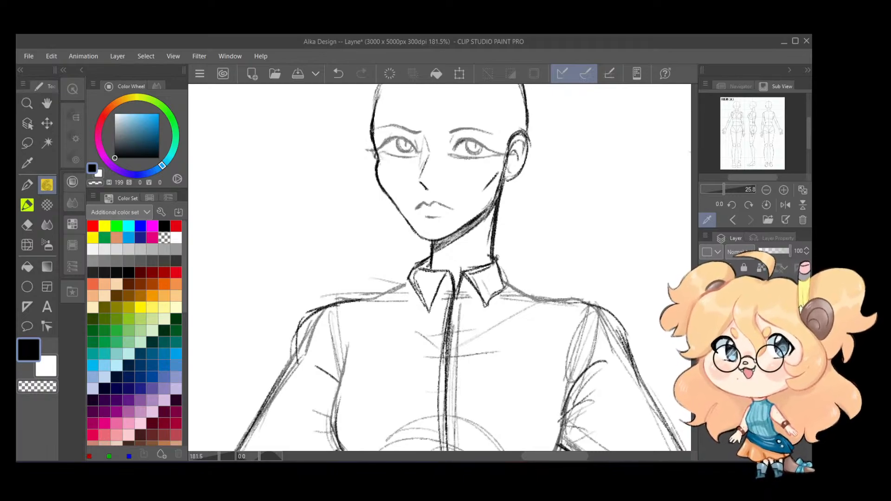
Step: Darken the outer edge of the collar flap on the ear side of the figure's neck
left_click_drag(498, 259, 506, 281)
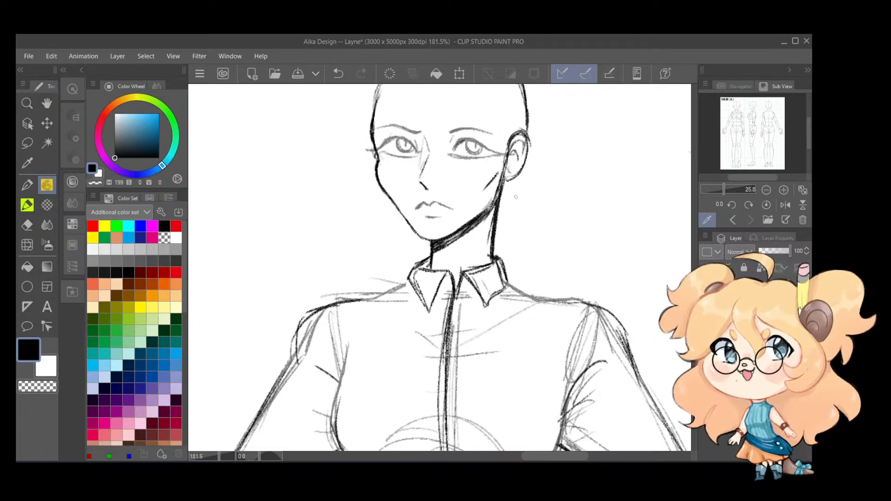
scroll(515, 196, "down", 4)
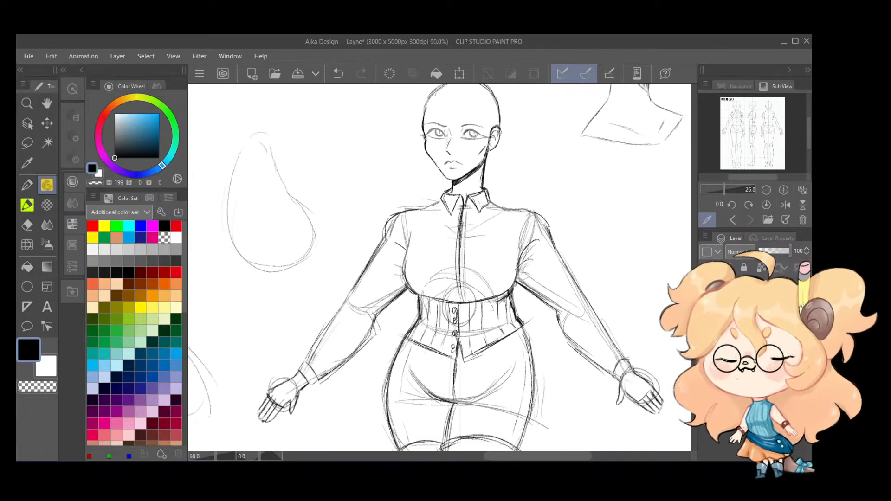
scroll(514, 308, "down", 1)
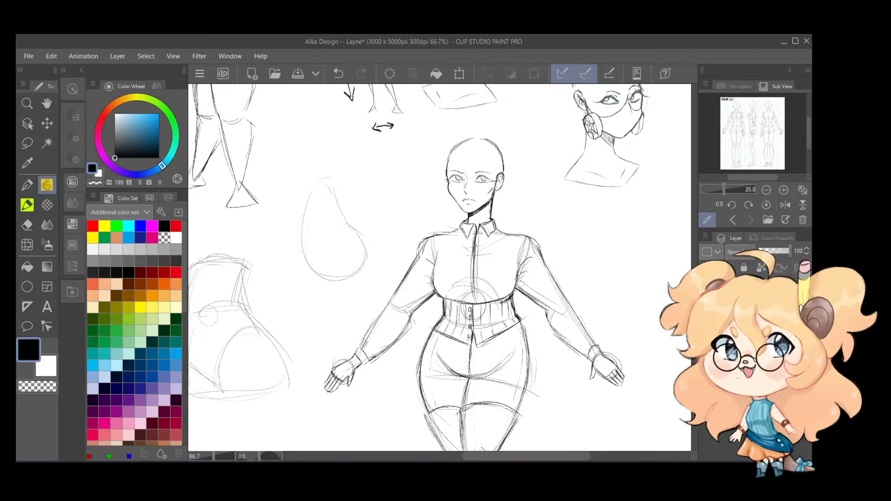
Step: Sketch short slanted pocket lines on both hips of the trousers just below the corset
scroll(552, 356, "up", 3)
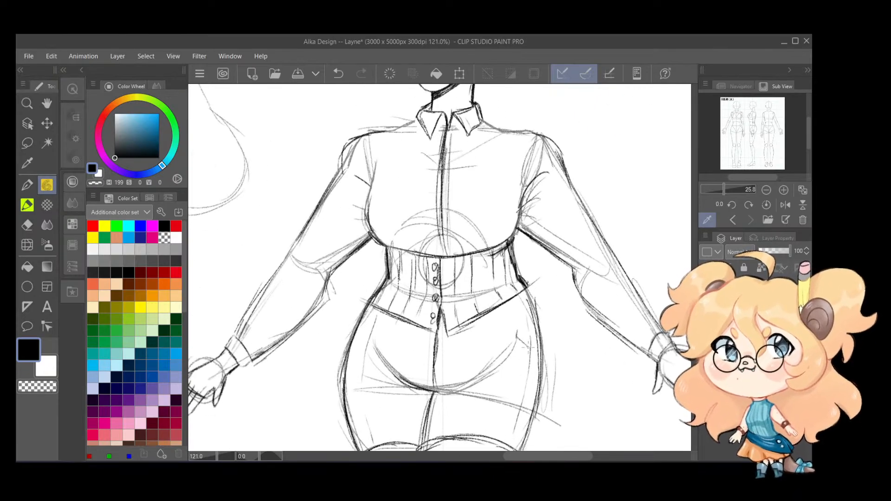
left_click_drag(518, 339, 536, 349)
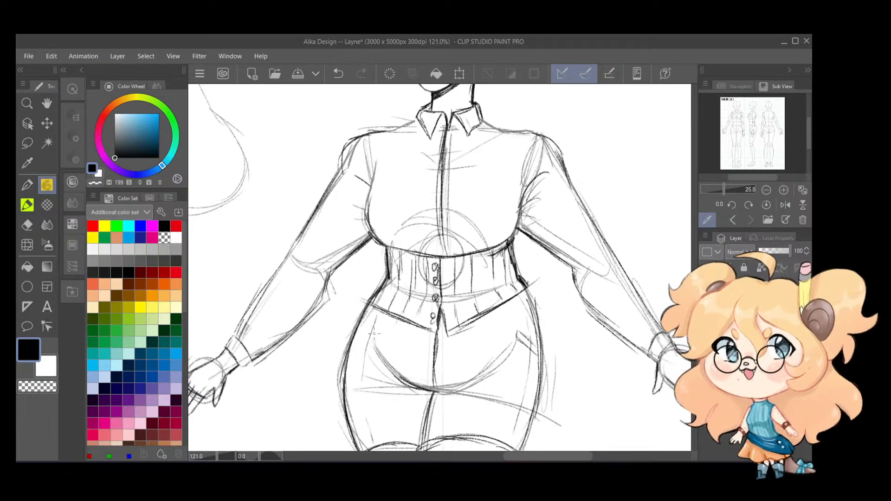
left_click_drag(374, 333, 355, 346)
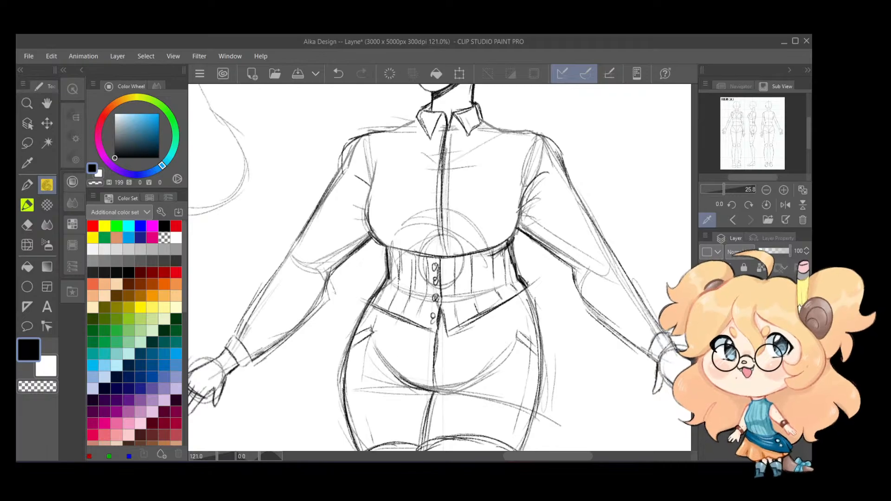
Step: Examine the full figure's proportions and clothing alongside the earlier pose and head sketches
scroll(409, 313, "down", 2)
left_click_drag(438, 357, 443, 260)
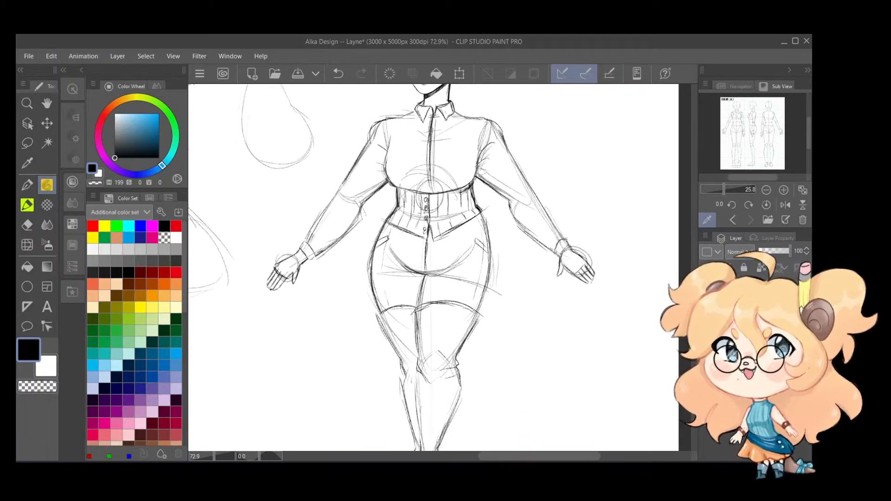
scroll(442, 260, "down", 1)
left_click_drag(467, 329, 484, 305)
scroll(503, 280, "down", 2)
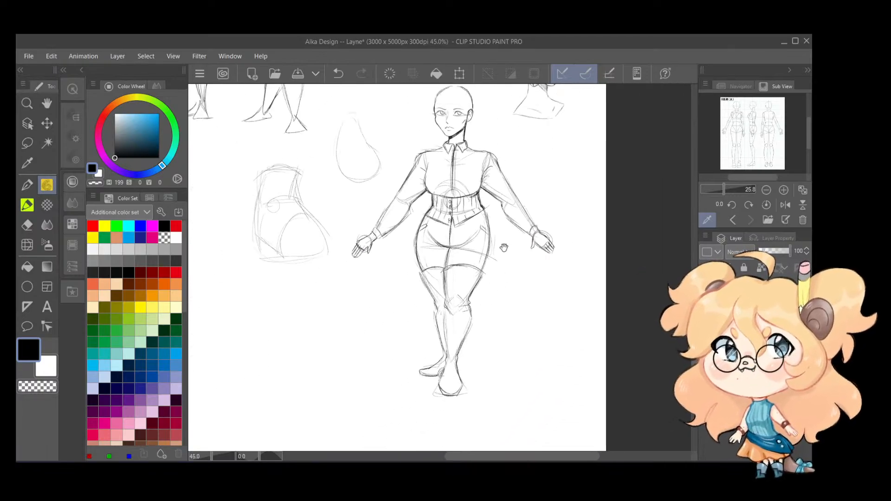
scroll(487, 281, "down", 1)
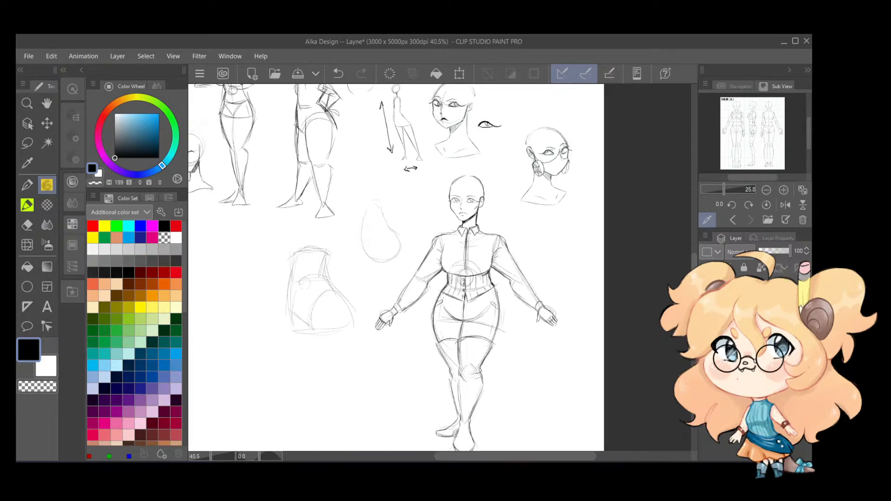
key("XF86AudioLowerVolume")
key("XF86AudioLowerVolume")
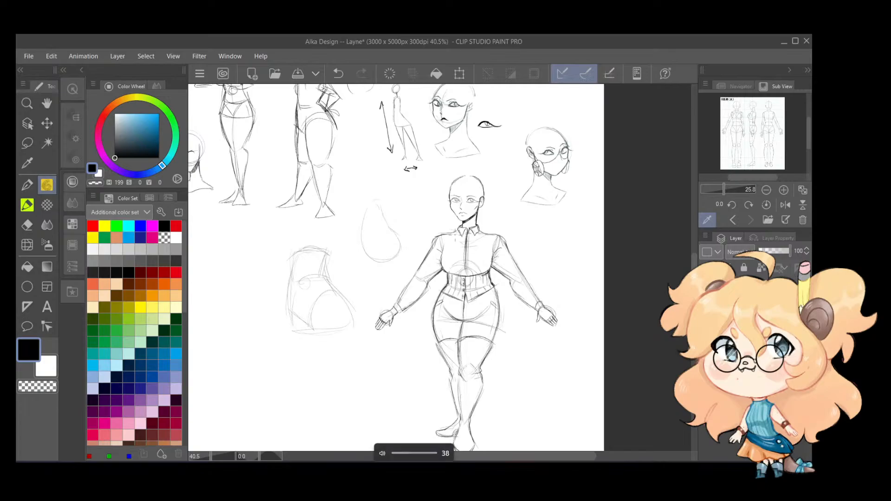
scroll(469, 200, "down", 3)
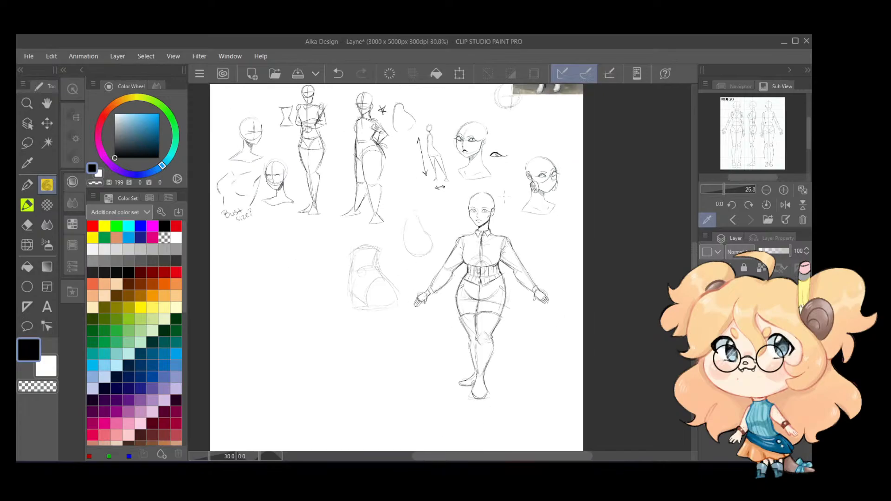
scroll(418, 200, "up", 1)
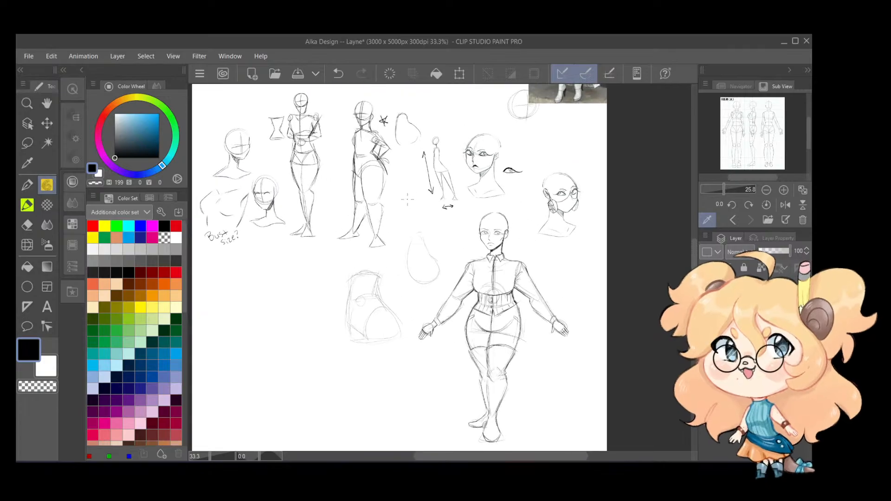
mouse_move(508, 94)
left_mouse_down()
mouse_move(558, 384)
mouse_move(549, 229)
left_mouse_up()
scroll(573, 363, "up", 5)
left_click_drag(478, 413, 525, 227)
scroll(520, 342, "up", 2)
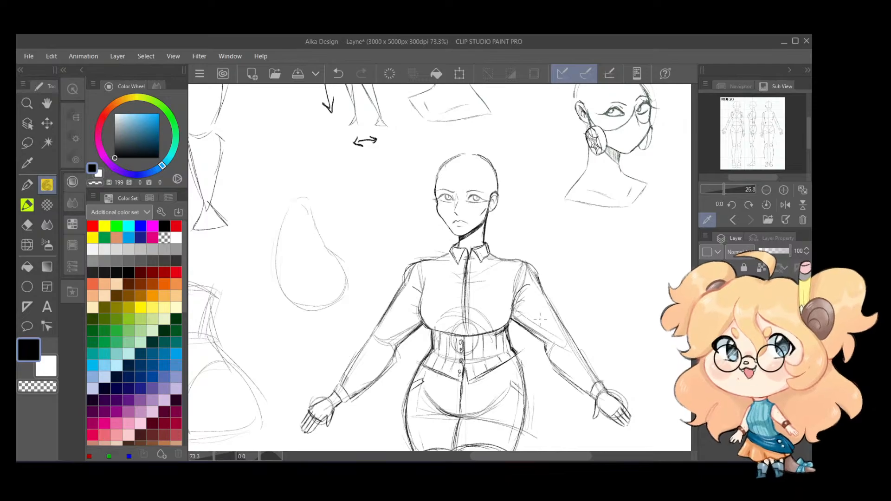
Step: Examine the outfit reference images, earlier character drawings and handwritten design notes above the sketches
scroll(540, 319, "down", 4)
left_click_drag(540, 218, 550, 363)
left_click_drag(569, 166, 568, 374)
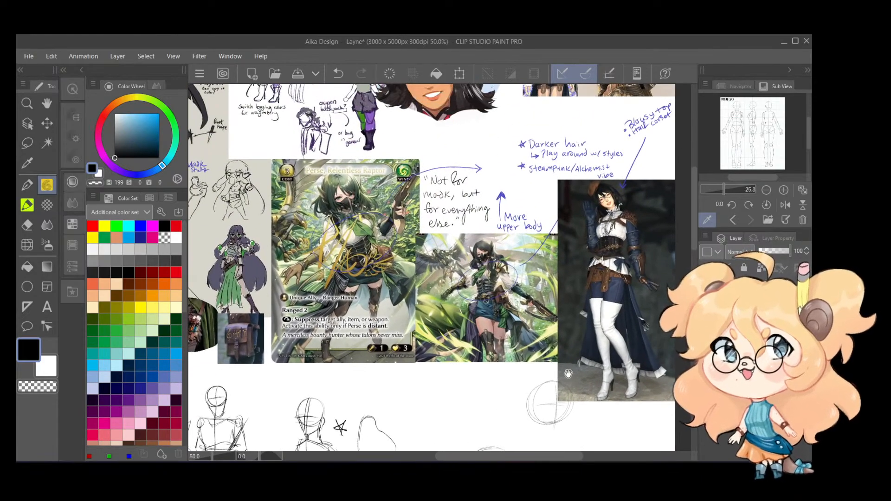
scroll(568, 373, "down", 3)
left_click_drag(567, 246, 571, 363)
scroll(576, 248, "up", 5)
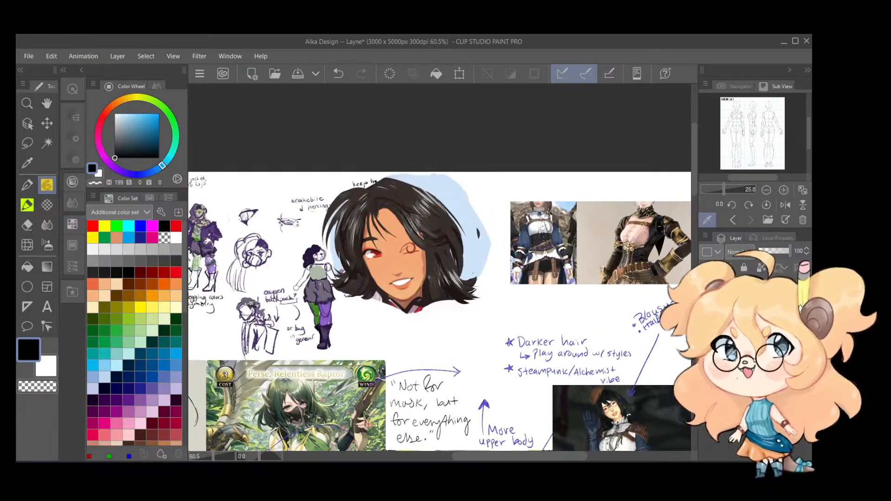
left_click_drag(625, 374, 617, 277)
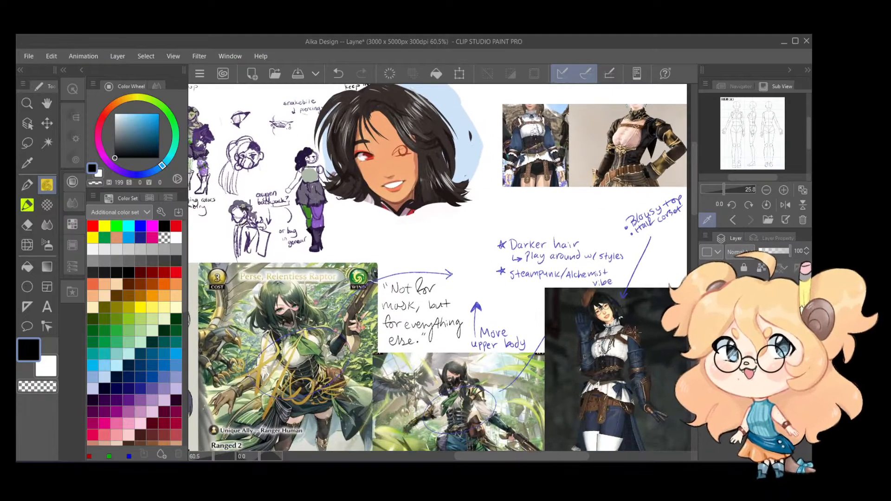
left_click_drag(551, 388, 619, 300)
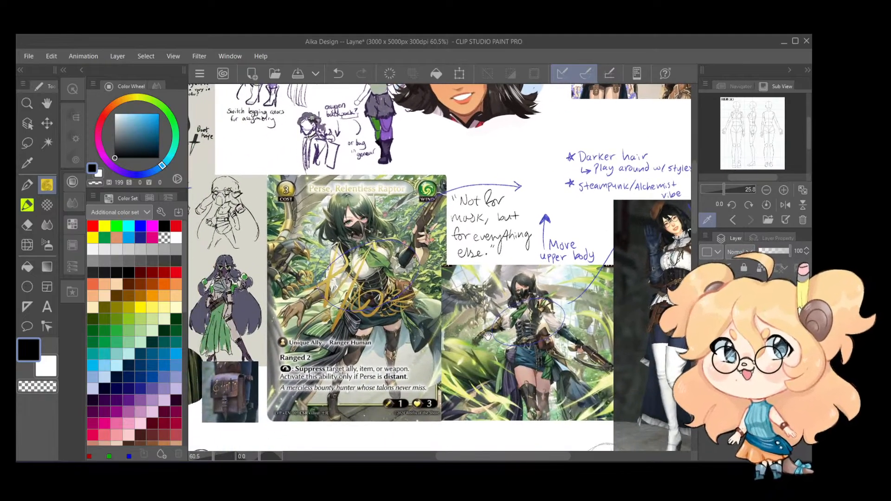
left_click_drag(494, 338, 564, 375)
left_click_drag(575, 323, 523, 344)
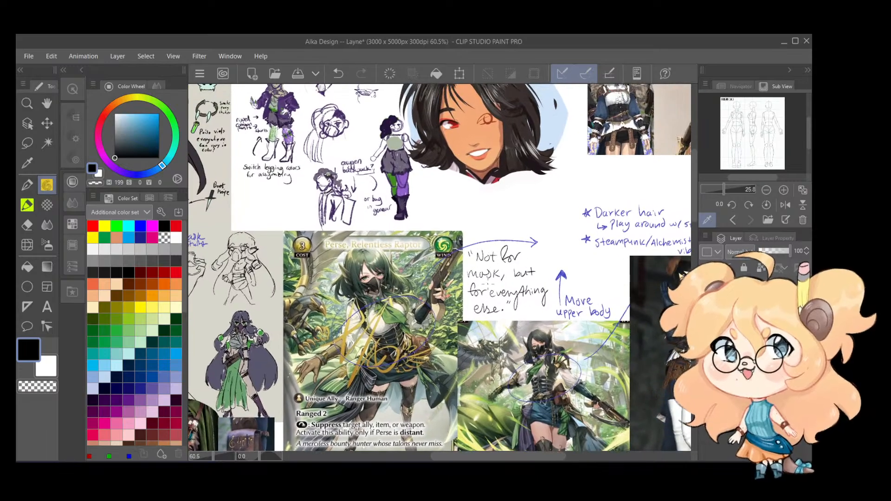
left_click_drag(533, 308, 409, 315)
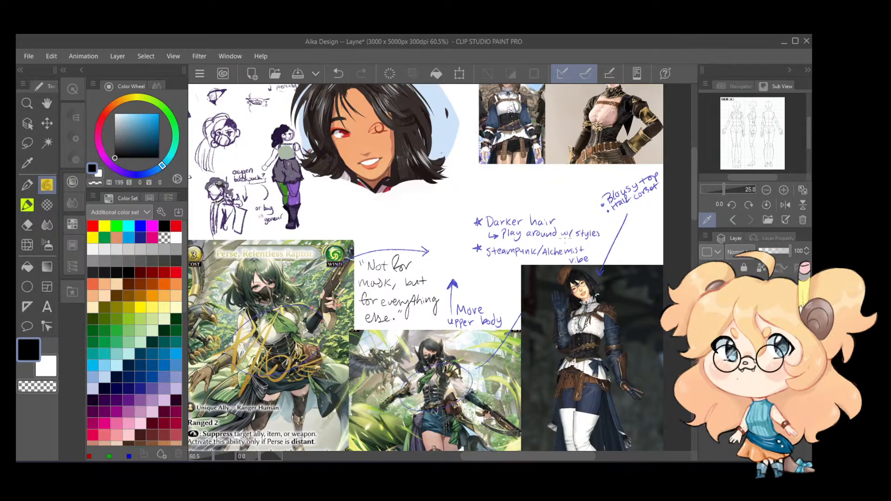
mouse_move(482, 247)
left_mouse_down()
mouse_move(571, 280)
mouse_move(487, 281)
left_mouse_up()
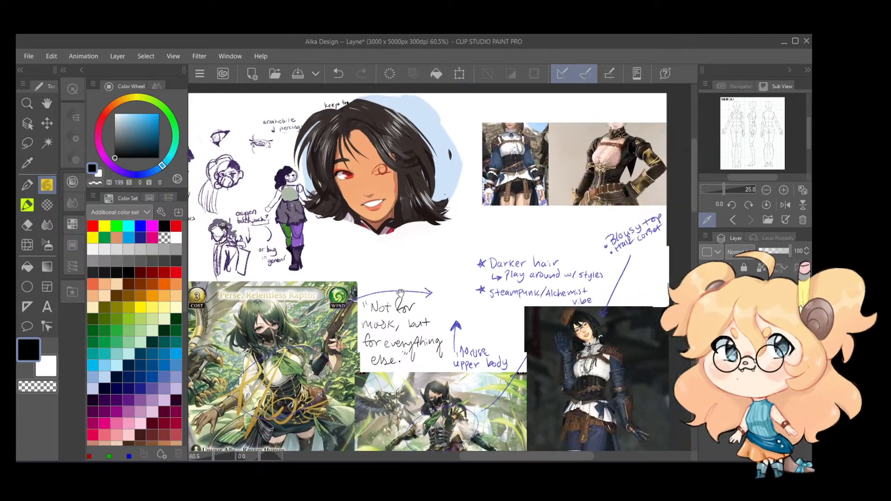
left_click_drag(477, 323, 411, 313)
left_click_drag(404, 419, 493, 256)
scroll(493, 257, "down", 5)
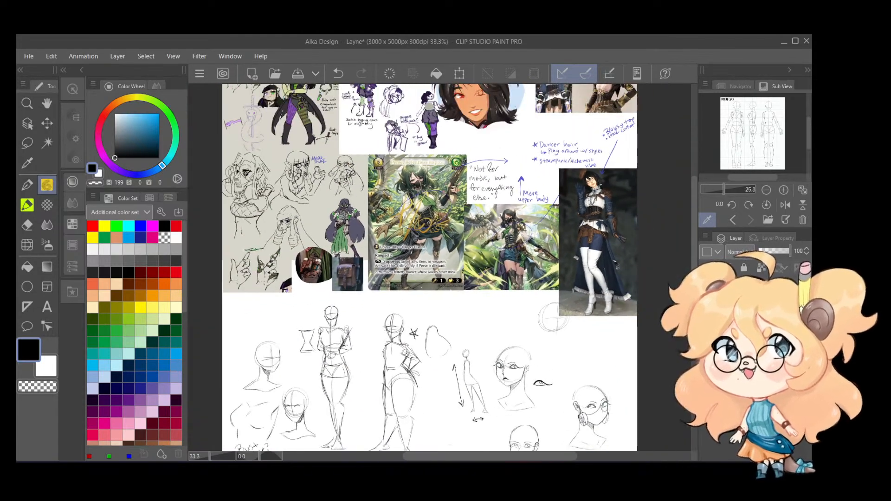
scroll(437, 228, "up", 5)
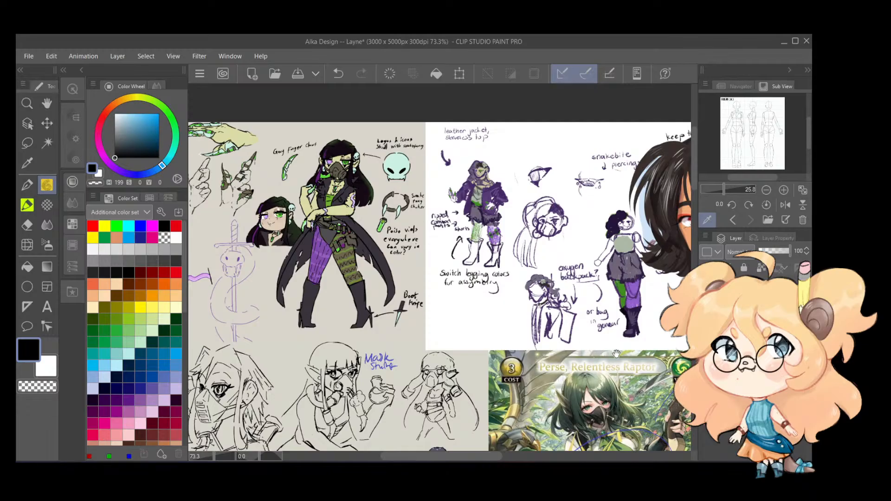
left_click_drag(616, 354, 367, 198)
scroll(438, 362, "down", 4)
left_click_drag(439, 362, 581, 292)
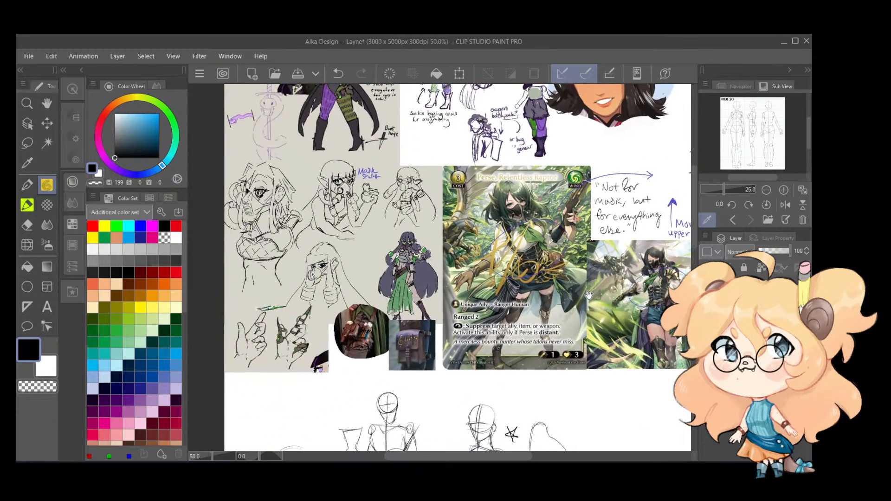
left_click_drag(679, 378, 445, 255)
left_click_drag(452, 353, 493, 123)
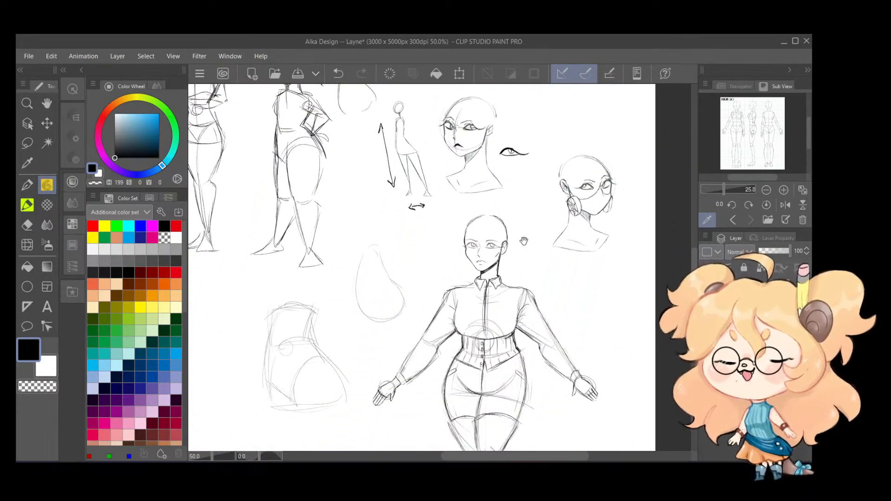
scroll(468, 225, "up", 4)
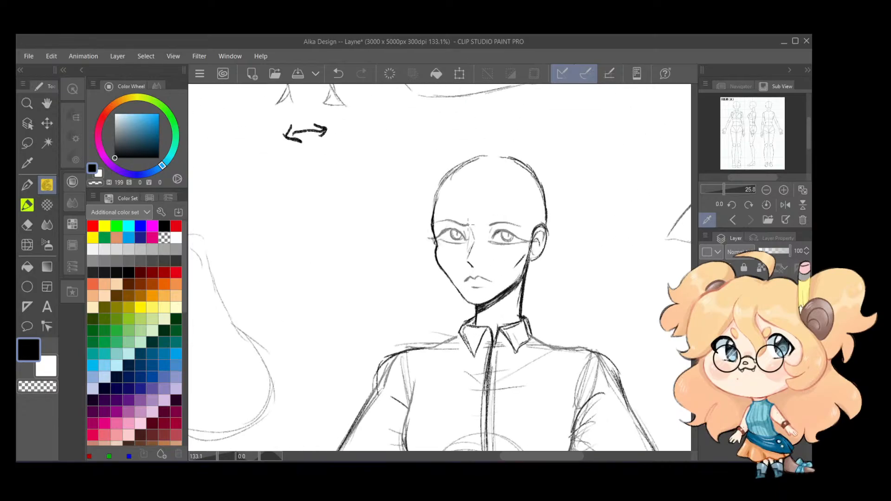
scroll(510, 330, "down", 2)
scroll(514, 284, "down", 2)
left_click_drag(514, 284, 491, 269)
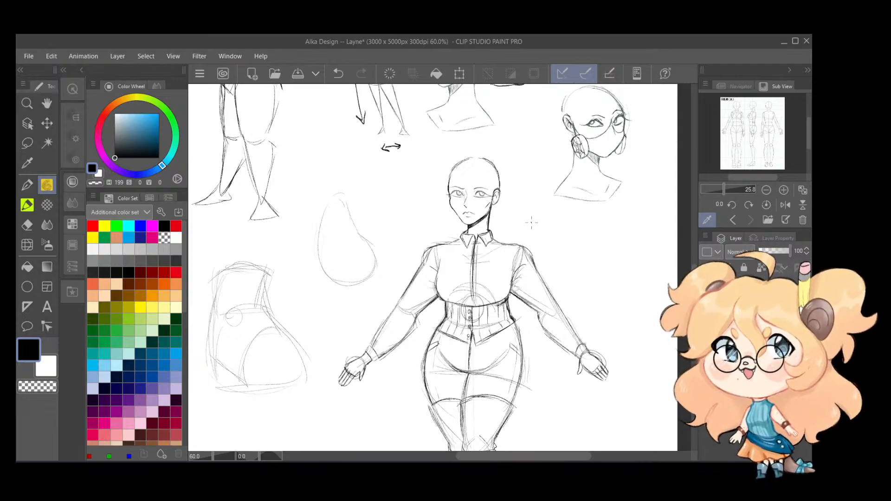
scroll(531, 223, "up", 1)
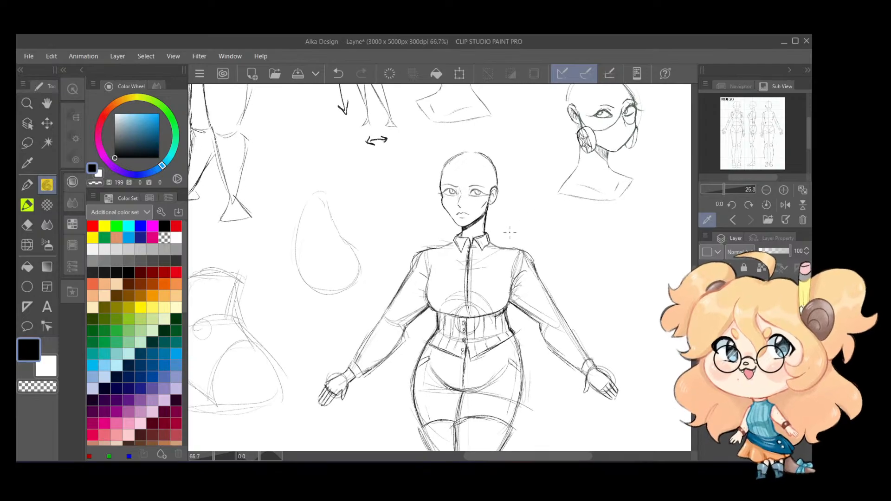
left_click_drag(514, 203, 555, 264)
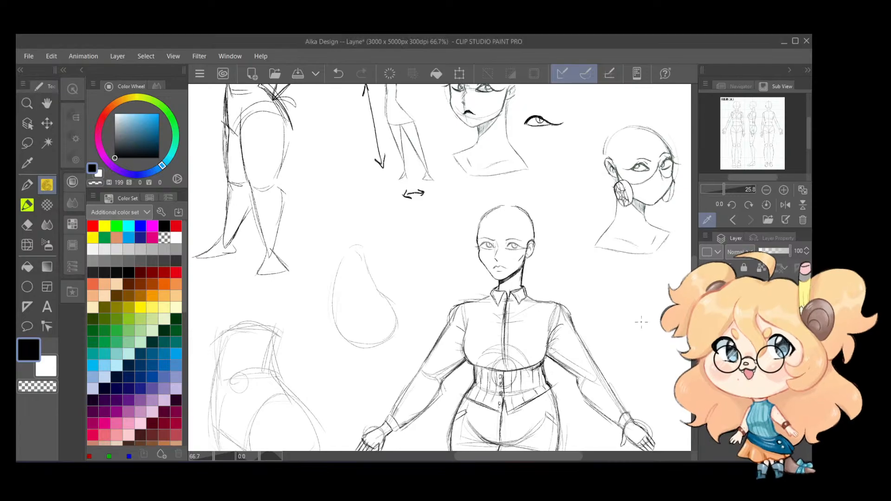
Step: Examine the plant, snake, colour palette and ornate leg references overlaid on the canvas and hide them again
scroll(497, 303, "up", 3)
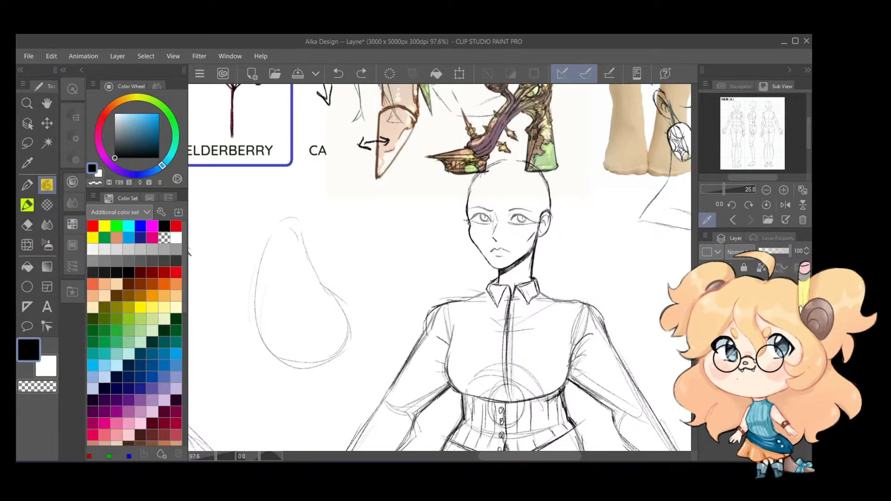
scroll(530, 289, "down", 5)
left_click_drag(494, 216, 598, 369)
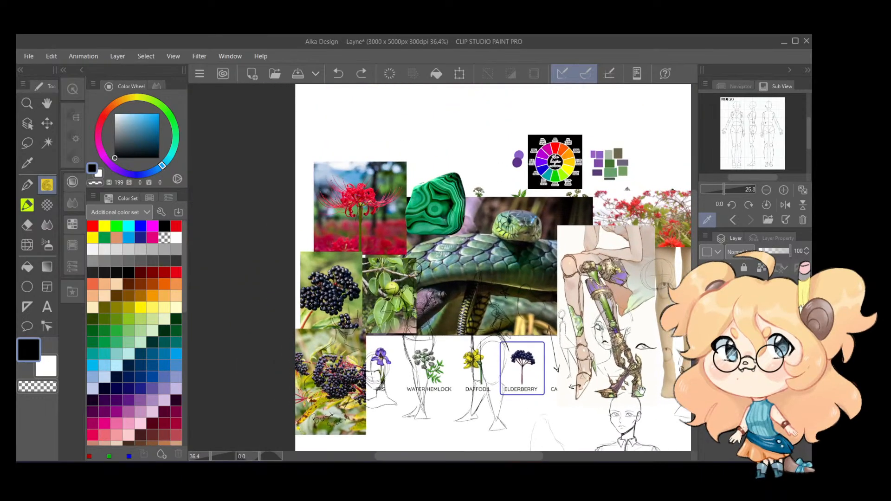
left_click_drag(641, 389, 553, 302)
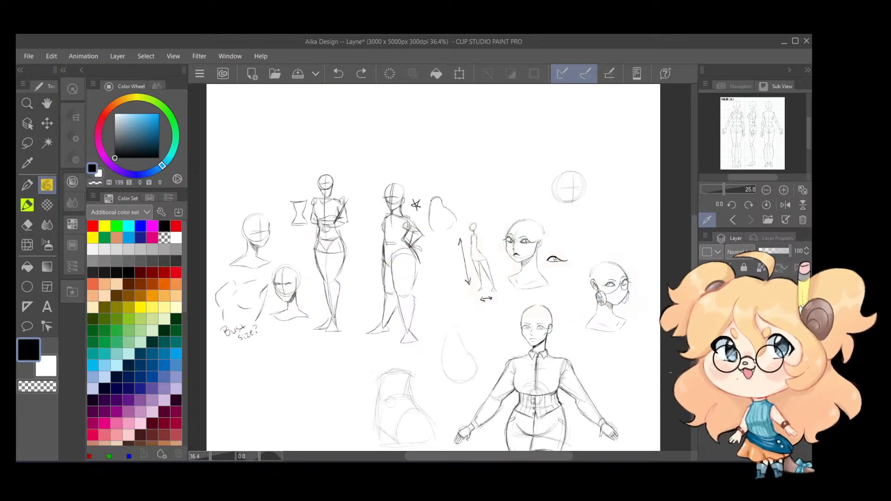
Step: Sketch a small round brooch on the shirt front where the two collar flaps meet
scroll(664, 380, "up", 3)
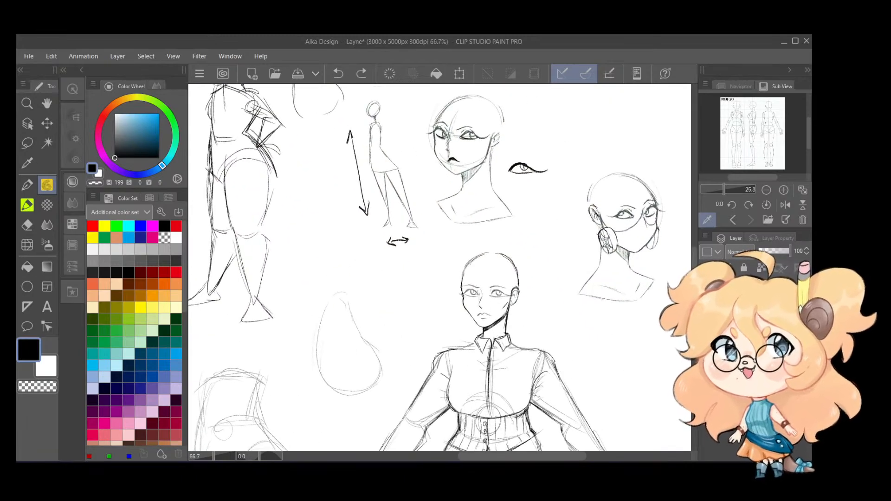
scroll(570, 354, "up", 4)
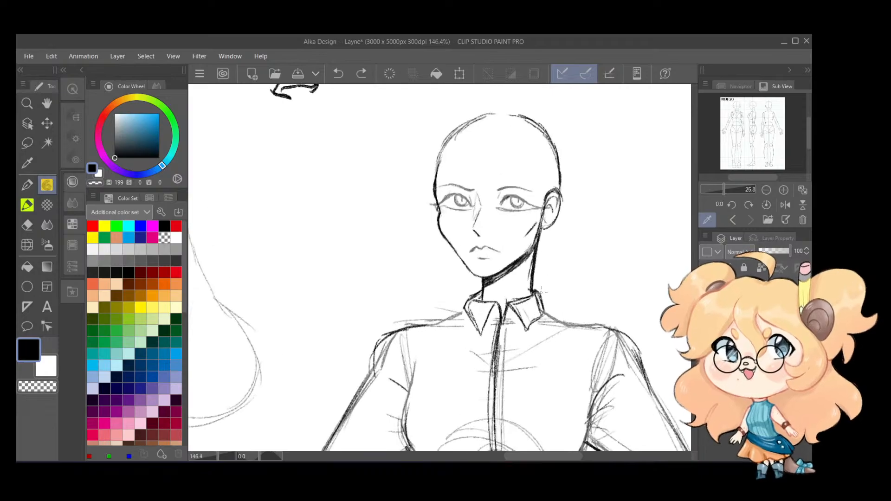
mouse_move(503, 310)
left_mouse_down()
mouse_move(492, 335)
mouse_move(539, 246)
mouse_move(479, 286)
left_mouse_up()
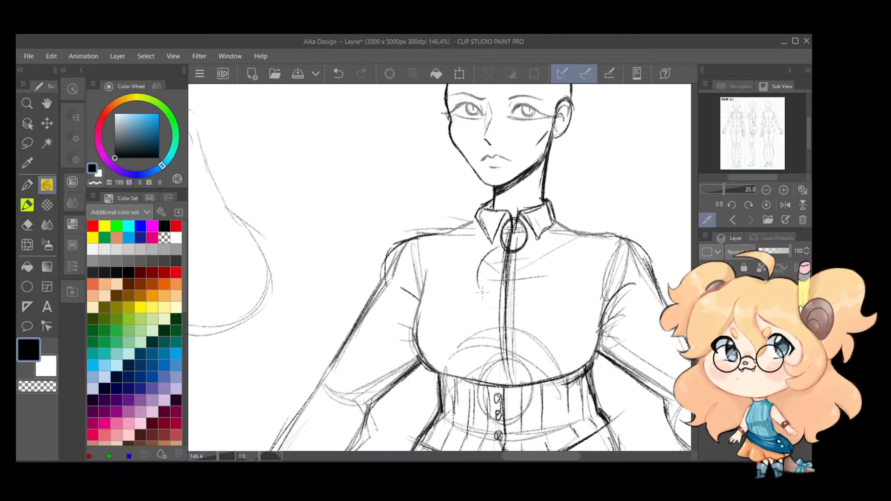
mouse_move(493, 247)
left_mouse_down()
mouse_move(483, 327)
mouse_move(519, 323)
mouse_move(536, 255)
mouse_move(501, 314)
left_mouse_up()
key("ctrl+z")
key("ctrl+z")
key("ctrl+z")
key("ctrl+z")
key("ctrl+z")
key("ctrl+z")
key("ctrl+z")
key("ctrl+z")
key("ctrl+z")
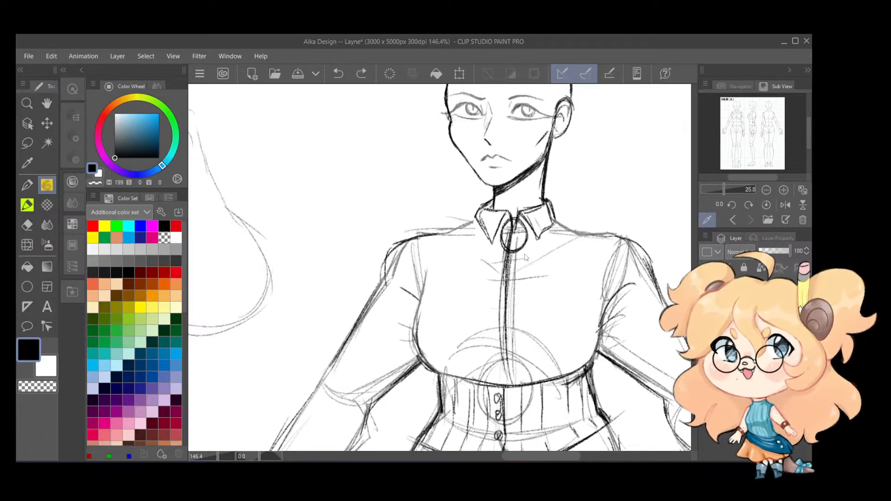
Step: Sketch a cravat with two flared tails hanging from the brooch down the shirt front
mouse_move(499, 245)
left_mouse_down()
mouse_move(526, 252)
mouse_move(535, 243)
mouse_move(478, 297)
mouse_move(487, 331)
mouse_move(545, 328)
left_mouse_up()
mouse_move(545, 329)
left_mouse_down()
mouse_move(527, 288)
mouse_move(548, 332)
left_mouse_up()
left_click_drag(519, 268, 548, 333)
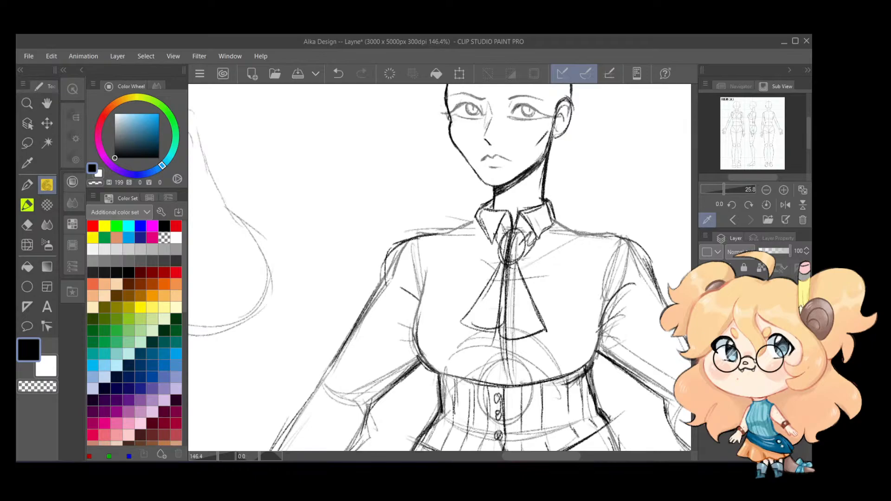
left_click_drag(501, 285, 479, 326)
scroll(491, 284, "down", 4)
mouse_move(492, 284)
left_mouse_down()
mouse_move(490, 308)
mouse_move(512, 260)
left_mouse_up()
scroll(520, 324, "down", 2)
scroll(519, 265, "up", 5)
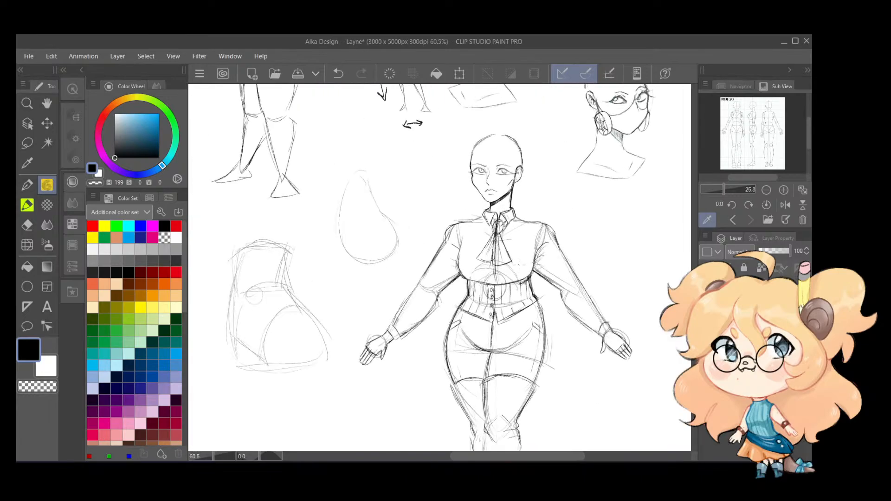
scroll(519, 265, "up", 2)
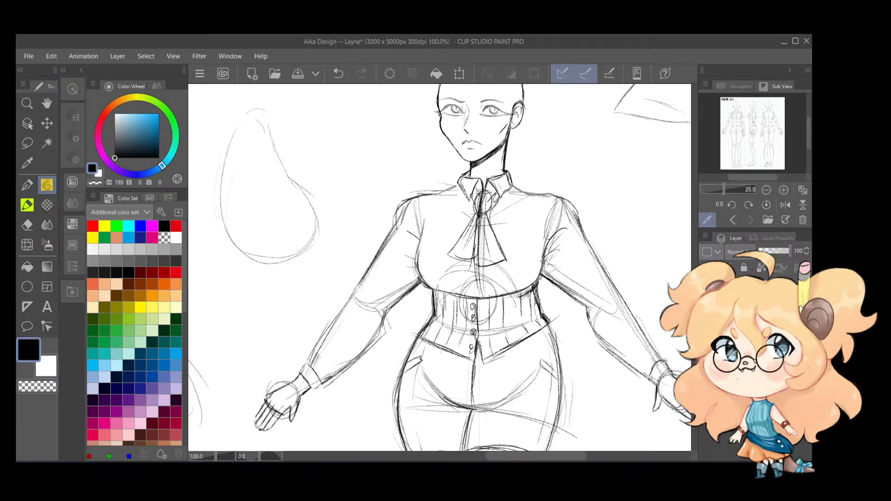
Step: Sketch a slanted belt across the corset from the waist on one side to the opposite hip
mouse_move(537, 305)
left_mouse_down()
mouse_move(459, 348)
mouse_move(420, 352)
mouse_move(457, 351)
mouse_move(531, 303)
left_mouse_up()
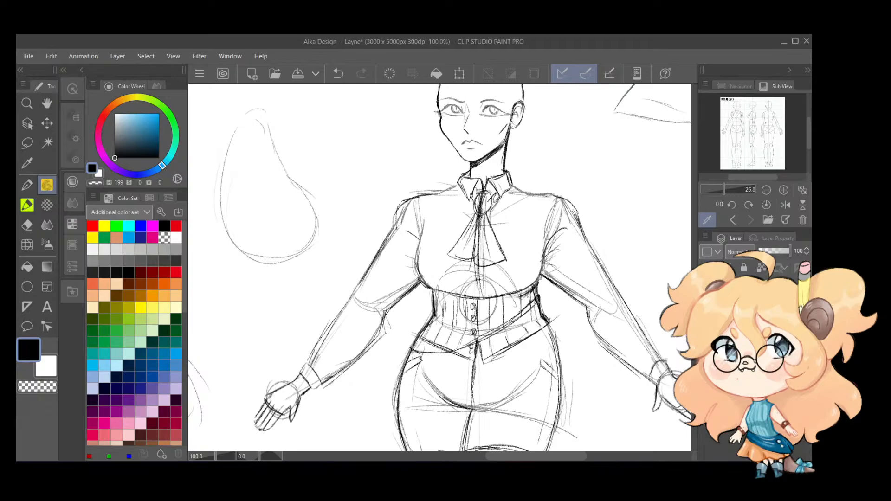
key("ctrl+z")
key("ctrl+y")
key("ctrl+y")
left_click_drag(542, 339, 542, 317)
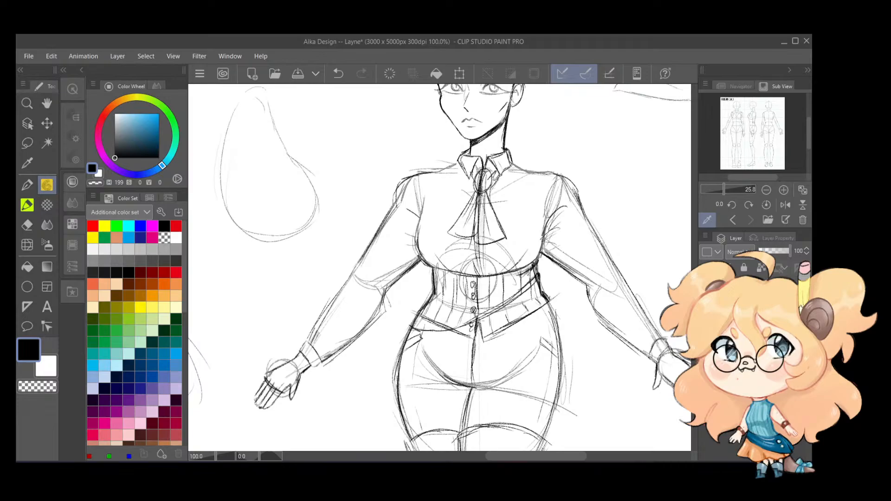
Step: Redraw the corset's flared lower hem and side edges with darker lines and erase stray marks at the waist
left_click_drag(485, 339, 543, 299)
key("ctrl+z")
left_click_drag(430, 315, 468, 339)
key("ctrl+z")
mouse_move(434, 268)
left_mouse_down()
mouse_move(433, 294)
mouse_move(414, 311)
mouse_move(444, 328)
left_mouse_up()
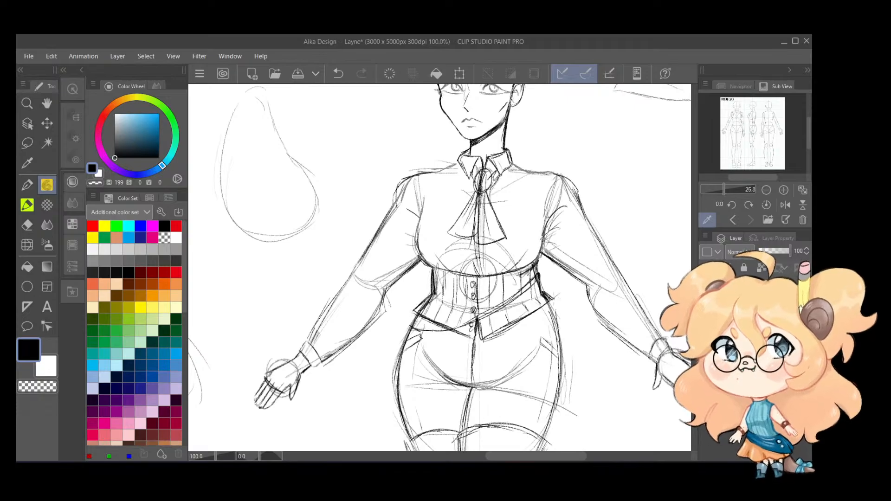
left_click_drag(516, 322, 546, 305)
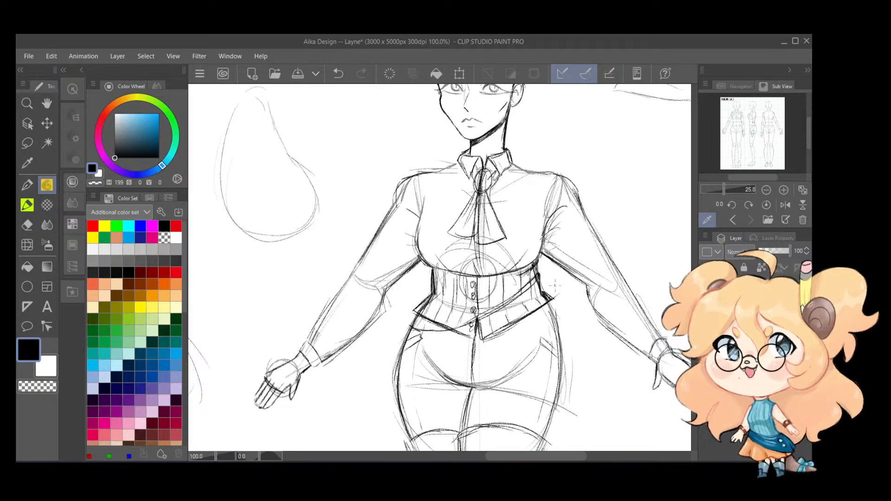
key("e")
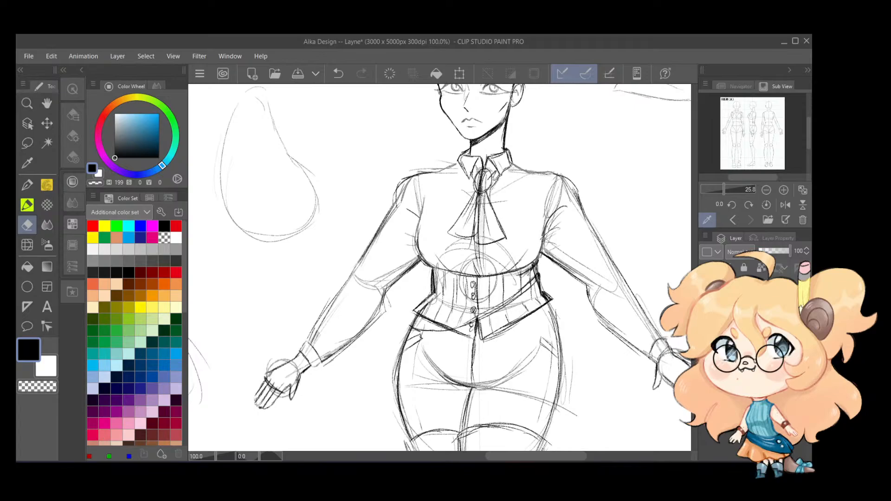
mouse_move(425, 314)
left_mouse_down()
mouse_move(434, 277)
mouse_move(437, 295)
left_mouse_up()
Step: Erase the cravat and brooch from the shirt front, keeping the collar and the centre placket line
scroll(546, 270, "down", 4)
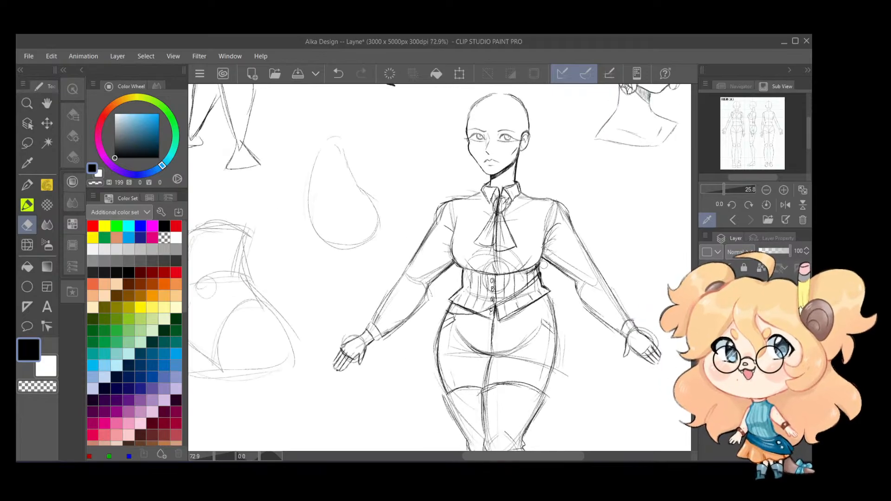
scroll(574, 290, "down", 2)
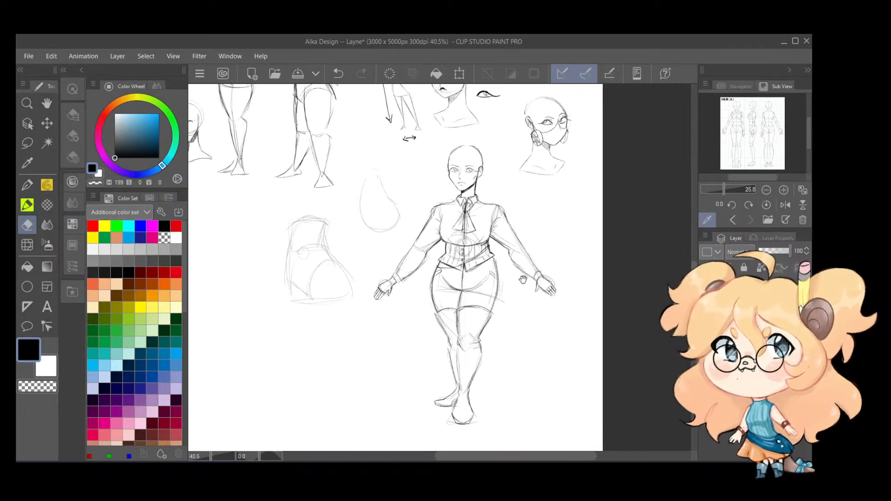
scroll(513, 281, "down", 1)
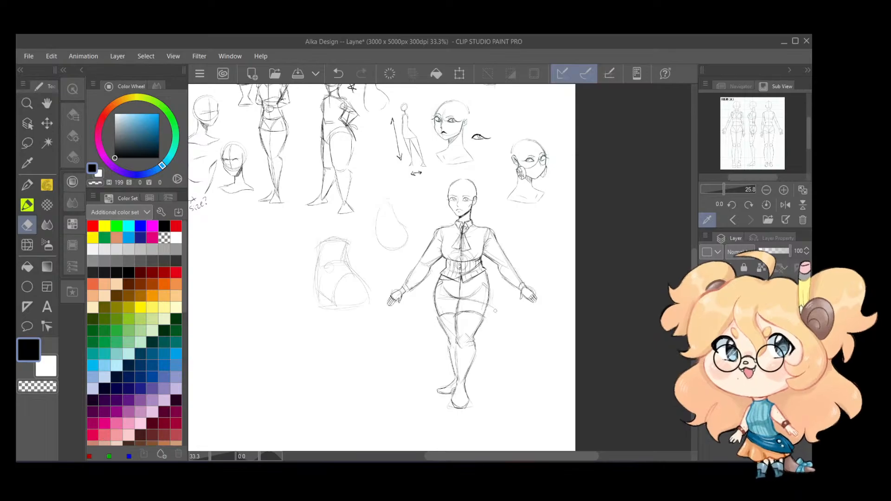
scroll(499, 302, "up", 5)
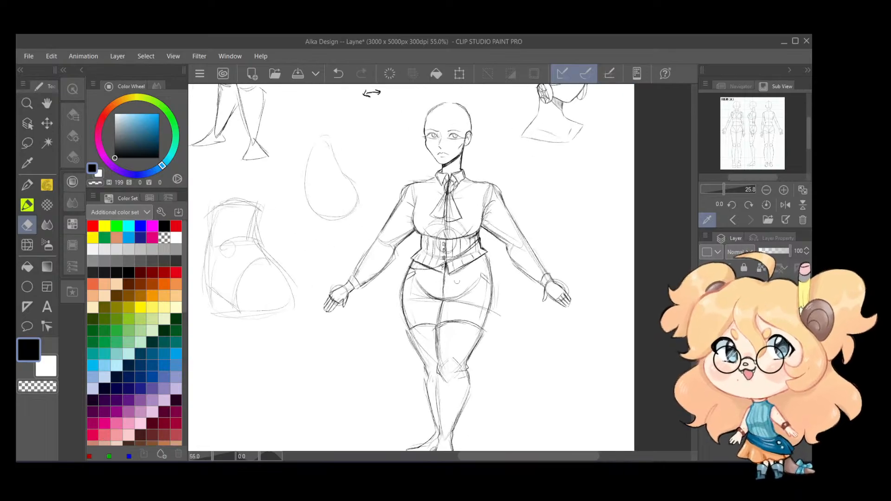
scroll(488, 292, "up", 1)
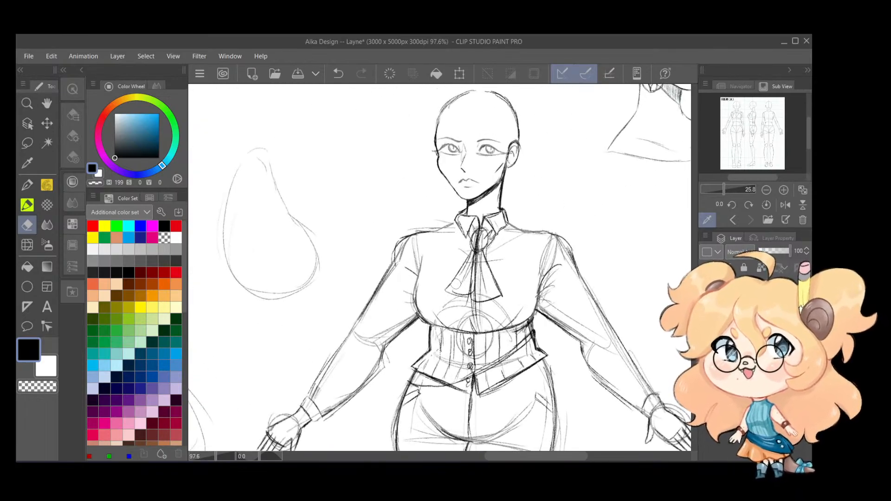
mouse_move(474, 284)
left_mouse_down()
mouse_move(481, 300)
mouse_move(497, 291)
mouse_move(487, 266)
mouse_move(468, 270)
mouse_move(486, 230)
mouse_move(495, 240)
mouse_move(472, 260)
left_mouse_up()
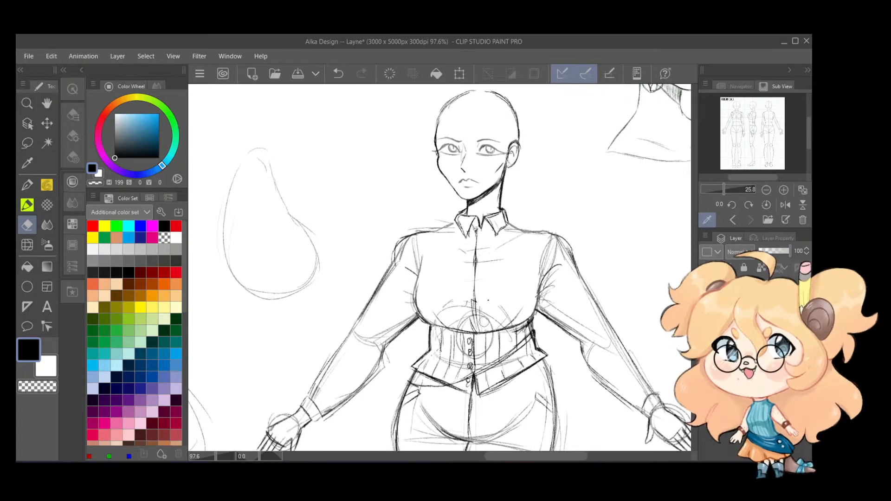
Step: Try curved seam lines across the upper chest and up to the shoulders, and undo the strokes
key("p")
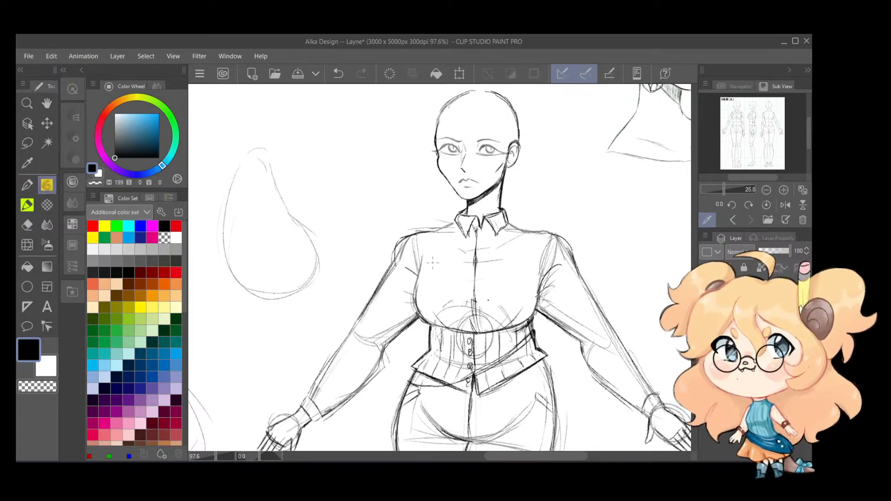
left_click_drag(420, 269, 534, 282)
key("ctrl+z")
mouse_move(419, 269)
left_mouse_down()
mouse_move(480, 252)
mouse_move(444, 255)
left_mouse_up()
left_click_drag(426, 266, 524, 275)
left_click_drag(532, 225, 527, 267)
left_click_drag(445, 230, 432, 259)
key("ctrl+z")
key("ctrl+z")
key("ctrl+z")
key("ctrl+z")
key("ctrl+z")
key("ctrl+z")
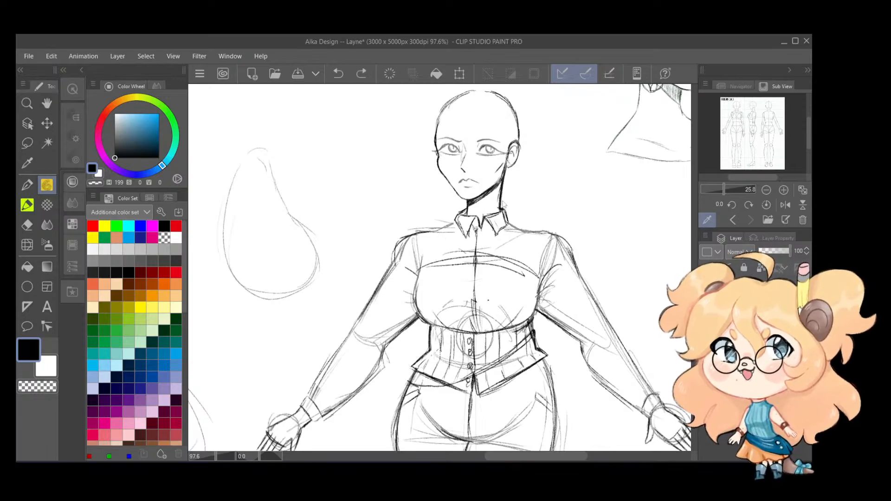
Step: Examine the blouse and corset reference images and the handwritten style notes above the sketches
scroll(505, 203, "down", 2)
scroll(506, 196, "down", 2)
left_click_drag(506, 200, 494, 389)
left_click_drag(464, 202, 536, 430)
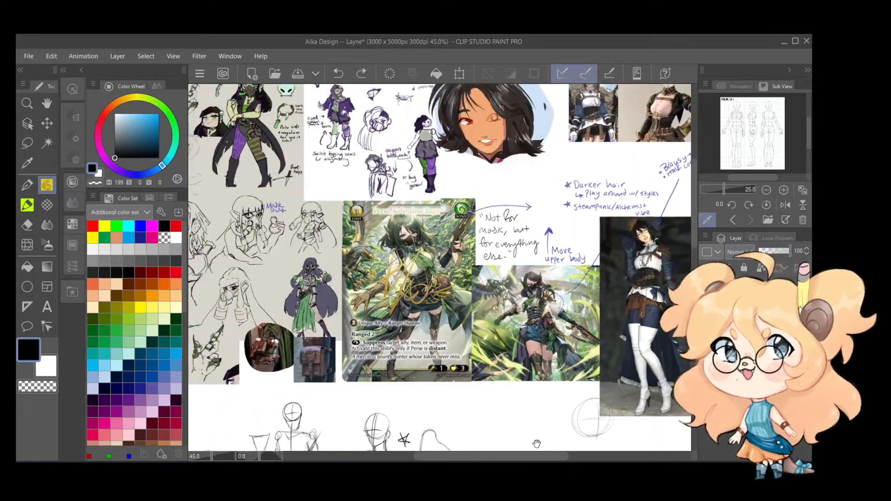
scroll(538, 422, "down", 1)
mouse_move(573, 378)
left_mouse_down()
mouse_move(588, 373)
mouse_move(537, 385)
left_mouse_up()
scroll(588, 374, "up", 1)
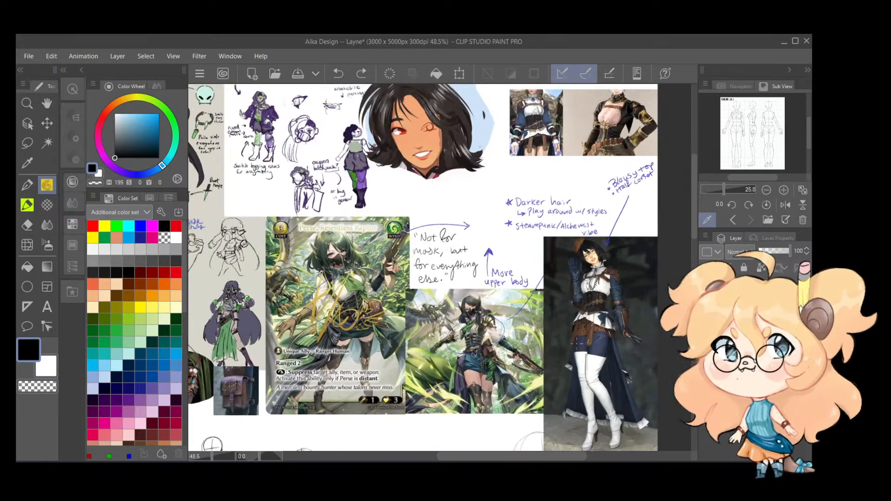
left_click_drag(588, 374, 540, 285)
left_click_drag(548, 436, 555, 163)
scroll(503, 326, "up", 3)
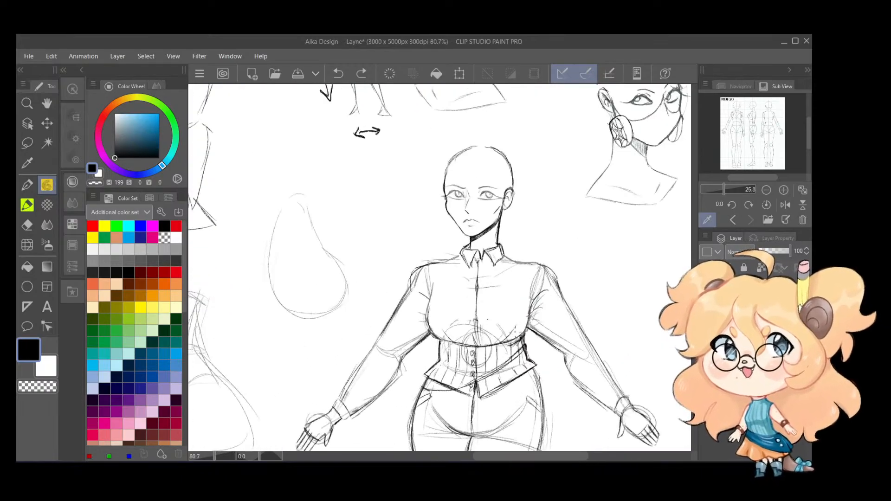
Step: Draw an under-bust curve rising to a centre peak and define the corset's top edge below it
mouse_move(426, 346)
left_mouse_down()
mouse_move(475, 326)
mouse_move(525, 337)
left_mouse_up()
key("ctrl+z")
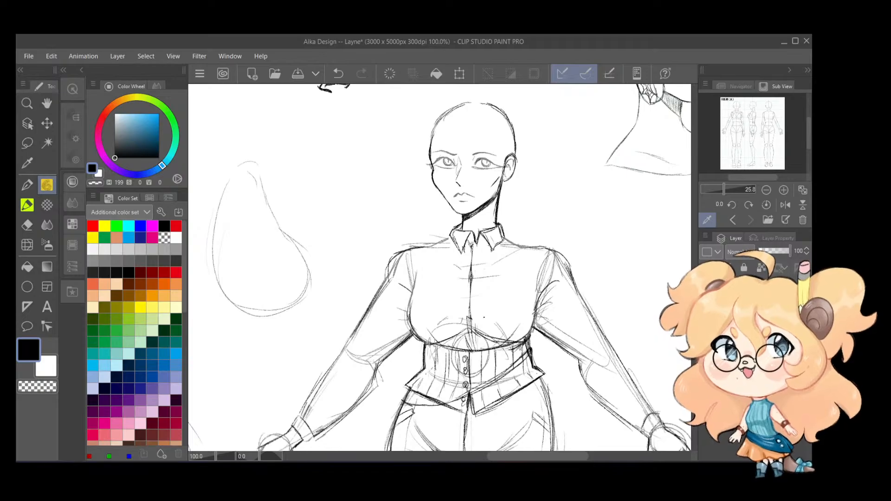
mouse_move(428, 345)
left_mouse_down()
mouse_move(467, 353)
mouse_move(510, 343)
left_mouse_up()
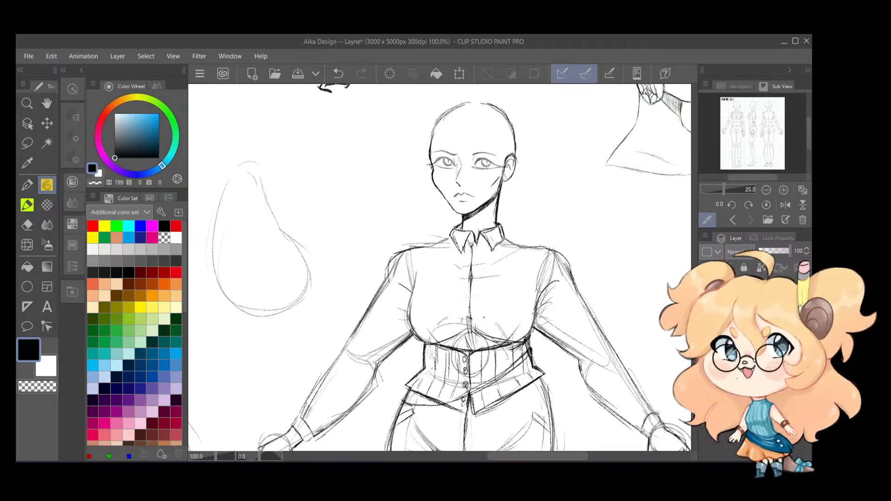
left_click_drag(434, 343, 462, 331)
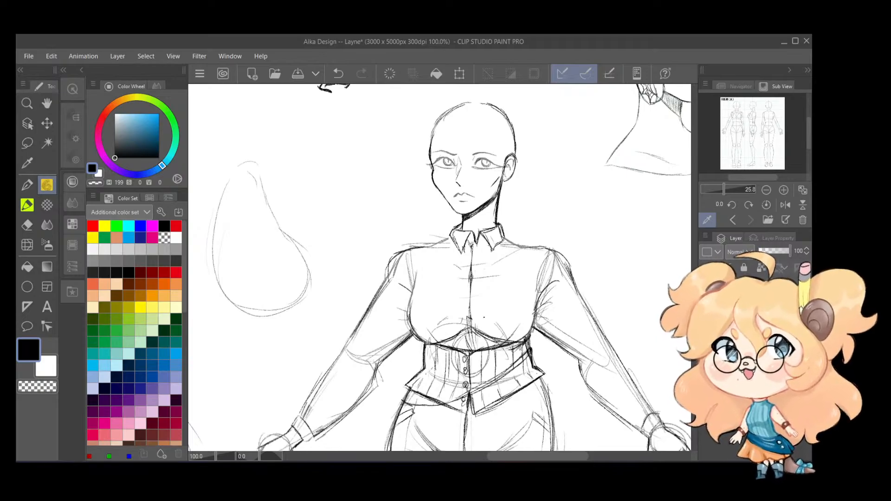
key("ctrl+z")
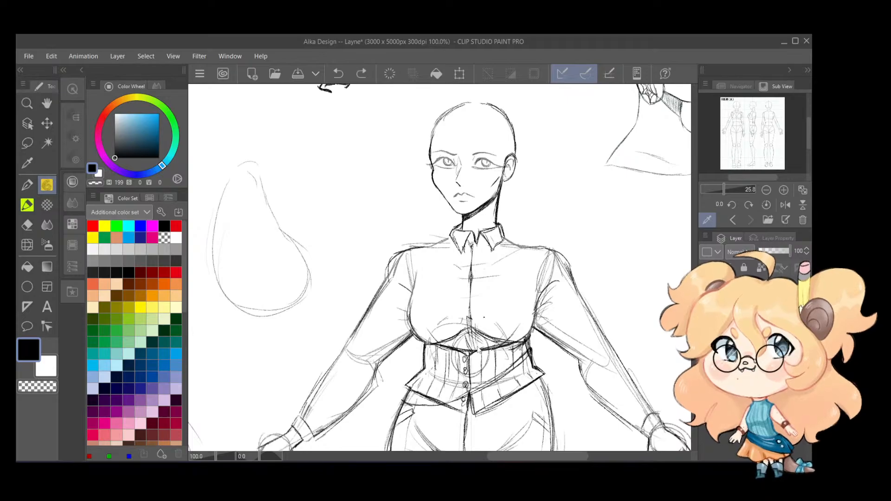
left_click_drag(466, 338, 460, 349)
key("ctrl+z")
scroll(467, 306, "down", 2)
scroll(467, 310, "up", 4)
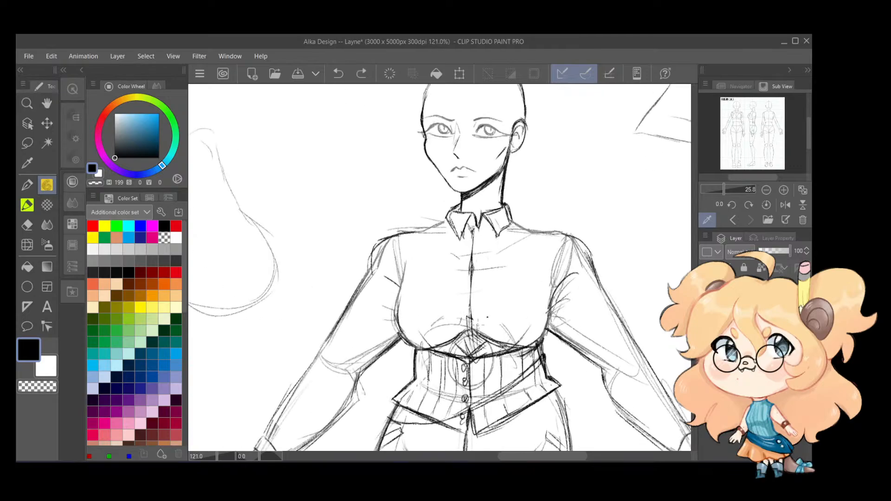
Step: Erase the leftover construction lines between the under-bust curve and the corset's top edge and touch up the gap
key("e")
left_click_drag(443, 350, 485, 358)
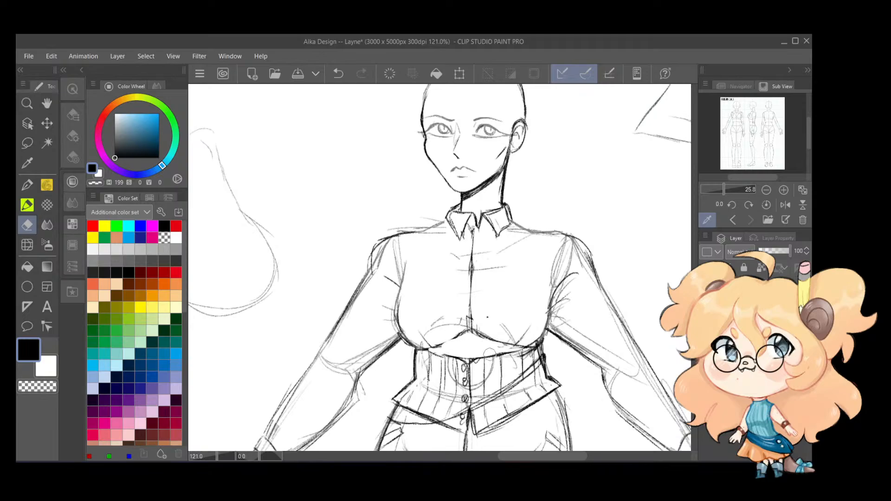
key("p")
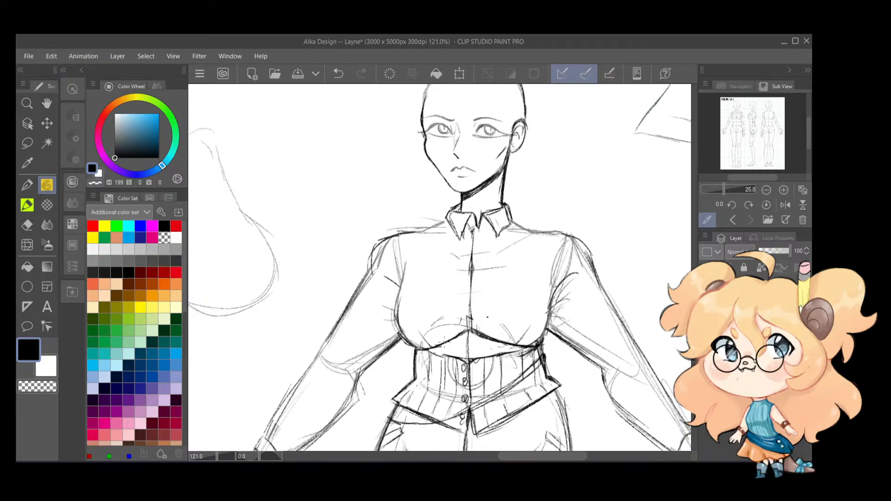
left_click_drag(444, 342, 447, 371)
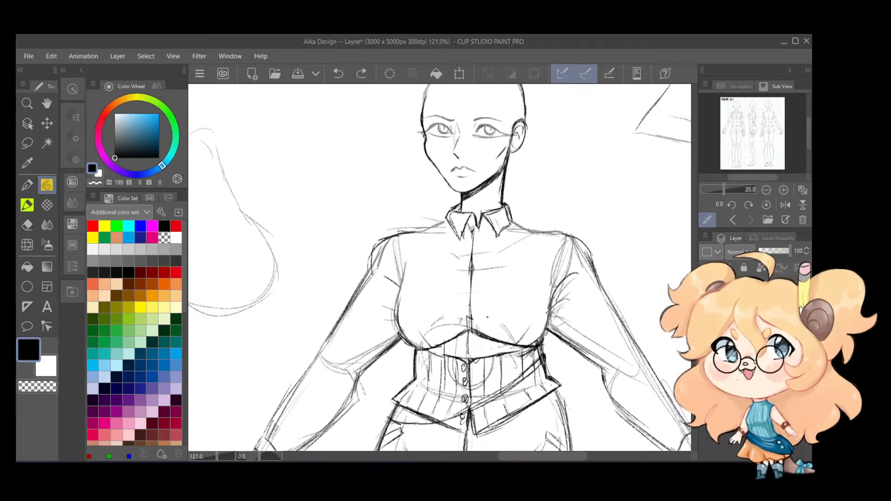
key("r")
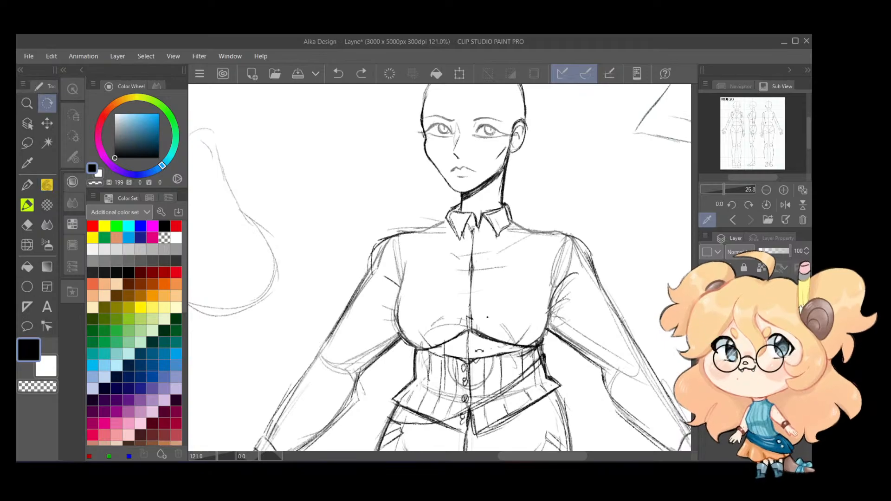
key("e")
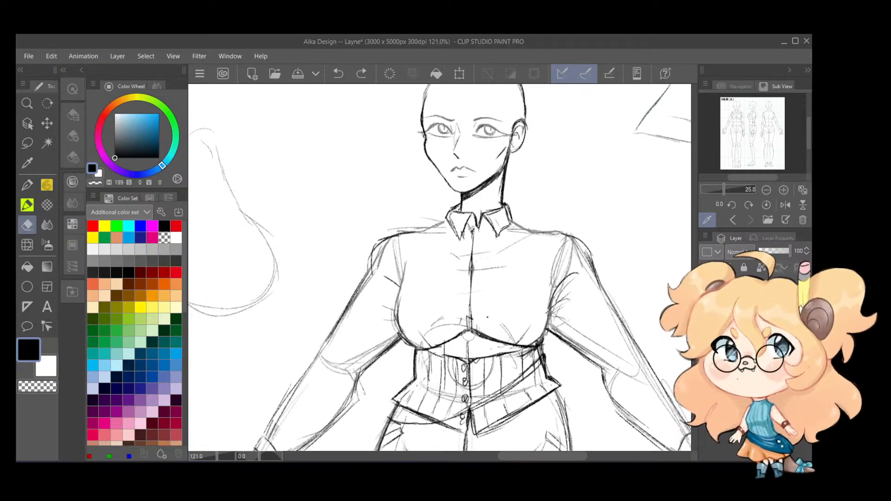
left_click_drag(470, 349, 448, 352)
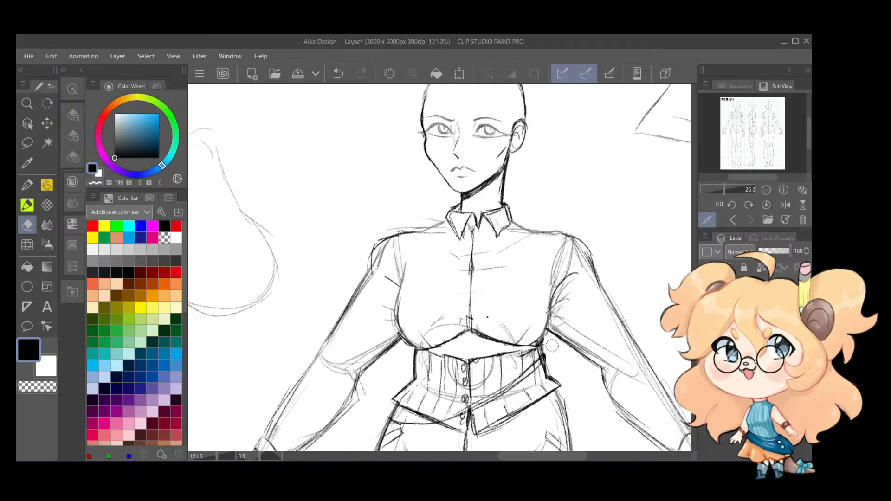
Step: Sketch short fabric lines in the gap above the corset's centre and compare the figure with and without them
key("p")
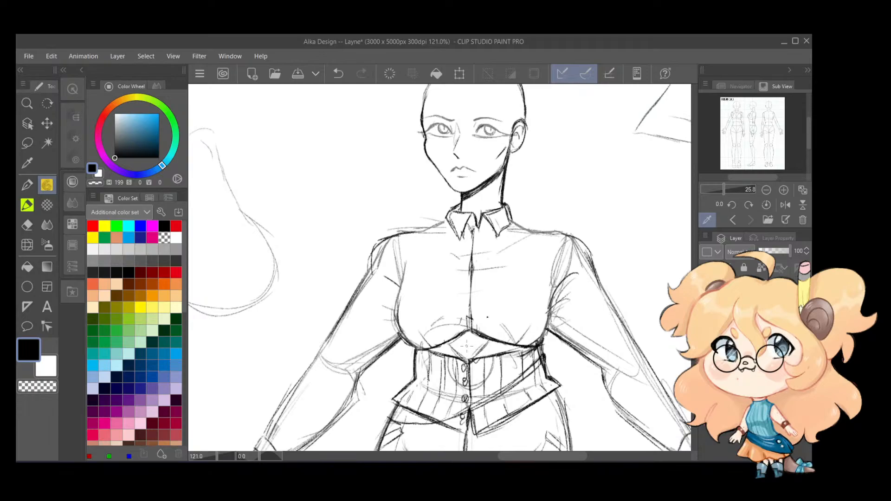
left_click_drag(464, 351, 475, 345)
scroll(529, 281, "down", 1)
left_click_drag(514, 279, 485, 230)
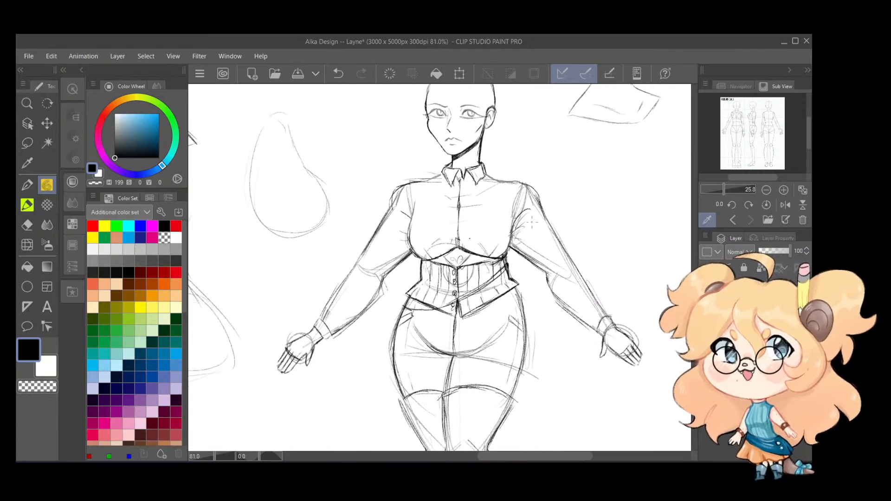
scroll(548, 237, "down", 1)
left_click_drag(548, 260, 532, 244)
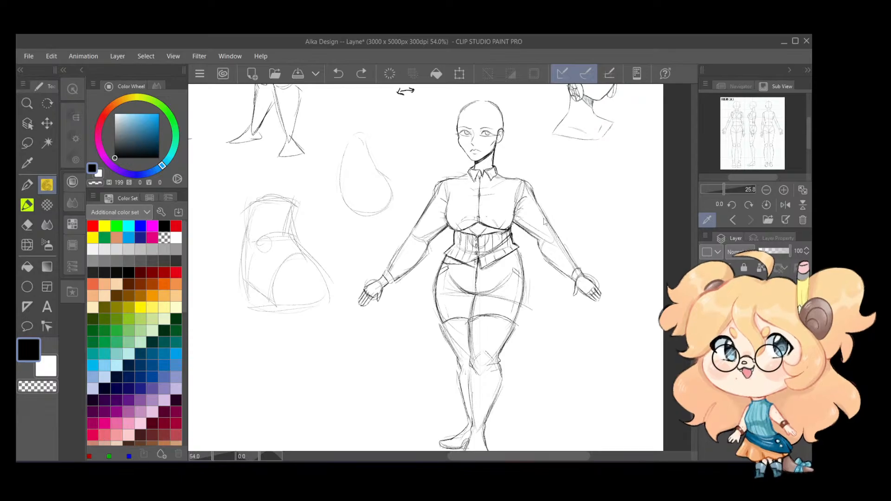
key("ctrl+z")
key("ctrl+y")
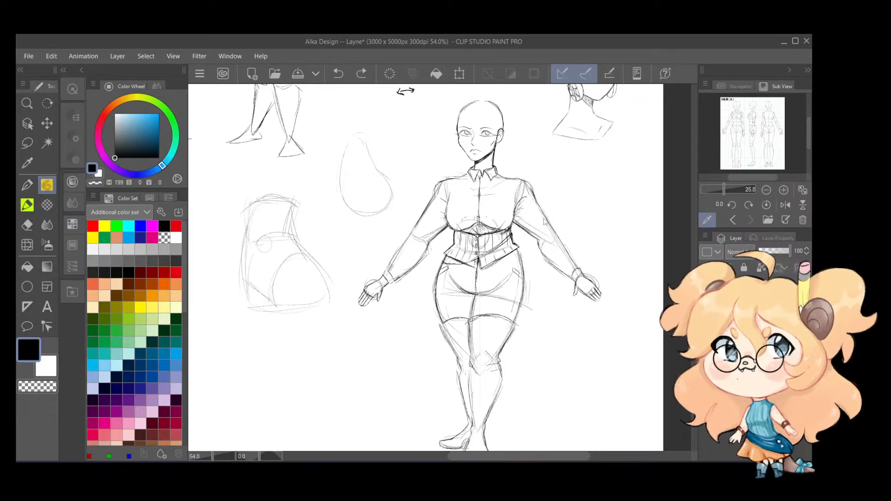
scroll(476, 220, "up", 4)
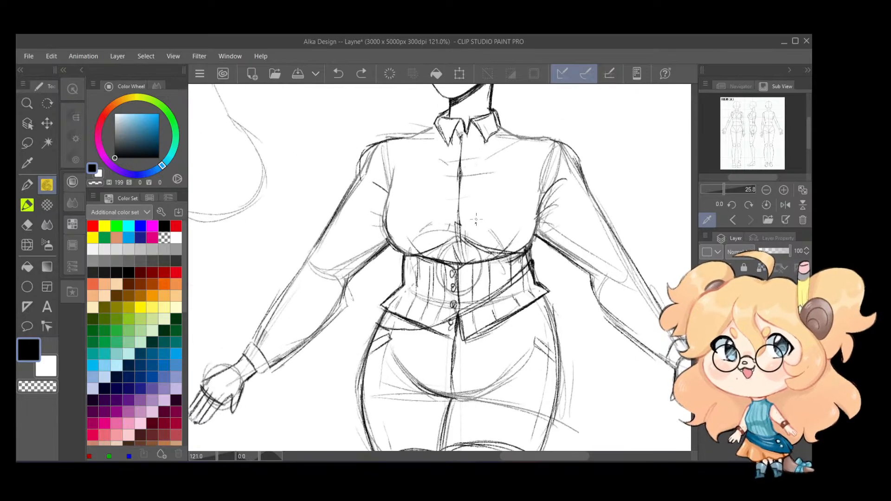
Step: Erase the corset's dark top edge line on both sides of the centre closure
key("e")
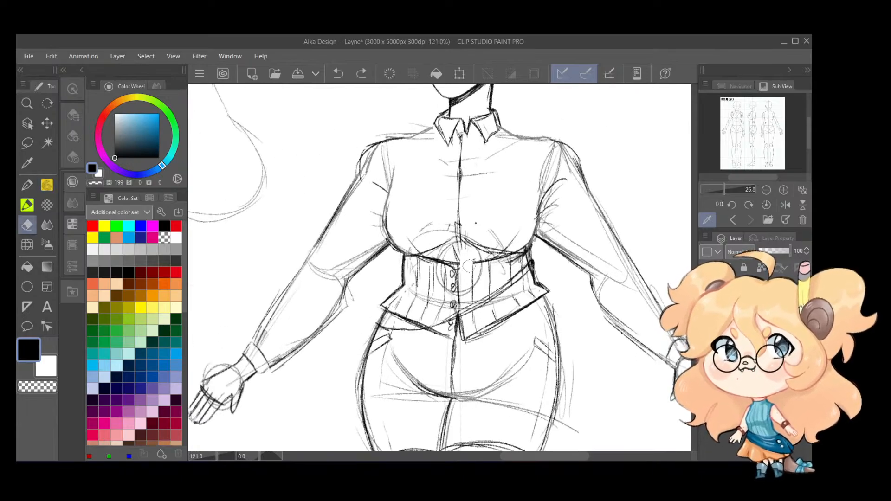
mouse_move(468, 265)
left_mouse_down()
mouse_move(480, 272)
mouse_move(499, 260)
mouse_move(494, 274)
mouse_move(491, 255)
mouse_move(511, 255)
mouse_move(523, 272)
left_mouse_up()
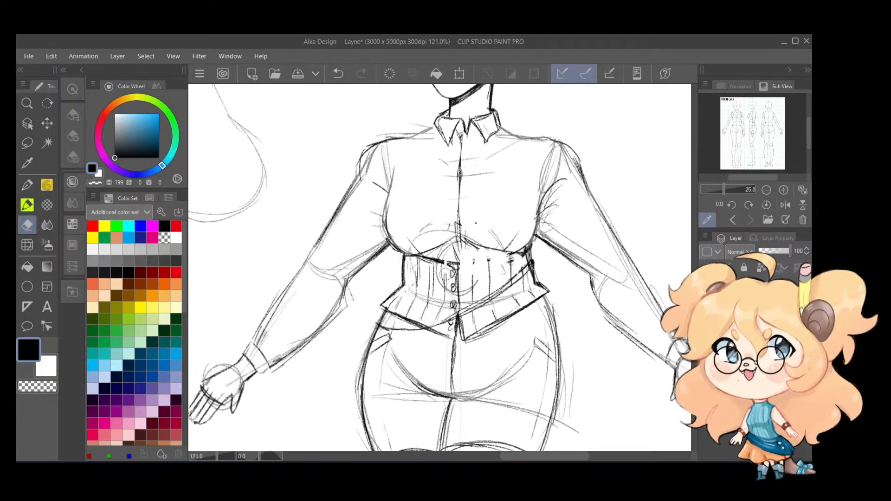
mouse_move(447, 274)
left_mouse_down()
mouse_move(450, 253)
mouse_move(437, 270)
mouse_move(441, 263)
mouse_move(425, 267)
mouse_move(439, 253)
mouse_move(445, 284)
left_mouse_up()
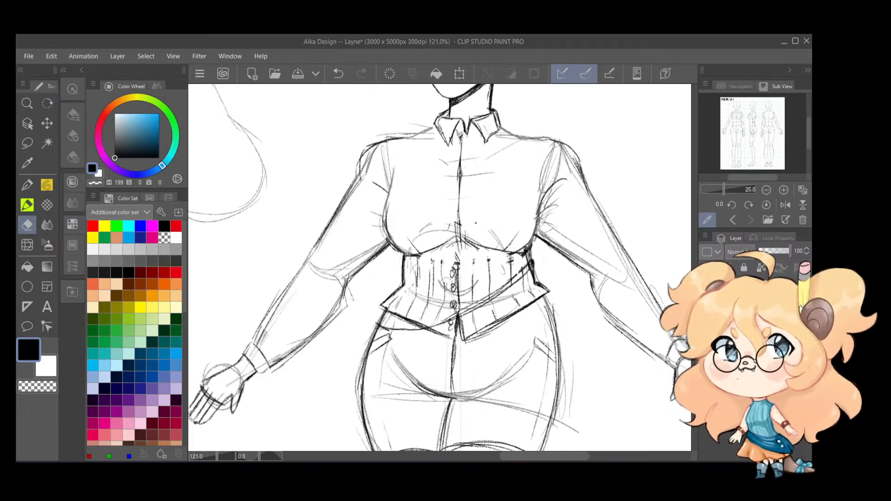
Step: Extend the corset's vertical boning lines up to the under-bust curve and try a stroke along the centre closure
key("p")
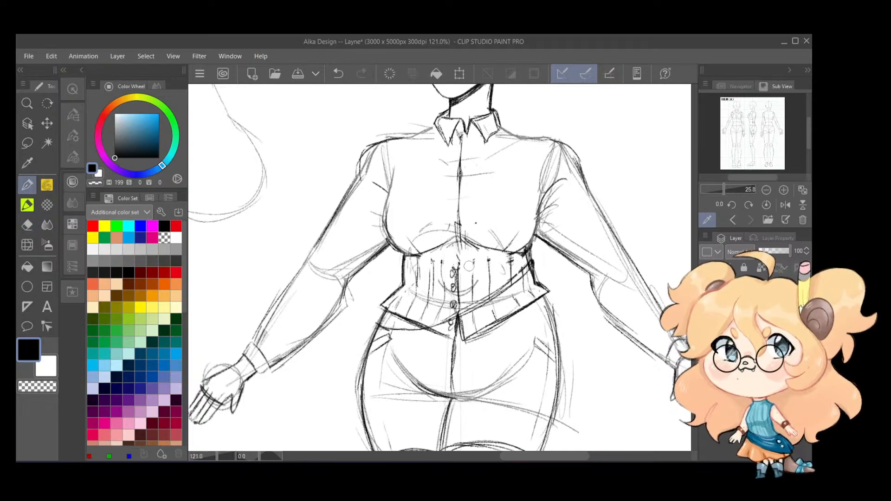
key("p")
left_click_drag(471, 247, 473, 281)
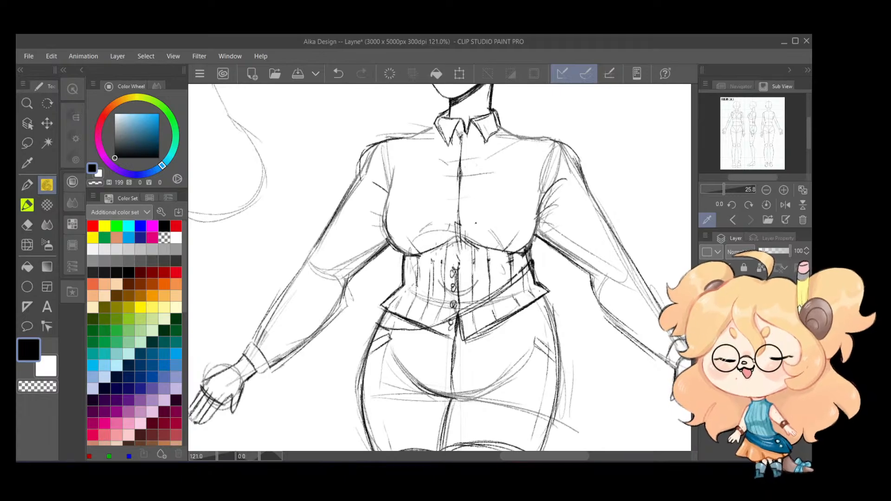
left_click_drag(456, 237, 458, 288)
key("ctrl+z")
key("ctrl+z")
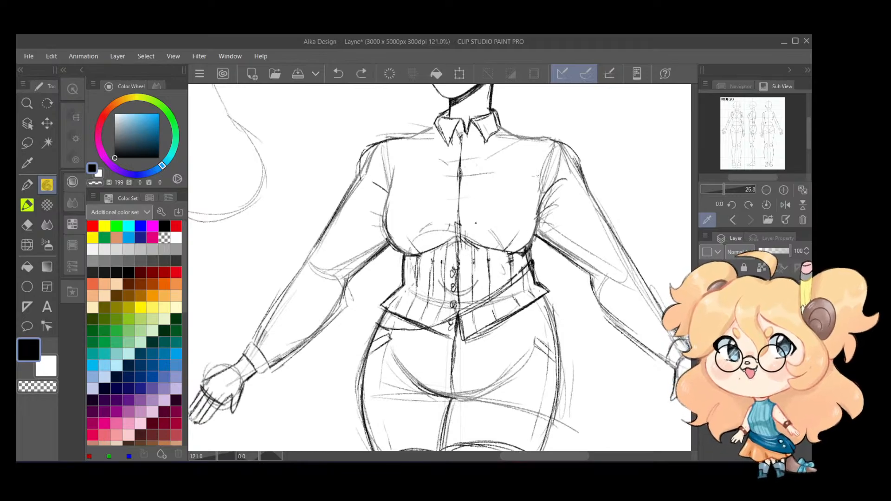
Step: Review the full figure from the head to the feet with the reworked corset
scroll(538, 176, "down", 5)
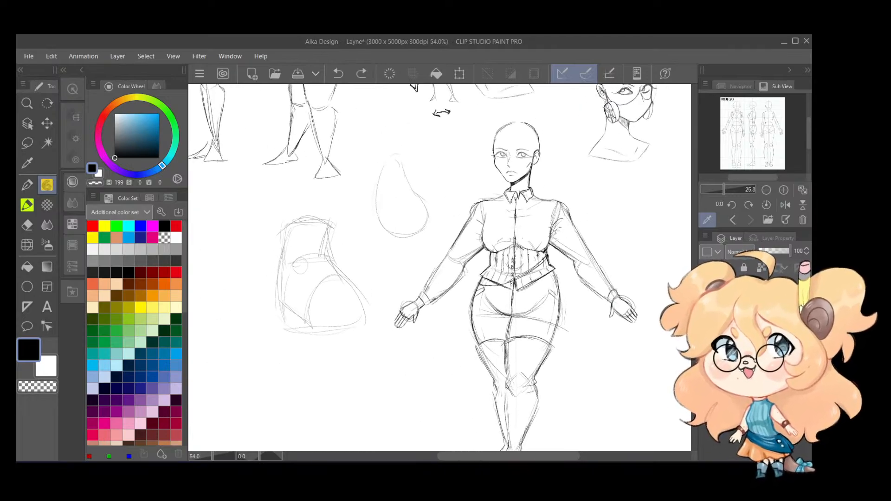
scroll(583, 218, "up", 3)
scroll(606, 305, "down", 5)
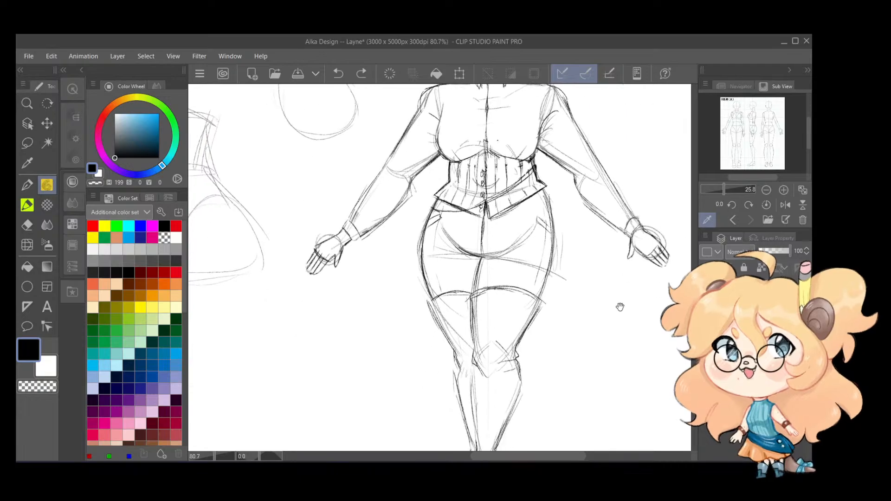
left_click_drag(603, 283, 593, 263)
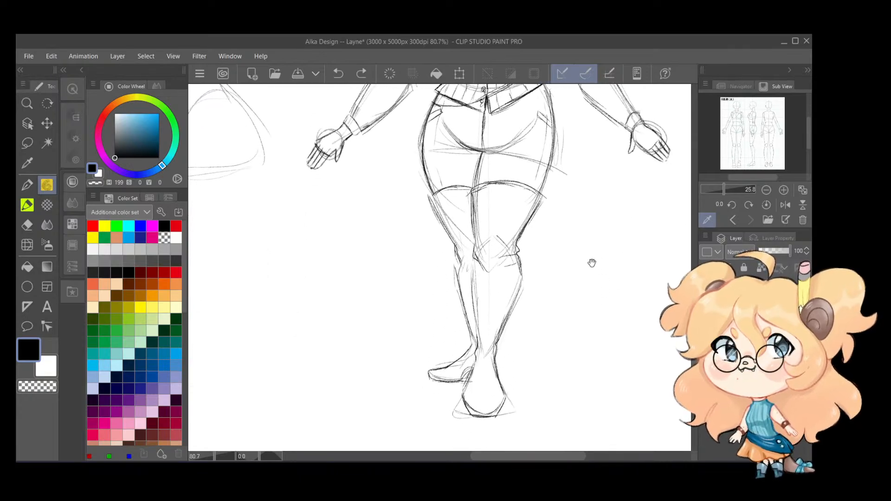
mouse_move(583, 205)
left_mouse_down()
mouse_move(583, 280)
mouse_move(608, 318)
mouse_move(592, 388)
left_mouse_up()
scroll(600, 303, "down", 3)
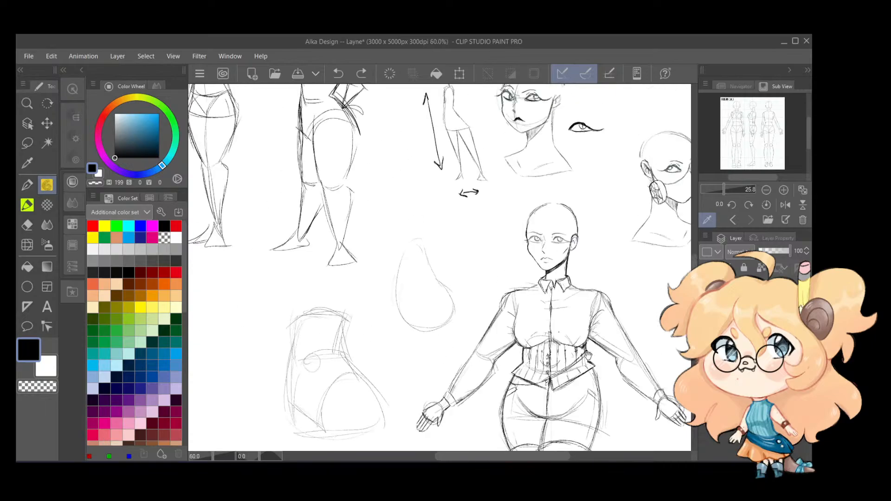
left_click_drag(557, 116, 589, 417)
left_click_drag(494, 147, 572, 332)
Step: Compare the card art and the belt pouch references with the figure's hips and thighs
scroll(573, 333, "down", 3)
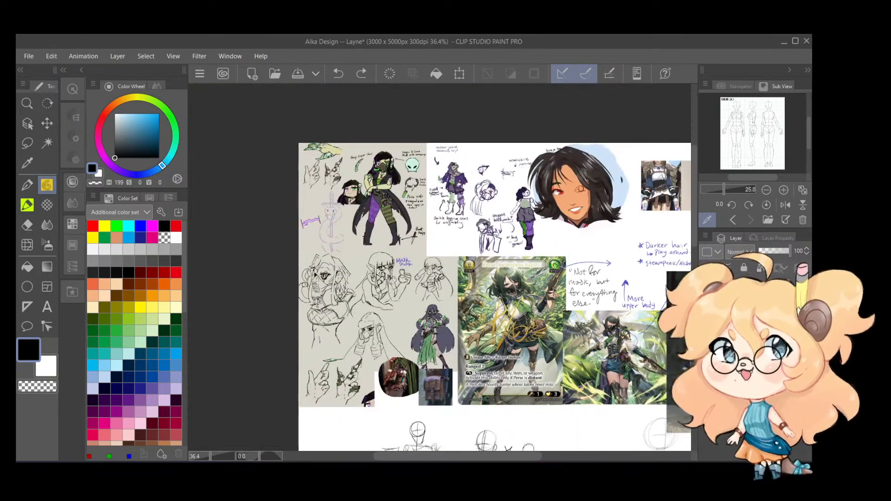
scroll(452, 439, "up", 3)
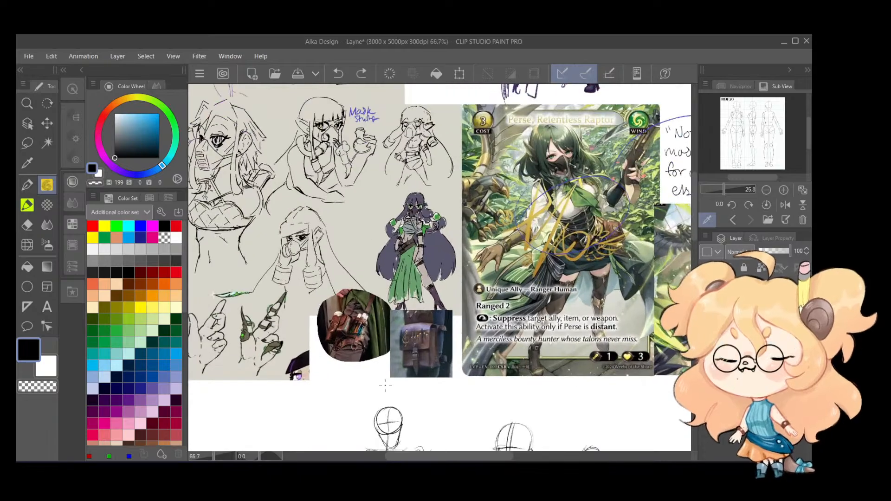
scroll(385, 386, "up", 2)
left_click_drag(601, 394, 558, 361)
mouse_move(650, 408)
left_mouse_down()
mouse_move(539, 340)
mouse_move(403, 159)
left_mouse_up()
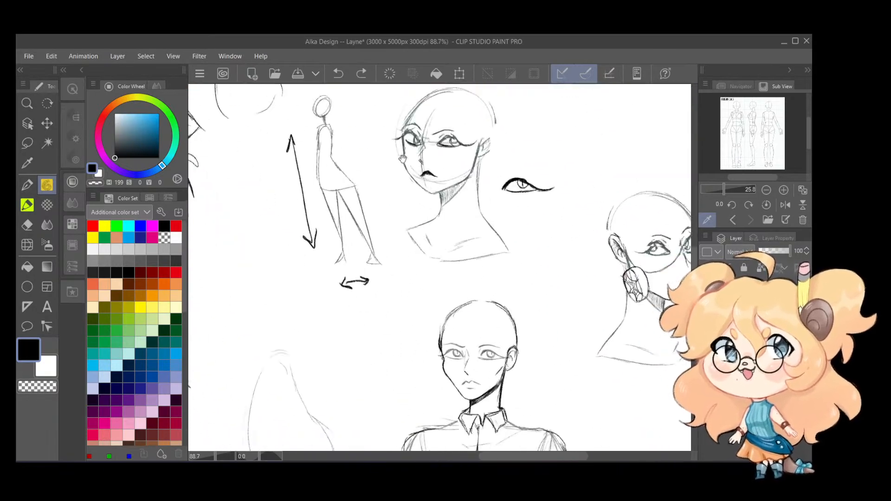
left_click_drag(521, 417, 477, 218)
left_click_drag(477, 438, 493, 317)
scroll(493, 318, "up", 3)
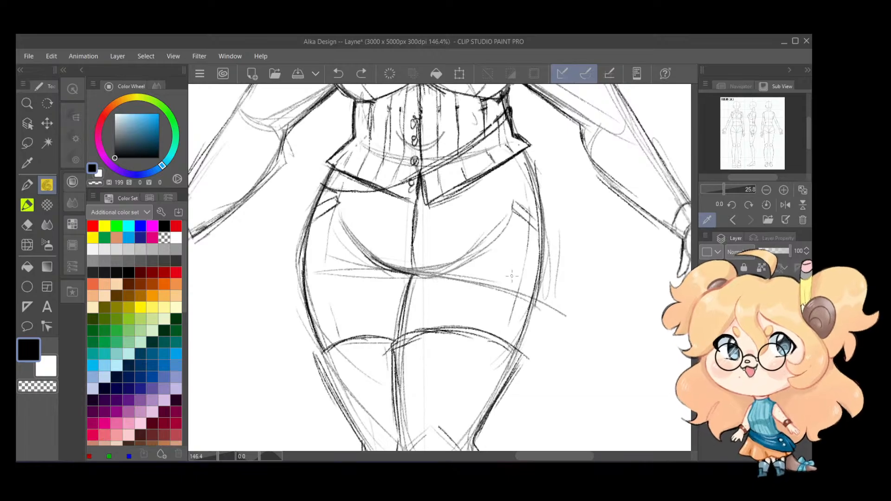
scroll(512, 268, "down", 5)
Step: Examine the ranger card artworks, the white-boots outfit photo and the handwritten style notes
left_click_drag(508, 228, 673, 418)
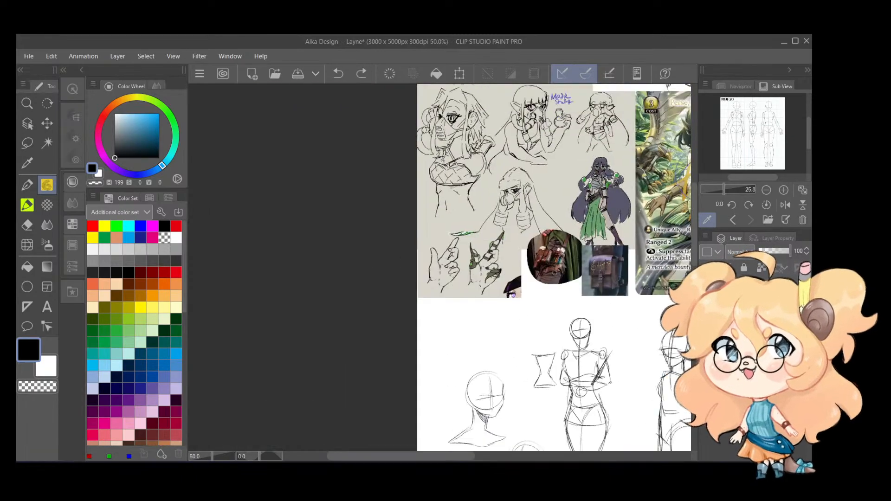
mouse_move(633, 238)
left_mouse_down()
mouse_move(576, 375)
mouse_move(528, 393)
mouse_move(498, 360)
left_mouse_up()
scroll(527, 394, "down", 1)
scroll(467, 371, "up", 3)
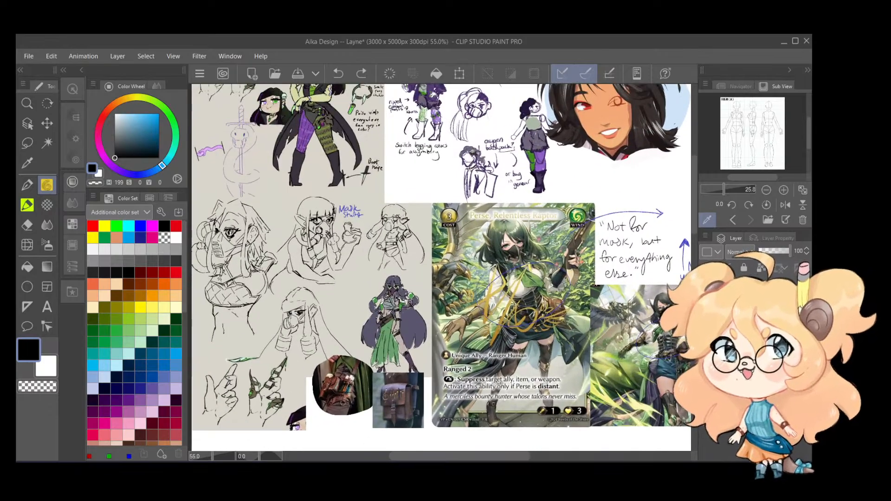
left_click_drag(552, 351, 429, 350)
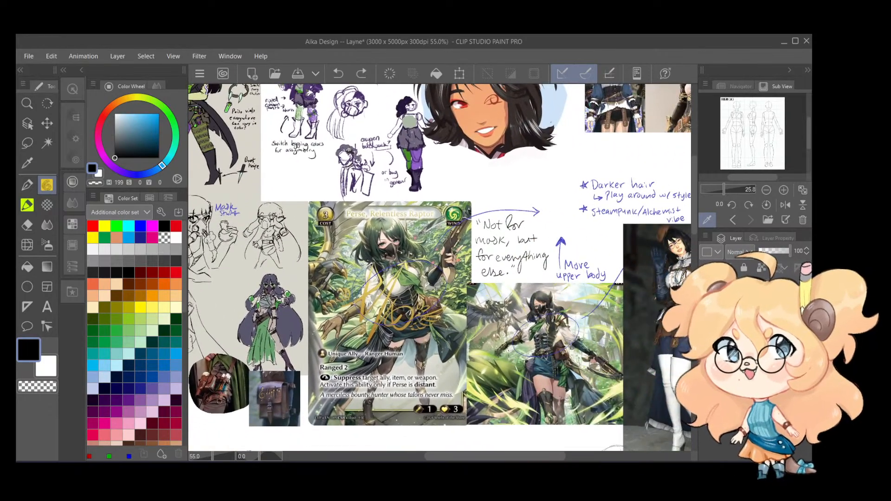
scroll(514, 343, "down", 2)
left_click_drag(597, 378, 518, 333)
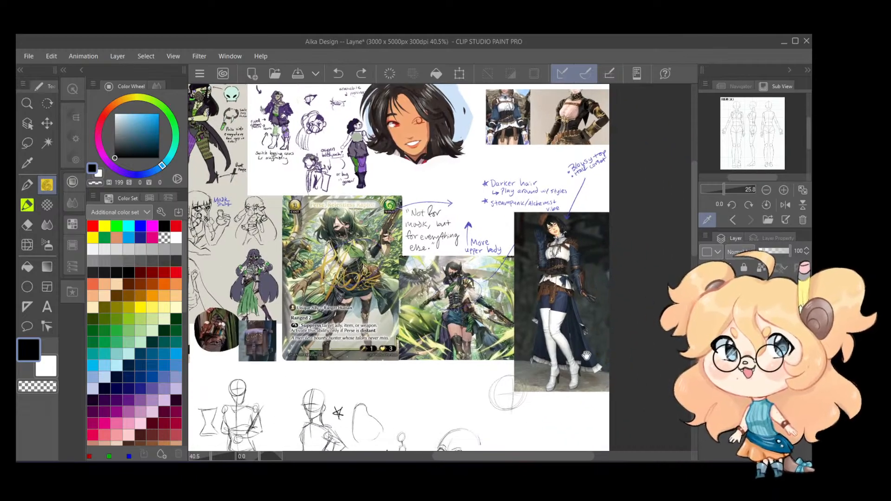
Step: Show the mood board of plants, snake and prosthetic leg over the sketches, examine it and hide it again
left_click_drag(586, 356, 586, 212)
left_click_drag(588, 327, 582, 220)
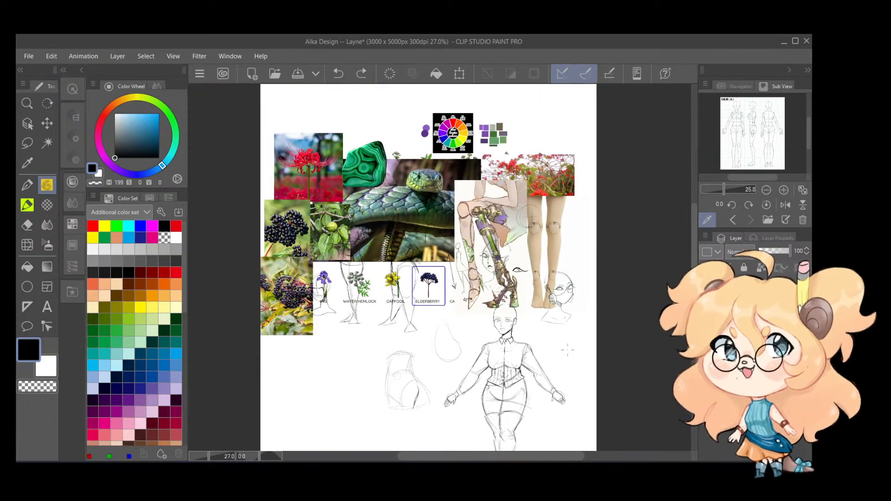
left_click_drag(537, 235, 568, 262)
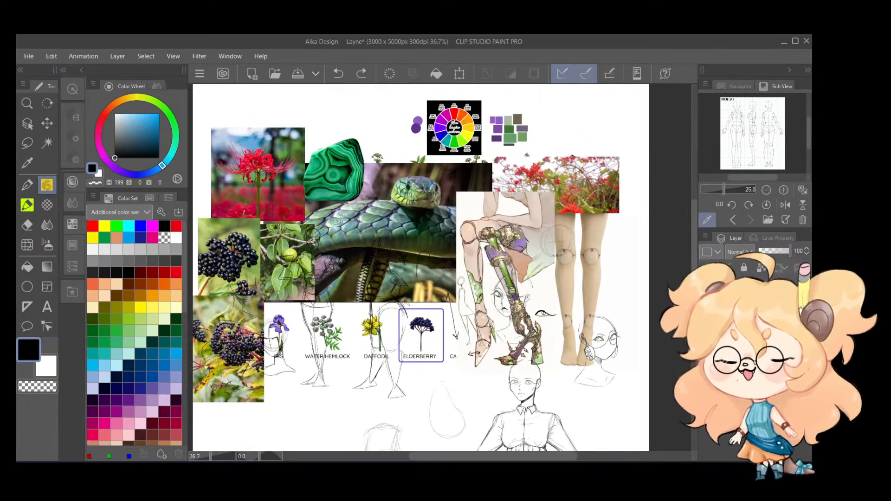
left_click_drag(598, 374, 580, 322)
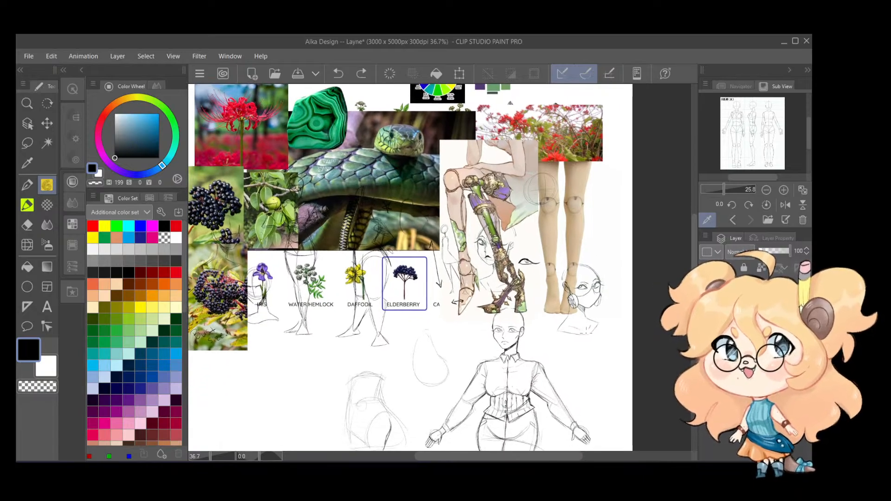
left_click_drag(582, 382, 591, 285)
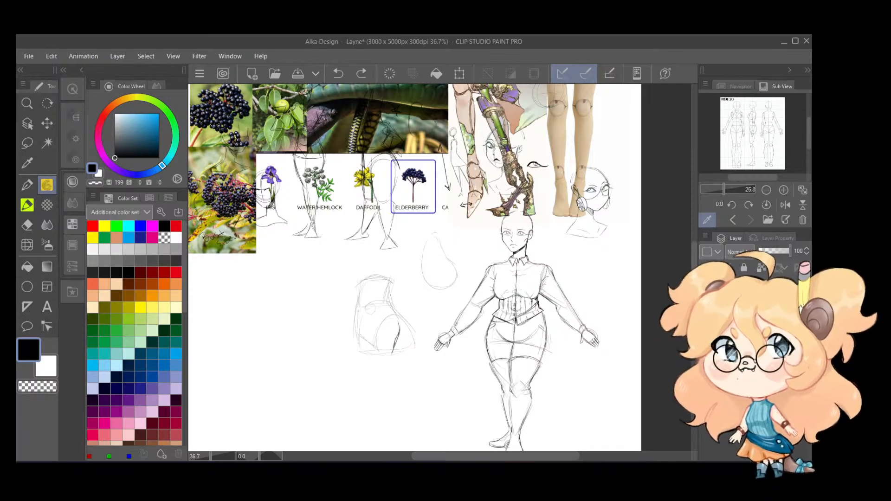
key("ctrl+z")
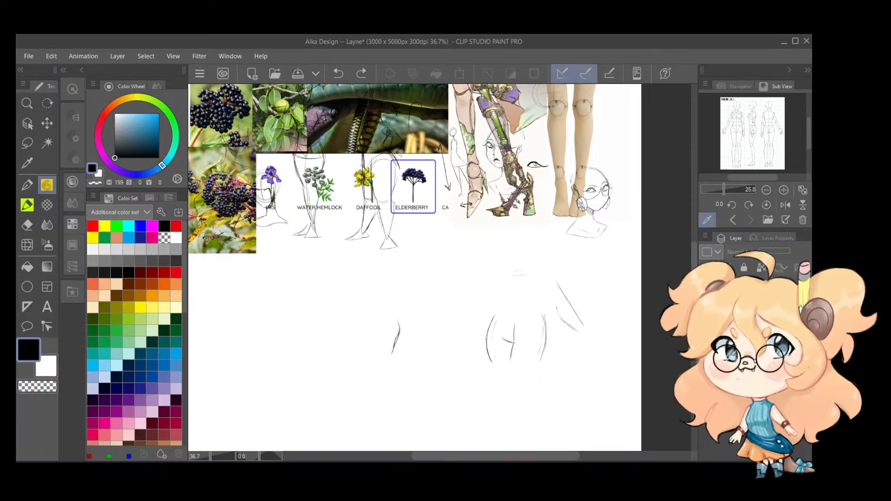
key("ctrl+y")
left_click(707, 342)
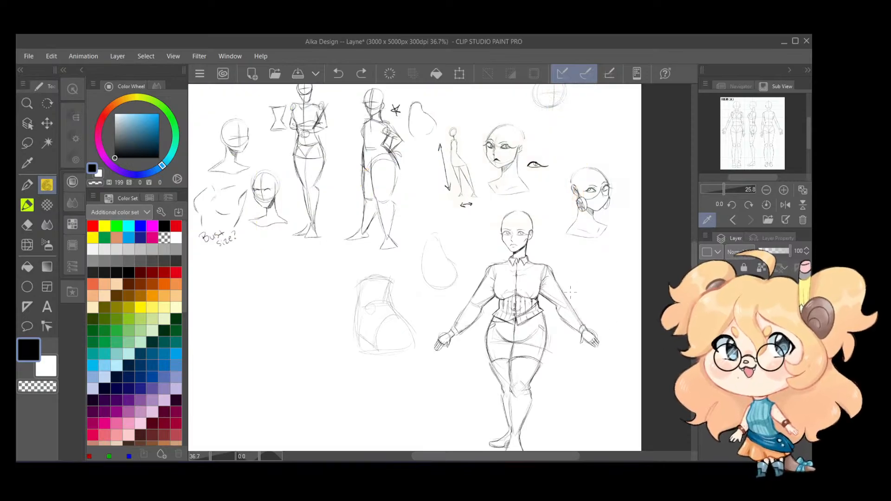
Step: Draw a curved strap line across the upper thigh, running from the inner leg up to the outer hip
left_click_drag(529, 292, 576, 292)
left_click_drag(549, 237, 576, 291)
left_click_drag(558, 412, 536, 248)
scroll(535, 248, "up", 1)
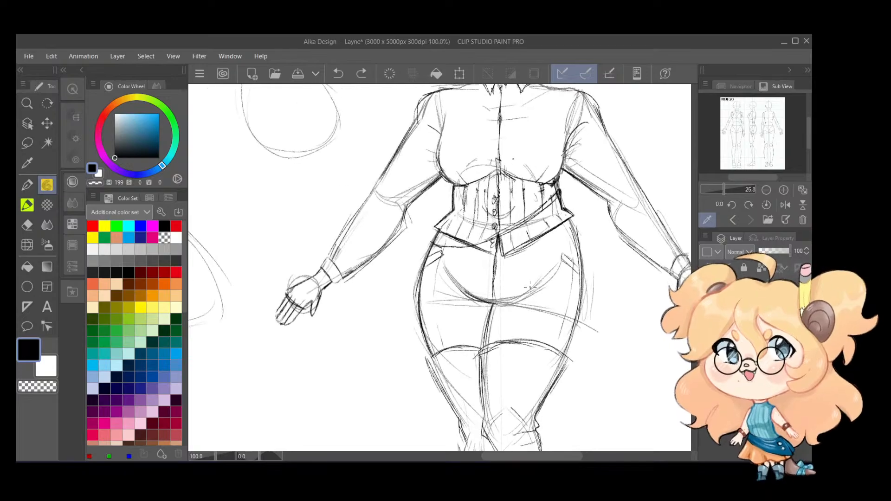
scroll(530, 287, "up", 1)
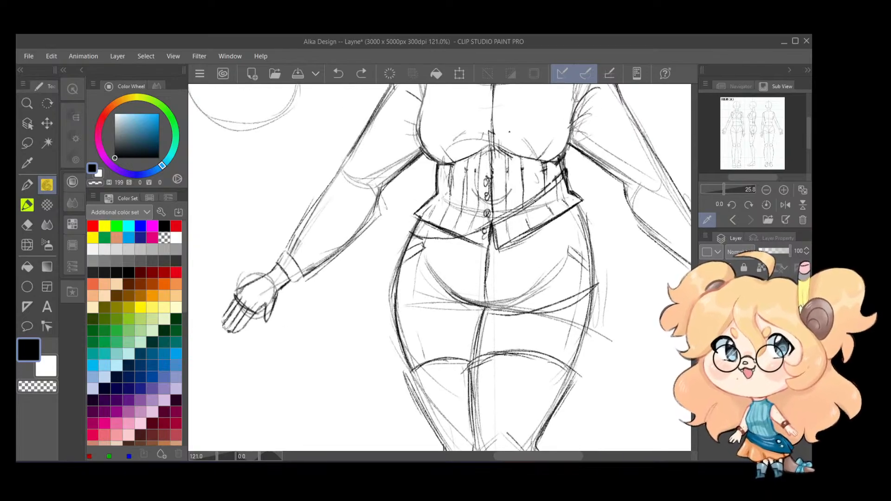
key("ctrl+z")
mouse_move(488, 308)
left_mouse_down()
mouse_move(557, 297)
mouse_move(589, 280)
mouse_move(575, 335)
mouse_move(588, 342)
mouse_move(605, 288)
left_mouse_up()
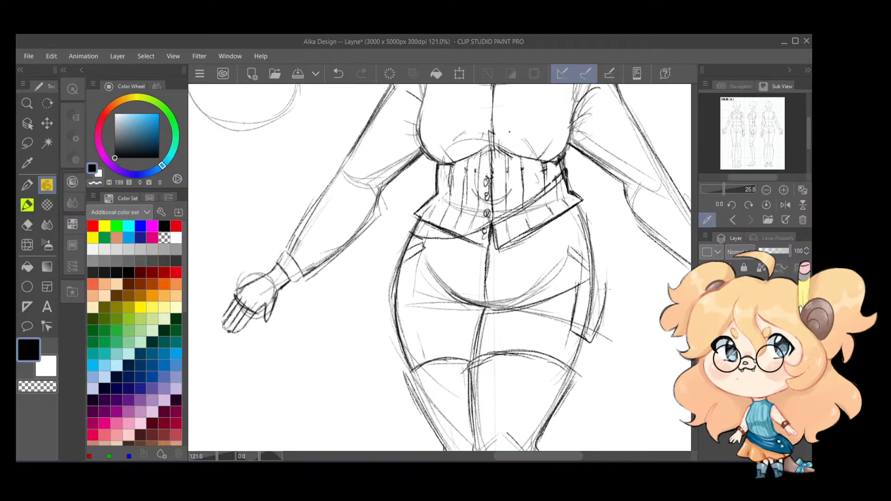
Step: Sketch a boxy pouch with a flap on the outer thigh and add the strap's lower edge
mouse_move(600, 324)
left_mouse_down()
mouse_move(603, 280)
mouse_move(593, 276)
mouse_move(581, 292)
mouse_move(603, 288)
mouse_move(592, 292)
left_mouse_up()
key("ctrl+z")
key("ctrl+z")
left_click_drag(582, 289, 575, 338)
key("ctrl+z")
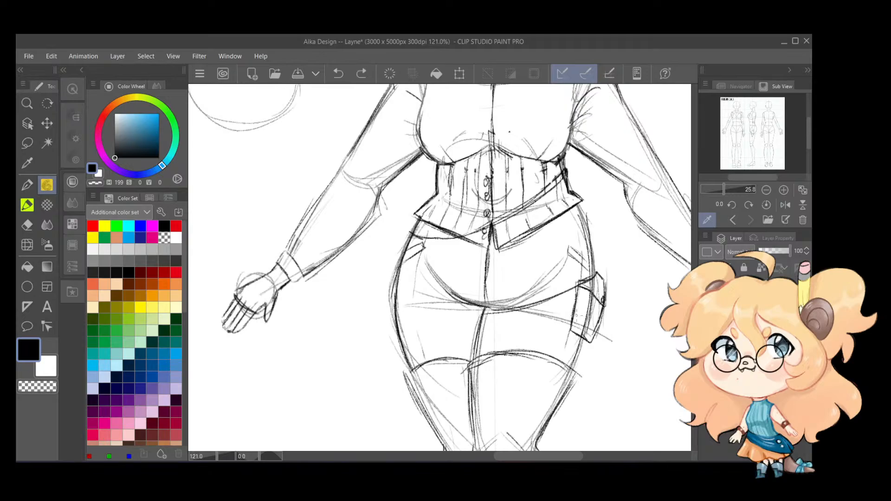
mouse_move(478, 323)
left_mouse_down()
mouse_move(553, 305)
mouse_move(529, 321)
mouse_move(576, 302)
left_mouse_up()
Step: Examine the potion belt and leather satchel reference photos beside the ranger card art
left_click_drag(393, 105, 572, 418)
scroll(487, 298, "down", 4)
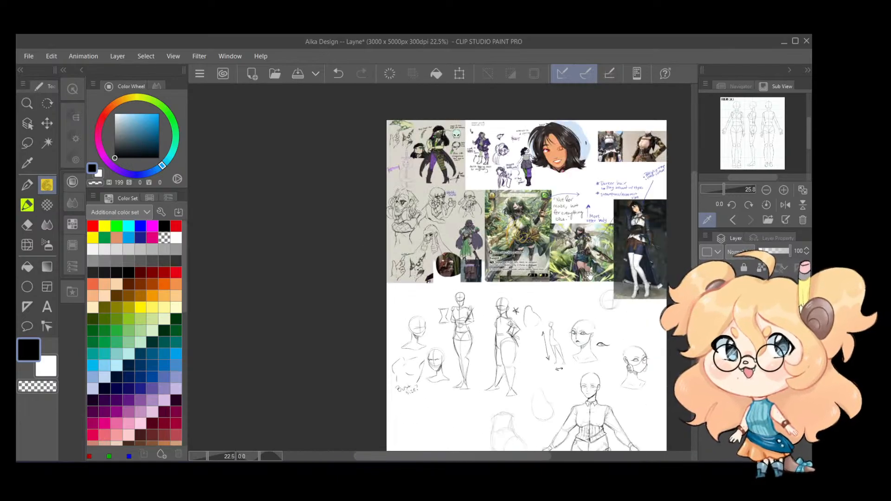
left_click_drag(450, 178, 451, 225)
scroll(451, 225, "up", 3)
scroll(559, 291, "up", 1)
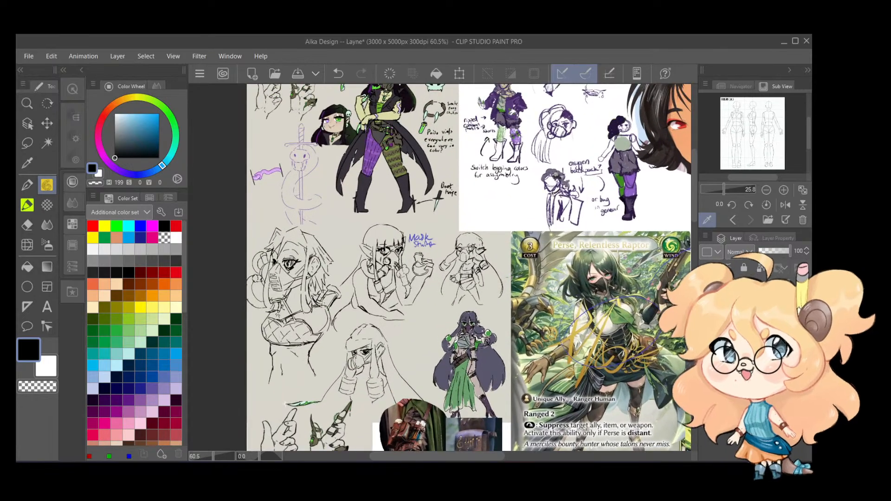
mouse_move(559, 291)
left_mouse_down()
mouse_move(553, 314)
mouse_move(500, 214)
left_mouse_up()
scroll(372, 330, "up", 1)
scroll(416, 345, "up", 2)
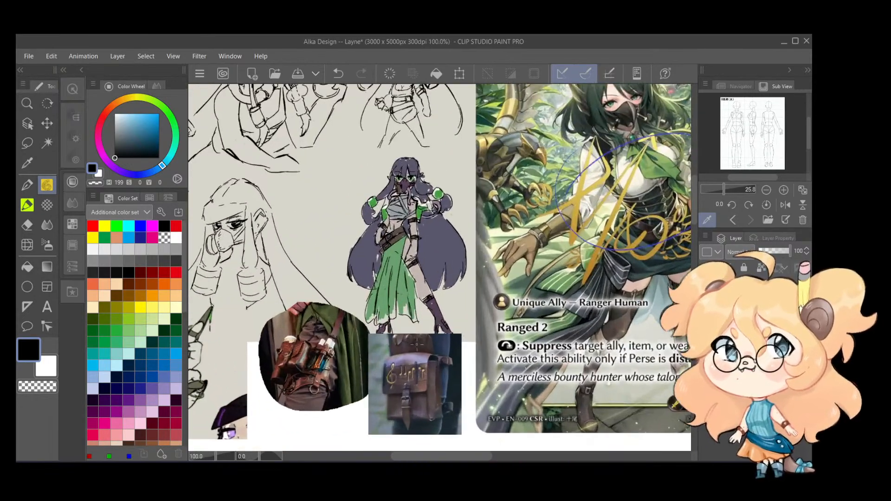
left_click_drag(520, 334, 405, 236)
left_click_drag(548, 353, 393, 210)
mouse_move(528, 436)
left_mouse_down()
mouse_move(402, 190)
mouse_move(412, 223)
mouse_move(405, 249)
left_mouse_up()
left_click_drag(407, 134, 551, 260)
Step: Reinforce the outline of the small vial beside the pouch on the thigh strap
scroll(551, 261, "up", 3)
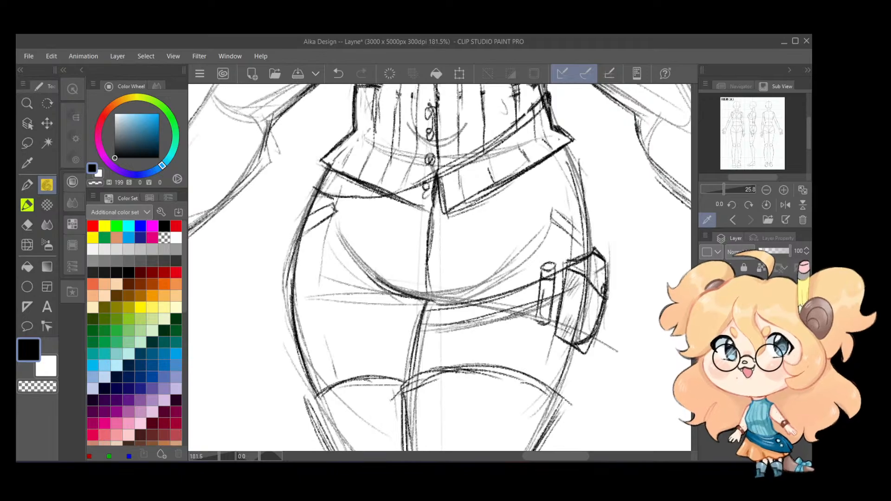
left_click_drag(548, 291, 547, 315)
left_click_drag(549, 283, 541, 298)
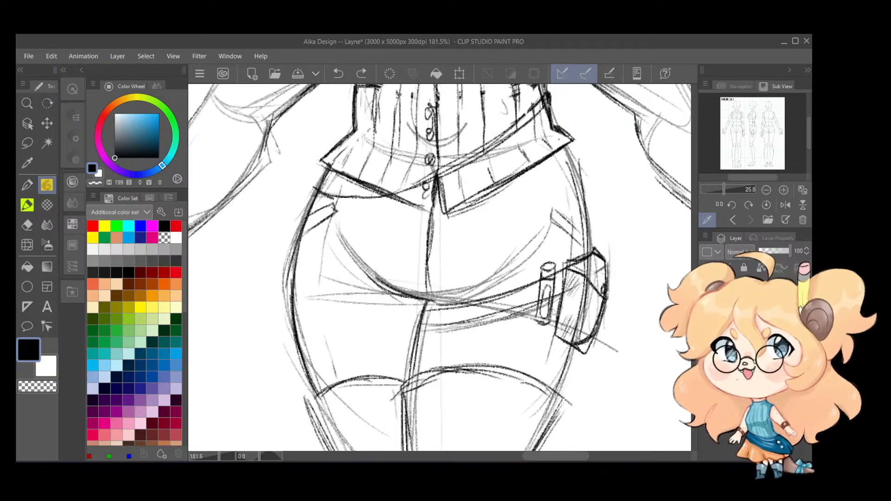
key("ctrl+z")
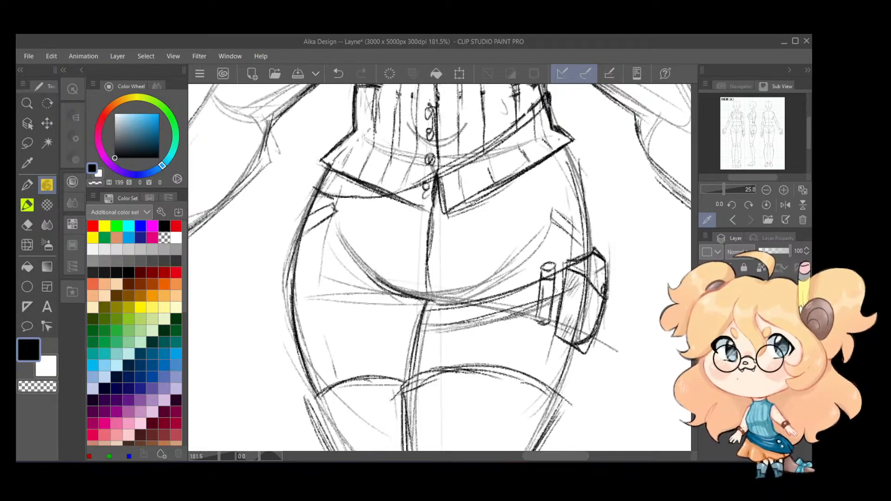
Step: Erase the stray construction lines below the thigh strap and trim the pouch's pointed lower corner
key("e")
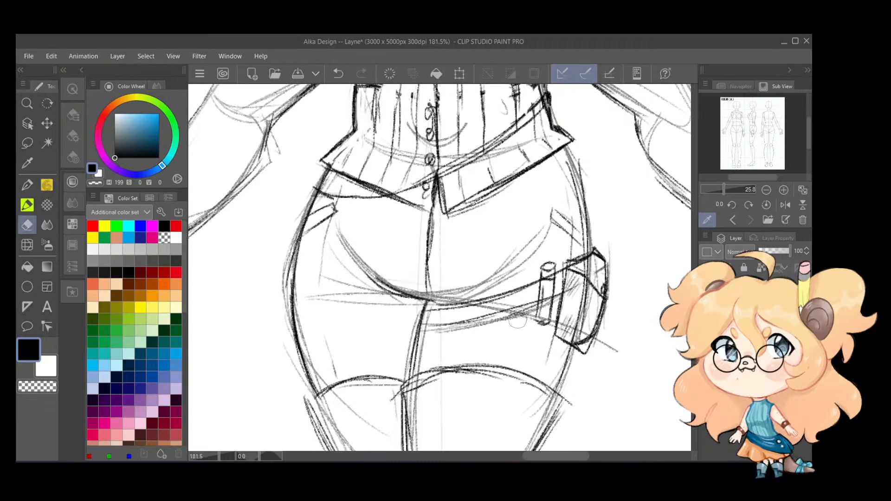
mouse_move(518, 320)
left_mouse_down()
mouse_move(444, 333)
mouse_move(528, 307)
mouse_move(528, 319)
mouse_move(534, 308)
mouse_move(514, 318)
mouse_move(534, 325)
mouse_move(556, 323)
left_mouse_up()
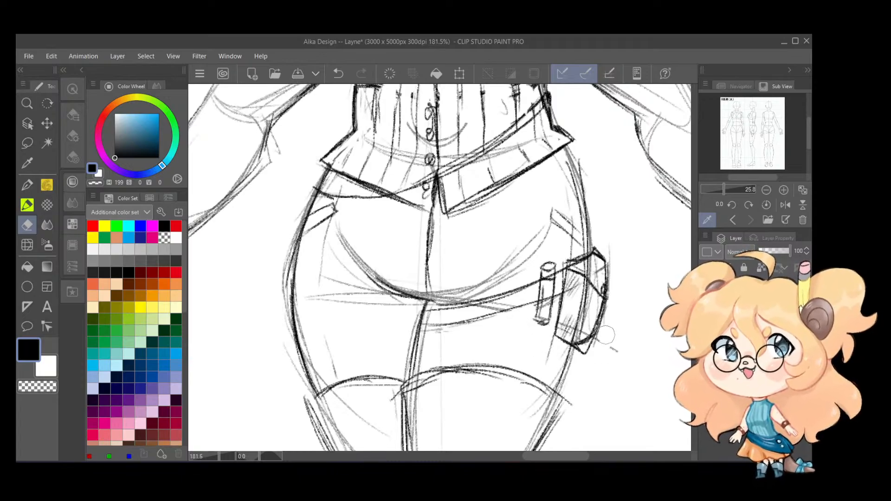
mouse_move(606, 335)
left_mouse_down()
mouse_move(619, 357)
mouse_move(597, 341)
mouse_move(584, 353)
mouse_move(598, 320)
left_mouse_up()
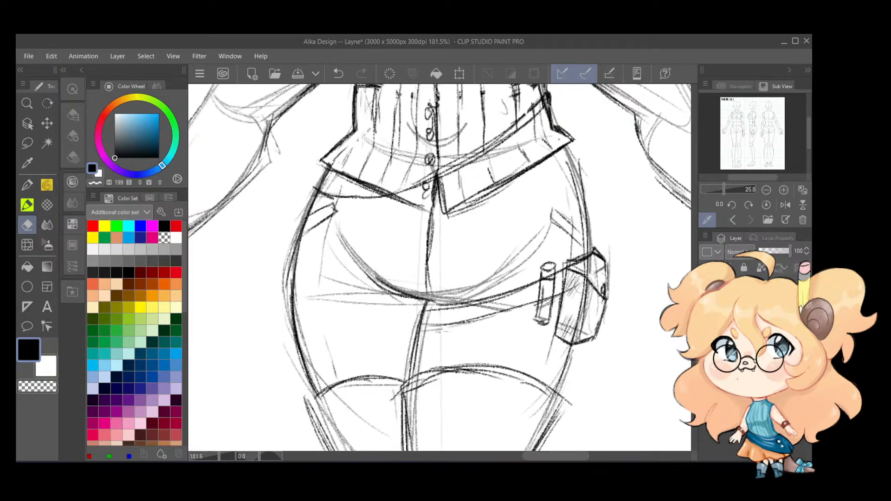
key("ctrl+z")
left_click(757, 343)
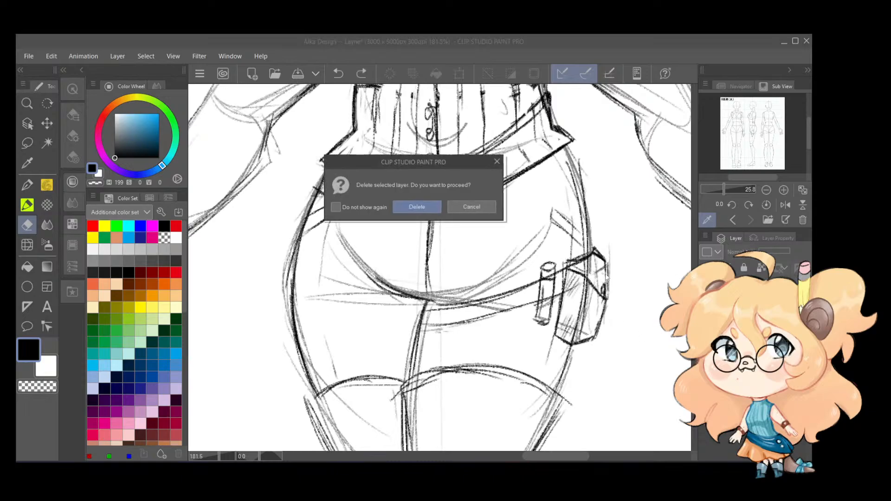
left_click(411, 213)
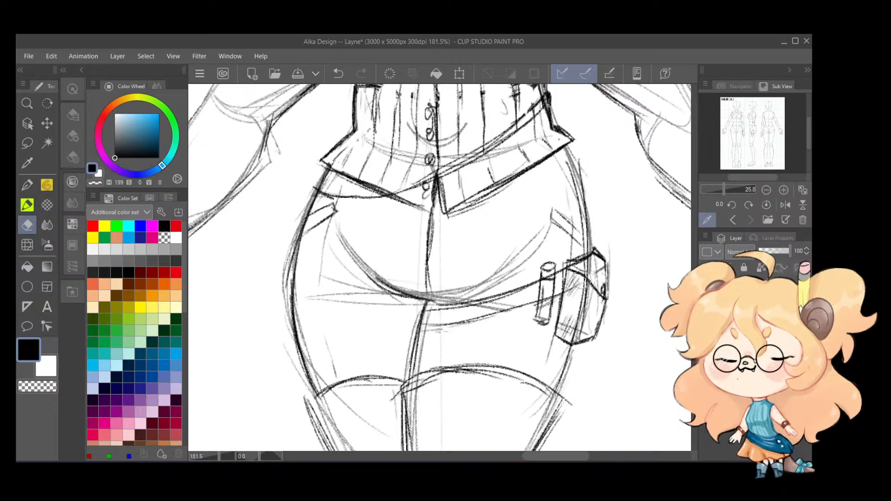
Step: Erase the leftover strap and sketch lines inside the vial and the pouch
mouse_move(586, 279)
left_mouse_down()
mouse_move(572, 334)
mouse_move(569, 323)
left_mouse_up()
mouse_move(584, 266)
left_mouse_down()
mouse_move(576, 283)
mouse_move(569, 278)
left_mouse_up()
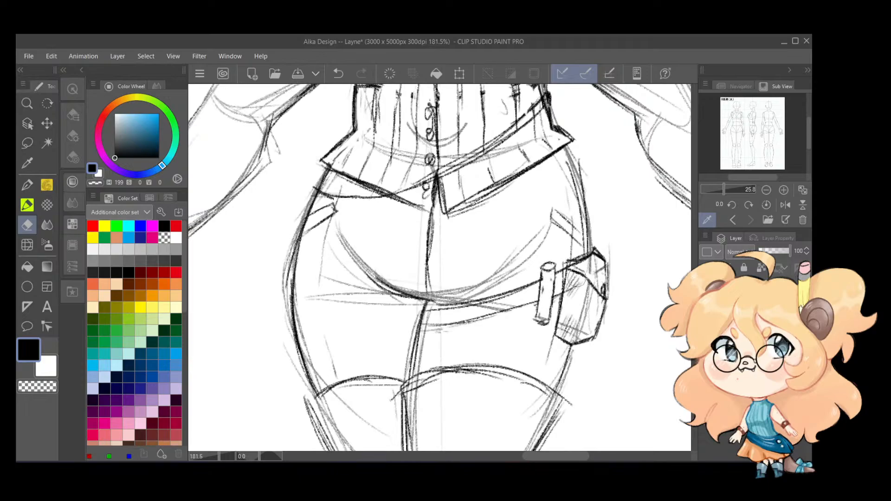
mouse_move(575, 281)
left_mouse_down()
mouse_move(572, 287)
mouse_move(584, 285)
mouse_move(569, 297)
mouse_move(562, 291)
left_mouse_up()
key("ctrl+z")
key("ctrl+z")
scroll(584, 151, "down", 2)
scroll(557, 231, "up", 3)
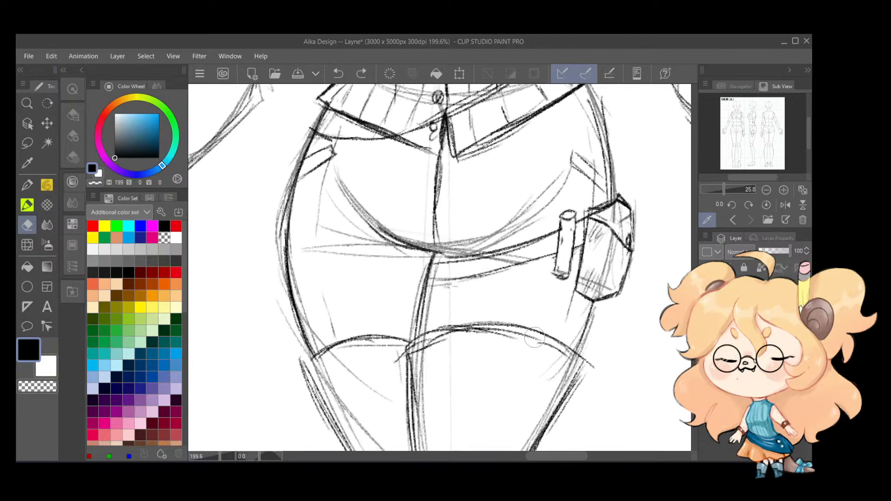
Step: Examine the potion belt and leather satchel reference photos, then return to the thigh strap on the figure
key("p")
key("p")
scroll(584, 272, "down", 2)
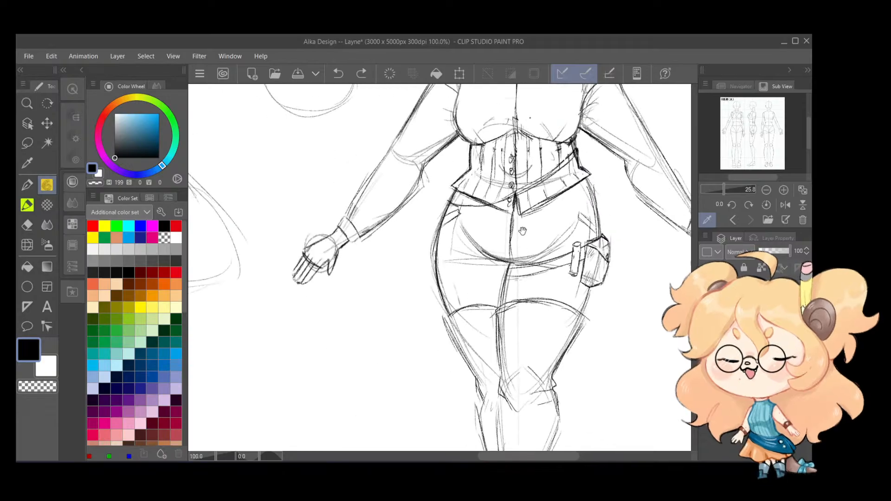
left_click_drag(523, 231, 636, 427)
mouse_move(334, 102)
left_mouse_down()
mouse_move(483, 211)
mouse_move(531, 332)
left_mouse_up()
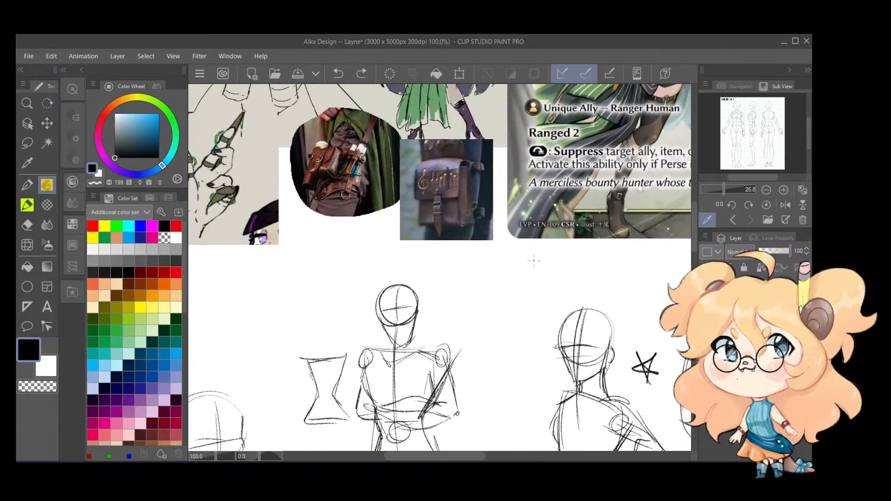
mouse_move(532, 255)
left_mouse_down()
mouse_move(499, 219)
mouse_move(353, 122)
left_mouse_up()
mouse_move(547, 345)
left_mouse_down()
mouse_move(399, 241)
mouse_move(326, 142)
left_mouse_up()
mouse_move(562, 391)
left_mouse_down()
mouse_move(492, 345)
mouse_move(372, 148)
left_mouse_up()
left_click_drag(502, 344, 399, 153)
left_click_drag(472, 323, 611, 313)
scroll(481, 239, "up", 2)
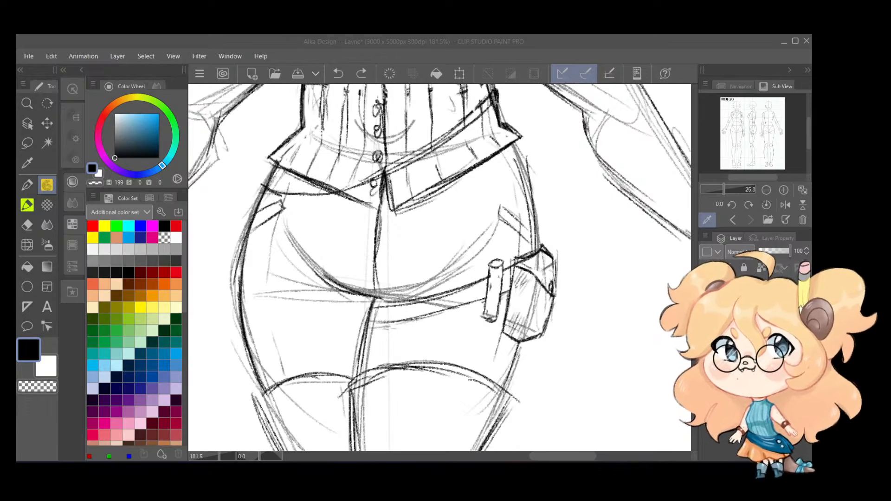
Step: Redraw the vial's sides and rounded base with bolder lines
left_click(525, 312)
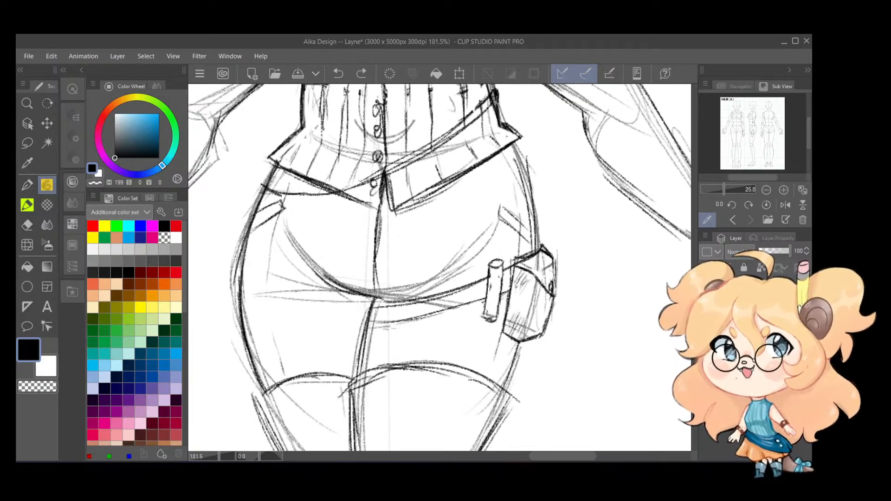
scroll(471, 309, "up", 5)
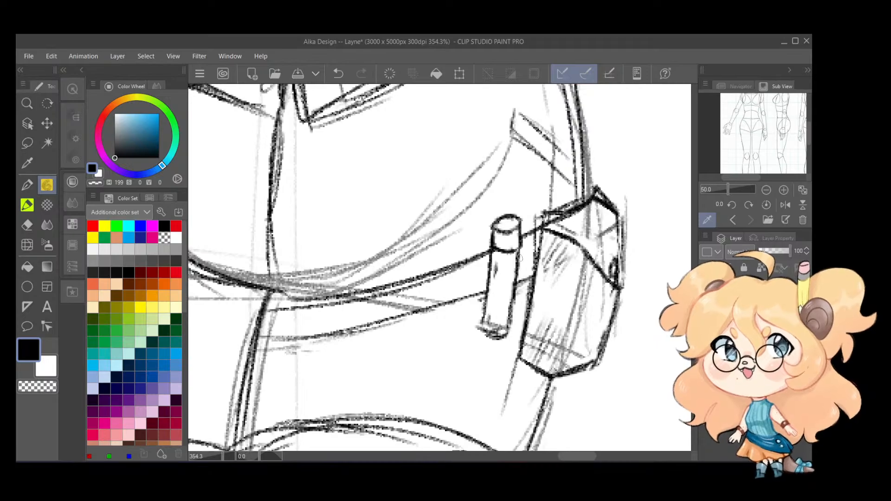
left_click_drag(490, 262, 486, 315)
mouse_move(489, 283)
left_mouse_down()
mouse_move(484, 325)
mouse_move(517, 328)
mouse_move(514, 288)
left_mouse_up()
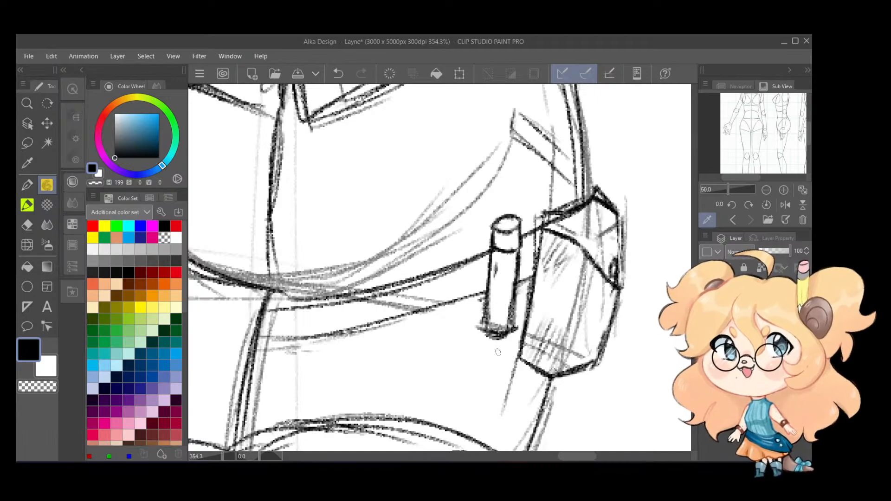
Step: Erase the rough overlapping strokes around the vial's base and inside its body
key("e")
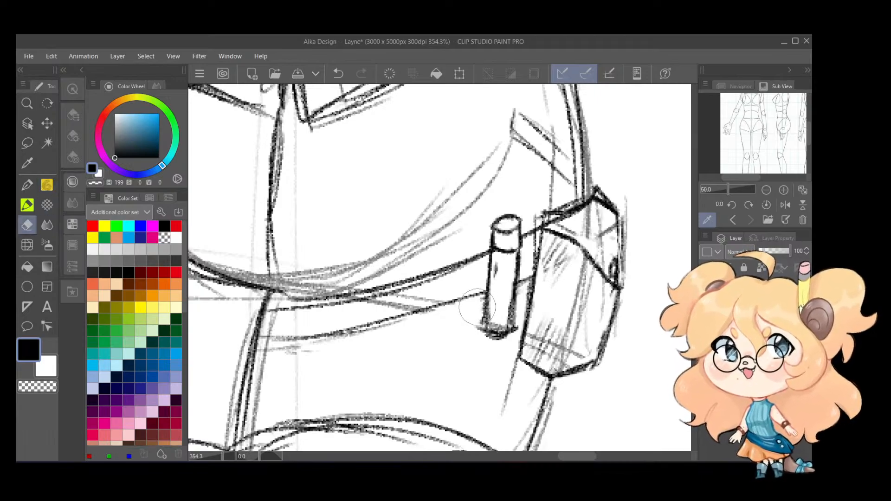
mouse_move(481, 316)
left_mouse_down()
mouse_move(478, 325)
mouse_move(493, 327)
mouse_move(504, 311)
mouse_move(501, 290)
mouse_move(518, 284)
mouse_move(513, 328)
mouse_move(510, 288)
mouse_move(522, 325)
mouse_move(512, 274)
mouse_move(511, 304)
left_mouse_up()
key("ctrl+z")
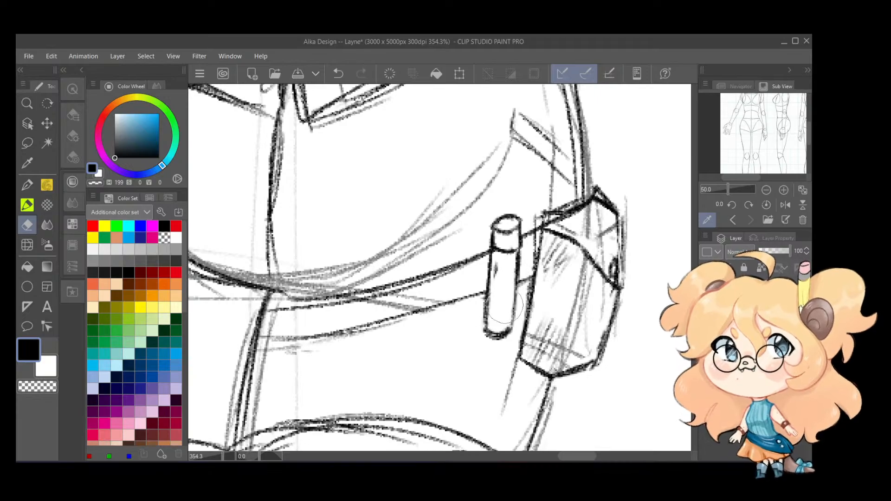
mouse_move(497, 260)
left_mouse_down()
mouse_move(504, 251)
mouse_move(492, 246)
mouse_move(522, 251)
left_mouse_up()
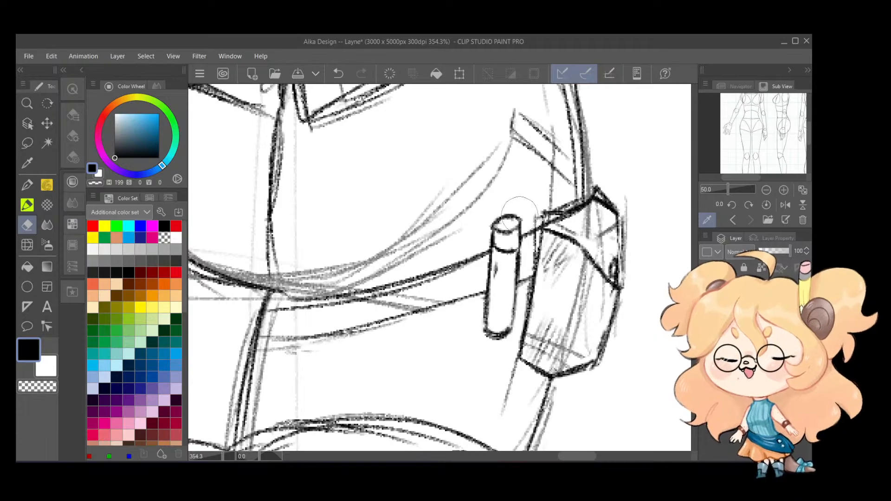
left_click_drag(497, 339, 478, 331)
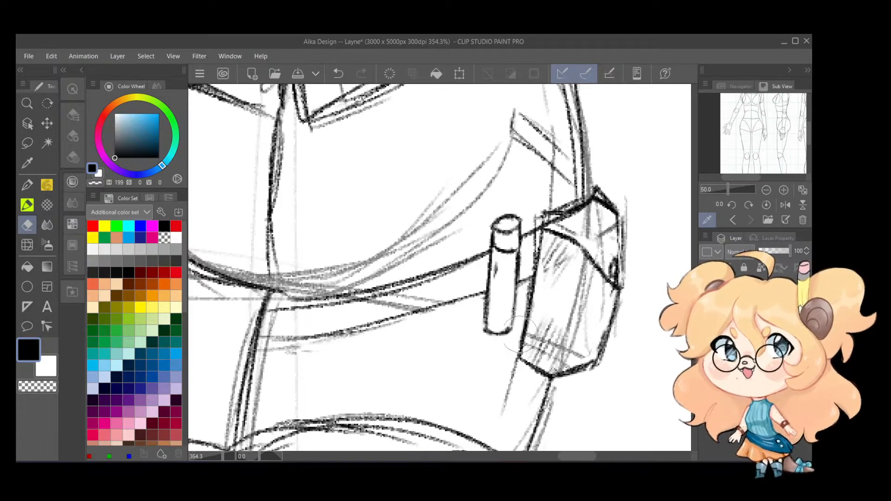
Step: Draw two curved holder bands around the vial where the strap's upper and lower edges cross it
key("p")
key("p")
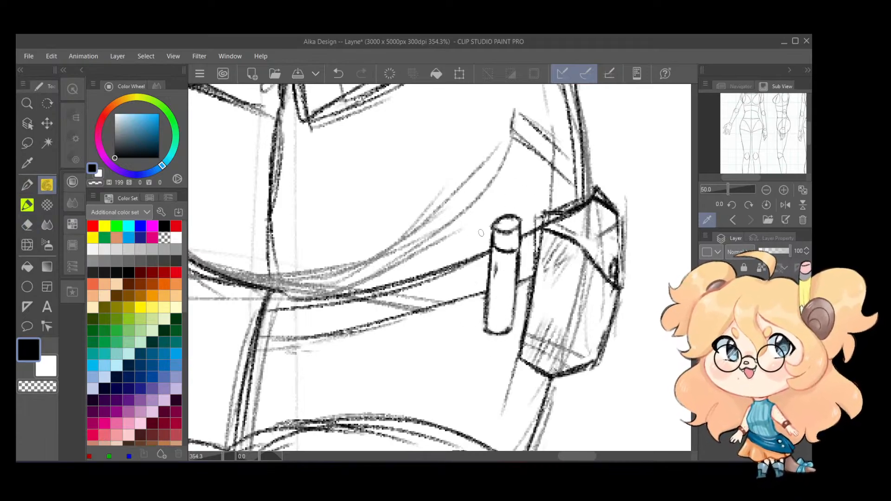
key("ctrl+z")
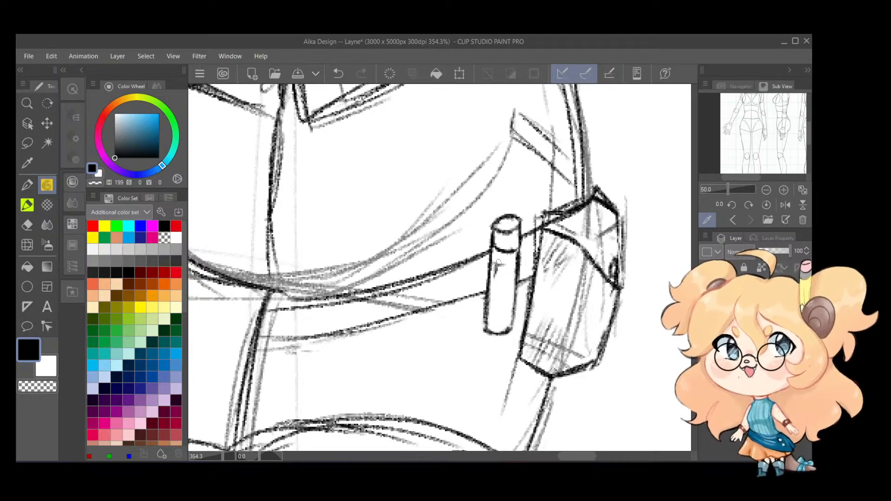
left_click_drag(491, 260, 513, 259)
key("ctrl+z")
key("ctrl+z")
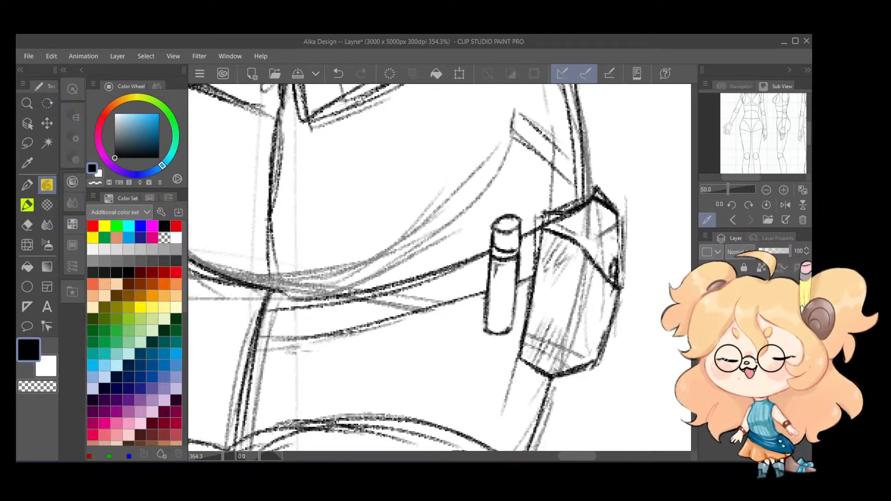
left_click_drag(487, 292, 520, 286)
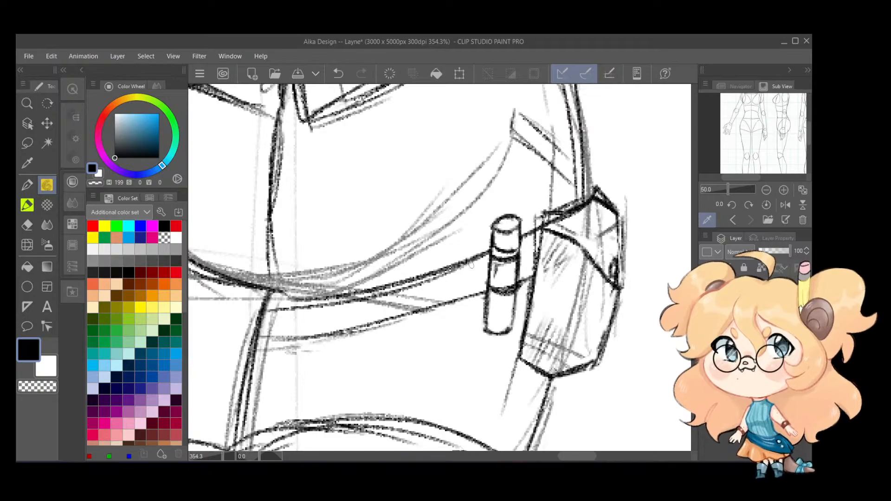
Step: Draw a second capped vial with a rounded base on the strap, on the inner side of the first one
key("ctrl+z")
left_click_drag(444, 236, 450, 330)
mouse_move(457, 231)
left_mouse_down()
mouse_move(460, 335)
mouse_move(478, 327)
mouse_move(482, 258)
mouse_move(476, 305)
mouse_move(478, 279)
mouse_move(478, 295)
left_mouse_up()
key("ctrl+z")
key("ctrl+z")
key("ctrl+z")
key("ctrl+z")
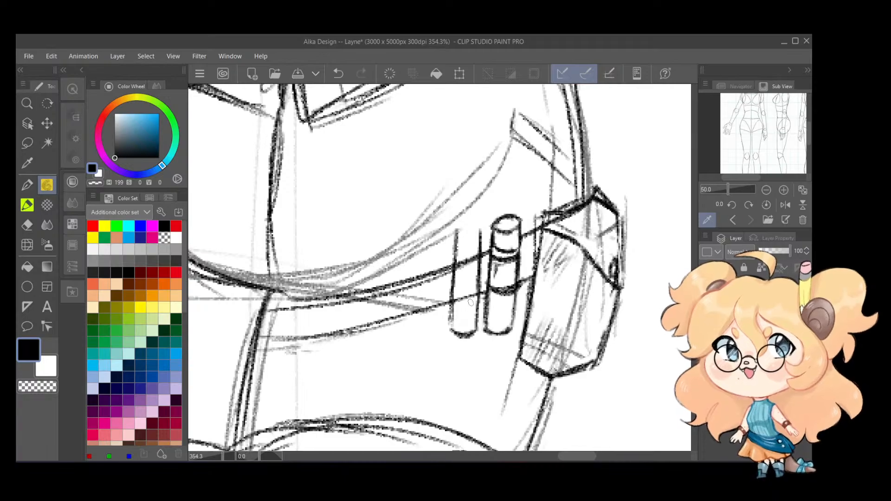
key("ctrl+z")
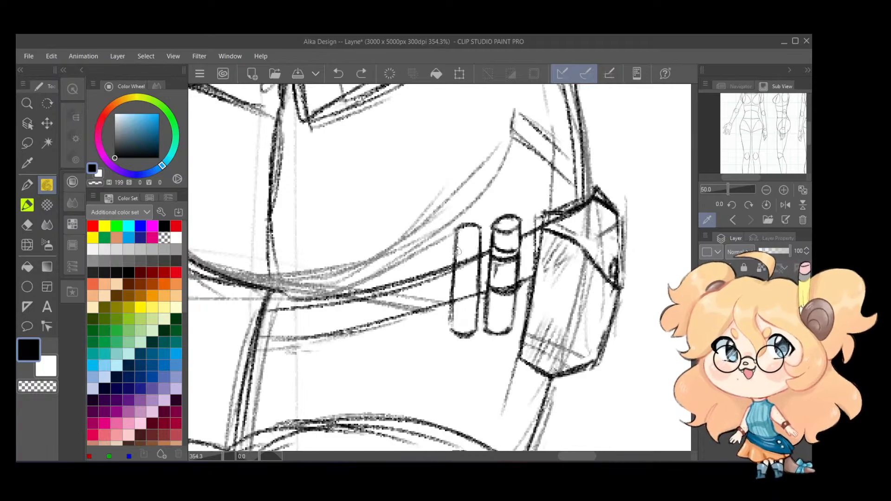
key("ctrl+z")
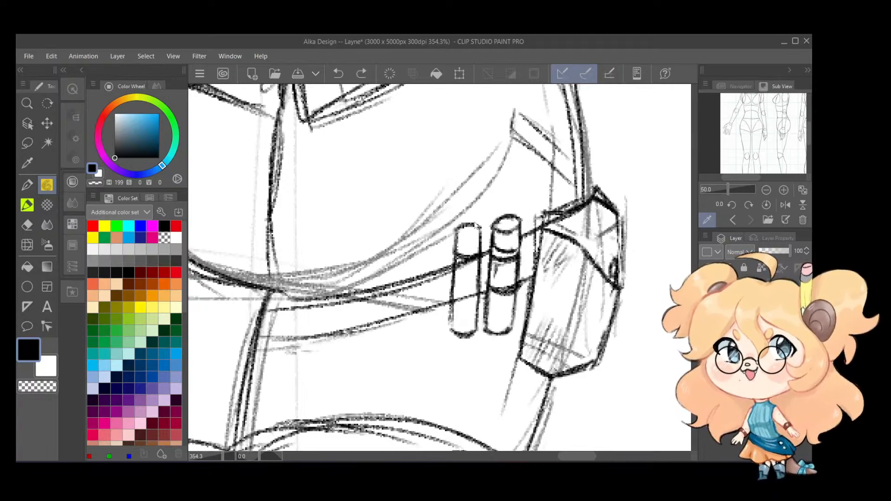
left_click_drag(458, 237, 482, 229)
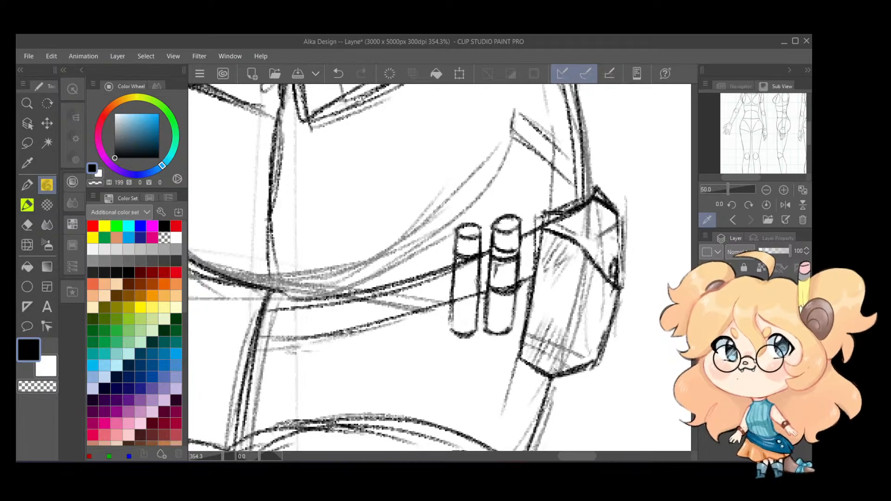
Step: Erase the strap lines running through the second vial and the stray strokes along the strap's lower edge
key("e")
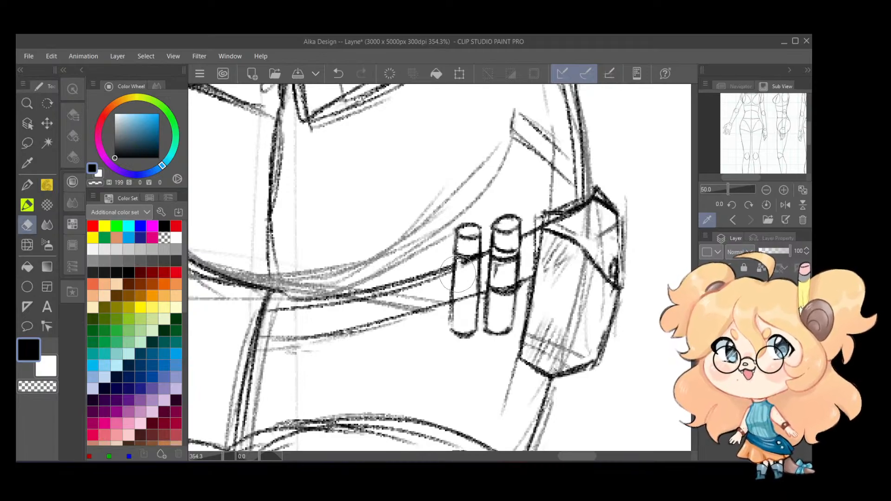
mouse_move(465, 262)
left_mouse_down()
mouse_move(458, 309)
mouse_move(468, 267)
left_mouse_up()
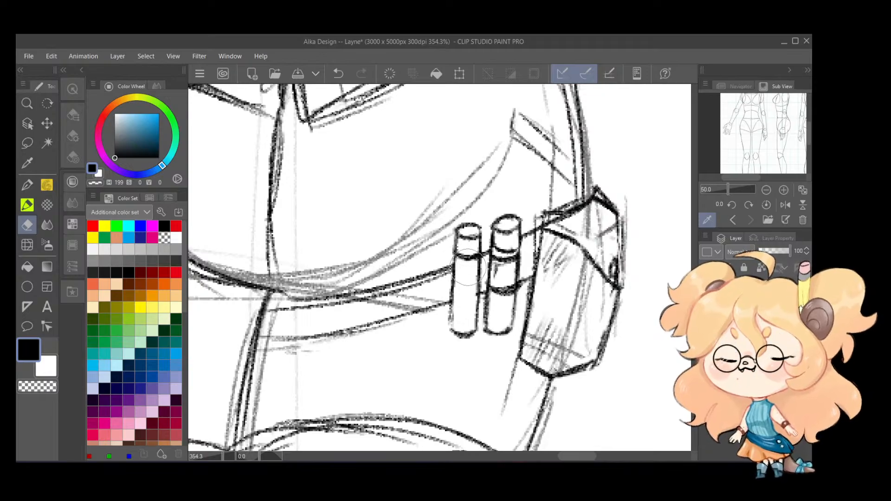
mouse_move(420, 295)
left_mouse_down()
mouse_move(381, 300)
mouse_move(394, 312)
left_mouse_up()
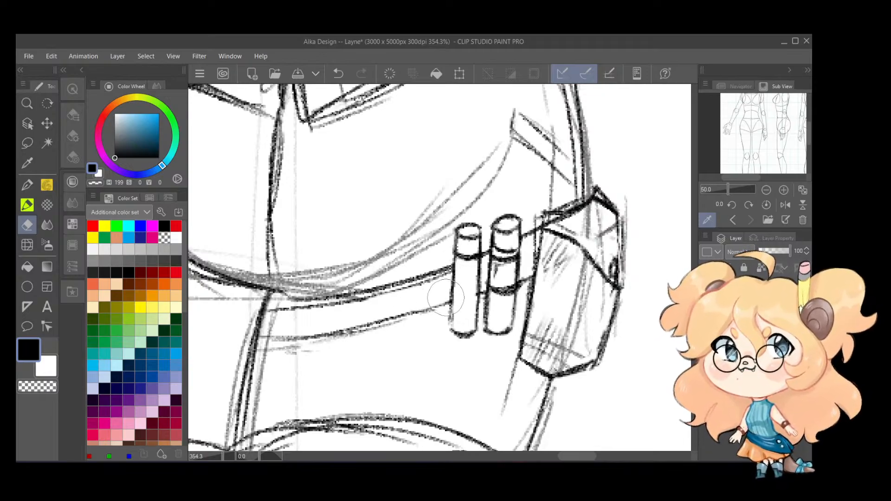
mouse_move(299, 357)
left_mouse_down()
mouse_move(400, 318)
mouse_move(385, 334)
left_mouse_up()
key("ctrl+z")
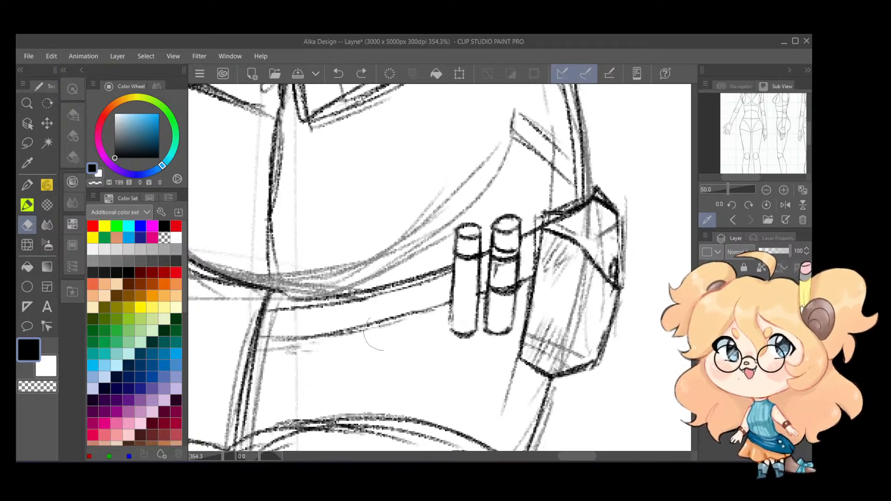
key("ctrl+z")
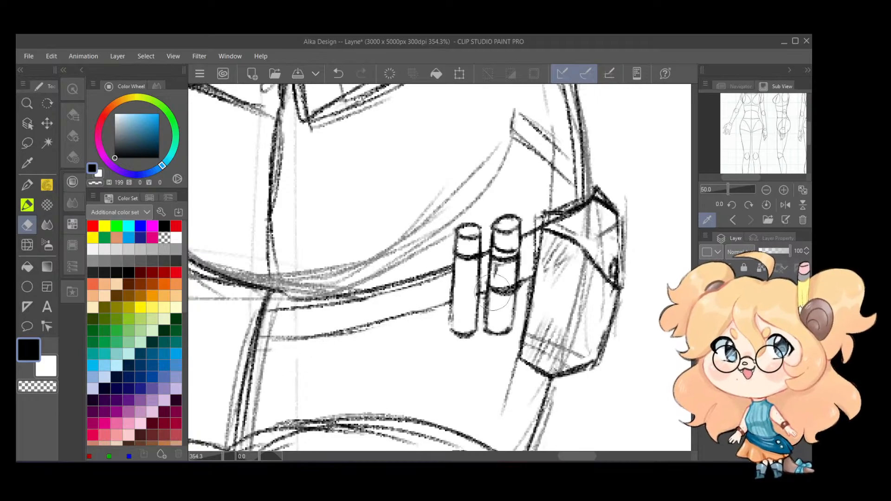
left_click_drag(499, 293, 501, 270)
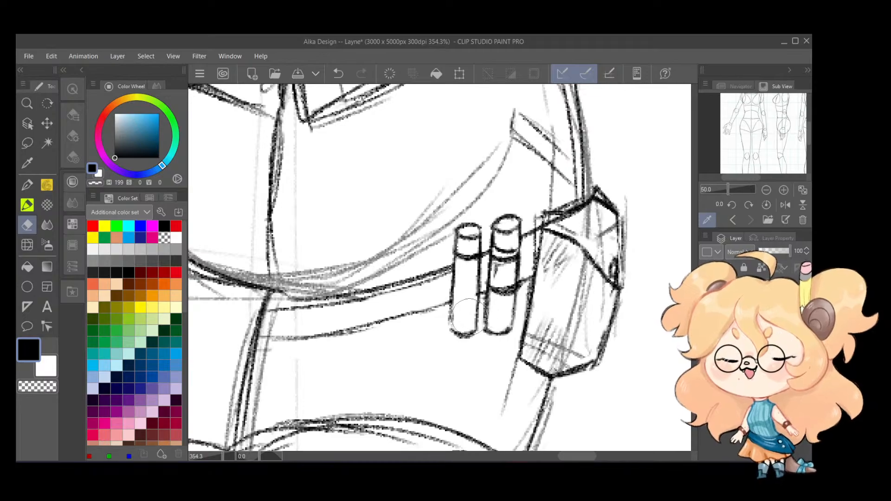
key("p")
key("p")
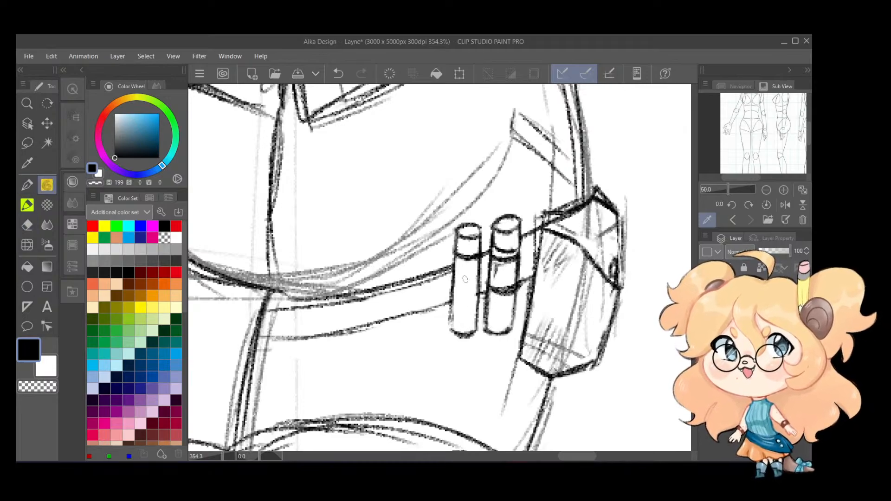
Step: Draw the lower holder band across the inner vial and try a small highlight inside the outer vial's lower half
mouse_move(455, 296)
left_mouse_down()
mouse_move(481, 293)
mouse_move(448, 297)
mouse_move(478, 299)
mouse_move(470, 285)
mouse_move(506, 310)
mouse_move(496, 299)
mouse_move(499, 325)
left_mouse_up()
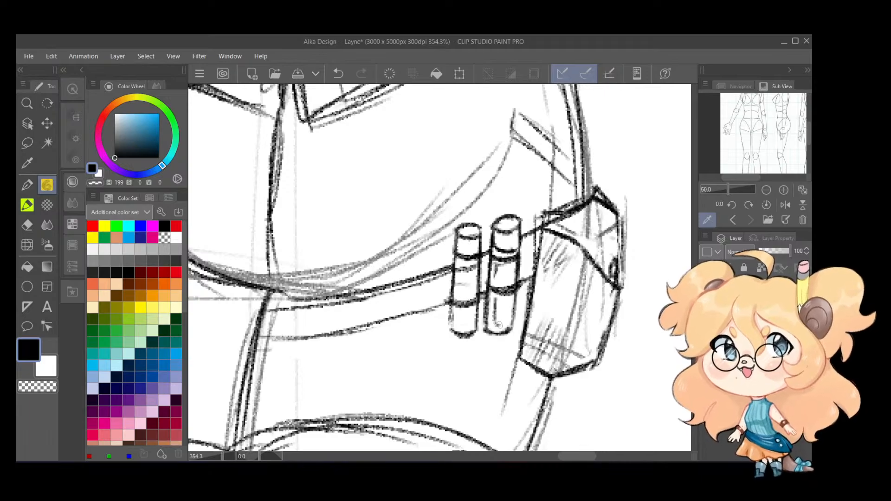
key("ctrl+z")
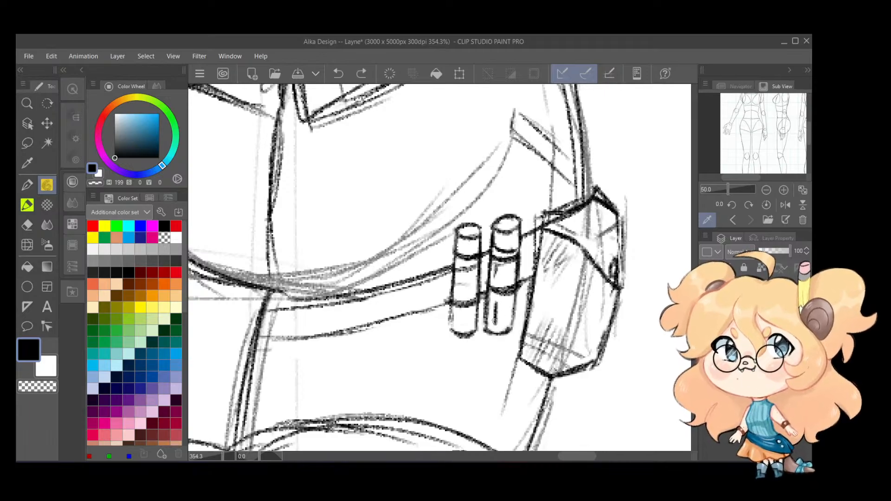
left_click_drag(492, 325, 503, 311)
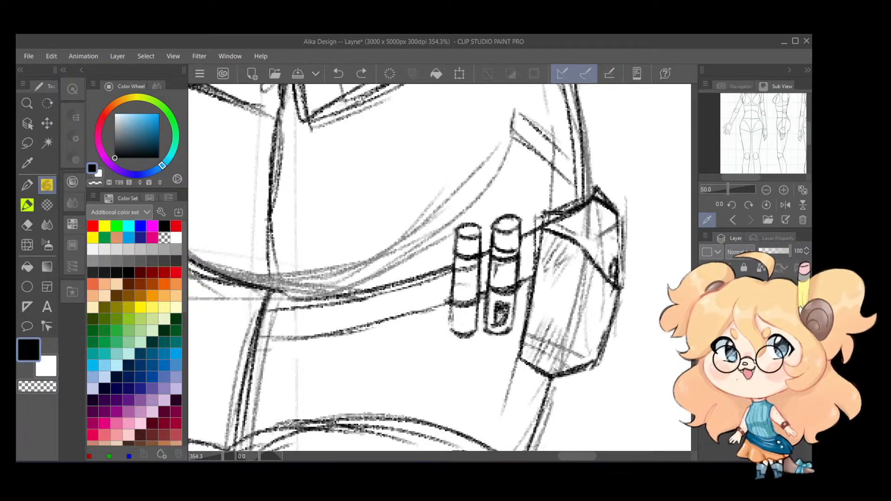
key("ctrl+z")
scroll(527, 198, "down", 5)
scroll(531, 170, "down", 4)
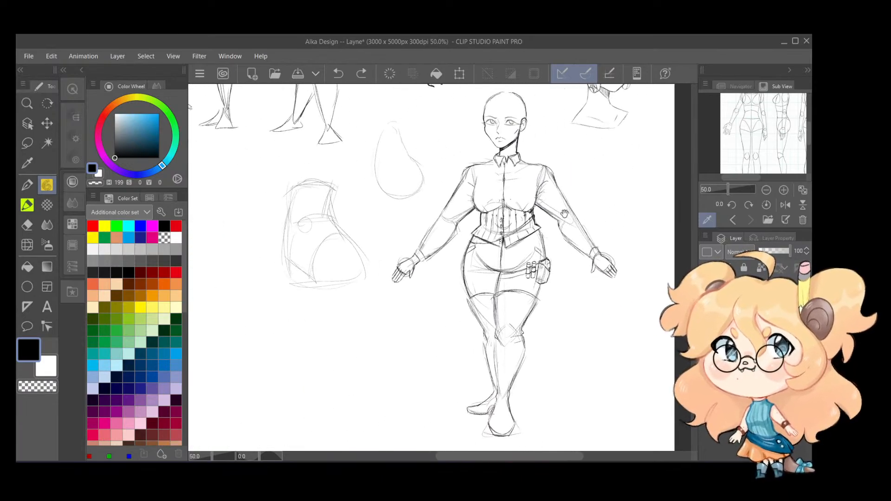
left_click_drag(565, 213, 563, 223)
scroll(596, 196, "up", 5)
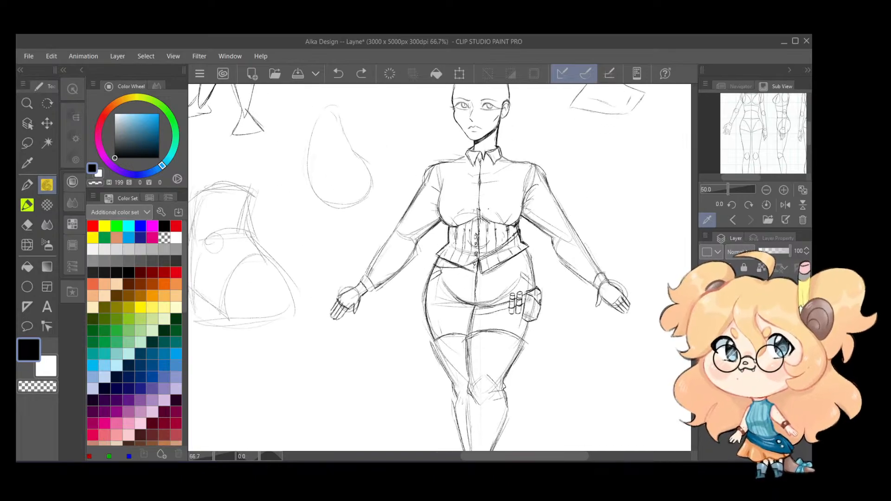
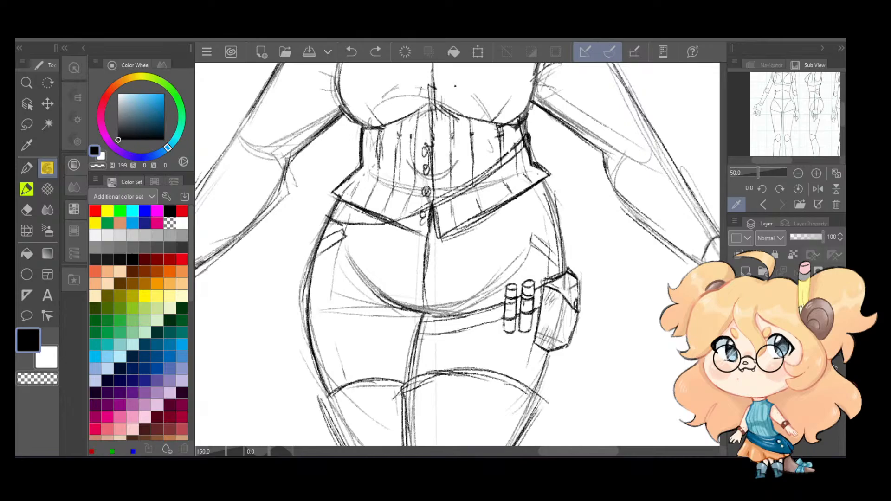
key("super+d")
key("super+d")
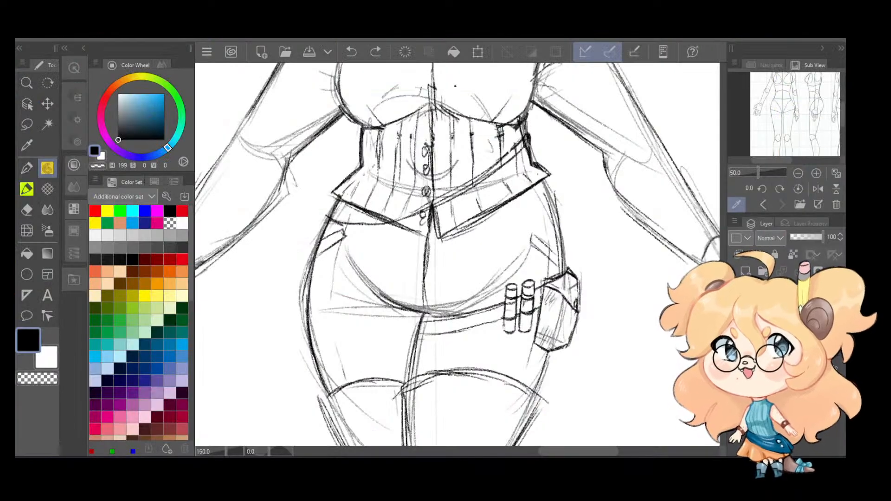
left_click_drag(565, 256, 568, 269)
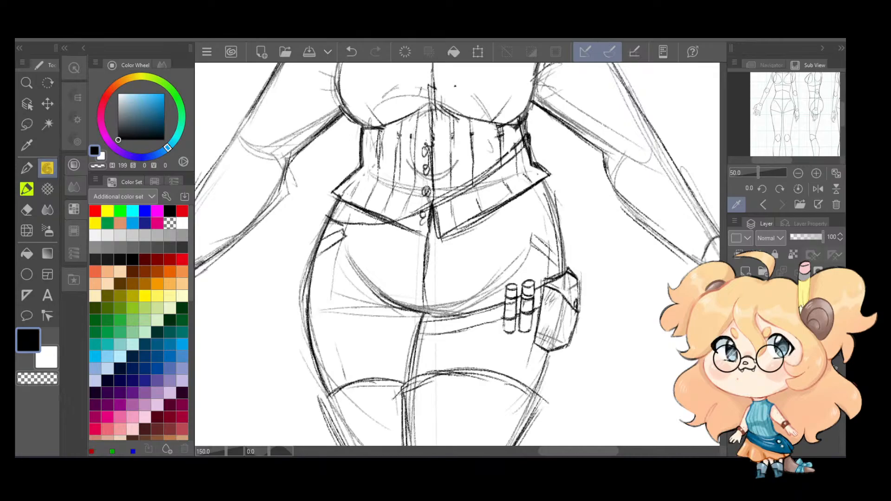
key("XF86AudioLowerVolume")
key("XF86AudioLowerVolume")
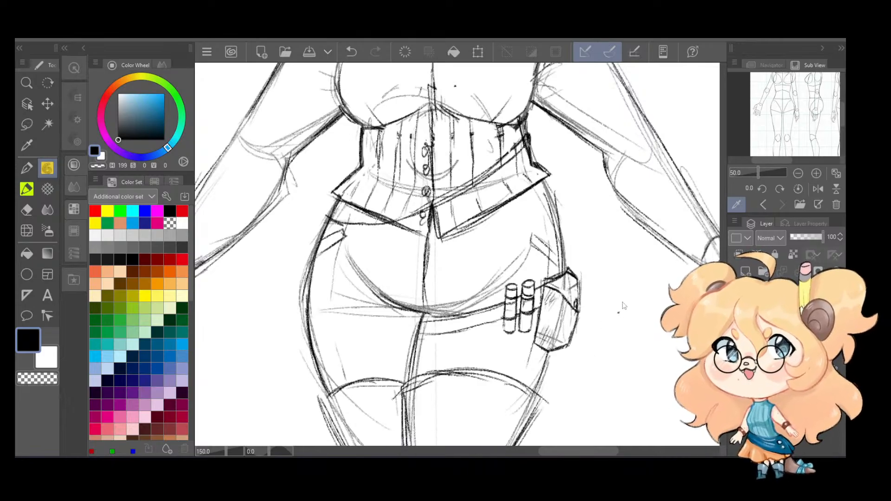
key("ctrl+z")
Step: Try to sketch a bottle with a curved top and short side strokes in the empty space beside the thigh pouch
left_click_drag(621, 299, 520, 290)
scroll(521, 290, "up", 2)
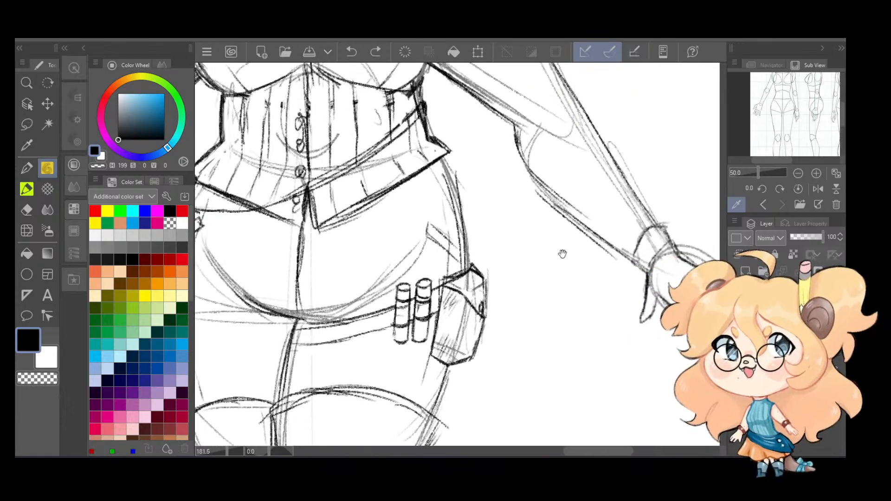
mouse_move(526, 331)
left_mouse_down()
mouse_move(544, 312)
mouse_move(571, 318)
mouse_move(564, 344)
mouse_move(571, 351)
mouse_move(533, 351)
mouse_move(536, 376)
left_mouse_up()
key("ctrl+z")
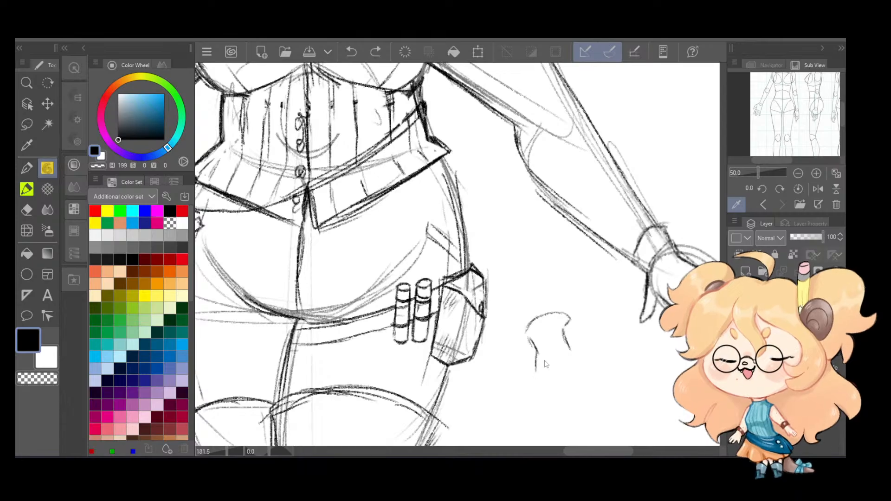
key("ctrl+z")
key("ctrl+z")
key("ctrl+z")
key("ctrl+z")
key("ctrl+z")
key("ctrl+z")
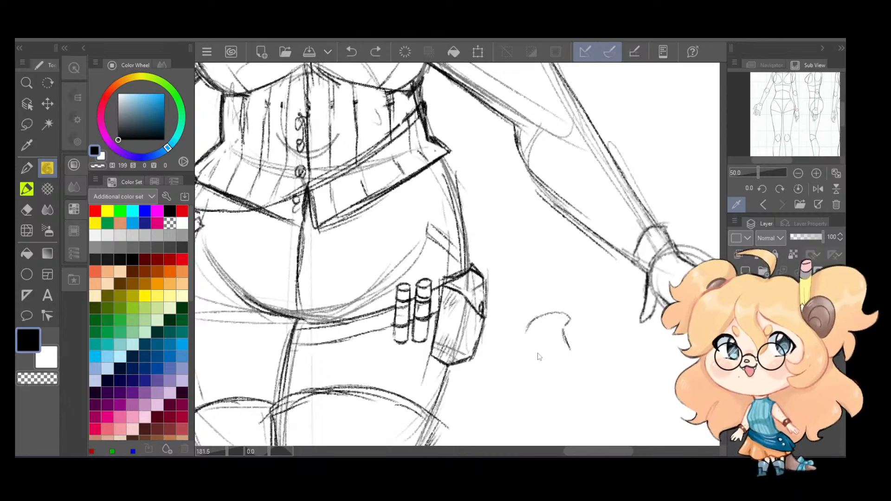
key("ctrl+z")
key("ctrl+z")
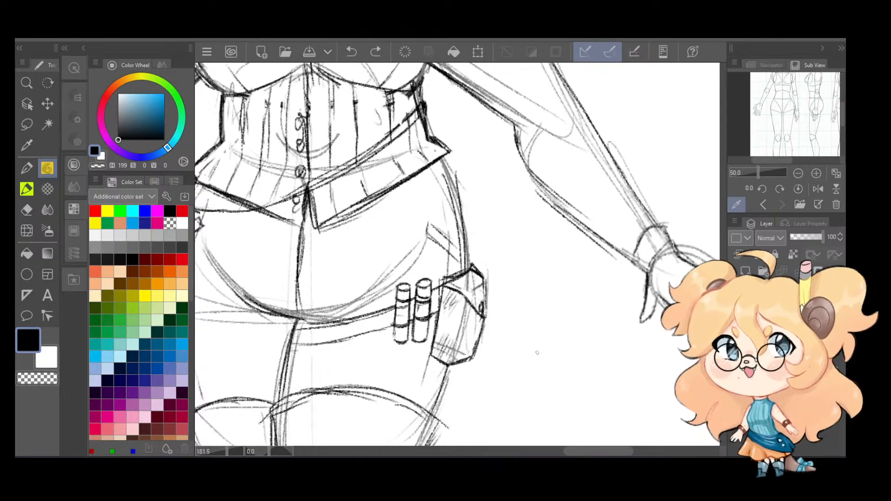
Step: Sketch a round-bodied flask with a narrow stoppered neck beside the thigh pouch, plus a tilted capped test tube near it
scroll(537, 352, "down", 1)
scroll(538, 353, "up", 1)
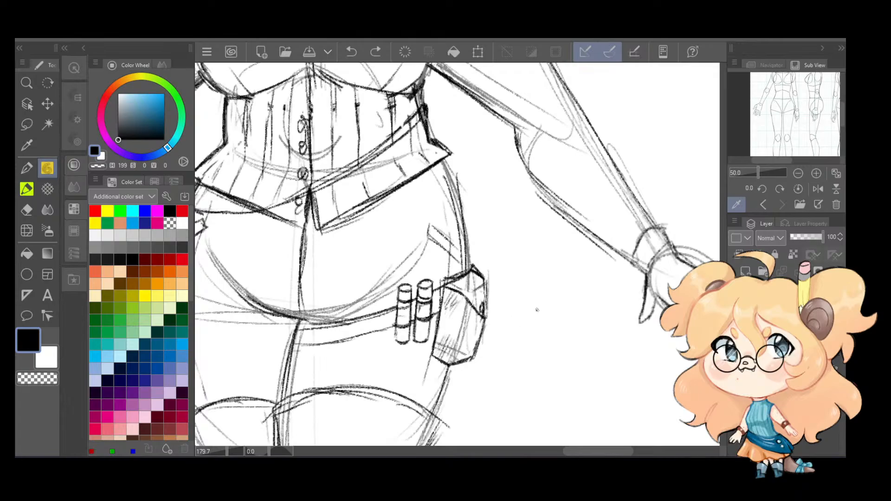
mouse_move(548, 302)
left_mouse_down()
mouse_move(556, 327)
mouse_move(567, 297)
mouse_move(571, 323)
mouse_move(538, 346)
mouse_move(559, 383)
mouse_move(594, 379)
left_mouse_up()
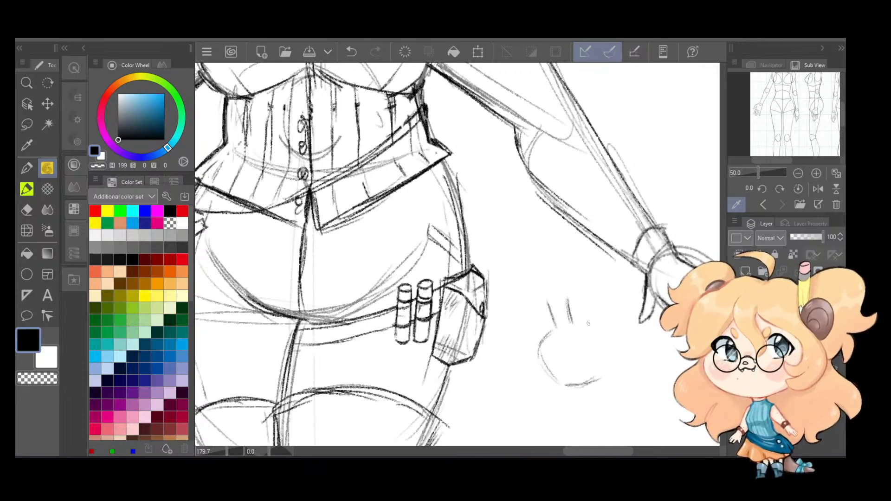
left_click_drag(583, 319, 604, 365)
key("ctrl+z")
mouse_move(579, 320)
left_mouse_down()
mouse_move(601, 342)
mouse_move(606, 371)
mouse_move(563, 389)
left_mouse_up()
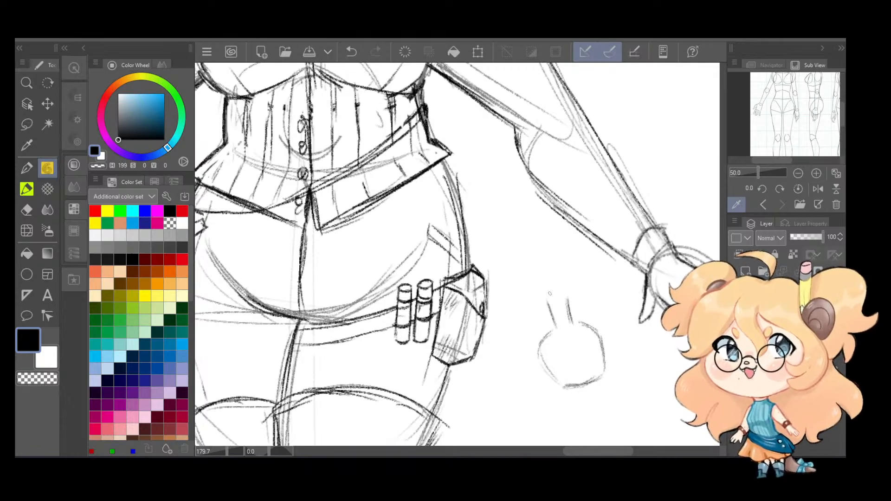
mouse_move(545, 307)
left_mouse_down()
mouse_move(570, 302)
mouse_move(568, 288)
mouse_move(572, 302)
left_mouse_up()
mouse_move(643, 377)
left_mouse_down()
mouse_move(573, 349)
mouse_move(593, 342)
mouse_move(596, 352)
left_mouse_up()
mouse_move(577, 356)
left_mouse_down()
mouse_move(596, 353)
mouse_move(589, 380)
mouse_move(620, 403)
mouse_move(612, 376)
mouse_move(620, 395)
mouse_move(594, 384)
mouse_move(604, 401)
left_mouse_up()
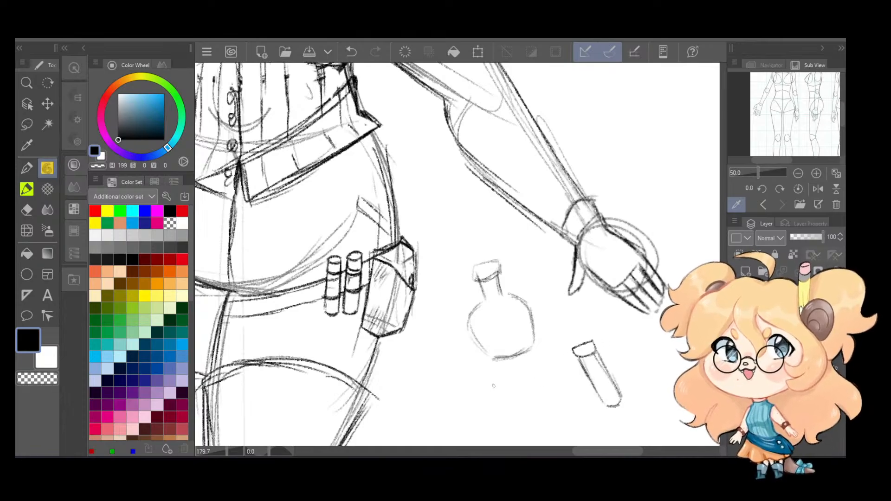
Step: Sketch a small corked bottle with a flared collar and a curved, pointed body below the round flask
mouse_move(498, 405)
left_mouse_down()
mouse_move(519, 398)
mouse_move(505, 408)
mouse_move(552, 390)
mouse_move(540, 345)
left_mouse_up()
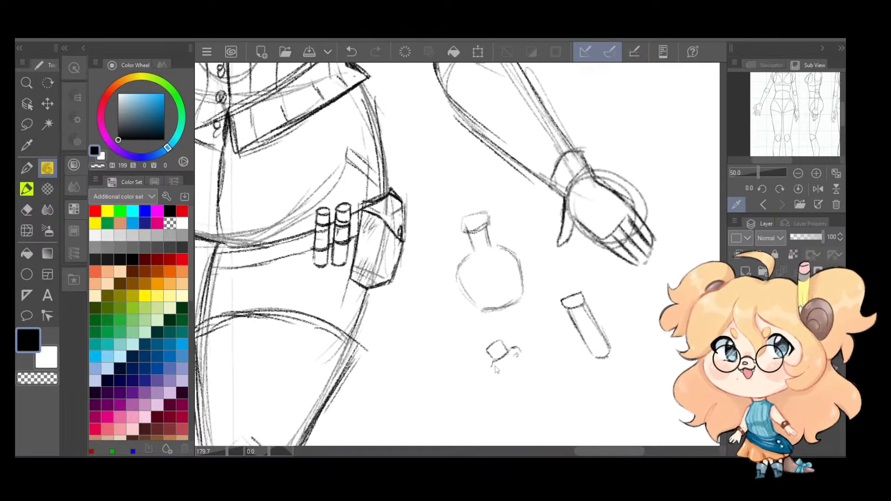
key("ctrl+z")
mouse_move(491, 361)
left_mouse_down()
mouse_move(506, 393)
mouse_move(550, 412)
mouse_move(531, 367)
left_mouse_up()
mouse_move(545, 399)
left_mouse_down()
mouse_move(521, 359)
mouse_move(550, 413)
mouse_move(499, 379)
mouse_move(491, 360)
mouse_move(498, 347)
mouse_move(518, 351)
mouse_move(510, 370)
mouse_move(538, 387)
left_mouse_up()
key("ctrl+z")
key("ctrl+z")
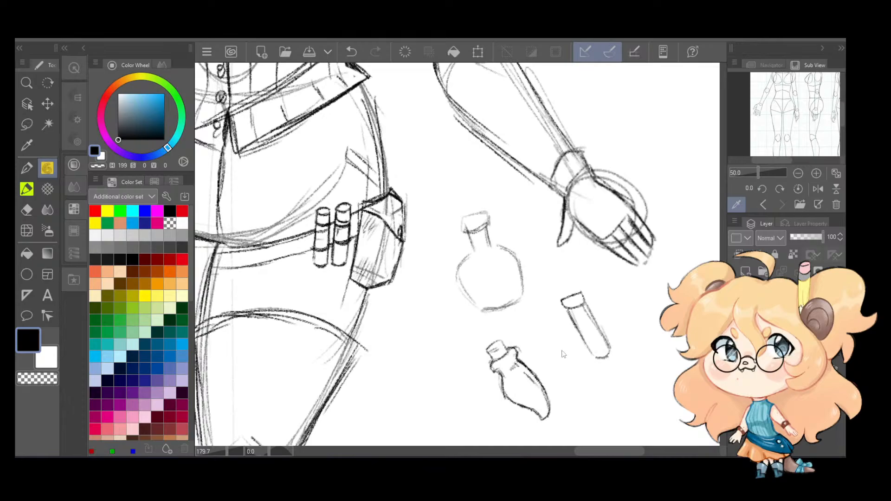
key("ctrl+z")
key("ctrl+z")
Step: Try to sketch a second, smaller round flask with a thin neck beside the curved pointed bottle
scroll(617, 295, "down", 5)
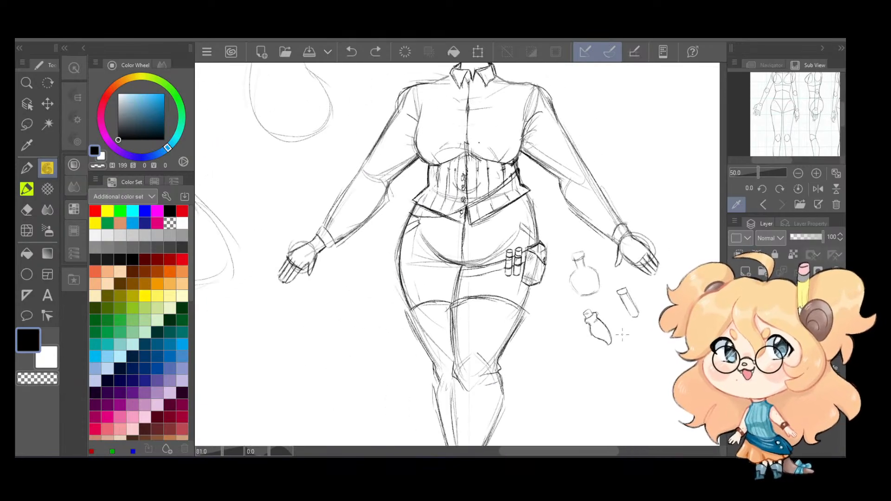
scroll(617, 295, "up", 5)
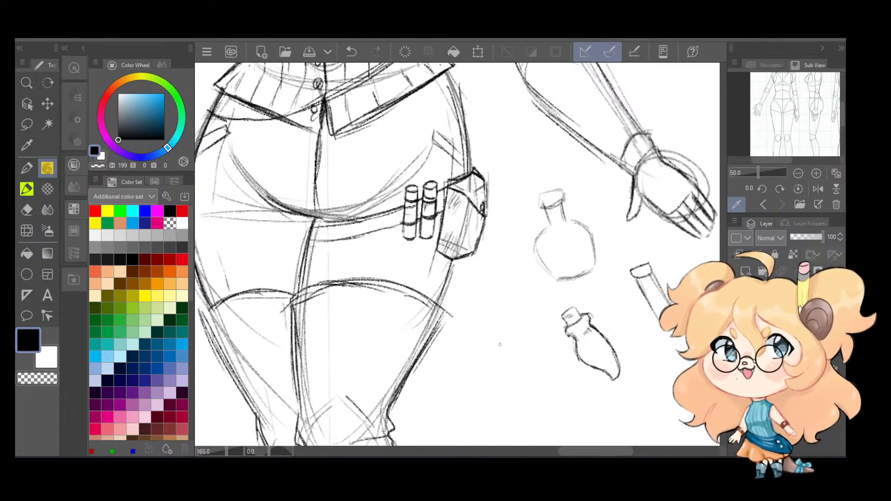
mouse_move(498, 344)
left_mouse_down()
mouse_move(500, 381)
mouse_move(533, 355)
mouse_move(543, 393)
left_mouse_up()
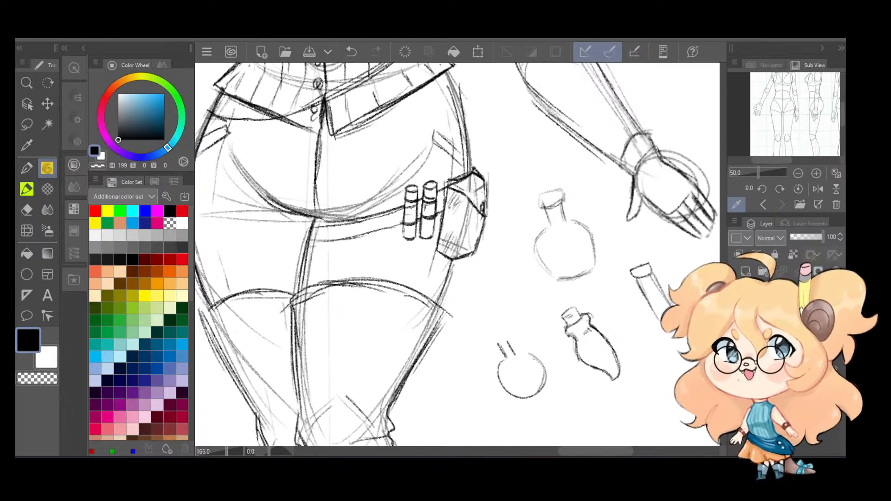
mouse_move(537, 358)
left_mouse_down()
mouse_move(518, 356)
mouse_move(506, 337)
left_mouse_up()
key("ctrl+z")
key("ctrl+z")
key("ctrl+z")
key("ctrl+z")
key("ctrl+z")
key("ctrl+z")
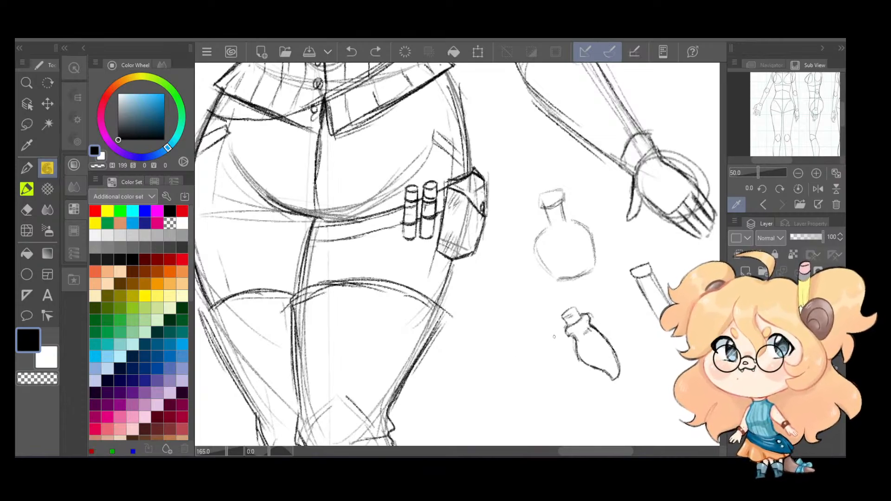
Step: Examine the whole figure from the legs up to the head, including the outfit and the bottle sketches
scroll(585, 302, "down", 2)
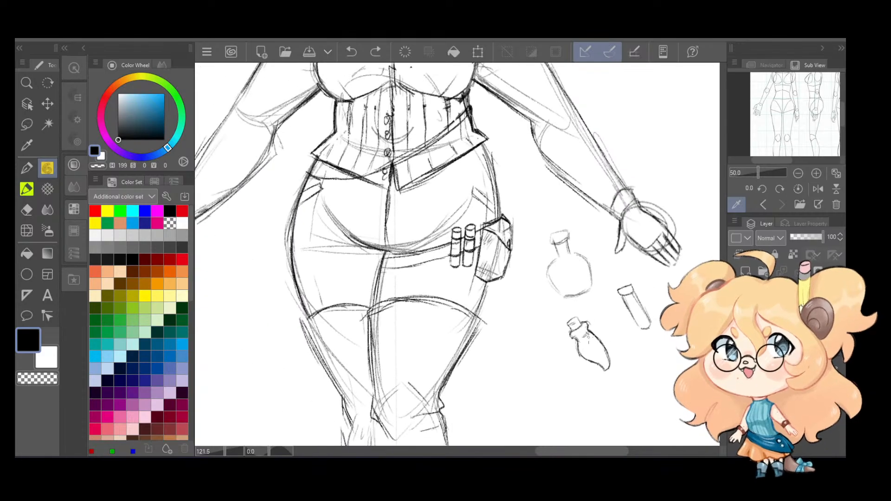
scroll(592, 327, "up", 1)
scroll(508, 205, "down", 2)
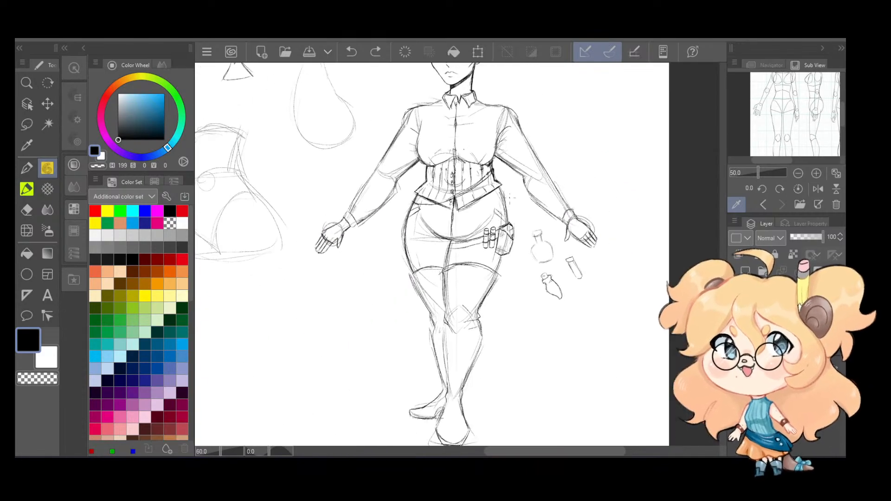
scroll(507, 236, "up", 1)
scroll(507, 237, "up", 1)
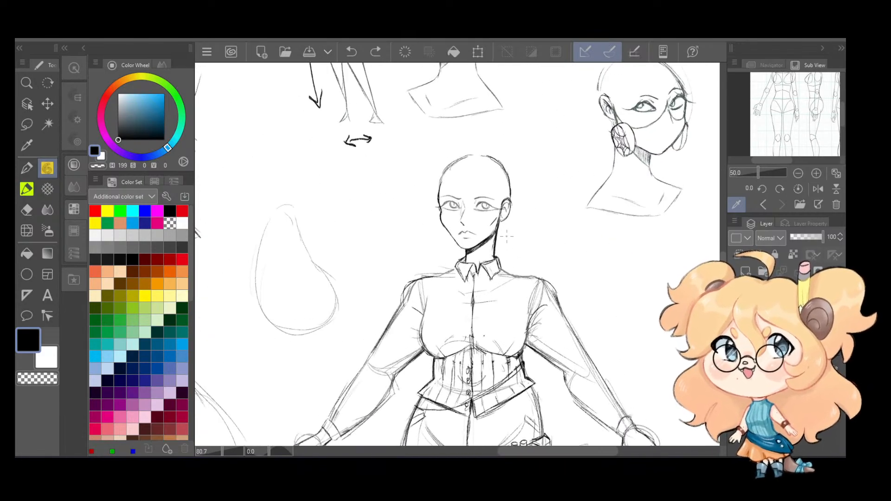
scroll(555, 221, "down", 1)
scroll(575, 354, "up", 2)
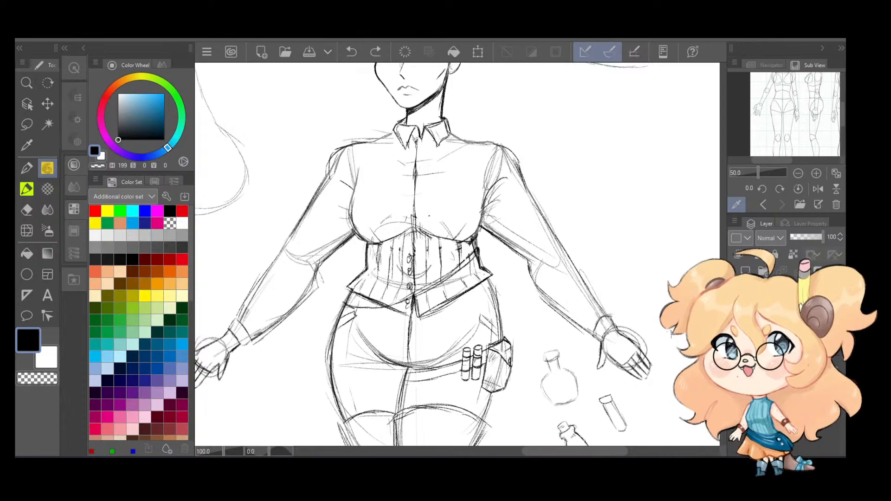
left_click_drag(584, 276, 662, 380)
left_click_drag(622, 306, 574, 320)
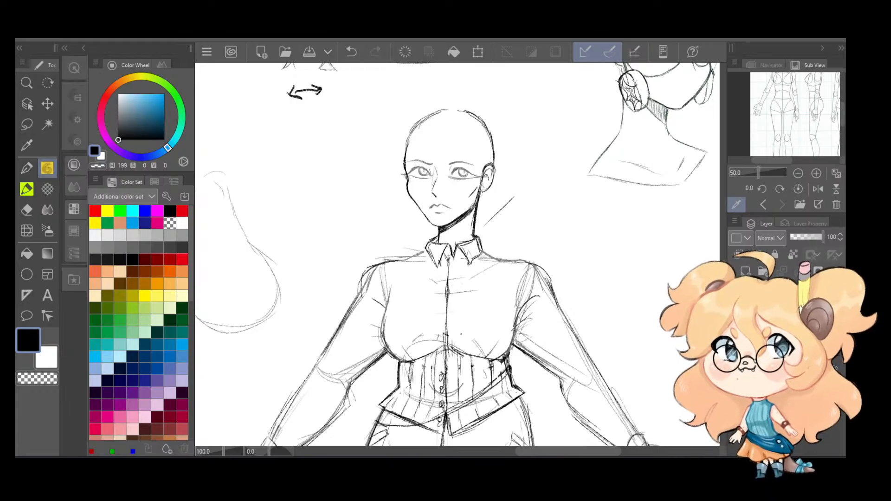
Step: Try loose strokes beside the head and from the waist down along the hips
mouse_move(373, 186)
left_mouse_down()
mouse_move(386, 170)
mouse_move(402, 185)
left_mouse_up()
key("ctrl+z")
key("ctrl+z")
left_click_drag(515, 303, 561, 180)
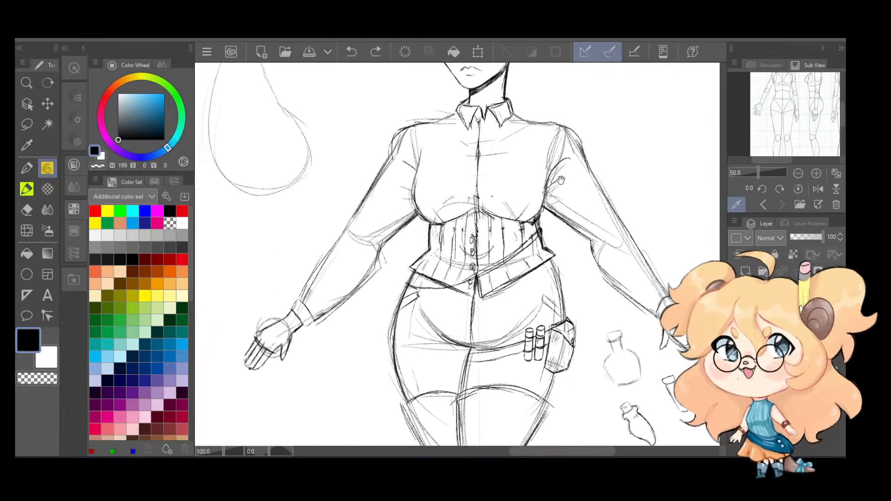
mouse_move(571, 248)
left_mouse_down()
mouse_move(559, 146)
mouse_move(536, 173)
mouse_move(534, 234)
left_mouse_up()
key("ctrl+z")
mouse_move(516, 171)
left_mouse_down()
mouse_move(534, 182)
mouse_move(534, 234)
left_mouse_up()
key("ctrl+z")
key("ctrl+z")
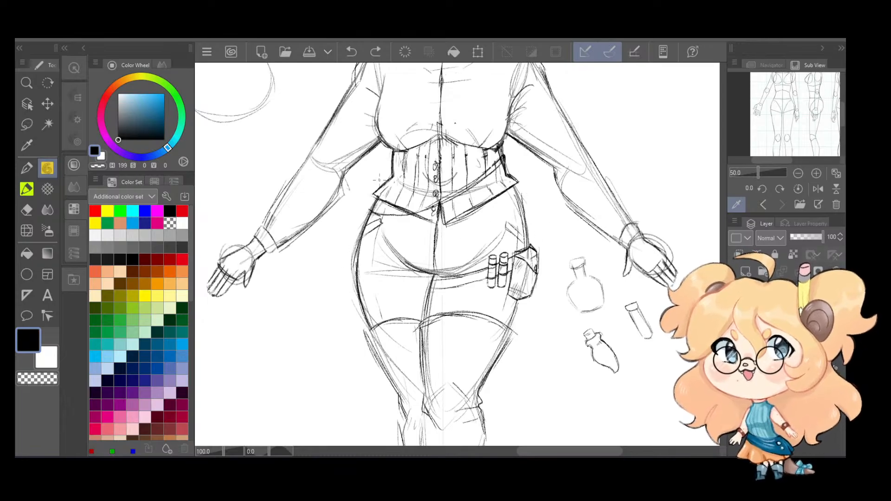
mouse_move(376, 186)
left_mouse_down()
mouse_move(360, 195)
mouse_move(368, 203)
mouse_move(360, 286)
left_mouse_up()
key("ctrl+z")
key("ctrl+z")
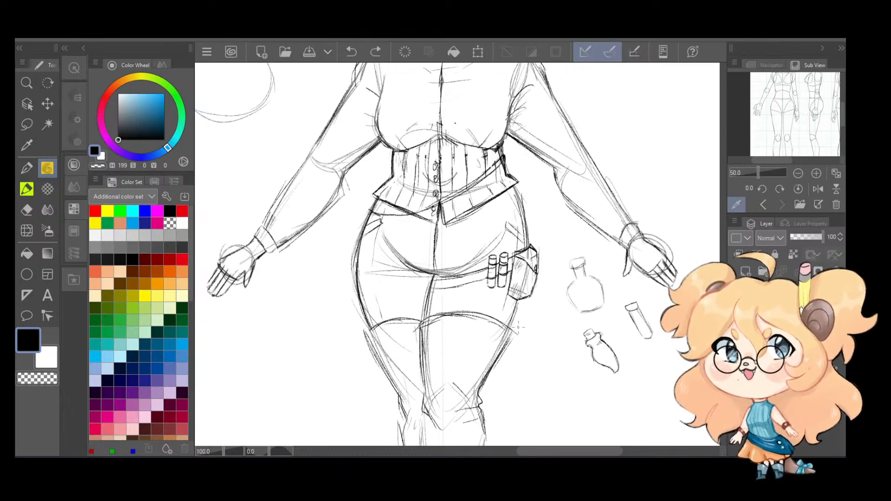
Step: Sharpen the hem's outer corner on the pouch-side thigh and erase the rough outer leg lines below the hem on the other leg
left_click_drag(507, 320, 519, 334)
key("ctrl+z")
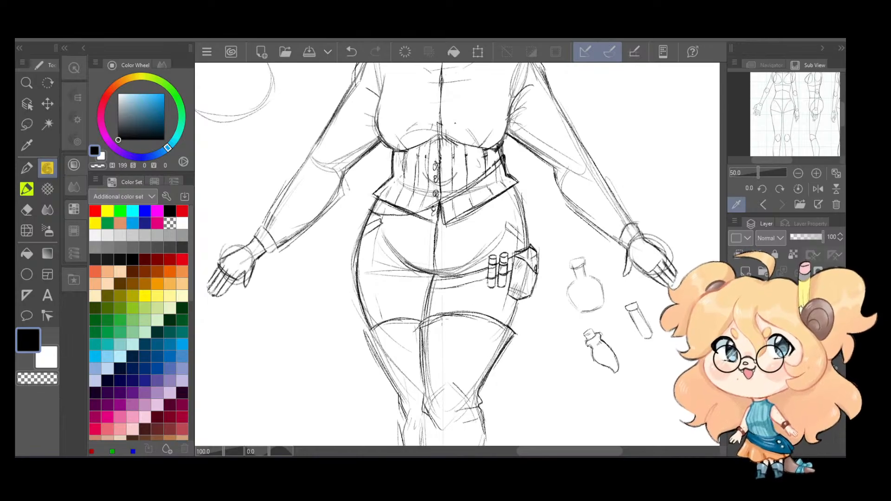
key("e")
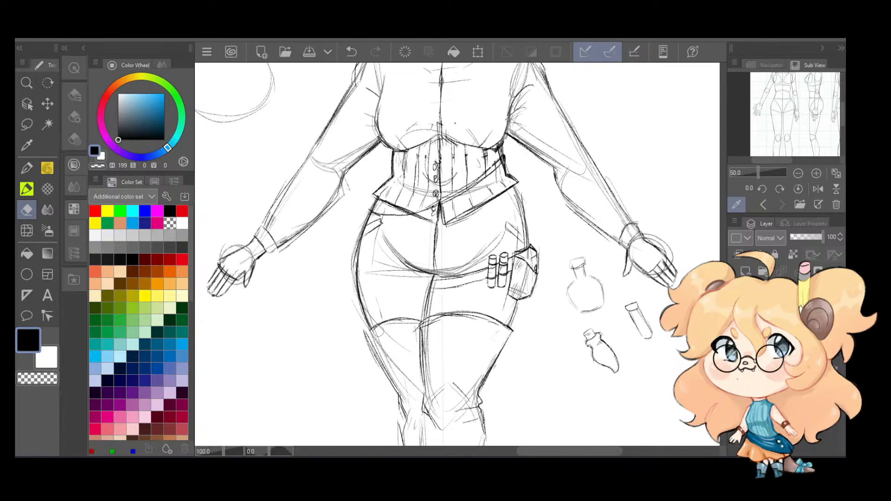
mouse_move(378, 340)
left_mouse_down()
mouse_move(372, 332)
mouse_move(387, 361)
mouse_move(377, 340)
mouse_move(409, 349)
left_mouse_up()
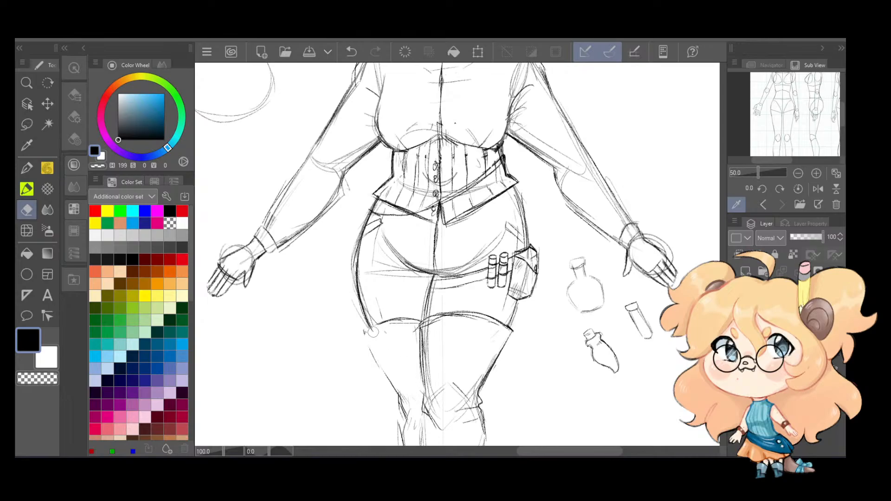
key("ctrl+z")
key("p")
key("p")
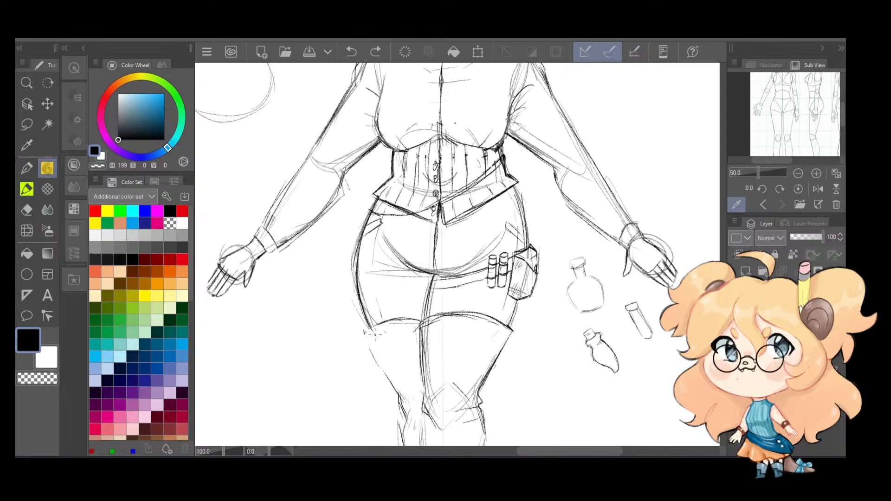
Step: Redraw the outer leg line below the non-pouch-side hem and add inner band lines beneath both thigh hems
mouse_move(365, 334)
left_mouse_down()
mouse_move(386, 319)
mouse_move(394, 385)
left_mouse_up()
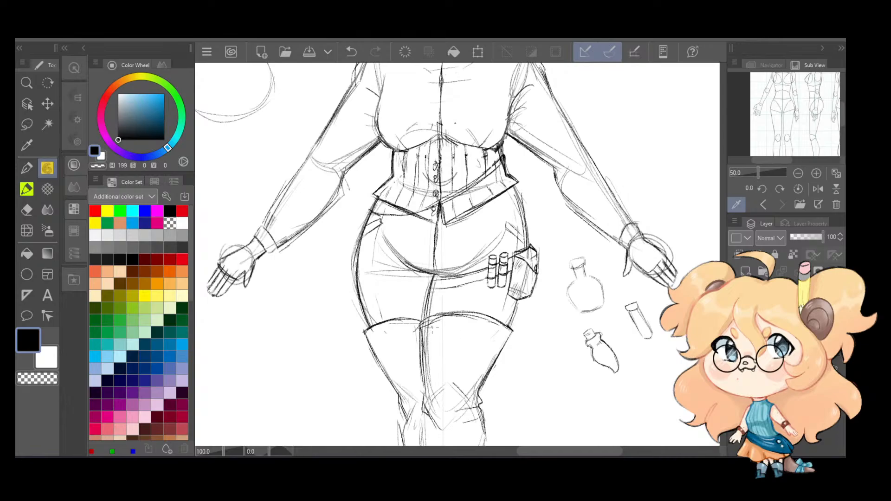
mouse_move(432, 328)
left_mouse_down()
mouse_move(490, 339)
mouse_move(501, 350)
left_mouse_up()
mouse_move(414, 331)
left_mouse_down()
mouse_move(380, 341)
mouse_move(418, 338)
left_mouse_up()
left_click_drag(374, 340, 418, 331)
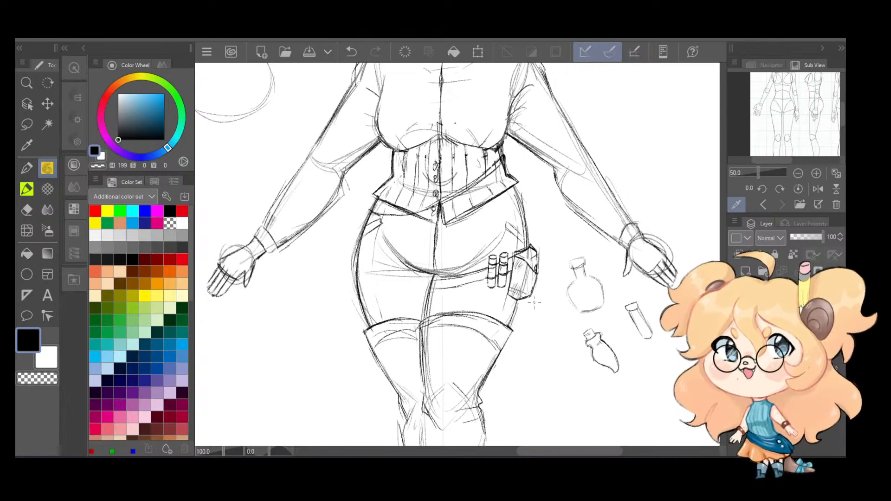
Step: Undo the last stroke and darken the neck sides of the round flask sketch
scroll(534, 303, "down", 5)
scroll(544, 278, "up", 5)
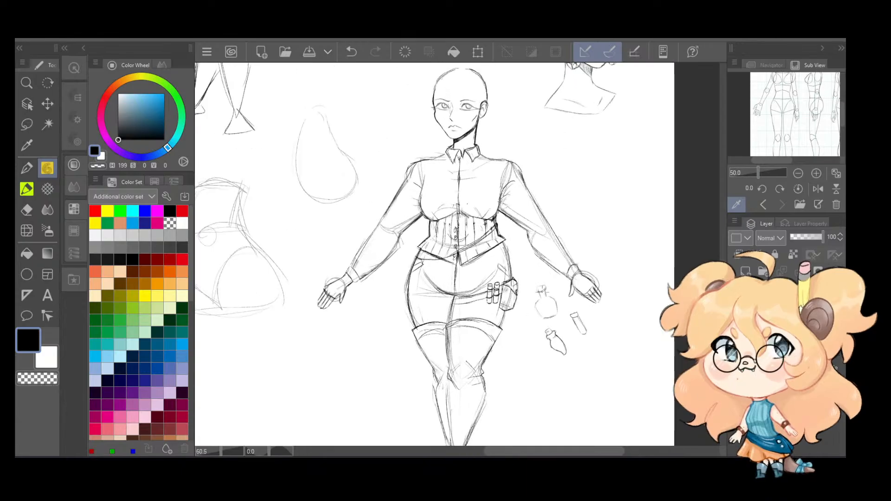
scroll(532, 320, "up", 5)
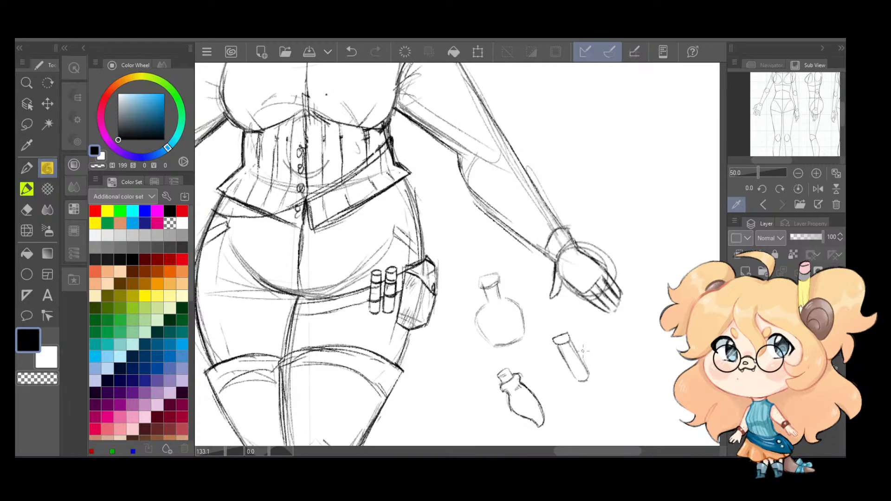
key("ctrl+z")
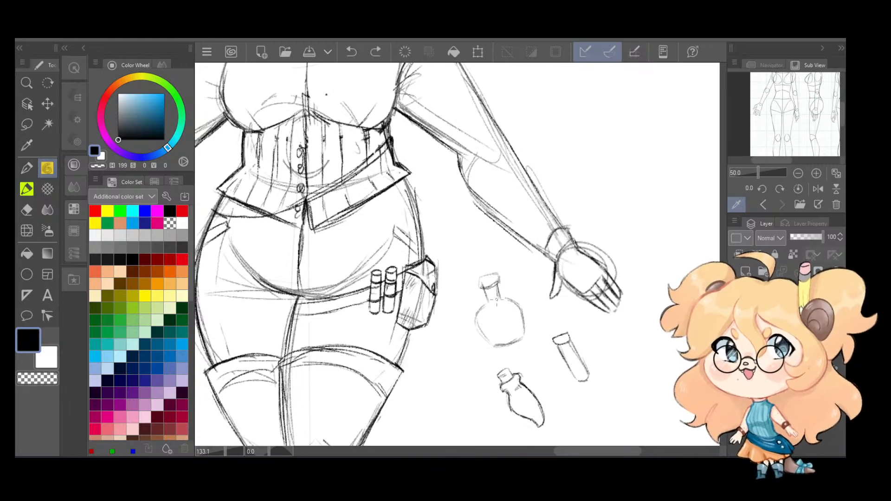
left_click_drag(496, 288, 499, 298)
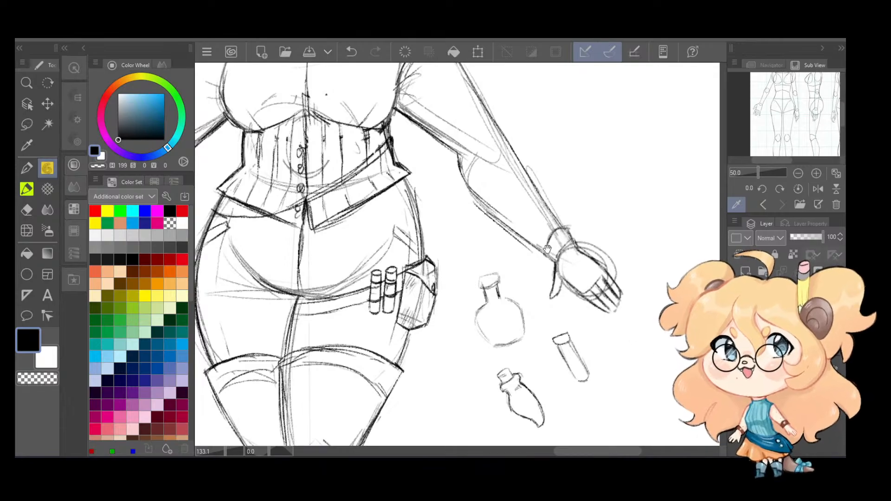
Step: Sketch rounded caps over both shoulders and connect them with a curved band line across the upper chest below the collar
left_click_drag(471, 236, 572, 353)
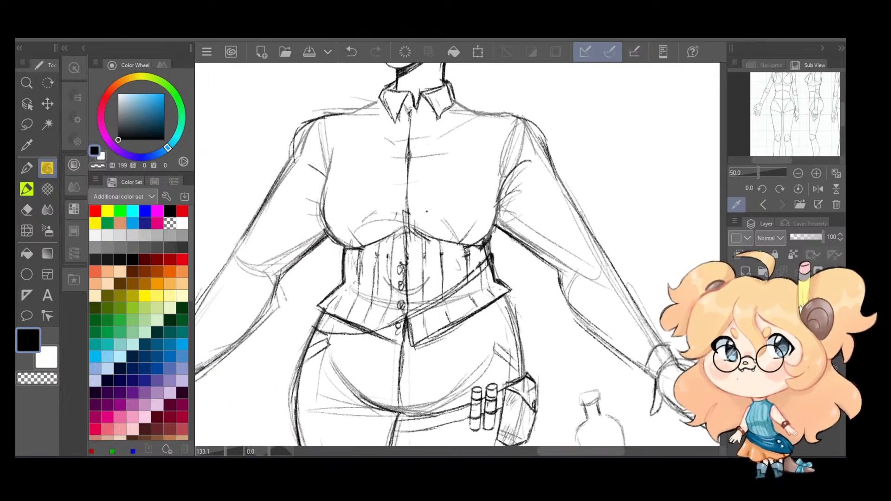
left_click_drag(507, 292, 521, 342)
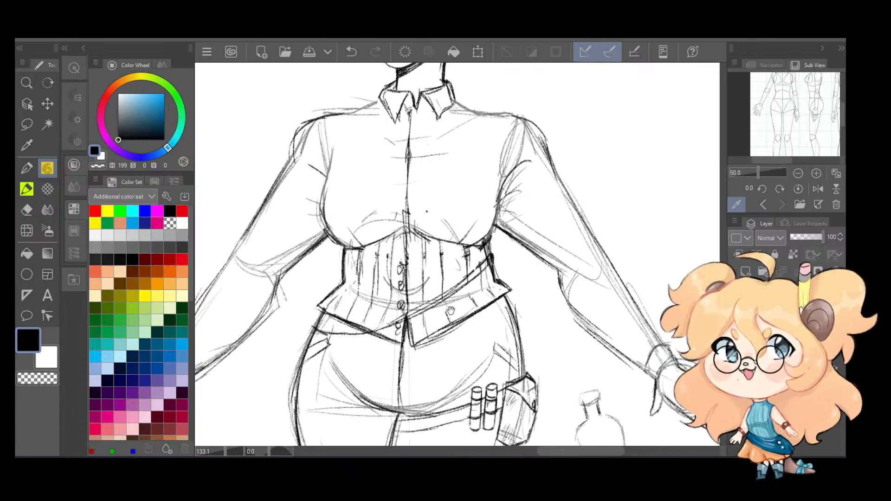
left_click_drag(449, 310, 489, 392)
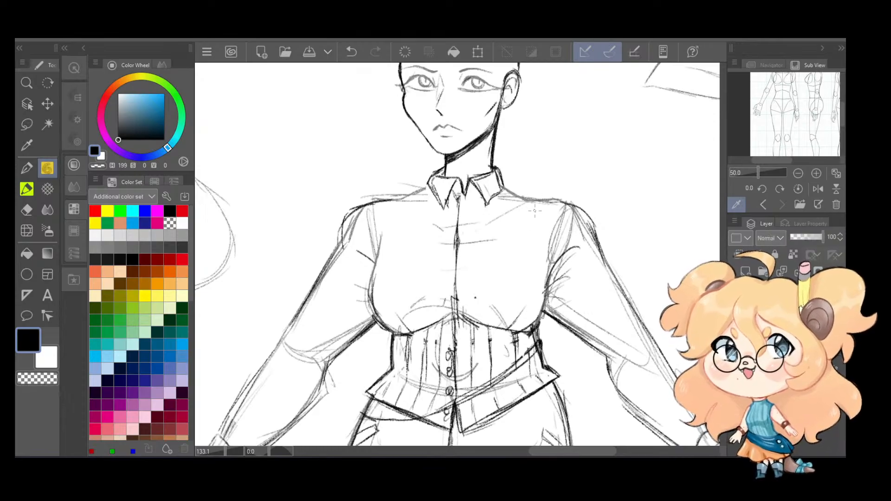
mouse_move(520, 197)
left_mouse_down()
mouse_move(556, 251)
mouse_move(609, 255)
left_mouse_up()
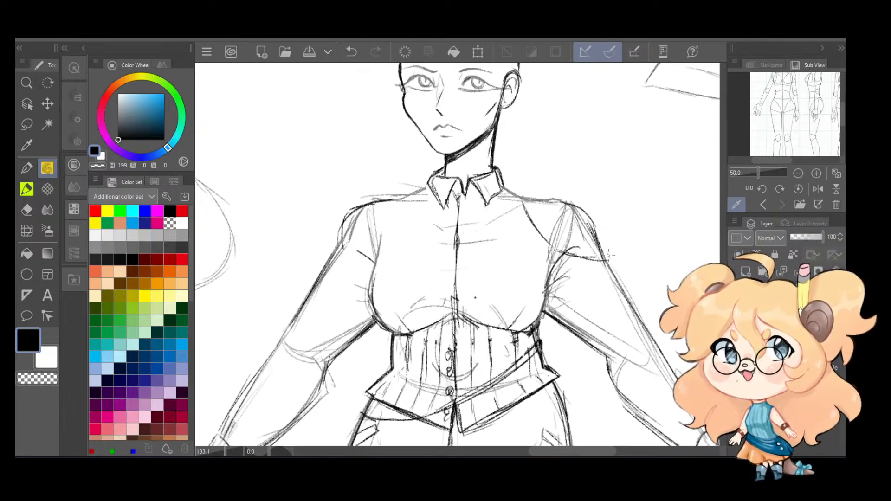
mouse_move(580, 205)
left_mouse_down()
mouse_move(527, 202)
mouse_move(551, 195)
left_mouse_up()
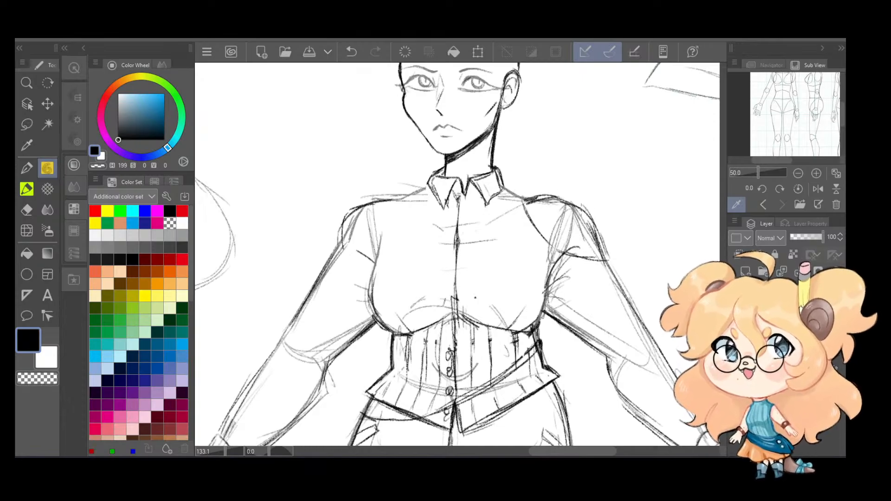
mouse_move(402, 207)
left_mouse_down()
mouse_move(383, 243)
mouse_move(340, 256)
mouse_move(335, 228)
mouse_move(357, 204)
mouse_move(397, 201)
mouse_move(433, 217)
mouse_move(523, 218)
mouse_move(394, 213)
mouse_move(529, 214)
left_mouse_up()
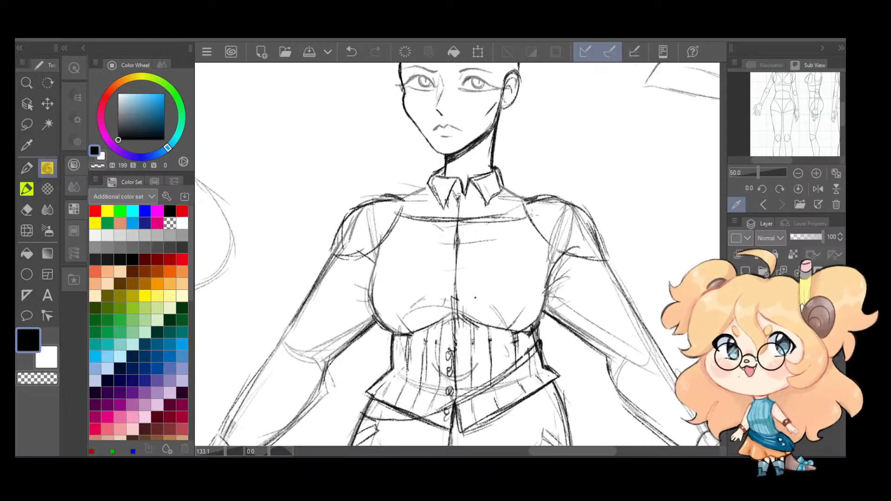
Step: Add a second chest band line, small round fasteners at its ends, and a draped chain holding a diamond pendant
mouse_move(401, 224)
left_mouse_down()
mouse_move(540, 225)
mouse_move(422, 226)
left_mouse_up()
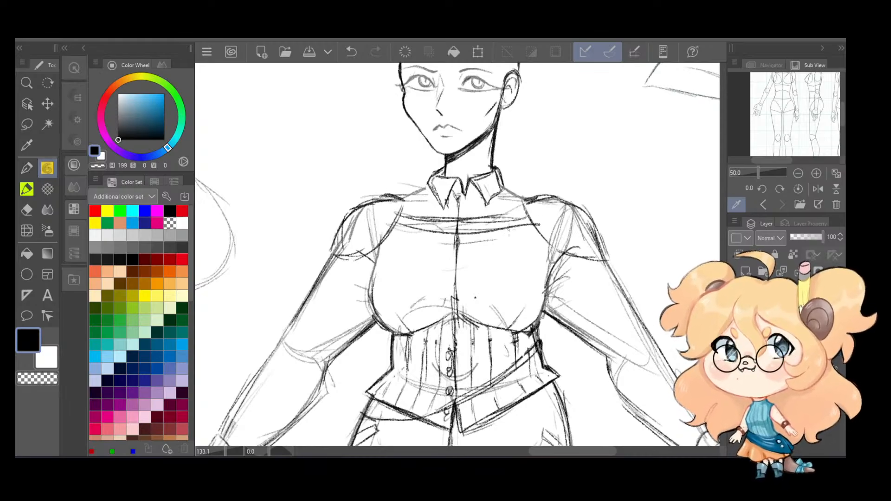
left_click_drag(524, 205, 561, 247)
key("ctrl+z")
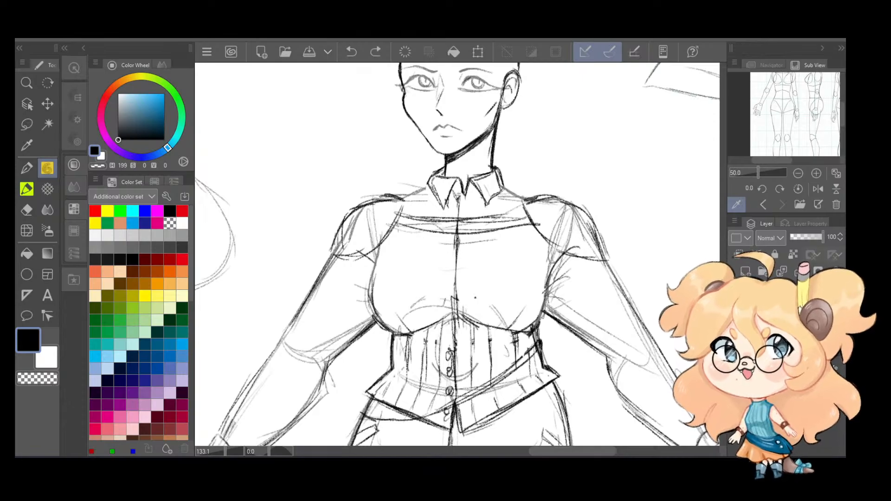
mouse_move(400, 223)
left_mouse_down()
mouse_move(453, 275)
mouse_move(455, 290)
mouse_move(529, 224)
left_mouse_up()
key("ctrl+z")
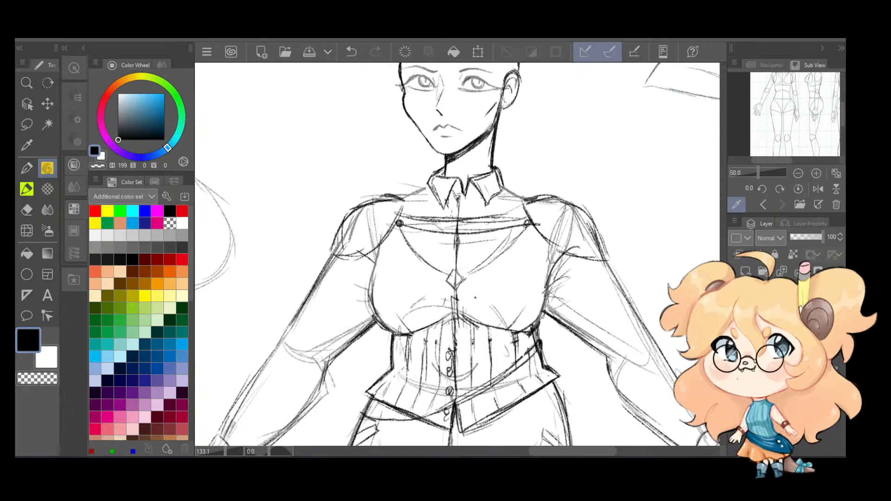
Step: Examine the full figure, checking the shoulder caps, chest band and pendant against the rest of the outfit
scroll(520, 198, "down", 5)
left_click_drag(521, 198, 550, 173)
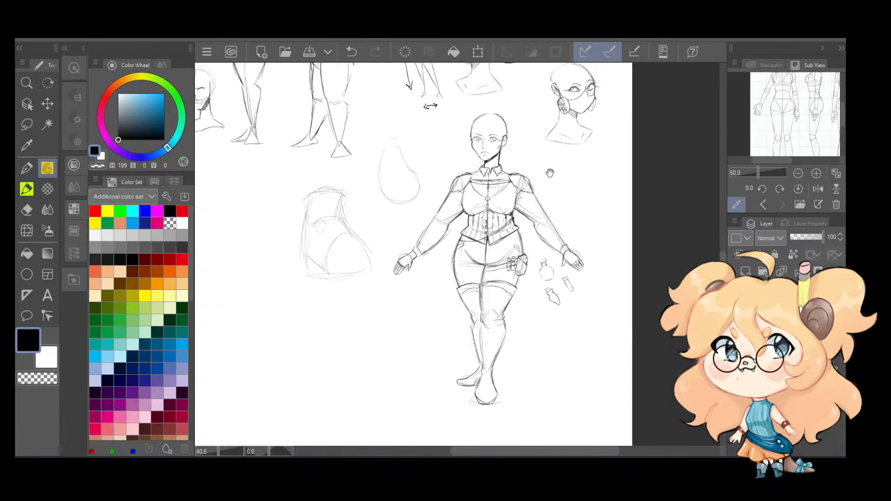
scroll(550, 173, "up", 3)
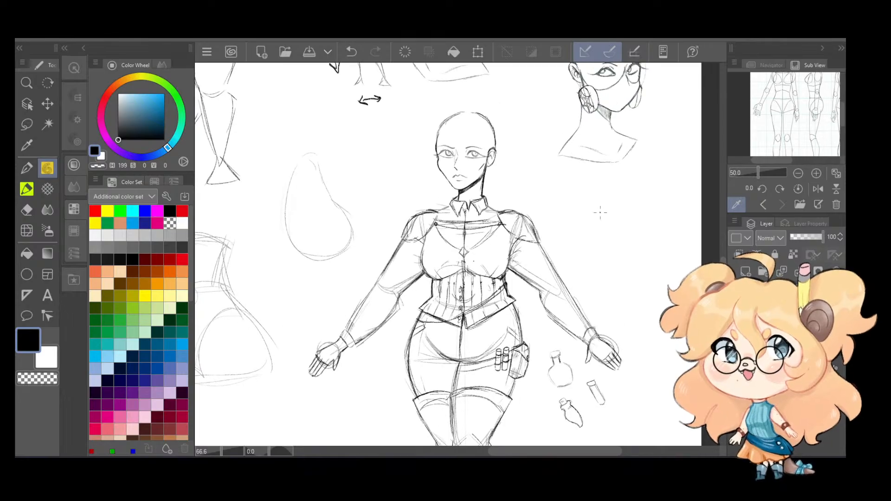
scroll(479, 190, "up", 3)
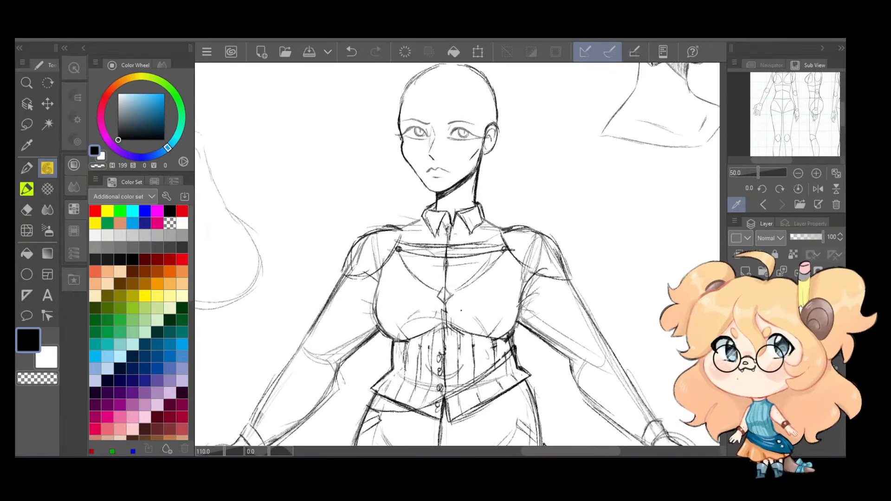
left_click_drag(445, 231, 473, 232)
scroll(556, 188, "down", 3)
scroll(587, 180, "up", 3)
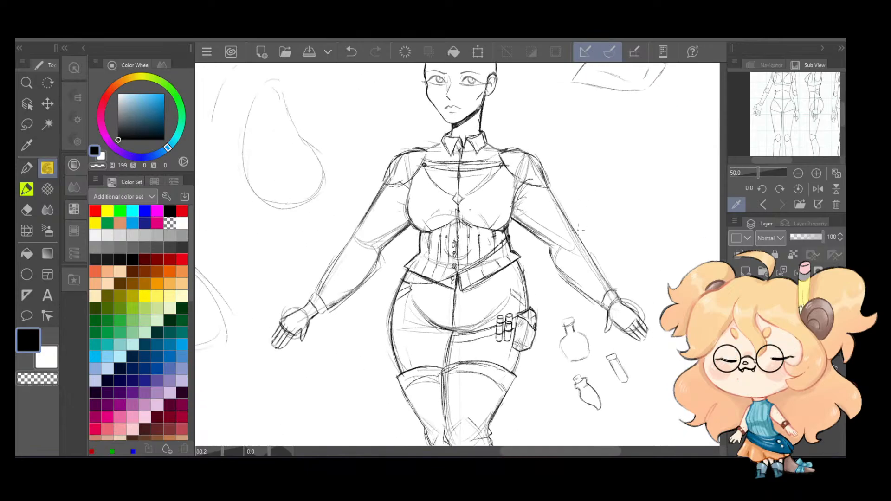
scroll(599, 268, "down", 6)
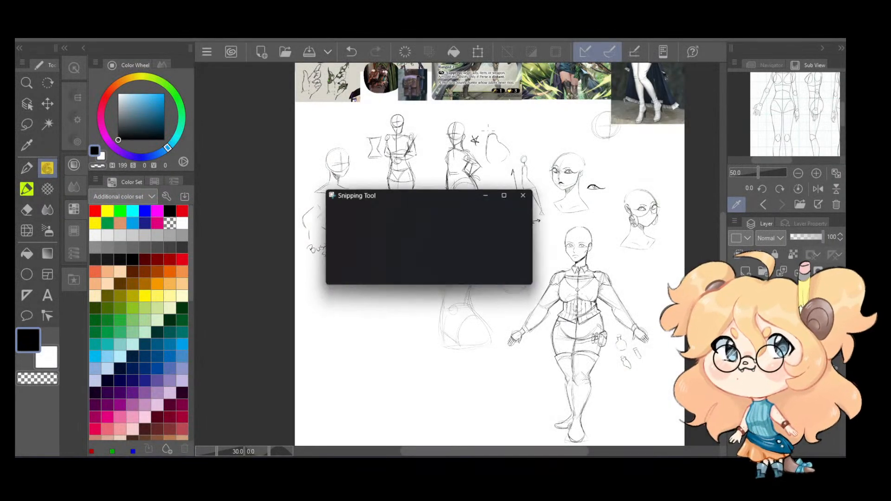
Step: Capture a screen snip of the reference hand sketches with finger claws using Snipping Tool, and undo the stray stroke across them
left_click_drag(487, 156, 630, 339)
scroll(630, 340, "up", 5)
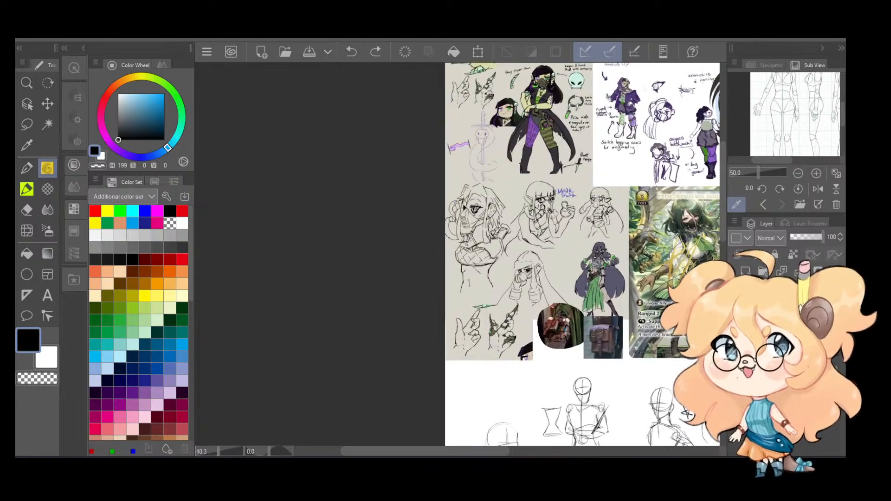
left_click_drag(521, 361, 537, 276)
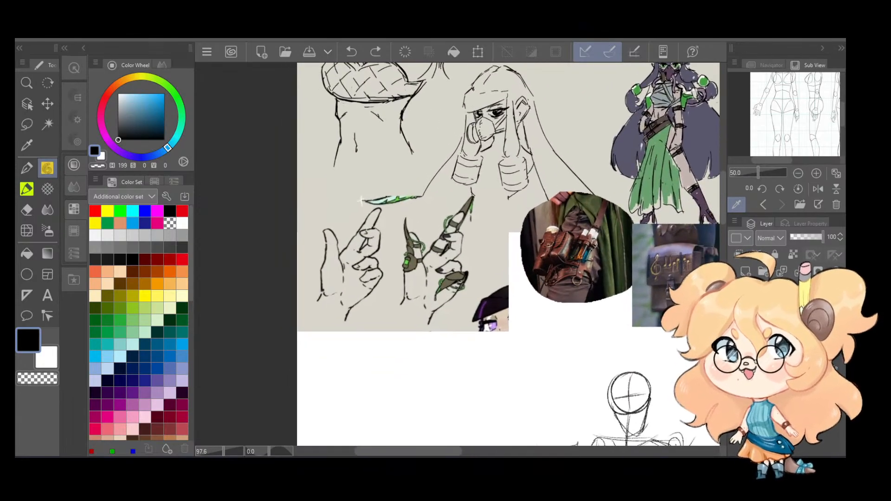
key("alt+Tab")
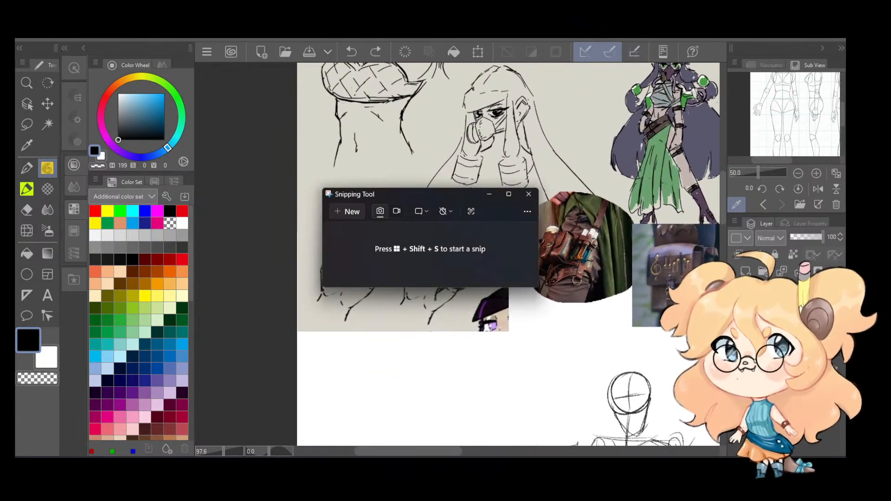
left_click(362, 212)
mouse_move(302, 165)
left_mouse_down()
mouse_move(589, 428)
mouse_move(522, 348)
left_mouse_up()
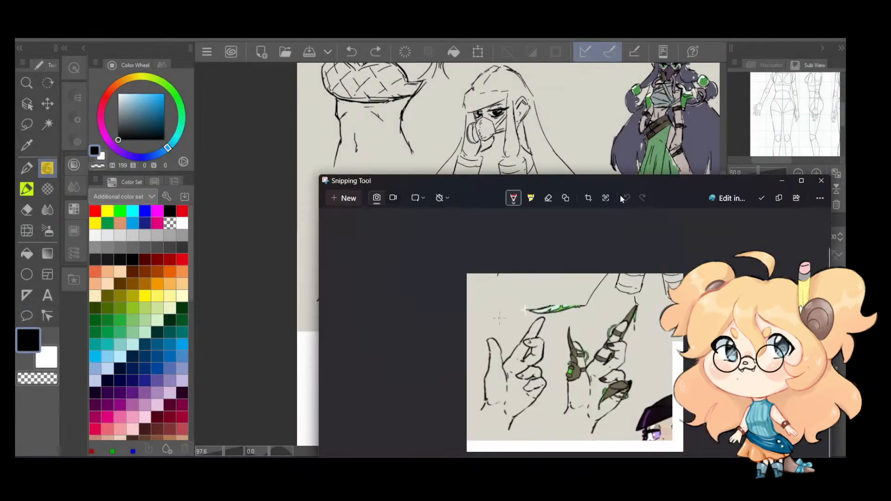
left_click(821, 181)
left_click_drag(543, 307, 420, 240)
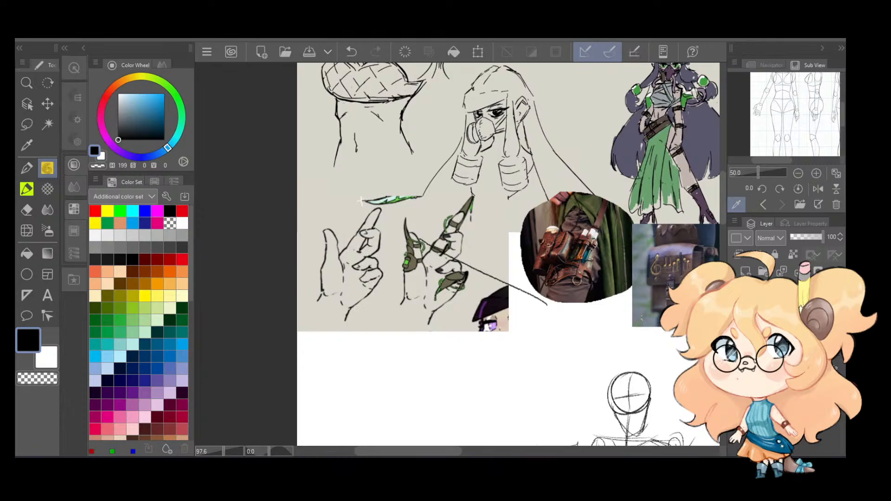
key("ctrl+z")
Step: Strengthen the thigh strap's lower edge behind the vials up to the pouch and refine the pouch's bottom corner
left_click_drag(629, 346, 393, 192)
mouse_move(629, 326)
left_mouse_down()
mouse_move(442, 182)
mouse_move(251, 178)
left_mouse_up()
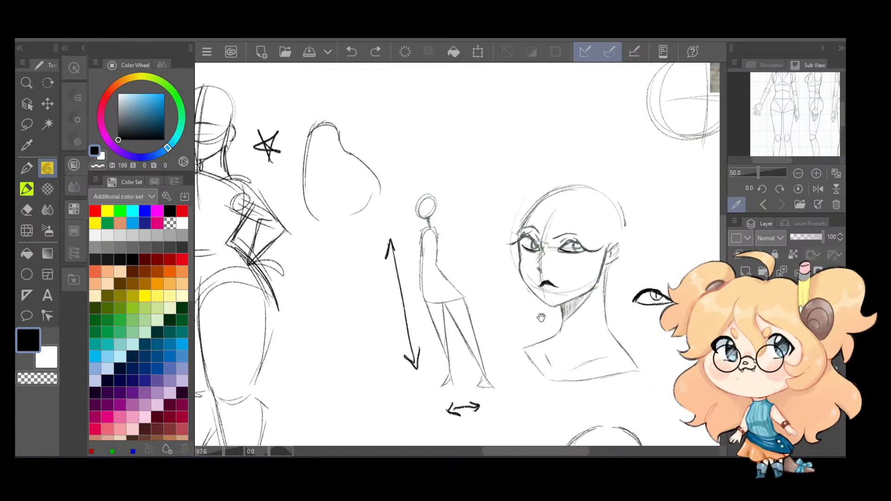
left_click_drag(542, 316, 414, 149)
left_click_drag(541, 316, 416, 175)
left_click_drag(422, 328, 500, 153)
scroll(451, 346, "up", 1)
scroll(450, 346, "up", 1)
left_click_drag(449, 345, 474, 234)
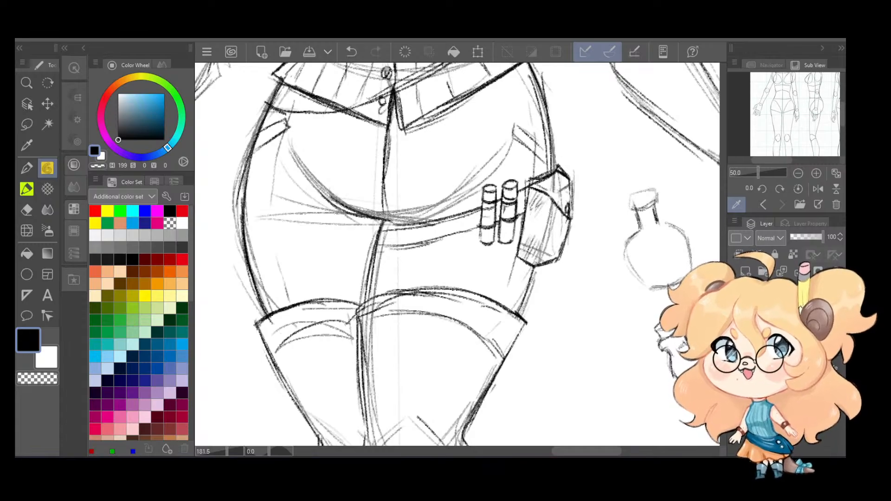
mouse_move(390, 247)
left_mouse_down()
mouse_move(480, 234)
mouse_move(517, 251)
left_mouse_up()
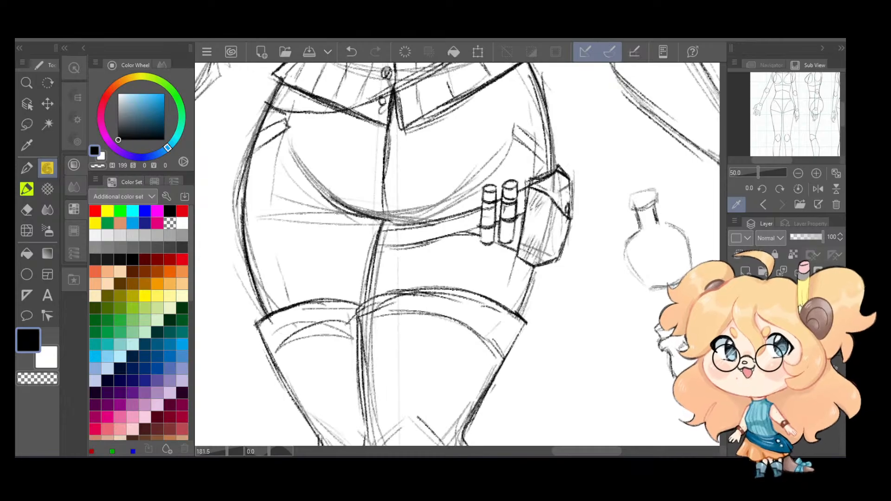
key("ctrl+z")
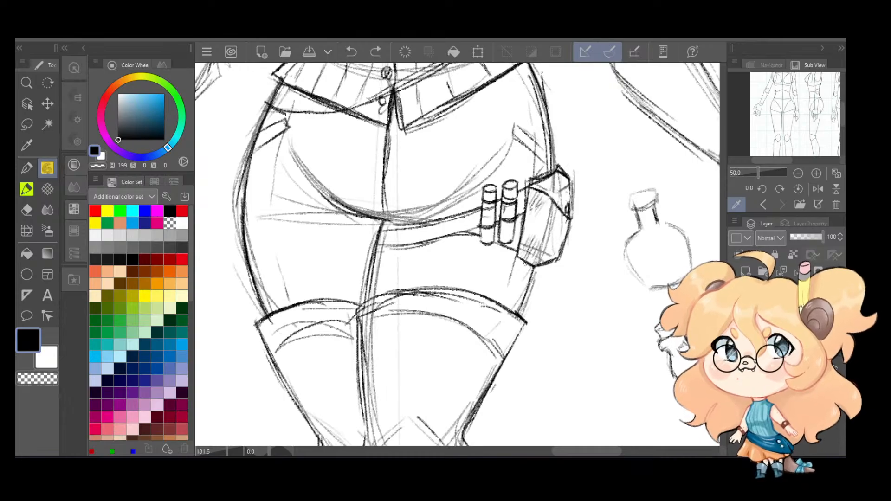
left_click_drag(518, 258, 538, 268)
Step: Sketch a long pointed claw over the index finger of the hand beside the bottle sketches and extend the thumb into a claw tip
left_click_drag(555, 168, 571, 269)
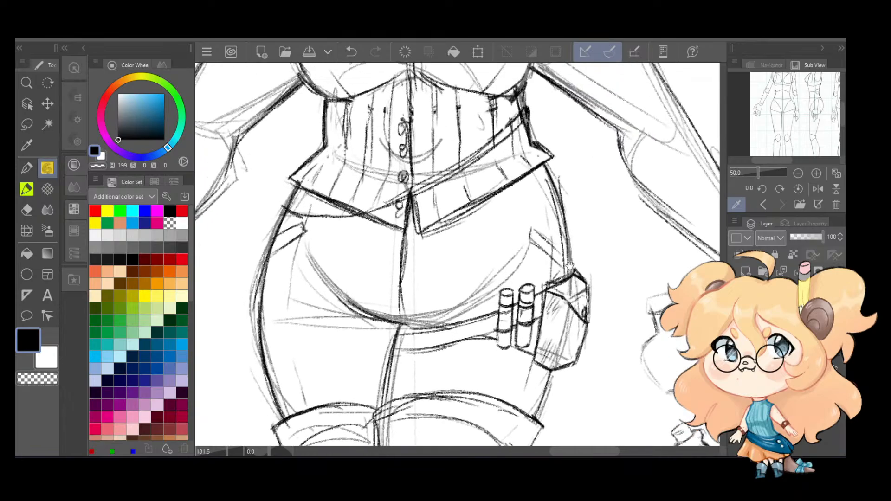
left_click_drag(581, 225, 607, 287)
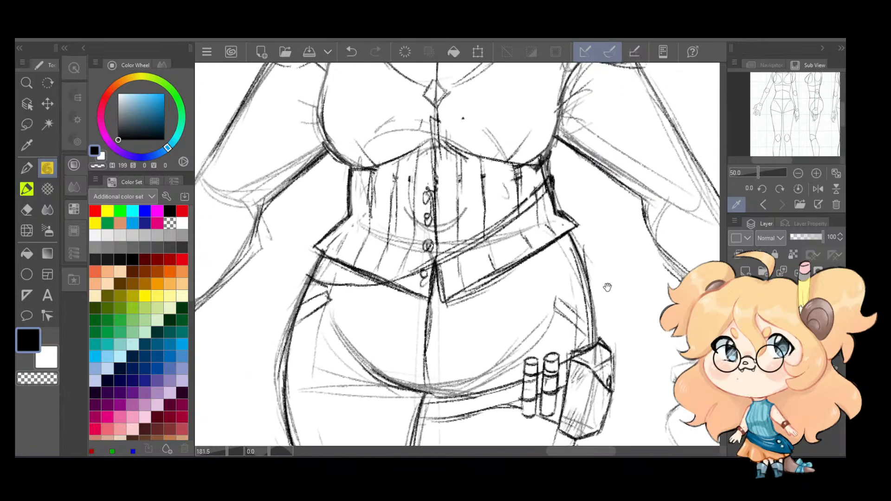
left_click_drag(628, 239, 481, 228)
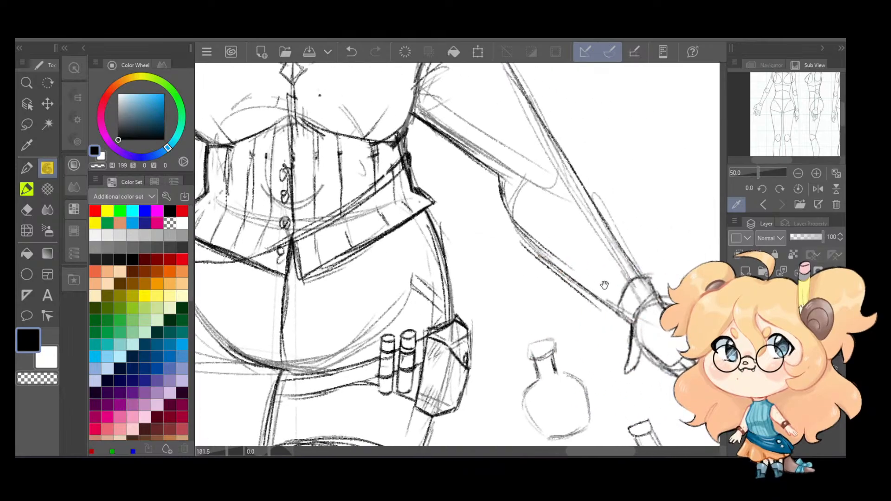
left_click_drag(604, 286, 515, 217)
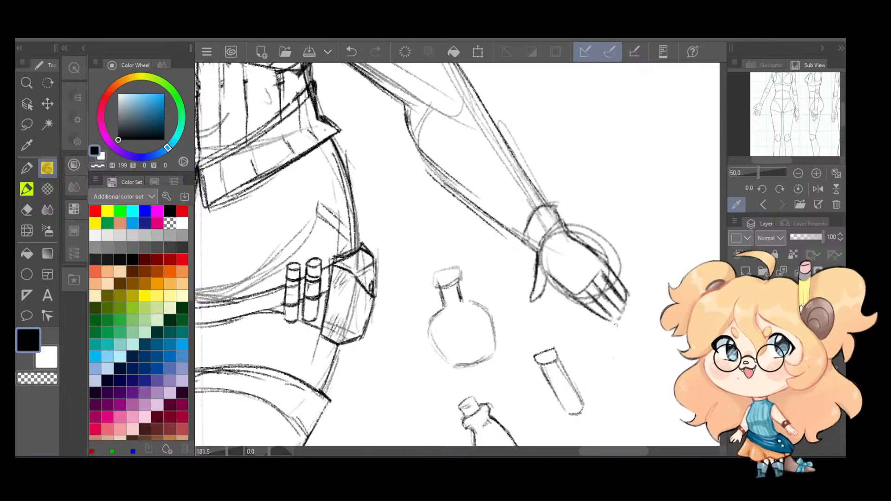
left_click_drag(590, 311, 630, 333)
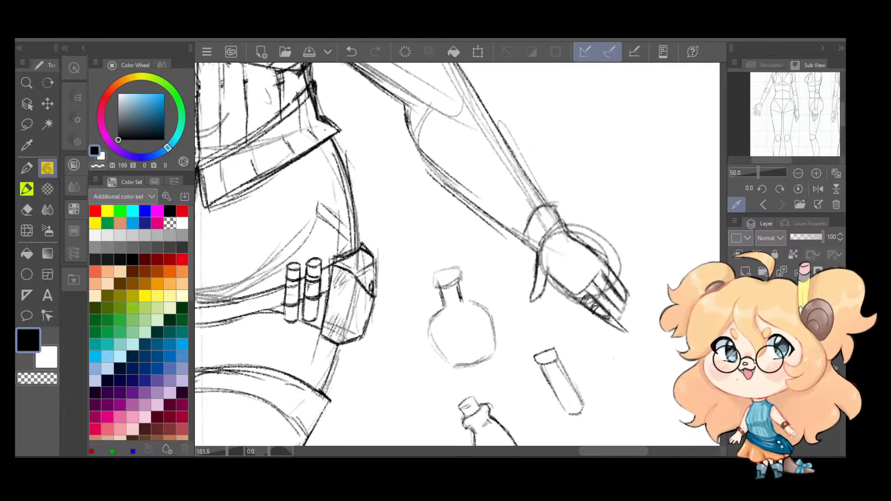
left_click_drag(559, 285, 594, 311)
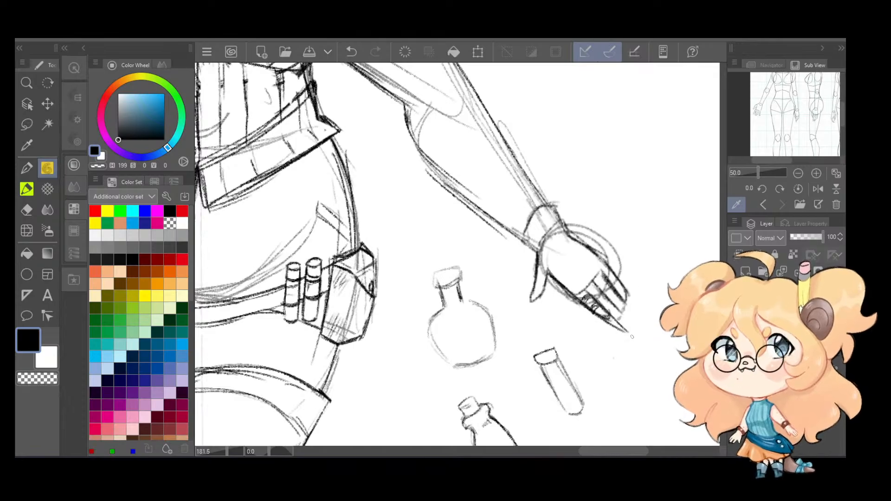
left_click_drag(612, 321, 627, 336)
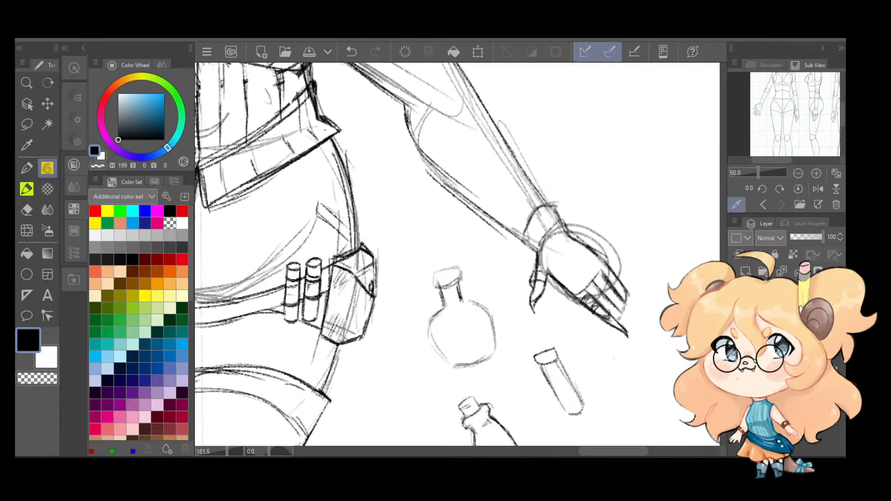
Step: Add armour segment lines to the thumb claw and a rounded joint plate at the base of the index finger claw
key("ctrl+z")
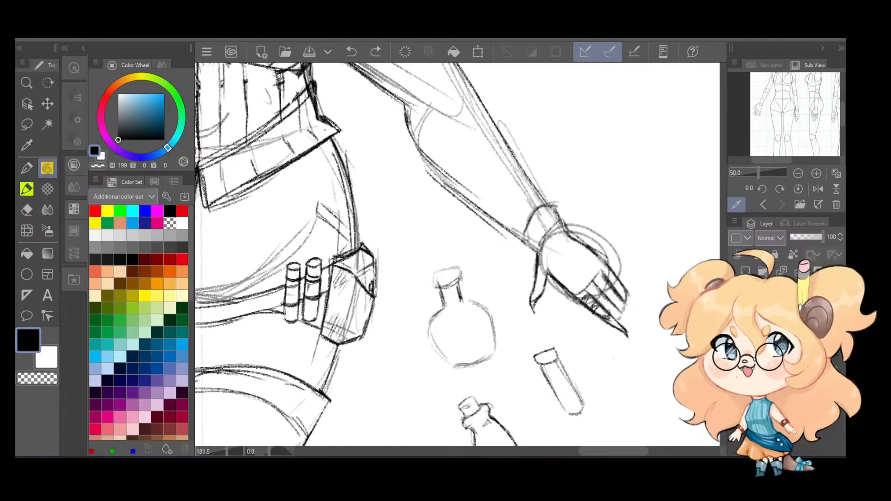
left_click_drag(538, 251, 533, 276)
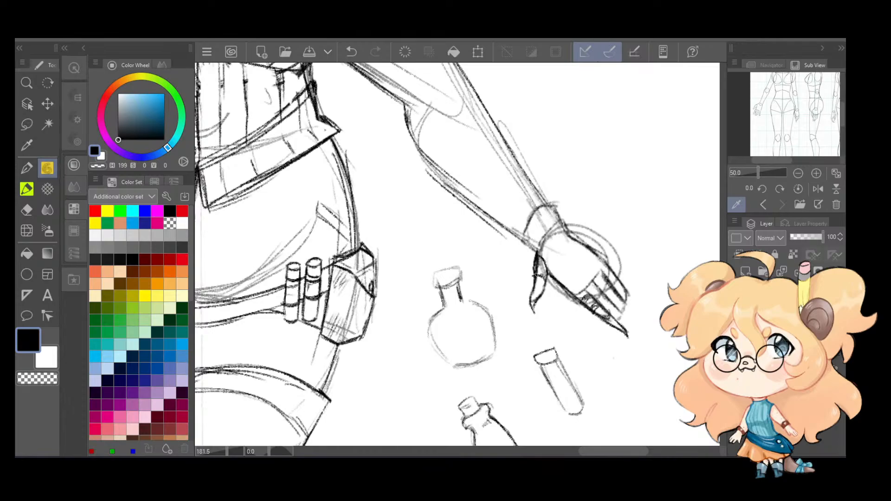
key("e")
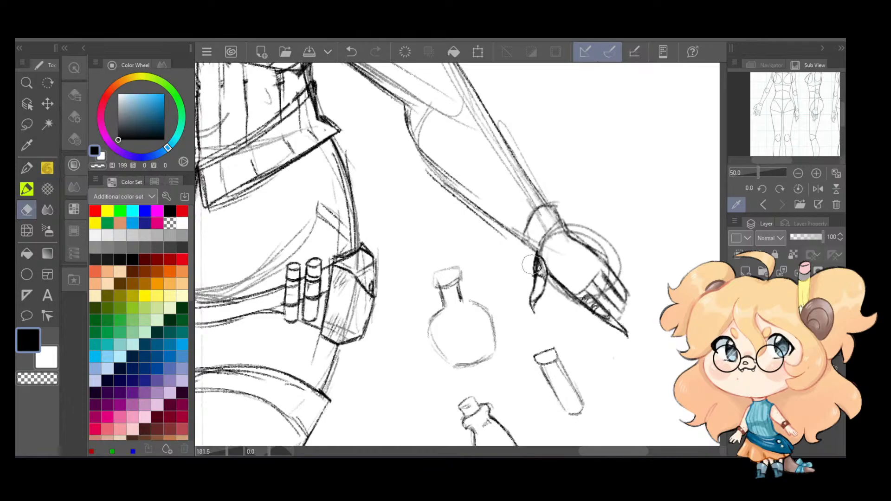
key("ctrl+z")
key("ctrl+y")
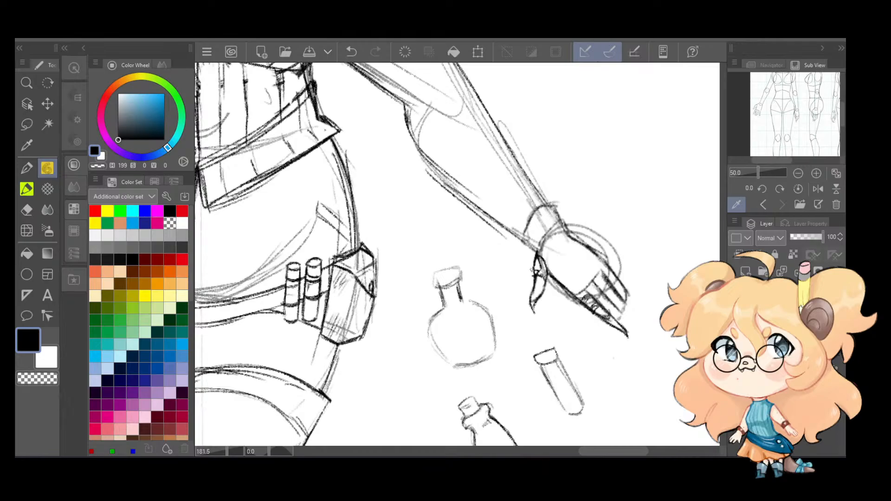
key("ctrl+z")
left_click_drag(576, 300, 591, 313)
key("ctrl+z")
key("ctrl+z")
Step: Erase the construction circles around both hands, plus the knuckle line and stray wrist lines on the opposite hand
key("e")
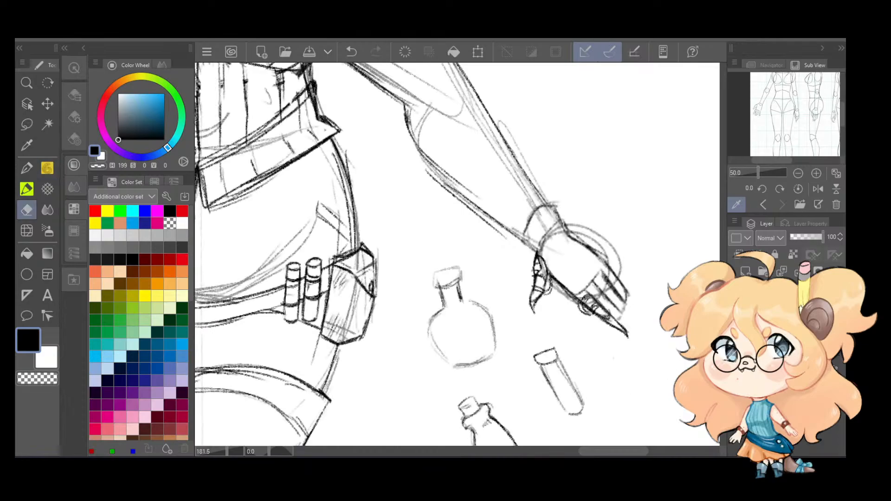
left_click_drag(604, 242, 627, 271)
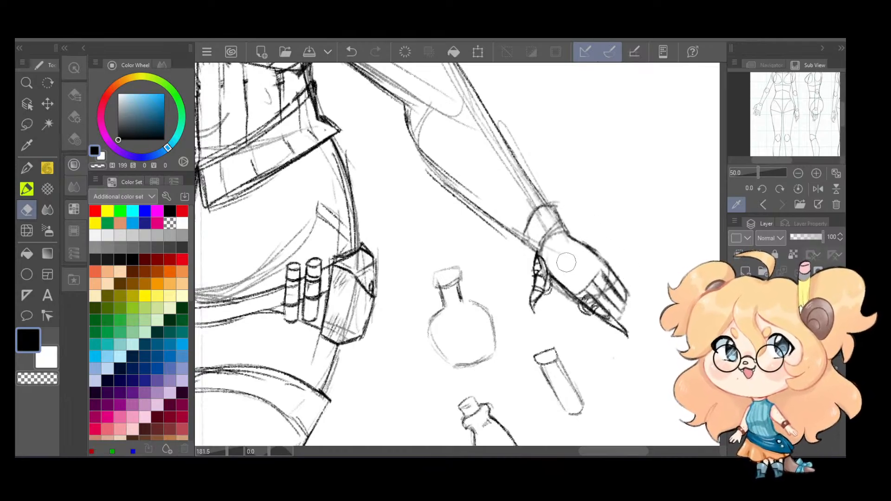
mouse_move(557, 281)
left_mouse_down()
mouse_move(567, 291)
mouse_move(757, 220)
left_mouse_up()
left_click_drag(275, 292, 517, 295)
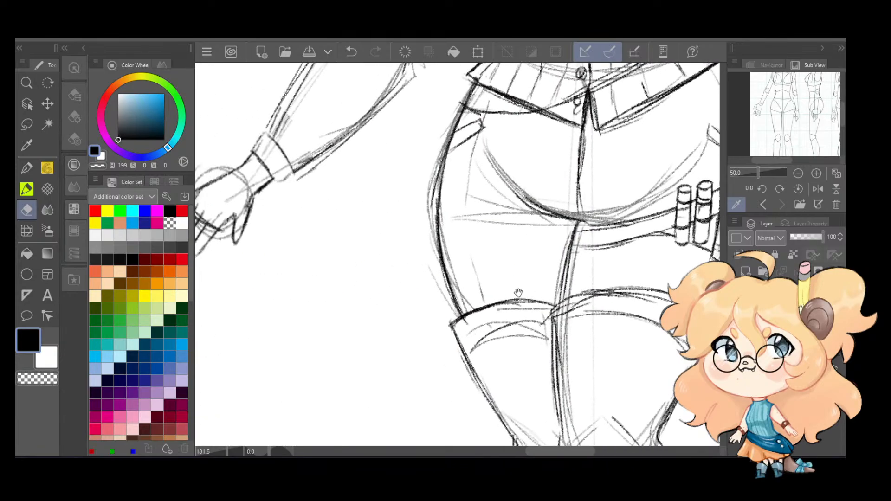
left_click_drag(371, 227, 625, 330)
mouse_move(464, 270)
left_mouse_down()
mouse_move(497, 242)
mouse_move(517, 269)
mouse_move(510, 309)
left_mouse_up()
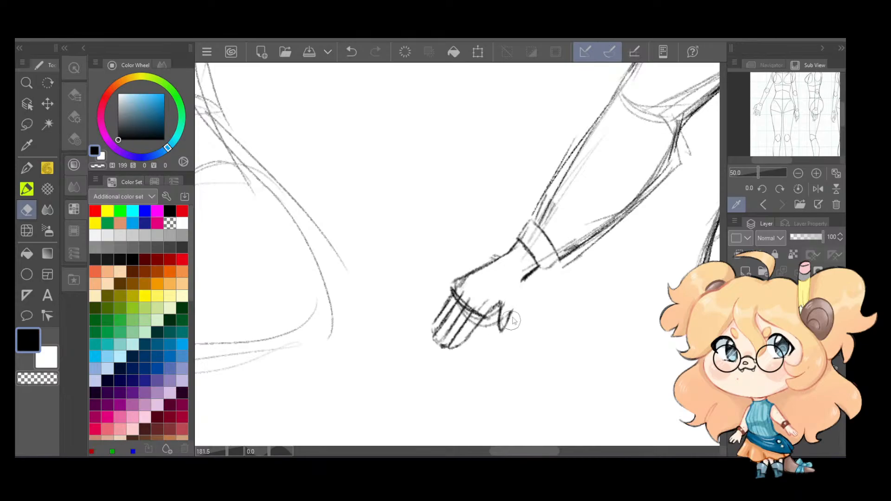
key("ctrl+z")
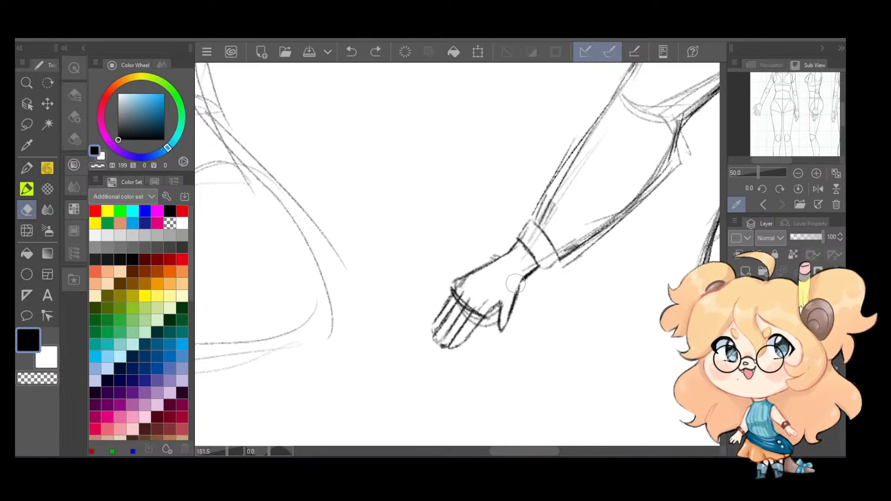
left_click_drag(516, 282, 524, 264)
mouse_move(487, 332)
left_mouse_down()
mouse_move(475, 298)
mouse_move(462, 323)
mouse_move(481, 298)
mouse_move(467, 329)
mouse_move(481, 312)
mouse_move(493, 285)
mouse_move(458, 298)
mouse_move(462, 282)
mouse_move(450, 304)
mouse_move(465, 289)
mouse_move(461, 280)
mouse_move(444, 298)
mouse_move(472, 258)
mouse_move(487, 292)
mouse_move(479, 320)
left_mouse_up()
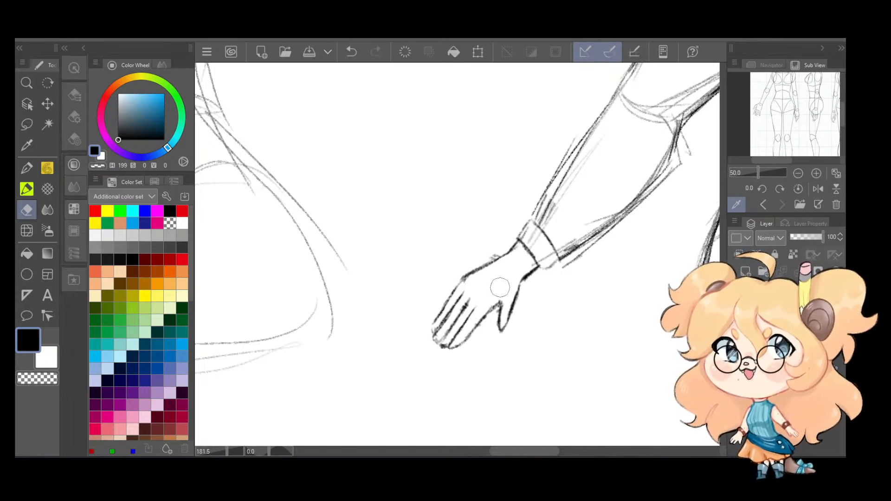
mouse_move(488, 259)
left_mouse_down()
mouse_move(496, 249)
mouse_move(530, 263)
mouse_move(534, 238)
left_mouse_up()
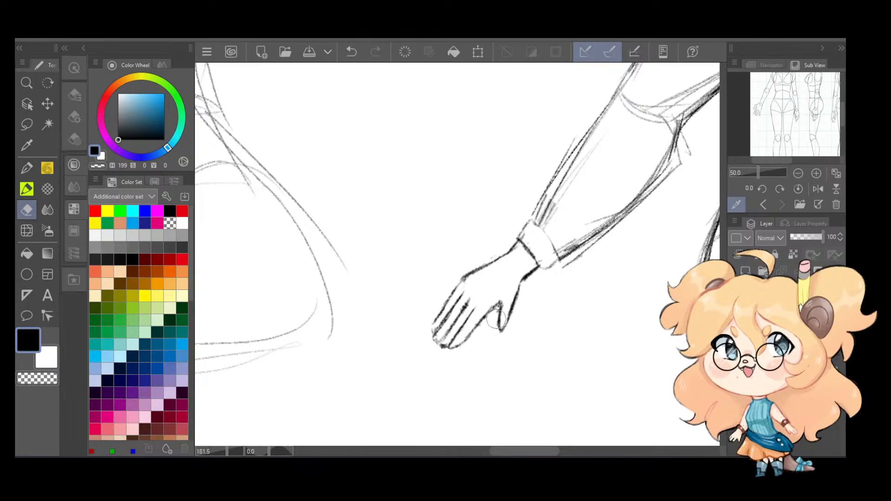
Step: Draw a pointed claw with segment rings on the outer finger of the hand beside the bottle sketches
left_click_drag(649, 259, 214, 346)
left_click_drag(593, 331, 406, 248)
left_click_drag(592, 293, 485, 313)
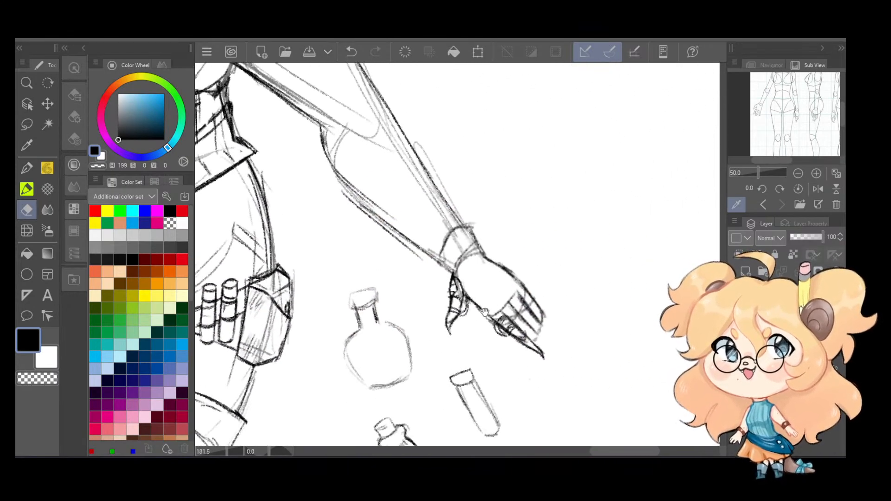
key("p")
key("p")
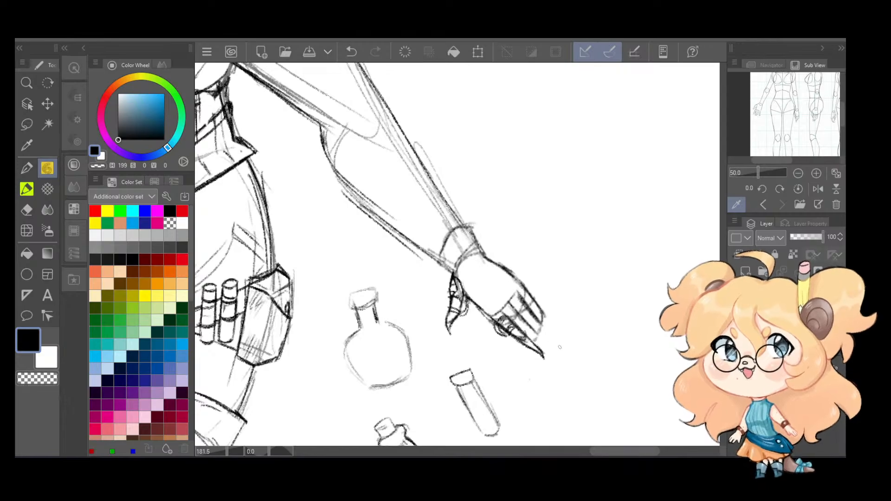
scroll(560, 348, "up", 1)
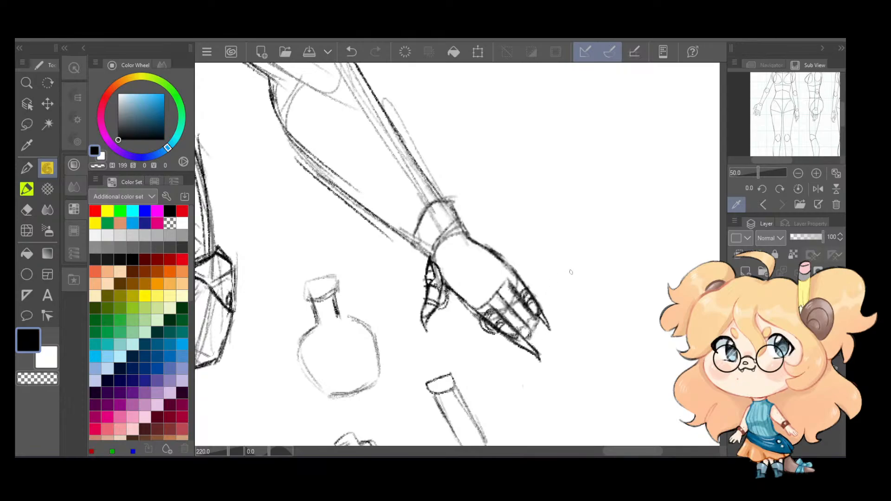
Step: Sketch a curved claw plate around the thumb base of the opposite hand, with a small dark oval on its outer edge
left_click_drag(514, 263, 735, 209)
left_click_drag(335, 260, 718, 240)
left_click_drag(392, 204, 679, 254)
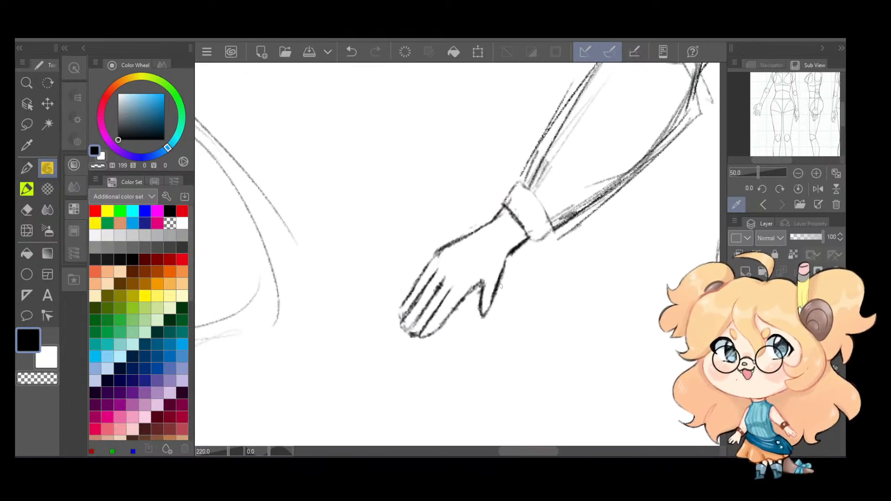
mouse_move(484, 282)
left_mouse_down()
mouse_move(497, 271)
mouse_move(488, 264)
mouse_move(507, 259)
left_mouse_up()
key("ctrl+z")
left_click_drag(482, 279, 499, 259)
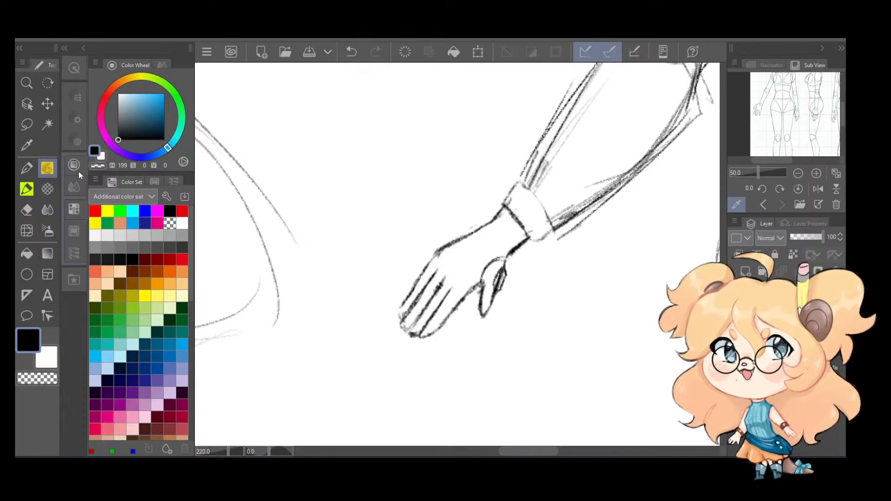
Step: Clear the inside of the thumb's small oval plate and try short joint lines below it, undoing unwanted strokes
key("e")
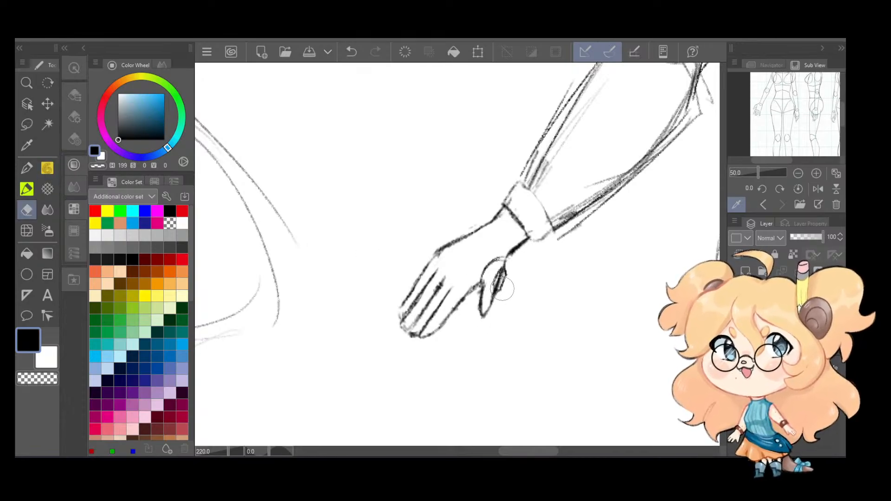
left_click_drag(500, 288, 497, 282)
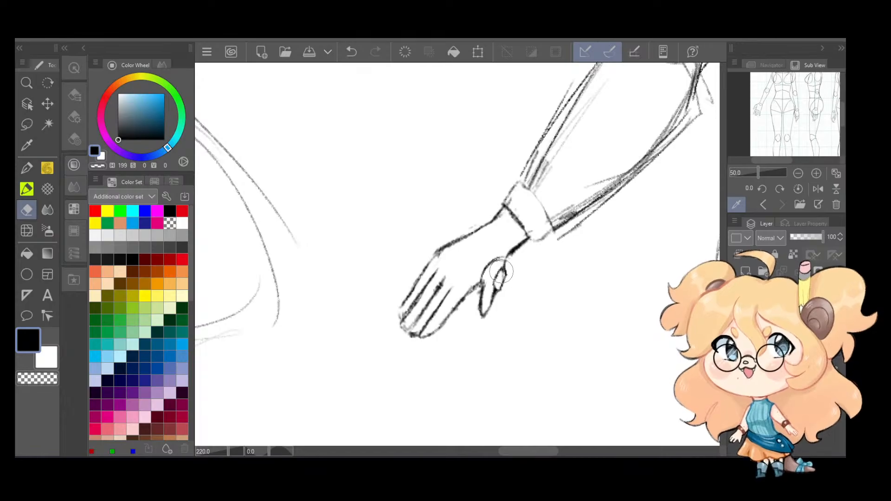
key("ctrl+z")
mouse_move(497, 278)
left_mouse_down()
mouse_move(502, 272)
mouse_move(497, 290)
mouse_move(503, 258)
left_mouse_up()
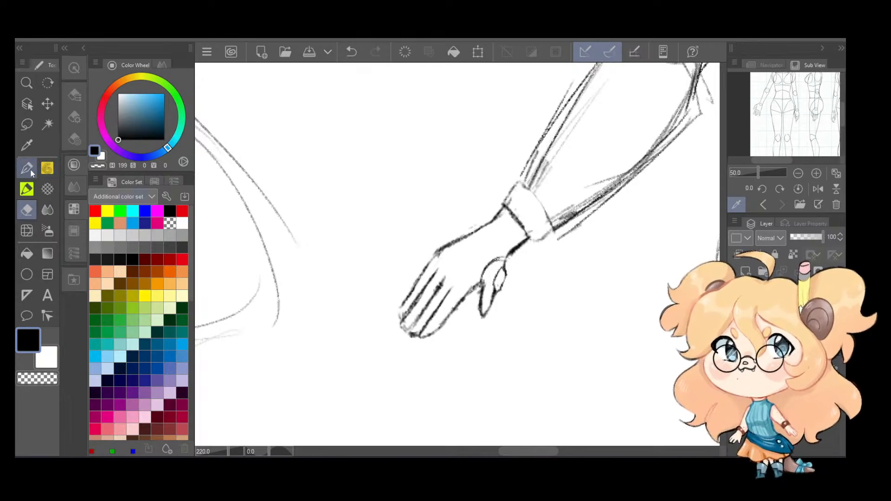
left_click(47, 168)
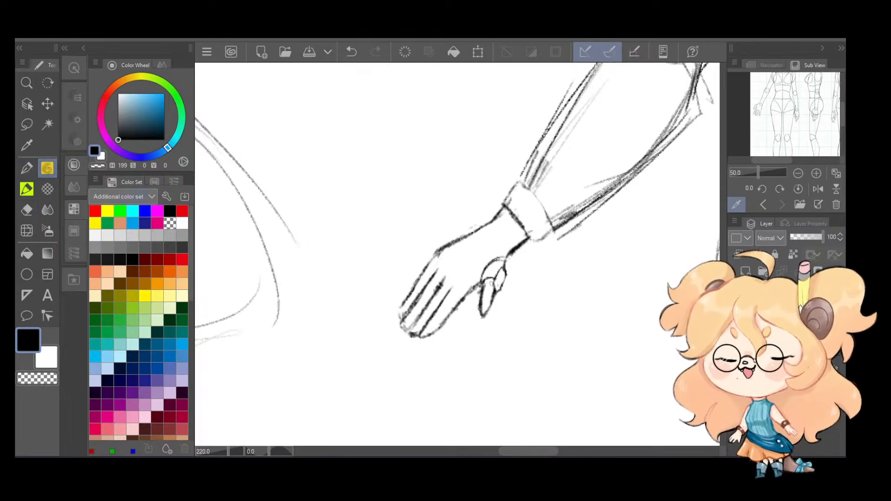
key("ctrl+z")
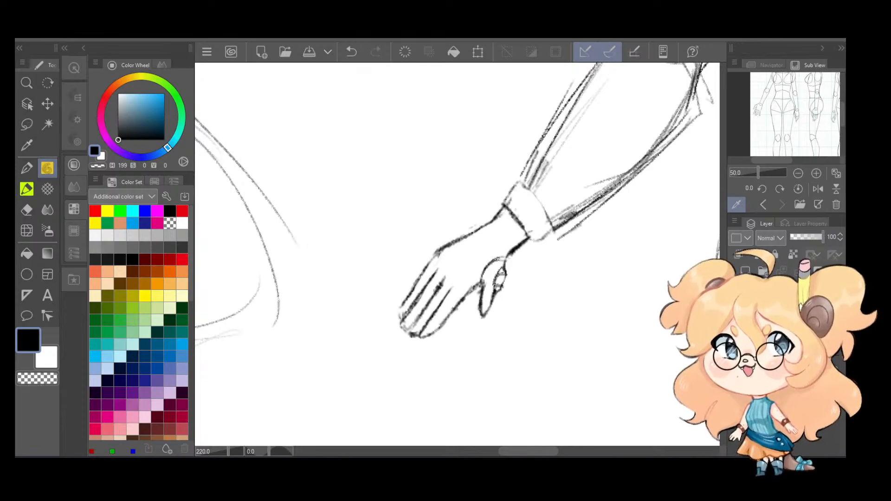
left_click_drag(495, 292, 488, 296)
left_click_drag(489, 296, 484, 281)
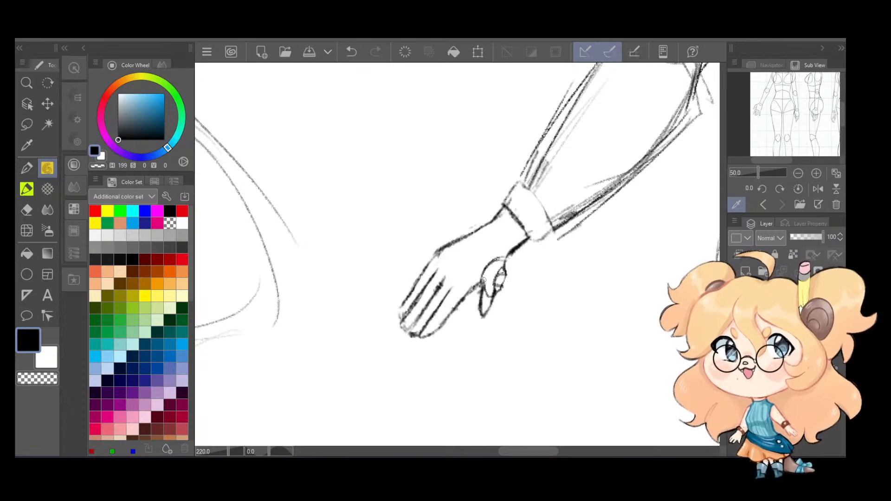
key("ctrl+z")
Step: Erase excess segment lines from the thumb claw and the finger rings on the hand beside the bottle sketches
left_click_drag(688, 281, 439, 286)
mouse_move(601, 291)
left_mouse_down()
mouse_move(497, 264)
mouse_move(536, 299)
left_mouse_up()
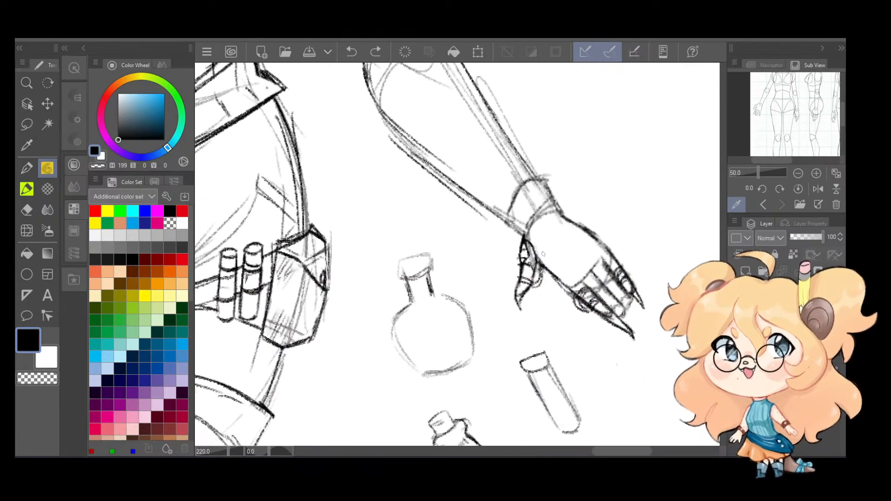
key("e")
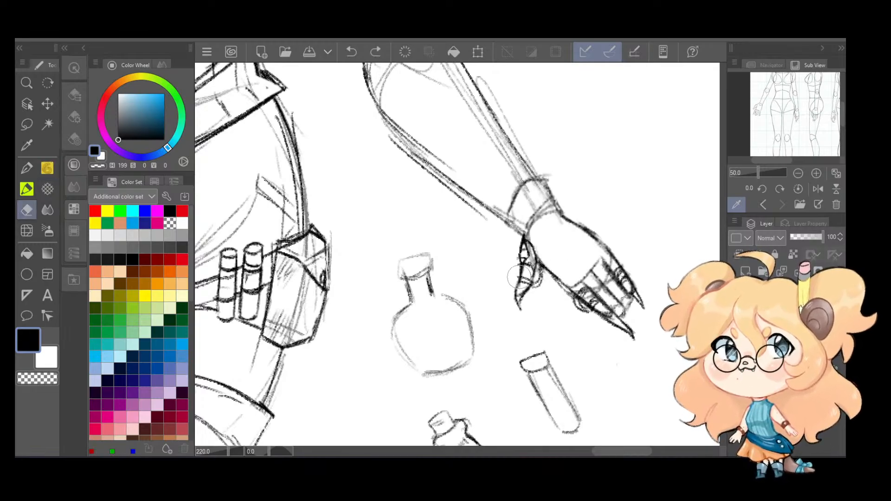
mouse_move(519, 277)
left_mouse_down()
mouse_move(527, 285)
mouse_move(529, 263)
mouse_move(524, 270)
mouse_move(519, 262)
left_mouse_up()
left_click_drag(577, 287, 597, 304)
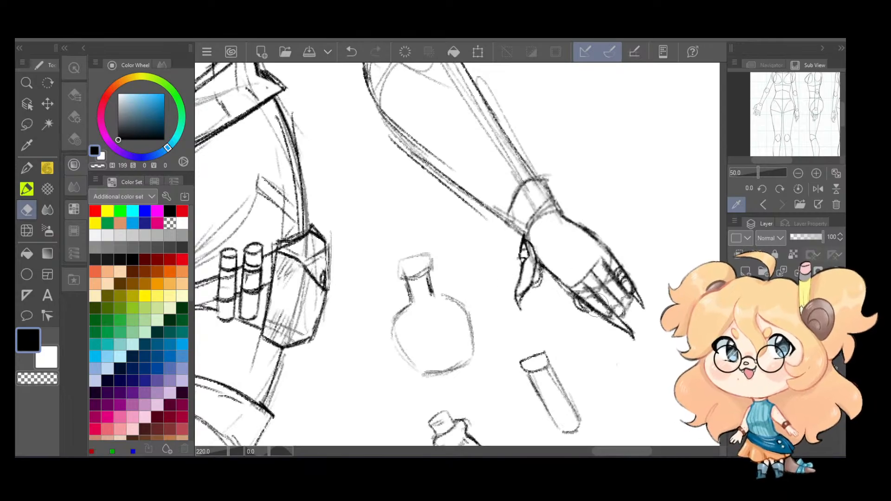
mouse_move(608, 268)
left_mouse_down()
mouse_move(637, 292)
mouse_move(624, 266)
mouse_move(609, 260)
mouse_move(622, 274)
left_mouse_up()
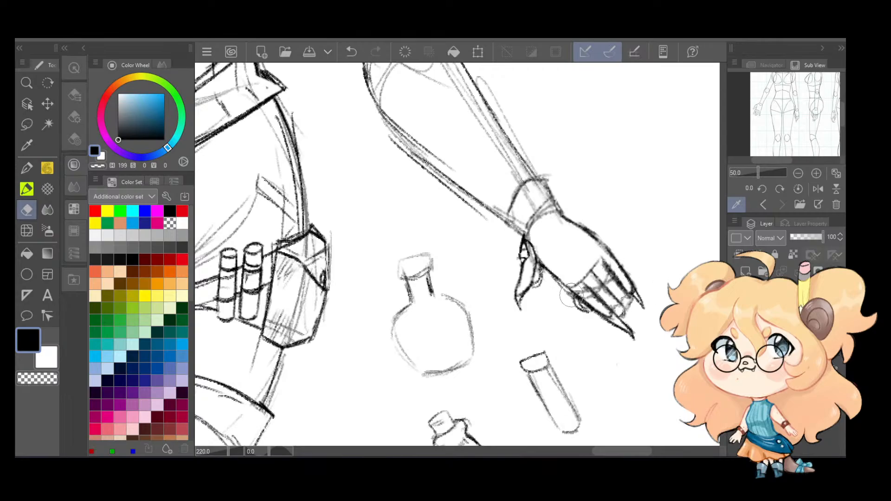
key("ctrl+z")
key("ctrl+z")
key("ctrl+z")
key("ctrl+z")
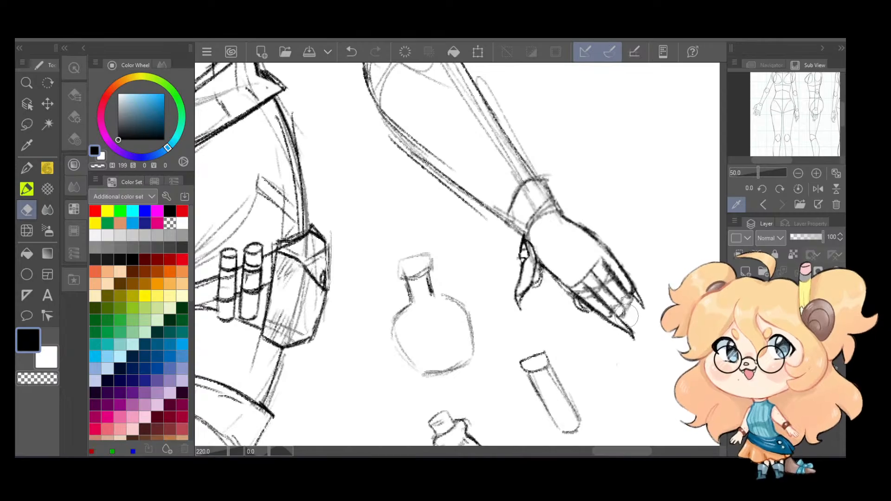
key("p")
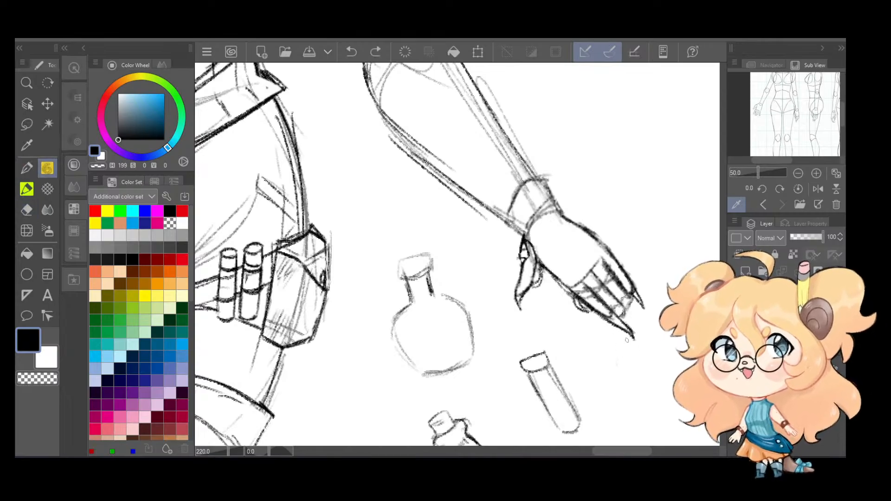
Step: Refine the thumb of the hand away from the bottle sketches into a pointed, plated claw, undoing unwanted strokes
left_click_drag(571, 297, 722, 291)
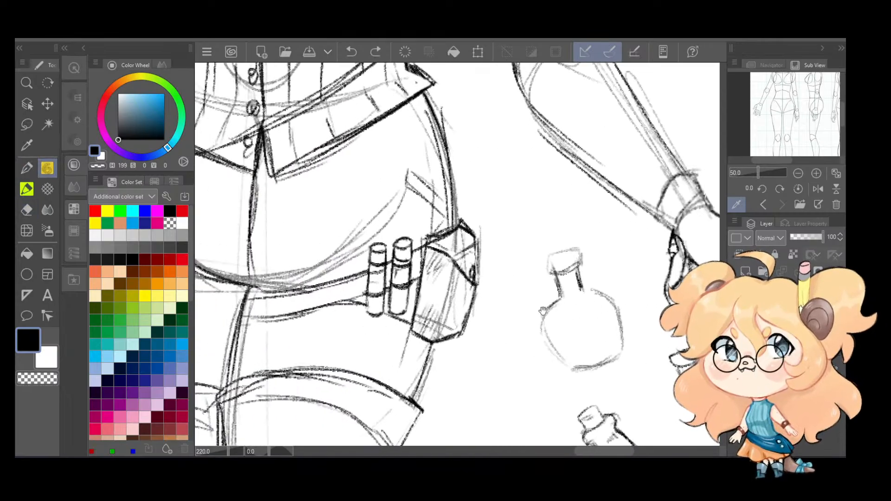
left_click_drag(399, 288, 662, 315)
left_click_drag(453, 318, 584, 306)
left_click_drag(498, 310, 688, 321)
mouse_move(457, 297)
left_mouse_down()
mouse_move(626, 322)
mouse_move(615, 302)
left_mouse_up()
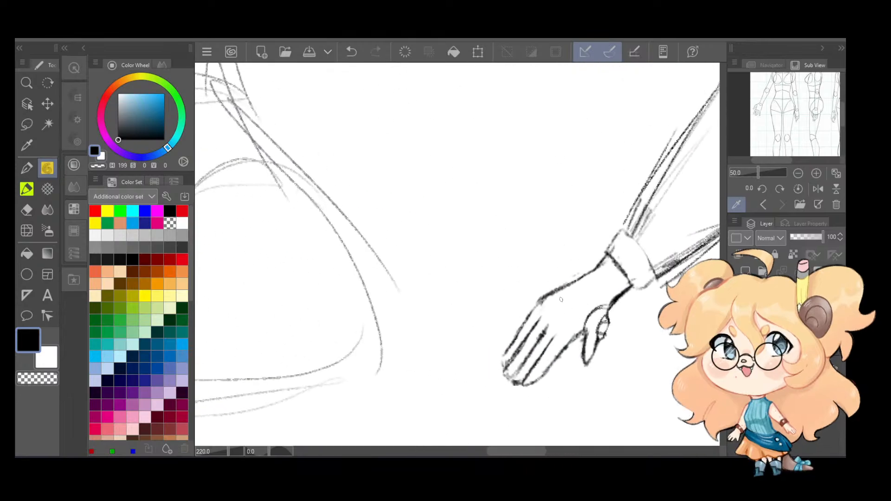
left_click_drag(622, 337, 608, 340)
key("e")
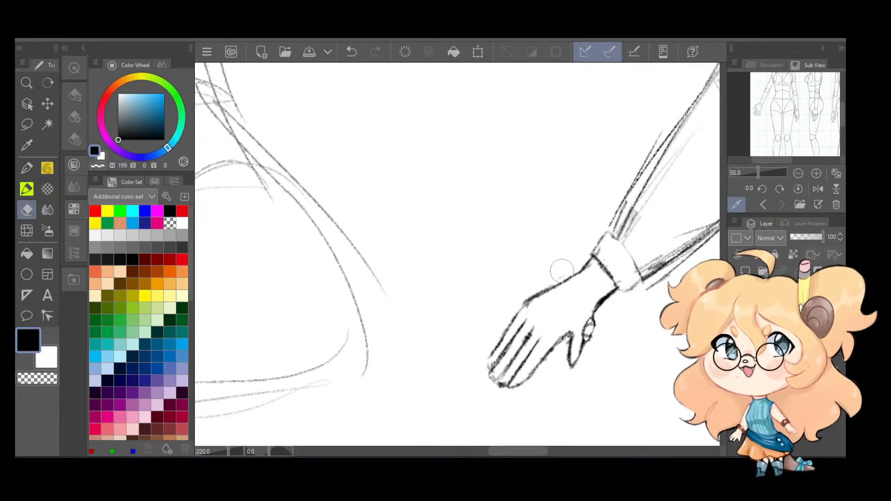
key("p")
key("p")
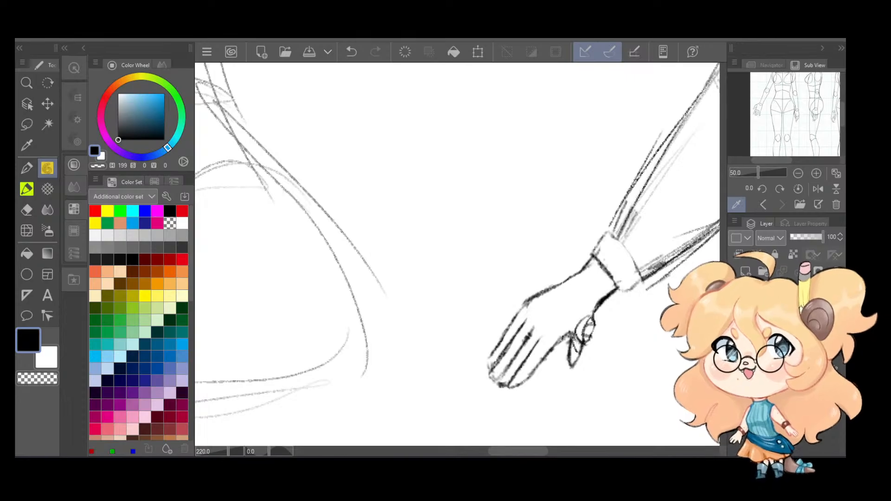
mouse_move(574, 340)
left_mouse_down()
mouse_move(573, 379)
mouse_move(564, 382)
left_mouse_up()
key("ctrl+z")
key("ctrl+z")
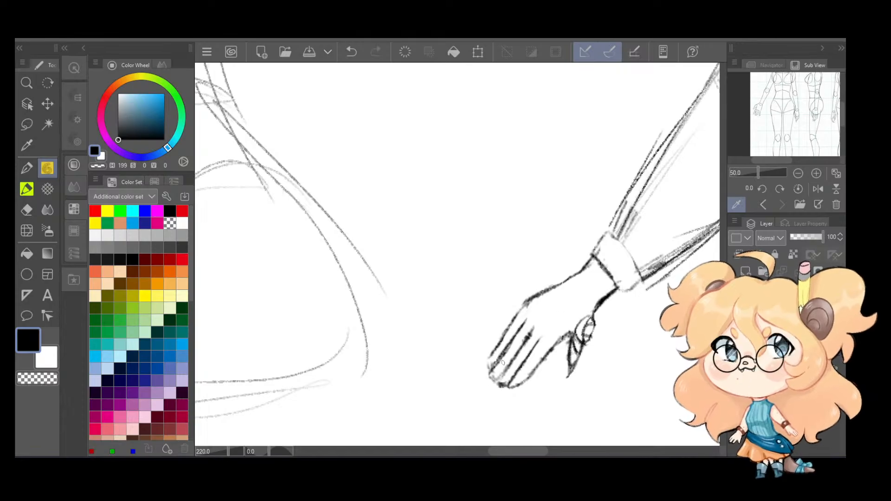
Step: Draw pointed claws with segment rings on the index and outer fingers of the same hand, undoing unwanted strokes
left_click_drag(512, 379, 505, 400)
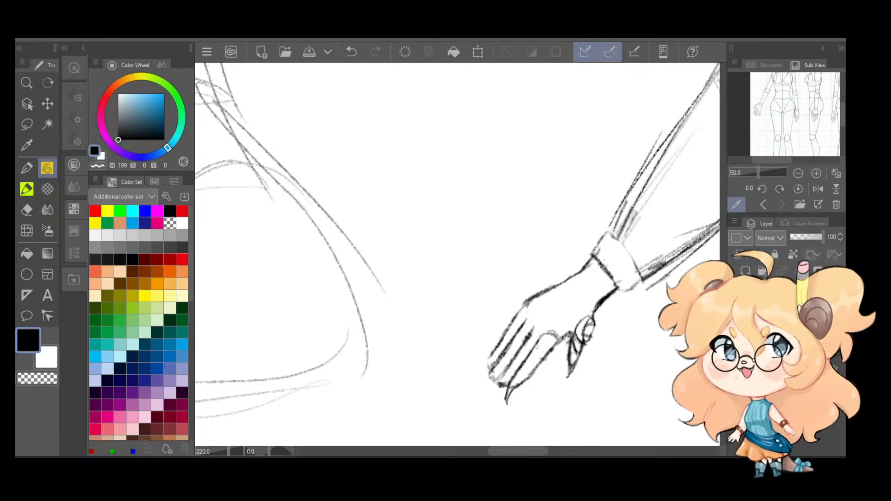
left_click_drag(555, 335, 513, 380)
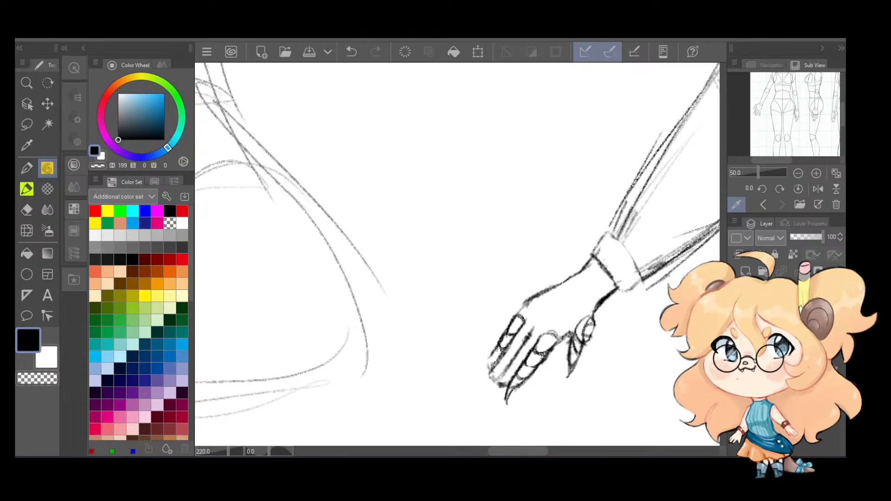
left_click_drag(499, 347, 483, 380)
key("ctrl+z")
key("ctrl+z")
mouse_move(509, 366)
left_mouse_down()
mouse_move(498, 382)
mouse_move(490, 378)
left_mouse_up()
key("ctrl+z")
key("ctrl+z")
key("ctrl+y")
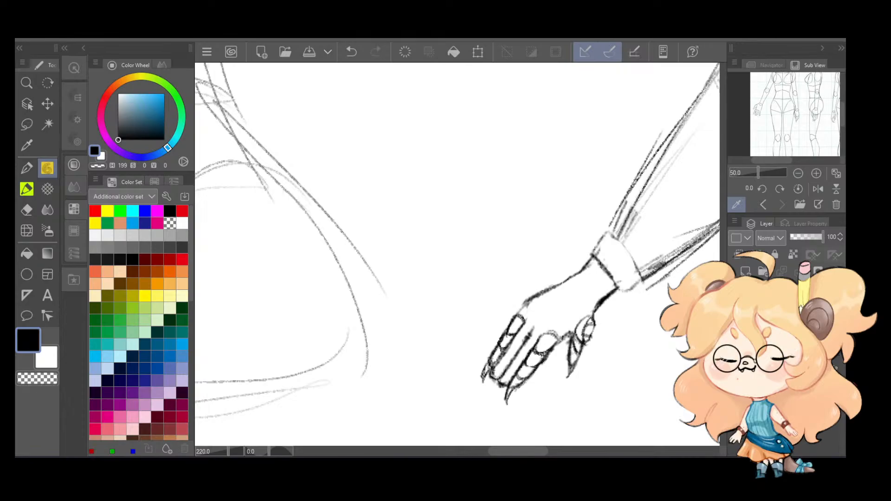
key("ctrl+z")
key("ctrl+y")
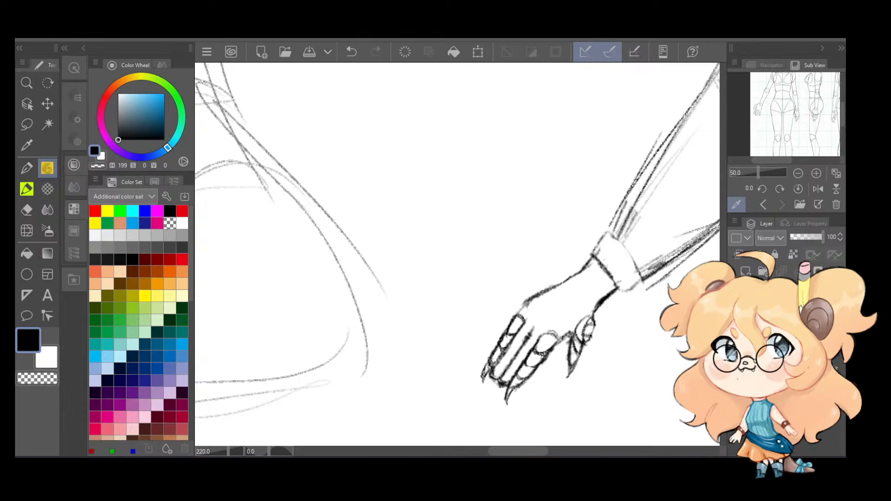
Step: Redraw the plate lines on the thumb claw of the hand beside the bottle sketches, undoing unwanted strokes
left_click_drag(710, 258, 480, 296)
scroll(577, 189, "down", 5)
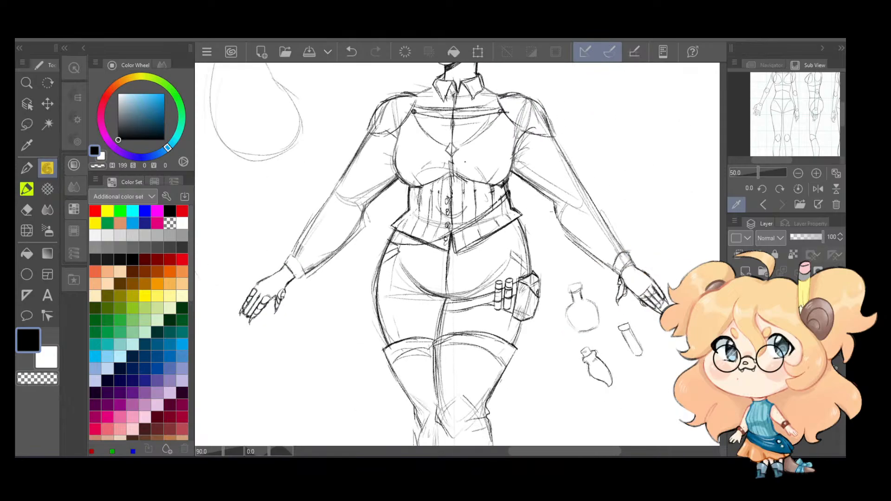
scroll(646, 278, "up", 5)
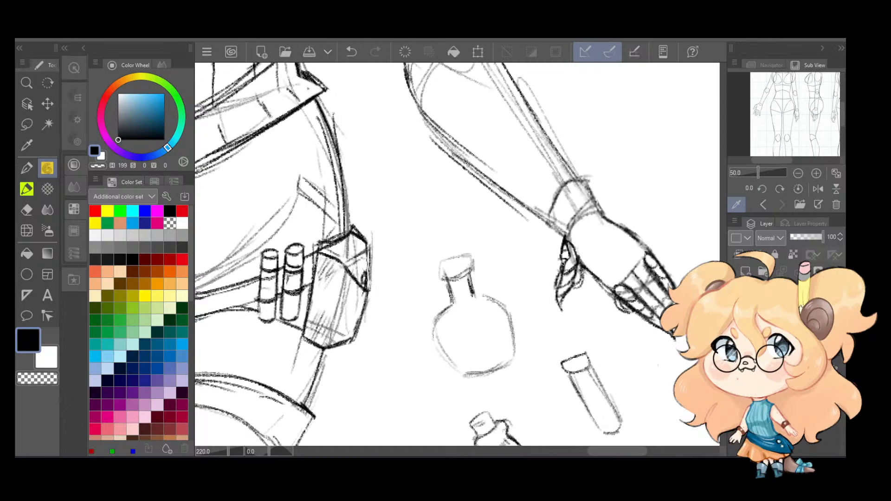
key("ctrl+z")
key("ctrl+z")
left_click_drag(559, 290, 573, 279)
left_click_drag(578, 194, 548, 199)
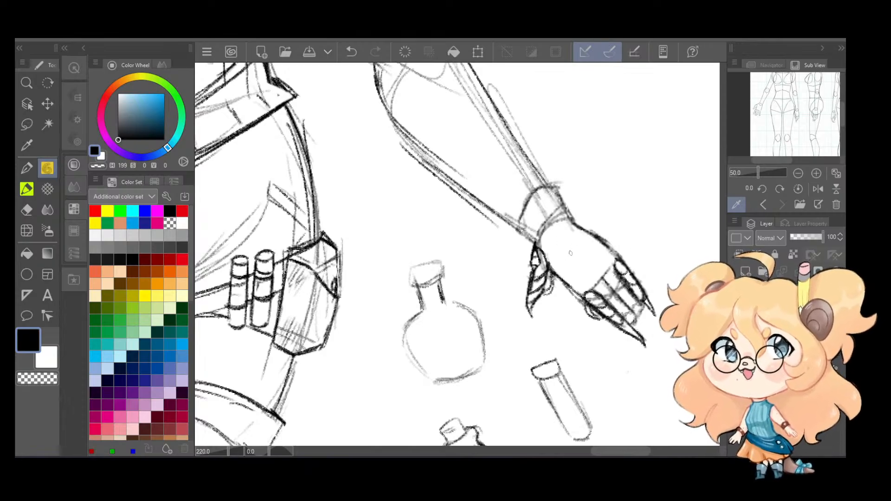
key("ctrl+z")
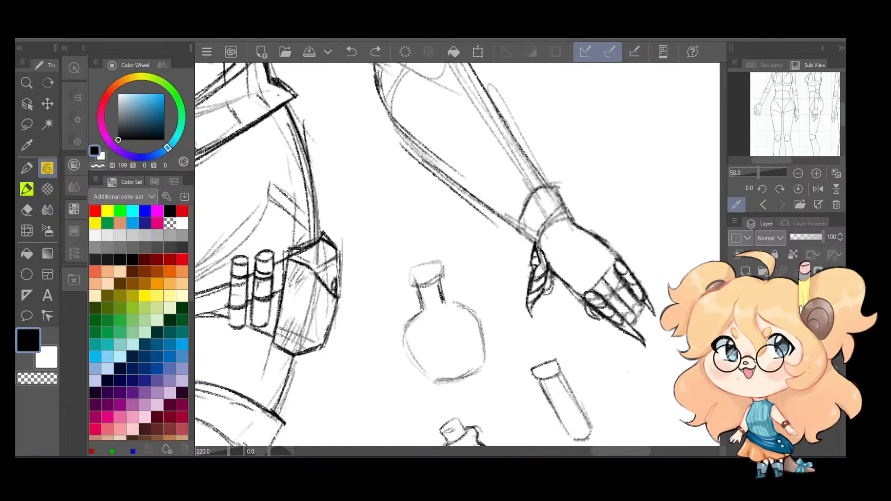
Step: Darken the outline around the back of the hand beside the bottle sketches and fill it with diagonal hatching
left_click_drag(543, 253, 579, 277)
left_click_drag(595, 237, 611, 268)
mouse_move(537, 249)
left_mouse_down()
mouse_move(574, 222)
mouse_move(606, 244)
left_mouse_up()
mouse_move(538, 246)
left_mouse_down()
mouse_move(567, 242)
mouse_move(612, 281)
mouse_move(622, 307)
left_mouse_up()
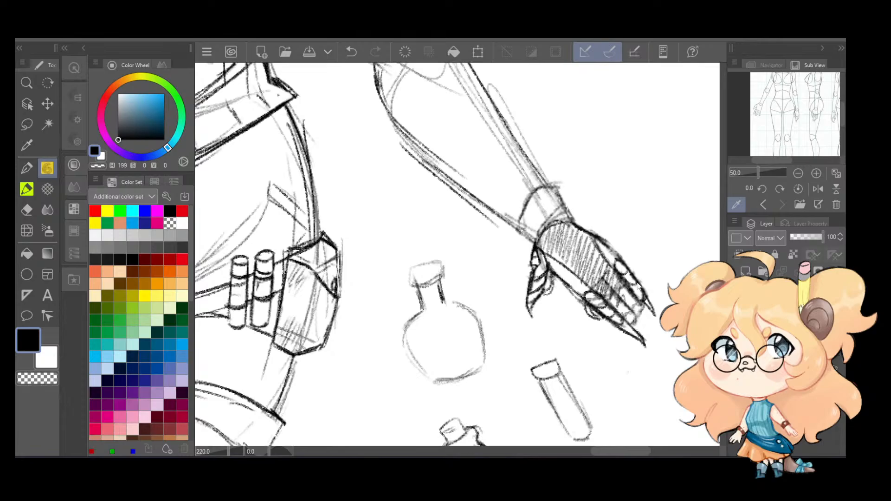
key("ctrl+z")
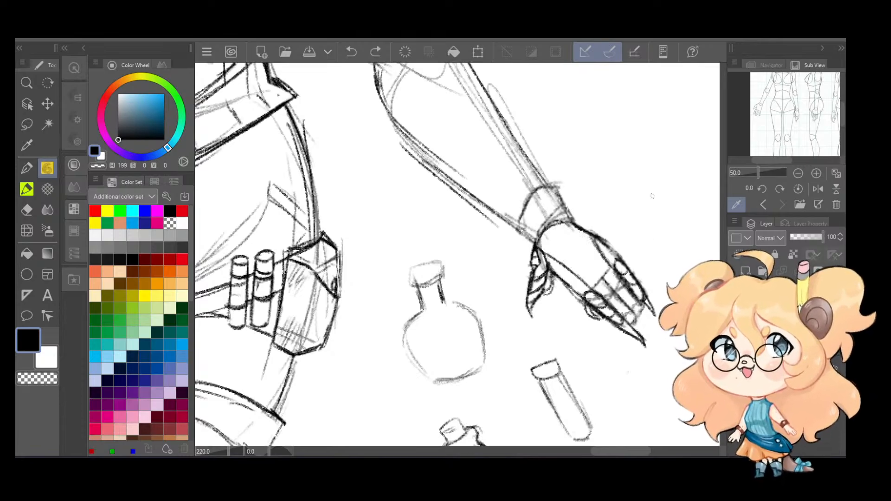
scroll(652, 196, "down", 3)
left_click_drag(460, 162, 521, 187)
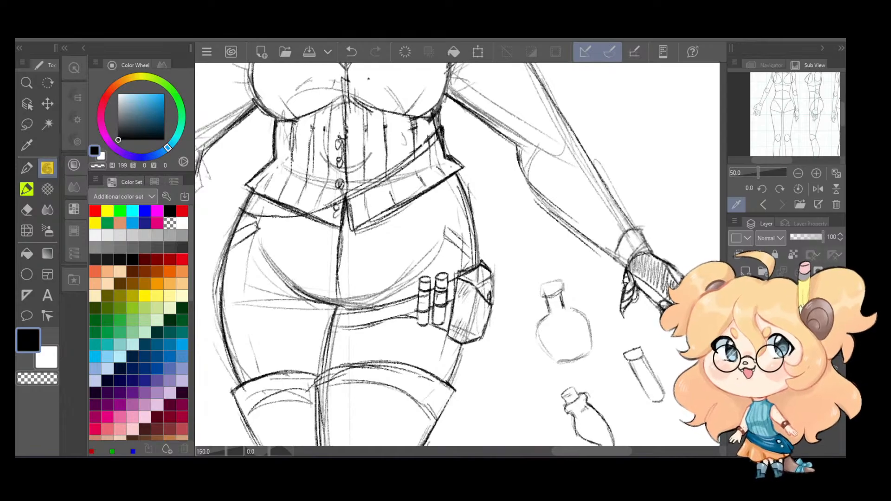
Step: Examine the torso outfit, the full figure and the surrounding studies and reference images on the sheet
scroll(700, 263, "down", 1)
left_click_drag(595, 191, 611, 247)
left_click_drag(612, 293, 546, 289)
left_click_drag(519, 222, 545, 243)
scroll(510, 230, "up", 3)
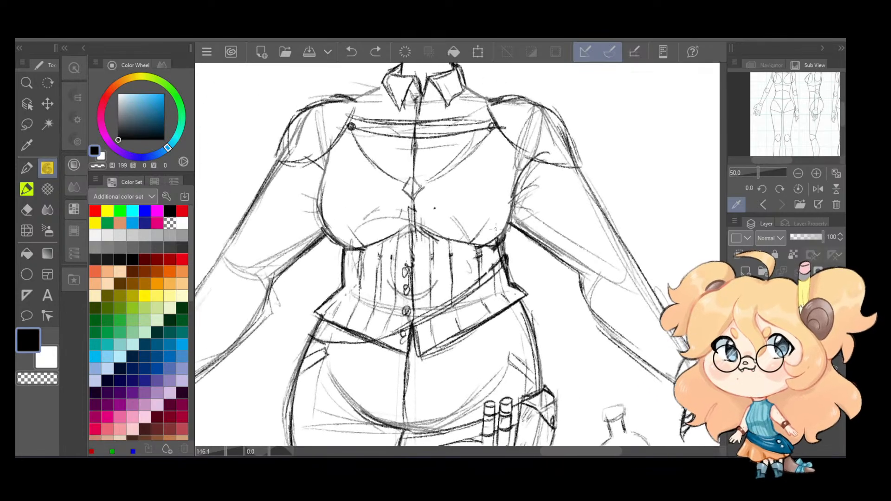
mouse_move(457, 198)
left_mouse_down()
mouse_move(534, 247)
mouse_move(515, 211)
left_mouse_up()
scroll(541, 249, "down", 6)
scroll(541, 246, "down", 5)
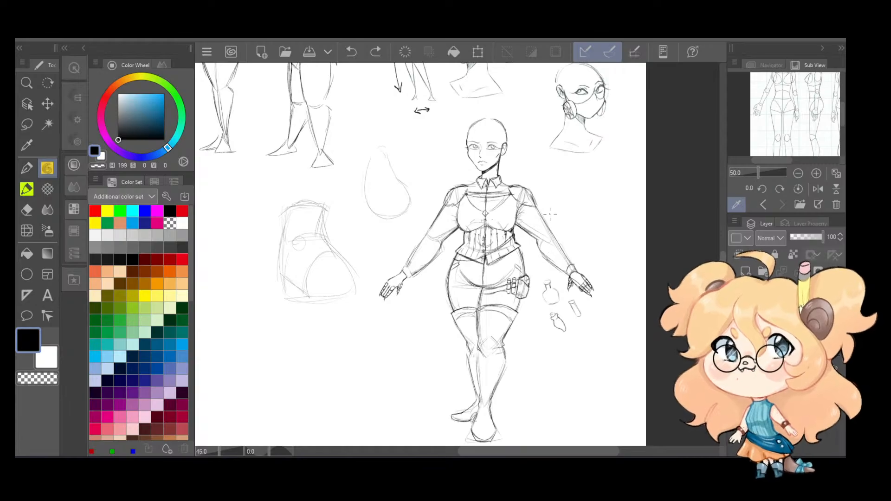
scroll(551, 215, "down", 5)
left_click_drag(518, 135, 514, 255)
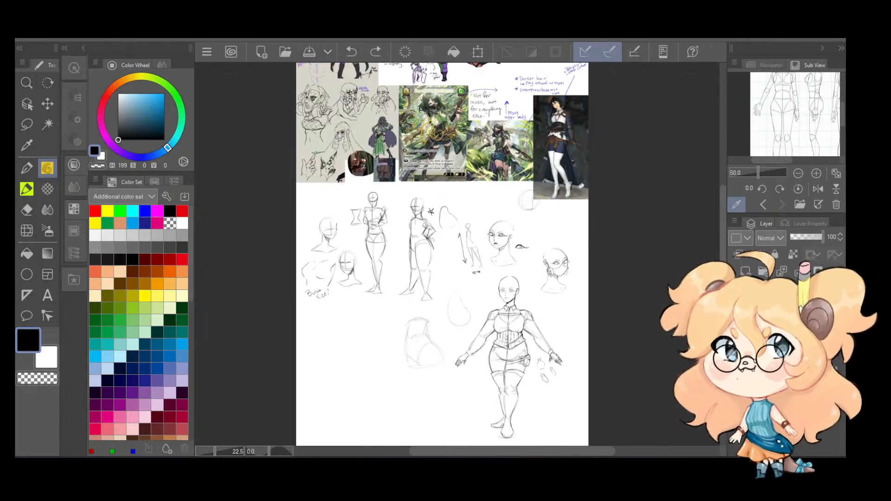
scroll(495, 267, "up", 2)
scroll(496, 267, "up", 1)
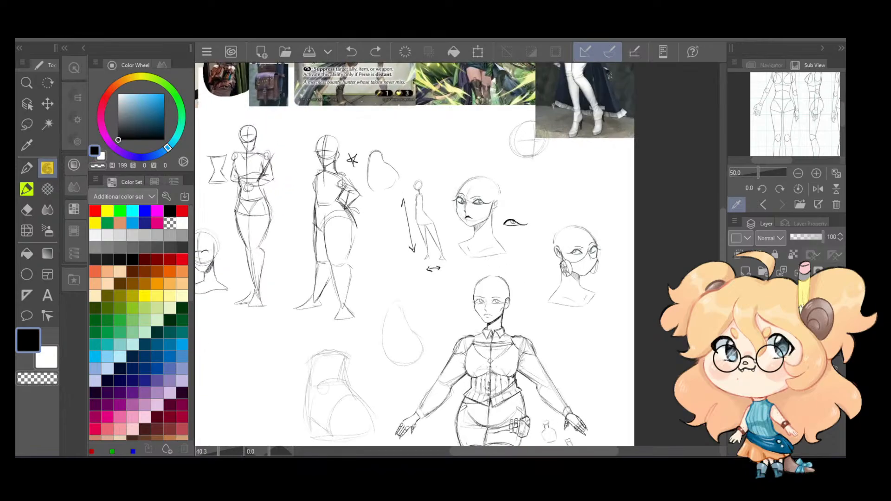
scroll(457, 325, "down", 1)
left_click_drag(446, 347, 427, 234)
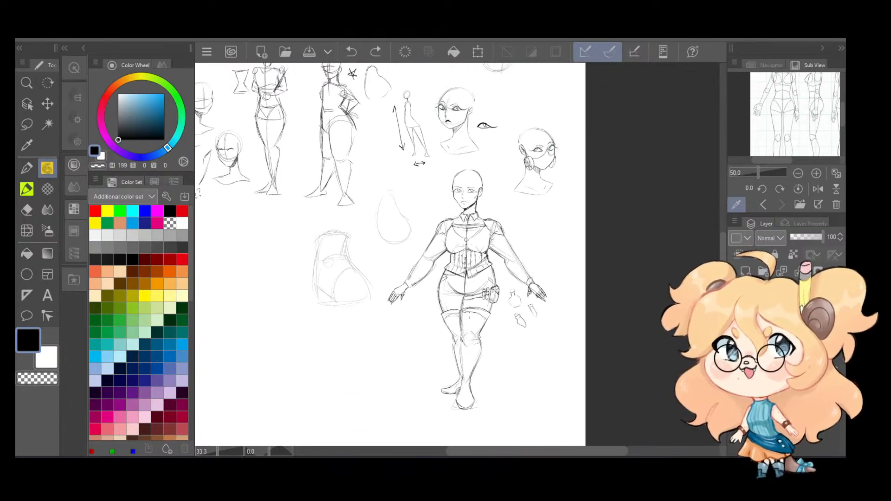
key("m")
mouse_move(505, 197)
left_mouse_down()
mouse_move(468, 162)
mouse_move(445, 172)
mouse_move(390, 285)
mouse_move(381, 345)
mouse_move(427, 419)
mouse_move(522, 426)
mouse_move(587, 297)
left_mouse_up()
key("Delete")
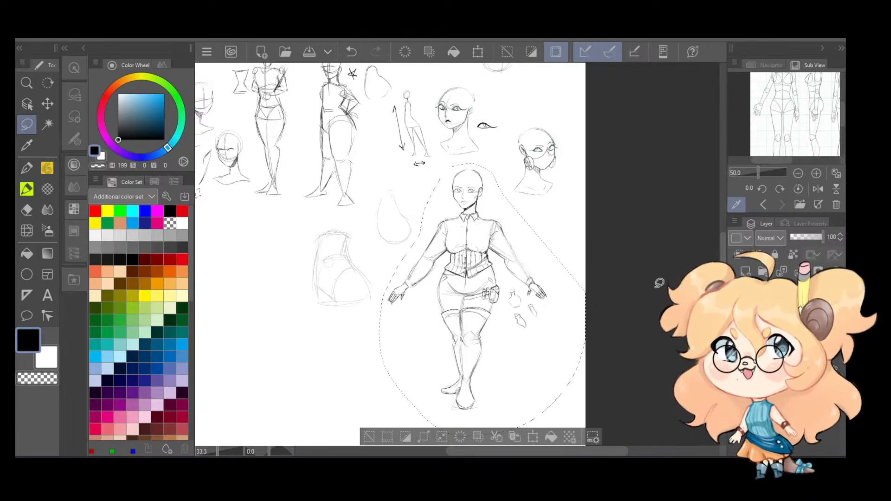
key("ctrl+z")
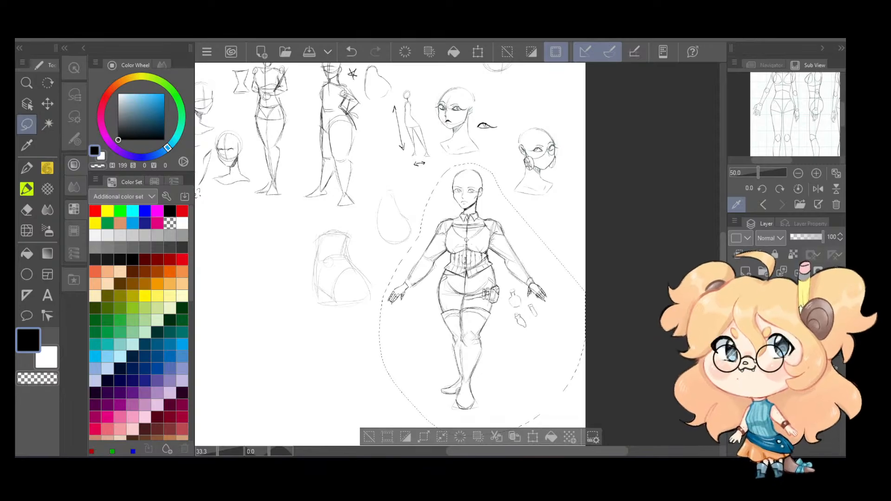
key("ctrl+d")
Step: Lasso the two detailed head studies, eye sketch and small height figure and move them below the "Bust size?" note
left_click_drag(506, 244, 565, 380)
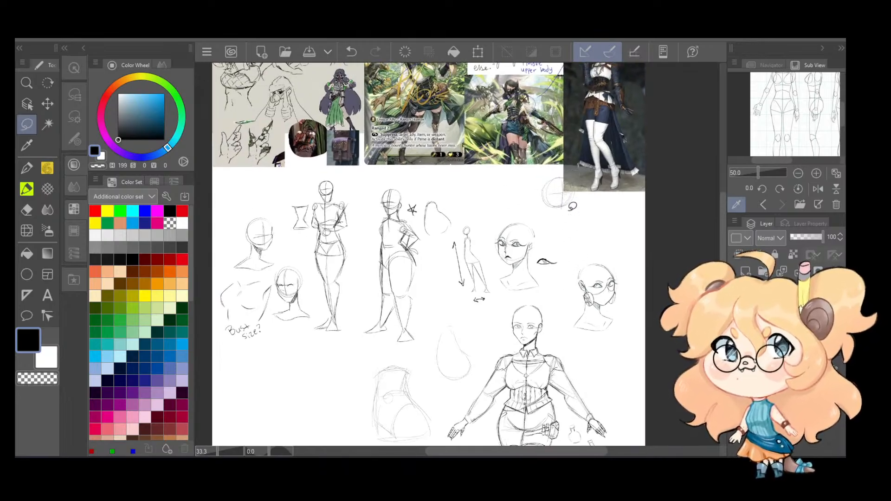
mouse_move(495, 197)
left_mouse_down()
mouse_move(457, 219)
mouse_move(446, 265)
mouse_move(459, 302)
mouse_move(553, 292)
mouse_move(588, 348)
mouse_move(637, 337)
mouse_move(640, 244)
mouse_move(564, 223)
mouse_move(534, 194)
left_mouse_up()
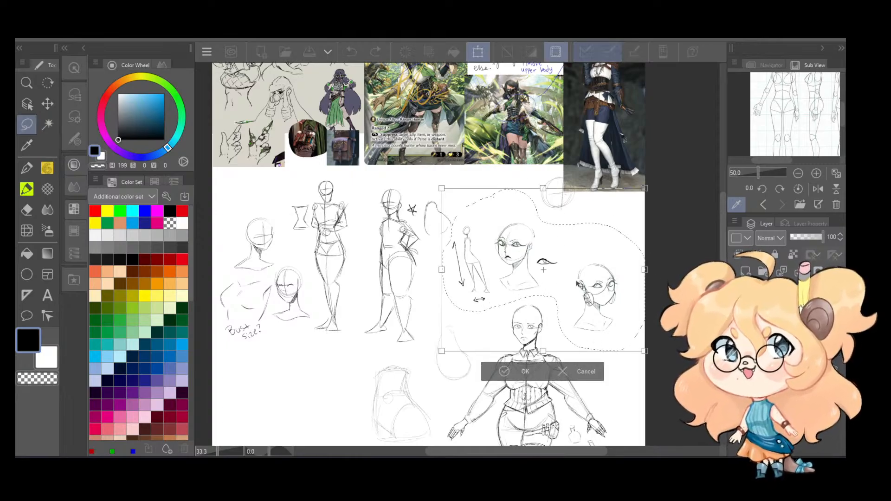
left_click_drag(573, 281, 582, 186)
key("ctrl+t")
mouse_move(595, 224)
left_mouse_down()
mouse_move(494, 294)
mouse_move(331, 360)
mouse_move(316, 349)
left_mouse_up()
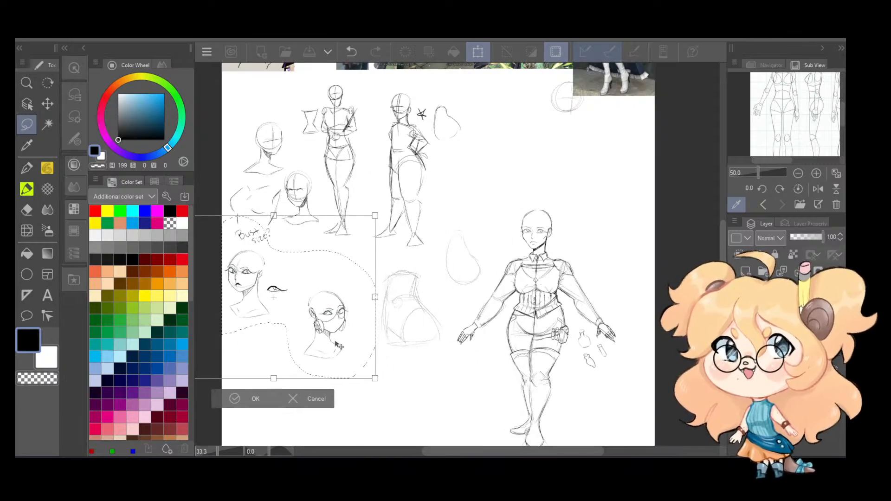
left_click(248, 398)
left_click(382, 281)
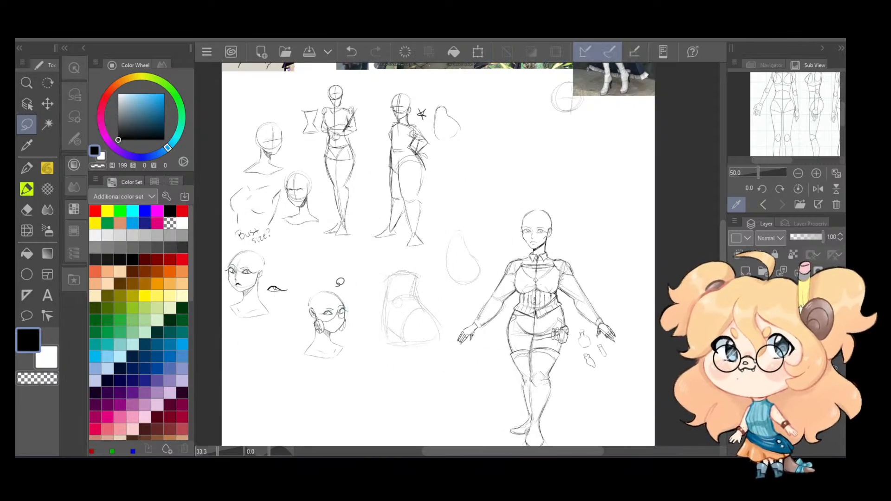
Step: Move the head study with glasses up beside the other detailed head and the eye sketch
mouse_move(336, 267)
left_mouse_down()
mouse_move(299, 350)
mouse_move(362, 337)
left_mouse_up()
key("ctrl+t")
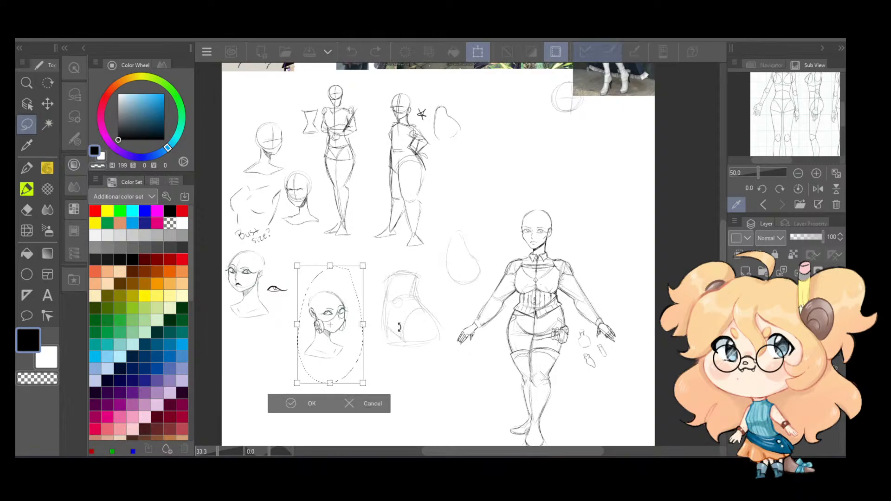
left_click_drag(341, 364, 324, 319)
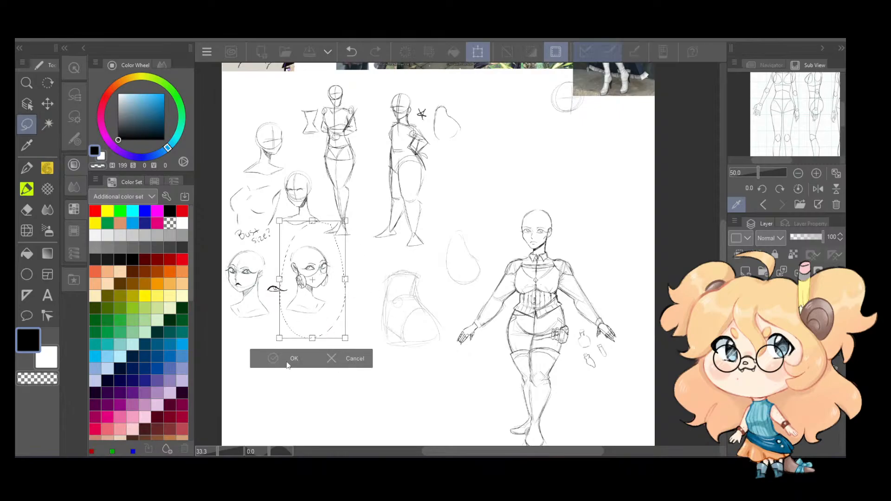
left_click(273, 358)
left_click(431, 343)
Step: Lasso the faint hip study and pear-shaped outline and move them closer to the head studies, undoing a trial deletion
mouse_move(408, 254)
left_mouse_down()
mouse_move(417, 370)
mouse_move(449, 344)
mouse_move(450, 308)
mouse_move(475, 292)
mouse_move(495, 245)
mouse_move(447, 218)
mouse_move(422, 267)
left_mouse_up()
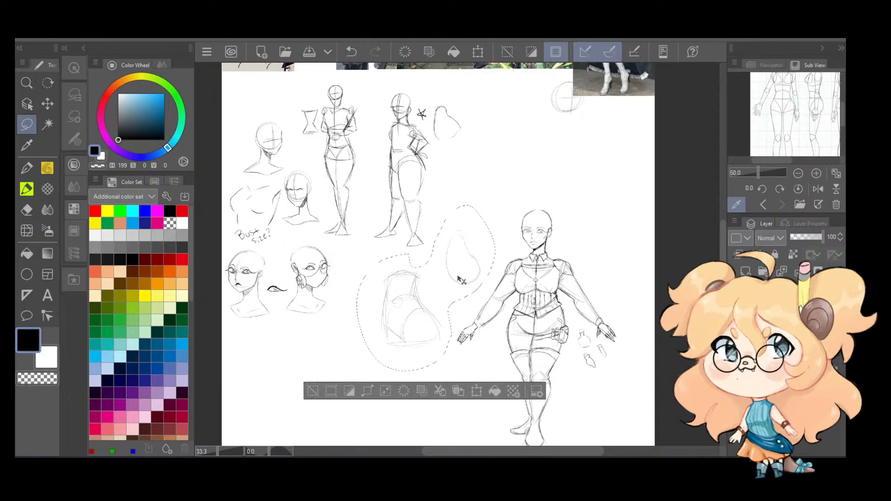
key("ctrl+t")
left_click(472, 191)
key("Delete")
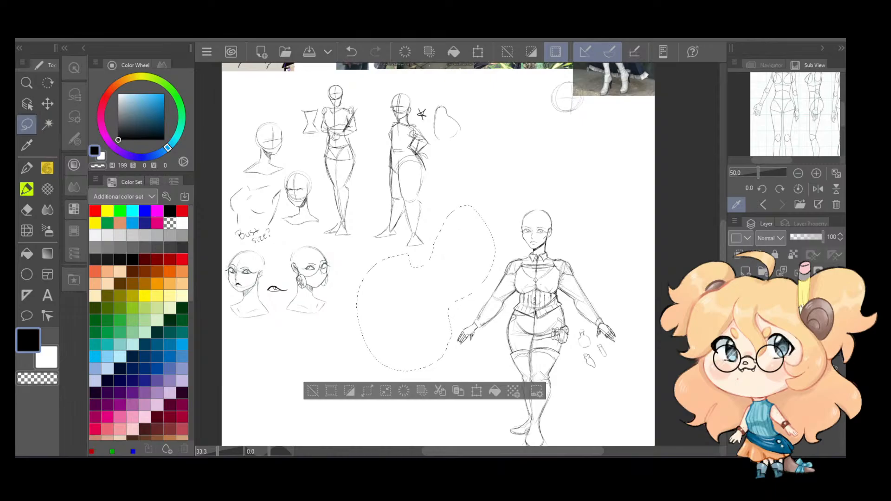
key("ctrl+z")
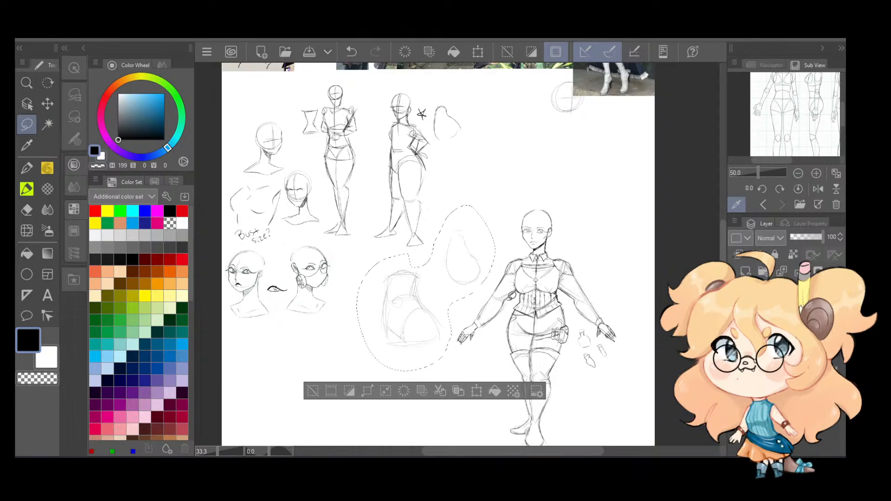
key("ctrl+t")
mouse_move(433, 319)
left_mouse_down()
mouse_move(302, 368)
mouse_move(285, 398)
mouse_move(344, 347)
mouse_move(366, 347)
mouse_move(376, 333)
left_mouse_up()
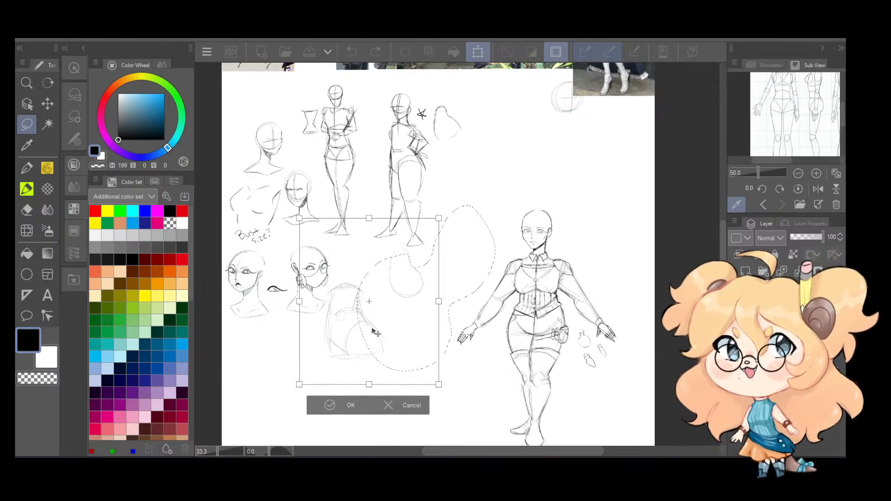
key("Return")
key("ctrl+d")
Step: Hide the full-body figure's layer and show it again to check the remaining sketches
left_click_drag(603, 189, 601, 226)
left_click(735, 320)
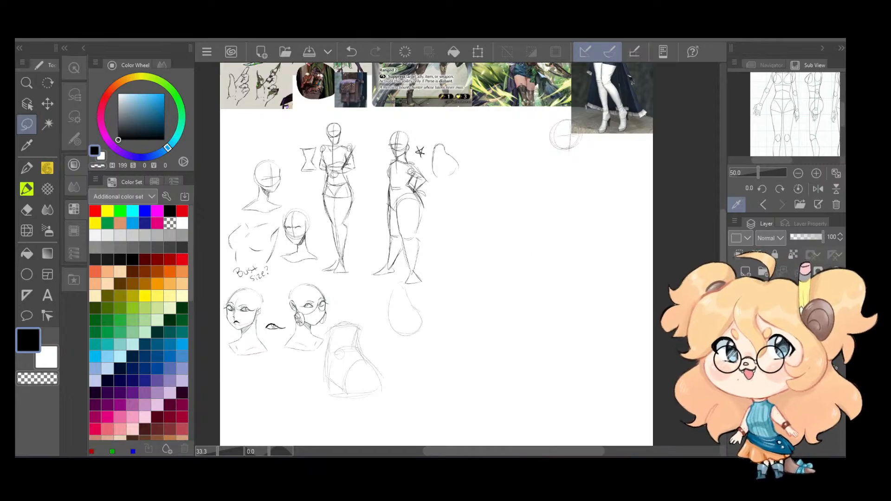
left_click(735, 321)
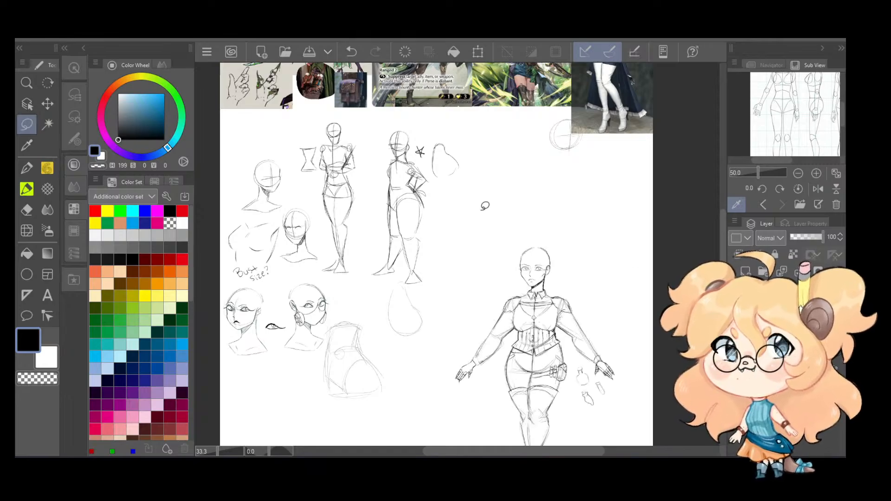
Step: Erase the faint stray circle and move the full-body figure up into the empty space beside the standing pose sketches
key("e")
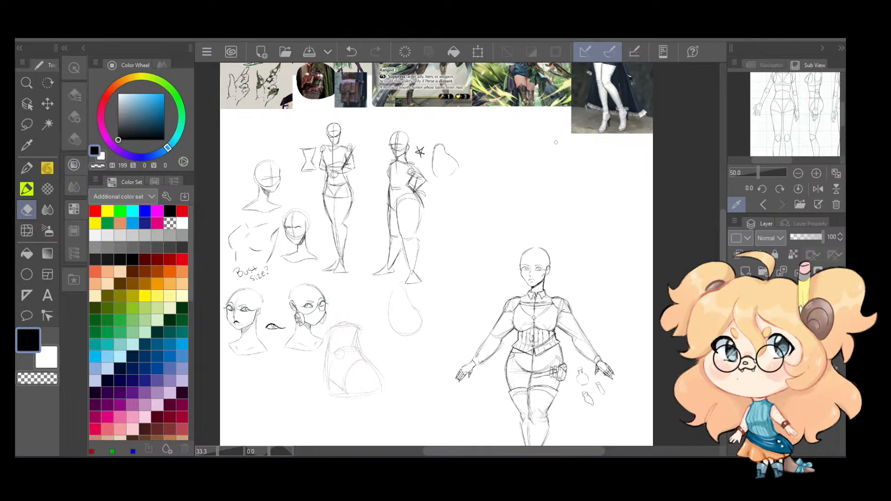
key("ctrl+t")
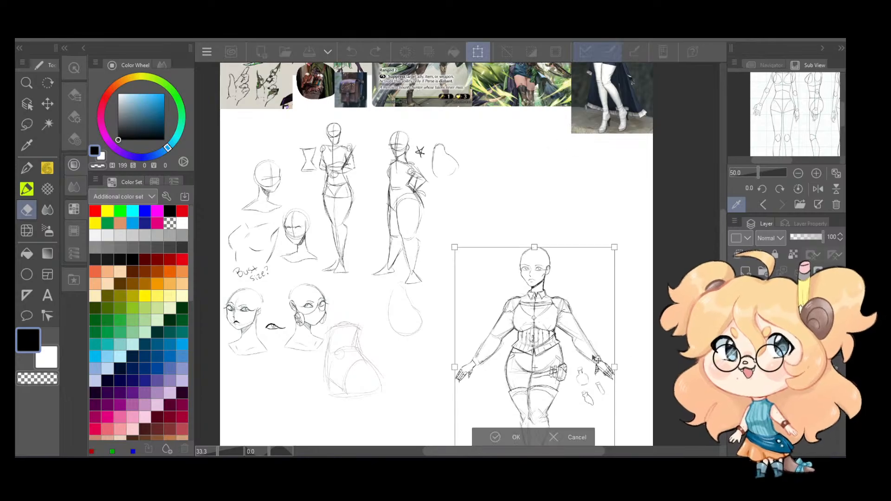
left_click_drag(575, 288, 575, 180)
key("Return")
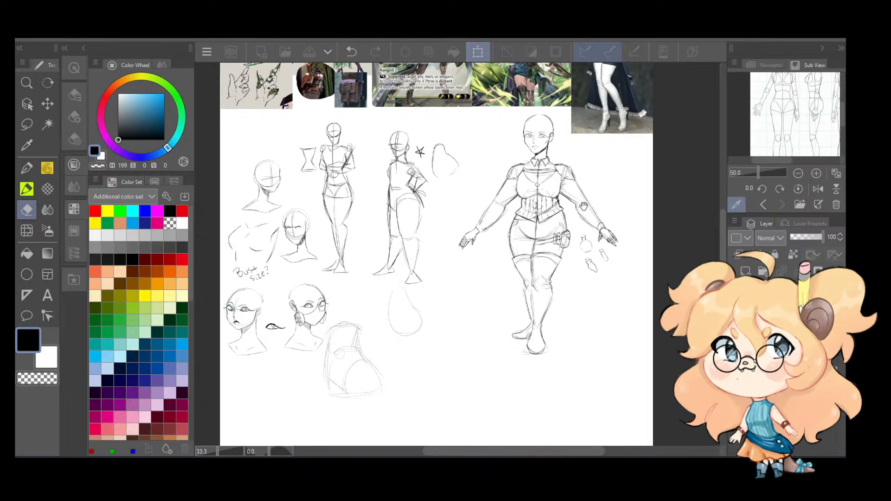
left_click_drag(603, 207, 580, 334)
scroll(589, 349, "down", 3)
left_click_drag(585, 260, 546, 260)
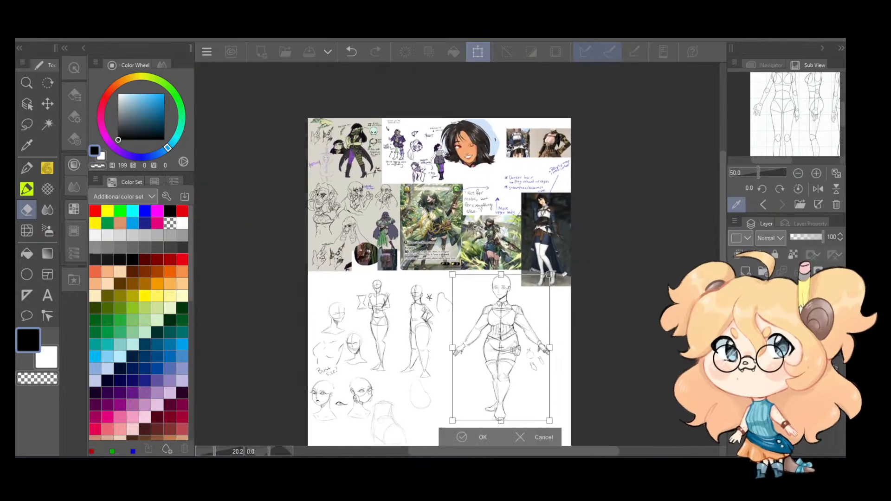
scroll(546, 246, "up", 1)
scroll(500, 252, "up", 1)
left_click_drag(517, 372, 517, 410)
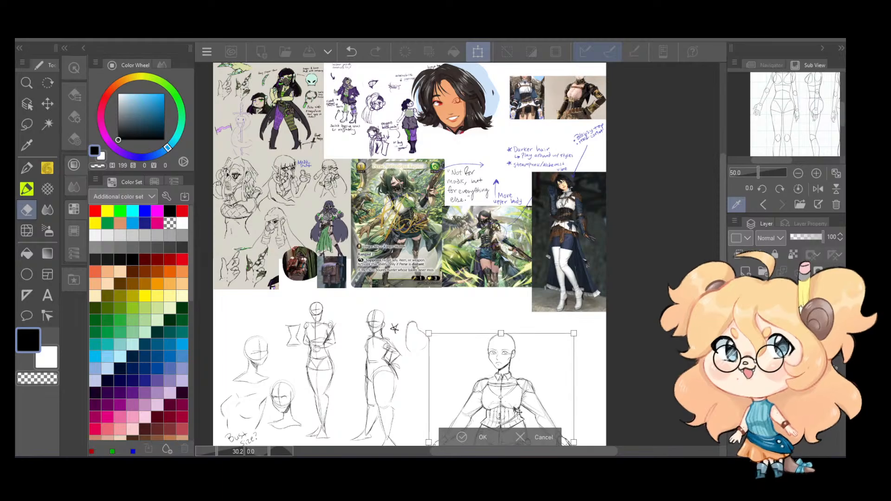
Step: Try to capture the painted dark-haired head portrait as a screen snip, then close the snip window
key("space")
key("ctrl+t")
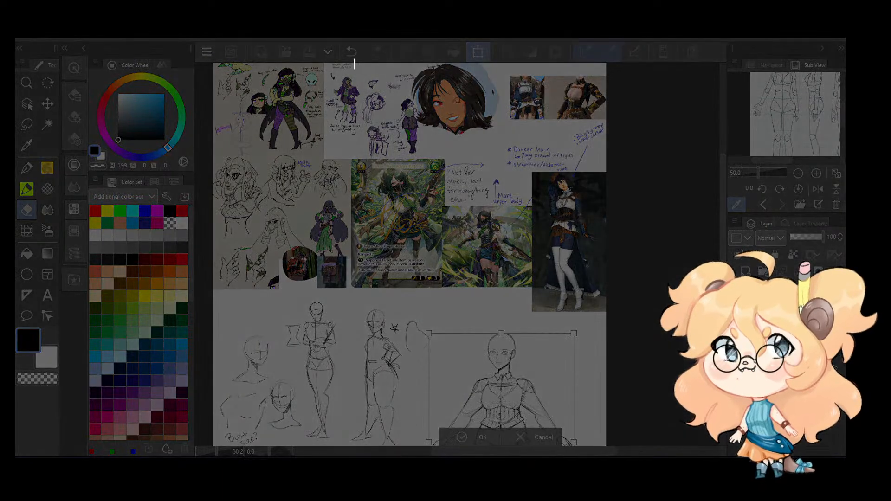
mouse_move(382, 63)
left_mouse_down()
mouse_move(424, 82)
mouse_move(522, 169)
left_mouse_up()
left_click(825, 194)
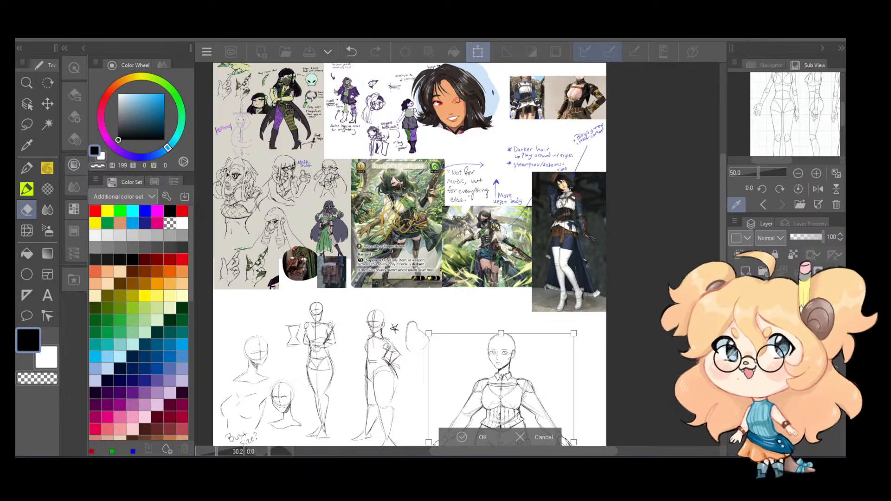
Step: Confirm the figure's new position, capture the enlarged painted head portrait with Snipping Tool, and move the snip window aside as reference
left_click(472, 441)
left_click_drag(482, 252, 527, 381)
scroll(529, 261, "up", 5)
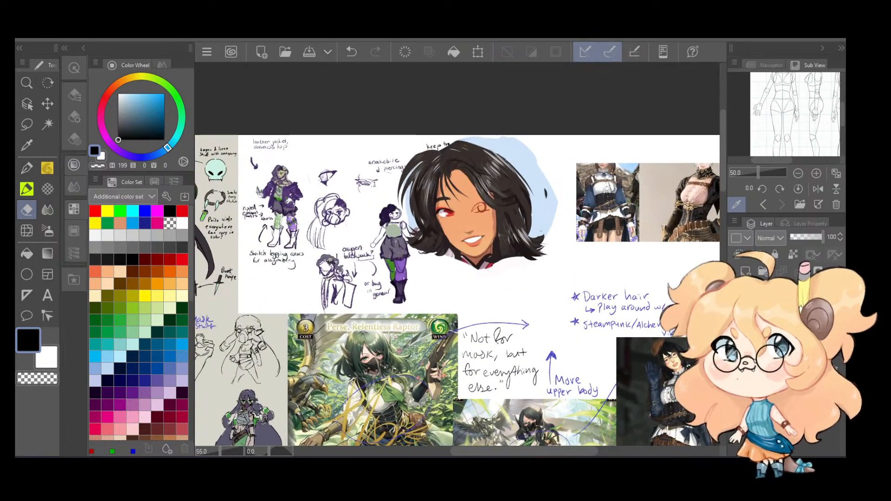
mouse_move(498, 464)
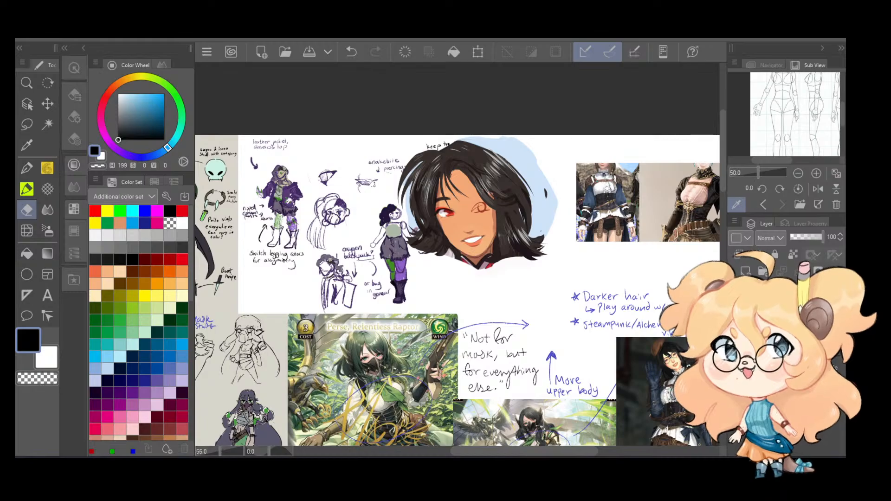
scroll(522, 350, "up", 1)
left_click_drag(526, 307, 547, 385)
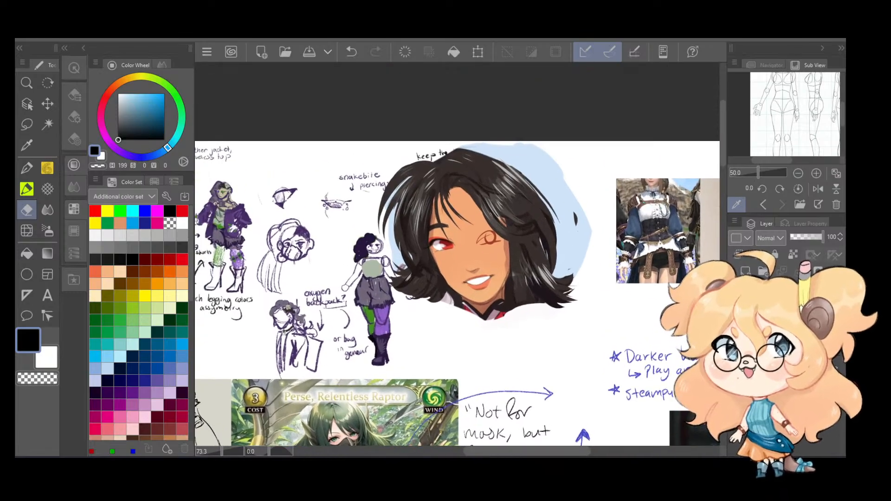
key("super+shift+s")
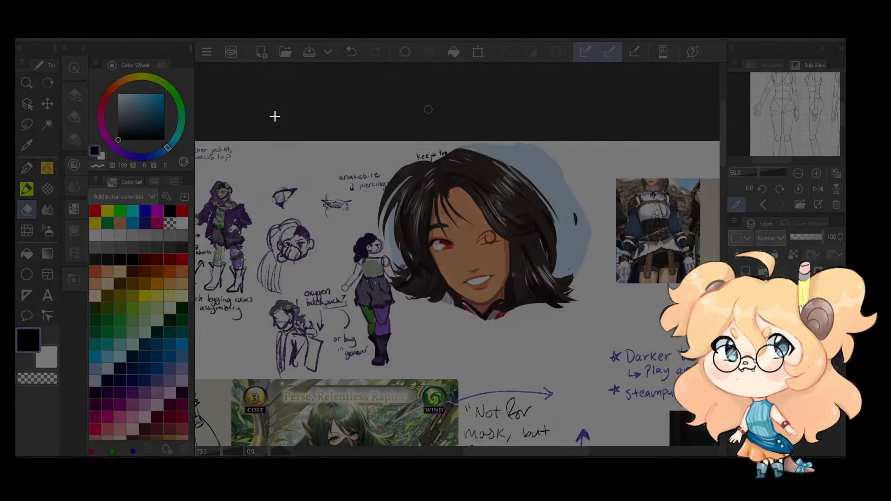
left_click_drag(288, 77, 682, 410)
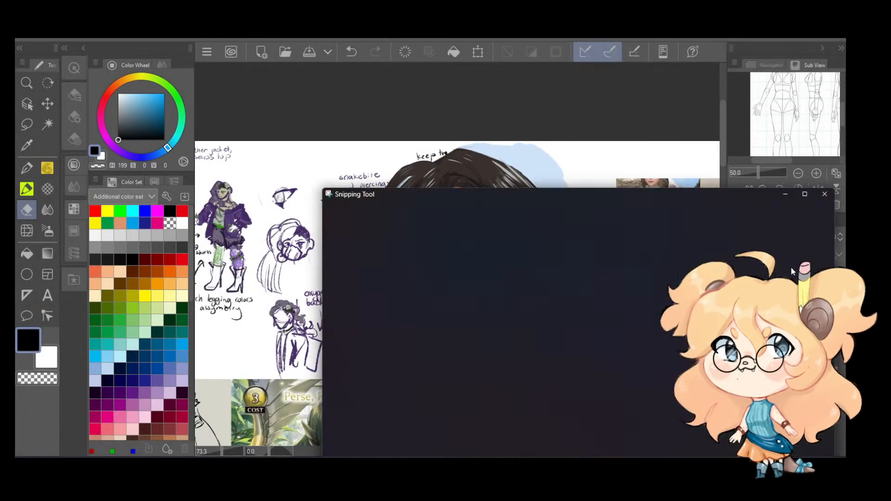
left_click_drag(678, 198, 887, 172)
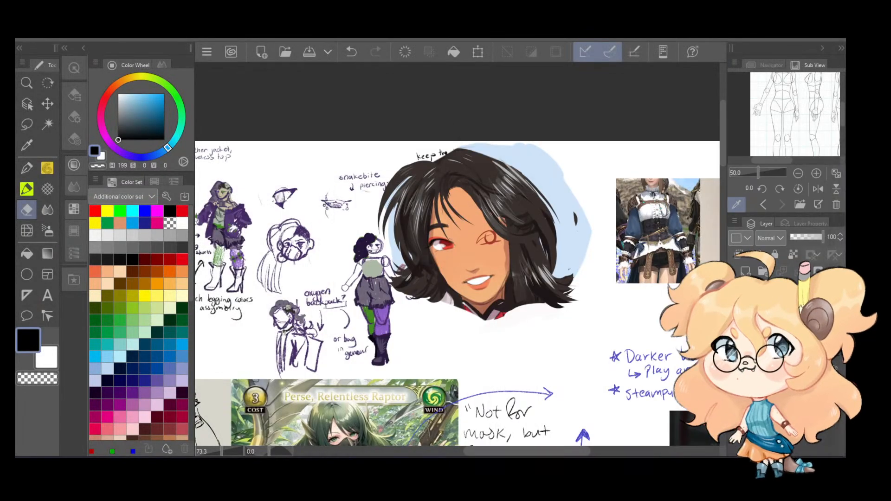
Step: Try a pencil stroke beside the full-body figure's jaw and undo it
left_click_drag(724, 125, 723, 249)
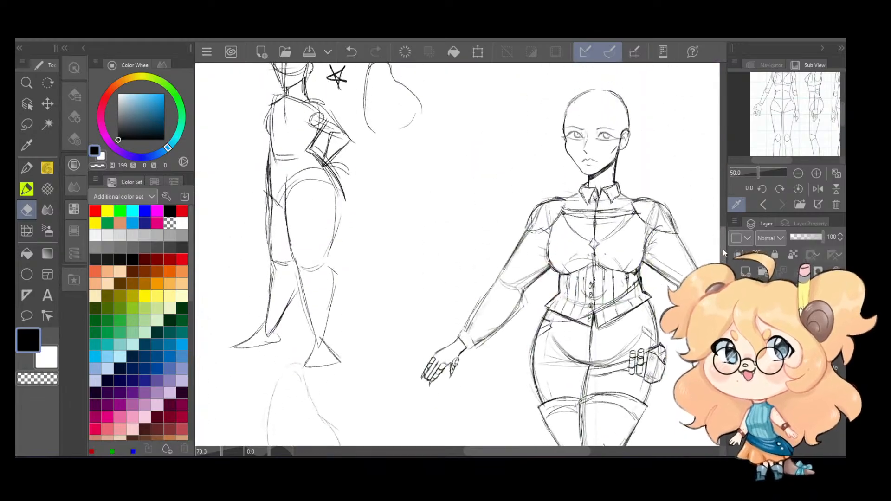
left_click_drag(625, 174, 569, 232)
scroll(569, 232, "up", 1)
left_click_drag(527, 199, 541, 336)
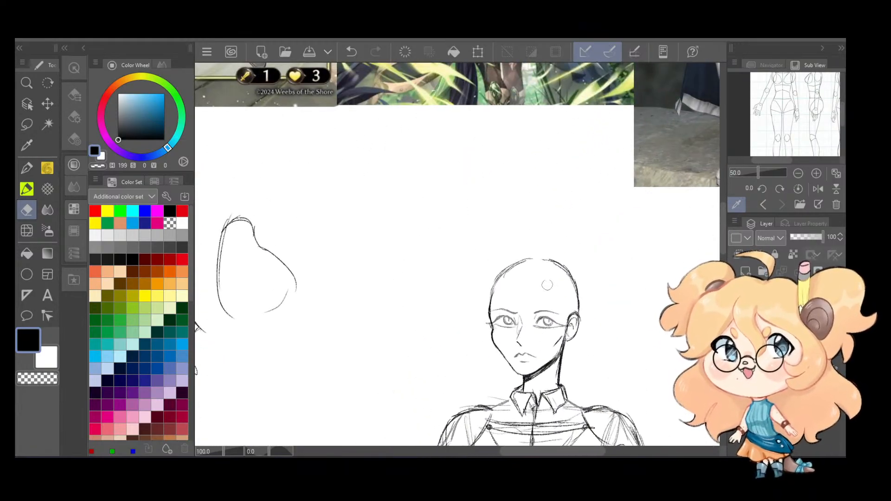
scroll(549, 282, "up", 2)
left_click_drag(558, 275, 560, 235)
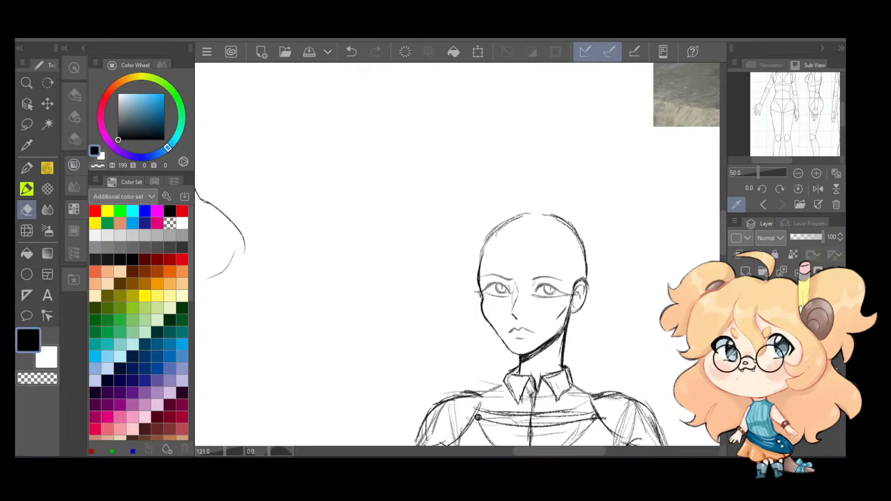
left_click(48, 170)
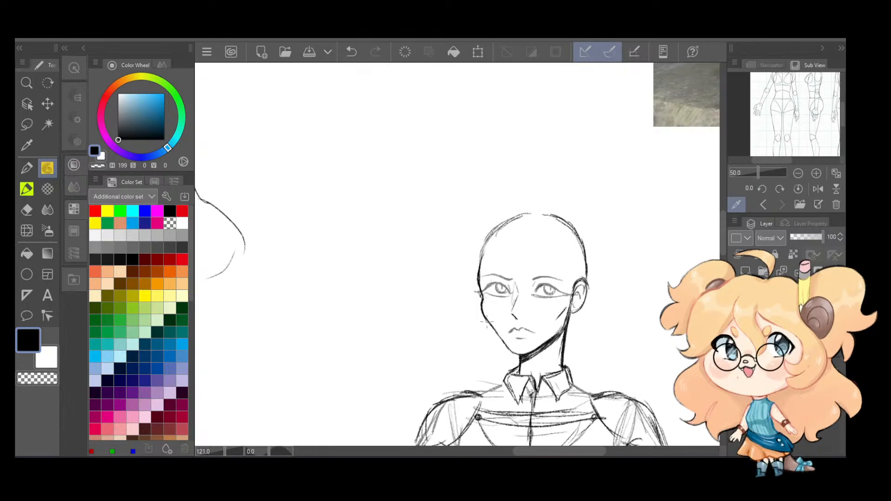
left_click_drag(490, 330, 473, 353)
key("ctrl+z")
key("ctrl+z")
key("ctrl+z")
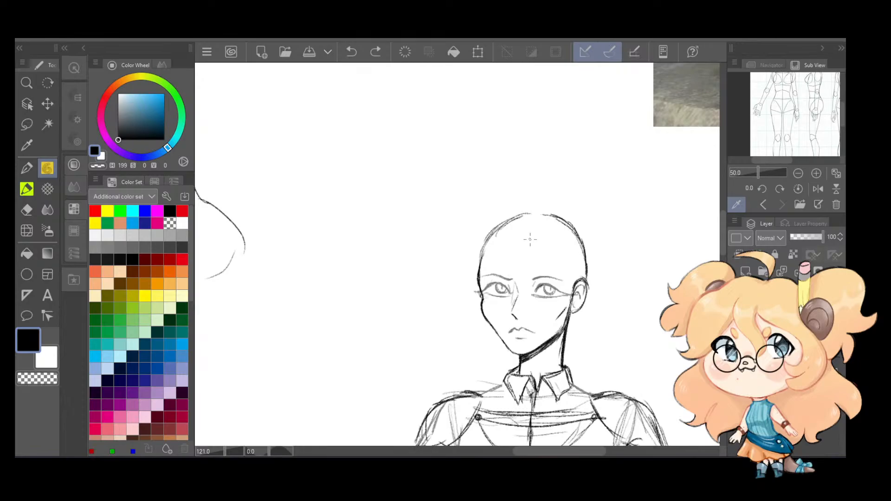
Step: Sketch a light hairline across the character's forehead with a centre parting and a curved bang falling toward the brow
mouse_move(485, 248)
left_mouse_down()
mouse_move(514, 238)
mouse_move(554, 256)
mouse_move(547, 246)
mouse_move(574, 272)
left_mouse_up()
key("ctrl+z")
left_click_drag(501, 241, 564, 255)
key("ctrl+z")
key("ctrl+z")
mouse_move(520, 237)
left_mouse_down()
mouse_move(512, 269)
mouse_move(507, 243)
left_mouse_up()
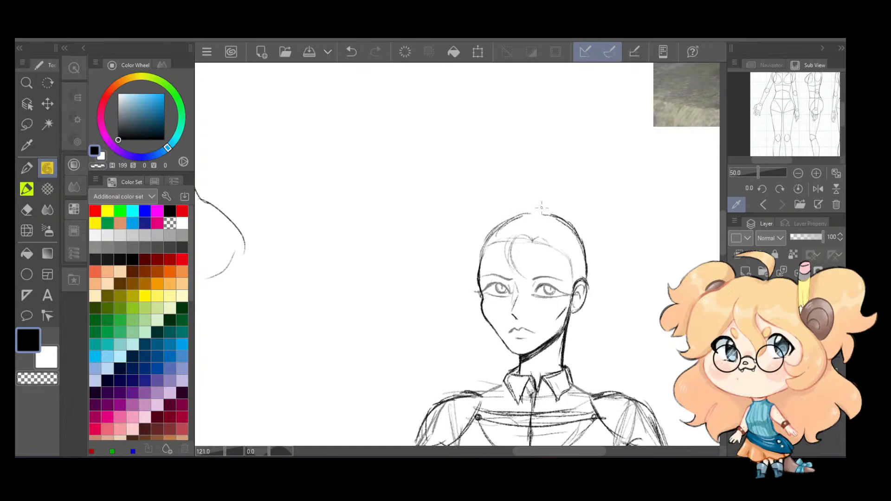
Step: Sketch the hair outline just above the skull on both sides of the parting and sweep strands back over the ear
mouse_move(546, 209)
left_mouse_down()
mouse_move(564, 213)
mouse_move(583, 242)
left_mouse_up()
left_click_drag(522, 207, 473, 246)
key("ctrl+z")
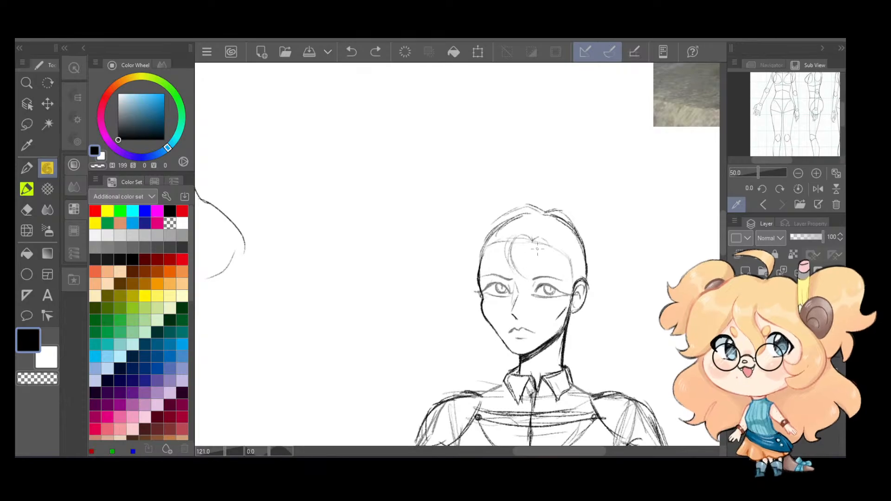
mouse_move(555, 248)
left_mouse_down()
mouse_move(594, 273)
mouse_move(573, 268)
mouse_move(572, 256)
mouse_move(602, 274)
left_mouse_up()
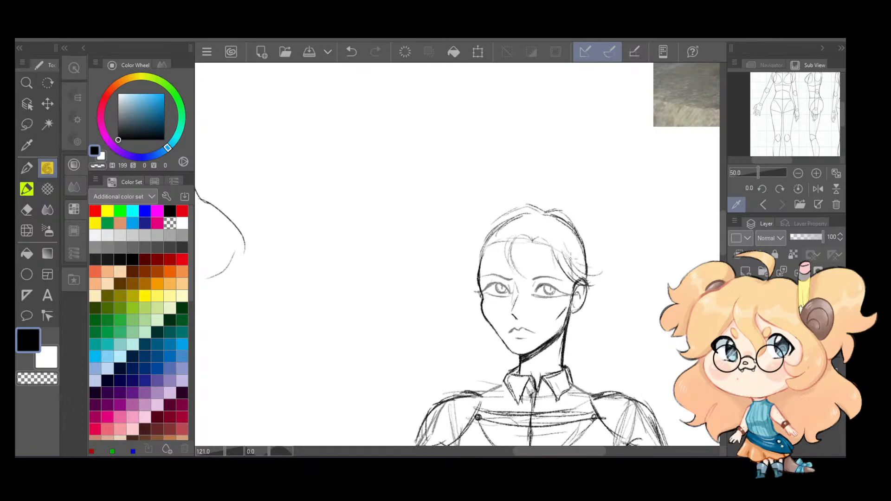
Step: Darken the centre-parted bang and add fine strands over the temple on the side away from the ear
mouse_move(531, 239)
left_mouse_down()
mouse_move(554, 256)
mouse_move(518, 234)
mouse_move(510, 268)
left_mouse_up()
left_click_drag(509, 232, 497, 284)
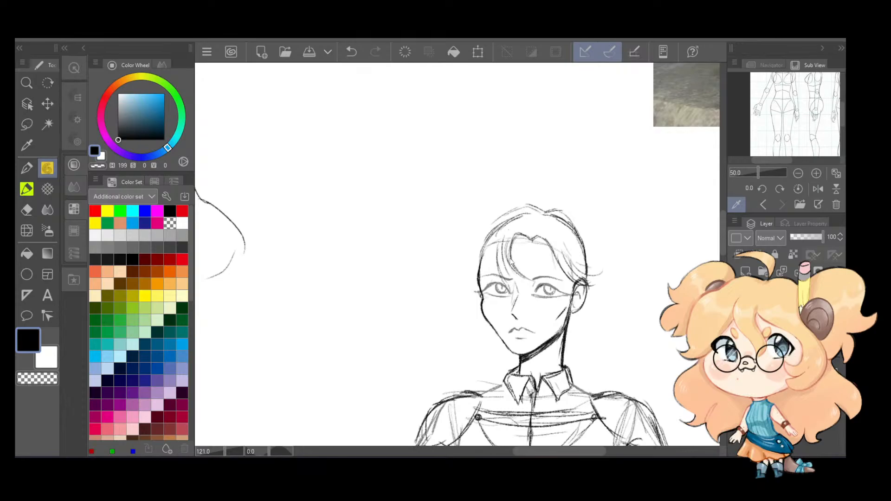
key("ctrl+z")
key("ctrl+z")
key("ctrl+z")
left_click_drag(507, 255, 497, 298)
key("ctrl+z")
key("ctrl+z")
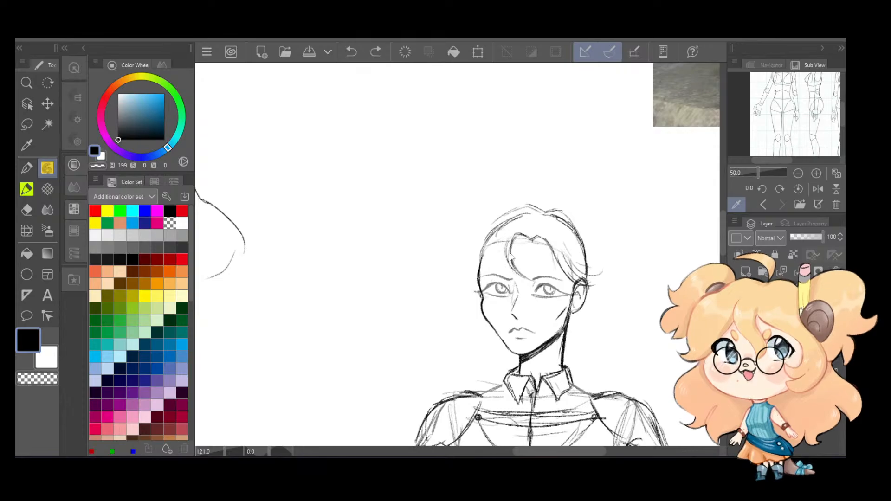
left_click_drag(508, 246, 504, 279)
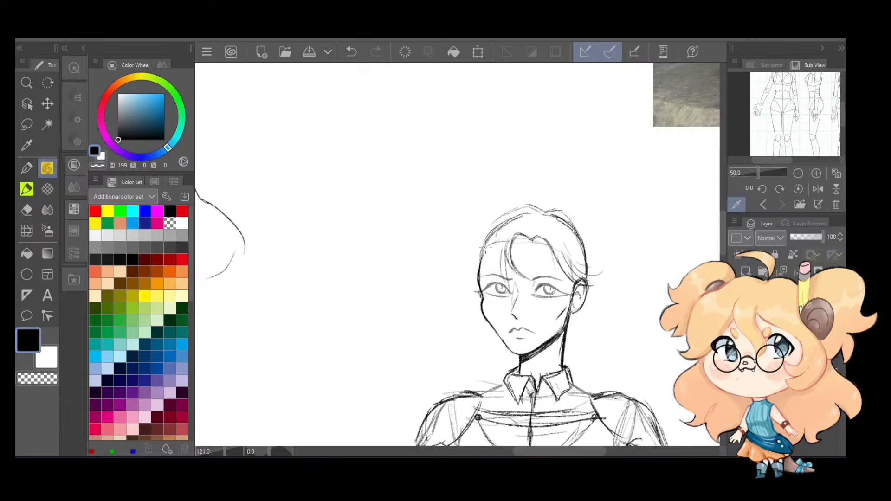
left_click_drag(501, 247, 495, 282)
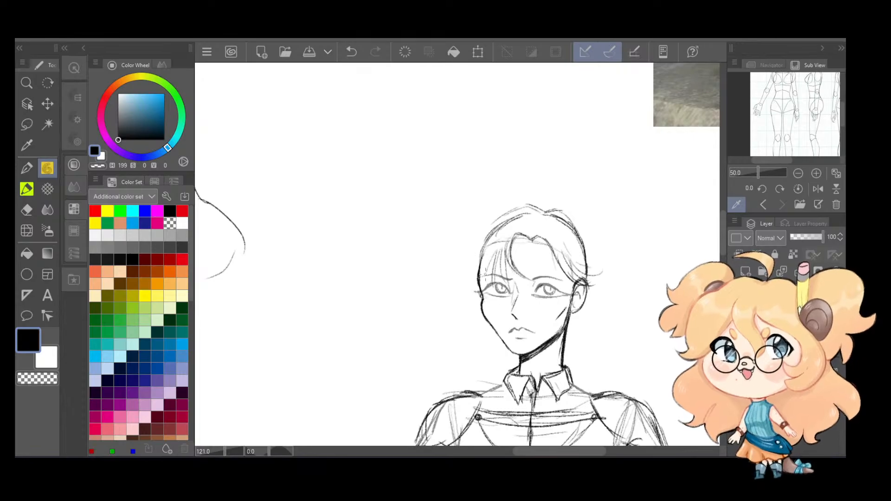
left_click_drag(498, 249, 481, 286)
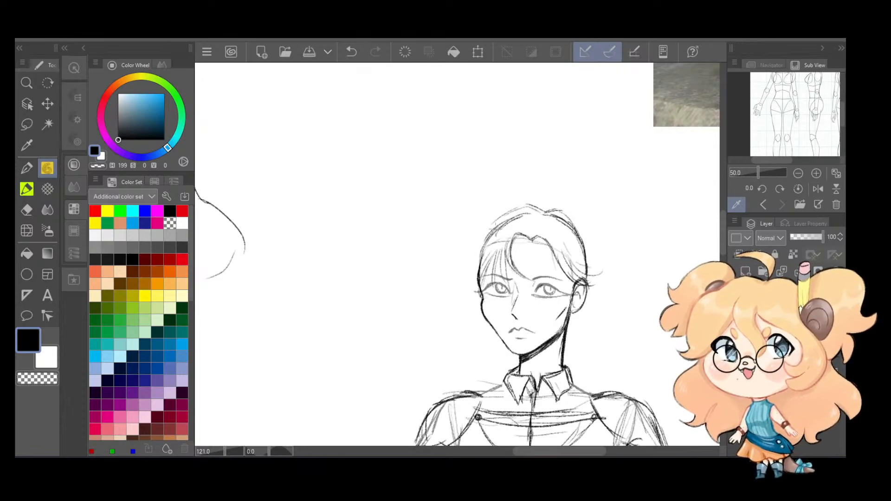
key("ctrl+z")
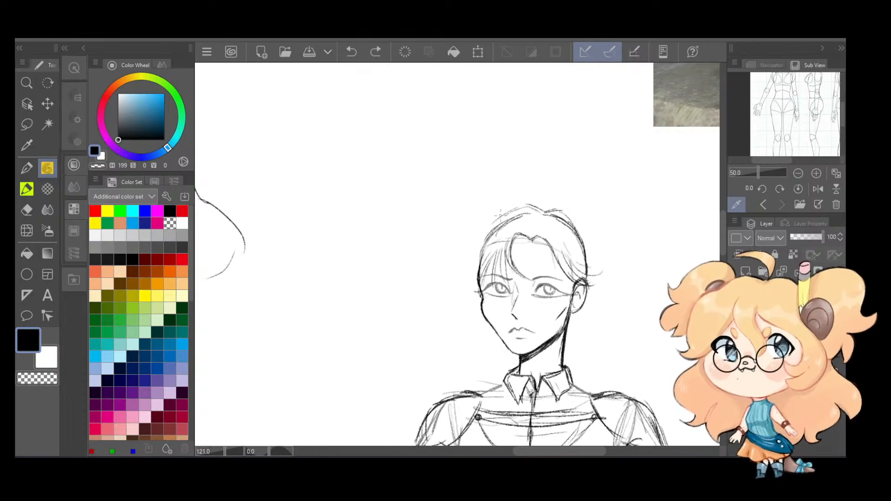
Step: Sketch loose outer locks framing the face opposite the ear and short flicked tips behind the head above the ear
mouse_move(500, 212)
left_mouse_down()
mouse_move(467, 248)
mouse_move(457, 299)
mouse_move(479, 252)
mouse_move(484, 333)
mouse_move(478, 270)
left_mouse_up()
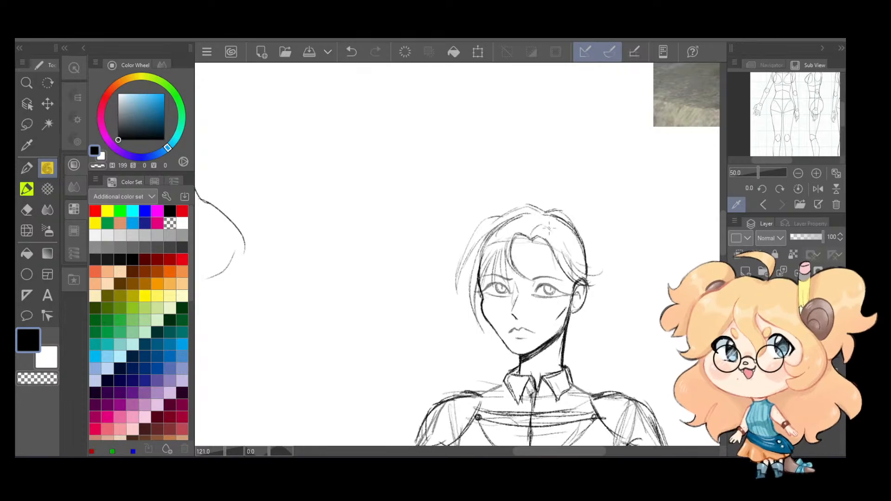
mouse_move(549, 227)
left_mouse_down()
mouse_move(571, 268)
mouse_move(526, 241)
mouse_move(516, 225)
left_mouse_up()
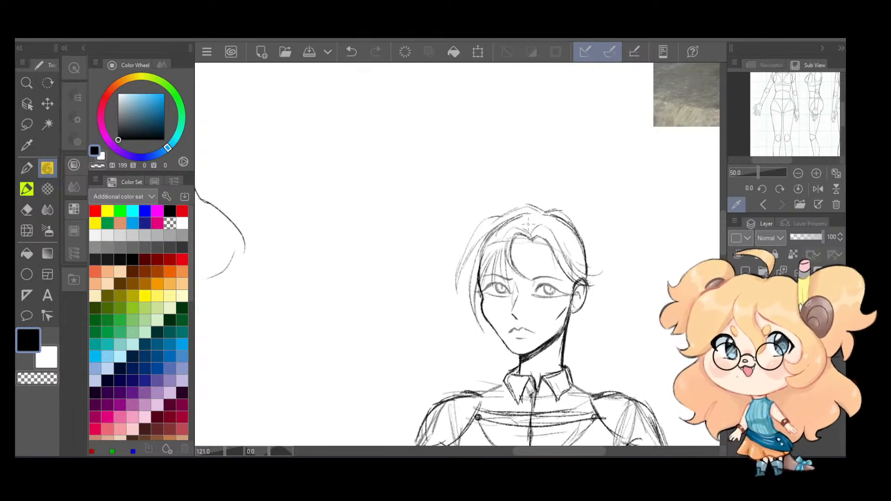
key("ctrl+z")
left_click_drag(575, 243, 593, 255)
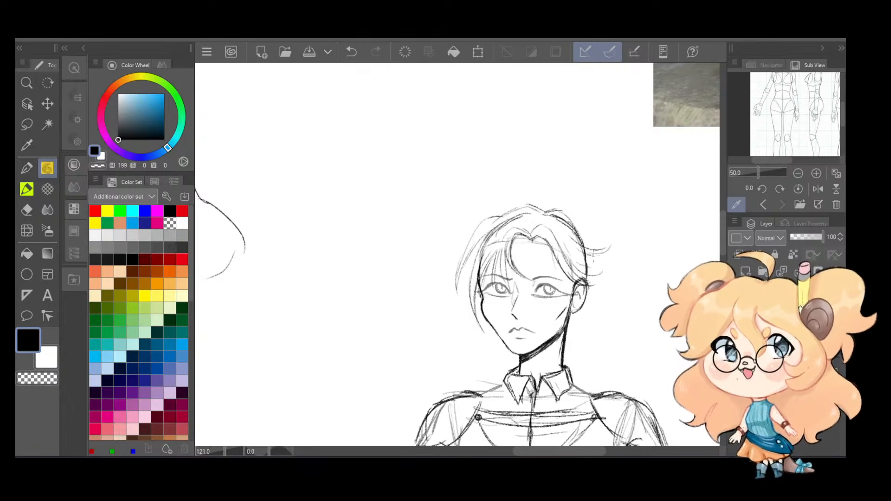
Step: Fill in the crown with strands running from the parting and darken the hair outline on the ear side
left_click_drag(545, 224, 573, 243)
left_click_drag(554, 224, 578, 246)
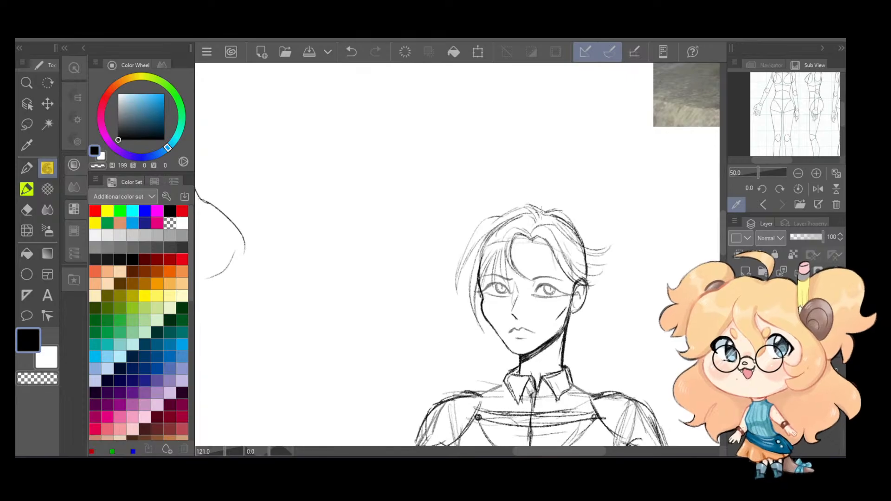
left_click_drag(543, 213, 566, 210)
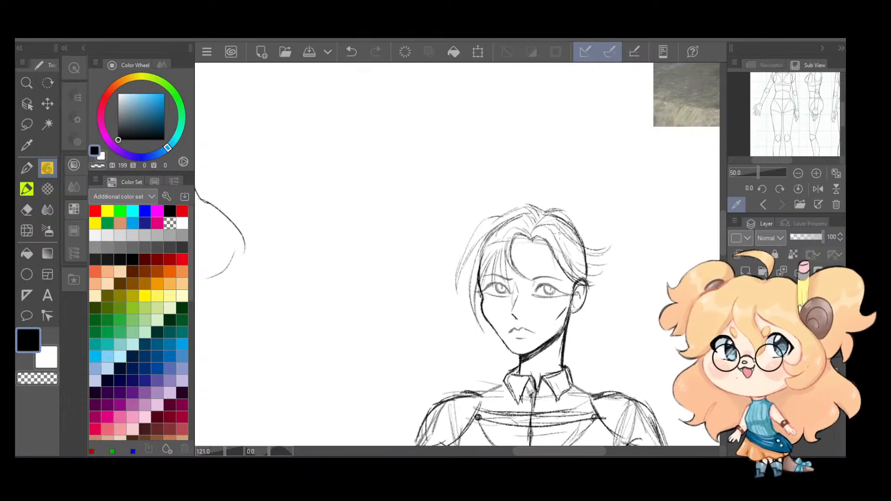
left_click_drag(569, 220, 590, 247)
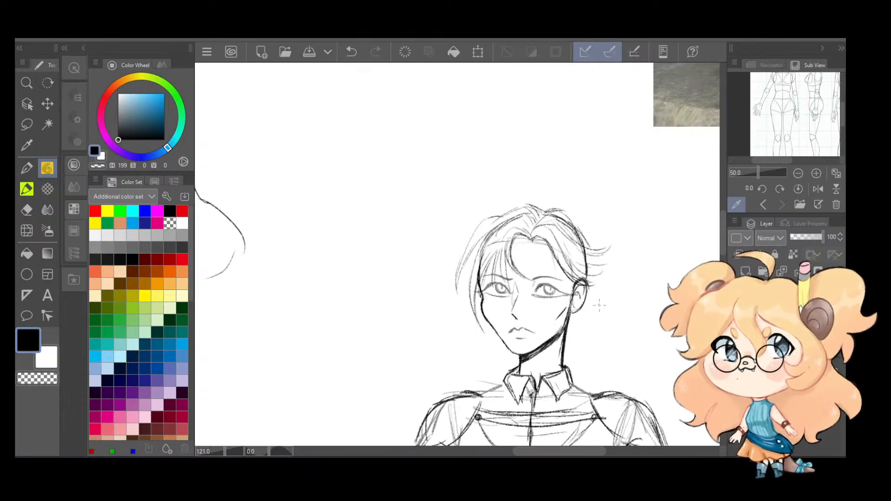
Step: Try curved flicked strands hanging below the ear, then undo them
mouse_move(591, 286)
left_mouse_down()
mouse_move(621, 294)
mouse_move(621, 307)
left_mouse_up()
left_click_drag(588, 310, 615, 316)
key("ctrl+z")
key("ctrl+z")
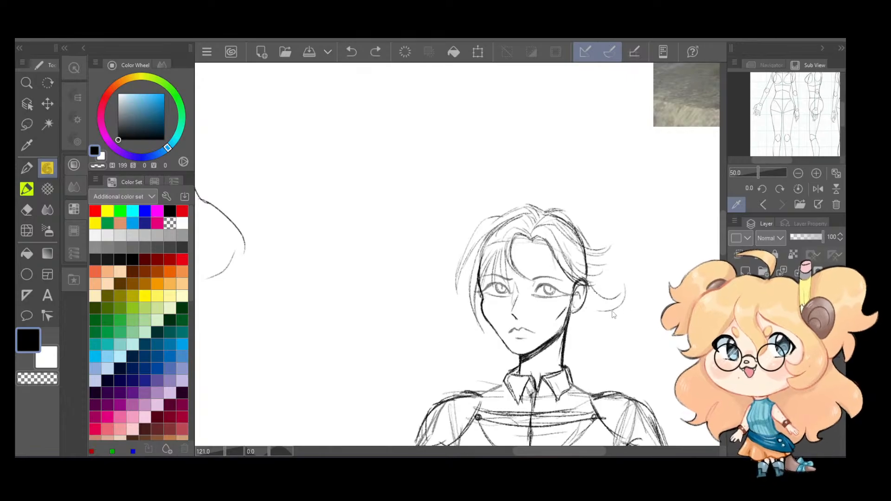
key("ctrl+z")
mouse_move(588, 286)
left_mouse_down()
mouse_move(603, 316)
mouse_move(632, 330)
left_mouse_up()
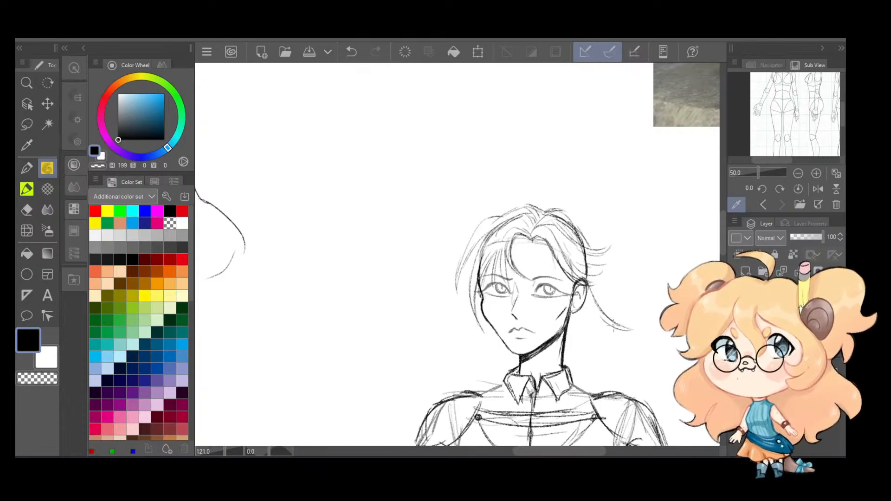
key("ctrl+z")
key("ctrl+z")
key("ctrl+z")
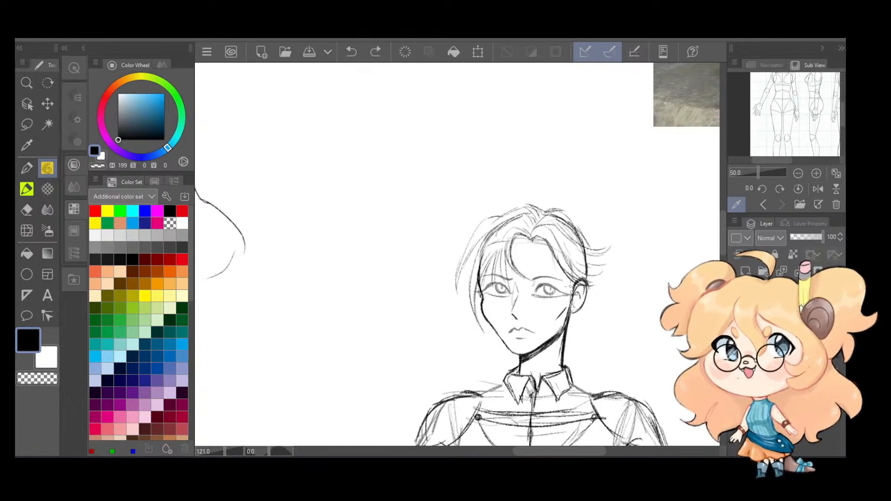
Step: Try long hair outlines falling from the head to the shoulders on both sides, and undo them
mouse_move(455, 287)
left_mouse_down()
mouse_move(429, 349)
mouse_move(464, 376)
left_mouse_up()
mouse_move(590, 260)
left_mouse_down()
mouse_move(631, 315)
mouse_move(608, 385)
left_mouse_up()
key("ctrl+z")
key("ctrl+z")
key("ctrl+z")
mouse_move(579, 314)
left_mouse_down()
mouse_move(620, 349)
mouse_move(582, 359)
mouse_move(602, 376)
left_mouse_up()
key("ctrl+z")
Step: Try a shoulder-length hairstyle with flared ends on both sides of the neck, and undo the strands
left_click_drag(592, 289, 637, 368)
mouse_move(486, 319)
left_mouse_down()
mouse_move(466, 364)
mouse_move(485, 351)
mouse_move(463, 384)
left_mouse_up()
left_click_drag(503, 381, 464, 389)
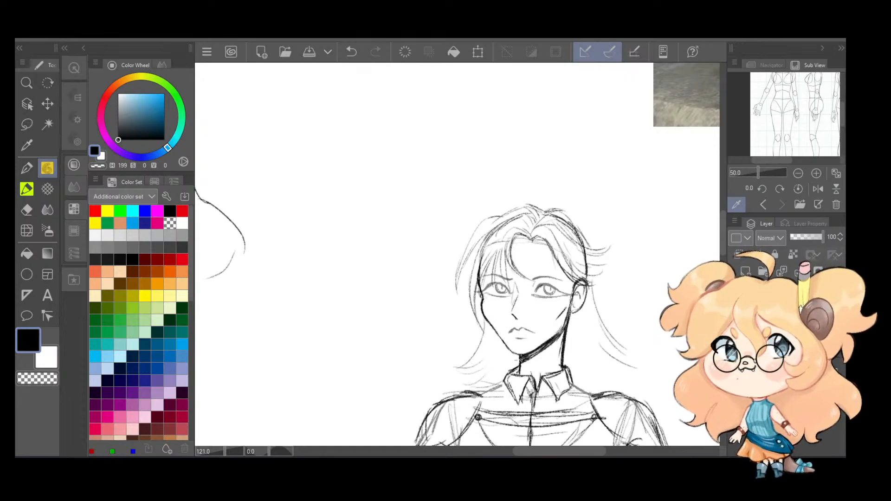
left_click_drag(623, 372, 644, 377)
mouse_move(598, 374)
left_mouse_down()
mouse_move(627, 385)
mouse_move(599, 384)
left_mouse_up()
key("ctrl+z")
key("ctrl+z")
key("ctrl+z")
key("ctrl+z")
key("ctrl+z")
key("ctrl+z")
key("ctrl+z")
key("ctrl+z")
key("ctrl+z")
key("ctrl+z")
Step: Sketch short flicked hair ends below the ear and along the jaw on both sides of the face
mouse_move(592, 288)
left_mouse_down()
mouse_move(619, 298)
mouse_move(616, 312)
left_mouse_up()
left_click_drag(569, 328, 603, 325)
key("ctrl+z")
key("ctrl+z")
key("ctrl+z")
key("ctrl+z")
key("ctrl+z")
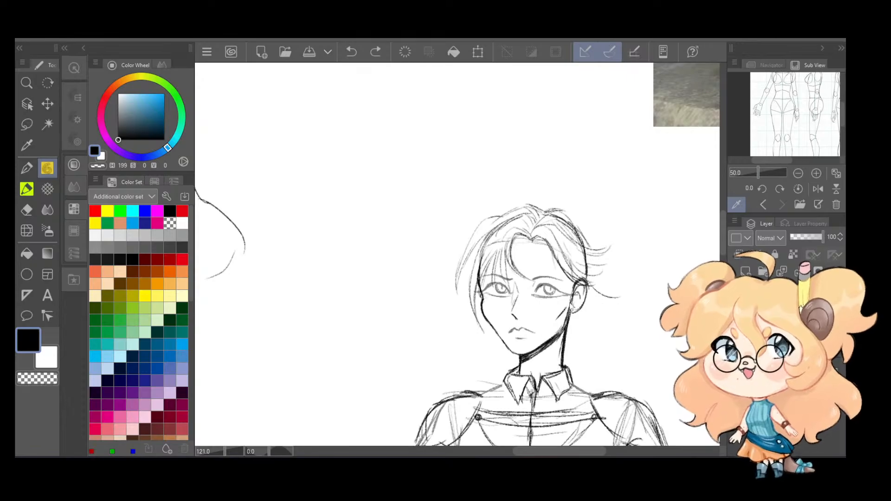
mouse_move(594, 279)
left_mouse_down()
mouse_move(625, 310)
mouse_move(590, 307)
mouse_move(580, 346)
left_mouse_up()
mouse_move(476, 309)
left_mouse_down()
mouse_move(453, 334)
mouse_move(460, 340)
left_mouse_up()
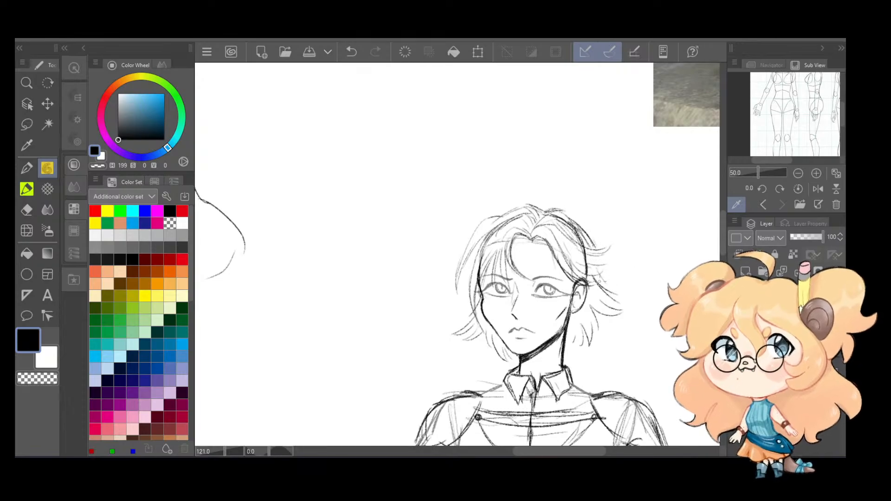
Step: Erase the flicked hair ends beside the jaw and neck on both sides, keeping the short hair around the head
scroll(581, 144, "down", 3)
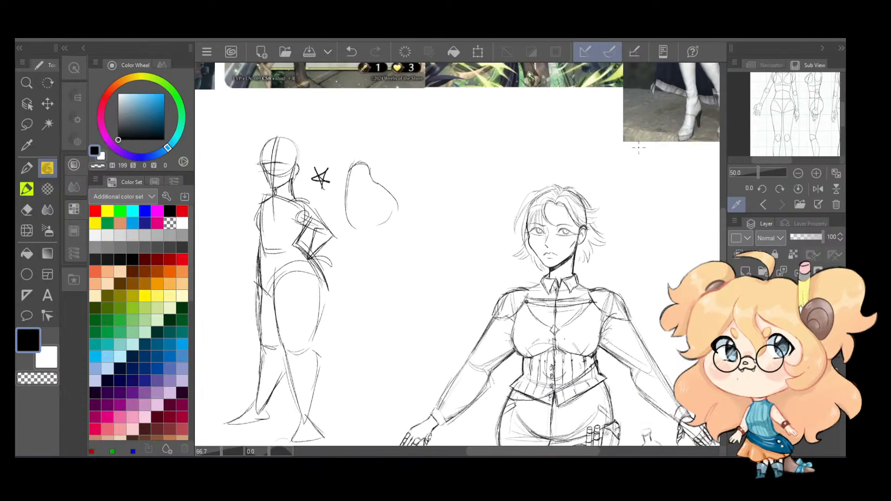
scroll(639, 148, "up", 2)
key("w")
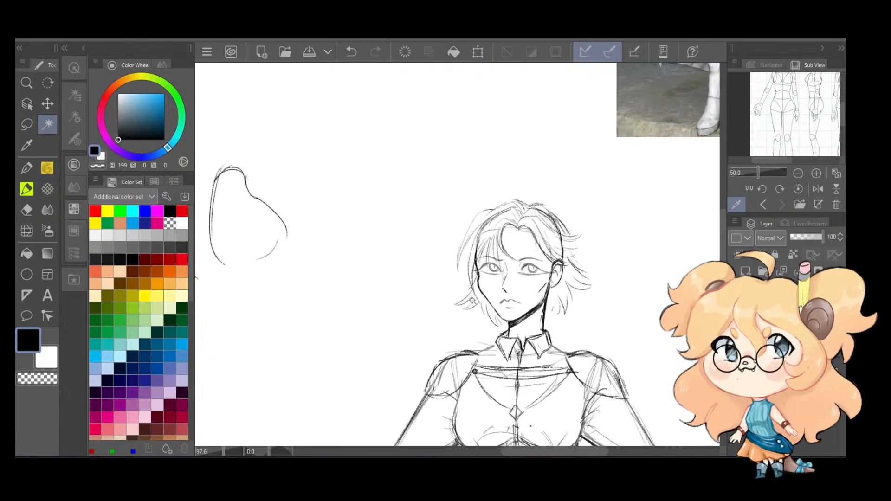
left_click(27, 210)
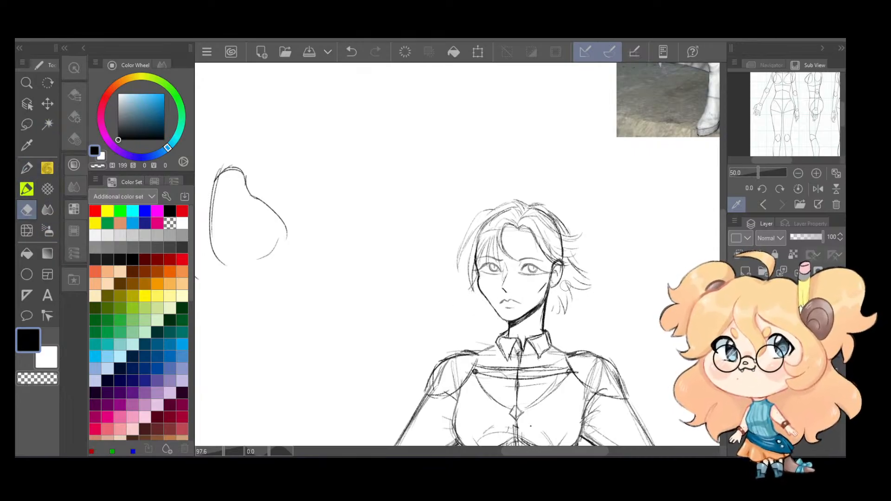
mouse_move(561, 310)
left_mouse_down()
mouse_move(589, 274)
mouse_move(579, 264)
mouse_move(558, 322)
mouse_move(552, 317)
mouse_move(591, 297)
left_mouse_up()
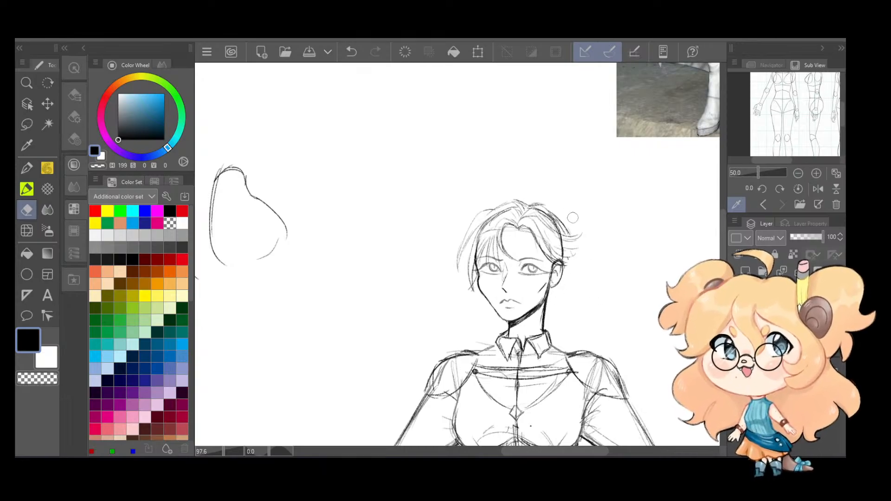
scroll(574, 219, "down", 1)
mouse_move(573, 219)
left_mouse_down()
mouse_move(547, 351)
mouse_move(589, 240)
left_mouse_up()
left_click_drag(545, 305, 575, 246)
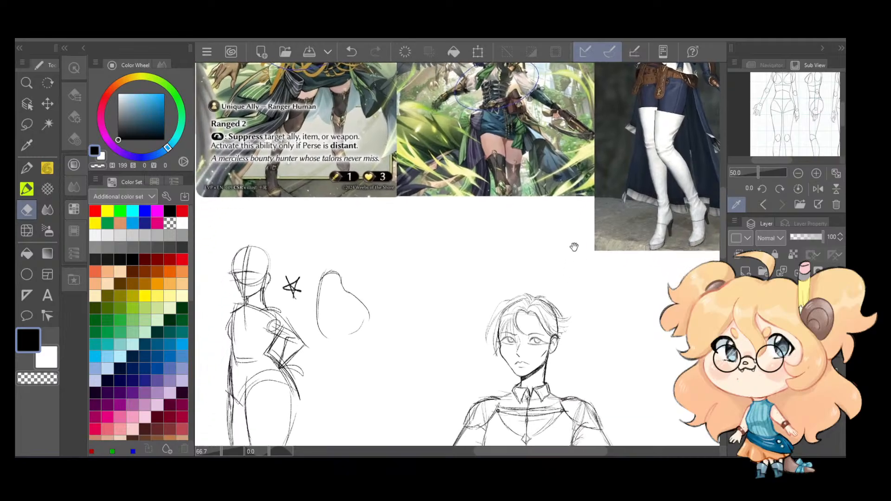
scroll(543, 331, "up", 6)
left_click_drag(552, 320, 568, 251)
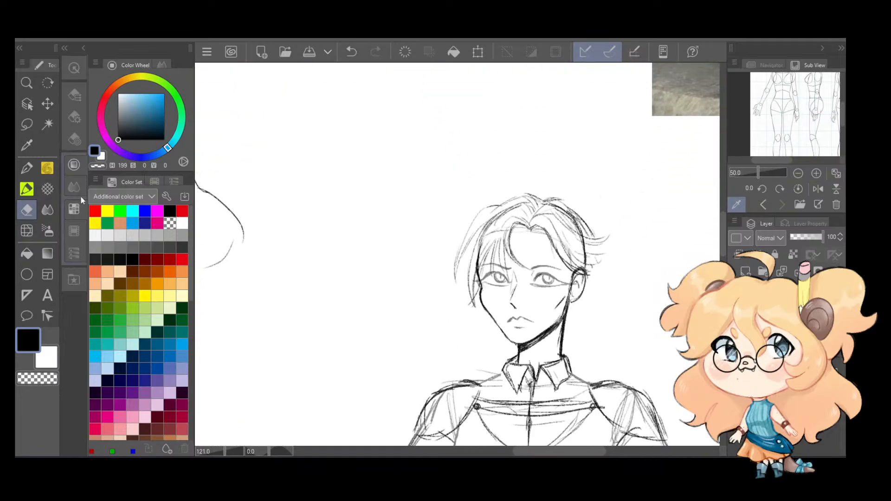
Step: Switch back to the sketching brush and test strokes on the forehead and below the ear
left_click(47, 168)
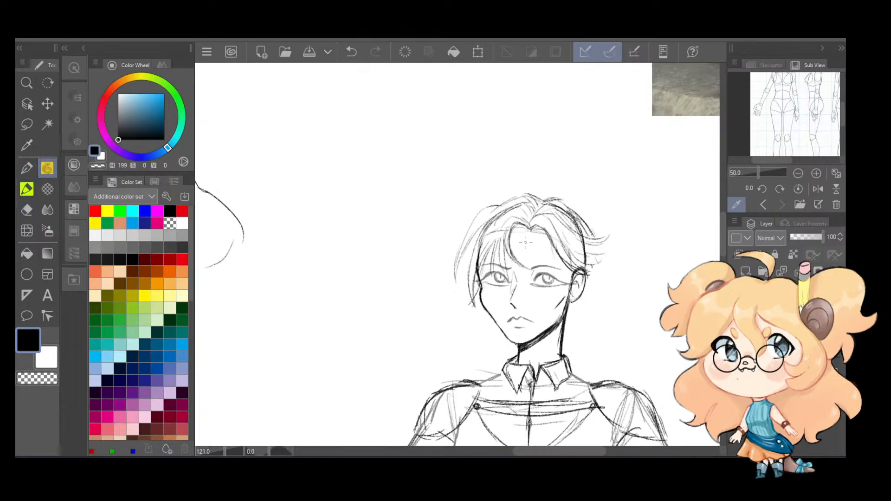
key("ctrl+z")
left_click_drag(538, 241, 532, 229)
mouse_move(563, 321)
left_mouse_down()
mouse_move(584, 322)
mouse_move(574, 328)
left_mouse_up()
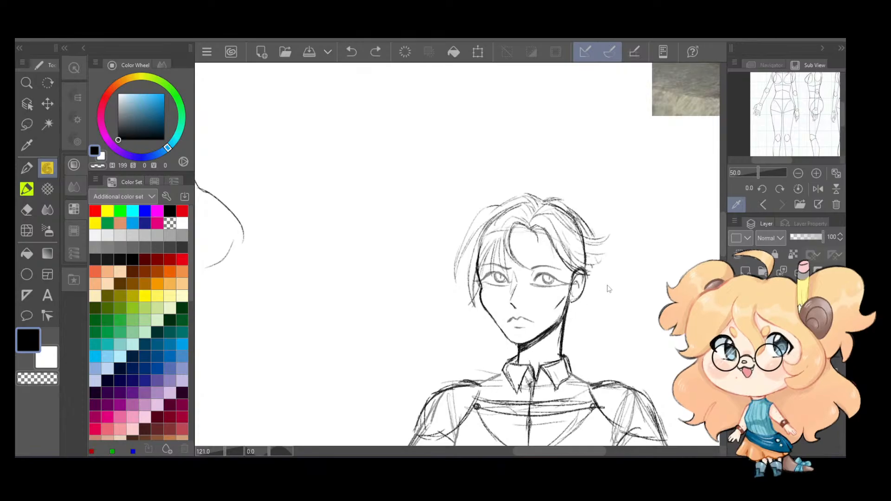
key("ctrl+z")
Step: Try a wide, layered hair outline with pointed tips flaring out beside the jaw on both sides, and undo it
mouse_move(598, 255)
left_mouse_down()
mouse_move(631, 292)
mouse_move(614, 292)
mouse_move(621, 337)
mouse_move(636, 342)
mouse_move(617, 351)
left_mouse_up()
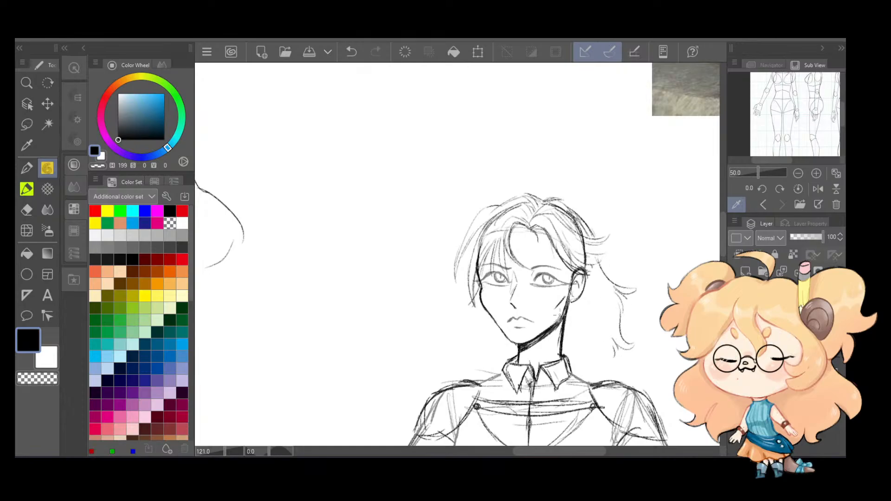
left_click_drag(481, 307, 425, 328)
mouse_move(426, 330)
left_mouse_down()
mouse_move(470, 329)
mouse_move(449, 344)
left_mouse_up()
left_click_drag(471, 330, 464, 357)
key("ctrl+z")
key("ctrl+z")
key("ctrl+z")
key("ctrl+z")
key("ctrl+z")
key("ctrl+z")
key("ctrl+z")
key("ctrl+z")
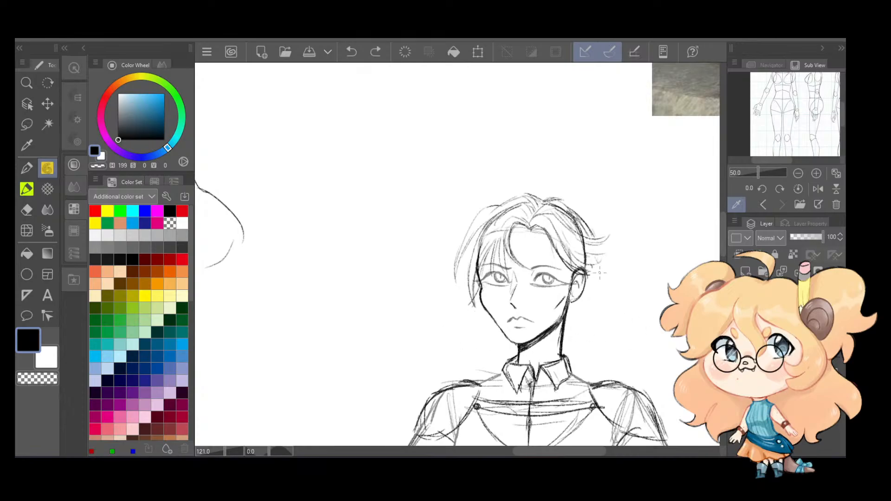
Step: Try rows of short feathered tips suggesting a chin-length layered cut on both sides, and undo them
mouse_move(599, 271)
left_mouse_down()
mouse_move(621, 281)
mouse_move(610, 287)
mouse_move(623, 291)
mouse_move(603, 297)
mouse_move(620, 294)
mouse_move(612, 302)
mouse_move(625, 326)
left_mouse_up()
left_click_drag(468, 288, 443, 298)
mouse_move(464, 295)
left_mouse_down()
mouse_move(442, 302)
mouse_move(465, 359)
left_mouse_up()
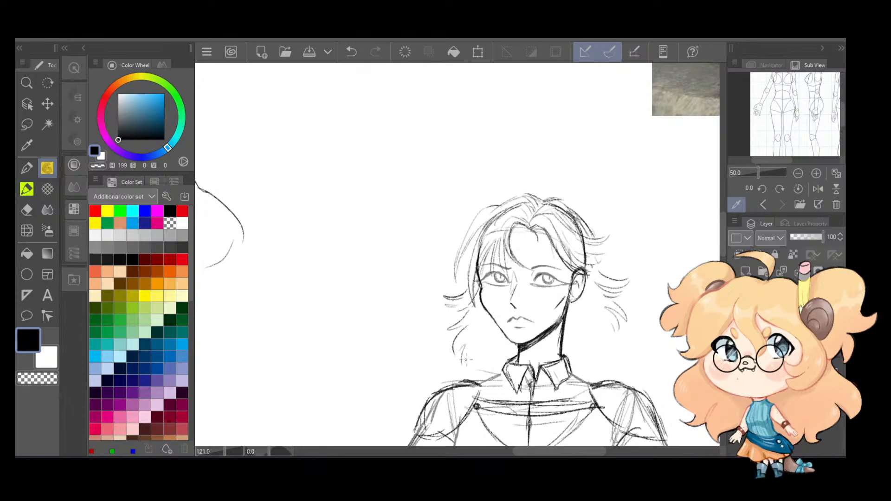
key("ctrl+z")
key("ctrl+z")
key("ctrl+z")
key("ctrl+z")
key("ctrl+z")
key("ctrl+z")
key("ctrl+z")
key("ctrl+z")
key("ctrl+z")
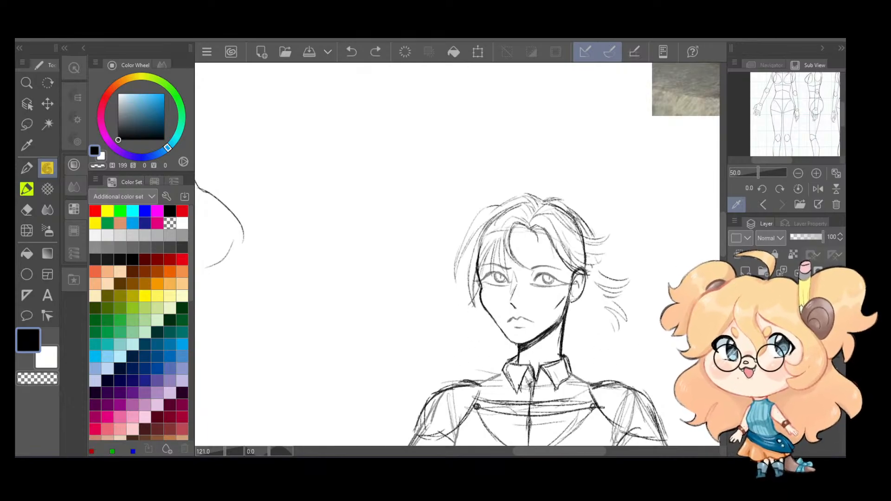
key("ctrl+z")
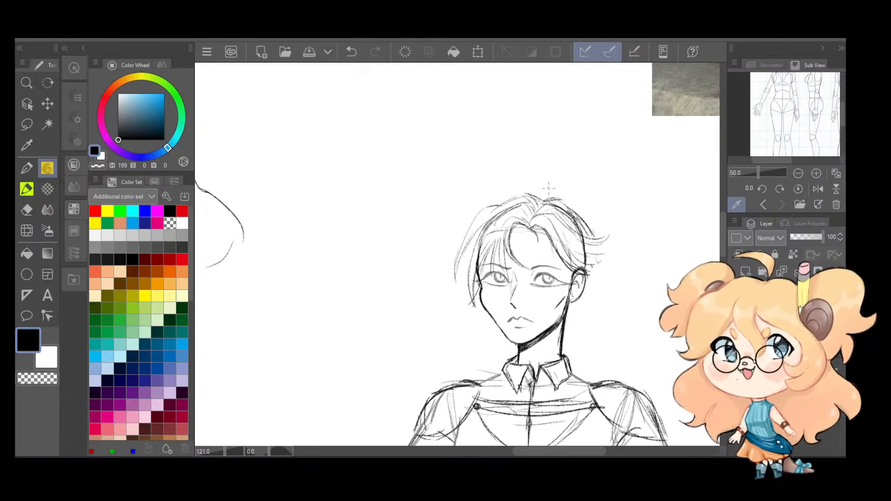
Step: Sketch a loose strand over the crown and try a flick of hair beside the visible ear
left_click_drag(540, 203, 573, 206)
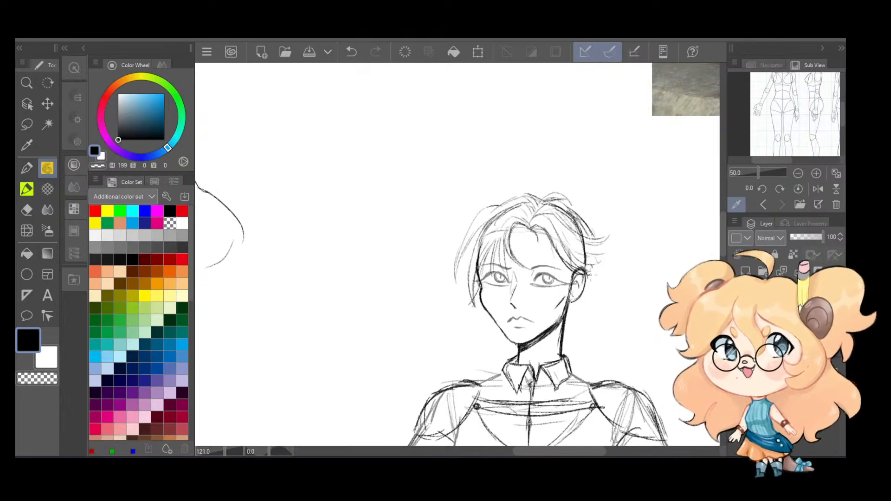
mouse_move(598, 264)
left_mouse_down()
mouse_move(595, 216)
mouse_move(609, 236)
left_mouse_up()
key("ctrl+z")
key("ctrl+z")
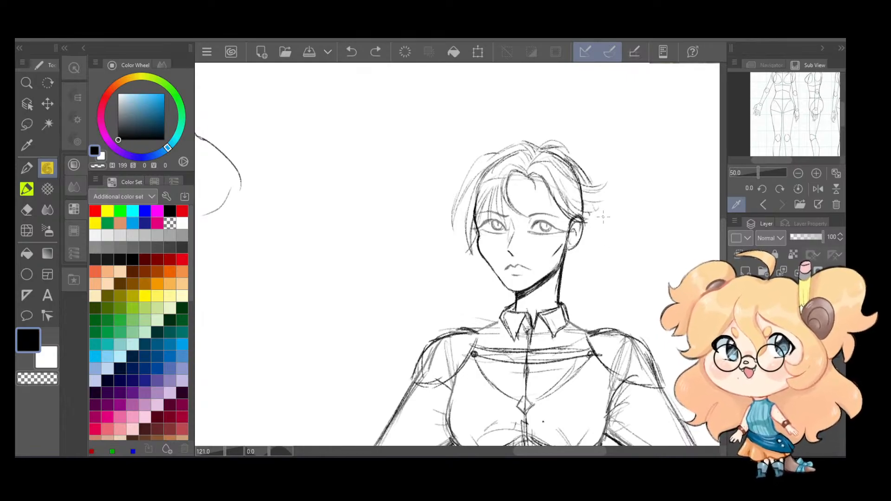
Step: Sketch shoulder-length hair bulging out below the ear and temple, with outward-flipped tips on both sides of the neck
mouse_move(587, 195)
left_mouse_down()
mouse_move(610, 228)
mouse_move(599, 210)
mouse_move(610, 234)
mouse_move(597, 270)
left_mouse_up()
left_click_drag(597, 271, 598, 231)
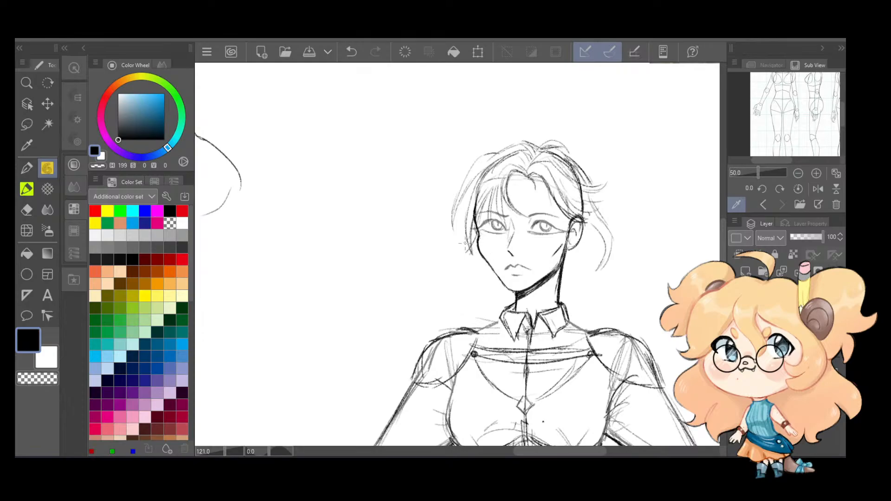
mouse_move(465, 244)
left_mouse_down()
mouse_move(469, 280)
mouse_move(457, 309)
mouse_move(492, 325)
left_mouse_up()
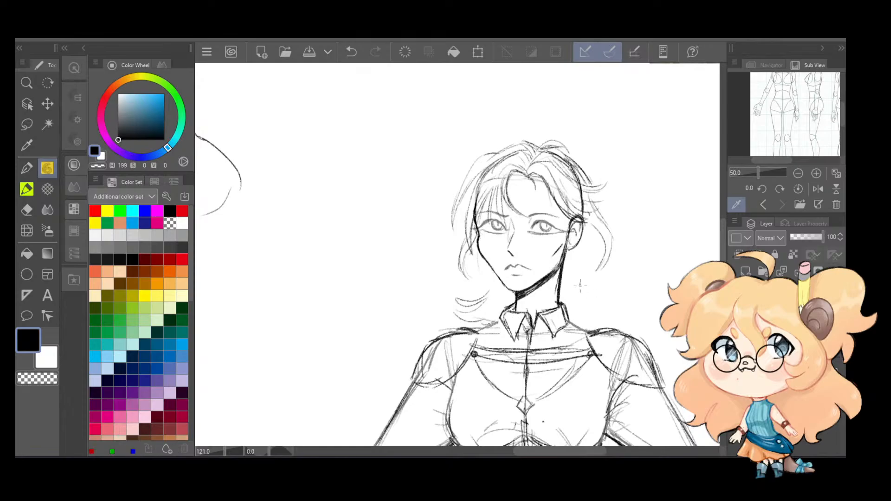
mouse_move(580, 285)
left_mouse_down()
mouse_move(616, 301)
mouse_move(571, 309)
mouse_move(530, 300)
mouse_move(564, 308)
left_mouse_up()
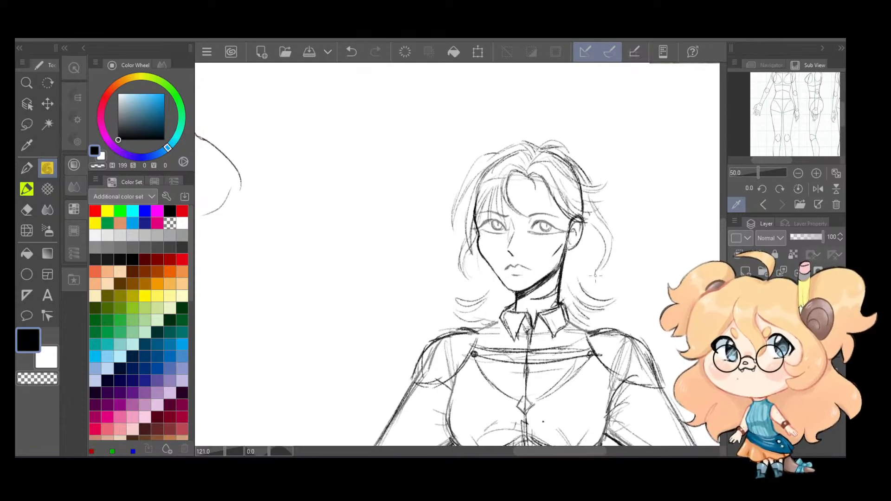
mouse_move(586, 246)
left_mouse_down()
mouse_move(579, 285)
mouse_move(593, 268)
left_mouse_up()
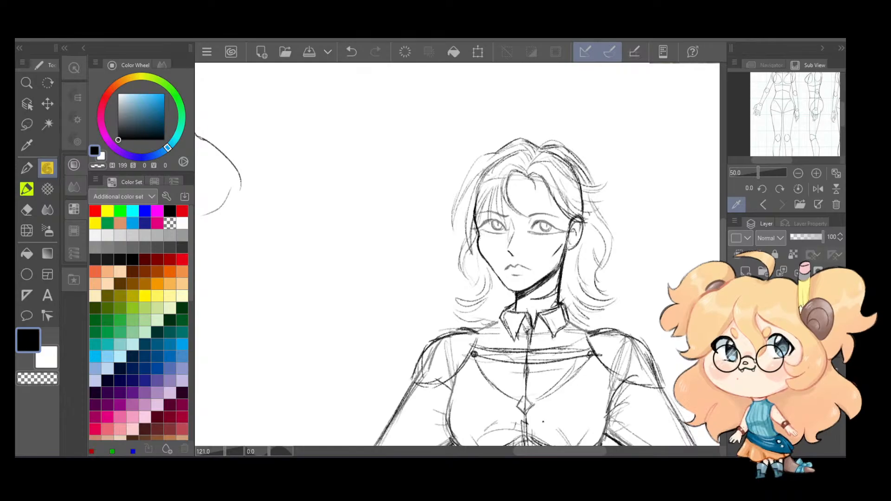
Step: Darken the outer hair outline down past the temple on the side opposite the visible ear
mouse_move(490, 175)
left_mouse_down()
mouse_move(464, 214)
mouse_move(467, 247)
left_mouse_up()
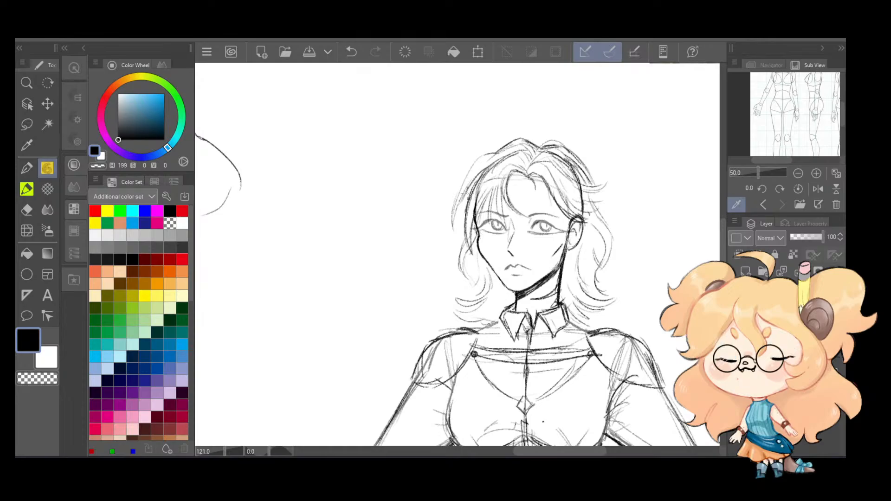
mouse_move(473, 185)
left_mouse_down()
mouse_move(453, 239)
mouse_move(453, 209)
mouse_move(501, 146)
mouse_move(458, 197)
mouse_move(472, 164)
mouse_move(460, 182)
mouse_move(452, 239)
left_mouse_up()
key("ctrl+z")
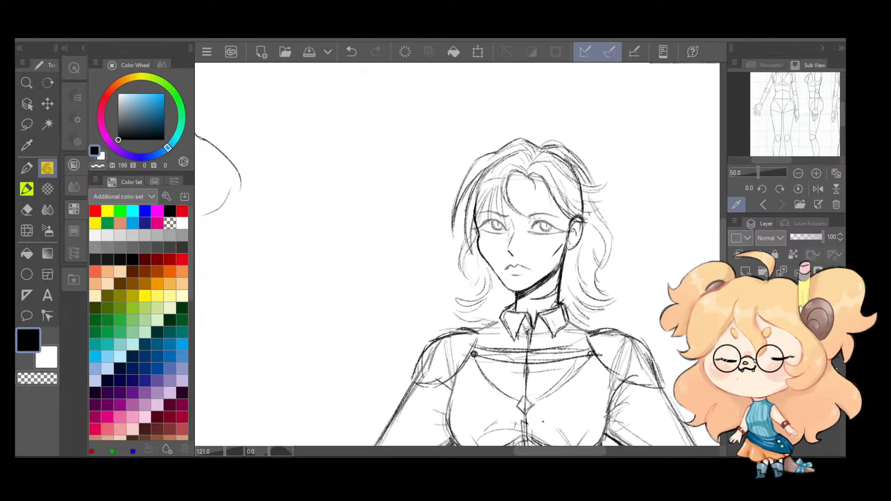
Step: Sketch pointed strands flicking outward just above the visible ear, undoing and redoing strokes to compare versions
mouse_move(617, 177)
left_mouse_down()
mouse_move(586, 191)
mouse_move(599, 202)
mouse_move(609, 195)
left_mouse_up()
key("ctrl+z")
key("ctrl+z")
mouse_move(609, 195)
left_mouse_down()
mouse_move(583, 210)
mouse_move(601, 195)
mouse_move(588, 200)
left_mouse_up()
key("ctrl+z")
key("ctrl+z")
key("ctrl+z")
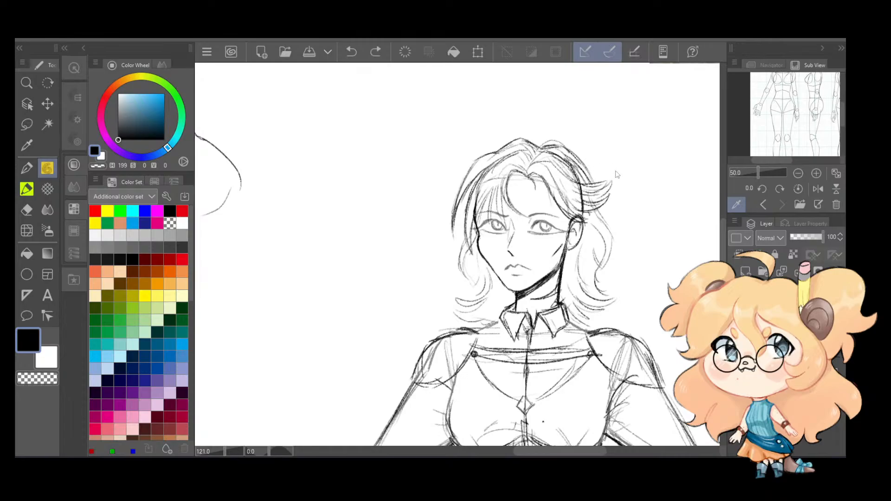
key("ctrl+z")
key("ctrl+z")
key("ctrl+z")
key("ctrl+z")
key("ctrl+y")
key("ctrl+y")
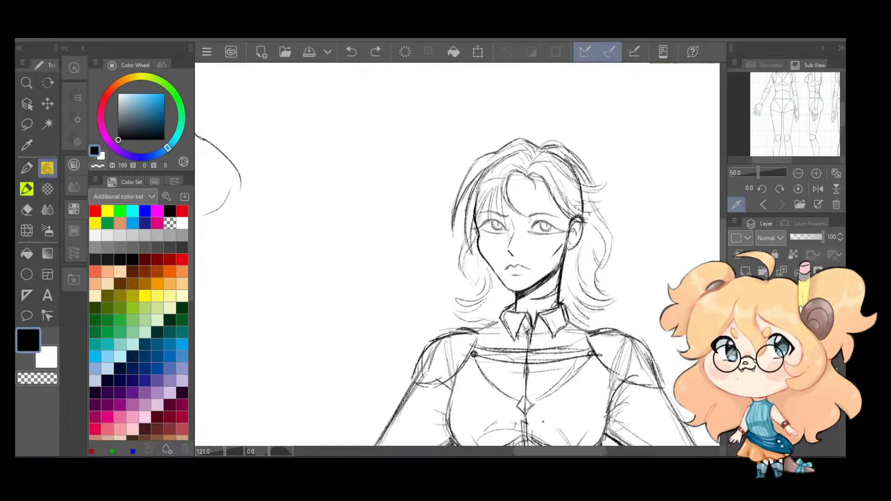
key("ctrl+y")
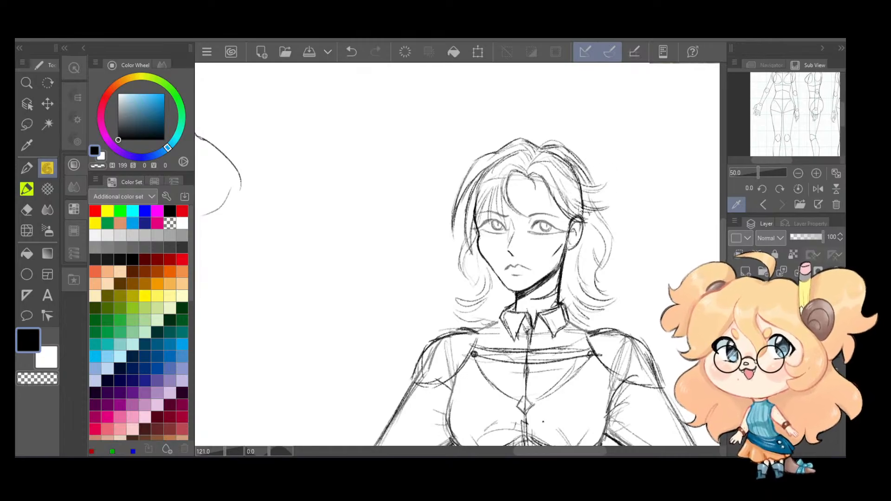
key("ctrl+y")
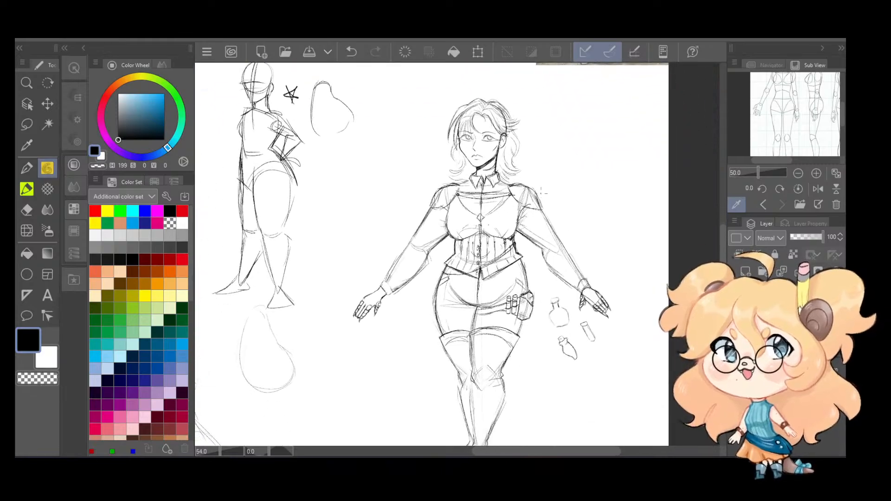
Step: Erase the skull guideline inside the hair and the part of the collar edge covered by the hair ends
scroll(484, 132, "up", 5)
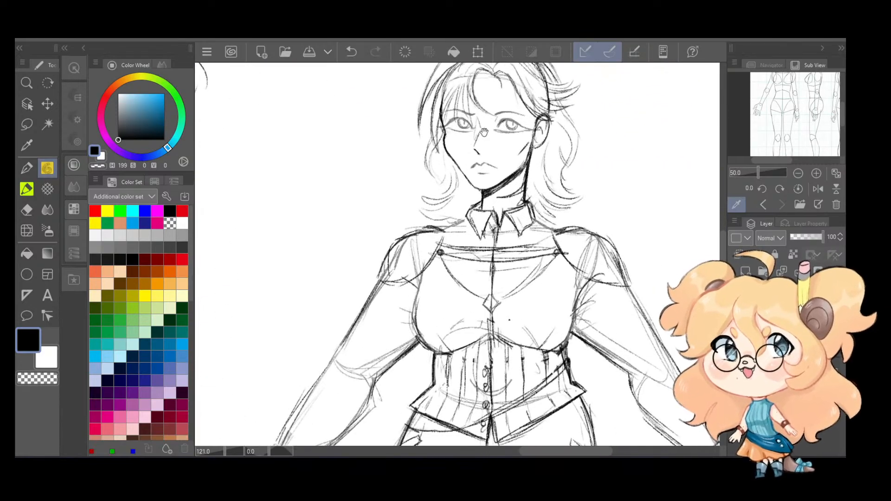
left_click_drag(578, 195, 608, 261)
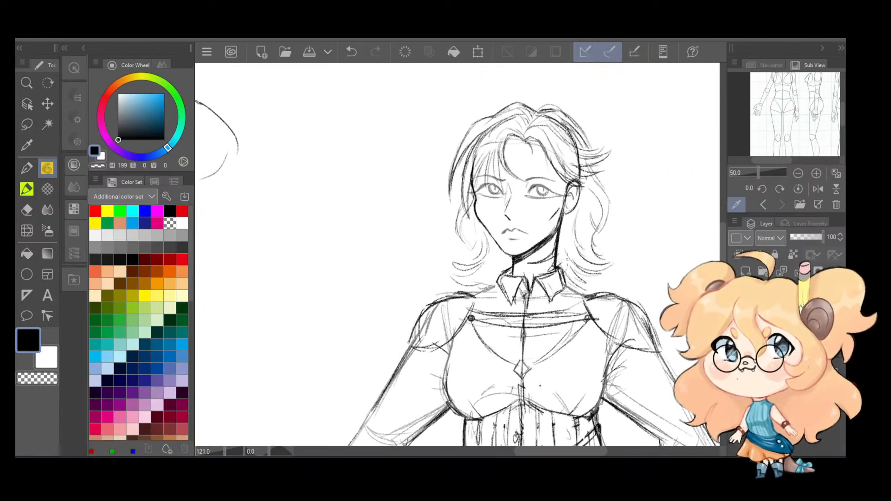
key("e")
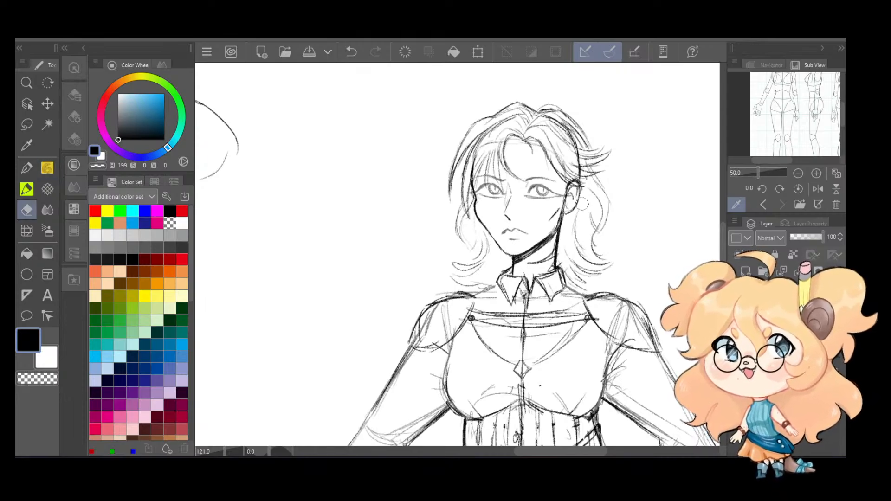
key("ctrl+z")
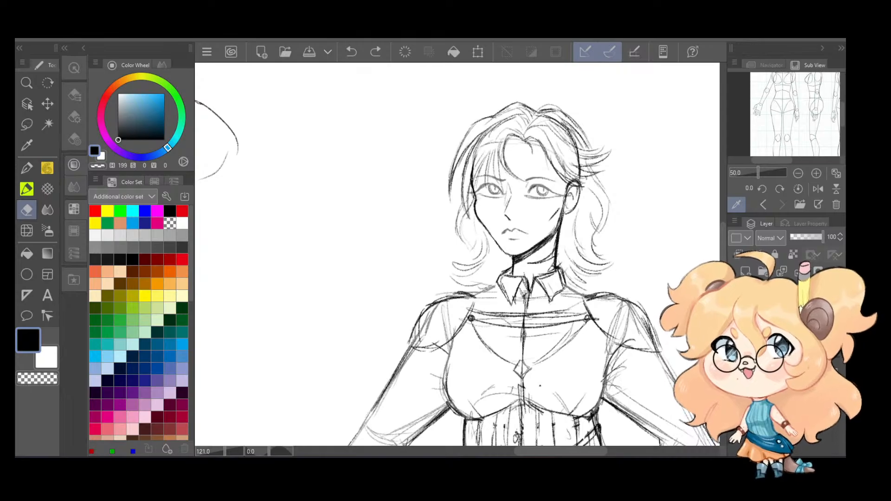
mouse_move(579, 174)
left_mouse_down()
mouse_move(559, 125)
mouse_move(537, 119)
mouse_move(565, 132)
mouse_move(553, 122)
mouse_move(496, 133)
mouse_move(472, 171)
mouse_move(486, 139)
left_mouse_up()
key("ctrl+z")
mouse_move(559, 130)
left_mouse_down()
mouse_move(522, 131)
mouse_move(546, 165)
left_mouse_up()
mouse_move(473, 159)
left_mouse_down()
mouse_move(484, 145)
mouse_move(538, 142)
left_mouse_up()
key("ctrl+z")
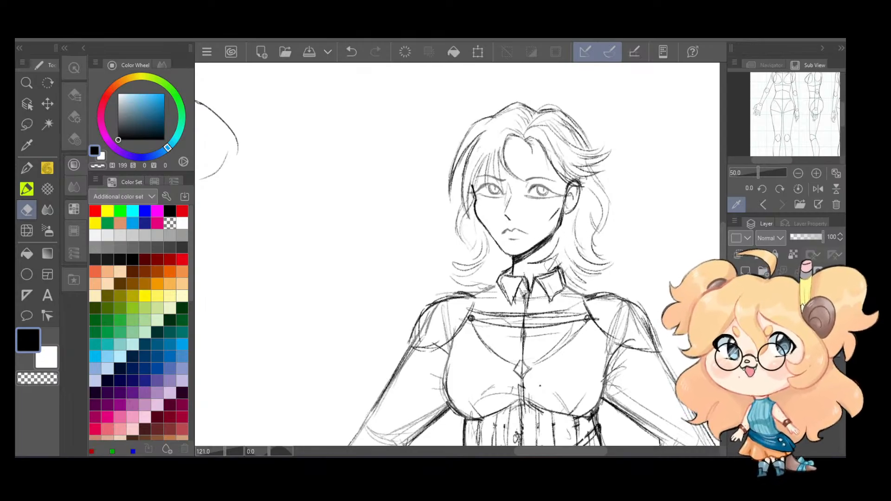
mouse_move(549, 275)
left_mouse_down()
mouse_move(565, 280)
mouse_move(553, 294)
left_mouse_up()
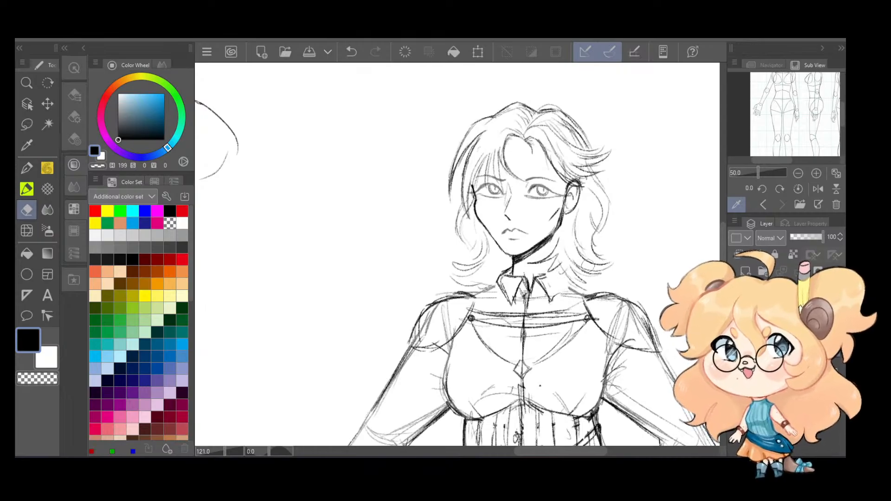
Step: Switch back to the sketching brush and undo the test strokes in the hair beside the neck
key("p")
key("p")
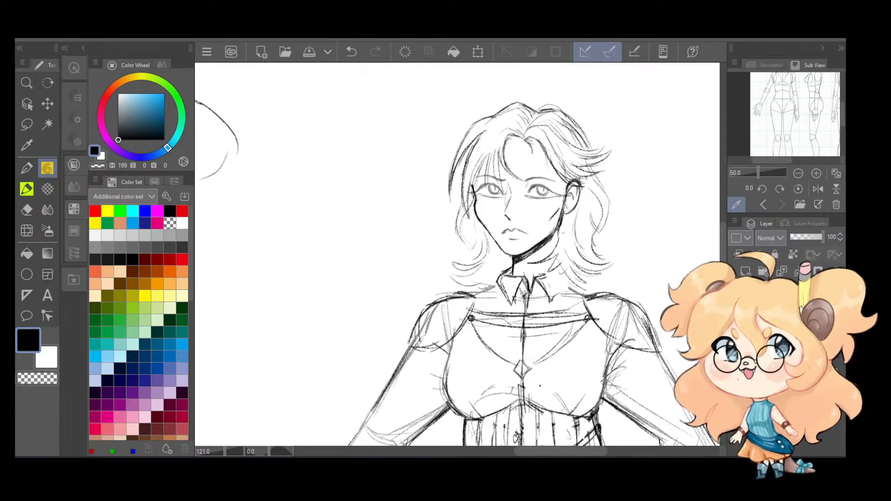
key("ctrl+z")
key("ctrl+z")
key("ctrl+z")
key("ctrl+z")
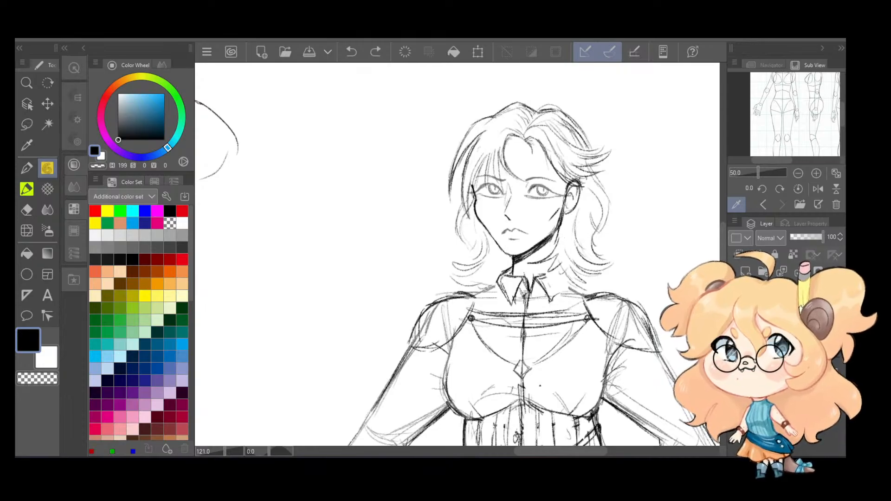
Step: Darken the outer curve of the lock that bulges out below the visible ear, redrawing the stroke until it fits
left_click_drag(618, 255, 549, 222)
scroll(327, 160, "up", 2)
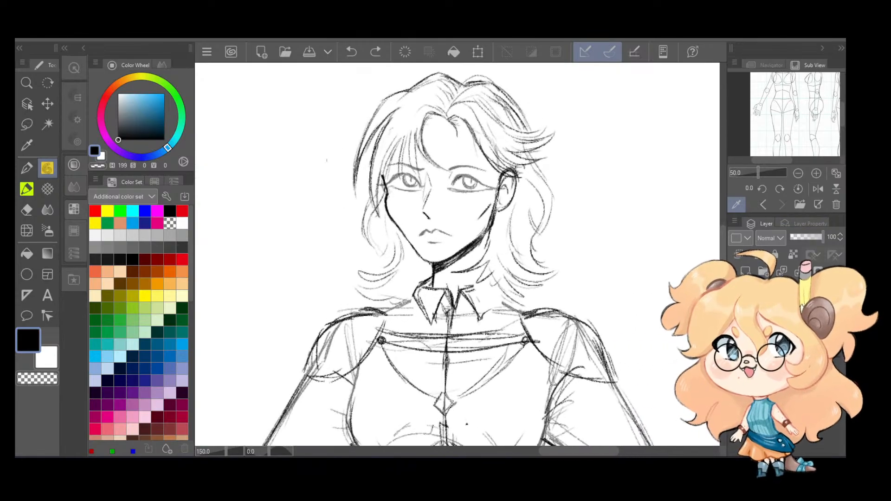
scroll(325, 186, "up", 1)
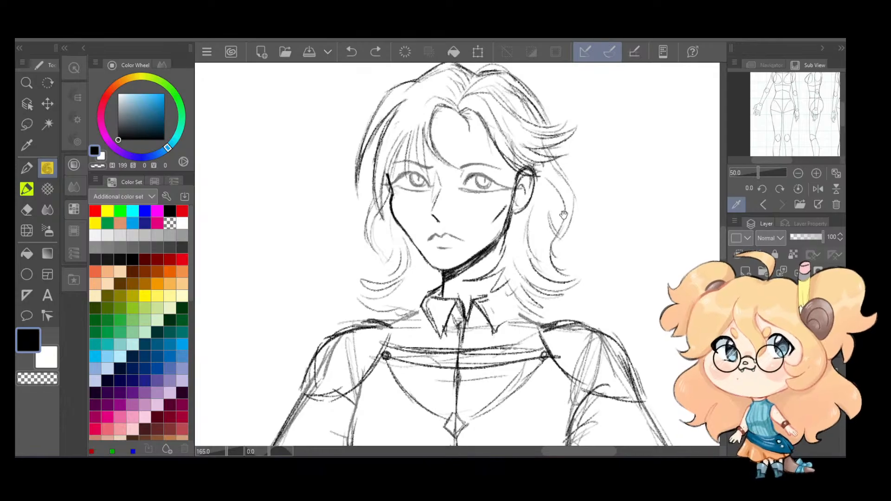
left_click_drag(563, 215, 564, 240)
left_click_drag(556, 186, 566, 200)
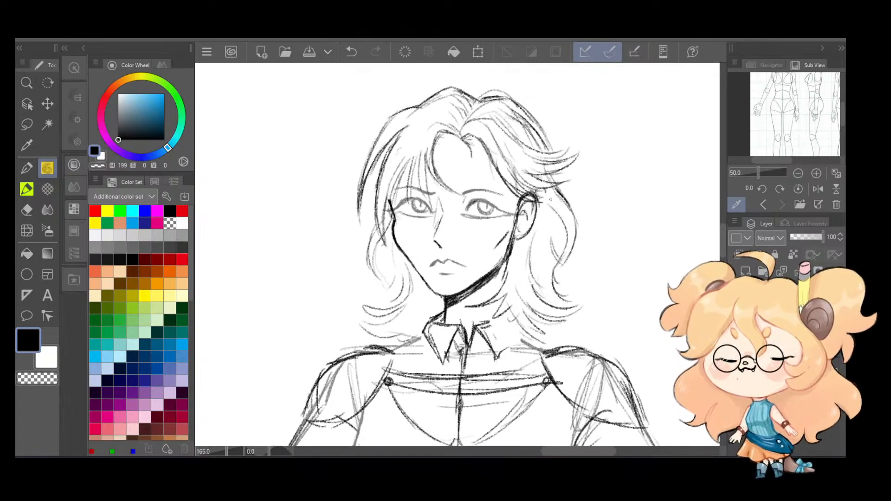
left_click_drag(552, 201, 569, 244)
key("ctrl+z")
key("ctrl+z")
key("ctrl+z")
key("ctrl+z")
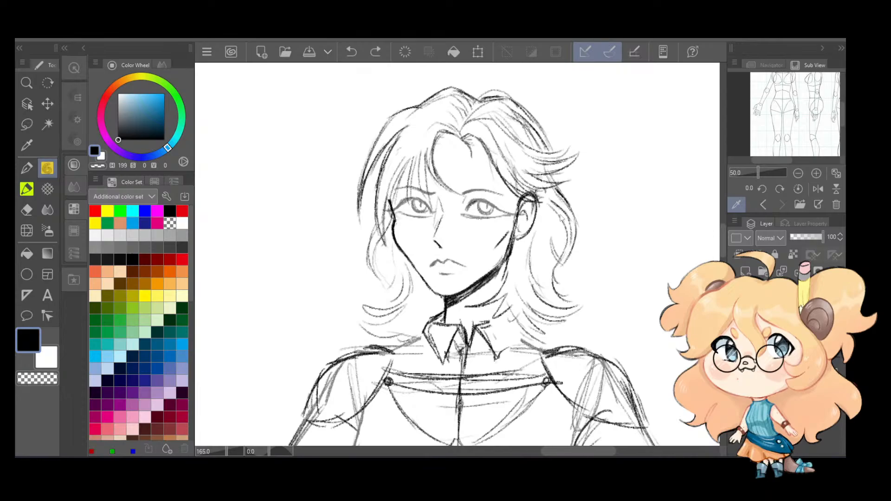
left_click_drag(548, 202, 570, 262)
key("ctrl+z")
left_click_drag(563, 213, 569, 260)
left_click_drag(550, 201, 571, 238)
Step: Try darkening the lower inward curve of the lock beside the neck, and undo it
left_click_drag(556, 253, 552, 295)
key("ctrl+z")
key("ctrl+z")
left_click_drag(559, 264, 555, 282)
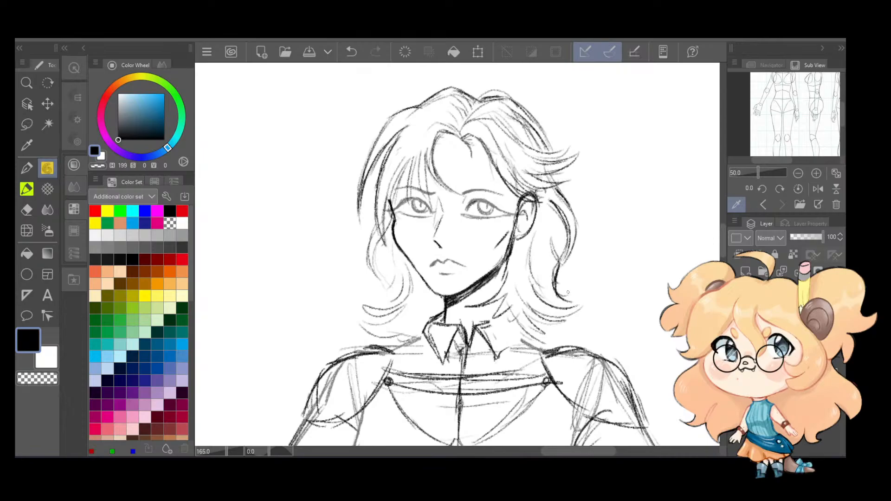
key("ctrl+z")
Step: Try several outward-curling tips at the end of the lock beside the jaw, and undo them
mouse_move(559, 266)
left_mouse_down()
mouse_move(575, 292)
mouse_move(584, 276)
left_mouse_up()
left_click_drag(563, 263, 574, 261)
key("ctrl+z")
key("ctrl+z")
left_click_drag(572, 271, 577, 274)
mouse_move(555, 275)
left_mouse_down()
mouse_move(573, 272)
mouse_move(592, 287)
left_mouse_up()
key("ctrl+z")
key("ctrl+z")
left_click_drag(559, 274, 589, 284)
key("ctrl+z")
left_click_drag(564, 267, 555, 277)
key("ctrl+z")
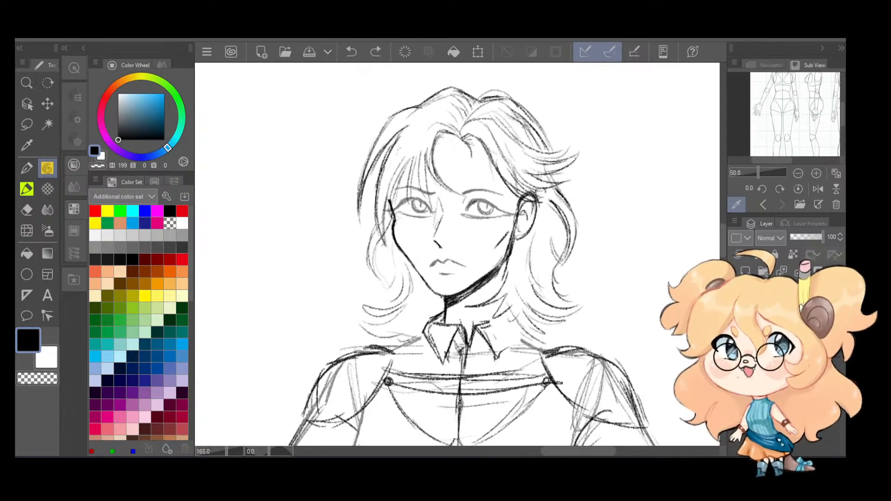
Step: Sketch pointed hair ends falling over the collar and onto the chest on both sides of the neck
scroll(519, 251, "down", 3)
left_click_drag(520, 276, 513, 309)
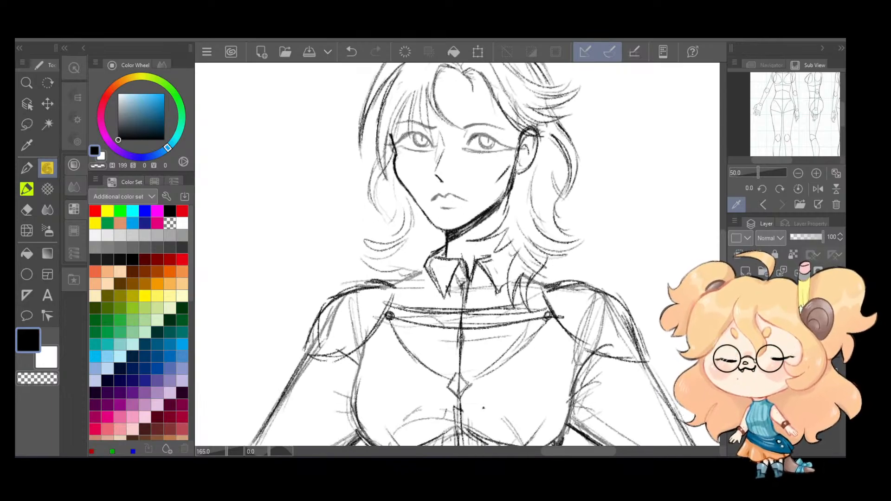
mouse_move(400, 267)
left_mouse_down()
mouse_move(403, 295)
mouse_move(425, 310)
left_mouse_up()
left_click_drag(424, 272, 423, 307)
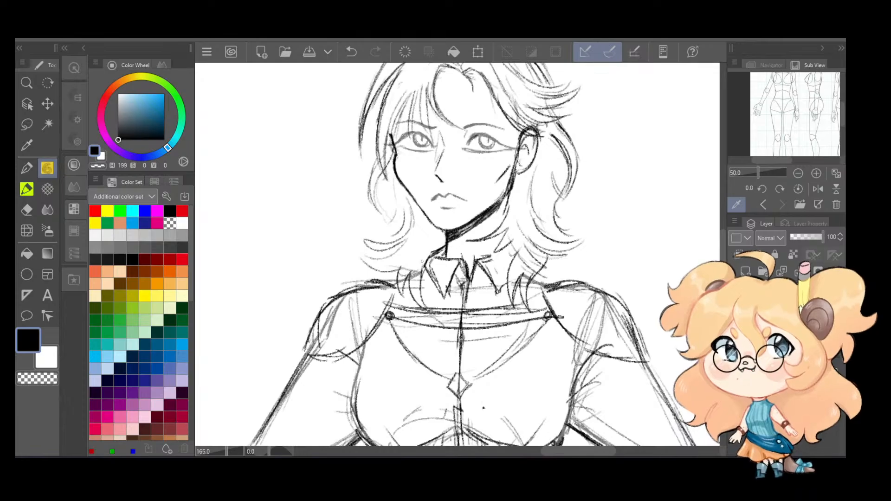
left_click_drag(398, 265, 419, 236)
key("ctrl+z")
Step: Erase the stray and overlapping lines among the hair ends between the collar and shoulder below the visible ear
key("e")
mouse_move(530, 254)
left_mouse_down()
mouse_move(526, 246)
mouse_move(527, 277)
mouse_move(546, 291)
mouse_move(531, 272)
left_mouse_up()
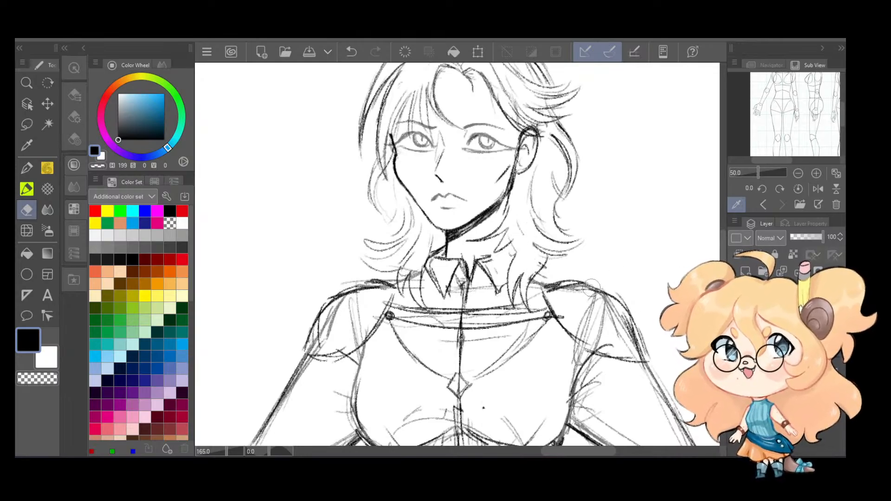
mouse_move(535, 268)
left_mouse_down()
mouse_move(516, 224)
mouse_move(511, 252)
left_mouse_up()
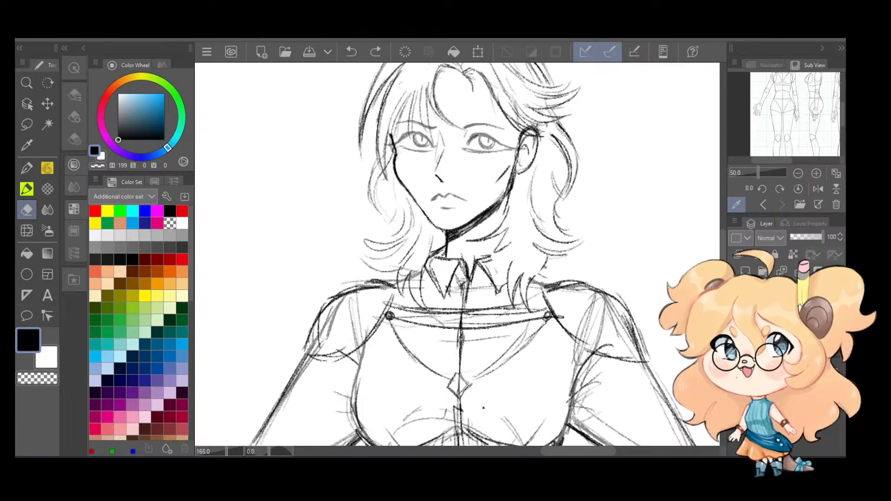
left_click_drag(515, 289, 539, 272)
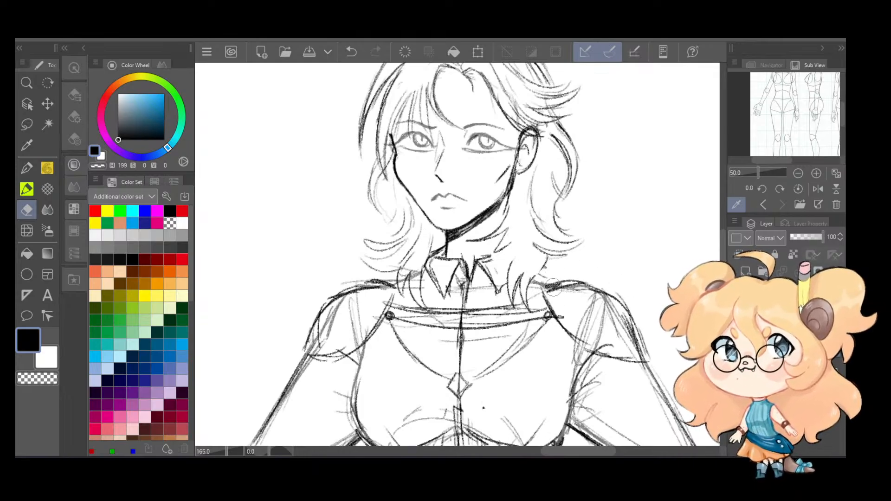
Step: Return to the sketching brush and add inner strands and small curled tips to the hair below the visible ear
key("p")
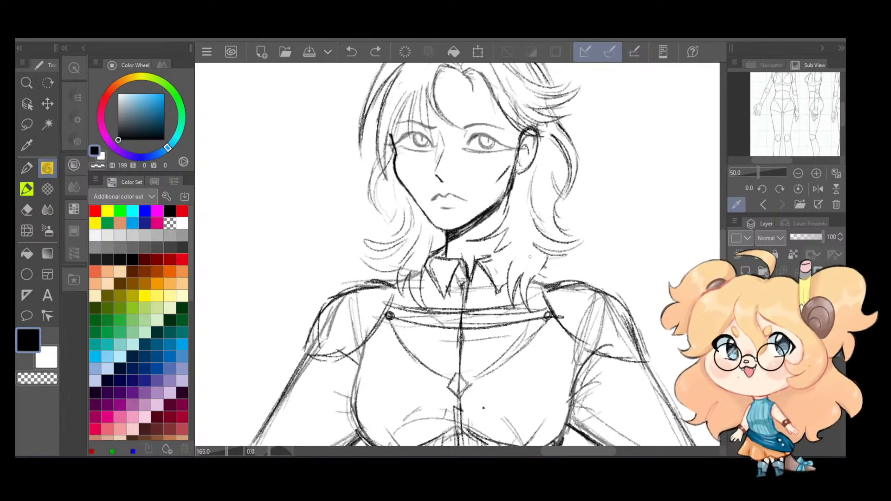
key("ctrl+y")
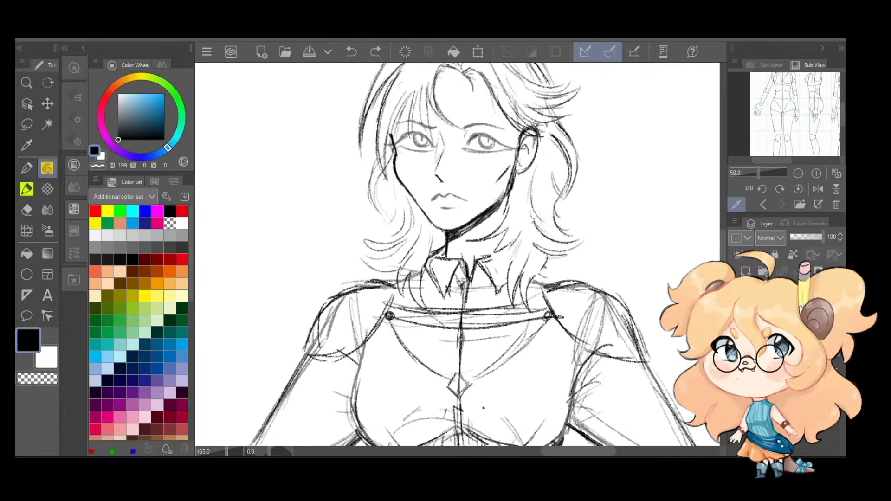
left_click_drag(531, 218, 516, 256)
left_click_drag(544, 205, 558, 229)
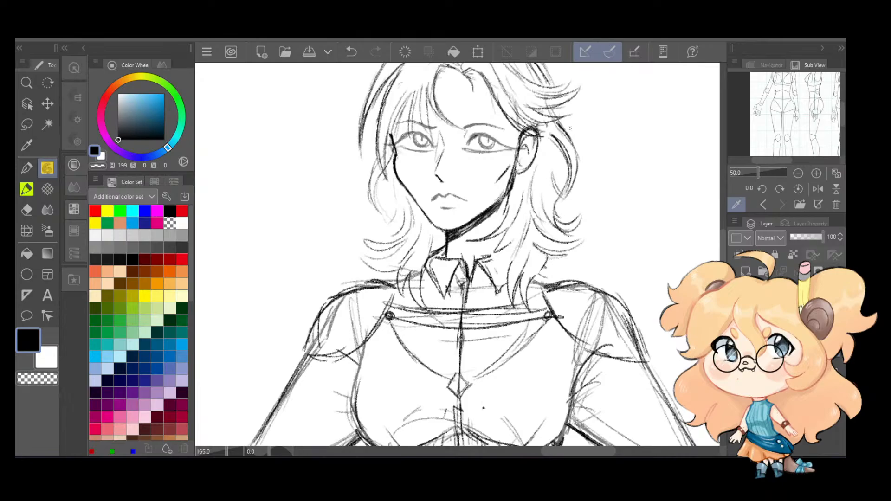
scroll(570, 129, "down", 2)
scroll(512, 249, "up", 3)
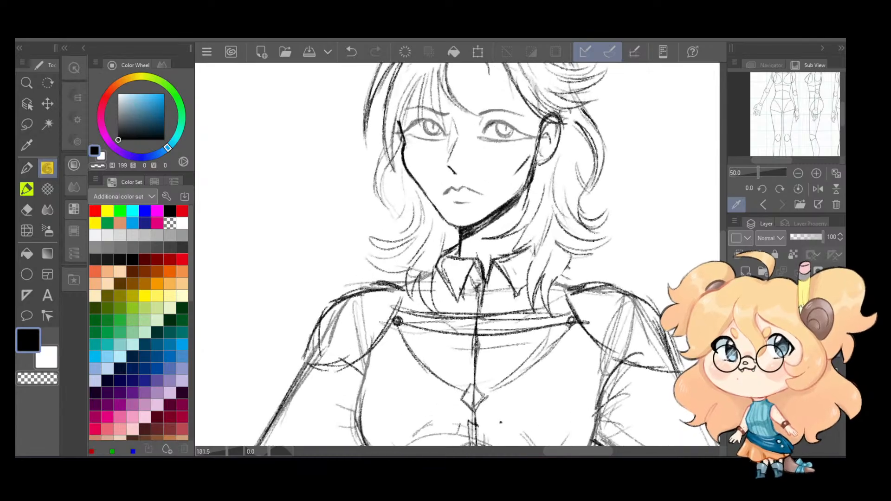
Step: Add a strand to the hair ends beside the collar and darken the curled lock beside the cheek opposite the visible ear
left_click_drag(535, 247, 529, 279)
scroll(473, 284, "down", 7)
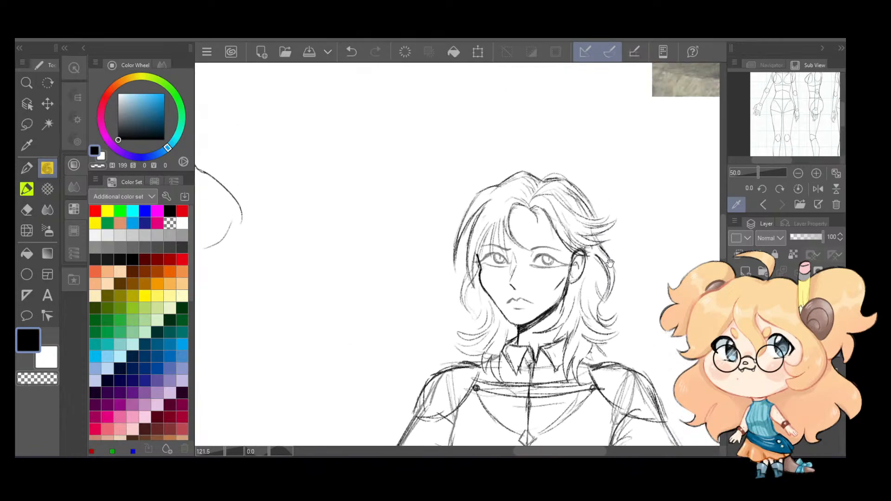
scroll(472, 284, "up", 6)
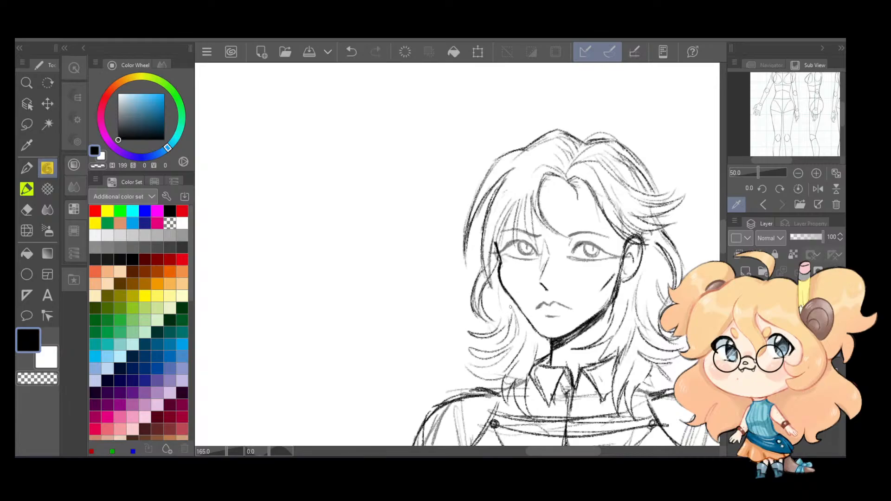
scroll(457, 251, "down", 4)
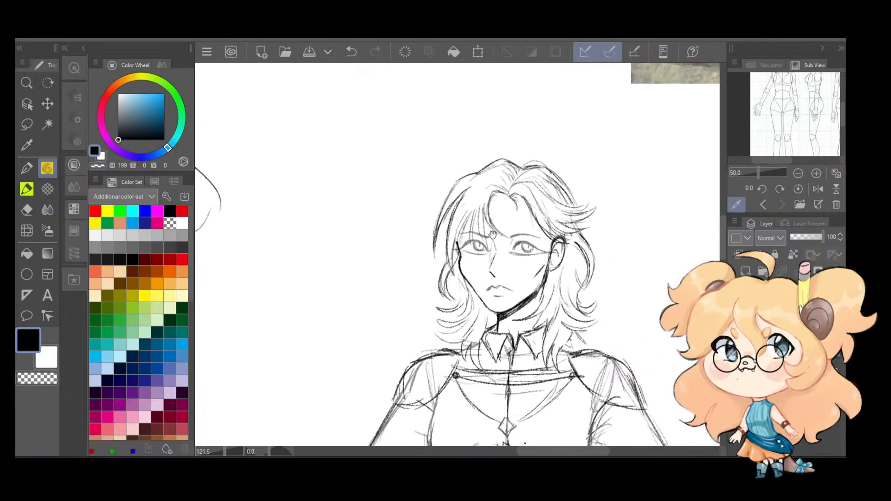
Step: Draw a small round stud earring on the visible earlobe and save the file
scroll(557, 239, "up", 6)
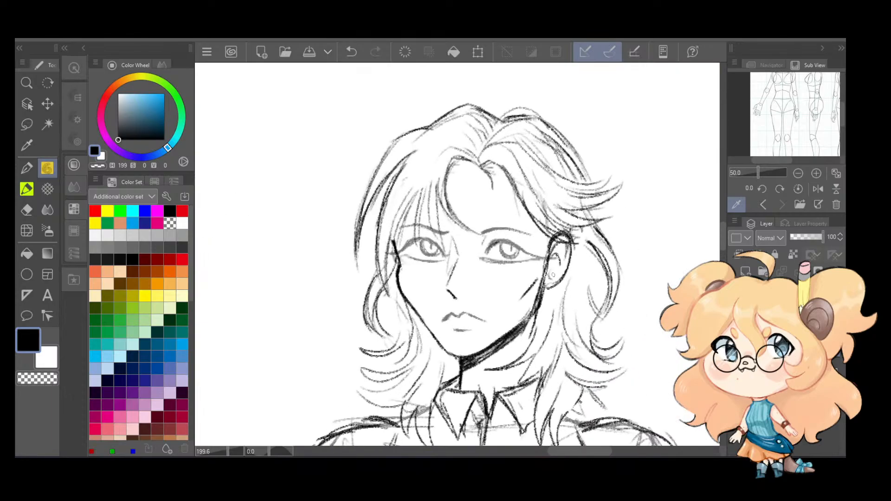
key("ctrl+z")
left_click_drag(551, 277, 552, 277)
key("ctrl+z")
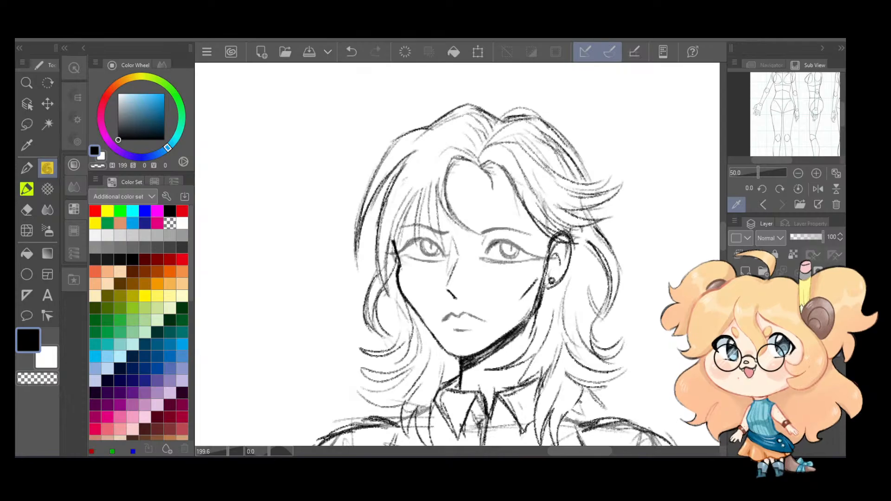
scroll(539, 229, "down", 5)
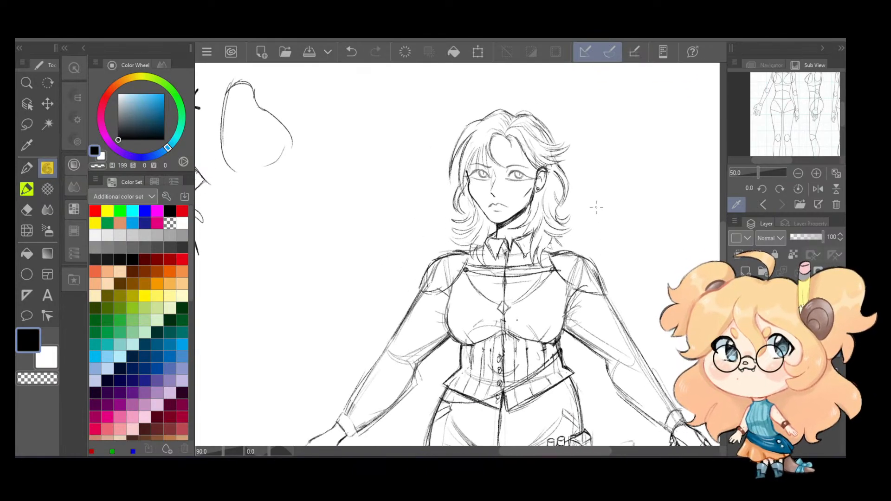
left_click_drag(613, 191, 566, 189)
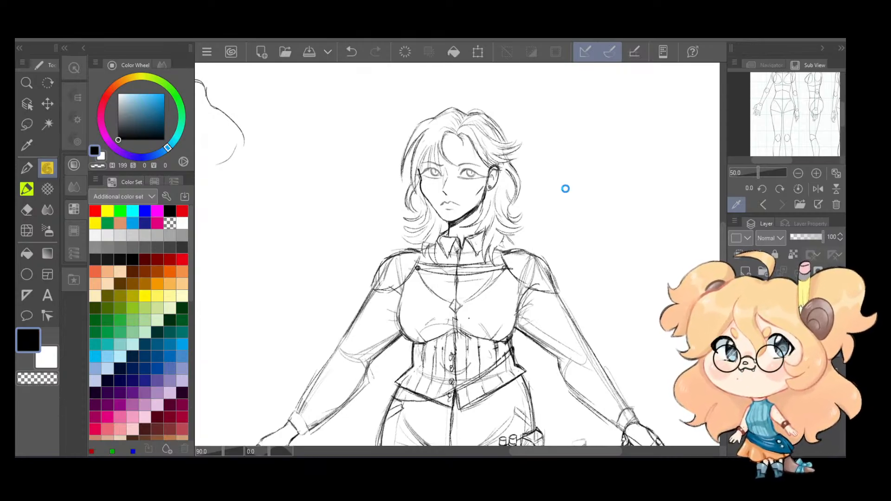
key("ctrl+s")
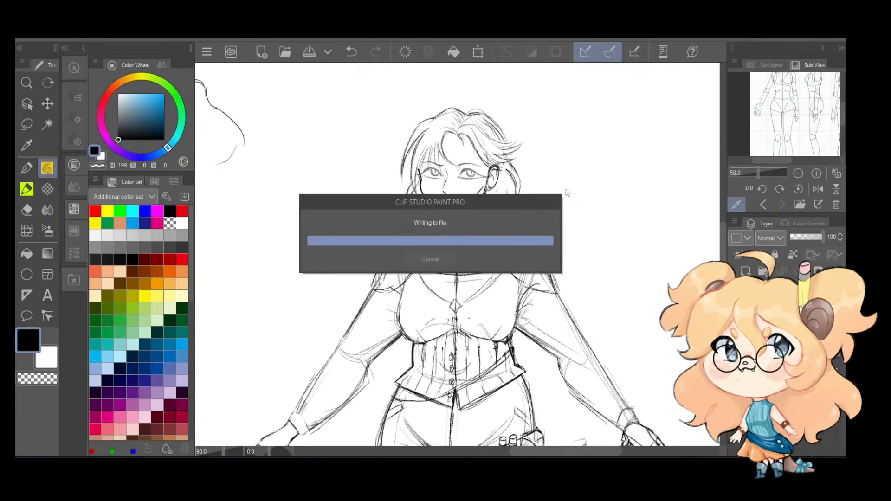
Step: Darken the visible ear's outer contour and redraw its inner fold line
scroll(460, 161, "up", 5)
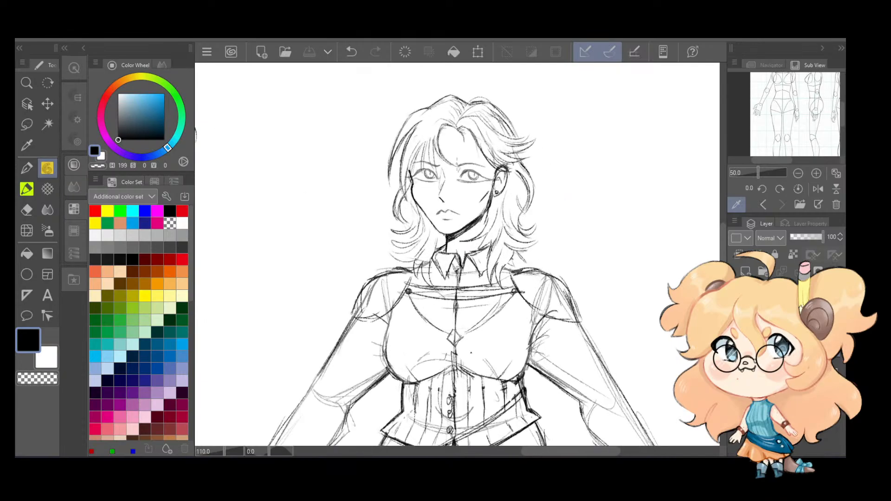
scroll(460, 162, "up", 1)
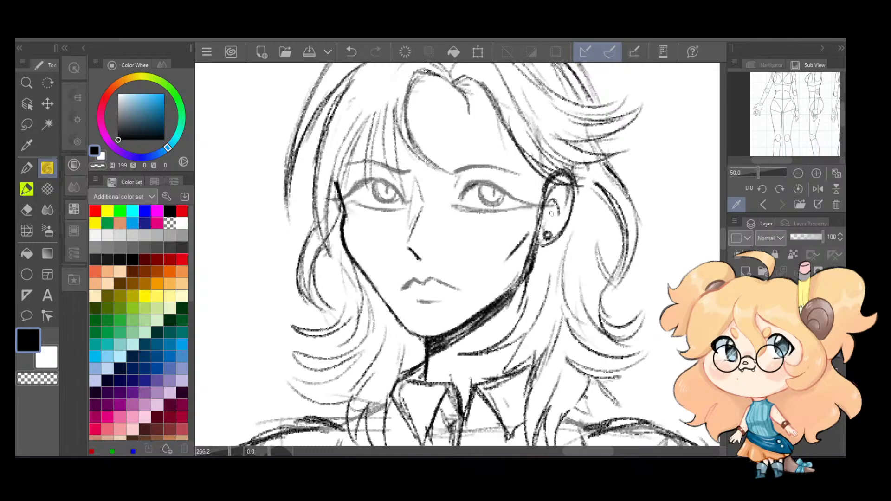
left_click_drag(536, 211, 545, 254)
Step: Darken the upper lid, lower lid and eyebrow of the eye nearest the visible ear with firm, clean lines
scroll(497, 191, "up", 3)
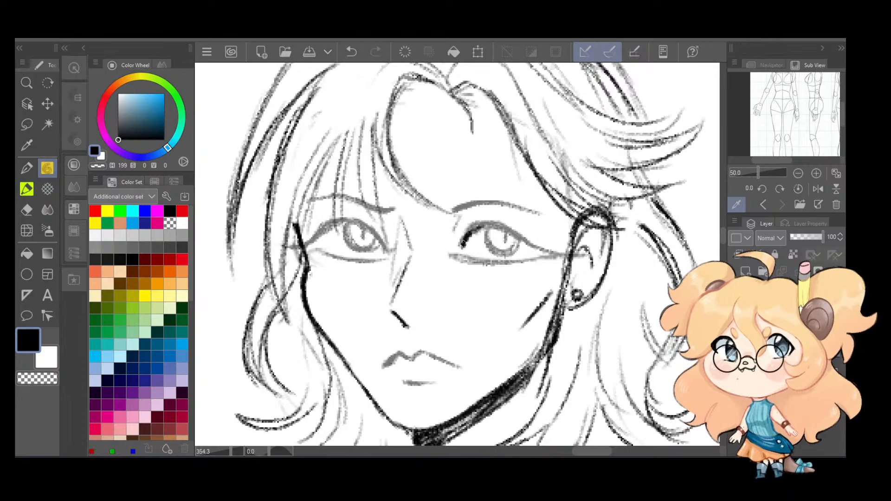
mouse_move(462, 245)
left_mouse_down()
mouse_move(473, 229)
mouse_move(497, 227)
mouse_move(489, 226)
mouse_move(570, 256)
left_mouse_up()
key("ctrl+z")
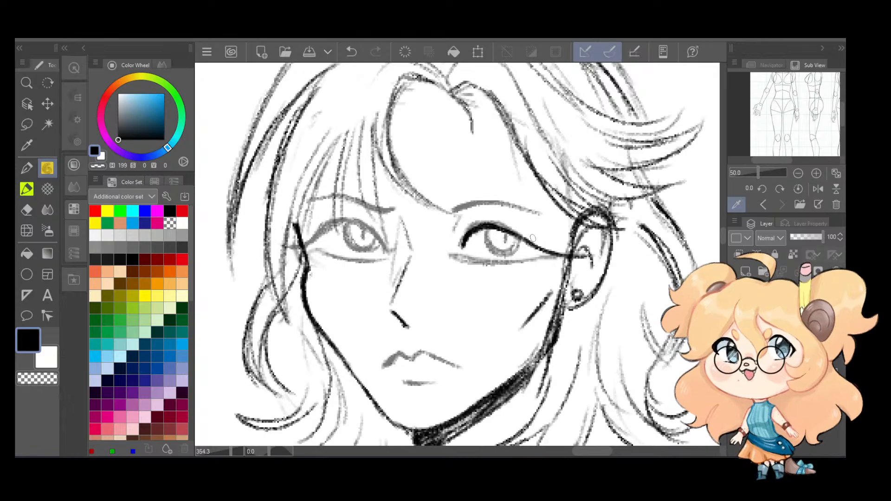
left_click_drag(455, 255, 505, 264)
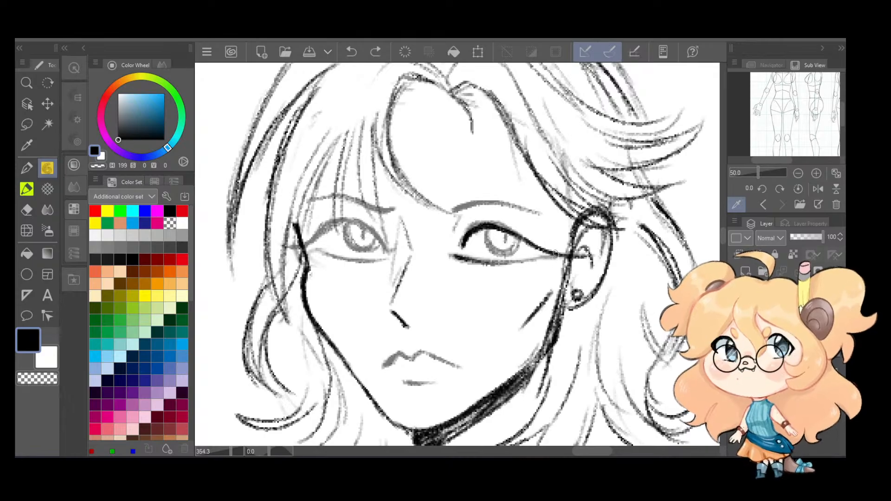
left_click_drag(556, 254, 543, 258)
key("ctrl+z")
left_click_drag(450, 255, 471, 269)
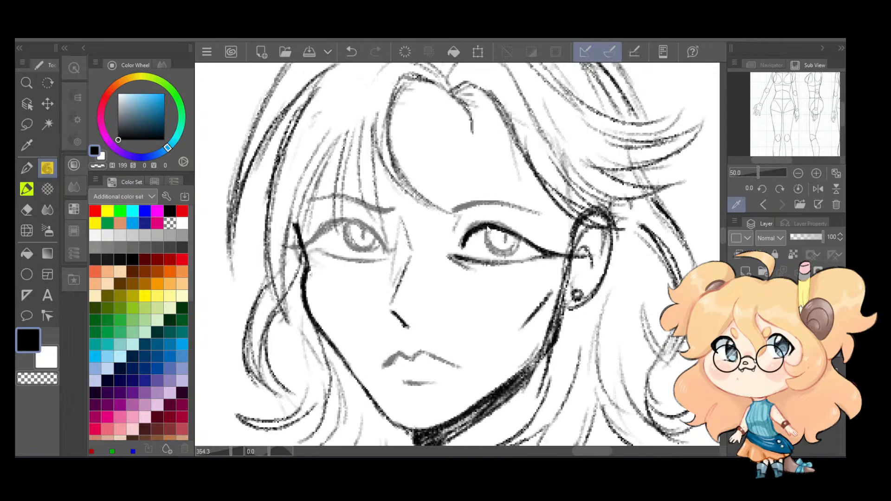
key("ctrl+z")
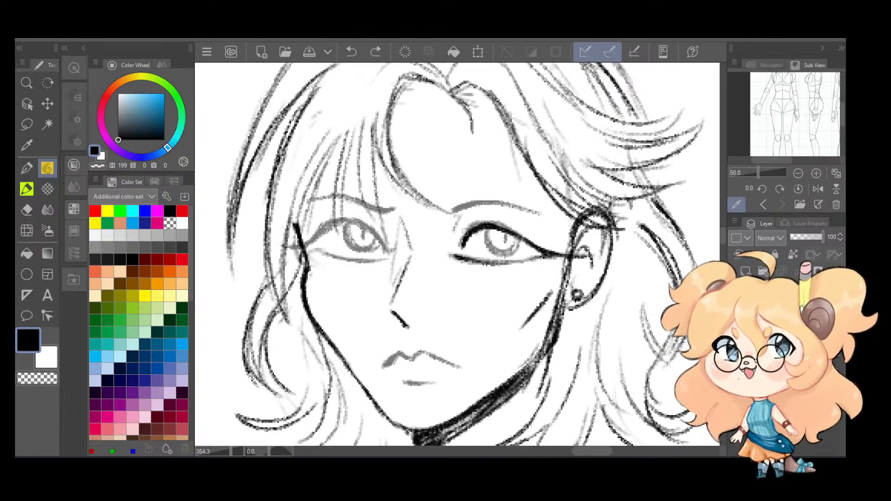
mouse_move(464, 233)
left_mouse_down()
mouse_move(455, 209)
mouse_move(483, 202)
mouse_move(543, 218)
left_mouse_up()
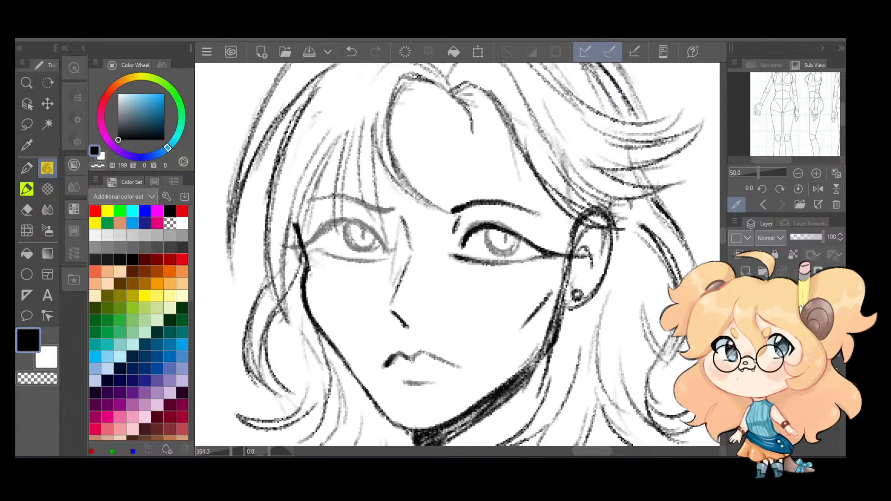
Step: Redraw the mouth with a firm lower-lip line and a filled, pointed upper lip
mouse_move(419, 352)
left_mouse_down()
mouse_move(472, 368)
mouse_move(427, 379)
mouse_move(408, 368)
mouse_move(431, 368)
mouse_move(405, 367)
mouse_move(464, 363)
mouse_move(448, 358)
mouse_move(400, 381)
mouse_move(424, 384)
mouse_move(446, 385)
left_mouse_up()
key("ctrl+z")
key("ctrl+z")
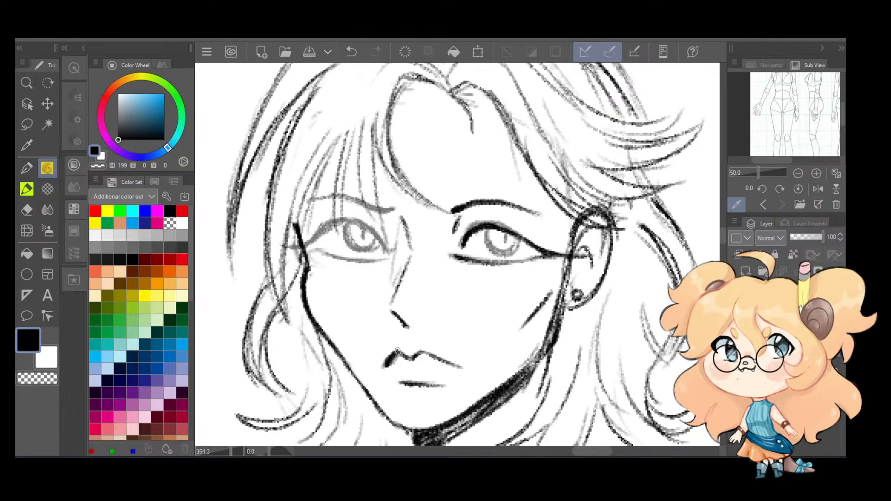
left_click_drag(420, 348, 453, 363)
left_click_drag(395, 363, 440, 359)
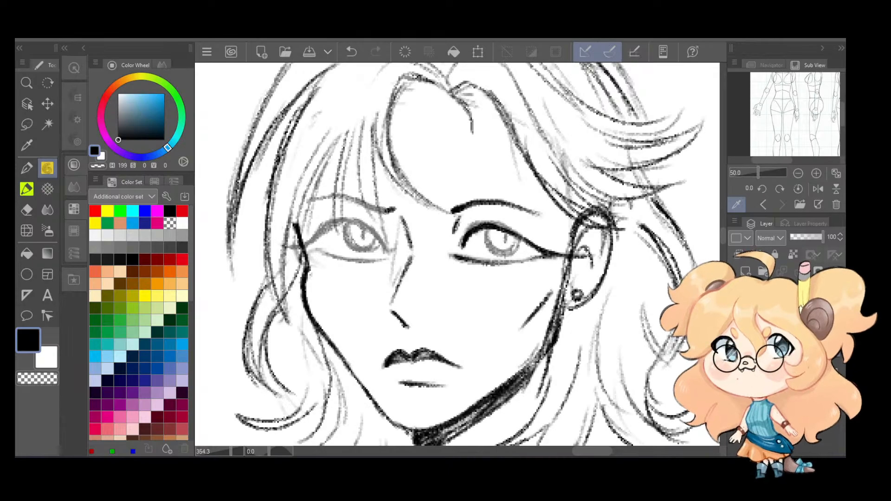
Step: Darken the eyebrow and lid lines of the eye beneath the fringe, extending the upper lash line past the face contour
left_click_drag(369, 207, 395, 209)
left_click_drag(364, 227, 284, 246)
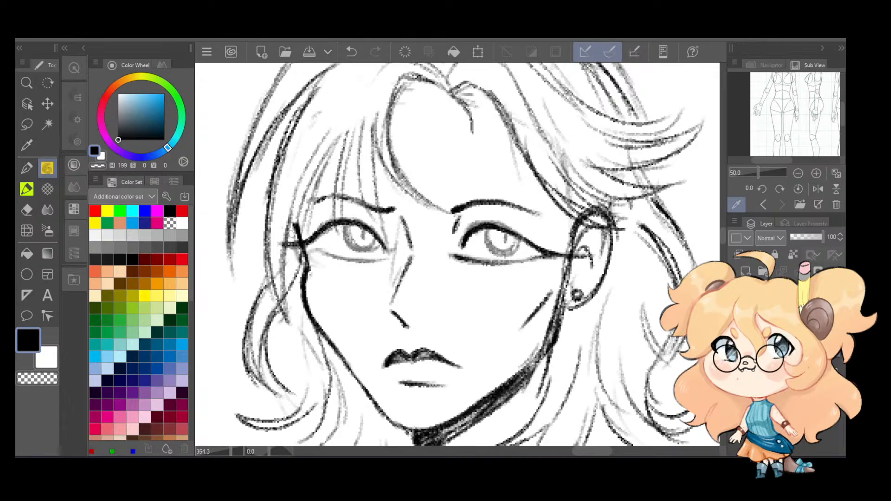
key("ctrl+z")
key("ctrl+z")
left_click_drag(332, 224, 279, 248)
key("ctrl+z")
key("ctrl+z")
key("ctrl+z")
key("ctrl+z")
key("ctrl+z")
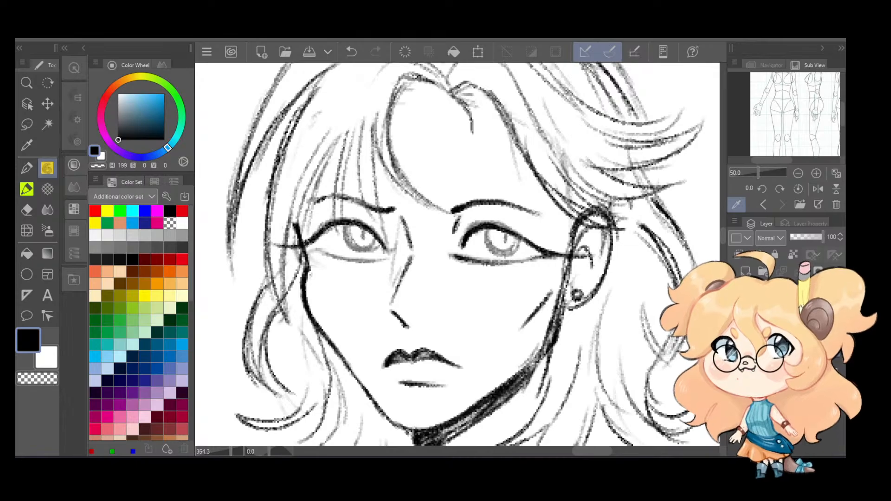
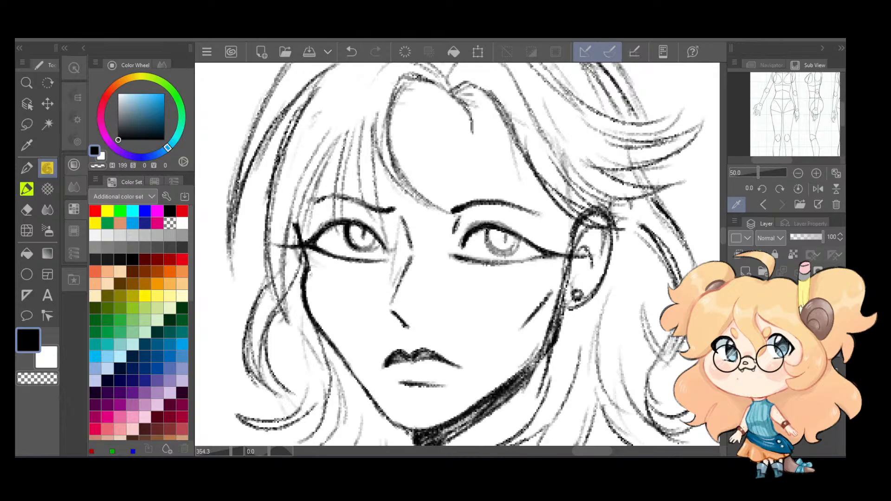
Step: Darken the iris outline of the eye nearest the visible ear and refine the lines around the eyes
left_click_drag(484, 232, 493, 245)
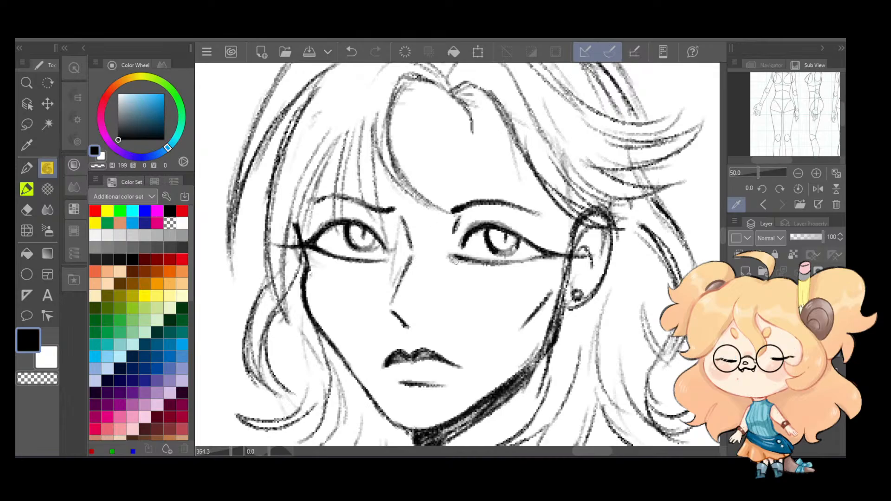
mouse_move(388, 260)
left_mouse_down()
mouse_move(374, 270)
mouse_move(423, 264)
mouse_move(420, 222)
left_mouse_up()
scroll(374, 254, "down", 2)
scroll(409, 274, "down", 1)
scroll(478, 212, "down", 1)
left_click_drag(478, 216, 492, 188)
scroll(491, 188, "up", 2)
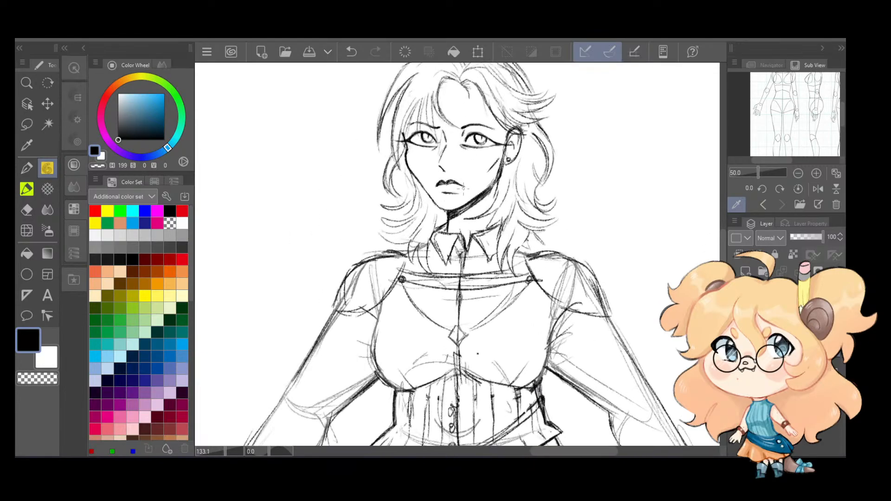
Step: Switch to the eraser and trim the end of the upper-lip line at the mouth corner facing the visible ear
scroll(478, 354, "up", 3)
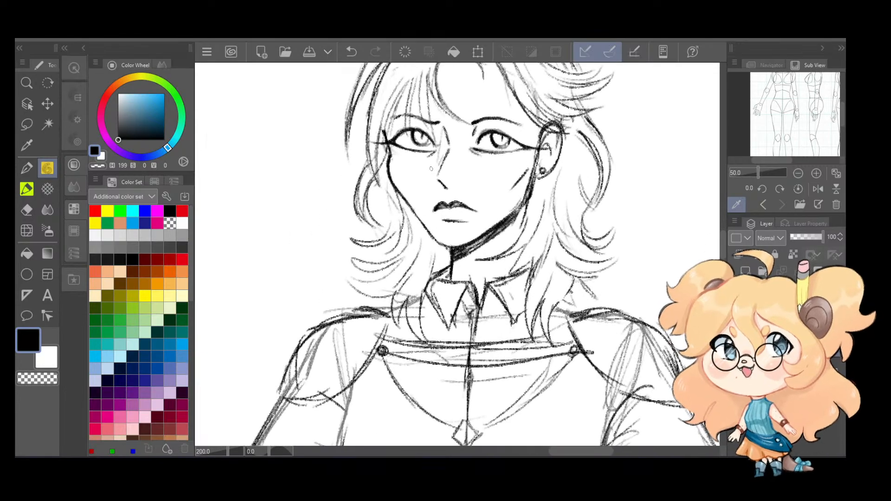
key("e")
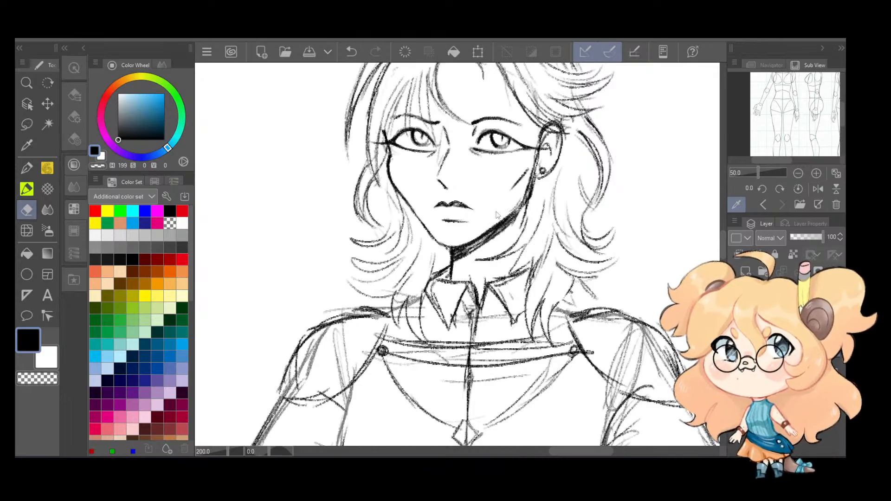
scroll(479, 203, "down", 2)
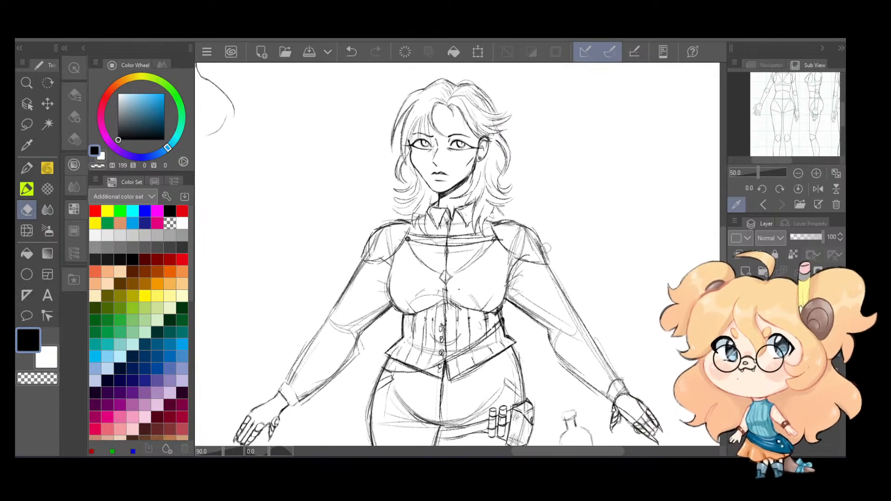
scroll(549, 232, "up", 2)
scroll(549, 227, "up", 2)
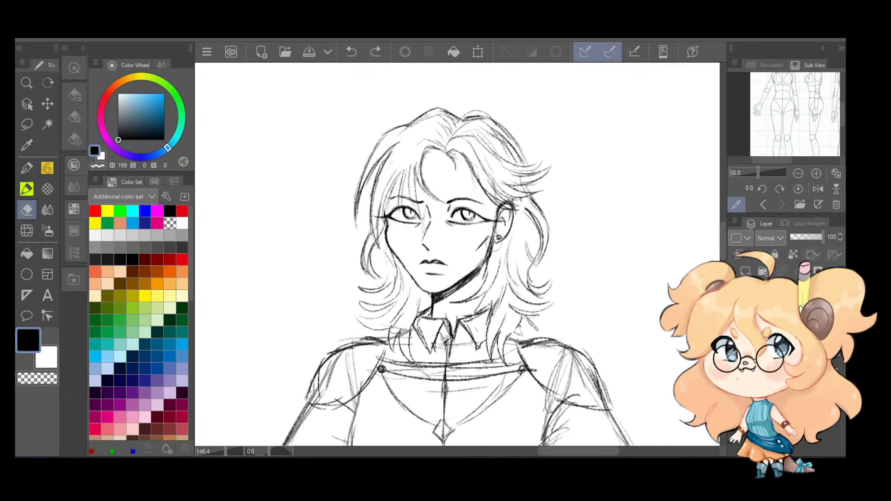
Step: Erase along the thick shaded jawline below the visible ear to thin it, and save the file
left_click_drag(495, 246, 486, 262)
key("ctrl+z")
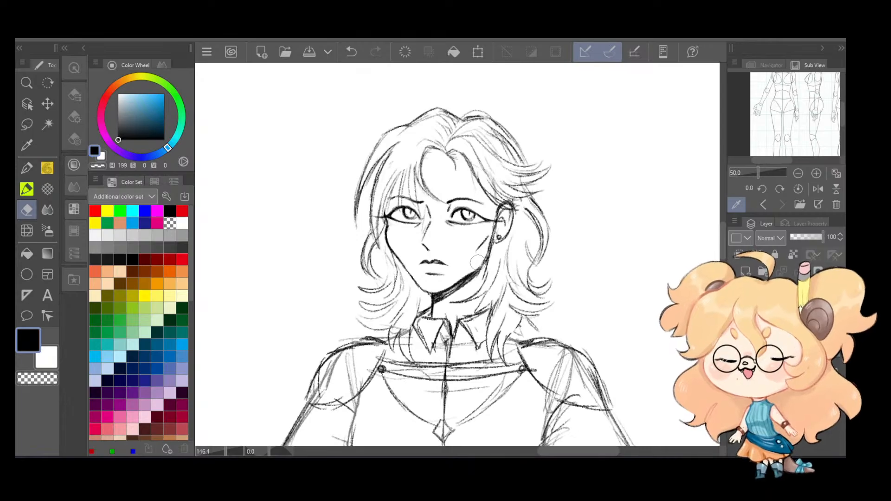
left_click_drag(481, 268, 450, 283)
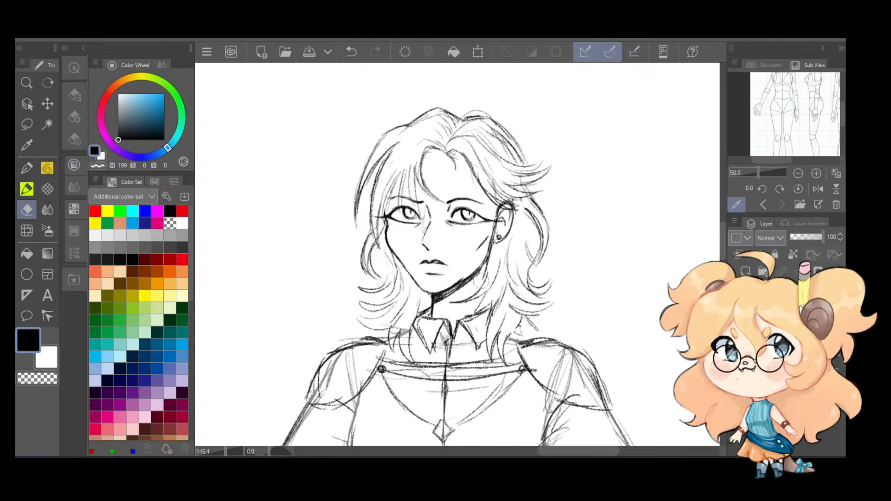
scroll(481, 281, "down", 3)
scroll(468, 239, "up", 5)
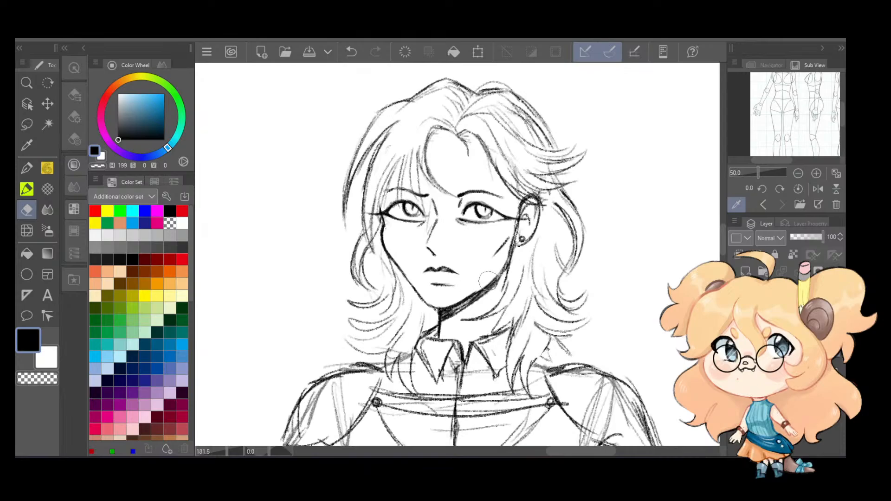
key("ctrl+z")
left_click_drag(435, 301, 441, 288)
scroll(499, 240, "down", 3)
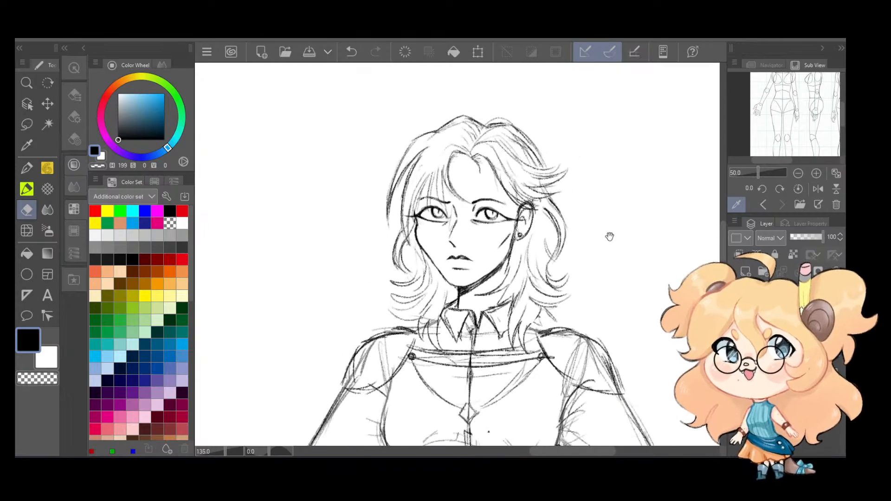
scroll(559, 225, "down", 1)
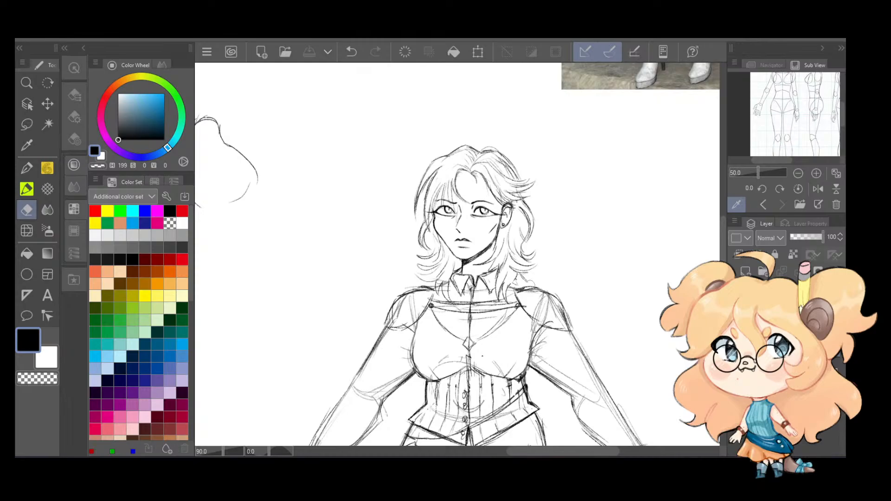
Step: Erase the rough construction lines inside and along the upper edges of both shoulder caps
scroll(493, 323, "up", 2)
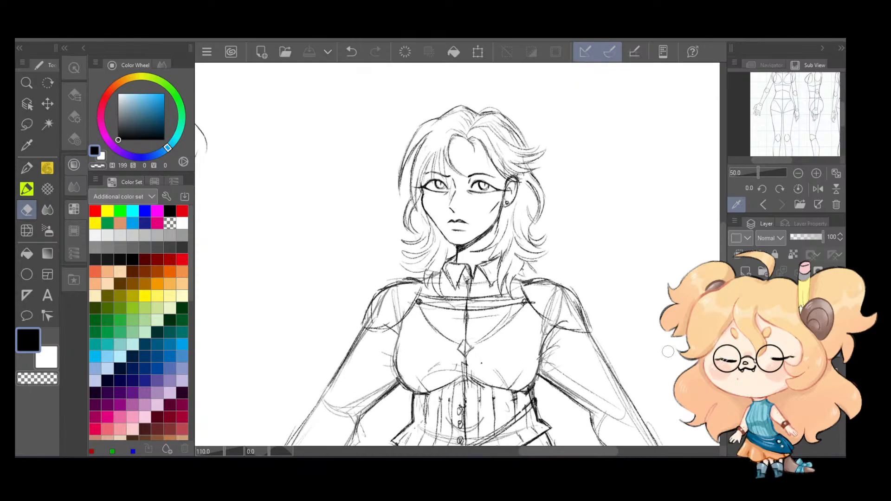
mouse_move(540, 299)
left_mouse_down()
mouse_move(564, 318)
mouse_move(547, 313)
mouse_move(566, 319)
mouse_move(546, 288)
mouse_move(530, 286)
mouse_move(558, 289)
mouse_move(584, 327)
mouse_move(562, 318)
mouse_move(571, 325)
mouse_move(532, 278)
left_mouse_up()
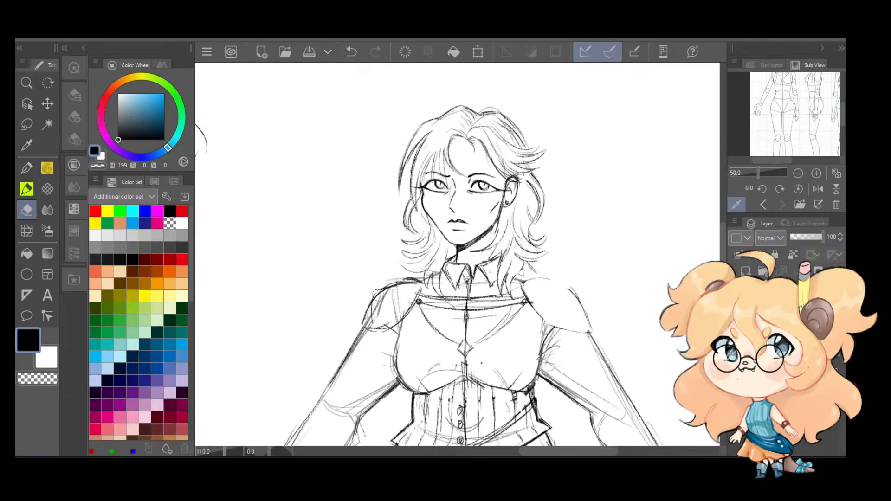
mouse_move(396, 293)
left_mouse_down()
mouse_move(370, 323)
mouse_move(400, 311)
left_mouse_up()
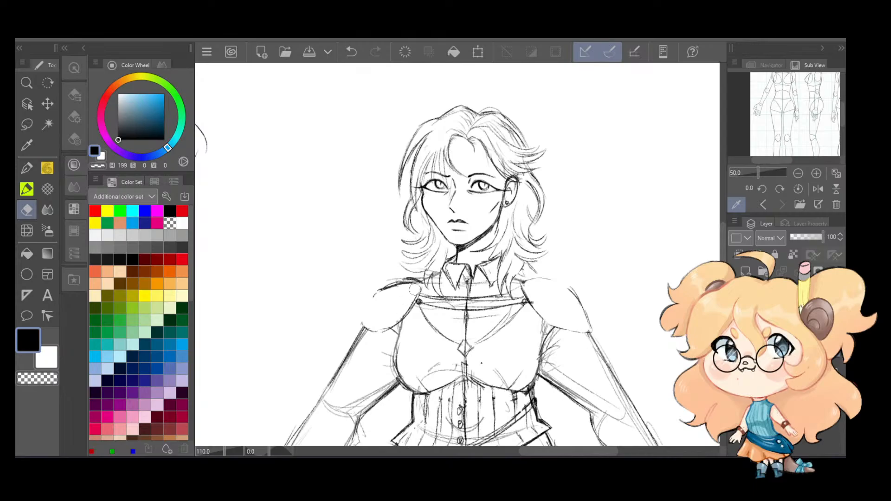
mouse_move(416, 292)
left_mouse_down()
mouse_move(389, 288)
mouse_move(381, 304)
left_mouse_up()
Step: Switch to the pencil and redraw the rounded outer outlines of both shoulder caps as clean curves
key("p")
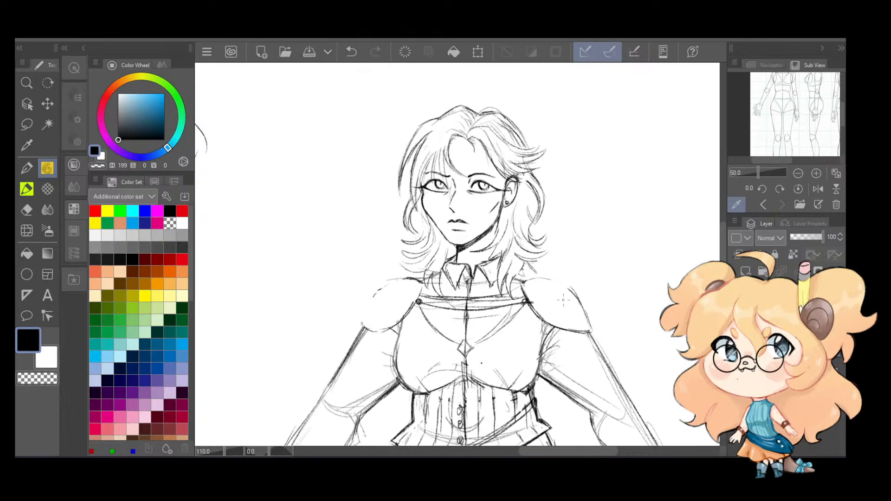
scroll(464, 282, "up", 3)
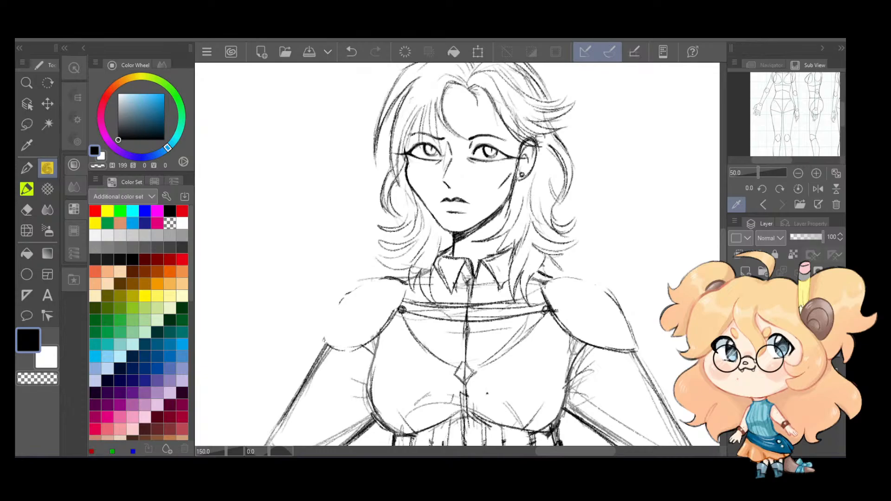
left_click_drag(543, 283, 569, 278)
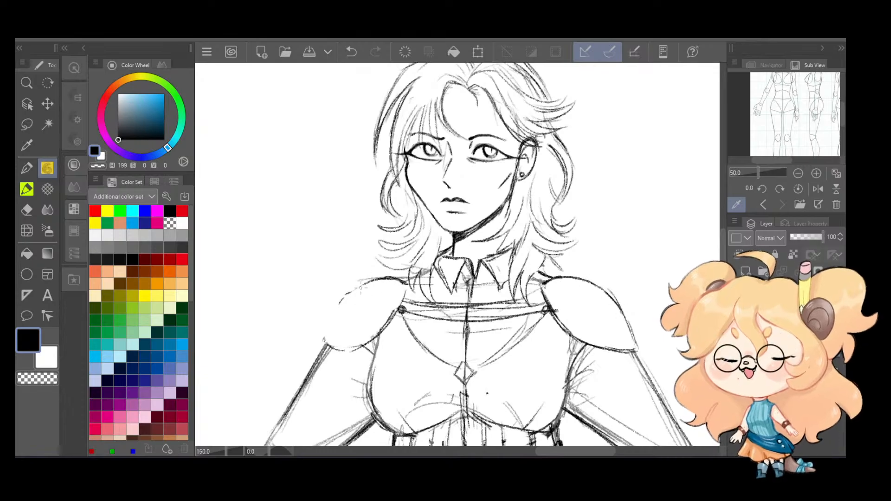
mouse_move(376, 278)
left_mouse_down()
mouse_move(340, 303)
mouse_move(318, 347)
mouse_move(332, 328)
mouse_move(345, 347)
mouse_move(316, 343)
mouse_move(345, 348)
mouse_move(385, 326)
left_mouse_up()
key("ctrl+z")
key("ctrl+z")
key("ctrl+z")
key("ctrl+z")
key("ctrl+z")
Step: Erase stray lines at the lower corner of the shoulder cap opposite the visible ear and the fold marks on that side of the bust
key("e")
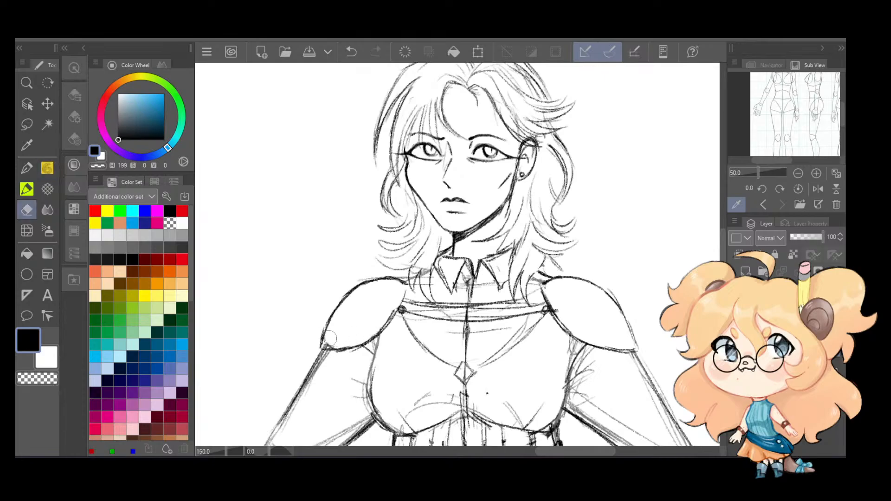
left_click_drag(326, 344, 339, 343)
key("ctrl+z")
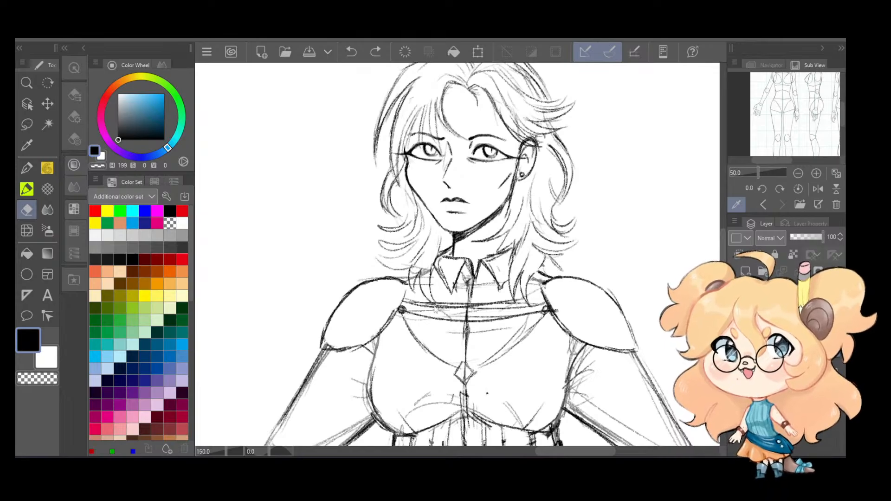
scroll(434, 306, "down", 3)
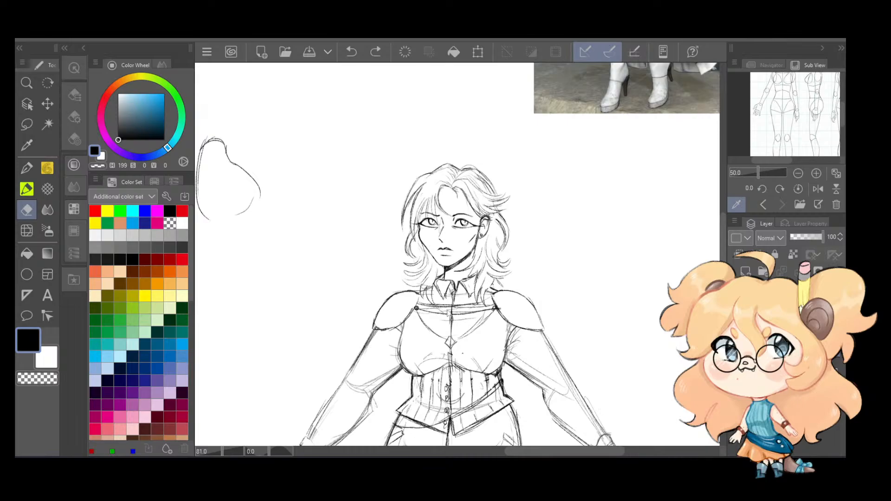
scroll(408, 304, "up", 2)
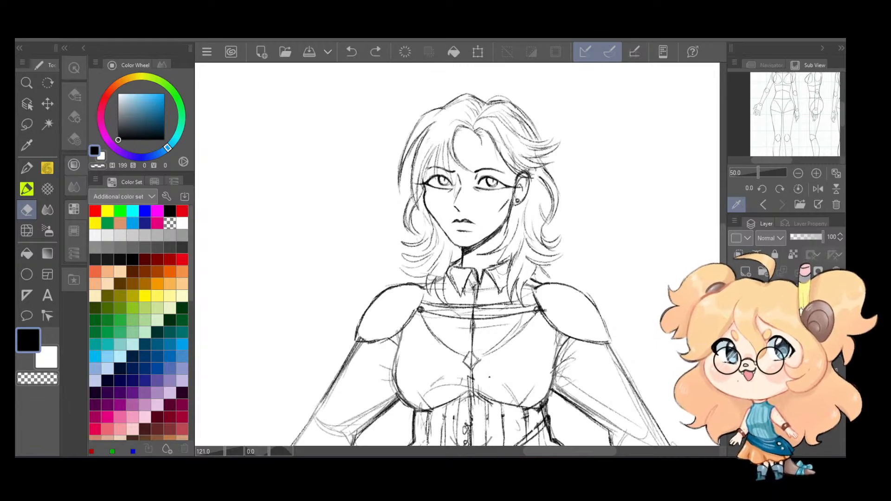
left_click_drag(518, 304, 505, 307)
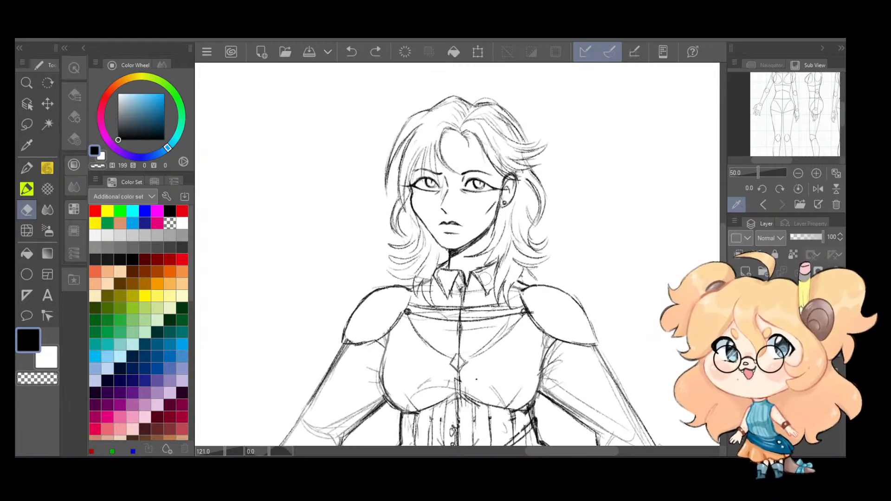
mouse_move(436, 281)
left_mouse_down()
mouse_move(457, 280)
mouse_move(453, 297)
mouse_move(441, 288)
left_mouse_up()
key("ctrl+z")
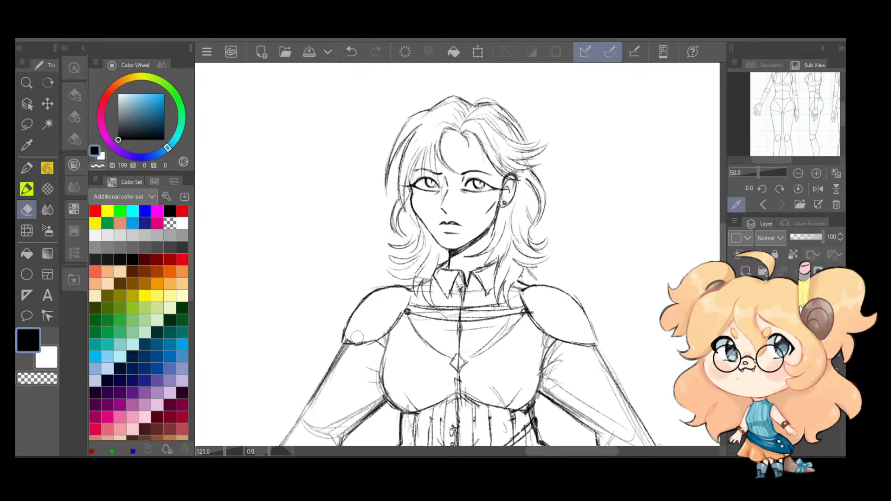
Step: Erase the shoulder cap opposite the visible ear and draw a plain shoulder and upper-sleeve line in its place
mouse_move(356, 336)
left_mouse_down()
mouse_move(354, 347)
mouse_move(369, 348)
mouse_move(397, 315)
mouse_move(395, 290)
mouse_move(350, 319)
mouse_move(344, 336)
left_mouse_up()
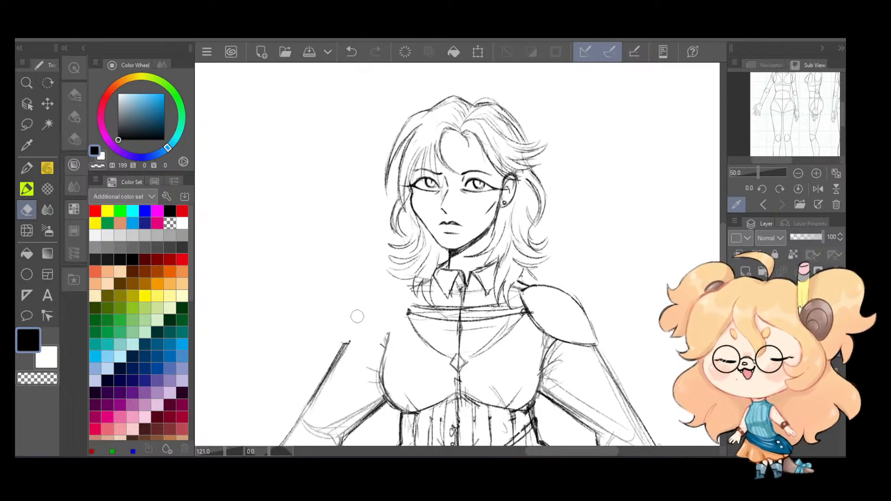
key("p")
key("p")
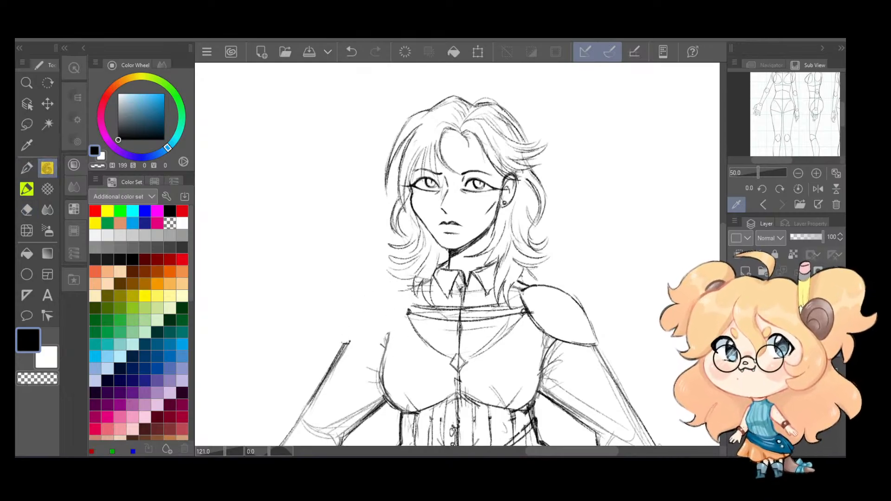
left_click_drag(395, 289, 345, 338)
left_click_drag(375, 301, 341, 353)
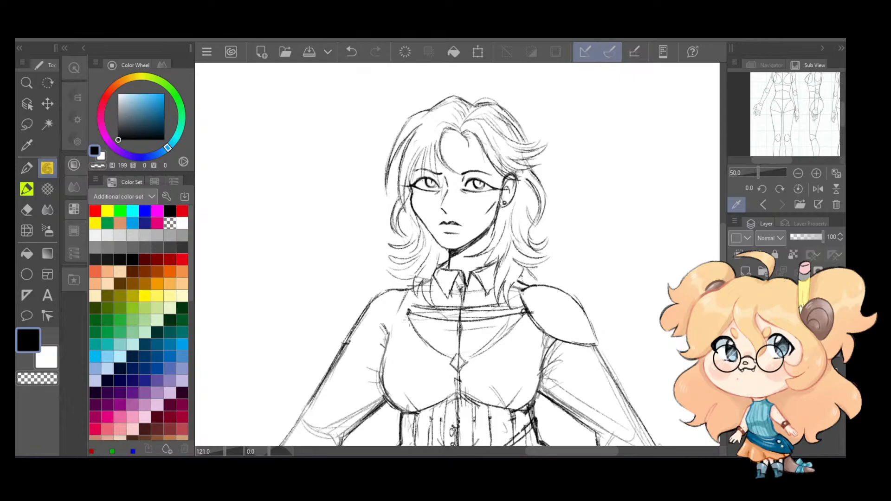
Step: Erase the horizontal chest band, the curved lines below it and the diamond clasp from the shirt front
key("e")
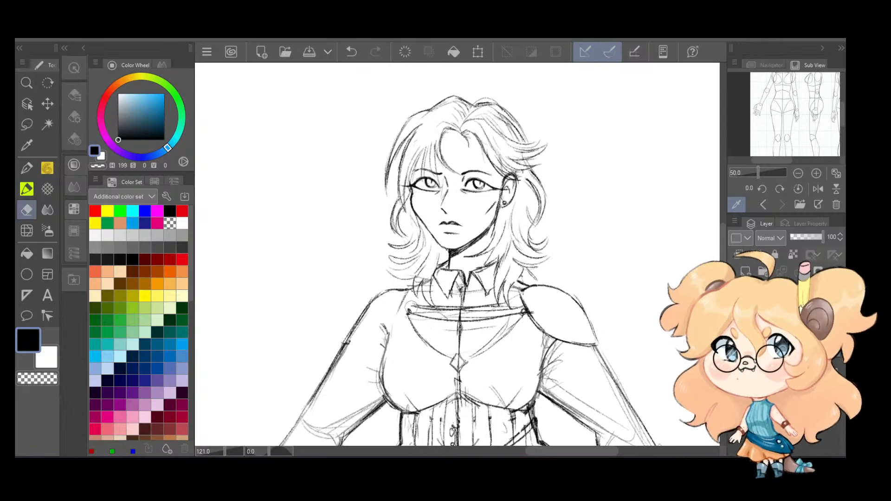
left_click_drag(411, 307, 411, 327)
left_click_drag(443, 353, 455, 364)
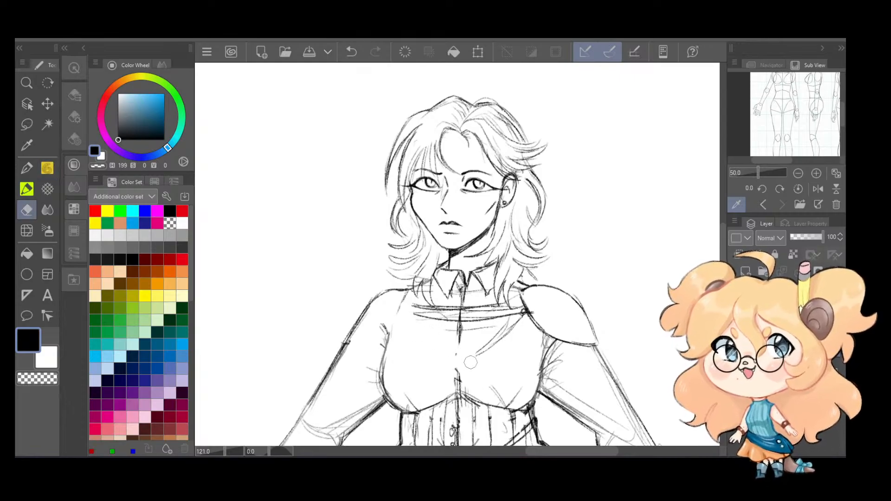
mouse_move(416, 306)
left_mouse_down()
mouse_move(437, 325)
mouse_move(469, 302)
mouse_move(525, 325)
left_mouse_up()
left_click_drag(454, 320, 461, 362)
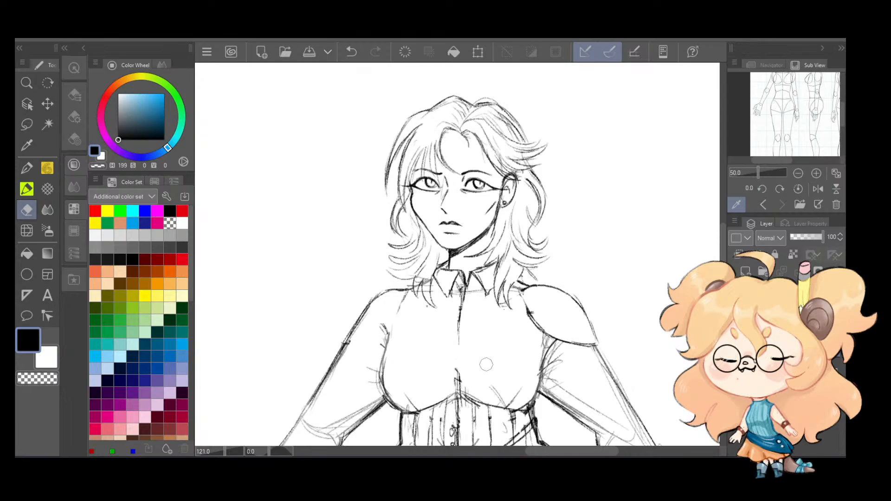
Step: Draw a curved double-line strap running from the collar across the chest to the remaining shoulder cap
key("p")
key("p")
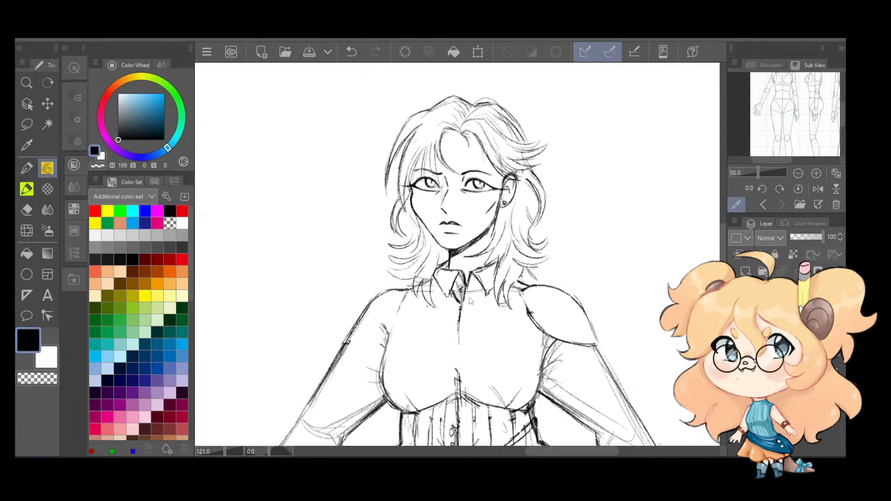
left_click_drag(455, 292, 550, 335)
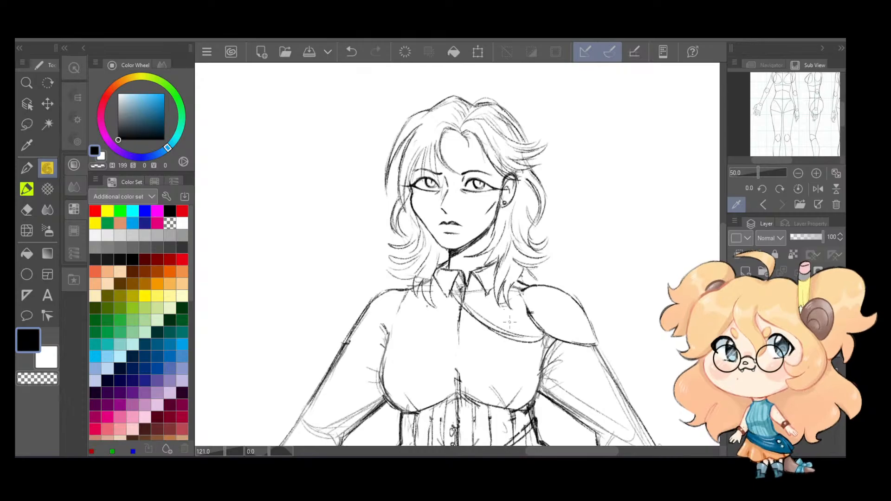
mouse_move(461, 296)
left_mouse_down()
mouse_move(494, 327)
mouse_move(522, 332)
left_mouse_up()
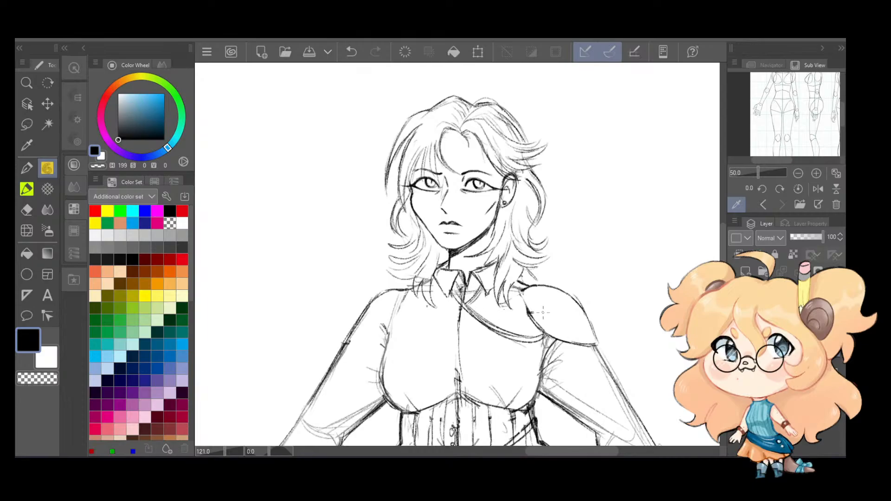
Step: Draw a vertical row of small oval buttons down the shirt front between the collar and the corset
scroll(544, 313, "down", 4)
left_click_drag(594, 313, 583, 208)
scroll(501, 231, "up", 5)
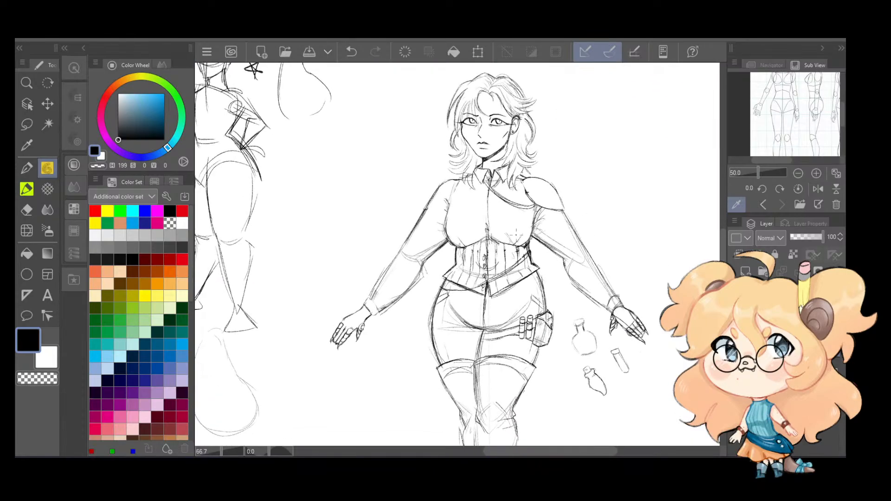
left_click_drag(503, 169, 527, 227)
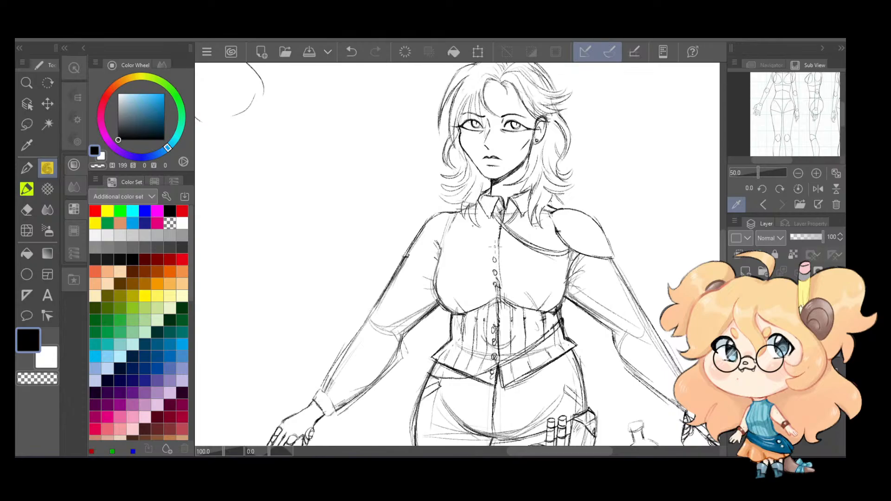
left_click_drag(507, 188, 497, 193)
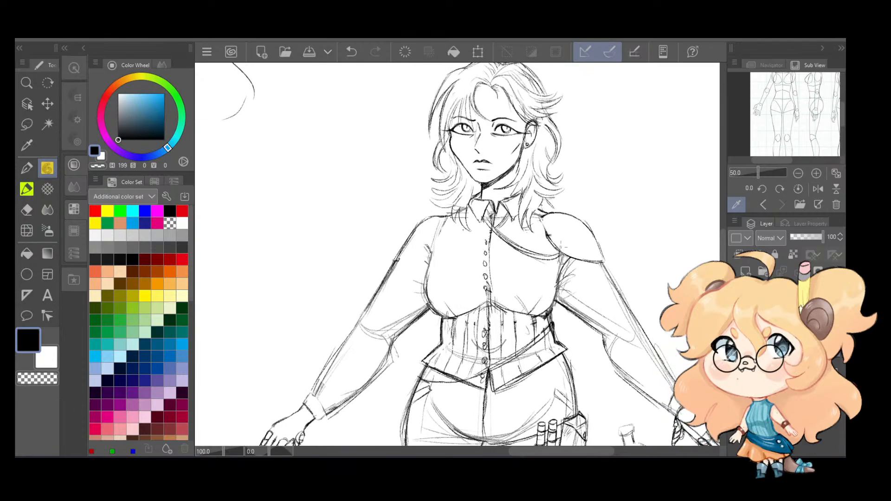
Step: Erase the stray sketch lines around the hair ends and collar at both shoulders, and save the file
left_click_drag(540, 216, 546, 234)
key("e")
scroll(434, 218, "up", 4)
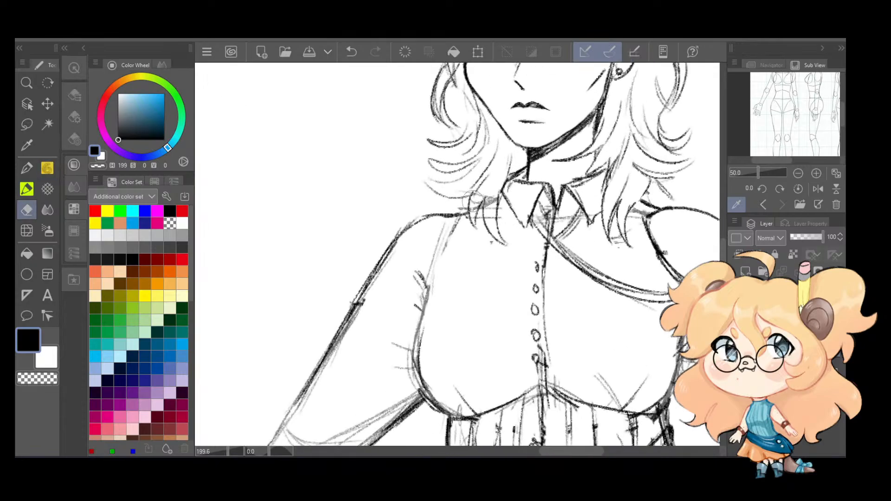
left_click_drag(495, 184, 487, 223)
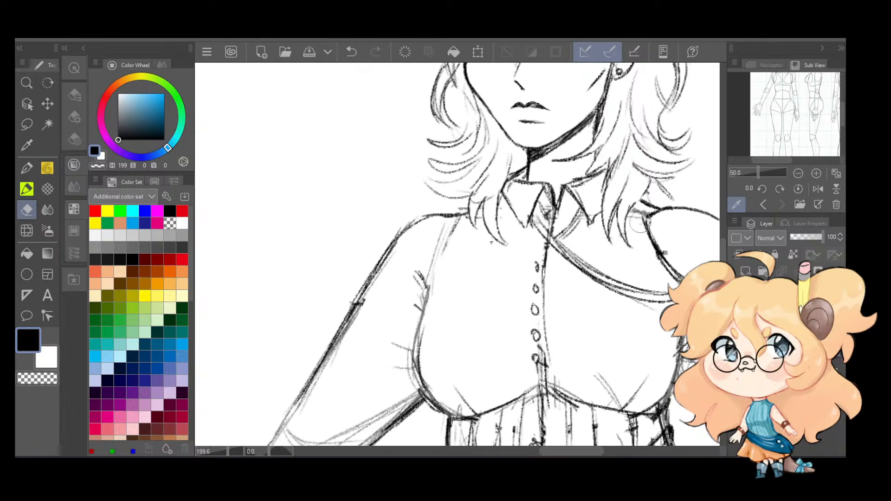
mouse_move(667, 249)
left_mouse_down()
mouse_move(607, 229)
mouse_move(543, 231)
mouse_move(559, 199)
left_mouse_up()
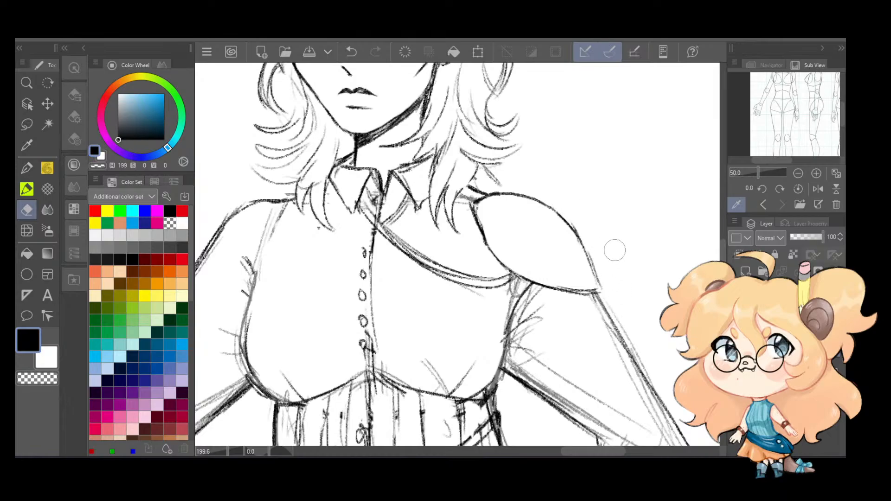
scroll(504, 230, "down", 5)
left_click_drag(483, 232, 555, 255)
scroll(541, 260, "down", 1)
scroll(540, 239, "up", 1)
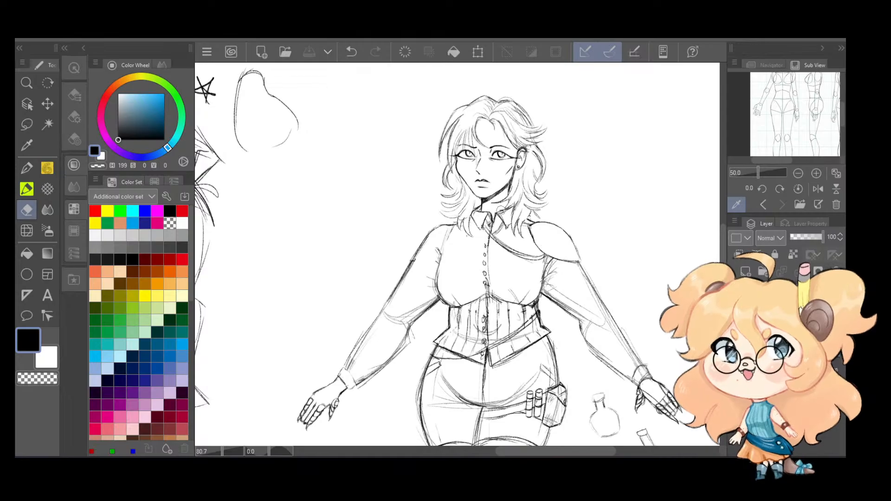
Step: Examine the full ranger figure alongside the neighbouring pose sketches and references
scroll(378, 259, "down", 2)
scroll(377, 259, "down", 2)
left_click_drag(470, 209, 606, 210)
scroll(497, 260, "down", 1)
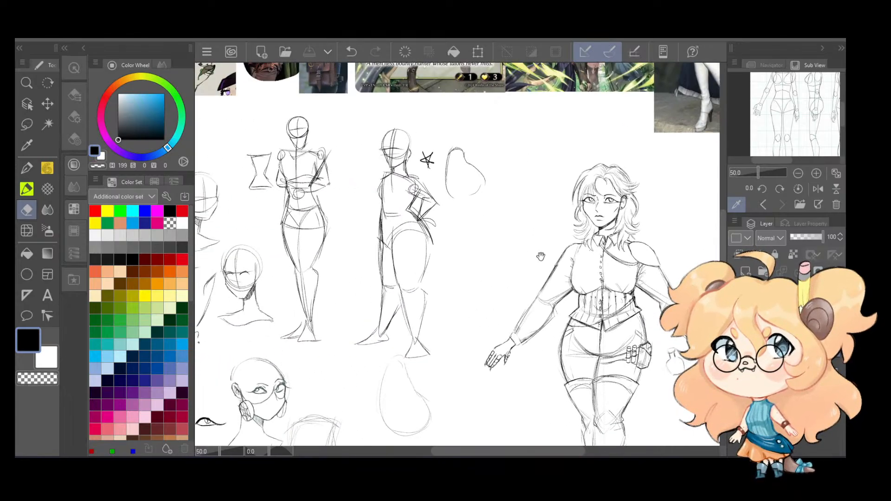
left_click_drag(541, 256, 492, 184)
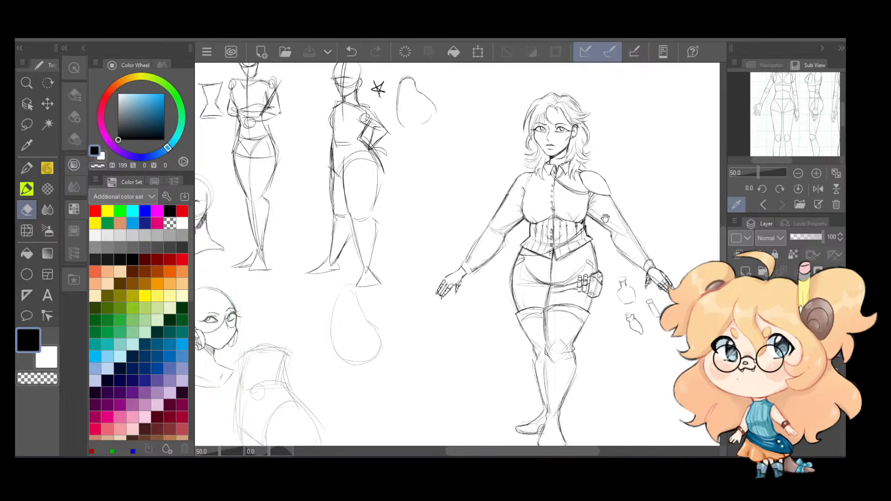
left_click_drag(605, 218, 517, 241)
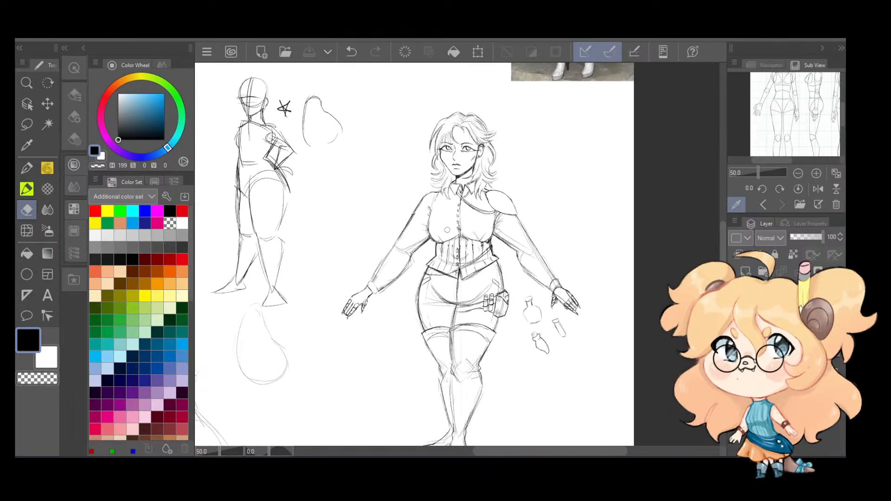
left_click_drag(348, 241, 532, 279)
left_click_drag(410, 261, 502, 403)
mouse_move(491, 238)
left_mouse_down()
mouse_move(504, 348)
mouse_move(418, 391)
left_mouse_up()
mouse_move(692, 443)
left_mouse_down()
mouse_move(564, 322)
mouse_move(408, 142)
left_mouse_up()
Step: Erase the sleeve cuff at the wrist of the arm with the shoulder cap and join the forearm lines to the hand
scroll(462, 314, "up", 5)
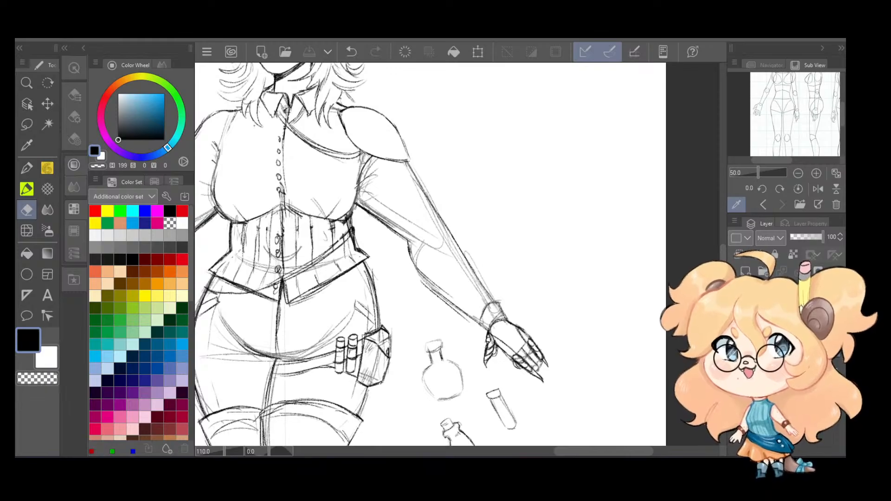
mouse_move(463, 308)
left_mouse_down()
mouse_move(480, 318)
mouse_move(470, 308)
mouse_move(490, 307)
mouse_move(512, 342)
left_mouse_up()
key("ctrl+z")
key("p")
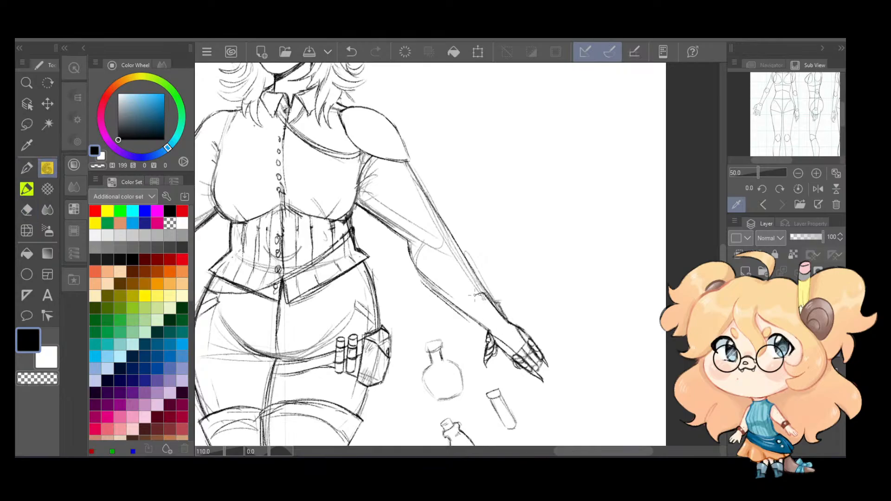
Step: Draw a bracer with a banded upper edge and pointed lower end on that forearm, and shade the back of the hand with hatching
key("ctrl+z")
mouse_move(460, 262)
left_mouse_down()
mouse_move(435, 298)
mouse_move(445, 304)
mouse_move(456, 295)
mouse_move(453, 276)
mouse_move(479, 328)
left_mouse_up()
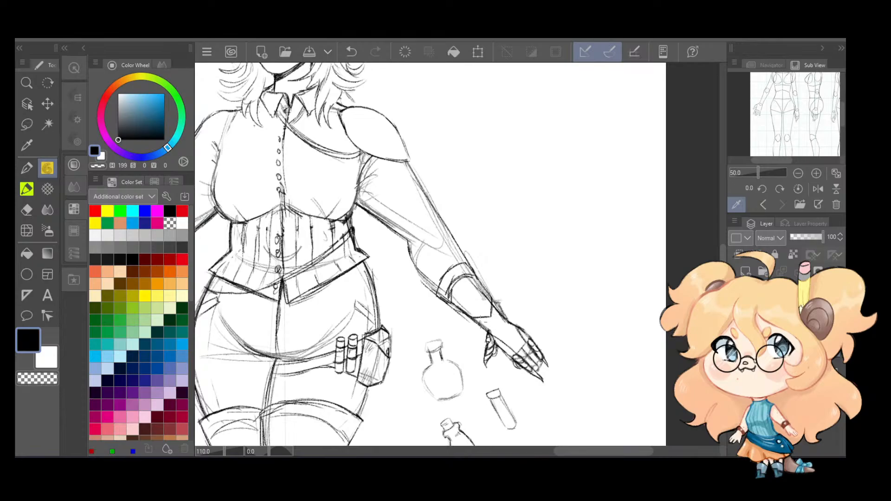
left_click_drag(481, 320, 479, 328)
mouse_move(516, 326)
left_mouse_down()
mouse_move(503, 347)
mouse_move(523, 357)
left_mouse_up()
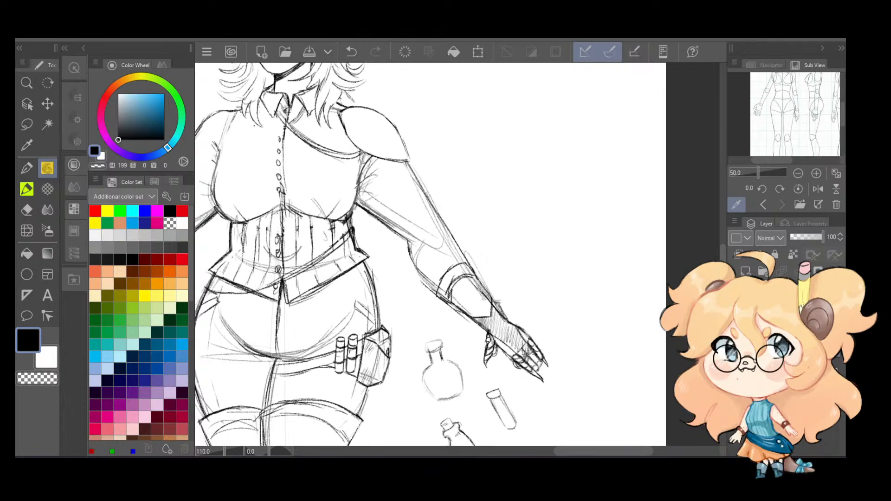
Step: Draw a curved band across the arm without the shoulder cap, just below the elbow
left_click_drag(551, 325, 709, 329)
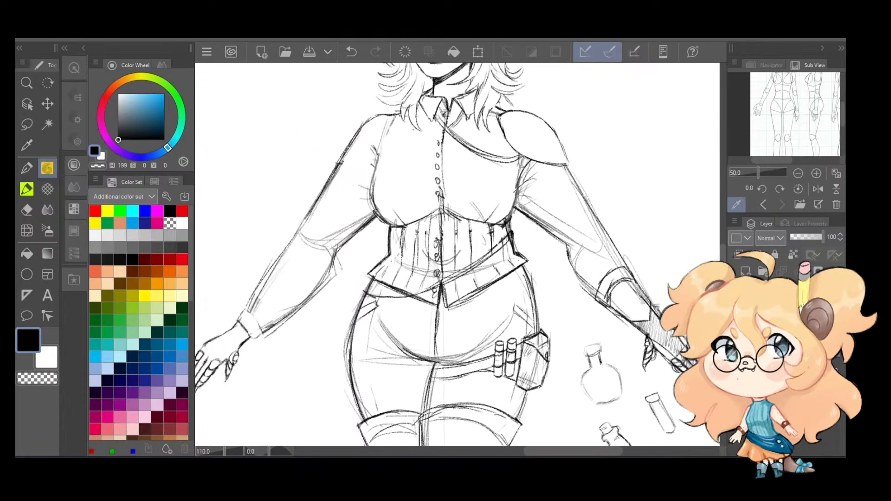
scroll(555, 302, "down", 5)
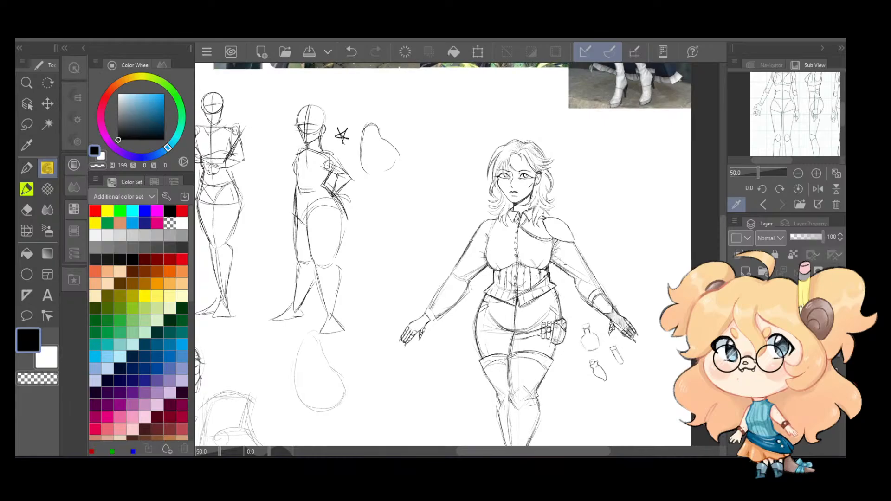
scroll(448, 274, "up", 3)
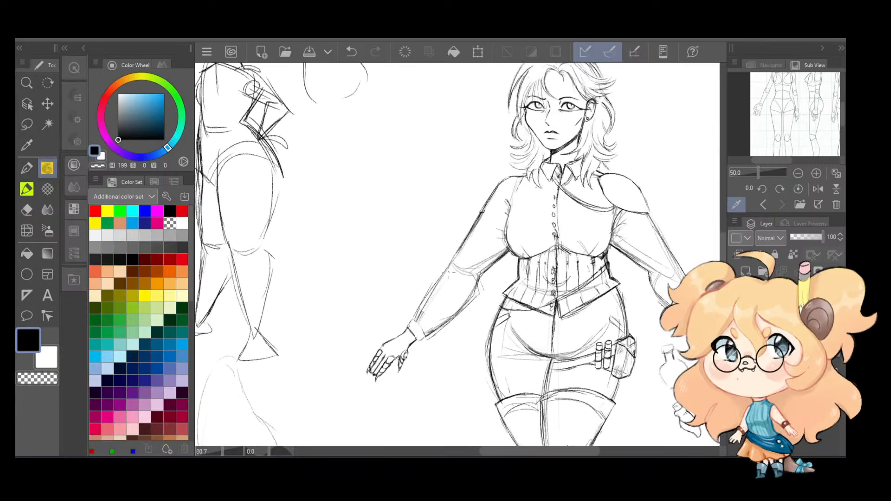
left_click_drag(474, 277, 466, 282)
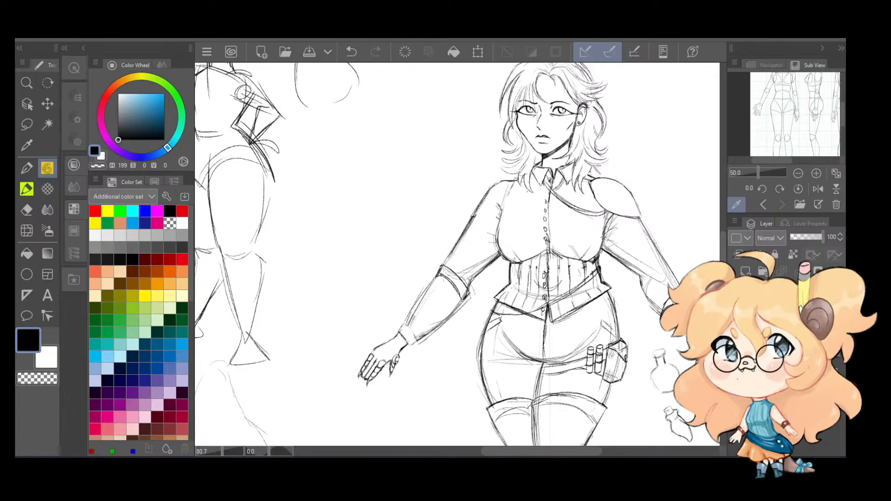
Step: Erase the sleeve and wrist cuff below that band and redraw slimmer forearm lines down to the hand
key("e")
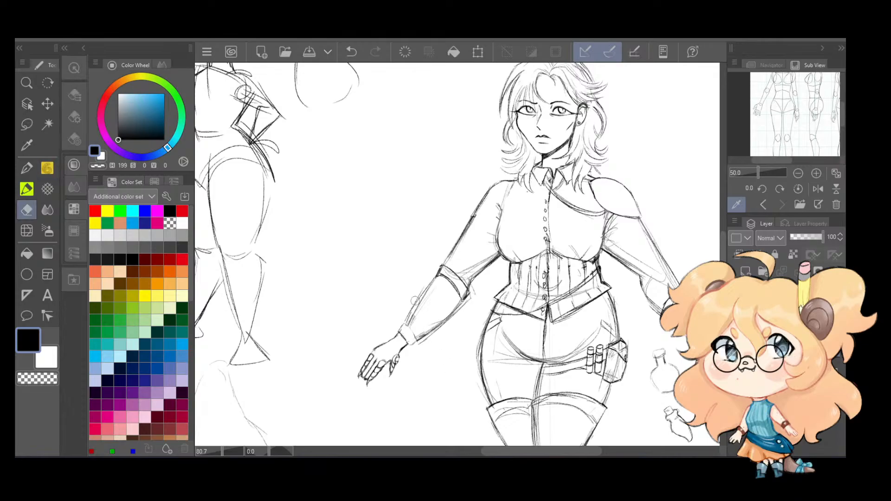
mouse_move(405, 330)
left_mouse_down()
mouse_move(402, 342)
mouse_move(409, 319)
mouse_move(410, 339)
mouse_move(442, 322)
left_mouse_up()
key("p")
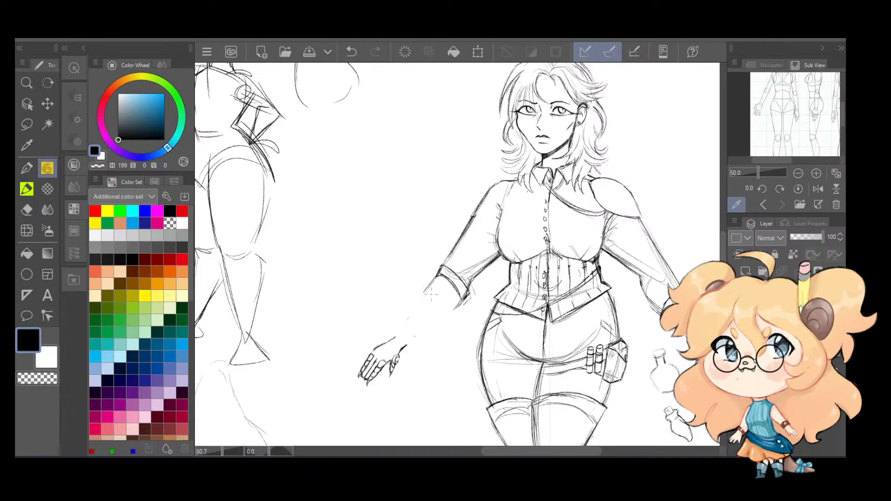
mouse_move(438, 273)
left_mouse_down()
mouse_move(398, 335)
mouse_move(422, 330)
mouse_move(407, 347)
mouse_move(452, 304)
mouse_move(439, 317)
left_mouse_up()
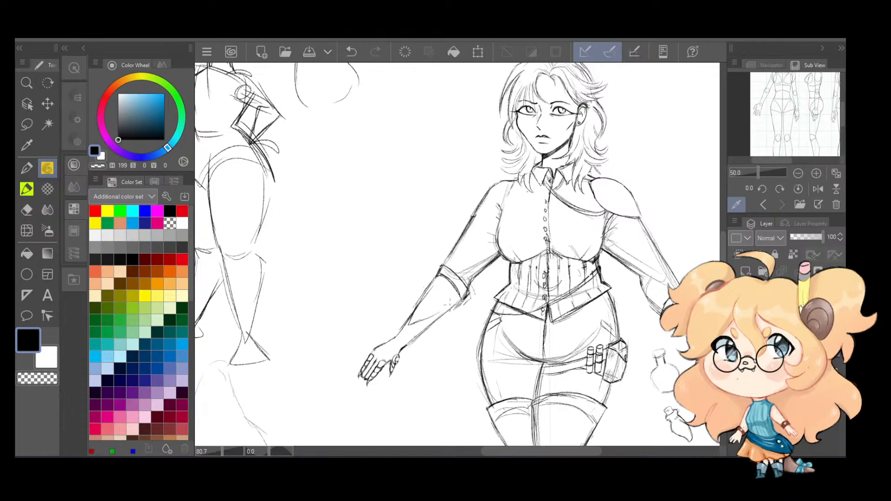
Step: Draw a long glove's slanted upper edge across that forearm and shade the glove down to the fingers with hatching
key("ctrl+z")
mouse_move(413, 323)
left_mouse_down()
mouse_move(438, 315)
mouse_move(418, 321)
left_mouse_up()
key("ctrl+z")
left_click_drag(378, 348, 371, 362)
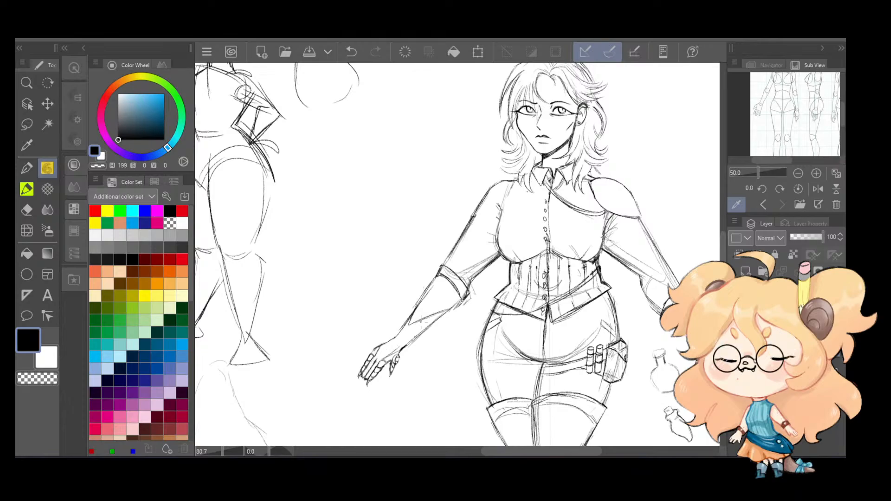
scroll(455, 310, "up", 3)
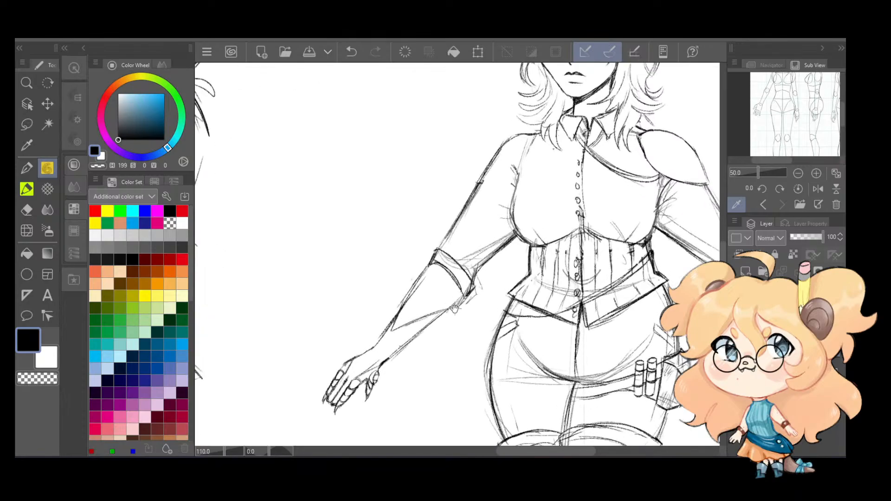
left_click_drag(459, 258, 467, 237)
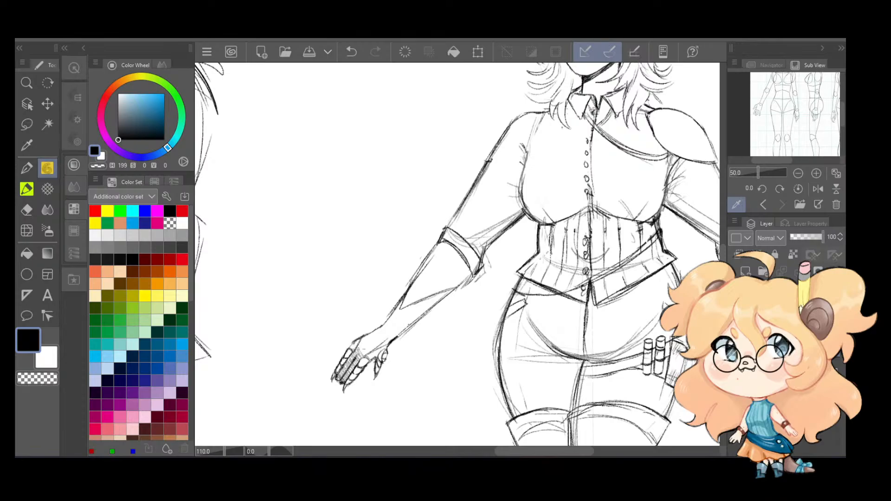
mouse_move(365, 340)
left_mouse_down()
mouse_move(400, 314)
mouse_move(417, 315)
left_mouse_up()
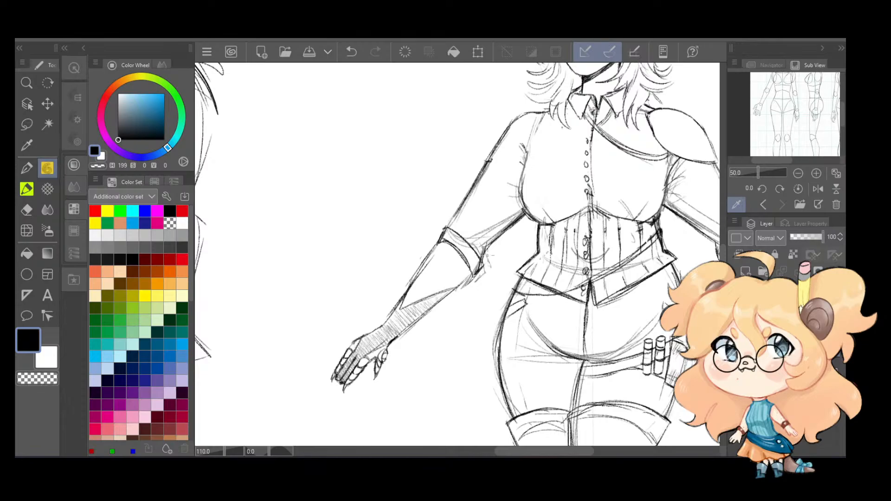
Step: Shade both halves of the waist corset and its flared lower edge with diagonal hatching
left_click_drag(619, 241, 541, 255)
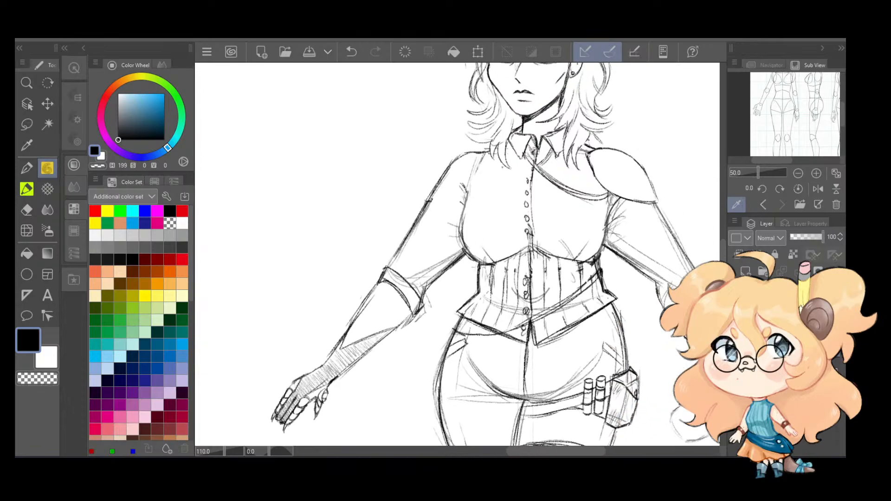
left_click_drag(480, 271, 521, 251)
mouse_move(475, 295)
left_mouse_down()
mouse_move(529, 257)
mouse_move(536, 265)
mouse_move(492, 302)
mouse_move(552, 279)
left_mouse_up()
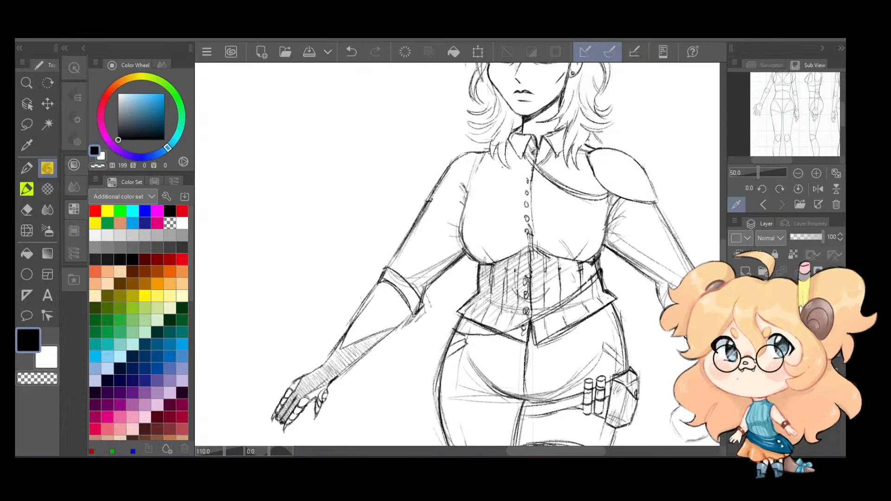
left_click_drag(511, 316, 595, 272)
left_click_drag(538, 332, 601, 293)
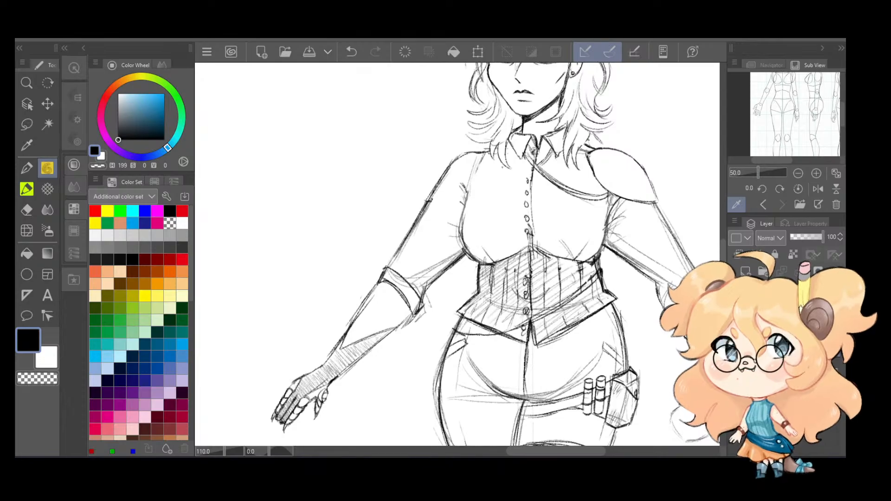
Step: Shade the shoulder cap with closely spaced, near-vertical hatching
scroll(493, 189, "down", 5)
left_click_drag(533, 176, 485, 221)
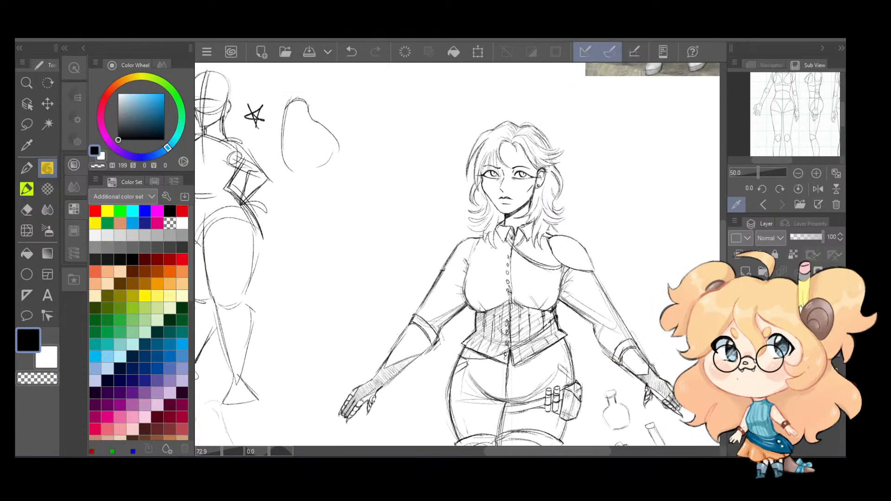
scroll(500, 176, "up", 4)
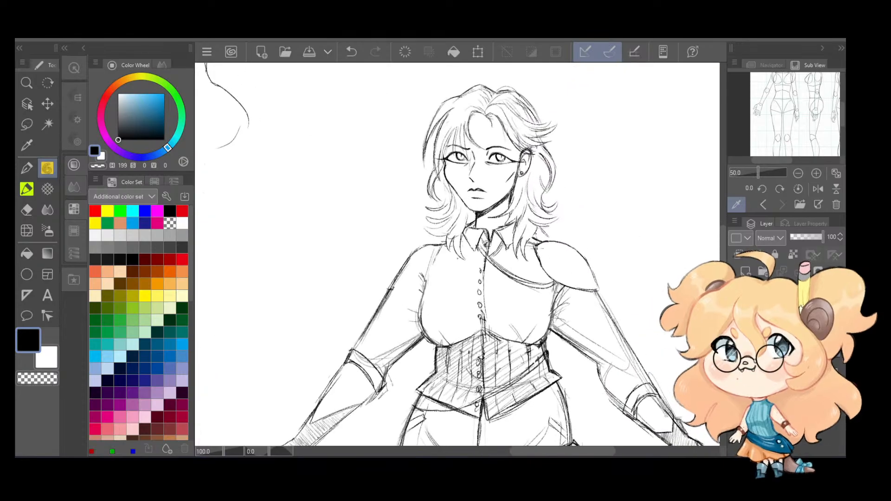
mouse_move(541, 275)
left_mouse_down()
mouse_move(547, 237)
mouse_move(561, 241)
left_mouse_up()
mouse_move(558, 286)
left_mouse_down()
mouse_move(567, 246)
mouse_move(563, 257)
left_mouse_up()
left_click_drag(563, 288, 576, 247)
left_click_drag(570, 287, 580, 248)
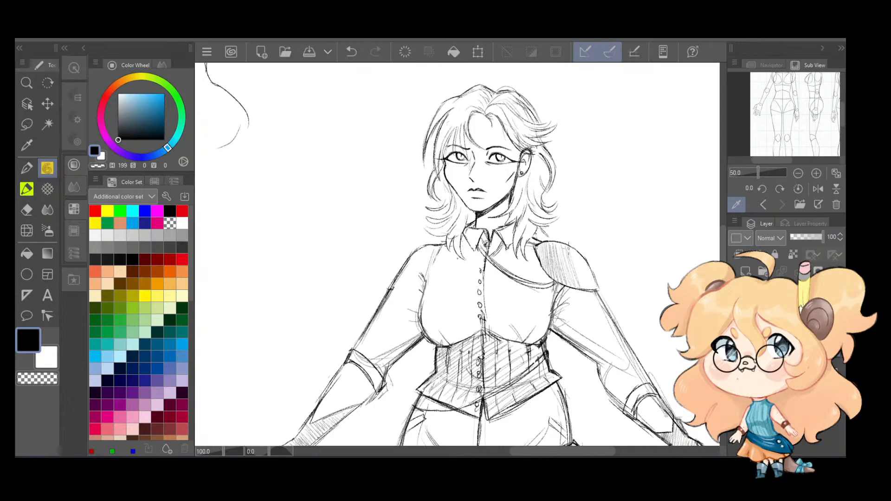
left_click_drag(584, 288, 595, 260)
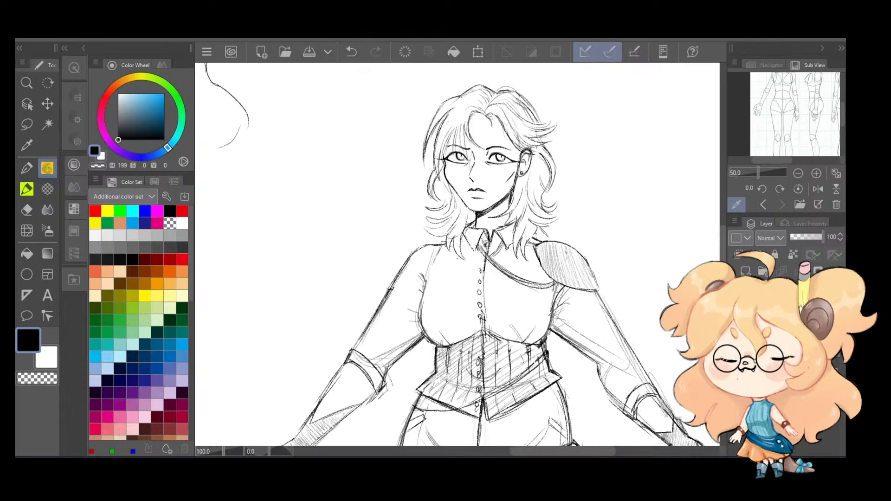
Step: Refine the tops of the thigh-high boots with pointed, flared outer corners
scroll(528, 252, "down", 1)
left_click_drag(528, 252, 528, 179)
scroll(590, 289, "down", 2)
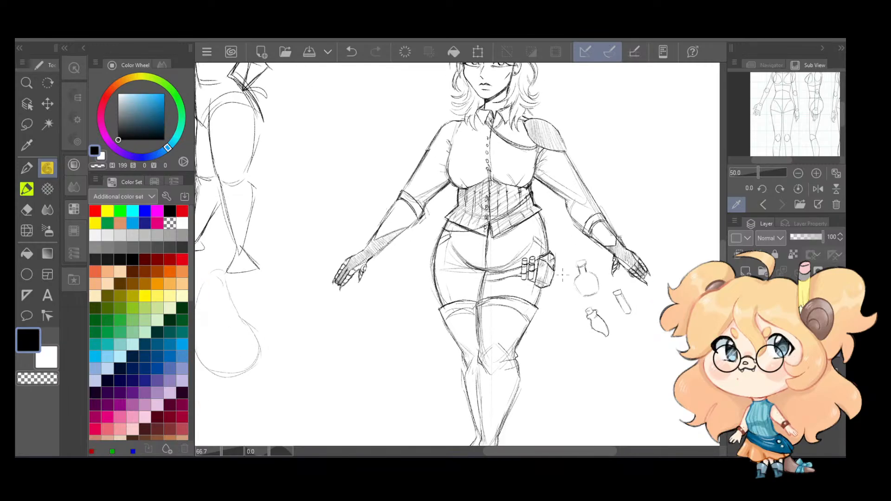
scroll(568, 317, "down", 1)
left_click_drag(586, 298, 571, 244)
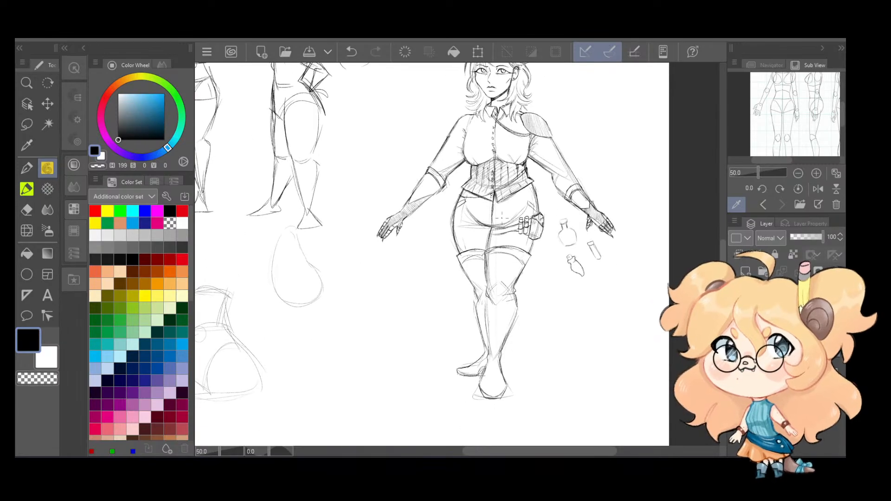
scroll(502, 216, "up", 2)
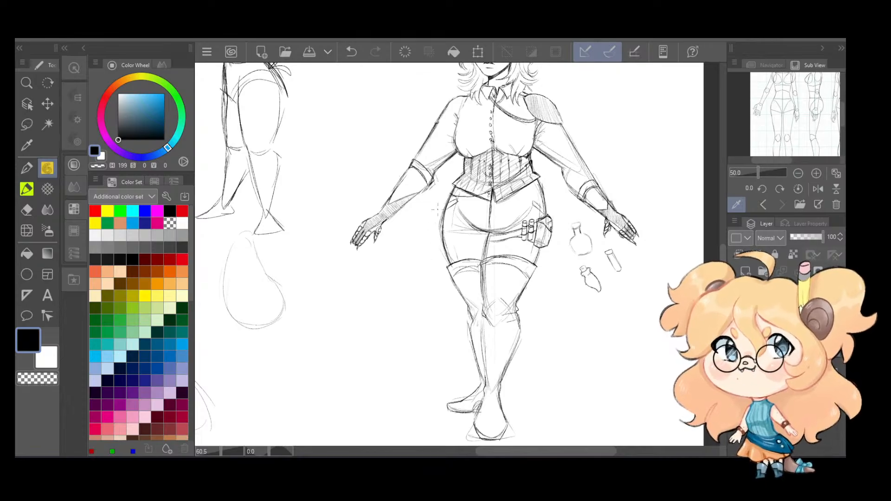
left_click_drag(437, 210, 435, 269)
mouse_move(461, 321)
left_mouse_down()
mouse_move(473, 374)
mouse_move(449, 395)
left_mouse_up()
key("ctrl+z")
scroll(430, 213, "up", 1)
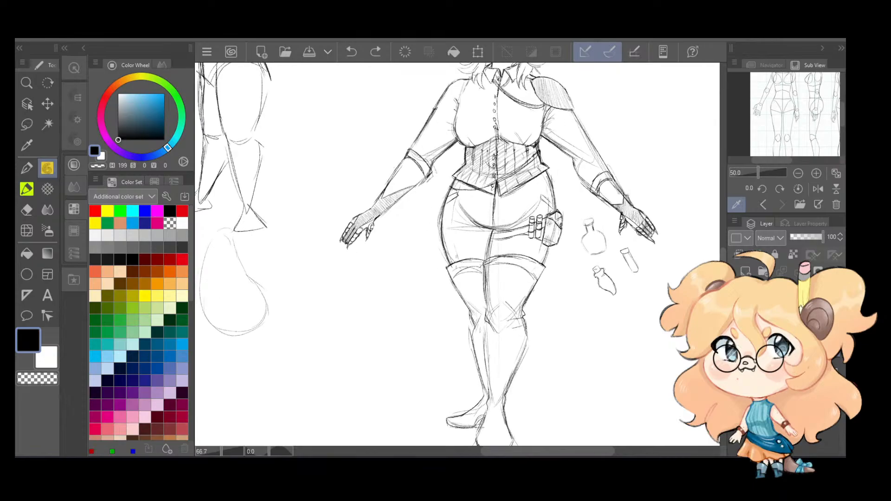
left_click(447, 265)
left_click_drag(521, 278, 500, 302)
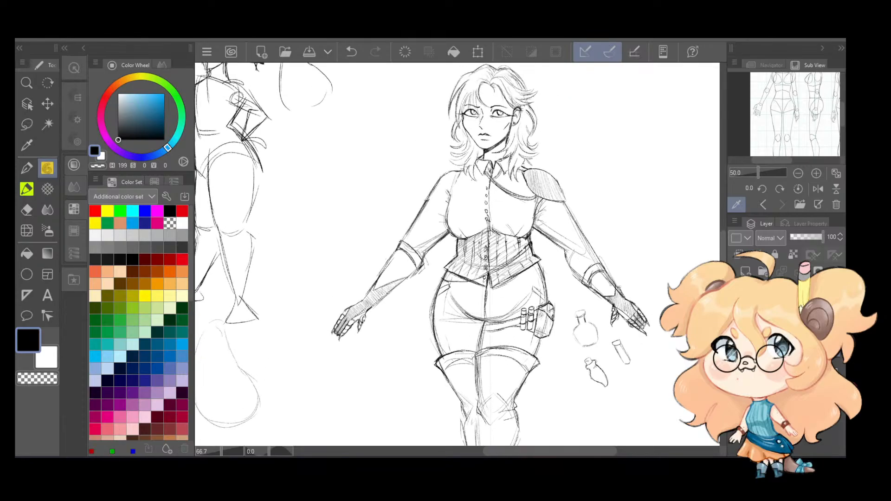
Step: Rework the band near the elbow of the arm without the shoulder cap into a rolled sleeve cuff, erasing the surplus lines
left_click_drag(587, 196, 602, 227)
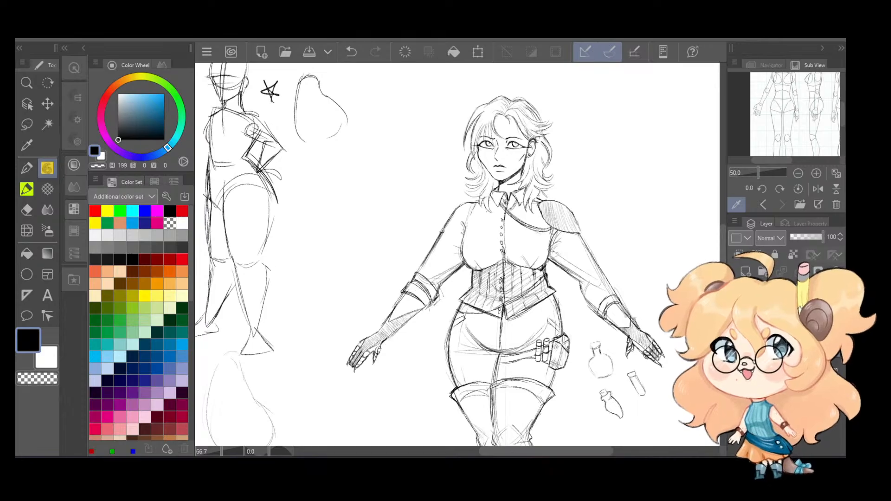
key("e")
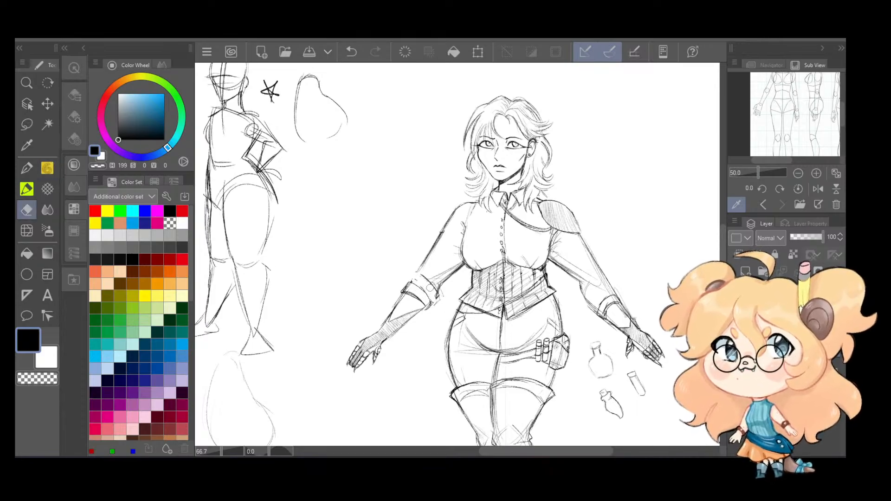
key("o")
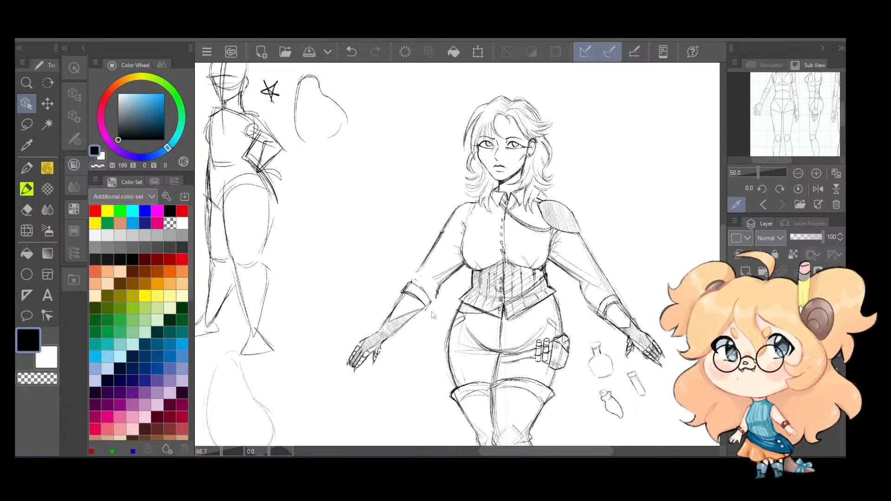
key("p")
key("p")
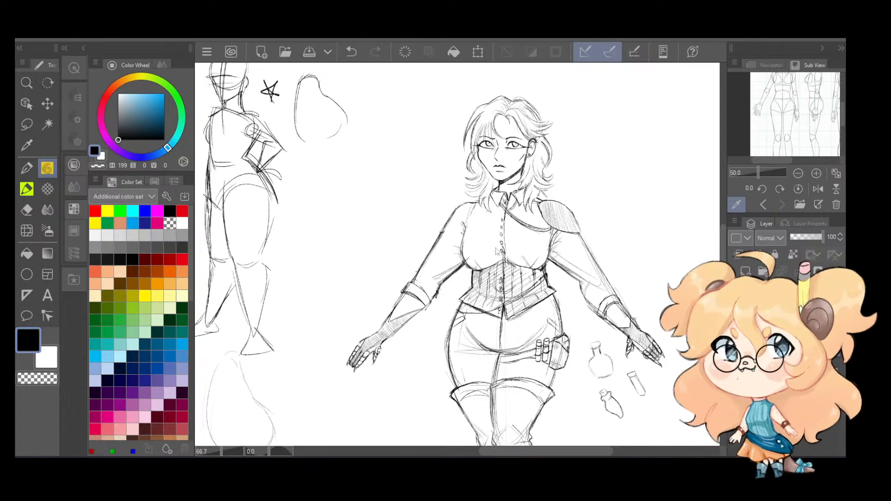
Step: Shade the thigh sections of both boots with diagonal hatching from beneath the top cuffs to the knees
scroll(544, 306, "down", 5)
left_click_drag(544, 306, 540, 281)
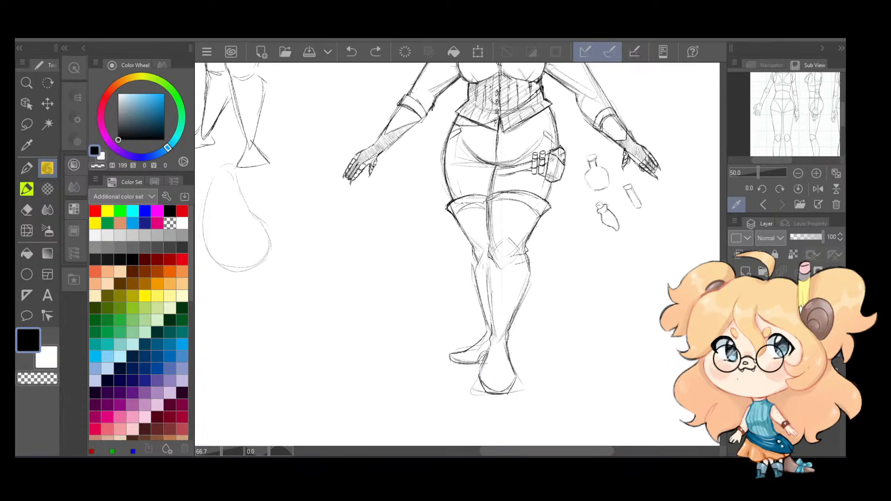
left_click_drag(487, 200, 501, 202)
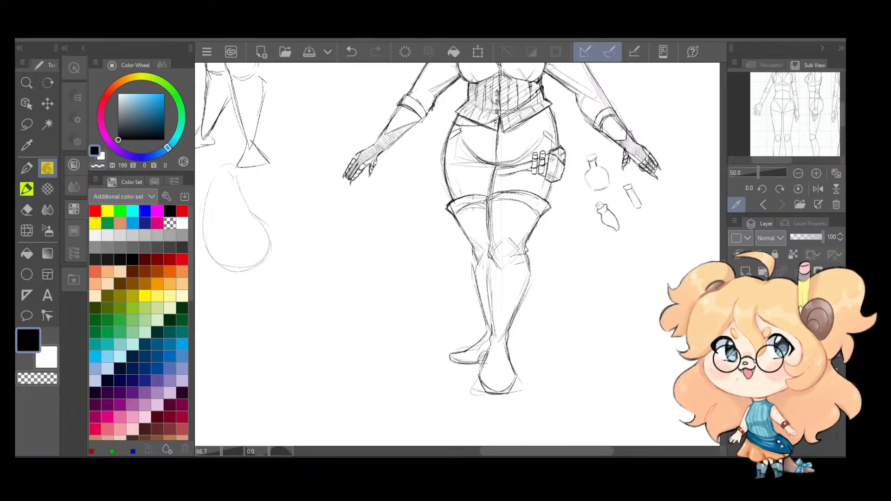
left_click_drag(459, 215, 485, 205)
left_click_drag(470, 222, 506, 207)
mouse_move(488, 225)
left_mouse_down()
mouse_move(516, 207)
mouse_move(520, 239)
left_mouse_up()
left_click_drag(478, 210, 529, 245)
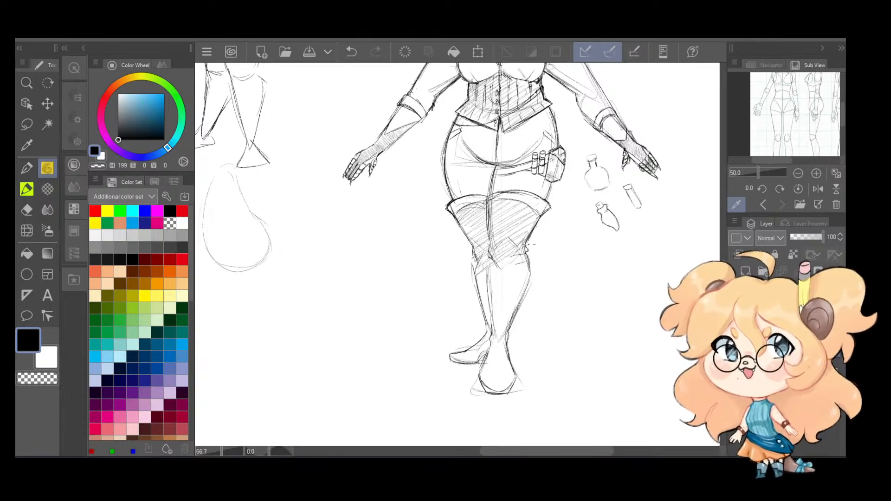
Step: Continue the hatching down the lower legs and front foot of the boots, and erase the stray lines around the toe
mouse_move(477, 274)
left_mouse_down()
mouse_move(515, 252)
mouse_move(525, 256)
left_mouse_up()
mouse_move(473, 292)
left_mouse_down()
mouse_move(526, 261)
mouse_move(525, 278)
left_mouse_up()
mouse_move(480, 318)
left_mouse_down()
mouse_move(499, 304)
mouse_move(524, 327)
left_mouse_up()
mouse_move(486, 302)
left_mouse_down()
mouse_move(515, 325)
mouse_move(473, 362)
mouse_move(487, 362)
mouse_move(483, 376)
mouse_move(506, 371)
mouse_move(469, 391)
mouse_move(471, 380)
mouse_move(482, 393)
mouse_move(521, 376)
mouse_move(506, 405)
mouse_move(518, 389)
left_mouse_up()
key("e")
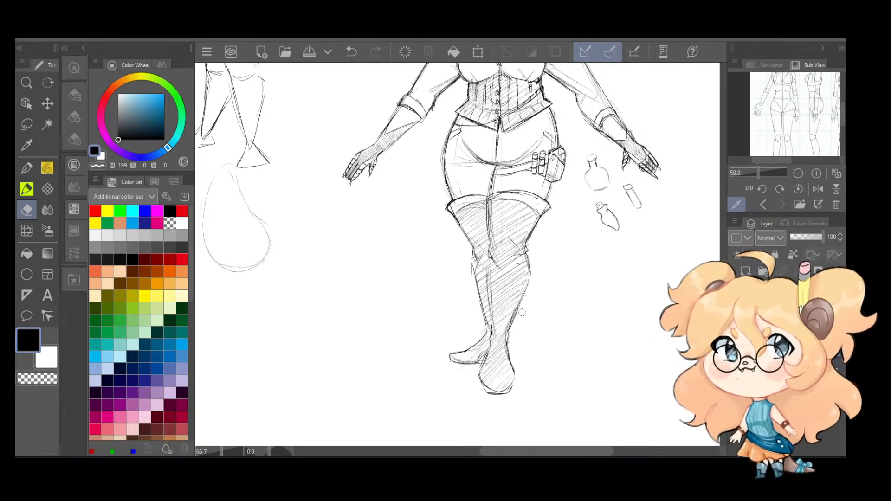
Step: Examine the shaded full figure next to the pose sketches and reference images
left_click_drag(554, 248, 554, 272)
scroll(555, 273, "down", 3)
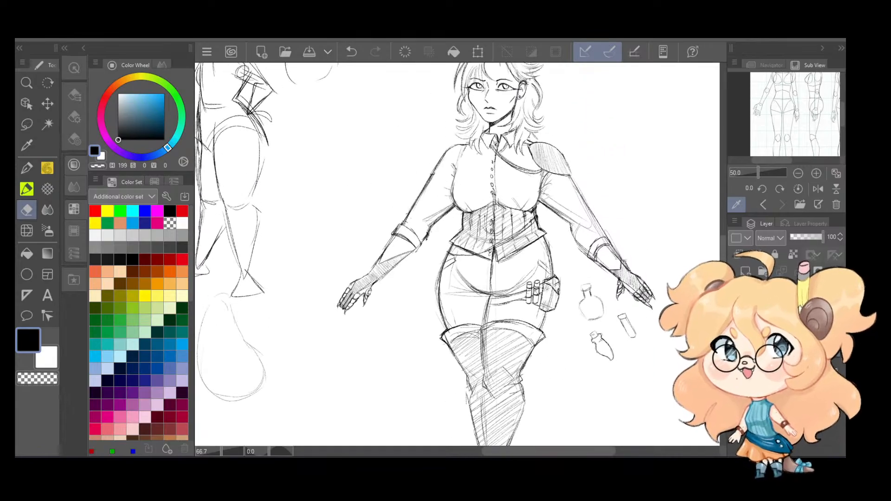
scroll(532, 257, "down", 1)
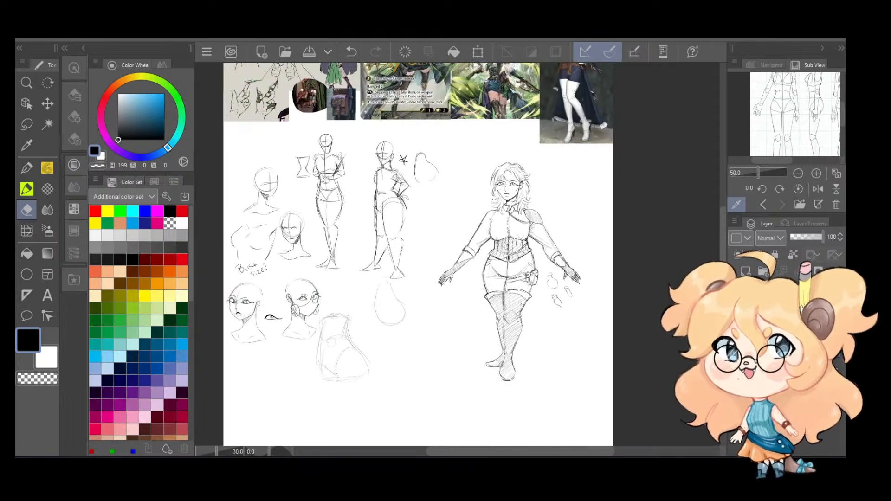
scroll(530, 209, "up", 1)
scroll(545, 202, "up", 1)
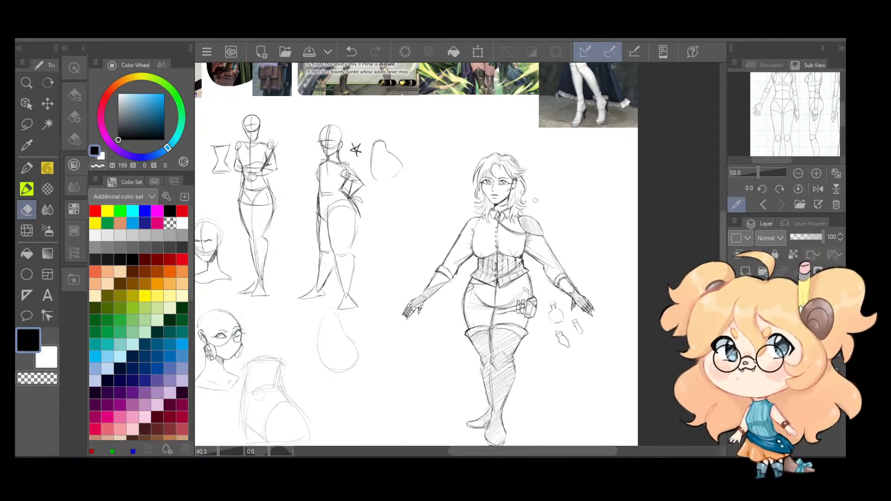
scroll(535, 200, "up", 2)
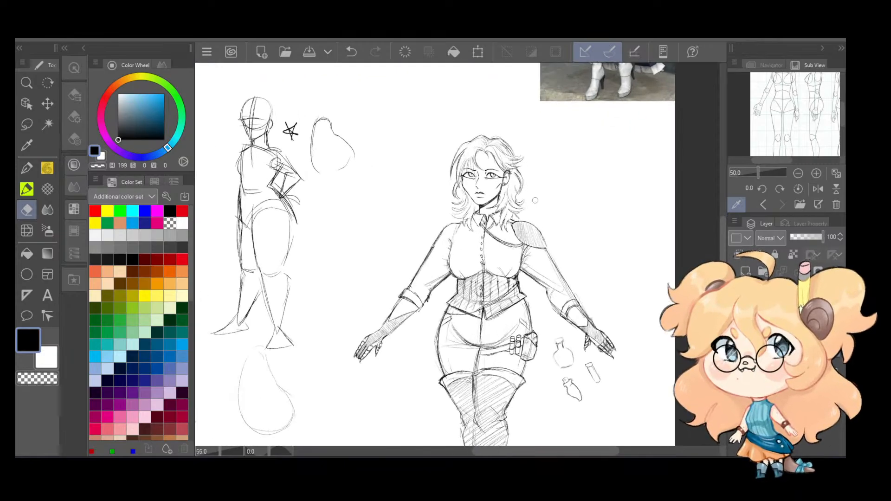
scroll(501, 157, "up", 3)
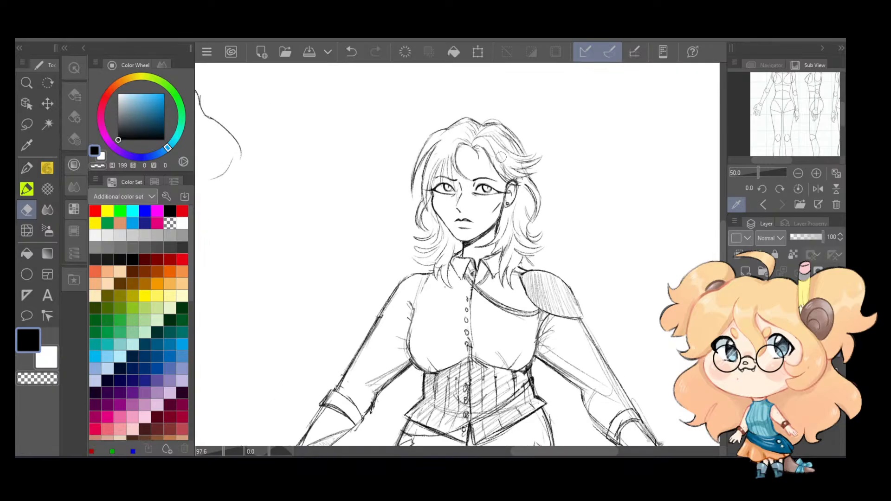
key("p")
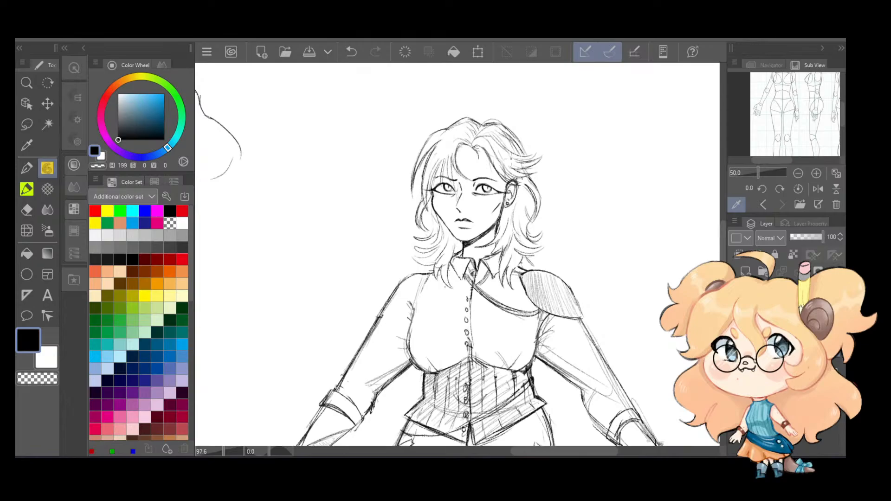
scroll(511, 158, "down", 4)
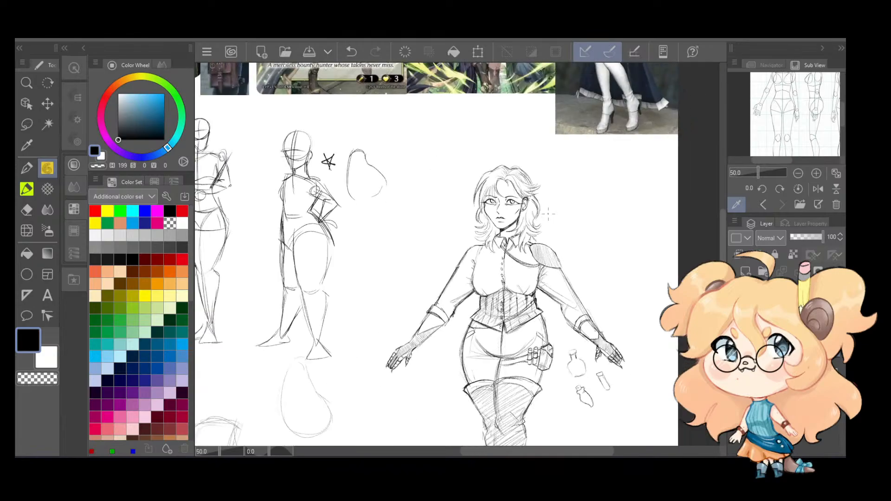
left_click_drag(591, 300, 553, 255)
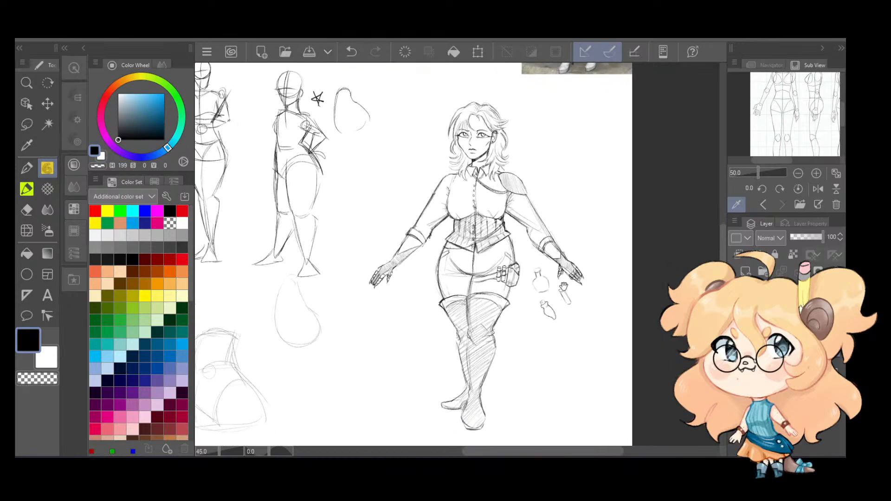
left_click_drag(563, 286, 559, 300)
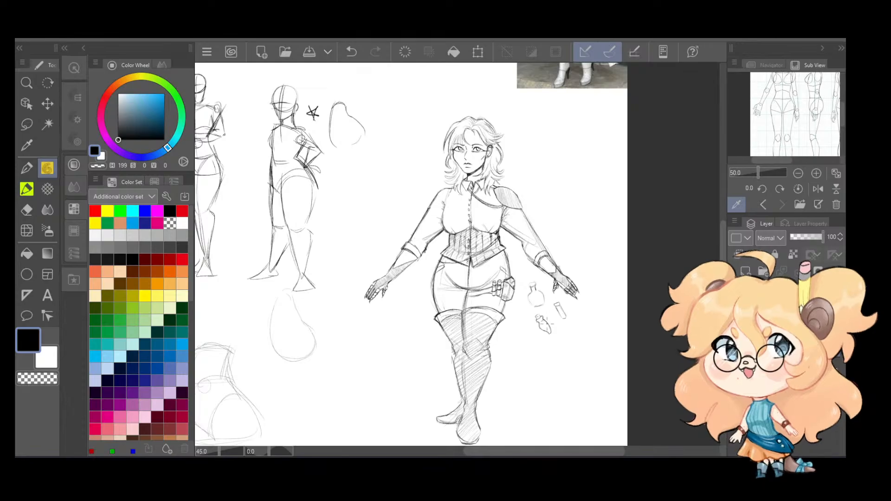
left_click_drag(540, 348, 531, 337)
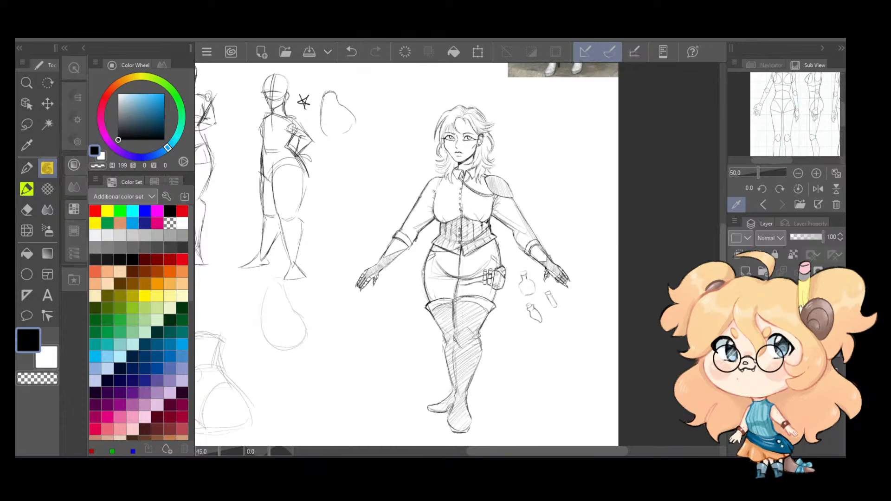
Step: Duplicate the ranger's sketch layer and toggle a layer's visibility off and on
right_click(785, 367)
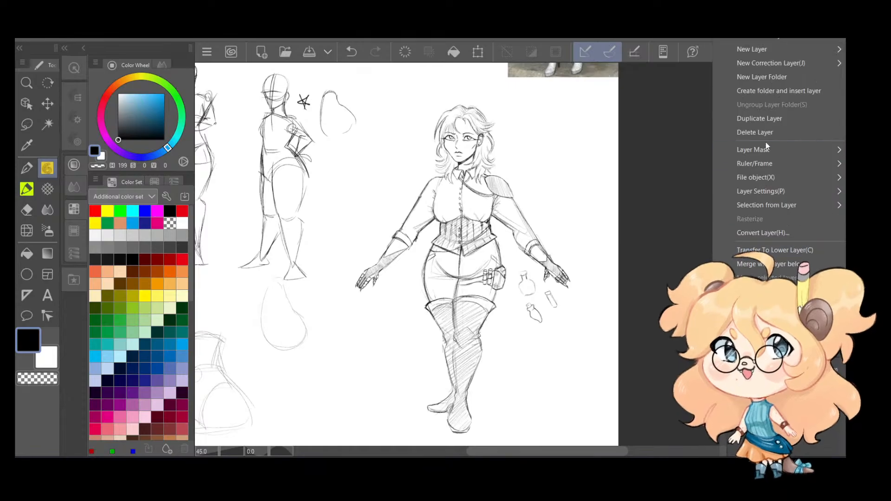
left_click(771, 119)
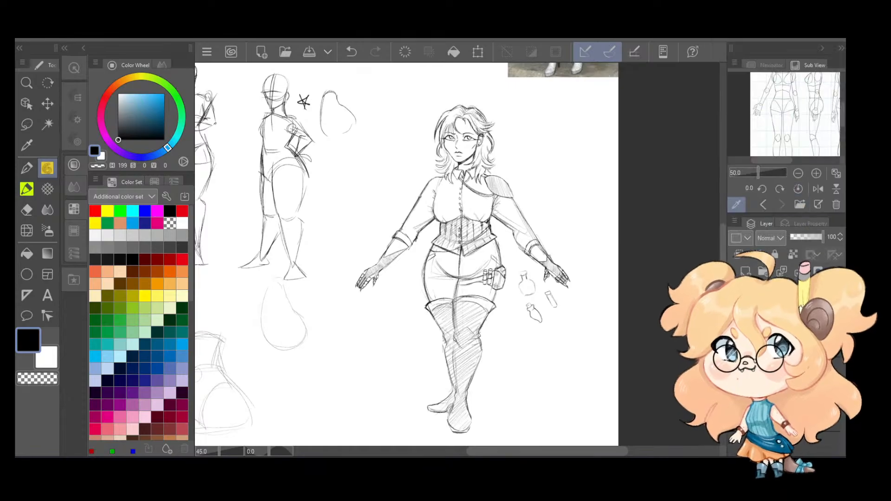
left_click(795, 273)
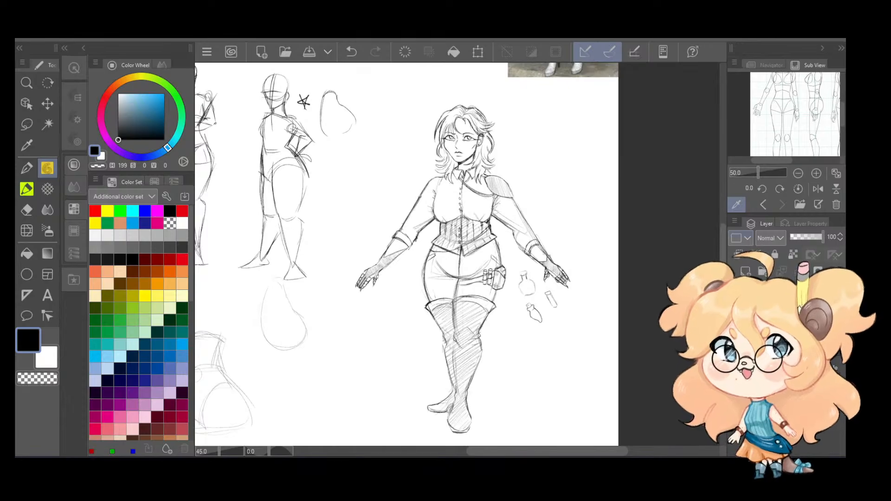
left_click(736, 367)
left_click(736, 367)
Step: Erase the stray outline strokes and inner fold lines on the sleeve beneath the shoulder cap
scroll(588, 279, "down", 1)
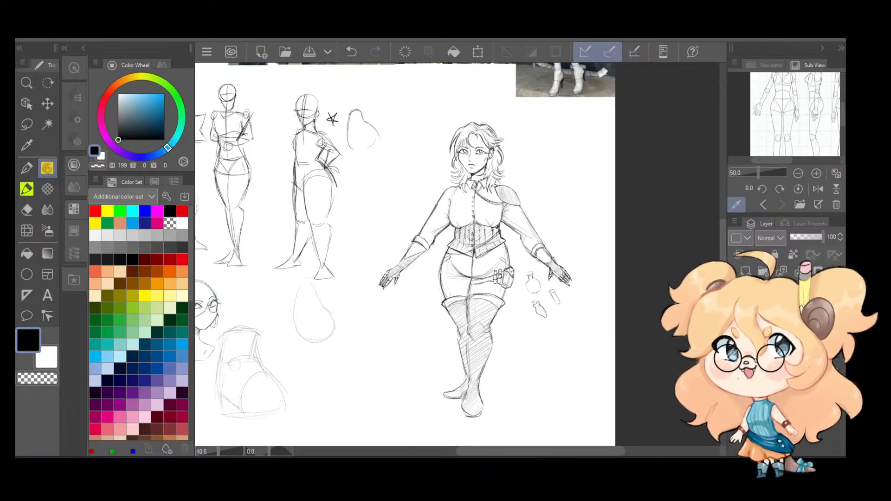
scroll(606, 292, "up", 6)
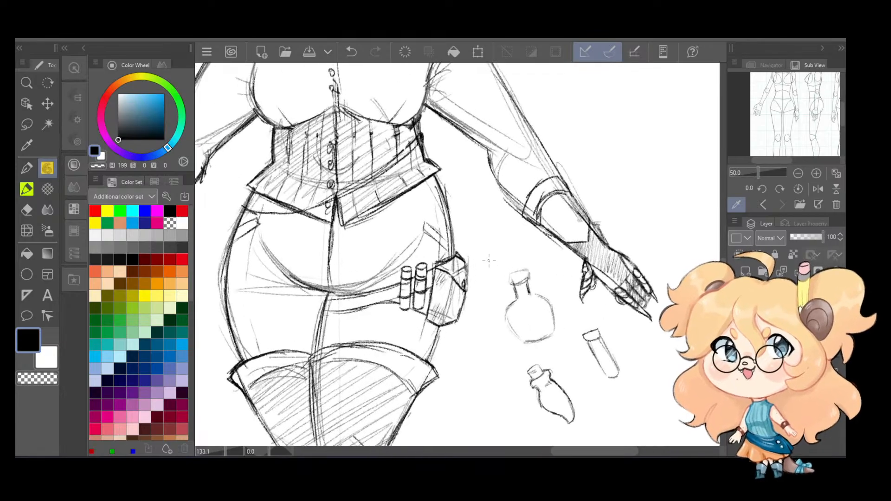
left_click_drag(489, 261, 477, 343)
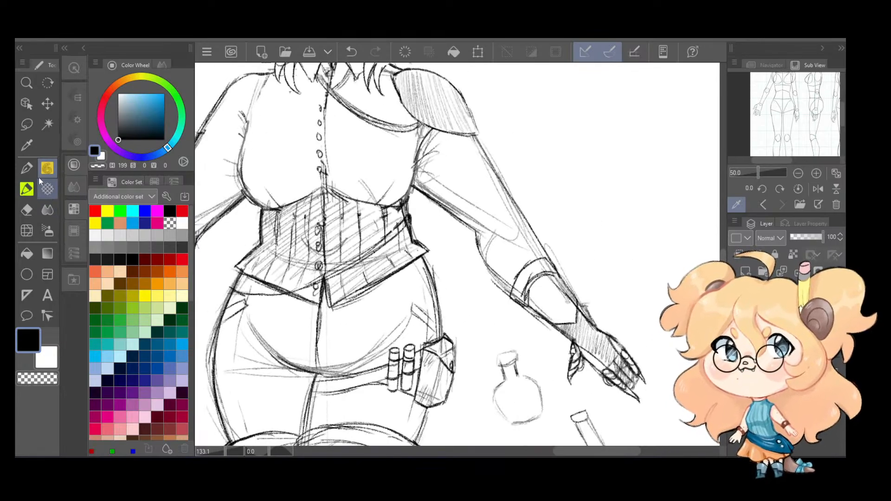
left_click(29, 252)
left_click(27, 210)
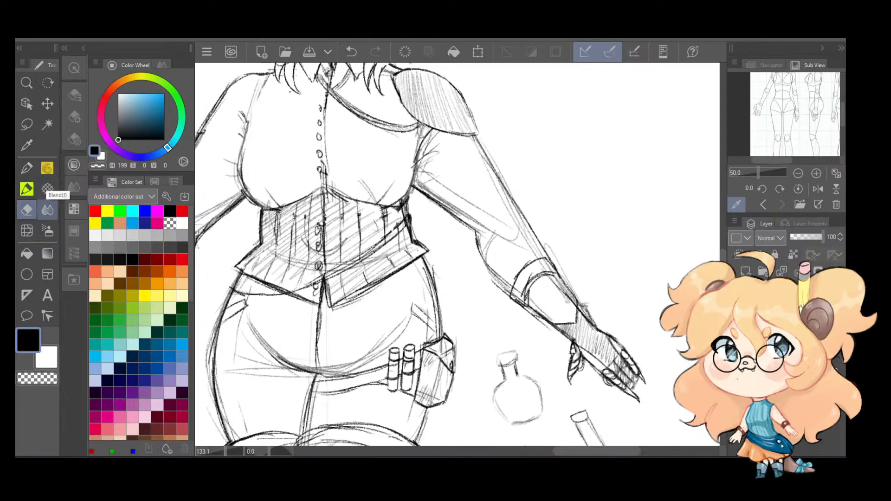
left_click_drag(553, 251, 591, 312)
key("ctrl+z")
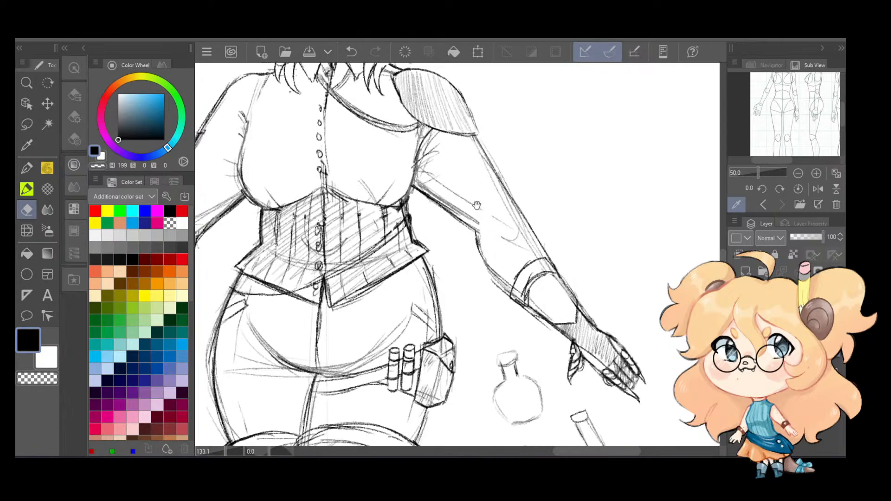
left_click_drag(477, 205, 498, 245)
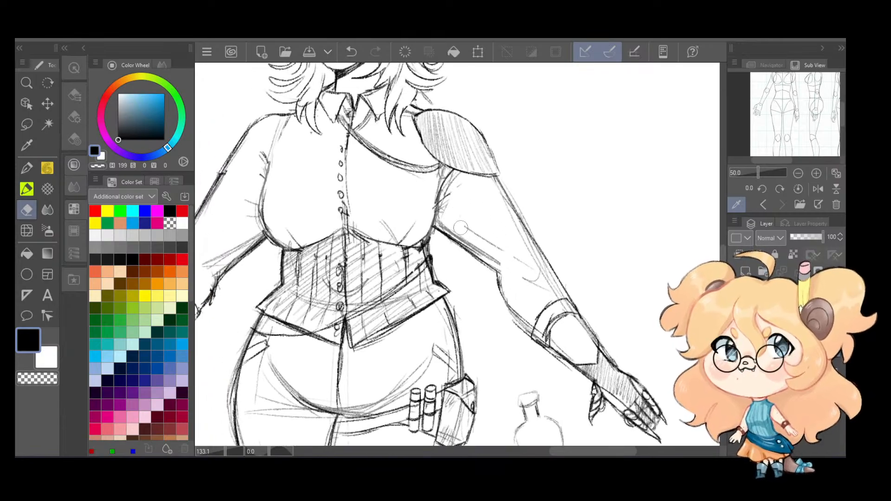
mouse_move(480, 247)
left_mouse_down()
mouse_move(500, 261)
mouse_move(533, 262)
mouse_move(558, 294)
mouse_move(509, 216)
left_mouse_up()
key("ctrl+z")
mouse_move(538, 281)
left_mouse_down()
mouse_move(522, 332)
mouse_move(513, 329)
mouse_move(509, 319)
mouse_move(535, 317)
mouse_move(556, 294)
mouse_move(493, 188)
left_mouse_up()
Step: Erase the fold lines inside the elbow of the sleeve on the arm without the shoulder cap
mouse_move(498, 246)
left_mouse_down()
mouse_move(481, 249)
mouse_move(505, 263)
mouse_move(719, 243)
left_mouse_up()
key("space")
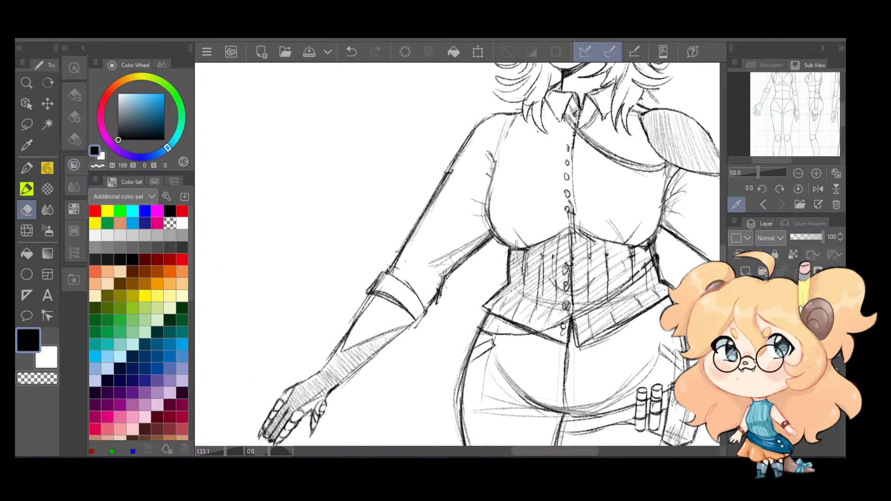
mouse_move(448, 258)
left_mouse_down()
mouse_move(479, 234)
mouse_move(427, 286)
mouse_move(440, 308)
mouse_move(449, 286)
left_mouse_up()
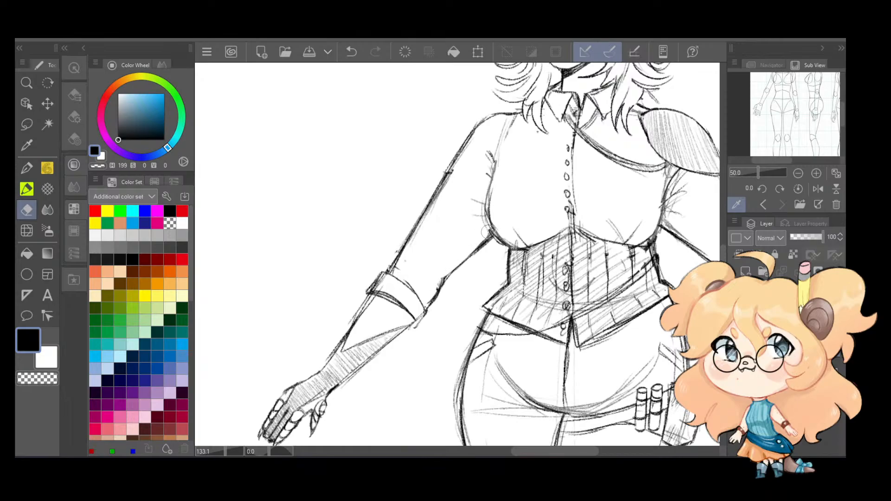
scroll(449, 286, "down", 5)
left_click_drag(518, 244, 490, 251)
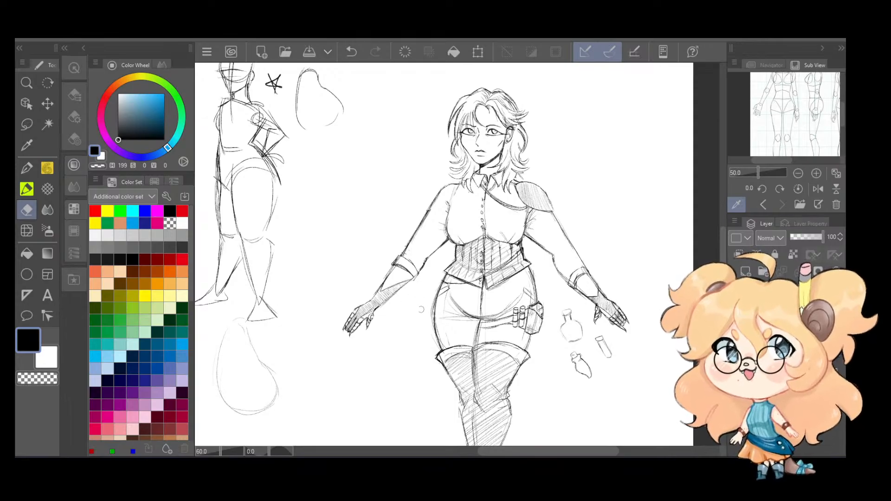
Step: Erase the rolled cuffs from both sleeves and the glove's hatched wrist section on the arm with the shoulder cap
scroll(419, 280, "up", 3)
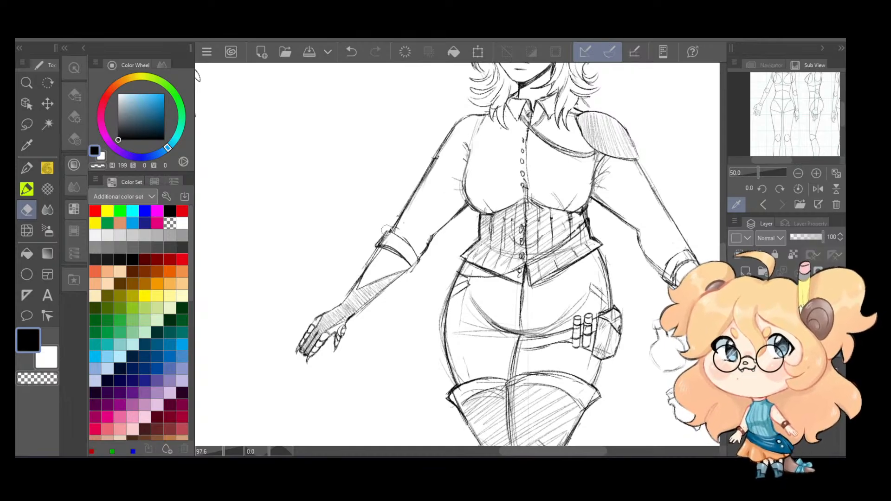
mouse_move(387, 232)
left_mouse_down()
mouse_move(390, 262)
mouse_move(421, 241)
mouse_move(401, 269)
mouse_move(431, 253)
mouse_move(414, 268)
left_mouse_up()
left_click_drag(546, 260, 482, 306)
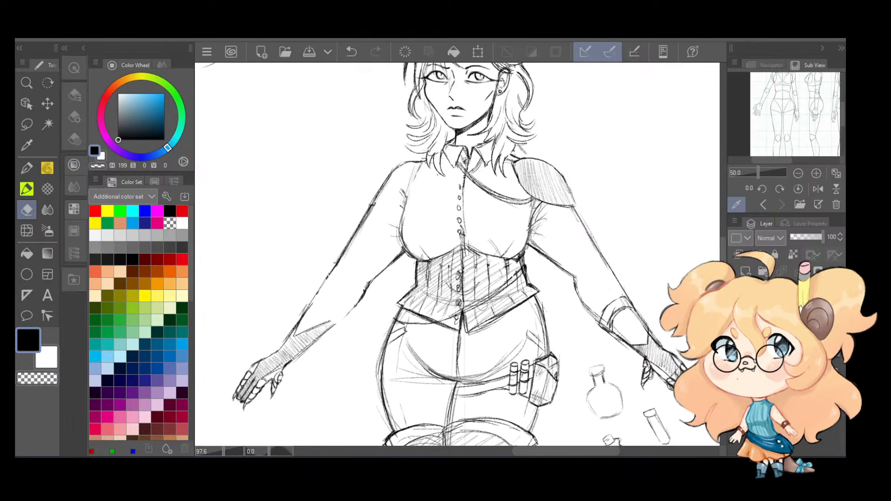
mouse_move(603, 320)
left_mouse_down()
mouse_move(617, 328)
mouse_move(610, 288)
mouse_move(629, 309)
left_mouse_up()
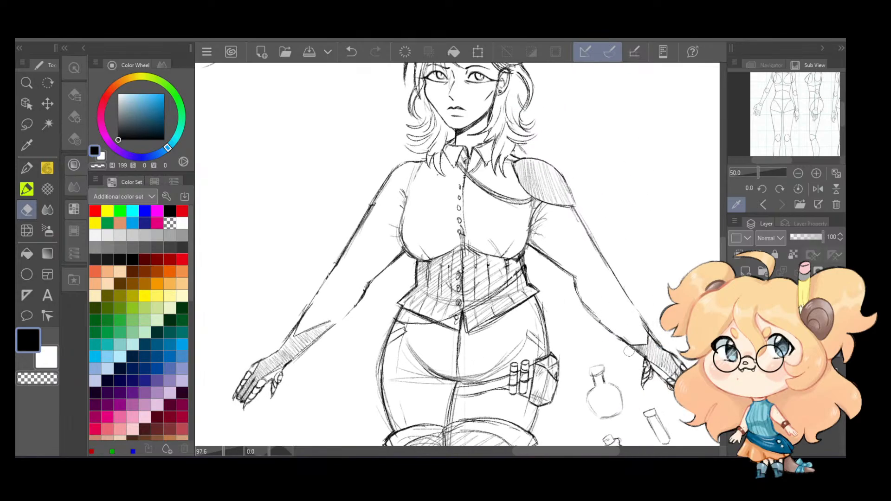
mouse_move(629, 352)
left_mouse_down()
mouse_move(623, 291)
mouse_move(589, 252)
mouse_move(627, 325)
mouse_move(589, 281)
mouse_move(618, 313)
left_mouse_up()
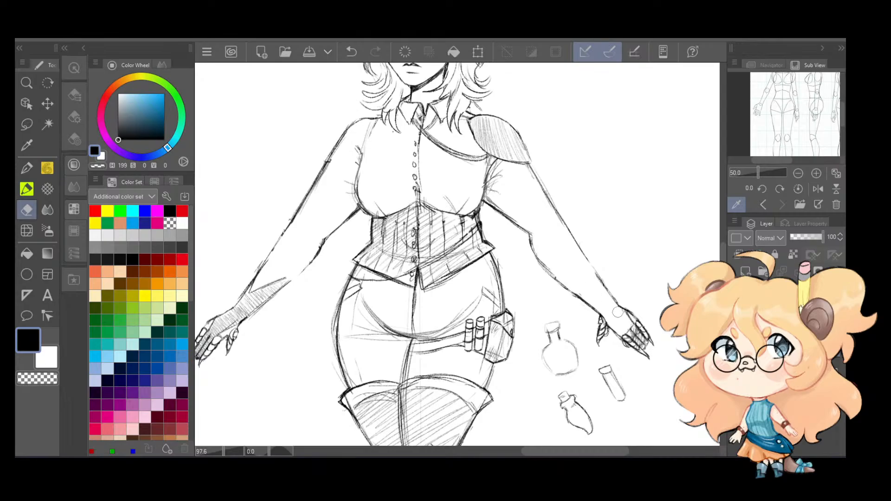
Step: Erase the glove's pointed edge and forearm hatching on the arm without the shoulder cap, leaving the hand shaded
left_click_drag(470, 333, 581, 358)
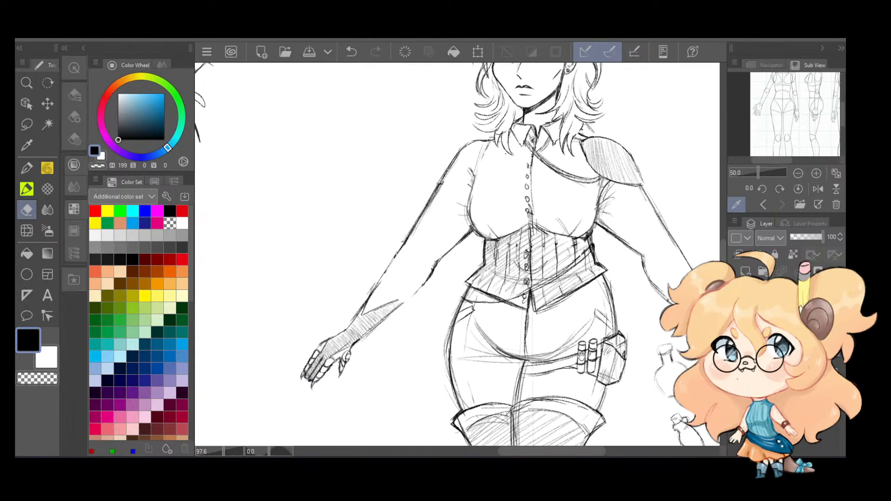
left_click_drag(408, 351, 471, 354)
mouse_move(407, 339)
left_mouse_down()
mouse_move(440, 305)
mouse_move(415, 345)
mouse_move(457, 307)
left_mouse_up()
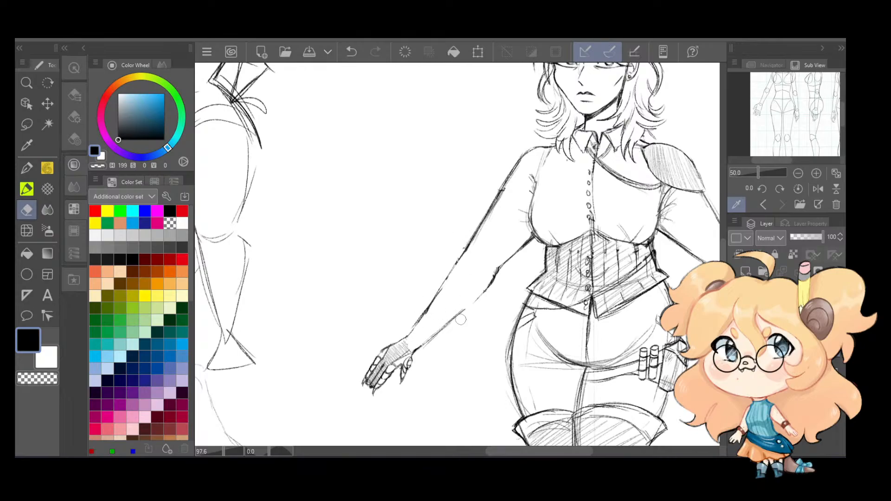
Step: Clean up and redraw the forearm outline between elbow and wrist on the arm without the shoulder cap
left_click_drag(434, 310, 445, 291)
key("p")
key("p")
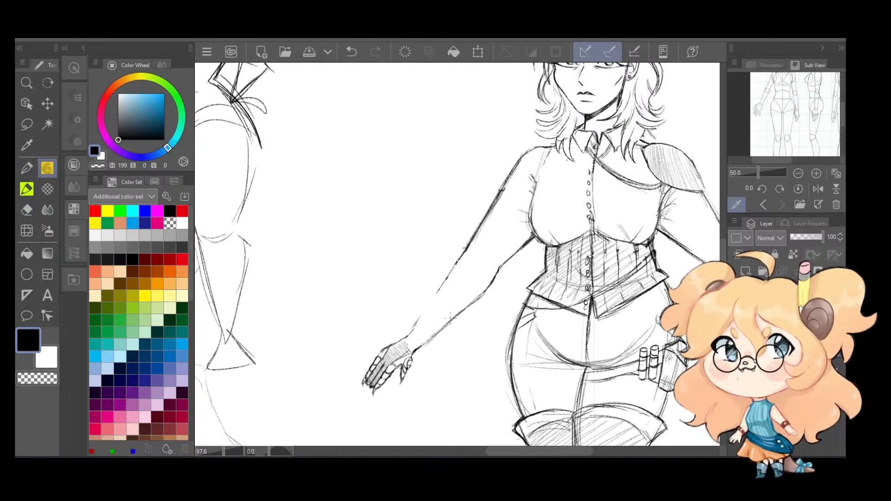
key("ctrl+z")
key("ctrl+z")
key("ctrl+z")
left_click_drag(438, 287, 408, 331)
left_click_drag(447, 276, 426, 307)
Step: Draw a narrow curved band across the wrist of the arm with the shoulder cap
left_click_drag(718, 318, 563, 310)
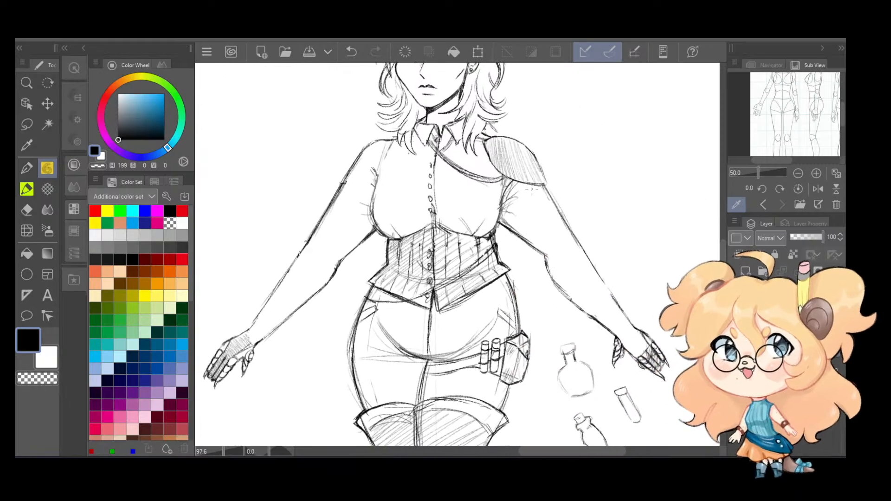
scroll(623, 309, "up", 2)
scroll(623, 308, "up", 1)
left_click_drag(529, 267, 502, 217)
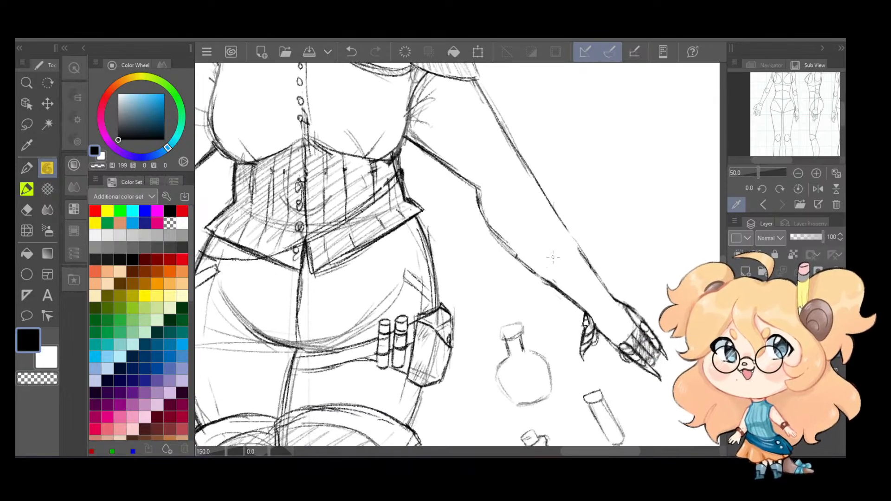
left_click_drag(565, 296, 595, 278)
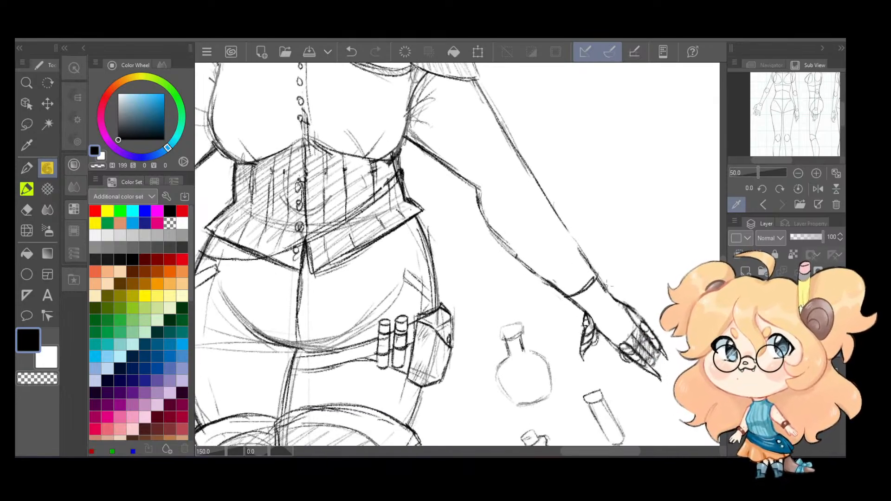
key("ctrl+z")
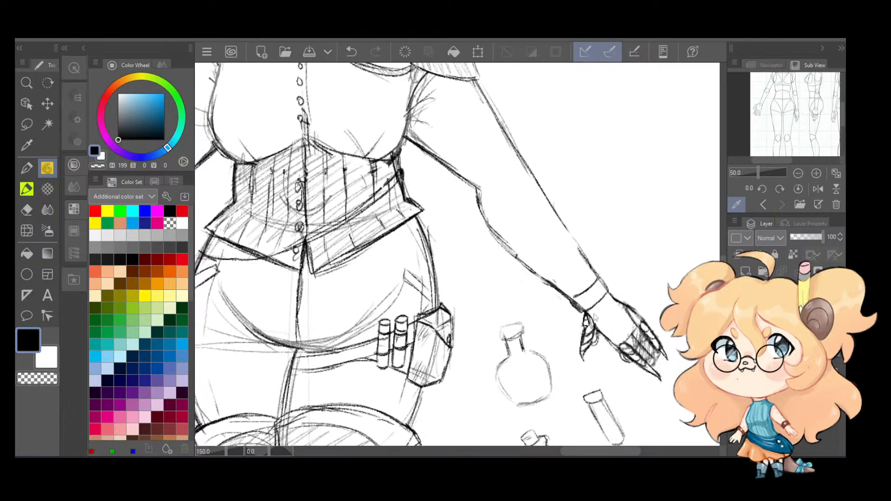
left_click_drag(590, 314, 623, 338)
key("ctrl+z")
key("ctrl+z")
key("ctrl+z")
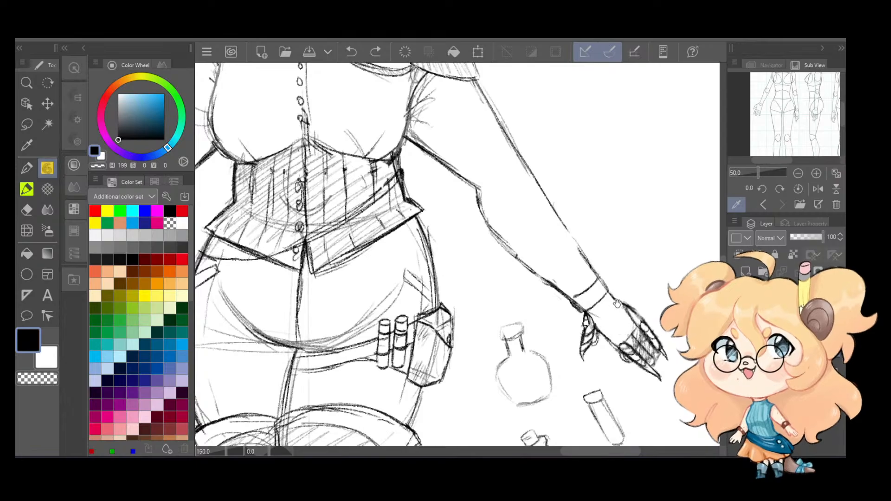
mouse_move(617, 305)
left_mouse_down()
mouse_move(575, 289)
mouse_move(580, 319)
mouse_move(630, 354)
left_mouse_up()
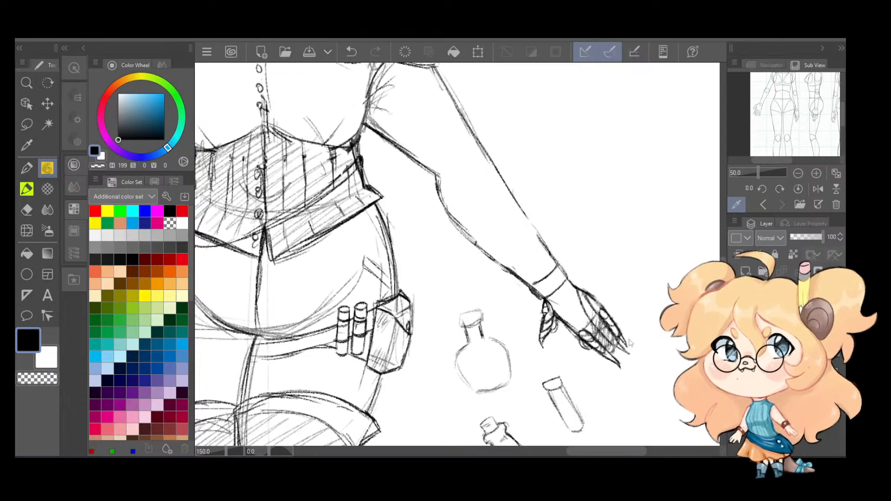
key("ctrl+z")
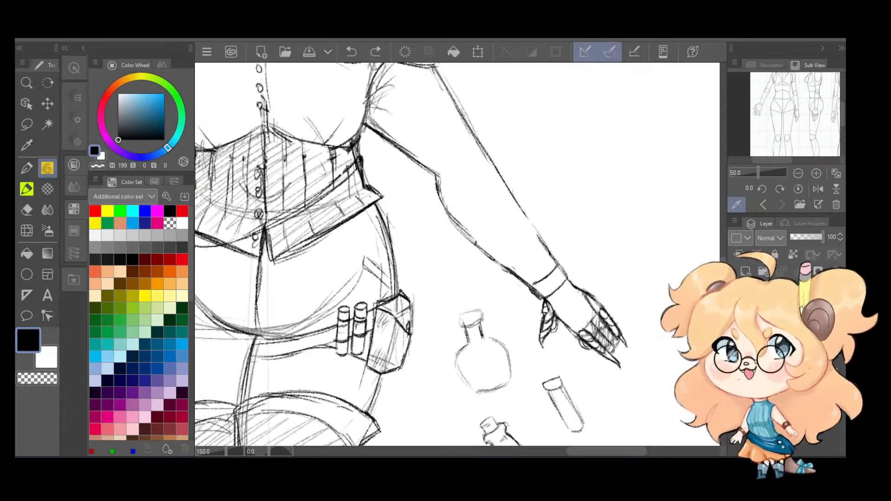
left_click_drag(598, 370, 608, 385)
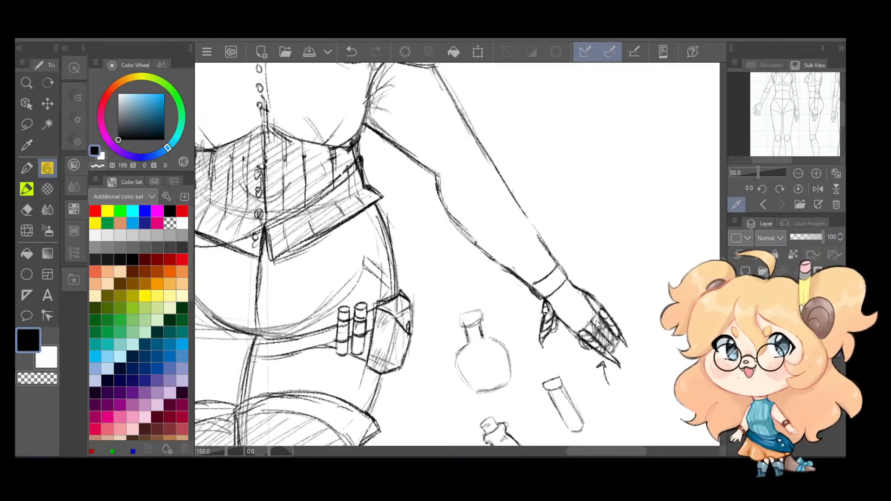
key("ctrl+z")
key("ctrl+z")
key("ctrl+y")
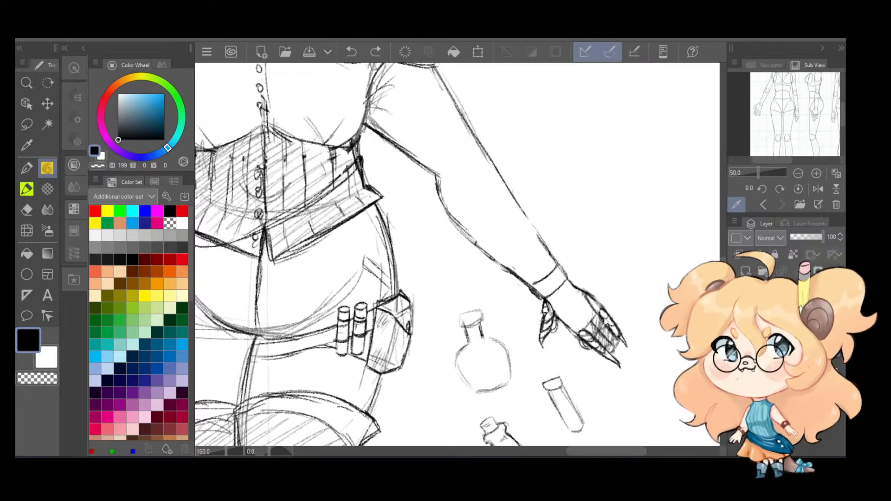
Step: Clean up the end of the wrist band on the arm with the shoulder cap and add a second line along its upper edge
key("e")
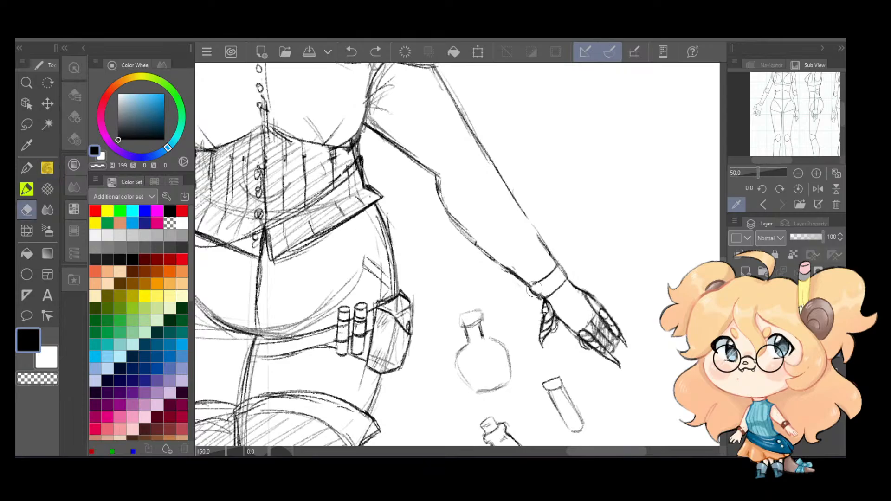
left_click_drag(538, 293, 537, 296)
key("p")
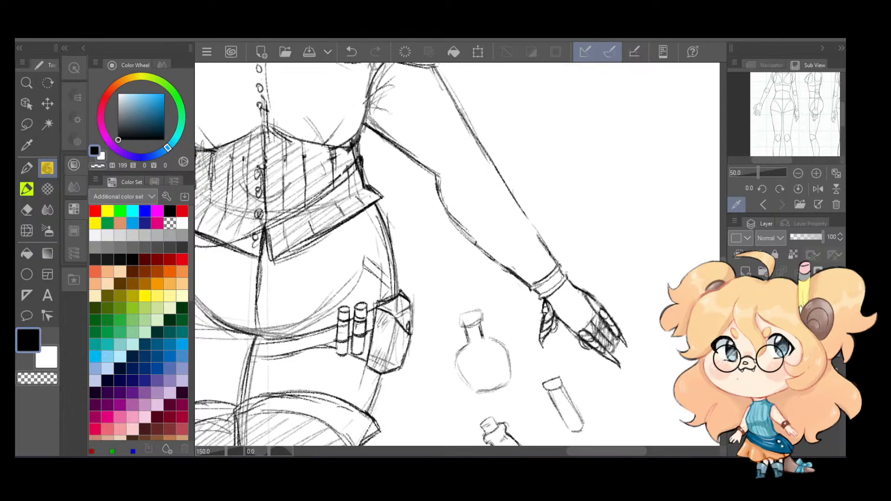
Step: Draw a matching narrow curved band across the wrist of the arm without the shoulder cap, erasing excess outline around it
left_click_drag(325, 320, 638, 288)
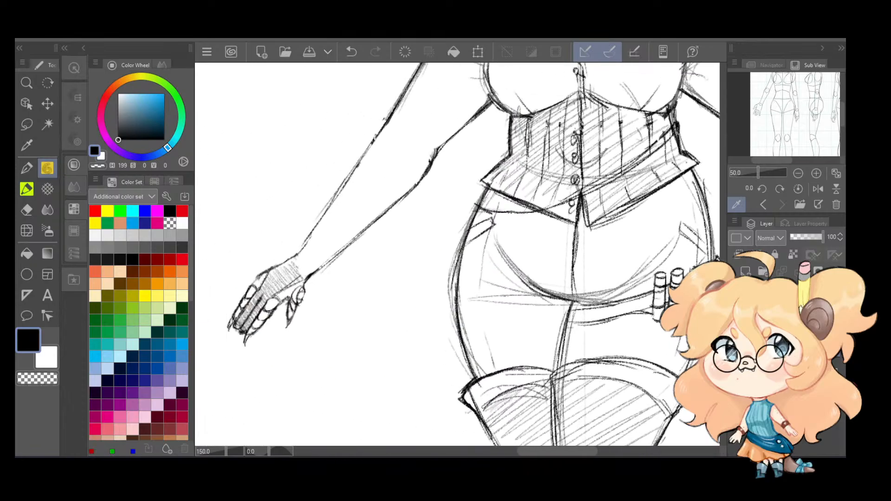
left_click_drag(412, 289, 572, 322)
left_click_drag(614, 273, 557, 317)
mouse_move(447, 295)
left_mouse_down()
mouse_move(468, 314)
mouse_move(446, 298)
mouse_move(464, 325)
mouse_move(458, 332)
mouse_move(433, 311)
mouse_move(456, 332)
left_mouse_up()
key("ctrl+z")
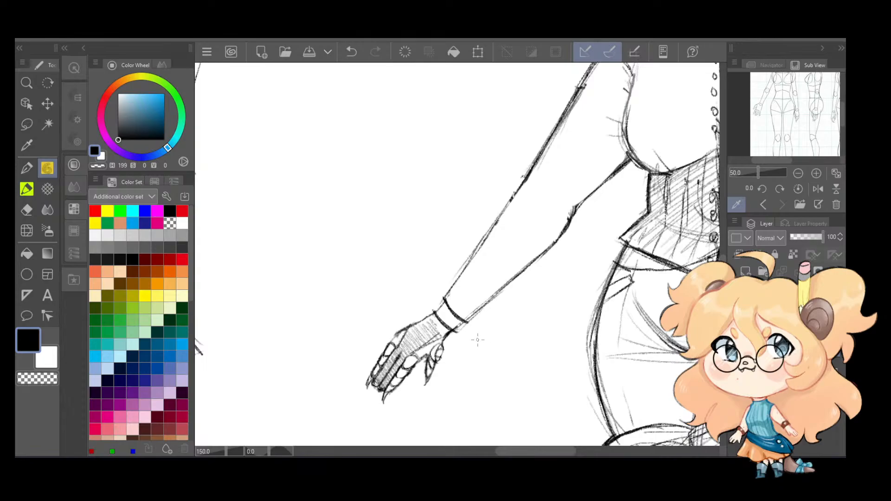
key("e")
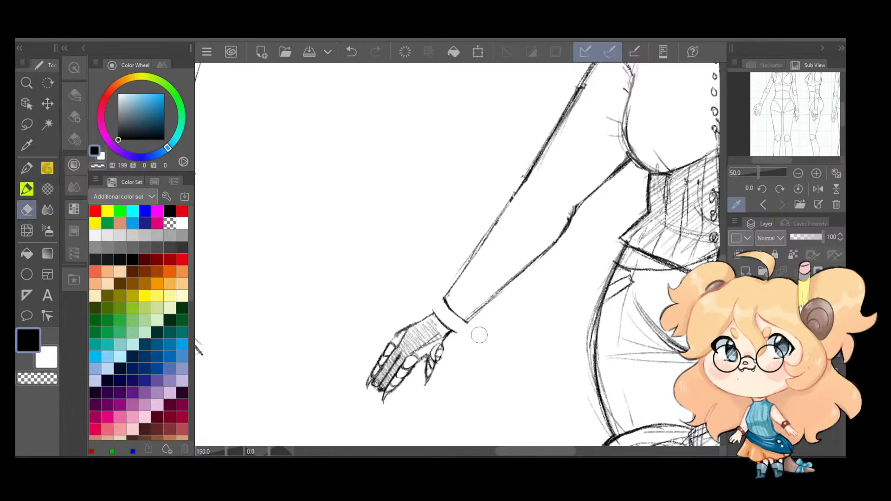
mouse_move(520, 455)
key("p")
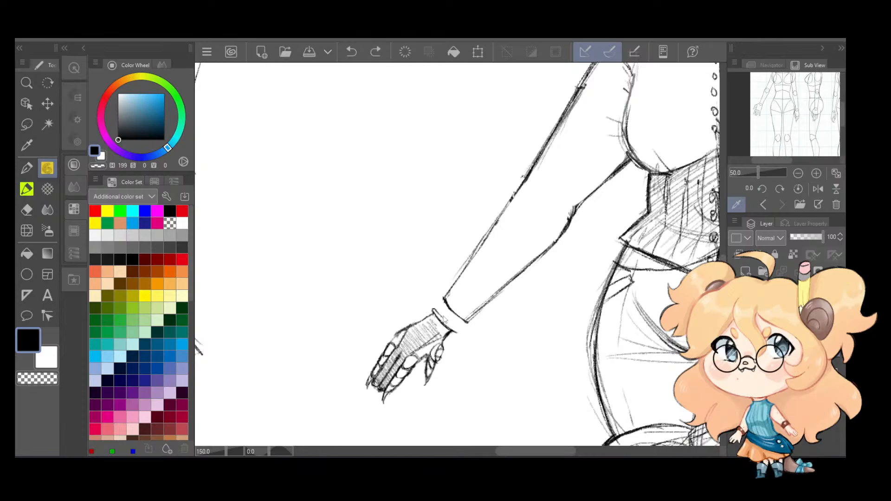
left_click_drag(434, 309, 448, 321)
left_click_drag(441, 307, 443, 316)
scroll(513, 289, "down", 2)
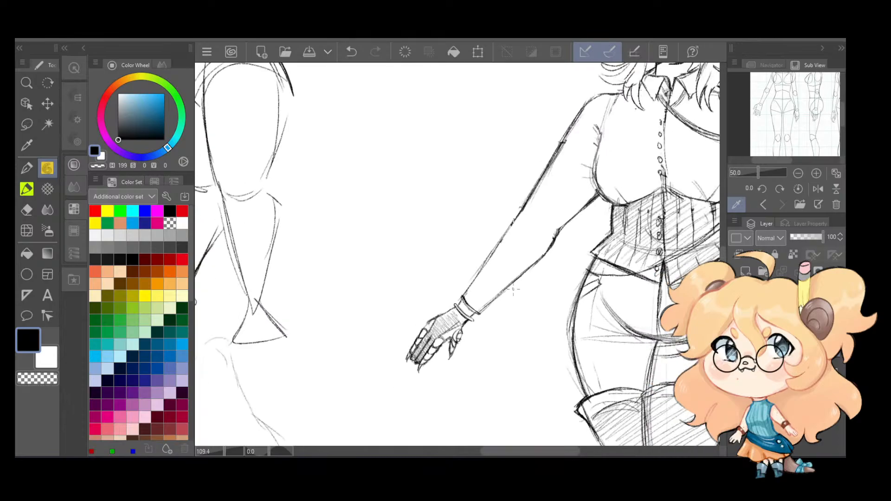
left_click_drag(545, 278, 446, 272)
left_click_drag(618, 285, 437, 283)
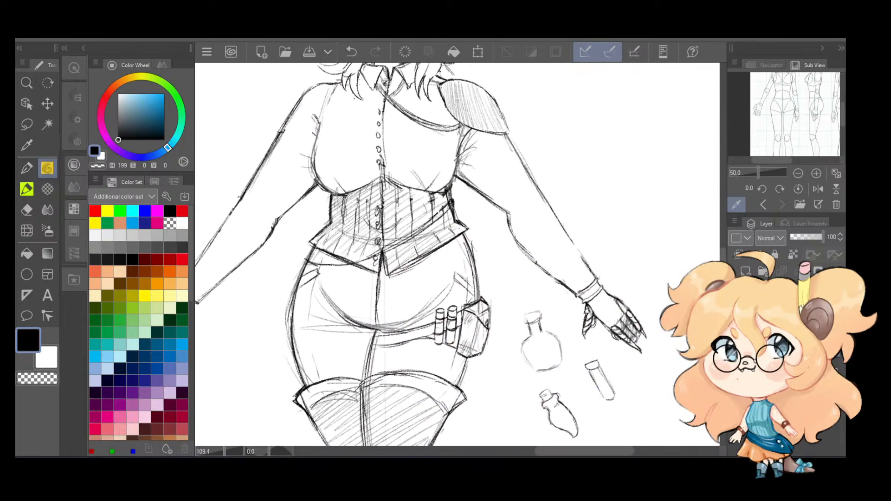
scroll(559, 323, "up", 5)
scroll(557, 328, "up", 1)
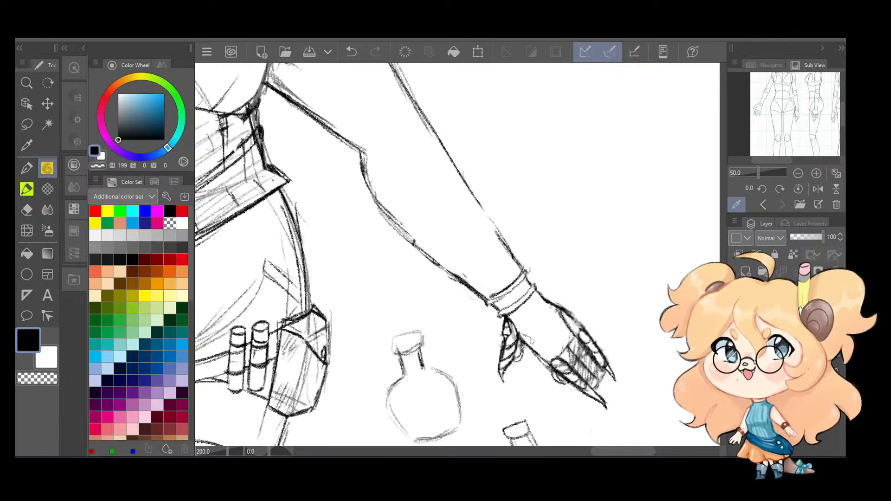
key("ctrl+z")
left_click_drag(519, 334, 567, 362)
key("ctrl+z")
key("ctrl+z")
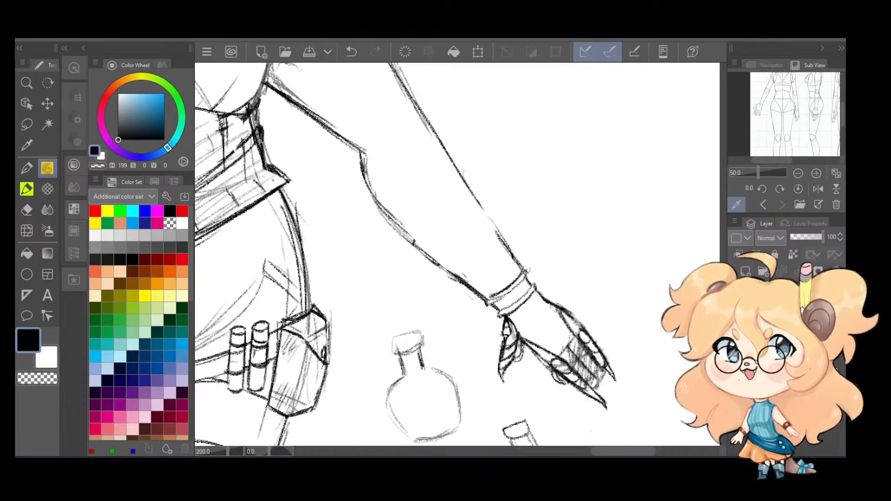
left_click_drag(632, 408, 602, 381)
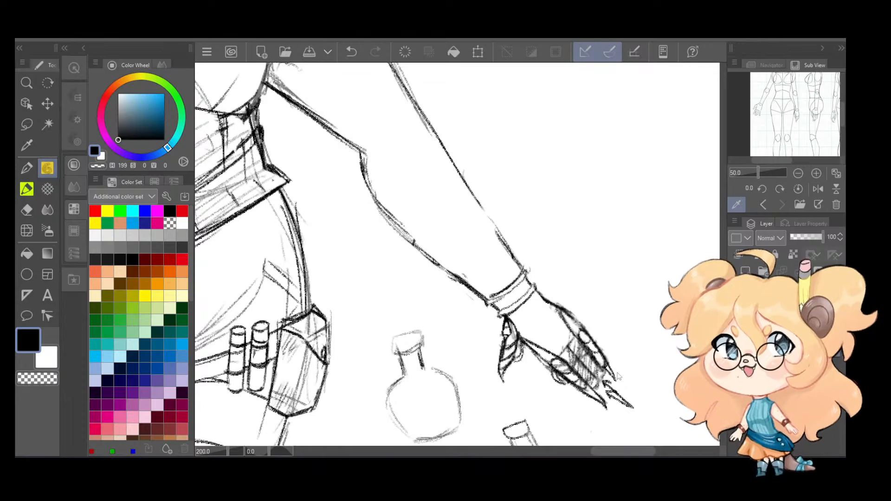
key("ctrl+z")
key("ctrl+z")
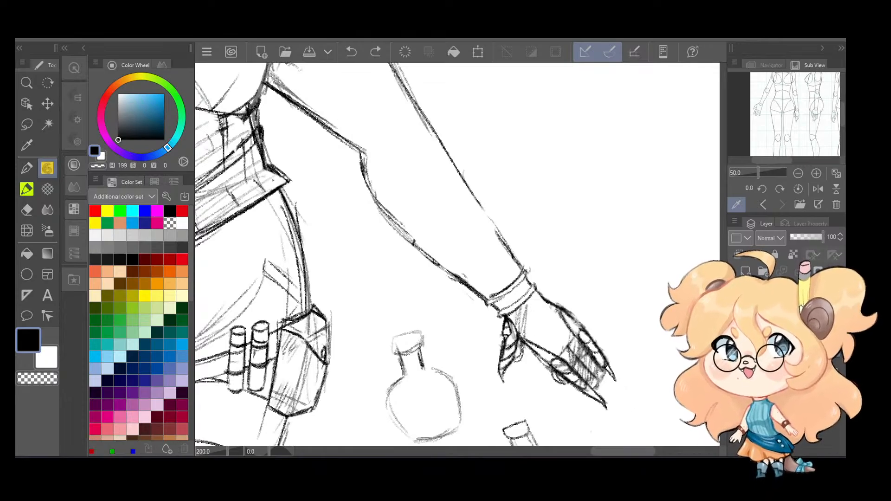
key("ctrl+y")
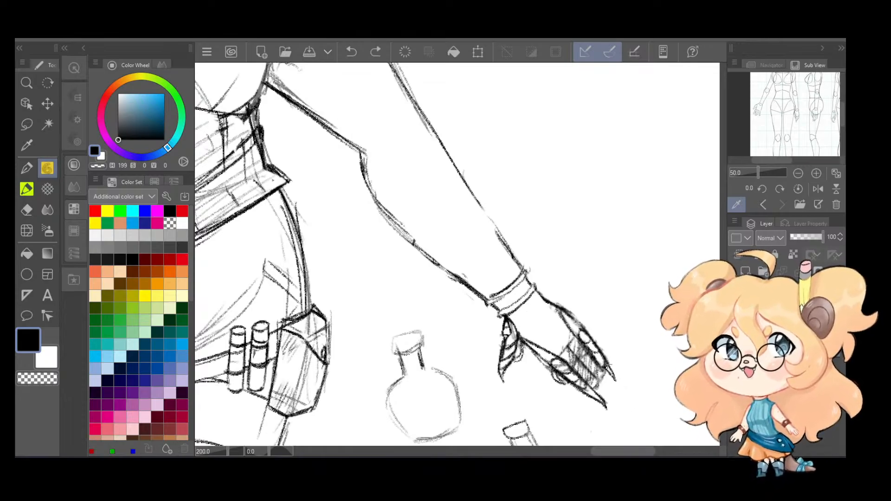
key("ctrl+y")
key("ctrl+z")
key("ctrl+z")
key("ctrl+z")
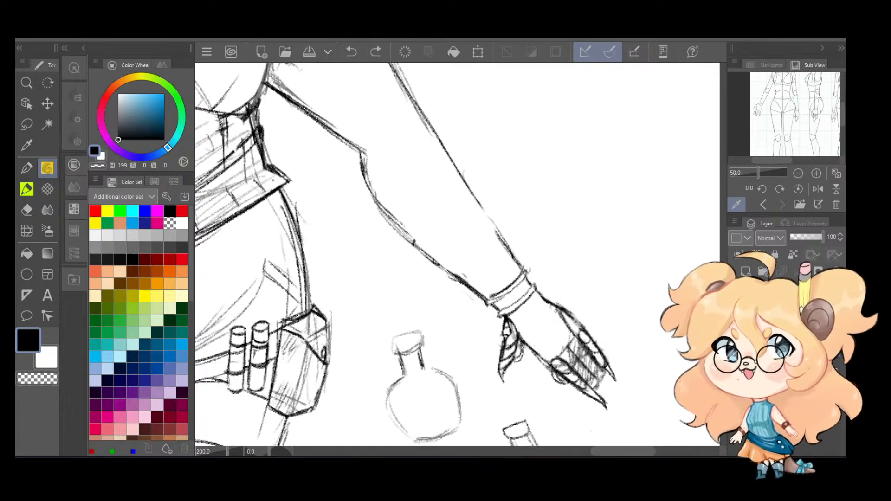
mouse_move(555, 310)
left_mouse_down()
mouse_move(564, 346)
mouse_move(555, 304)
left_mouse_up()
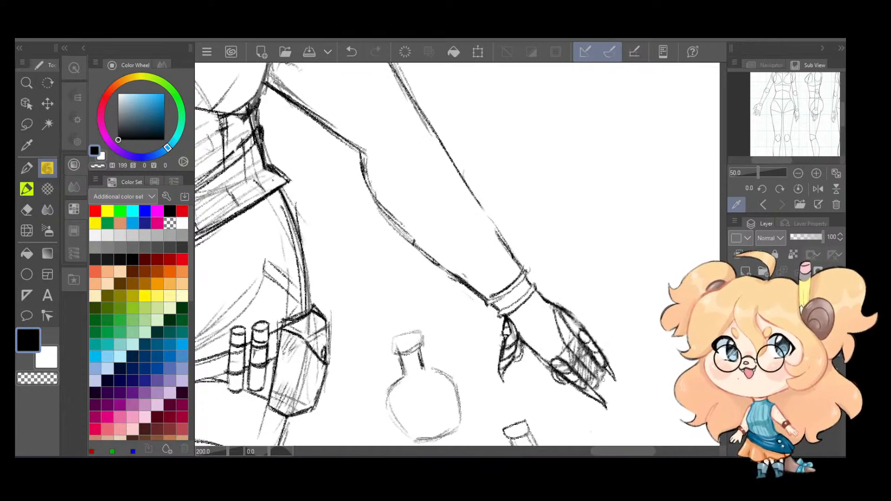
left_click_drag(614, 388, 604, 371)
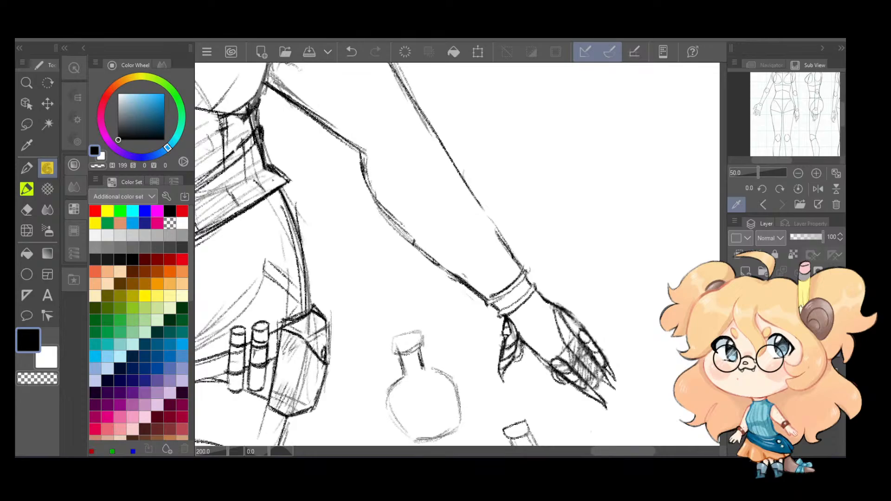
key("ctrl+z")
key("ctrl+z")
Step: Darken the palm edge from thumb to knuckles and hatch the back of the glove on the arm with the shoulder cap
left_click_drag(518, 331, 569, 364)
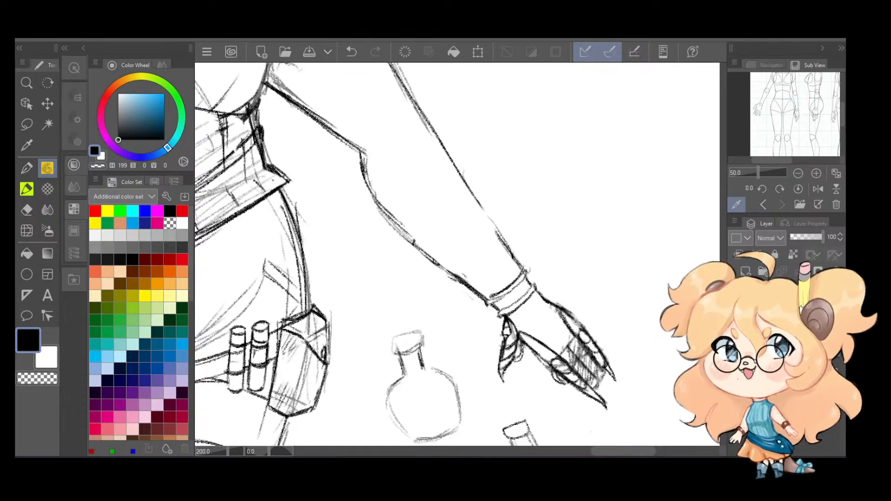
left_click_drag(577, 322, 589, 335)
key("ctrl+z")
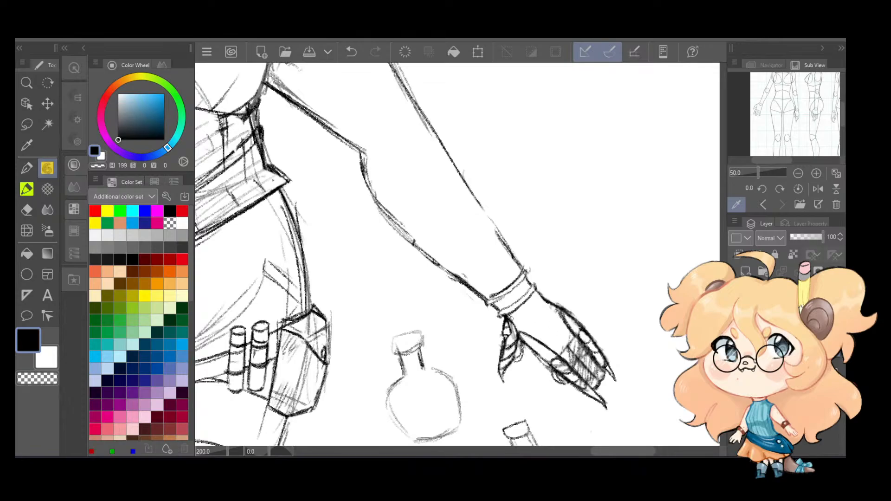
mouse_move(521, 320)
left_mouse_down()
mouse_move(533, 294)
mouse_move(539, 341)
left_mouse_up()
left_click_drag(545, 300, 541, 342)
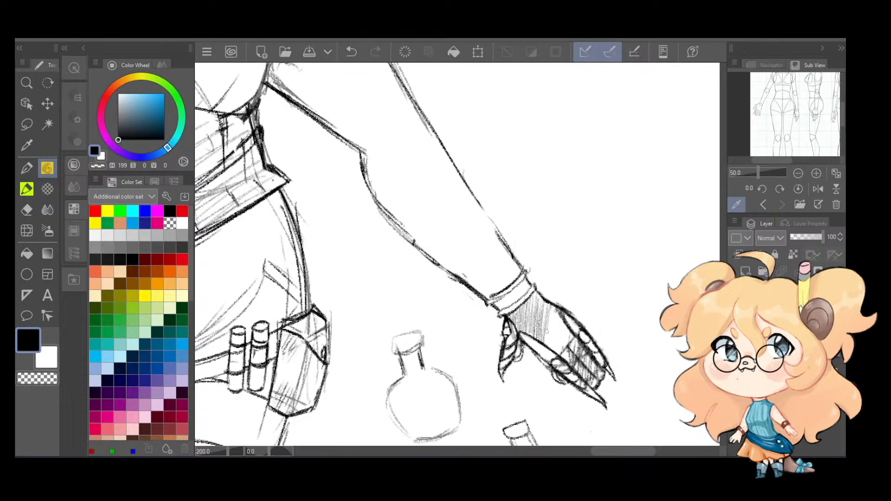
left_click_drag(552, 307, 546, 345)
mouse_move(556, 311)
left_mouse_down()
mouse_move(549, 344)
mouse_move(563, 350)
left_mouse_up()
Step: Hatch the wrist band on the arm with the shoulder cap with short parallel strokes
left_click_drag(510, 283, 504, 313)
left_click_drag(513, 277, 511, 310)
left_click_drag(521, 277, 517, 304)
left_click_drag(526, 278, 523, 300)
left_click_drag(537, 284, 526, 296)
Step: Darken the glove's hatching near the wrist, draw a small round button on the band and hatch it on the arm without the shoulder cap
left_click_drag(351, 343, 662, 283)
left_click_drag(360, 253, 664, 295)
left_click_drag(544, 288, 591, 303)
left_click_drag(431, 336, 513, 327)
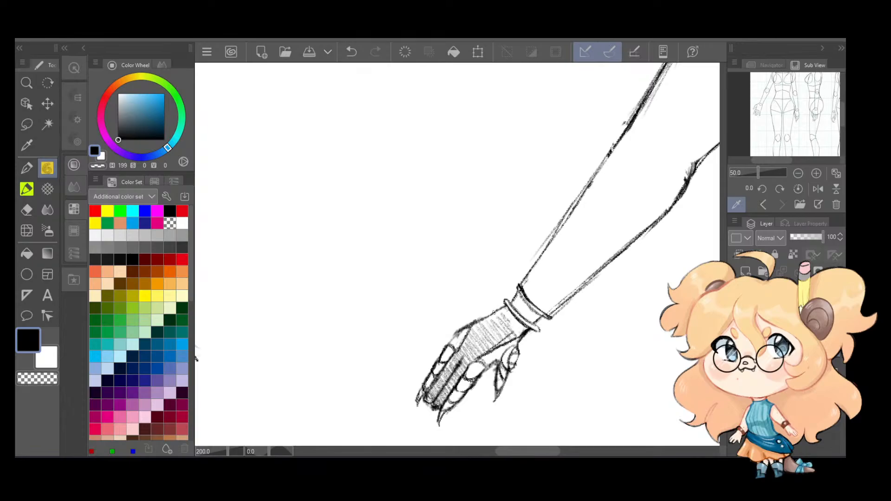
left_click_drag(503, 320, 525, 329)
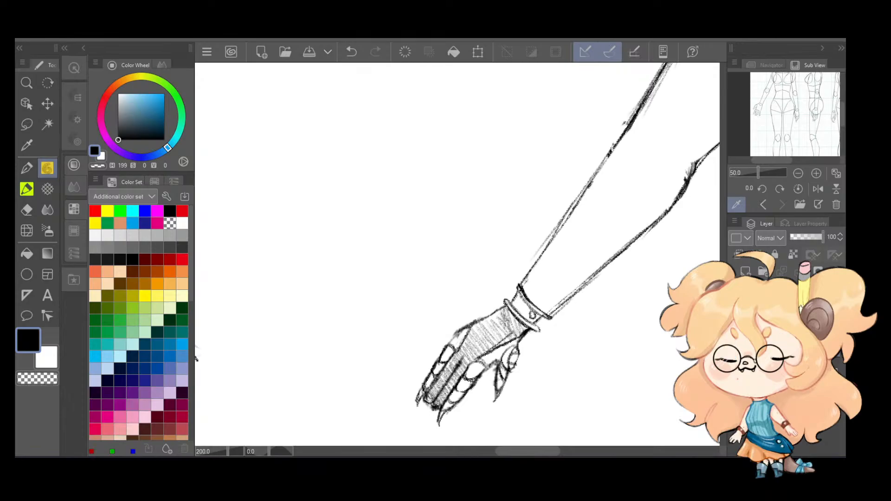
mouse_move(517, 297)
left_mouse_down()
mouse_move(525, 322)
mouse_move(543, 325)
left_mouse_up()
Step: Draw a small round button with a curved flap edge on the wrist band of the arm with the shoulder cap
left_click_drag(625, 301, 200, 307)
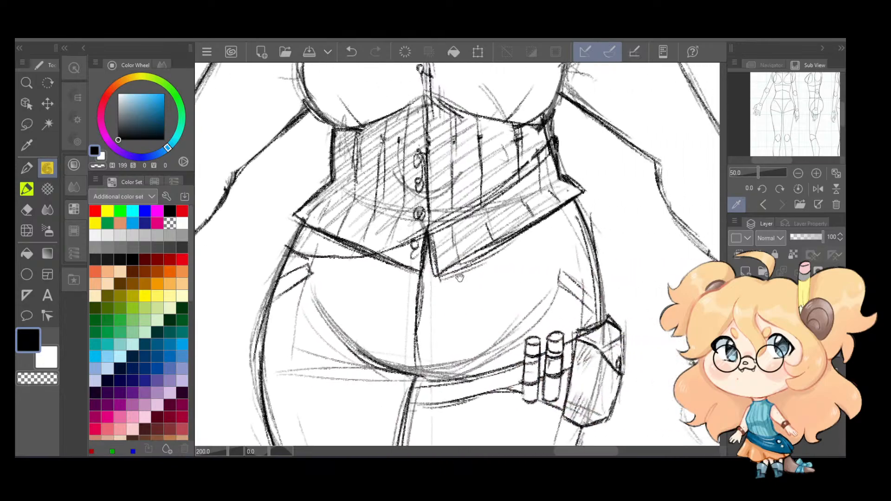
left_click_drag(652, 267, 430, 270)
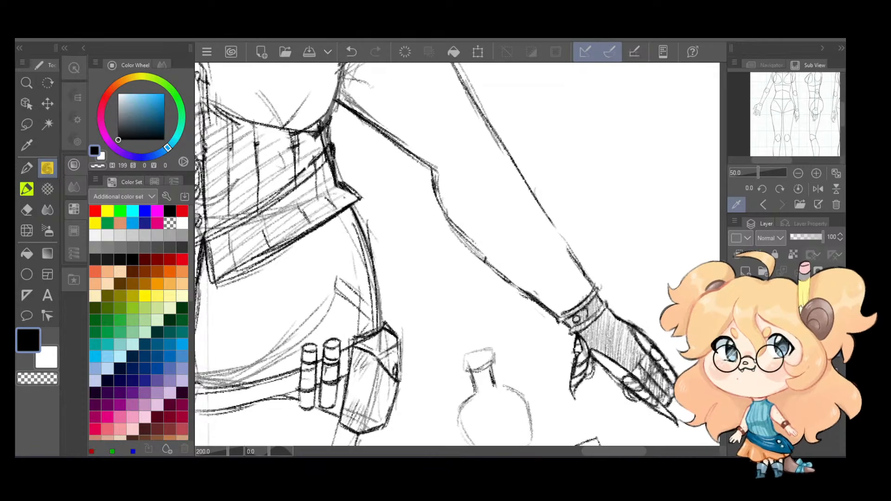
key("ctrl+z")
left_click_drag(582, 313, 585, 321)
Step: Add a curved flap edge beside the button on the wrist band of the arm without the shoulder cap
left_click_drag(320, 304, 503, 318)
left_click_drag(290, 315, 498, 333)
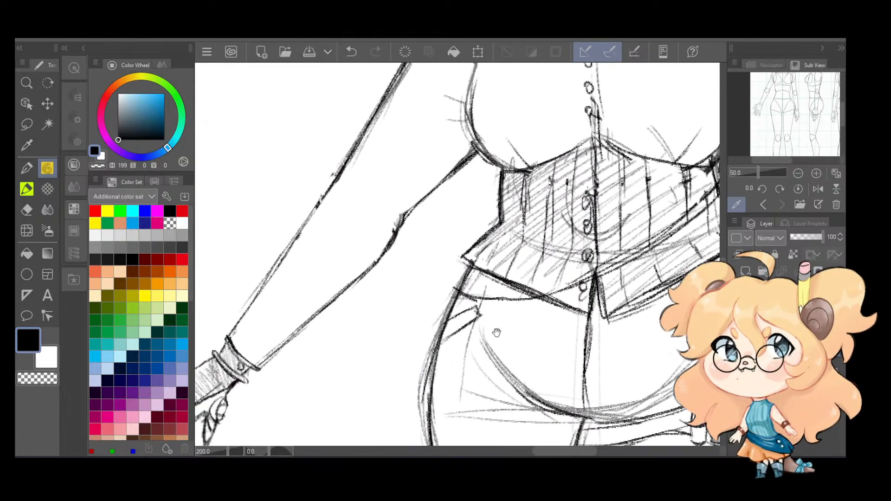
left_click_drag(370, 342, 491, 336)
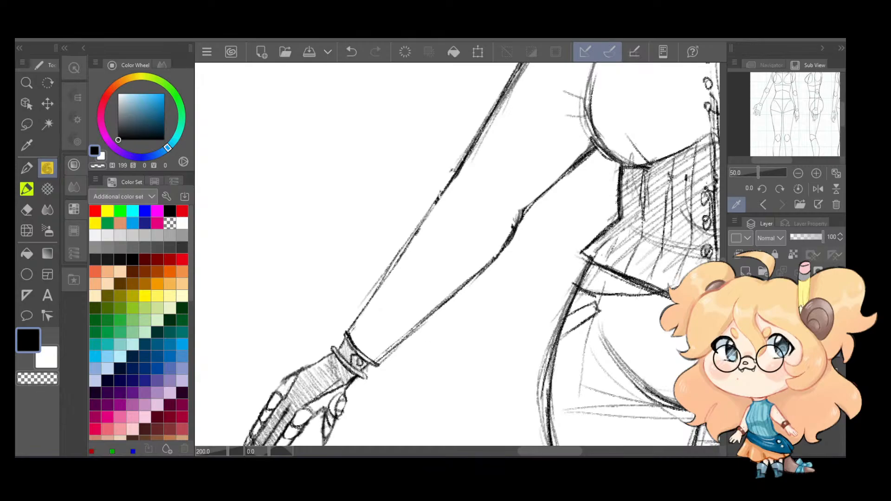
left_click_drag(340, 352, 367, 374)
Step: Erase the protruding ends of the wrist band on the arm without the shoulder cap and redraw its edge flush with the wrist
scroll(320, 342, "down", 3)
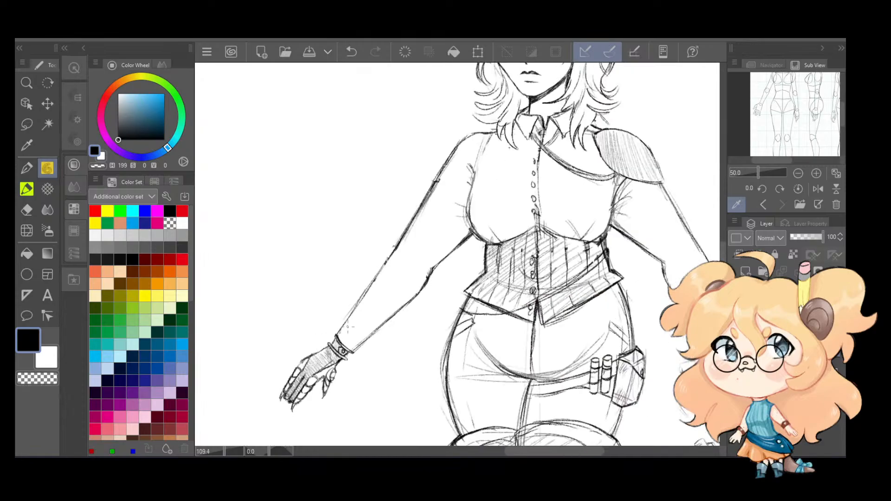
scroll(340, 333, "up", 3)
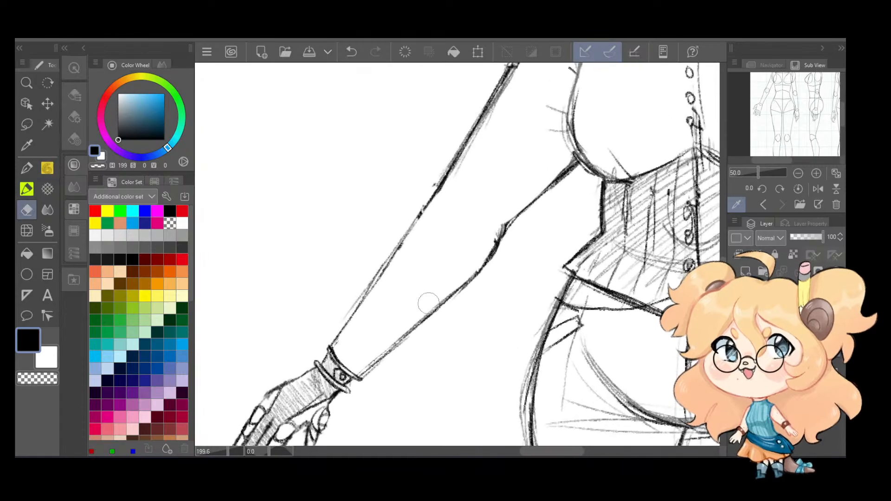
key("e")
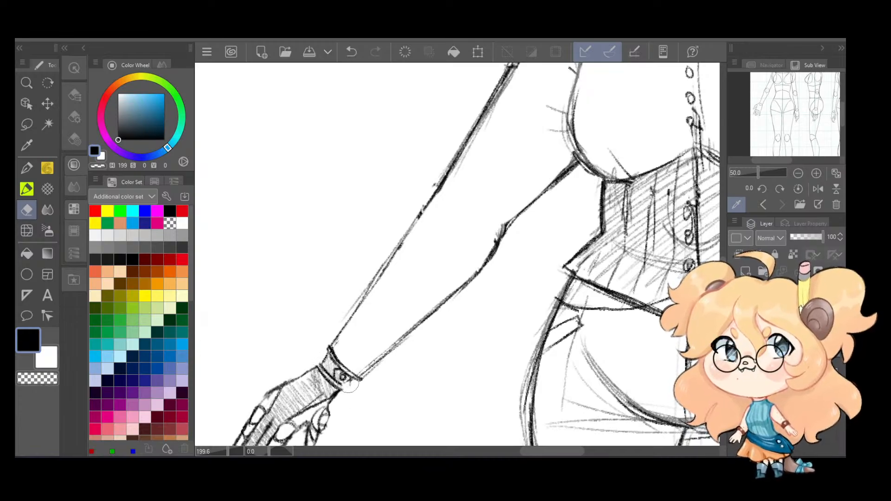
key("p")
key("p")
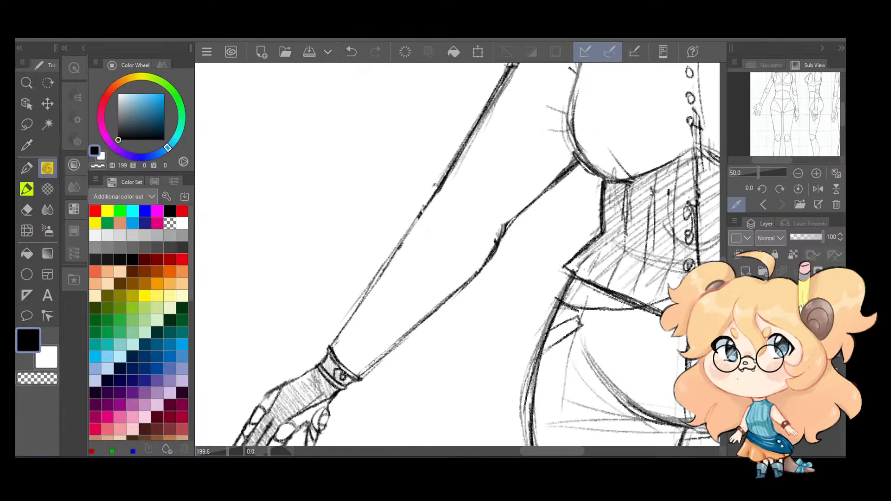
Step: Erase stray lines around the thumb and palm edge of the gloved hand on the arm with the shoulder cap
scroll(256, 299, "down", 3)
left_click_drag(344, 303, 385, 282)
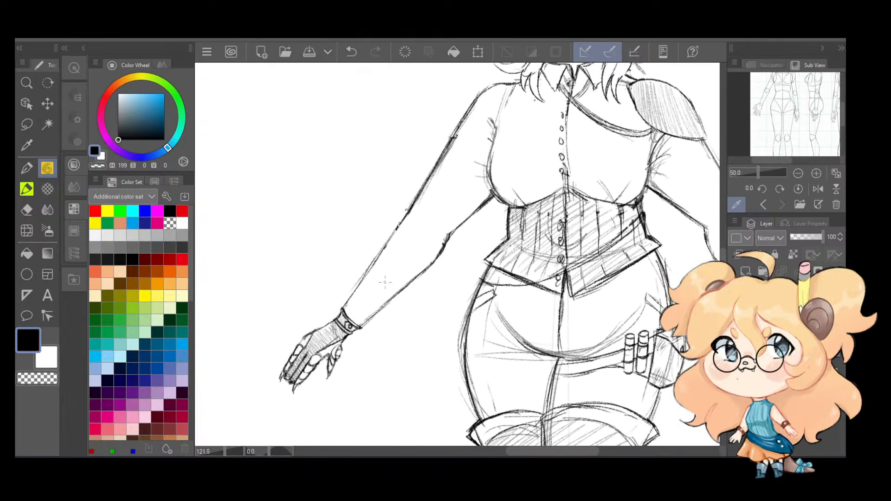
scroll(385, 282, "up", 3)
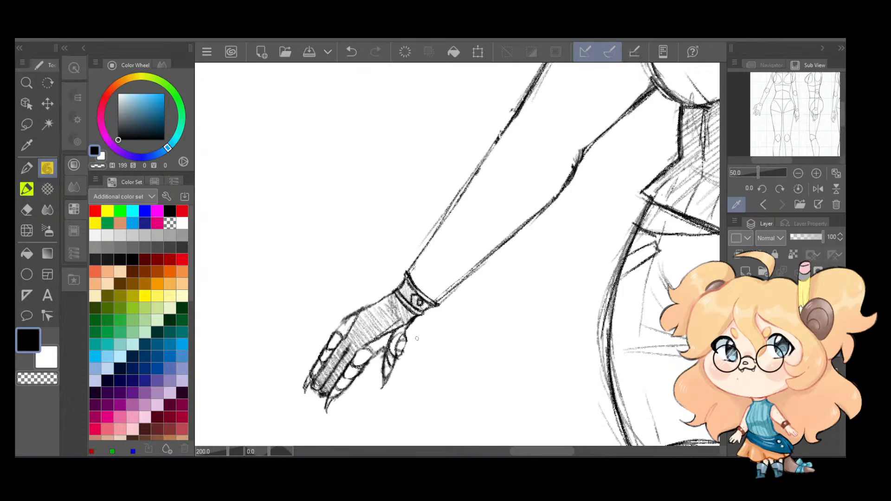
left_click_drag(696, 297, 33, 334)
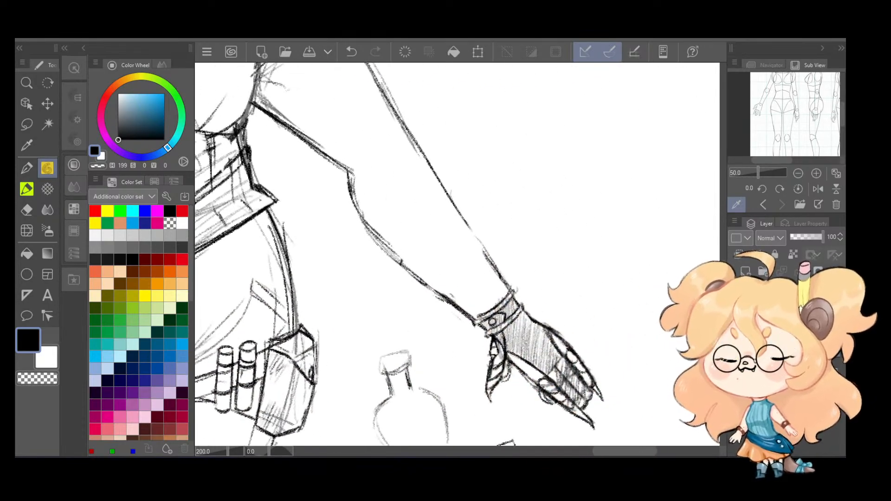
key("e")
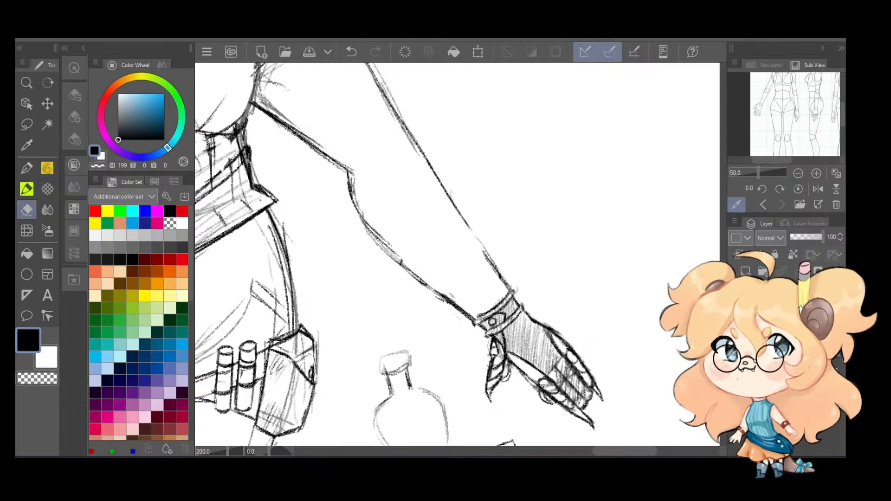
left_click_drag(500, 341, 500, 345)
left_click_drag(570, 324, 506, 291)
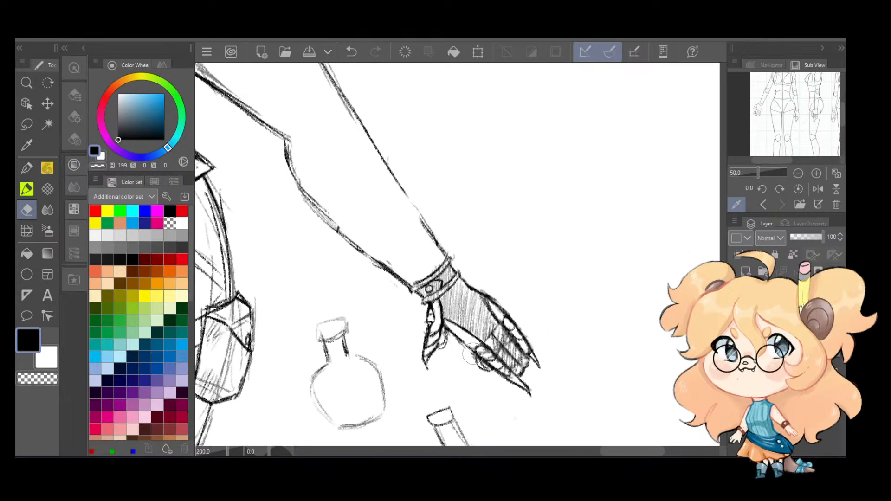
mouse_move(486, 353)
left_mouse_down()
mouse_move(506, 375)
mouse_move(511, 342)
mouse_move(482, 334)
mouse_move(522, 336)
left_mouse_up()
scroll(519, 255, "down", 2)
left_click_drag(499, 218, 525, 285)
scroll(525, 284, "down", 2)
mouse_move(497, 238)
left_mouse_down()
mouse_move(533, 280)
mouse_move(510, 247)
left_mouse_up()
scroll(534, 280, "down", 1)
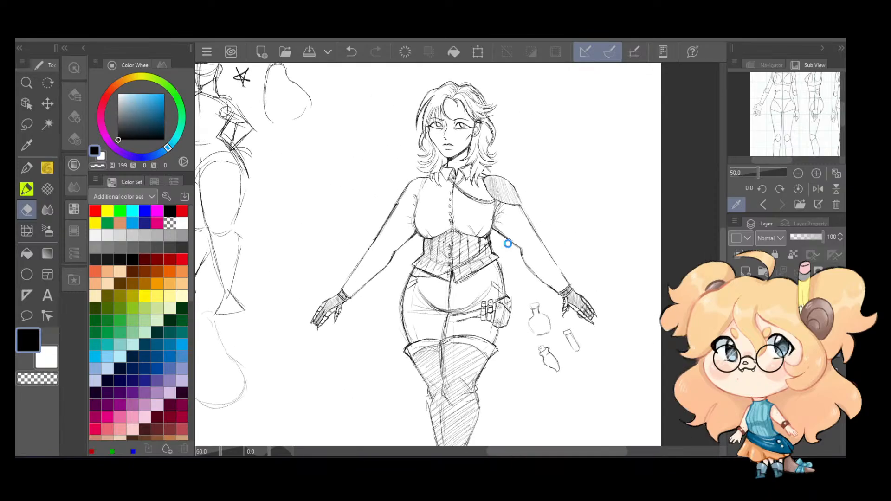
Step: Save the drawing
key("ctrl+s")
scroll(508, 243, "down", 3)
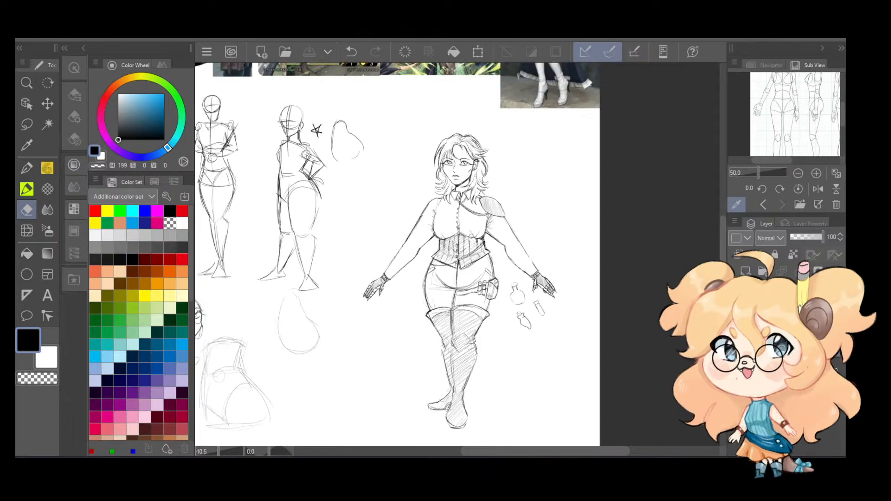
scroll(391, 363, "up", 3)
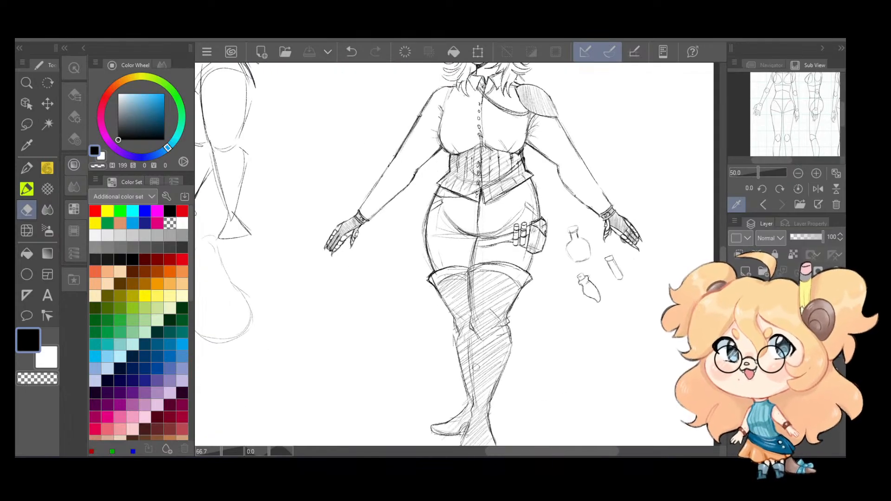
Step: Redraw and darken the inner contour line separating the two boots from the knee down to the ankle
key("p")
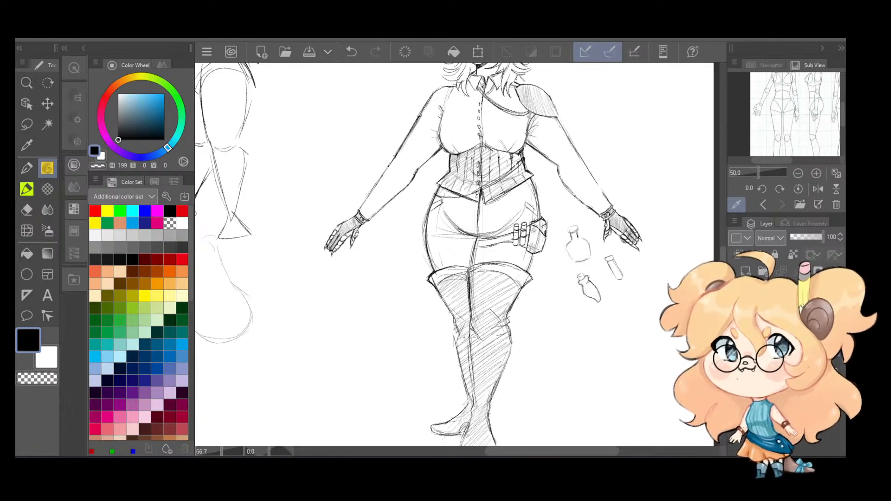
key("ctrl+z")
key("ctrl+y")
key("ctrl+z")
scroll(521, 346, "up", 2)
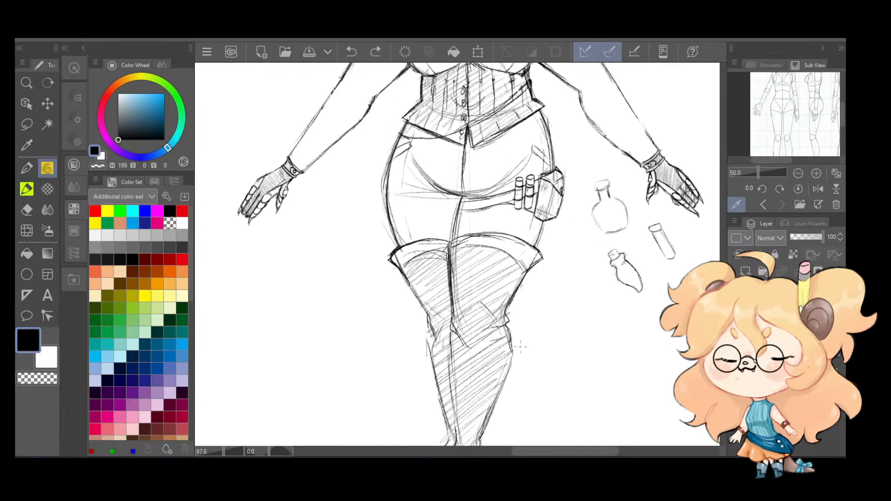
scroll(521, 346, "up", 2)
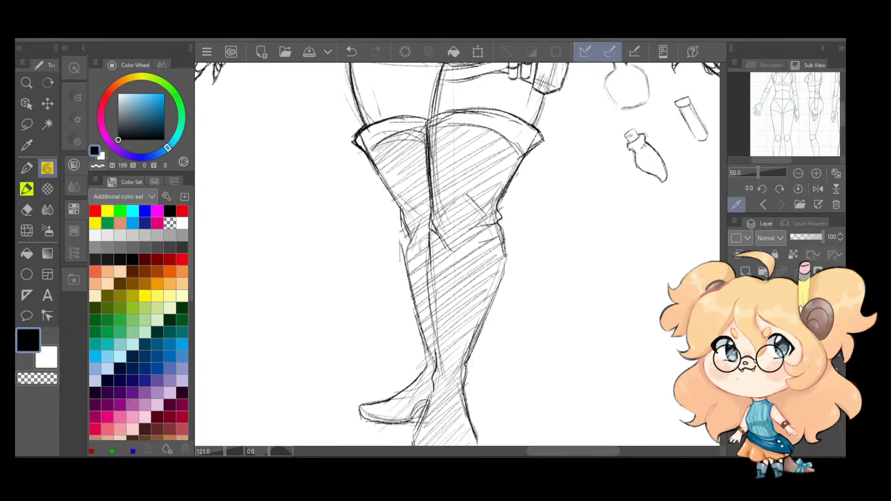
left_click_drag(430, 243, 427, 332)
key("ctrl+z")
left_click_drag(430, 249, 438, 326)
key("ctrl+z")
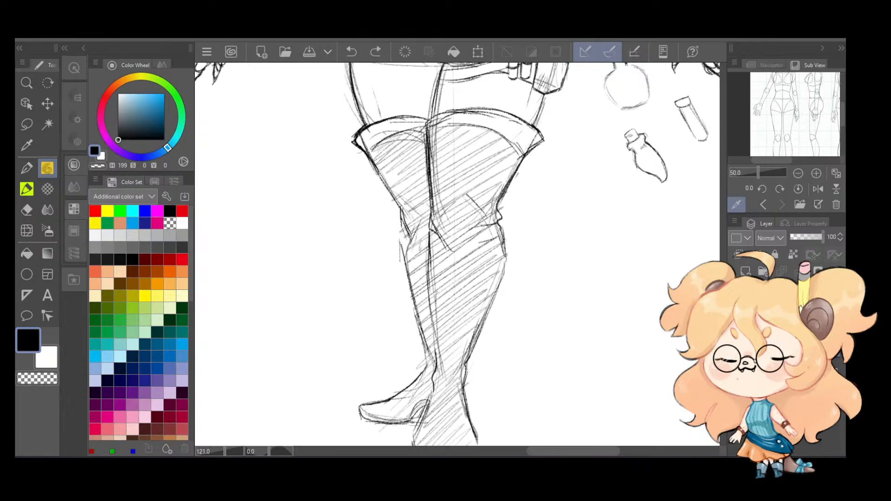
left_click_drag(429, 276, 431, 303)
left_click_drag(433, 334, 438, 361)
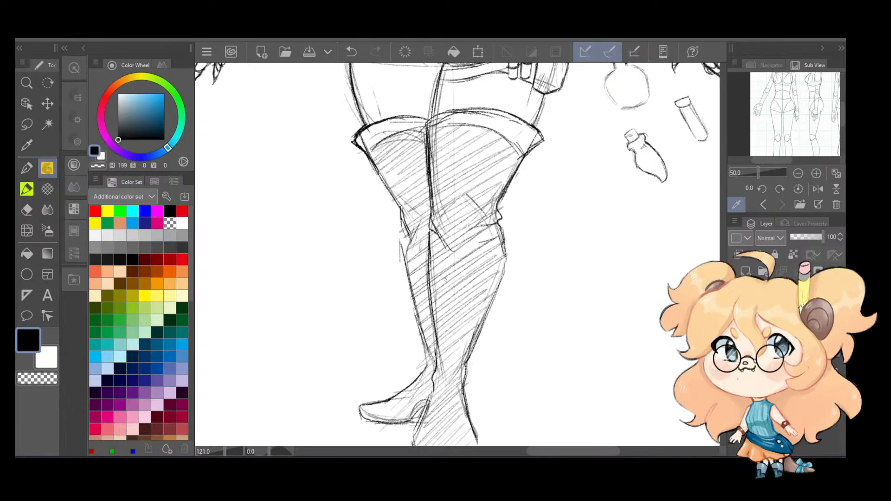
Step: Darken the inner edge of the forward boot's foot from the ankle down to the toe
scroll(501, 199, "down", 2)
scroll(488, 204, "up", 1)
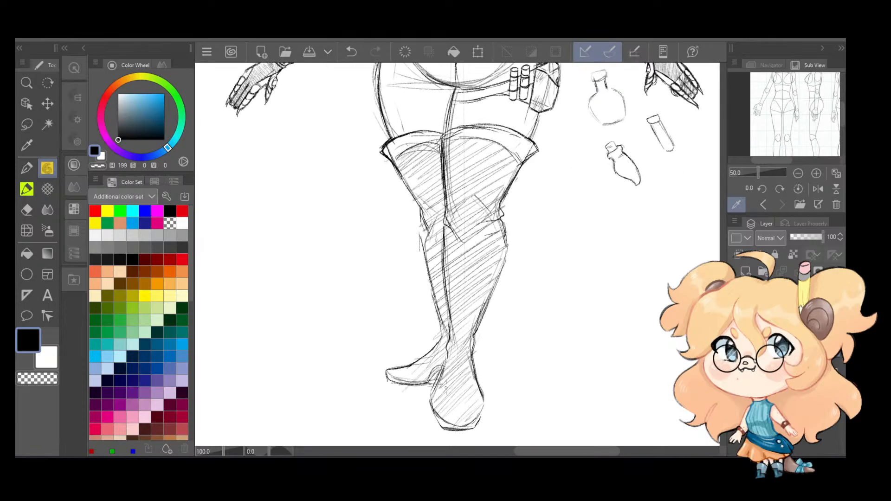
left_click_drag(446, 357, 432, 401)
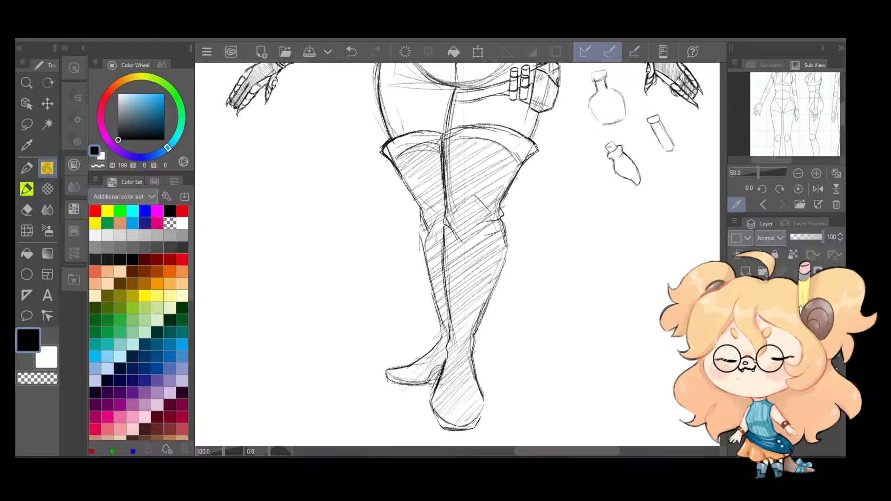
left_click_drag(446, 353, 444, 366)
Step: Review the full figure, the reference artwork and the face mask studies on the canvas
scroll(458, 254, "down", 5)
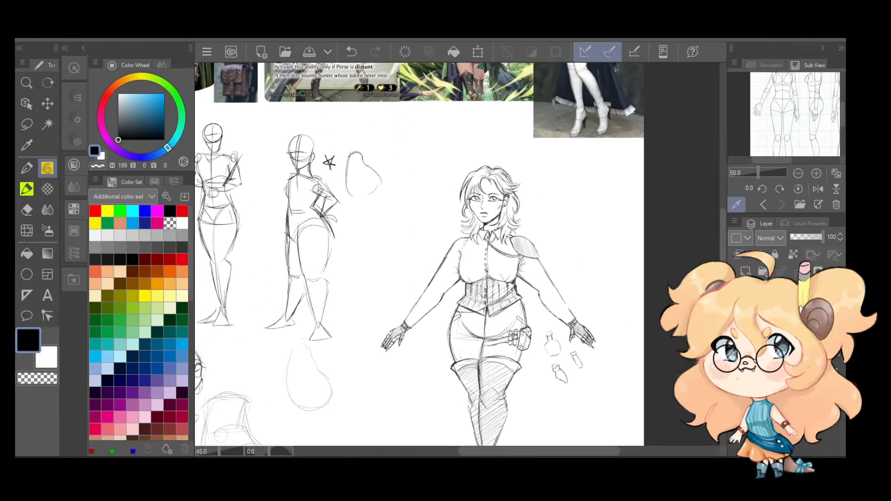
scroll(492, 258, "up", 6)
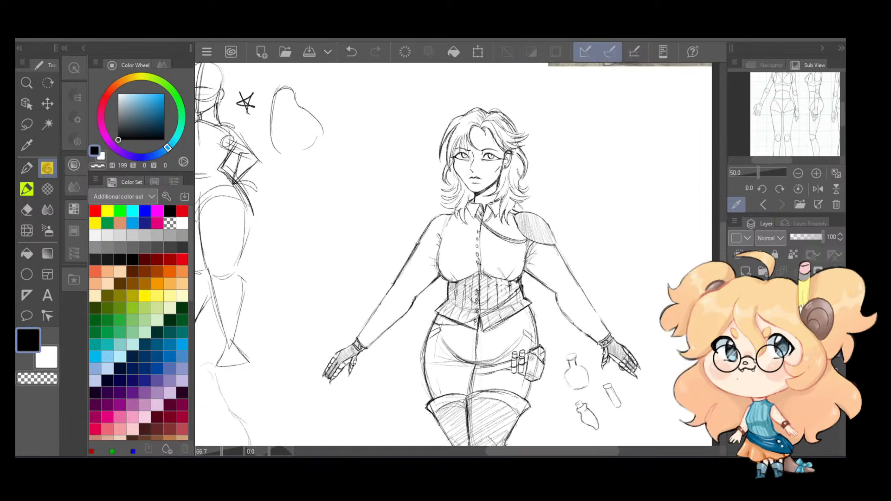
scroll(491, 252, "down", 2)
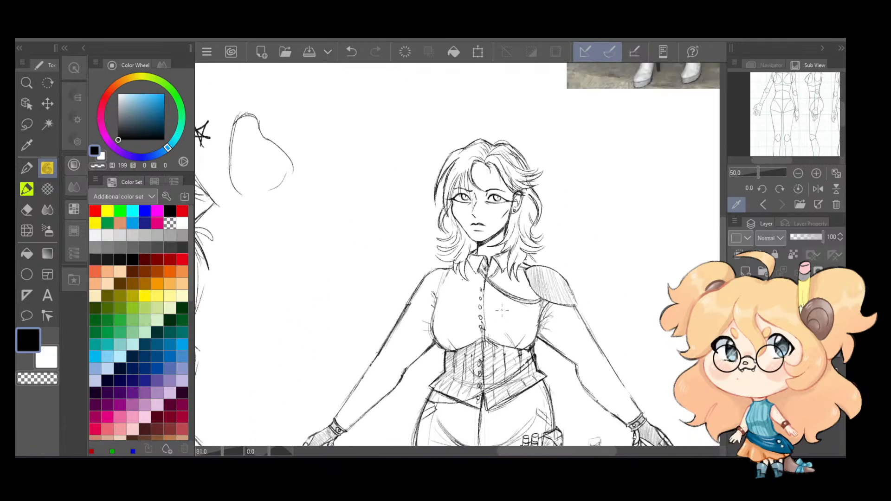
scroll(414, 261, "down", 2)
left_click_drag(378, 245, 479, 390)
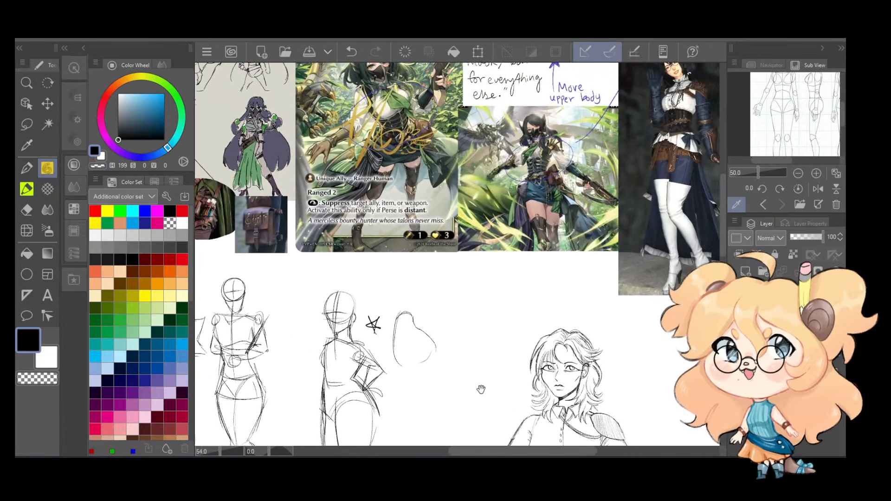
mouse_move(399, 267)
left_mouse_down()
mouse_move(497, 364)
mouse_move(408, 392)
left_mouse_up()
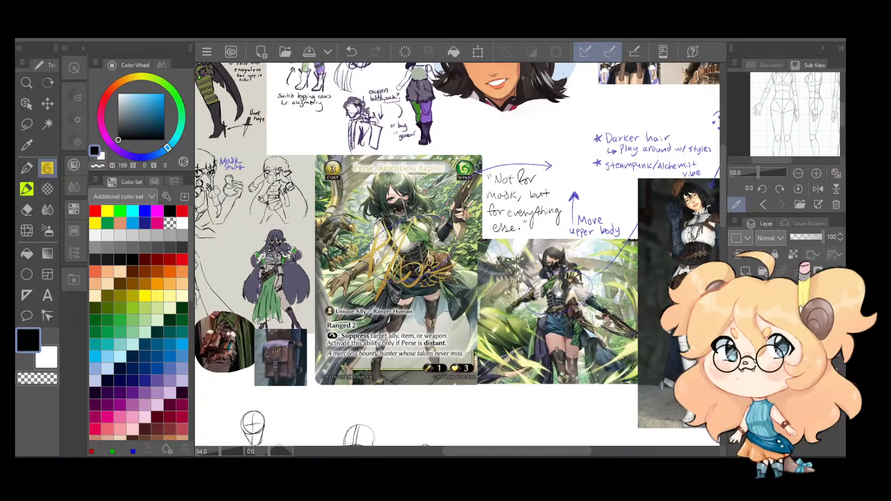
mouse_move(561, 258)
left_mouse_down()
mouse_move(565, 359)
mouse_move(509, 360)
left_mouse_up()
mouse_move(202, 365)
left_mouse_down()
mouse_move(471, 355)
mouse_move(418, 195)
left_mouse_up()
left_click_drag(411, 362, 421, 153)
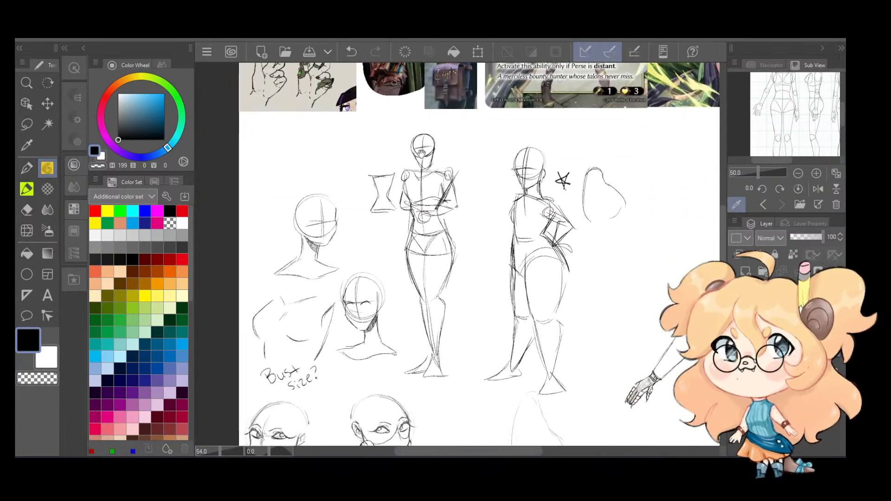
scroll(457, 280, "down", 1)
mouse_move(457, 280)
left_mouse_down()
mouse_move(423, 212)
mouse_move(524, 350)
left_mouse_up()
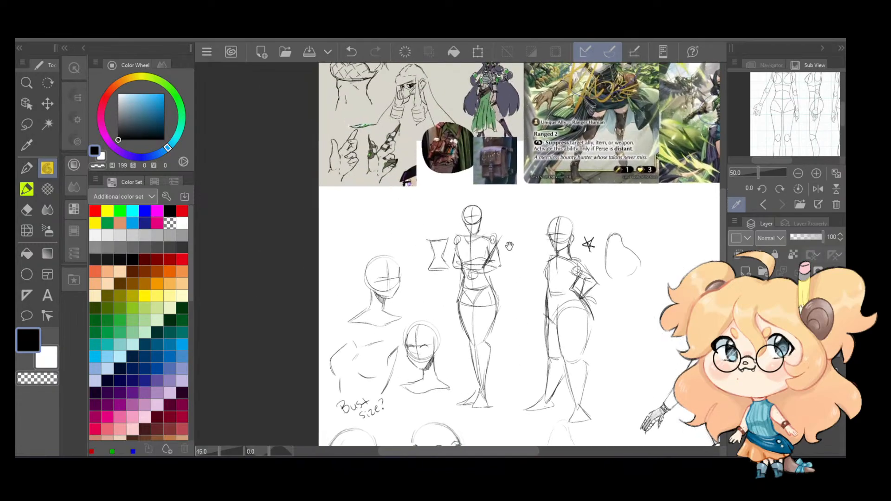
left_click_drag(506, 251, 529, 383)
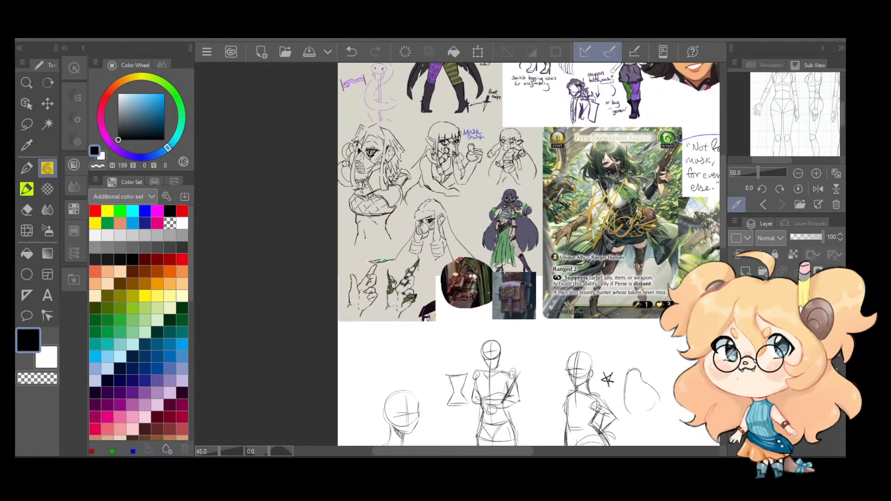
scroll(471, 220, "up", 2)
left_click_drag(476, 201, 523, 301)
scroll(465, 246, "up", 1)
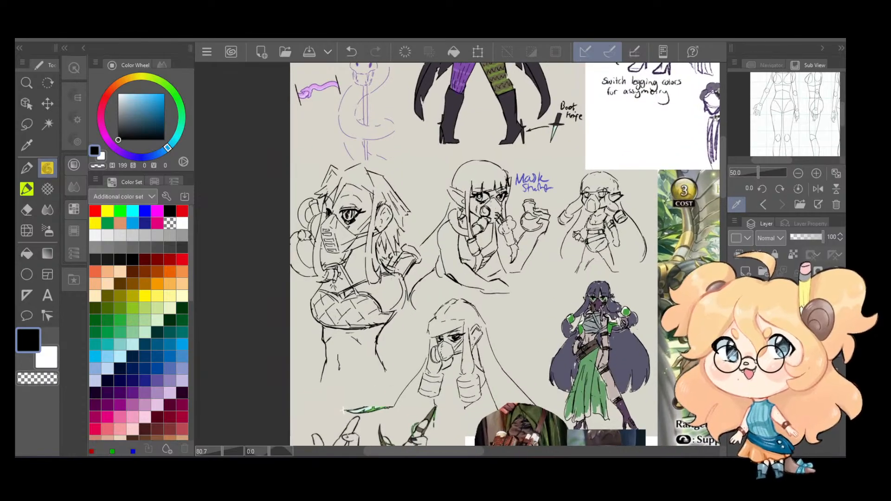
scroll(507, 176, "up", 1)
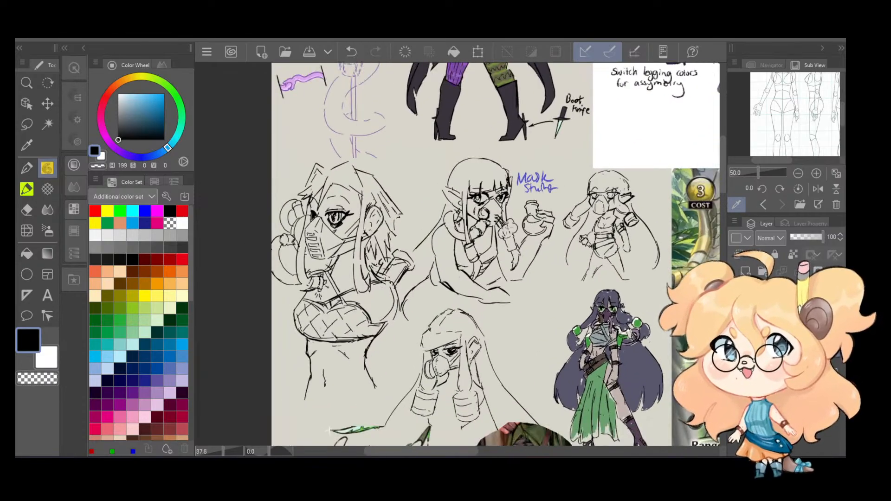
scroll(494, 255, "up", 1)
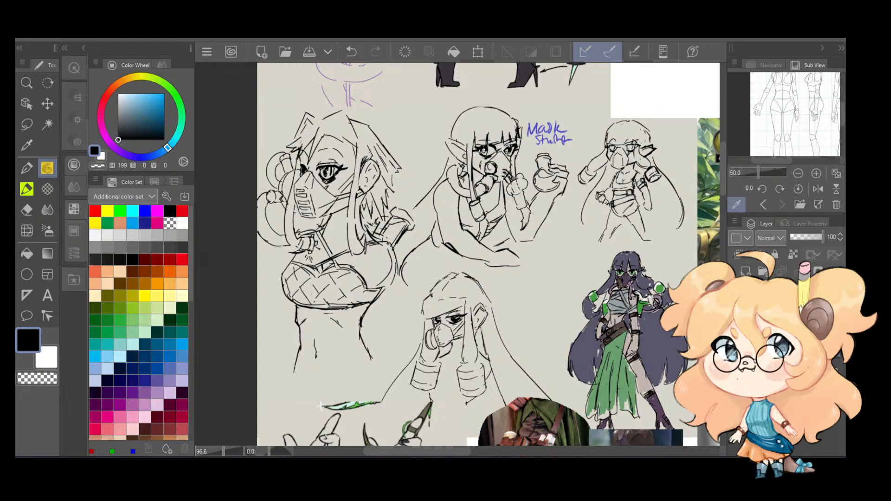
Step: Capture a screen snip of the mask studies as a reference and clear the Snipping Tool window from the canvas
key("super+shift+s")
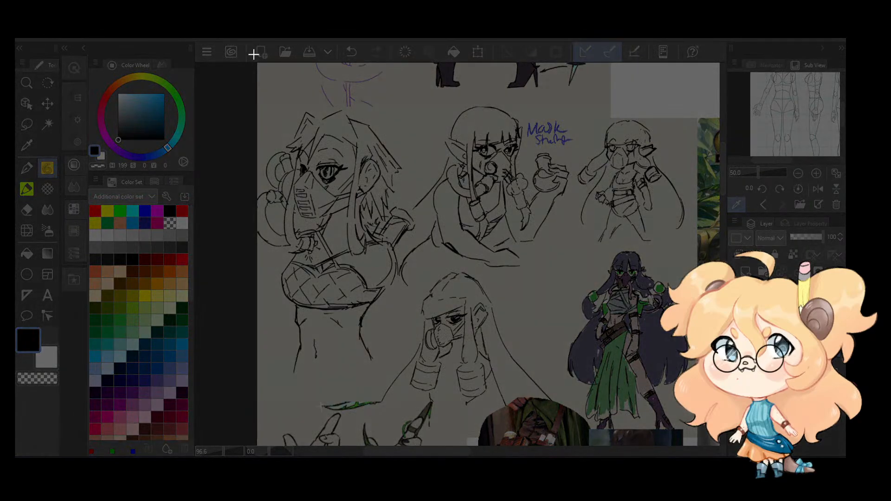
left_click_drag(221, 67, 678, 299)
left_click_drag(715, 440, 719, 447)
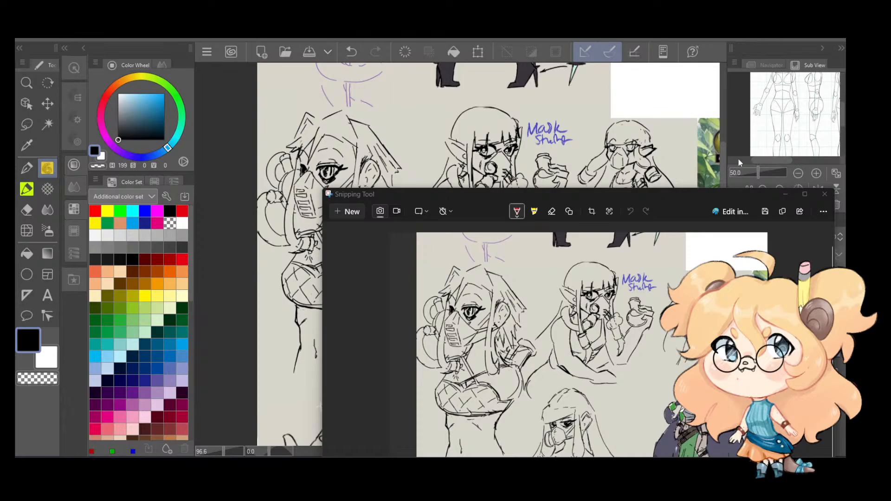
left_click(785, 158)
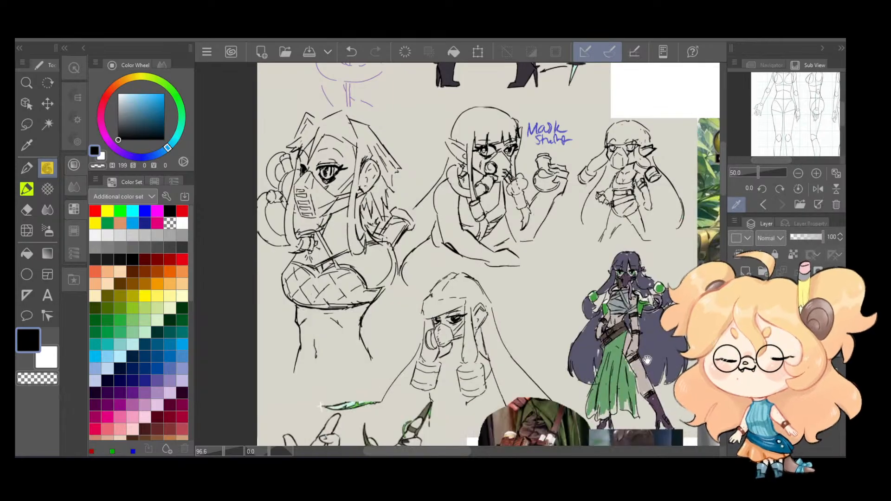
Step: Return to the front-facing ranger's head, then switch to Snipping Tool and move the mask reference window outside the drawing area
left_click_drag(649, 362, 567, 225)
scroll(688, 342, "down", 1)
mouse_move(689, 341)
left_mouse_down()
mouse_move(654, 314)
mouse_move(585, 125)
left_mouse_up()
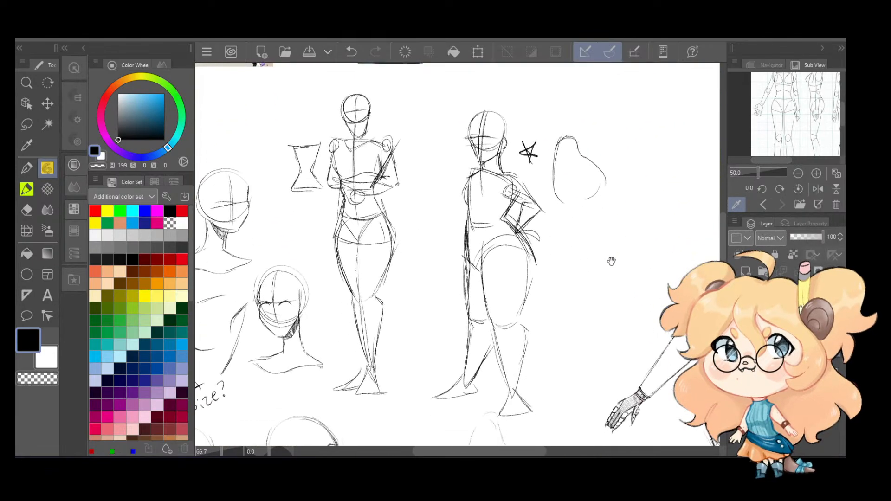
mouse_move(611, 260)
left_mouse_down()
mouse_move(411, 110)
mouse_move(336, 165)
mouse_move(342, 180)
left_mouse_up()
left_click_drag(491, 86, 534, 216)
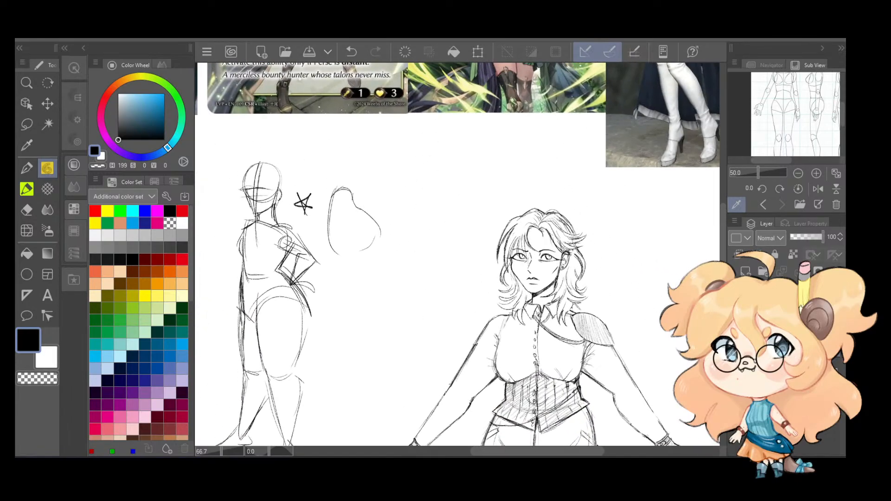
scroll(534, 216, "up", 2)
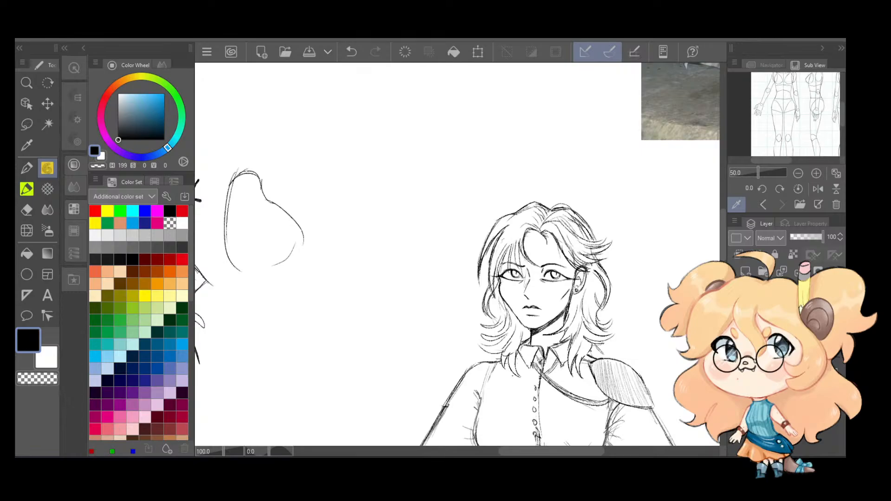
key("alt+Tab")
left_click_drag(691, 201, 890, 146)
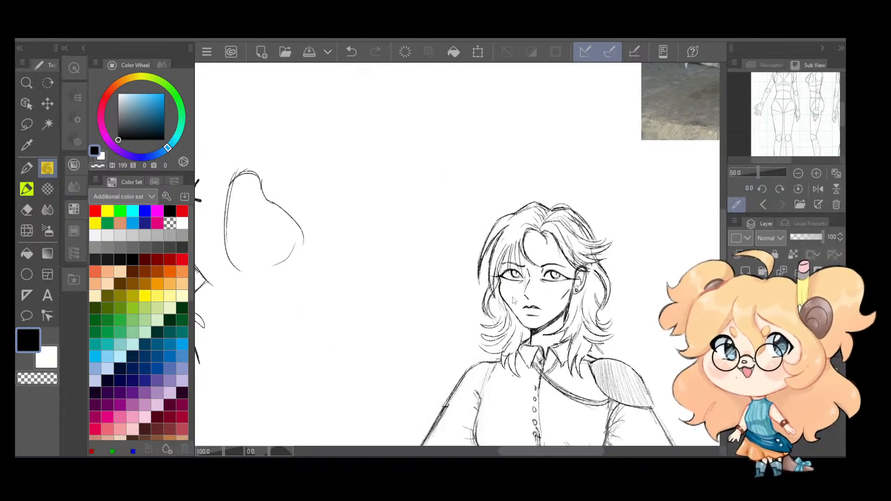
Step: Sketch the upper edge of a face mask as an inverted V from both cheeks to the nose bridge
scroll(553, 244, "up", 3)
scroll(555, 242, "up", 1)
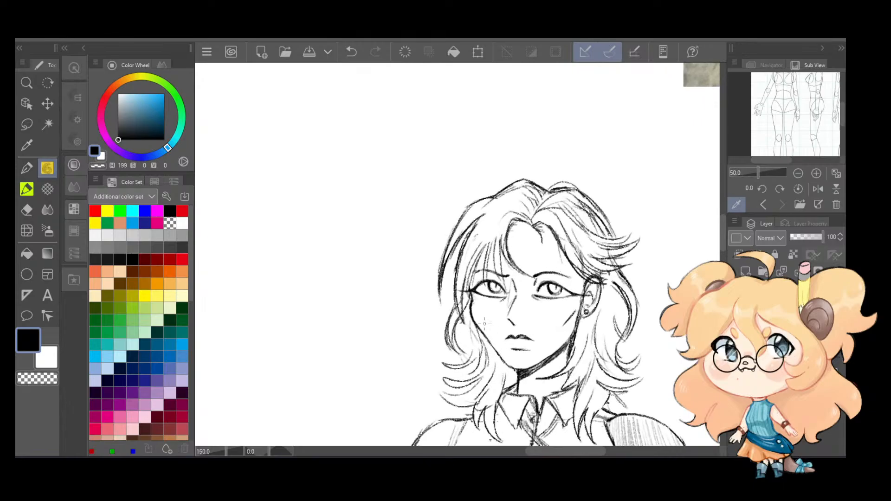
left_click_drag(477, 321, 506, 297)
key("ctrl+z")
left_click_drag(478, 325, 509, 302)
key("ctrl+z")
mouse_move(524, 300)
left_mouse_down()
mouse_move(555, 327)
mouse_move(538, 365)
left_mouse_up()
left_click_drag(556, 337, 533, 367)
left_click_drag(482, 332, 501, 367)
key("ctrl+z")
key("ctrl+z")
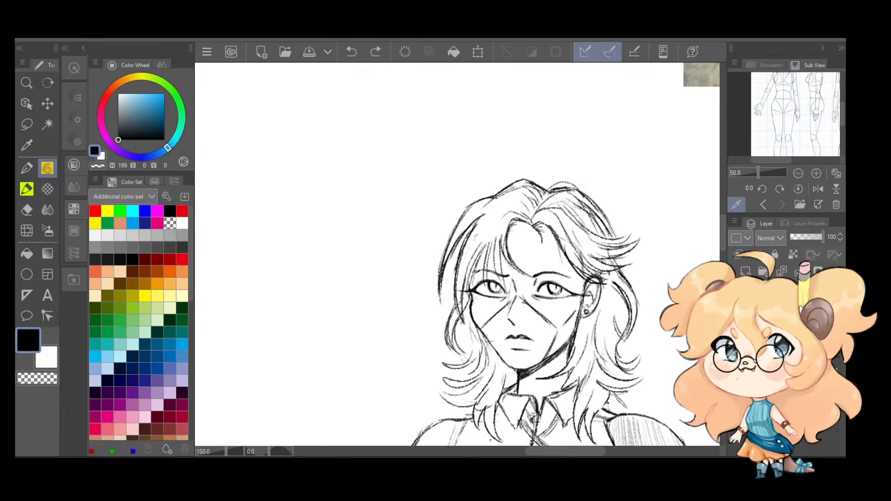
Step: Darken the mask's upper edge across the nose bridge and down the cheek on the earring side
mouse_move(483, 332)
left_mouse_down()
mouse_move(501, 370)
mouse_move(533, 364)
left_mouse_up()
key("ctrl+z")
mouse_move(503, 305)
left_mouse_down()
mouse_move(511, 298)
mouse_move(506, 307)
mouse_move(559, 332)
left_mouse_up()
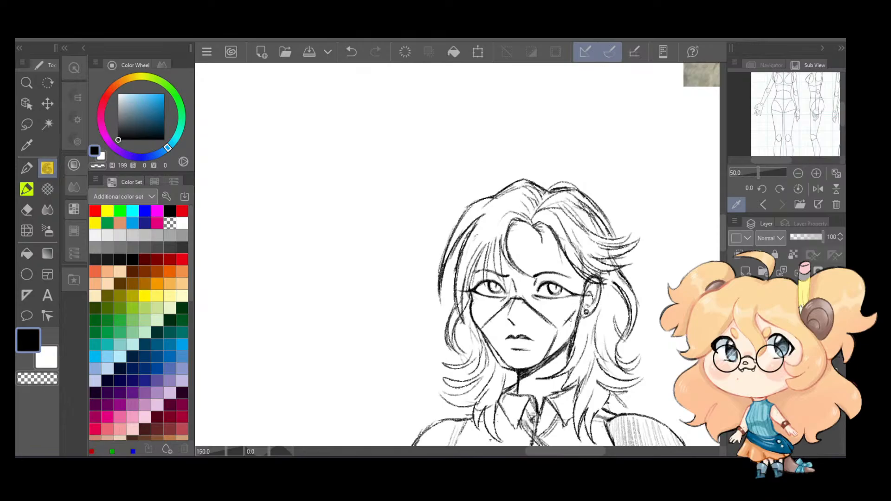
Step: Draw the mask's straps toward the ear and jaw on the earring side, undoing the extra strokes on the opposite cheek
left_click_drag(556, 325, 575, 305)
left_click_drag(556, 325, 582, 302)
key("ctrl+z")
key("ctrl+z")
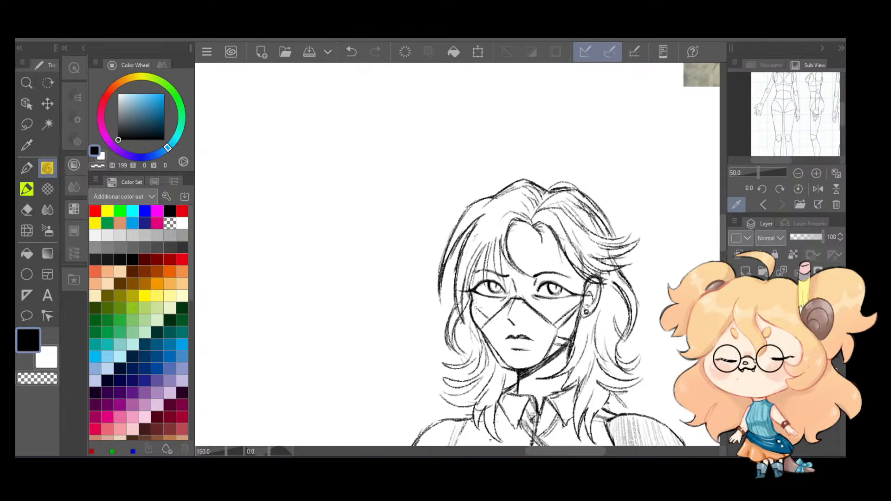
key("ctrl+z")
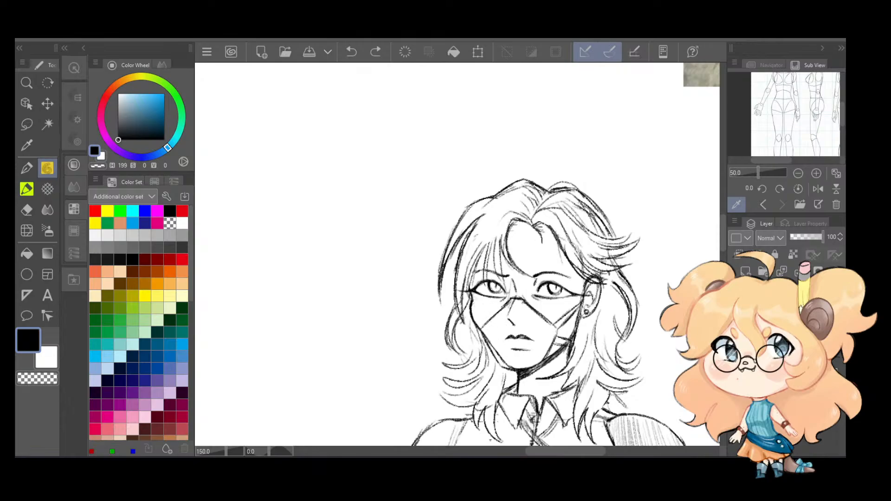
Step: Duplicate the sketch layer and erase the nose and mouth inside the mask outline
right_click(779, 297)
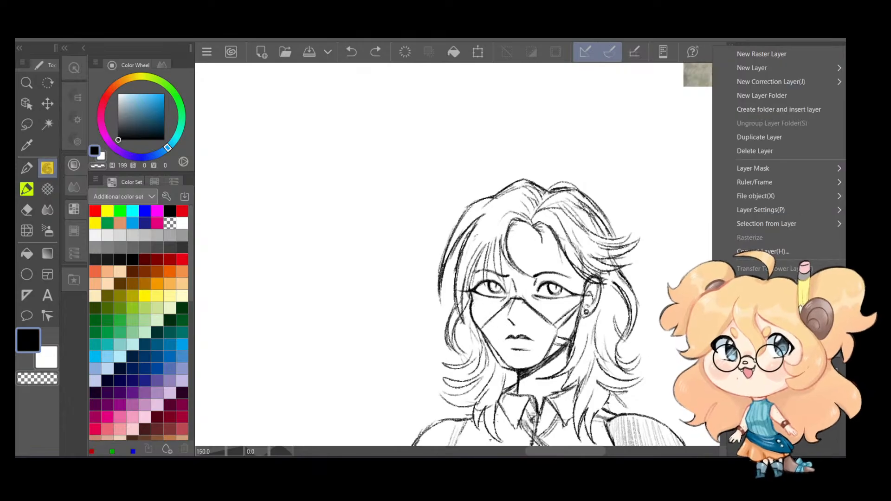
left_click(776, 143)
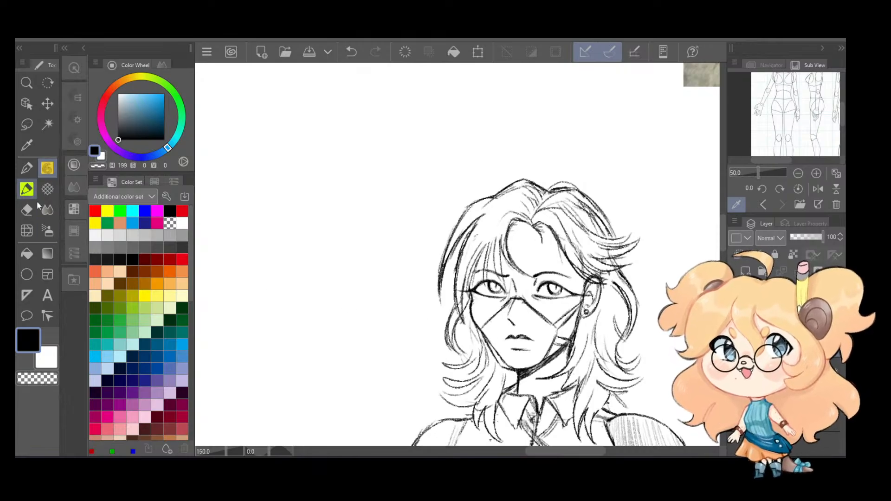
left_click(27, 210)
mouse_move(490, 339)
left_mouse_down()
mouse_move(505, 361)
mouse_move(522, 346)
mouse_move(514, 306)
left_mouse_up()
key("ctrl+z")
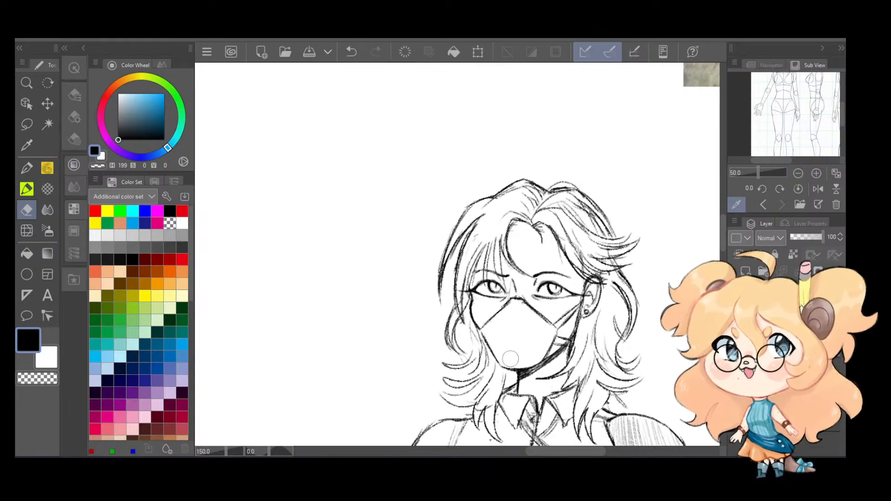
Step: Add short crease lines beneath the mask's nose bridge, undoing the stray marks
key("p")
key("p")
left_click_drag(488, 338, 491, 338)
key("ctrl+z")
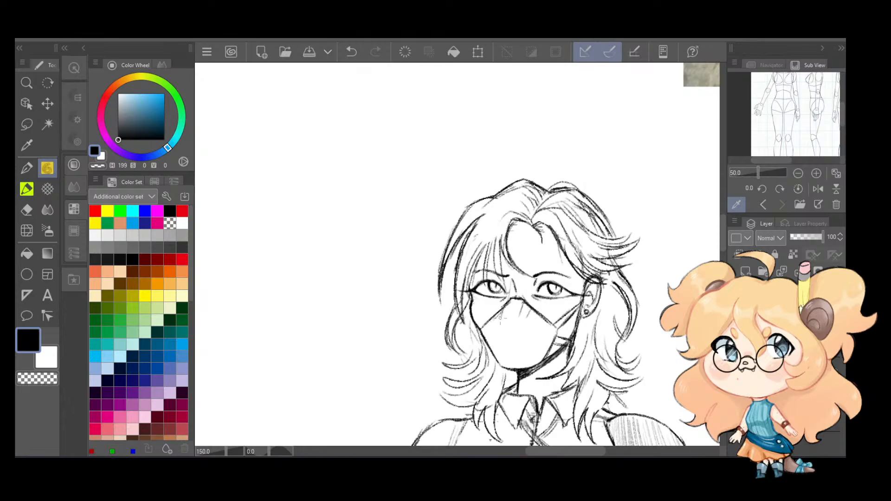
key("ctrl+z")
Step: Try a vertical centre panel with short vent slits down the front of the mask, and undo it
left_click_drag(506, 303, 503, 364)
mouse_move(523, 331)
left_mouse_down()
mouse_move(521, 367)
mouse_move(506, 323)
mouse_move(518, 332)
left_mouse_up()
left_click_drag(506, 339, 516, 343)
left_click_drag(506, 351, 513, 351)
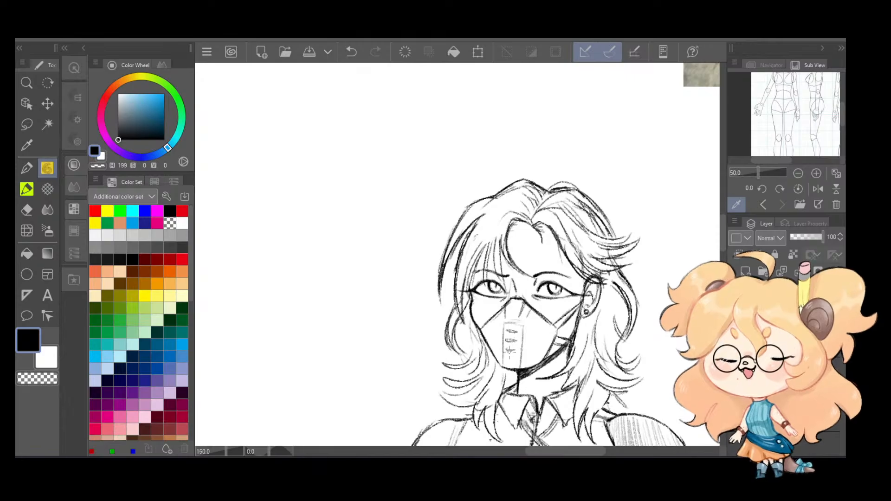
key("ctrl+z")
key("ctrl+z")
key("ctrl+z")
key("ctrl+z")
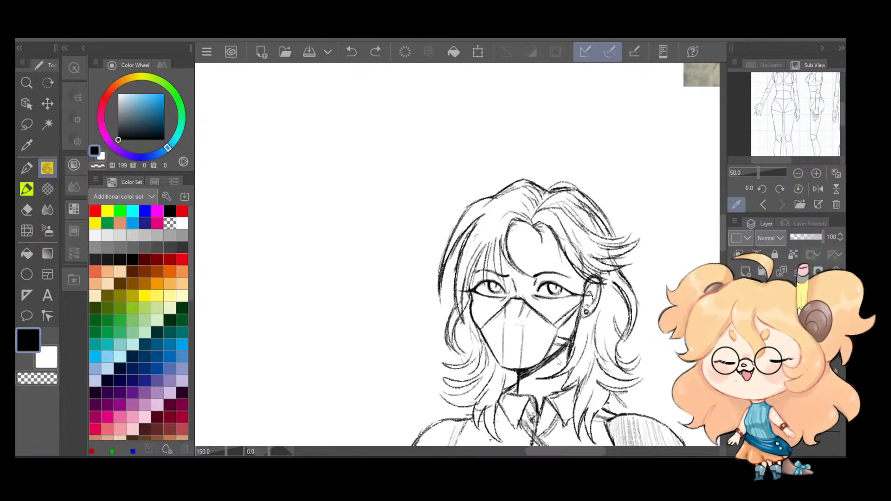
key("ctrl+z")
key("ctrl+z")
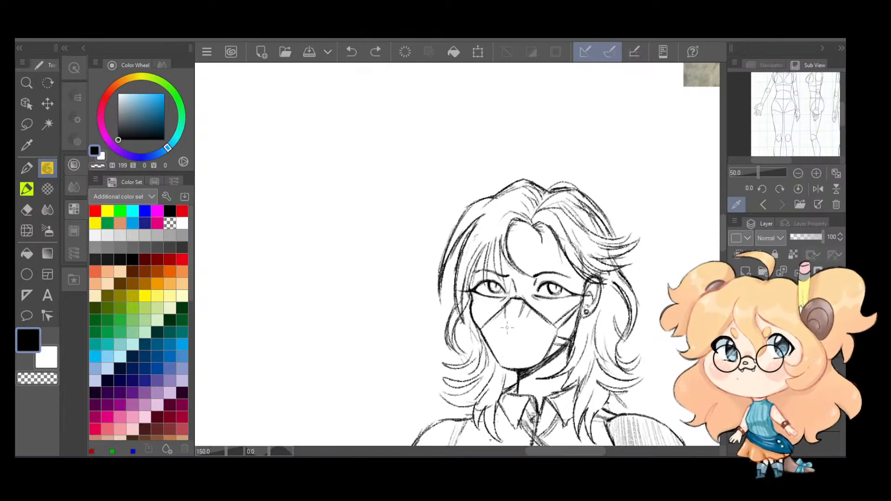
mouse_move(521, 331)
left_mouse_down()
mouse_move(508, 332)
mouse_move(518, 351)
mouse_move(507, 366)
mouse_move(516, 365)
left_mouse_up()
key("ctrl+z")
key("ctrl+z")
key("ctrl+z")
key("ctrl+z")
Step: Fade the base sketch layer and draw a round filter valve on the mask's side opposite the earring
left_click_drag(823, 238, 805, 237)
left_click(789, 304)
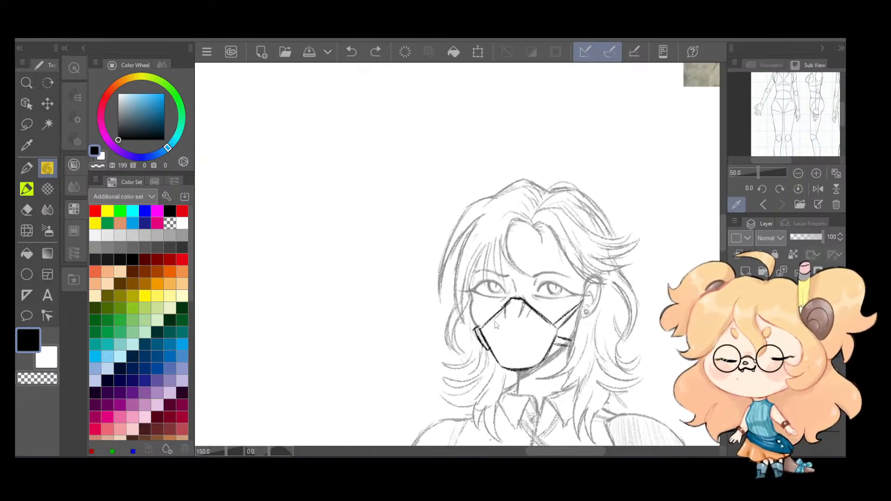
key("ctrl+z")
key("ctrl+z")
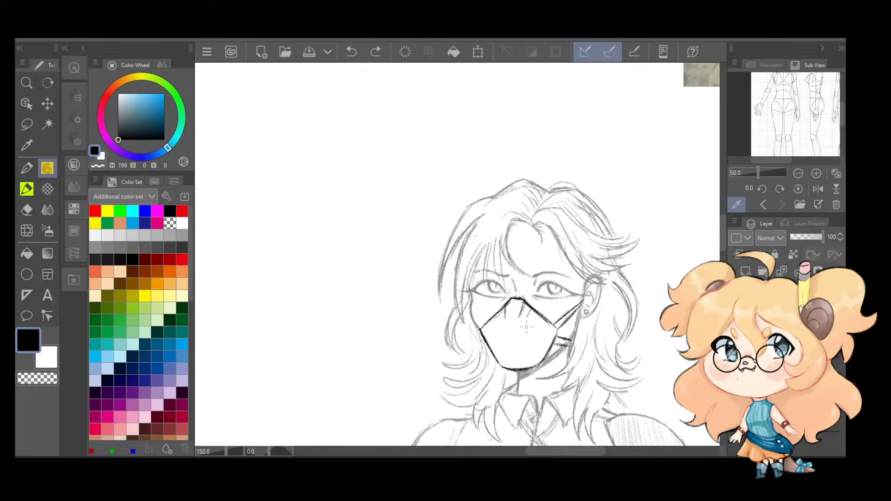
left_click_drag(540, 331, 566, 286)
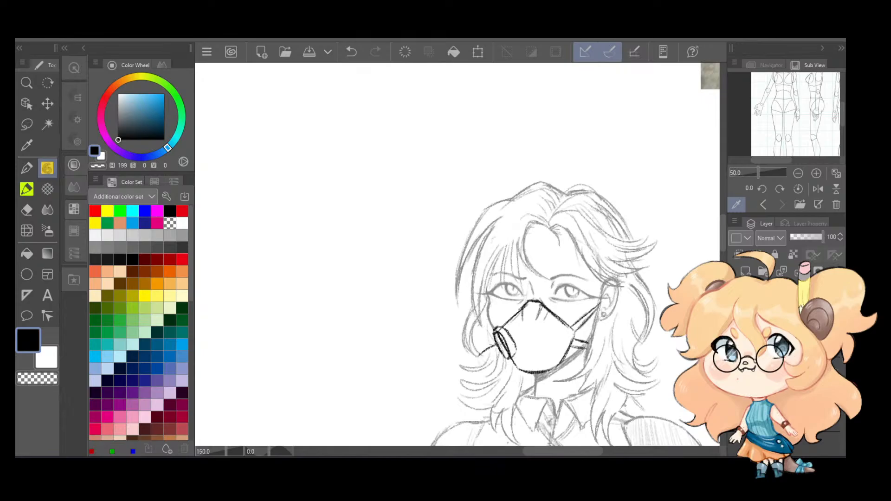
Step: Try a thick curved hose running from the mask's valve down to the shoulder, and undo it
left_click_drag(479, 355, 460, 390)
left_click_drag(461, 387, 482, 420)
key("ctrl+z")
key("ctrl+z")
mouse_move(497, 338)
left_mouse_down()
mouse_move(453, 411)
mouse_move(449, 394)
mouse_move(462, 424)
left_mouse_up()
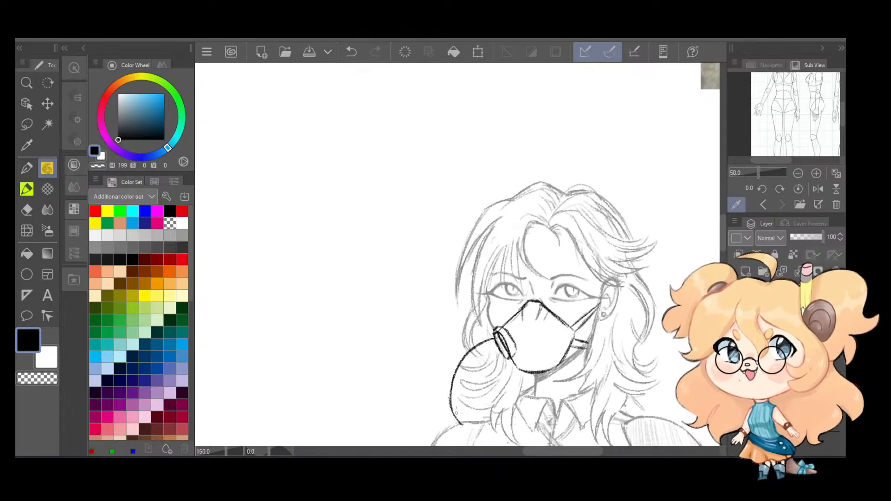
mouse_move(493, 358)
left_mouse_down()
mouse_move(467, 390)
mouse_move(474, 417)
mouse_move(469, 390)
mouse_move(499, 353)
left_mouse_up()
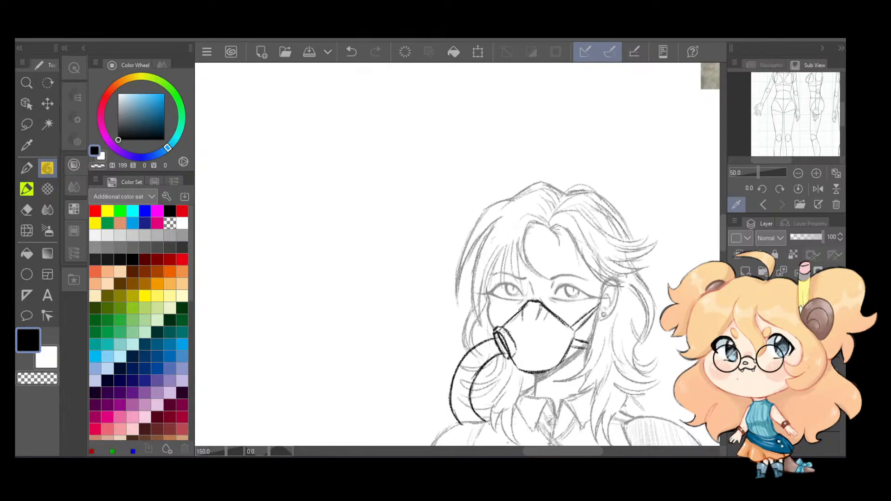
key("ctrl+z")
key("ctrl+z")
key("ctrl+z")
key("ctrl+z")
key("ctrl+z")
key("ctrl+z")
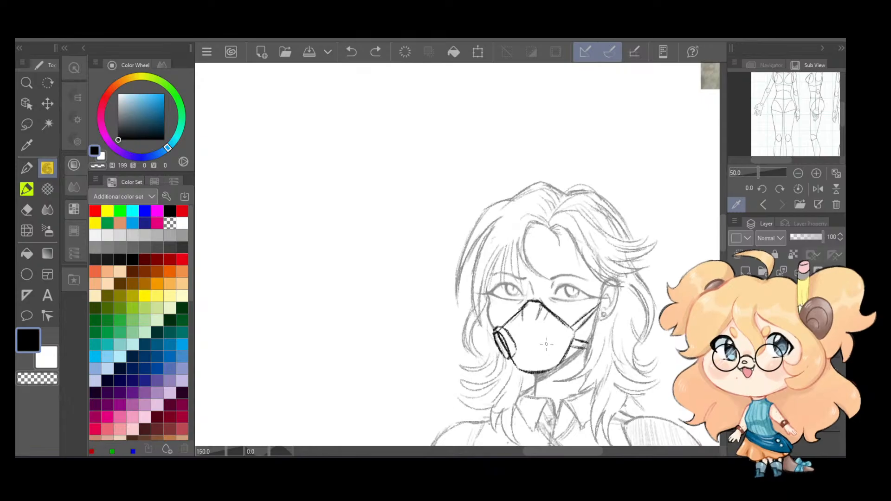
Step: Try a pair of harness straps running from both shoulders down the sides of the chest
left_click_drag(546, 351, 501, 198)
left_click_drag(572, 317, 539, 224)
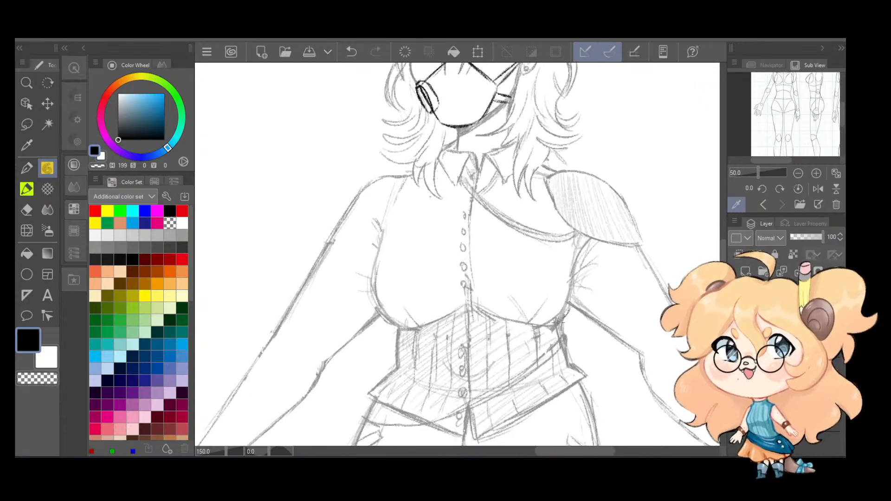
left_click_drag(559, 323, 578, 261)
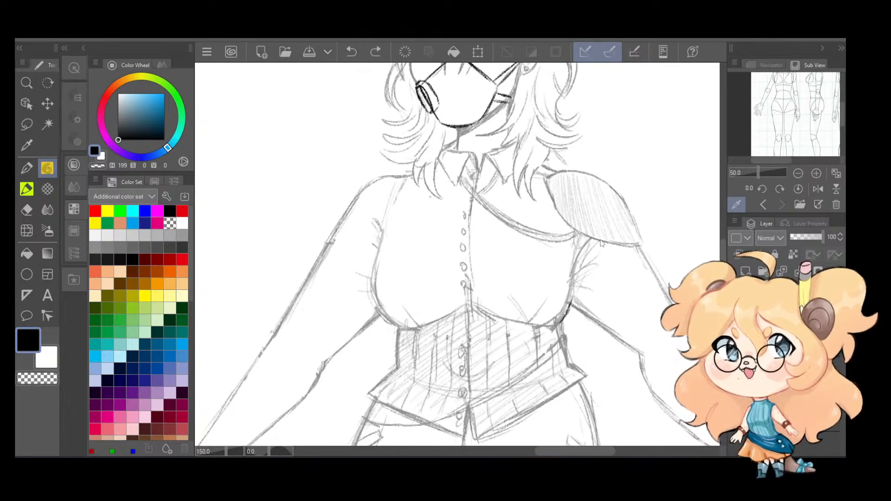
key("ctrl+z")
mouse_move(553, 233)
left_mouse_down()
mouse_move(544, 215)
mouse_move(525, 231)
left_mouse_up()
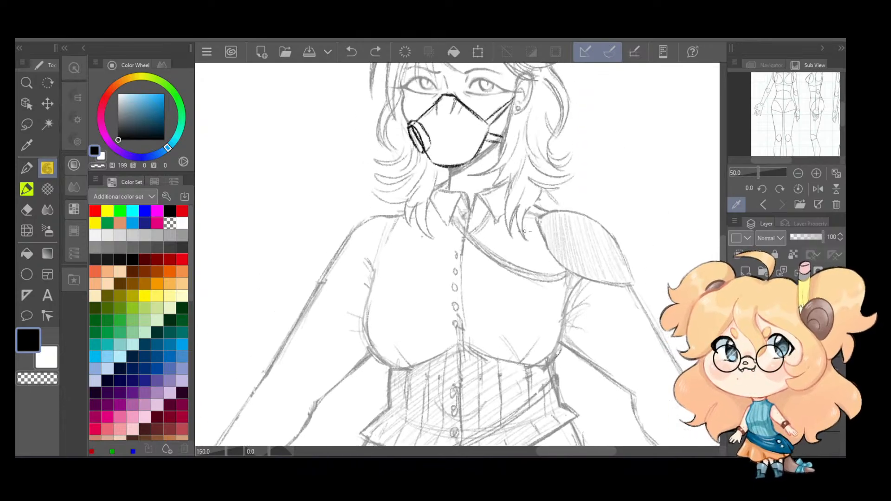
left_click_drag(405, 222, 372, 275)
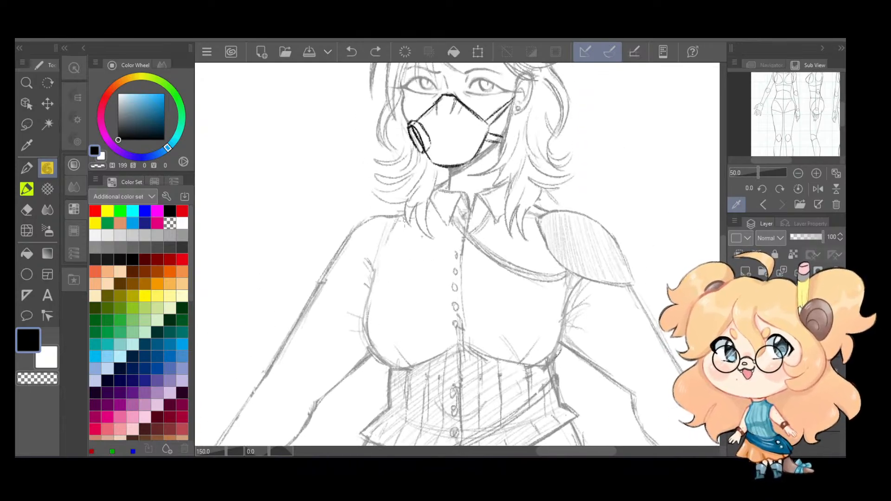
left_click_drag(409, 222, 370, 304)
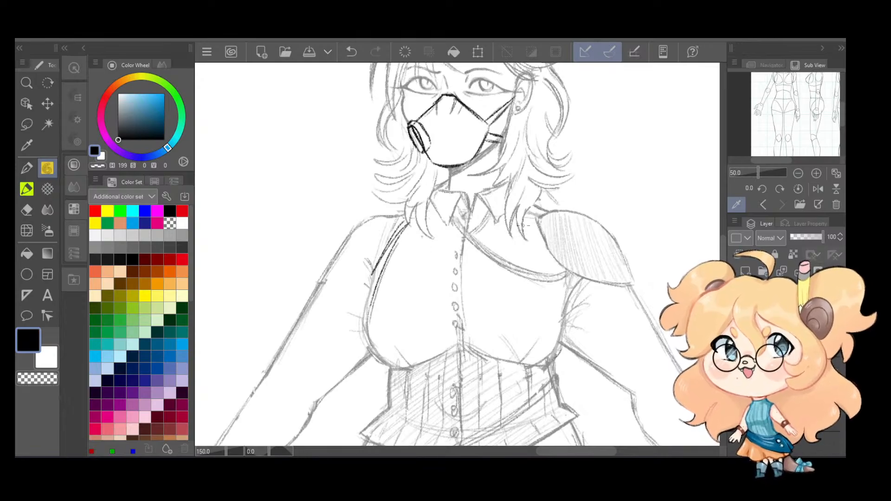
left_click_drag(529, 215, 559, 315)
left_click_drag(543, 238, 560, 304)
key("ctrl+z")
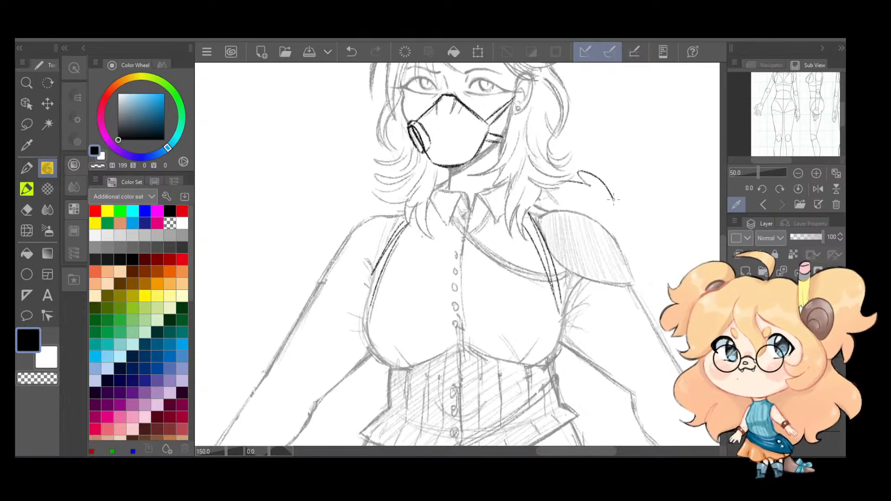
Step: Try a curved line beside the hair above the shoulder pad, and undo it along with the shoulder straps
scroll(578, 232, "up", 4)
left_click_drag(571, 229, 600, 241)
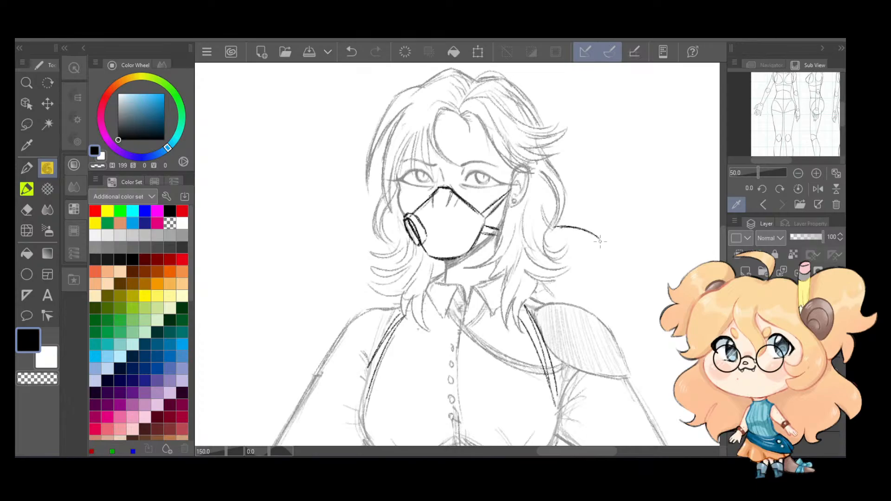
key("ctrl+z")
key("ctrl+z")
key("ctrl+z")
key("ctrl+z")
key("ctrl+z")
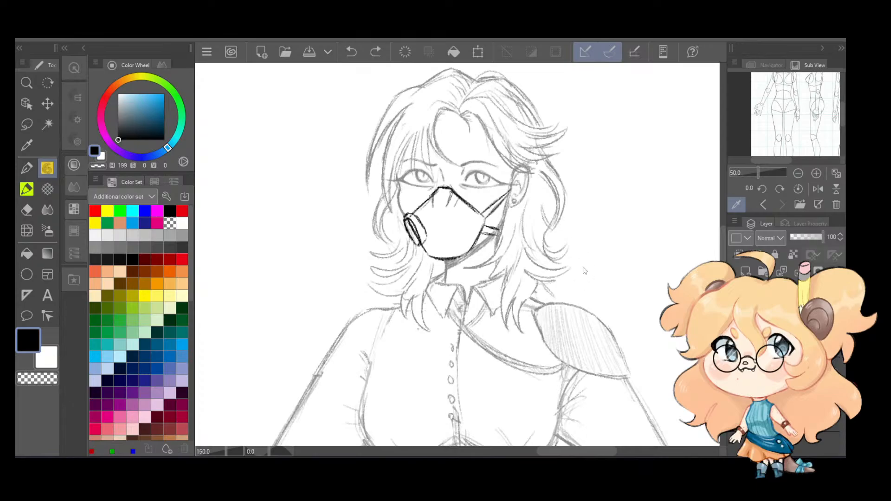
Step: Erase the mask's two straps and the adjoining mask corner on the earring side
left_click_drag(567, 241, 614, 282)
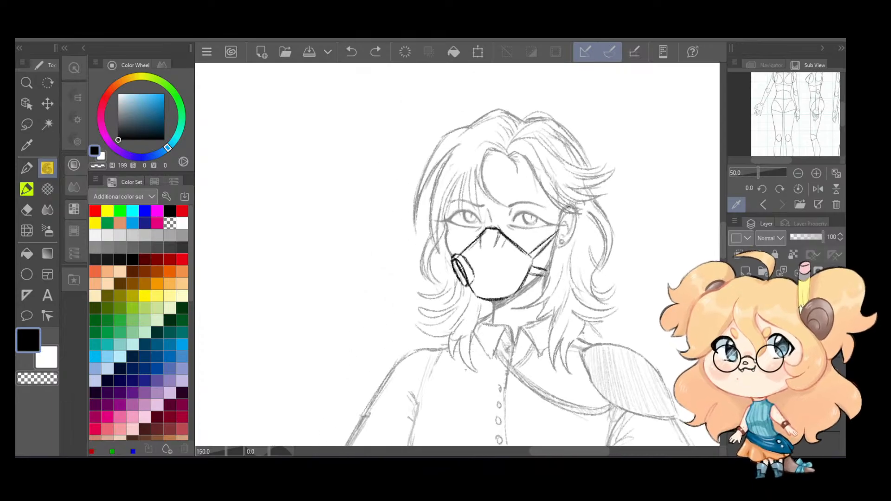
left_click(26, 209)
left_click_drag(556, 232, 550, 237)
left_click_drag(546, 270, 538, 278)
left_click_drag(550, 245, 540, 262)
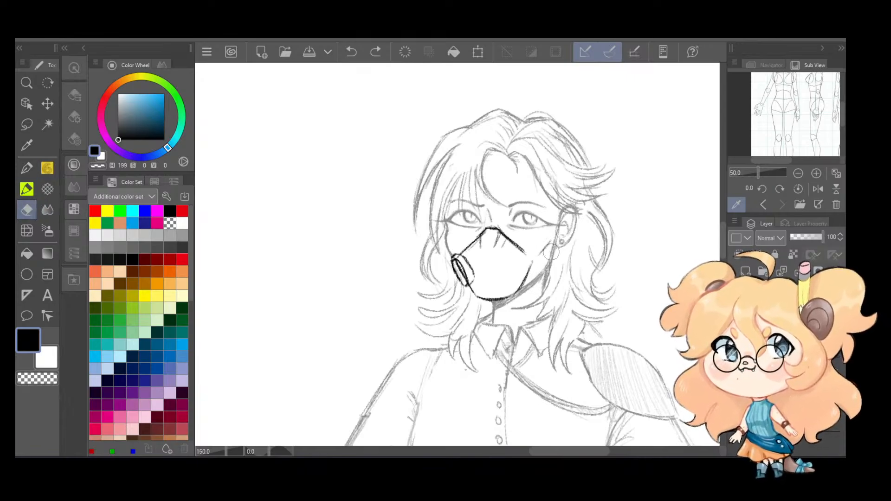
Step: Redraw the mask's corner and its straps toward the ear and jaw on the earring side, undoing misplaced strokes
left_click(47, 168)
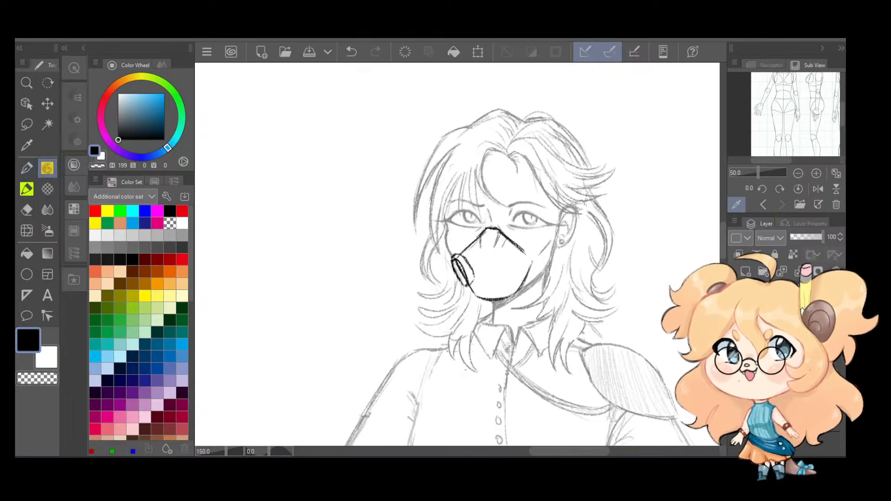
key("ctrl+z")
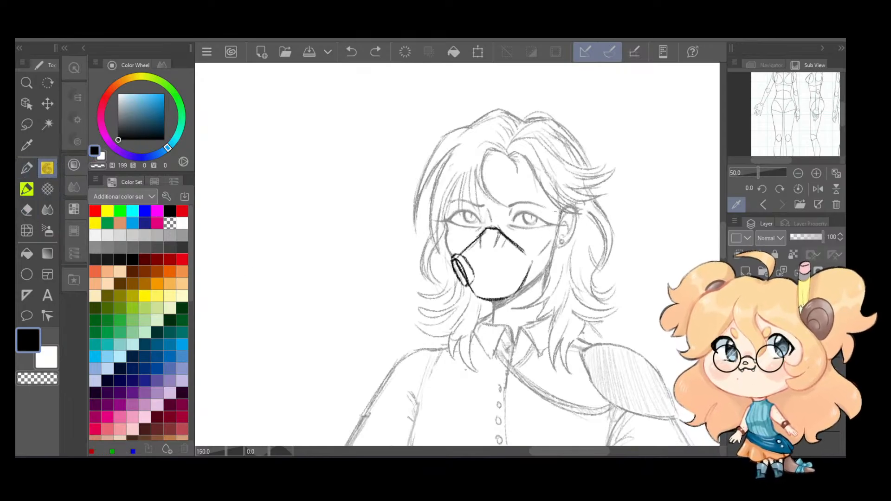
left_click_drag(561, 212, 546, 232)
mouse_move(560, 214)
left_mouse_down()
mouse_move(538, 237)
mouse_move(529, 228)
mouse_move(540, 249)
left_mouse_up()
key("ctrl+z")
key("ctrl+z")
key("ctrl+z")
key("ctrl+z")
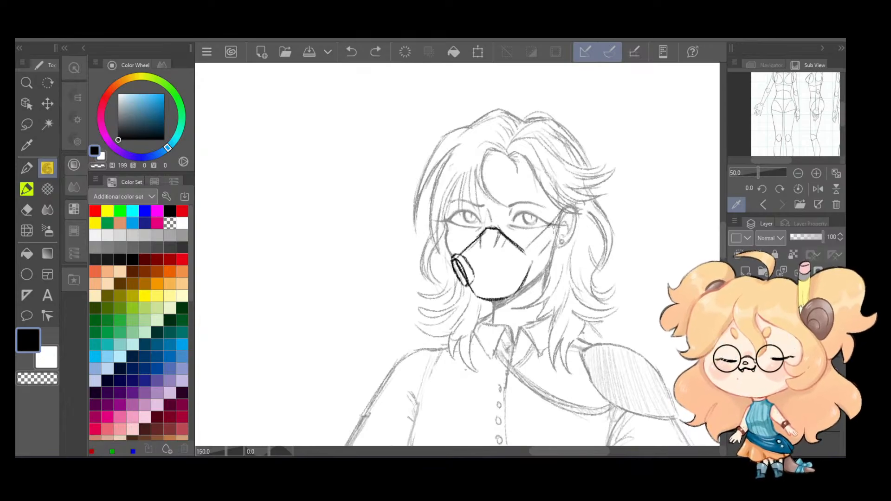
left_click_drag(561, 218, 531, 257)
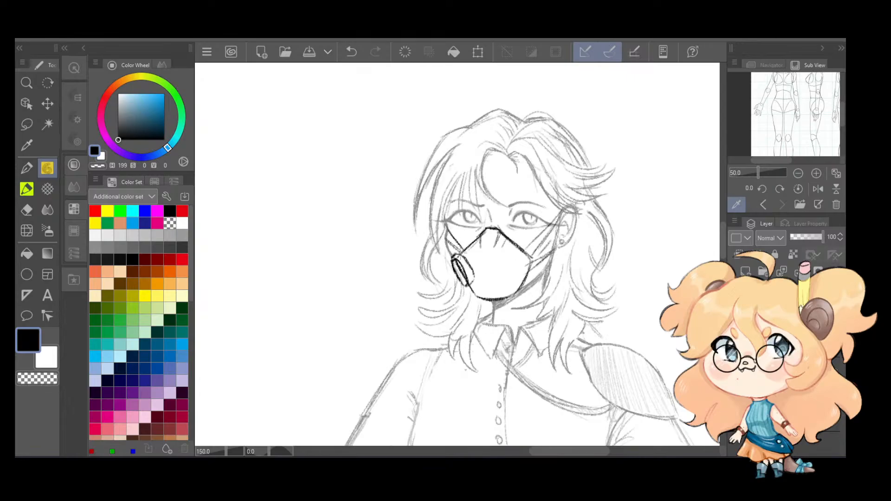
Step: Draw the matching strap across the cheek opposite the earring, from the hairline down to the mask
key("ctrl+z")
left_click_drag(448, 232, 453, 252)
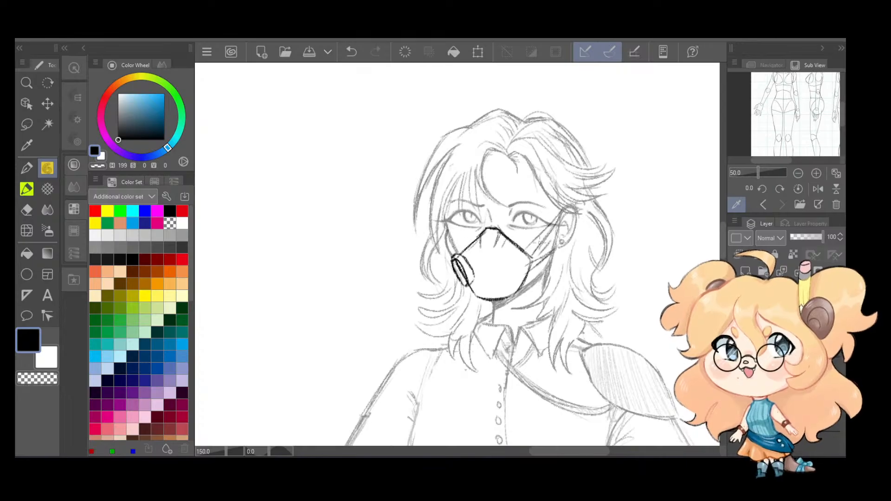
key("ctrl+z")
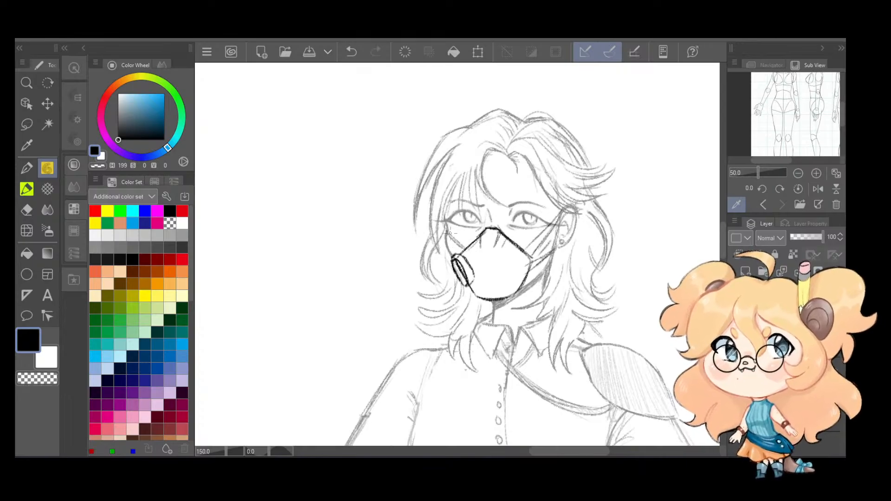
left_click_drag(448, 231, 463, 245)
Step: Clear the detail inside the mask's filter valve and redraw it as a clean oval with a curved inner line
key("e")
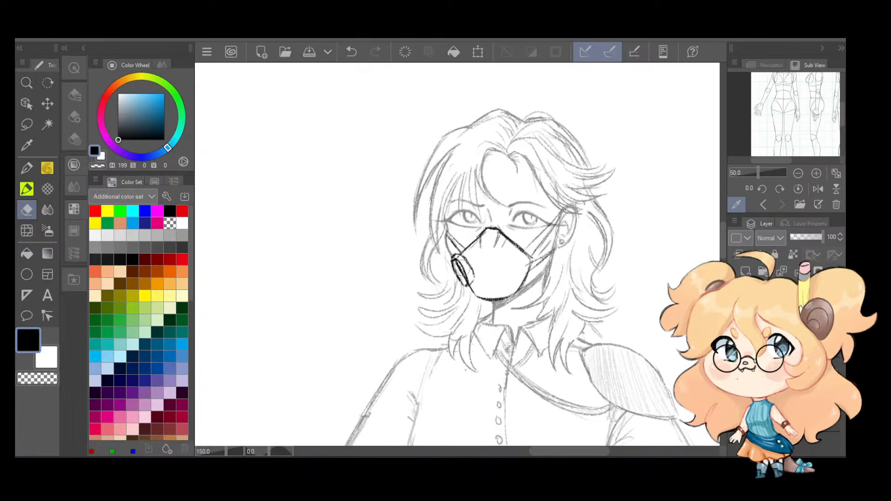
left_click_drag(466, 280, 468, 281)
key("ctrl+z")
left_click_drag(459, 263, 463, 274)
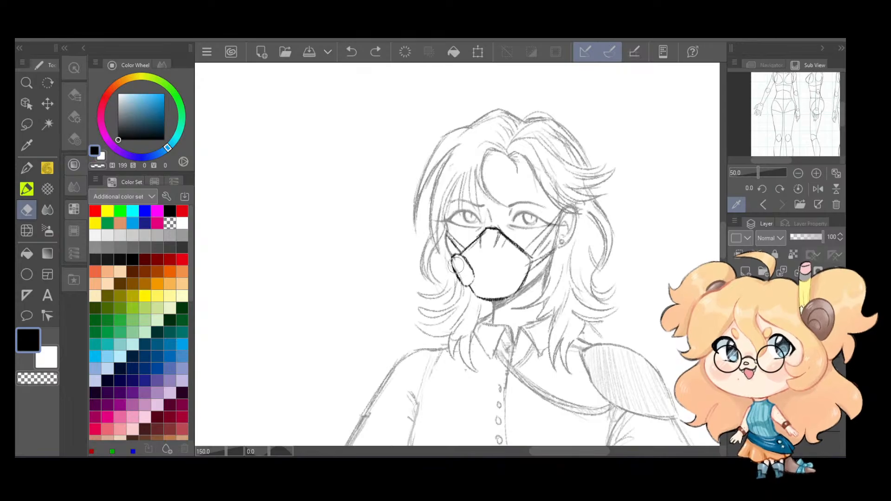
key("p")
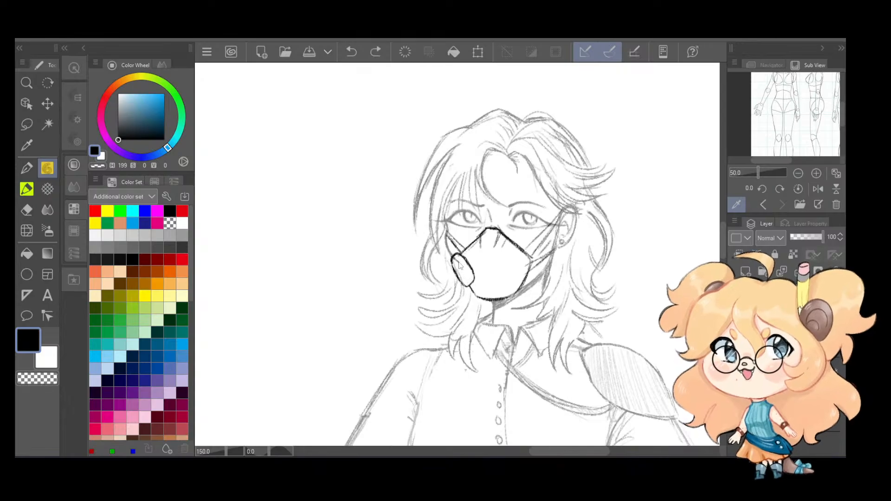
left_click_drag(456, 260, 468, 285)
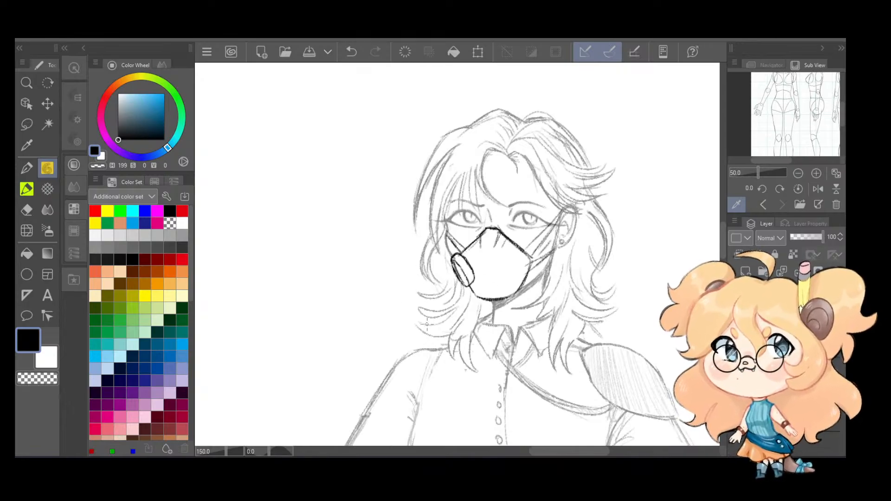
Step: Try a hose looping from the valve to a rounded shape on the shoulder, and undo it with the valve's inner line
left_click_drag(420, 308, 400, 351)
mouse_move(451, 268)
left_mouse_down()
mouse_move(395, 295)
mouse_move(392, 331)
left_mouse_up()
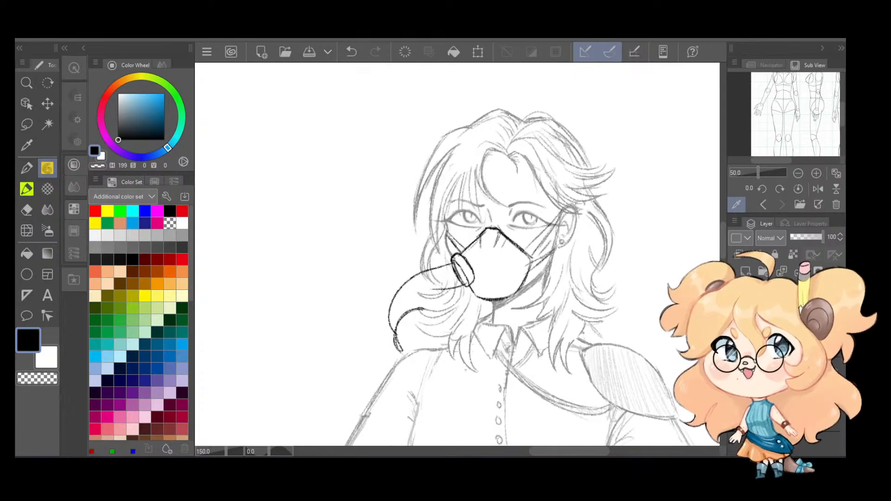
mouse_move(411, 356)
left_mouse_down()
mouse_move(396, 334)
mouse_move(447, 325)
left_mouse_up()
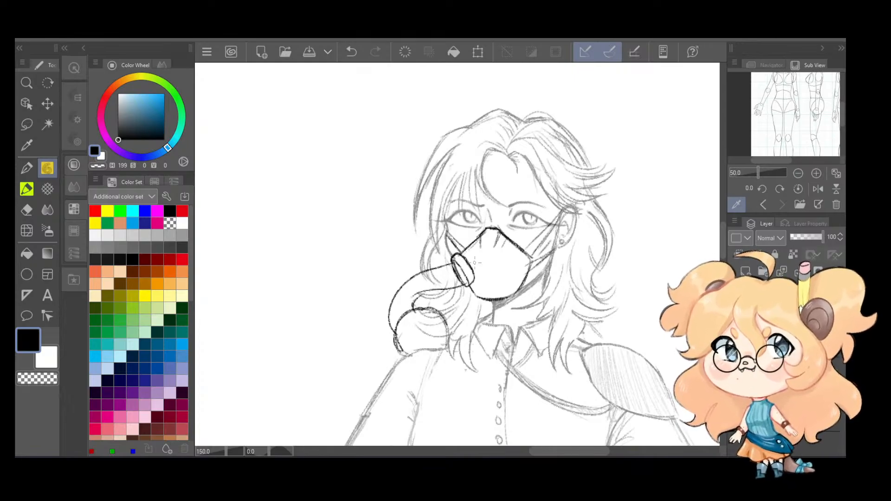
key("ctrl+z")
left_click_drag(467, 294, 482, 288)
key("ctrl+z")
key("ctrl+z")
key("ctrl+z")
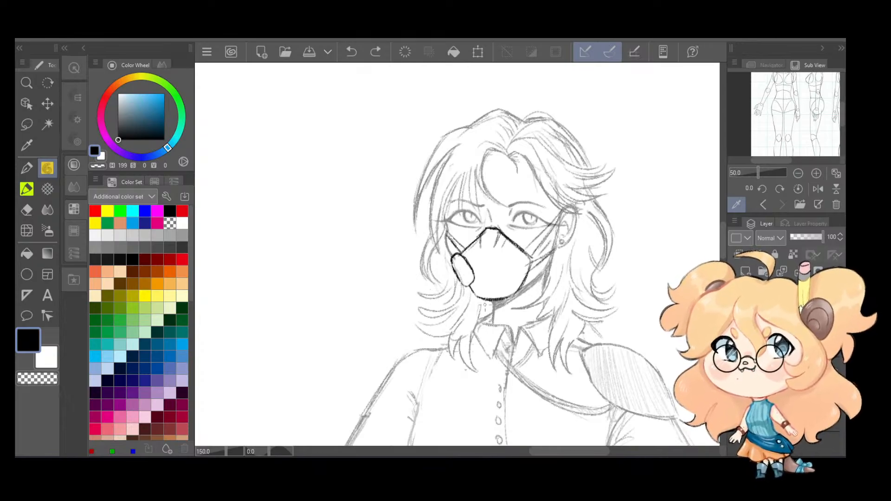
Step: Erase the filter valve from the side of the mask and return to the pencil
key("e")
mouse_move(474, 255)
left_mouse_down()
mouse_move(475, 279)
mouse_move(454, 254)
mouse_move(464, 289)
left_mouse_up()
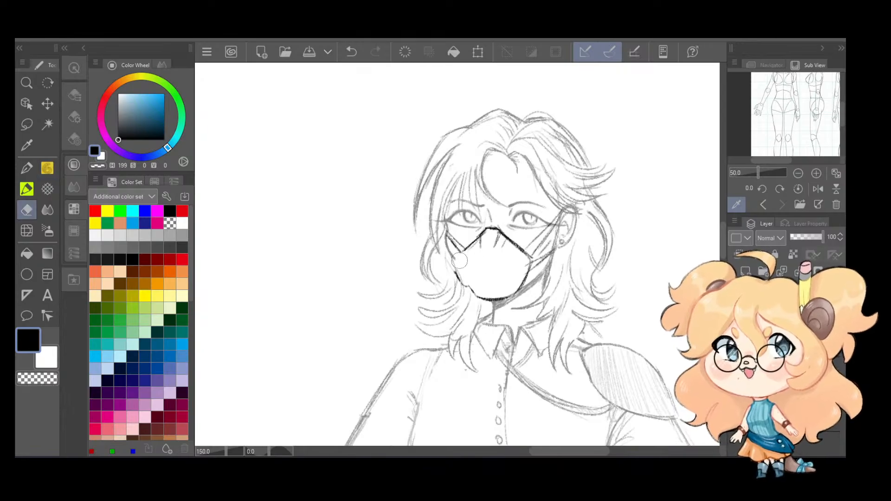
key("p")
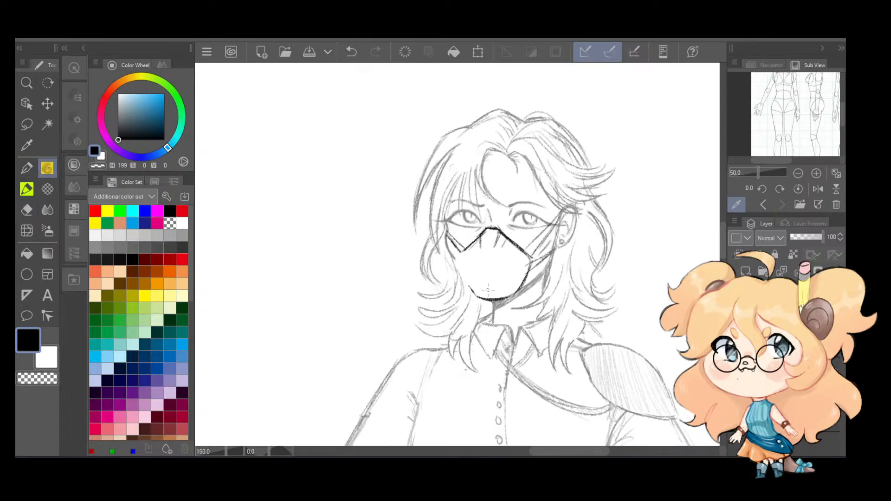
Step: Redraw the mask's outline where the valve was erased, and undo the extra strokes along the opposite upper edge
left_click_drag(467, 249, 458, 257)
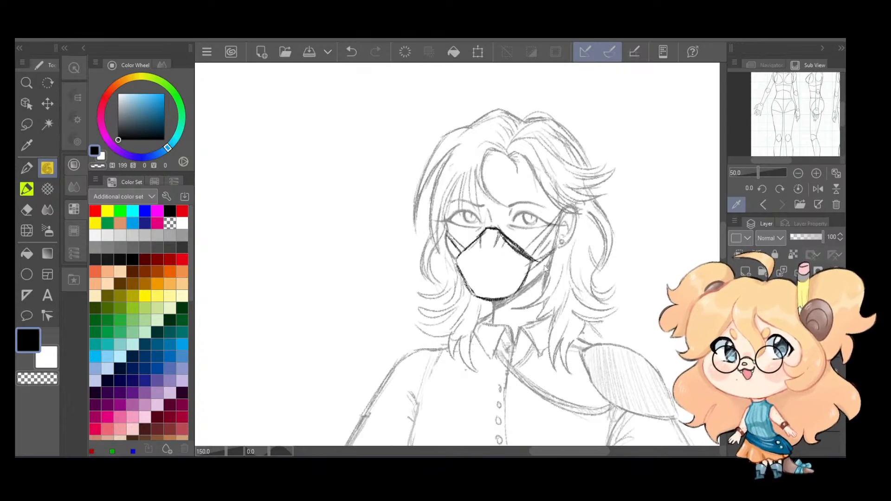
key("ctrl+z")
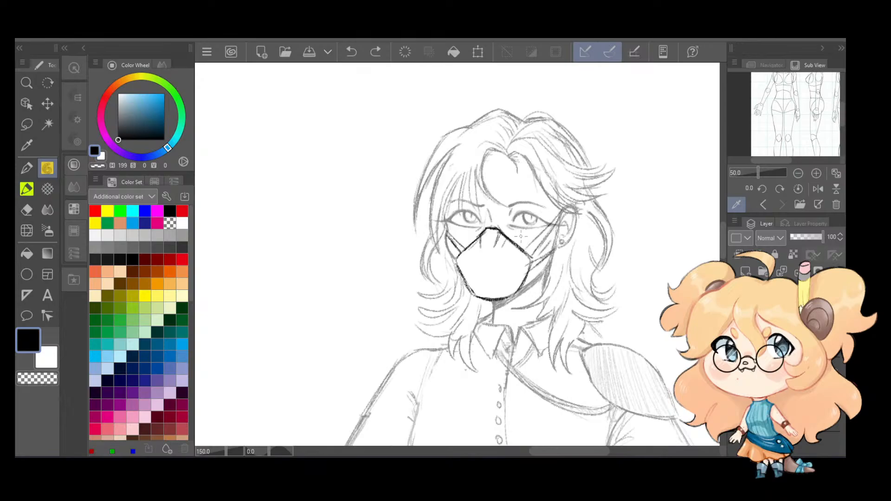
Step: Test a hexagon and an inward-curved variant beside the head, try an angular outline on the mask, and remove all of it
mouse_move(316, 277)
left_mouse_down()
mouse_move(335, 251)
mouse_move(356, 251)
mouse_move(361, 258)
mouse_move(319, 289)
mouse_move(334, 311)
mouse_move(350, 313)
mouse_move(378, 284)
left_mouse_up()
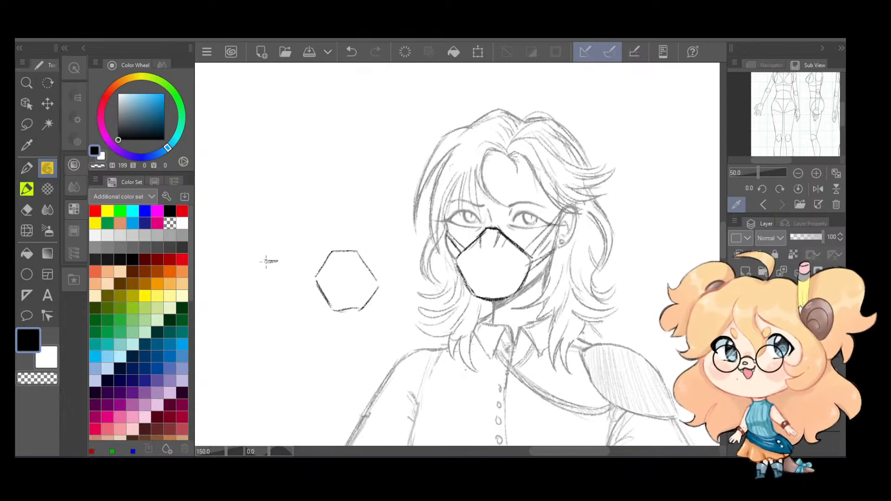
mouse_move(263, 261)
left_mouse_down()
mouse_move(236, 294)
mouse_move(277, 317)
left_mouse_up()
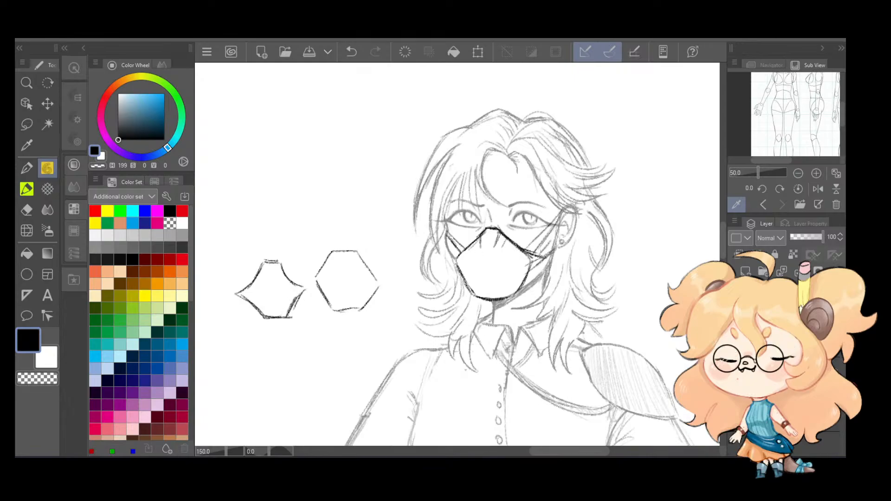
left_click_drag(538, 256, 509, 300)
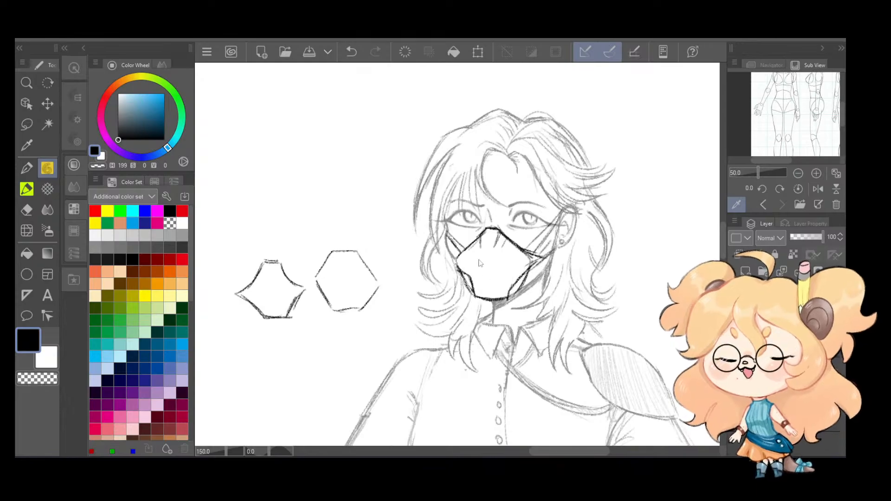
key("ctrl+z")
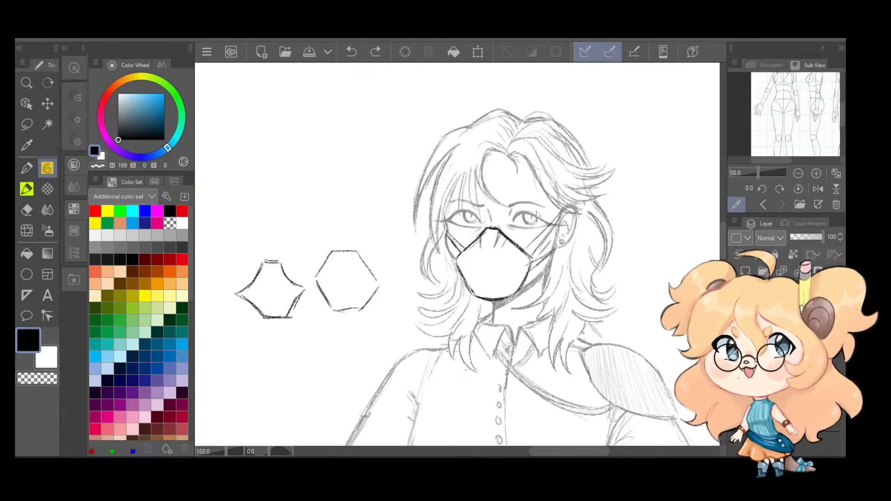
key("e")
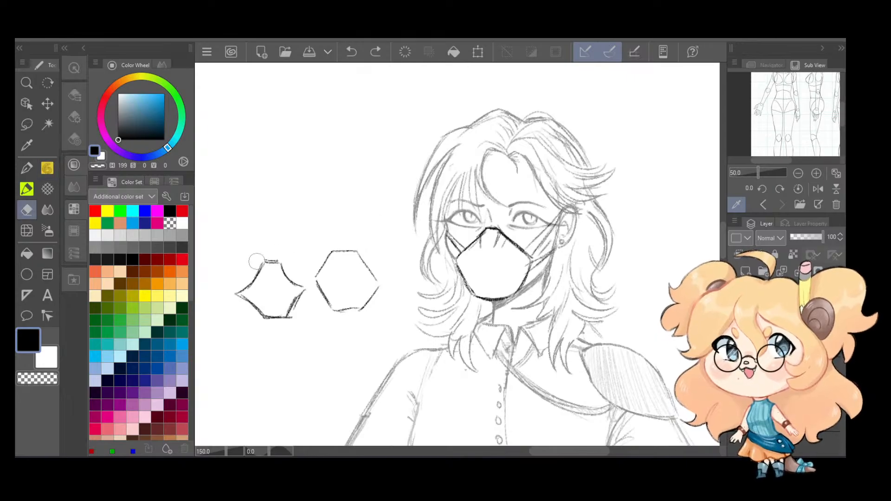
mouse_move(246, 302)
left_mouse_down()
mouse_move(258, 239)
mouse_move(298, 318)
mouse_move(378, 302)
mouse_move(378, 314)
left_mouse_up()
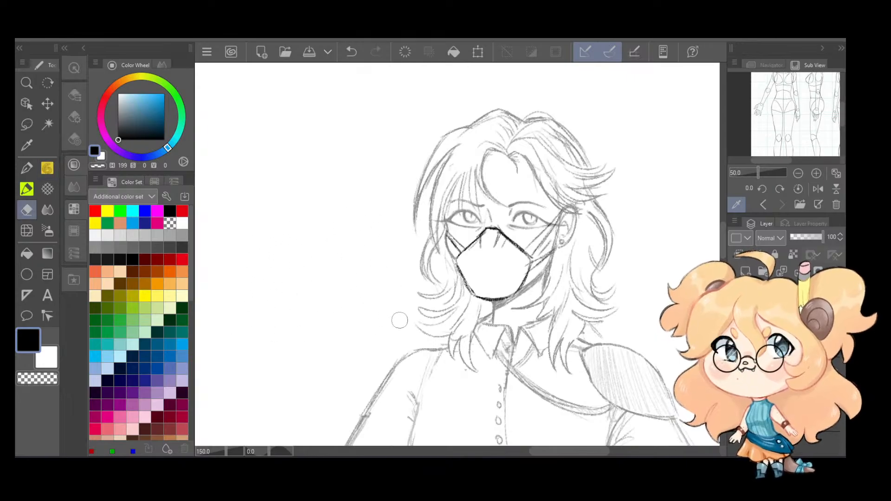
Step: Draw an oval filter with a smaller round one below it on the side edge of the mask opposite the earring
key("p")
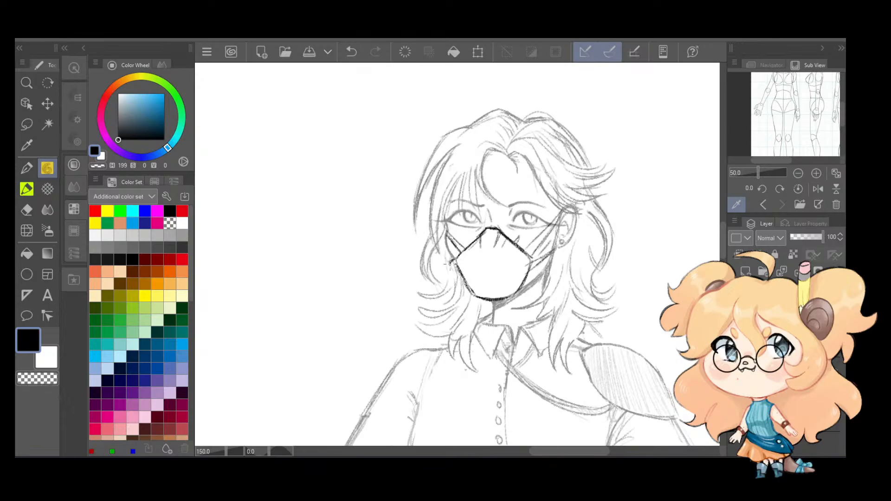
key("ctrl+z")
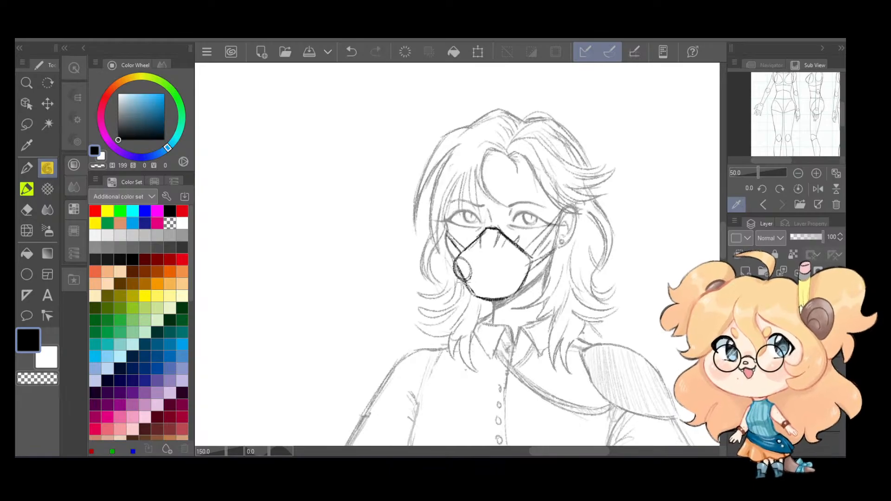
left_click_drag(461, 263, 479, 280)
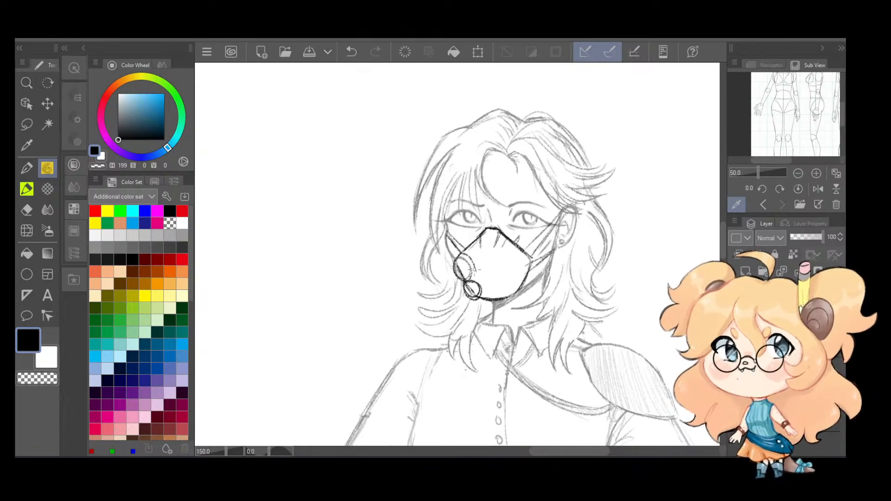
left_click_drag(466, 255, 474, 271)
key("ctrl+z")
Step: Try short hose lines below the small filter, then sketch a hose edge slanting from the mask's side down toward the shoulder
left_click_drag(476, 295, 466, 319)
left_click_drag(478, 300, 462, 327)
key("ctrl+z")
key("ctrl+z")
left_click_drag(463, 285, 438, 332)
key("ctrl+z")
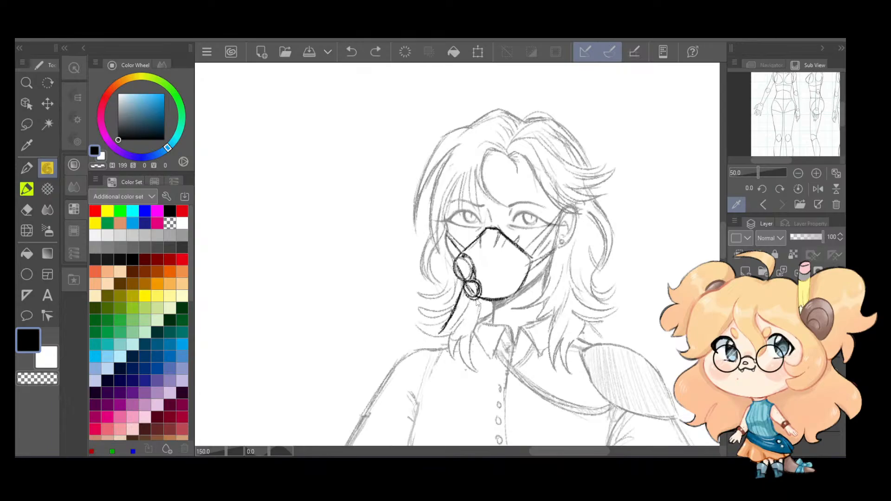
Step: Try to sketch a curved breathing hose hanging from the small filter at the mask's lower edge
key("ctrl+z")
key("ctrl+z")
key("ctrl+z")
left_click_drag(462, 287, 423, 341)
left_click_drag(473, 299, 445, 337)
key("ctrl+z")
key("ctrl+z")
mouse_move(470, 298)
left_mouse_down()
mouse_move(441, 340)
mouse_move(427, 308)
mouse_move(465, 290)
left_mouse_up()
key("ctrl+z")
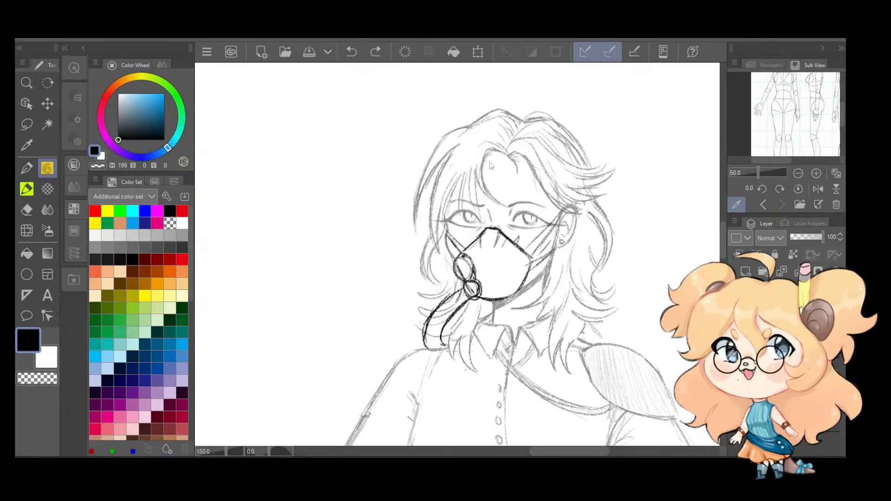
Step: Undo the hose, the small filter circles on the mask, and the hexagon sketched beside the figure
key("ctrl+z")
key("ctrl+z")
key("ctrl+z")
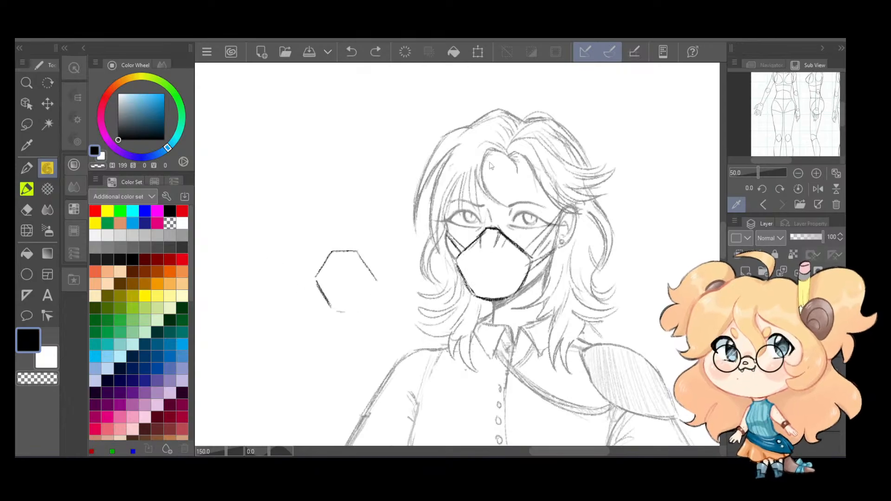
key("ctrl+z")
key("ctrl+z")
key("ctrl+z")
key("ctrl+z")
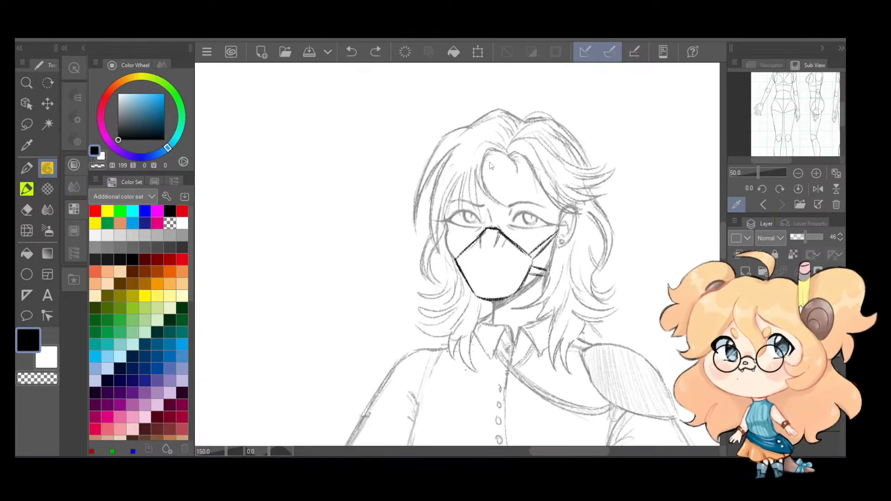
Step: Erase the whole old mask and its straps from the character's face with an enlarged eraser
key("e")
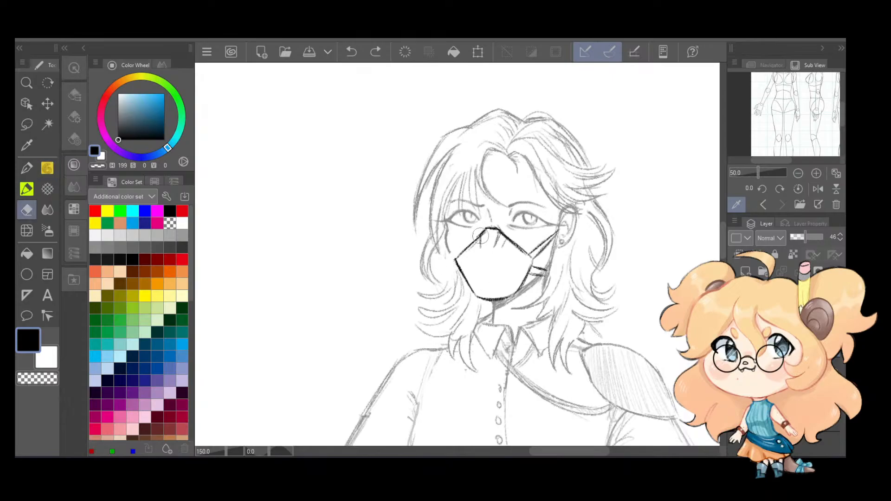
key("alt+]")
mouse_move(472, 266)
left_mouse_down()
mouse_move(475, 304)
mouse_move(501, 309)
mouse_move(496, 221)
mouse_move(526, 256)
mouse_move(545, 261)
mouse_move(571, 225)
left_mouse_up()
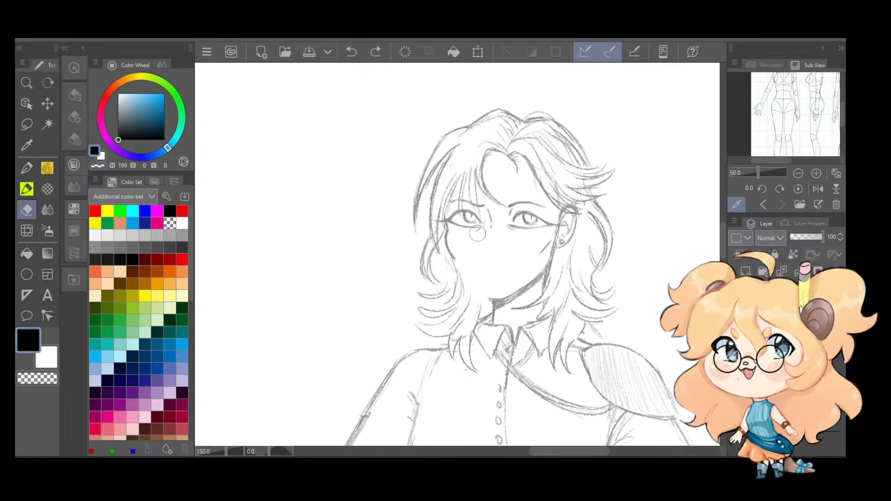
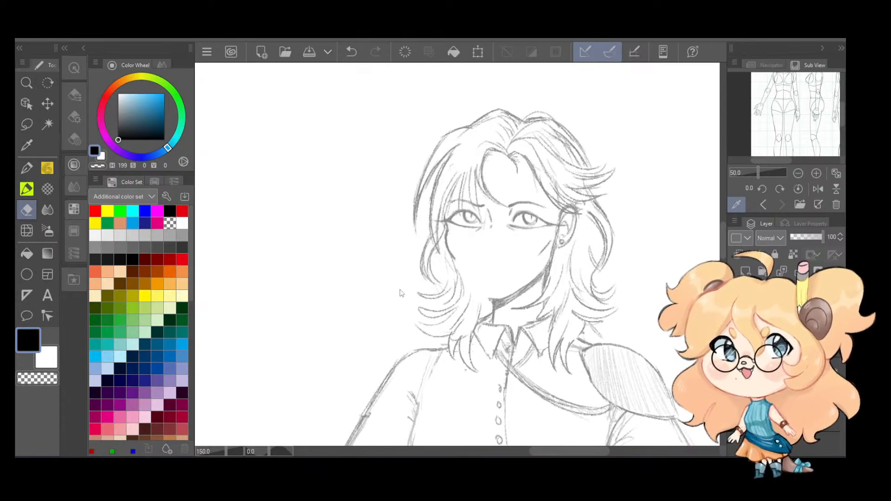
Step: Sketch the two slanted upper edges of a new mask, running from the nose bridge down across both cheeks
key("p")
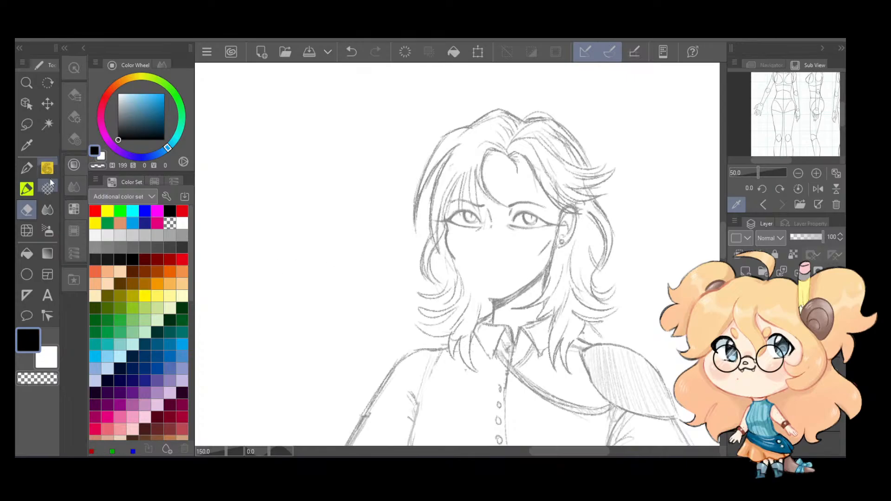
mouse_move(464, 257)
left_mouse_down()
mouse_move(493, 227)
mouse_move(528, 260)
left_mouse_up()
mouse_move(498, 231)
left_mouse_down()
mouse_move(536, 273)
mouse_move(561, 214)
left_mouse_up()
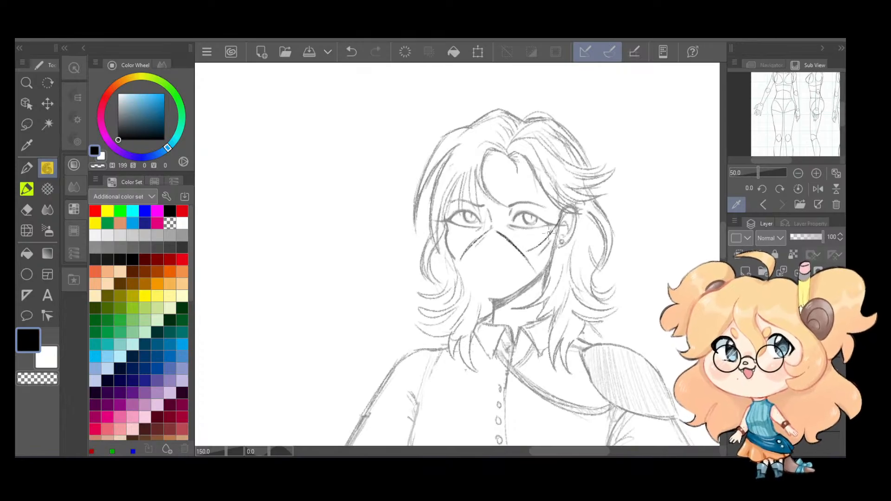
Step: Sketch the mask strap running from the side of the mask up to the visible ear, redoing unsatisfactory strokes
mouse_move(528, 265)
left_mouse_down()
mouse_move(553, 251)
mouse_move(531, 253)
mouse_move(561, 207)
left_mouse_up()
left_click_drag(549, 246, 559, 218)
key("ctrl+z")
key("ctrl+z")
key("ctrl+z")
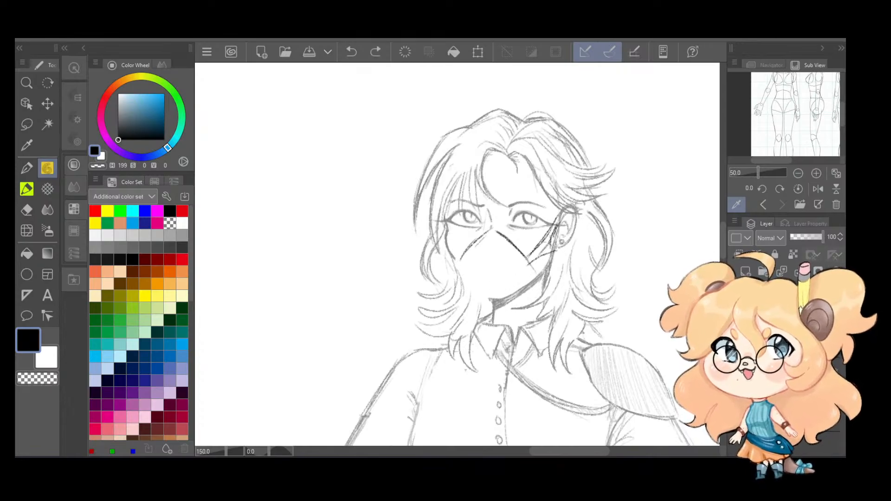
left_click_drag(551, 243, 549, 253)
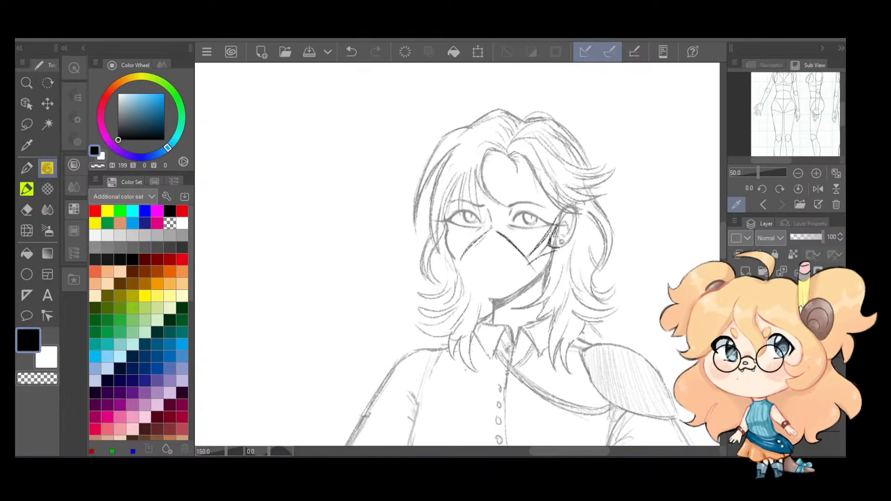
left_click_drag(561, 210, 537, 242)
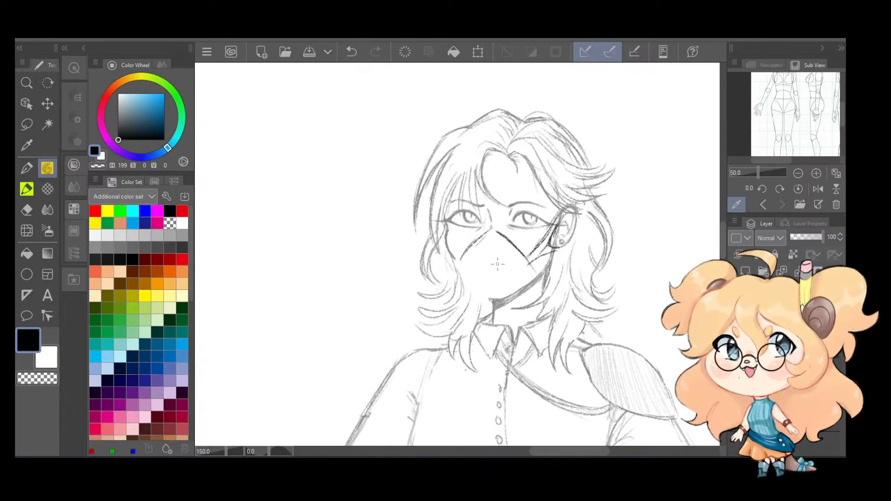
Step: Draw a ringed round filter on each side of the mask and join them with the mask's lower edge
mouse_move(523, 279)
left_mouse_down()
mouse_move(519, 299)
mouse_move(542, 265)
left_mouse_up()
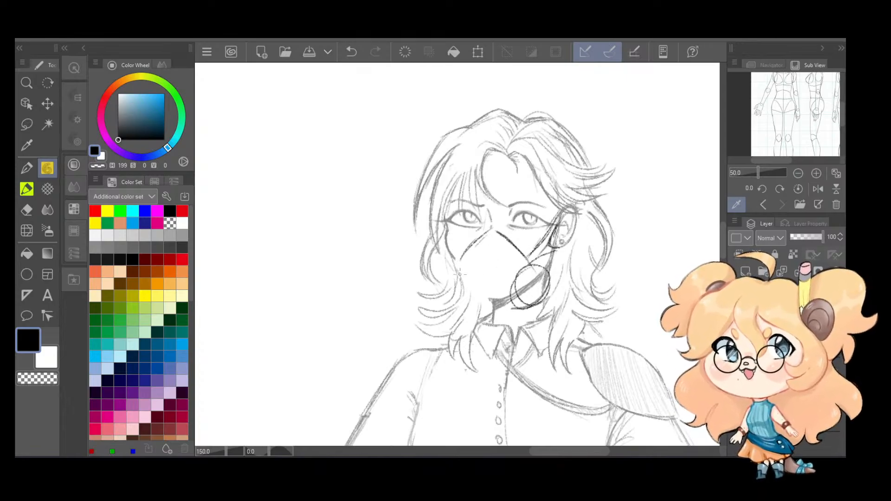
mouse_move(459, 274)
left_mouse_down()
mouse_move(473, 305)
mouse_move(476, 291)
mouse_move(504, 300)
left_mouse_up()
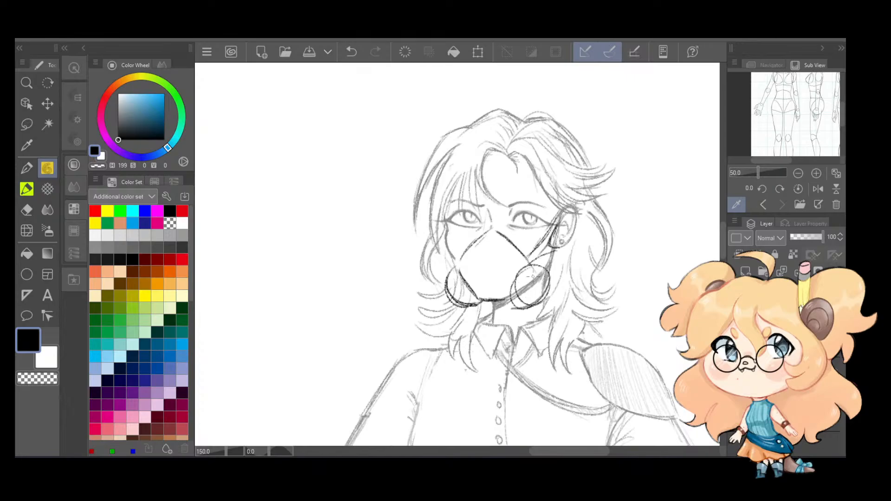
mouse_move(533, 271)
left_mouse_down()
mouse_move(531, 303)
mouse_move(545, 284)
left_mouse_up()
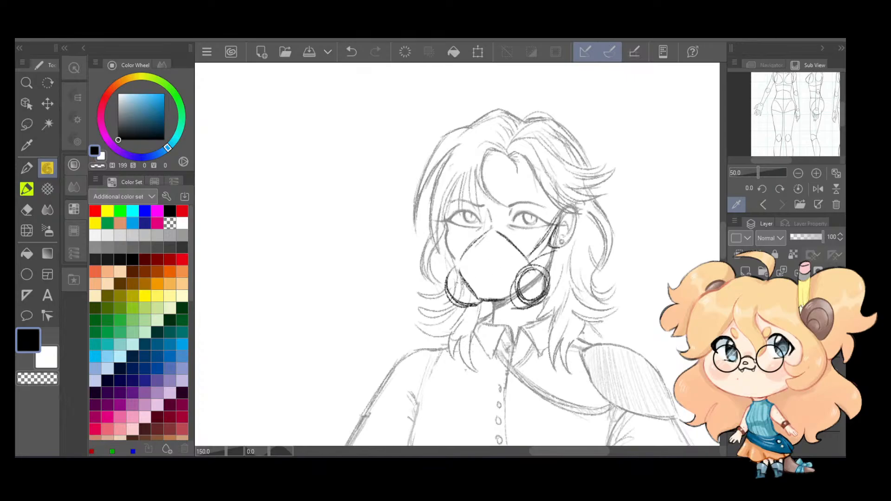
mouse_move(451, 272)
left_mouse_down()
mouse_move(471, 304)
mouse_move(450, 293)
mouse_move(478, 308)
left_mouse_up()
key("ctrl+z")
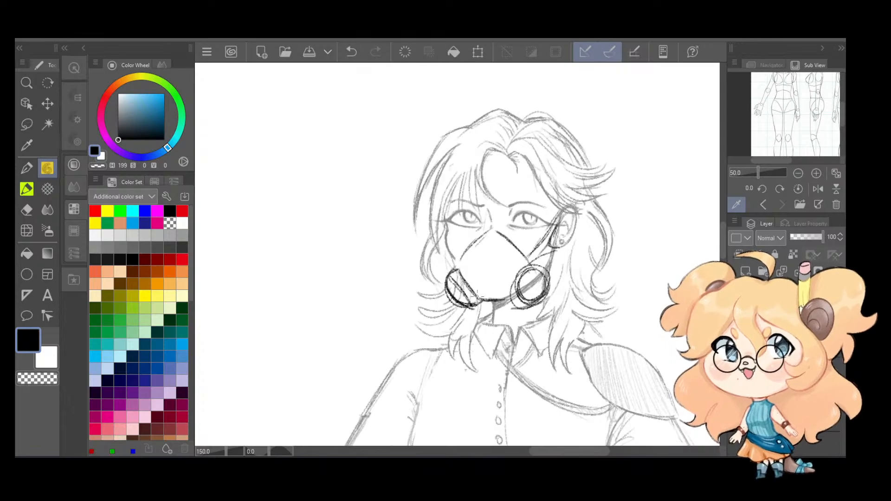
mouse_move(543, 306)
left_mouse_down()
mouse_move(554, 285)
mouse_move(515, 269)
left_mouse_up()
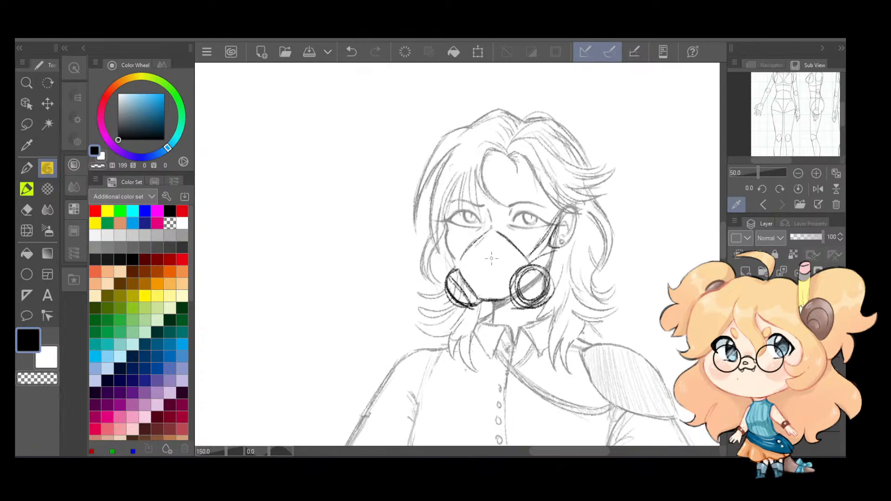
Step: Add a vertical centre seam to the mask, strengthen its far upper edge, and add a short strap on that cheek
left_click_drag(478, 238, 486, 303)
left_click_drag(462, 266, 495, 228)
mouse_move(462, 254)
left_mouse_down()
mouse_move(446, 241)
mouse_move(458, 263)
left_mouse_up()
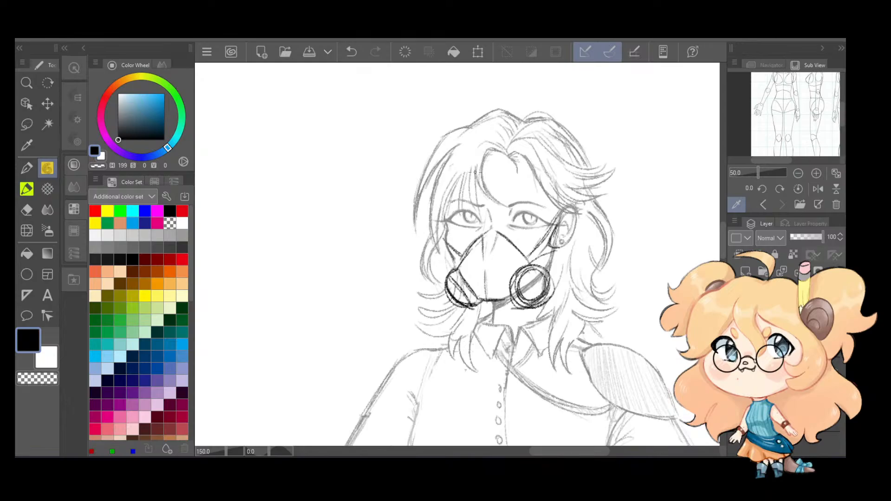
Step: Erase the stray outer lines of the far filter and thin the heavy rings of the near round filter
key("e")
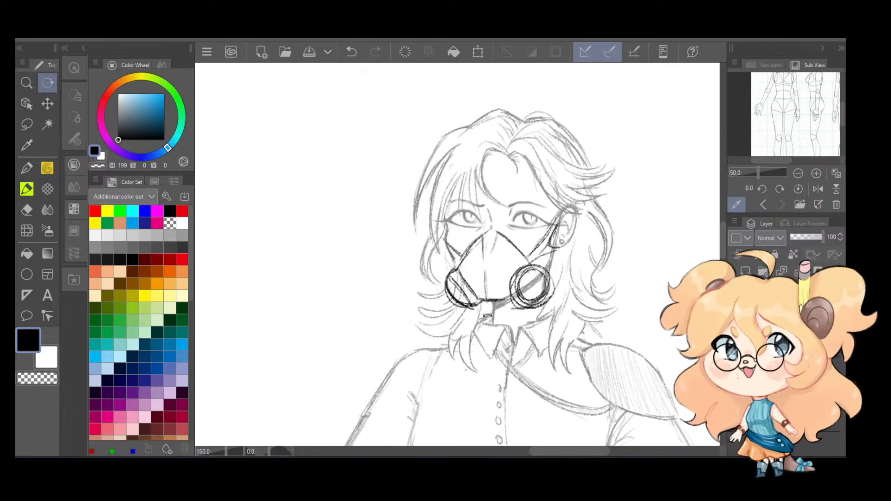
mouse_move(459, 304)
left_mouse_down()
mouse_move(437, 284)
mouse_move(453, 308)
mouse_move(445, 292)
mouse_move(467, 310)
mouse_move(480, 307)
mouse_move(439, 290)
mouse_move(478, 303)
left_mouse_up()
key("ctrl+z")
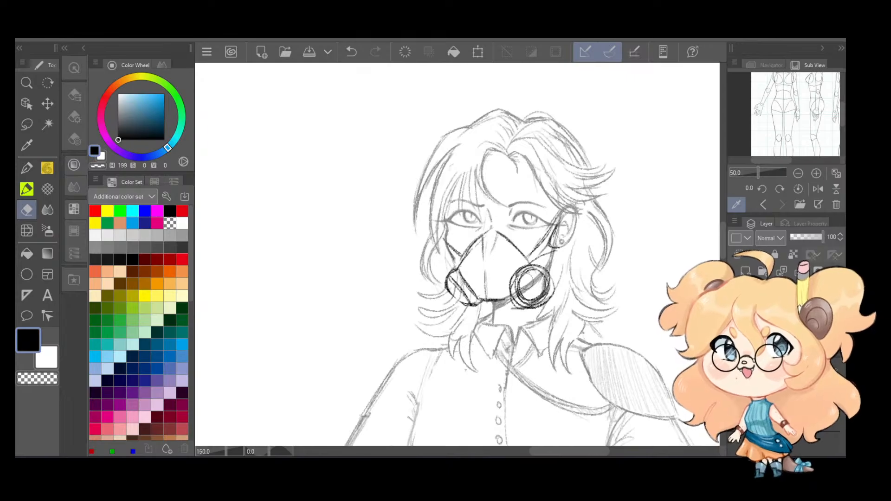
mouse_move(523, 279)
left_mouse_down()
mouse_move(537, 300)
mouse_move(548, 289)
mouse_move(538, 269)
mouse_move(516, 280)
mouse_move(529, 300)
mouse_move(554, 286)
mouse_move(556, 276)
mouse_move(543, 264)
mouse_move(549, 269)
mouse_move(537, 284)
mouse_move(520, 283)
mouse_move(515, 271)
mouse_move(509, 289)
left_mouse_up()
Step: Redraw the near filter with a clean outer ring and a smaller inner ring, erasing leftover lines between them
key("p")
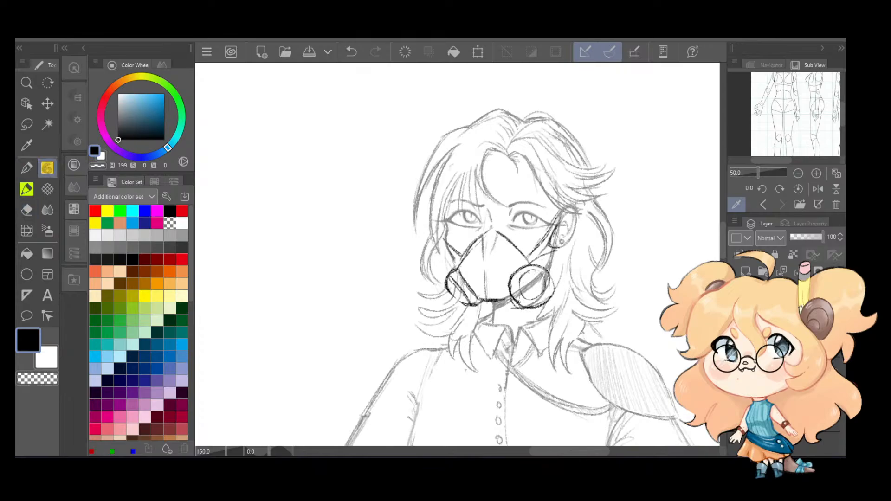
key("ctrl+z")
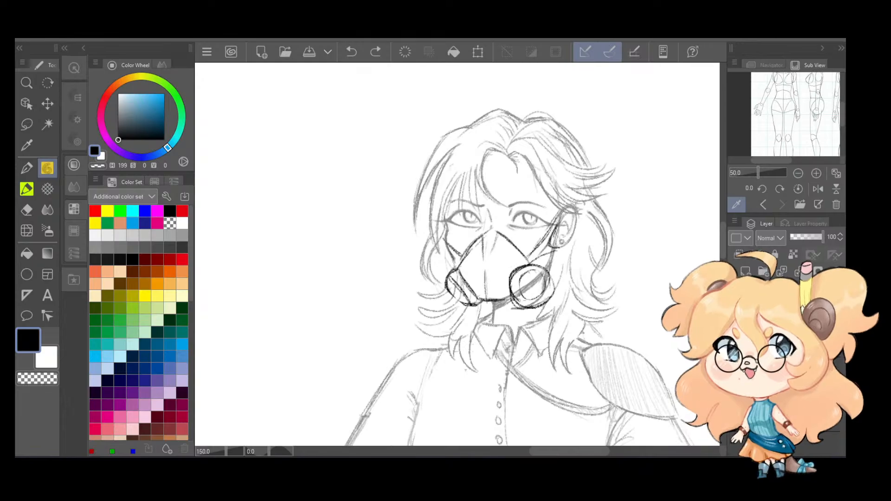
left_click_drag(538, 272, 516, 284)
key("ctrl+z")
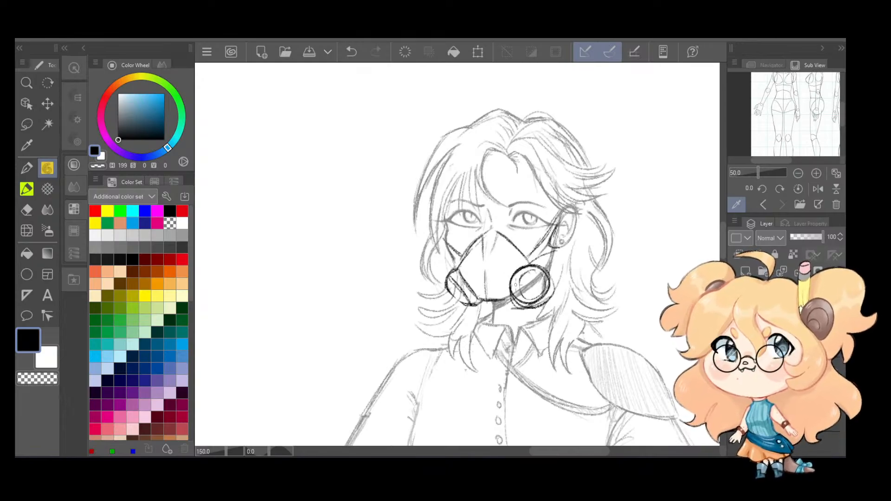
key("e")
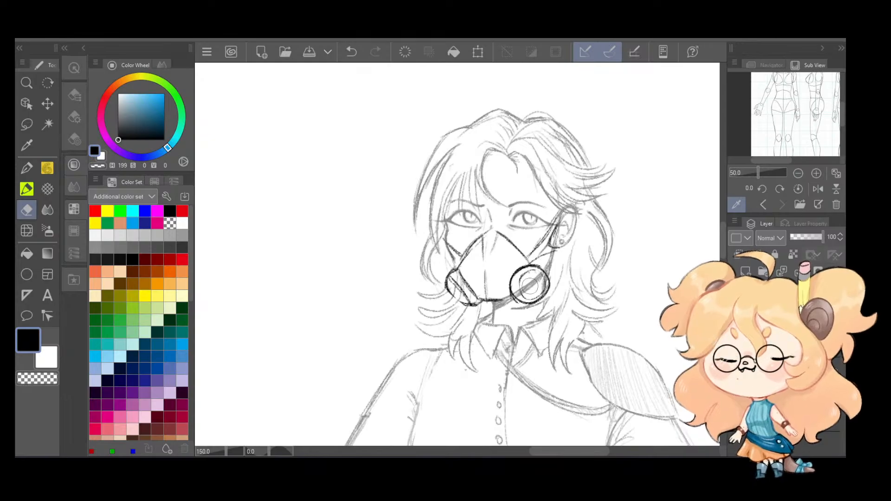
key("p")
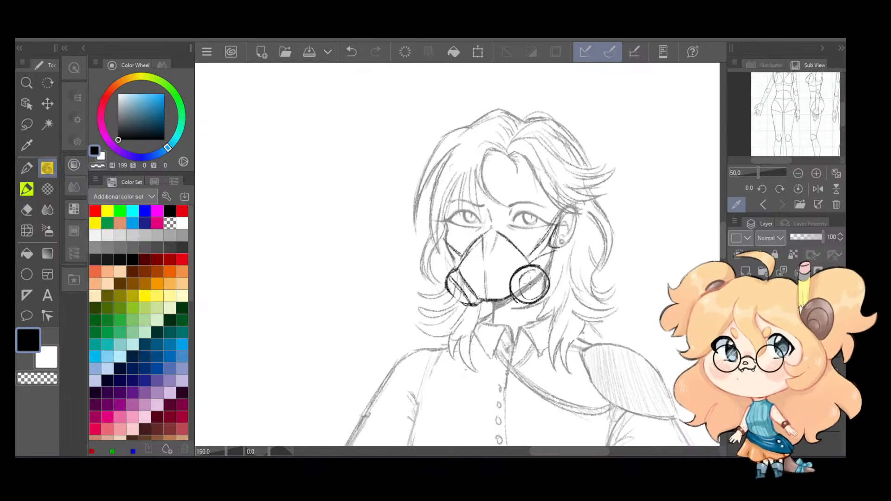
mouse_move(523, 274)
left_mouse_down()
mouse_move(529, 299)
mouse_move(538, 273)
mouse_move(521, 290)
mouse_move(541, 277)
left_mouse_up()
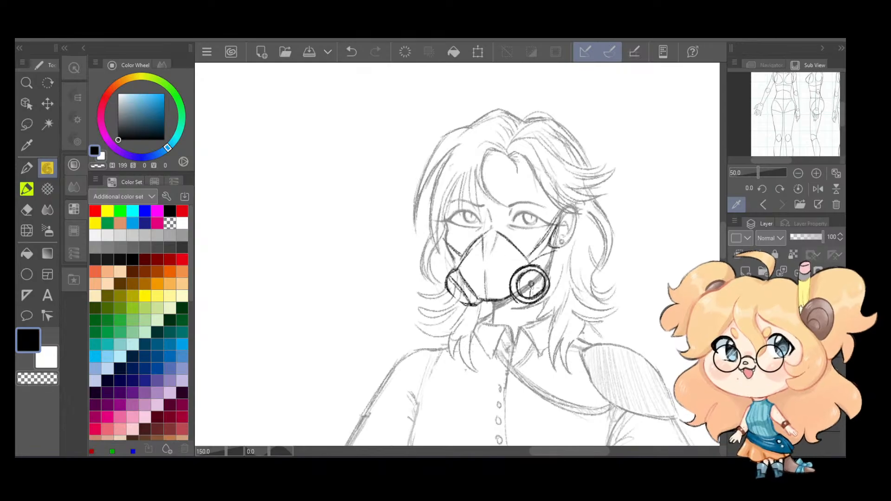
Step: Add a central hub and radiating spokes to the near round filter, and detail the inside of the far filter
left_click_drag(530, 282, 521, 273)
mouse_move(529, 284)
left_mouse_down()
mouse_move(520, 290)
mouse_move(539, 285)
left_mouse_up()
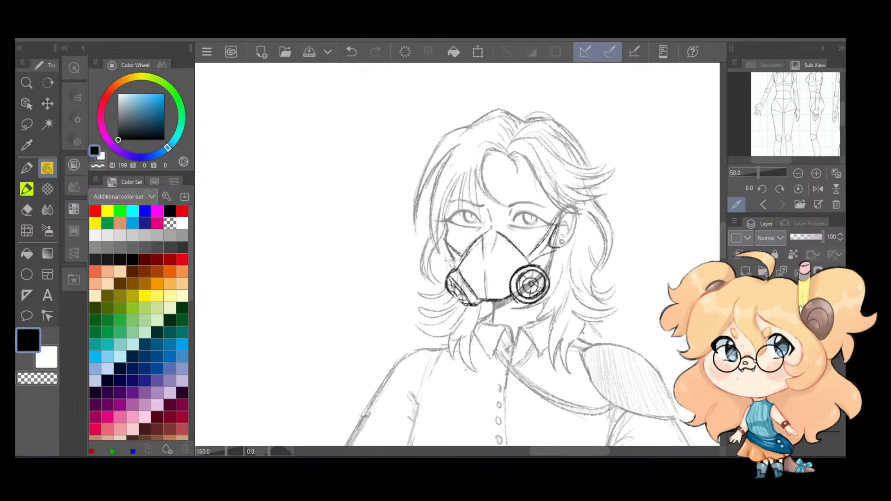
key("ctrl+z")
Step: Replace the mask's full centre line with a Y-shaped seam whose two arms rise diagonally to the upper edges
scroll(488, 239, "up", 2)
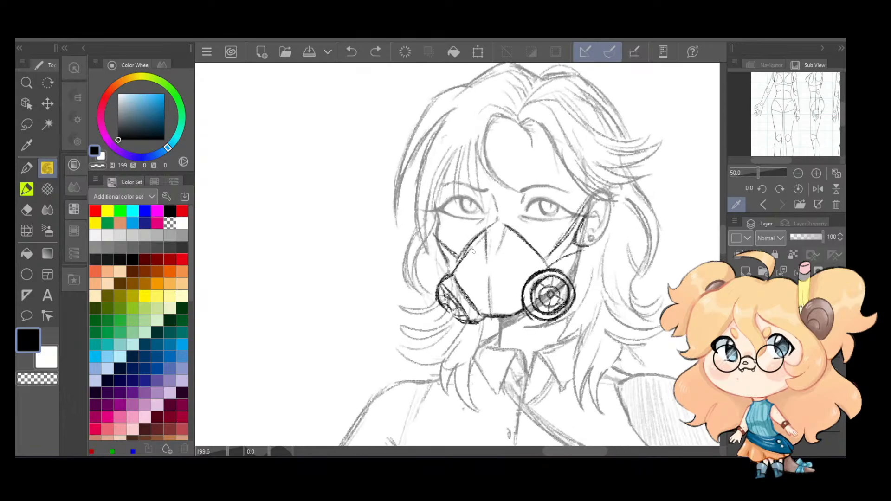
left_click_drag(489, 279, 491, 297)
key("ctrl+z")
key("ctrl+z")
key("ctrl+z")
left_click_drag(469, 254, 489, 281)
mouse_move(489, 281)
left_mouse_down()
mouse_move(527, 246)
mouse_move(504, 271)
left_mouse_up()
key("ctrl+z")
key("ctrl+z")
key("ctrl+z")
mouse_move(477, 270)
left_mouse_down()
mouse_move(485, 277)
mouse_move(533, 248)
left_mouse_up()
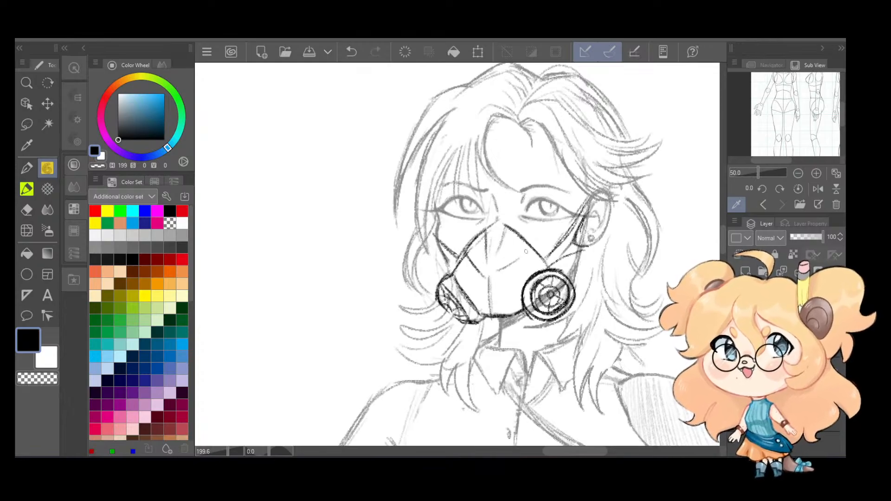
Step: Redraw the seam arm on the near filter's side so it meets the centre seam at the Y junction
key("ctrl+z")
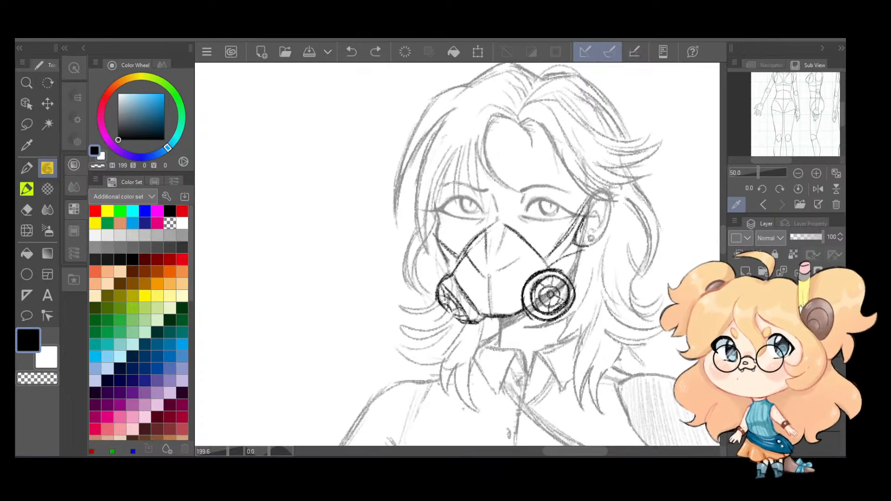
key("ctrl+z")
mouse_move(491, 274)
left_mouse_down()
mouse_move(527, 248)
mouse_move(492, 277)
left_mouse_up()
key("ctrl+z")
Step: Try to sketch a curved double band across the lower mask between the two filters
left_click_drag(463, 297, 521, 298)
key("ctrl+z")
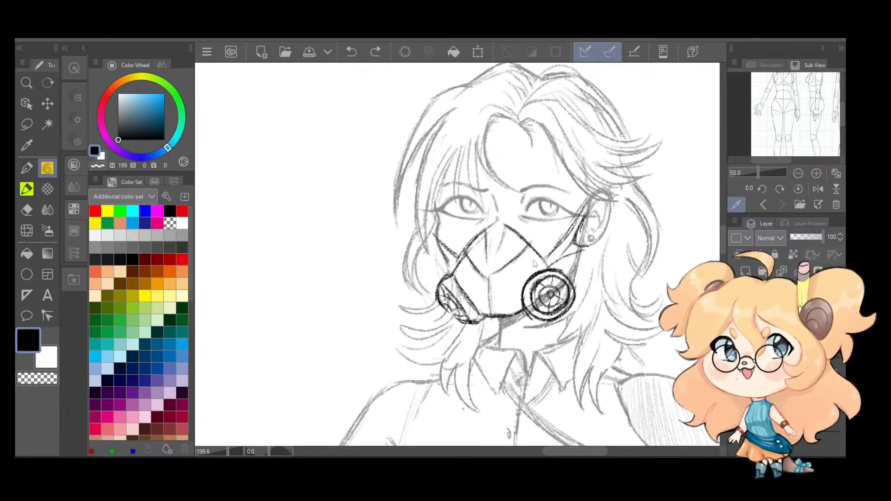
left_click_drag(464, 295, 520, 294)
key("ctrl+z")
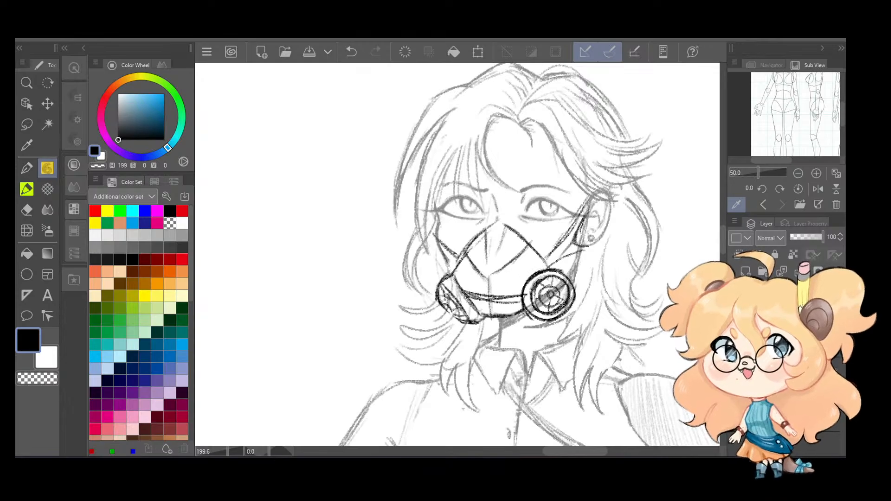
key("ctrl+z")
left_click_drag(466, 296, 492, 291)
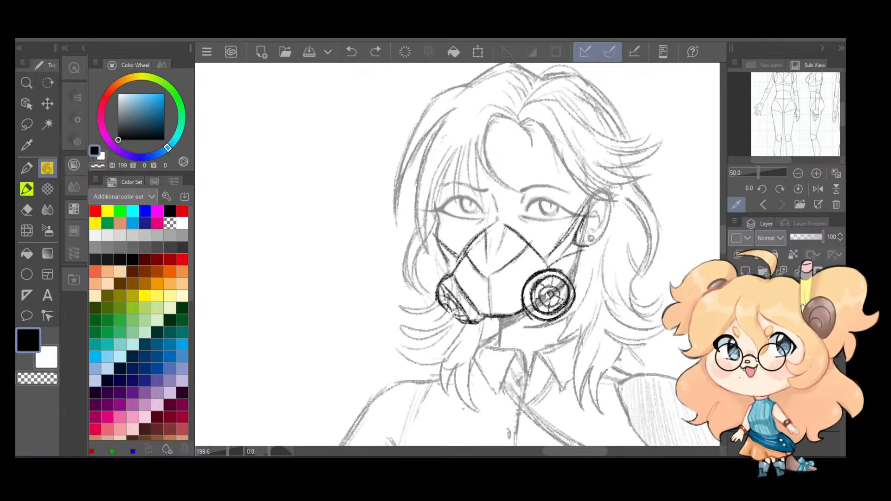
key("ctrl+z")
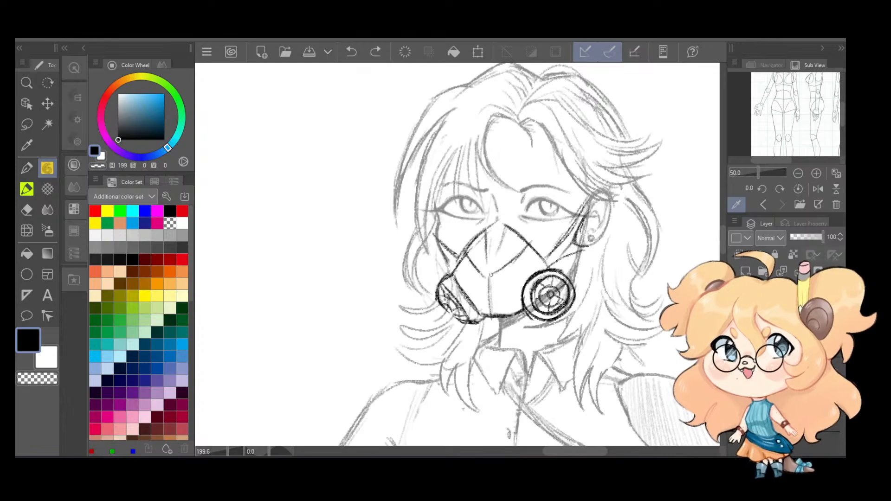
Step: Retrace the near-side arm of the Y-shaped seam with a bolder line from the centre junction to the upper edge
mouse_move(488, 278)
left_mouse_down()
mouse_move(534, 241)
mouse_move(519, 224)
left_mouse_up()
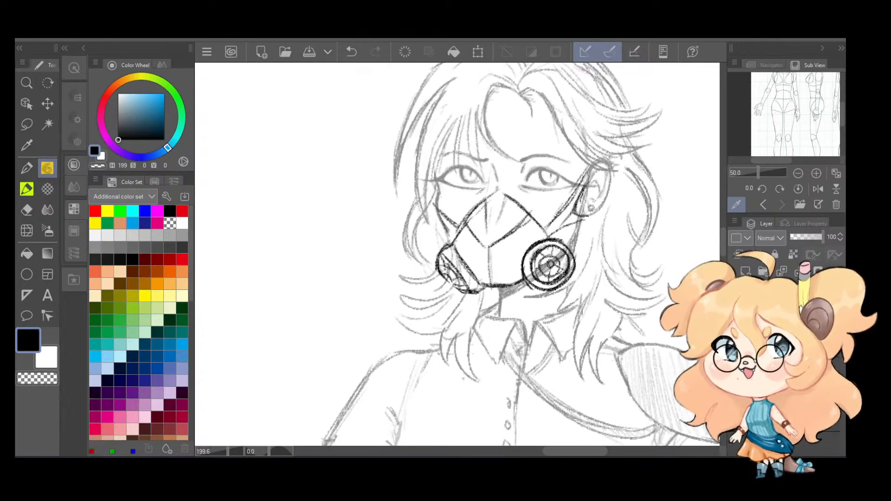
key("ctrl+z")
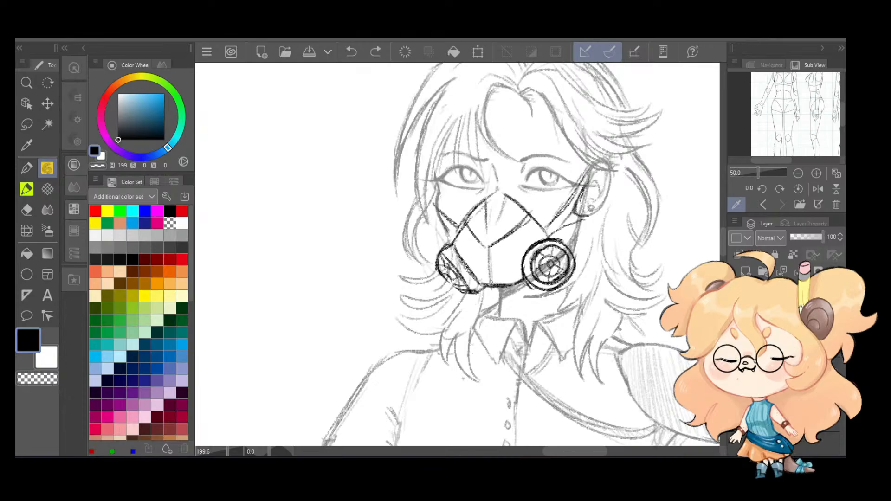
Step: Sketch a curved two-line breathing hose running from the mask's lower edge by the far filter down to the shoulder
left_click_drag(478, 295, 418, 337)
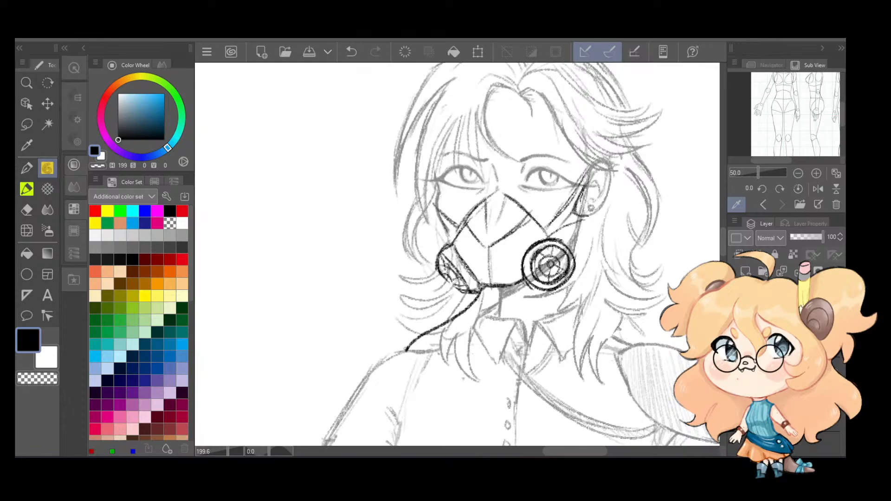
key("ctrl+z")
mouse_move(470, 292)
left_mouse_down()
mouse_move(461, 312)
mouse_move(404, 338)
left_mouse_up()
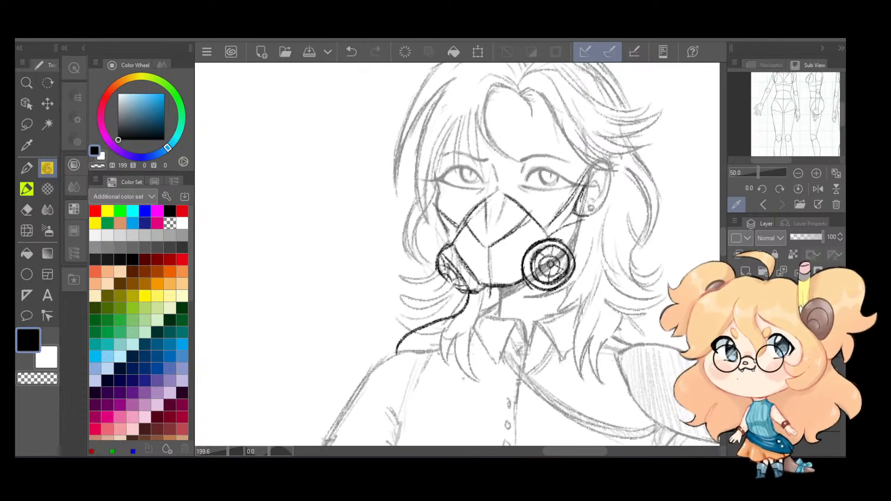
mouse_move(489, 291)
left_mouse_down()
mouse_move(477, 319)
mouse_move(424, 346)
left_mouse_up()
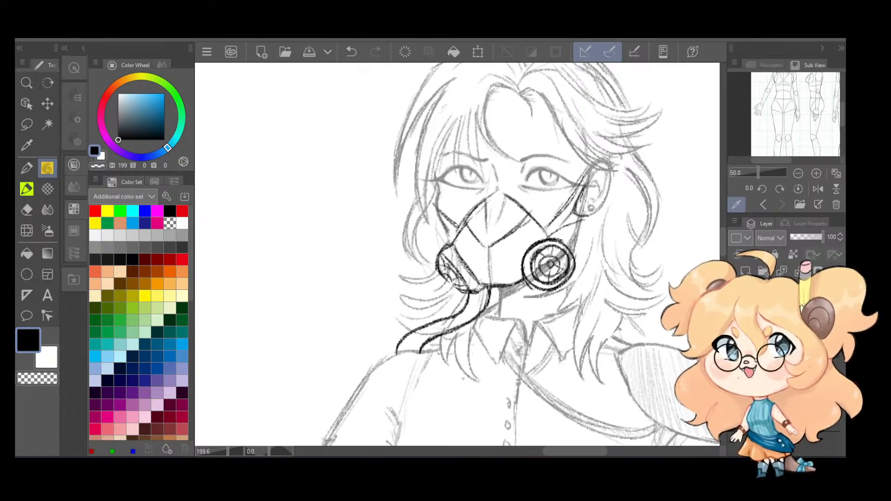
Step: Examine the mask and hose on the whole figure and against the neighbouring sketches and reference images
scroll(503, 261, "down", 4)
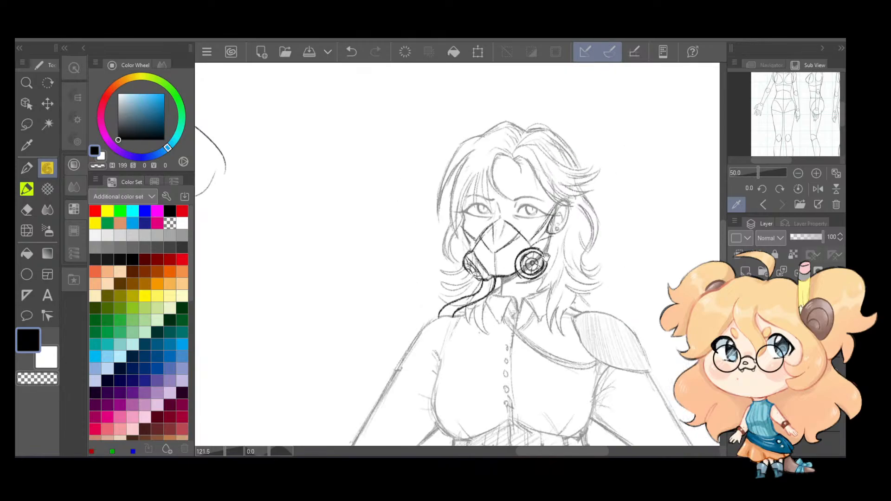
scroll(546, 257, "up", 2)
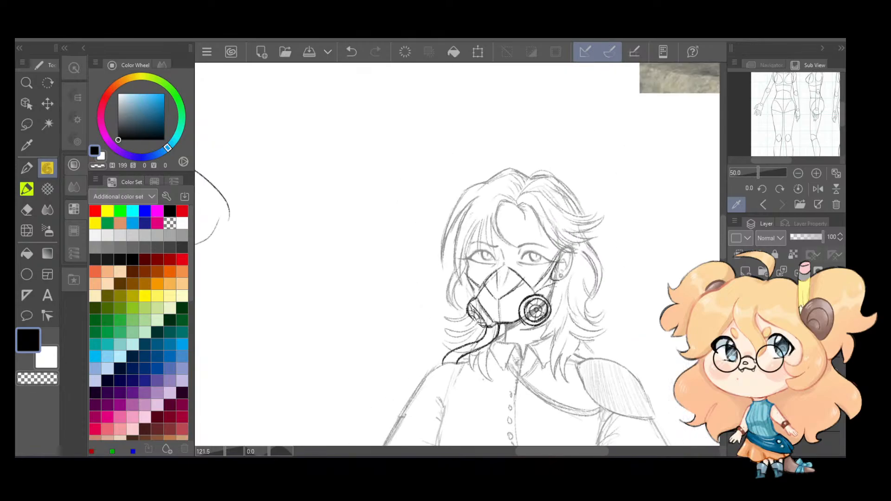
mouse_move(528, 180)
left_mouse_down()
mouse_move(549, 191)
mouse_move(516, 187)
mouse_move(554, 212)
left_mouse_up()
key("ctrl+z")
key("ctrl+z")
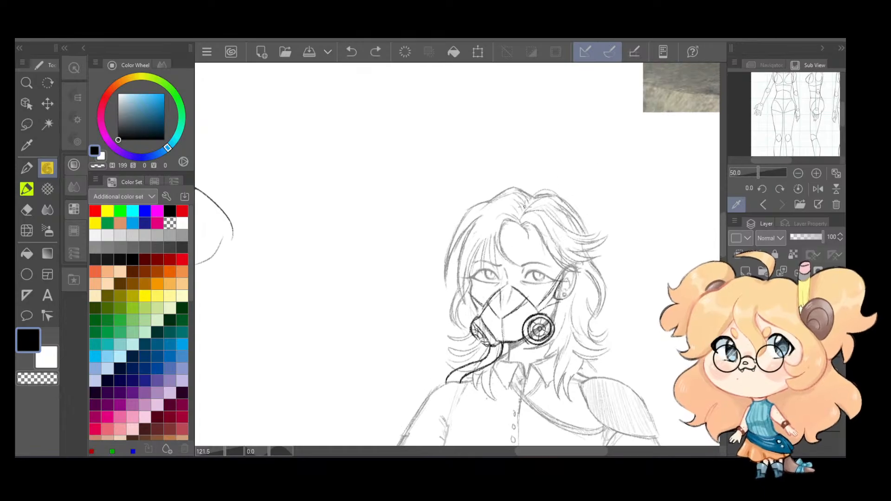
left_click_drag(532, 323, 548, 270)
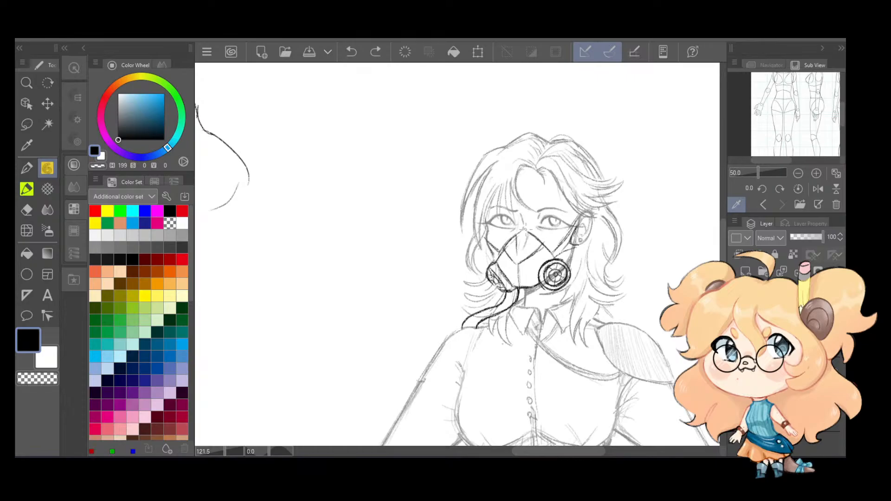
scroll(526, 228, "down", 2)
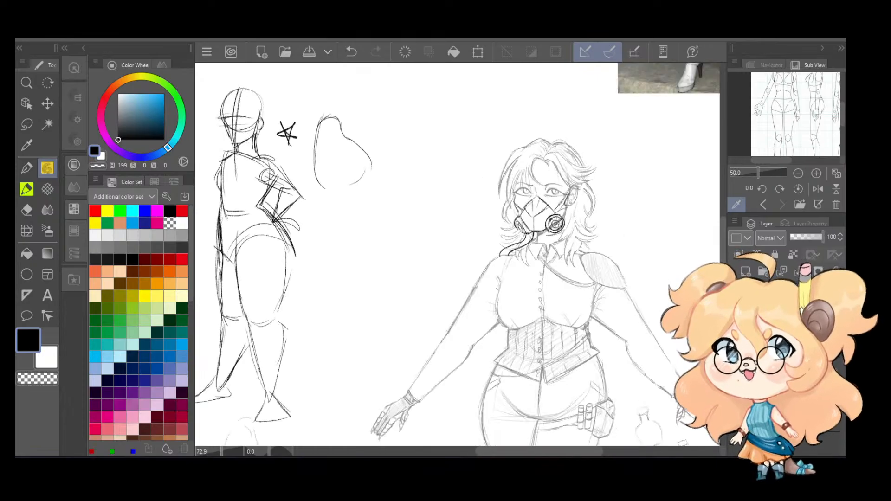
left_click_drag(555, 146, 562, 322)
scroll(555, 323, "down", 4)
mouse_move(537, 271)
left_mouse_down()
mouse_move(564, 314)
mouse_move(643, 370)
mouse_move(570, 400)
mouse_move(510, 286)
left_mouse_up()
left_click_drag(563, 346, 528, 261)
scroll(492, 293, "up", 4)
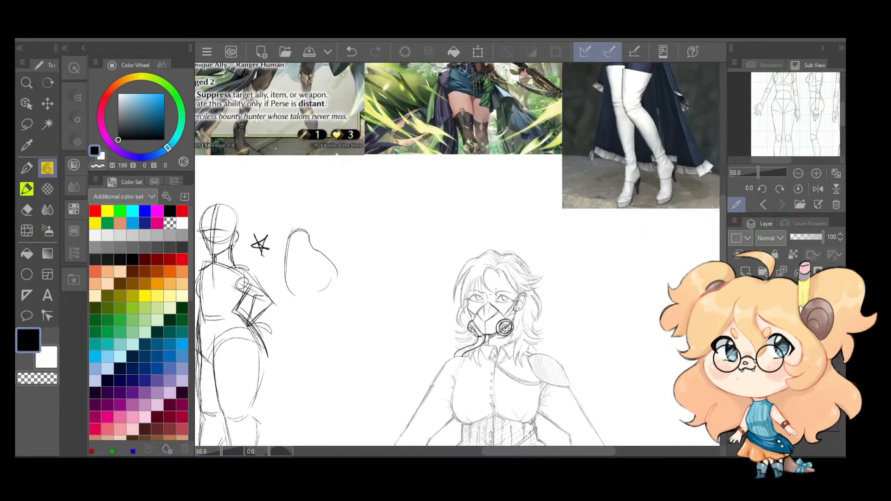
scroll(460, 307, "up", 3)
left_click_drag(612, 320, 590, 189)
Step: Try to extend the hose from the shoulder down along the side of the chest
left_click_drag(420, 286, 404, 327)
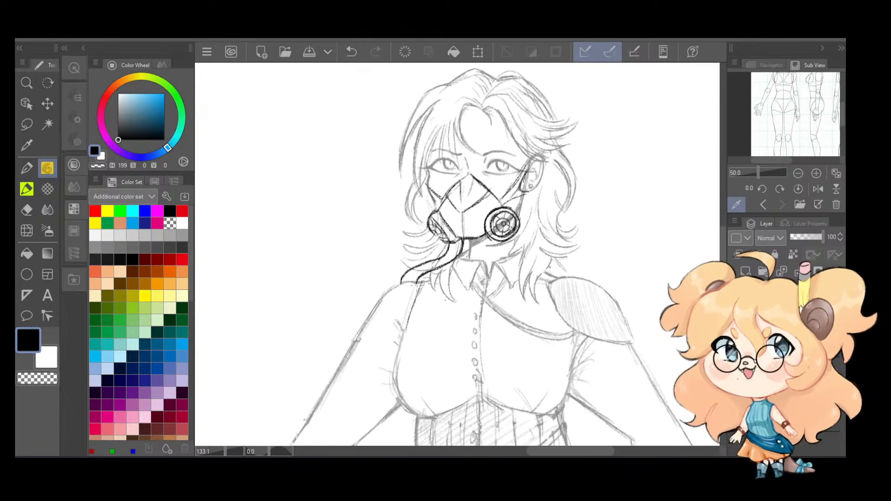
key("ctrl+z")
mouse_move(415, 285)
left_mouse_down()
mouse_move(401, 362)
mouse_move(401, 351)
left_mouse_up()
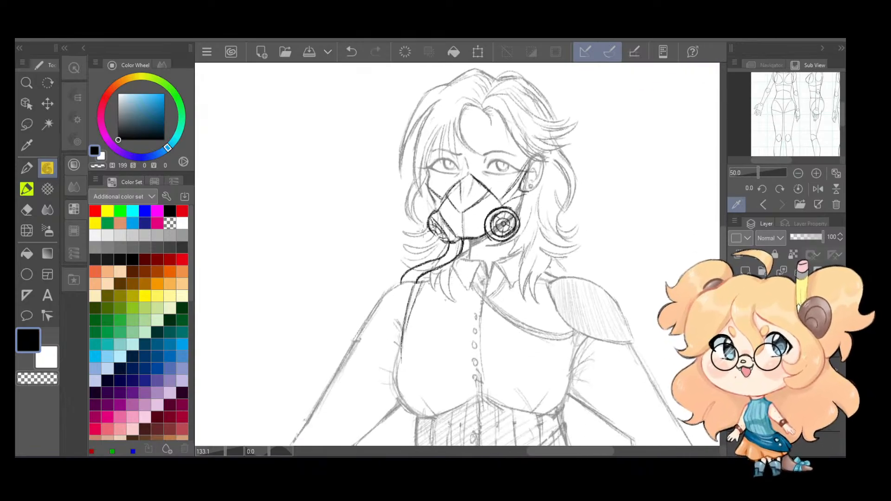
left_click_drag(408, 216, 372, 243)
key("ctrl+z")
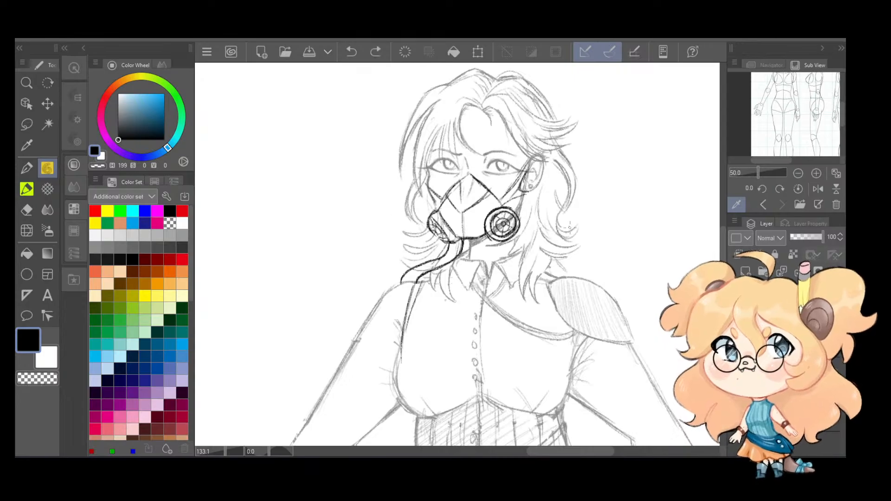
key("ctrl+z")
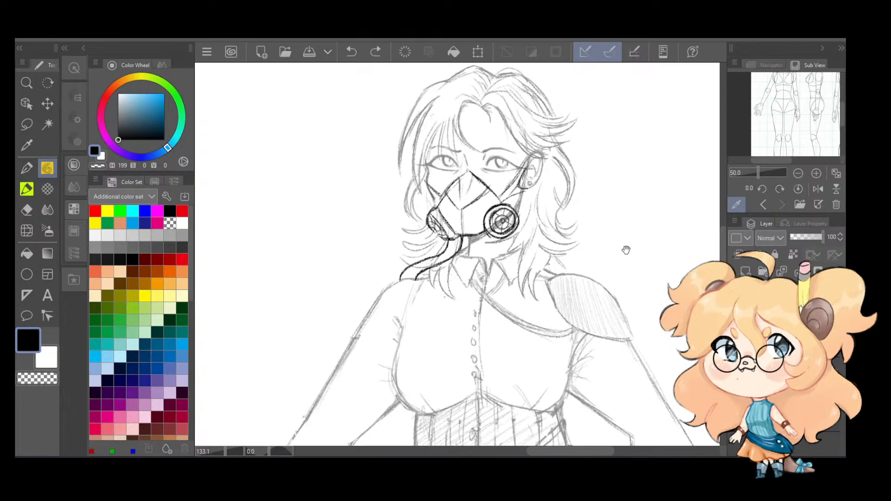
Step: Add a small round stud on each of the mask's two upper edges
left_click_drag(627, 249, 636, 265)
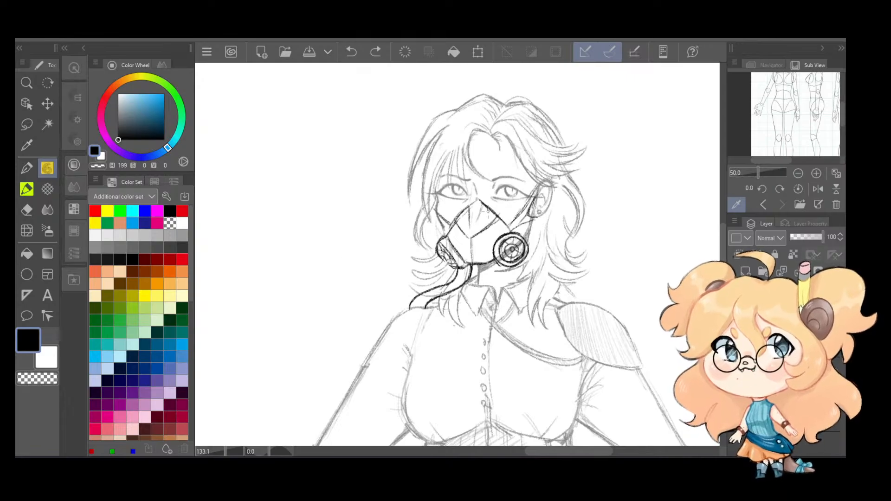
left_click_drag(496, 205, 499, 210)
left_click_drag(486, 217, 491, 303)
Step: Sketch a domed beanie cap on top of the head with curved panel lines running from crown to brim
mouse_move(469, 186)
left_mouse_down()
mouse_move(546, 177)
mouse_move(549, 204)
mouse_move(480, 182)
mouse_move(527, 160)
left_mouse_up()
left_click_drag(527, 159, 524, 192)
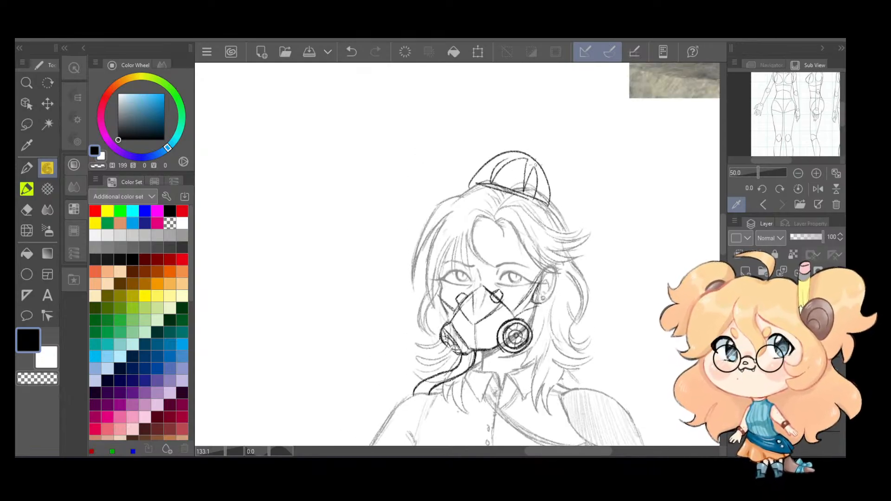
key("ctrl+z")
key("ctrl+z")
key("ctrl+z")
left_click_drag(515, 153, 495, 184)
left_click_drag(525, 157, 519, 191)
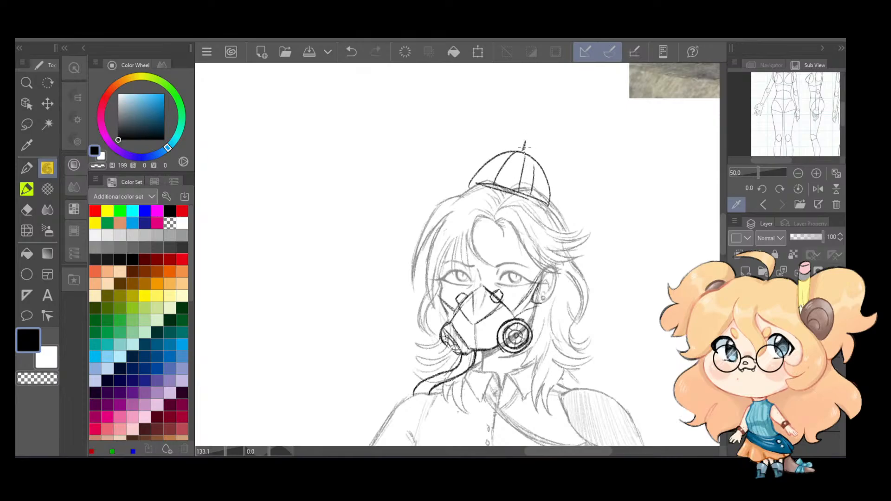
Step: Top the cap with a two-bladed propeller, and hide and show the mask layer to compare
mouse_move(523, 143)
left_mouse_down()
mouse_move(492, 132)
mouse_move(551, 156)
left_mouse_up()
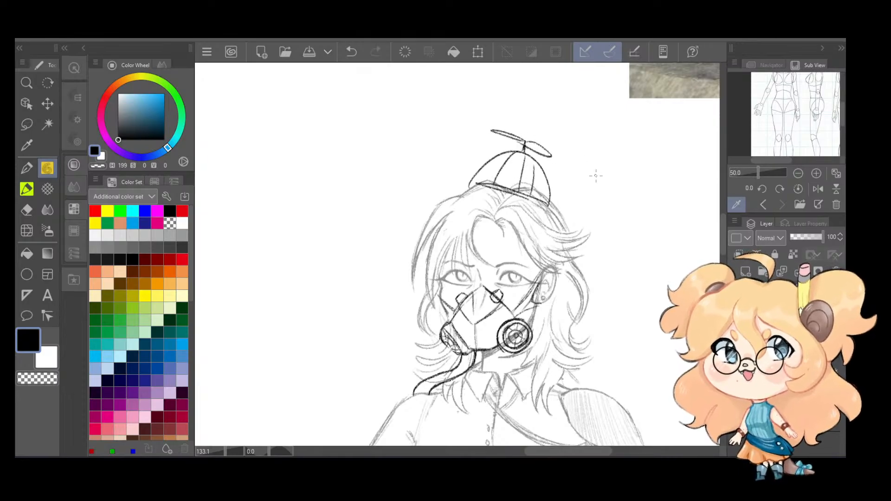
left_click(735, 297)
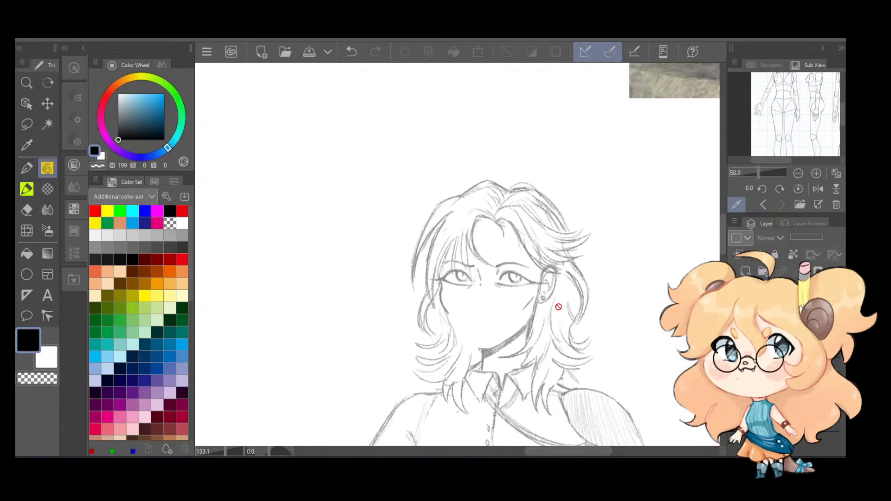
left_click(735, 297)
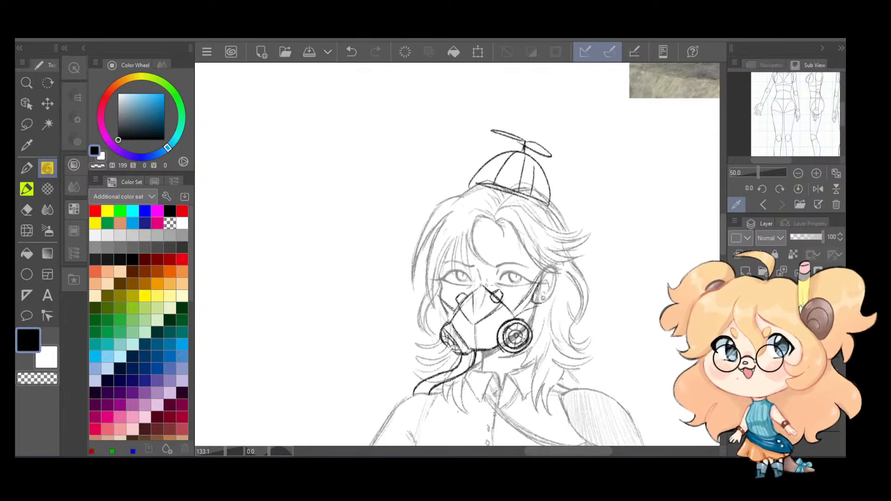
Step: Erase the mask edge lines that cross the inside of the round studs
scroll(490, 297, "up", 2)
key("e")
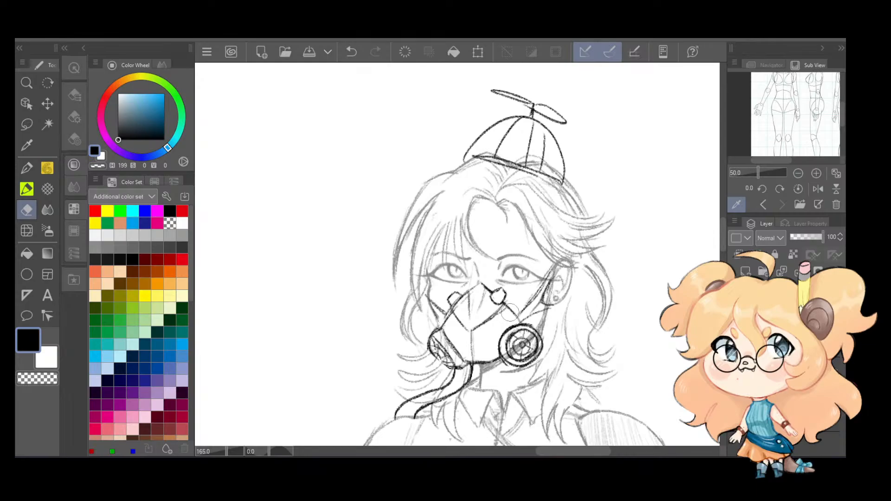
scroll(515, 278, "down", 2)
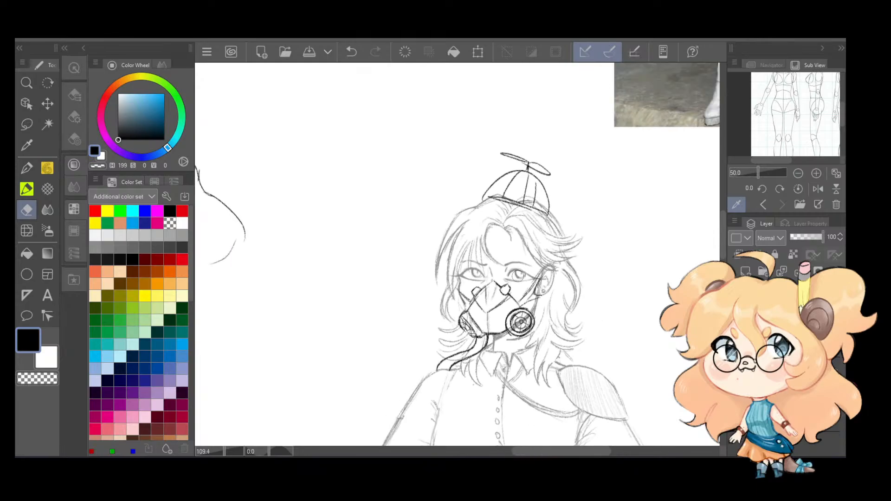
Step: Examine the earlier mask sketches and the character card artwork on the reference sheet against the current mask
left_click_drag(518, 275, 536, 291)
scroll(511, 302, "down", 3)
left_click_drag(476, 251, 576, 302)
scroll(575, 301, "up", 1)
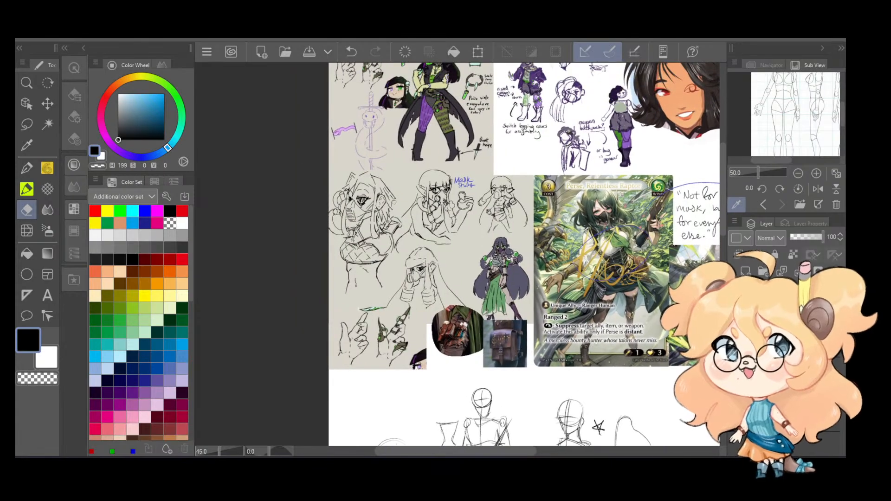
mouse_move(447, 180)
left_mouse_down()
mouse_move(508, 271)
mouse_move(468, 233)
left_mouse_up()
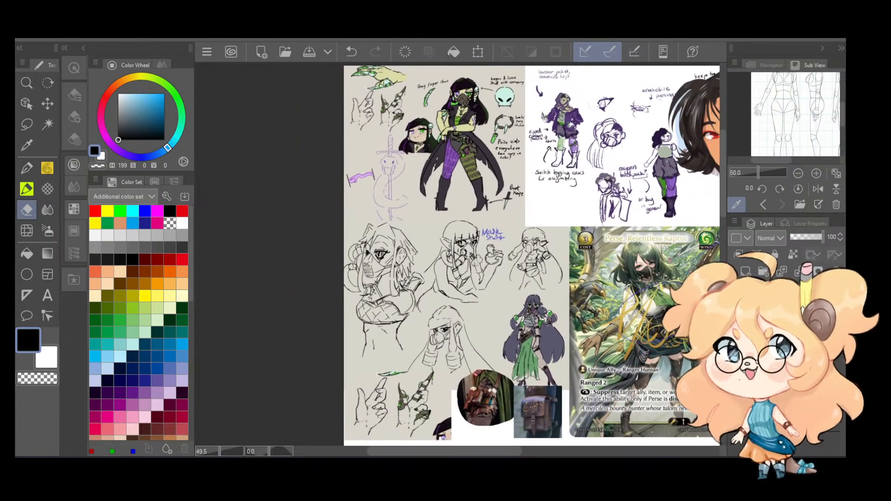
left_click_drag(611, 338, 554, 306)
mouse_move(652, 339)
left_mouse_down()
mouse_move(570, 309)
mouse_move(529, 272)
left_mouse_up()
mouse_move(633, 353)
left_mouse_down()
mouse_move(535, 241)
mouse_move(527, 217)
left_mouse_up()
scroll(538, 322, "up", 3)
left_click_drag(546, 346, 556, 281)
scroll(513, 260, "up", 4)
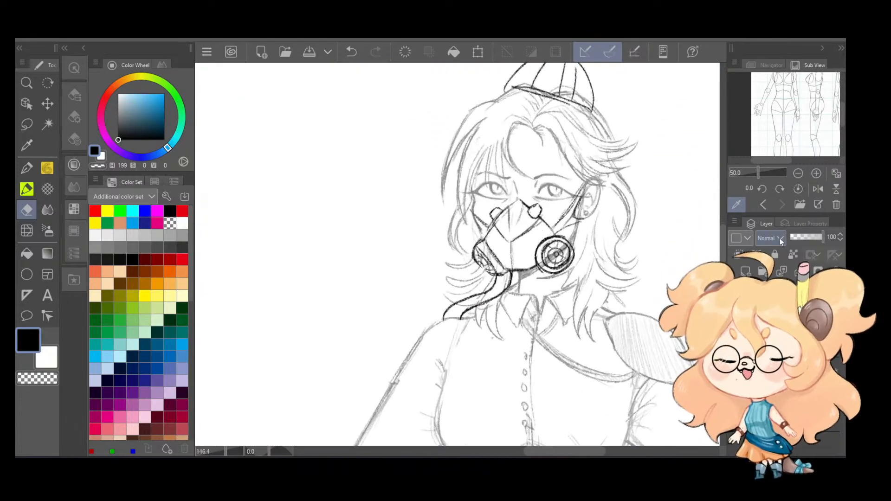
left_click_drag(545, 179, 561, 262)
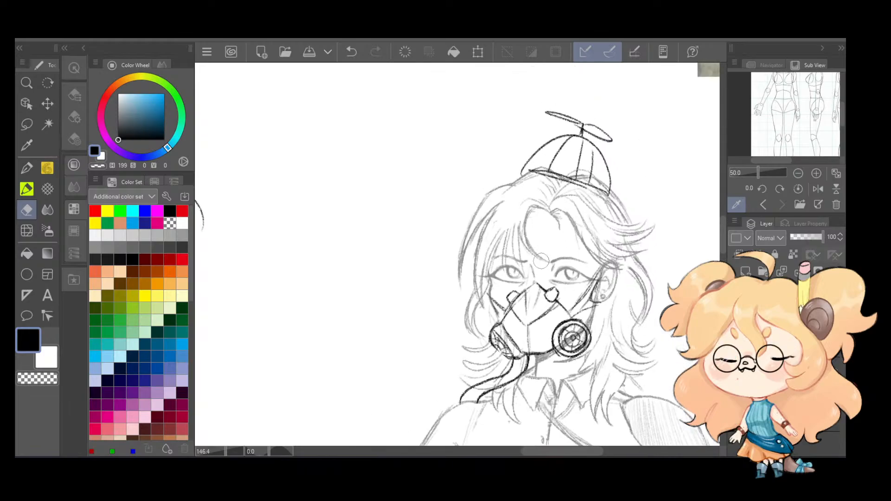
Step: Try to sketch curved tubes linking the studs on the mask's upper edges to the two side filters
left_click(46, 168)
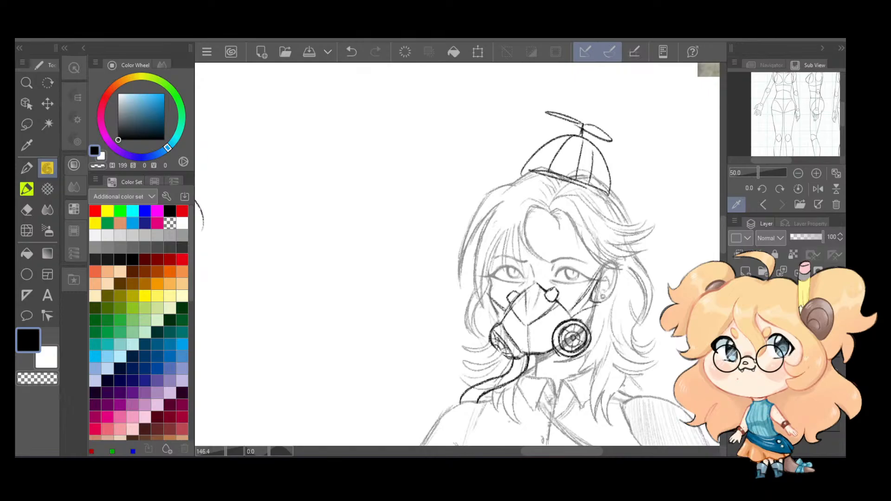
scroll(633, 312, "up", 2)
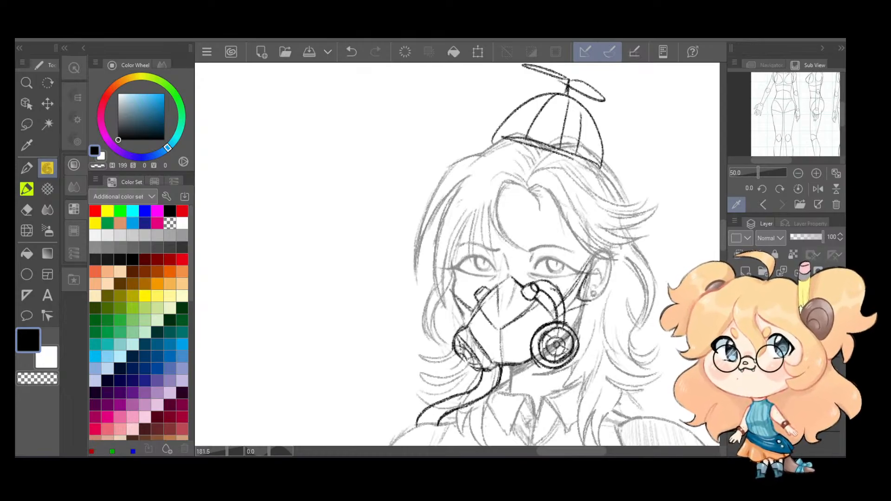
left_click_drag(475, 286, 454, 332)
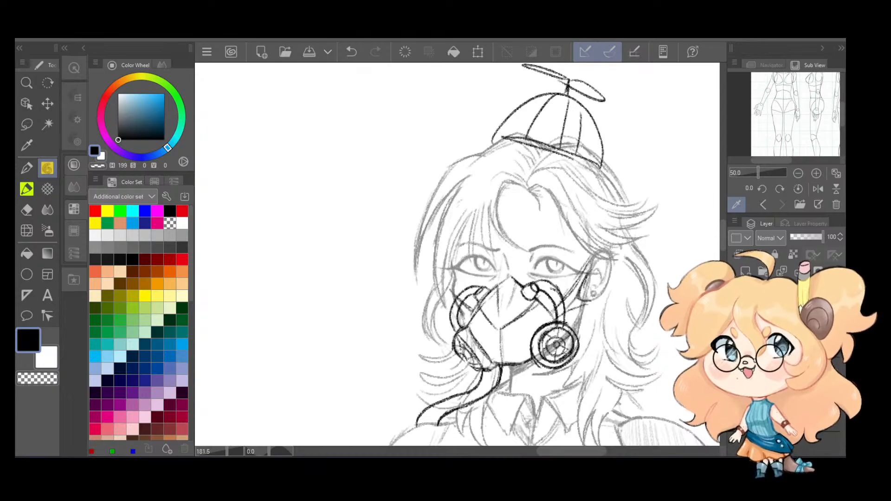
scroll(536, 249, "down", 4)
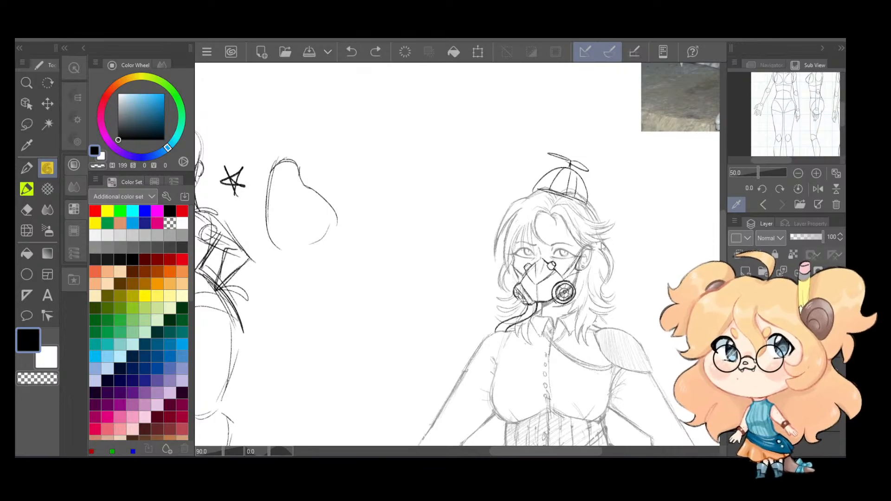
key("ctrl+z")
key("ctrl+y")
Step: Erase both studs from the mask and redraw the broken upper edge on the near side
left_click(26, 209)
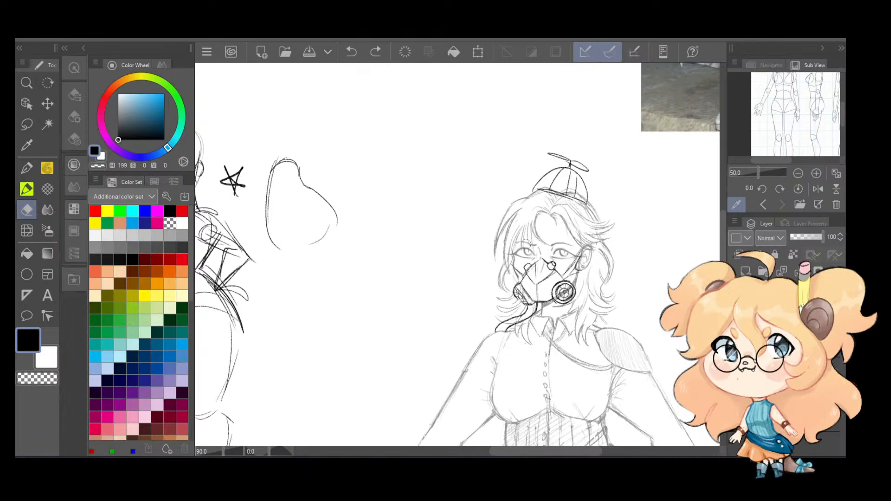
scroll(552, 265, "up", 3)
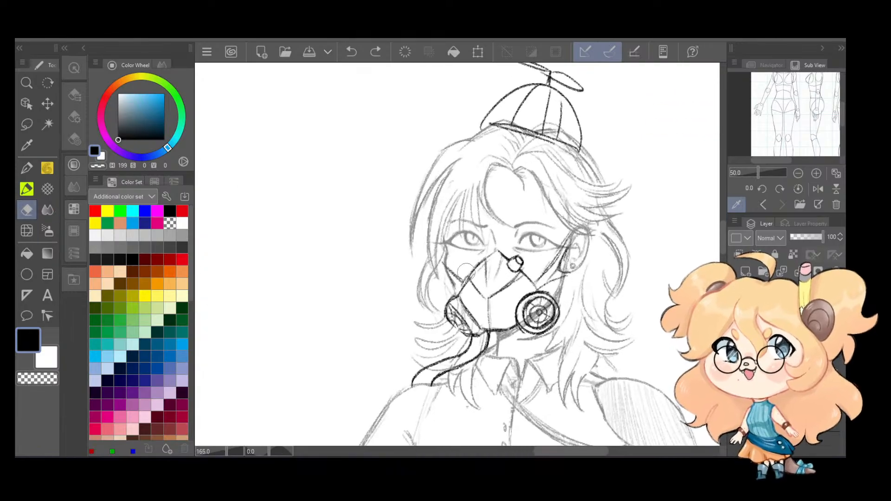
mouse_move(471, 265)
left_mouse_down()
mouse_move(504, 255)
mouse_move(507, 269)
mouse_move(516, 270)
mouse_move(516, 260)
mouse_move(524, 268)
mouse_move(506, 248)
mouse_move(528, 263)
left_mouse_up()
left_click(49, 169)
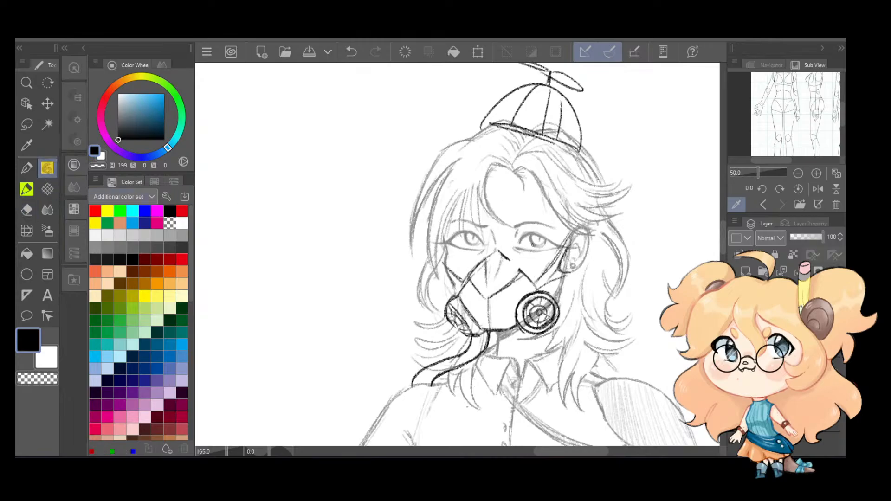
left_click_drag(524, 273, 533, 282)
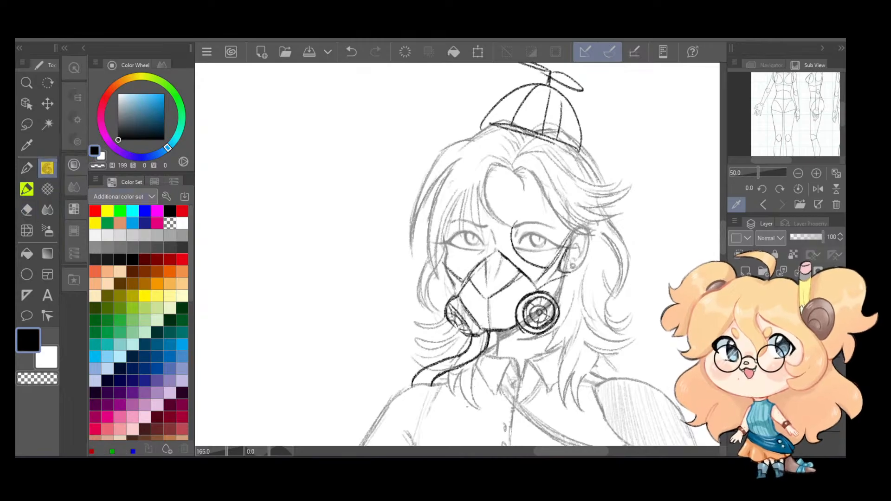
Step: Try to sketch a large rounded lens with vertical bars over the near eye
left_click_drag(522, 217, 549, 268)
mouse_move(522, 215)
left_mouse_down()
mouse_move(569, 227)
mouse_move(519, 243)
mouse_move(522, 250)
left_mouse_up()
left_click_drag(532, 219, 534, 262)
left_click_drag(545, 222, 548, 267)
mouse_move(560, 228)
left_mouse_down()
mouse_move(555, 265)
mouse_move(561, 256)
left_mouse_up()
key("ctrl+z")
key("ctrl+z")
key("ctrl+z")
key("ctrl+z")
key("ctrl+z")
key("ctrl+z")
key("ctrl+z")
key("ctrl+z")
key("ctrl+z")
key("ctrl+z")
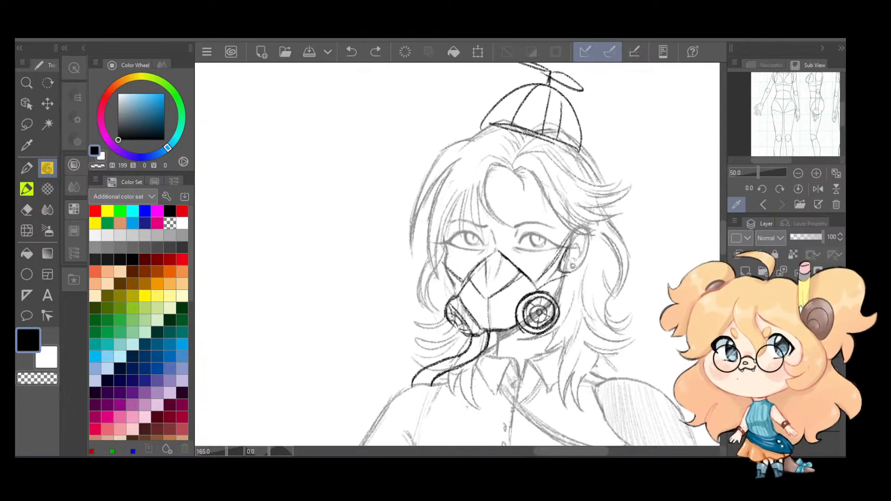
Step: Fill the breathing hose with ribbing and shading strokes from the mask down to the shoulder
mouse_move(473, 348)
left_mouse_down()
mouse_move(484, 352)
mouse_move(478, 360)
mouse_move(425, 387)
left_mouse_up()
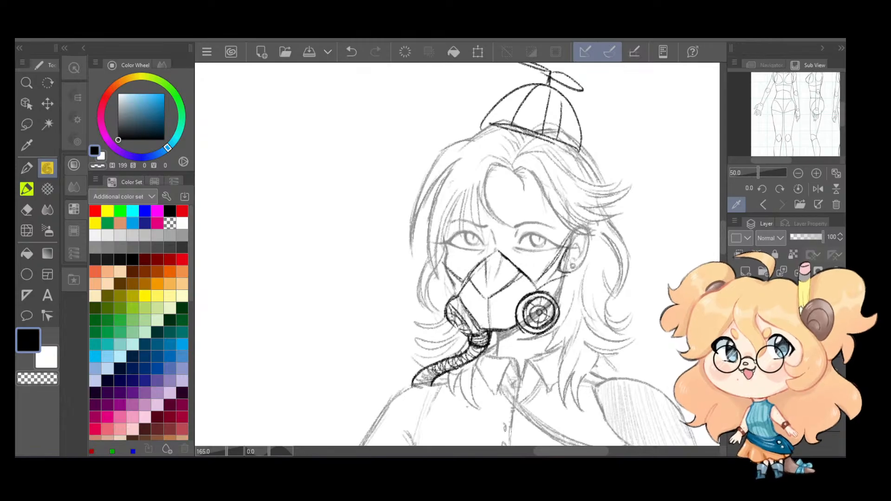
Step: Erase the stray ribbing where the hose meets the mask and redraw the inner edge of the far-side filter
key("e")
mouse_move(469, 343)
left_mouse_down()
mouse_move(485, 339)
mouse_move(470, 341)
left_mouse_up()
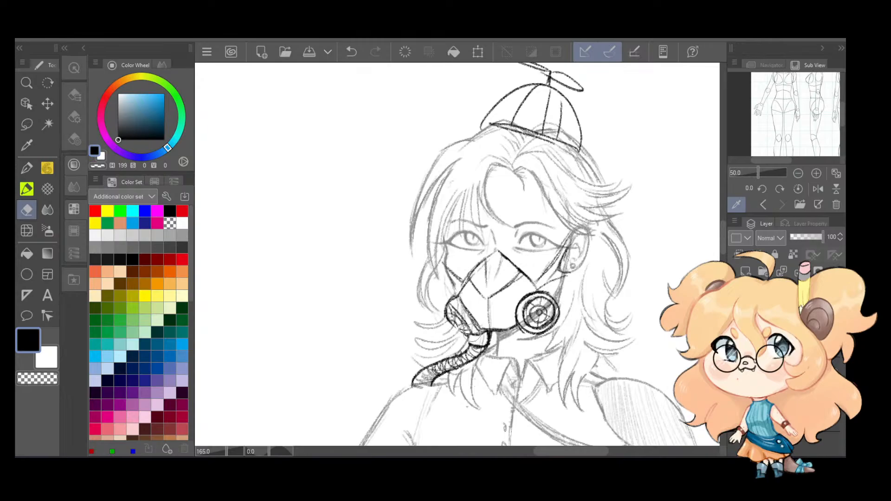
key("p")
key("p")
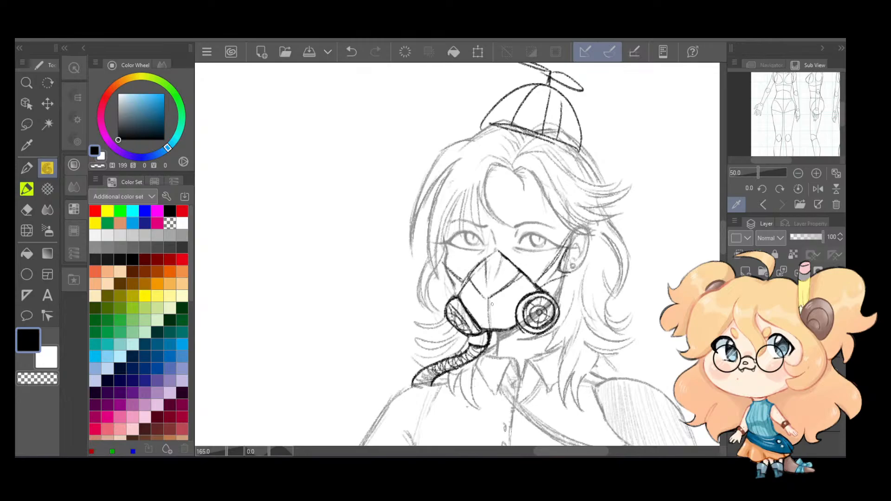
Step: Replace the mask's central seam with two vertical seams down its lower front
key("ctrl+z")
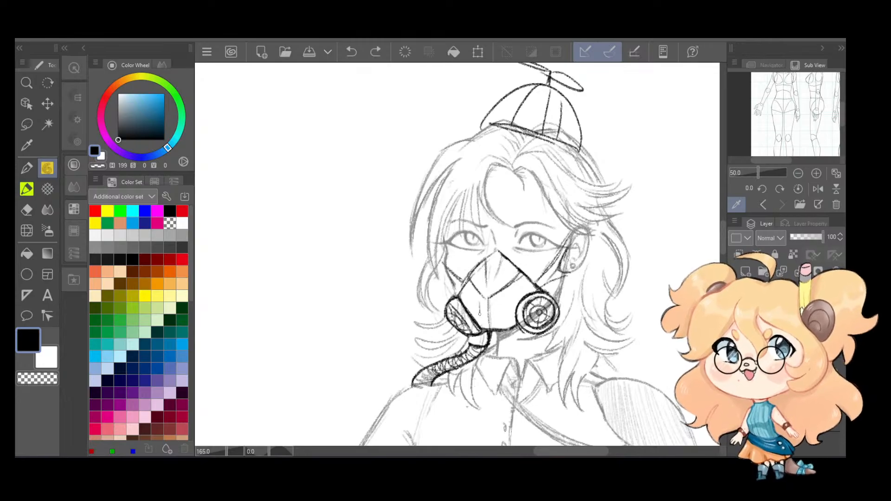
left_click_drag(504, 297, 506, 332)
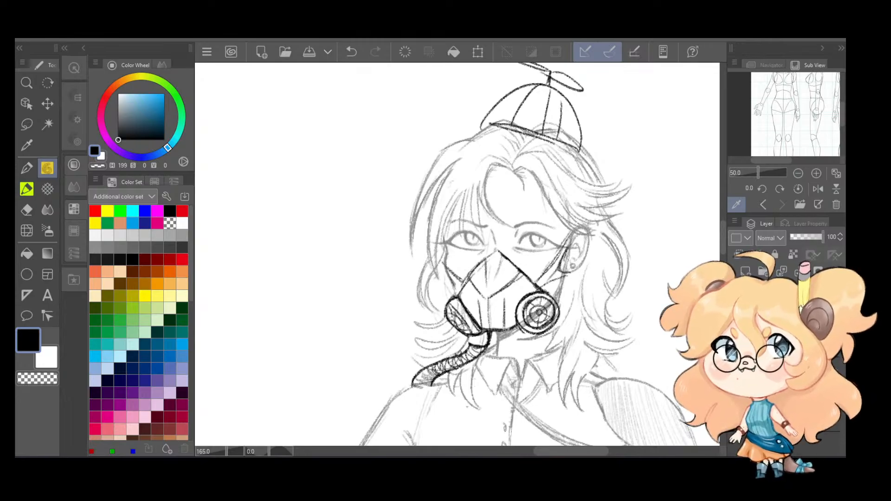
key("e")
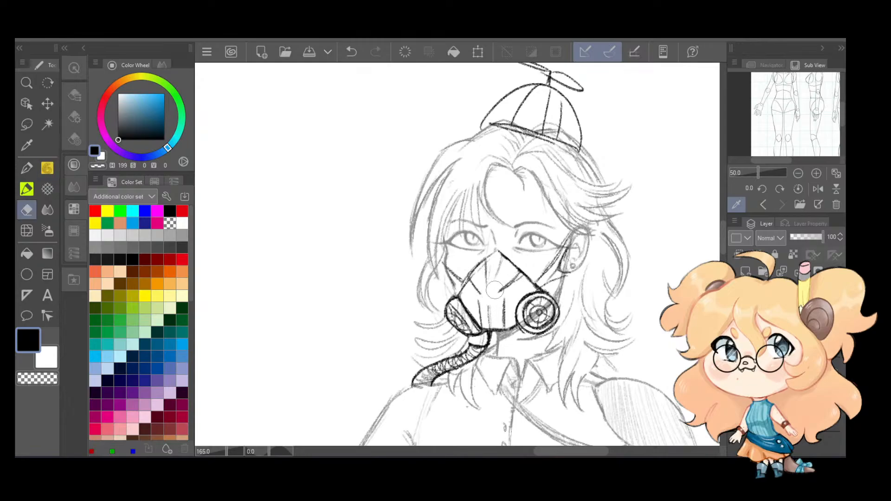
left_click_drag(490, 310, 493, 321)
key("p")
key("p")
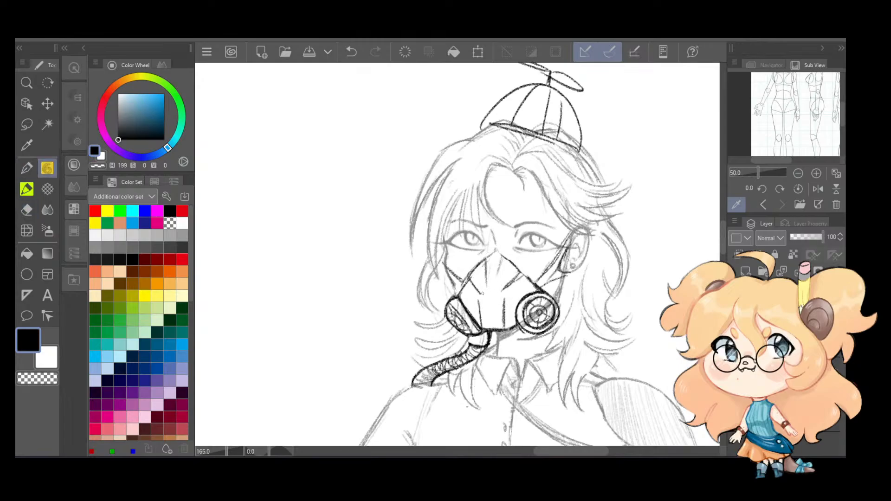
Step: Sketch a small slotted vent panel between the two vertical seams and flatten the mask's peak over the nose
key("ctrl+z")
key("ctrl+z")
left_click_drag(484, 313, 502, 314)
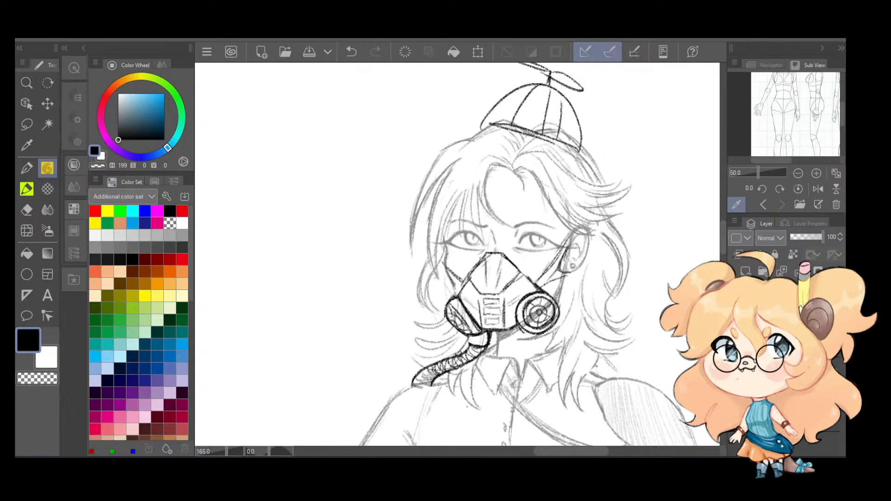
Step: Darken the mask's upper outline and shade the straps and the mask's front panels with pencil strokes
key("ctrl+z")
left_click_drag(485, 255, 457, 295)
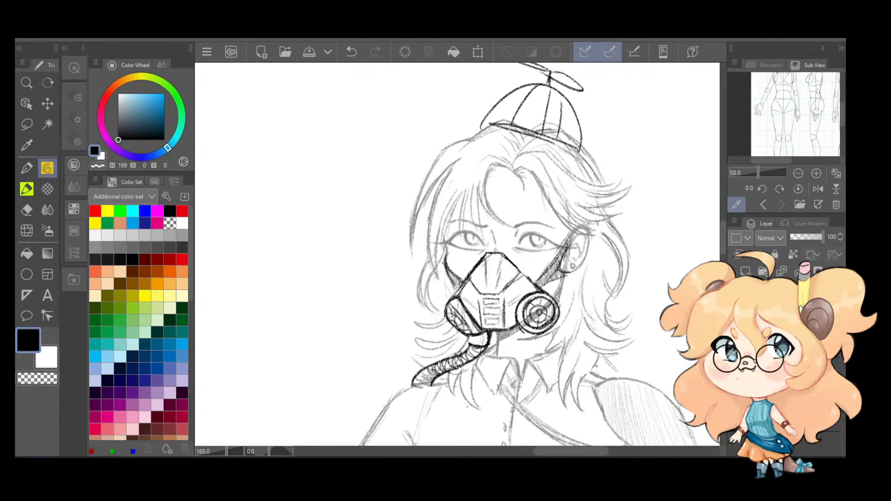
left_click_drag(468, 305, 484, 331)
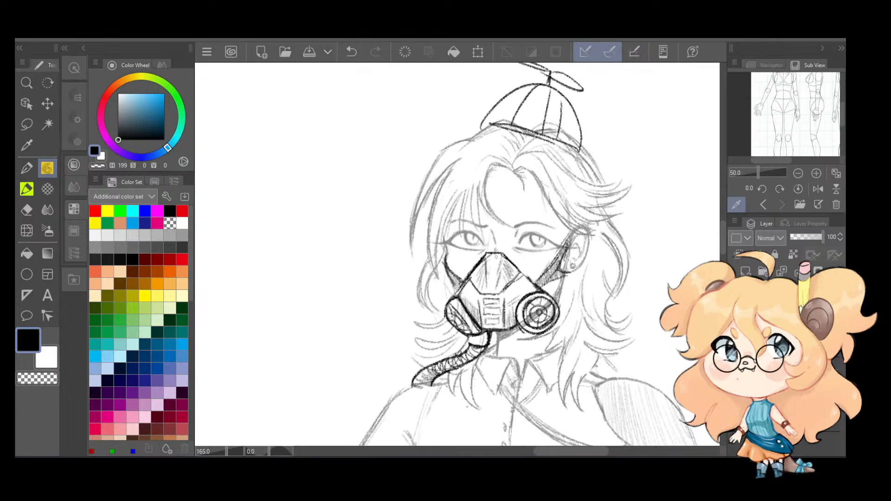
Step: Close off the hose's end at the shoulder and darken the vent slots and filter outlines on the mask
scroll(511, 233, "down", 2)
left_click_drag(533, 218, 547, 254)
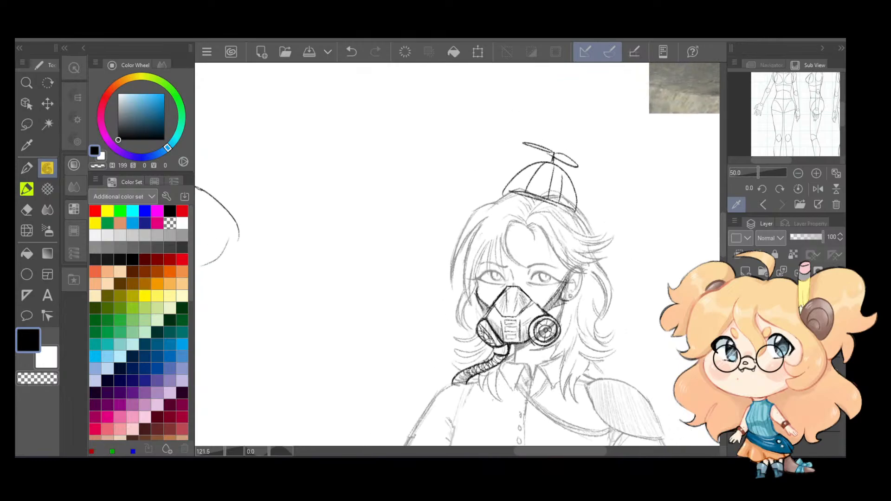
scroll(526, 246, "up", 2)
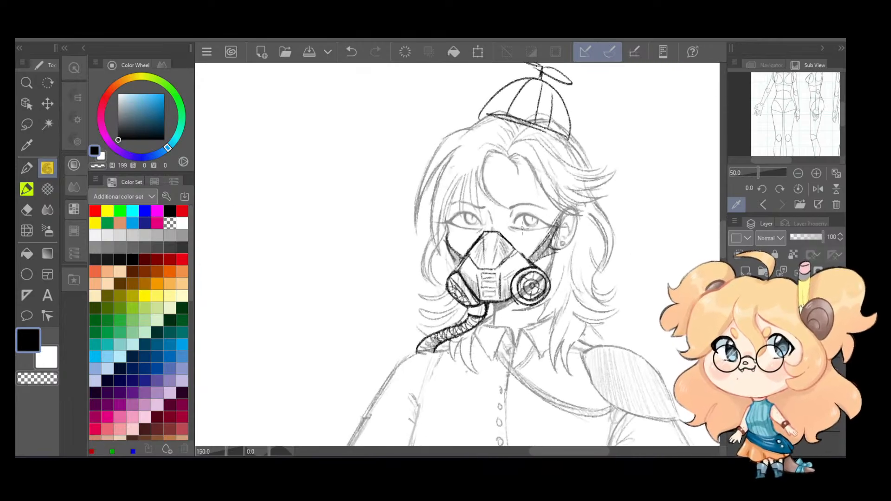
scroll(522, 229, "up", 1)
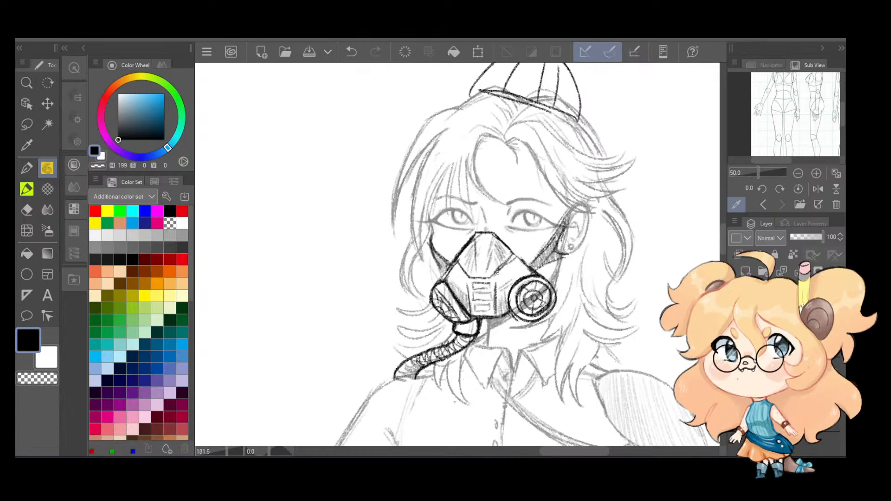
mouse_move(519, 281)
left_mouse_down()
mouse_move(503, 301)
mouse_move(515, 246)
left_mouse_up()
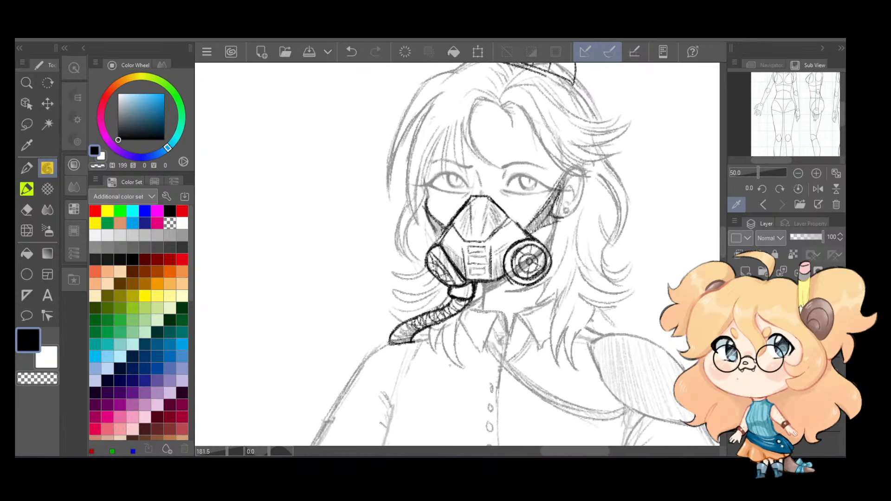
key("ctrl+z")
mouse_move(389, 343)
left_mouse_down()
mouse_move(429, 337)
mouse_move(412, 341)
left_mouse_up()
key("ctrl+z")
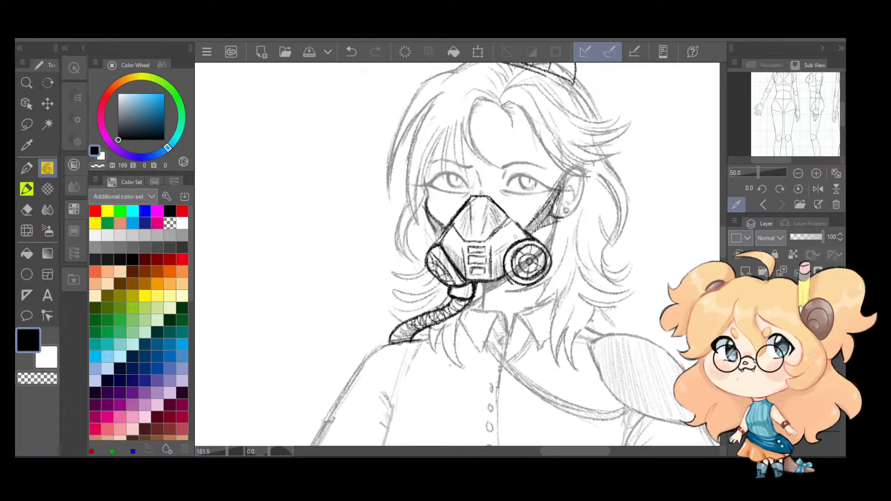
key("ctrl+z")
left_click_drag(510, 220, 581, 275)
key("ctrl+z")
key("ctrl+y")
Step: Raise the opacity of the character's base sketch layer to 100
scroll(540, 298, "down", 4)
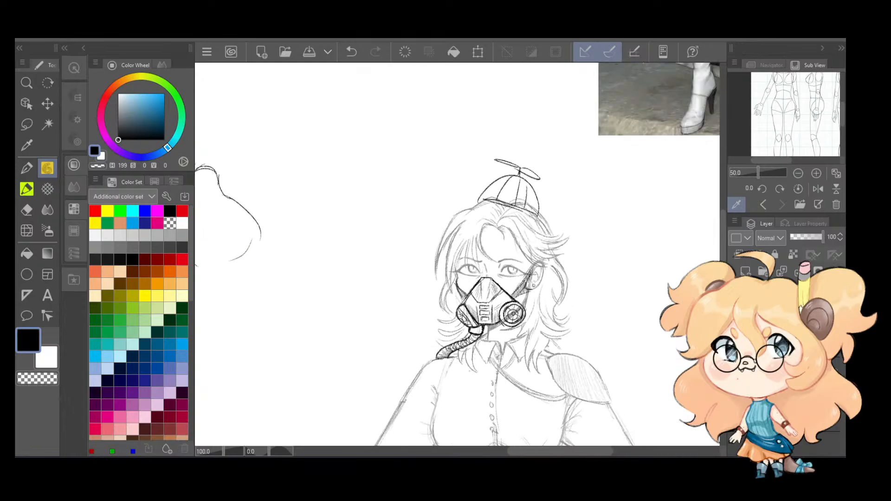
left_click(807, 316)
left_click_drag(804, 238, 825, 237)
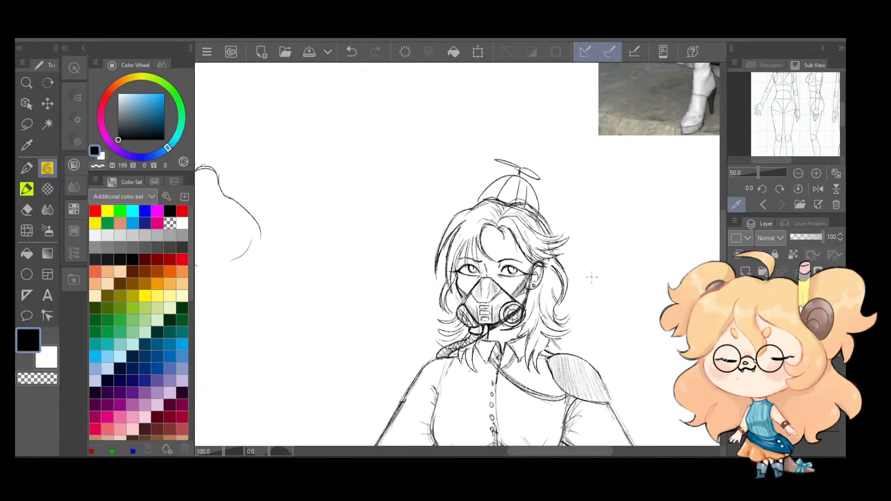
Step: Erase the base sketch lines that cross the mask's filters and hose, and save the drawing
scroll(589, 207, "up", 3)
scroll(531, 180, "up", 2)
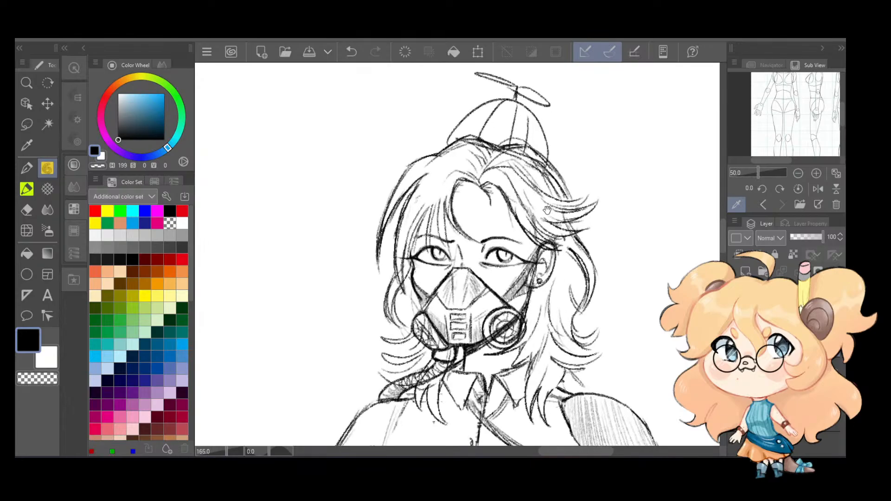
scroll(503, 318, "up", 1)
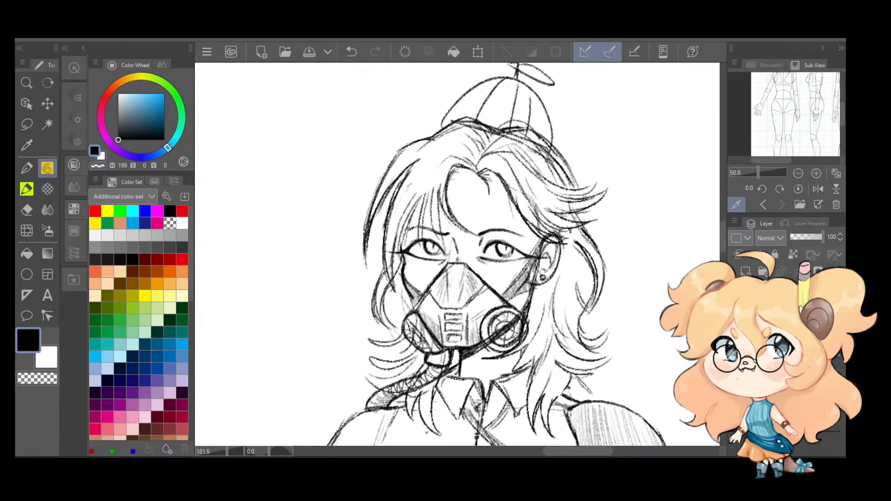
key("e")
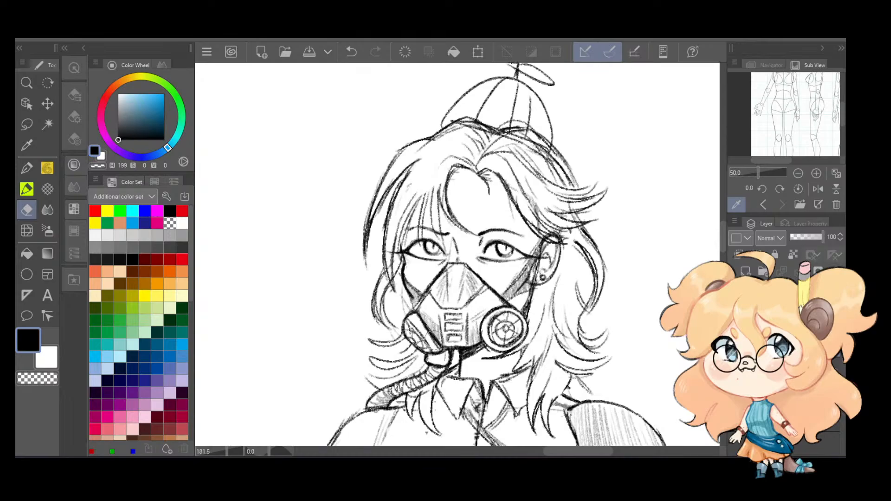
key("ctrl+z")
left_click(410, 308)
scroll(451, 289, "down", 4)
left_click_drag(550, 274, 557, 236)
scroll(558, 236, "up", 2)
scroll(556, 234, "up", 1)
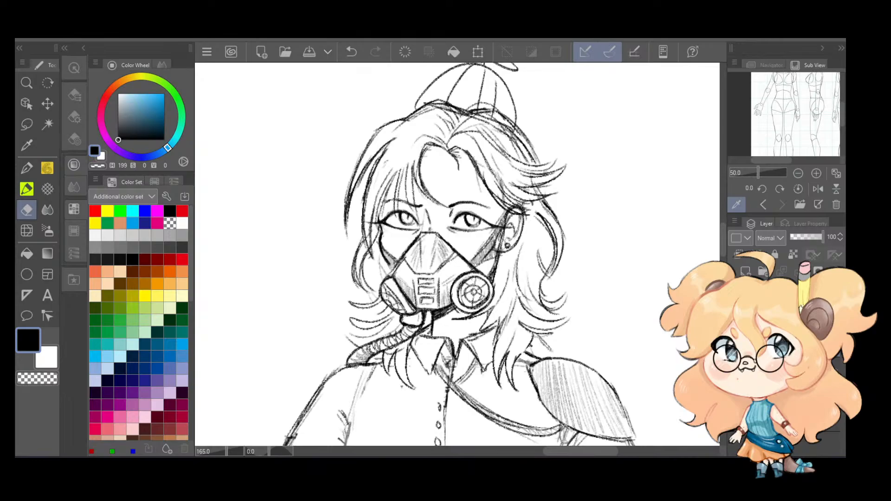
key("ctrl+s")
Step: Touch up the pencil line at the collar beside the hose
left_click(46, 168)
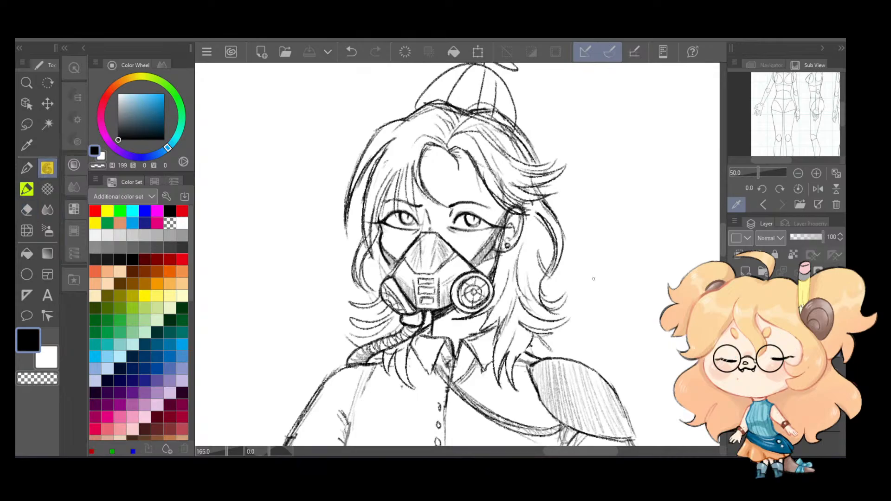
left_click_drag(420, 333, 438, 340)
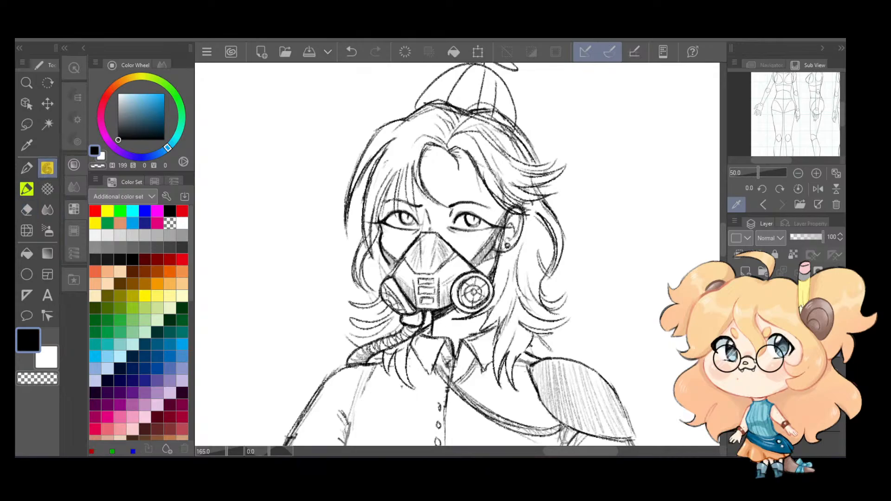
scroll(557, 268, "down", 5)
left_click_drag(570, 252, 573, 268)
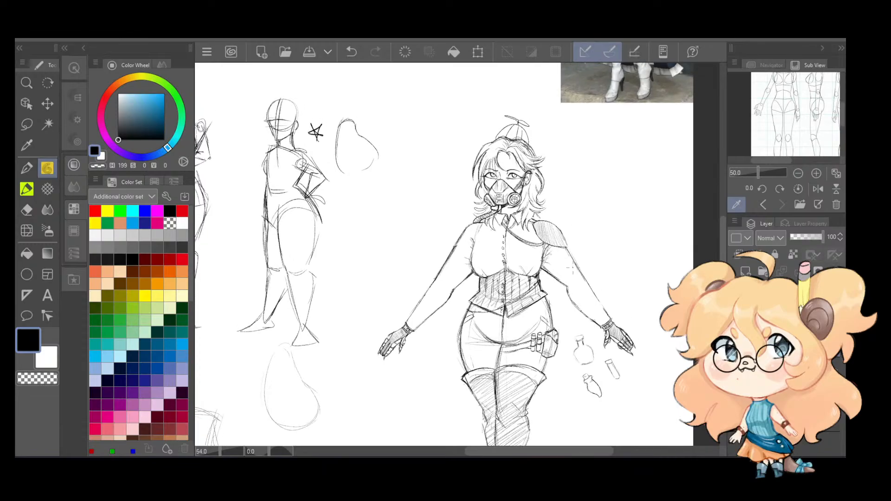
scroll(570, 269, "up", 2)
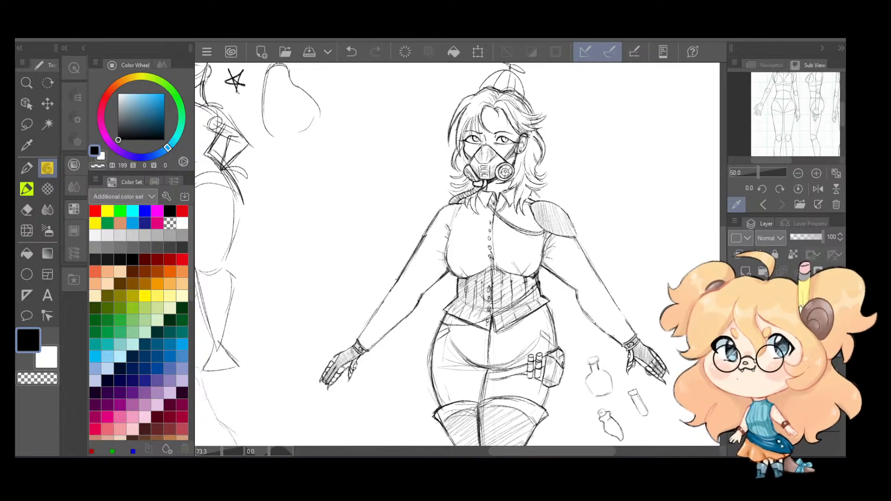
Step: Try to rework the sleeve outline of the arm below the shoulder guard with new strokes and erasing
left_click(789, 364)
scroll(610, 235, "up", 3)
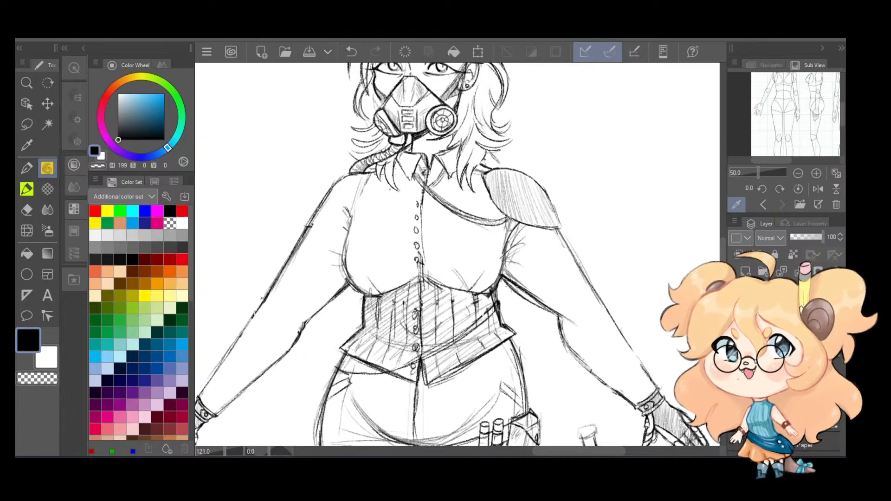
left_click_drag(569, 359, 598, 384)
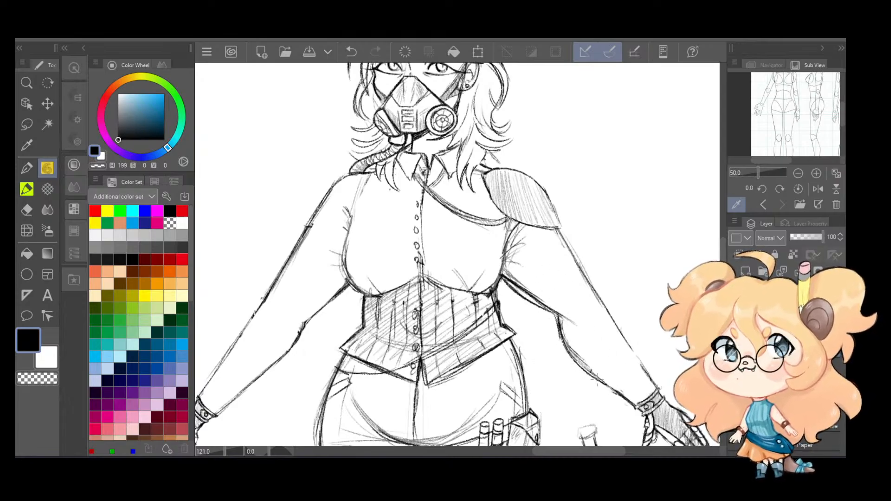
left_click_drag(556, 223, 587, 283)
key("e")
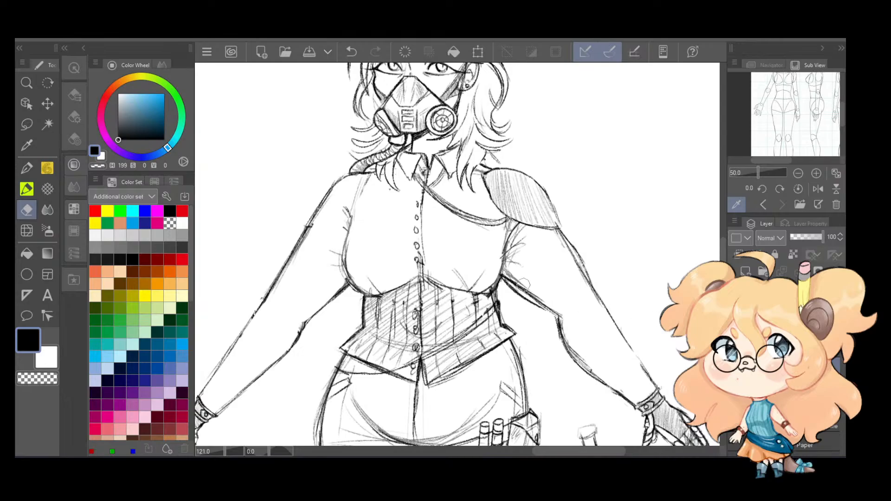
mouse_move(523, 284)
left_mouse_down()
mouse_move(559, 310)
mouse_move(525, 290)
left_mouse_up()
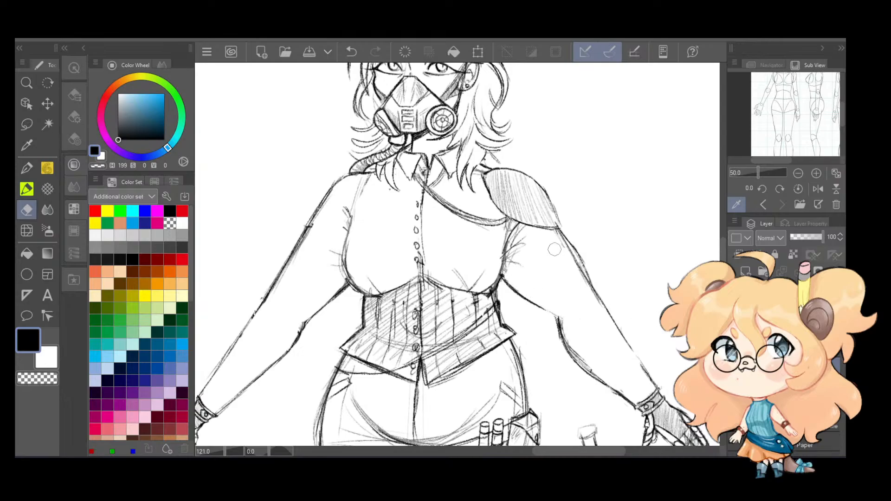
left_click_drag(561, 238, 588, 291)
key("ctrl+z")
key("ctrl+z")
key("ctrl+z")
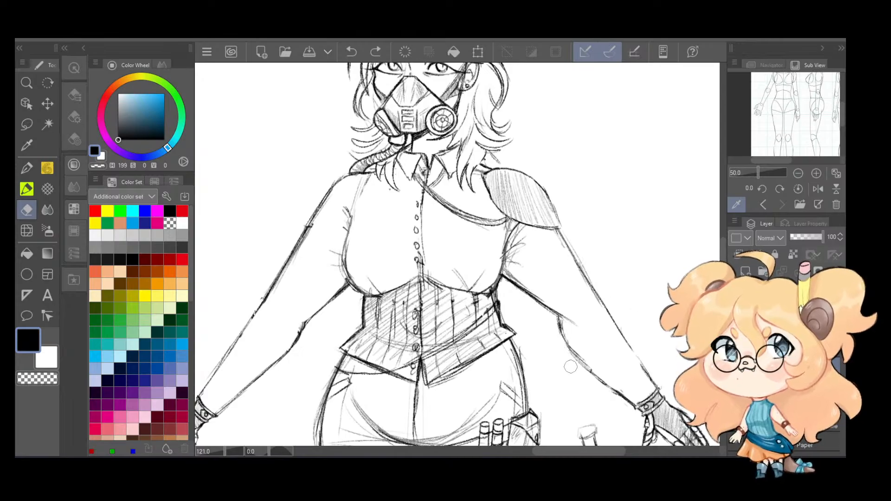
scroll(571, 367, "down", 3)
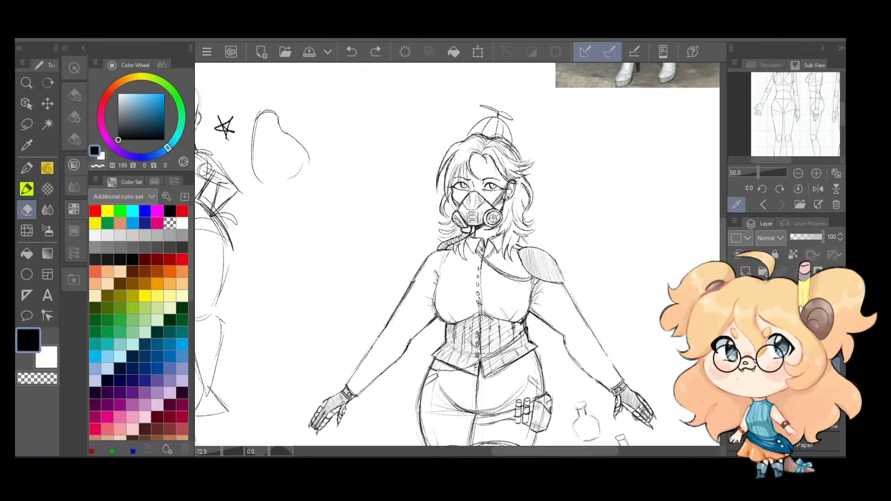
Step: Erase the whole propeller cap from above the character's head
left_click(836, 272)
left_click(455, 194)
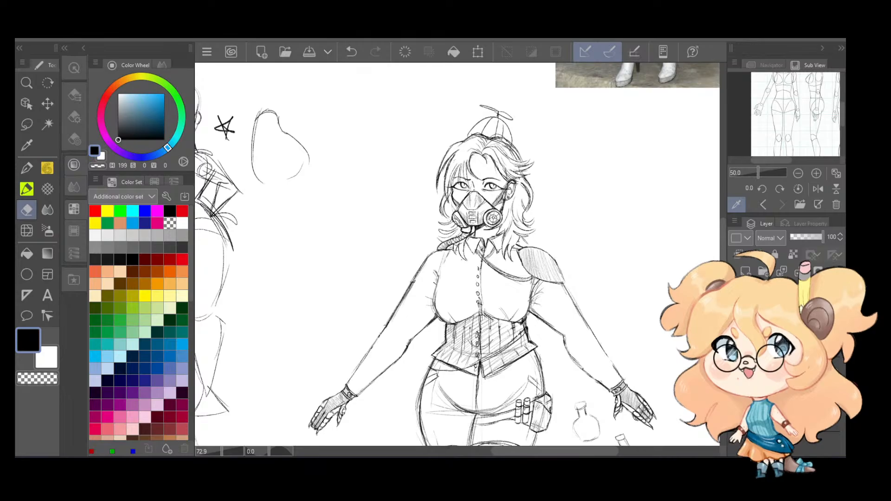
scroll(507, 97, "up", 3)
scroll(426, 251, "up", 4)
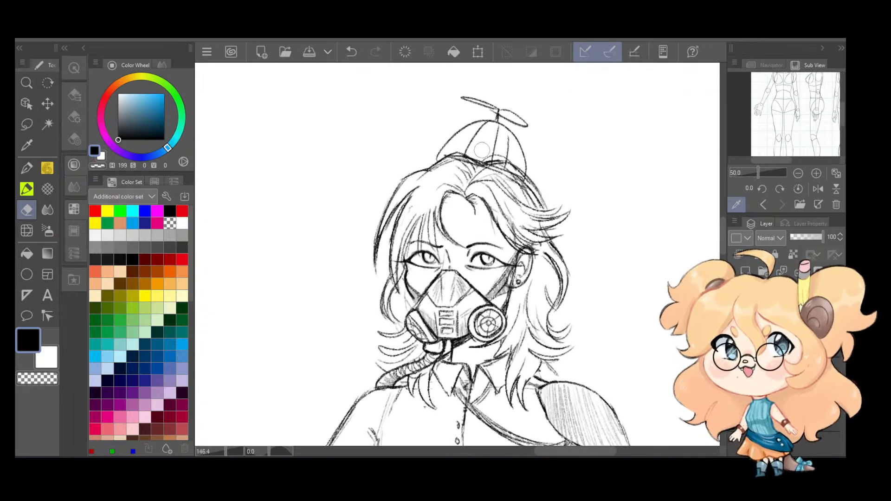
mouse_move(426, 251)
left_mouse_down()
mouse_move(457, 213)
mouse_move(530, 162)
mouse_move(522, 250)
mouse_move(547, 269)
mouse_move(575, 249)
left_mouse_up()
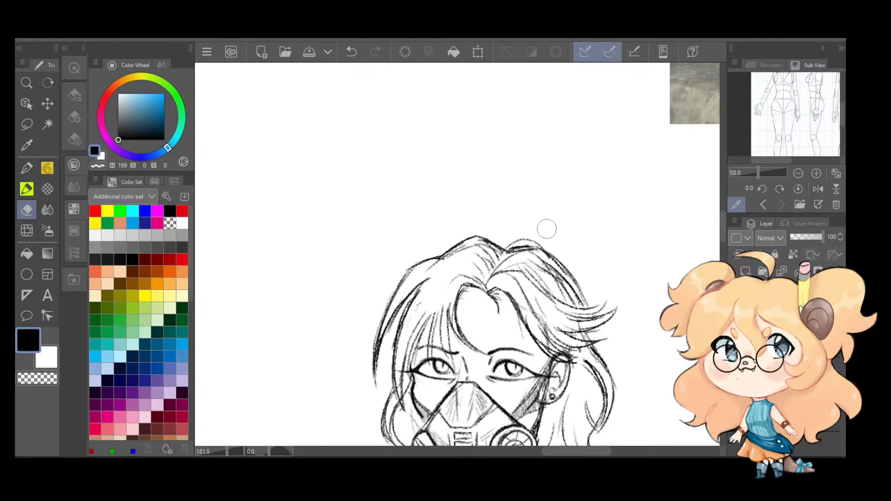
scroll(573, 211, "down", 2)
scroll(573, 213, "down", 4)
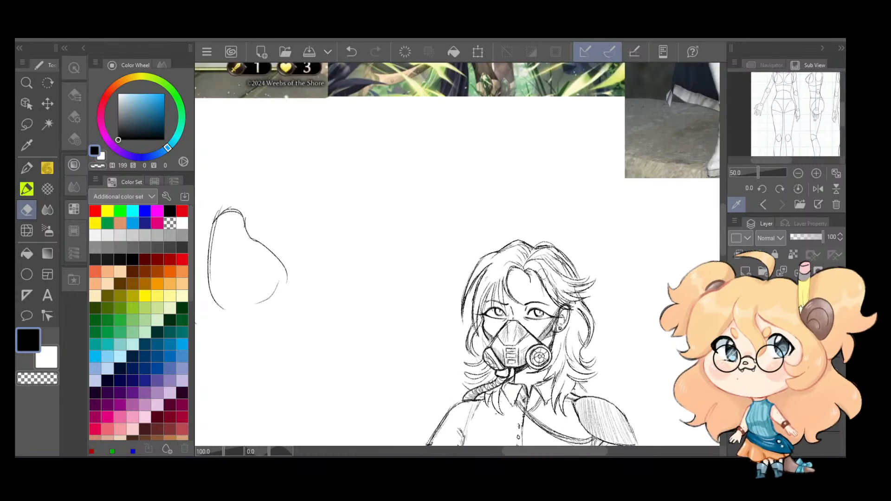
scroll(617, 334, "up", 3)
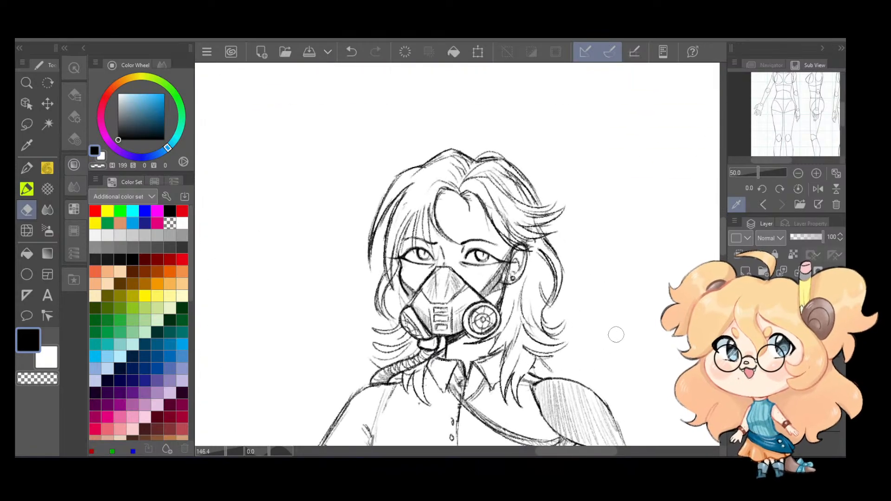
Step: Examine the figure with and without the respirator mask, from the full torso to a close view of the face
scroll(613, 316, "up", 2)
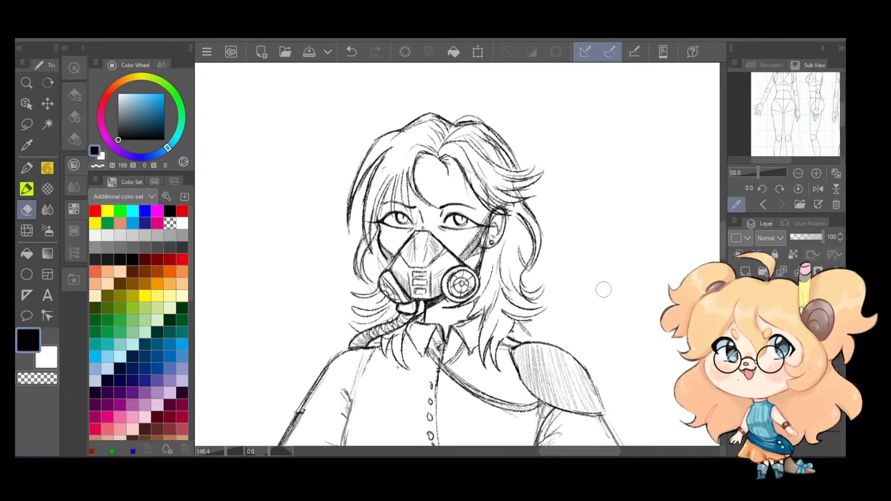
scroll(620, 242, "down", 2)
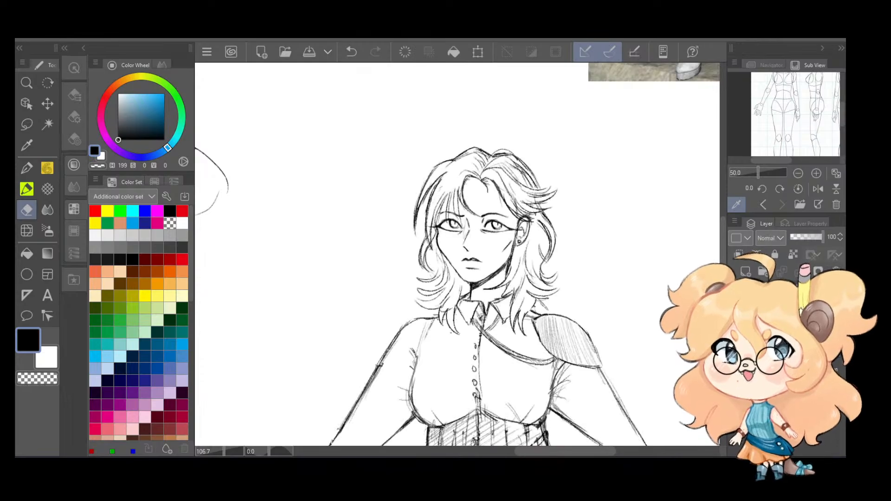
mouse_move(503, 440)
left_mouse_down()
mouse_move(510, 305)
mouse_move(476, 277)
left_mouse_up()
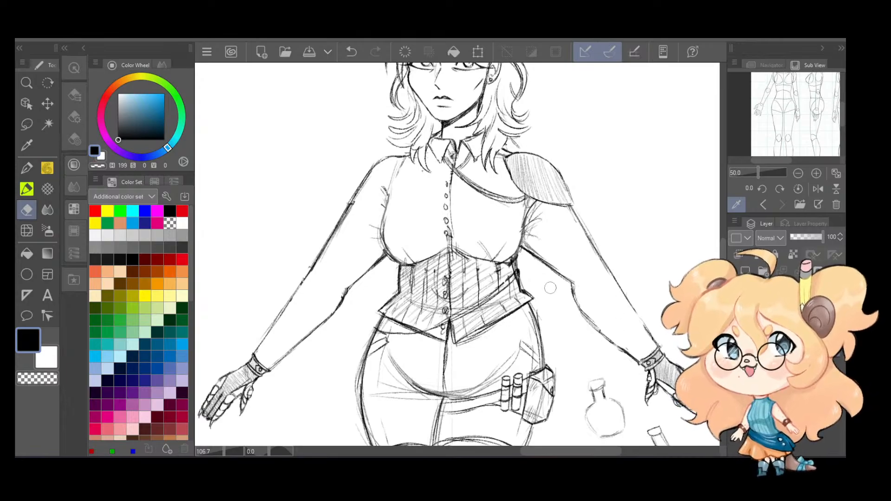
left_click(47, 168)
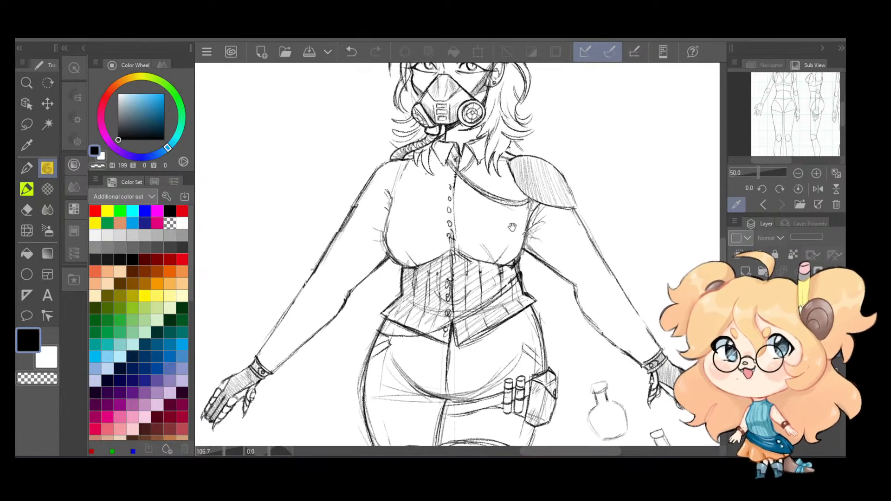
scroll(540, 184, "up", 4)
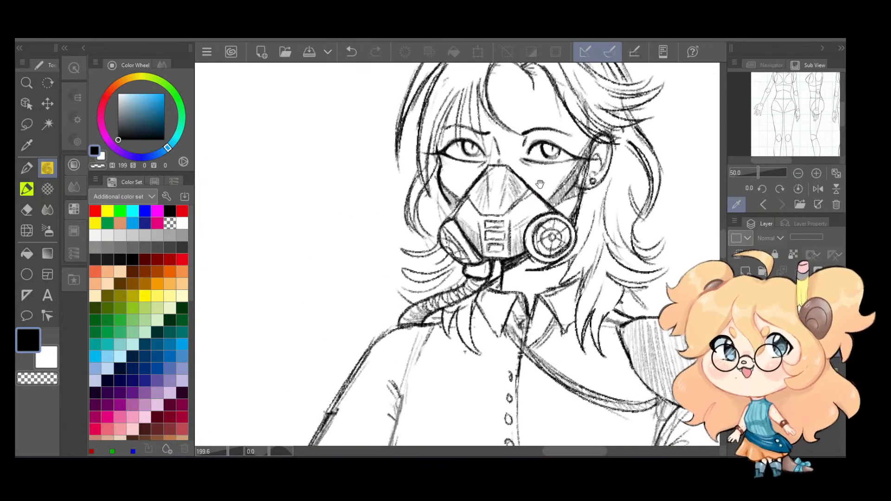
left_click_drag(540, 184, 556, 231)
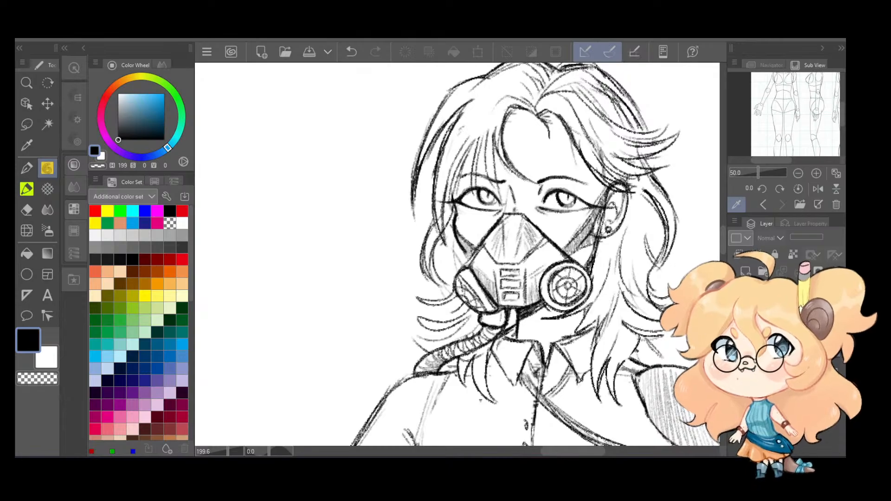
left_click_drag(557, 235, 571, 260)
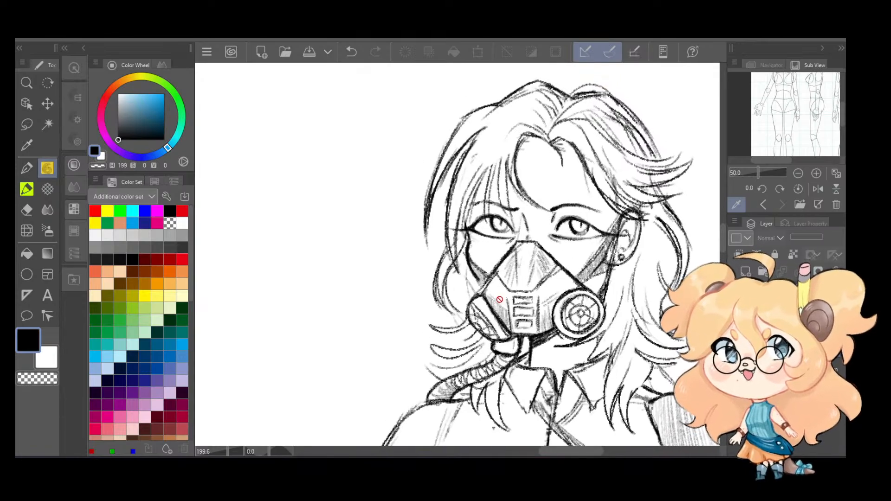
left_click_drag(483, 285, 406, 278)
Step: Try to mark the mask's side filter with a black arrow and circle the round filter, and undo the marks
left_click(789, 334)
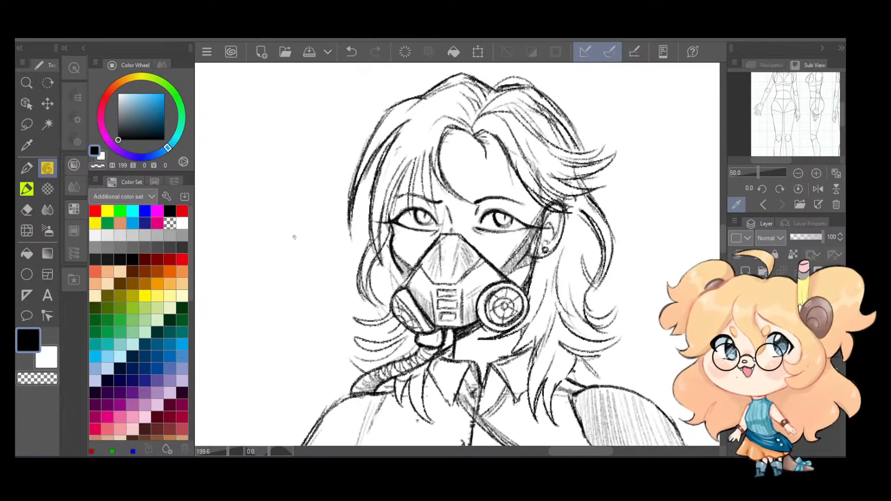
mouse_move(294, 237)
left_mouse_down()
mouse_move(329, 278)
mouse_move(363, 285)
left_mouse_up()
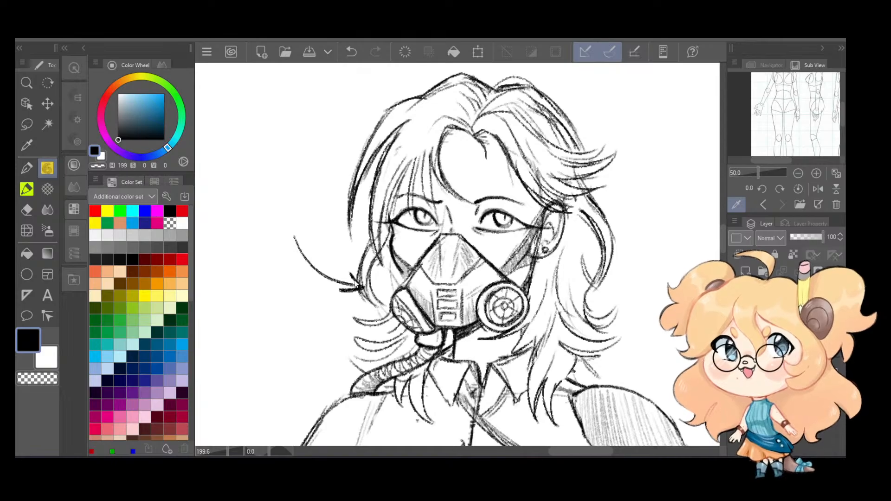
key("ctrl+z")
key("ctrl+z")
left_click_drag(302, 276, 384, 301)
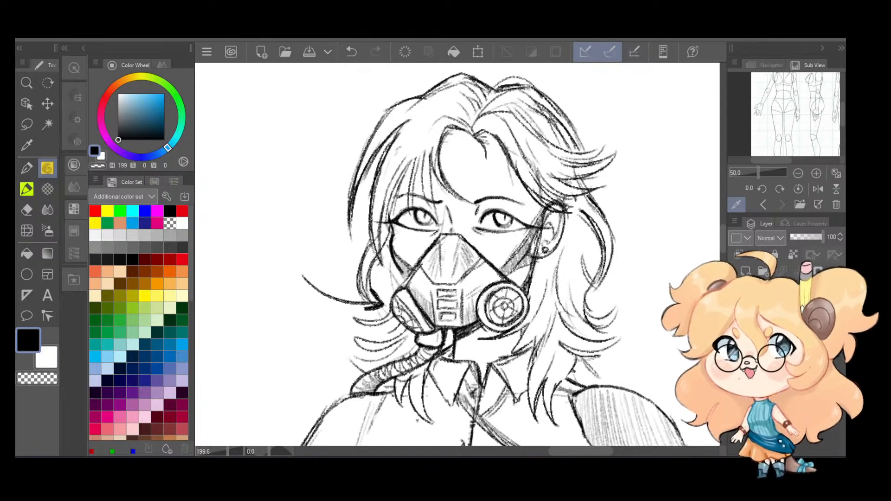
mouse_move(503, 273)
left_mouse_down()
mouse_move(513, 264)
mouse_move(545, 295)
left_mouse_up()
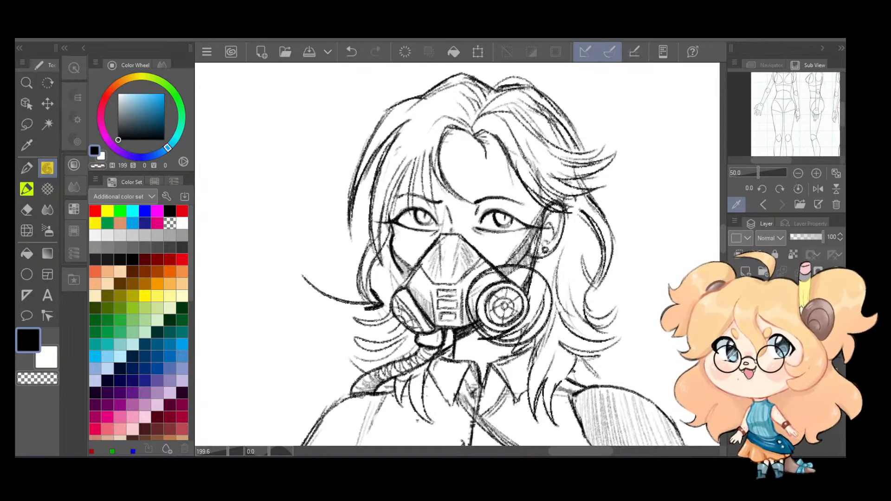
key("ctrl+z")
key("ctrl+z")
key("ctrl+z")
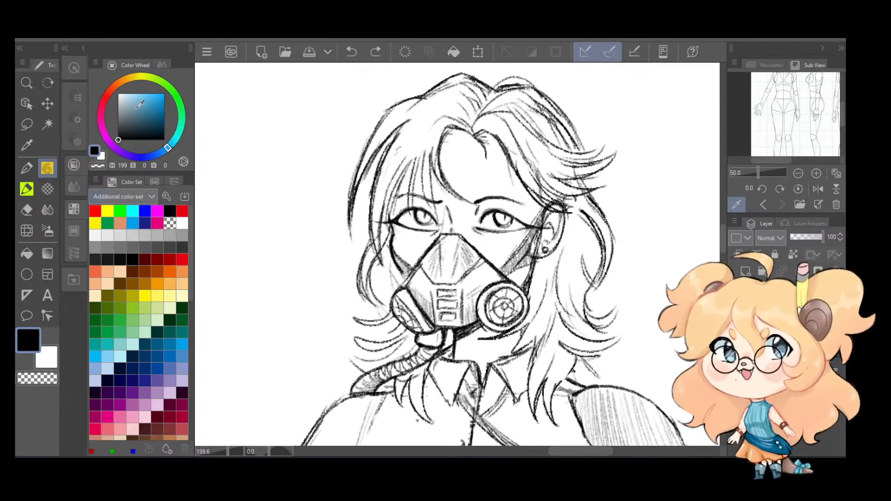
Step: Try the same annotations in bright blue, an arrow to the side filter and a circle around the round filter, and undo them
left_click_drag(138, 107, 184, 102)
mouse_move(306, 274)
left_mouse_down()
mouse_move(377, 304)
mouse_move(349, 314)
left_mouse_up()
left_click_drag(362, 283, 378, 304)
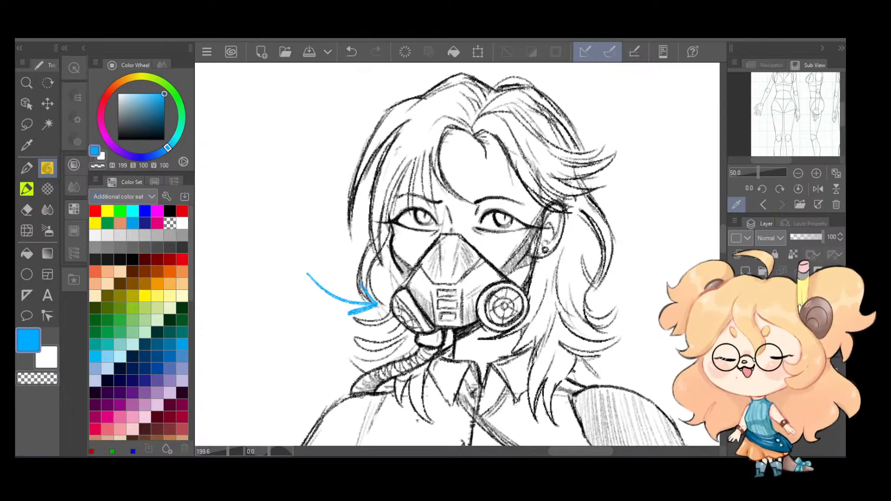
left_click_drag(494, 257, 487, 260)
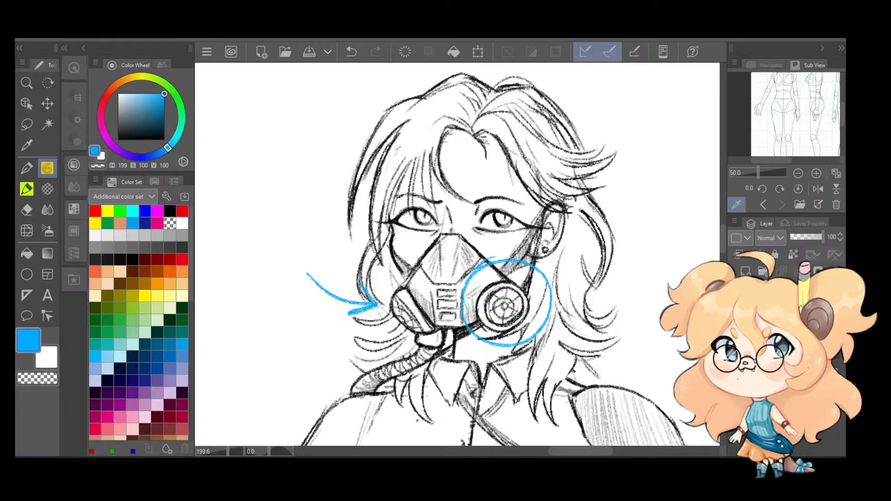
key("ctrl+z")
key("ctrl+z")
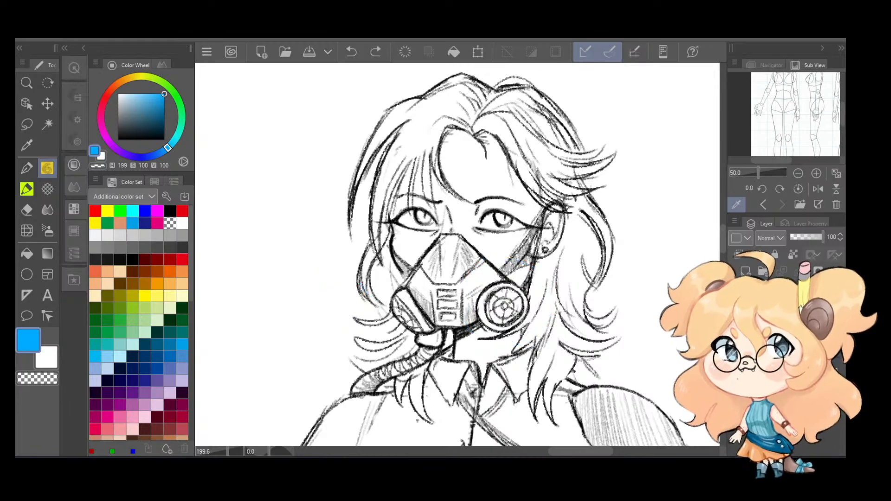
Step: Duplicate the respirator mask's layer
right_click(771, 292)
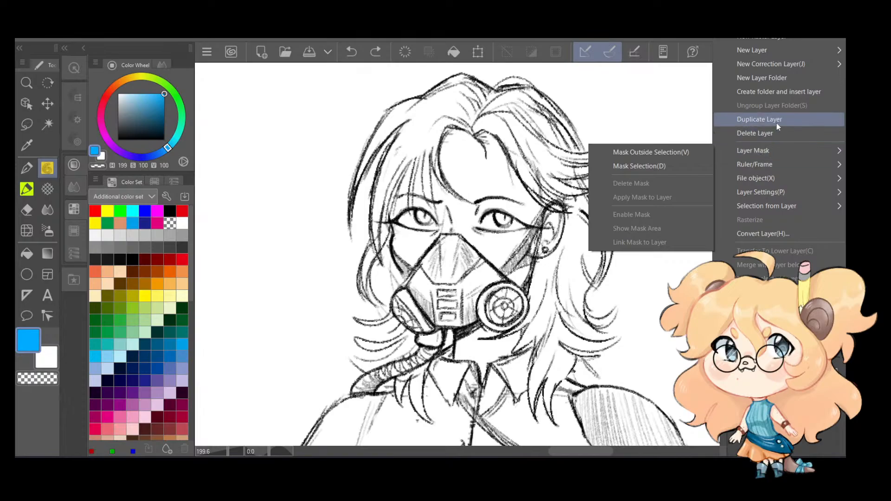
left_click(776, 125)
scroll(487, 287, "up", 1)
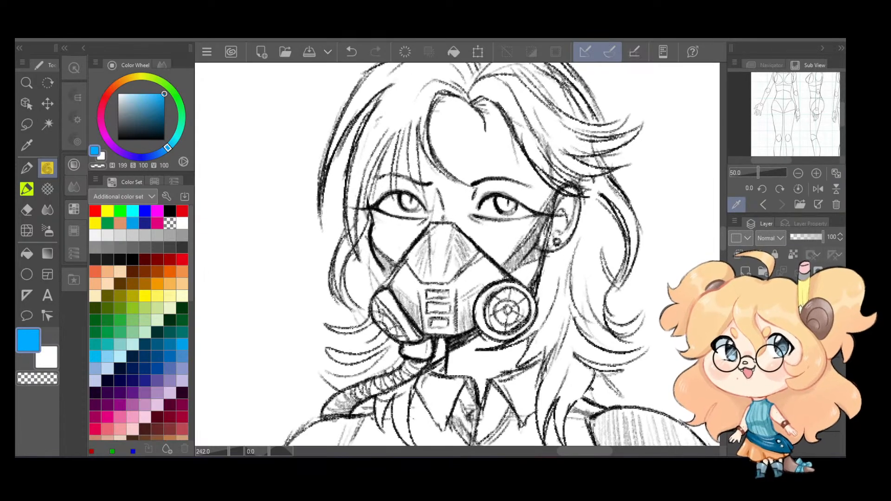
Step: Return the drawing colour to black and erase the narrow side filter on the hose side of the mask
left_click(143, 118)
left_click_drag(144, 117, 118, 140)
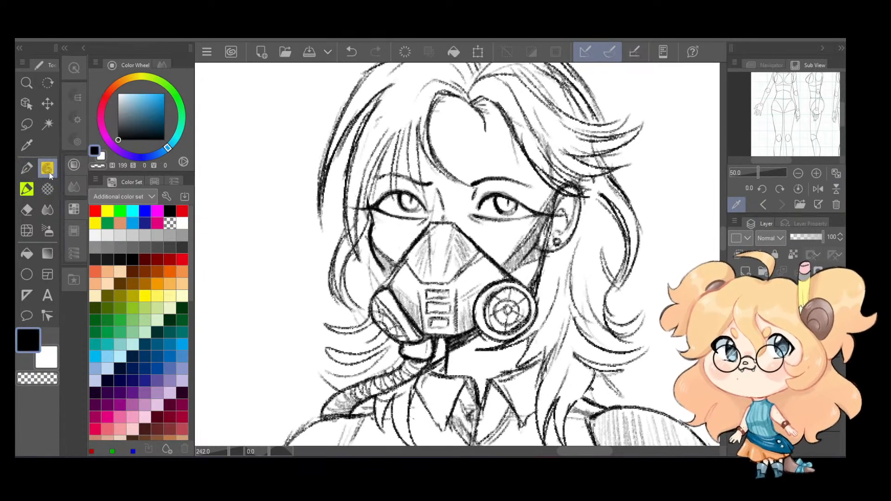
left_click(27, 210)
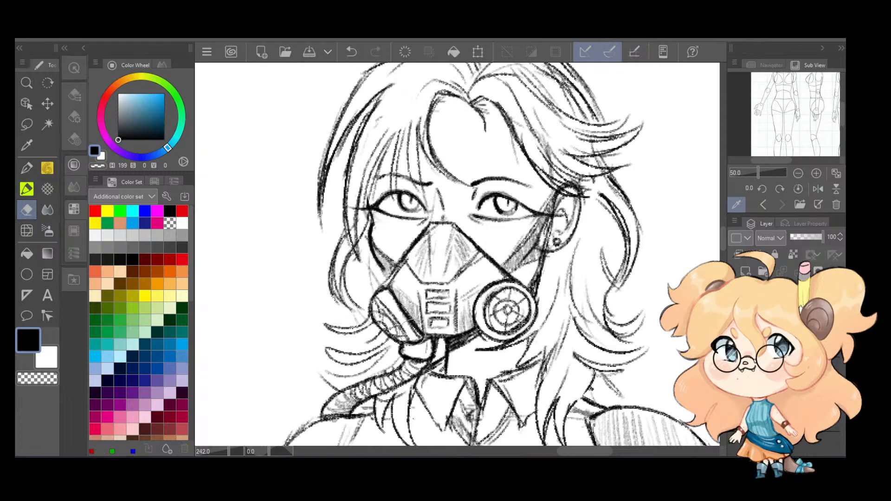
mouse_move(397, 339)
left_mouse_down()
mouse_move(426, 341)
mouse_move(384, 308)
mouse_move(412, 343)
mouse_move(374, 284)
mouse_move(383, 311)
left_mouse_up()
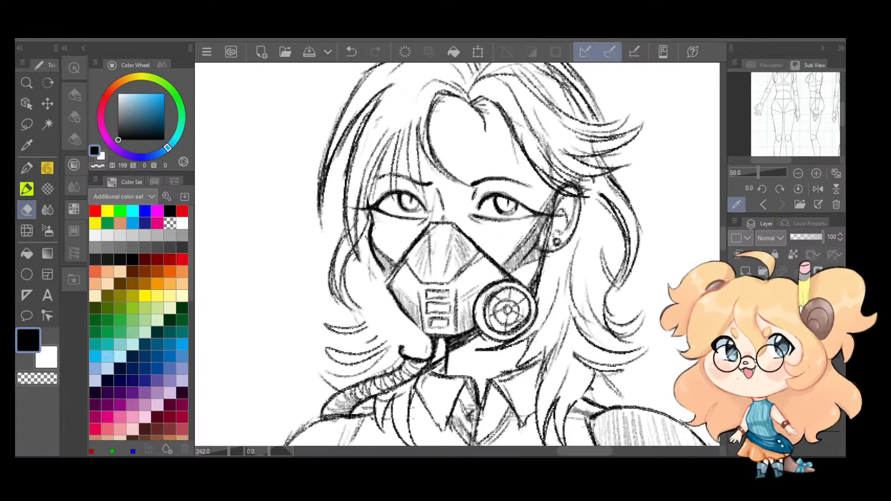
Step: Try to enlarge the mask's round filter with a lasso selection and a transform, and clear the selection
left_click(46, 169)
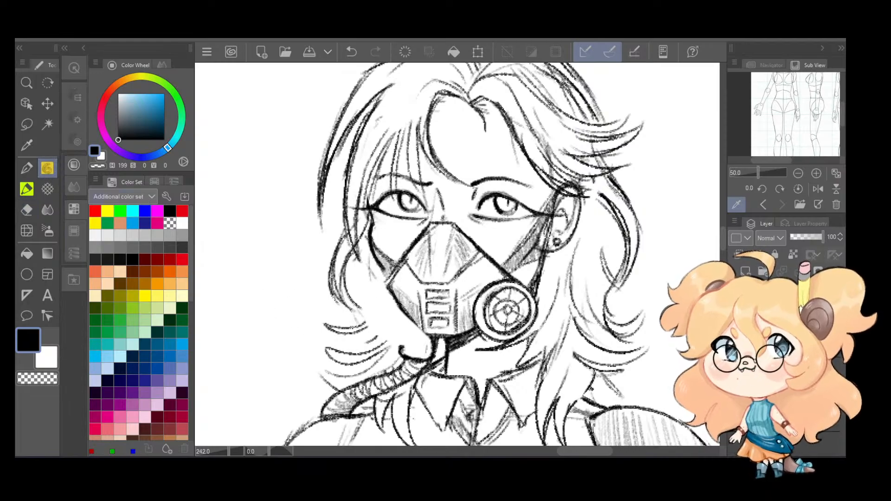
left_click(26, 124)
mouse_move(500, 269)
left_mouse_down()
mouse_move(471, 310)
mouse_move(480, 336)
mouse_move(506, 347)
mouse_move(534, 339)
mouse_move(547, 304)
mouse_move(537, 279)
mouse_move(563, 253)
left_mouse_up()
key("ctrl+t")
left_click_drag(539, 287, 530, 290)
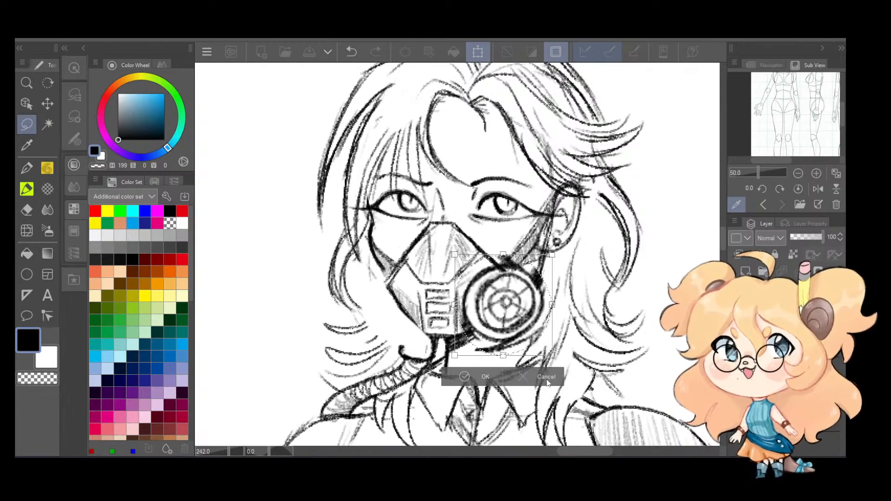
left_click(476, 376)
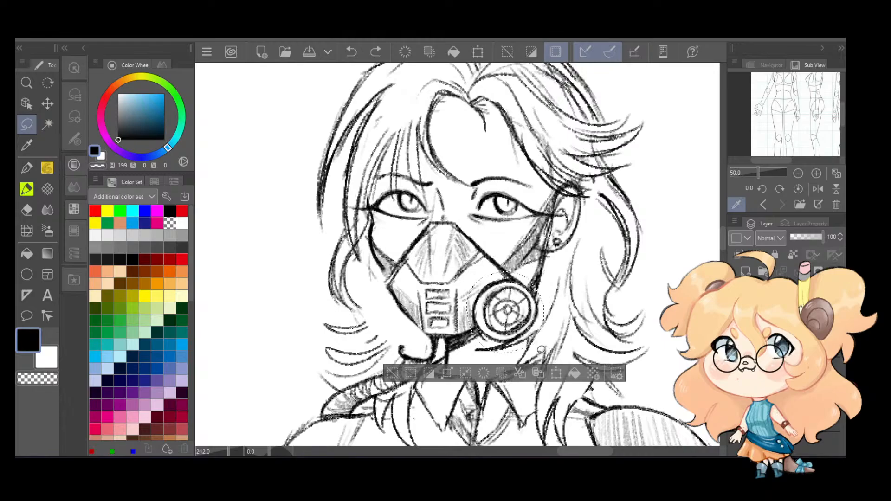
key("ctrl+d")
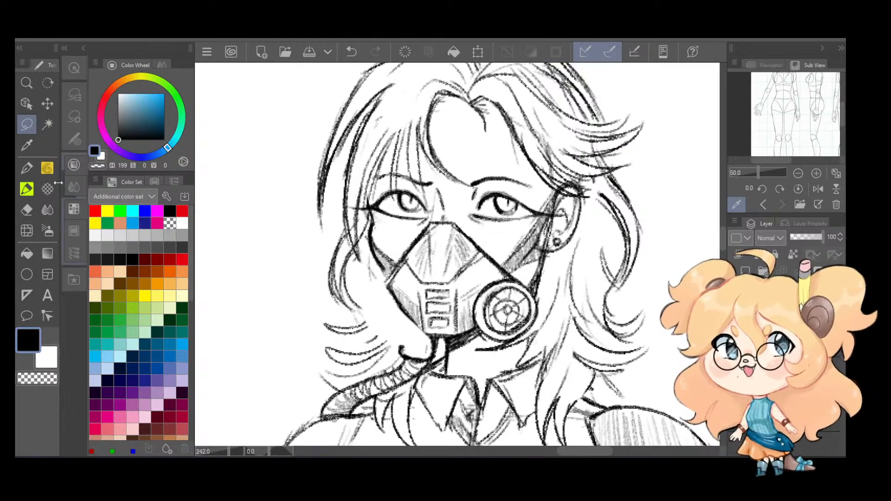
Step: Erase the round filter and the connector joining the hose to the mask
left_click(26, 210)
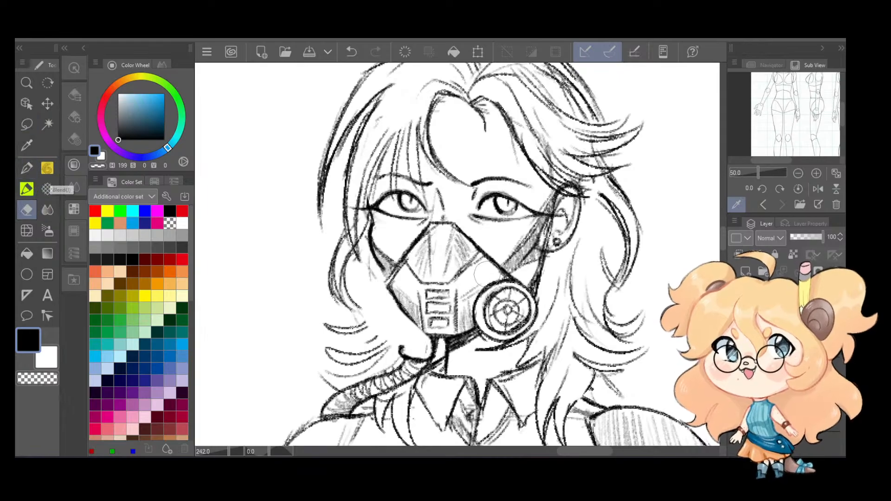
mouse_move(483, 293)
left_mouse_down()
mouse_move(497, 320)
mouse_move(512, 295)
mouse_move(498, 332)
mouse_move(522, 287)
mouse_move(497, 348)
left_mouse_up()
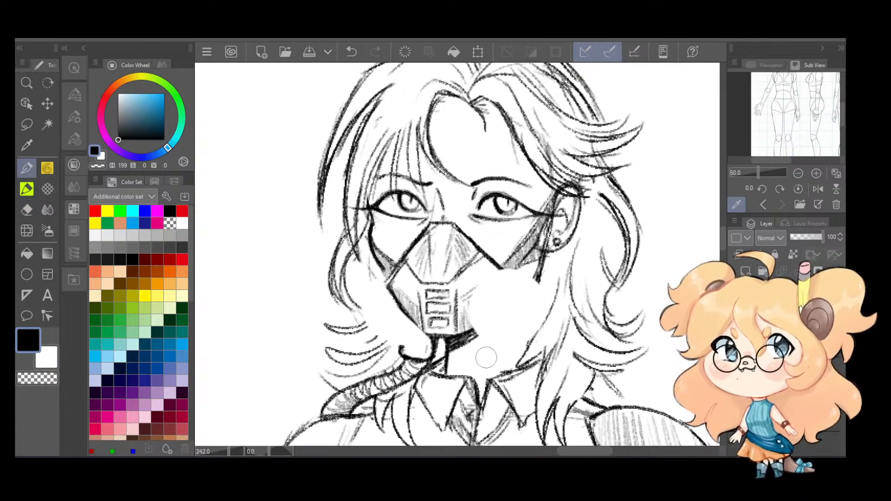
key("p")
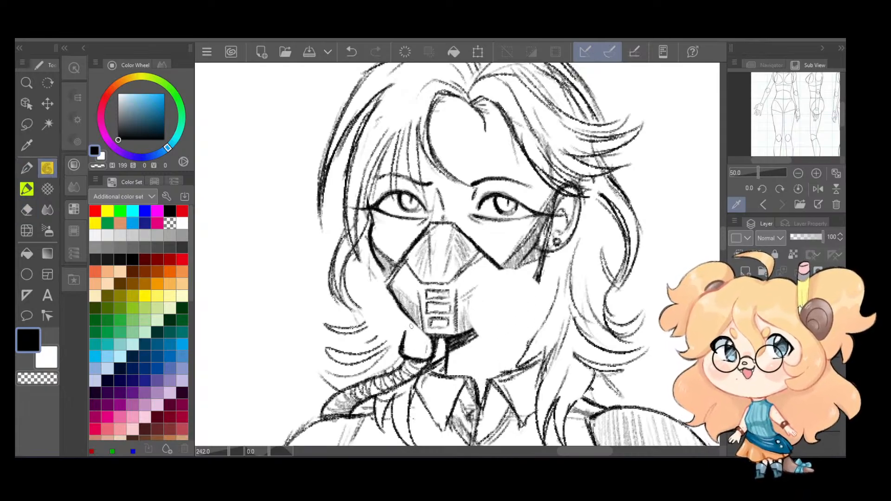
key("ctrl+z")
key("ctrl+z")
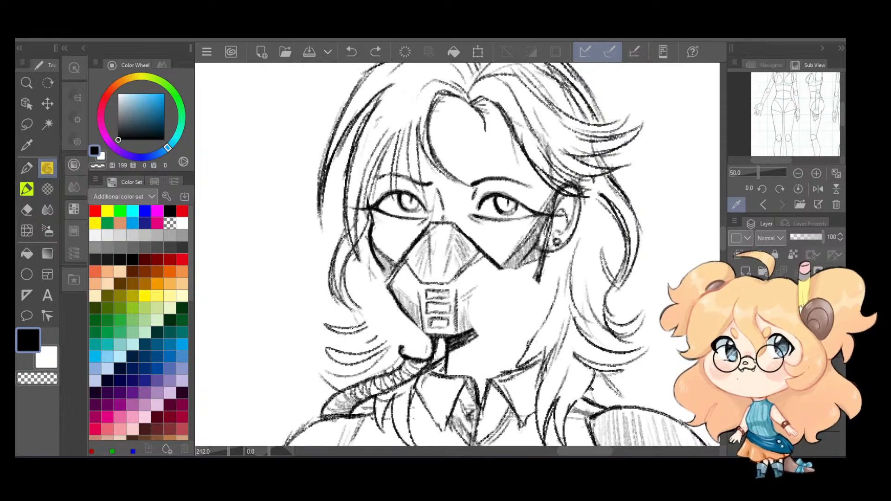
key("e")
mouse_move(418, 334)
left_mouse_down()
mouse_move(399, 350)
mouse_move(422, 355)
mouse_move(434, 346)
left_mouse_up()
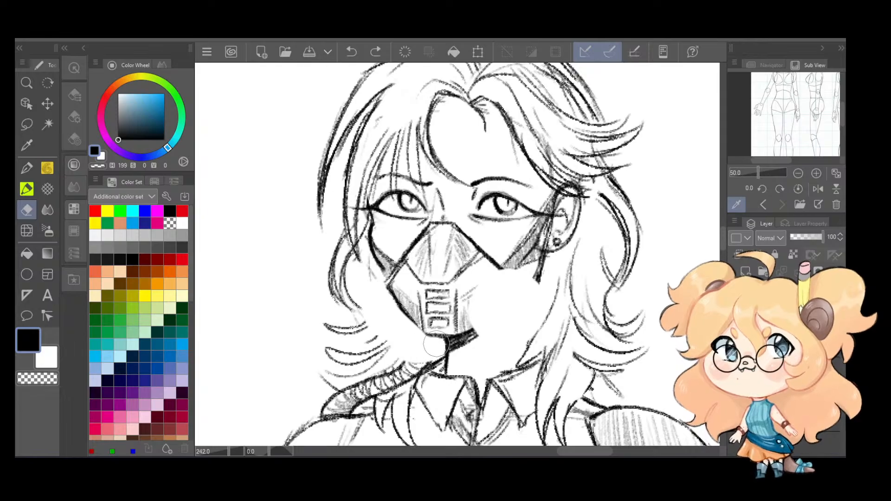
Step: Extend the ribbed hose up to the mask's lower edge and redraw the hair strands beside it in pencil
key("p")
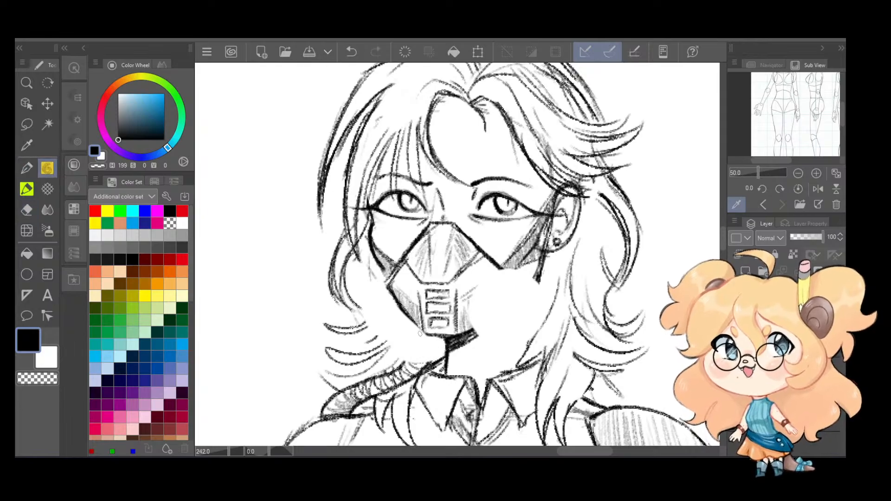
mouse_move(412, 338)
left_mouse_down()
mouse_move(436, 347)
mouse_move(443, 336)
mouse_move(426, 334)
mouse_move(396, 373)
left_mouse_up()
left_click_drag(441, 346, 423, 366)
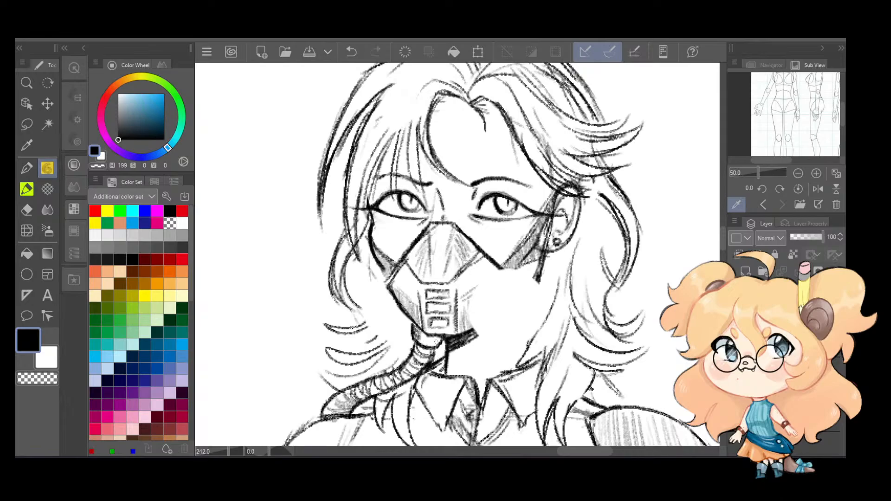
mouse_move(413, 322)
left_mouse_down()
mouse_move(402, 307)
mouse_move(372, 328)
left_mouse_up()
mouse_move(399, 305)
left_mouse_down()
mouse_move(375, 331)
mouse_move(386, 343)
mouse_move(353, 311)
left_mouse_up()
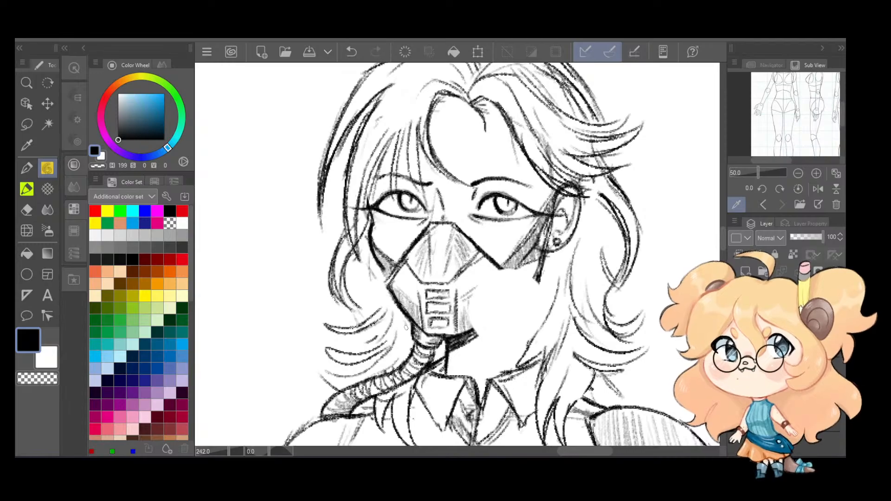
Step: Sketch a large round filter outline in pencil on the ear side of the mask, undoing the uneven attempts
key("ctrl+z")
left_click_drag(534, 333, 543, 327)
key("ctrl+z")
mouse_move(495, 273)
left_mouse_down()
mouse_move(472, 327)
mouse_move(525, 342)
left_mouse_up()
key("ctrl+z")
left_click_drag(477, 287, 470, 315)
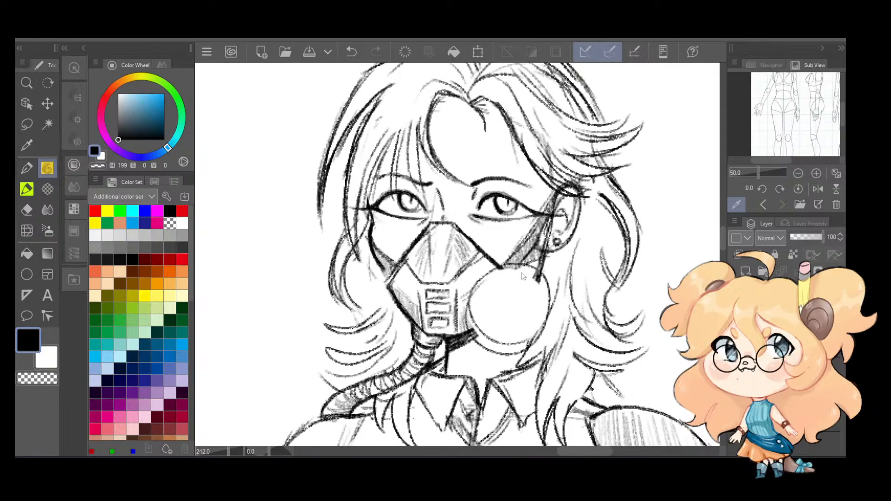
key("ctrl+z")
mouse_move(500, 270)
left_mouse_down()
mouse_move(542, 325)
mouse_move(469, 291)
mouse_move(507, 327)
mouse_move(512, 276)
mouse_move(466, 297)
mouse_move(530, 278)
mouse_move(496, 314)
mouse_move(530, 281)
mouse_move(538, 336)
mouse_move(542, 311)
mouse_move(538, 326)
mouse_move(480, 294)
mouse_move(504, 269)
mouse_move(510, 348)
mouse_move(495, 273)
left_mouse_up()
key("ctrl+z")
key("ctrl+z")
key("ctrl+z")
key("ctrl+z")
key("ctrl+z")
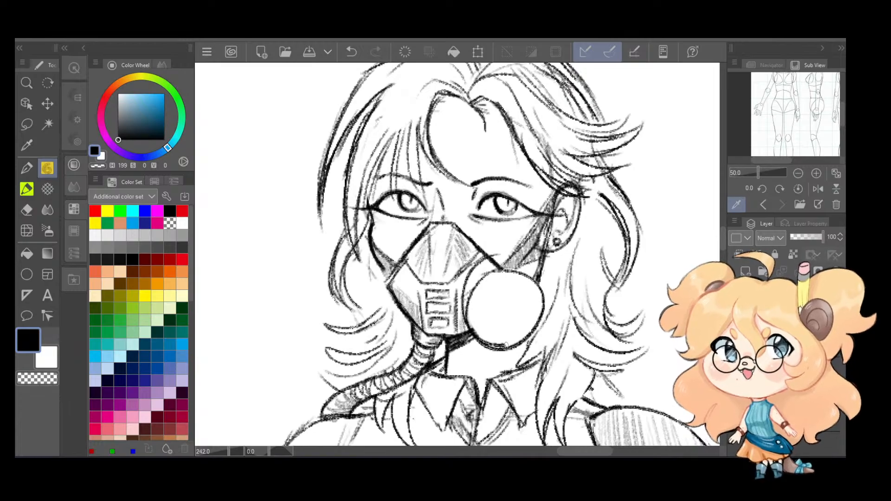
Step: Add a larger outer rim around the round filter and erase the circle inside it
left_click_drag(504, 261, 533, 347)
key("ctrl+z")
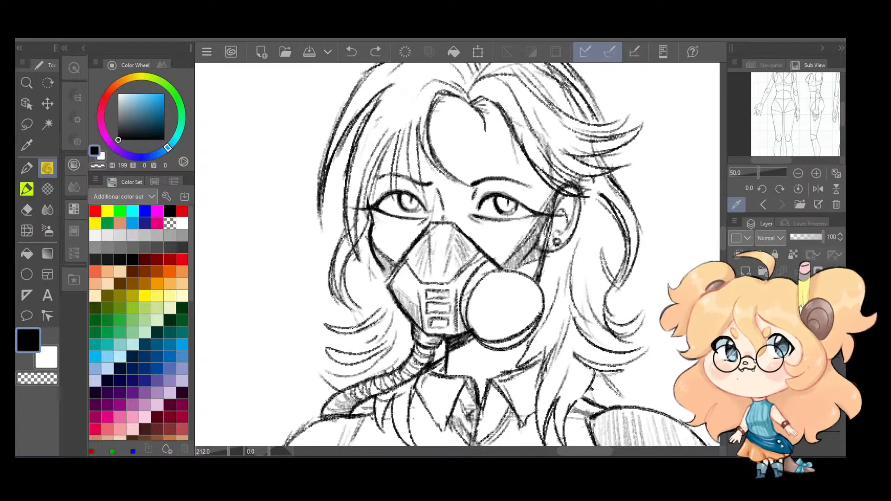
left_click_drag(491, 262, 501, 270)
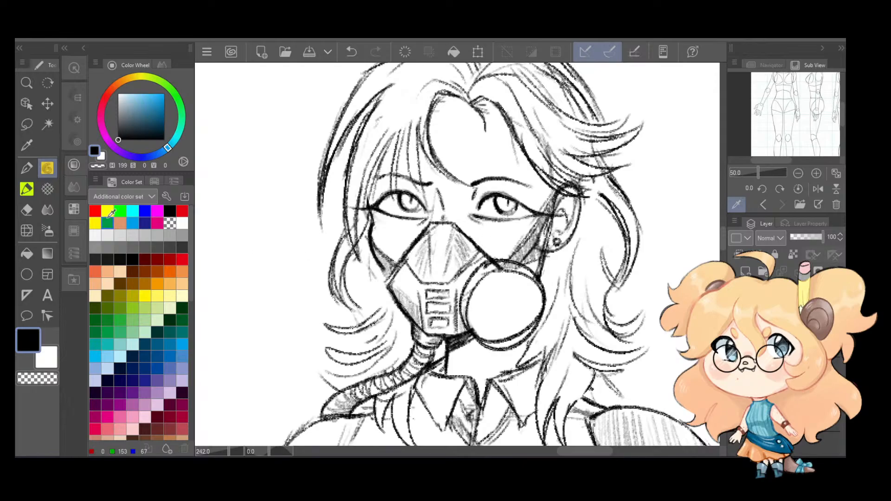
left_click(27, 210)
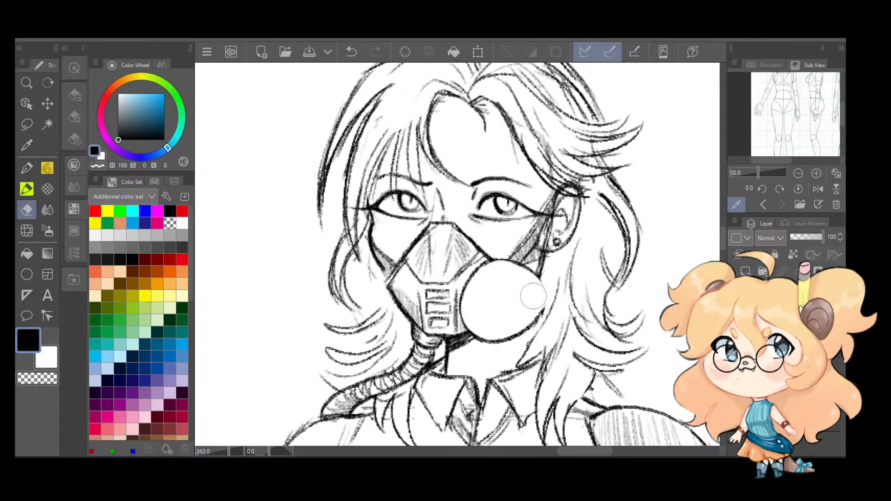
Step: Draw an inner ring inside the round filter's rim in pencil, undoing the uneven strokes
key("p")
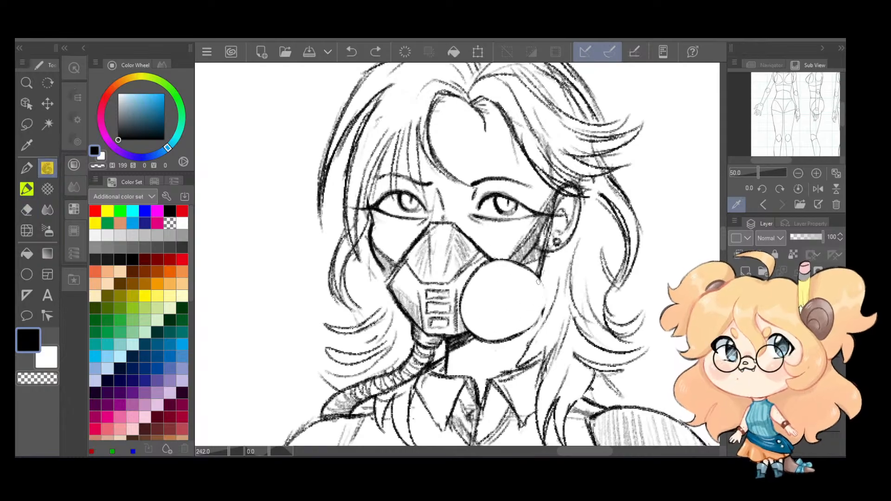
left_click_drag(538, 282, 539, 305)
key("ctrl+z")
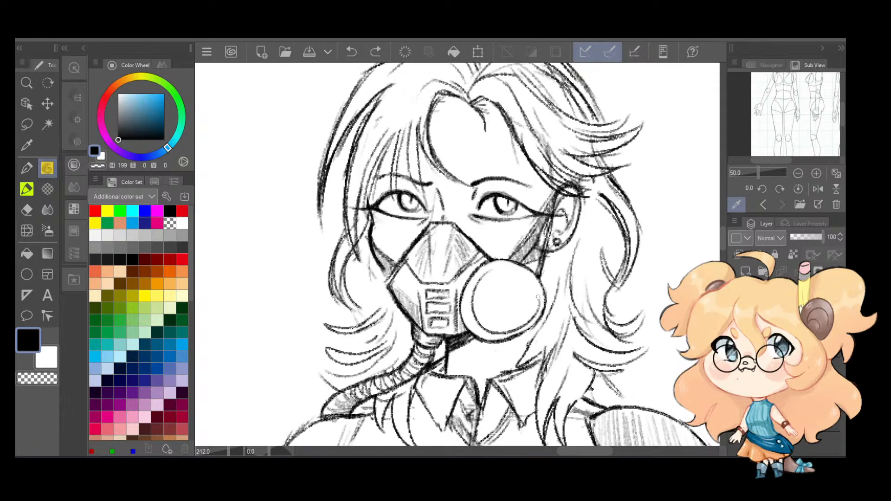
key("ctrl+y")
key("ctrl+z")
mouse_move(504, 268)
left_mouse_down()
mouse_move(507, 286)
mouse_move(471, 279)
left_mouse_up()
key("ctrl+z")
mouse_move(495, 274)
left_mouse_down()
mouse_move(474, 292)
mouse_move(521, 277)
mouse_move(476, 321)
mouse_move(521, 330)
mouse_move(513, 269)
left_mouse_up()
key("ctrl+z")
key("ctrl+z")
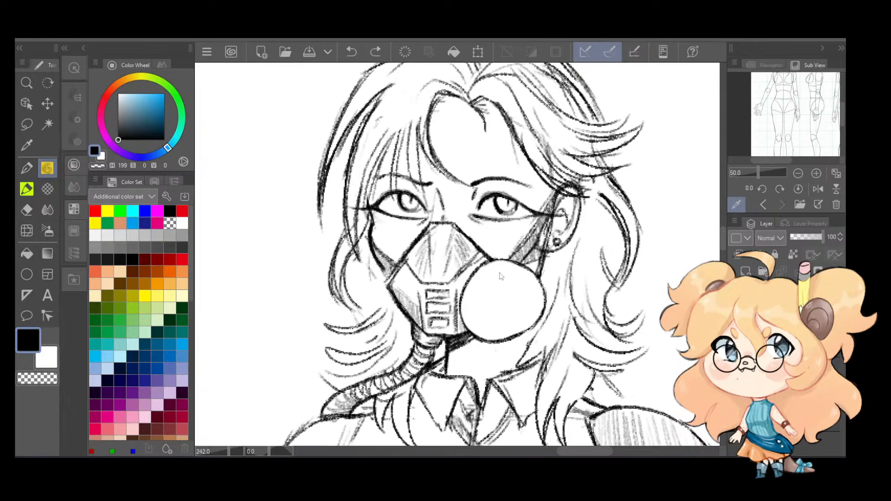
key("ctrl+z")
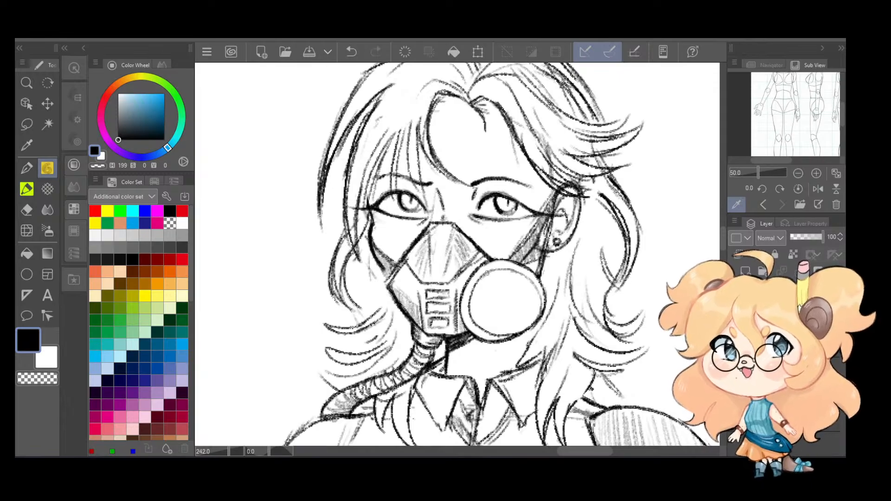
left_click_drag(522, 269, 487, 277)
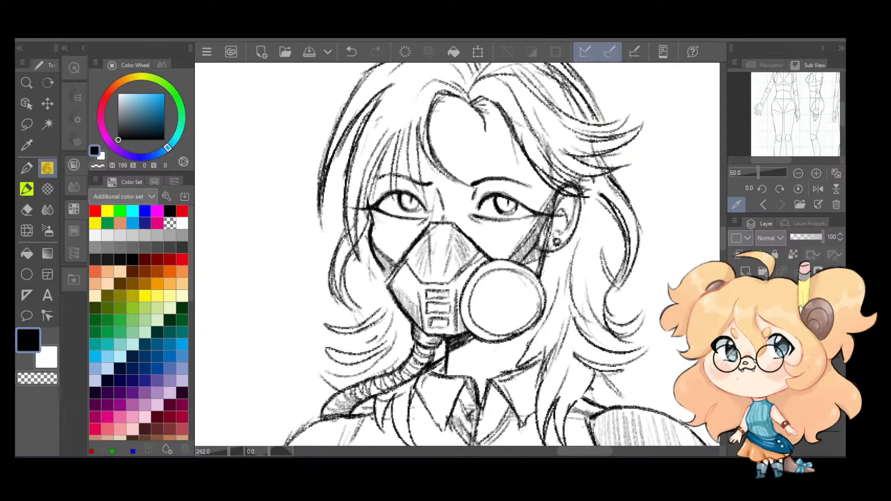
Step: Try to refine the round filter's inner ring and rim with the eraser and pencil
left_click(41, 212)
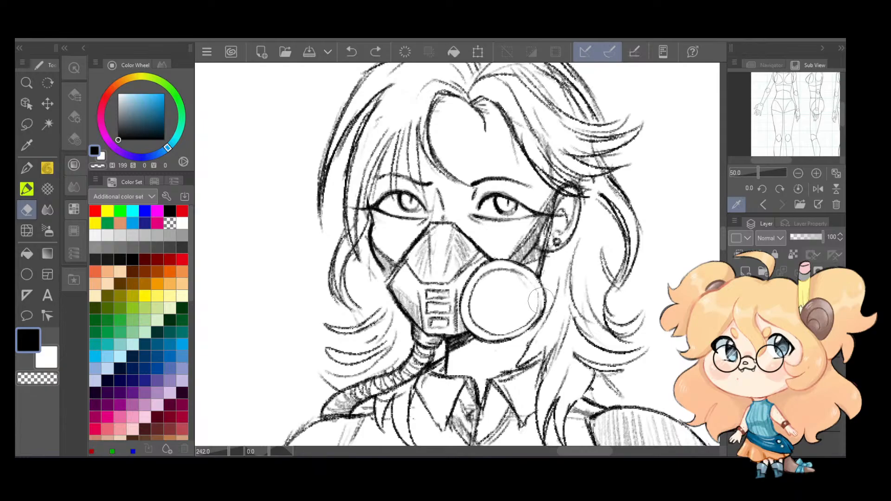
key("ctrl+z")
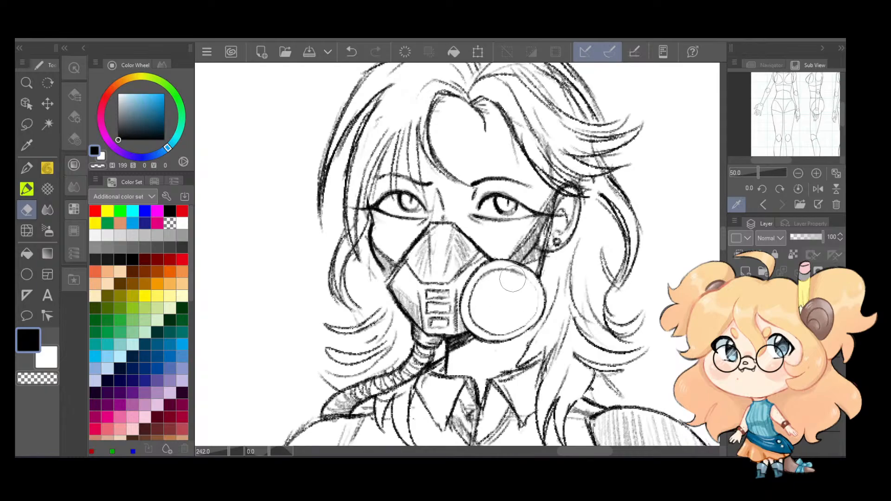
left_click(47, 168)
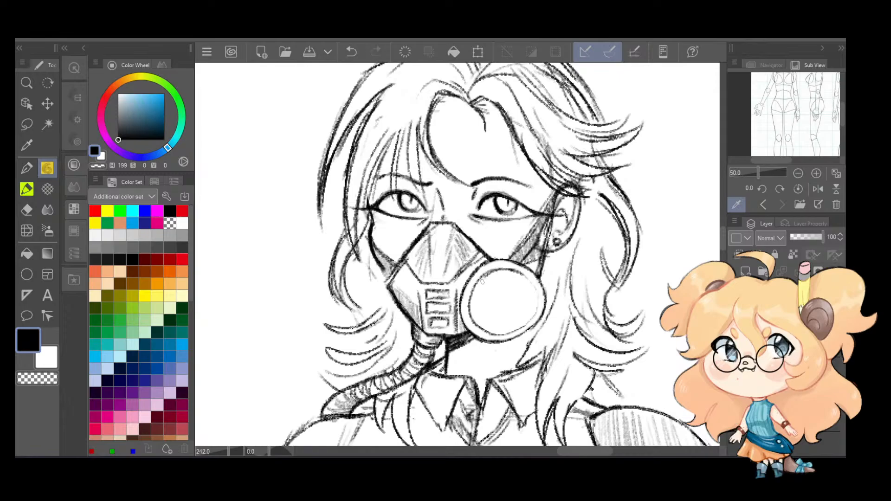
left_click(495, 259)
scroll(492, 247, "up", 15)
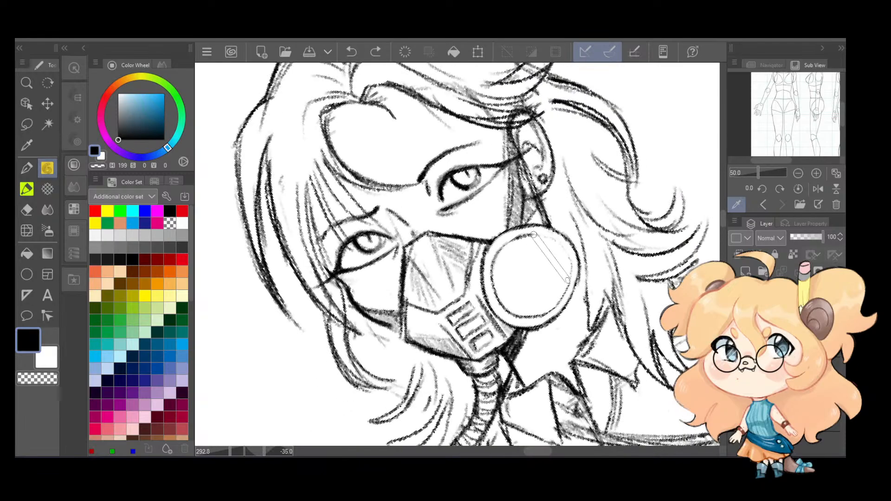
left_click_drag(581, 271, 583, 303)
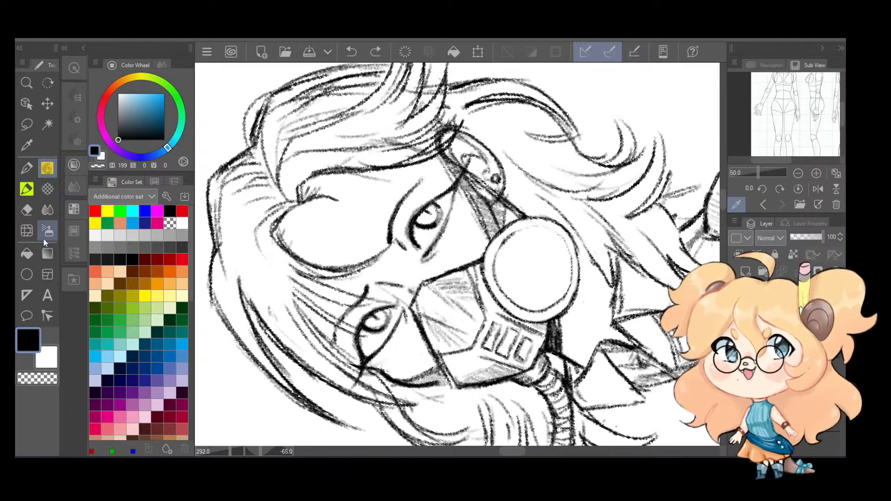
Step: Erase the whole freehand round filter and the stray lines around it
left_click(27, 210)
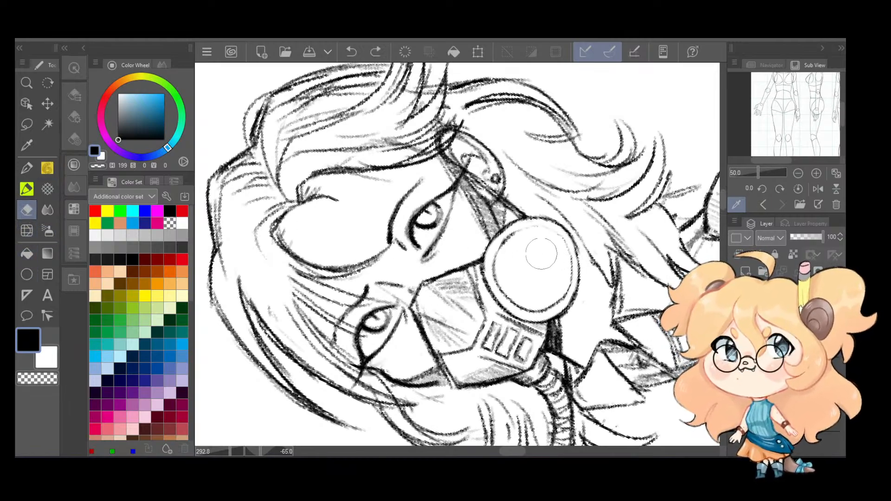
mouse_move(534, 232)
left_mouse_down()
mouse_move(546, 285)
mouse_move(506, 278)
mouse_move(513, 229)
mouse_move(567, 268)
mouse_move(506, 298)
mouse_move(529, 229)
mouse_move(563, 297)
mouse_move(497, 233)
mouse_move(572, 259)
left_mouse_up()
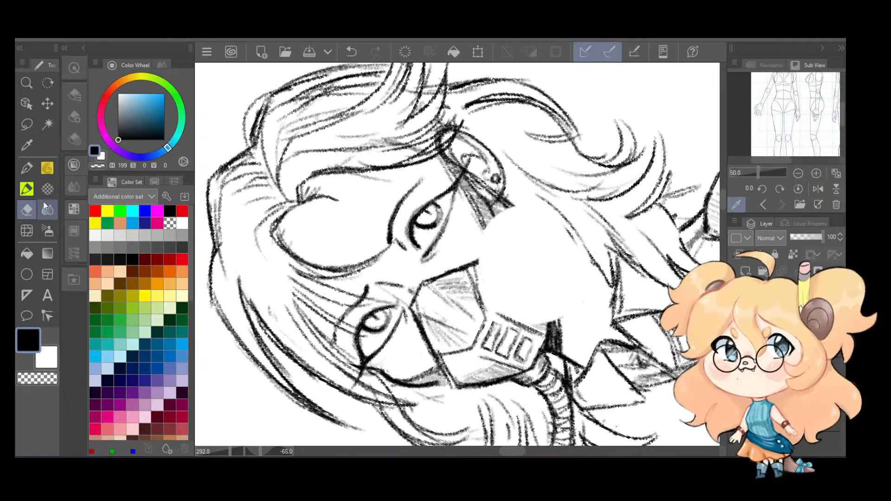
Step: Try a special ruler across the erased filter area, undo it, and add a new layer
left_click(32, 269)
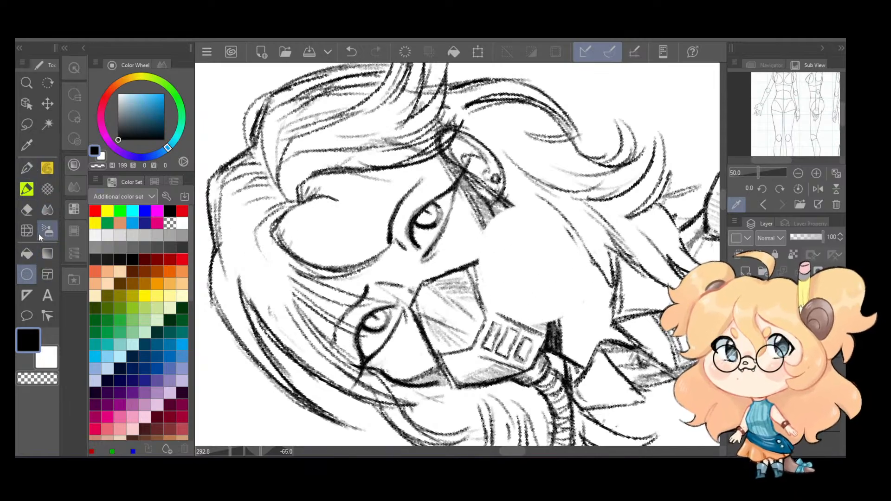
left_click(28, 293)
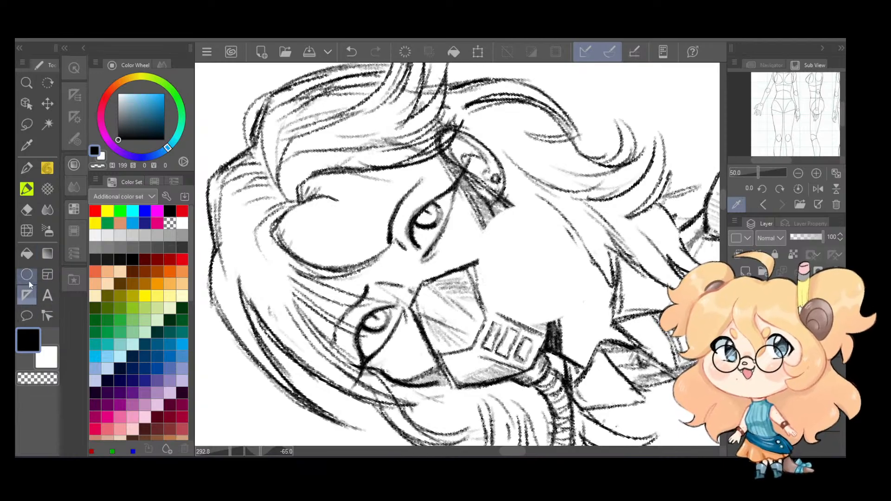
left_click(73, 97)
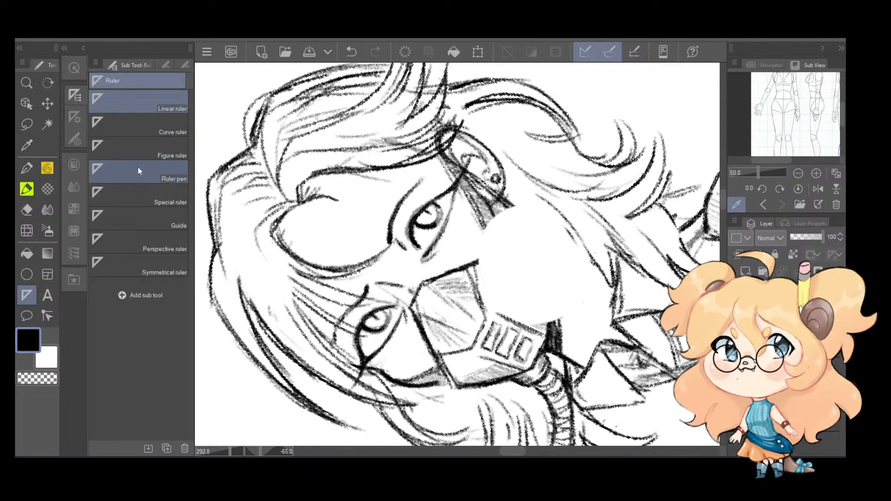
left_click(141, 194)
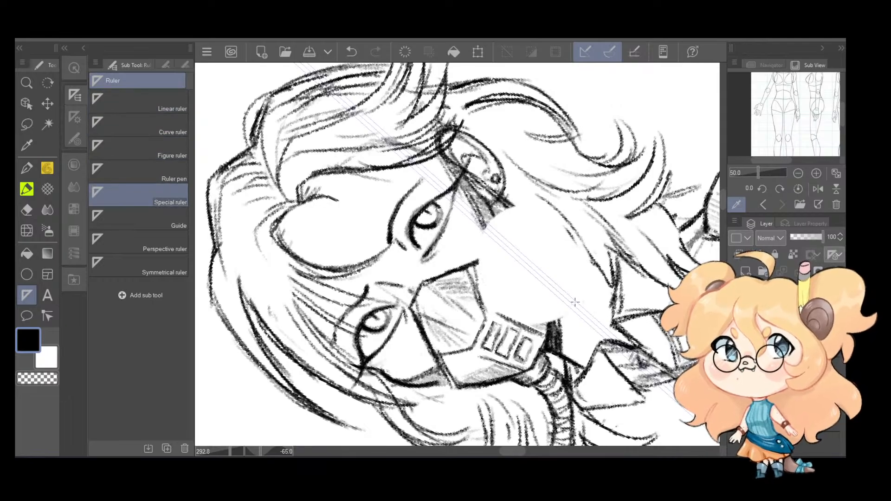
key("ctrl+z")
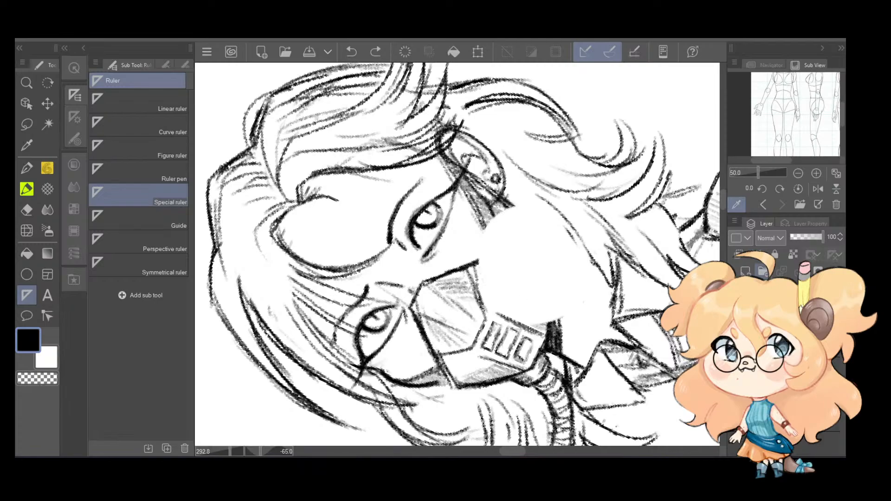
left_click(753, 273)
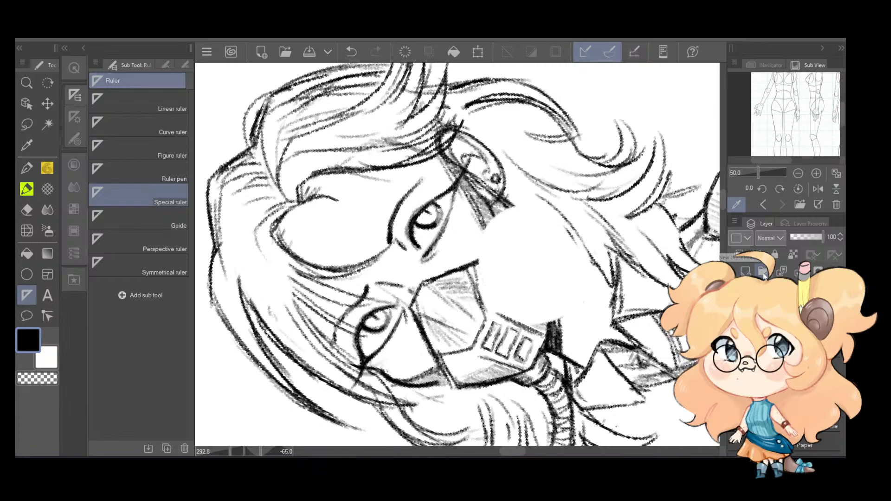
Step: Try to shape the round filter outline with a curve ruler and undo it
left_click(126, 194)
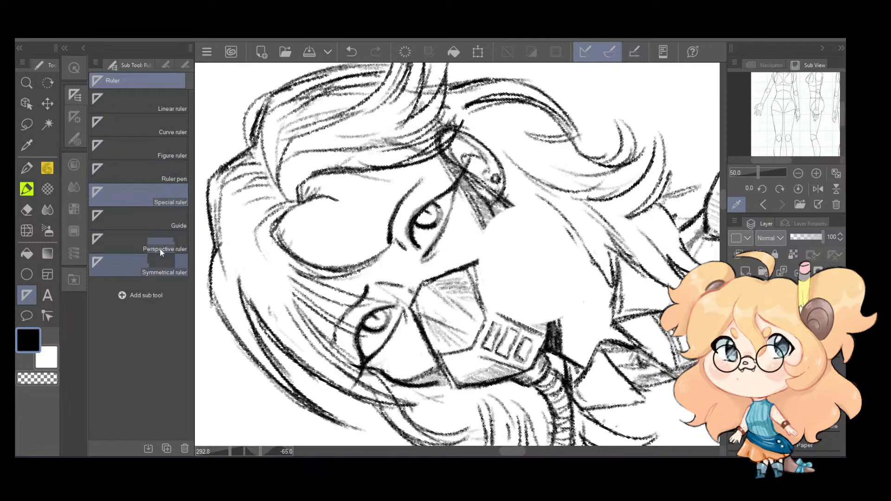
left_click(144, 124)
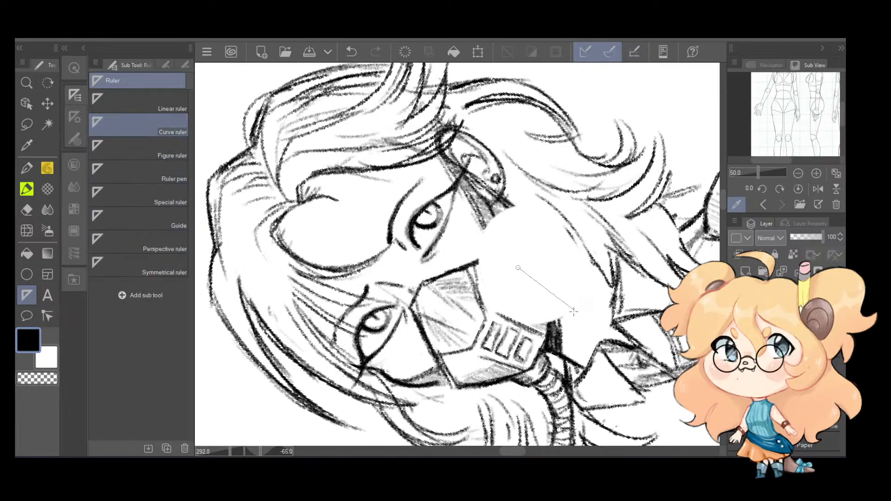
left_click(545, 230)
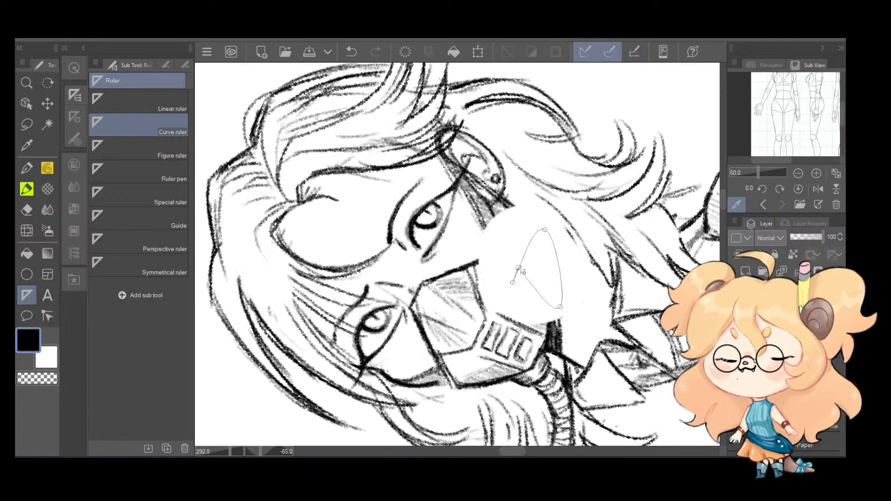
left_click(577, 269)
left_click(545, 230)
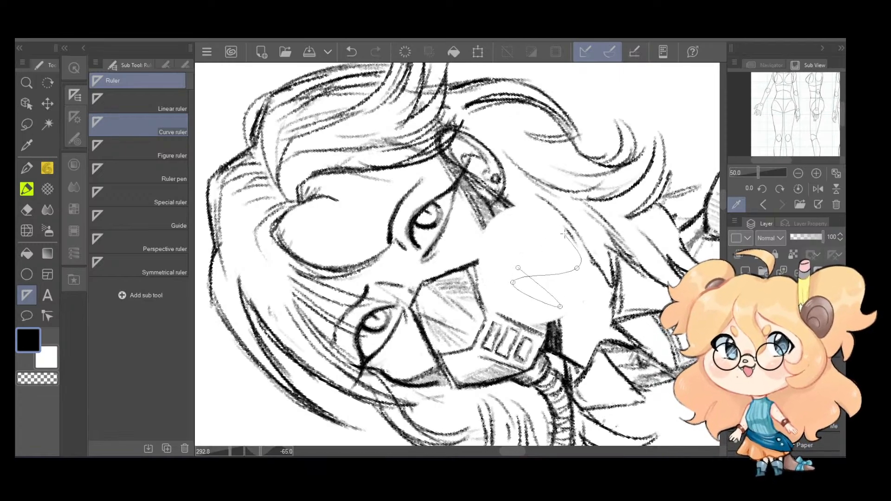
left_click(518, 268)
key("ctrl+z")
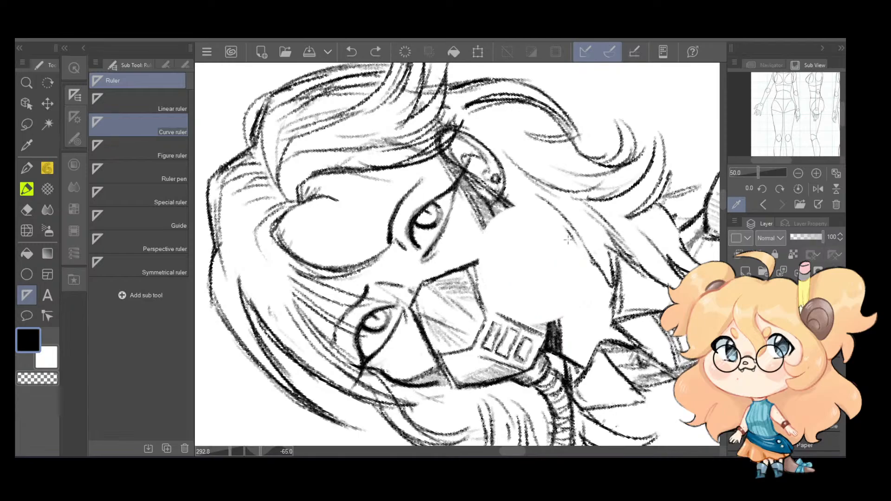
Step: Create a circular figure ruler, then move and shrink it to fit the erased filter area beside the mask
left_click(150, 151)
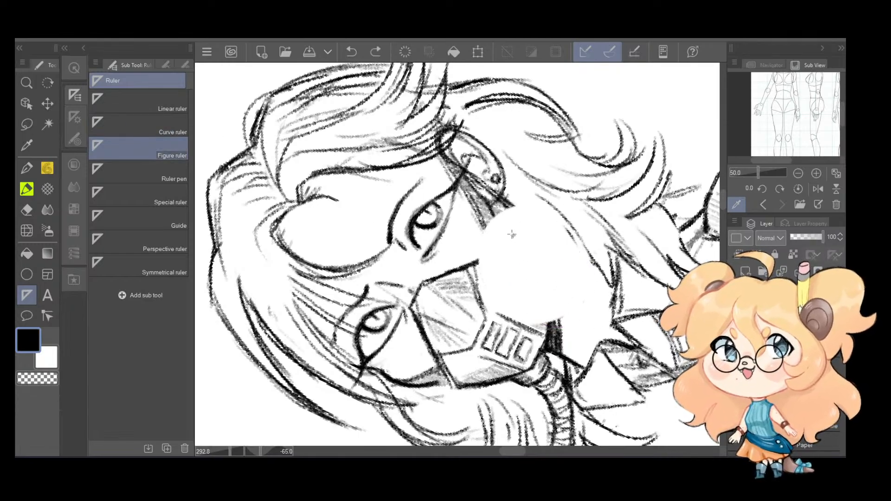
left_click_drag(606, 324, 639, 362)
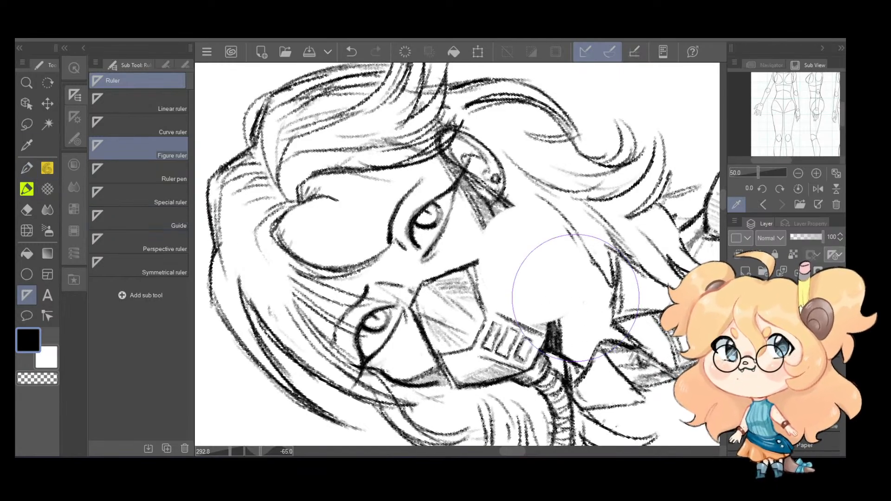
key("ctrl+t")
left_click_drag(604, 337, 567, 303)
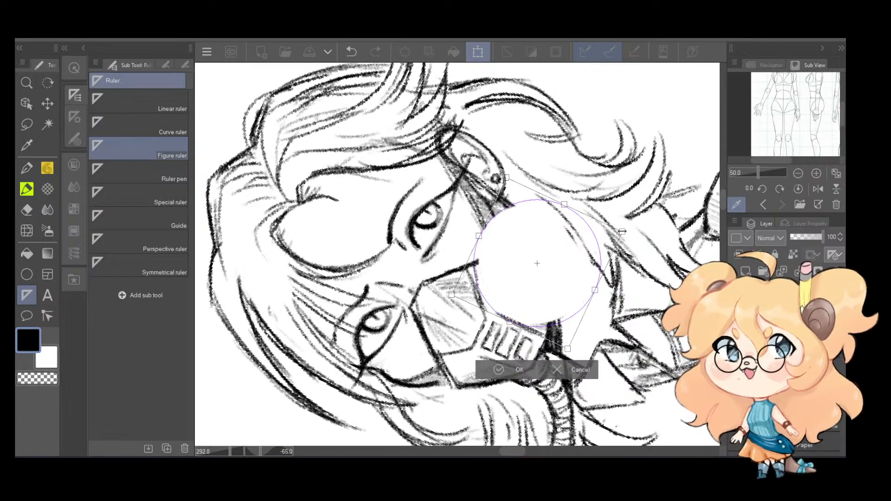
left_click_drag(623, 231, 609, 237)
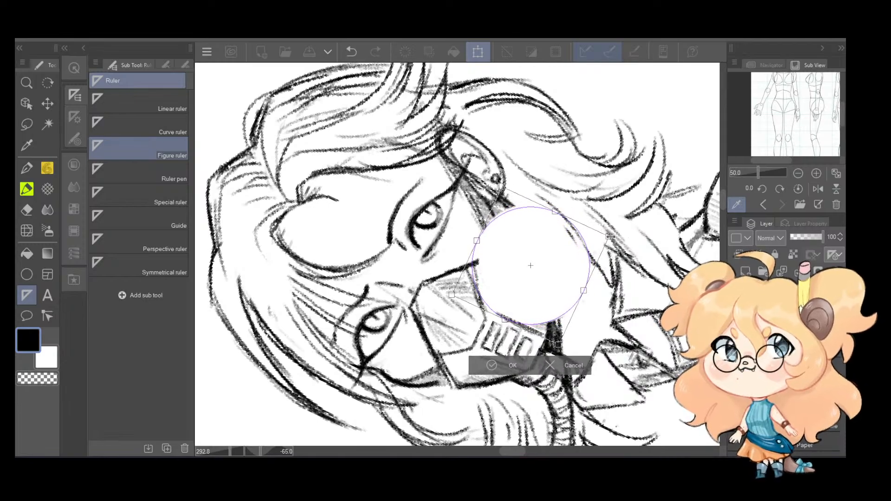
left_click(70, 233)
left_click(388, 191)
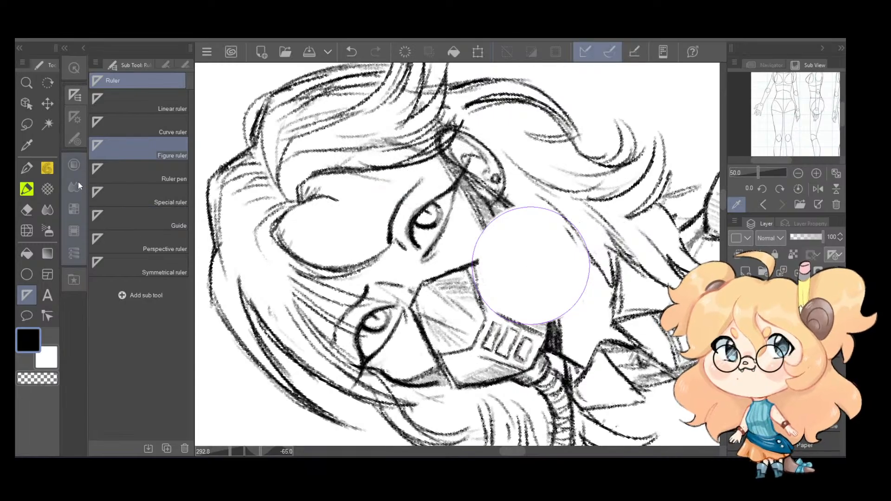
Step: Trace the full round filter outline along the circular ruler with the 6pencil-soft pencil, after undoing a test stroke
left_click(47, 169)
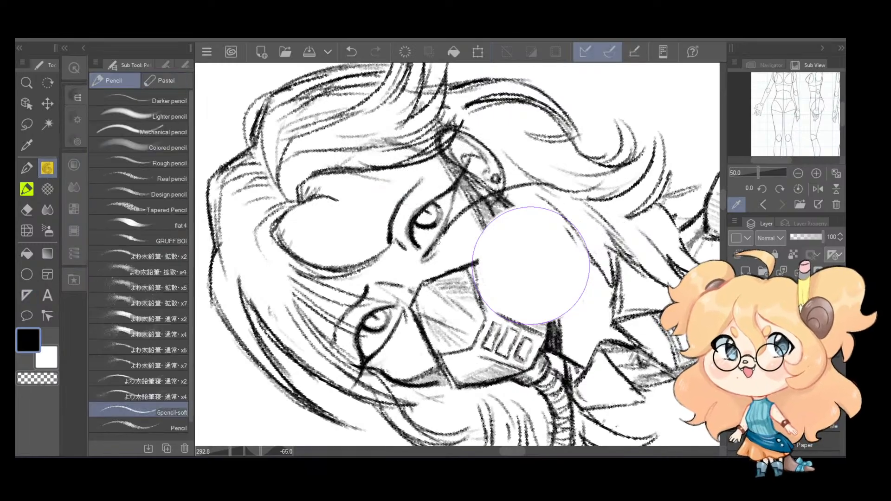
left_click_drag(617, 223, 624, 309)
key("ctrl+z")
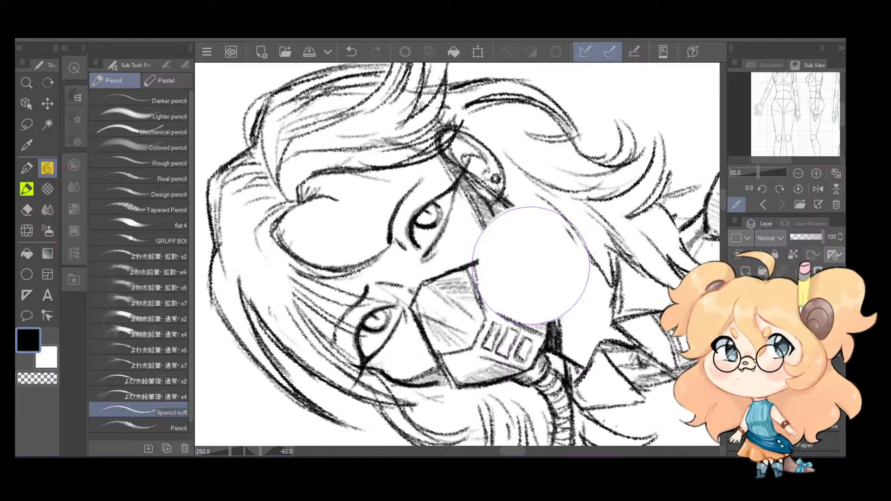
left_click(799, 315)
left_click(799, 334)
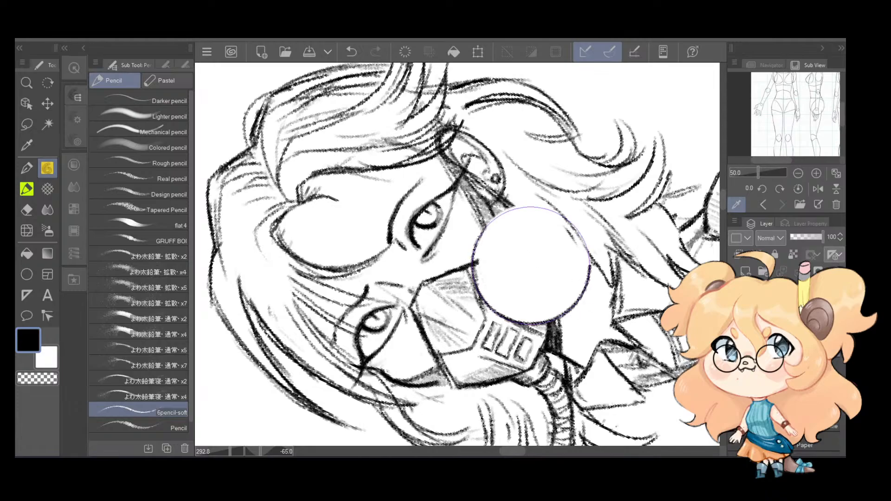
mouse_move(590, 265)
left_mouse_down()
mouse_move(525, 207)
mouse_move(447, 292)
left_mouse_up()
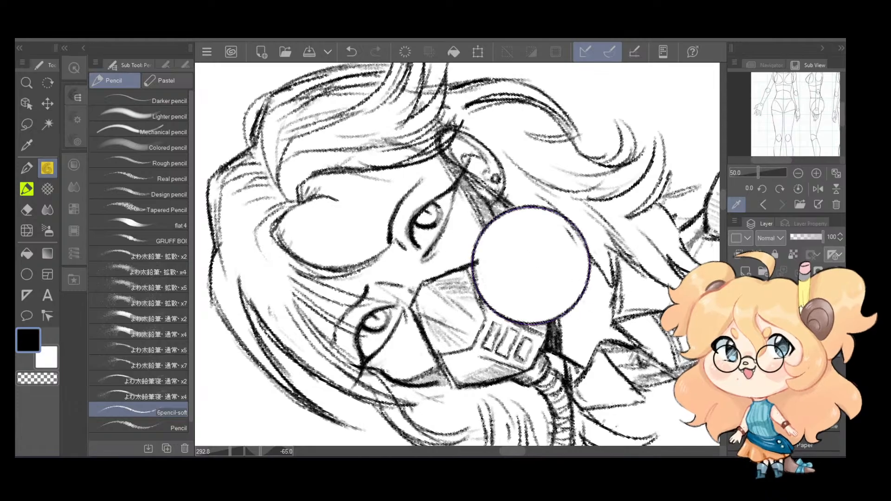
Step: Straighten the canvas rotation to 0 and examine the round filter's size against the face and the whole figure
key("shift+6")
key("shift+6")
key("shift+6")
key("shift+6")
key("shift+6")
key("shift+6")
key("shift+6")
key("shift+6")
key("shift+6")
key("shift+6")
key("shift+6")
key("shift+6")
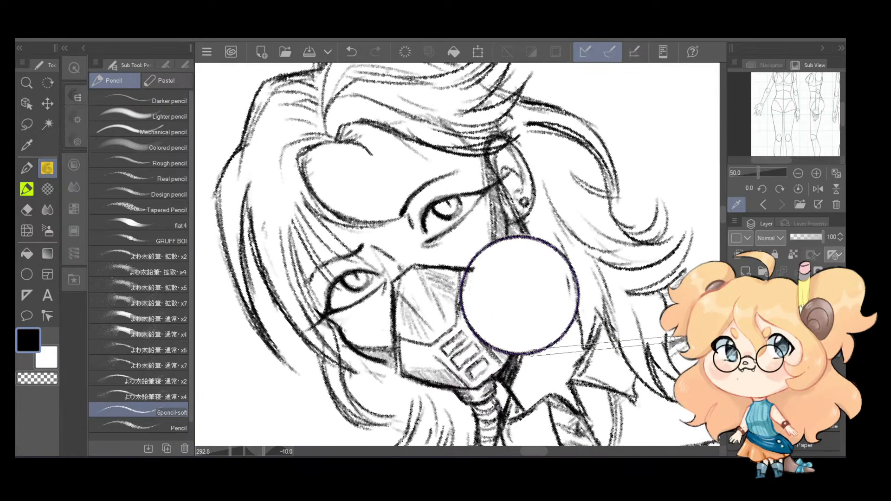
scroll(649, 333, "down", 5)
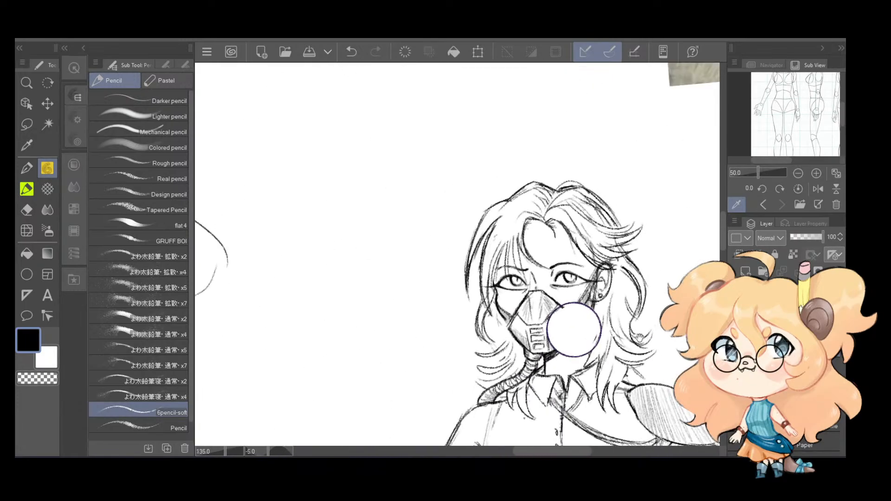
scroll(640, 338, "down", 5)
key("shift+6")
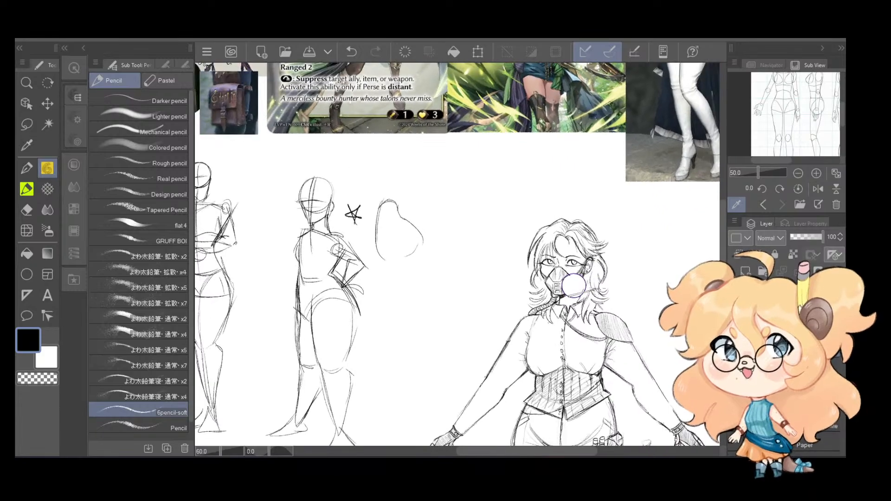
scroll(613, 267, "up", 5)
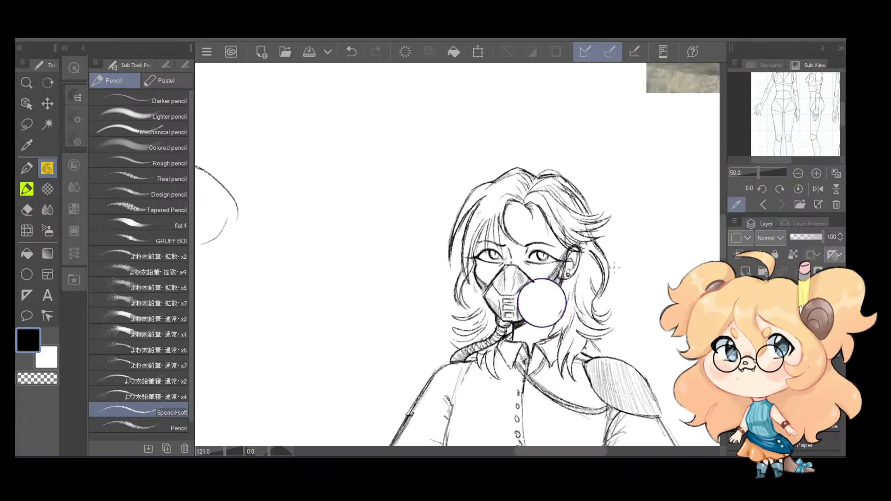
scroll(614, 267, "up", 2)
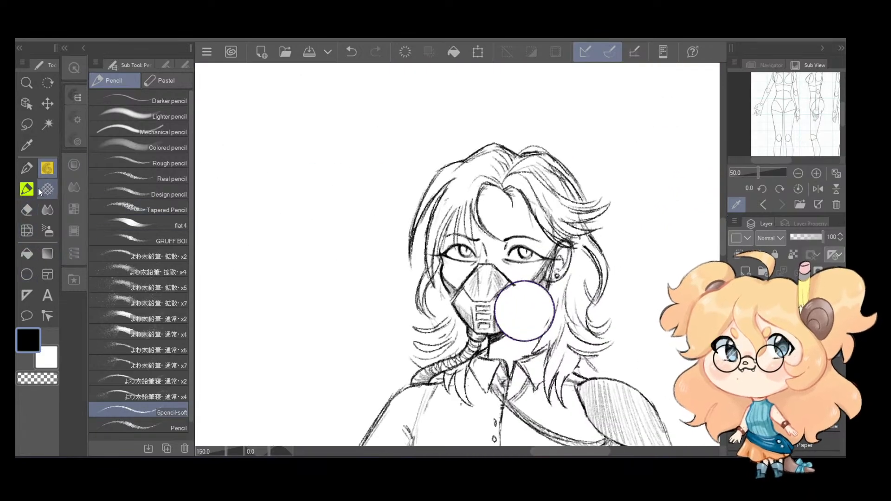
Step: Lasso the area around the round filter, deselect it, and delete the circular ruler's layer while keeping the pencilled outline
left_click(27, 125)
mouse_move(506, 245)
left_mouse_down()
mouse_move(621, 302)
mouse_move(501, 235)
left_mouse_up()
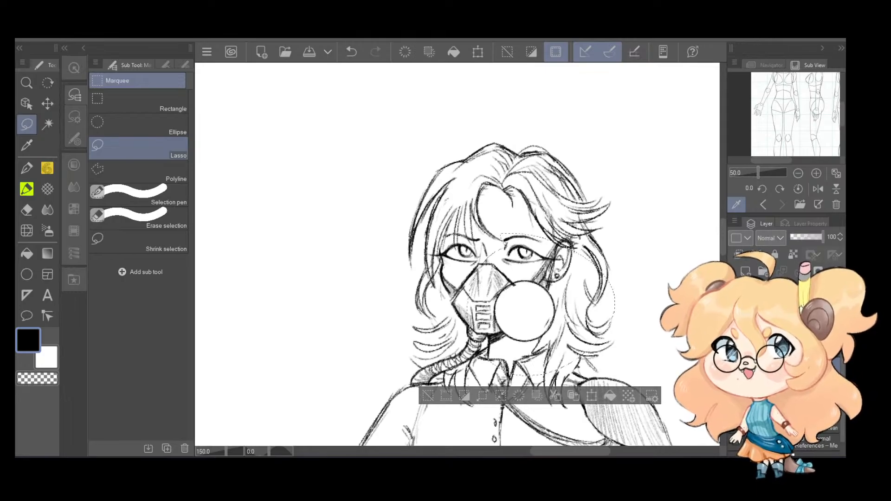
key("ctrl+d")
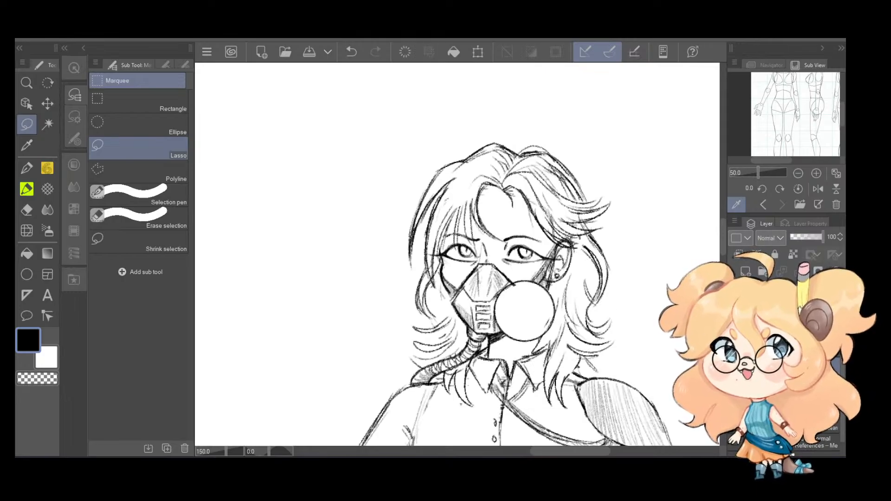
key("Delete")
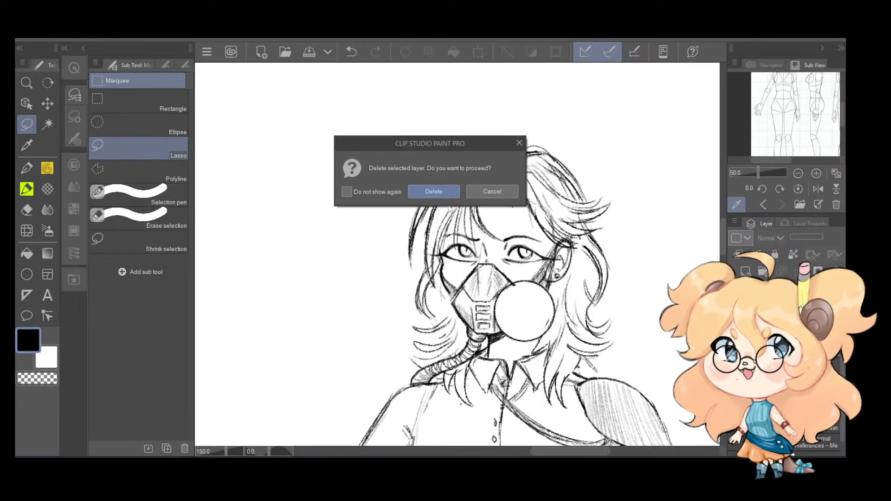
left_click(433, 191)
key("ctrl+z")
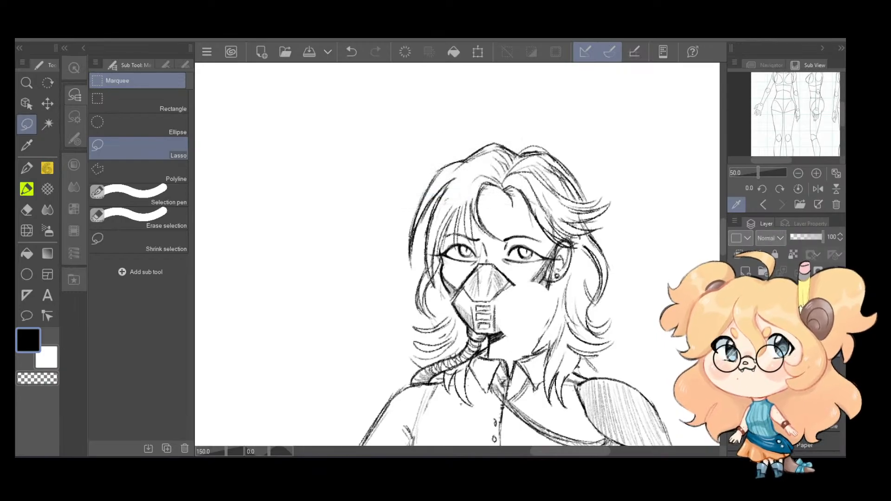
key("ctrl+y")
scroll(623, 292, "up", 6)
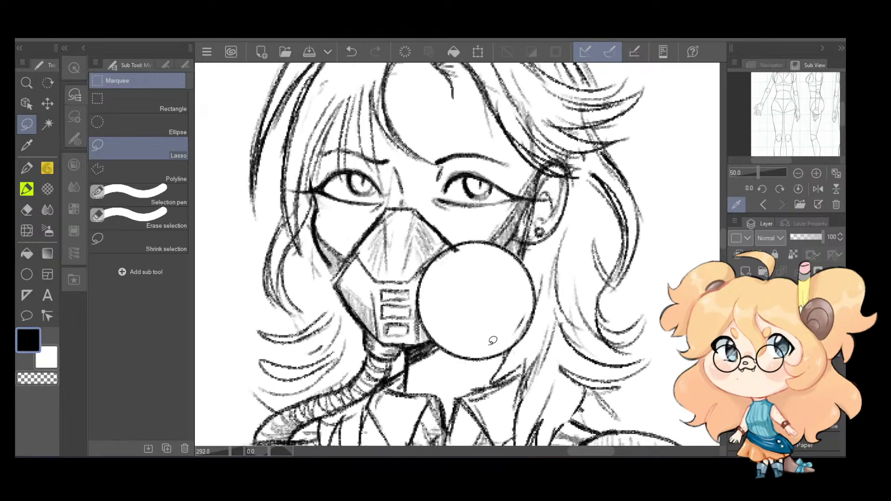
Step: Undo a trial G-pen stroke at the filter's rim and erase the end of the mask line overlapping the filter
key("p")
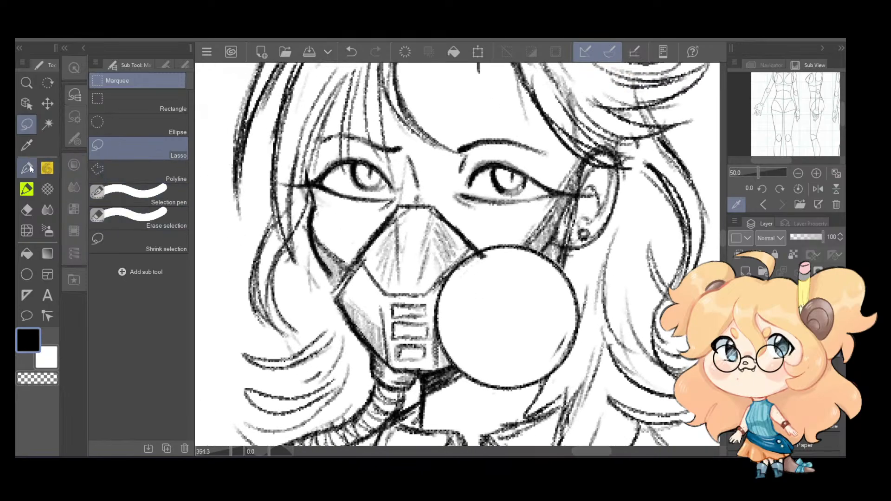
left_click_drag(491, 260, 475, 270)
key("ctrl+z")
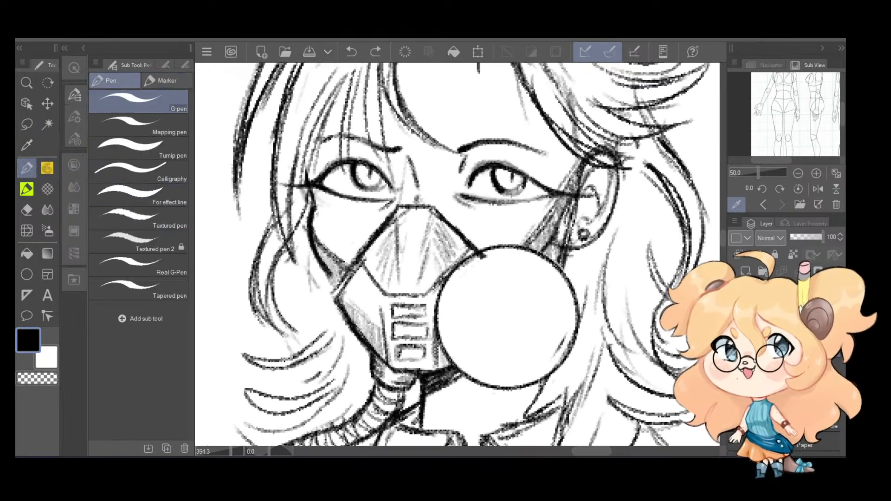
key("ctrl+z")
key("ctrl+y")
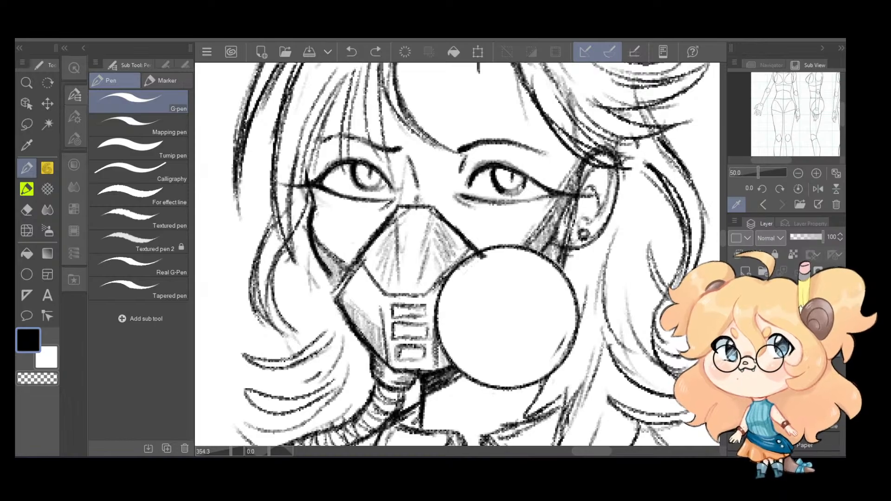
key("ctrl+shift+n")
key("e")
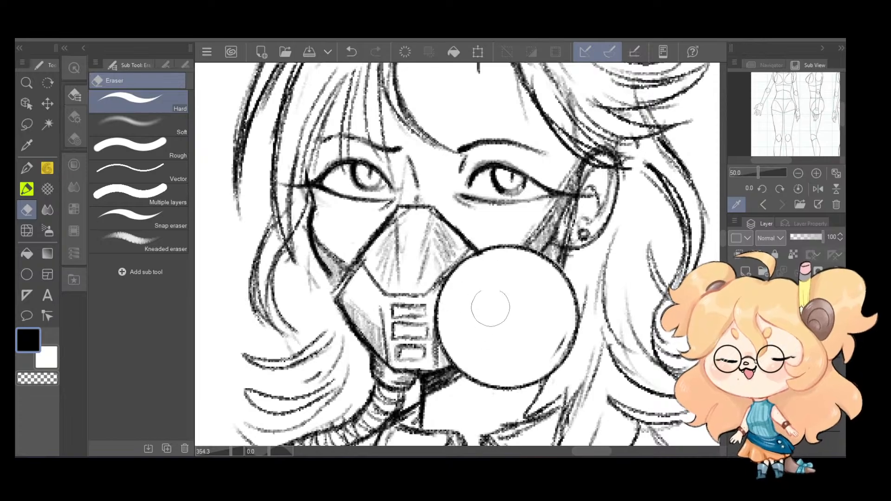
Step: Try a small Ellipse figure in the centre of the round filter and undo it
left_click(27, 275)
left_click_drag(477, 299, 534, 353)
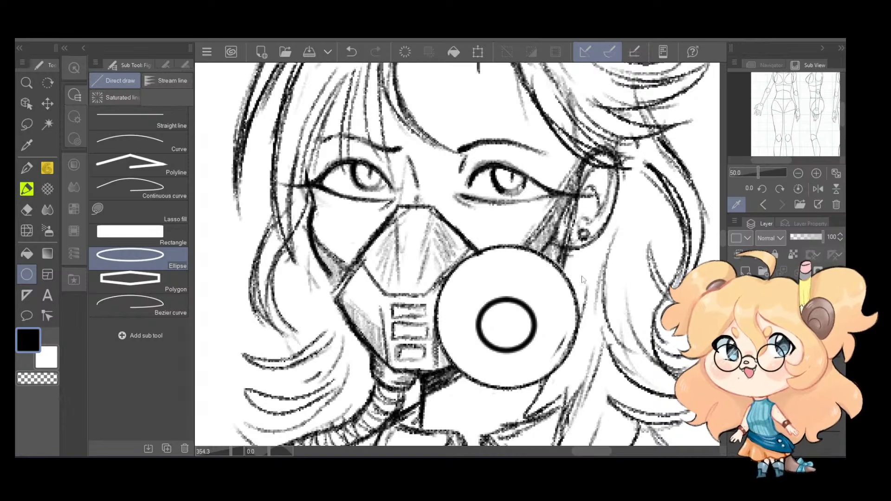
key("ctrl+z")
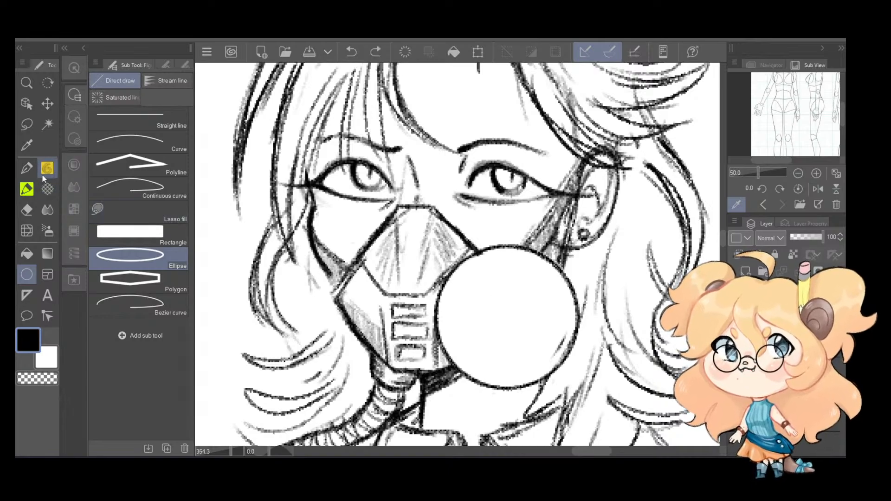
Step: Try a freehand pencil ring just inside the round filter's outline and undo it
key("p")
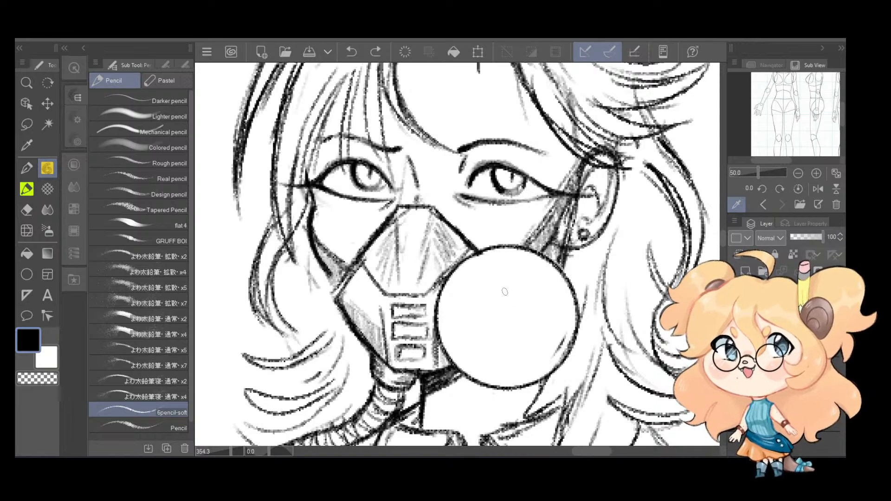
left_click_drag(477, 263, 563, 336)
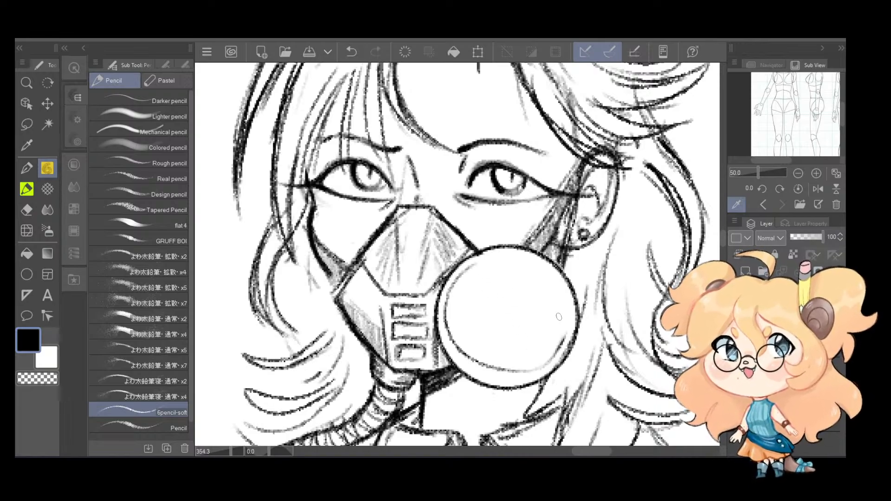
key("ctrl+z")
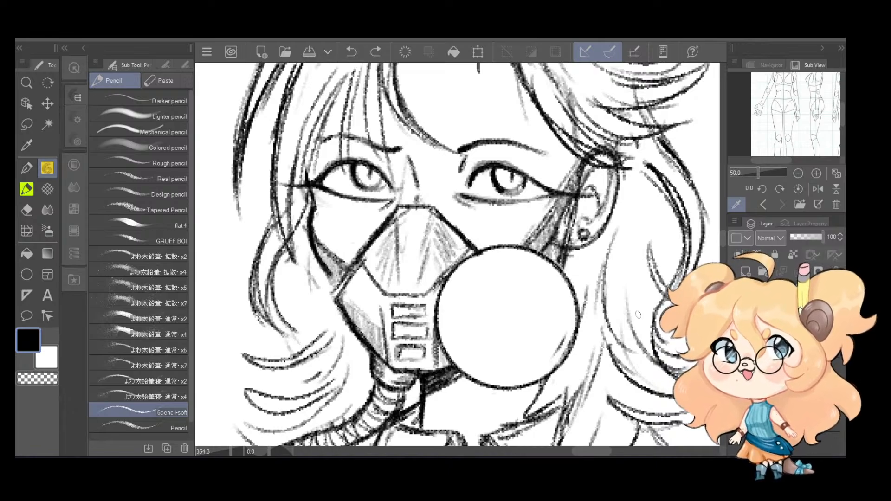
Step: Duplicate the round filter outline, scale the copy down and centre it inside the original as an inner ring
key("ctrl+y")
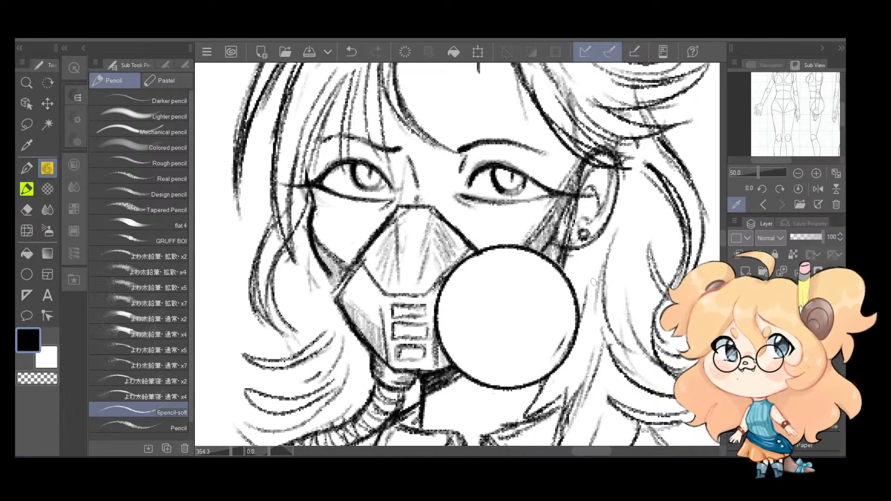
key("ctrl+t")
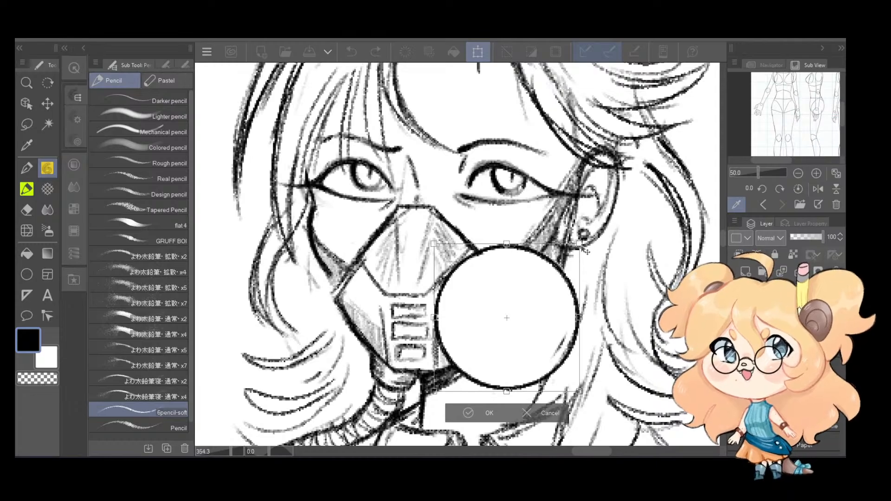
left_click_drag(586, 251, 567, 267)
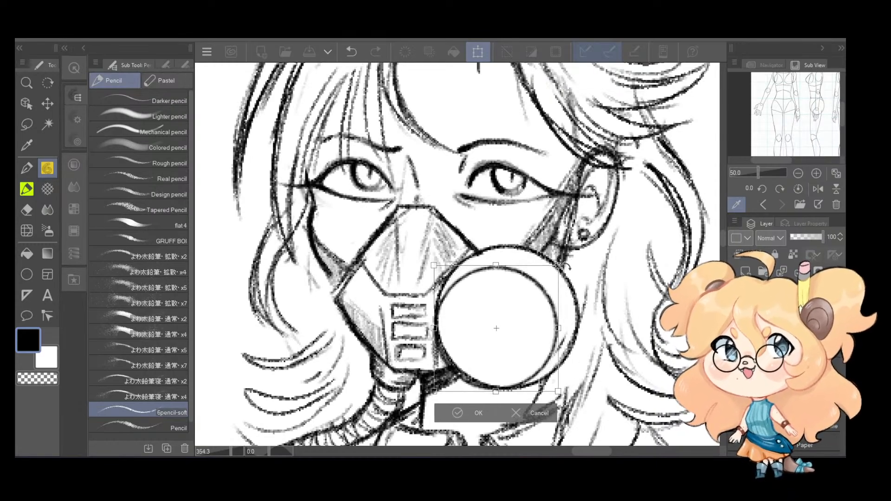
mouse_move(551, 315)
left_mouse_down()
mouse_move(561, 305)
mouse_move(558, 325)
left_mouse_up()
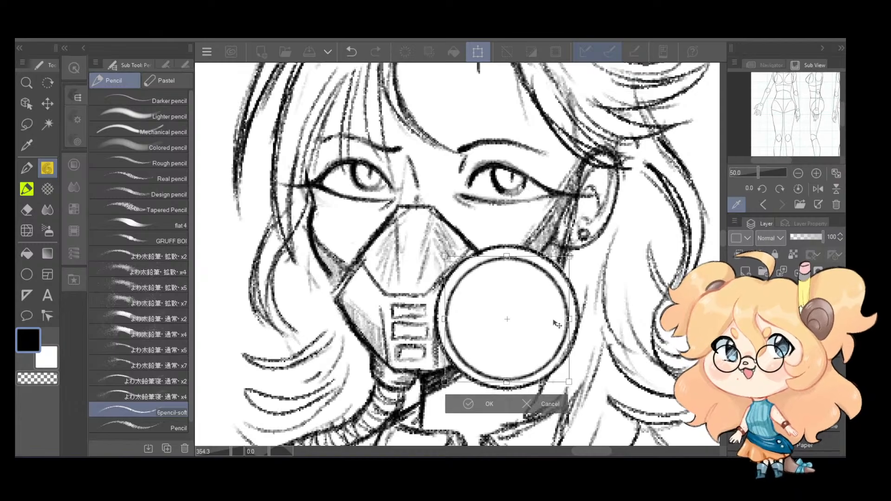
left_click(475, 408)
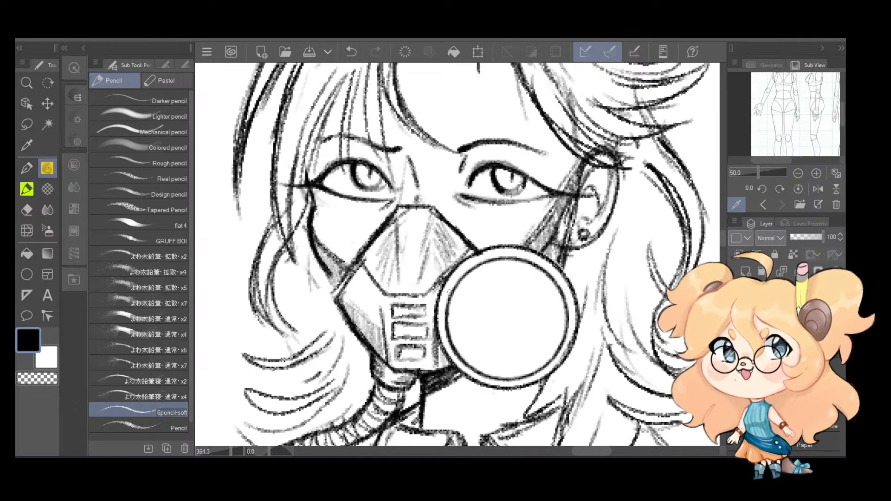
Step: Try a pencil stroke inside the filter's inner ring and undo it
mouse_move(449, 306)
left_mouse_down()
mouse_move(483, 262)
mouse_move(501, 258)
mouse_move(550, 279)
left_mouse_up()
key("ctrl+z")
key("ctrl+z")
key("ctrl+z")
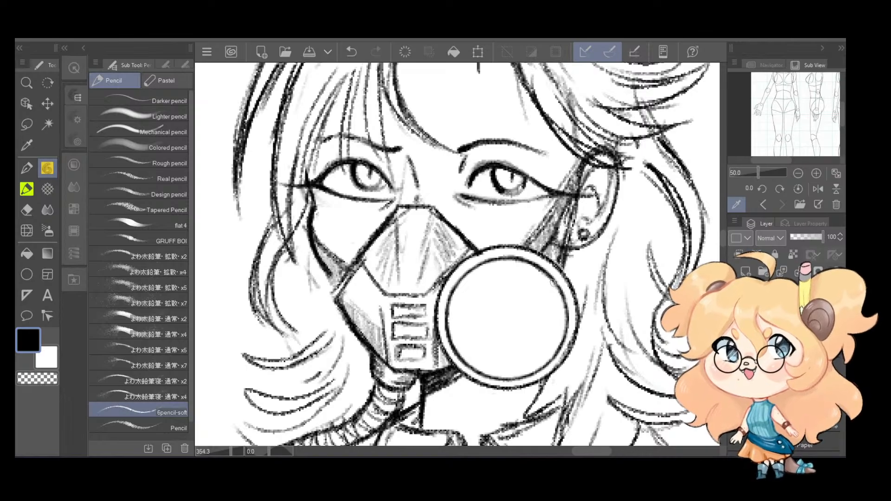
Step: Try erasing with the Hard eraser along the round filter's lower right edge and undo the strokes
key("e")
key("ctrl+z")
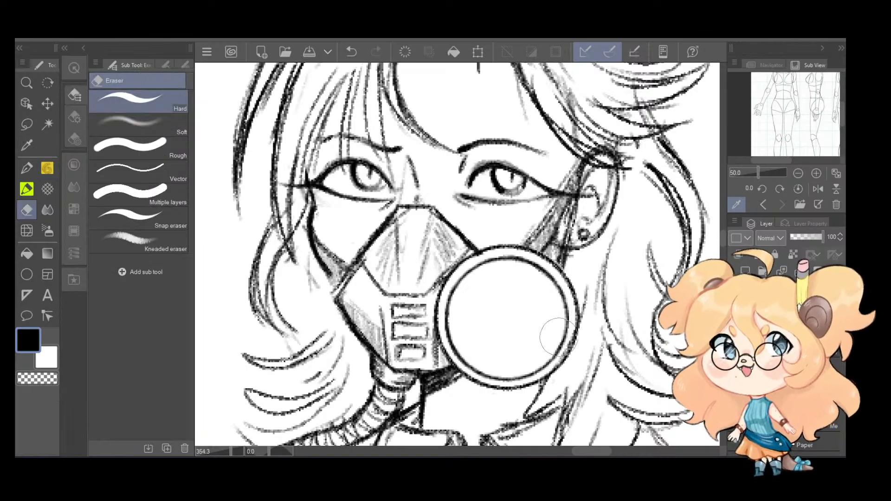
key("ctrl+y")
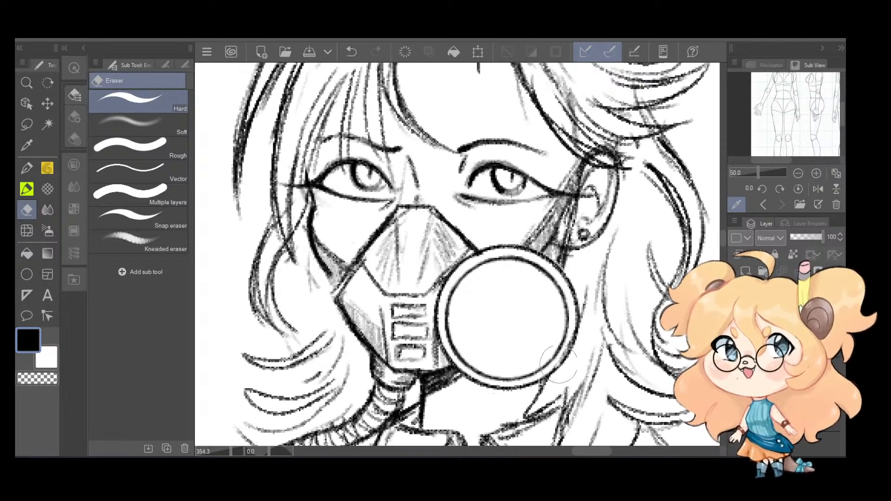
key("ctrl+z")
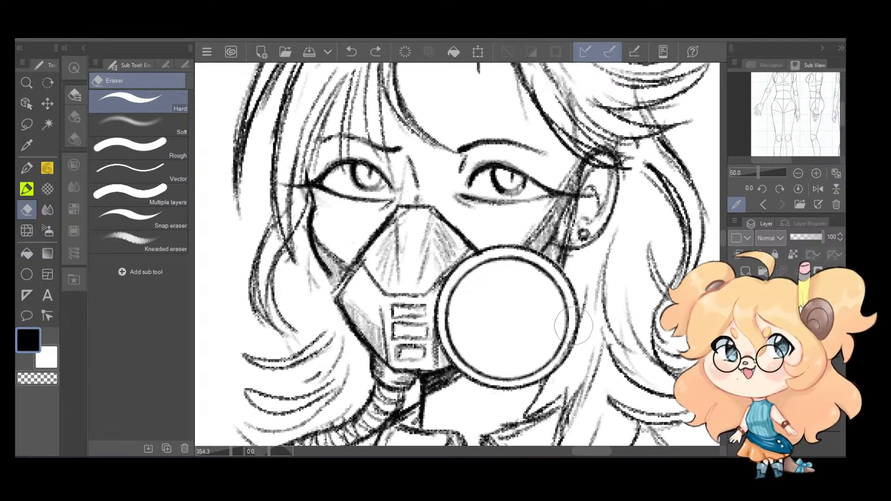
mouse_move(573, 349)
left_mouse_down()
mouse_move(559, 347)
mouse_move(549, 369)
left_mouse_up()
key("ctrl+z")
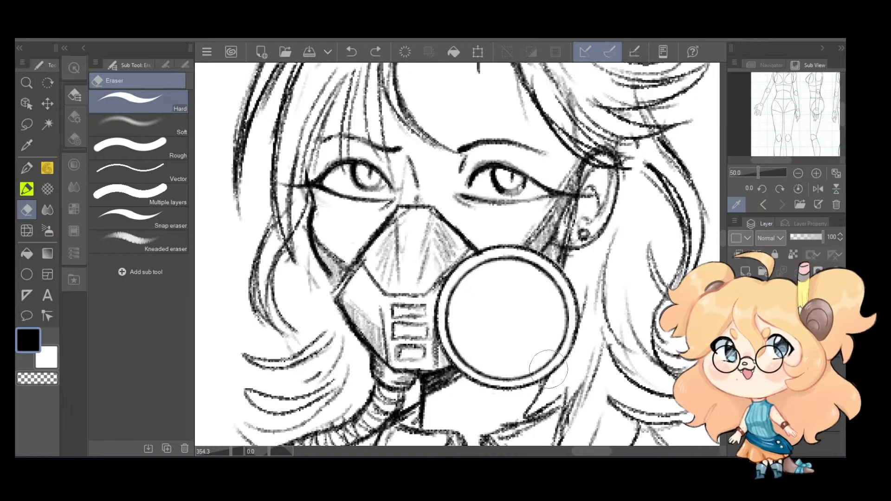
key("ctrl+y")
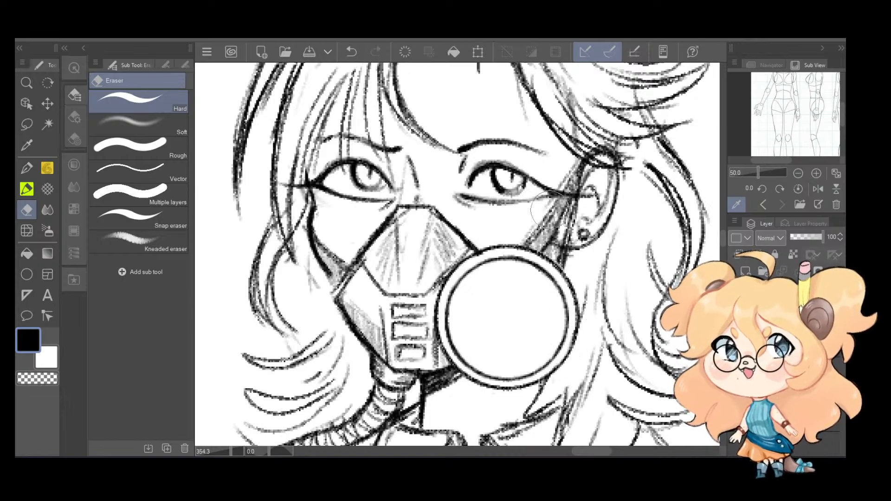
Step: Shade the band between the filter's outer outline and inner ring with 6pencil-soft strokes
key("p")
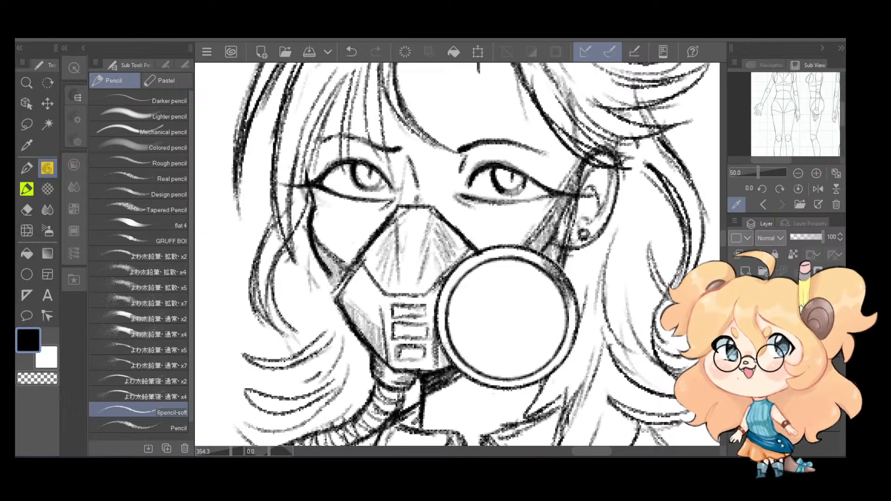
mouse_move(446, 345)
left_mouse_down()
mouse_move(484, 383)
mouse_move(445, 346)
mouse_move(484, 369)
mouse_move(482, 378)
mouse_move(462, 366)
mouse_move(512, 385)
mouse_move(446, 349)
mouse_move(455, 359)
mouse_move(442, 317)
left_mouse_up()
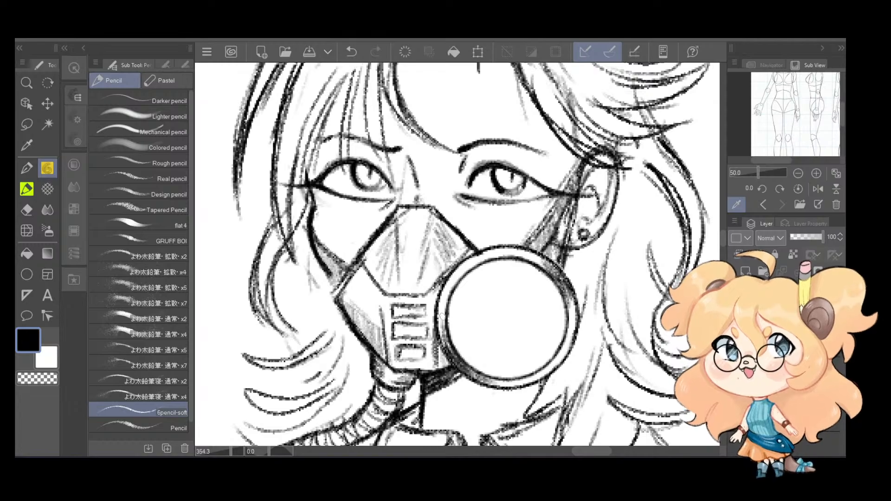
left_click_drag(482, 258, 445, 292)
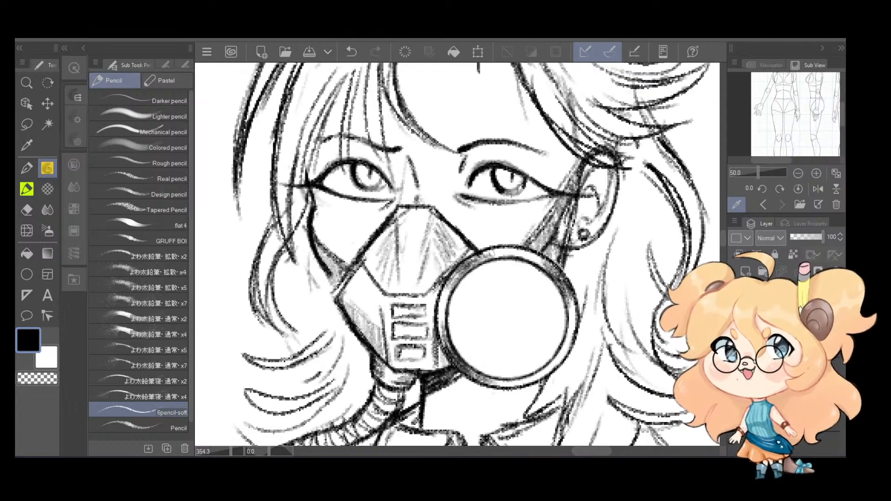
left_click_drag(533, 379, 571, 339)
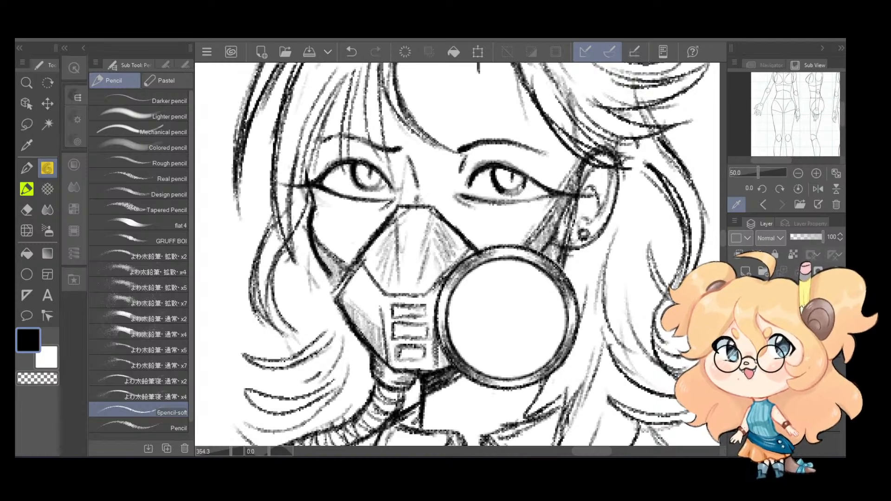
left_click_drag(445, 281, 440, 314)
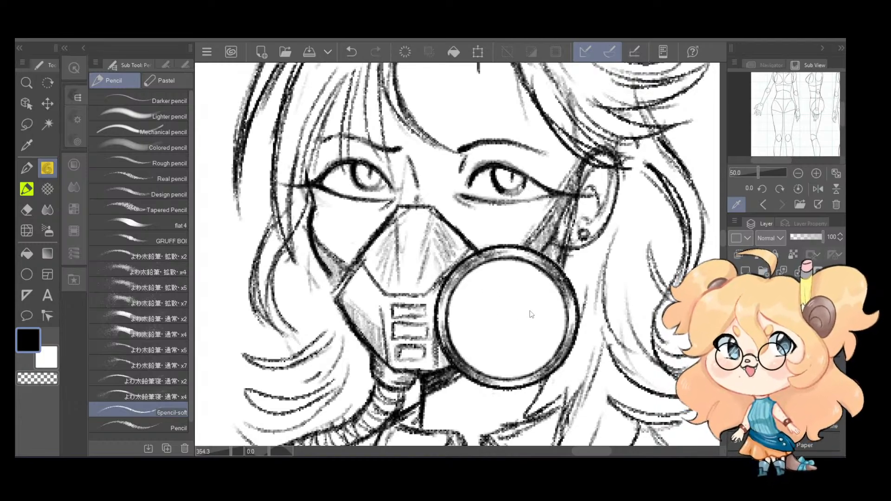
Step: Scale a copy of the filter's inner ring down and centre it inside as a third, smaller ring
key("ctrl+t")
left_click_drag(581, 242, 529, 295)
left_click_drag(520, 352, 544, 335)
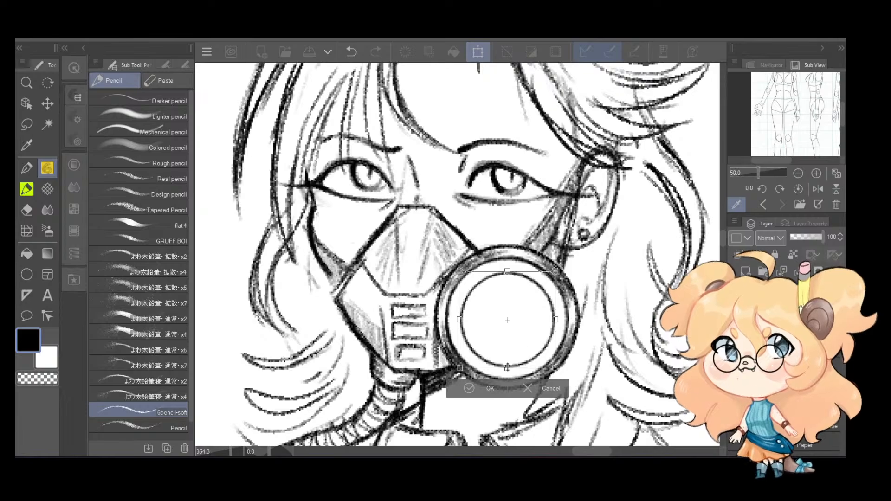
left_click(467, 386)
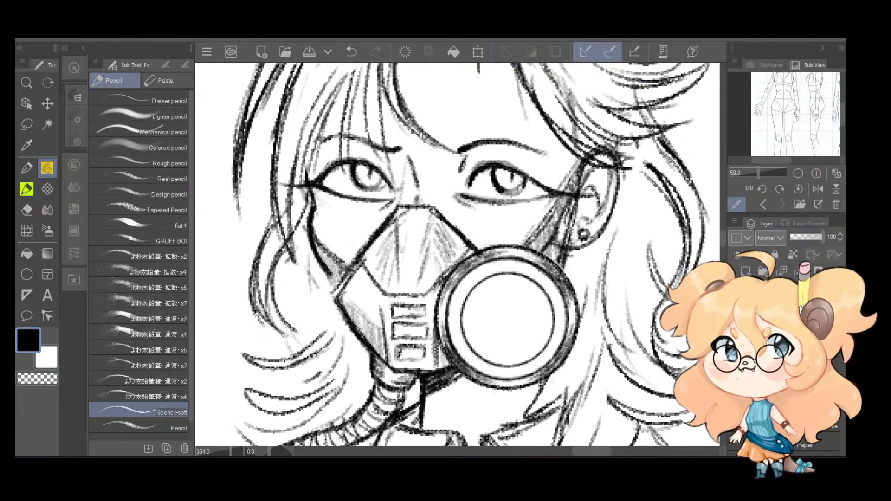
Step: Duplicate the smallest ring's layer, shrink the copy to a small hub circle and place it at the filter's centre
right_click(785, 297)
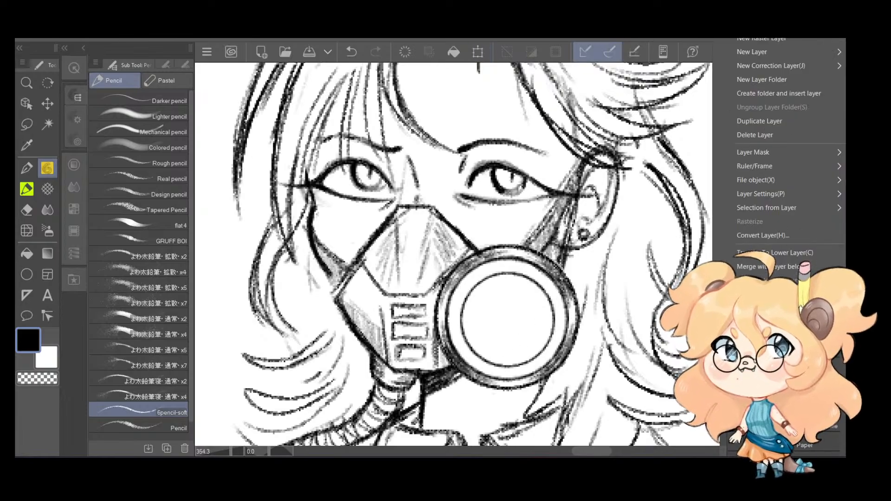
left_click(769, 120)
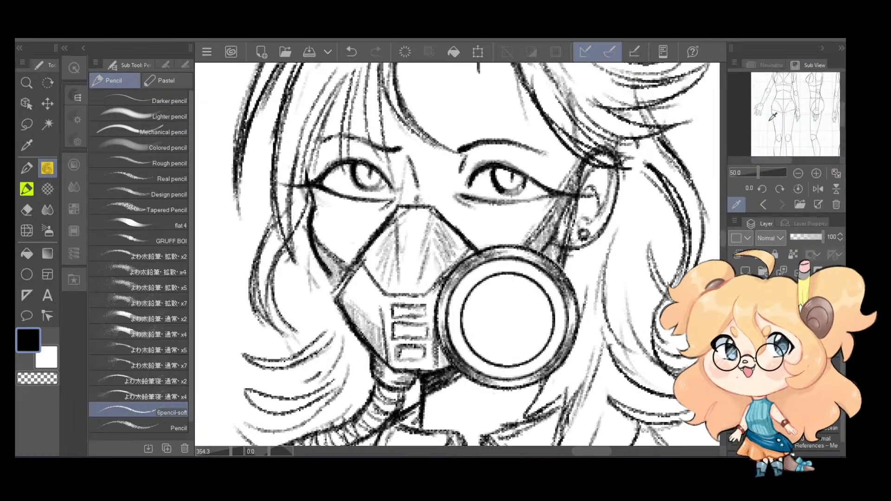
key("ctrl+t")
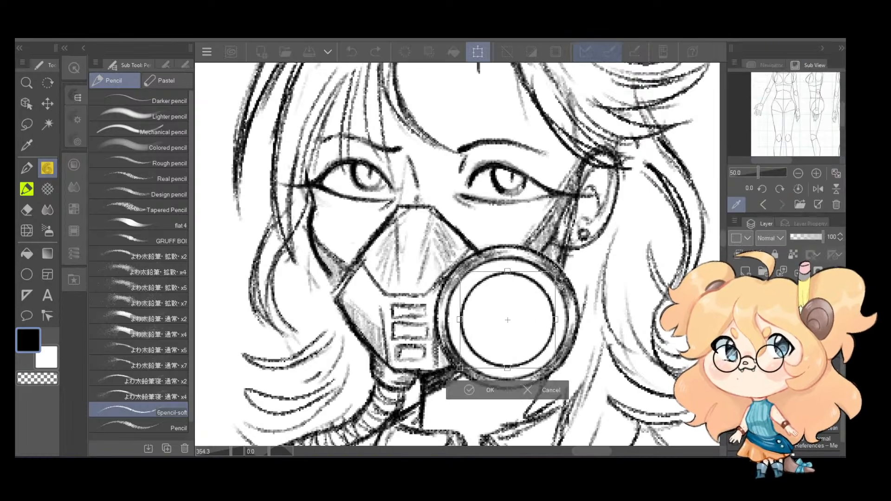
left_click_drag(555, 272, 501, 347)
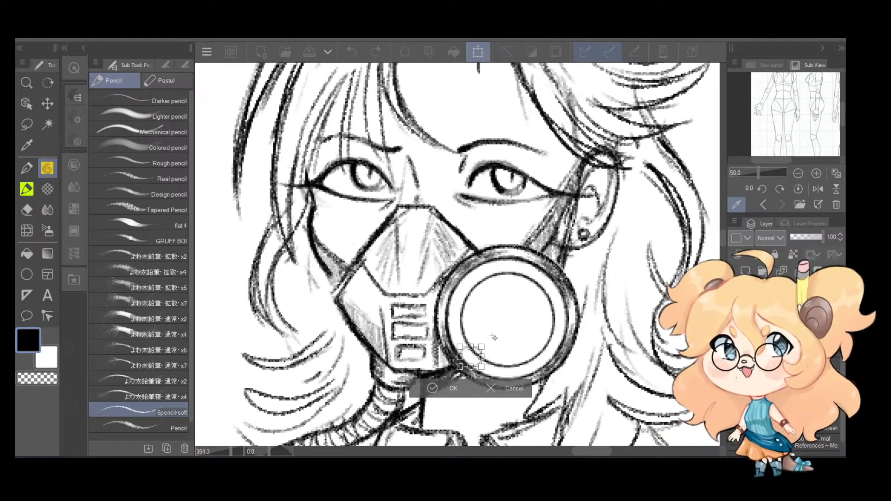
left_click_drag(473, 357, 515, 327)
left_click(492, 353)
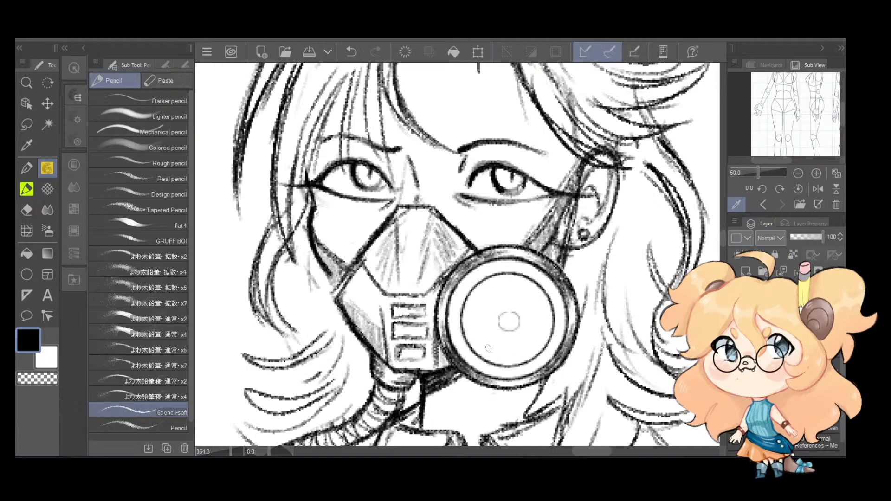
Step: Duplicate the small hub circle's layer to darken its outline
right_click(784, 297)
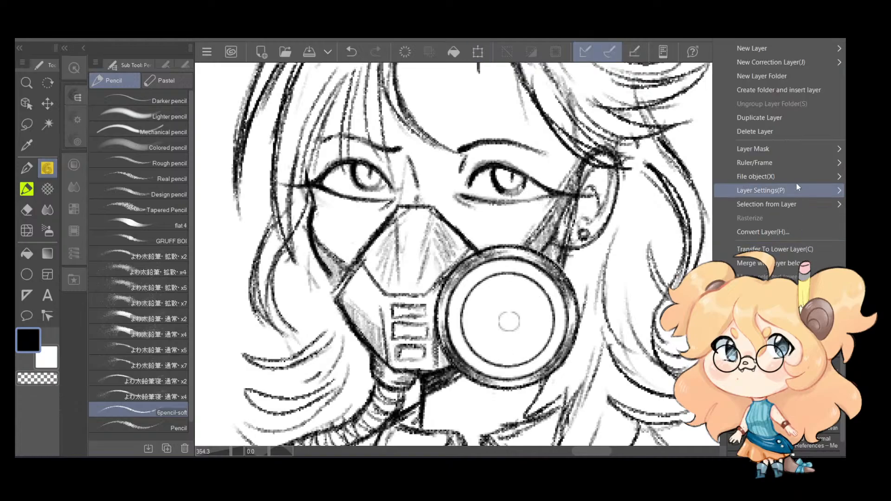
left_click(780, 114)
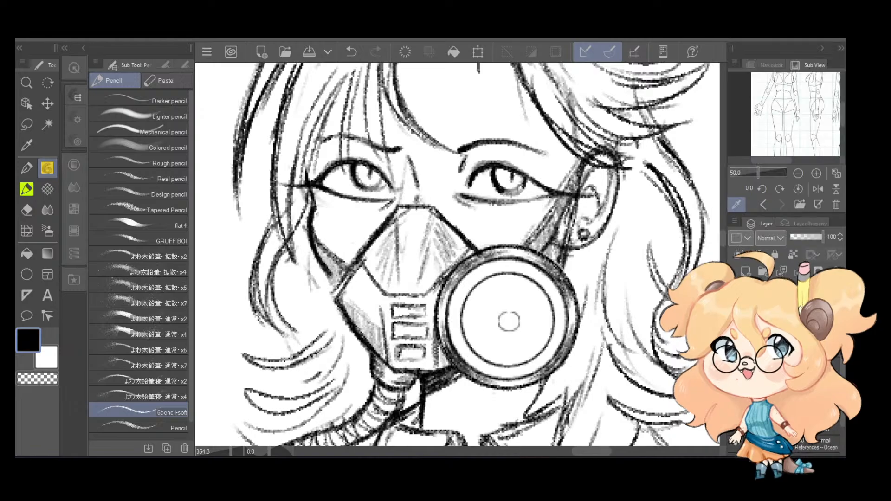
left_click(799, 272)
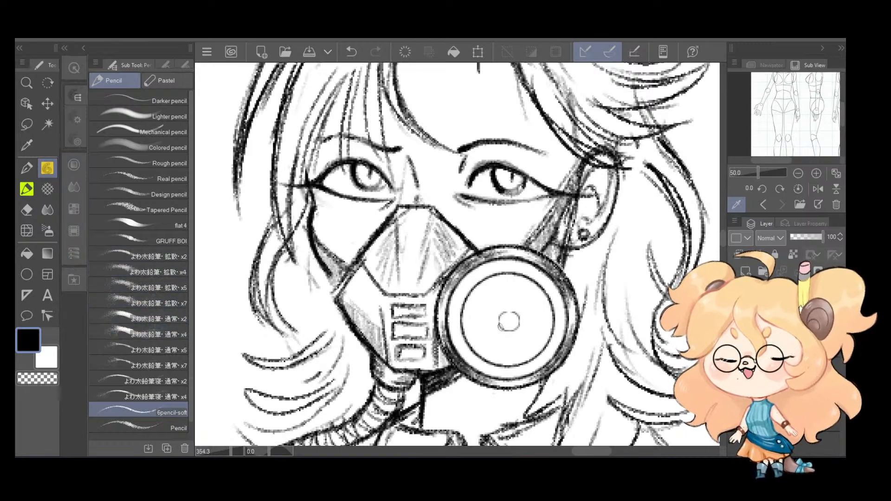
Step: Try three pencil spokes running from the hub circle to the filter's lower rim and undo them
key("ctrl+z")
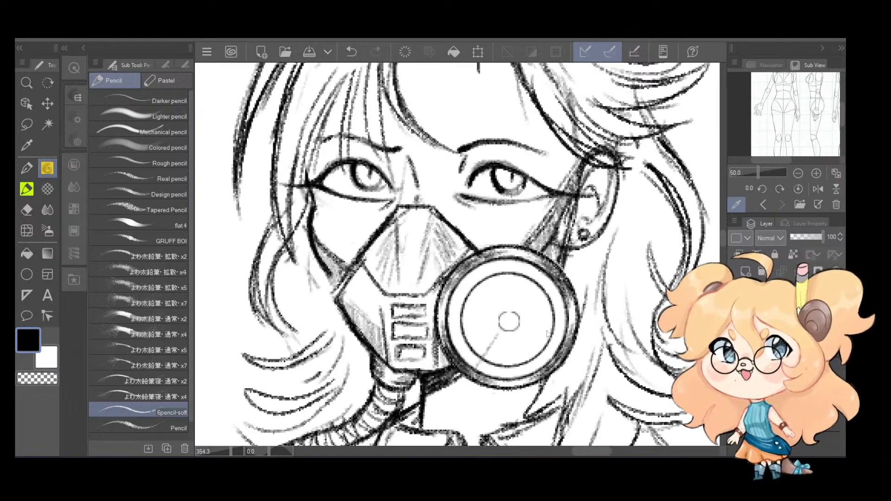
left_click_drag(499, 333, 476, 367)
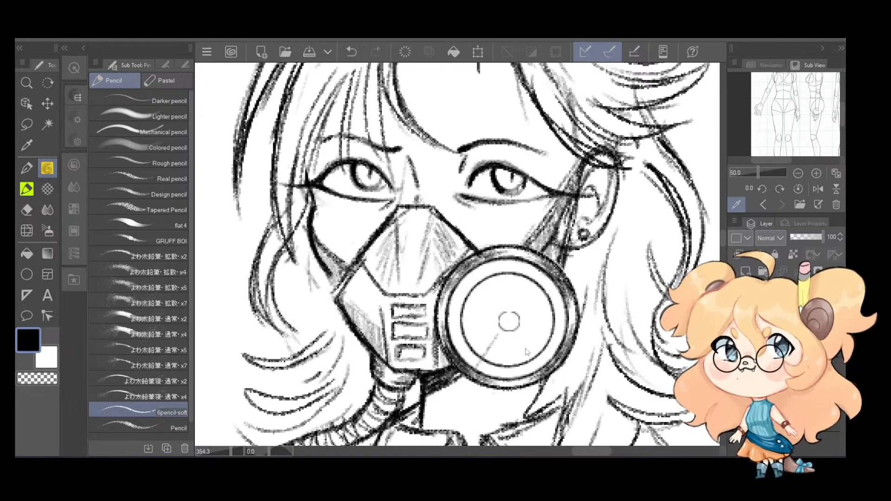
left_click_drag(511, 334, 513, 385)
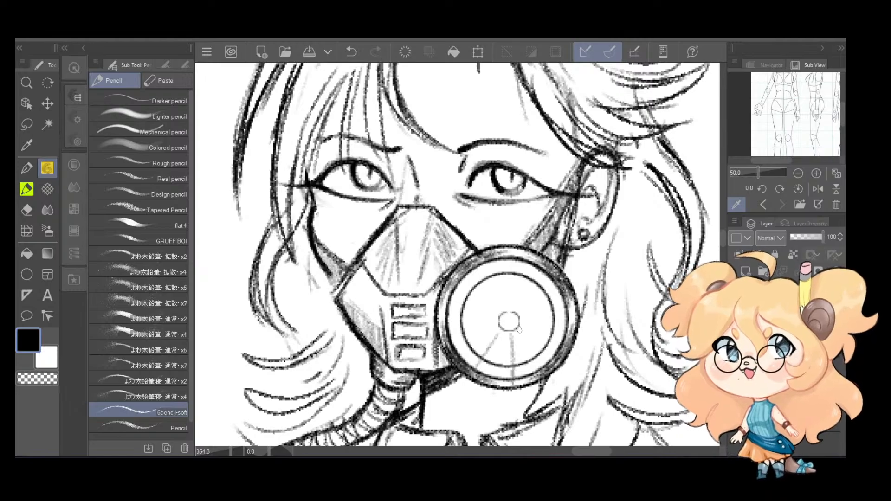
left_click_drag(519, 333, 546, 361)
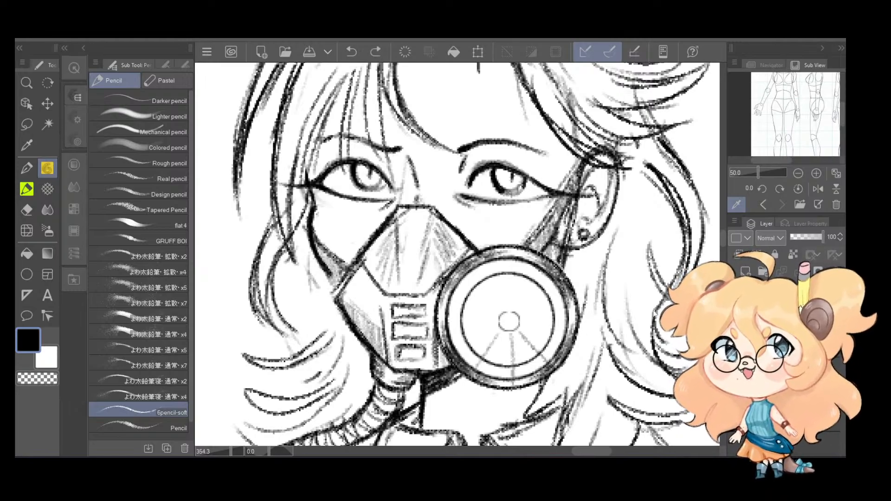
key("ctrl+z")
key("ctrl+z")
key("ctrl+z")
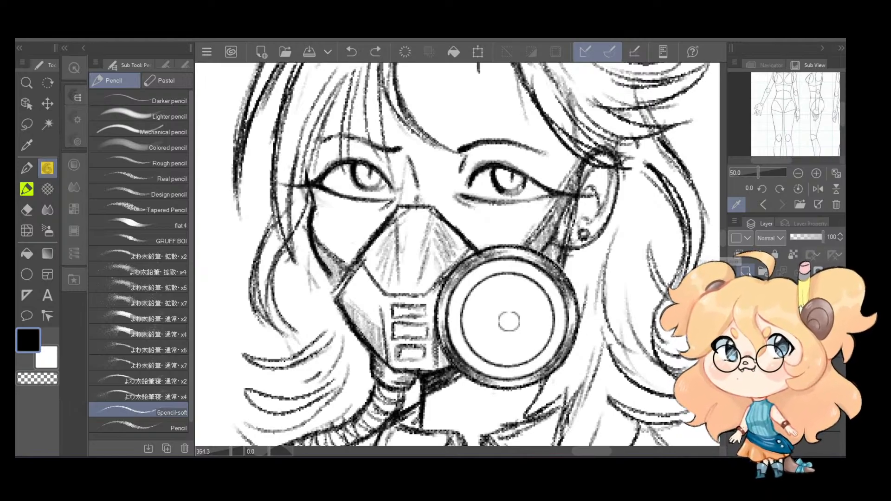
Step: Draw straight pencil spokes radiating from the hub circle to the filter's rim all the way around, redoing misplaced strokes
left_click(736, 297)
left_click(736, 297)
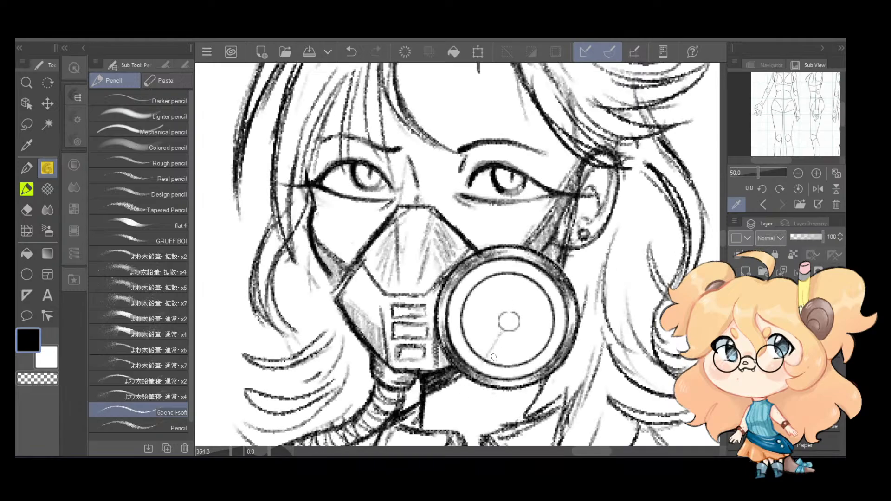
key("ctrl+z")
left_click_drag(513, 332, 515, 387)
key("ctrl+z")
mouse_move(513, 332)
left_mouse_down()
mouse_move(516, 399)
mouse_move(552, 362)
left_mouse_up()
left_click_drag(519, 319, 575, 322)
mouse_move(517, 314)
left_mouse_down()
mouse_move(568, 268)
mouse_move(514, 251)
left_mouse_up()
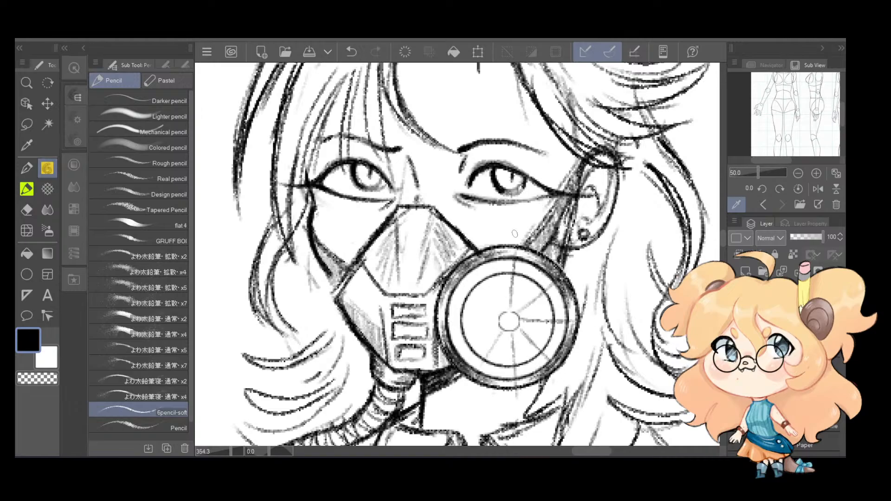
left_click_drag(504, 313, 469, 260)
key("ctrl+z")
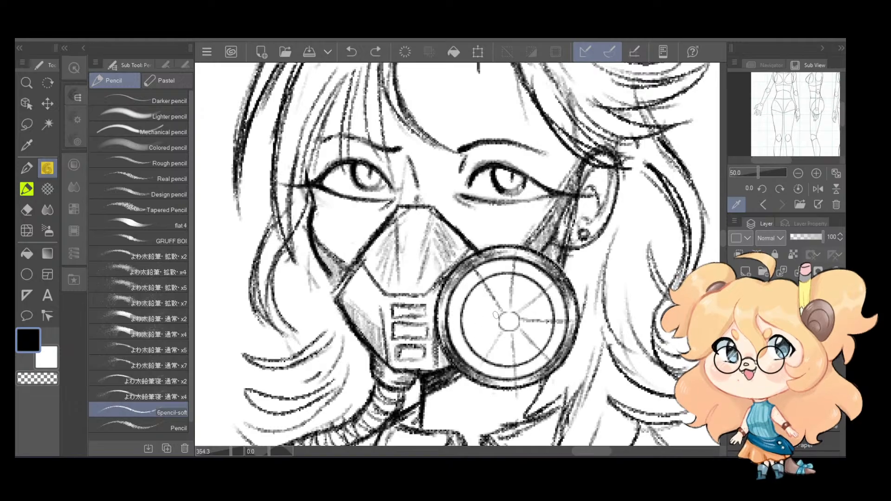
left_click_drag(497, 317, 447, 318)
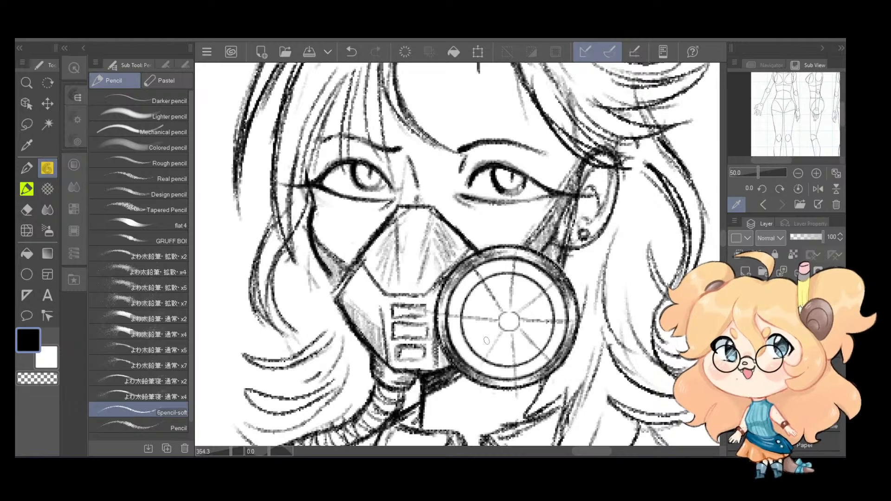
key("ctrl+z")
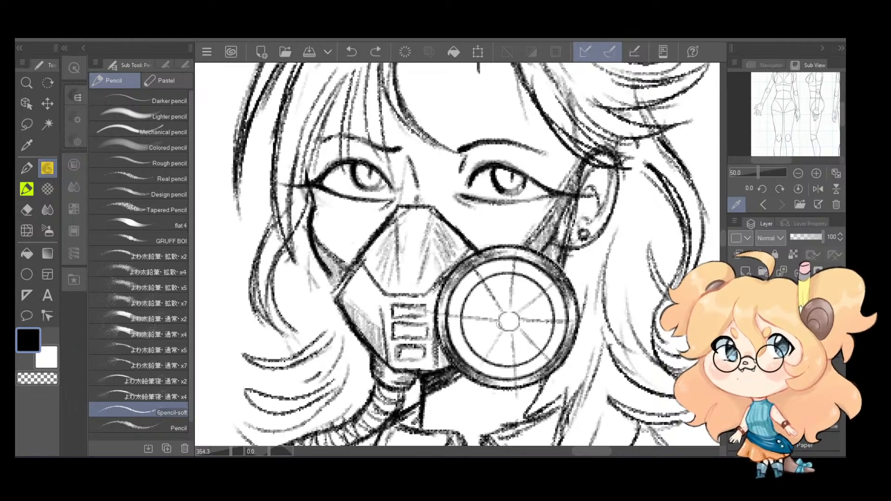
left_click_drag(499, 325, 431, 368)
key("ctrl+z")
left_click_drag(499, 324, 461, 355)
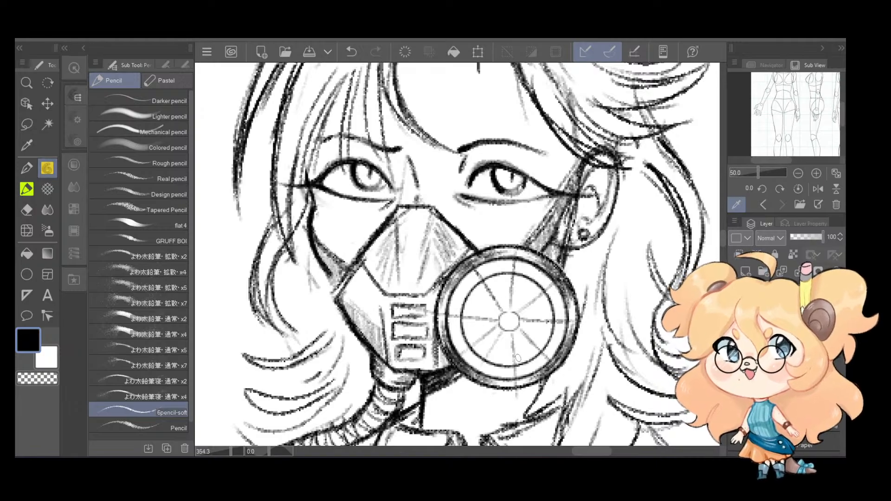
Step: Erase the spoke ends and stray marks that extend outside the filter's outer outline
key("e")
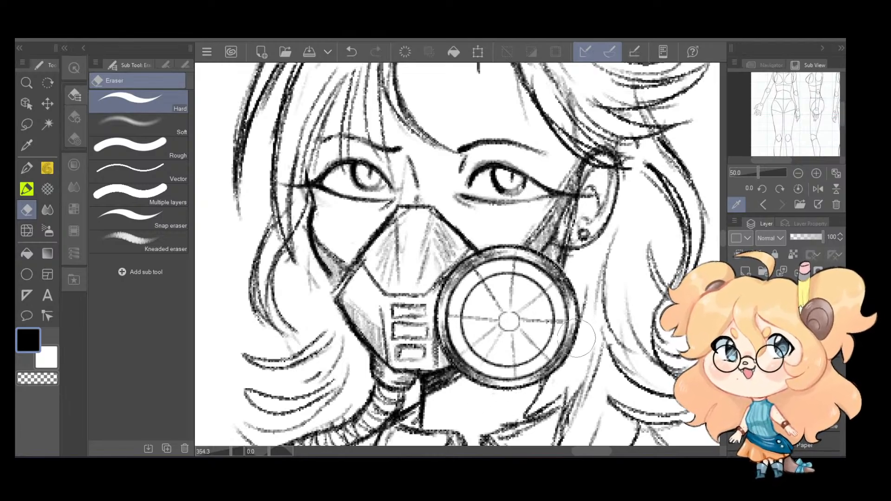
key("ctrl+z")
left_click_drag(582, 324, 558, 378)
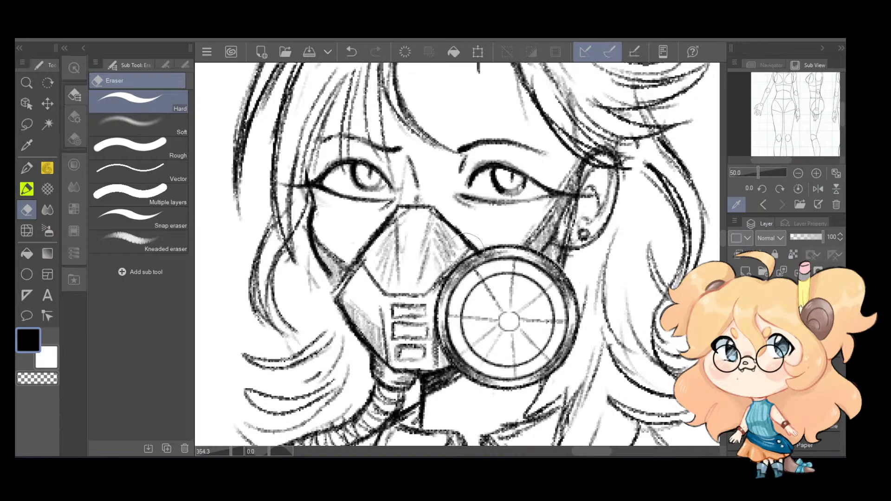
scroll(441, 301, "down", 3)
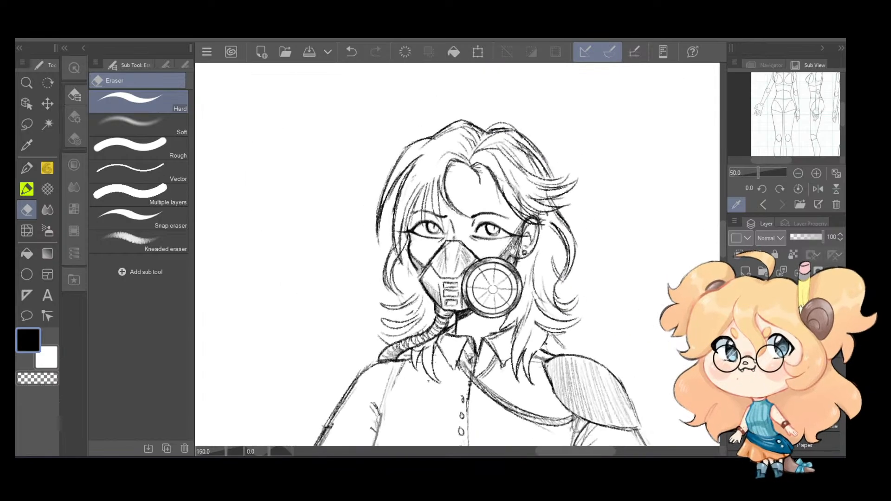
scroll(520, 227, "up", 1)
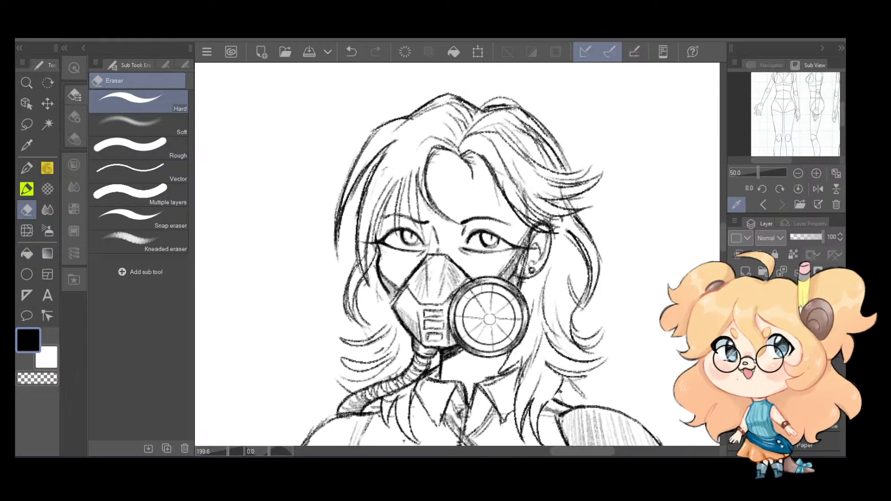
Step: Try a pencil sketch of a side-view filter shape in the blank area beside the hair on the ear side and undo it
scroll(469, 285, "up", 2)
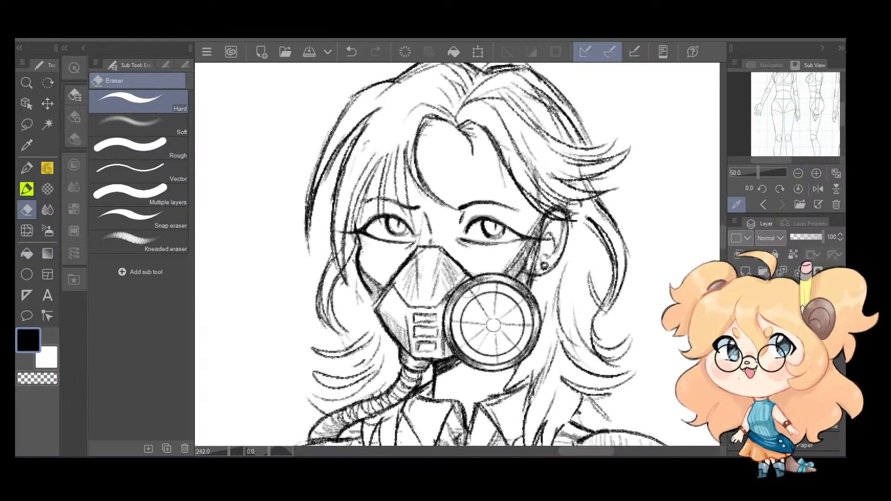
mouse_move(466, 285)
left_mouse_down()
mouse_move(493, 263)
mouse_move(514, 291)
left_mouse_up()
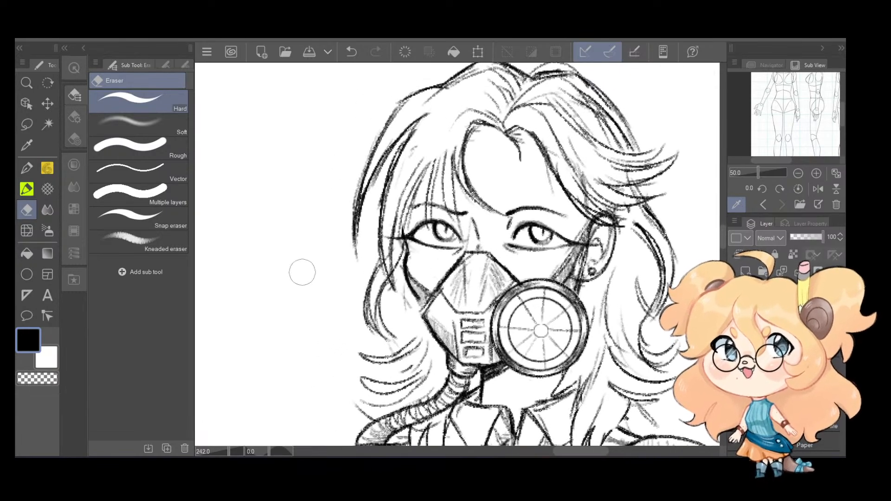
left_click(47, 168)
left_click_drag(651, 268, 591, 281)
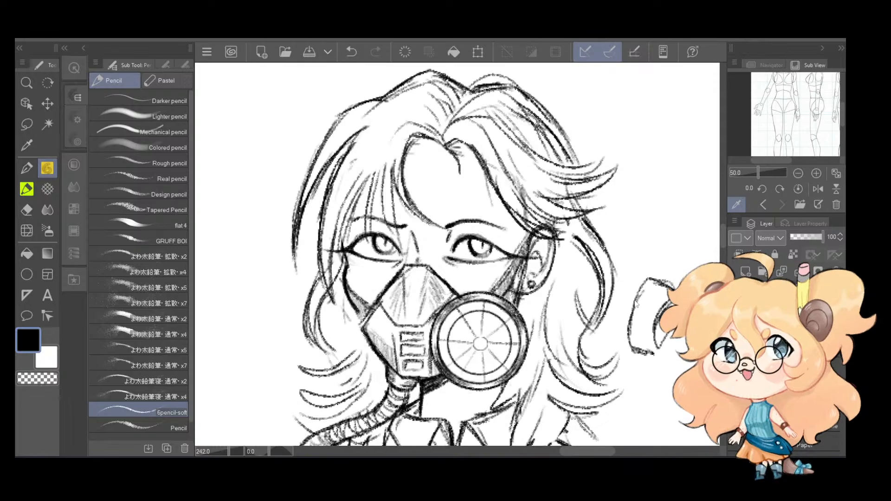
scroll(544, 308, "down", 3)
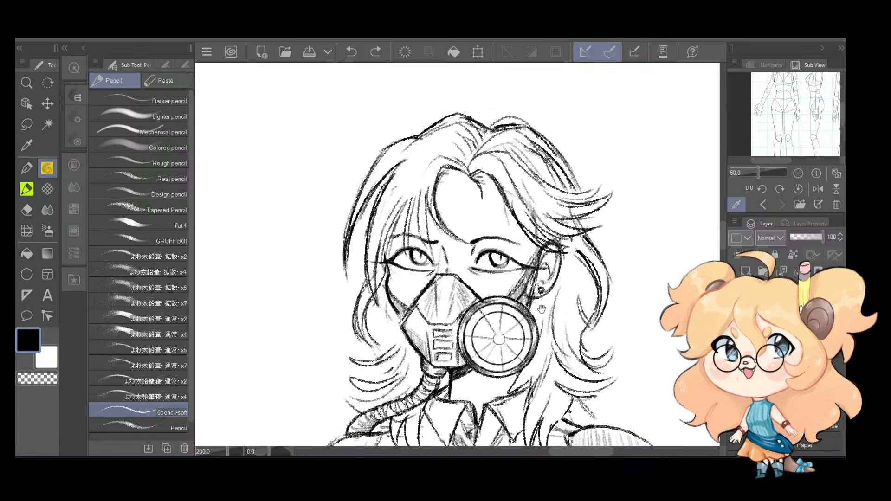
left_click_drag(543, 307, 548, 254)
scroll(471, 269, "up", 4)
left_click_drag(597, 282, 579, 334)
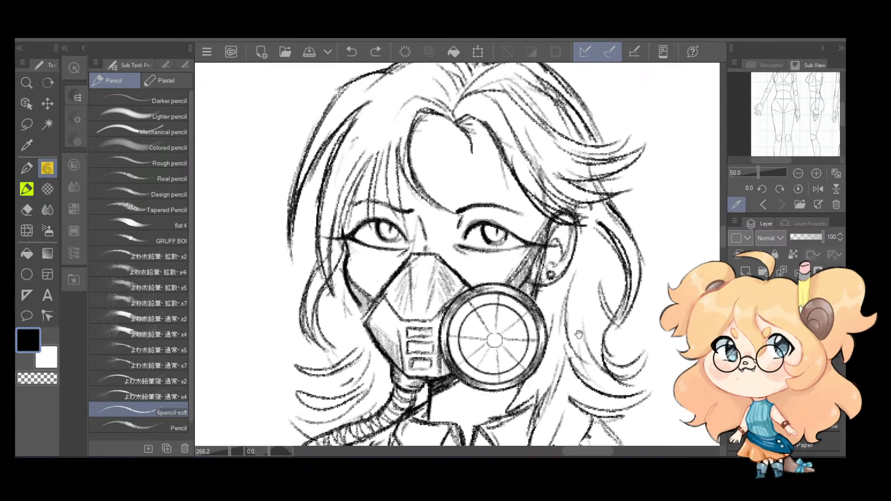
scroll(660, 304, "down", 4)
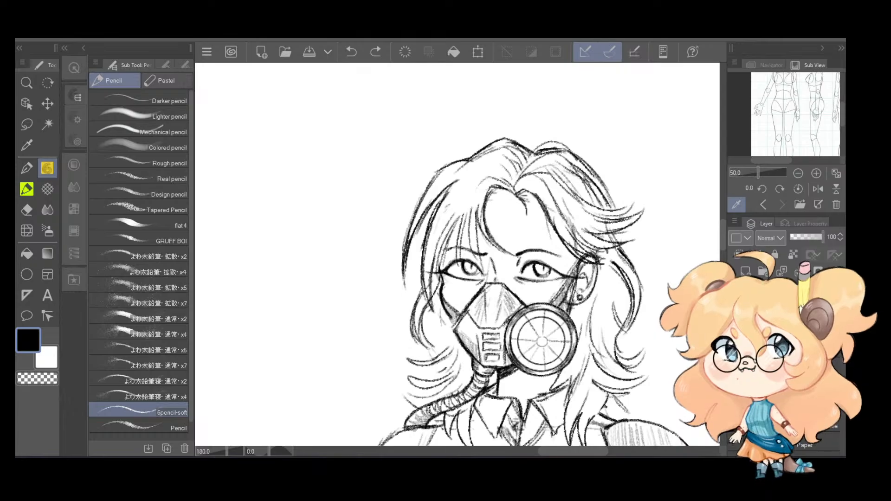
scroll(635, 348, "up", 2)
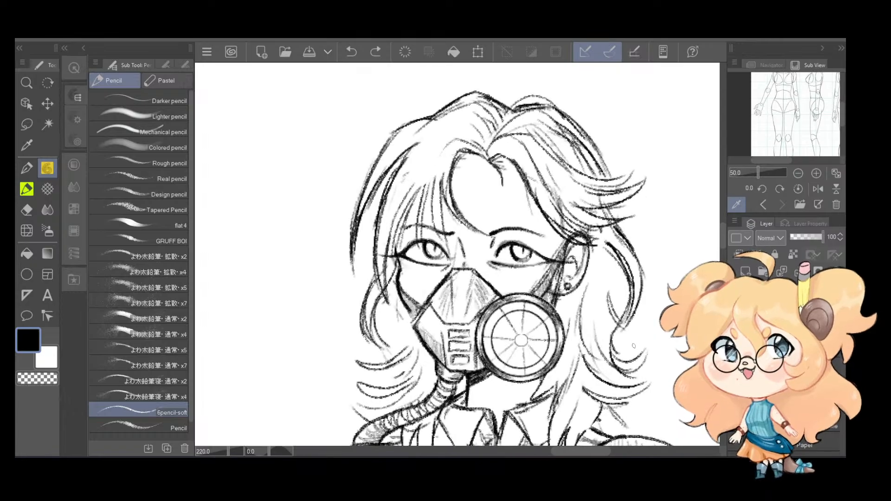
Step: Try a rounded filter shape with a curved inner edge in pencil on the blank canvas on the hose side and undo it
left_click(30, 171)
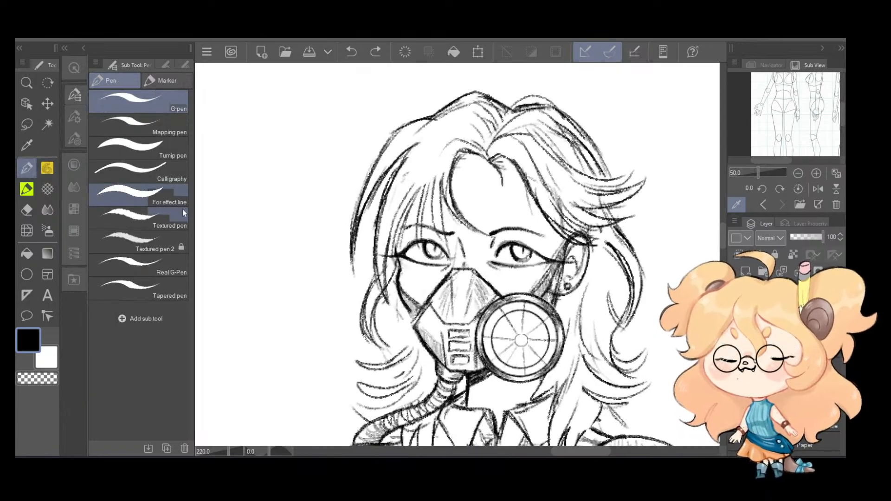
left_click(47, 168)
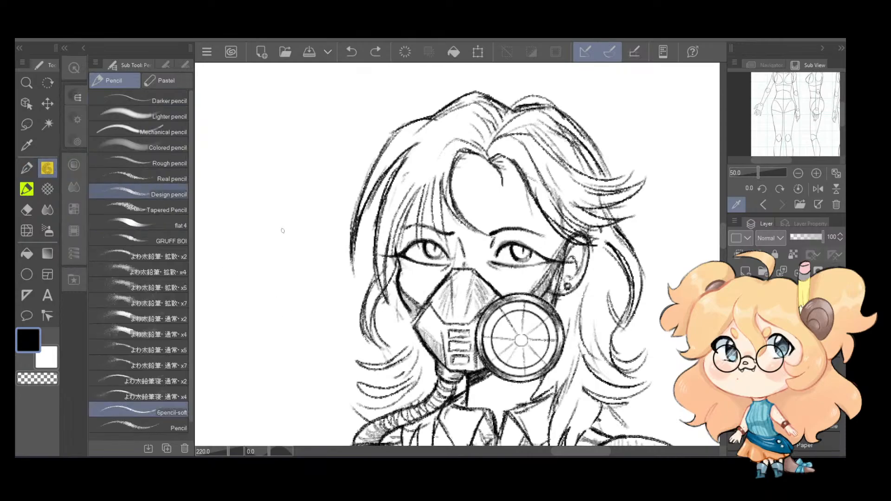
mouse_move(304, 291)
left_mouse_down()
mouse_move(281, 343)
mouse_move(290, 359)
mouse_move(324, 366)
mouse_move(318, 333)
mouse_move(343, 291)
mouse_move(306, 294)
mouse_move(324, 369)
left_mouse_up()
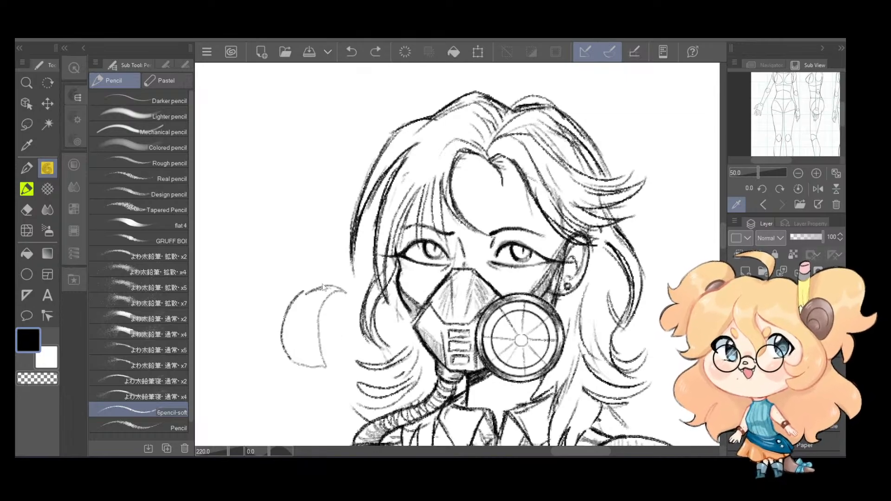
key("ctrl+z")
key("ctrl+z")
key("ctrl+z")
key("ctrl+z")
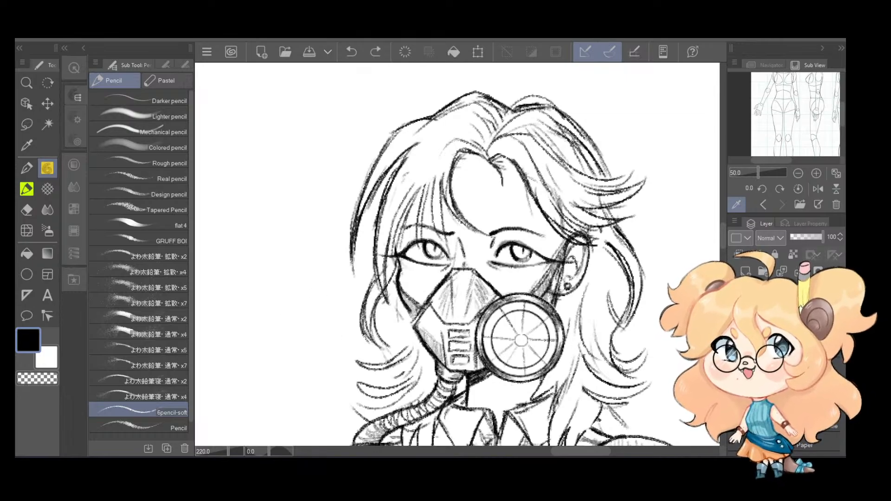
Step: Save the drawing
scroll(553, 342, "down", 8)
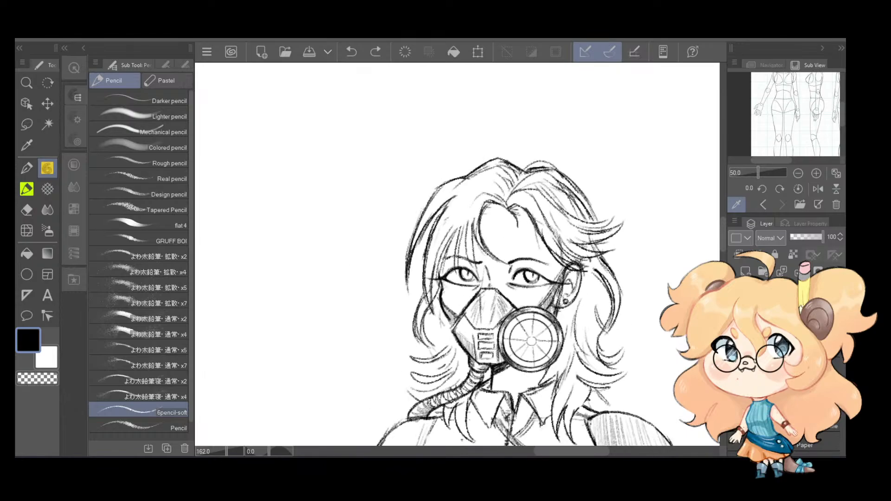
scroll(603, 341, "up", 2)
scroll(607, 339, "up", 4)
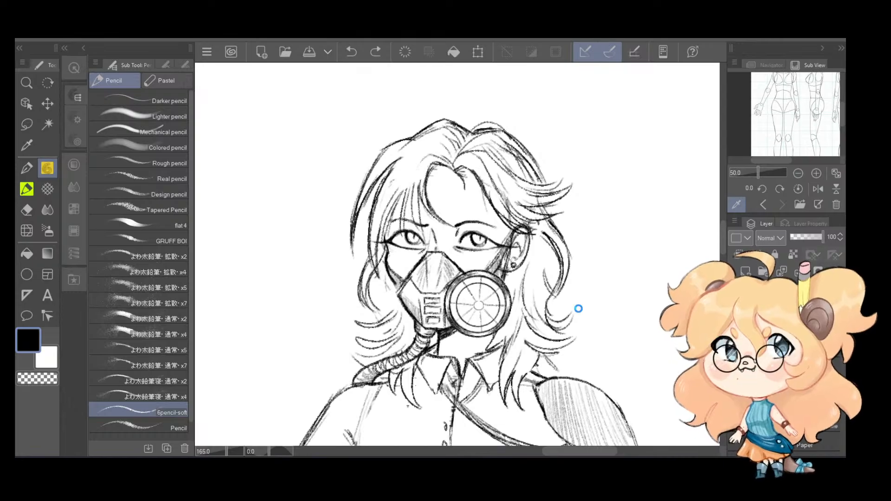
key("ctrl+s")
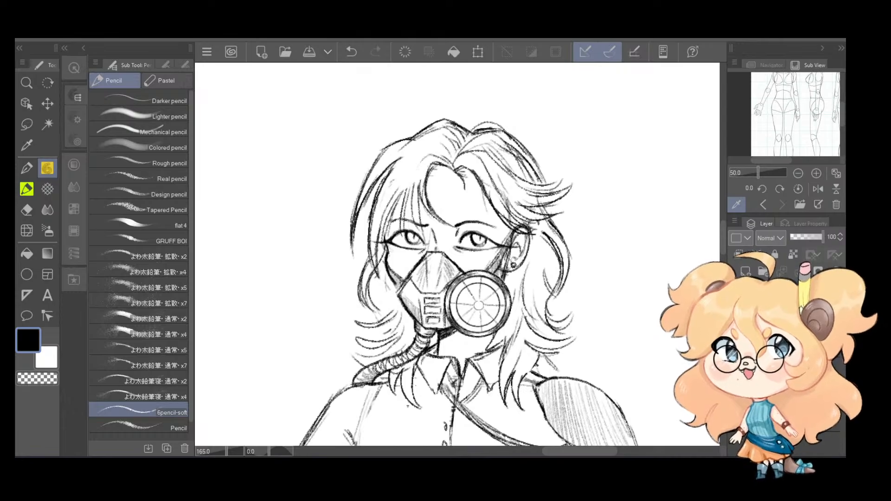
Step: Compare the old two-filter mask with the new large-filter mask by toggling their layers' visibility, leaving only the new mask shown
left_click(735, 335)
left_click(735, 317)
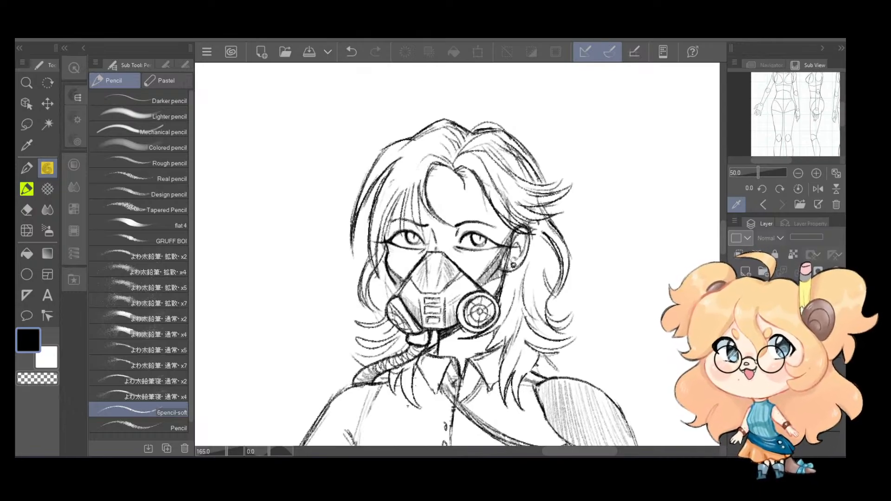
left_click(735, 317)
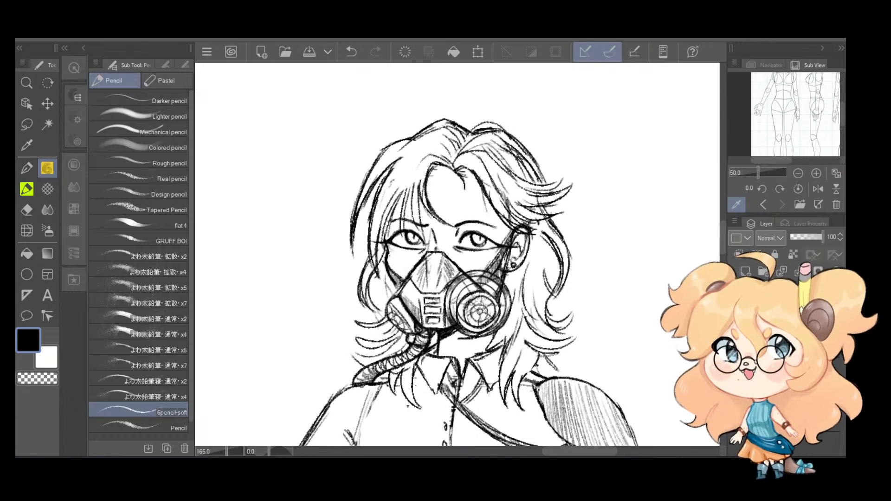
left_click(735, 318)
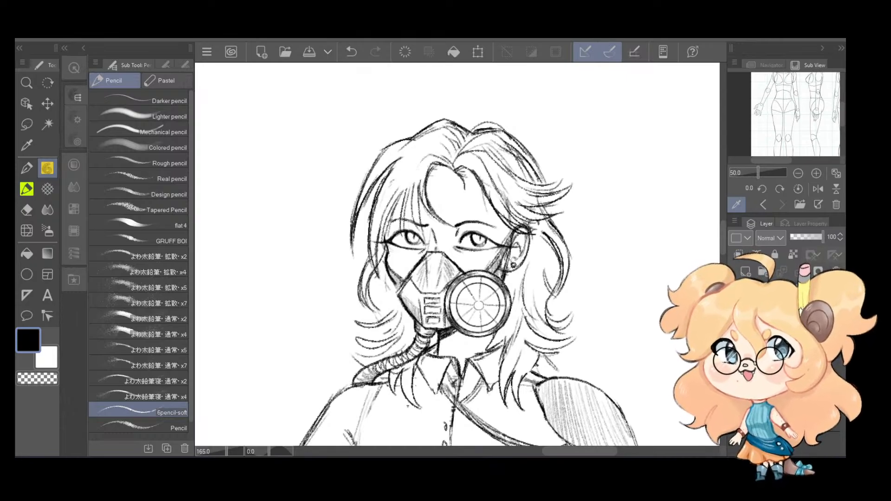
Step: Duplicate the current mask layer and erase the whole round filter, including its rings, hub and spokes
scroll(509, 343, "up", 5)
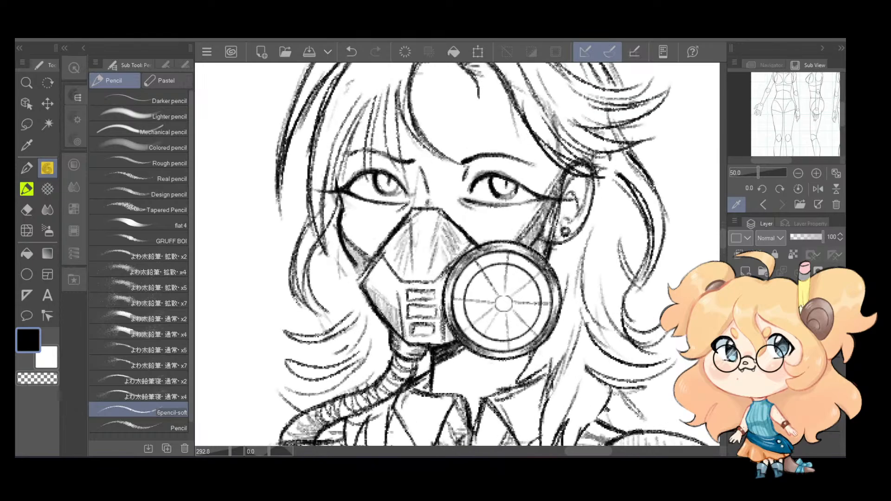
key("e")
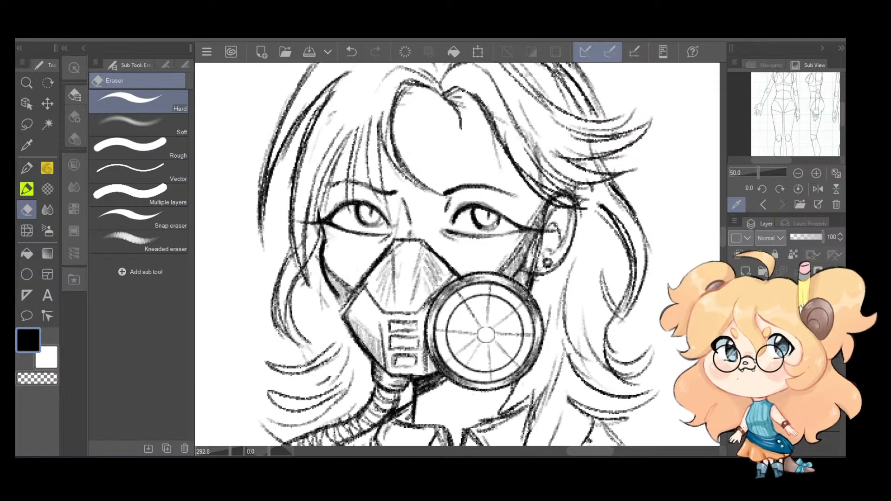
right_click(798, 293)
mouse_move(799, 170)
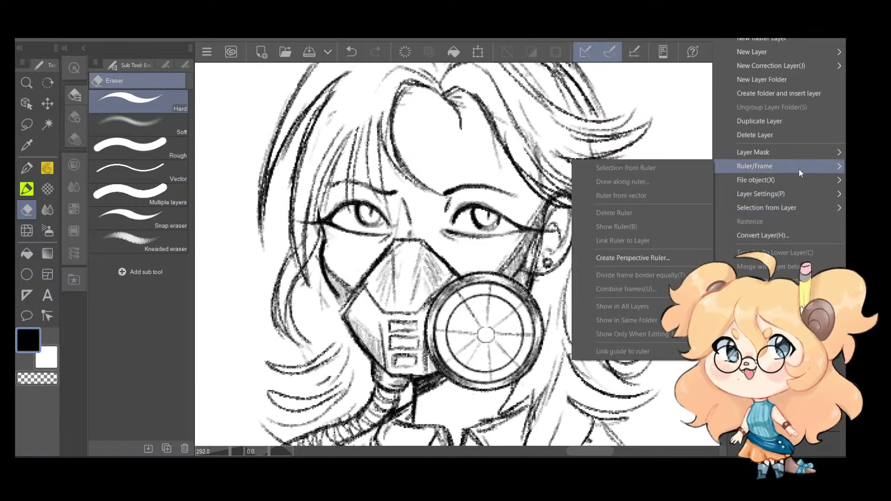
left_click(793, 118)
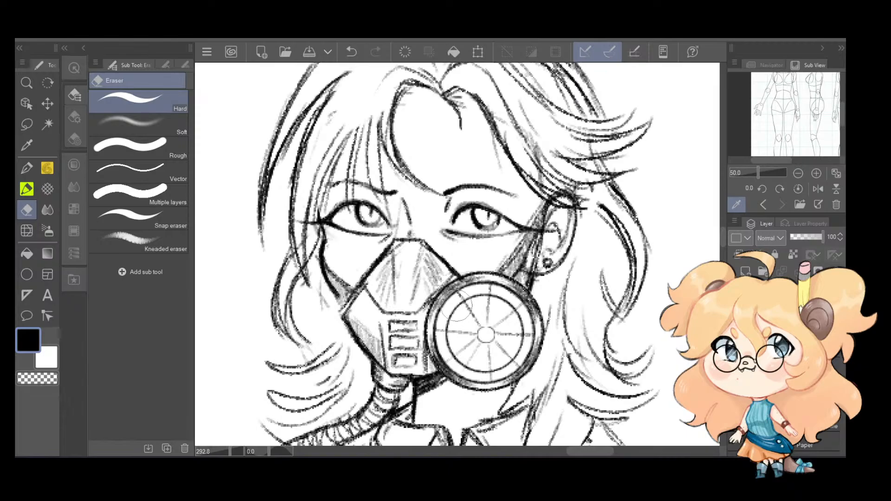
mouse_move(457, 306)
left_mouse_down()
mouse_move(467, 326)
mouse_move(504, 327)
mouse_move(492, 305)
mouse_move(483, 313)
mouse_move(465, 302)
mouse_move(445, 305)
mouse_move(492, 301)
mouse_move(514, 343)
mouse_move(480, 383)
mouse_move(528, 329)
mouse_move(491, 289)
mouse_move(463, 301)
mouse_move(460, 293)
mouse_move(478, 282)
mouse_move(497, 288)
mouse_move(536, 322)
left_mouse_up()
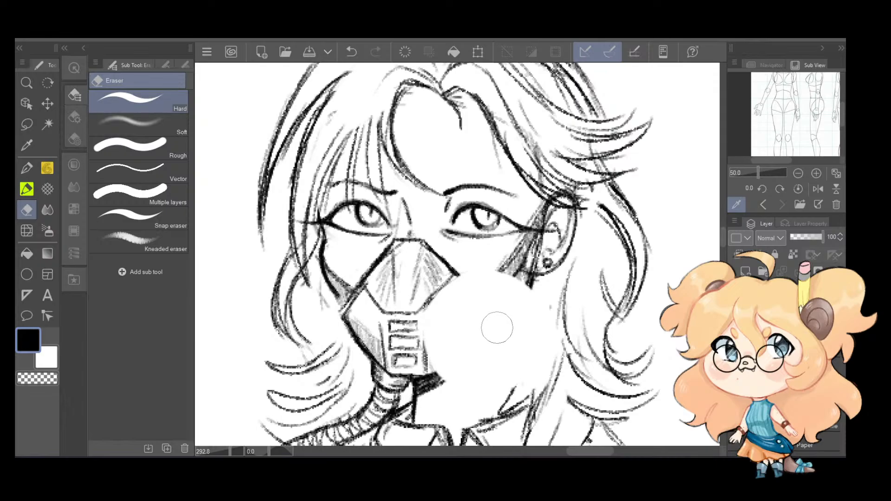
Step: Try pencil strokes extending the mask's upper edge and marking its lower side edge, and undo them
key("p")
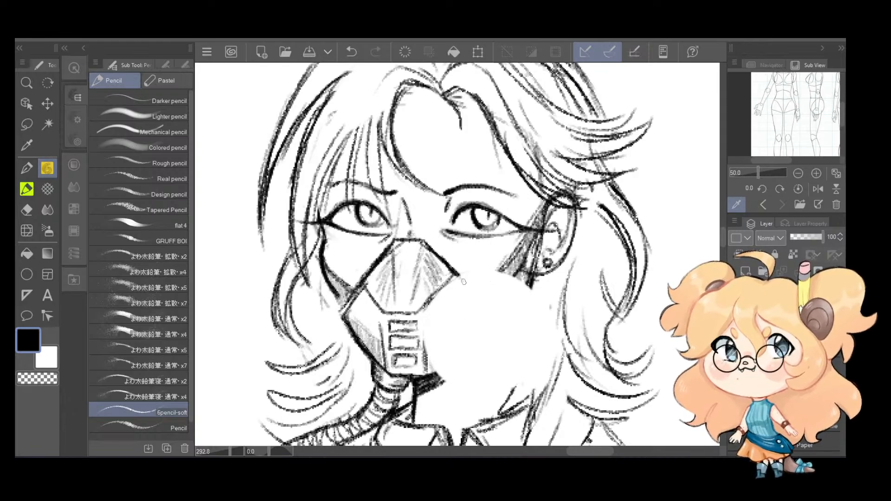
mouse_move(456, 275)
left_mouse_down()
mouse_move(471, 287)
mouse_move(451, 347)
left_mouse_up()
left_click_drag(477, 314, 452, 350)
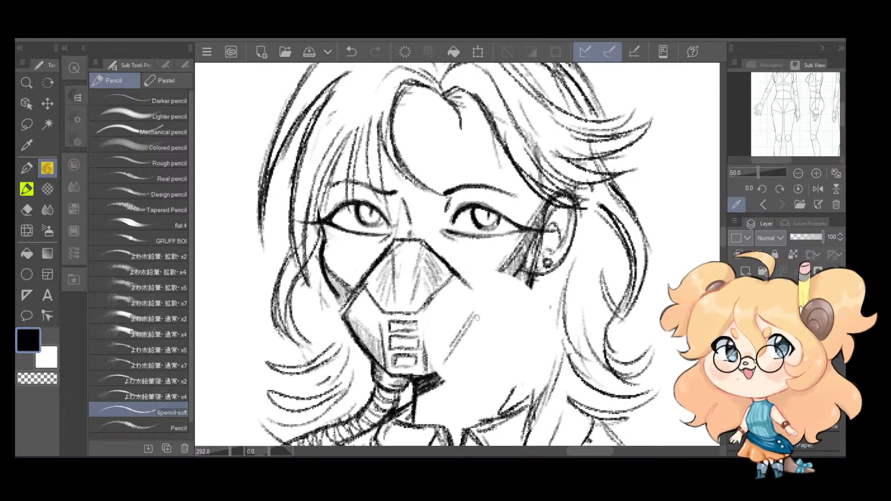
key("ctrl+z")
key("ctrl+z")
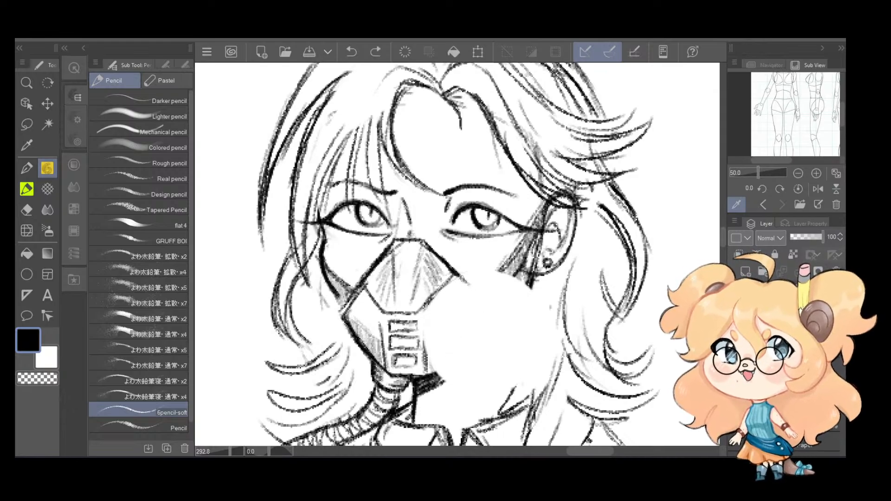
Step: Extend the mask's upper edge toward the cheek and draw its slanted lower side edge and front panel edge in pencil
mouse_move(459, 275)
left_mouse_down()
mouse_move(482, 307)
mouse_move(436, 371)
left_mouse_up()
left_click_drag(477, 323, 433, 372)
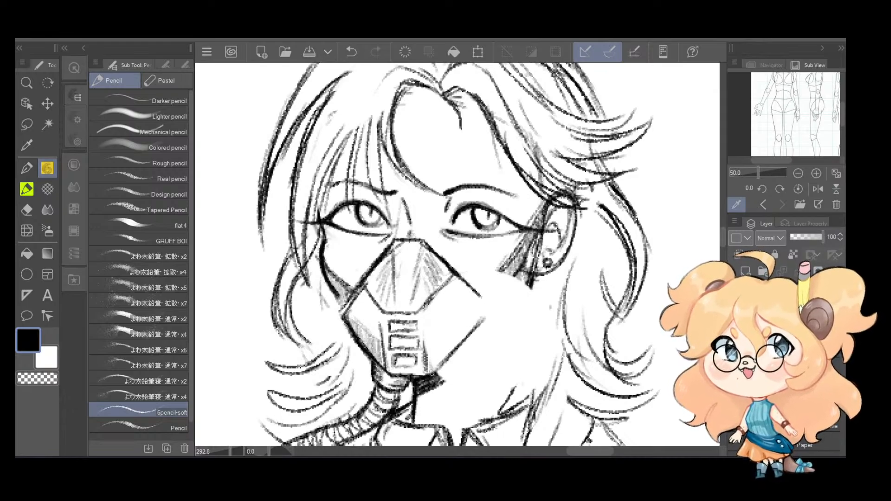
left_click_drag(481, 318, 436, 371)
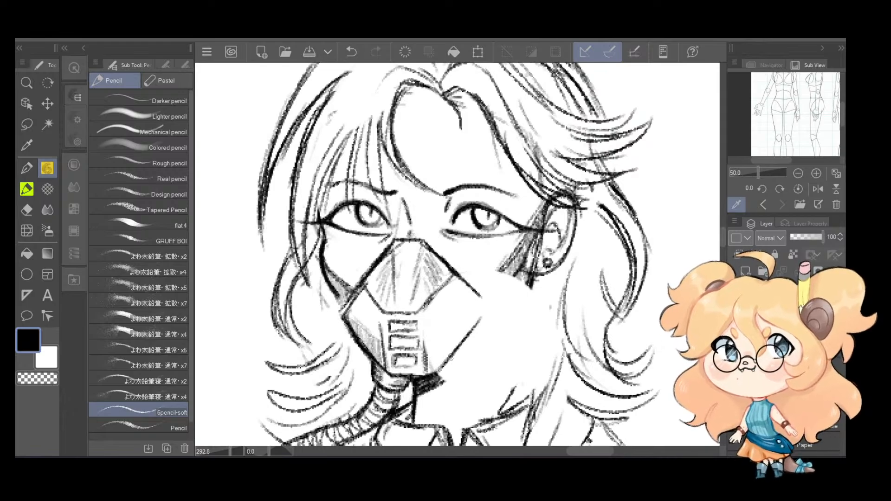
left_click_drag(427, 325, 426, 372)
Step: Sketch an outward-angled cylindrical filter with an elliptical end face on the mask's side, and erase the mask lines crossing its body
left_click_drag(500, 304, 447, 340)
mouse_move(473, 292)
left_mouse_down()
mouse_move(449, 339)
mouse_move(481, 295)
mouse_move(461, 303)
mouse_move(441, 340)
mouse_move(447, 364)
mouse_move(486, 389)
mouse_move(527, 354)
mouse_move(544, 321)
mouse_move(525, 317)
left_mouse_up()
key("ctrl+z")
key("ctrl+z")
mouse_move(469, 293)
left_mouse_down()
mouse_move(503, 285)
mouse_move(549, 317)
mouse_move(541, 343)
mouse_move(548, 321)
mouse_move(514, 344)
mouse_move(526, 335)
mouse_move(492, 389)
mouse_move(541, 338)
mouse_move(524, 366)
mouse_move(550, 324)
mouse_move(509, 281)
mouse_move(524, 302)
mouse_move(457, 365)
left_mouse_up()
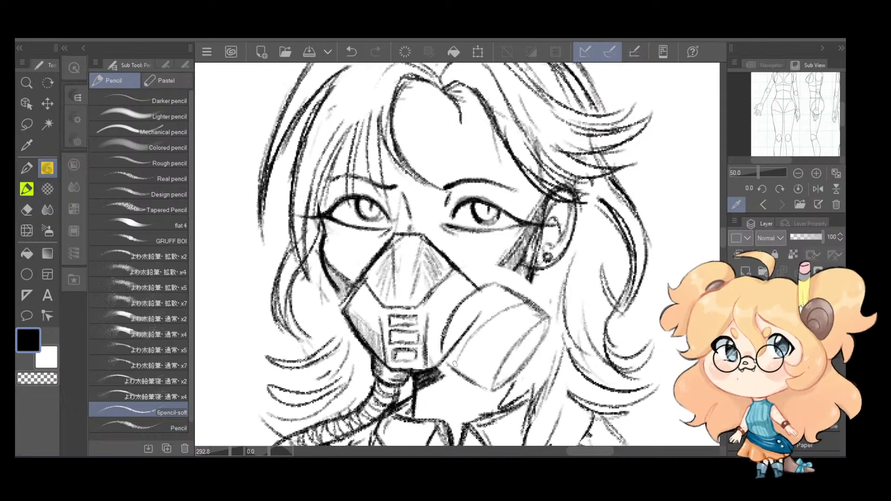
key("ctrl+z")
key("e")
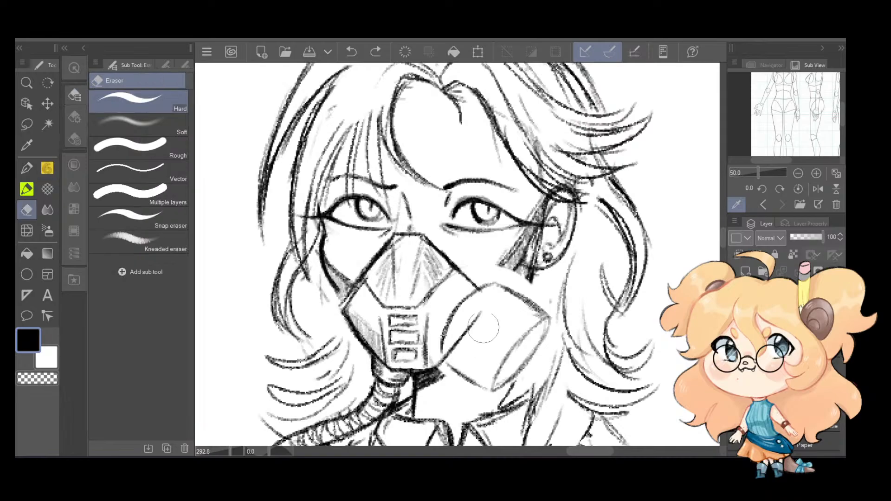
left_click_drag(459, 356, 457, 353)
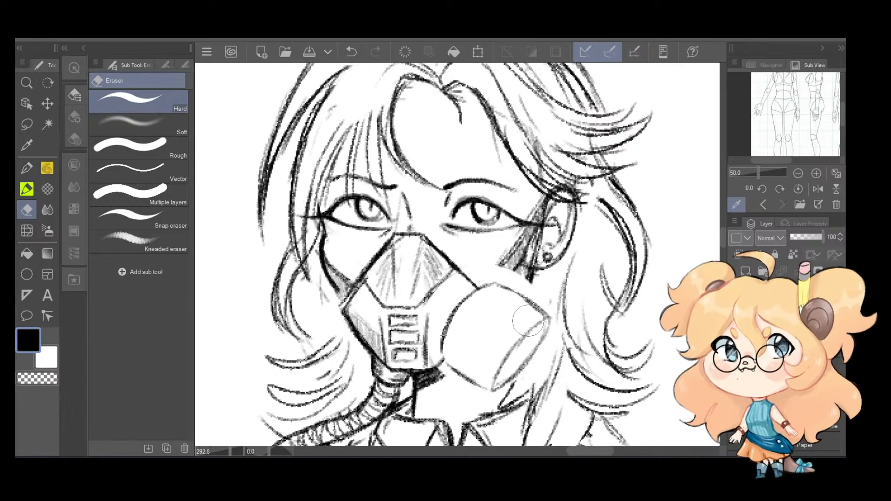
Step: Erase the old mask strap's lines and shading between the cheek and the ear
key("p")
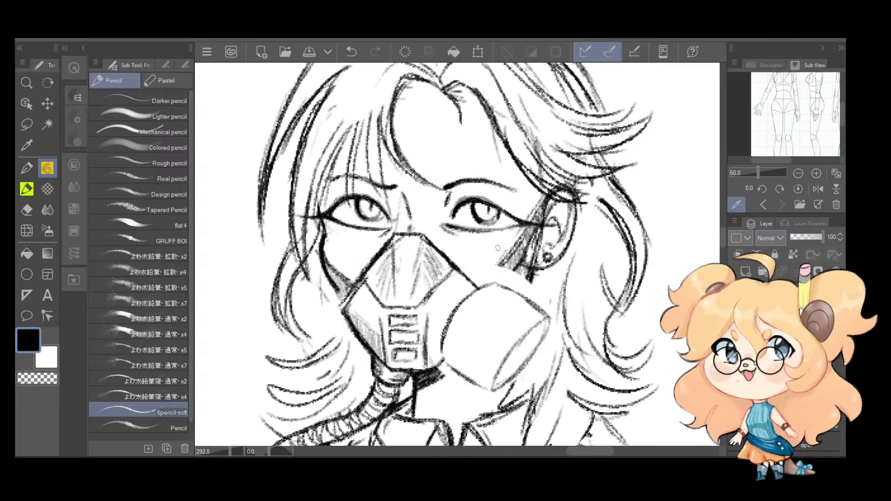
key("ctrl+z")
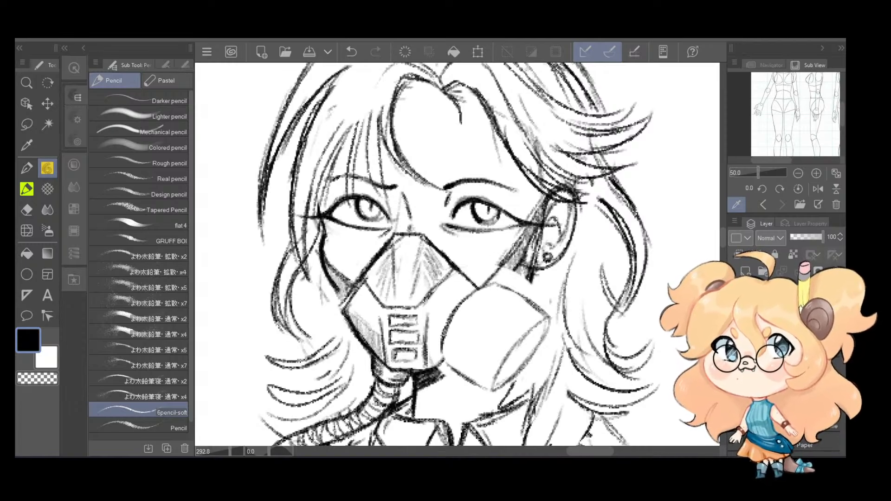
key("e")
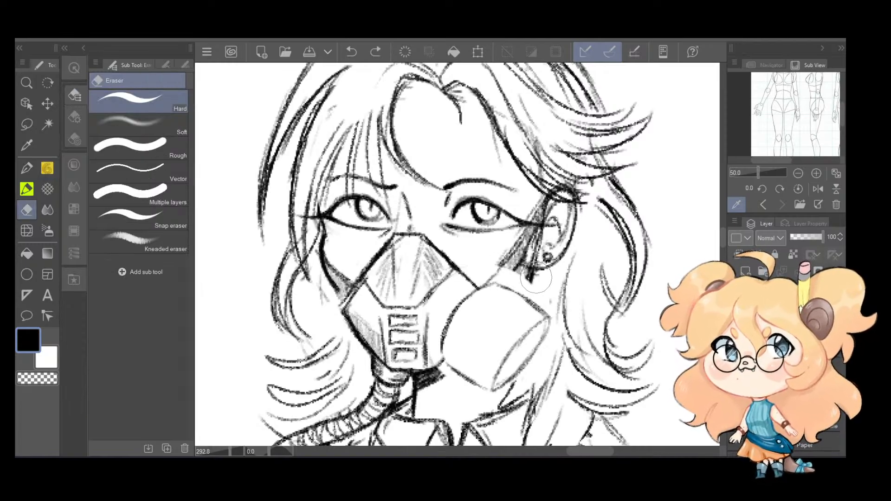
left_click_drag(526, 240, 521, 239)
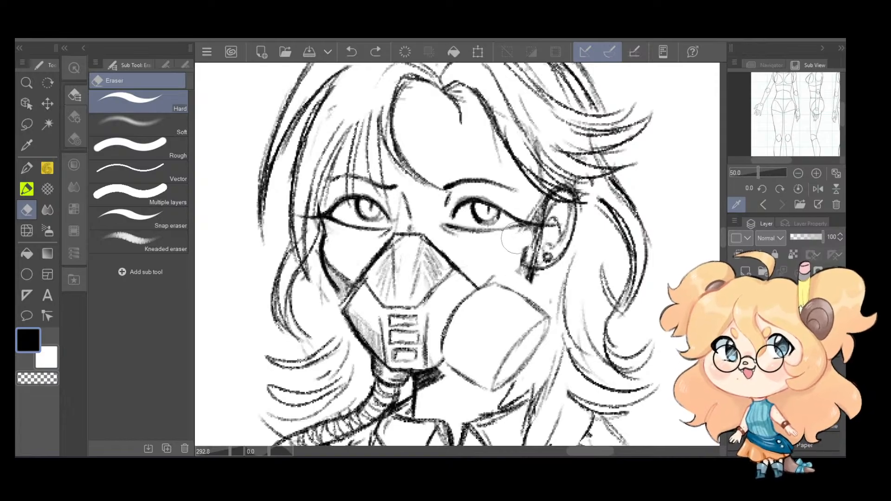
mouse_move(522, 271)
left_mouse_down()
mouse_move(533, 249)
mouse_move(524, 281)
left_mouse_up()
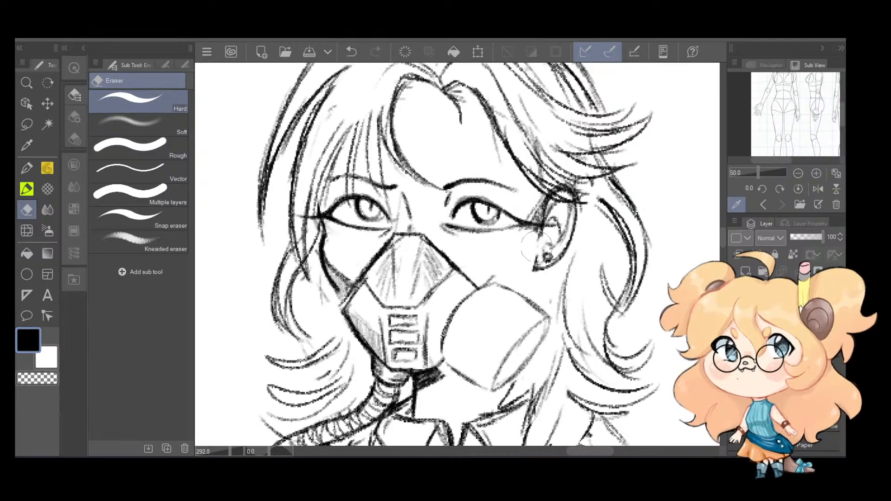
Step: Draw the edges of a new mask strap in pencil between the ear and the top of the cylindrical filter
key("p")
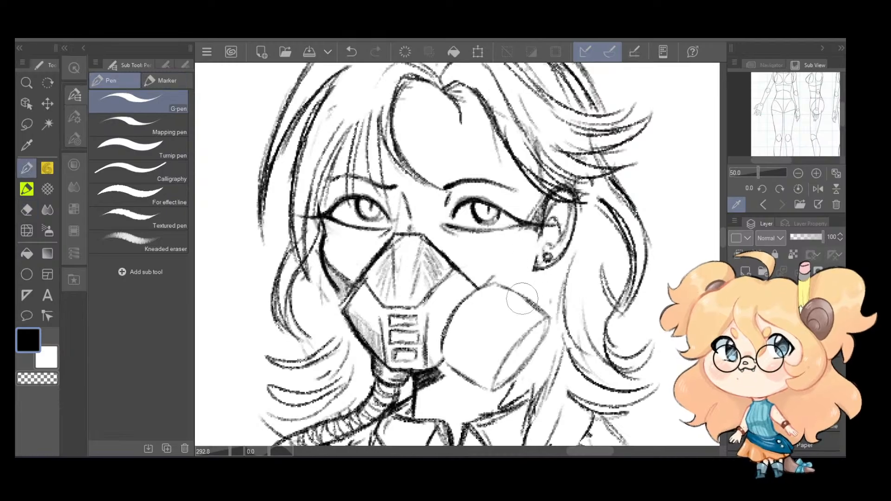
left_click_drag(534, 231, 487, 278)
mouse_move(535, 230)
left_mouse_down()
mouse_move(480, 285)
mouse_move(492, 279)
left_mouse_up()
left_click_drag(538, 237, 506, 273)
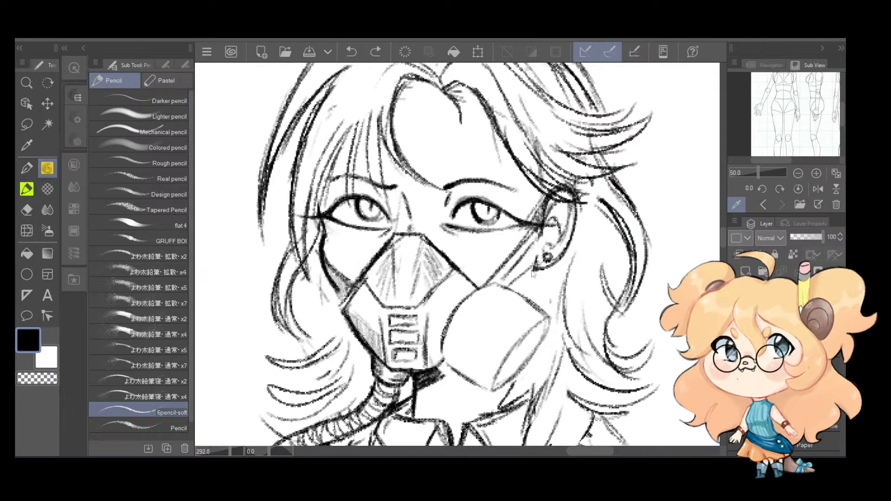
left_click_drag(539, 270, 509, 293)
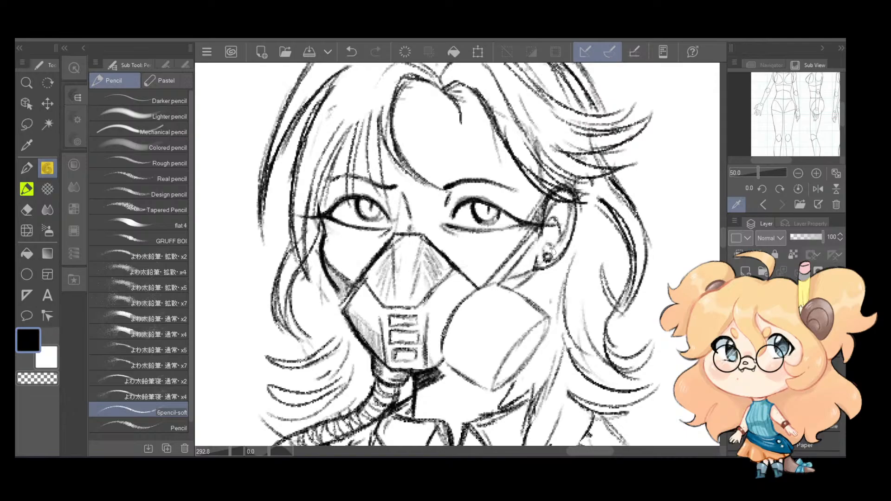
key("ctrl+z")
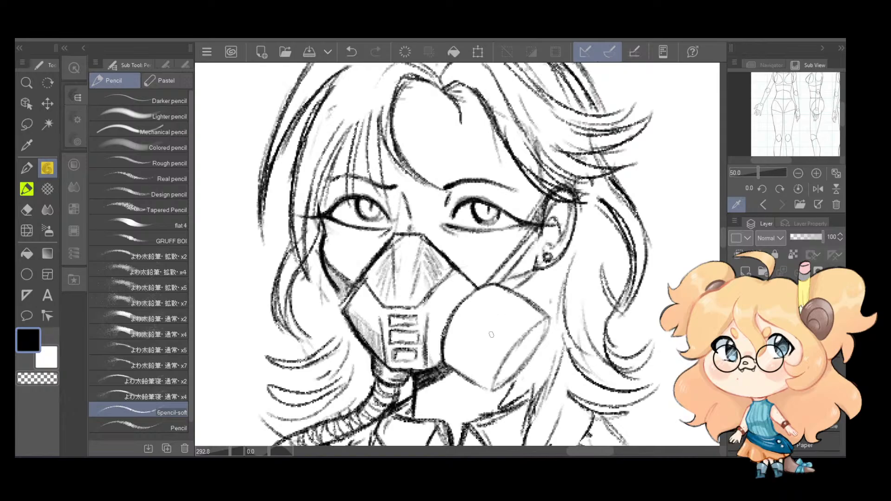
Step: Darken the cylindrical filter's outline, including its inner curve, long edges and elliptical end face
left_click_drag(440, 360, 487, 389)
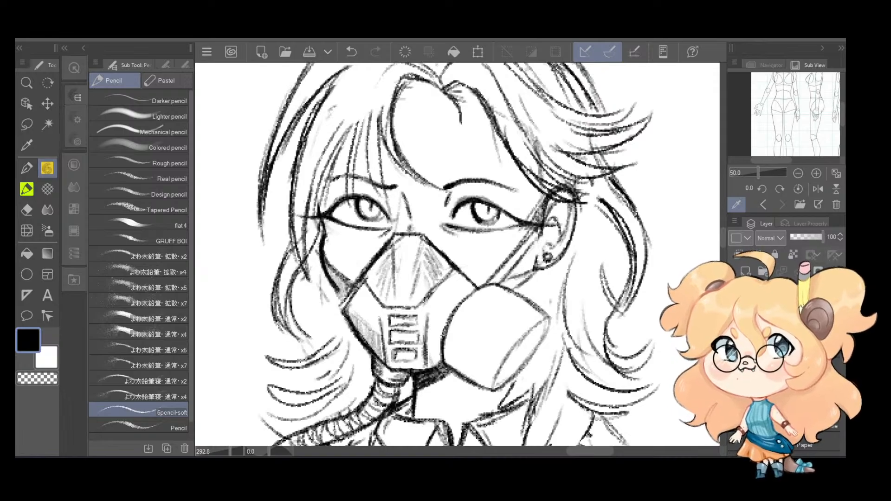
key("ctrl+z")
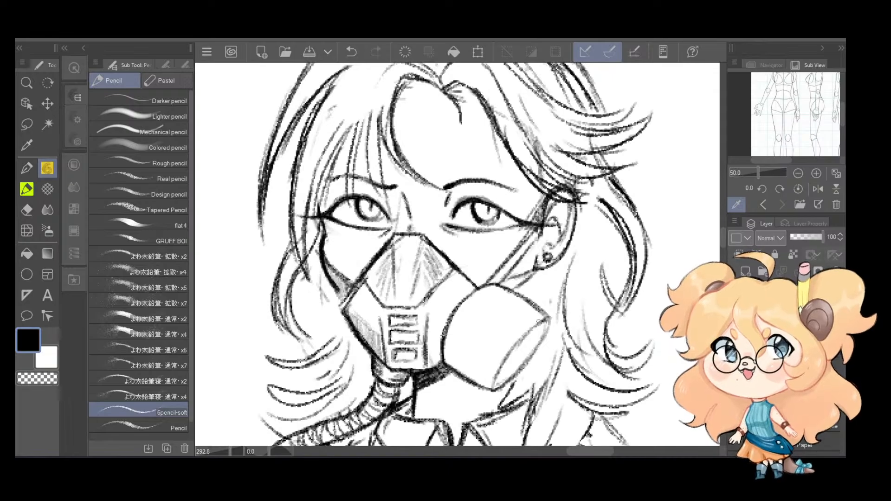
mouse_move(548, 322)
left_mouse_down()
mouse_move(503, 383)
mouse_move(505, 361)
mouse_move(533, 323)
left_mouse_up()
key("ctrl+z")
mouse_move(490, 287)
left_mouse_down()
mouse_move(464, 302)
mouse_move(443, 338)
left_mouse_up()
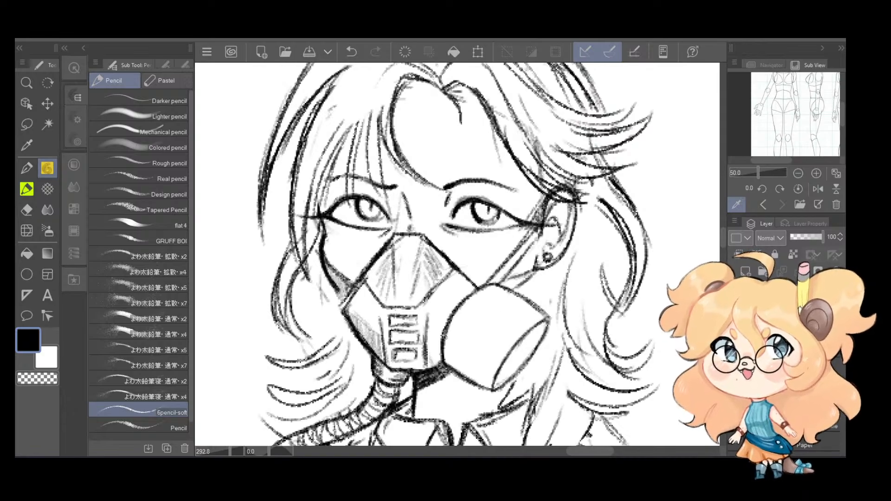
left_click_drag(503, 289, 554, 320)
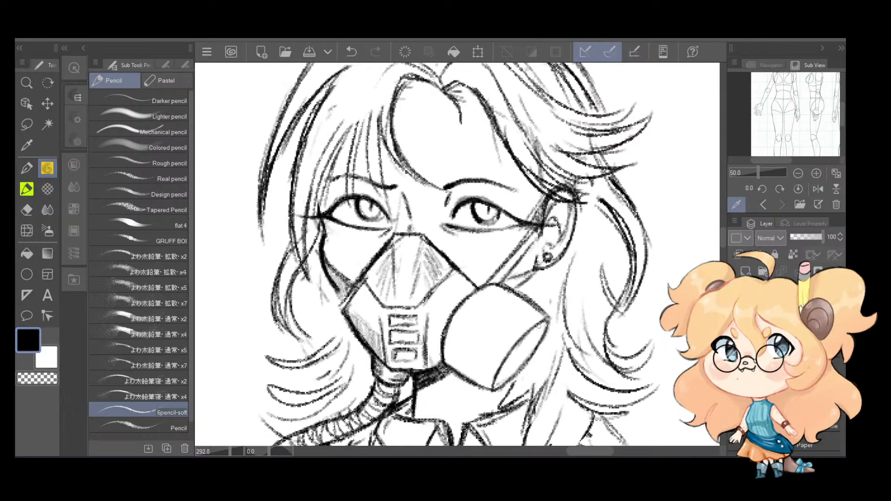
Step: Draw curved band lines around the middle of the filter's cylindrical body, redoing the strokes that miss the curve
left_click_drag(460, 365, 515, 304)
key("ctrl+z")
left_click_drag(456, 371, 504, 297)
key("ctrl+z")
mouse_move(456, 366)
left_mouse_down()
mouse_move(518, 291)
mouse_move(459, 351)
mouse_move(518, 299)
mouse_move(461, 383)
mouse_move(469, 354)
mouse_move(462, 377)
mouse_move(489, 325)
left_mouse_up()
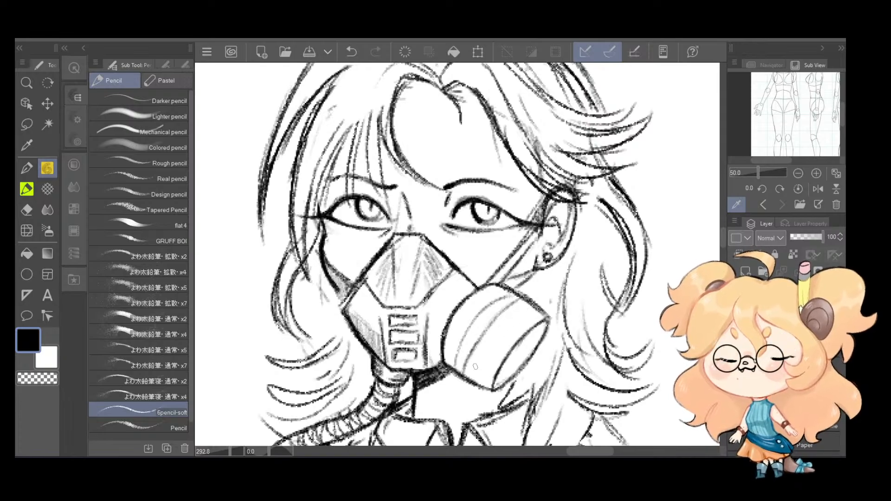
Step: Shade the inside of the filter's elliptical end face in pencil, replacing the first hatching attempts
mouse_move(503, 369)
left_mouse_down()
mouse_move(498, 385)
mouse_move(513, 366)
mouse_move(500, 386)
mouse_move(546, 321)
mouse_move(526, 346)
left_mouse_up()
left_click_drag(549, 320, 527, 357)
mouse_move(545, 329)
left_mouse_down()
mouse_move(535, 346)
mouse_move(522, 346)
left_mouse_up()
key("ctrl+z")
key("ctrl+z")
key("ctrl+z")
key("ctrl+z")
key("ctrl+z")
left_click_drag(546, 322, 532, 343)
key("ctrl+z")
mouse_move(546, 322)
left_mouse_down()
mouse_move(525, 347)
mouse_move(547, 320)
mouse_move(512, 352)
mouse_move(499, 373)
mouse_move(526, 340)
mouse_move(495, 392)
left_mouse_up()
left_click_drag(532, 348, 510, 378)
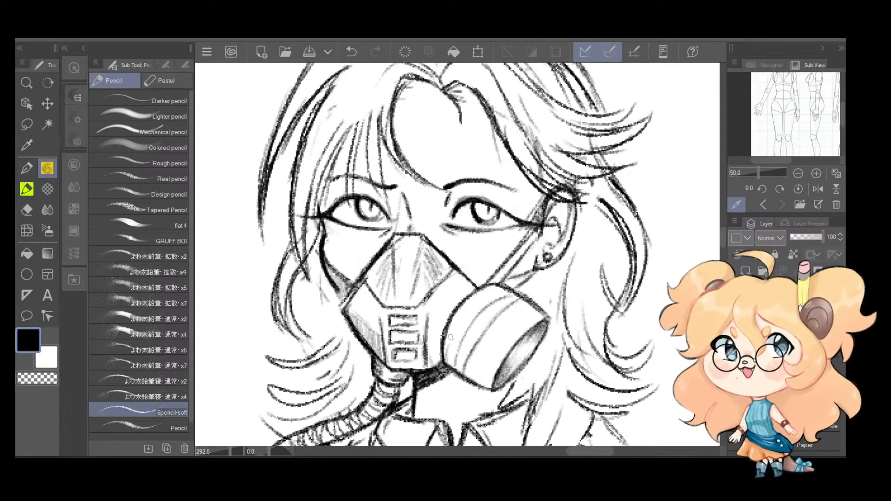
Step: Shade the lower side of the filter's cylindrical body with soft pencil strokes
mouse_move(453, 345)
left_mouse_down()
mouse_move(448, 375)
mouse_move(477, 377)
mouse_move(488, 360)
mouse_move(483, 386)
mouse_move(483, 369)
mouse_move(484, 385)
mouse_move(478, 377)
mouse_move(486, 371)
mouse_move(488, 383)
mouse_move(492, 374)
left_mouse_up()
key("ctrl+z")
key("ctrl+z")
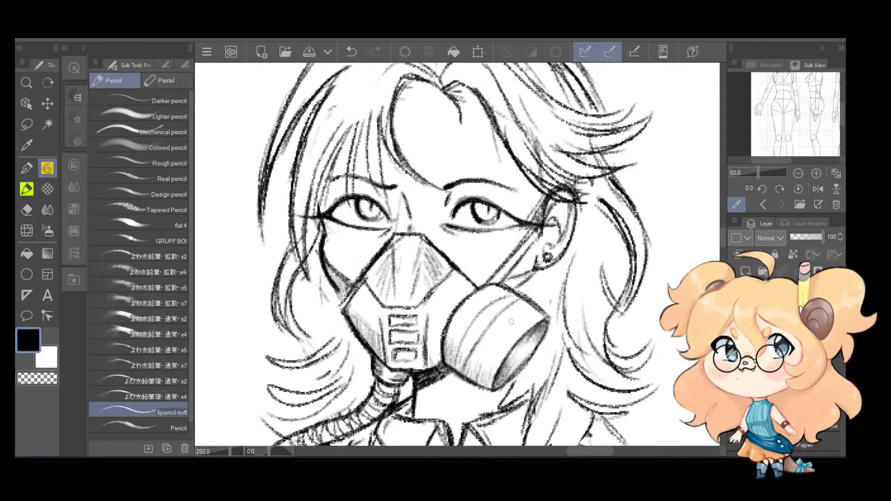
key("ctrl+z")
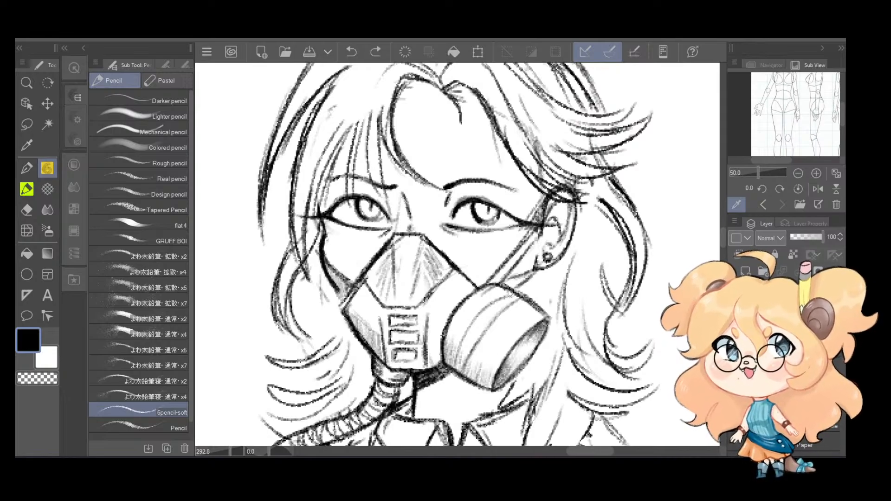
key("ctrl+z")
Step: Try pencil shading along the filter's upper side, also with the canvas rotated, and undo the strokes
left_click_drag(496, 287, 474, 299)
left_click_drag(484, 294, 479, 302)
key("ctrl+z")
key("ctrl+z")
key("ctrl+z")
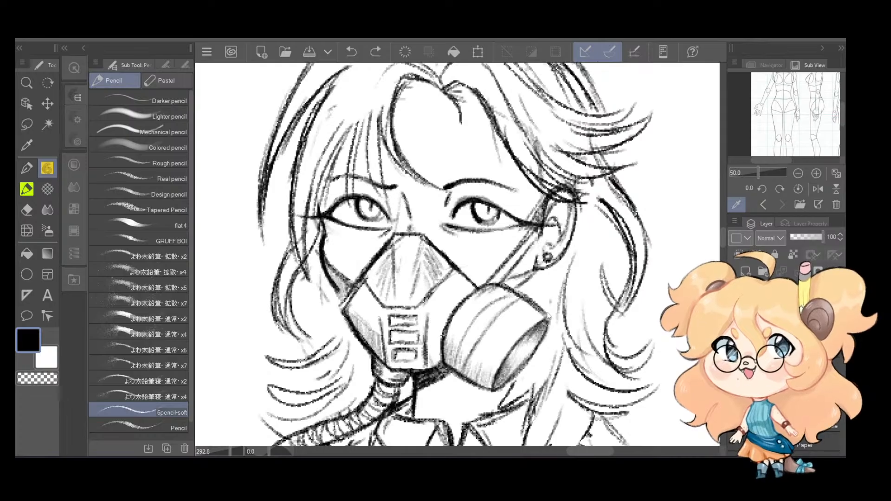
key("ctrl+z")
mouse_move(549, 316)
left_mouse_down()
mouse_move(564, 230)
mouse_move(543, 187)
mouse_move(474, 147)
left_mouse_up()
left_click_drag(477, 241, 387, 325)
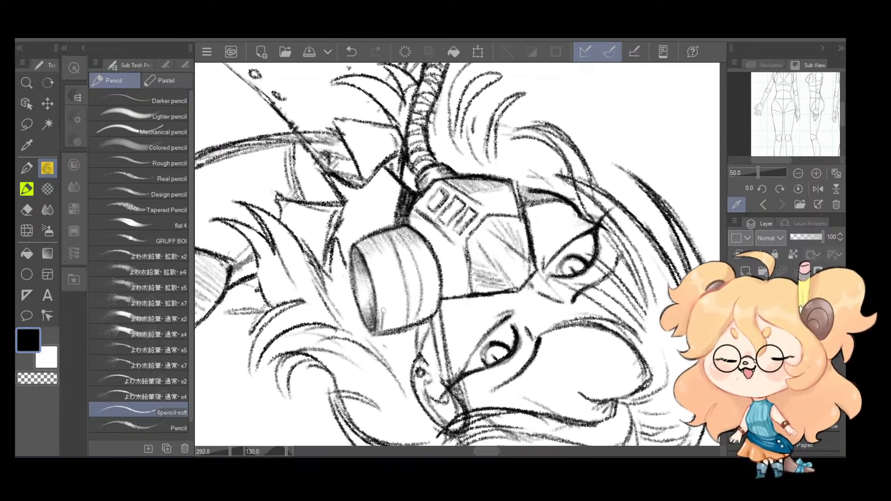
mouse_move(430, 318)
left_mouse_down()
mouse_move(405, 333)
mouse_move(379, 330)
mouse_move(382, 306)
mouse_move(385, 337)
mouse_move(388, 299)
mouse_move(444, 333)
mouse_move(406, 315)
mouse_move(385, 289)
mouse_move(378, 255)
mouse_move(397, 204)
left_mouse_up()
key("ctrl+z")
key("ctrl+z")
key("ctrl+z")
key("ctrl+z")
left_click_drag(465, 218, 471, 267)
key("ctrl+z")
key("ctrl+z")
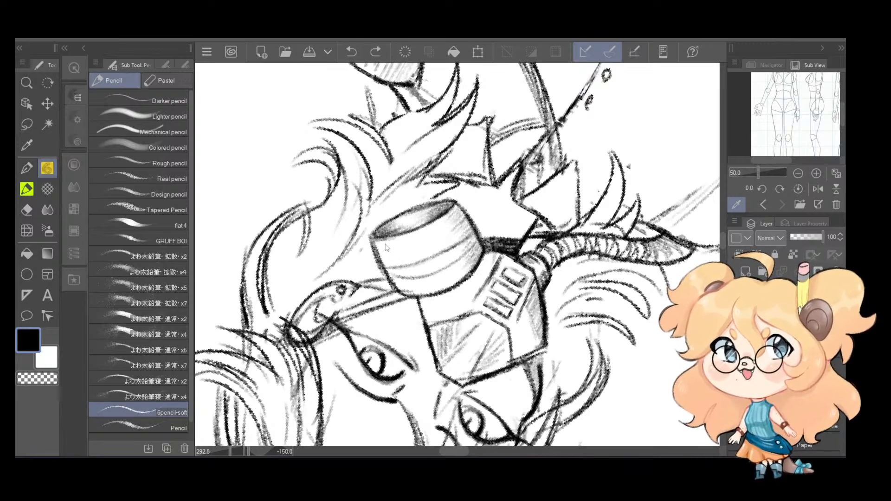
Step: Hatch the filter's upper side with curved pencil strokes from the outer rim across the bands
mouse_move(374, 241)
left_mouse_down()
mouse_move(406, 239)
mouse_move(376, 249)
mouse_move(380, 268)
left_mouse_up()
mouse_move(436, 263)
left_mouse_down()
mouse_move(386, 273)
mouse_move(427, 277)
mouse_move(392, 284)
mouse_move(415, 293)
mouse_move(386, 271)
left_mouse_up()
mouse_move(412, 260)
left_mouse_down()
mouse_move(381, 267)
mouse_move(384, 252)
left_mouse_up()
left_click_drag(401, 238, 375, 244)
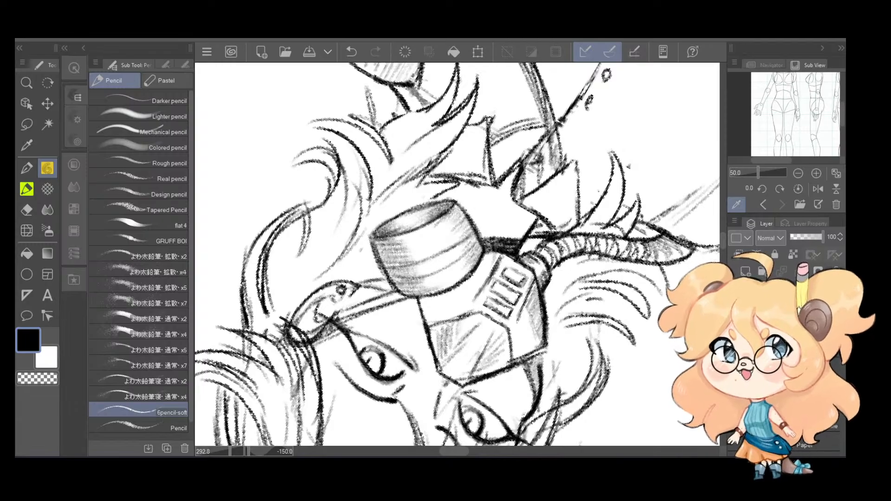
key("ctrl+z")
Step: Examine the redesigned mask and filter upright on the whole figure and again close up
key("minus")
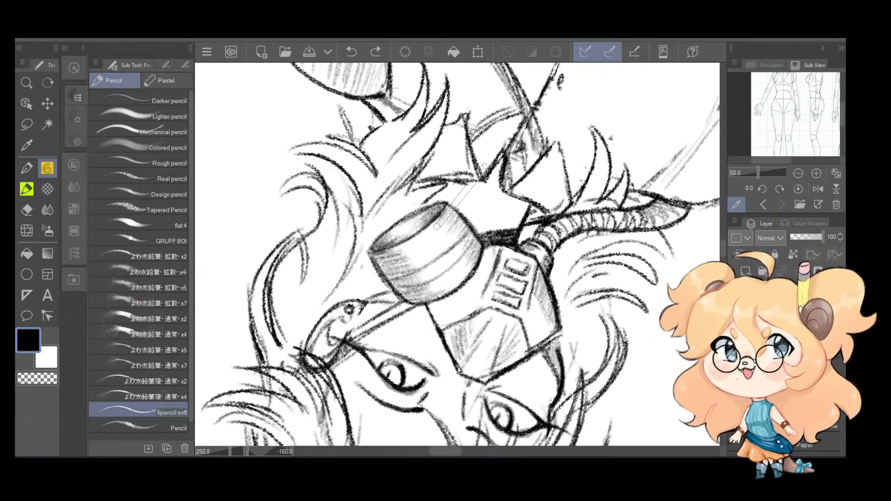
key("asciicircum")
key("asciicircum")
key("asciicircum")
key("asciicircum")
key("asciicircum")
key("asciicircum")
key("asciicircum")
key("asciicircum")
key("asciicircum")
key("asciicircum")
key("asciicircum")
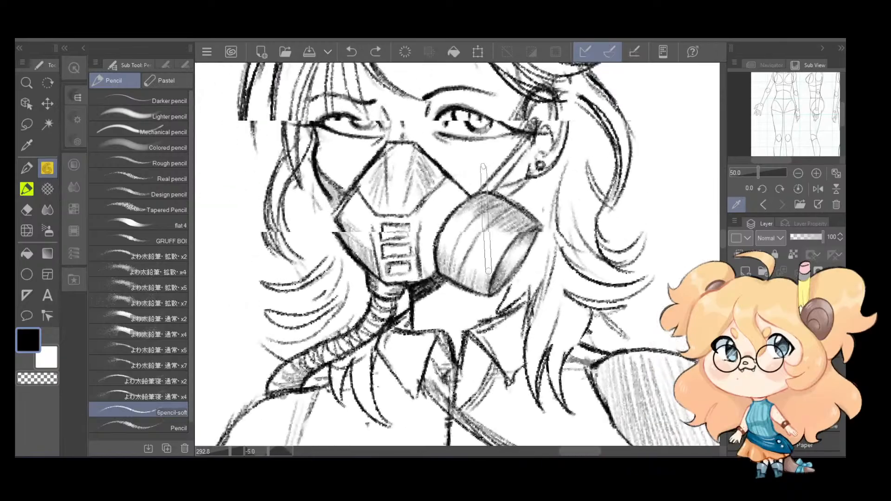
scroll(485, 133, "down", 6)
scroll(517, 103, "down", 3)
left_click_drag(535, 162, 573, 223)
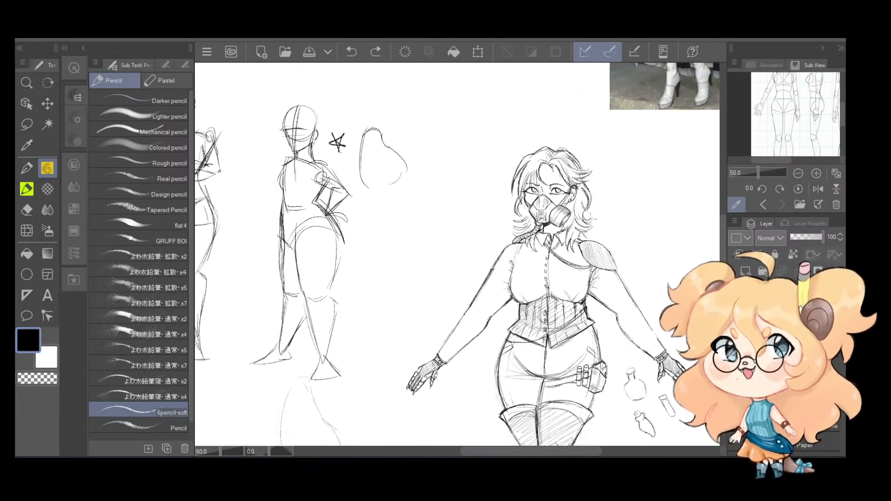
scroll(503, 232, "down", 2)
scroll(503, 232, "up", 3)
scroll(560, 227, "up", 5)
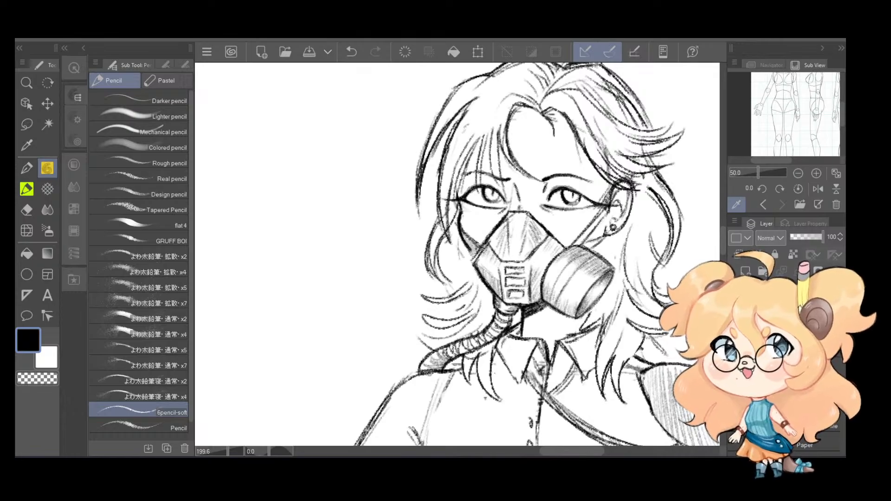
Step: Add pencil shading to the mask's side panel beside the filter and to the strap leading to the ear
key("ctrl+z")
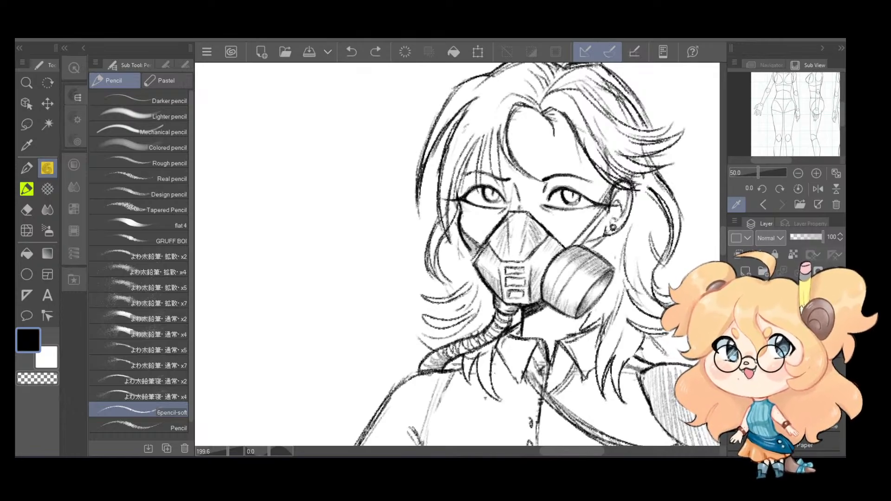
left_click_drag(559, 246, 565, 253)
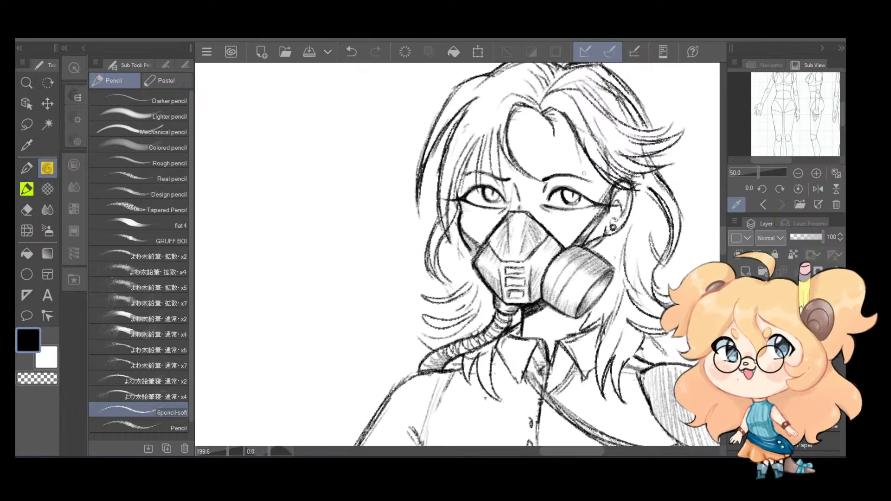
scroll(584, 173, "down", 1)
scroll(569, 215, "up", 1)
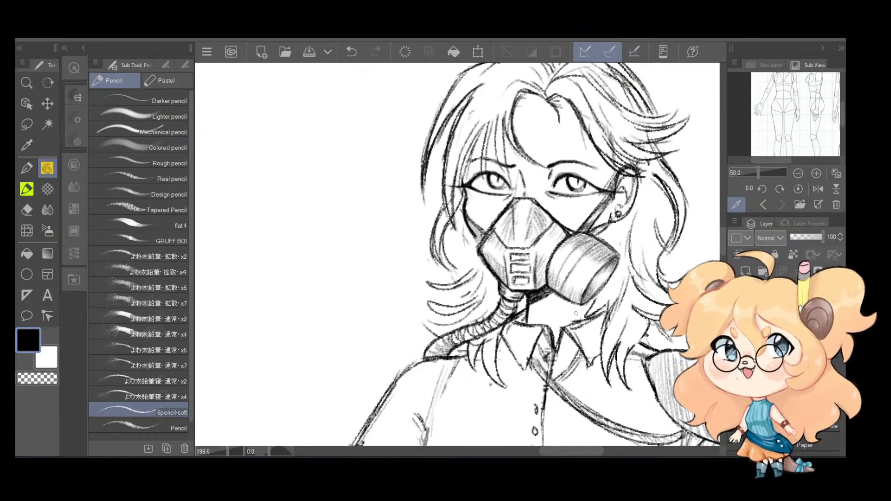
Step: Erase the heavy strap shading beside the mask on the cheek opposite the filter and redraw the edge in pencil
key("e")
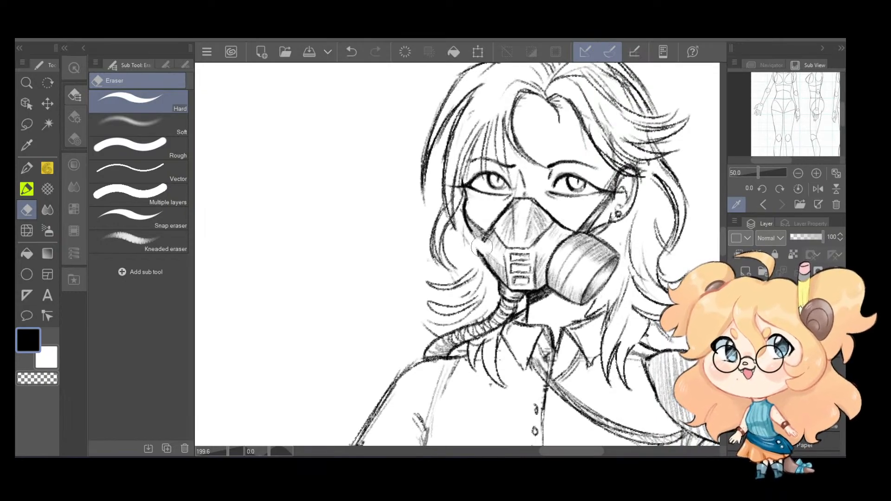
key("p")
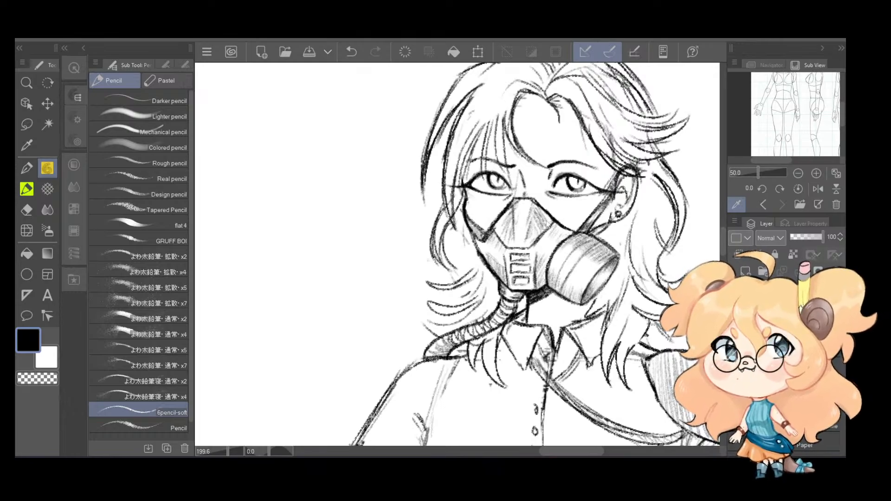
key("ctrl+z")
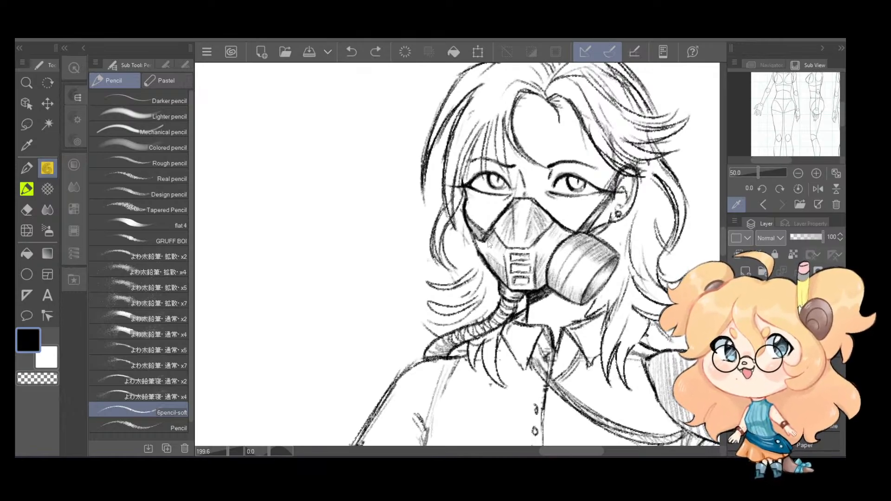
key("e")
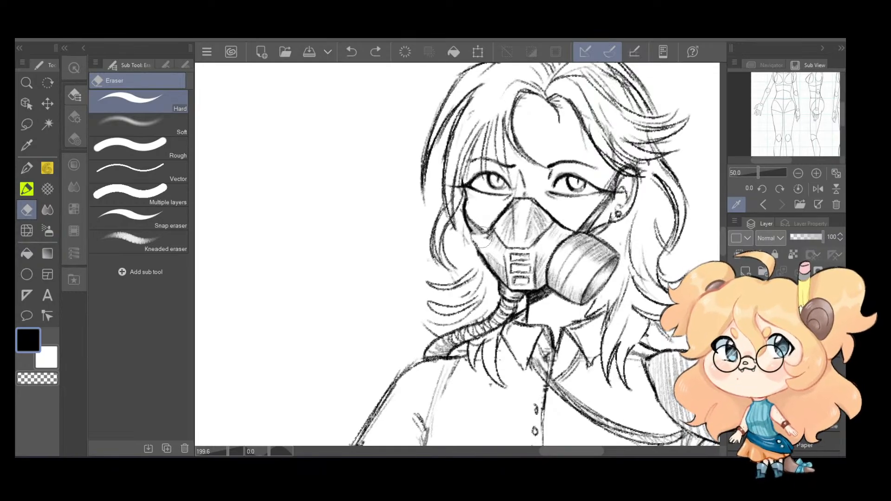
left_click_drag(489, 235, 490, 244)
key("p")
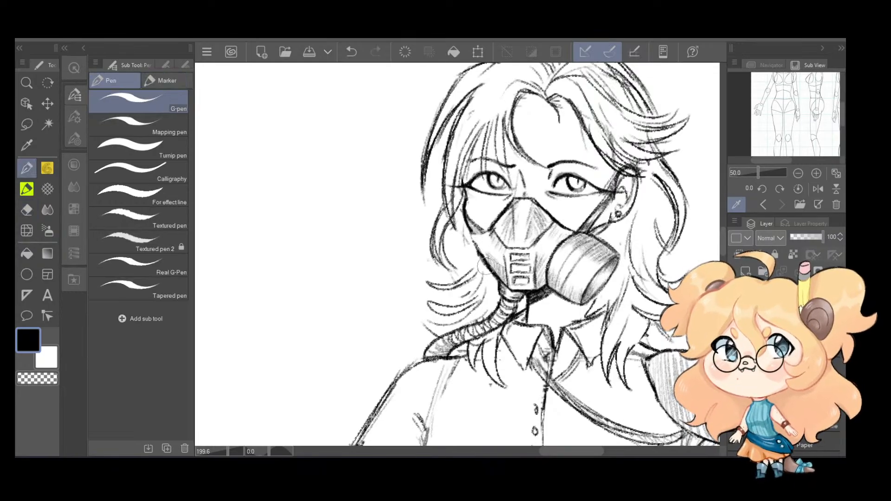
key("p")
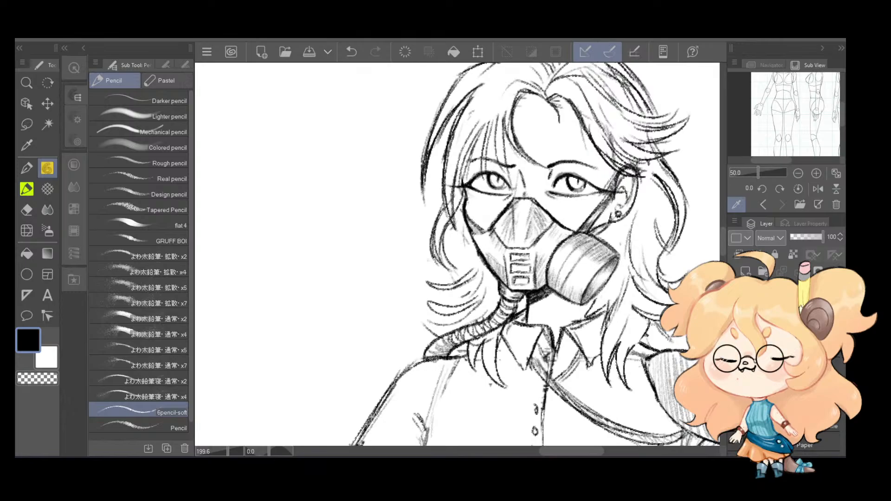
mouse_move(470, 235)
left_mouse_down()
mouse_move(491, 230)
mouse_move(494, 254)
left_mouse_up()
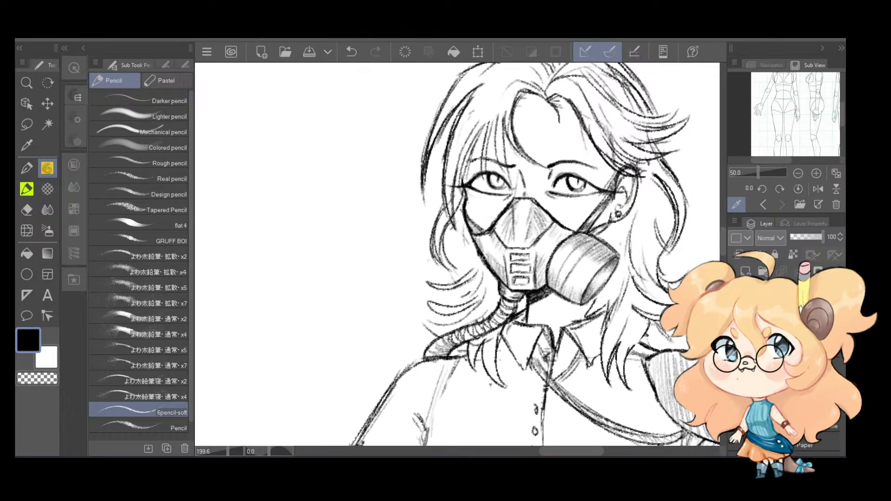
Step: Deepen the pencil shading on the mask's side panel opposite the filter, comparing it with and without the stroke
left_click_drag(489, 265, 492, 259)
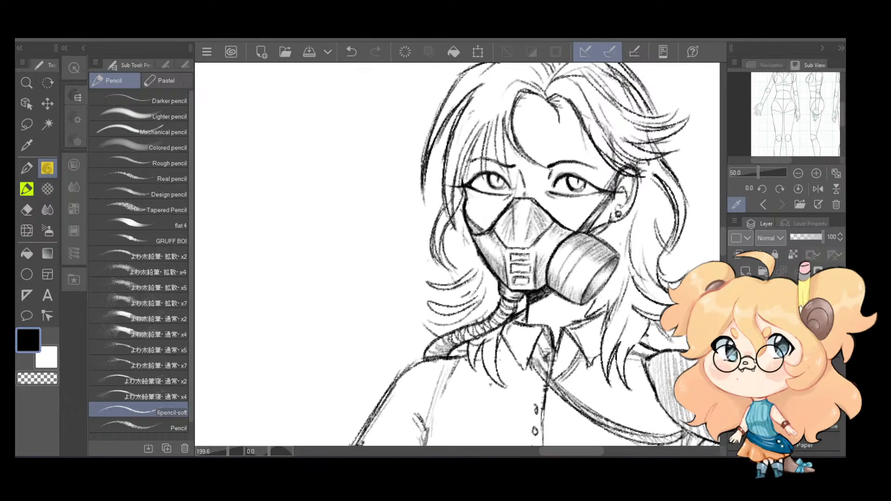
key("ctrl+z")
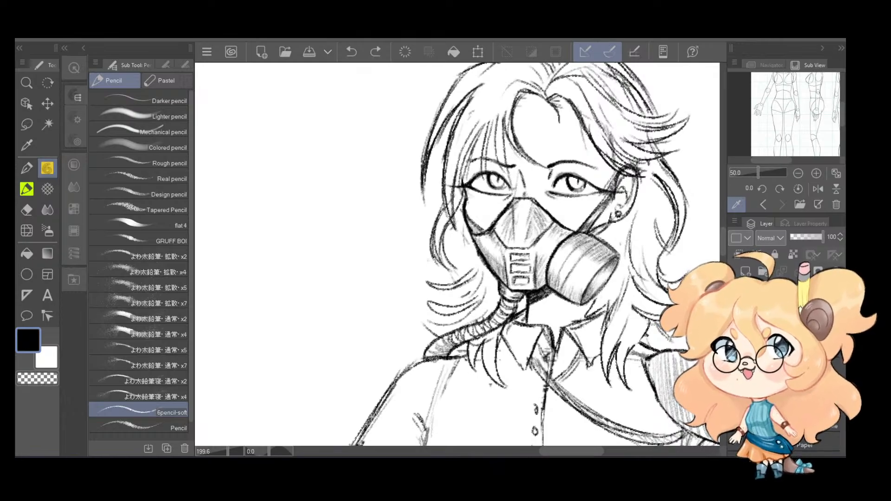
key("ctrl+y")
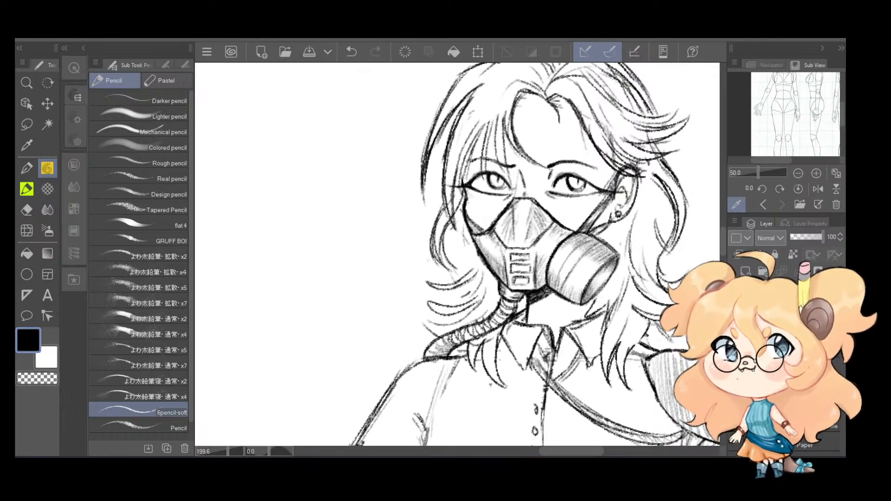
Step: Try a pencil stroke along the filter's upper rim, and darken the strap between the ear and the mask
left_click_drag(596, 240, 617, 255)
key("ctrl+z")
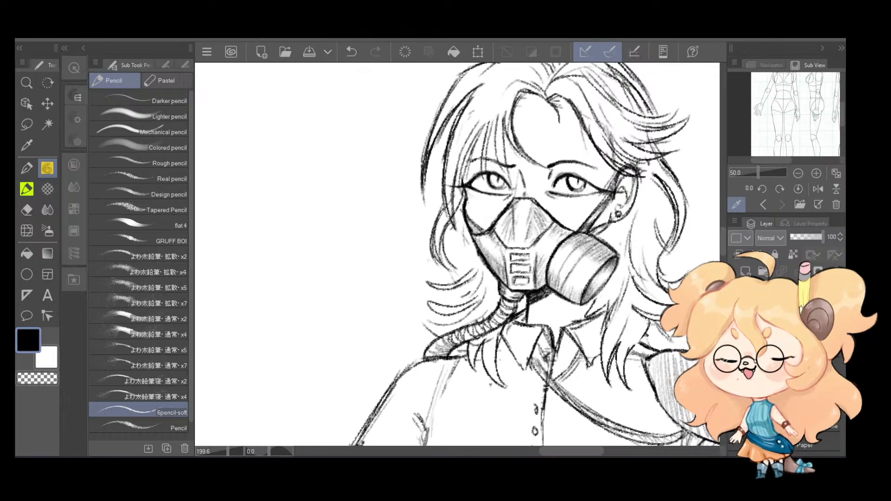
left_click_drag(617, 174, 592, 213)
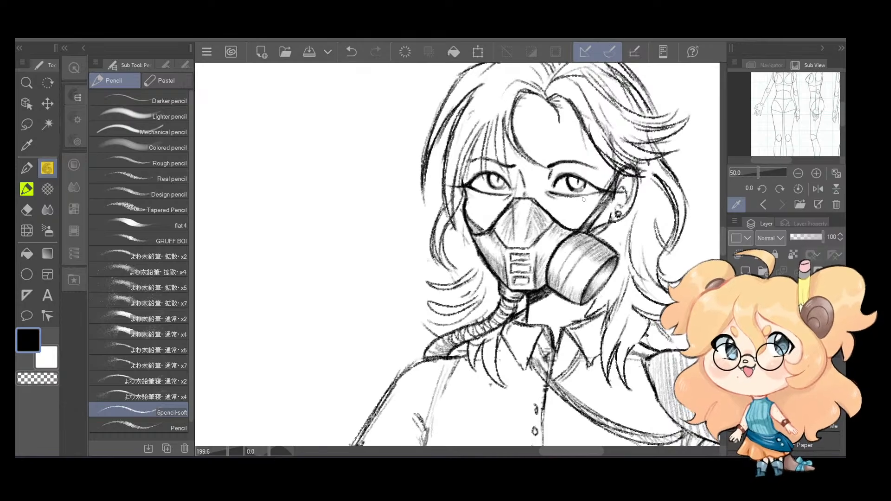
Step: Try pencil shading on the mask's nose panel, then shade its upper edge and darken the lower side edge beside the vents
mouse_move(502, 250)
left_mouse_down()
mouse_move(506, 270)
mouse_move(535, 271)
left_mouse_up()
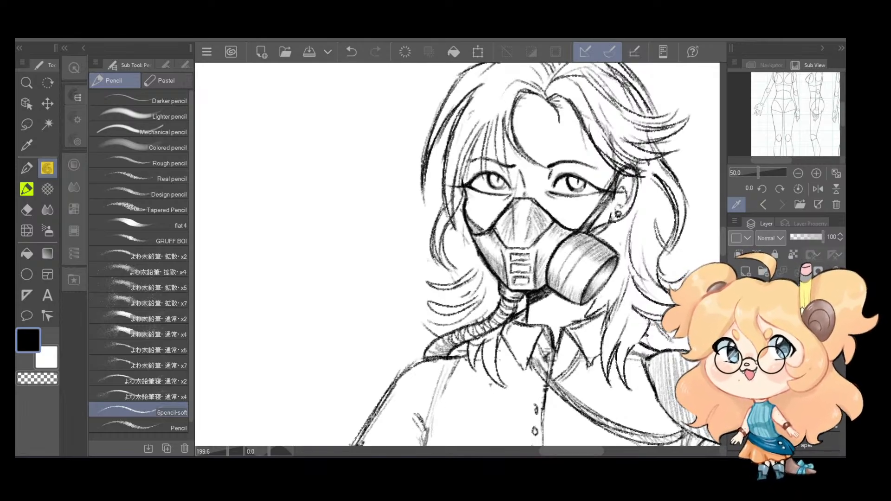
mouse_move(535, 203)
left_mouse_down()
mouse_move(524, 237)
mouse_move(510, 201)
mouse_move(514, 237)
left_mouse_up()
key("ctrl+z")
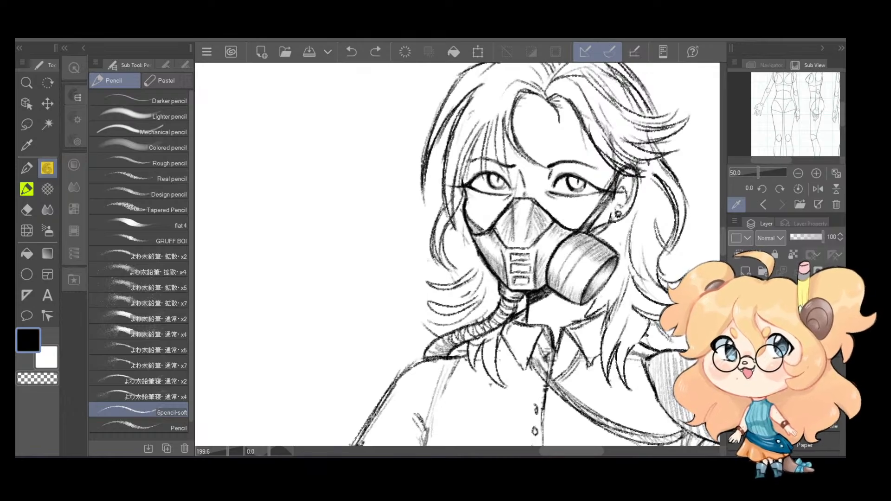
key("ctrl+z")
left_click_drag(514, 200, 514, 231)
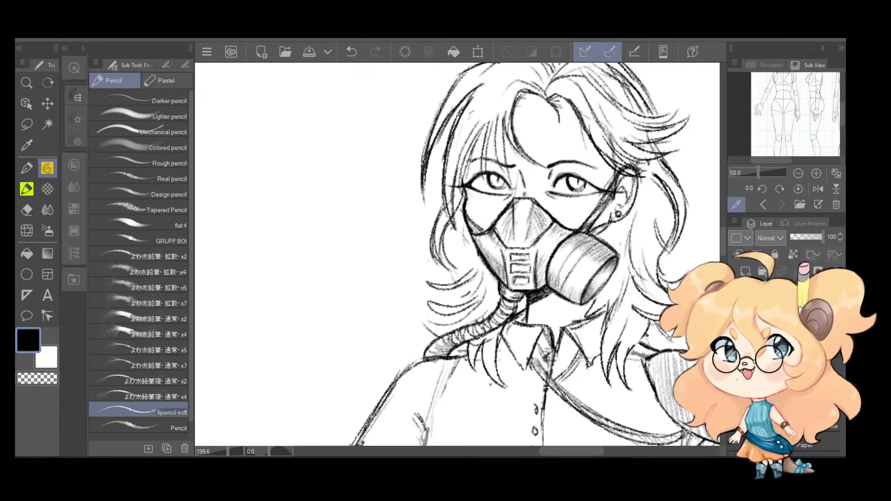
left_click_drag(510, 291, 506, 269)
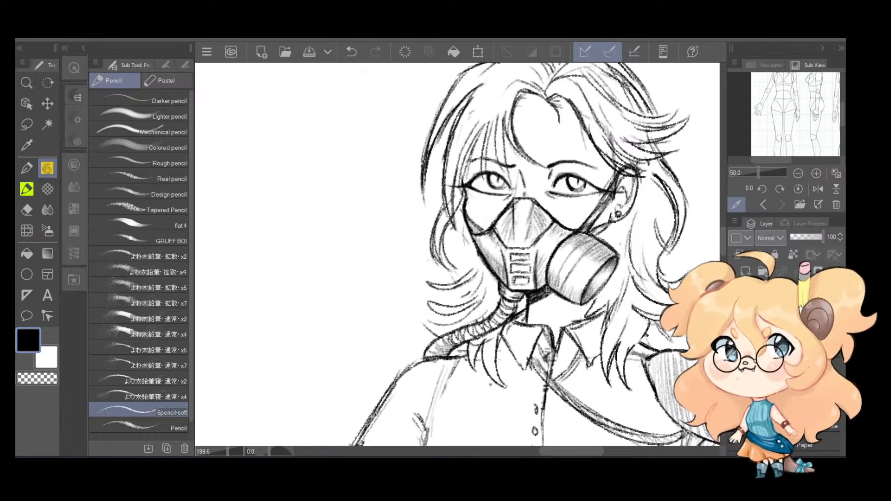
Step: Darken the filter's underside next to the mask and its outer upper rim in pencil, undoing the extra stroke across the cylinder
left_click_drag(548, 289, 566, 302)
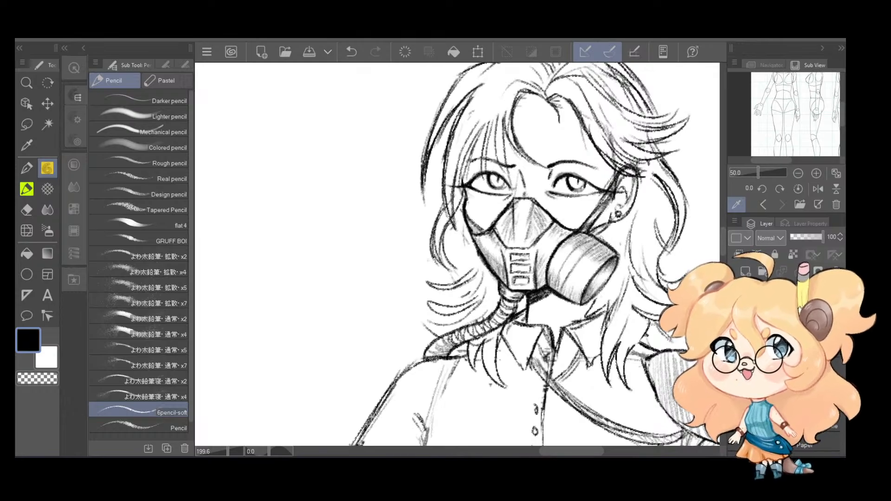
left_click_drag(599, 237, 618, 254)
mouse_move(580, 304)
left_mouse_down()
mouse_move(563, 282)
mouse_move(552, 289)
mouse_move(571, 250)
left_mouse_up()
key("ctrl+z")
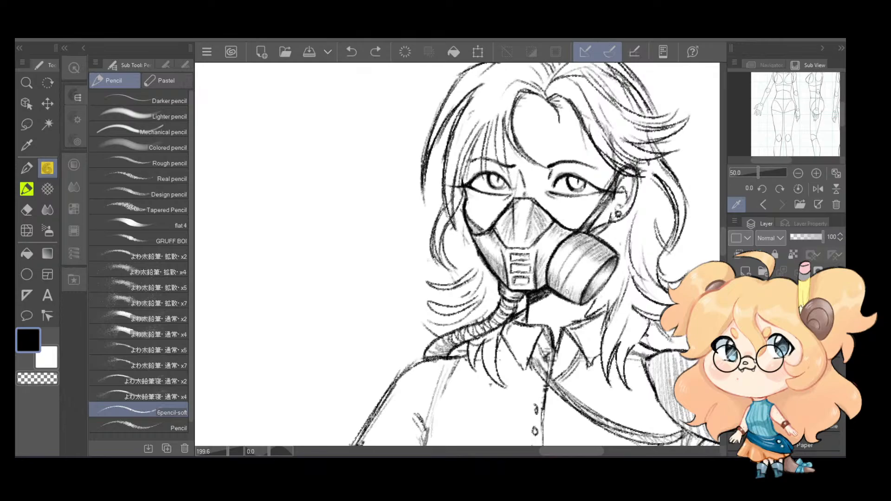
Step: Try several shading strokes on the lower part of the filter, and deepen the pencil shading along its body where it joins the mask
mouse_move(553, 290)
left_mouse_down()
mouse_move(561, 267)
mouse_move(578, 259)
left_mouse_up()
key("ctrl+z")
key("ctrl+z")
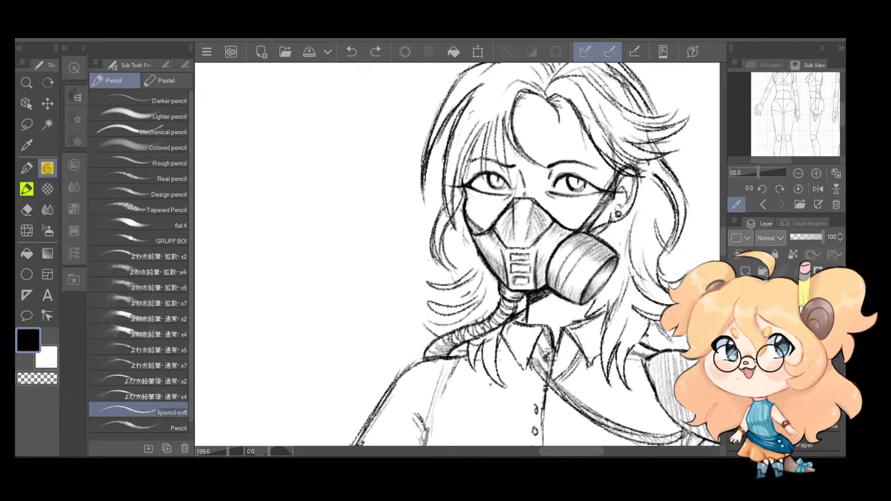
mouse_move(562, 295)
left_mouse_down()
mouse_move(580, 245)
mouse_move(597, 239)
mouse_move(577, 264)
left_mouse_up()
key("ctrl+z")
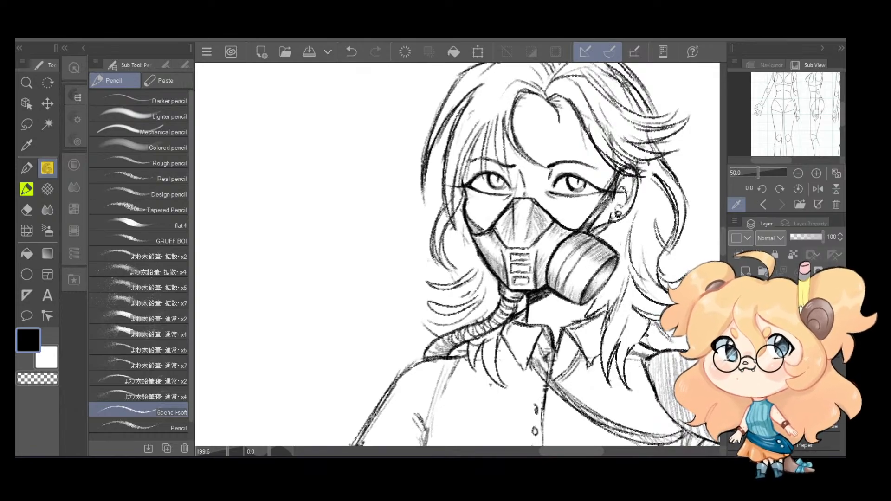
left_click_drag(549, 245, 580, 301)
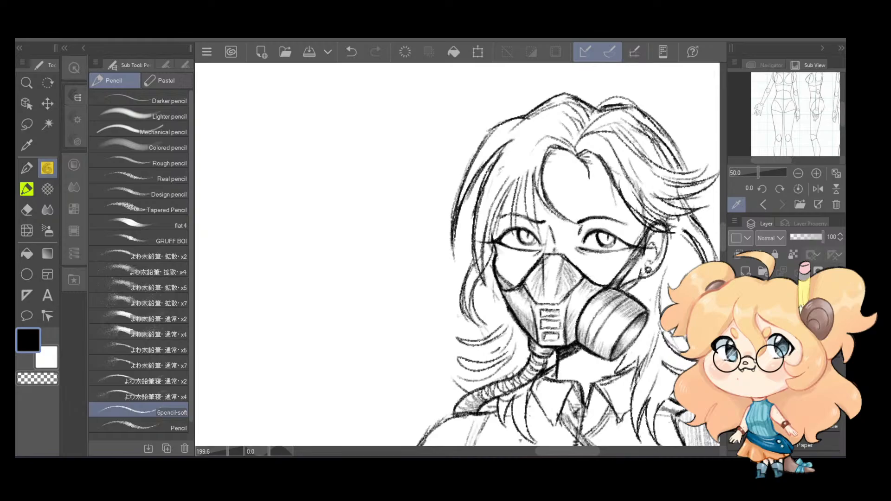
Step: Erase stray shading around the vent slots on the mask's front plate, comparing the result with and without the erasure
key("e")
scroll(559, 325, "up", 3)
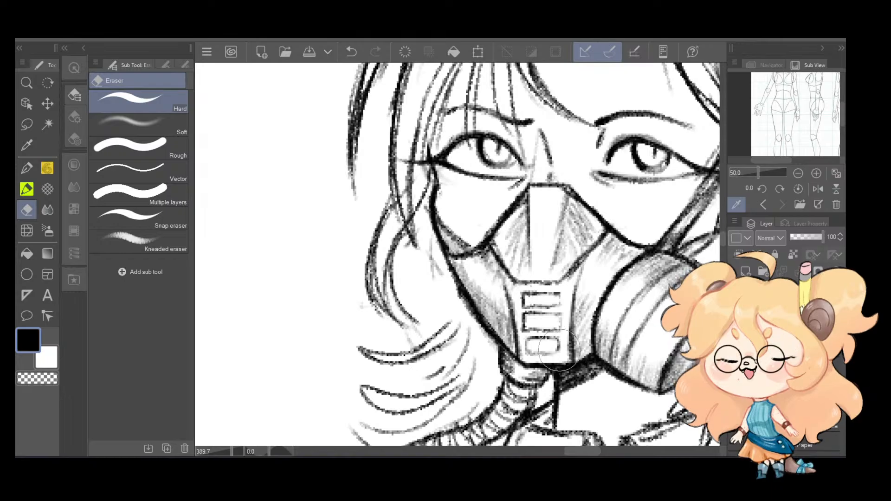
key("ctrl+z")
key("ctrl+y")
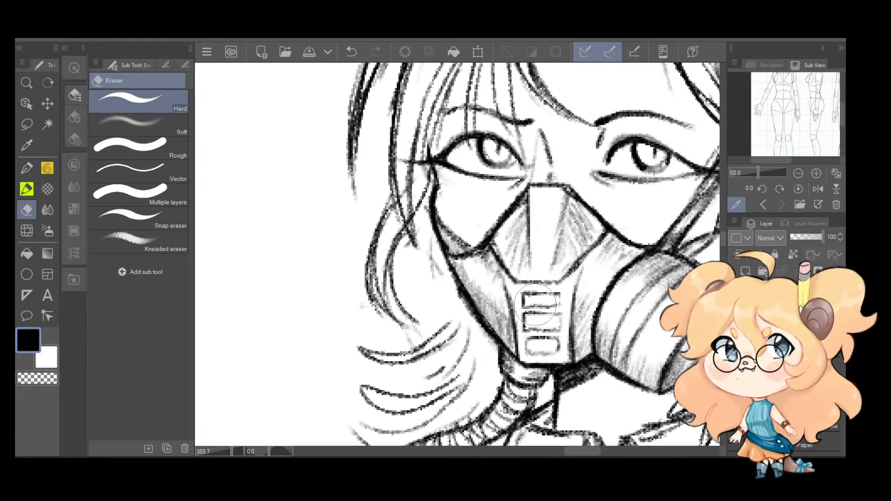
Step: Try pencil strokes along the front plate's side edge and around its lower vent slots
key("p")
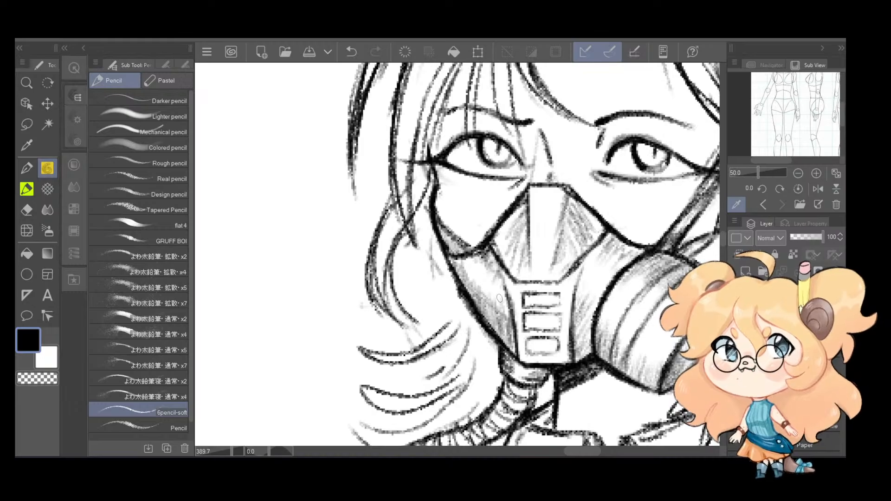
mouse_move(518, 307)
left_mouse_down()
mouse_move(563, 302)
mouse_move(524, 292)
left_mouse_up()
key("ctrl+z")
mouse_move(524, 332)
left_mouse_down()
mouse_move(564, 332)
mouse_move(559, 313)
mouse_move(527, 311)
mouse_move(528, 354)
mouse_move(546, 353)
left_mouse_up()
key("ctrl+z")
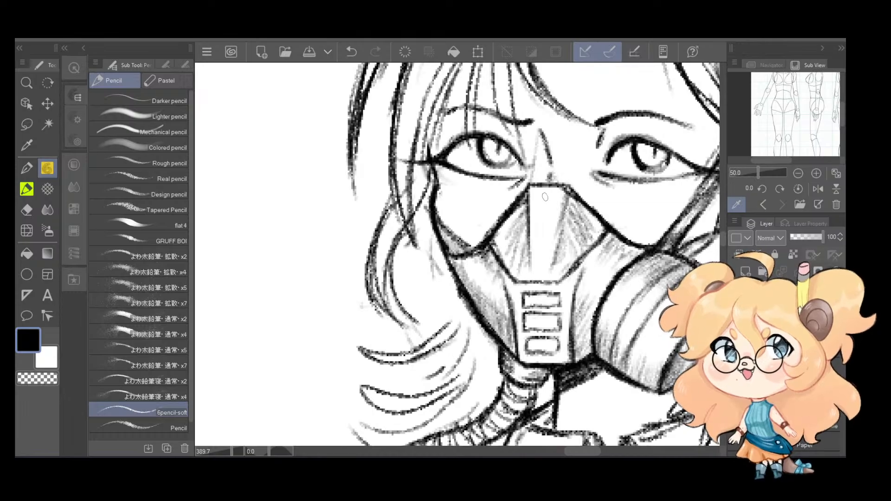
Step: Shade the central plane of the mask's nose panel with light pencil strokes from the bridge downward
mouse_move(529, 185)
left_mouse_down()
mouse_move(529, 214)
mouse_move(550, 191)
mouse_move(529, 236)
mouse_move(558, 199)
mouse_move(527, 263)
mouse_move(563, 256)
left_mouse_up()
scroll(639, 166, "down", 2)
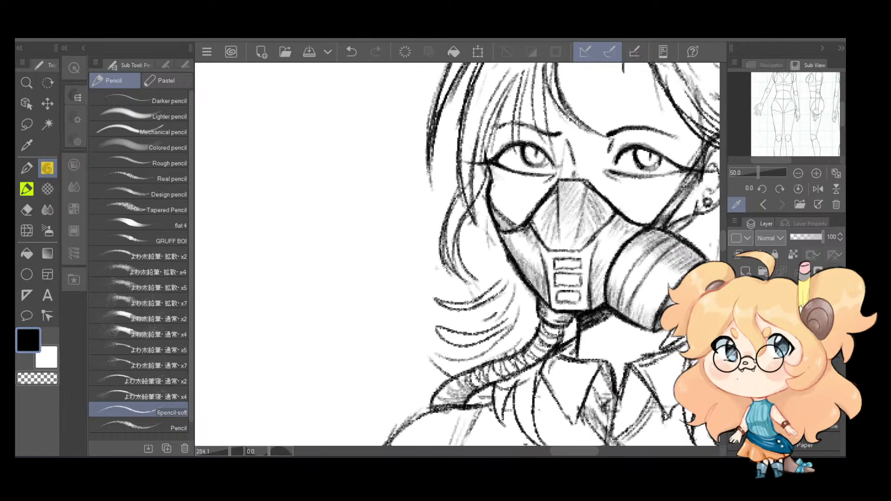
scroll(641, 165, "down", 1)
scroll(577, 162, "down", 5)
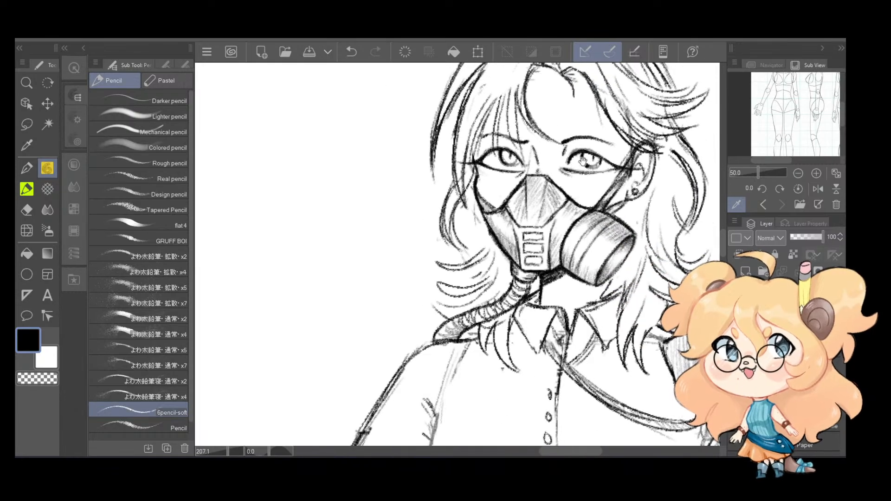
scroll(511, 223, "up", 5)
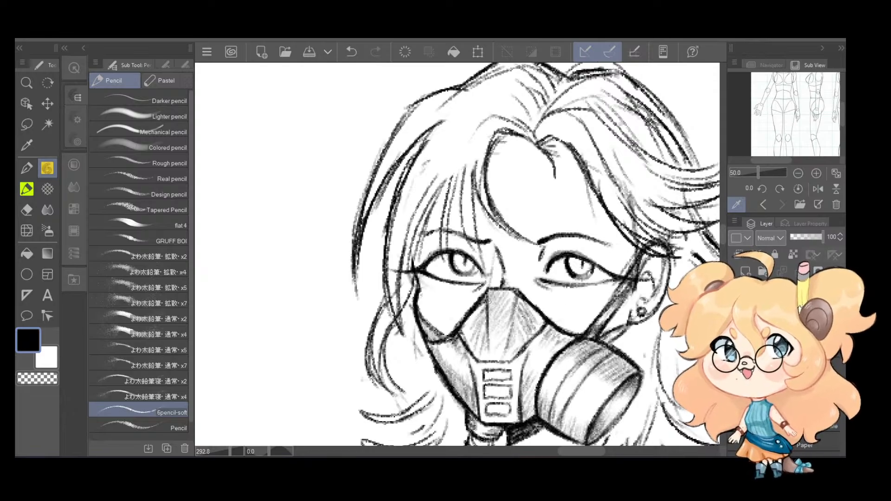
Step: Touch up the mask's side edge opposite the filter in pencil and erase stray marks next to the hair and hose
mouse_move(448, 334)
left_mouse_down()
mouse_move(431, 340)
mouse_move(450, 335)
mouse_move(436, 364)
left_mouse_up()
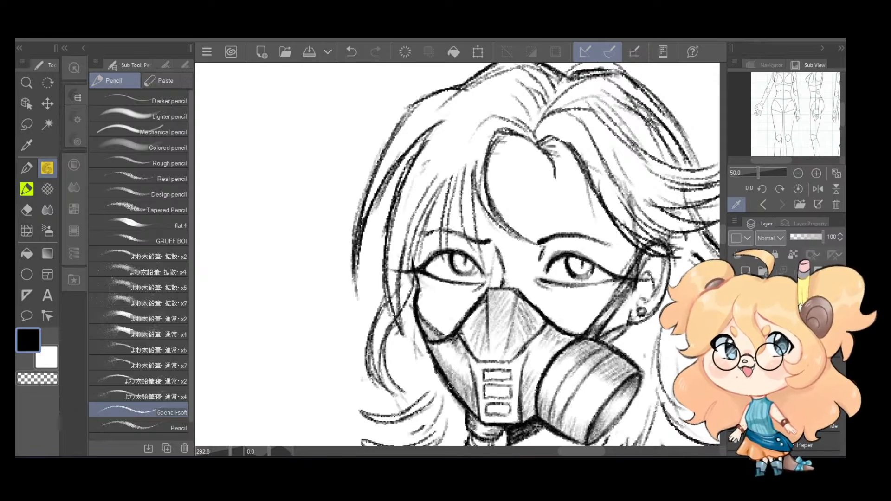
key("e")
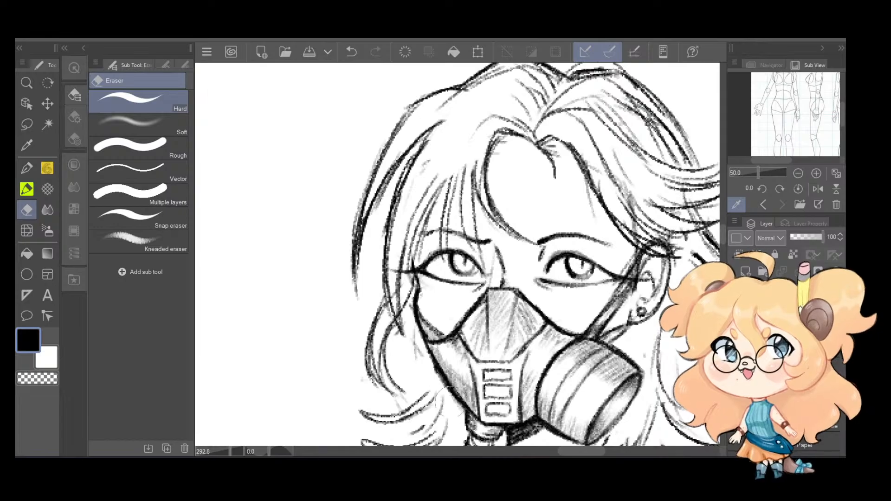
mouse_move(462, 433)
left_mouse_down()
mouse_move(510, 330)
mouse_move(492, 272)
mouse_move(491, 334)
mouse_move(503, 326)
mouse_move(461, 363)
mouse_move(505, 343)
mouse_move(352, 408)
mouse_move(361, 418)
mouse_move(376, 412)
mouse_move(354, 415)
mouse_move(397, 414)
mouse_move(355, 417)
mouse_move(379, 412)
mouse_move(389, 392)
left_mouse_up()
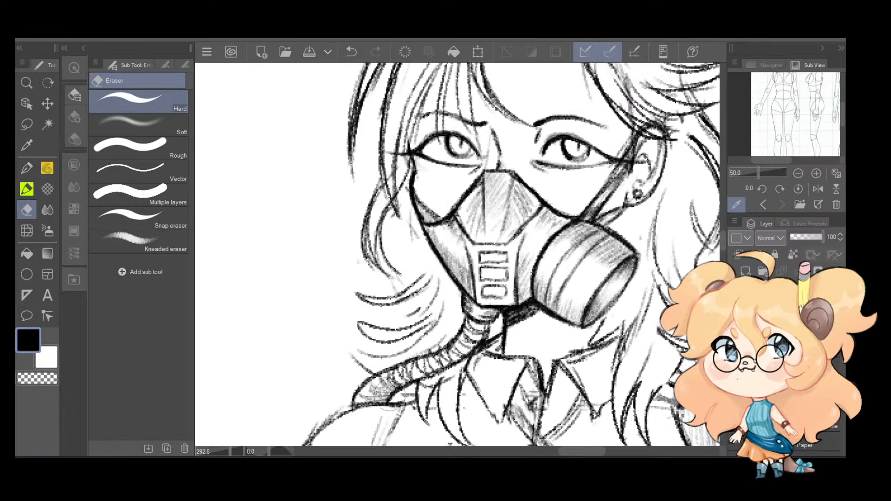
Step: Save the character drawing and switch to the pencil with the 6pencil-soft sub tool
scroll(564, 325, "down", 2)
left_click_drag(616, 296, 570, 289)
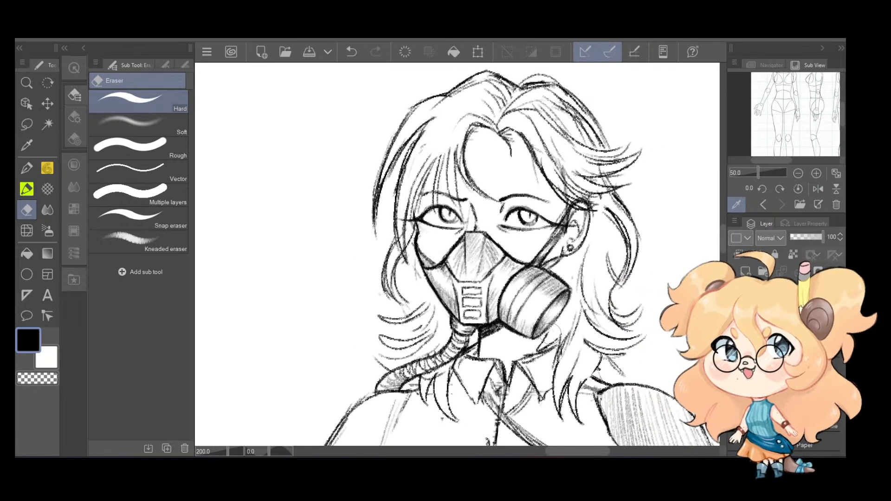
scroll(570, 289, "down", 1)
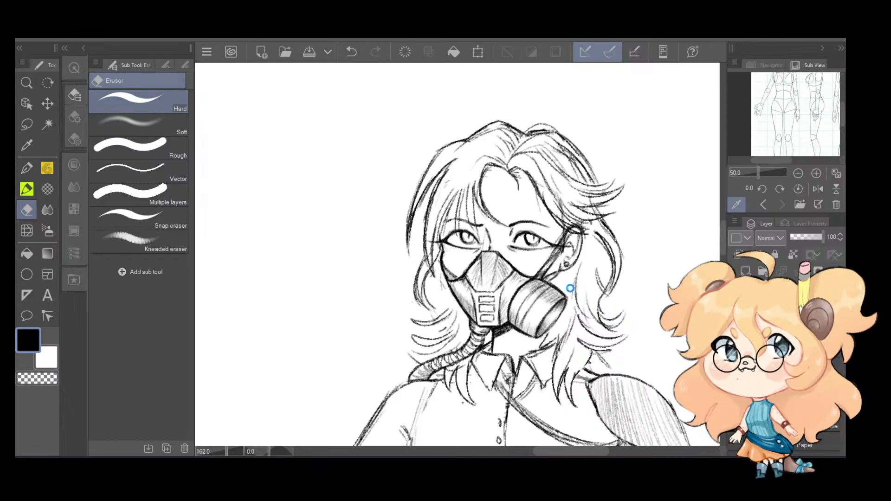
key("ctrl+s")
left_click(47, 169)
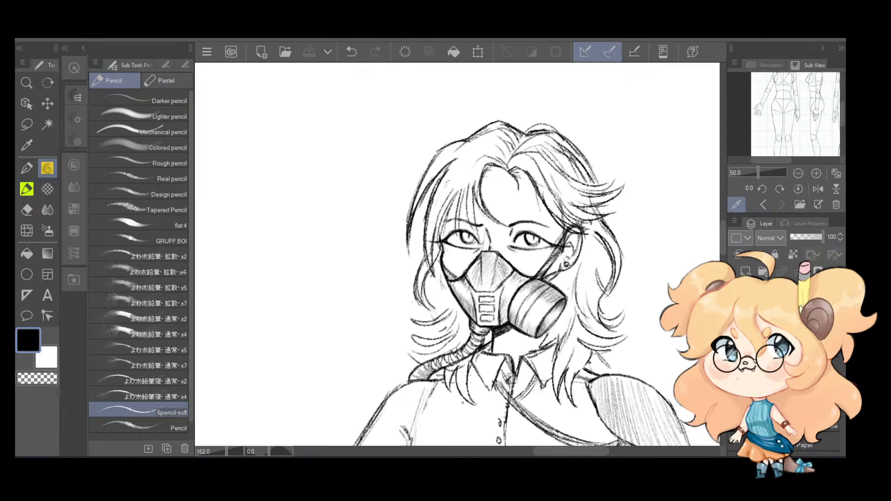
Step: Look over the full figure and delete the unneeded layer from the layer stack
scroll(466, 323, "down", 1)
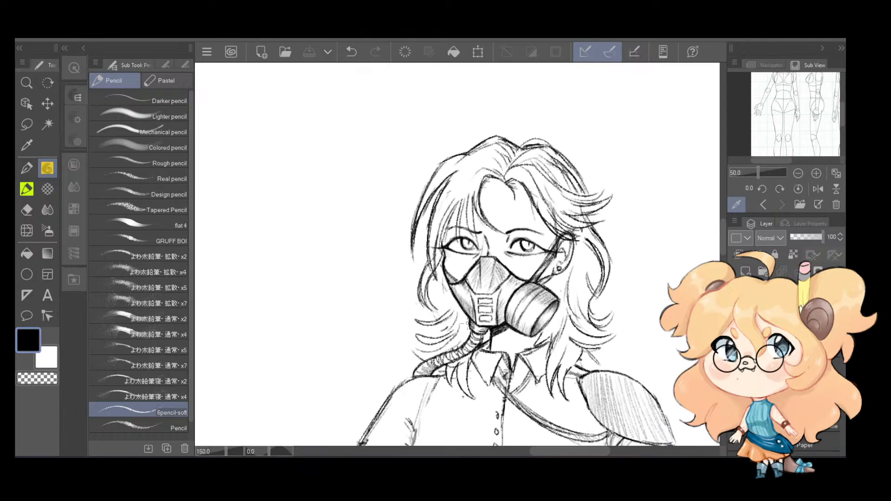
scroll(577, 231, "down", 3)
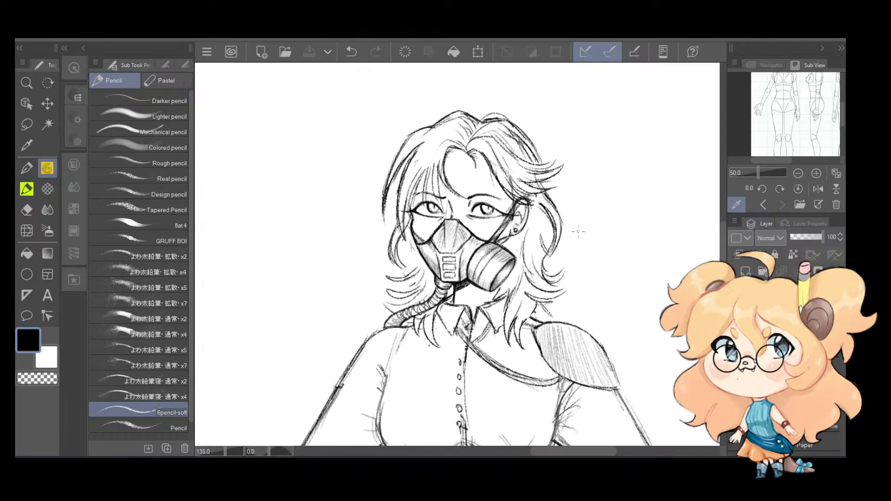
left_click_drag(601, 309, 579, 165)
scroll(538, 232, "up", 1)
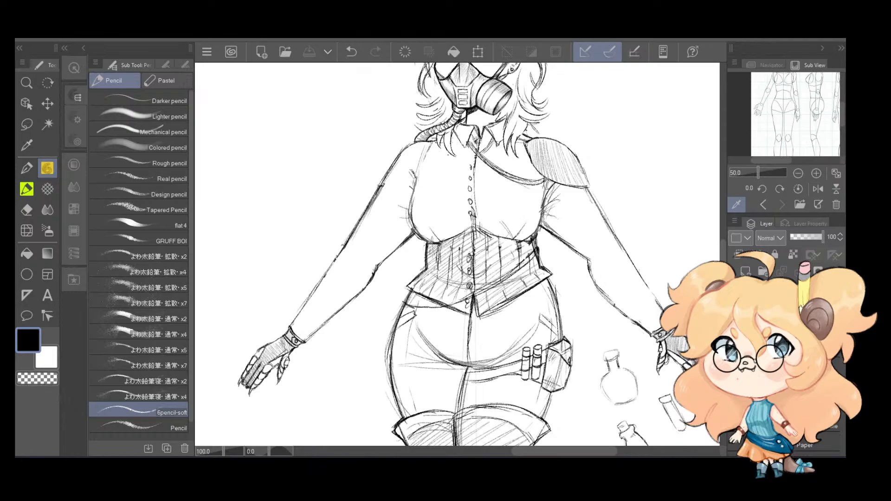
scroll(567, 265, "down", 3)
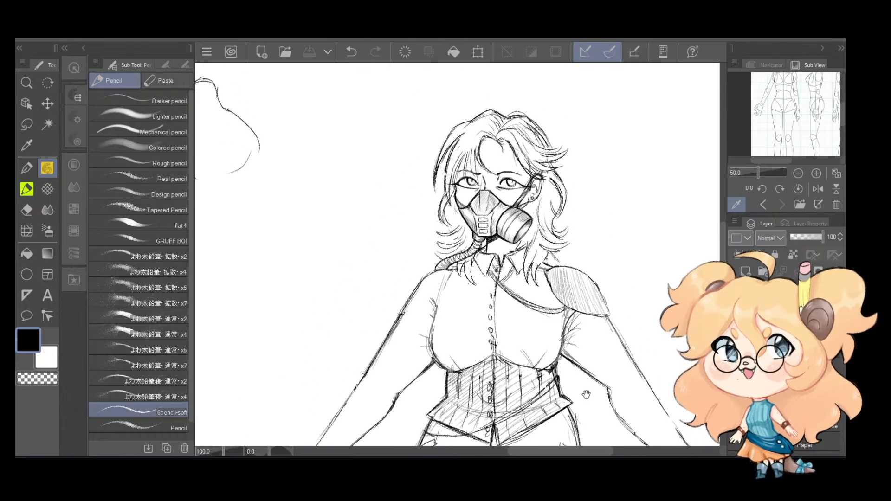
left_click_drag(582, 310, 587, 327)
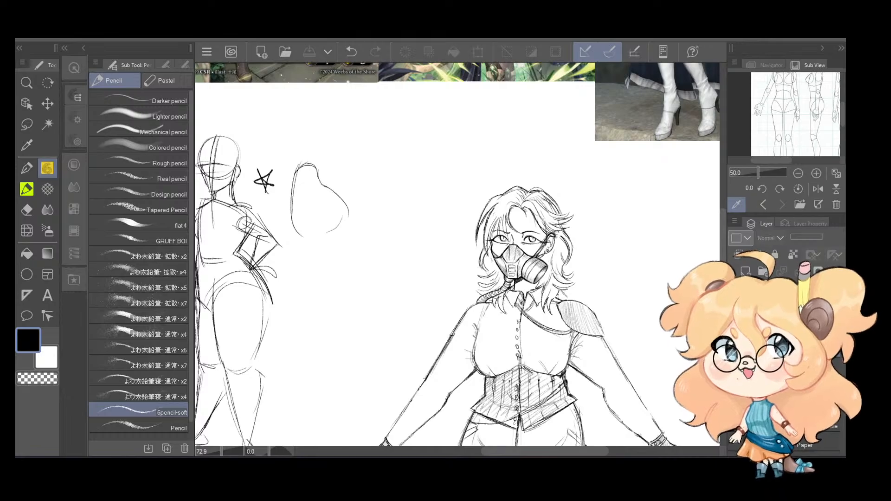
left_click(803, 366)
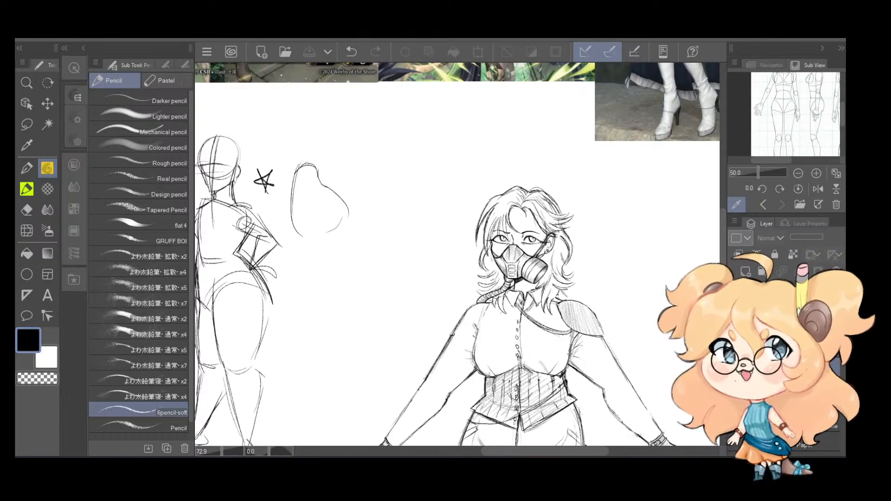
right_click(803, 365)
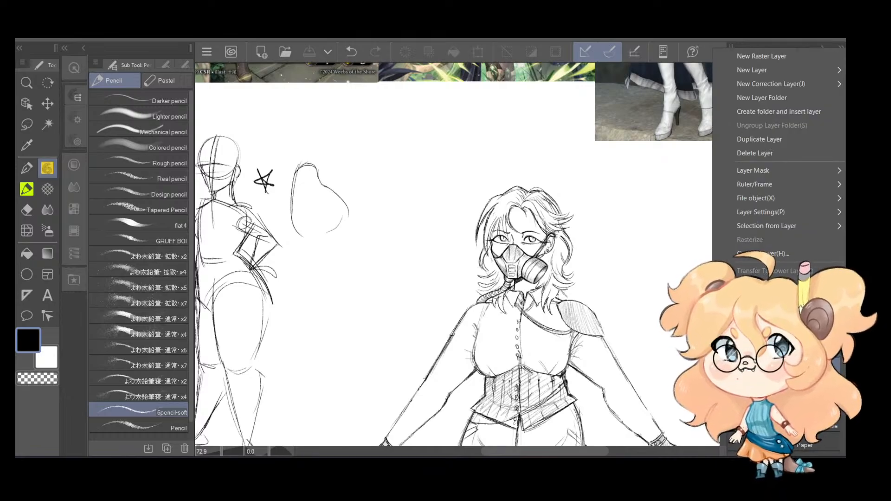
left_click(776, 153)
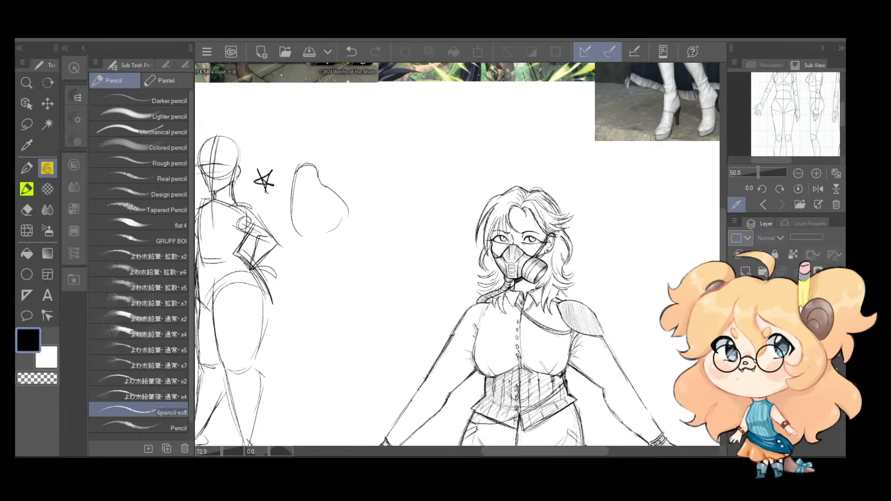
Step: Hide the gas mask and its hose so that the character's bare face shows
scroll(602, 302, "up", 5)
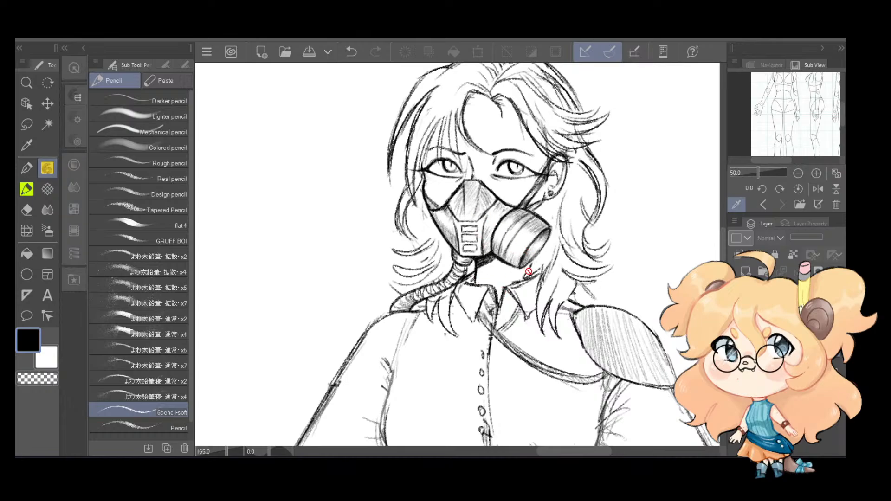
left_click(735, 309)
left_click(735, 308)
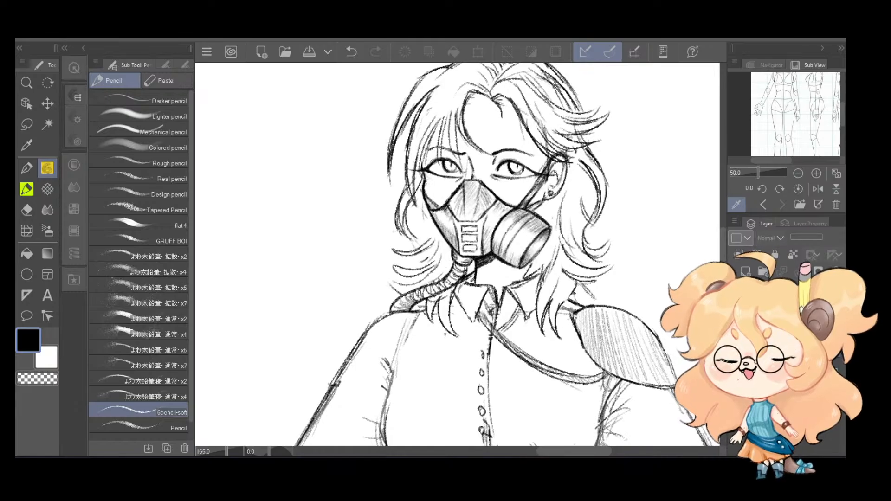
left_click(735, 292)
left_click(735, 293)
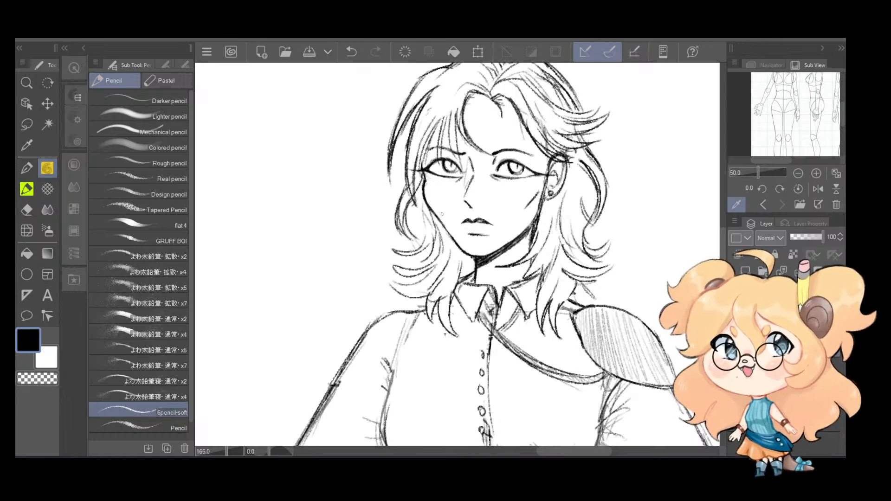
Step: Examine the sleeves and then the card art and costume references, focusing on the circled upper-body outfit
left_click_drag(450, 209, 506, 123)
left_click_drag(431, 415, 551, 246)
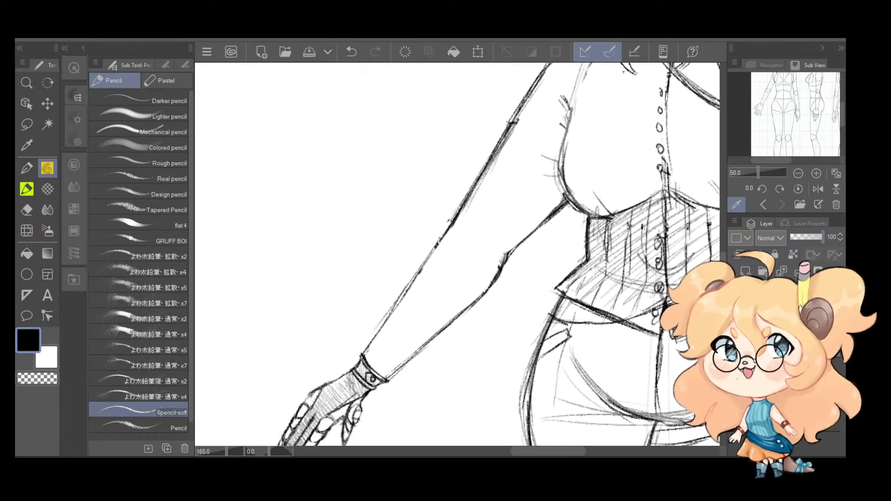
left_click_drag(532, 127, 527, 164)
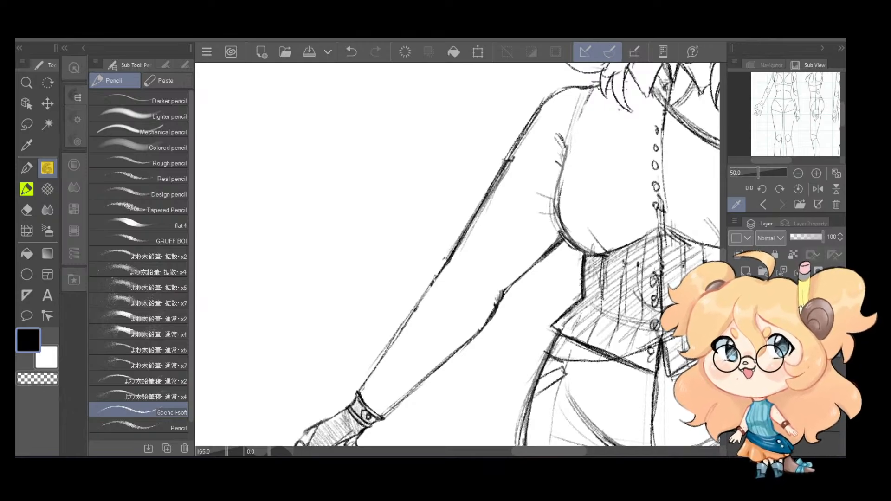
scroll(634, 324, "down", 4)
left_click_drag(515, 158, 573, 396)
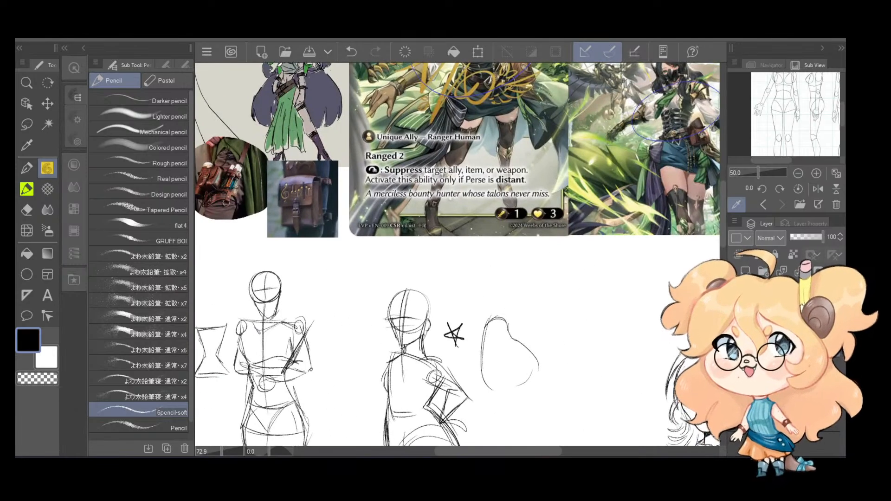
scroll(583, 269, "down", 4)
left_click_drag(525, 222, 499, 335)
scroll(580, 309, "up", 4)
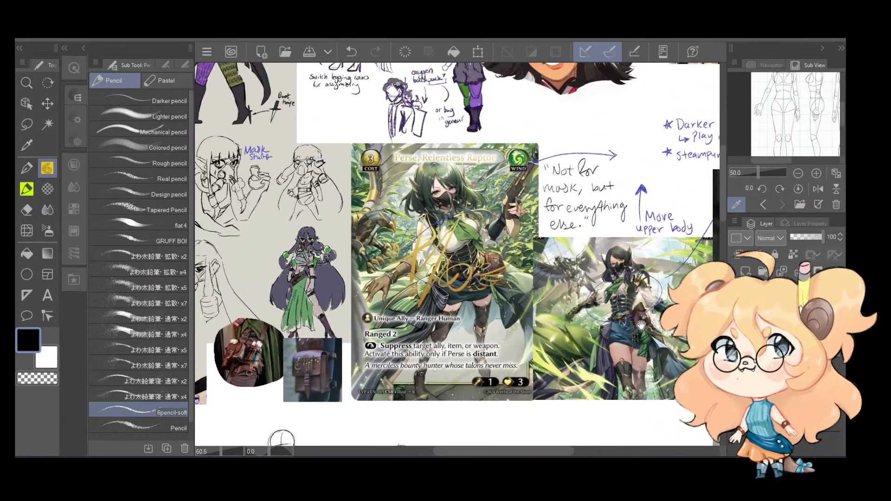
left_click_drag(663, 303, 509, 315)
scroll(509, 316, "up", 3)
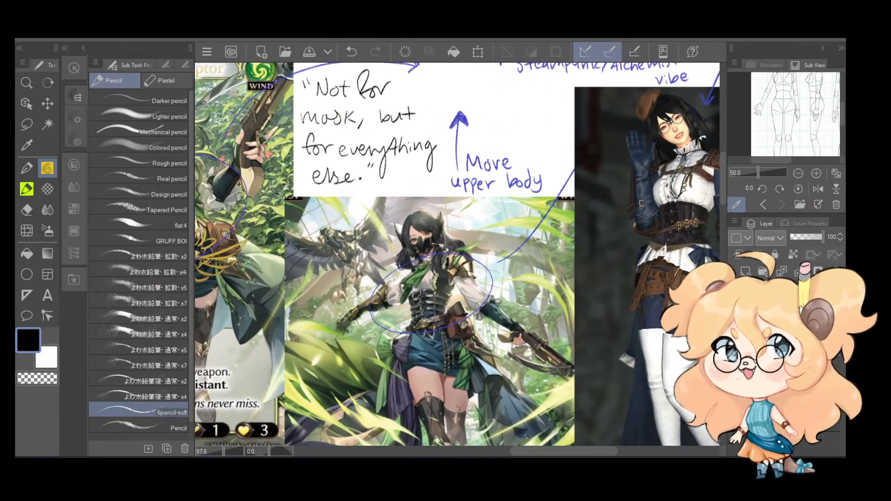
scroll(544, 330, "up", 1)
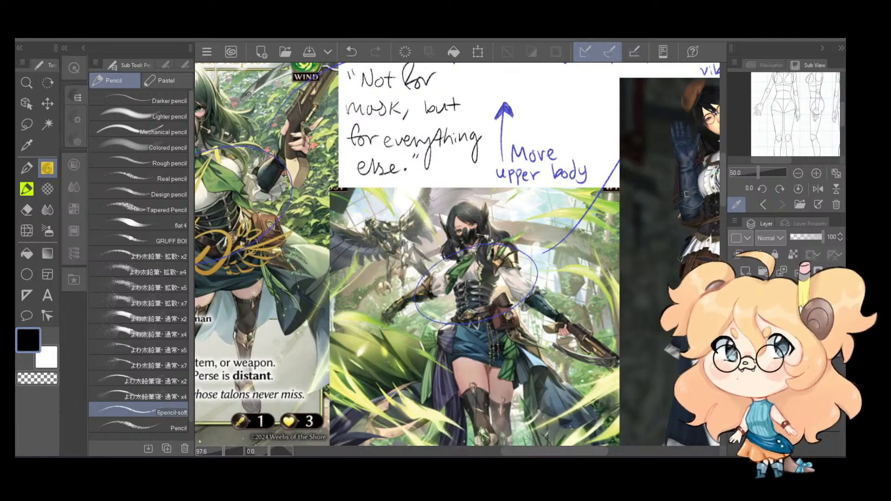
Step: Capture a screen snip of the outfit references with Snipping Tool and move its window away from the canvas
key("super+shift+s")
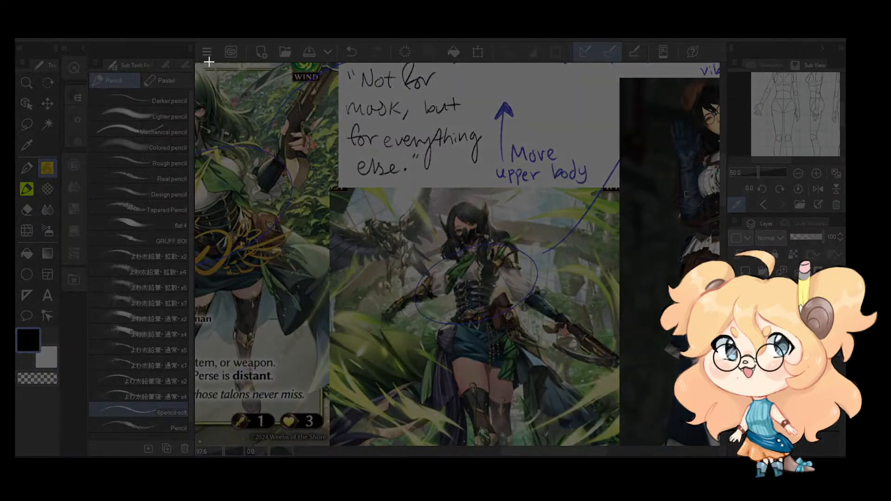
left_click_drag(209, 62, 722, 434)
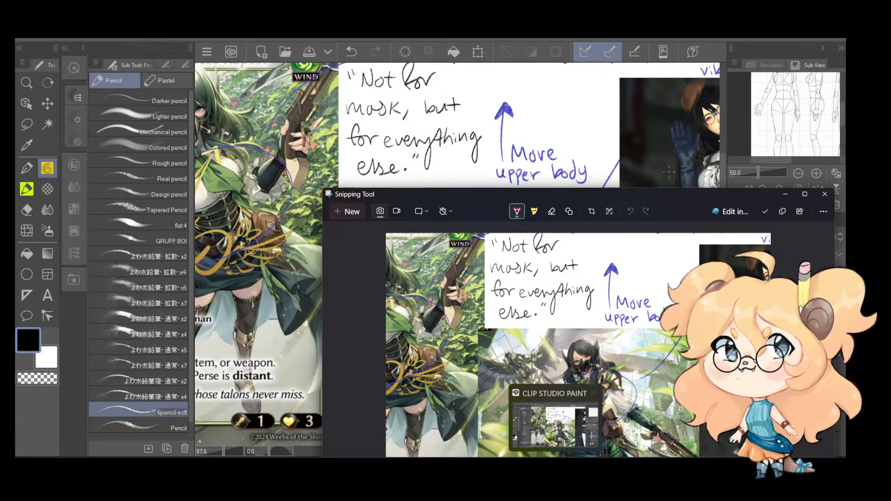
left_click_drag(682, 194, 882, 194)
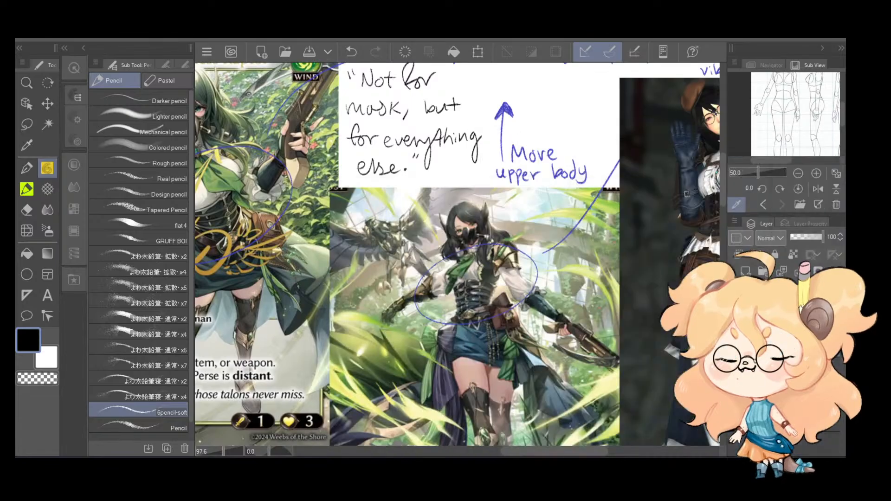
Step: Sketch a curved diagonal belt line sloping across the front of the corset to its lower edge
left_click_drag(573, 386, 584, 270)
scroll(562, 311, "down", 1)
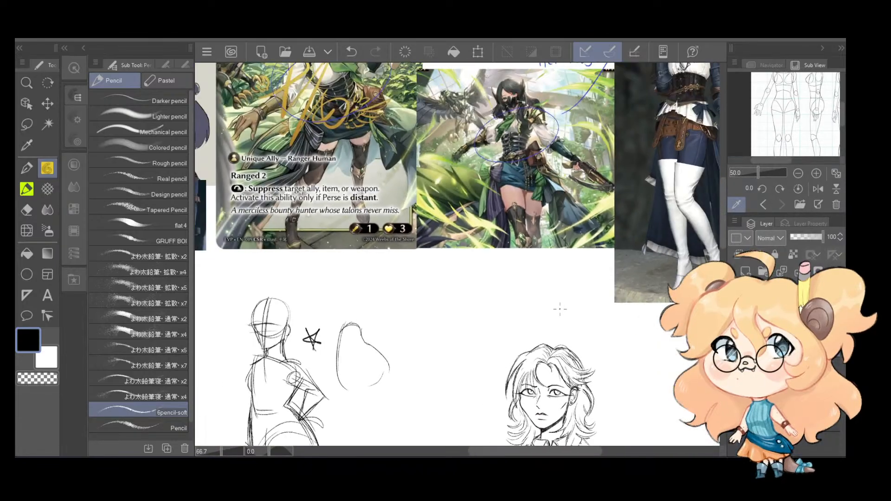
mouse_move(559, 353)
left_mouse_down()
mouse_move(557, 116)
mouse_move(536, 65)
left_mouse_up()
scroll(457, 254, "up", 5)
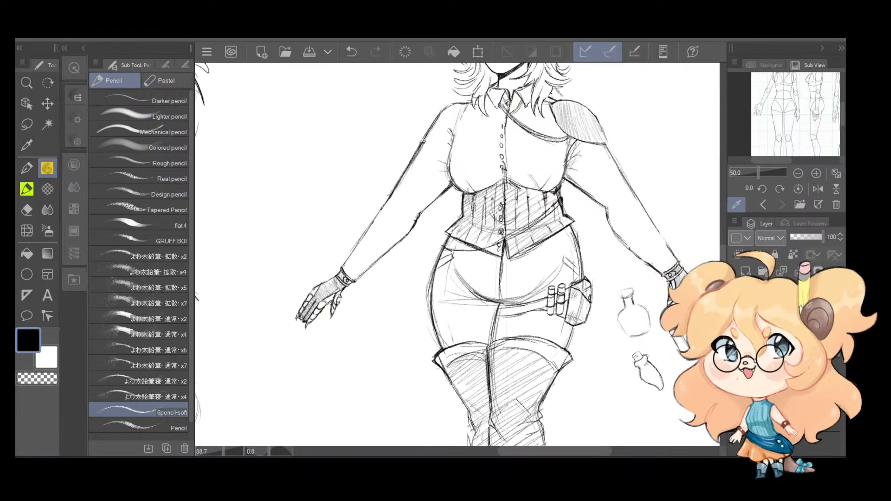
scroll(545, 283, "up", 2)
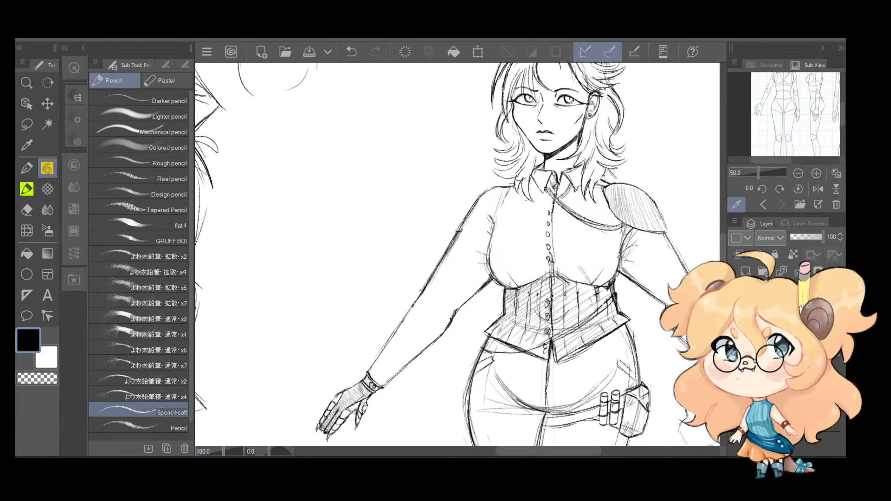
left_click_drag(630, 340, 624, 351)
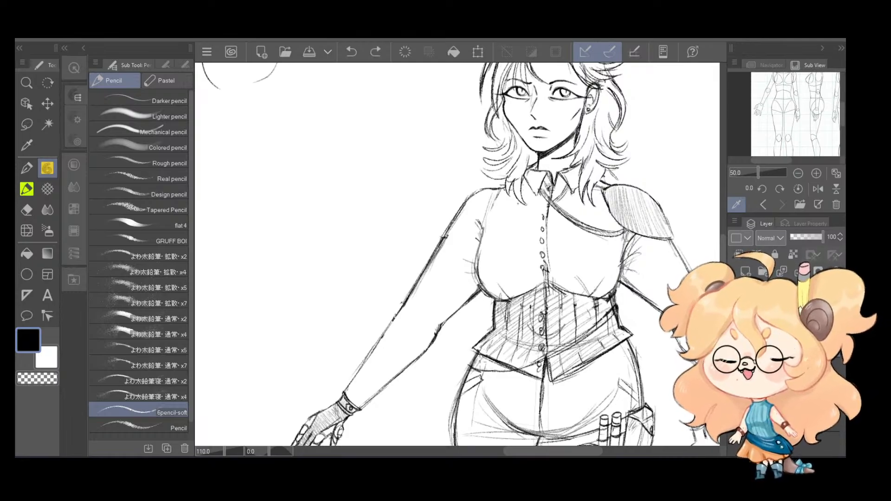
key("ctrl+z")
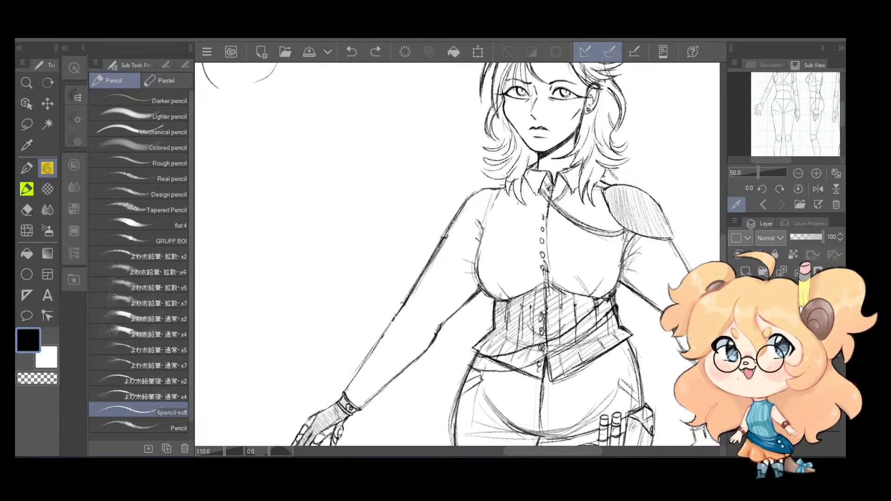
mouse_move(480, 355)
left_mouse_down()
mouse_move(538, 343)
mouse_move(615, 296)
left_mouse_up()
left_click_drag(471, 364, 509, 371)
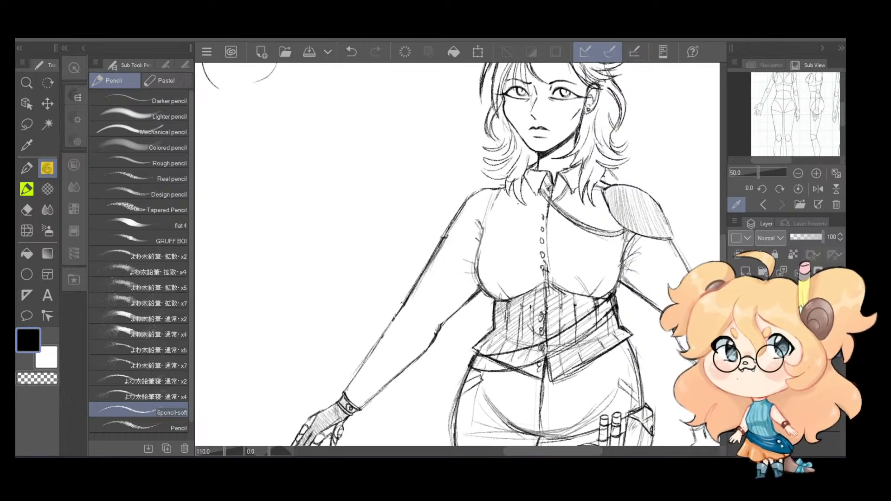
key("ctrl+z")
left_click_drag(555, 348, 552, 347)
key("ctrl+z")
left_click_drag(519, 354, 525, 345)
key("ctrl+z")
Step: Compare the figure with the corset's belt strokes hidden and restore their visibility
scroll(559, 328, "down", 6)
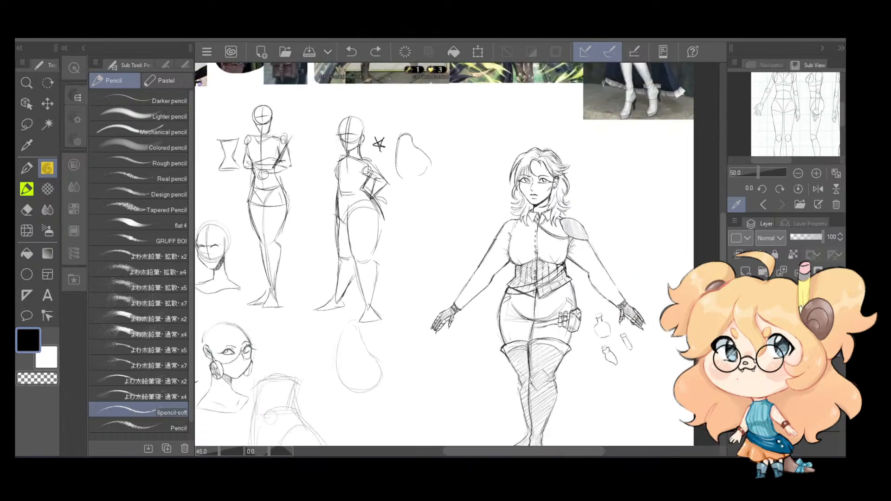
scroll(538, 296, "up", 4)
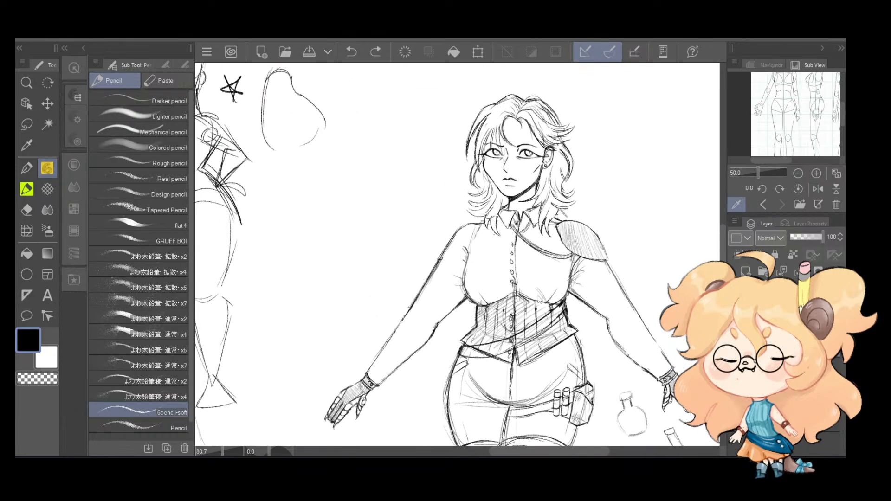
left_click(790, 420)
left_click(735, 371)
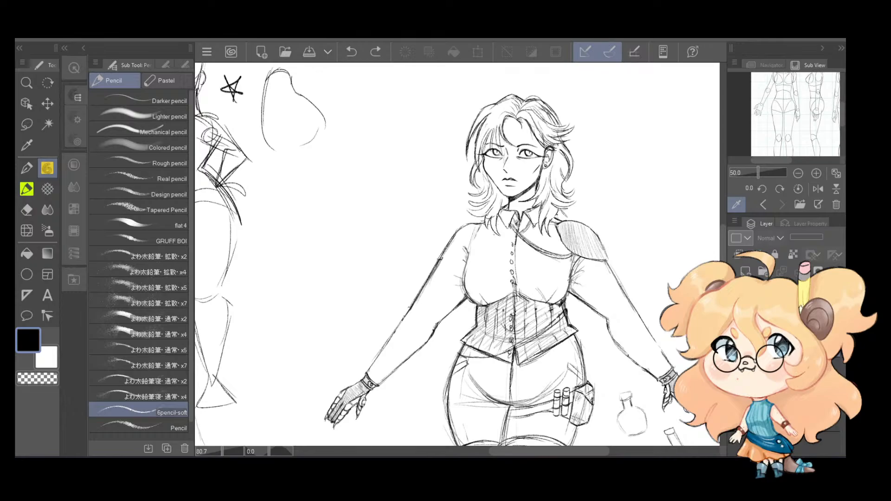
key("ctrl+z")
Step: Sketch a billowing sleeve outline with fold lines on the arm below the shoulder armor, down to the wrist cuff
scroll(531, 296, "up", 2)
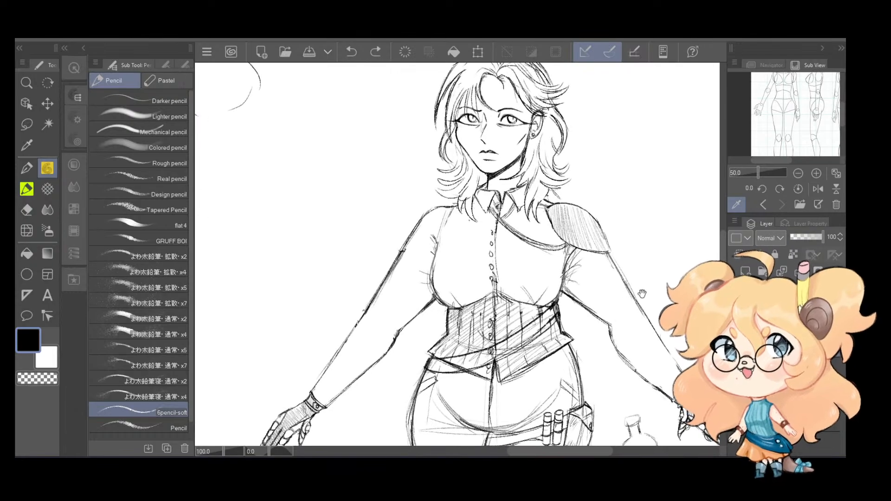
left_click_drag(641, 292, 593, 264)
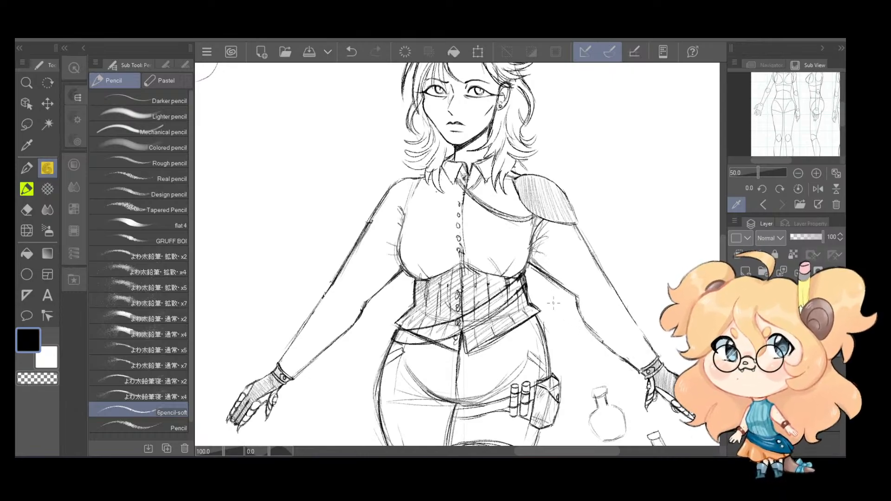
mouse_move(556, 286)
left_mouse_down()
mouse_move(579, 330)
mouse_move(607, 346)
left_mouse_up()
key("ctrl+z")
mouse_move(553, 281)
left_mouse_down()
mouse_move(578, 300)
mouse_move(573, 319)
mouse_move(640, 367)
left_mouse_up()
mouse_move(578, 230)
left_mouse_down()
mouse_move(608, 263)
mouse_move(635, 319)
left_mouse_up()
left_click_drag(623, 284, 647, 357)
left_click_drag(603, 321, 640, 367)
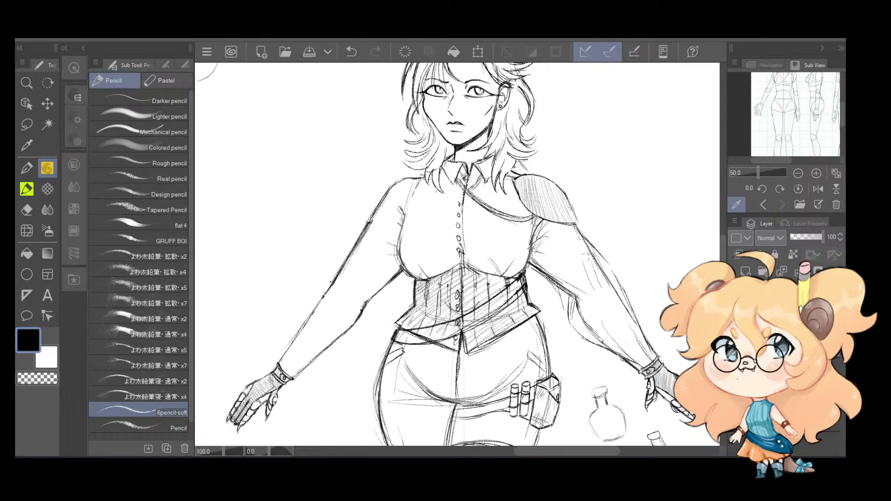
key("e")
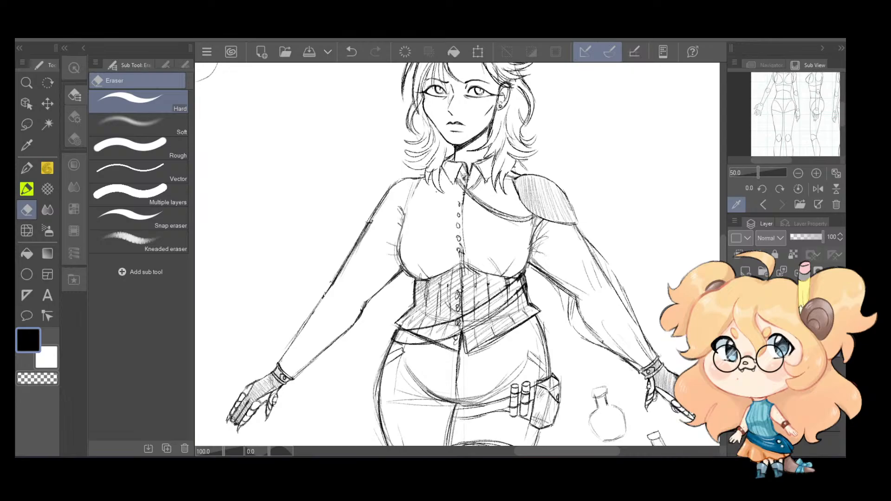
left_click(833, 366)
left_click_drag(544, 270, 595, 331)
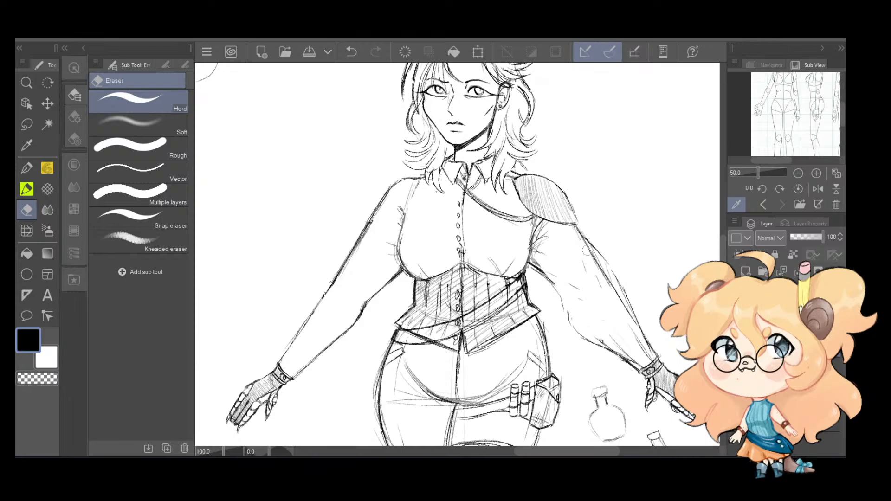
left_click(789, 421)
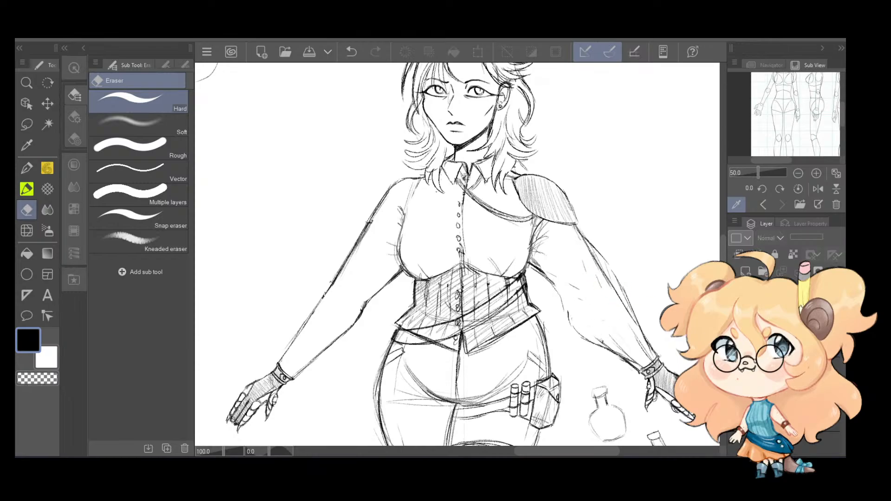
left_click(789, 366)
mouse_move(611, 288)
left_mouse_down()
mouse_move(578, 243)
mouse_move(639, 332)
left_mouse_up()
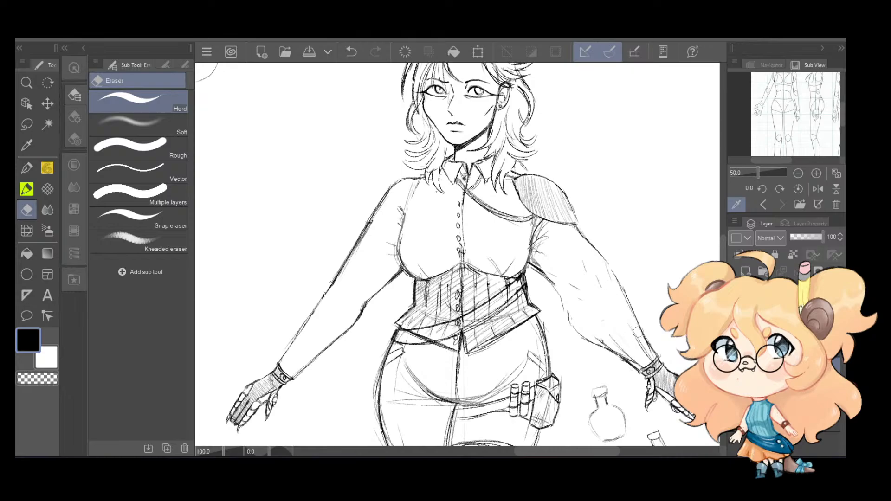
Step: Remove the long billowing sleeve, sketch a short puffed sleeve with a curved elbow cuff below the shoulder armor, and erase the arm lines inside it
key("ctrl+z")
key("ctrl+z")
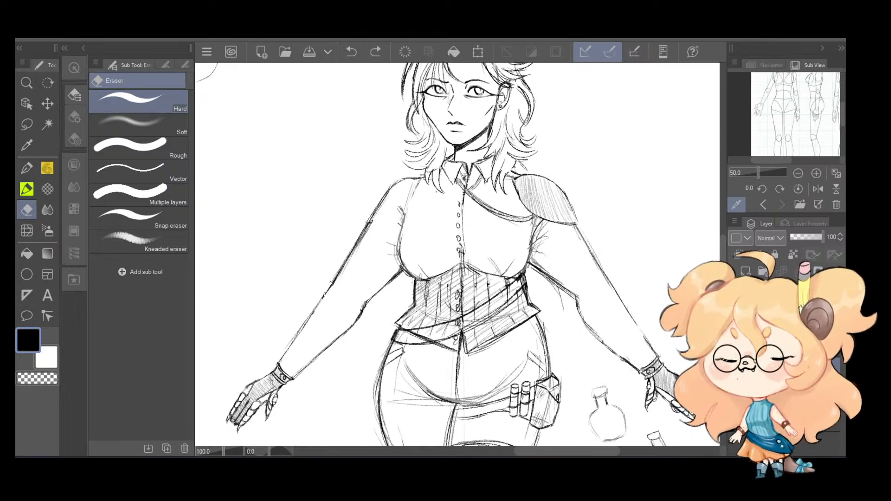
left_click(47, 168)
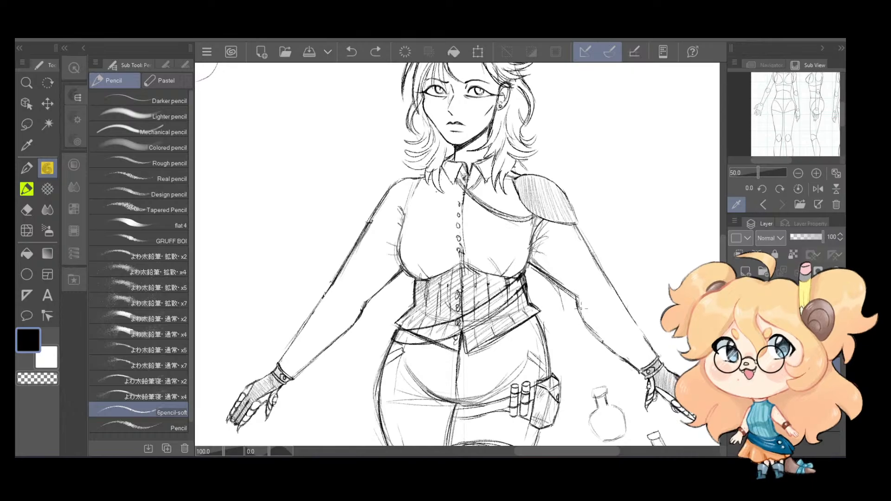
mouse_move(581, 313)
left_mouse_down()
mouse_move(617, 297)
mouse_move(579, 310)
left_mouse_up()
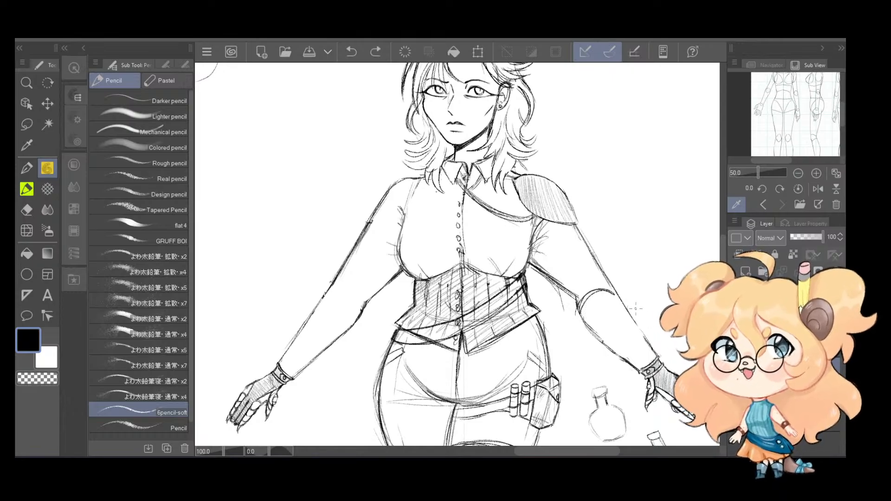
left_click_drag(615, 296, 655, 354)
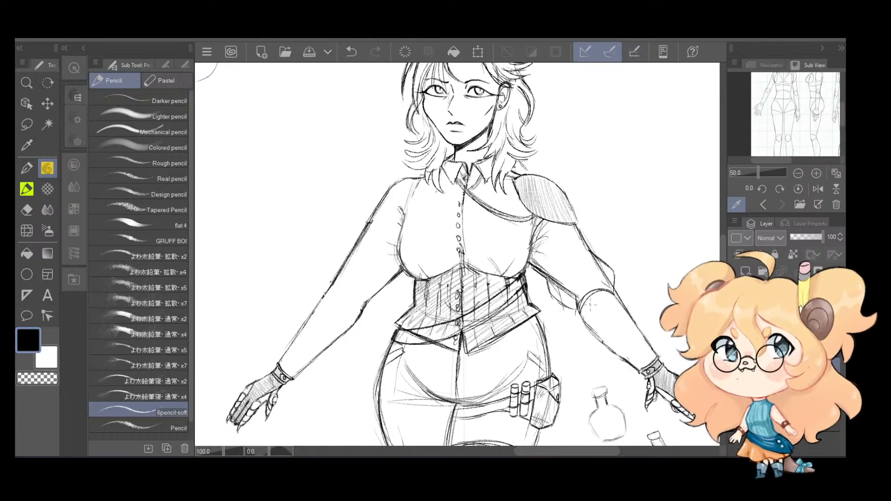
key("e")
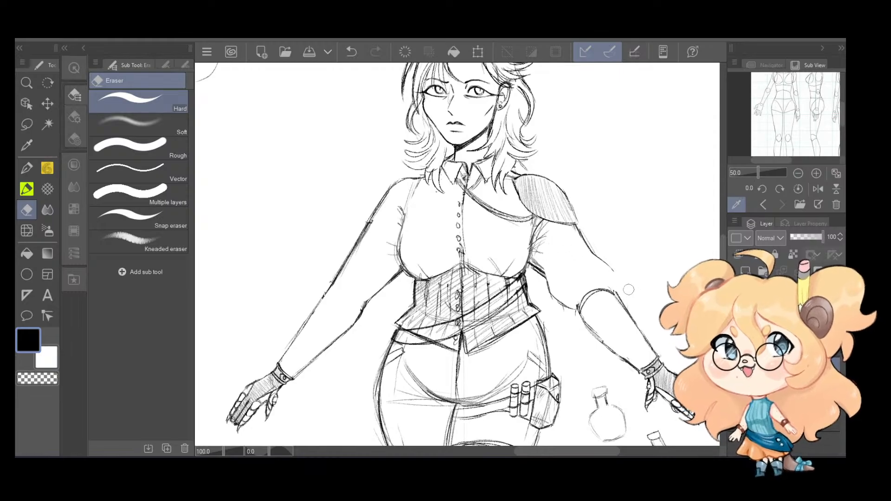
Step: Rework the short puffed sleeve's fold lines, keeping light creases gathered above the elbow cuff
key("p")
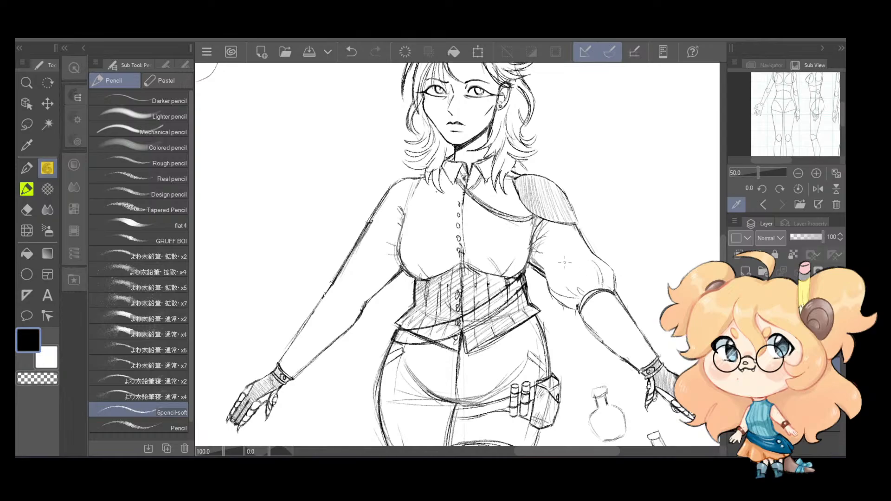
key("ctrl+z")
mouse_move(584, 247)
left_mouse_down()
mouse_move(590, 261)
mouse_move(545, 273)
mouse_move(538, 264)
left_mouse_up()
key("ctrl+z")
key("ctrl+z")
left_click_drag(552, 282, 540, 277)
key("ctrl+z")
key("e")
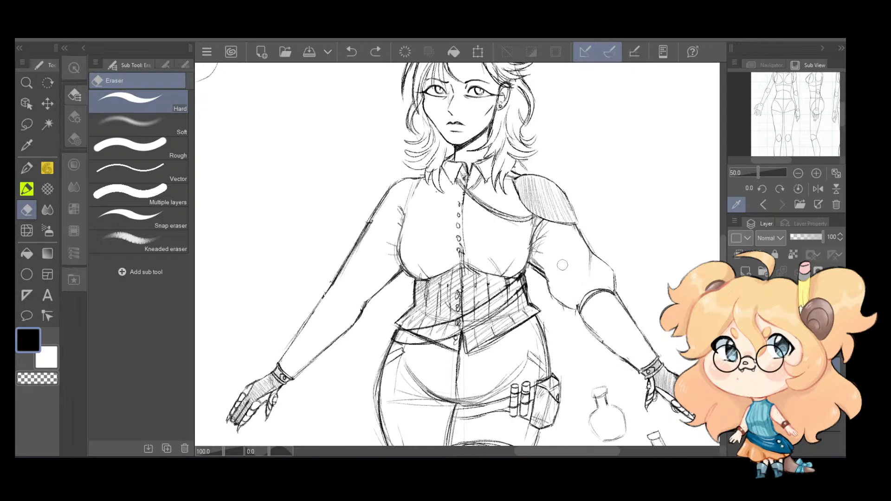
mouse_move(546, 253)
left_mouse_down()
mouse_move(541, 262)
mouse_move(558, 279)
left_mouse_up()
key("p")
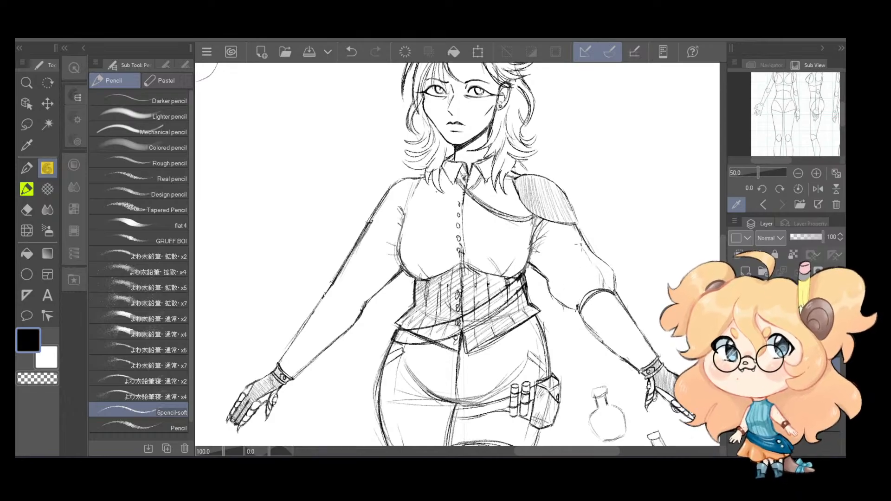
key("ctrl+z")
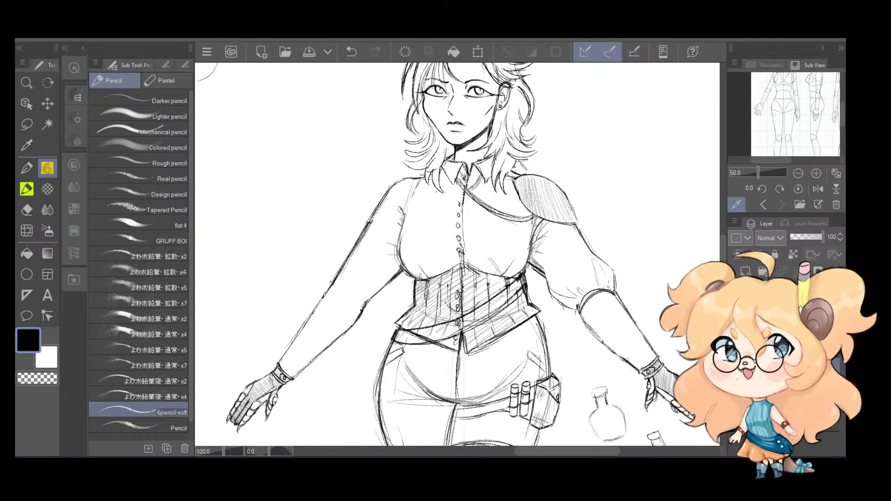
left_click_drag(607, 289, 593, 259)
Step: Sketch a matching puffed sleeve with cuff and fold lines on the unarmored arm, erasing the old arm lines inside it
left_click_drag(565, 217, 612, 212)
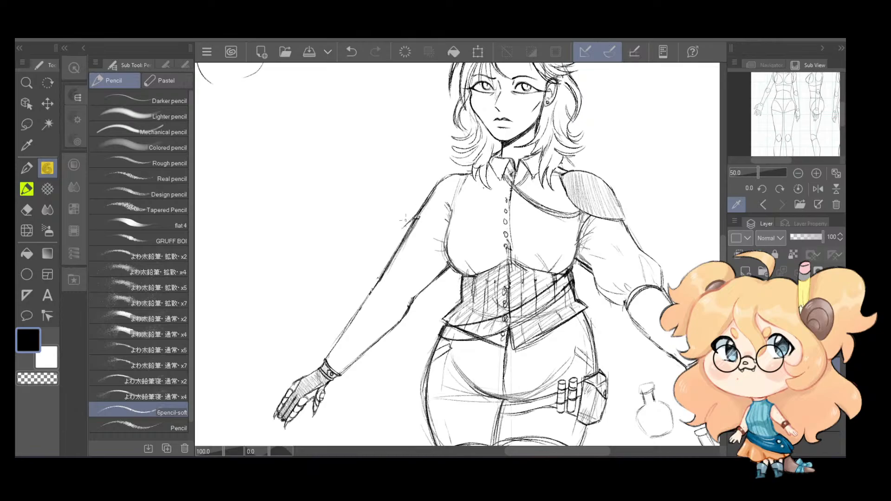
mouse_move(417, 213)
left_mouse_down()
mouse_move(385, 242)
mouse_move(378, 273)
mouse_move(412, 295)
left_mouse_up()
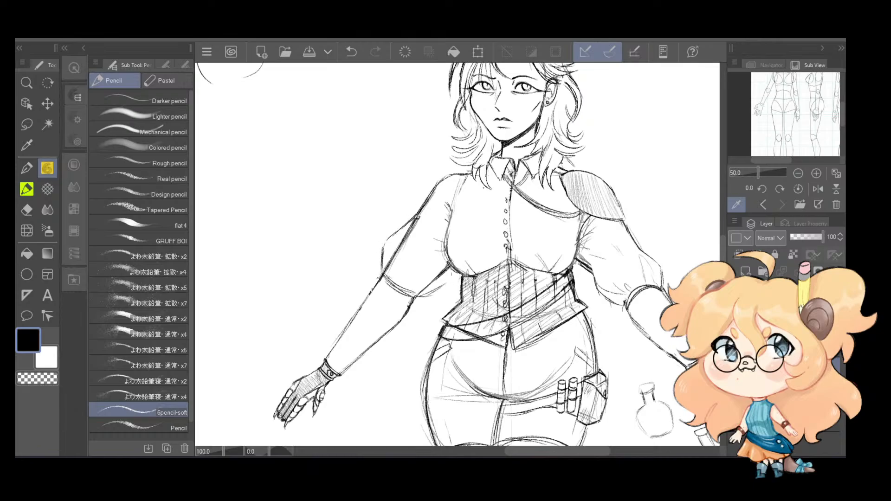
key("e")
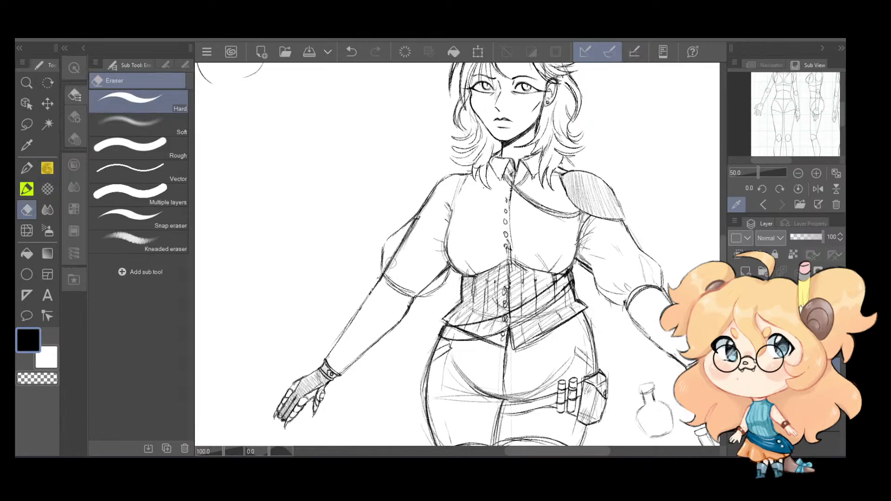
left_click_drag(395, 256, 418, 218)
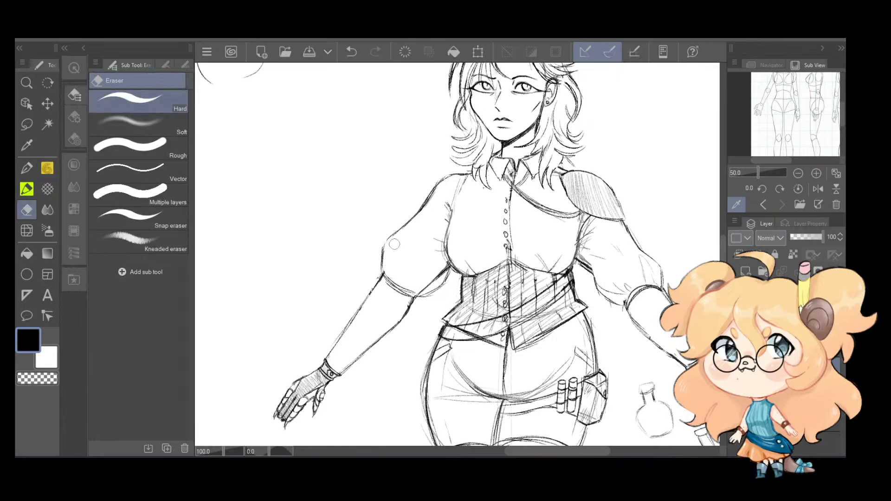
mouse_move(436, 276)
left_mouse_down()
mouse_move(441, 270)
mouse_move(426, 288)
left_mouse_up()
key("p")
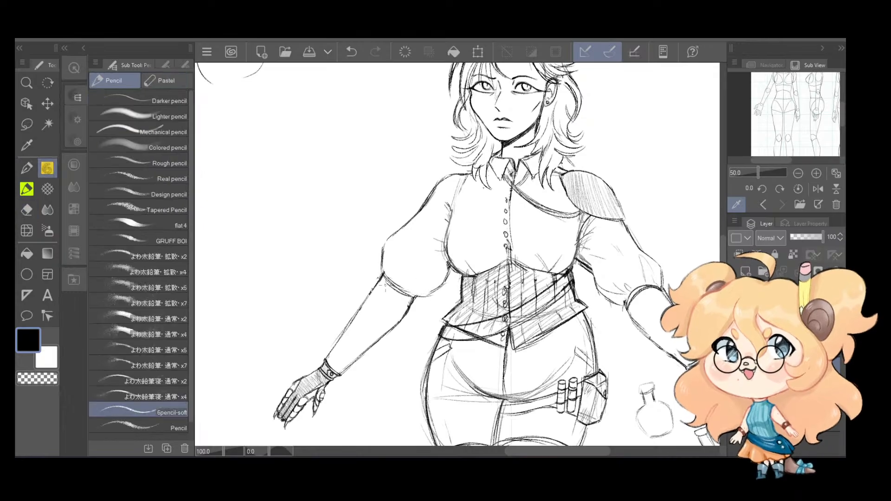
left_click_drag(380, 275, 417, 303)
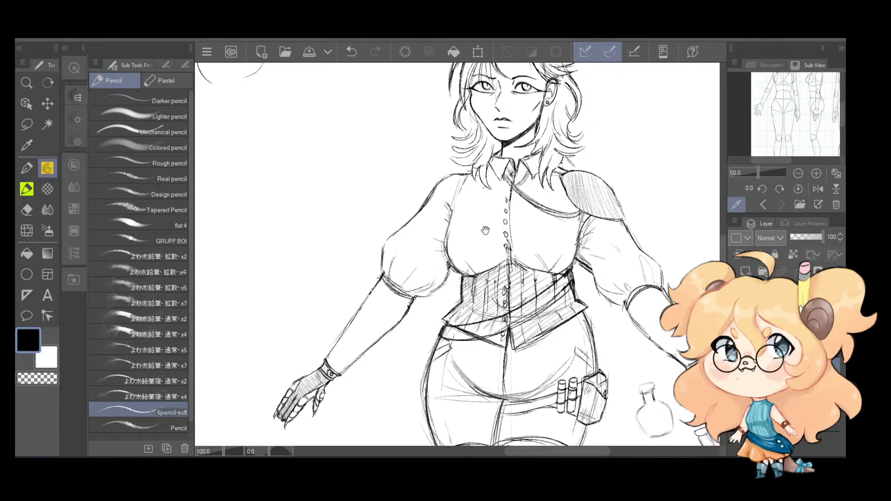
Step: Erase the corset lines and hatching inside the diagonal belt to leave a clean band across the waist
left_click_drag(486, 231, 460, 262)
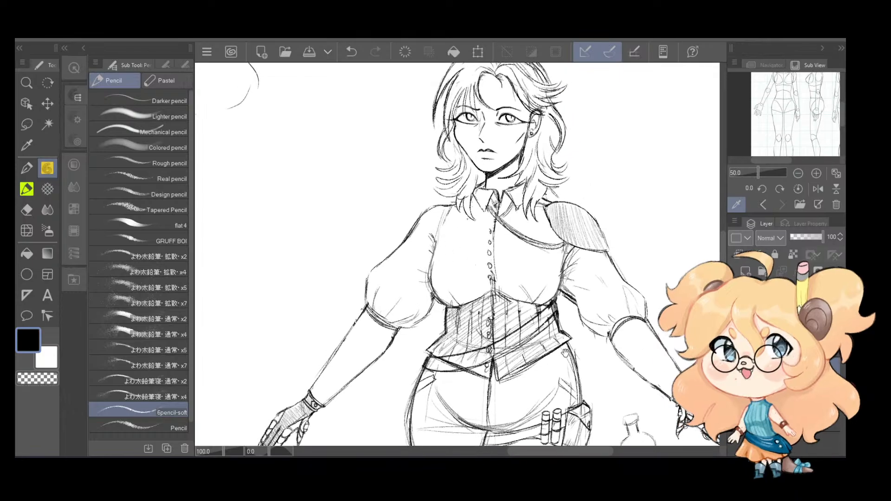
left_click_drag(547, 376, 561, 304)
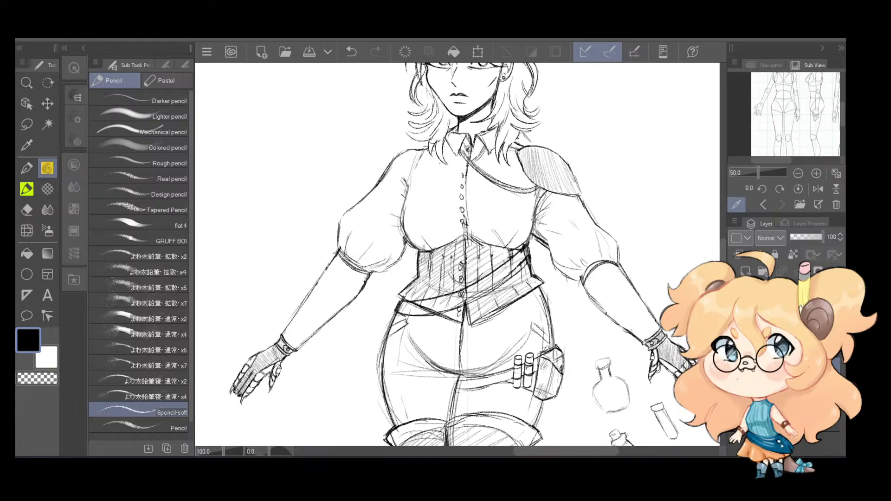
key("e")
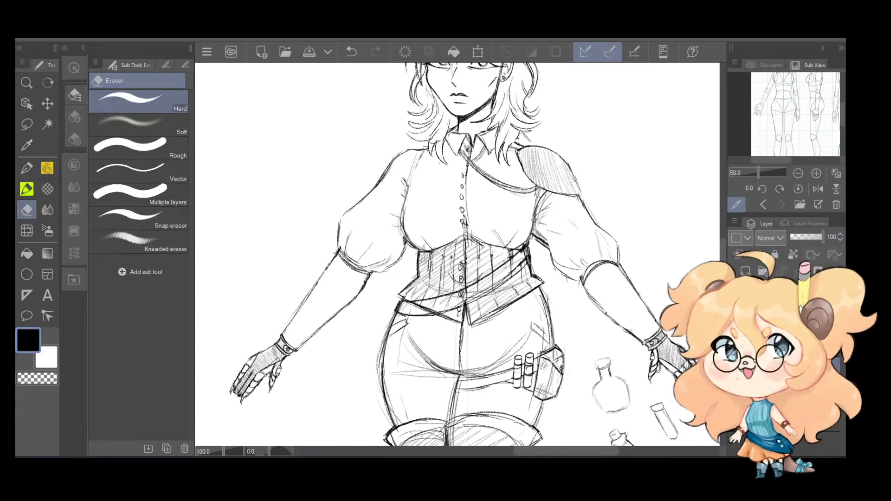
mouse_move(398, 307)
left_mouse_down()
mouse_move(467, 296)
mouse_move(525, 255)
left_mouse_up()
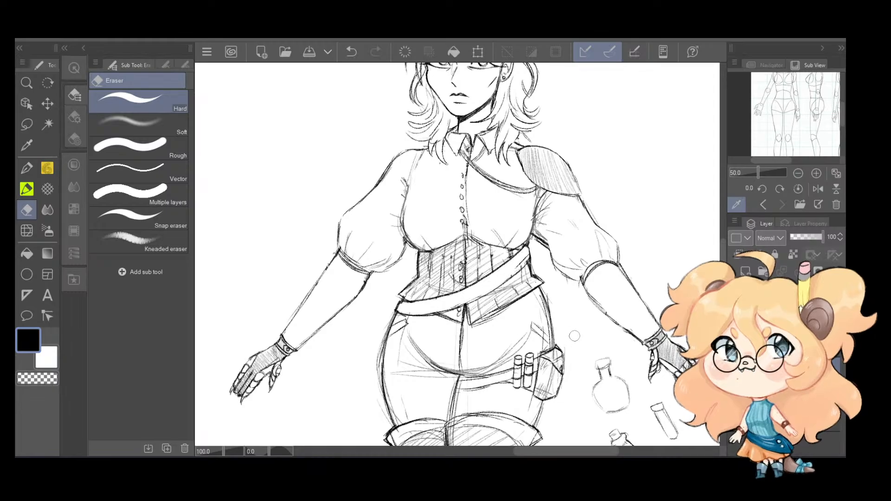
key("p")
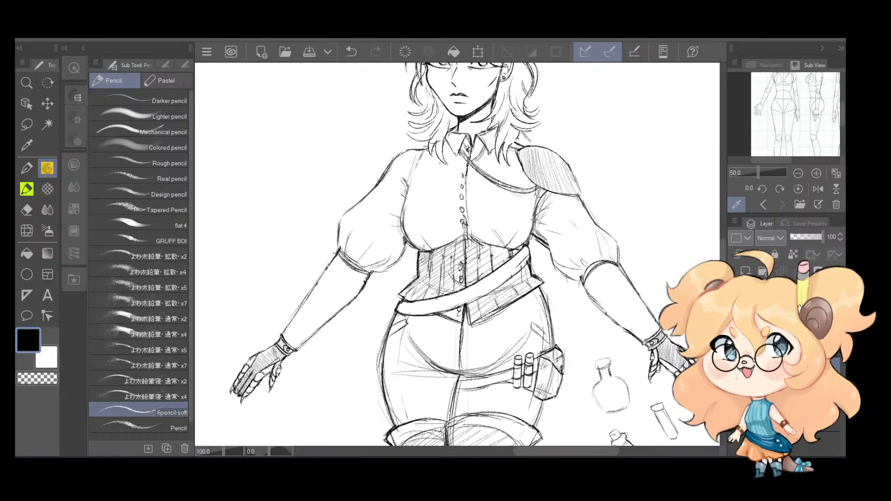
left_click_drag(468, 305, 505, 286)
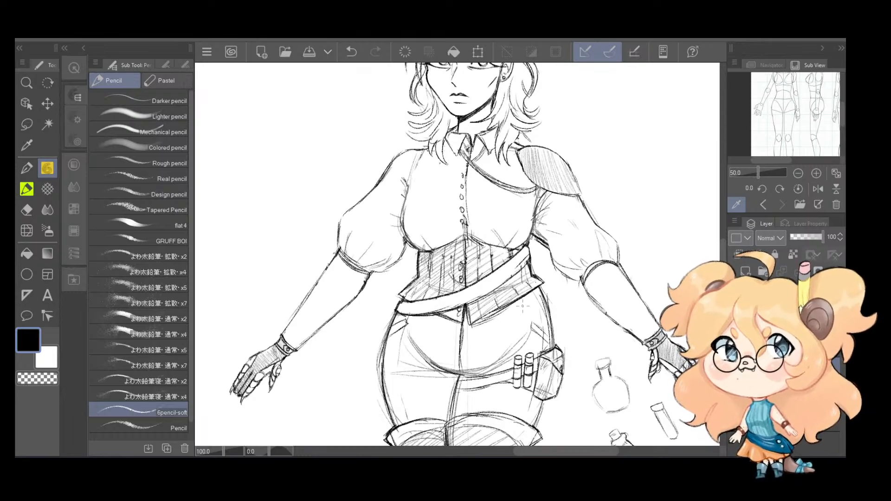
key("ctrl+z")
Step: Redraw the diagonal belt's lower edge over the corset and sketch an angular strap end near the corset's center front
key("shift+6")
key("minus")
key("minus")
key("minus")
key("minus")
key("minus")
key("minus")
key("minus")
key("minus")
key("minus")
key("minus")
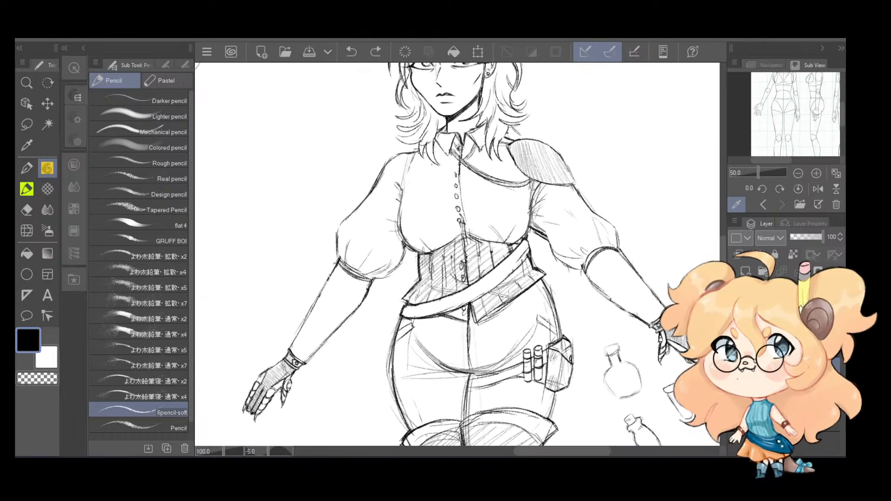
scroll(527, 283, "up", 4)
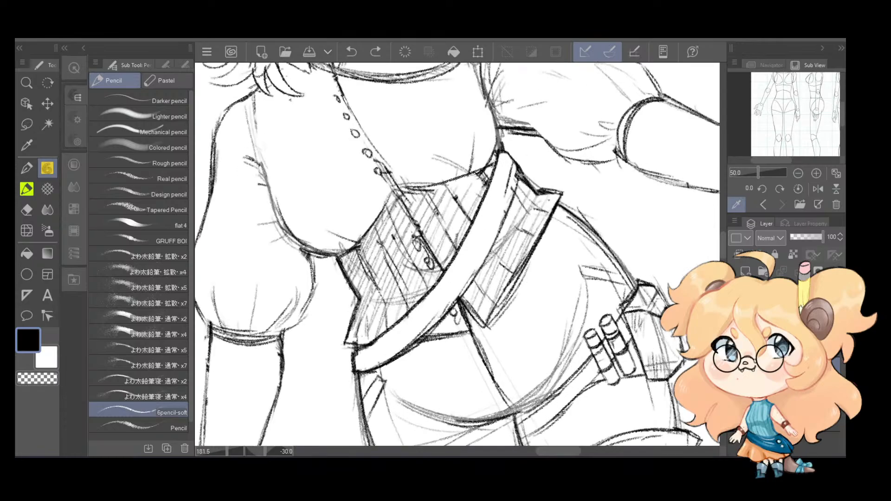
left_click_drag(516, 175, 493, 241)
left_click_drag(517, 181, 460, 292)
key("ctrl+z")
left_click_drag(510, 204, 435, 331)
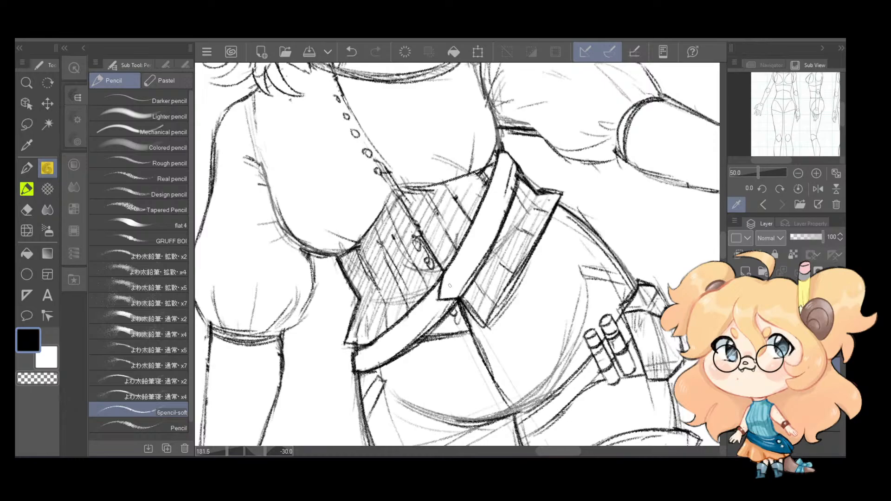
Step: Add a small round rivet to the belt's angular strap end and a notched outline farther up the strap
left_click_drag(450, 286, 469, 266)
key("ctrl+z")
left_click_drag(470, 233, 481, 226)
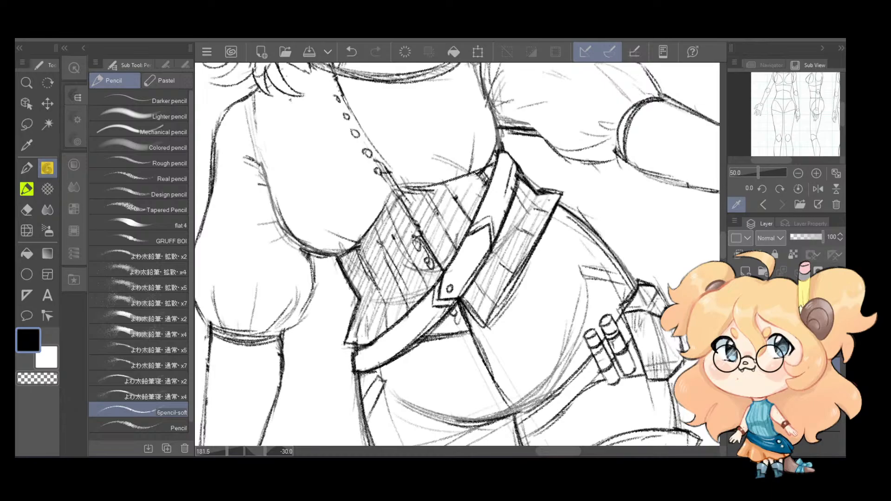
key("ctrl+z")
Step: Draw thin inner border lines along the belt's edges on both sides of the overlapping strap piece
left_click_drag(362, 352, 433, 295)
left_click_drag(394, 353, 439, 312)
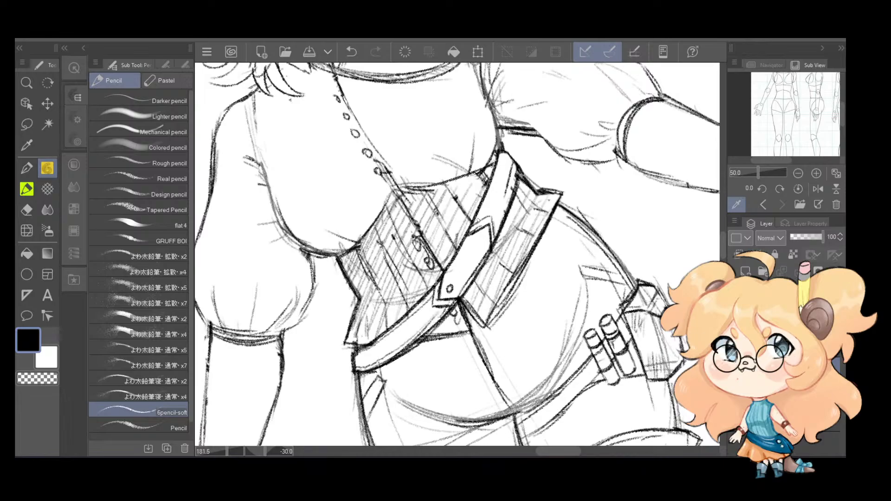
left_click_drag(481, 218, 516, 171)
left_click_drag(511, 178, 489, 239)
mouse_move(440, 200)
left_mouse_down()
mouse_move(418, 213)
mouse_move(464, 198)
left_mouse_up()
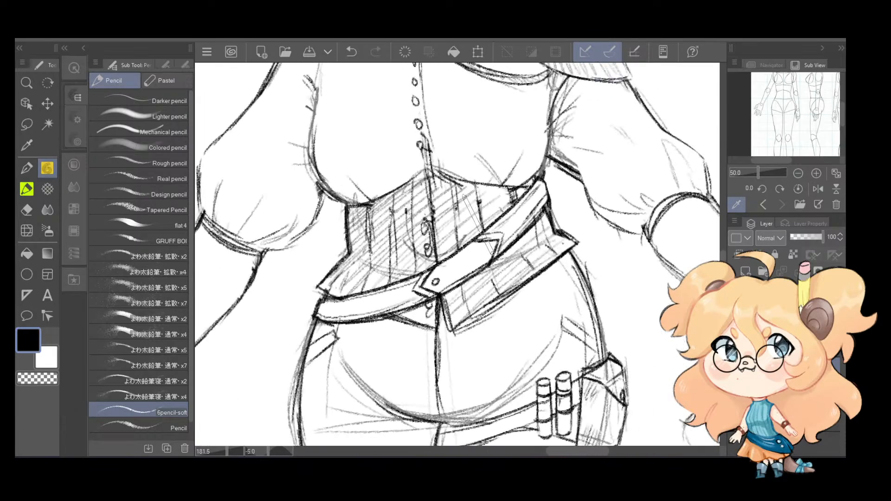
Step: Examine the whole figure and the thigh strap with its vials and hip pouch
scroll(465, 197, "down", 6)
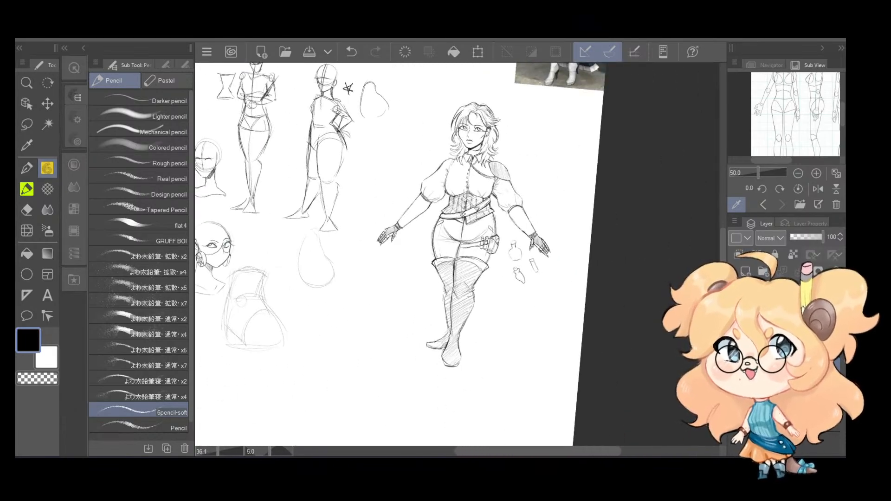
key("minus")
scroll(465, 141, "up", 5)
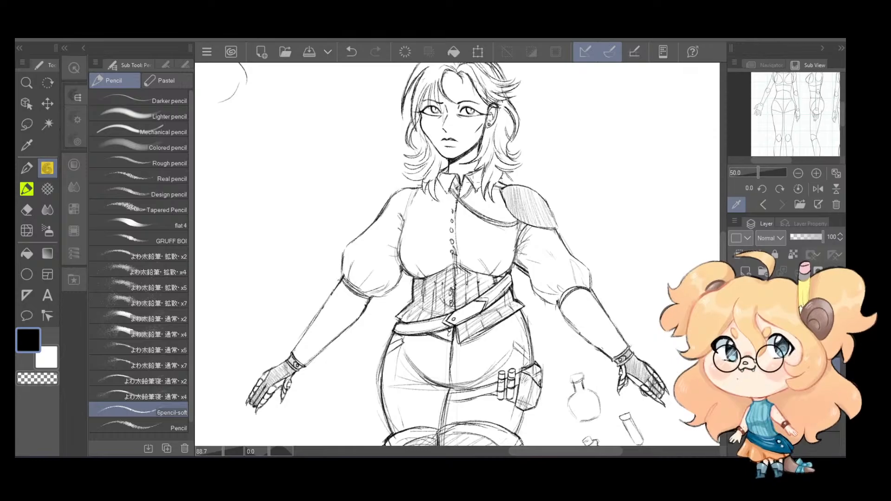
left_click_drag(526, 325, 537, 216)
scroll(493, 259, "up", 5)
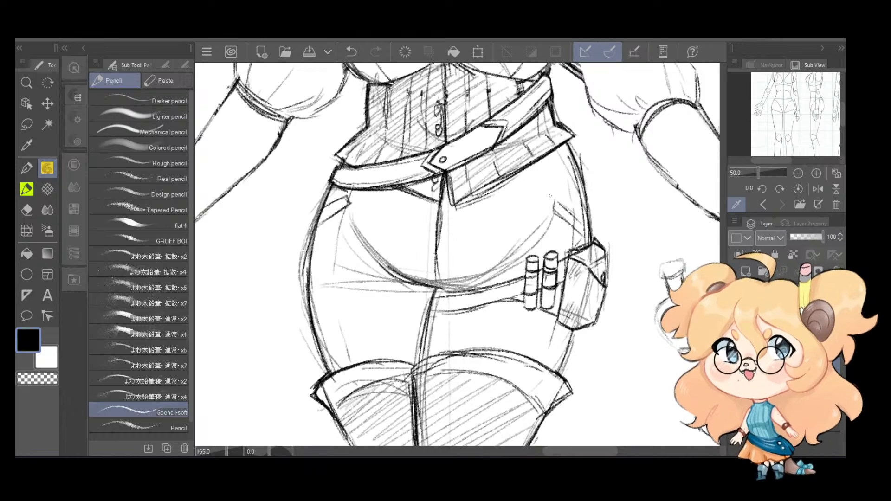
scroll(457, 254, "up", 3)
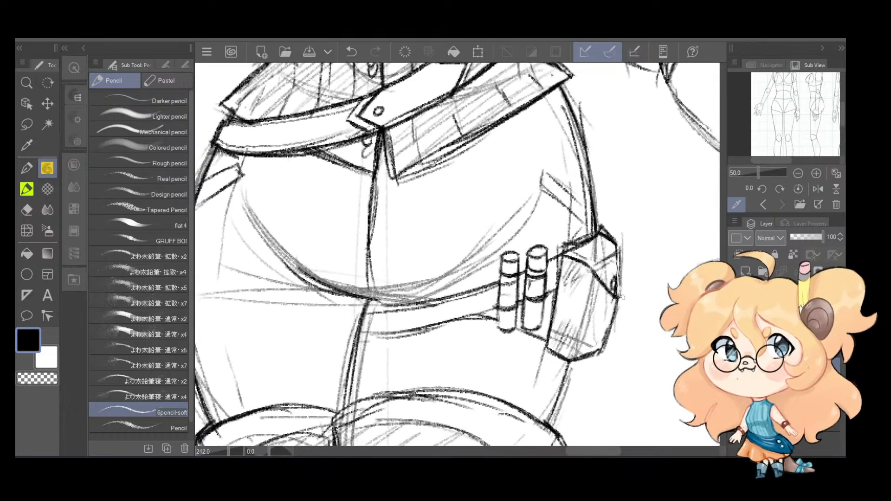
Step: Erase the hip pouch's shading, outer side edge and most of its flap
left_click_drag(623, 298, 620, 282)
key("e")
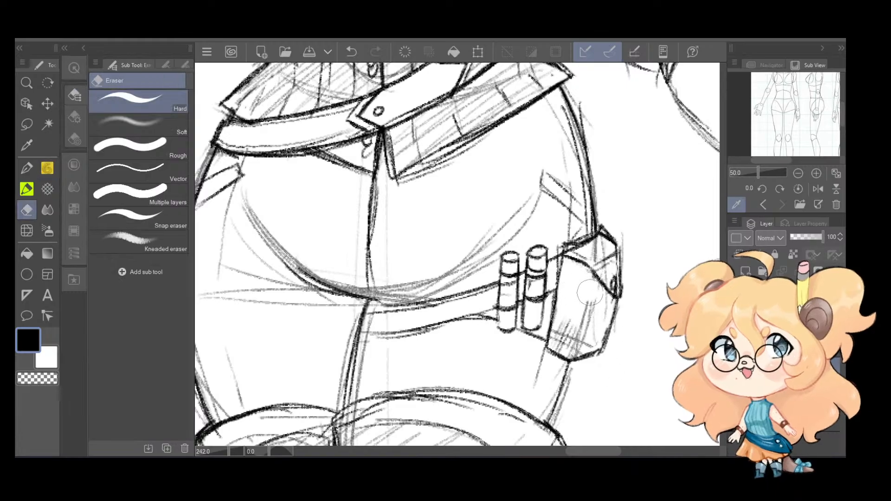
mouse_move(590, 292)
left_mouse_down()
mouse_move(588, 329)
mouse_move(574, 310)
mouse_move(562, 340)
mouse_move(570, 346)
mouse_move(608, 343)
mouse_move(612, 313)
mouse_move(599, 298)
left_mouse_up()
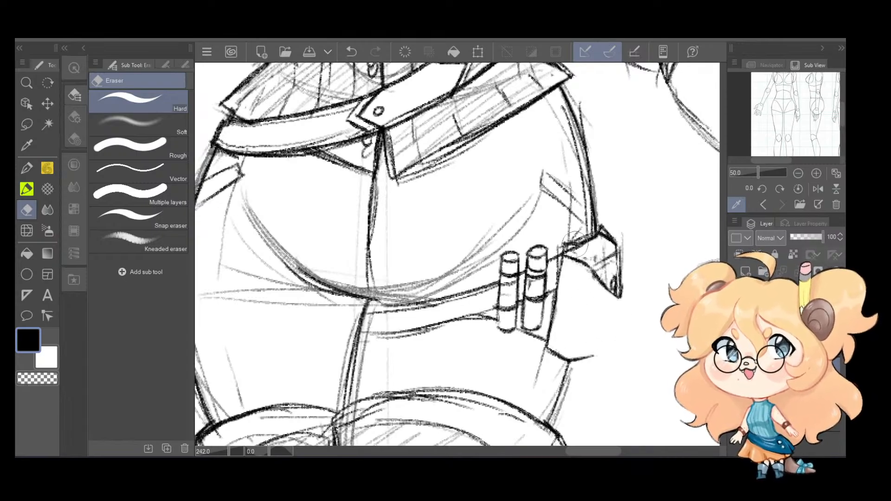
mouse_move(576, 244)
left_mouse_down()
mouse_move(594, 229)
mouse_move(623, 234)
mouse_move(612, 267)
mouse_move(584, 248)
mouse_move(604, 279)
mouse_move(617, 273)
left_mouse_up()
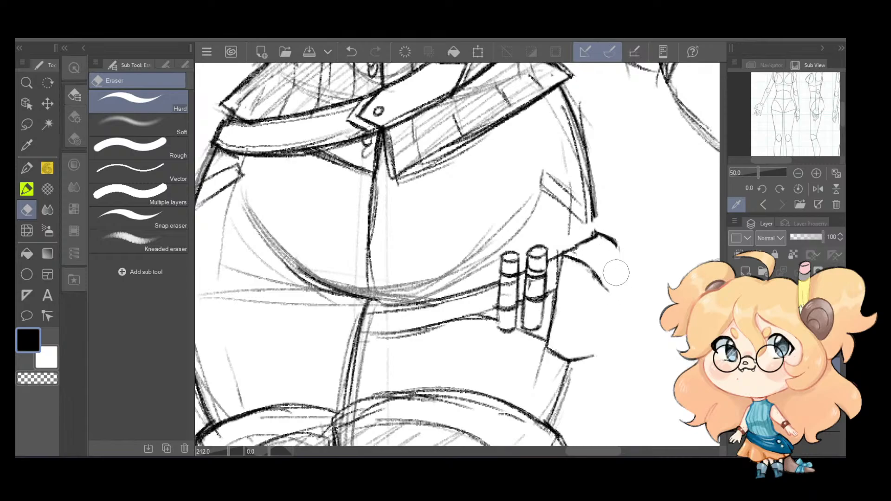
Step: Redraw the hip pouch's flap with an angular outline that drops to a pointed outer corner
key("p")
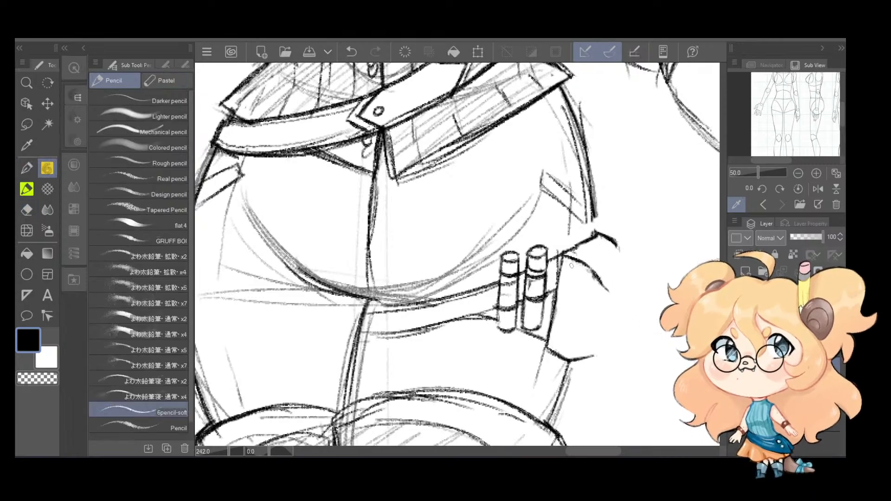
mouse_move(607, 291)
left_mouse_down()
mouse_move(620, 269)
mouse_move(593, 267)
mouse_move(617, 300)
mouse_move(629, 278)
mouse_move(621, 292)
mouse_move(619, 252)
left_mouse_up()
key("ctrl+z")
key("ctrl+z")
key("e")
key("p")
key("p")
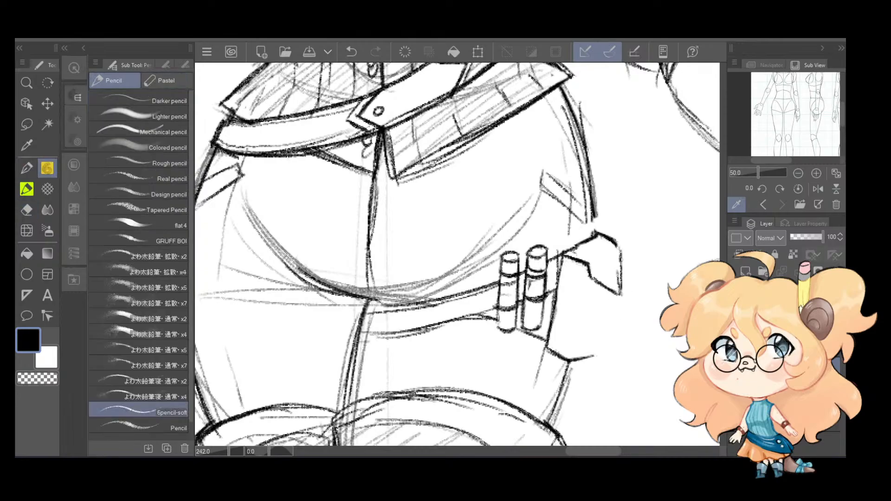
Step: Add a small round rivet near the pouch flap's lower corner and short fold lines across the flap
key("ctrl+z")
left_click_drag(620, 291, 619, 251)
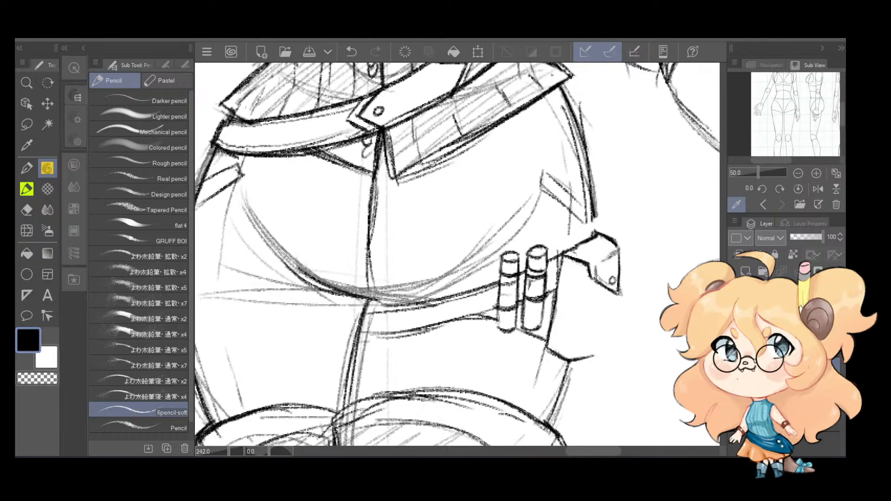
key("ctrl+z")
left_click_drag(581, 254, 595, 269)
mouse_move(587, 276)
left_mouse_down()
mouse_move(576, 336)
mouse_move(581, 302)
left_mouse_up()
key("ctrl+z")
key("ctrl+z")
Step: Redraw the pouch's curved bottom and outer side, and add a vertical edge line down its body
left_click_drag(572, 361, 615, 331)
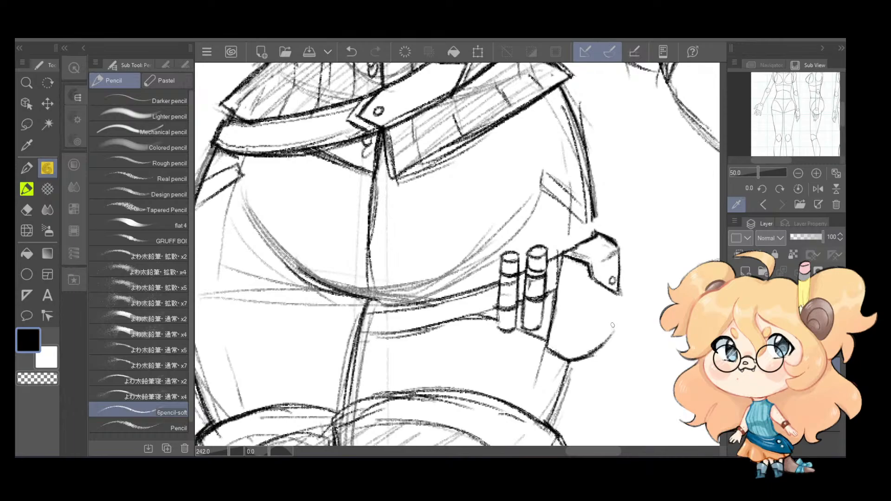
left_click_drag(616, 298, 607, 342)
left_click_drag(591, 291, 579, 353)
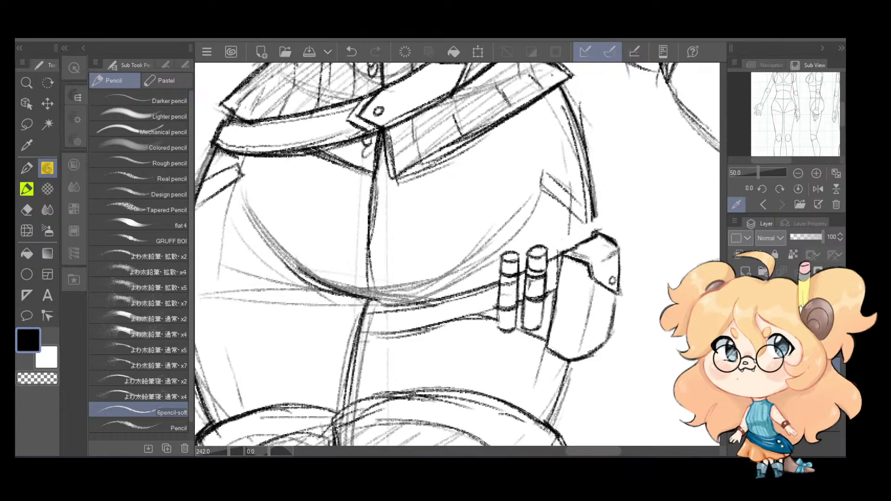
Step: Extend the outer thigh outline down to the pouch, darken it below the pouch, and save the drawing
mouse_move(596, 233)
left_mouse_down()
mouse_move(593, 218)
mouse_move(517, 183)
left_mouse_up()
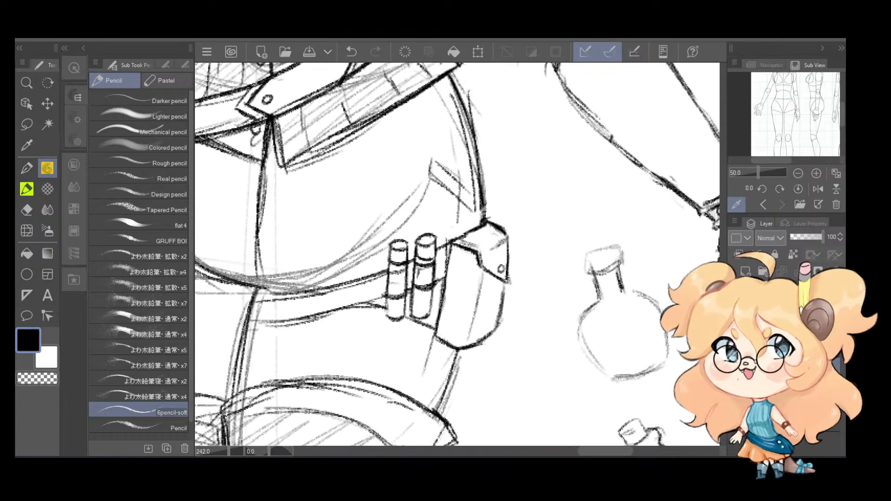
scroll(517, 185, "down", 2)
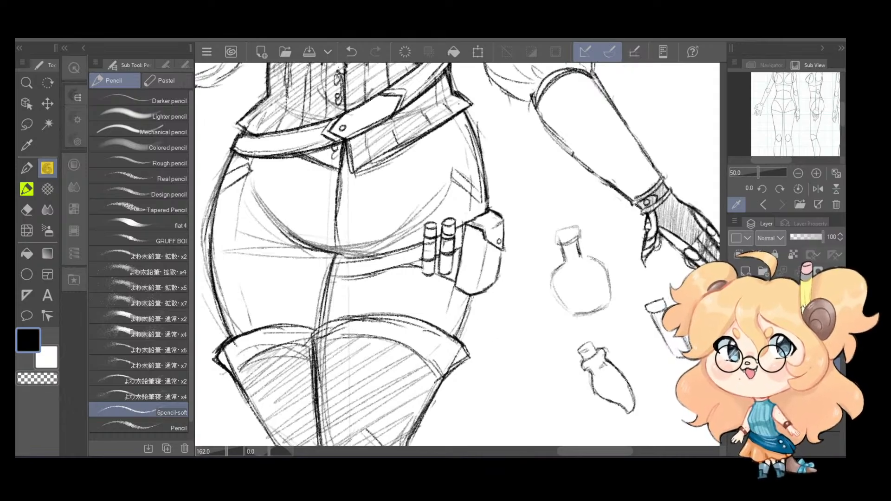
left_click_drag(470, 298, 461, 331)
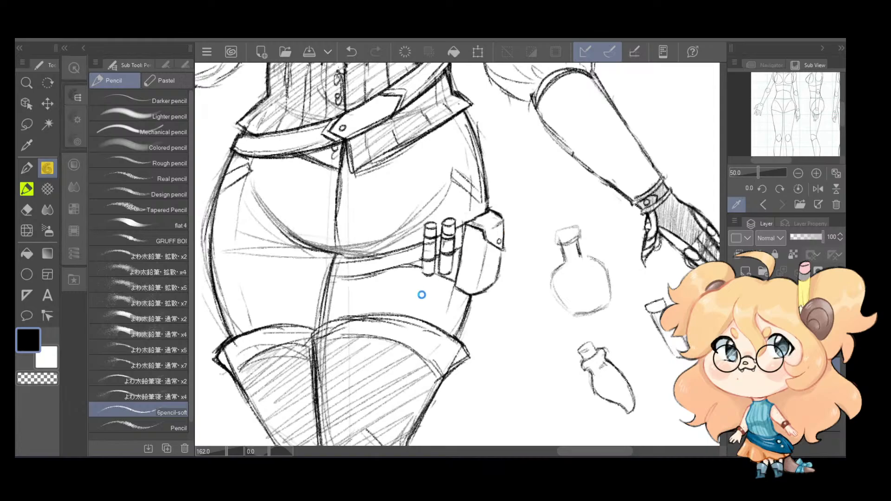
key("ctrl+s")
Step: Darken the thigh strap's upper and lower edges and add a small round rivet and a notched line on it
left_click_drag(507, 303, 599, 321)
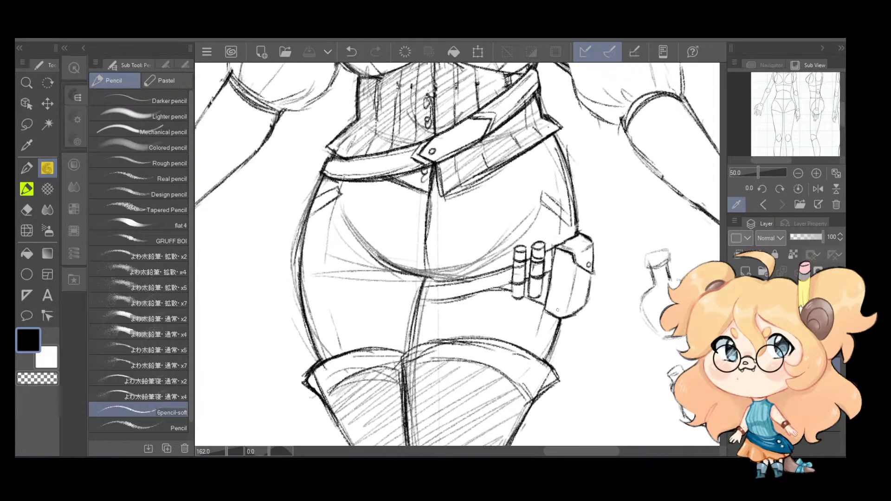
scroll(558, 310, "up", 2)
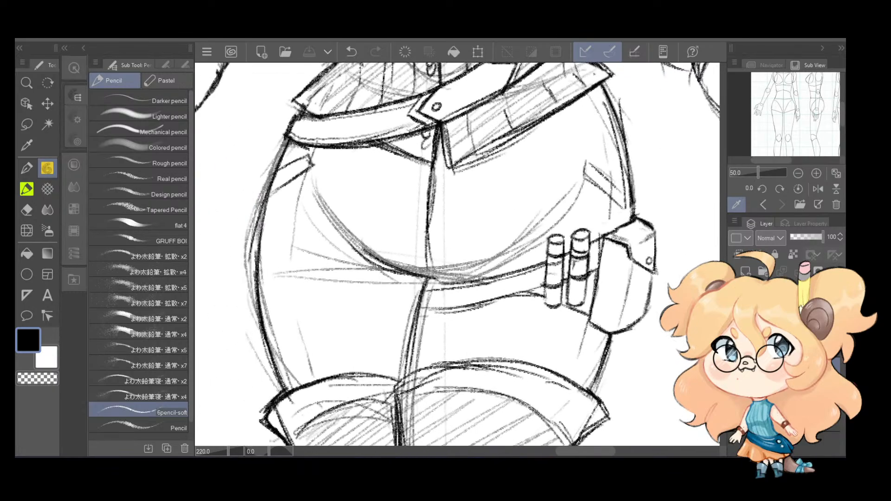
left_click_drag(455, 288, 553, 254)
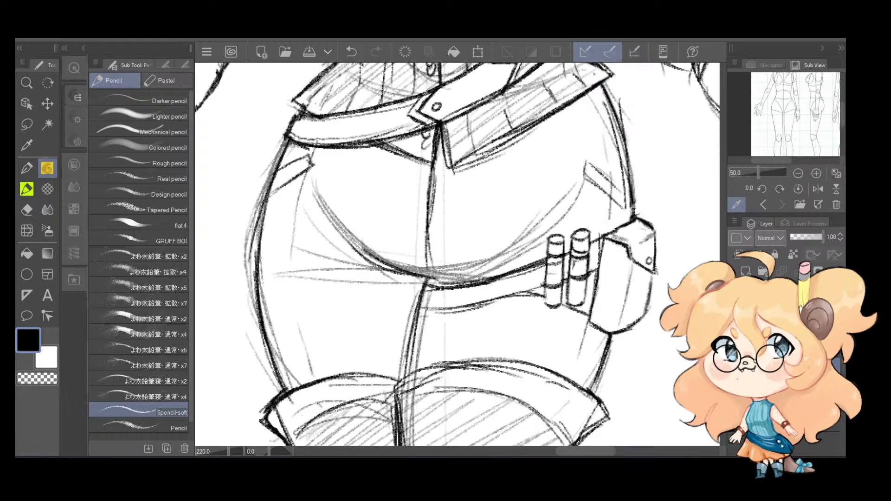
mouse_move(440, 311)
left_mouse_down()
mouse_move(542, 293)
mouse_move(594, 319)
left_mouse_up()
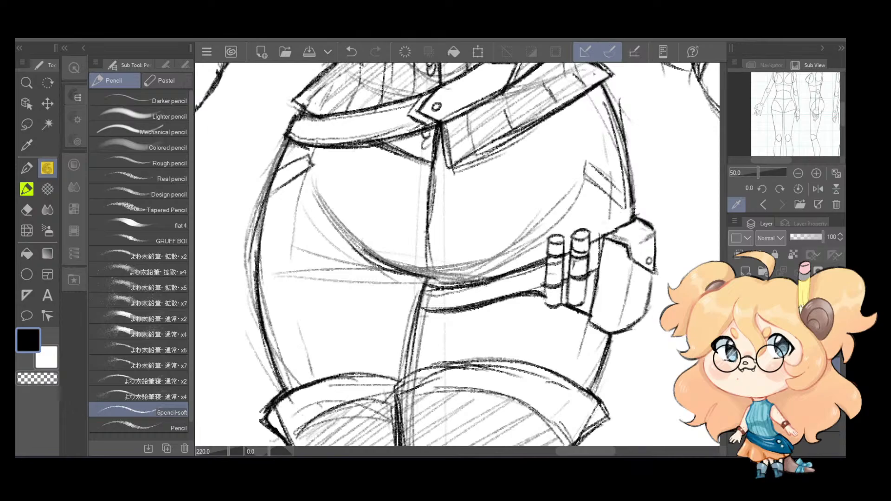
key("ctrl+z")
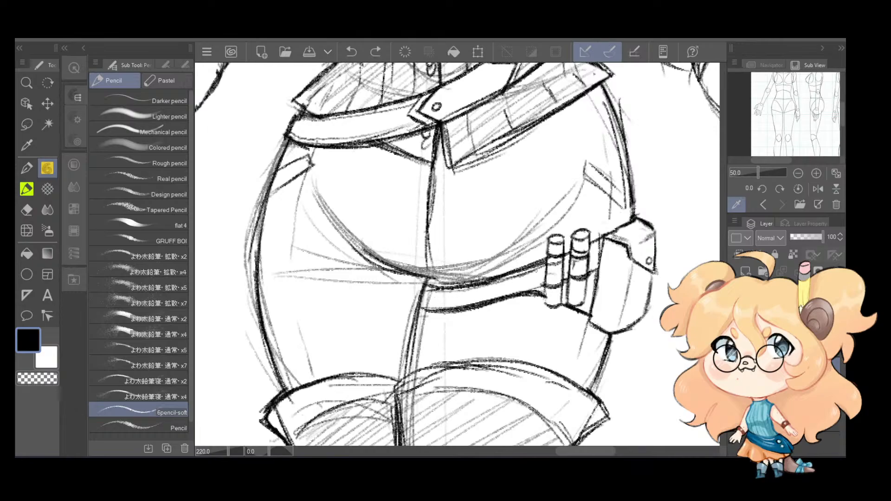
mouse_move(479, 297)
left_mouse_down()
mouse_move(522, 287)
mouse_move(469, 300)
left_mouse_up()
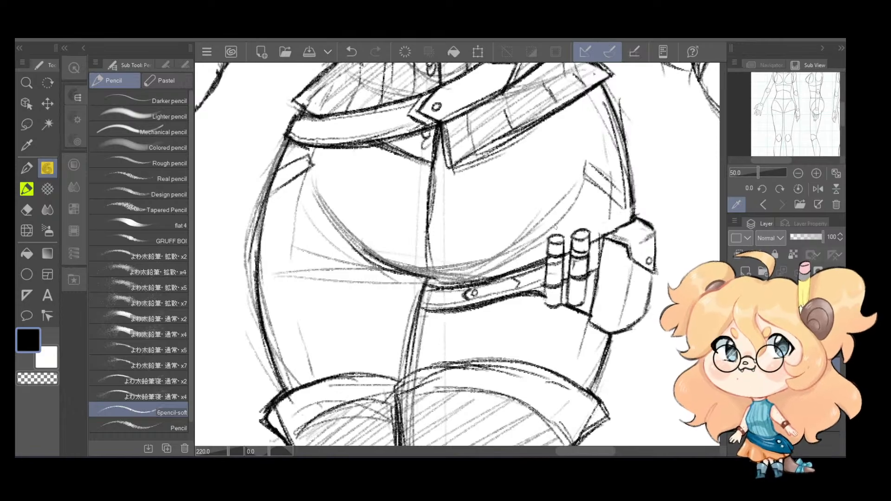
Step: Erase the narrow strap crossing the chest from the collar to the shoulder guard
scroll(555, 227, "down", 6)
left_click_drag(565, 187, 565, 208)
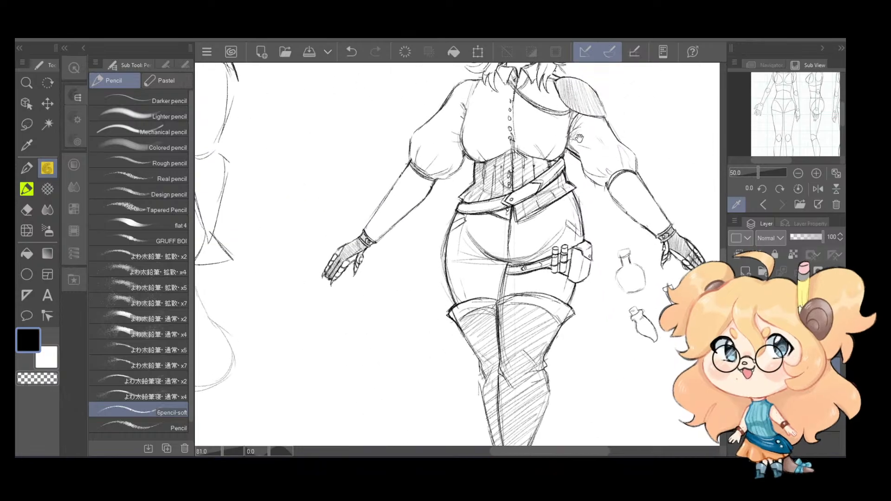
left_click_drag(580, 138, 575, 223)
scroll(564, 304, "up", 3)
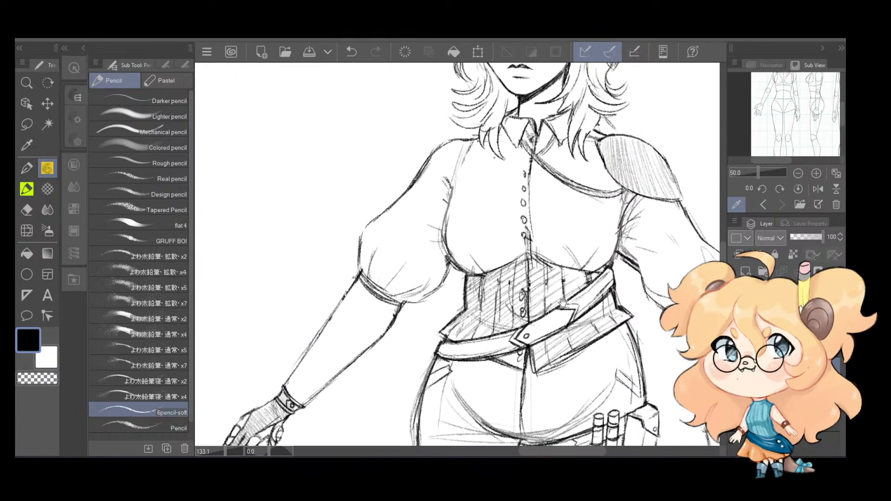
left_click_drag(563, 304, 569, 325)
scroll(559, 315, "down", 3)
scroll(544, 279, "up", 2)
left_click_drag(627, 174, 607, 268)
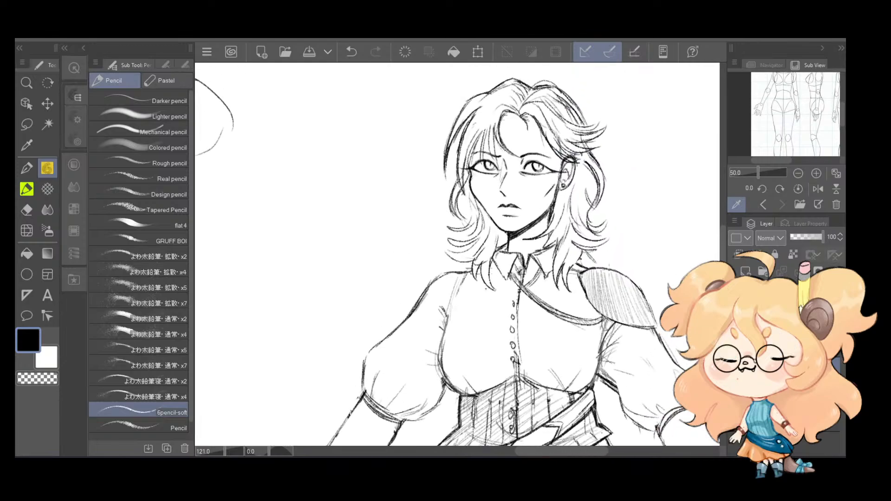
scroll(608, 265, "up", 1)
key("e")
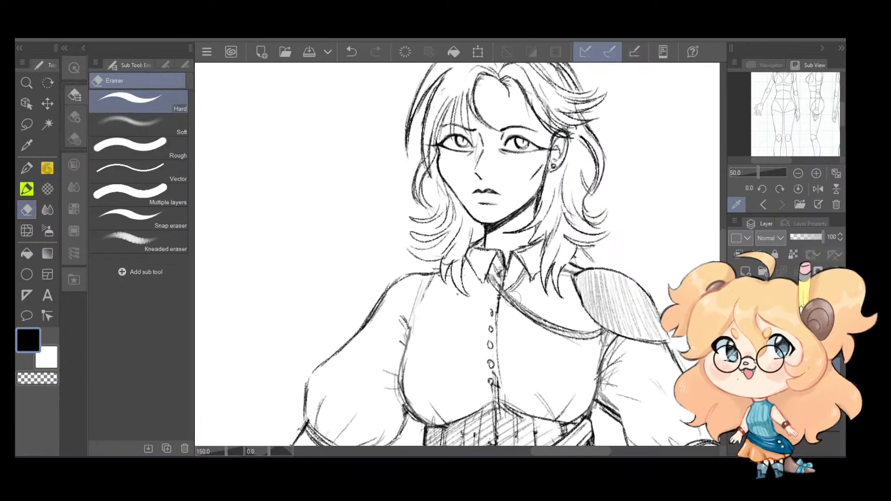
mouse_move(488, 276)
left_mouse_down()
mouse_move(539, 322)
mouse_move(571, 331)
left_mouse_up()
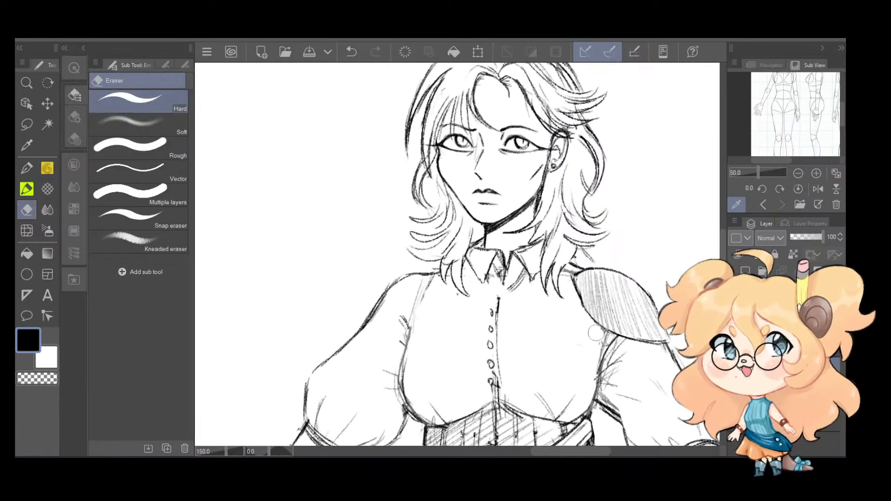
Step: Draw a wider curved strap from the collar across the chest to the shoulder guard and clean up the overlapping lines
key("p")
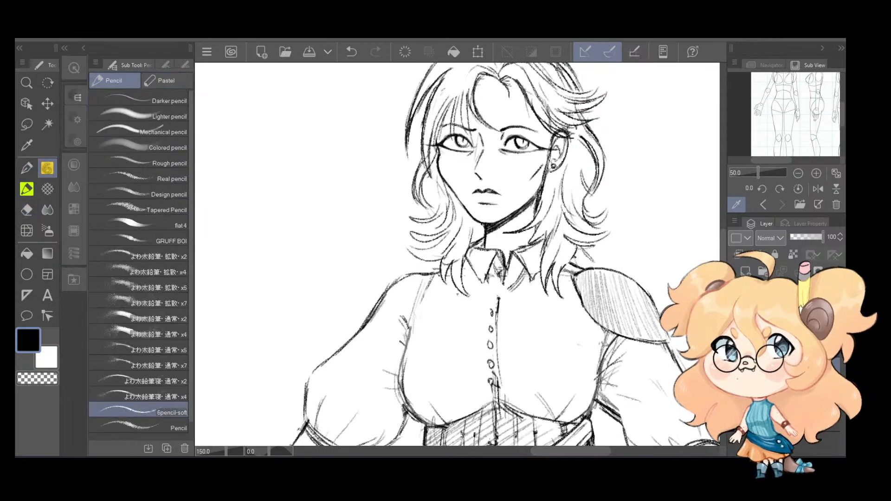
left_click_drag(490, 279, 585, 315)
mouse_move(464, 271)
left_mouse_down()
mouse_move(492, 306)
mouse_move(543, 332)
left_mouse_up()
mouse_move(485, 299)
left_mouse_down()
mouse_move(572, 344)
mouse_move(622, 347)
left_mouse_up()
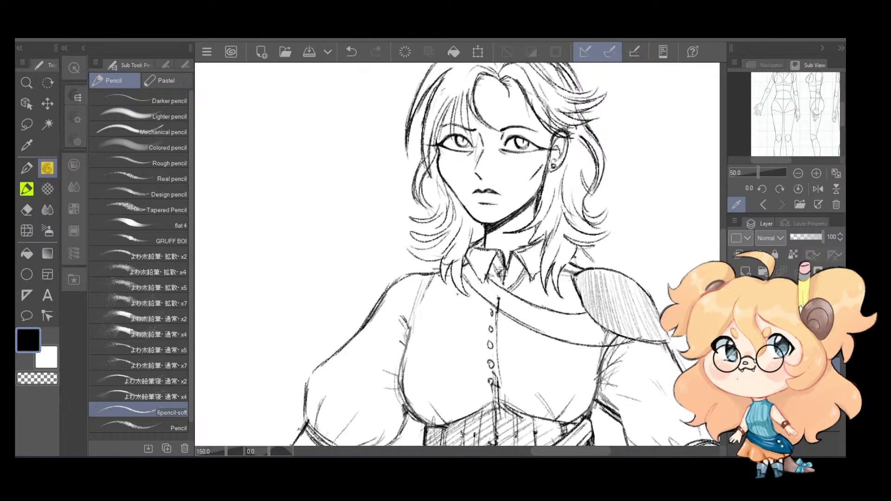
key("e")
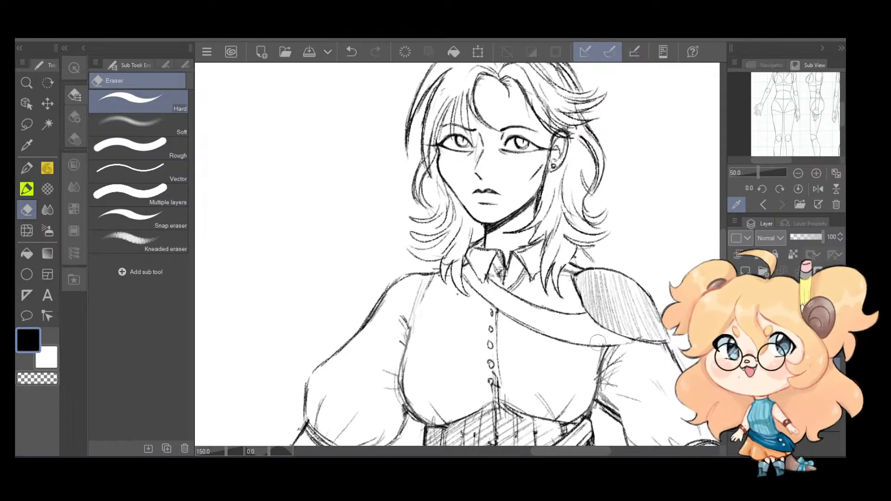
key("p")
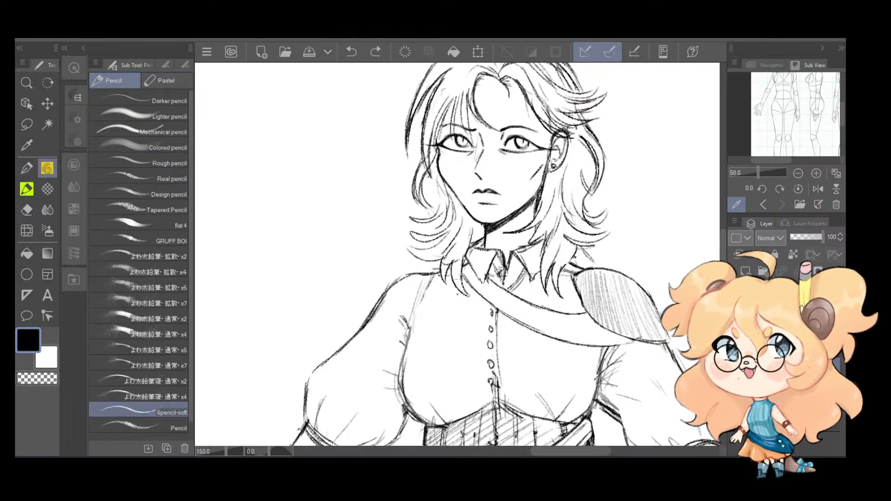
key("ctrl+z")
Step: Add an angular overlapping end with a round rivet and notched detail lines to the chest strap, and save the drawing
mouse_move(540, 331)
left_mouse_down()
mouse_move(560, 329)
mouse_move(551, 313)
left_mouse_up()
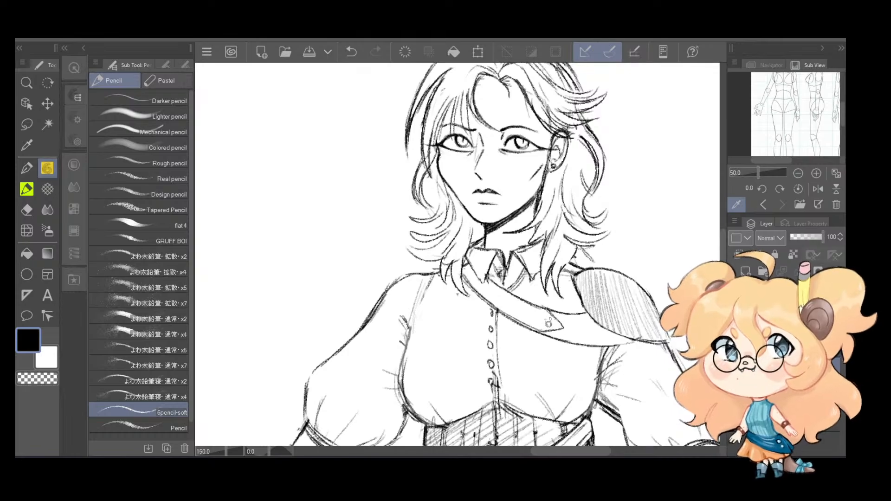
key("ctrl+z")
left_click_drag(571, 340, 631, 344)
key("ctrl+z")
key("ctrl+z")
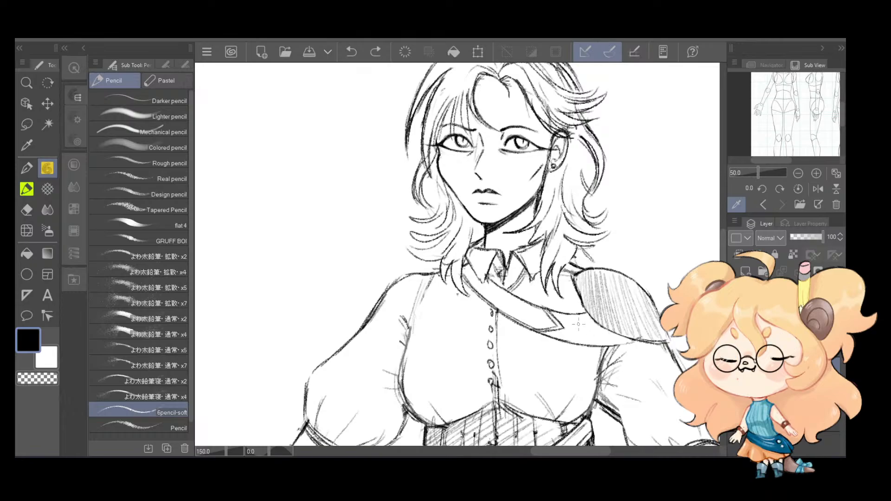
left_click_drag(568, 342, 593, 335)
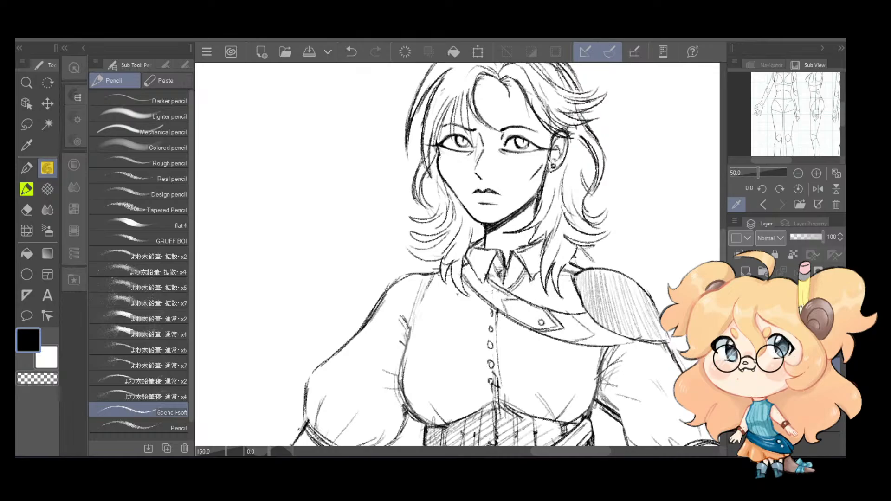
scroll(525, 310, "down", 2)
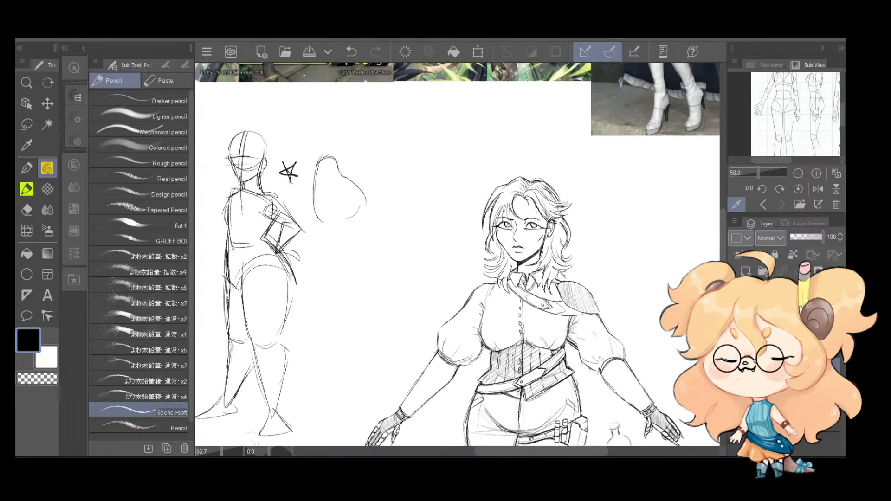
left_click_drag(636, 293, 628, 182)
scroll(633, 189, "down", 1)
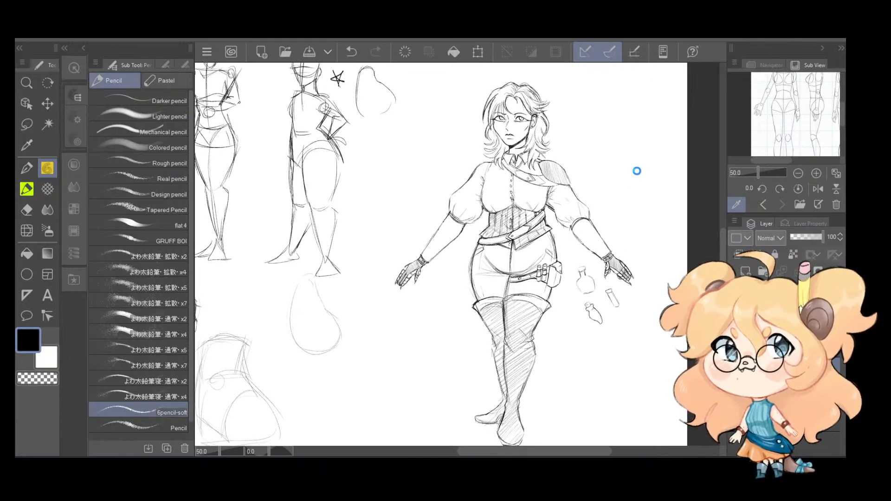
key("ctrl+s")
Step: Sketch light vertical fold lines on the shirt's chest, on the side opposite the shoulder guard
scroll(623, 194, "up", 2)
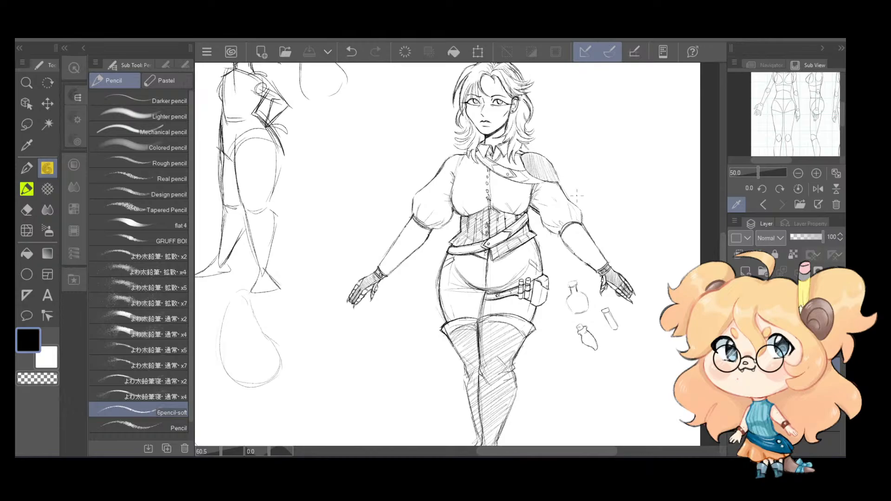
scroll(577, 196, "up", 3)
left_click_drag(560, 279, 567, 338)
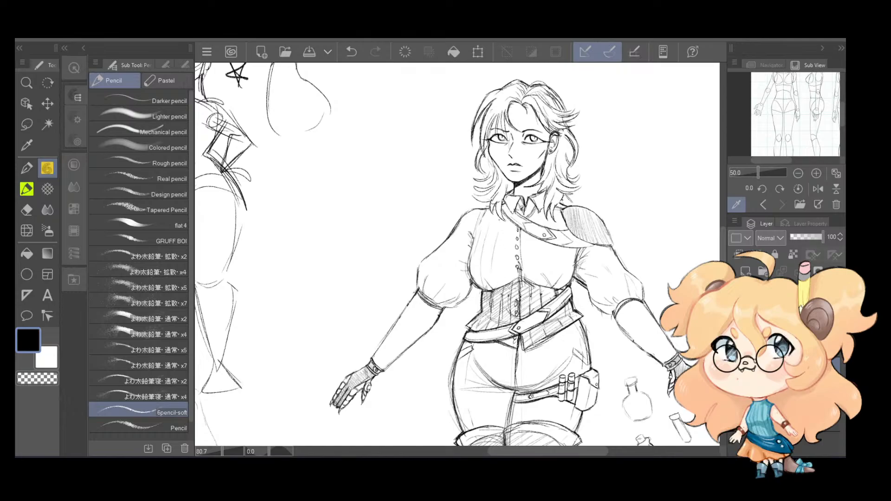
key("ctrl+z")
key("ctrl+z")
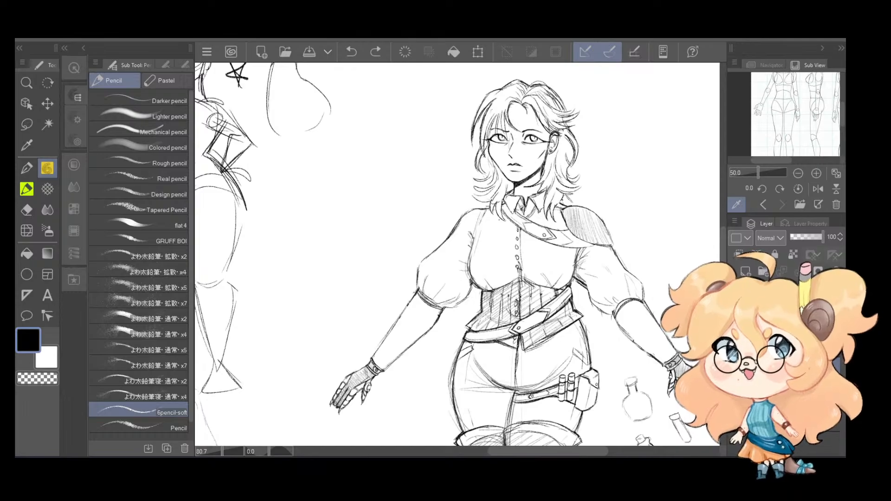
left_click_drag(483, 232, 479, 247)
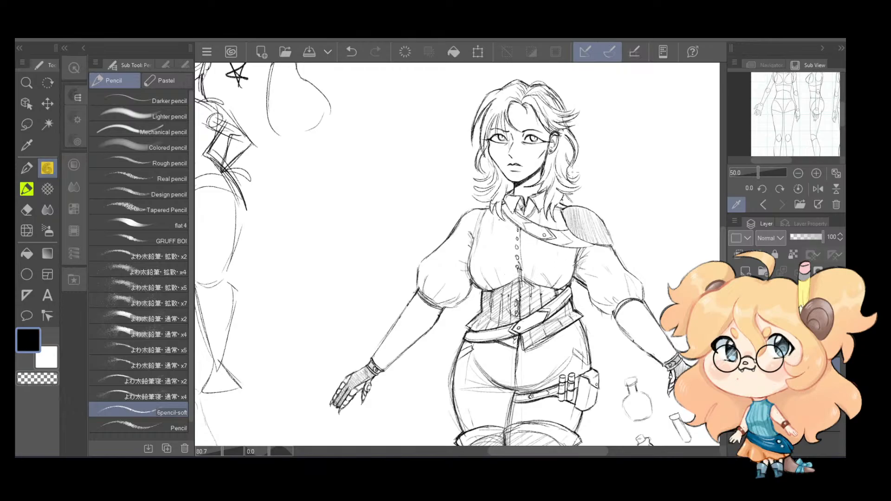
Step: Review the figure's overall proportions and save the drawing
scroll(574, 172, "down", 2)
left_click_drag(591, 312, 562, 291)
scroll(563, 291, "down", 1)
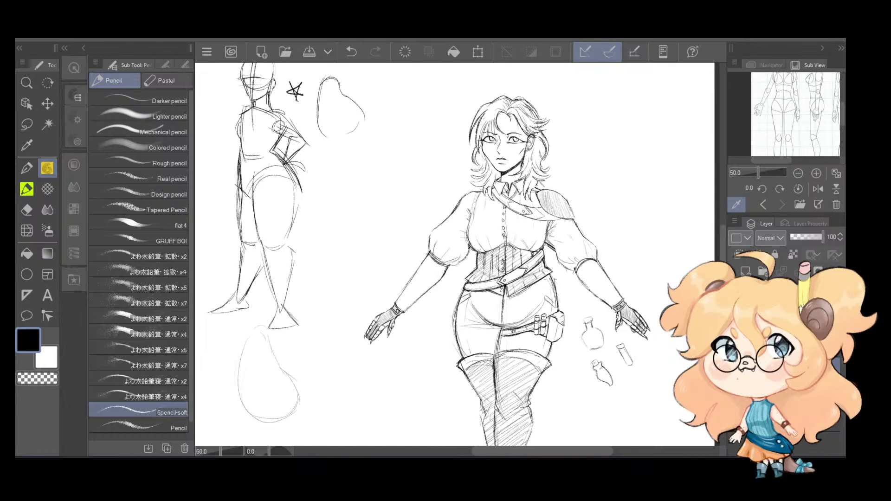
scroll(563, 292, "up", 2)
scroll(562, 291, "down", 2)
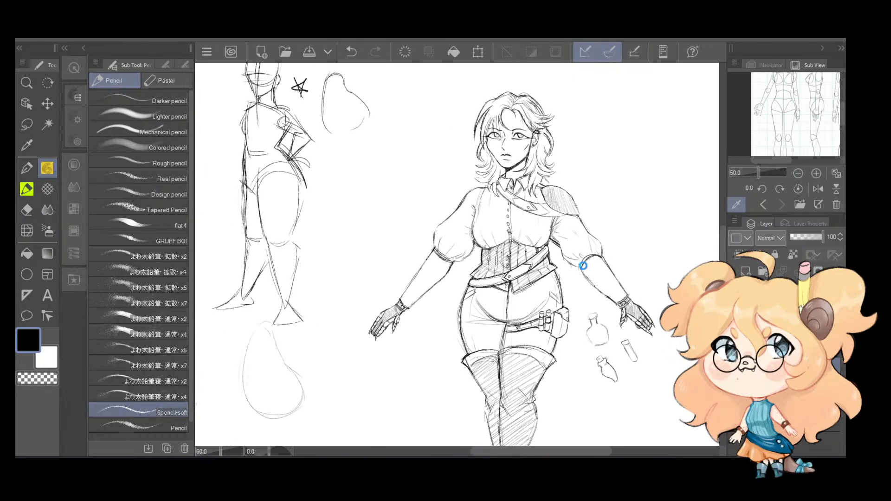
key("ctrl+s")
scroll(546, 215, "down", 4)
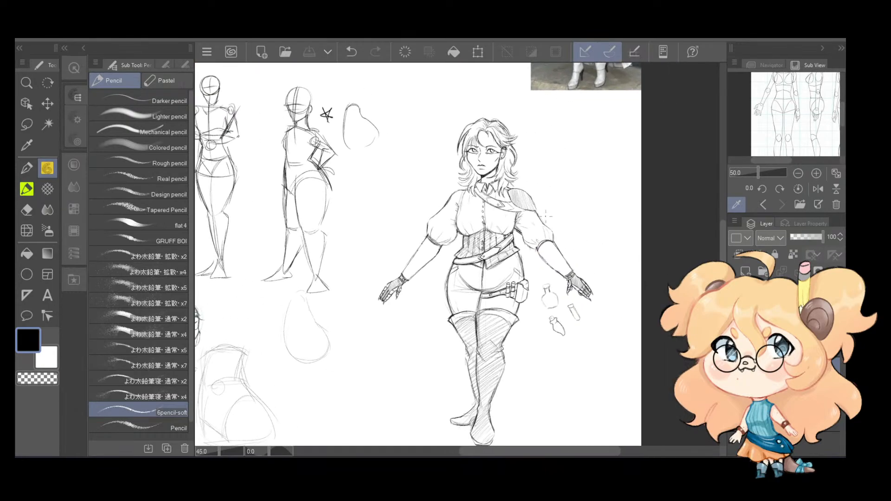
Step: Darken the outer and lower edges of the shoulder guard where it meets the chest strap
scroll(545, 215, "up", 6)
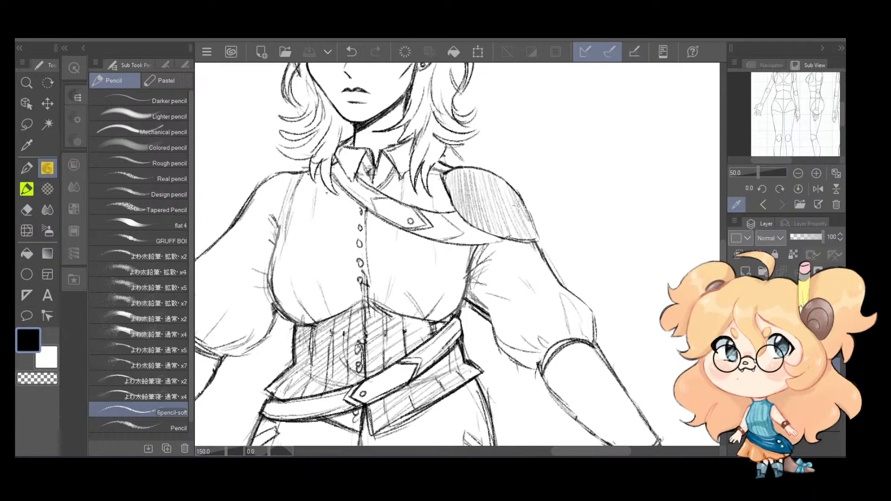
left_click_drag(538, 238, 527, 204)
key("ctrl+z")
left_click_drag(469, 246, 507, 240)
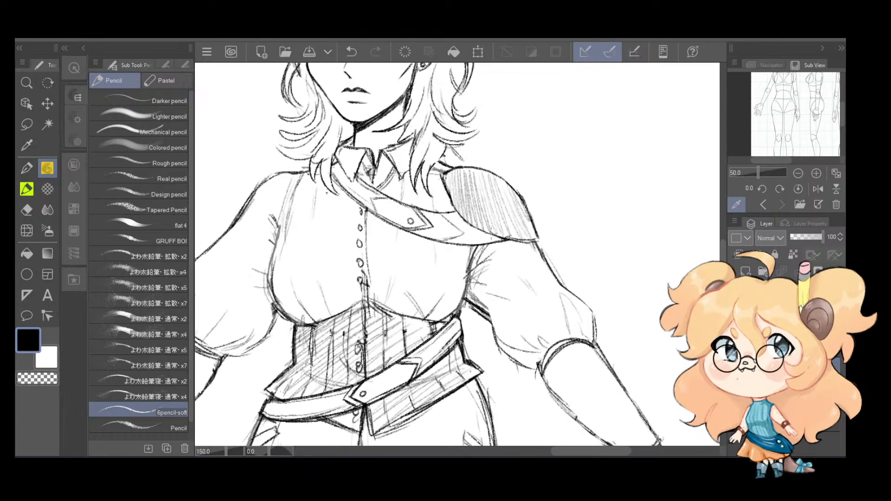
mouse_move(463, 217)
left_mouse_down()
mouse_move(442, 195)
mouse_move(478, 227)
mouse_move(459, 207)
left_mouse_up()
key("ctrl+z")
key("ctrl+z")
key("ctrl+z")
key("ctrl+z")
key("ctrl+z")
left_click_drag(497, 235, 525, 240)
key("ctrl+z")
mouse_move(487, 235)
left_mouse_down()
mouse_move(465, 223)
mouse_move(513, 256)
mouse_move(580, 249)
left_mouse_up()
Step: Darken the corset's pointed upper edge and the lower edge of its angled front flap
left_click_drag(497, 328, 545, 254)
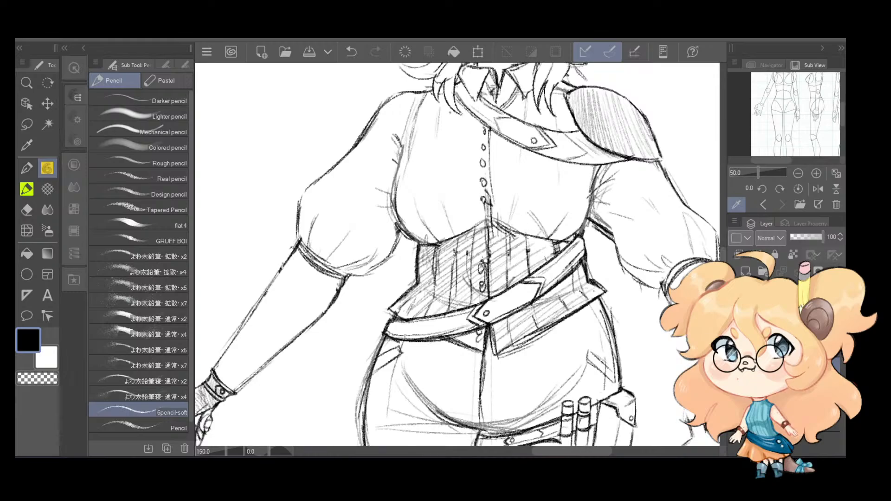
left_click_drag(490, 222, 558, 242)
left_click_drag(487, 220, 440, 243)
left_click_drag(501, 349, 593, 297)
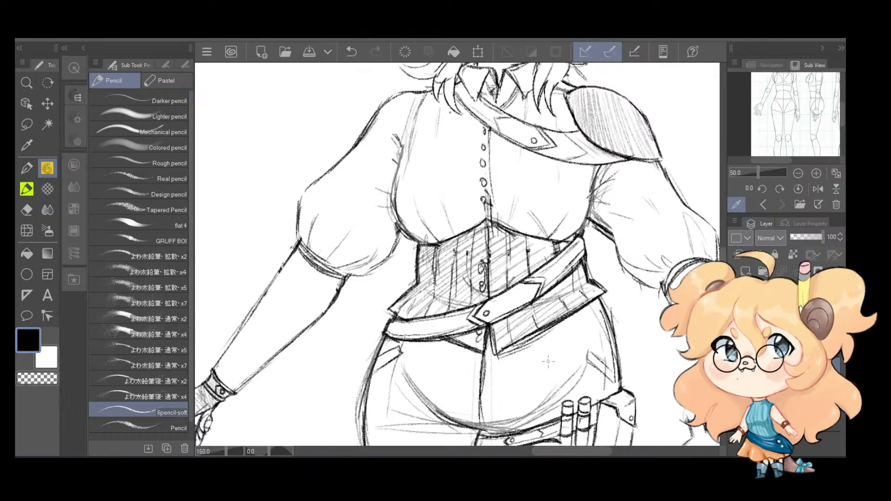
key("e")
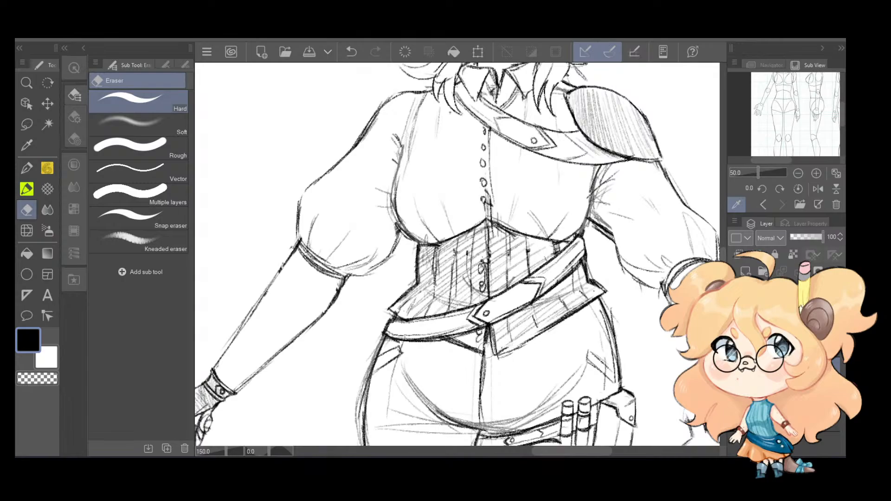
key("ctrl+z")
key("p")
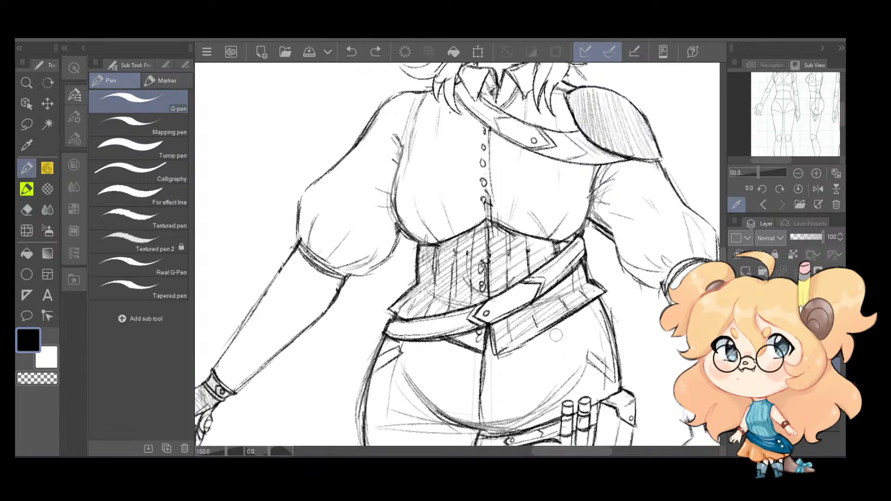
key("p")
left_click_drag(509, 349, 559, 323)
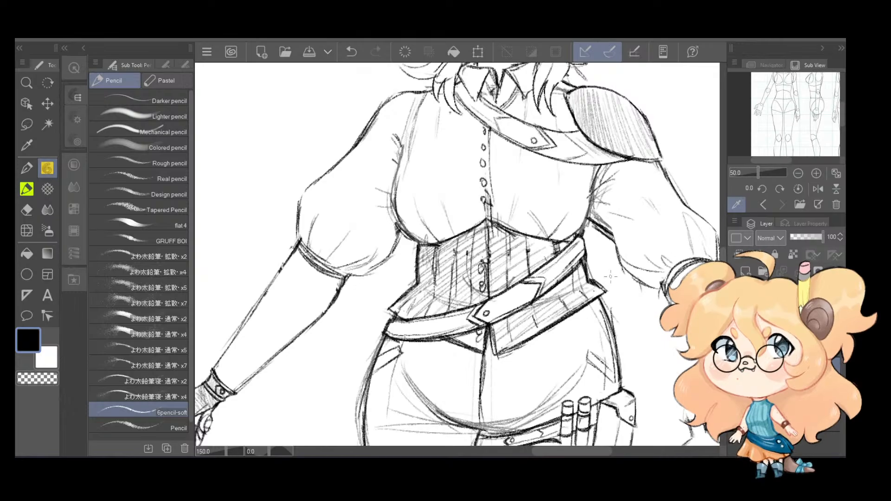
Step: Erase the outer corner of the corset's front flap and redraw it as a cleaner pointed tip
scroll(611, 277, "down", 4)
left_click_drag(611, 277, 565, 259)
scroll(395, 249, "up", 3)
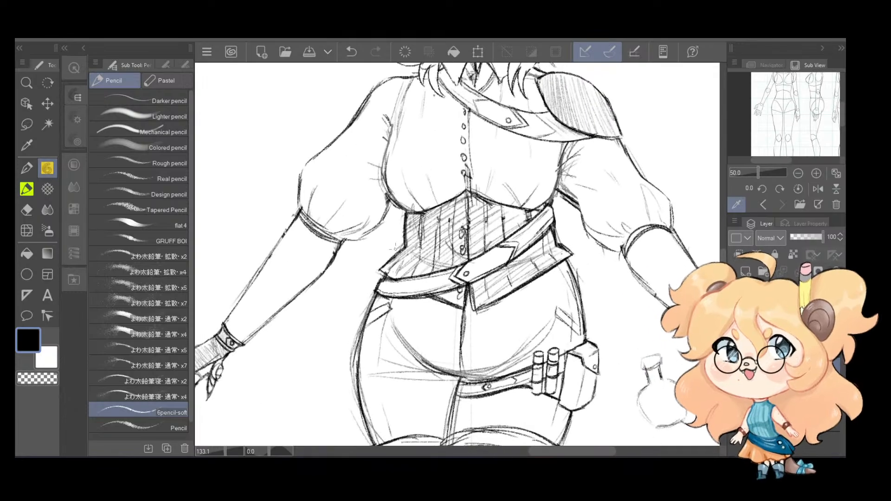
key("e")
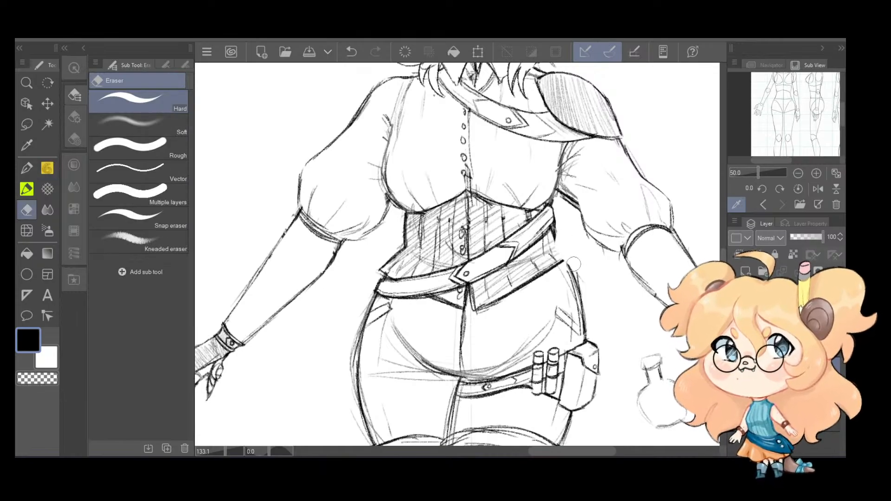
key("p")
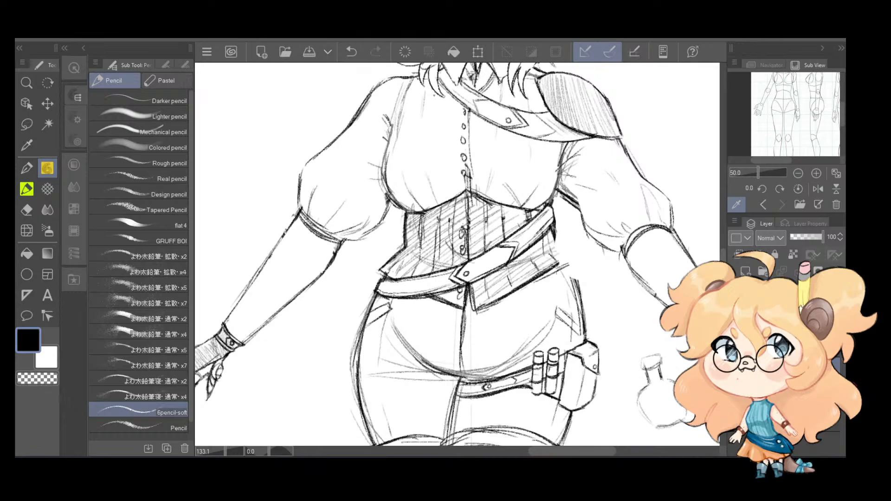
key("ctrl+z")
left_click_drag(561, 268, 537, 277)
mouse_move(568, 268)
left_mouse_down()
mouse_move(524, 288)
mouse_move(548, 266)
mouse_move(512, 290)
left_mouse_up()
key("e")
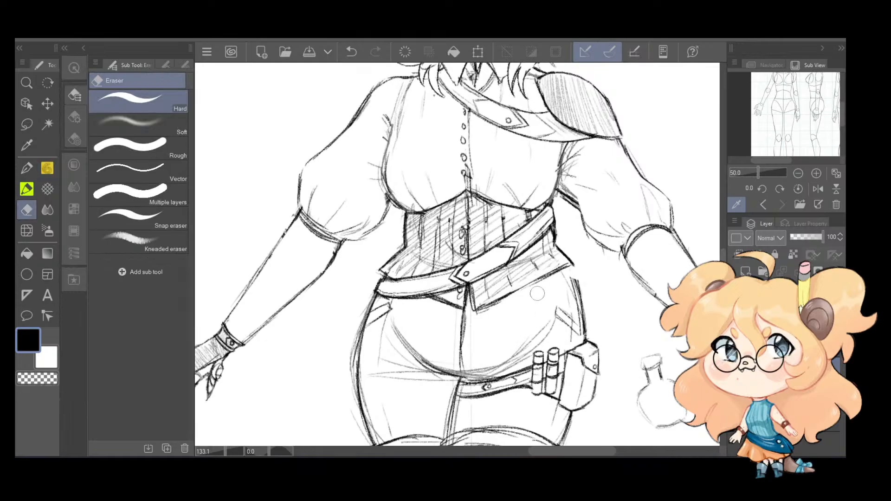
key("p")
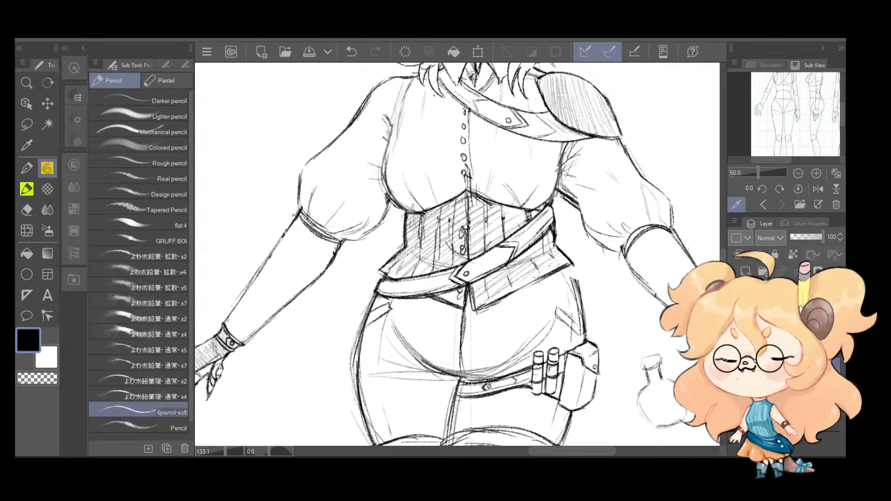
Step: Redraw the hip outline from the corset flap's tip down to the pouch
mouse_move(502, 299)
left_mouse_down()
mouse_move(569, 266)
mouse_move(580, 309)
left_mouse_up()
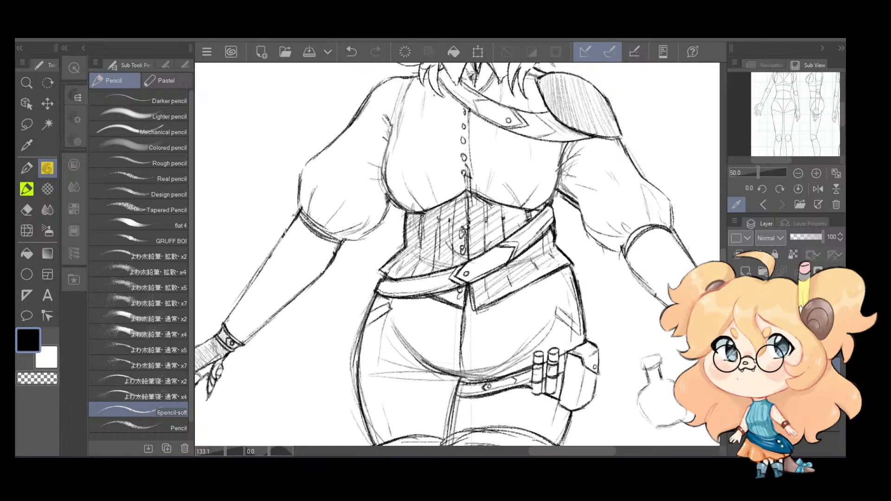
scroll(571, 274, "down", 3)
left_click_drag(657, 218, 652, 252)
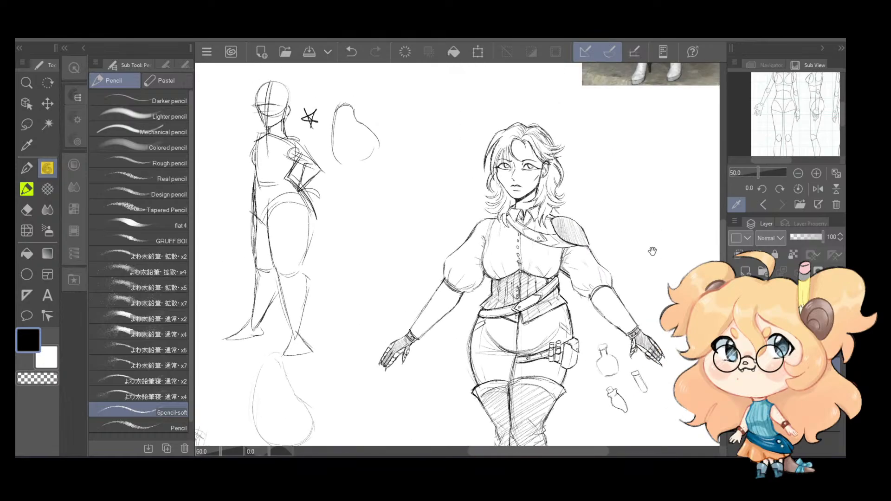
key("ctrl+z")
scroll(568, 283, "up", 3)
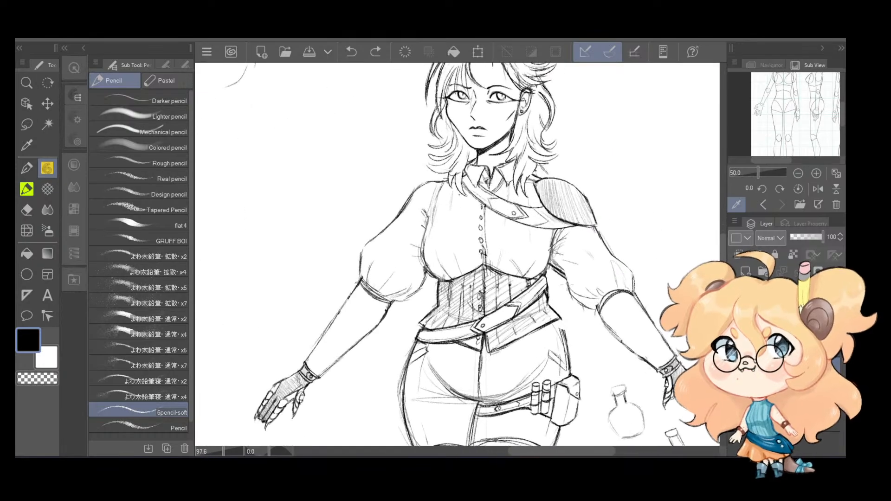
mouse_move(555, 315)
left_mouse_down()
mouse_move(589, 383)
mouse_move(563, 325)
mouse_move(569, 352)
left_mouse_up()
Step: Redraw the hip outline on the side opposite the pouch and erase the stray lines around it
key("e")
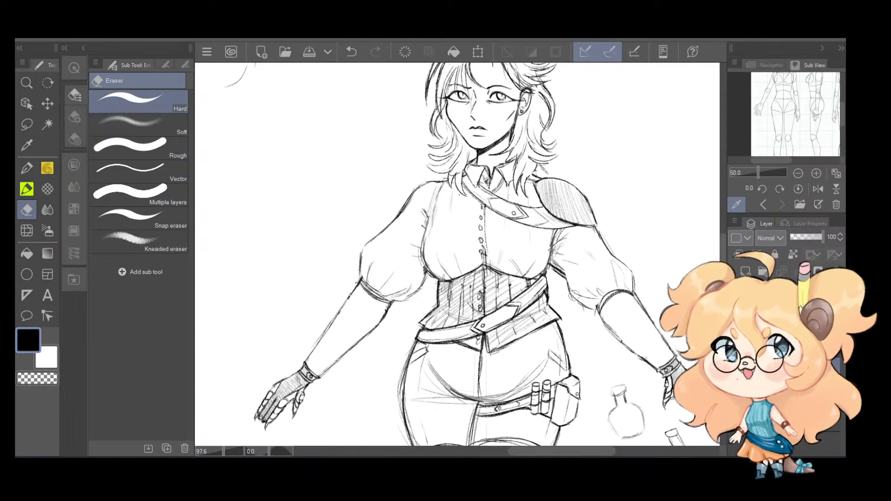
scroll(540, 224, "up", 1)
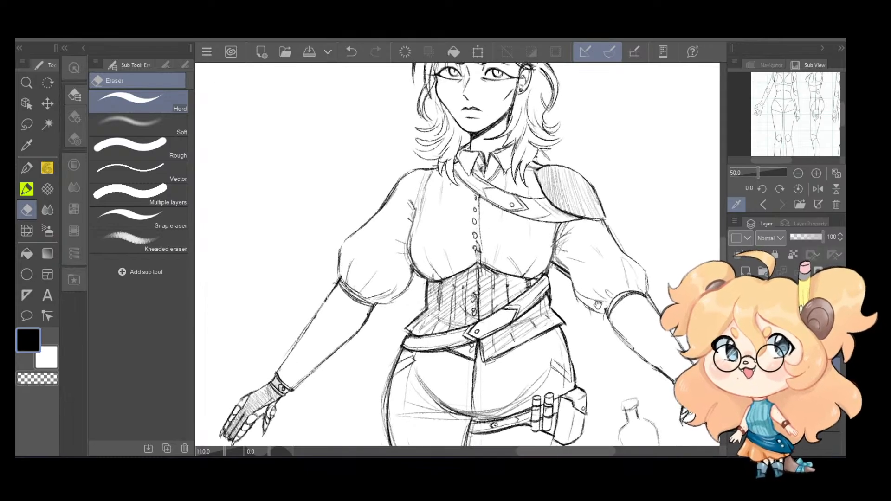
left_click_drag(577, 388, 577, 341)
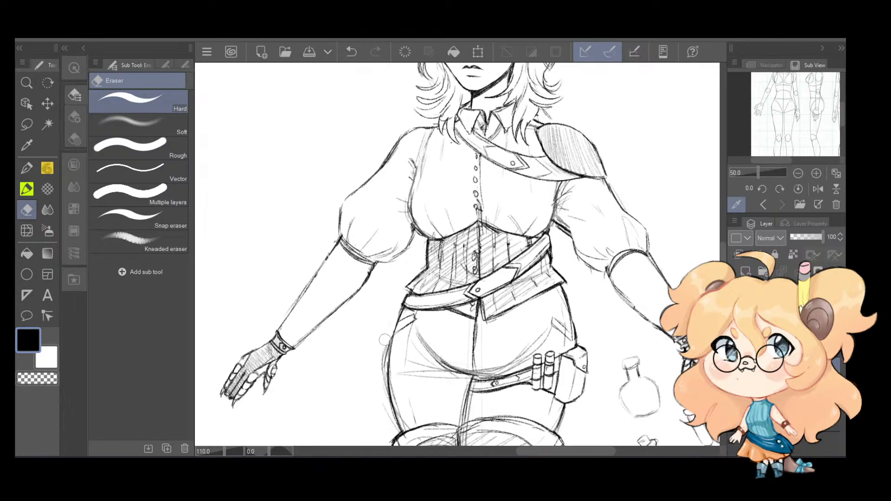
key("ctrl+z")
key("p")
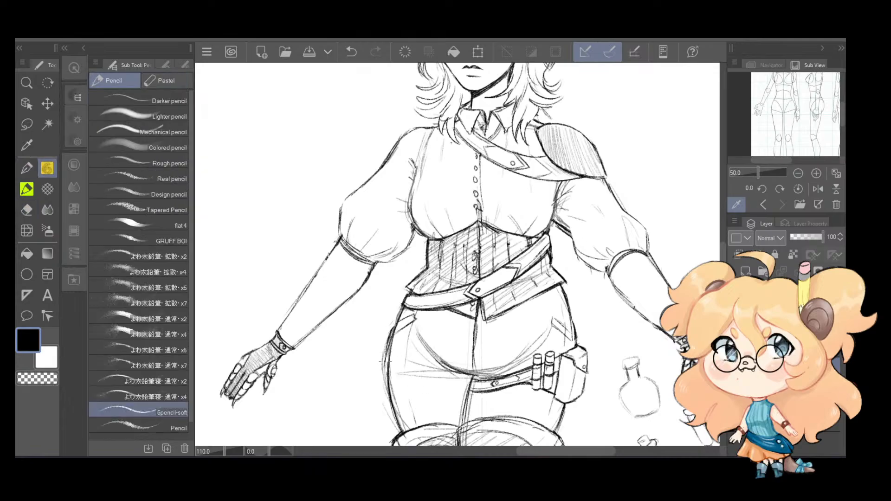
left_click_drag(387, 338, 391, 389)
key("e")
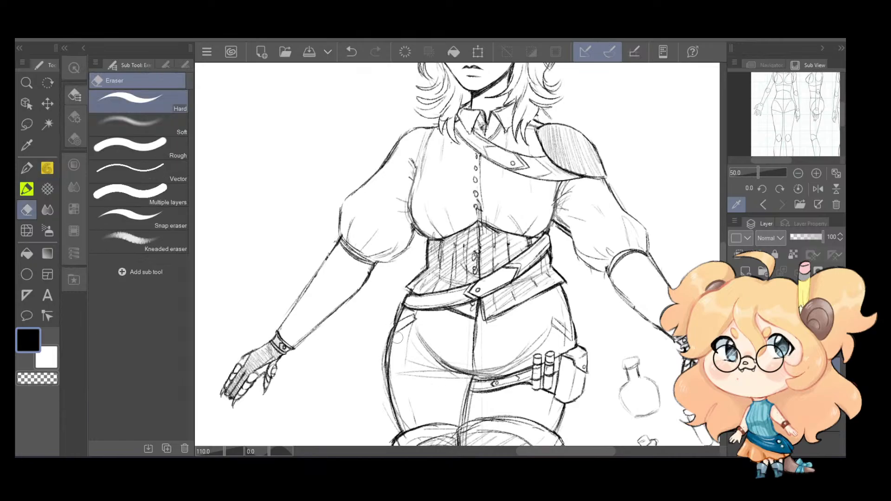
left_click_drag(389, 336, 394, 382)
left_click_drag(394, 327, 401, 309)
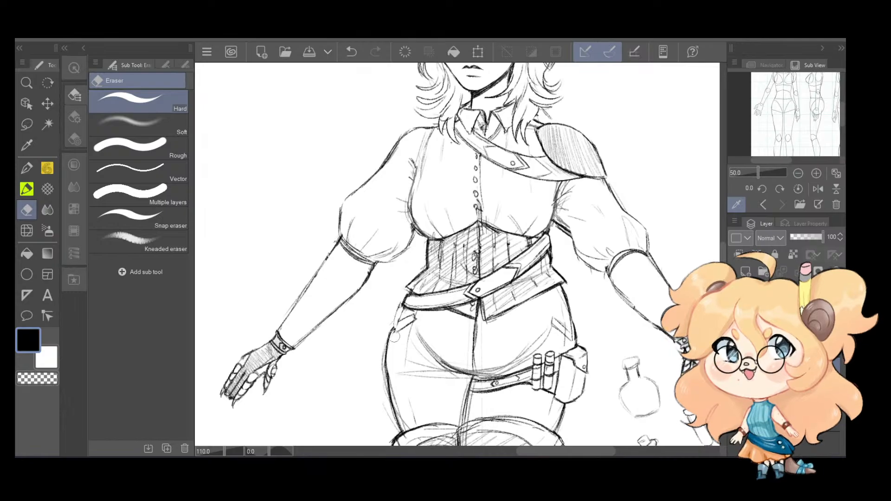
key("p")
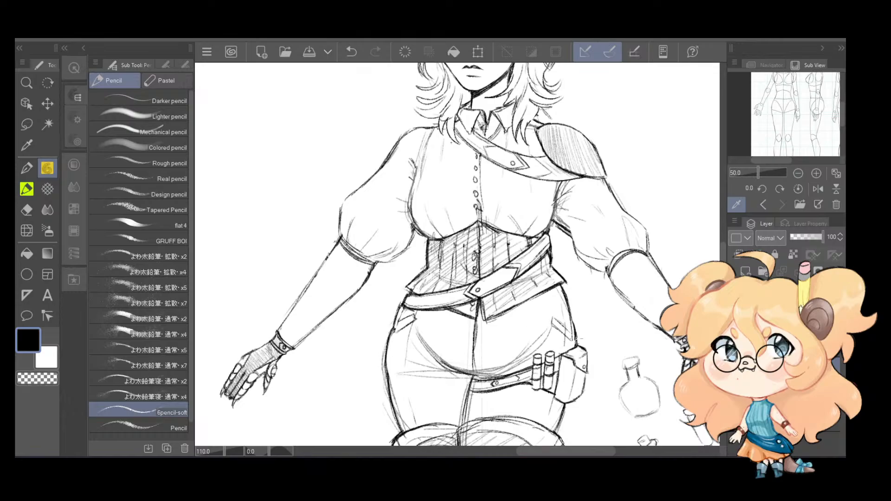
Step: Reinforce the upper hip outline on the pouch side and the curved belly line on the trousers
left_click_drag(563, 290, 571, 315)
mouse_move(437, 360)
left_mouse_down()
mouse_move(448, 374)
mouse_move(526, 363)
left_mouse_up()
scroll(560, 304, "down", 8)
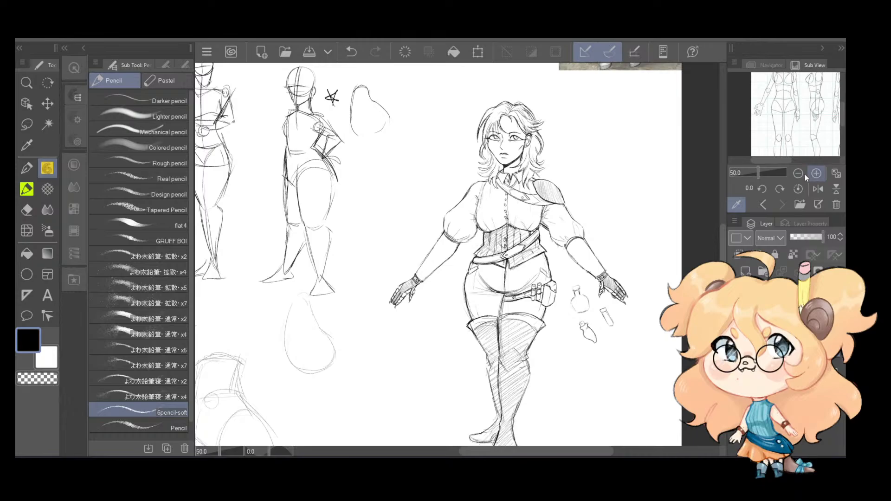
scroll(512, 256, "up", 3)
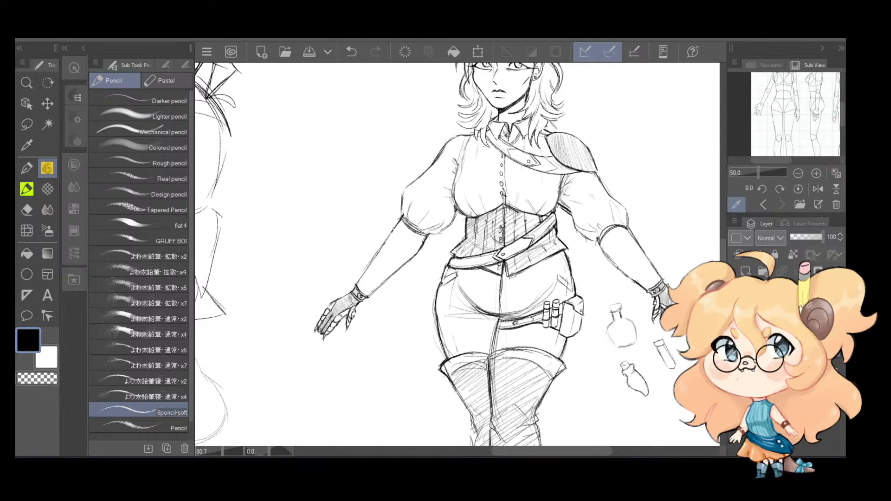
key("ctrl+z")
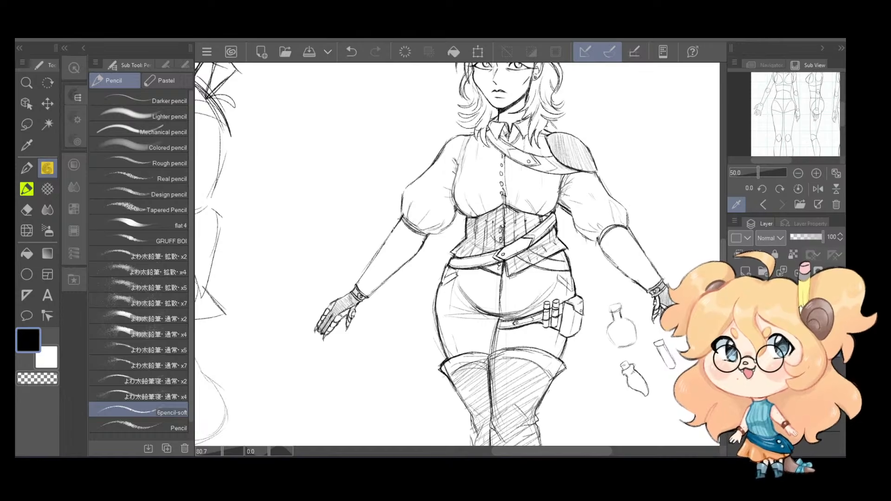
left_click_drag(543, 261, 567, 257)
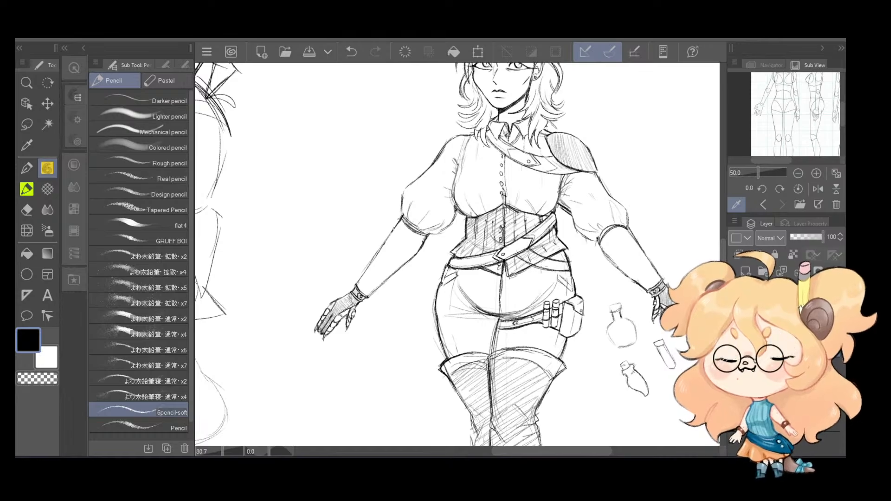
key("ctrl+z")
key("ctrl+z")
key("ctrl+z")
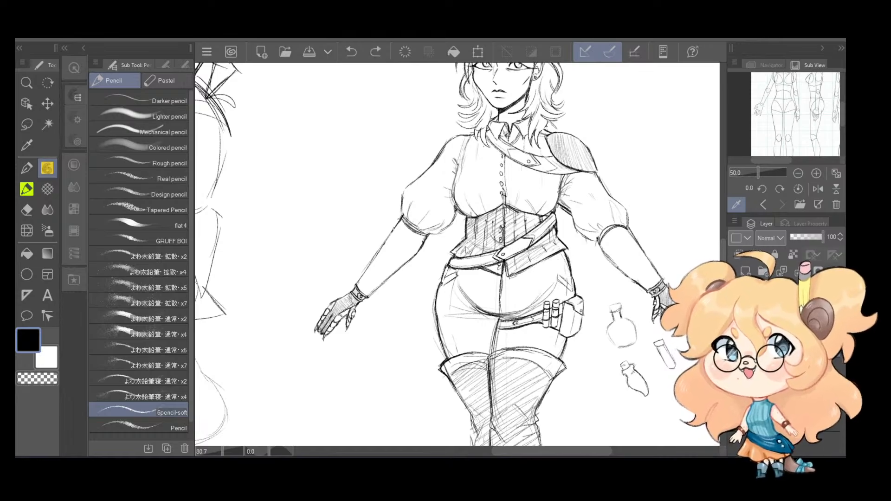
Step: Sketch a second belt crossing diagonally from the corset's waist to the pouch-side hip, and erase the ends extending past the hip
mouse_move(466, 229)
left_mouse_down()
mouse_move(592, 265)
mouse_move(590, 278)
left_mouse_up()
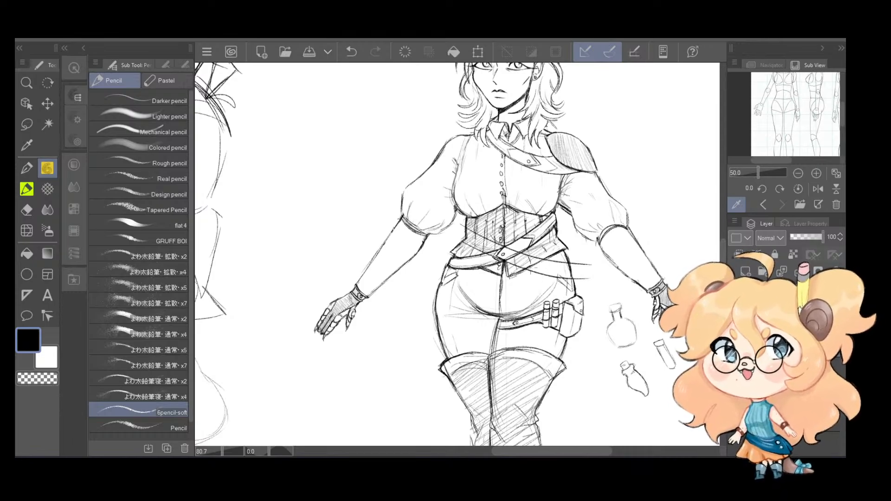
key("e")
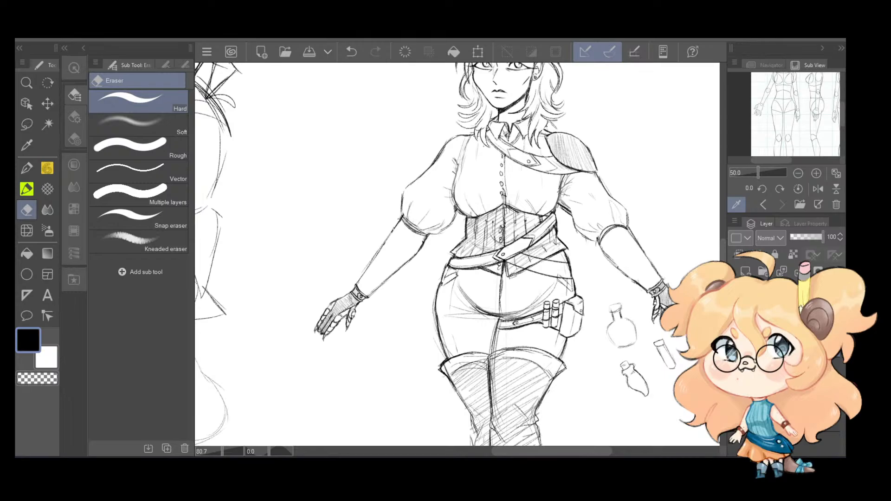
key("ctrl+z")
key("ctrl+z")
key("ctrl+z")
key("ctrl+z")
key("ctrl+y")
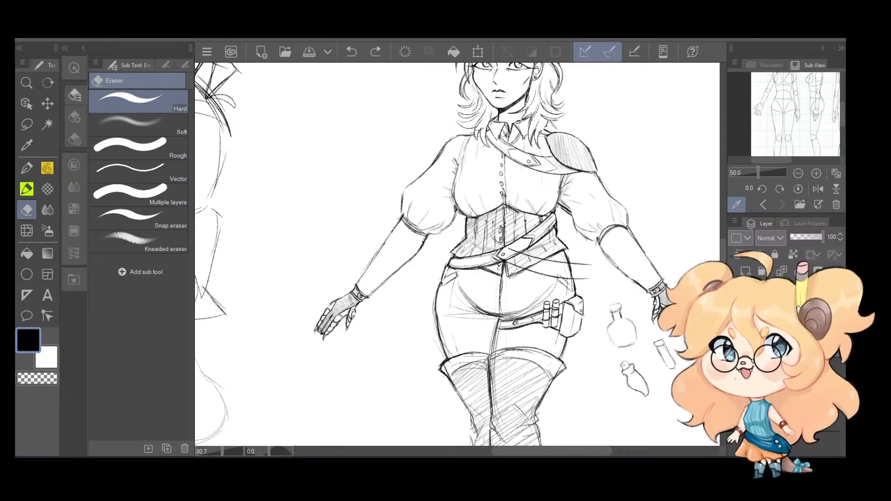
key("ctrl+y")
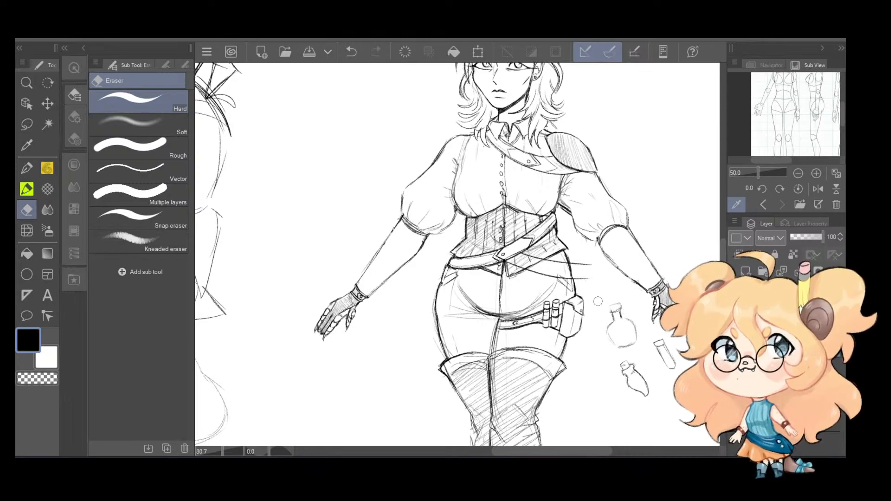
mouse_move(577, 264)
left_mouse_down()
mouse_move(577, 277)
mouse_move(580, 268)
mouse_move(595, 277)
left_mouse_up()
scroll(532, 175, "down", 5)
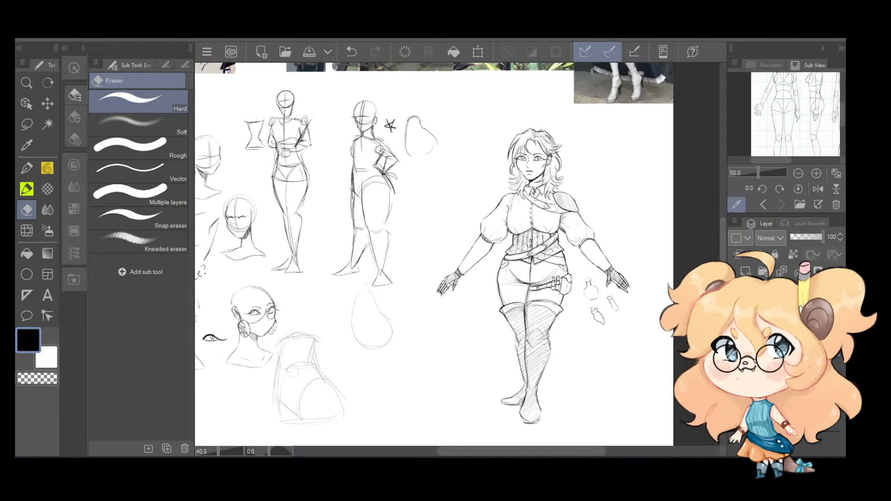
Step: Sketch the vest's armhole edges beside both sleeves and shade the narrow shoulder areas between vest and shirt
scroll(515, 168, "up", 3)
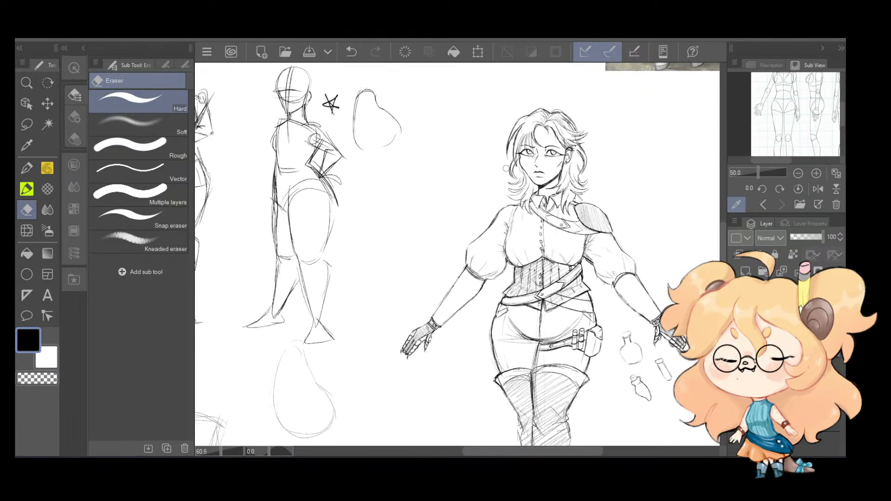
scroll(506, 168, "up", 3)
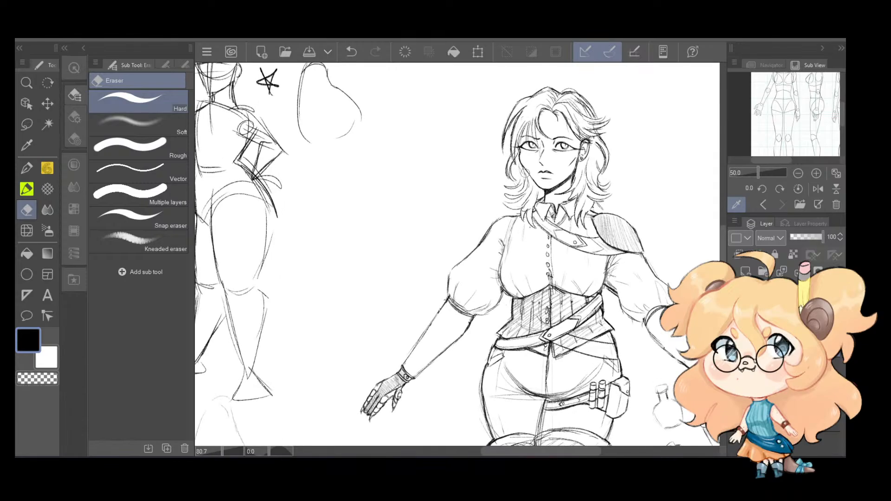
left_click(47, 168)
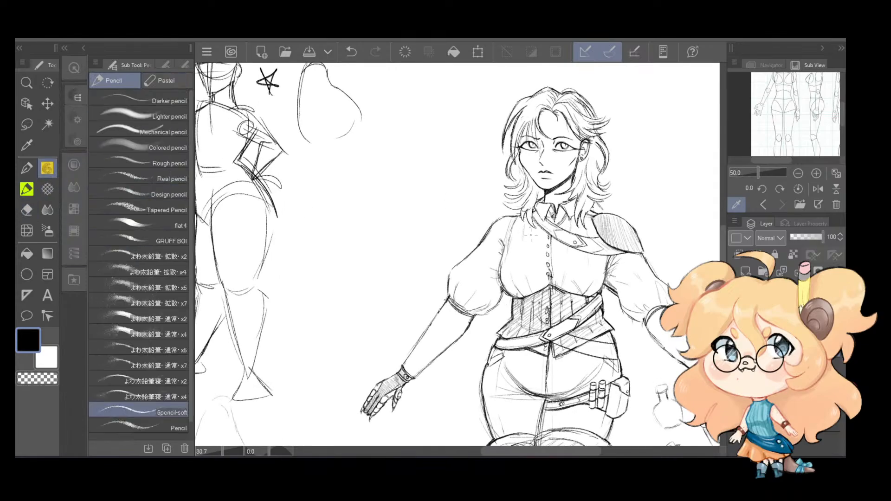
left_click_drag(512, 217, 506, 268)
key("ctrl+z")
mouse_move(520, 222)
left_mouse_down()
mouse_move(507, 262)
mouse_move(518, 227)
left_mouse_up()
key("ctrl+z")
left_click_drag(595, 216, 586, 239)
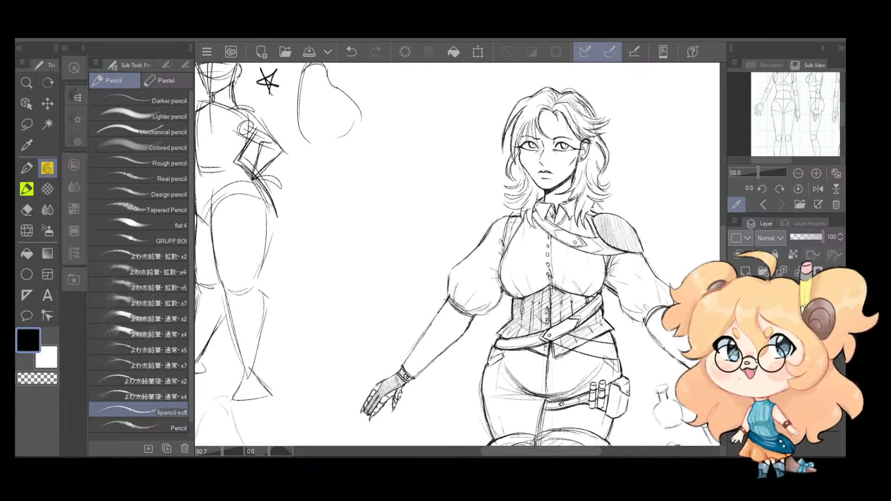
left_click_drag(520, 216, 502, 245)
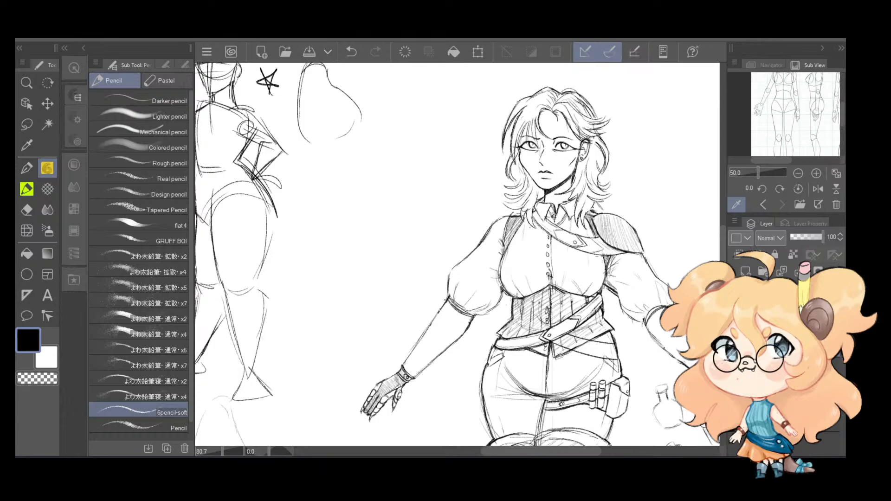
key("ctrl+z")
left_click_drag(546, 193, 571, 180)
Step: Erase the corset lines showing through the second belt between the buckle and the pouch-side hip
scroll(595, 223, "down", 2)
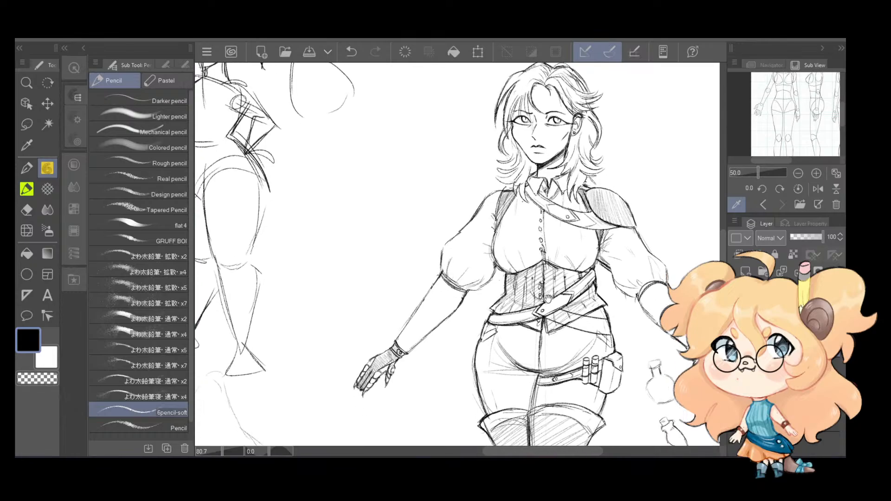
key("e")
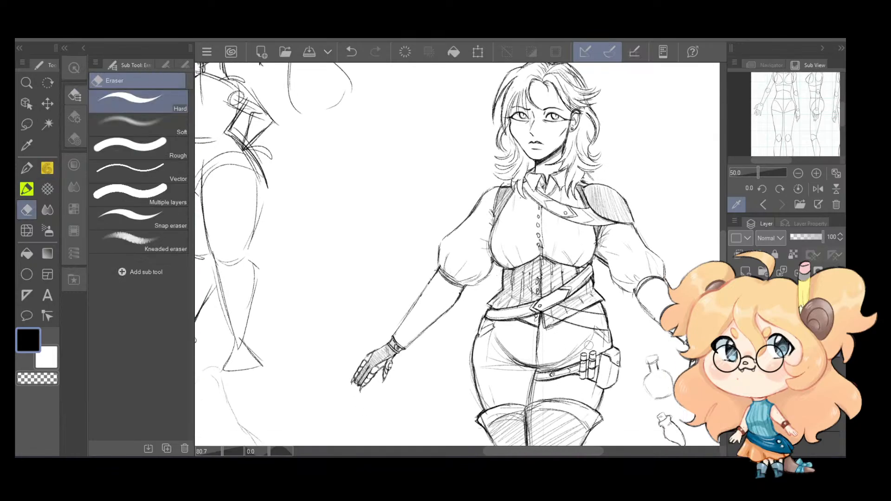
mouse_move(557, 310)
left_mouse_down()
mouse_move(562, 316)
mouse_move(545, 308)
mouse_move(583, 317)
mouse_move(562, 310)
mouse_move(574, 313)
left_mouse_up()
key("ctrl+z")
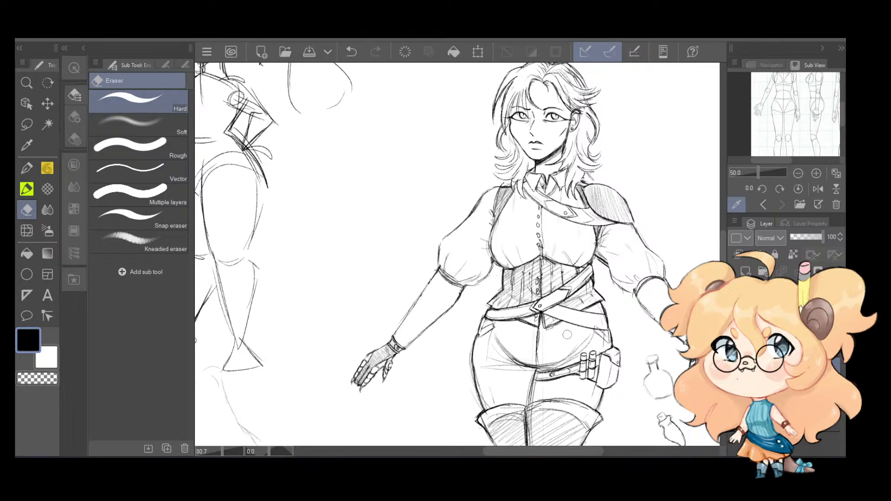
Step: Try to extend the second belt across the corset opposite the pouch, erasing the hatching inside it
key("p")
key("p")
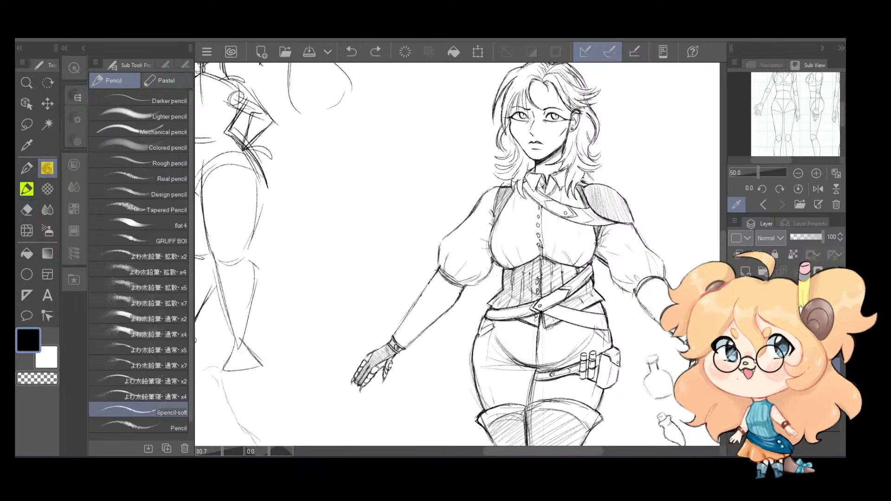
key("ctrl+z")
mouse_move(539, 297)
left_mouse_down()
mouse_move(504, 281)
mouse_move(527, 303)
mouse_move(513, 287)
mouse_move(558, 305)
left_mouse_up()
key("ctrl+z")
key("ctrl+z")
left_click_drag(497, 289, 539, 312)
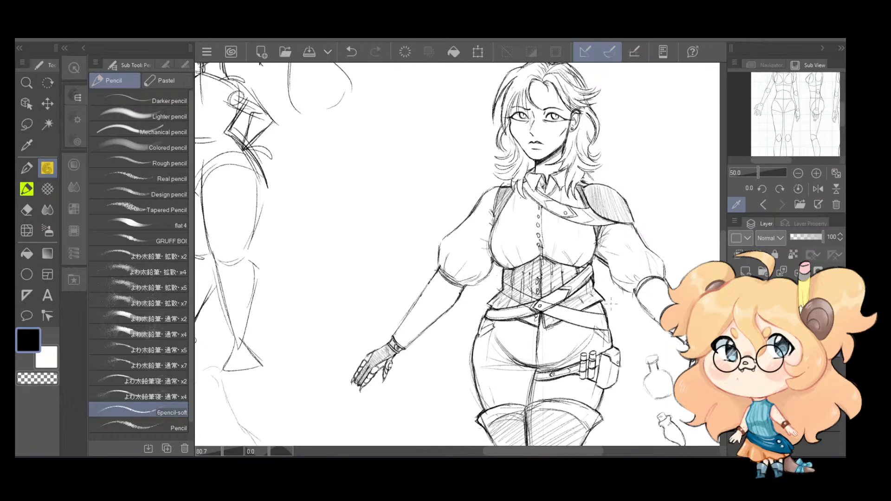
key("e")
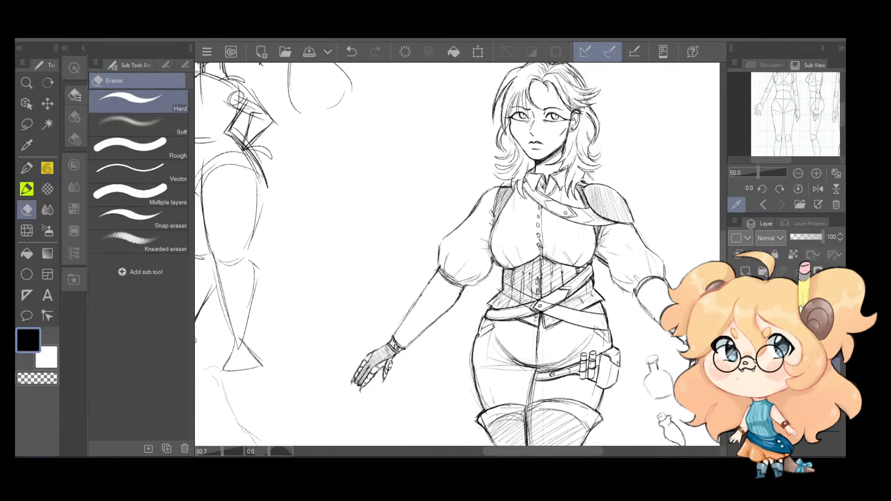
mouse_move(504, 289)
left_mouse_down()
mouse_move(533, 300)
mouse_move(516, 295)
left_mouse_up()
scroll(590, 201, "down", 4)
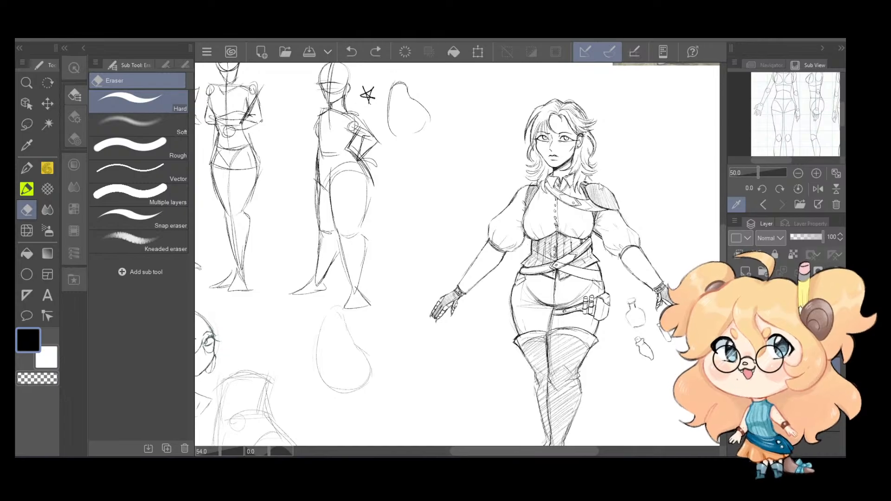
Step: Undo and redo the belt extension to compare the corset with and without it
key("ctrl+z")
scroll(589, 231, "up", 5)
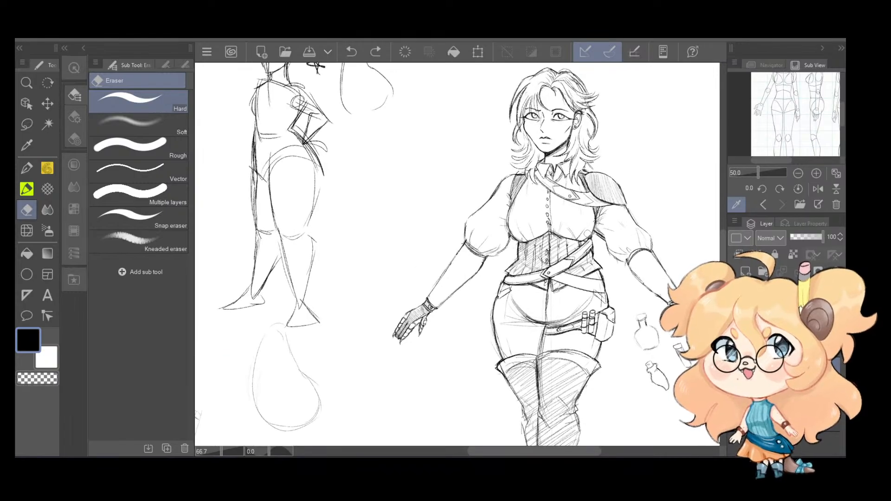
left_click_drag(603, 312, 572, 349)
scroll(572, 337, "down", 1)
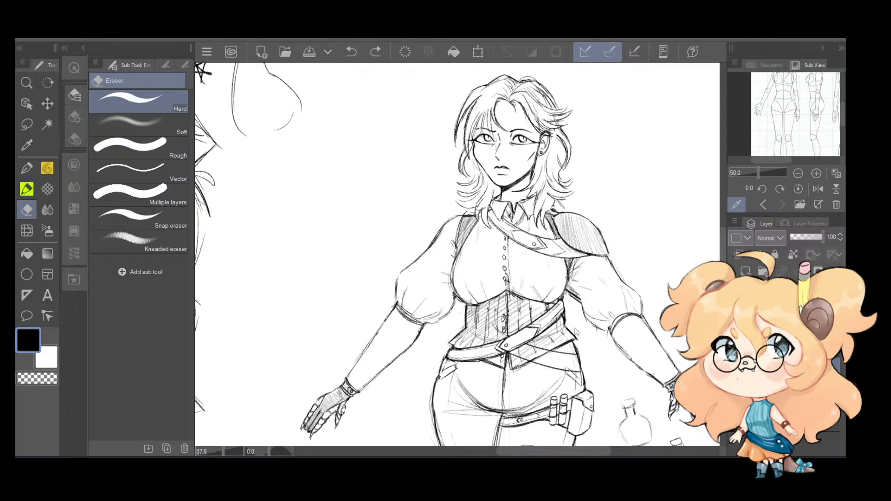
key("ctrl+y")
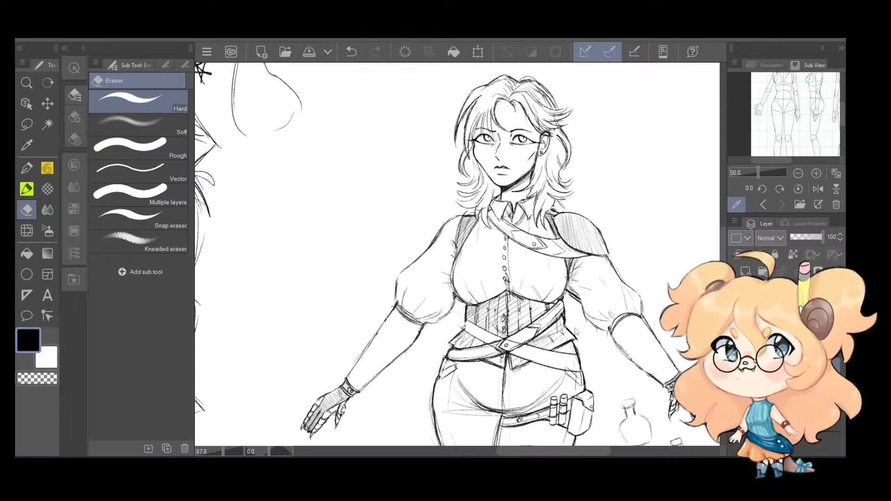
key("ctrl+z")
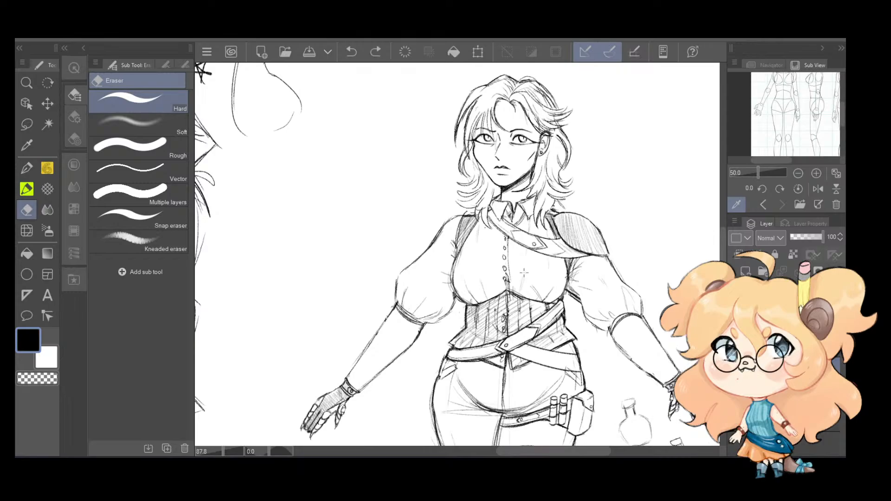
key("ctrl+z")
key("ctrl+z")
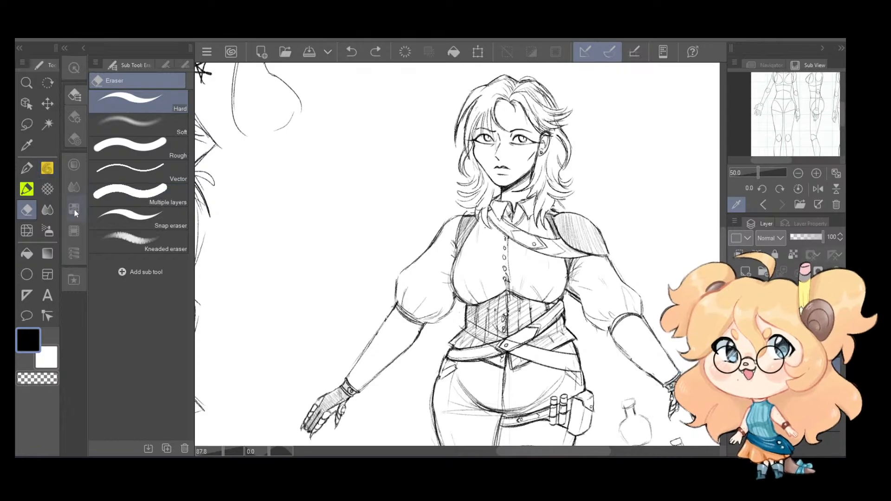
Step: Try erasing the second belt's pouch-side section below the buckle, and undo the trial together with the corset extension
left_click_drag(469, 332, 488, 336)
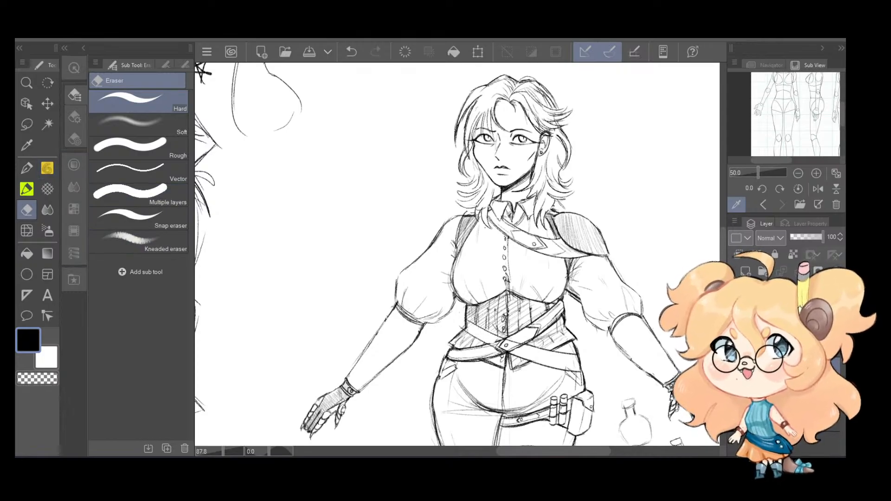
left_click(799, 346)
mouse_move(543, 360)
left_mouse_down()
mouse_move(523, 348)
mouse_move(511, 357)
mouse_move(521, 368)
mouse_move(546, 370)
mouse_move(584, 352)
left_mouse_up()
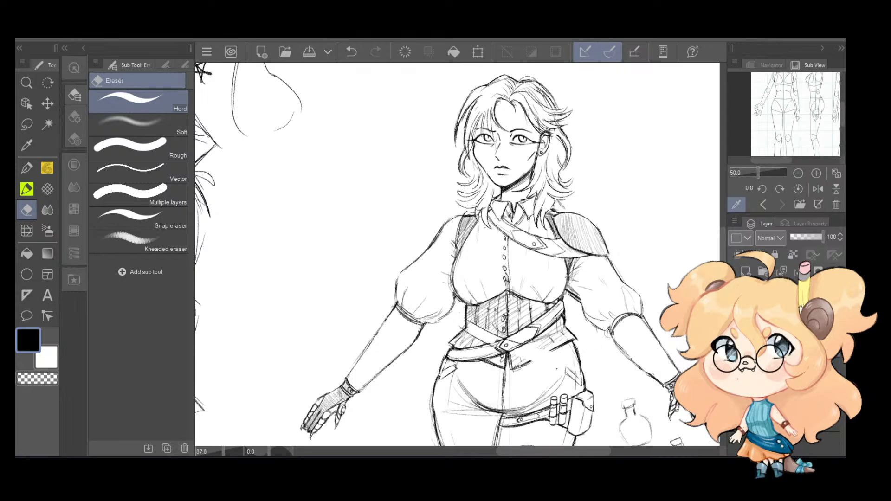
key("ctrl+z")
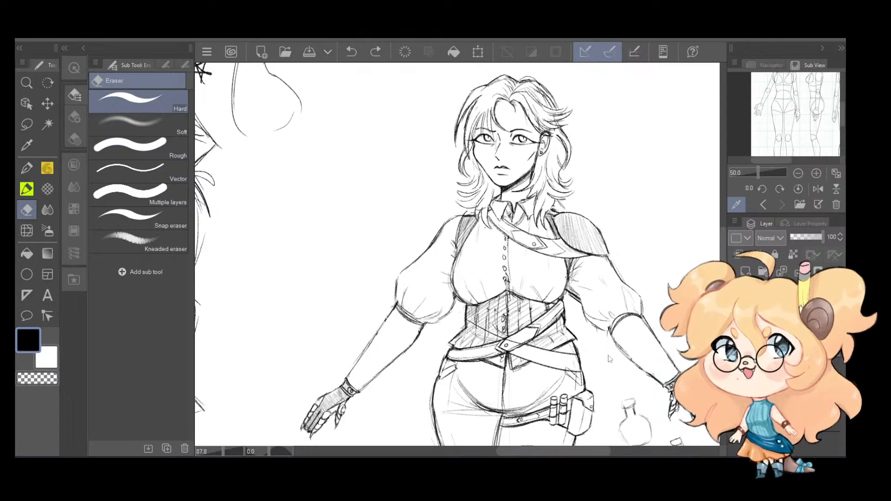
key("ctrl+z")
key("ctrl+y")
key("ctrl+z")
key("ctrl+y")
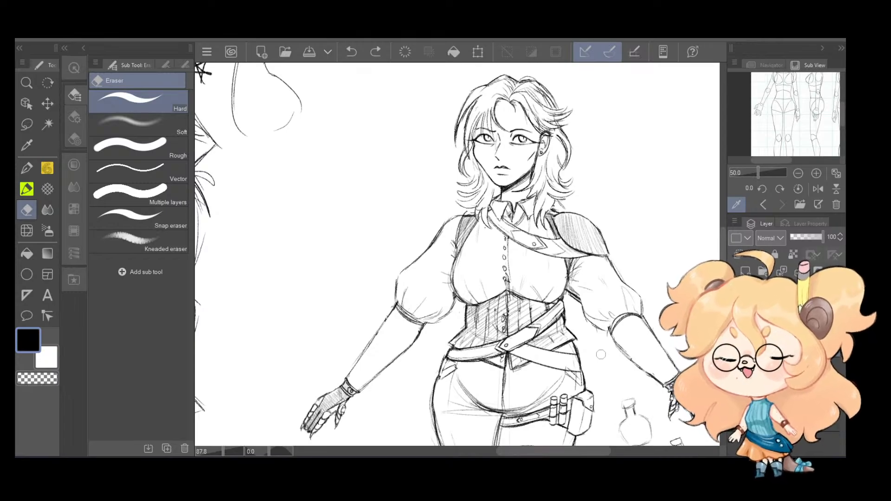
Step: Try sketching a rounded pouch shape with curved outlines over the hip opposite the existing pouch
mouse_move(553, 373)
left_mouse_down()
mouse_move(546, 335)
mouse_move(507, 264)
left_mouse_up()
key("p")
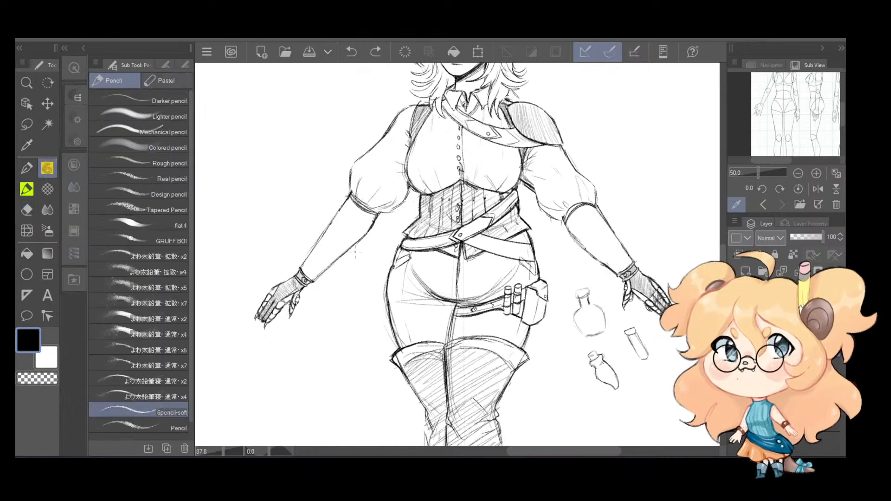
mouse_move(426, 251)
left_mouse_down()
mouse_move(418, 286)
mouse_move(388, 297)
left_mouse_up()
mouse_move(398, 249)
left_mouse_down()
mouse_move(380, 284)
mouse_move(385, 299)
left_mouse_up()
mouse_move(385, 269)
left_mouse_down()
mouse_move(401, 291)
mouse_move(416, 270)
left_mouse_up()
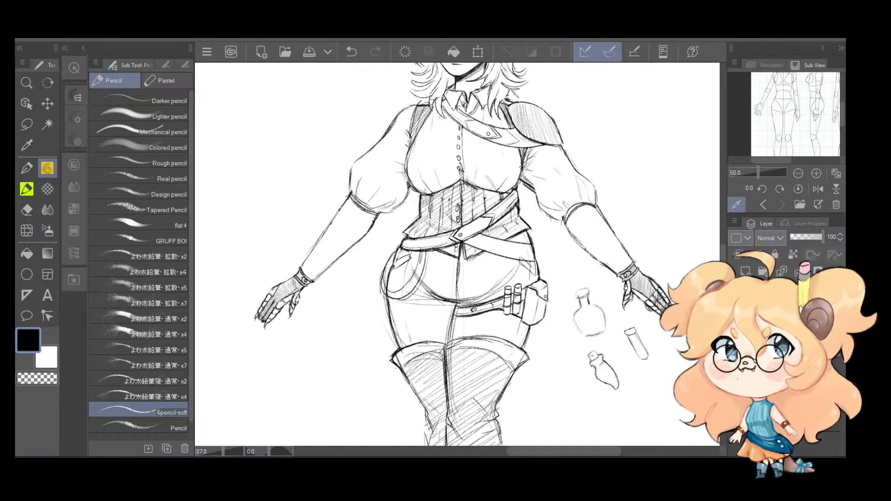
scroll(570, 223, "down", 3)
left_click_drag(568, 221, 571, 249)
key("ctrl+z")
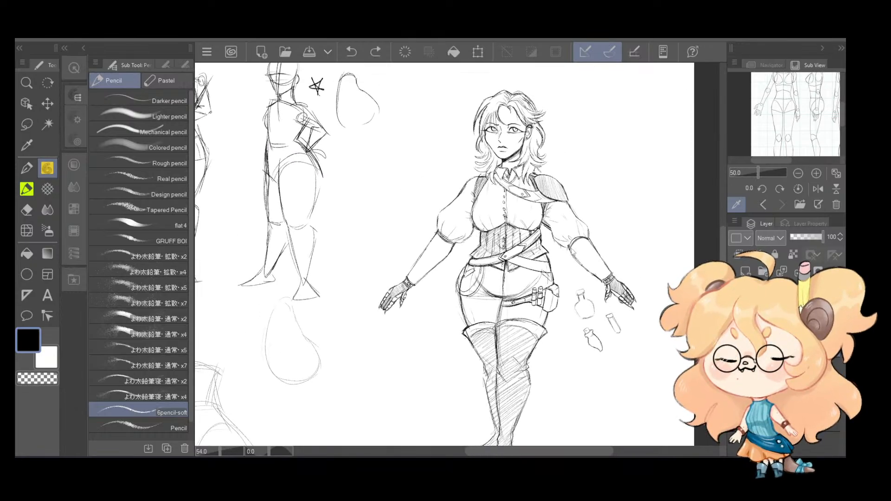
left_click_drag(510, 259, 532, 267)
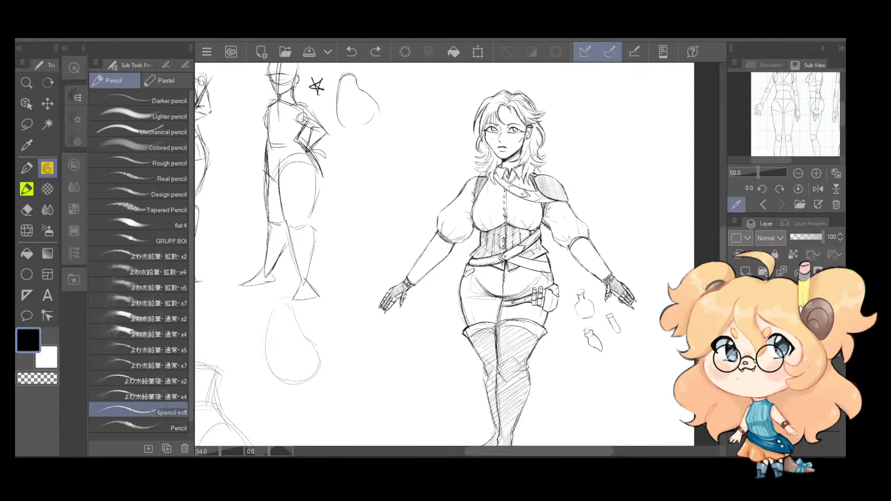
Step: Retrace the edges of the second belt from the buckle to the pouch-side hip
left_click_drag(485, 289, 488, 296)
scroll(584, 337, "up", 2)
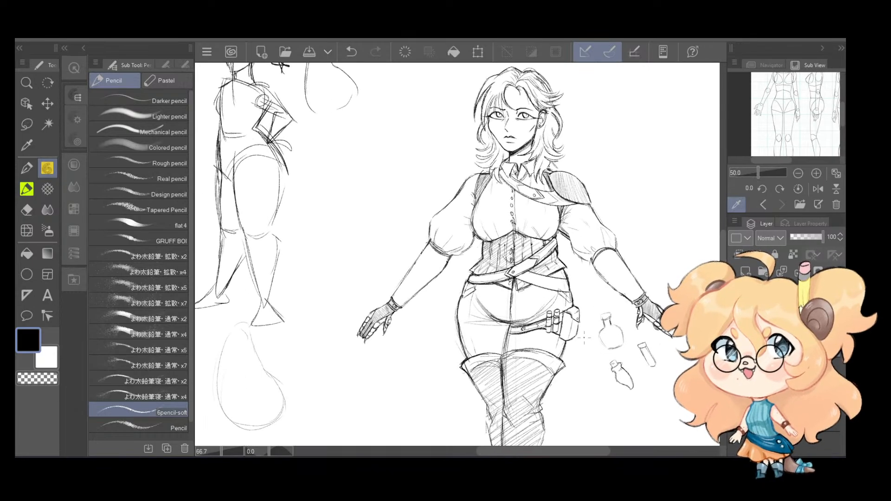
scroll(584, 337, "up", 3)
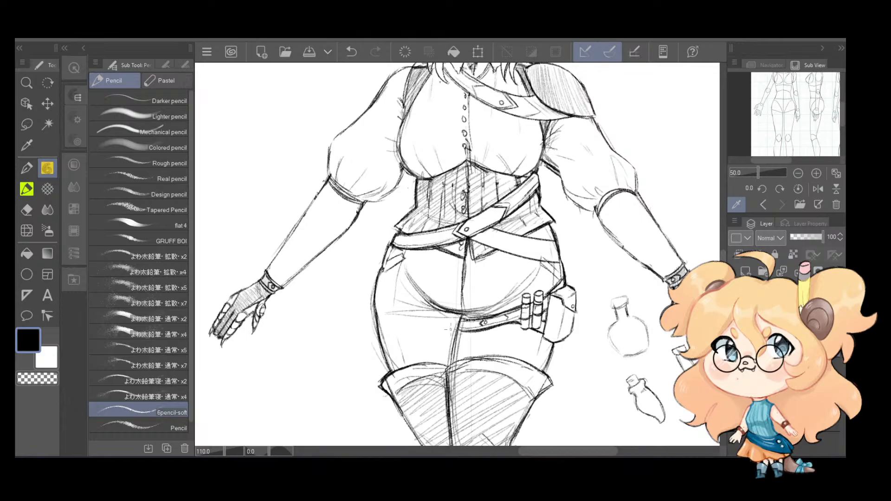
left_click_drag(462, 263, 461, 293)
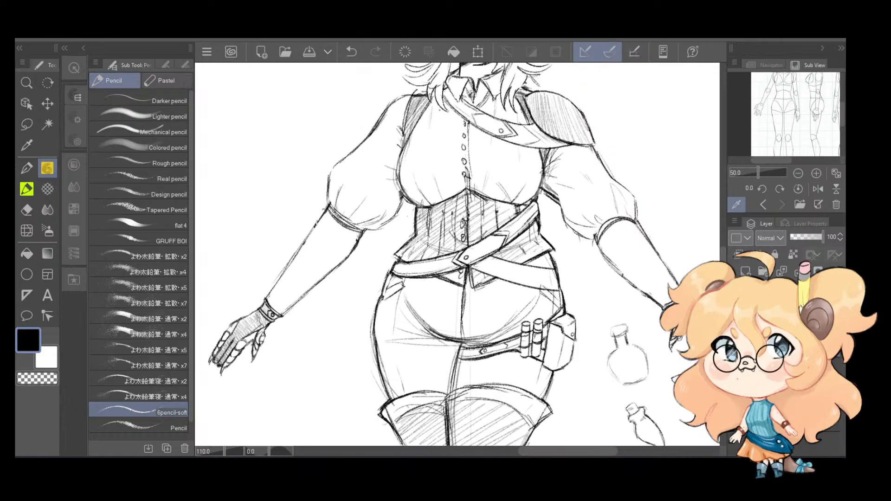
mouse_move(489, 255)
left_mouse_down()
mouse_move(472, 267)
mouse_move(531, 290)
mouse_move(555, 288)
left_mouse_up()
key("ctrl+z")
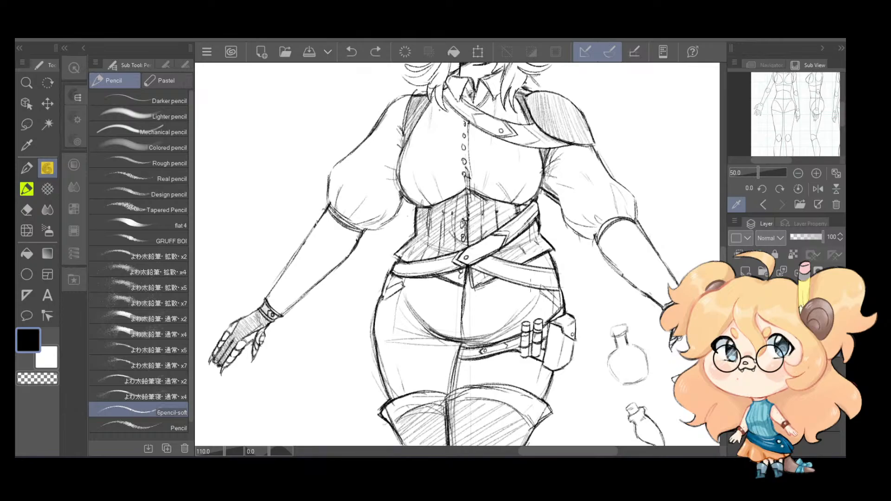
Step: Try sketching a pointed strap end with a rivet on the second belt near the pouch-side hip
left_click_drag(529, 284, 543, 279)
key("ctrl+z")
left_click_drag(494, 267, 534, 264)
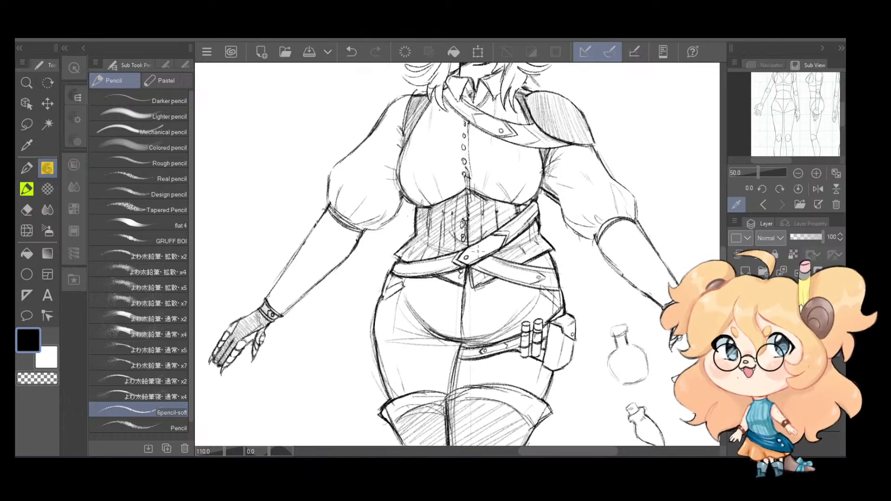
left_click_drag(417, 246, 429, 235)
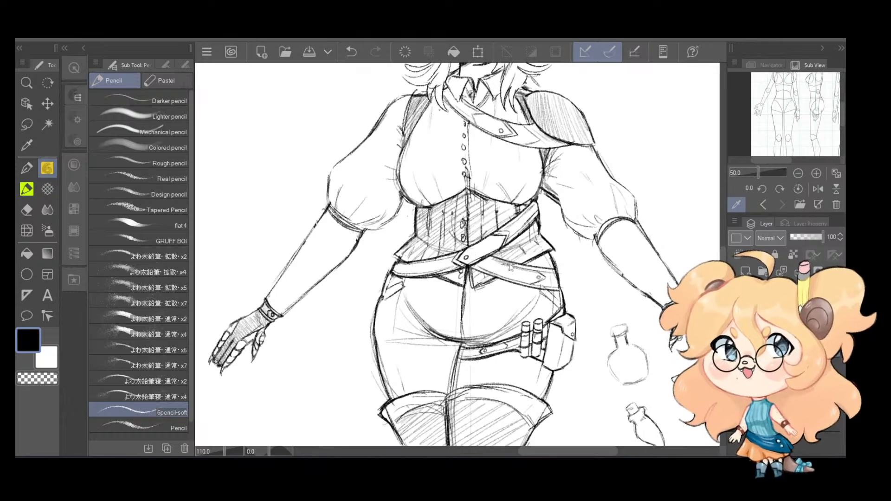
key("ctrl+z")
key("ctrl+z")
key("ctrl+y")
key("ctrl+y")
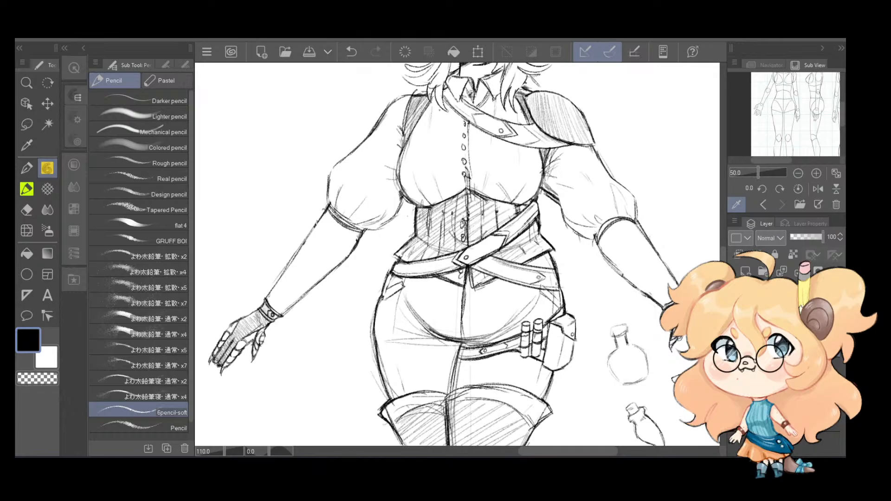
key("ctrl+z")
key("ctrl+z")
Step: Erase the leftover marks inside the second belt on the pouch-side hip
key("e")
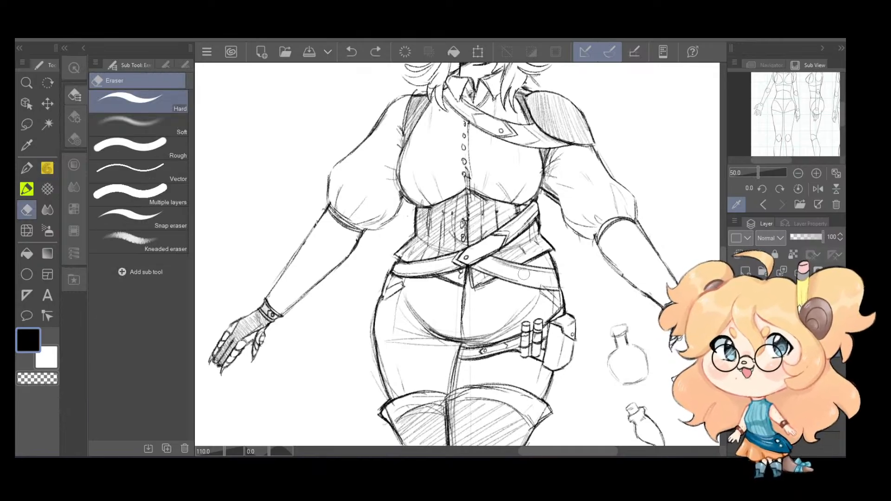
left_click_drag(510, 269, 548, 275)
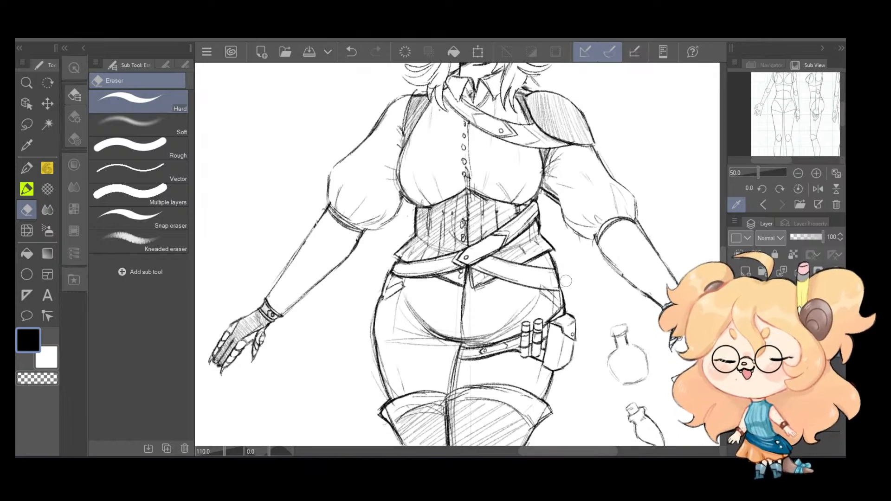
key("p")
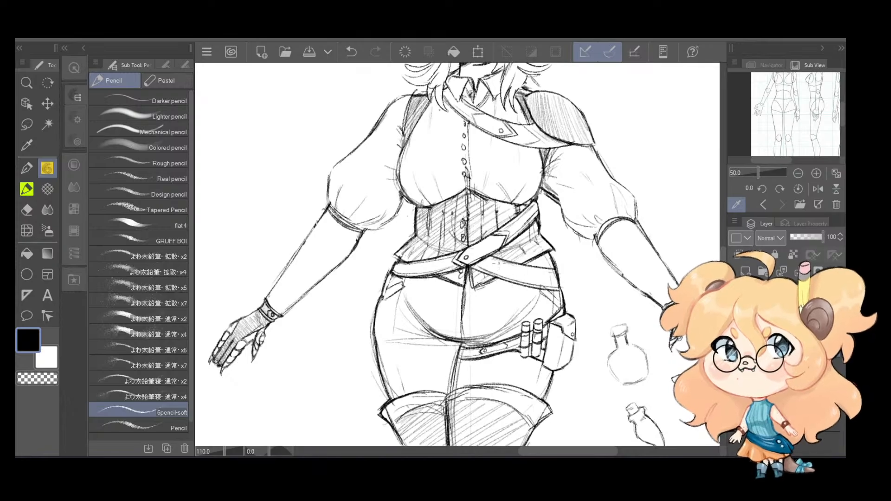
key("ctrl+z")
left_click_drag(495, 262, 531, 271)
key("ctrl+z")
key("ctrl+z")
key("ctrl+z")
key("ctrl+z")
key("ctrl+z")
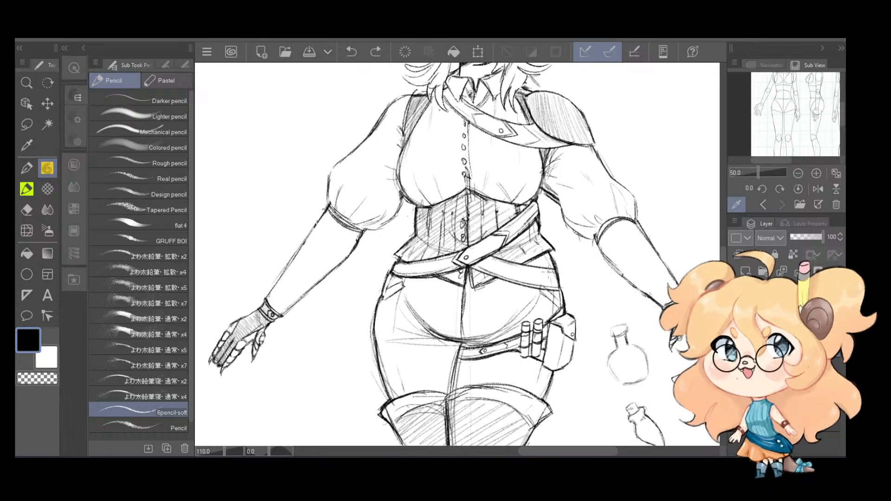
key("ctrl+z")
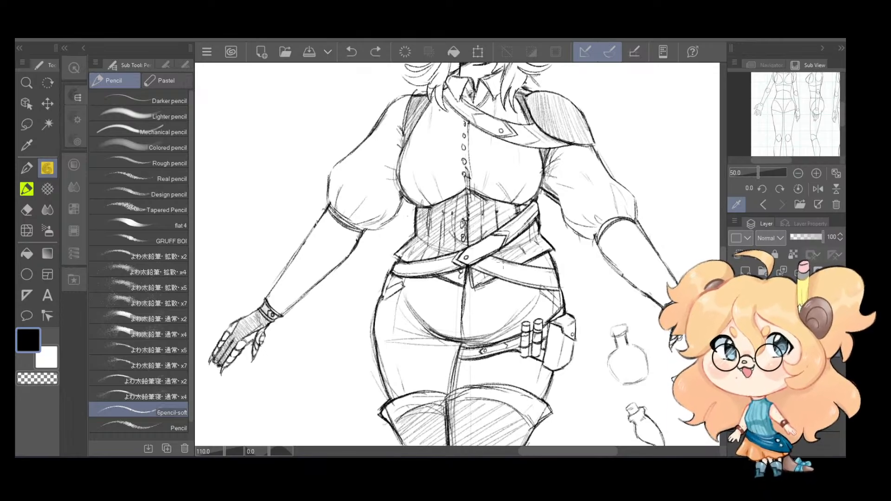
left_click_drag(513, 267, 532, 269)
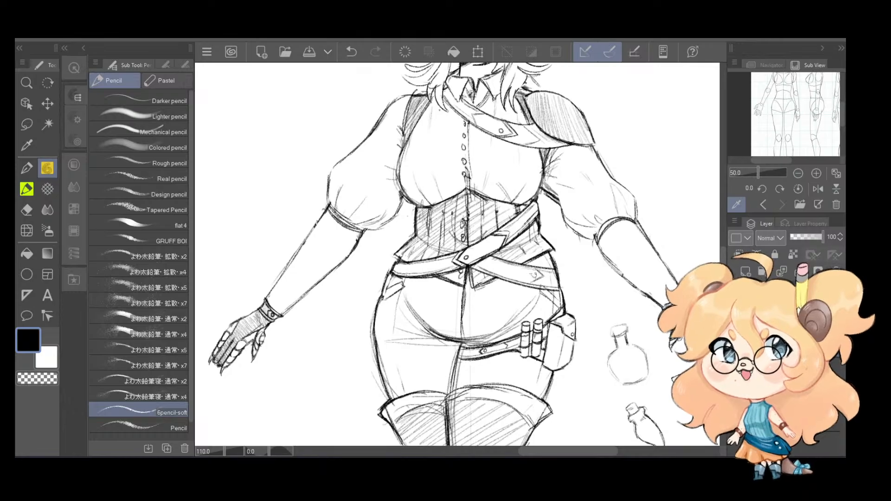
key("ctrl+z")
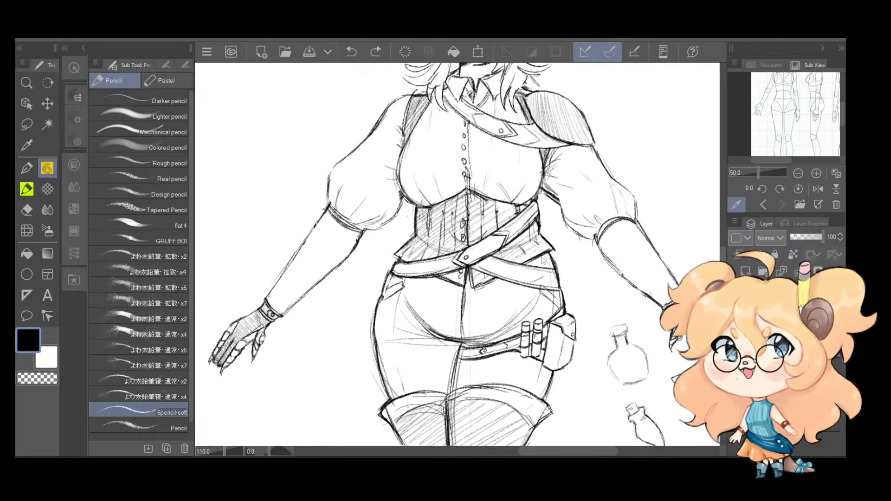
Step: Sketch a pointed strap end with a small round rivet on the second belt near the pouch-side hip
scroll(543, 262, "up", 5)
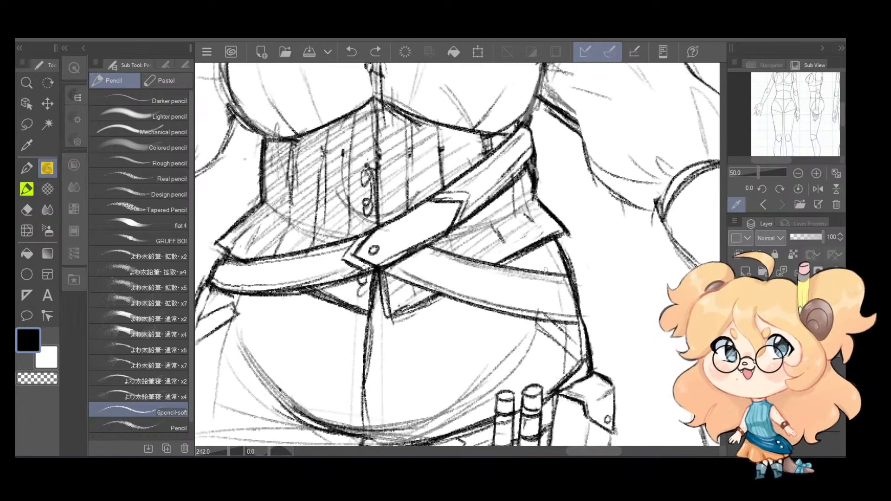
mouse_move(531, 312)
left_mouse_down()
mouse_move(554, 301)
mouse_move(536, 279)
mouse_move(478, 265)
left_mouse_up()
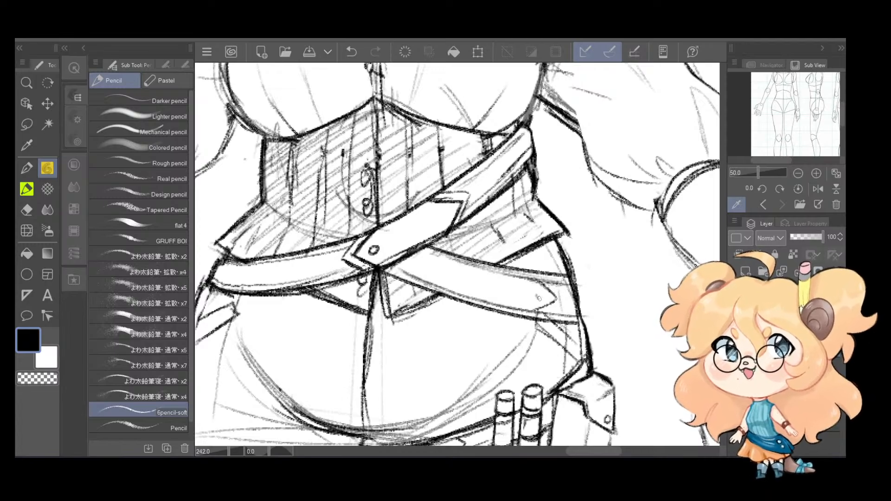
left_click_drag(538, 298, 537, 289)
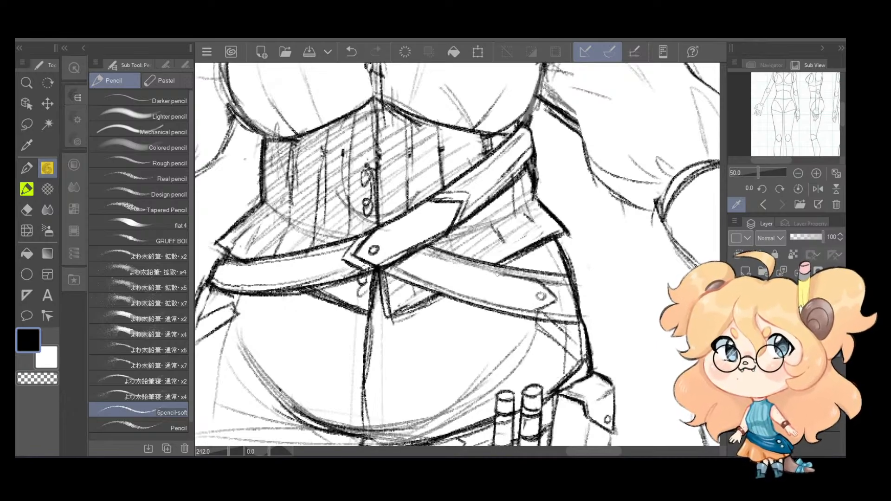
Step: Darken the second belt's edges between the buckle and the pointed strap end
left_click_drag(411, 253, 494, 272)
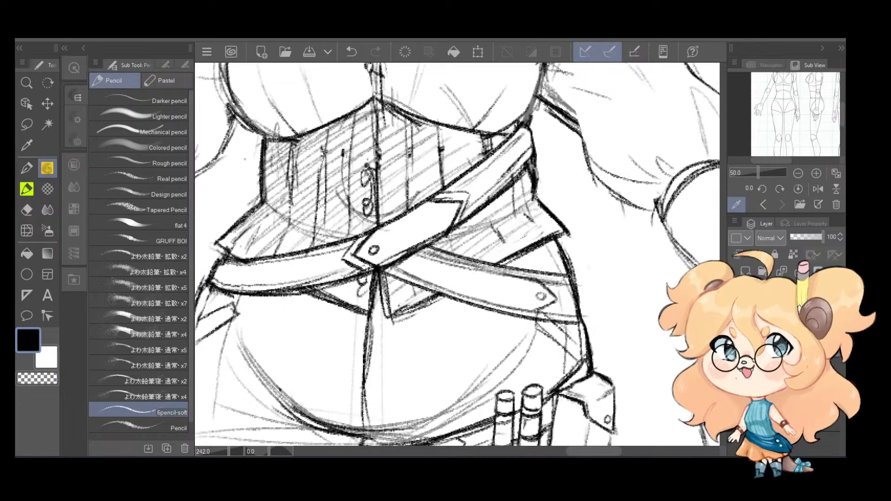
key("ctrl+z")
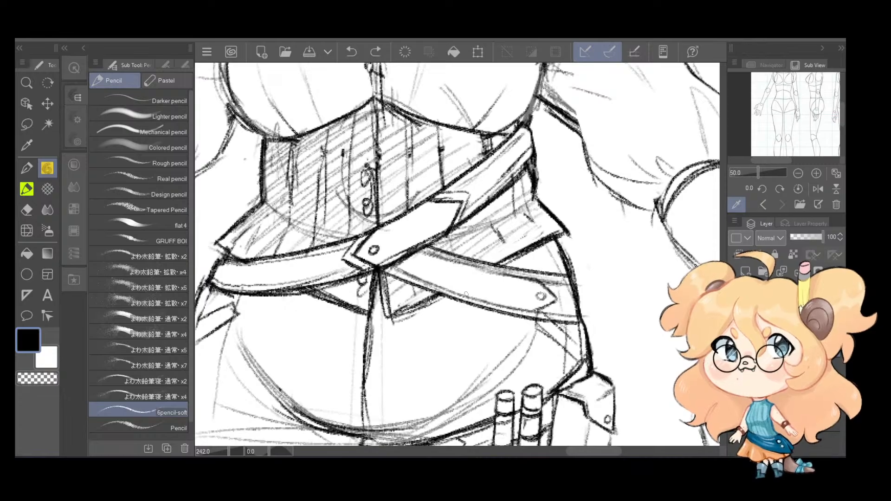
mouse_move(462, 296)
left_mouse_down()
mouse_move(452, 281)
mouse_move(470, 266)
left_mouse_up()
scroll(469, 249, "down", 5)
key("ctrl+z")
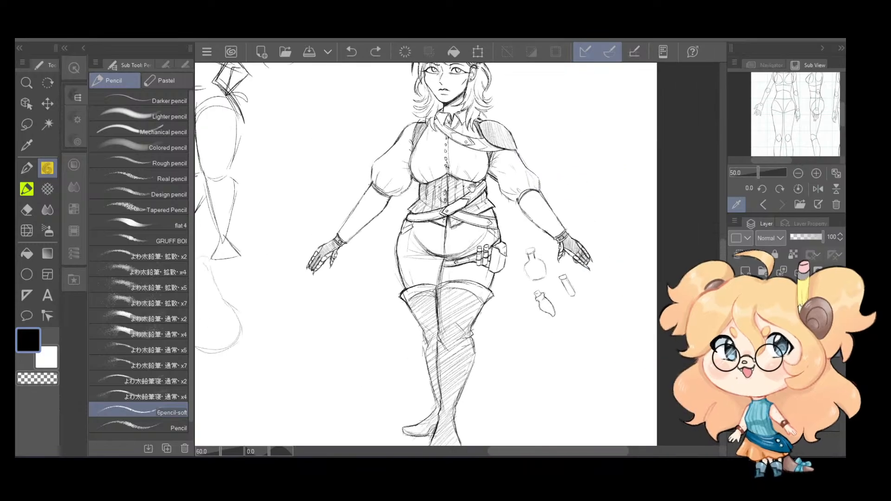
left_click_drag(471, 188, 509, 313)
scroll(523, 325, "up", 4)
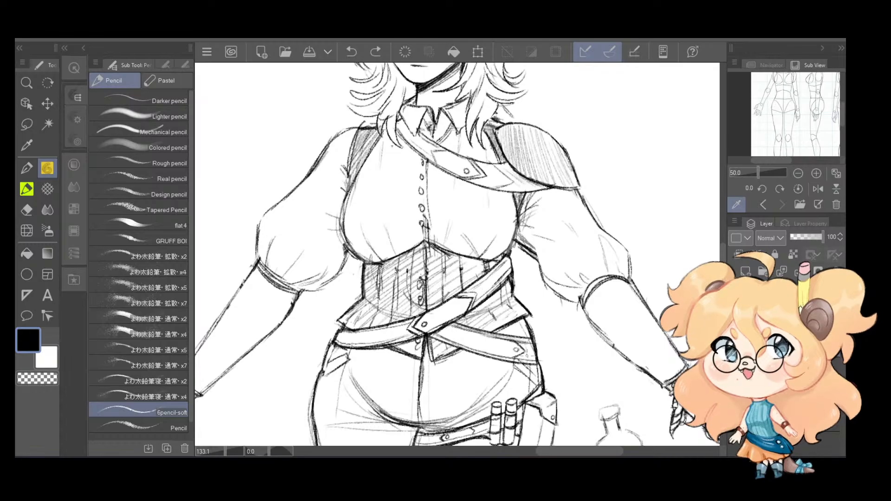
mouse_move(530, 348)
left_mouse_down()
mouse_move(517, 362)
mouse_move(528, 357)
mouse_move(523, 351)
left_mouse_up()
key("ctrl+z")
key("ctrl+z")
key("ctrl+z")
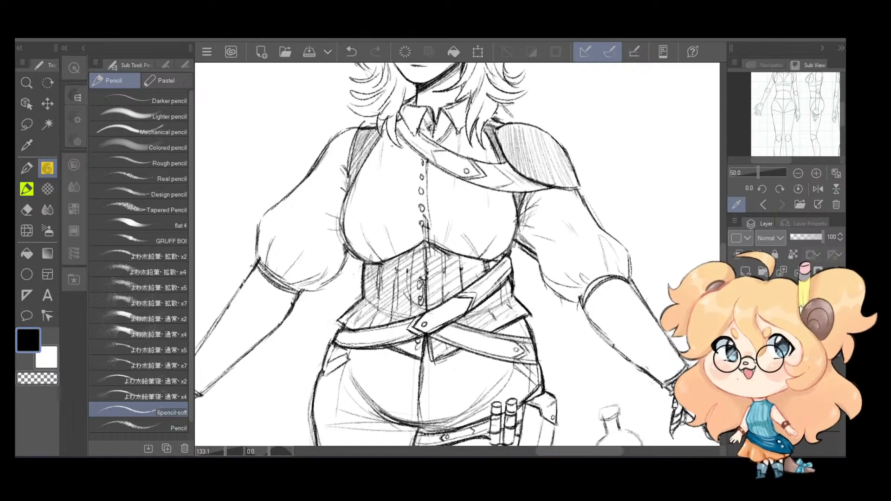
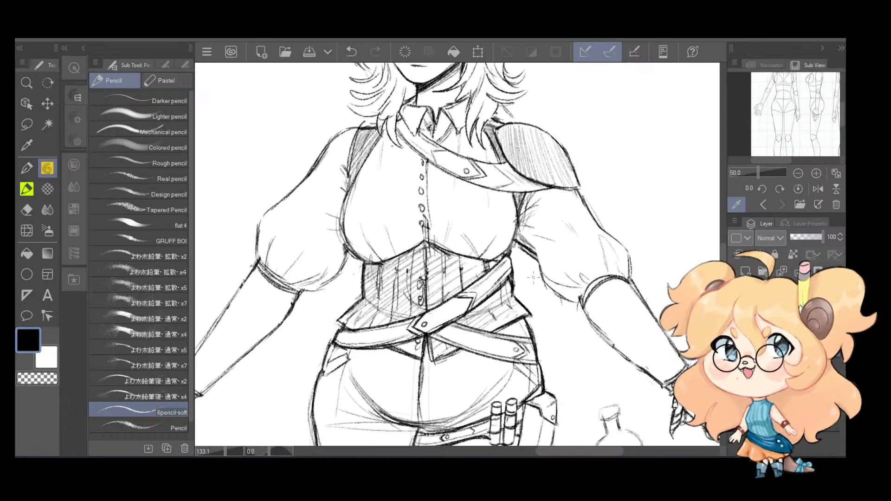
Step: Reinforce the outline of the puffed sleeve below the shoulder armor, around its outer curve and lower edge
left_click_drag(537, 253, 544, 276)
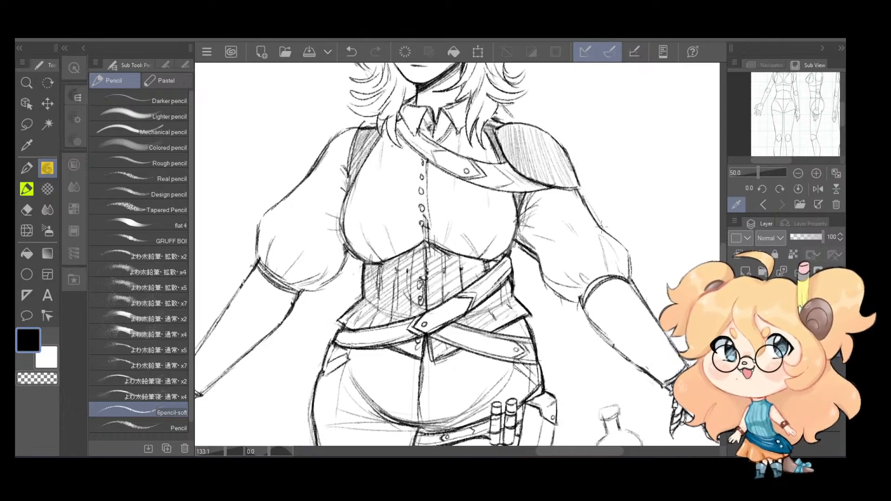
left_click_drag(581, 188, 602, 228)
key("ctrl+z")
left_click_drag(579, 188, 588, 207)
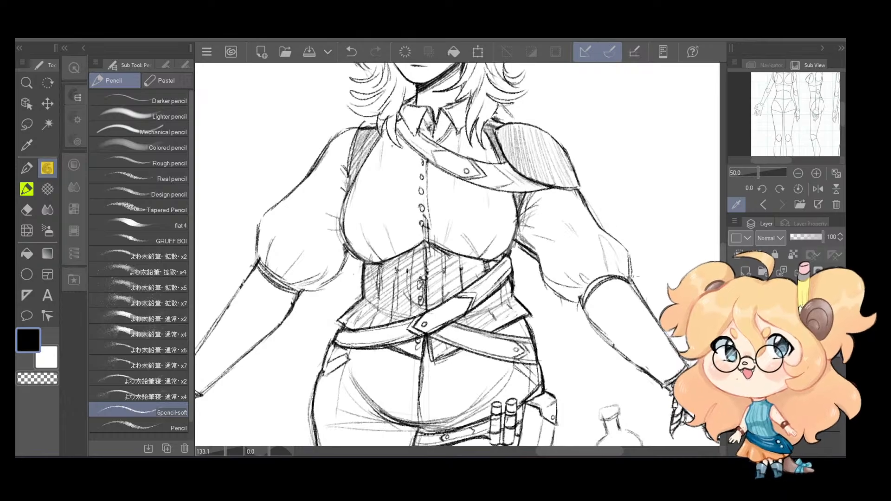
key("ctrl+z")
left_click_drag(625, 249, 628, 270)
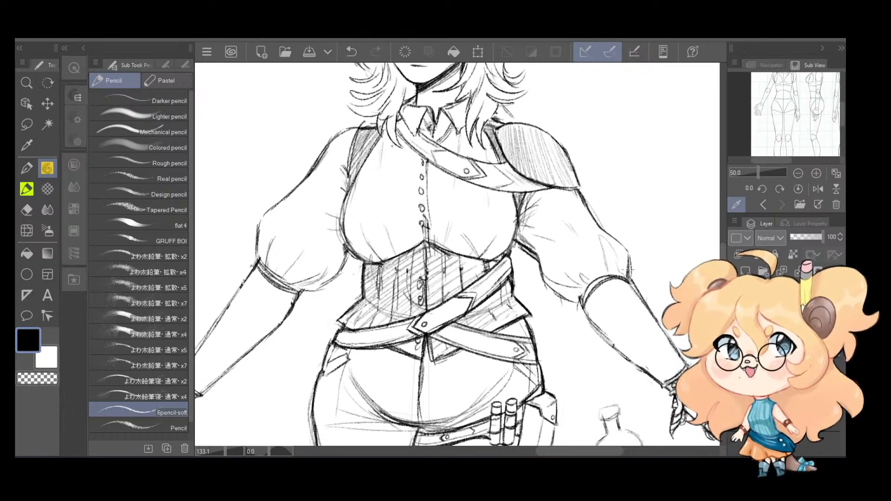
left_click_drag(546, 285, 581, 306)
key("ctrl+z")
key("ctrl+z")
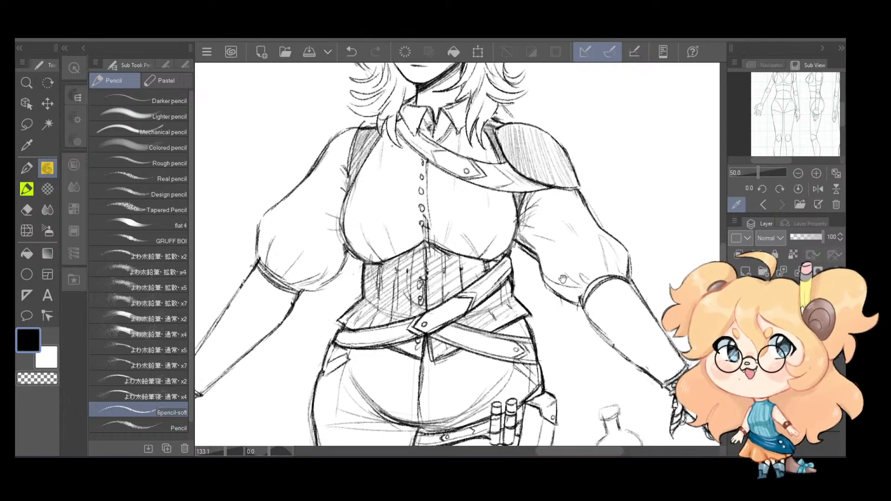
Step: Darken the outer curve of the opposite puffed sleeve and the adjoining side of the vest
left_click_drag(379, 326, 513, 328)
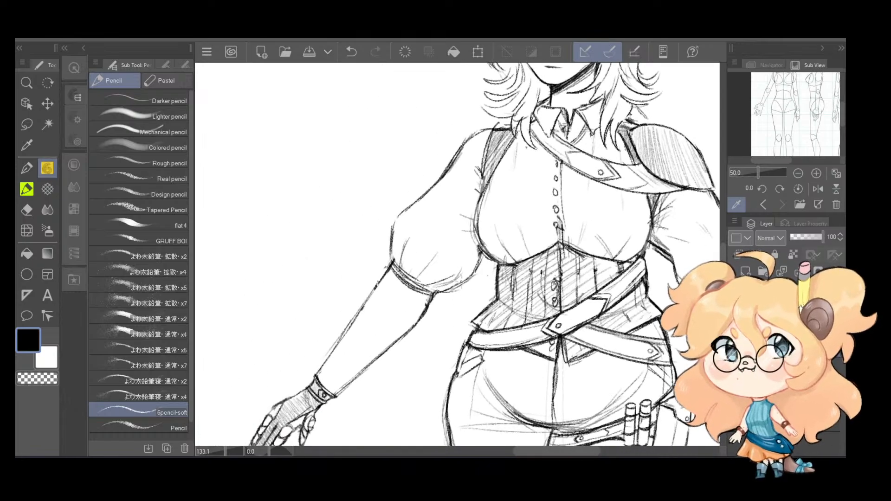
key("ctrl+z")
left_click_drag(391, 250, 394, 265)
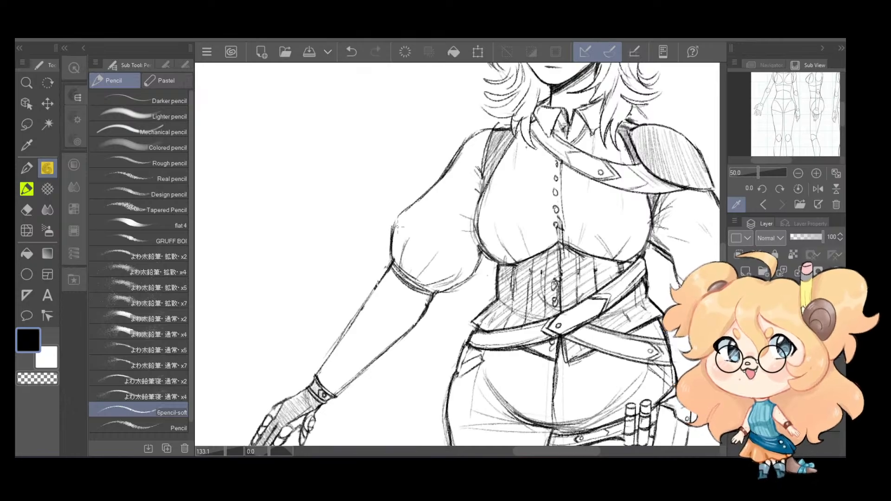
left_click_drag(399, 219, 392, 264)
mouse_move(481, 251)
left_mouse_down()
mouse_move(473, 272)
mouse_move(481, 253)
mouse_move(495, 263)
left_mouse_up()
mouse_move(499, 172)
left_mouse_down()
mouse_move(493, 226)
mouse_move(477, 243)
left_mouse_up()
Step: Deepen the shading at the shirt collar and on the neck beneath the chin
mouse_move(484, 185)
left_mouse_down()
mouse_move(477, 228)
mouse_move(504, 181)
mouse_move(567, 224)
left_mouse_up()
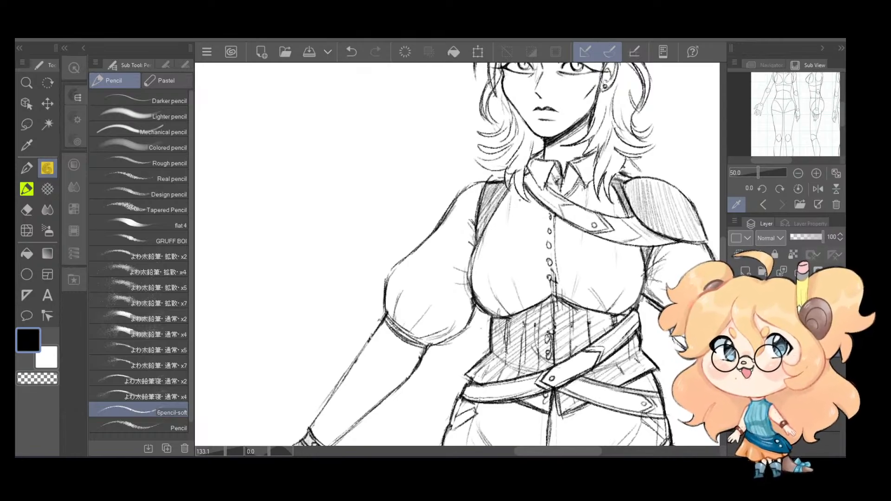
mouse_move(548, 183)
left_mouse_down()
mouse_move(570, 200)
mouse_move(530, 165)
mouse_move(540, 188)
mouse_move(565, 175)
left_mouse_up()
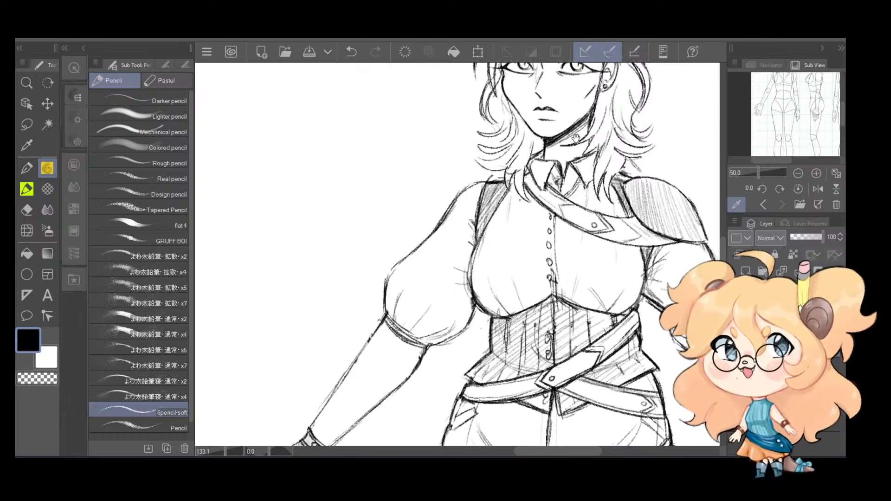
left_click_drag(570, 112, 577, 170)
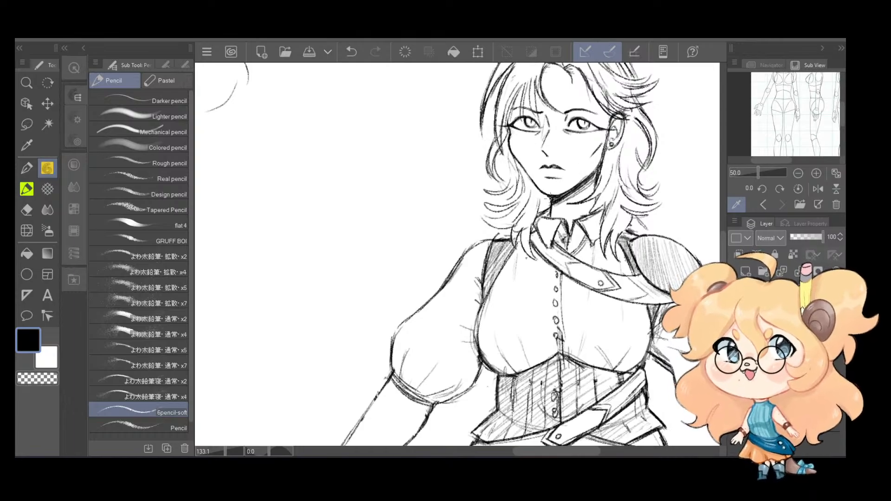
left_click_drag(554, 204, 541, 188)
left_click_drag(562, 157, 552, 194)
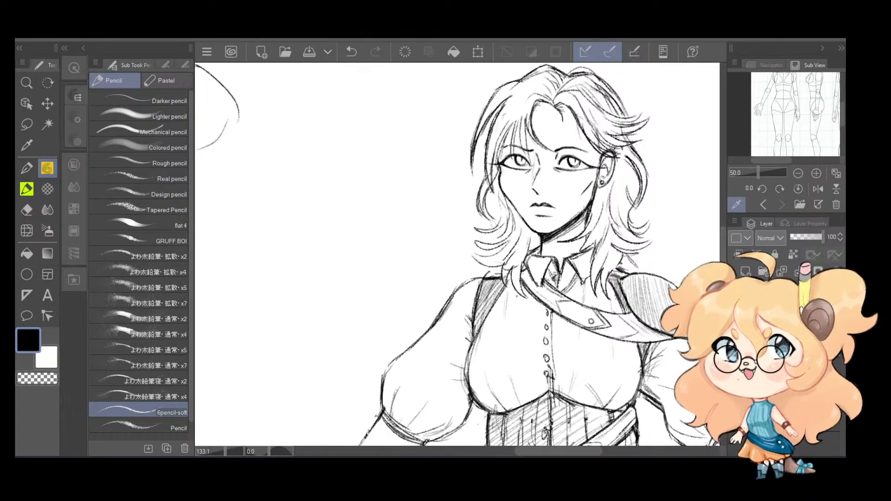
left_click_drag(585, 244, 517, 157)
left_click_drag(553, 267, 580, 195)
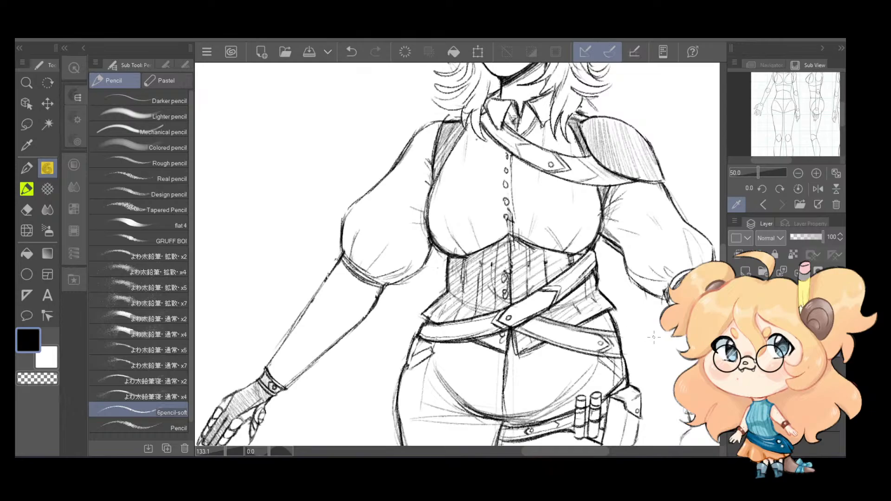
Step: Darken the armor-side sleeve where it meets the vest under the bust and along its outer edge below the shoulder plate
scroll(660, 337, "up", 3)
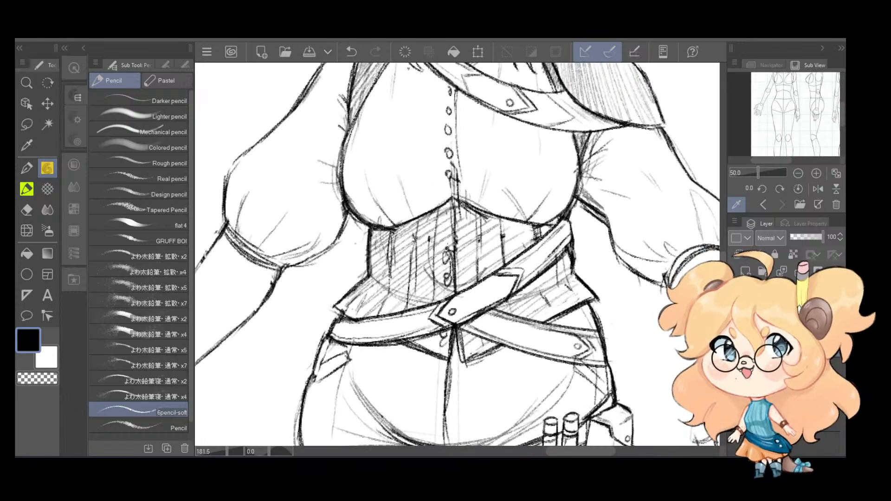
mouse_move(566, 215)
left_mouse_down()
mouse_move(573, 238)
mouse_move(577, 200)
left_mouse_up()
mouse_move(572, 211)
left_mouse_down()
mouse_move(580, 199)
mouse_move(599, 219)
left_mouse_up()
left_click_drag(497, 246, 497, 305)
left_click_drag(659, 219, 564, 236)
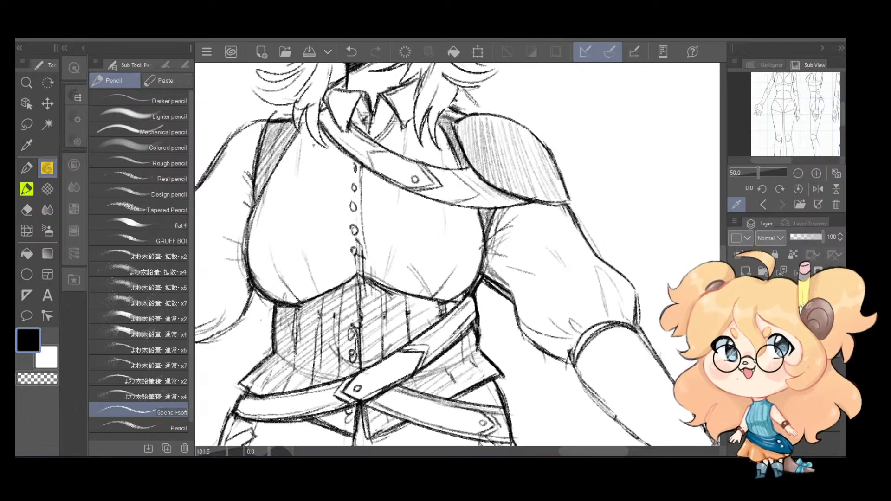
left_click_drag(569, 203, 591, 253)
Step: Retrace the inner edge of the armor-side forearm from the sleeve cuff to the wrist strap with a heavier line
left_click_drag(600, 327, 543, 242)
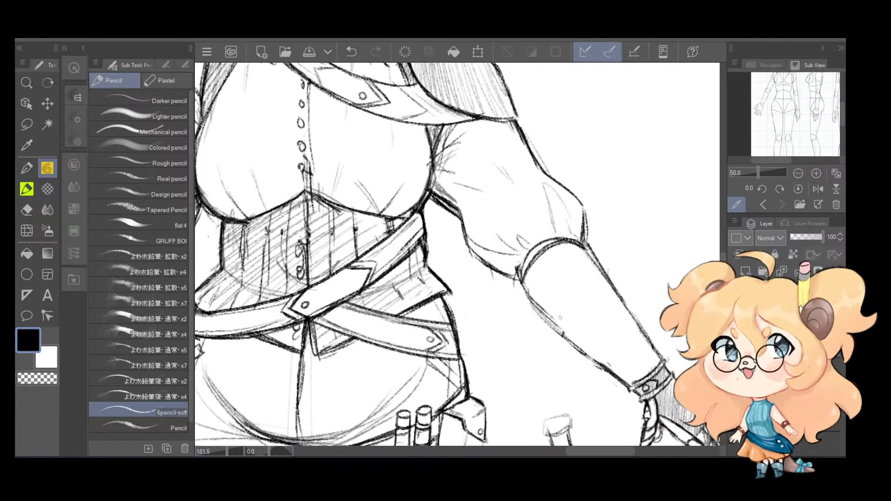
left_click_drag(519, 283, 559, 333)
left_click_drag(529, 291, 598, 357)
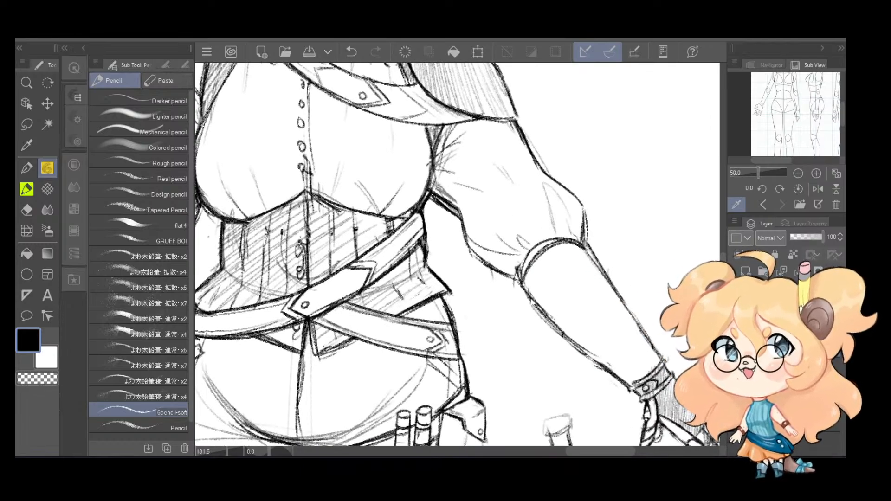
key("ctrl+z")
left_click_drag(529, 297, 580, 351)
left_click_drag(540, 311, 609, 374)
key("ctrl+z")
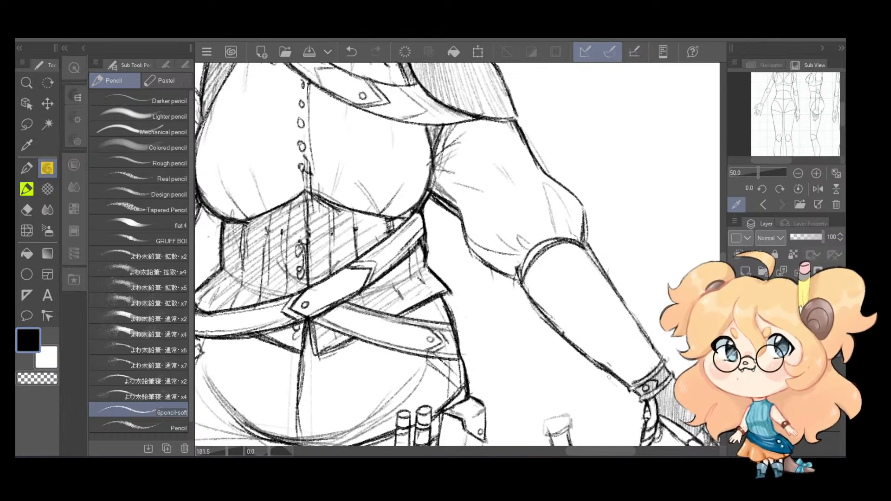
key("ctrl+z")
left_click_drag(540, 316, 606, 369)
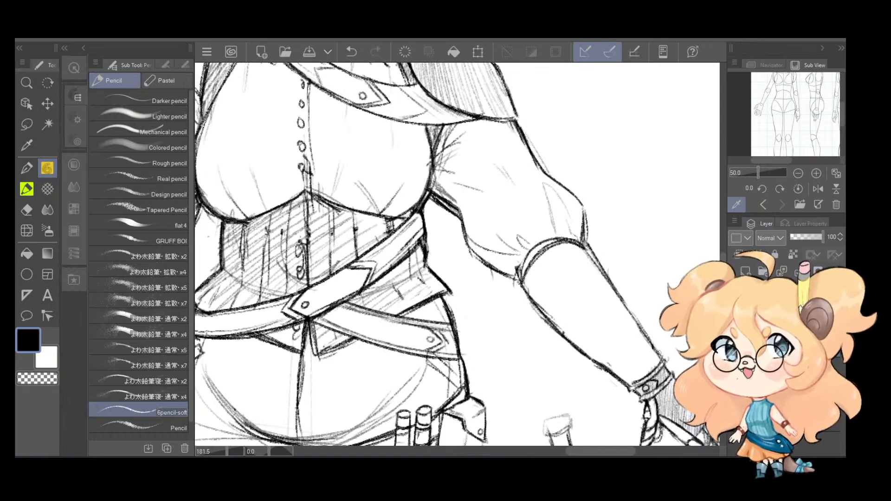
Step: Thicken the outer edge of the same forearm just below the sleeve cuff
left_click_drag(587, 255, 622, 311)
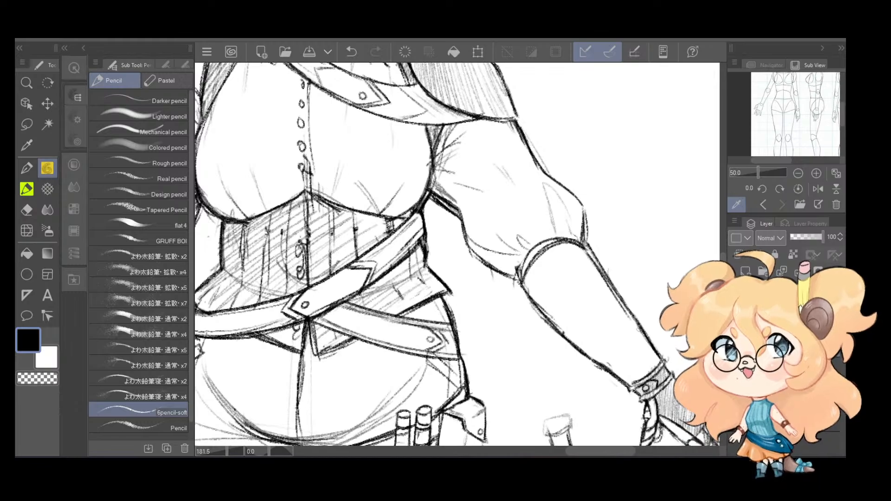
key("ctrl+z")
left_click_drag(590, 259, 608, 283)
Step: Reinforce the hip pouch's outer edge and the line where the thigh strap passes behind the vials
mouse_move(484, 377)
left_mouse_down()
mouse_move(613, 310)
mouse_move(570, 259)
left_mouse_up()
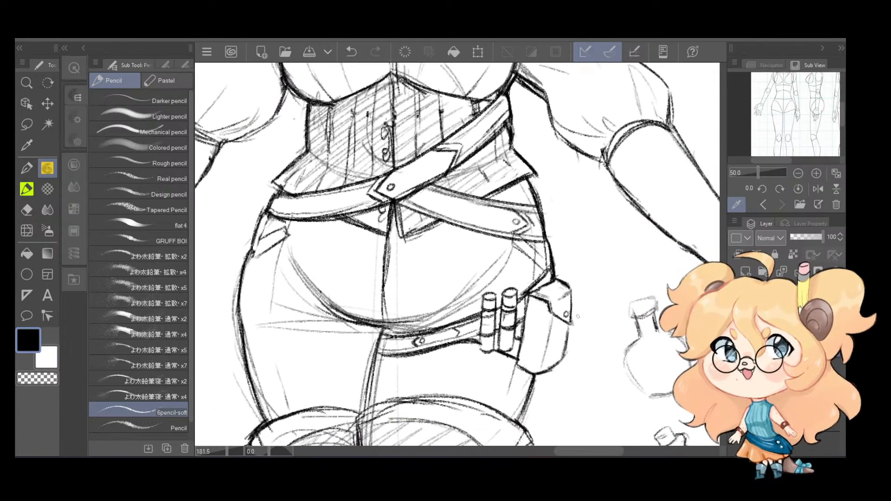
left_click_drag(570, 324, 564, 359)
key("ctrl+z")
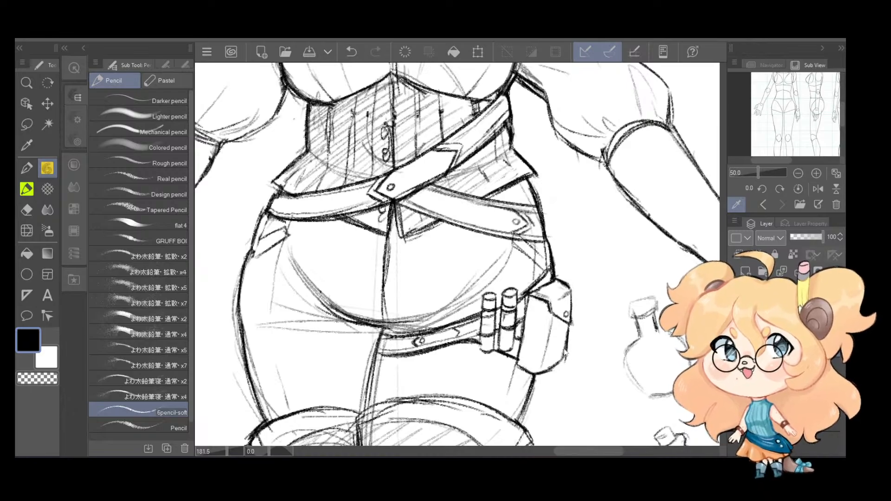
key("ctrl+z")
mouse_move(569, 329)
left_mouse_down()
mouse_move(563, 360)
mouse_move(569, 336)
left_mouse_up()
key("ctrl+z")
key("ctrl+z")
mouse_move(564, 356)
left_mouse_down()
mouse_move(569, 326)
mouse_move(563, 358)
left_mouse_up()
key("ctrl+z")
key("ctrl+z")
mouse_move(563, 280)
left_mouse_down()
mouse_move(525, 294)
mouse_move(609, 308)
left_mouse_up()
key("ctrl+z")
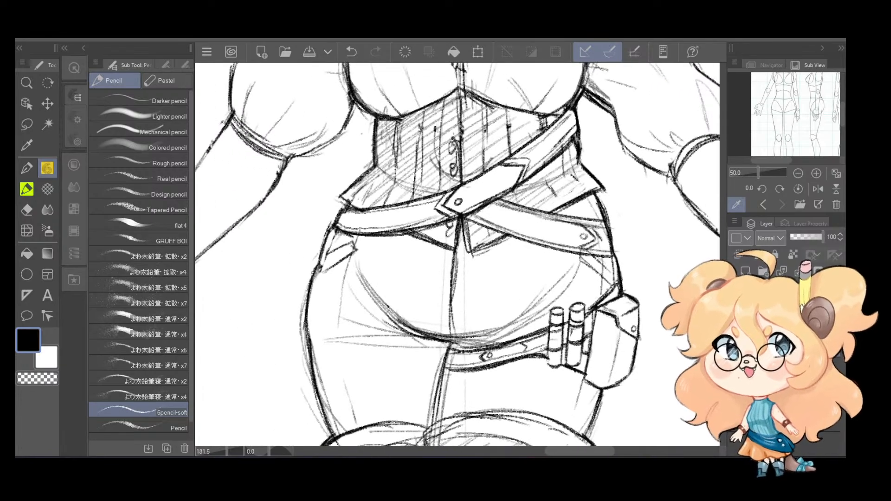
mouse_move(546, 349)
left_mouse_down()
mouse_move(565, 365)
mouse_move(580, 367)
mouse_move(588, 352)
left_mouse_up()
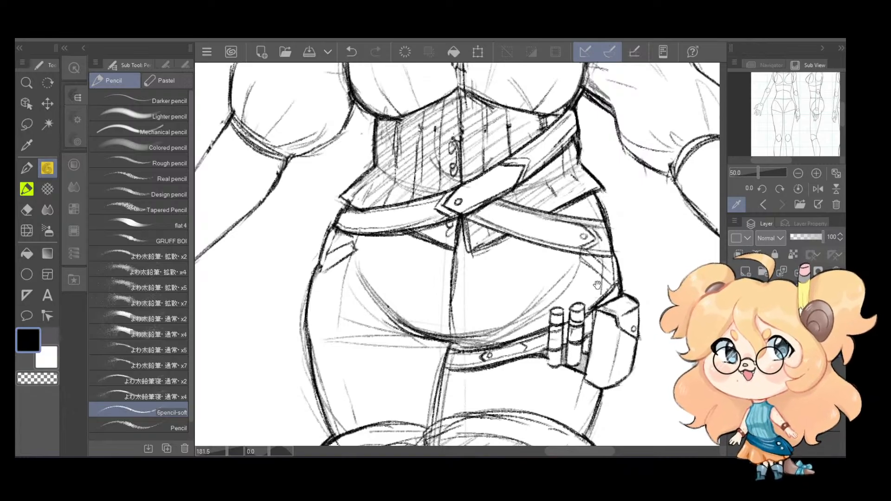
Step: Reinforce the vest's waist edge and flared hem on the side opposite the shoulder plate
left_click_drag(602, 270, 566, 299)
left_click_drag(518, 357, 616, 351)
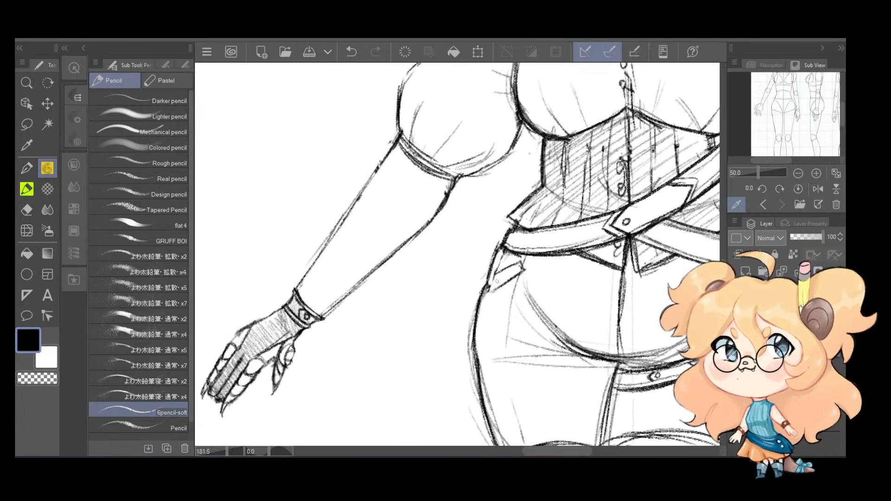
mouse_move(487, 287)
left_mouse_down()
mouse_move(513, 227)
mouse_move(510, 206)
mouse_move(537, 192)
left_mouse_up()
left_click_drag(550, 192, 550, 184)
key("ctrl+z")
left_click_drag(511, 215, 539, 190)
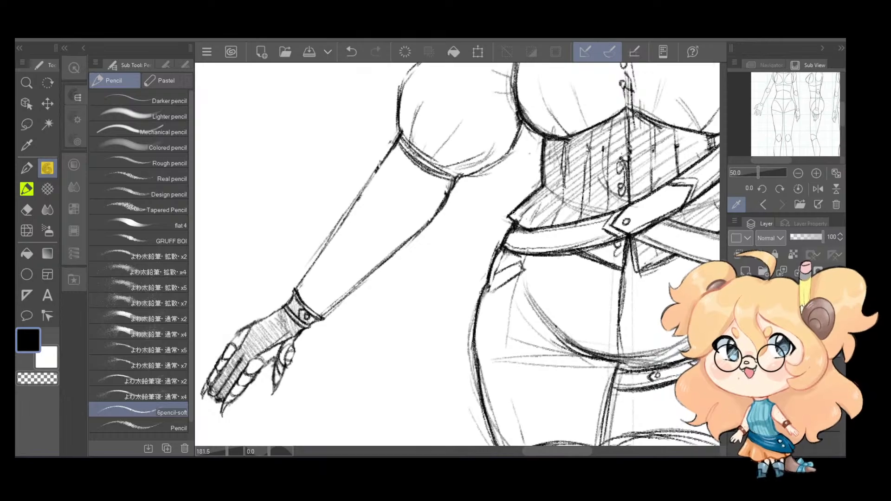
left_click_drag(508, 216, 514, 279)
key("space")
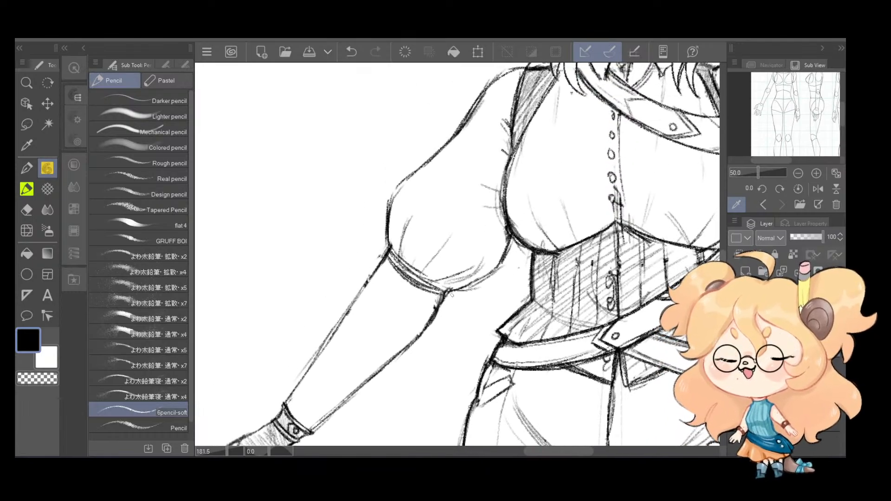
Step: Thicken the underside of the puff sleeve opposite the shoulder plate, starting at the cuff corner
mouse_move(451, 294)
left_mouse_down()
mouse_move(499, 270)
mouse_move(510, 237)
mouse_move(538, 254)
mouse_move(496, 326)
mouse_move(540, 307)
mouse_move(604, 327)
left_mouse_up()
key("space")
key("ctrl+z")
key("space")
Step: Try adding a dangling drop below the stud earring
left_click_drag(613, 149, 586, 339)
mouse_move(601, 236)
left_mouse_down()
mouse_move(614, 324)
mouse_move(592, 287)
mouse_move(590, 299)
mouse_move(589, 282)
left_mouse_up()
key("ctrl+z")
key("ctrl+z")
key("ctrl+z")
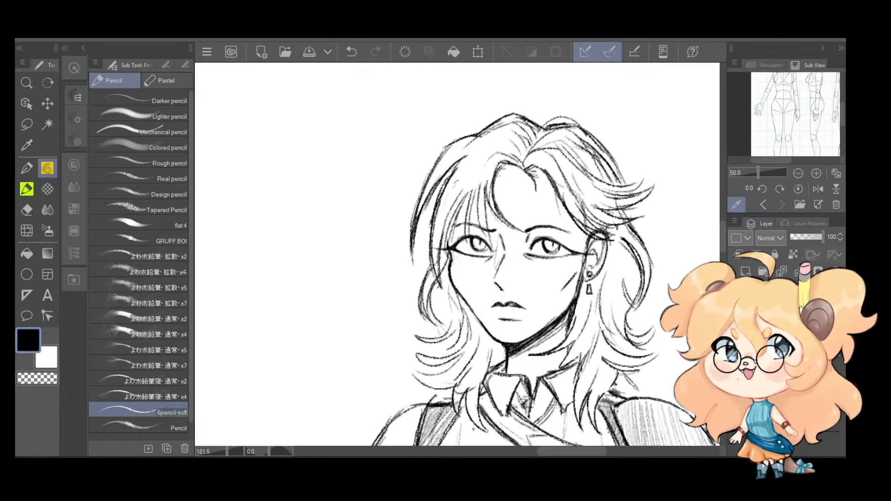
scroll(615, 238, "down", 2)
scroll(596, 231, "down", 2)
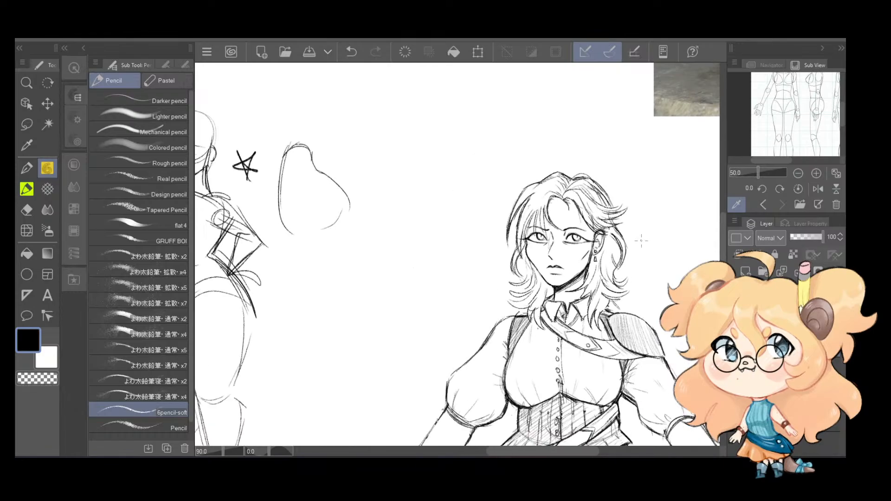
scroll(631, 248, "up", 2)
key("ctrl+z")
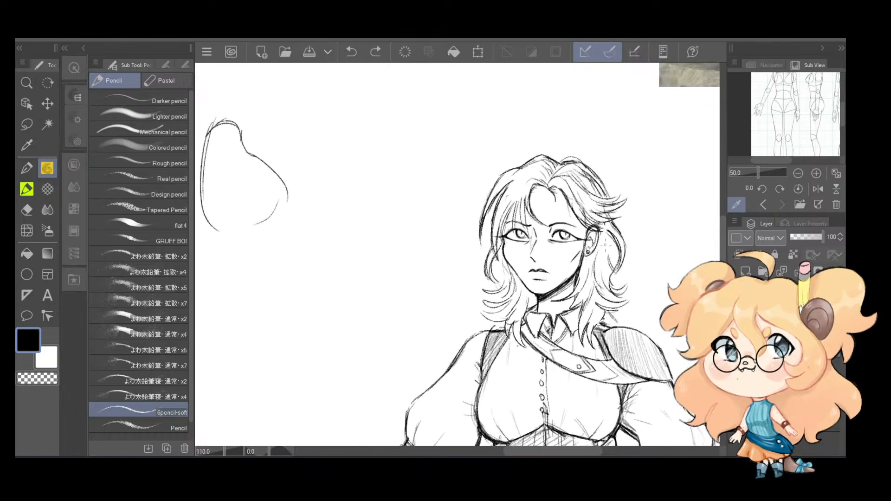
Step: Examine the whole figure from the head and torso down to the boots, comparing line weight and proportions
left_click_drag(605, 245, 545, 165)
scroll(557, 251, "up", 2)
left_click_drag(556, 256, 543, 85)
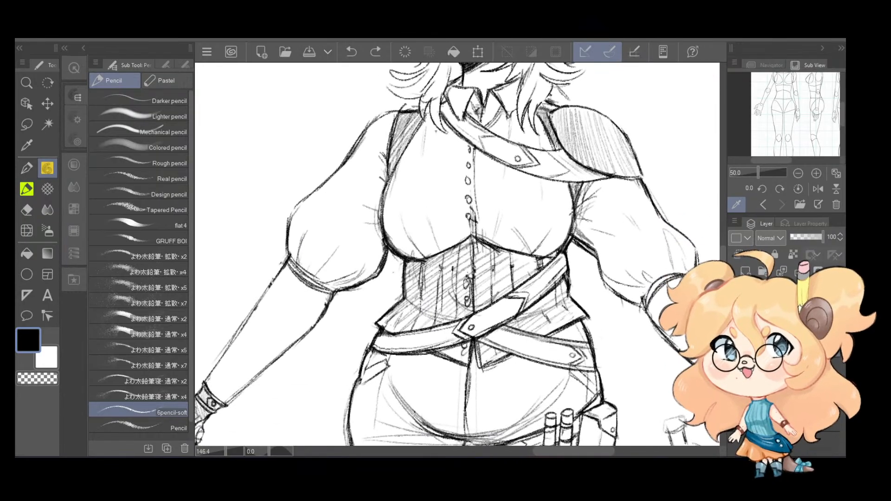
scroll(553, 279, "down", 4)
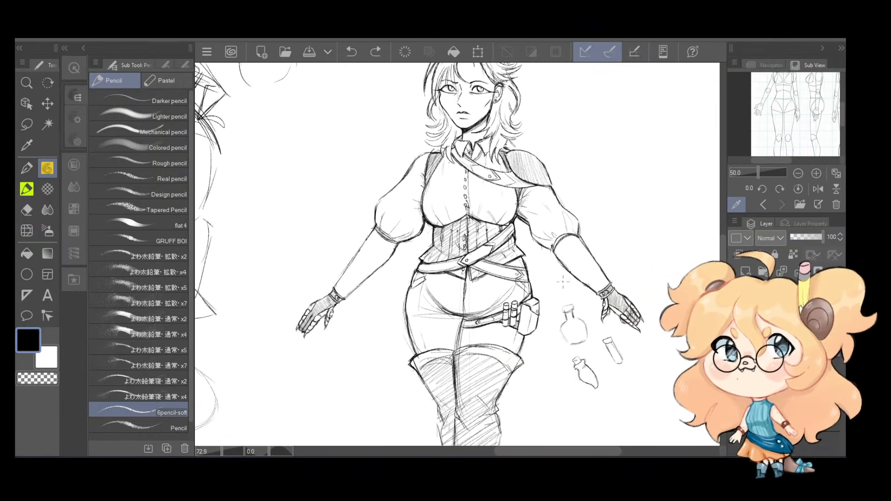
scroll(563, 281, "down", 5)
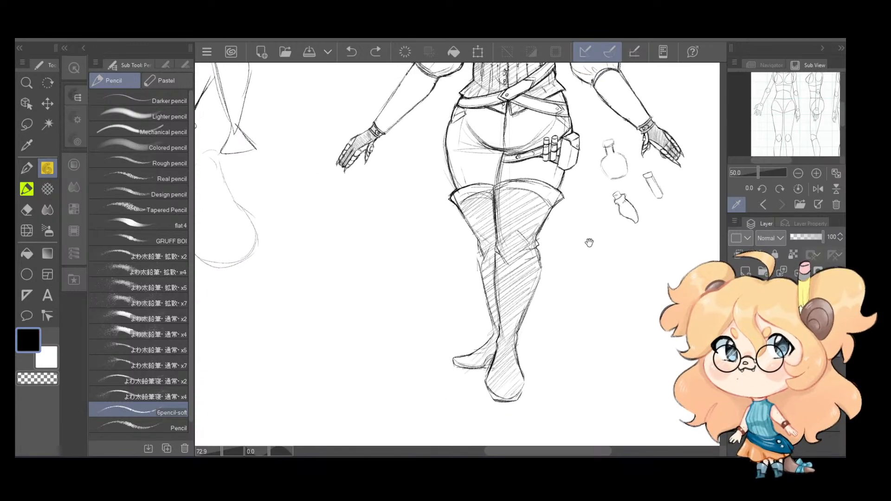
scroll(627, 248, "up", 1)
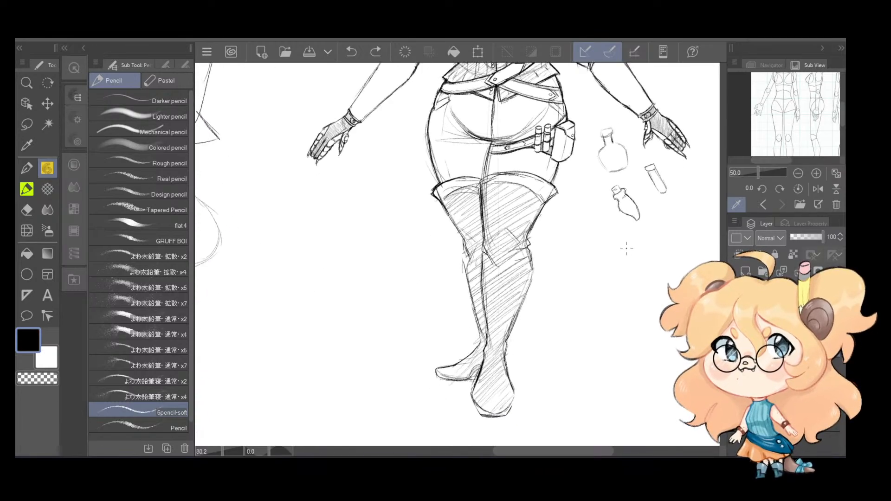
scroll(621, 319, "up", 3)
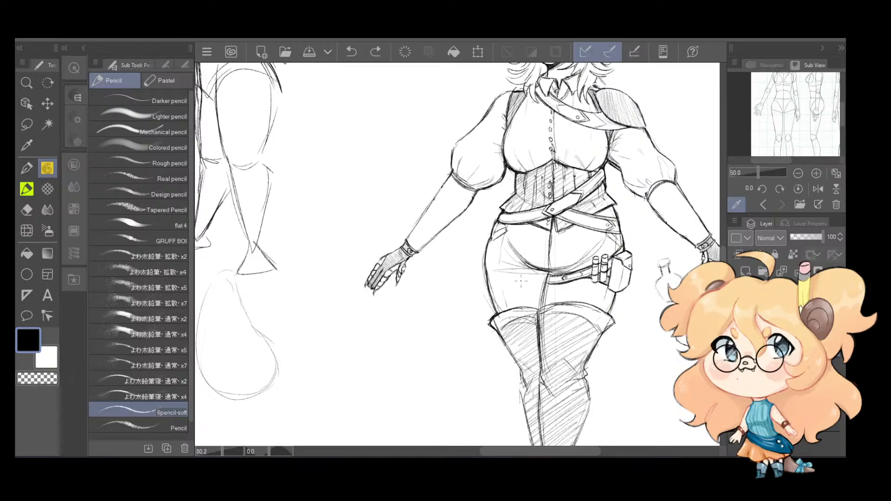
scroll(521, 280, "down", 5)
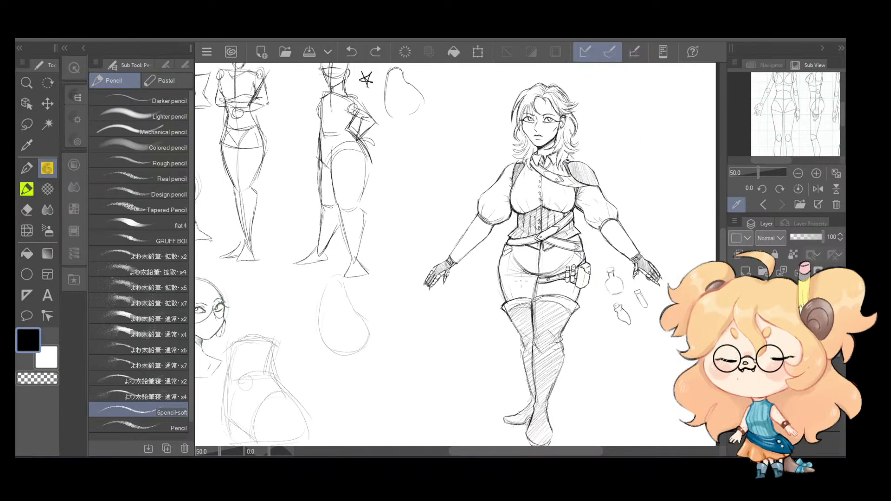
left_click_drag(521, 281, 505, 304)
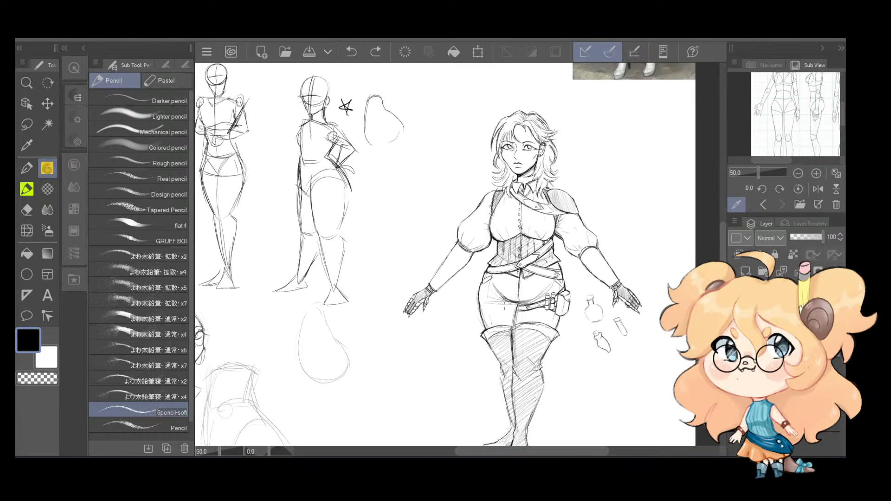
scroll(505, 289, "up", 3)
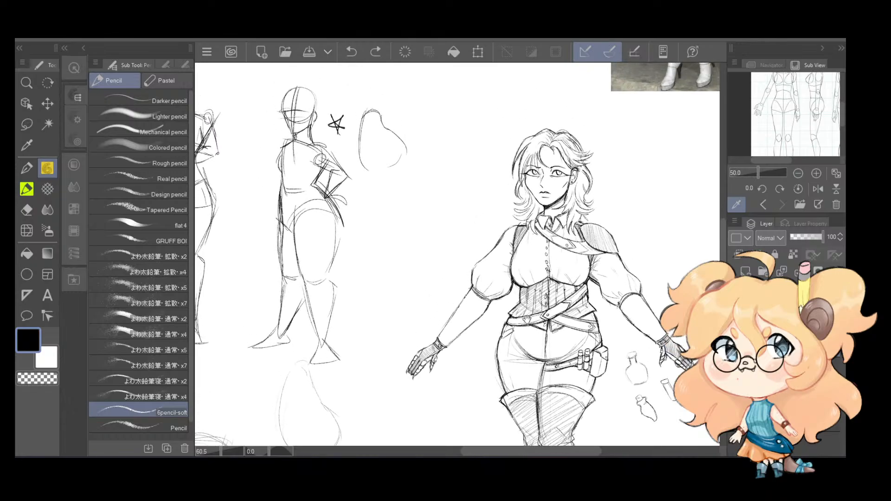
Step: Darken the front opening line beside the buttons from the chest strap down to the corset's peak
scroll(561, 227, "up", 5)
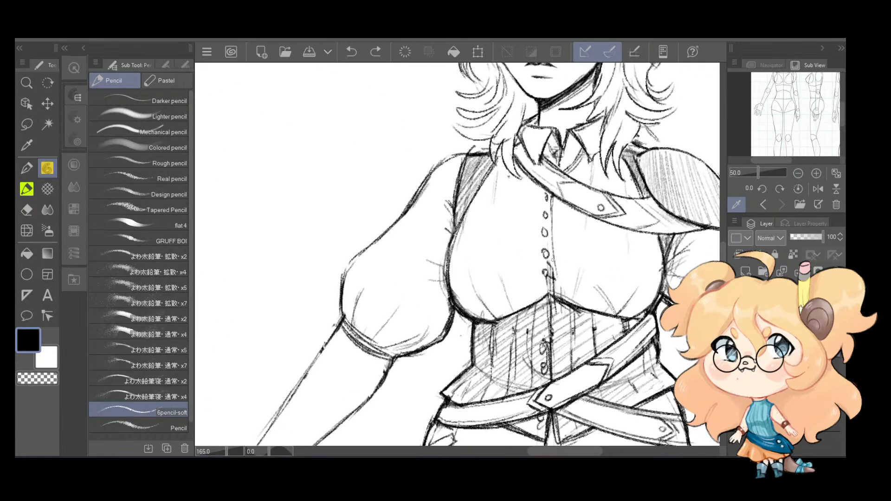
left_click_drag(543, 289, 544, 345)
key("ctrl+z")
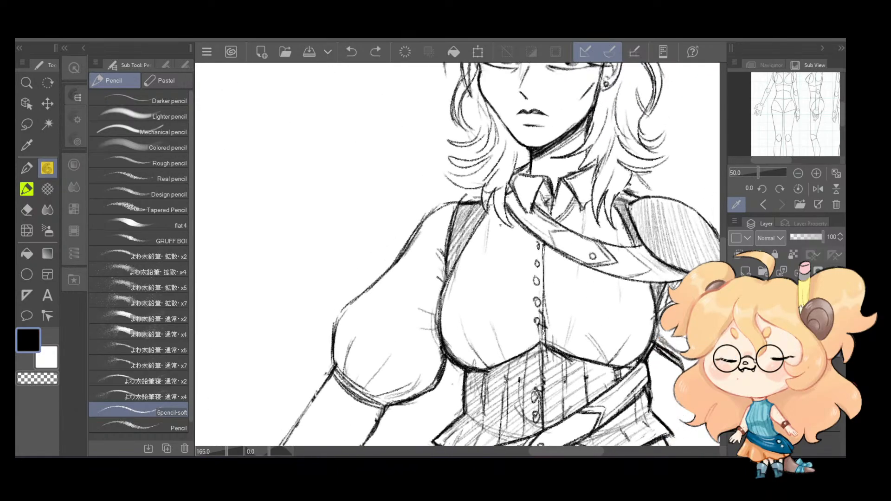
left_click_drag(545, 307, 547, 345)
left_click_drag(546, 247, 548, 299)
left_click_drag(622, 270, 607, 284)
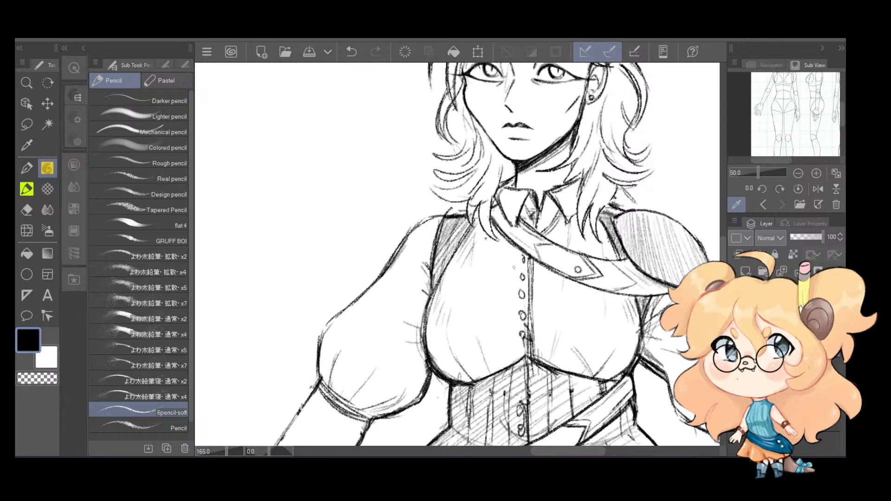
Step: Add light hatching along the folds and shaded areas of both puff sleeves
left_click_drag(601, 290, 555, 267)
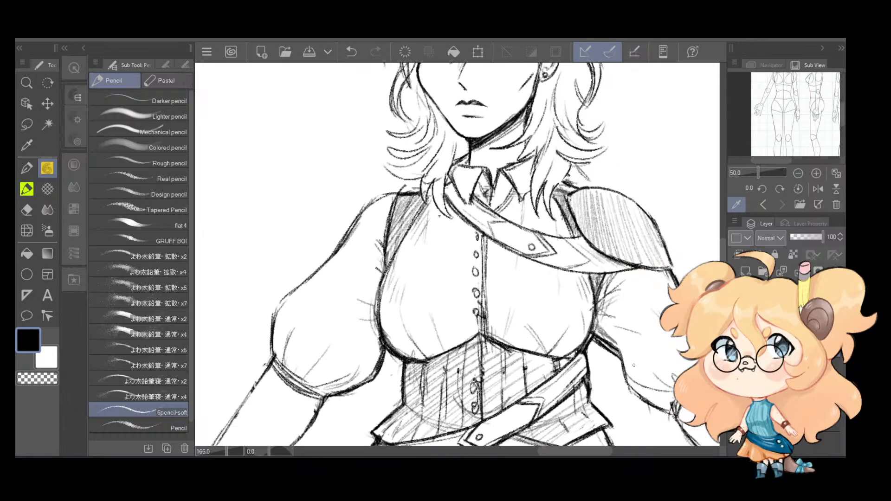
mouse_move(624, 368)
left_mouse_down()
mouse_move(625, 348)
mouse_move(636, 374)
left_mouse_up()
mouse_move(637, 352)
left_mouse_down()
mouse_move(640, 372)
mouse_move(645, 365)
left_mouse_up()
left_click_drag(394, 355, 485, 363)
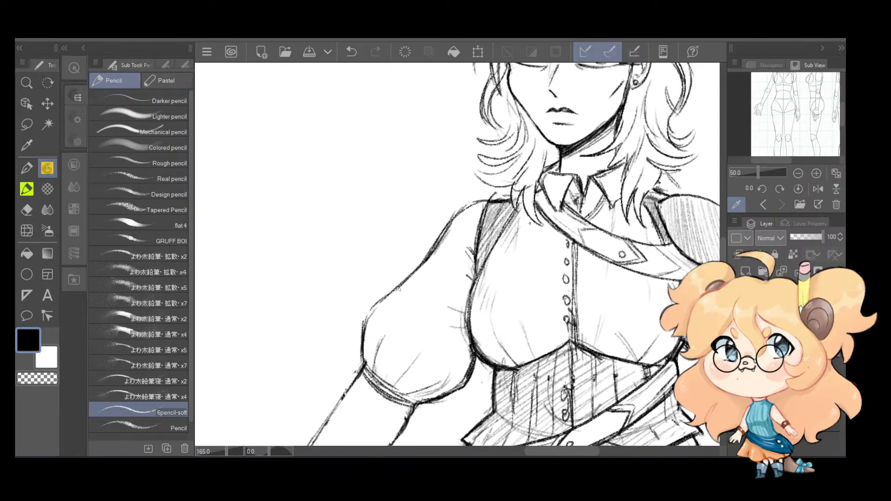
left_click_drag(400, 289, 394, 306)
left_click_drag(445, 361, 462, 352)
left_click_drag(441, 261, 458, 244)
mouse_move(645, 303)
left_mouse_down()
mouse_move(567, 314)
mouse_move(531, 335)
left_mouse_up()
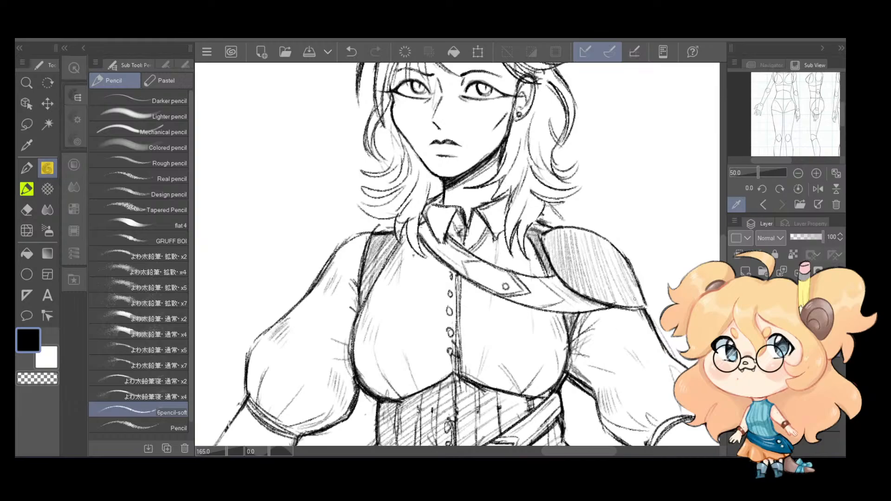
key("ctrl+z")
key("ctrl+z")
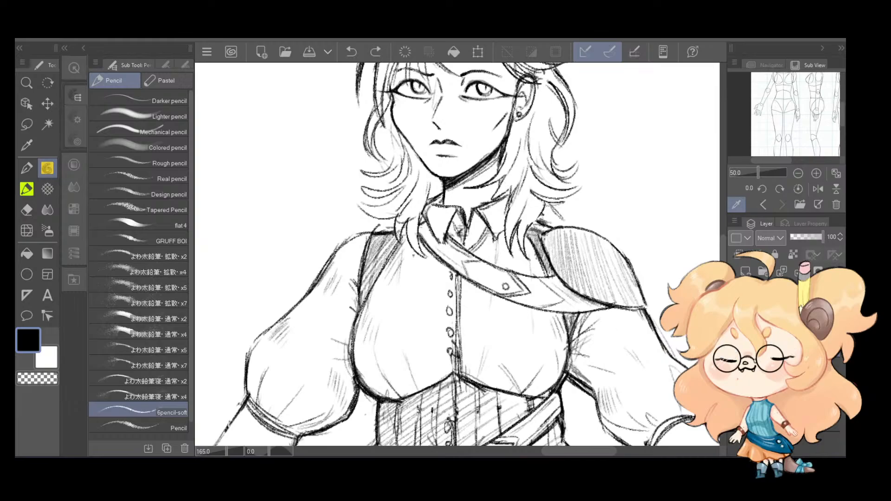
left_click_drag(548, 234, 554, 254)
left_click_drag(553, 251, 569, 277)
key("ctrl+z")
key("ctrl+z")
key("ctrl+z")
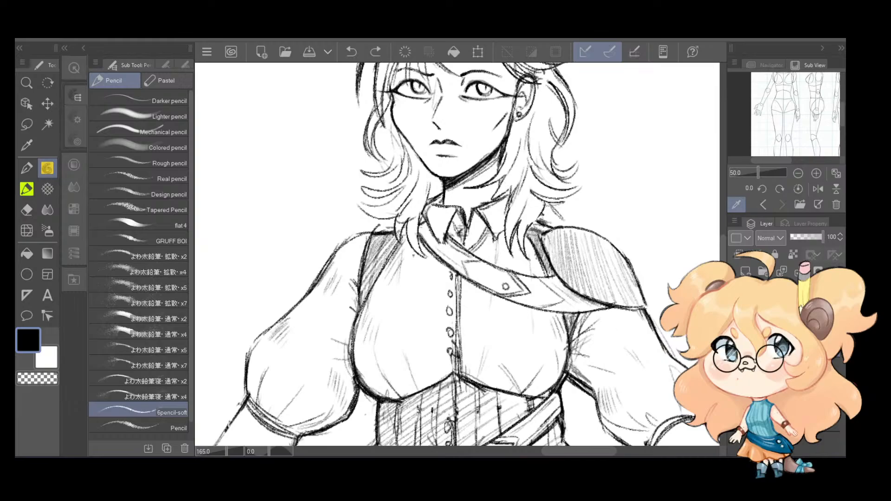
Step: Draw a curved rim line inside the shoulder plate's lower edge and thicken the rim along the strap side
mouse_move(551, 229)
left_mouse_down()
mouse_move(557, 259)
mouse_move(583, 289)
mouse_move(638, 303)
left_mouse_up()
key("ctrl+z")
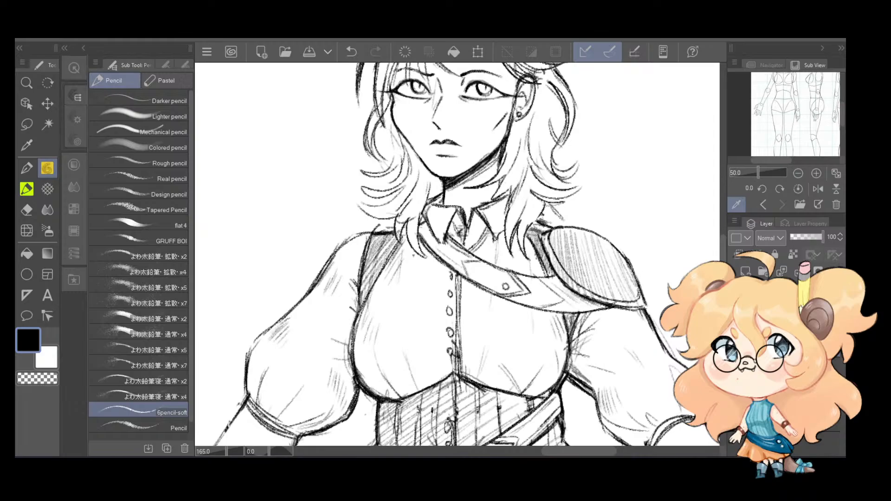
left_click_drag(547, 236, 581, 284)
mouse_move(545, 245)
left_mouse_down()
mouse_move(572, 289)
mouse_move(637, 307)
left_mouse_up()
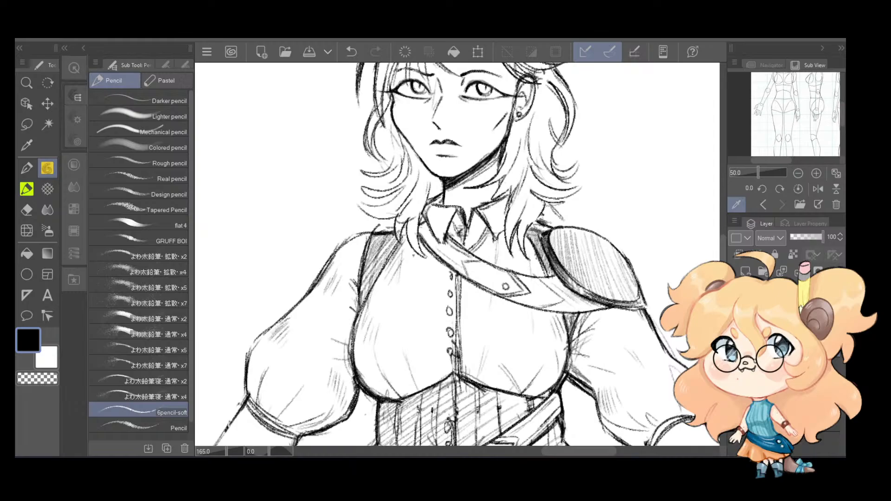
Step: Try cross-hatching the shoulder plate's surface, mainly over its lower outer half
left_click_drag(552, 240, 594, 290)
mouse_move(568, 258)
left_mouse_down()
mouse_move(597, 290)
mouse_move(626, 273)
mouse_move(632, 280)
left_mouse_up()
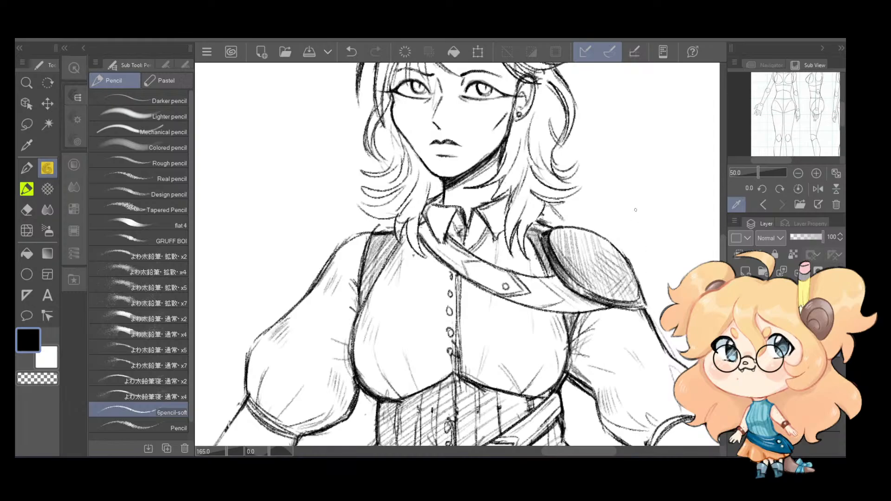
scroll(636, 209, "down", 5)
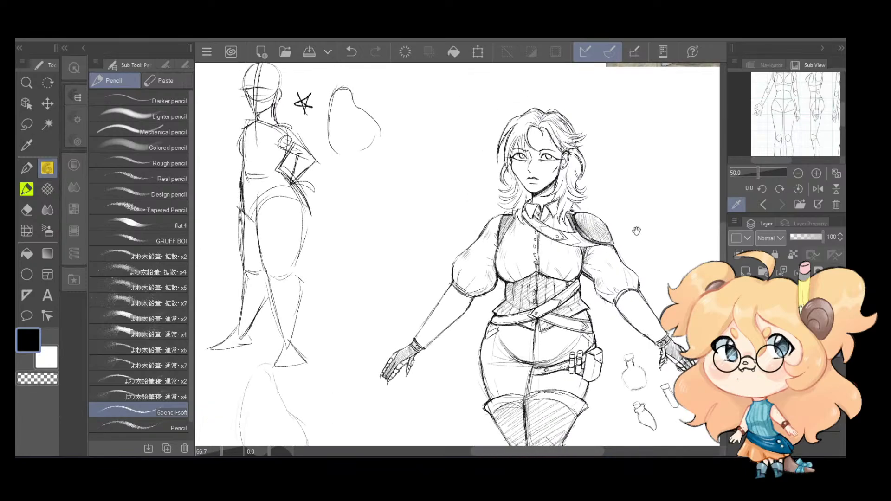
key("ctrl+z")
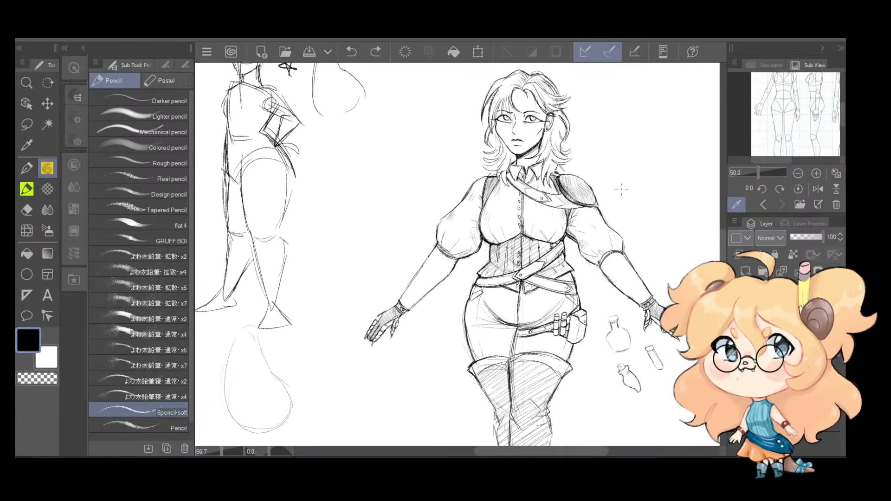
scroll(566, 143, "up", 5)
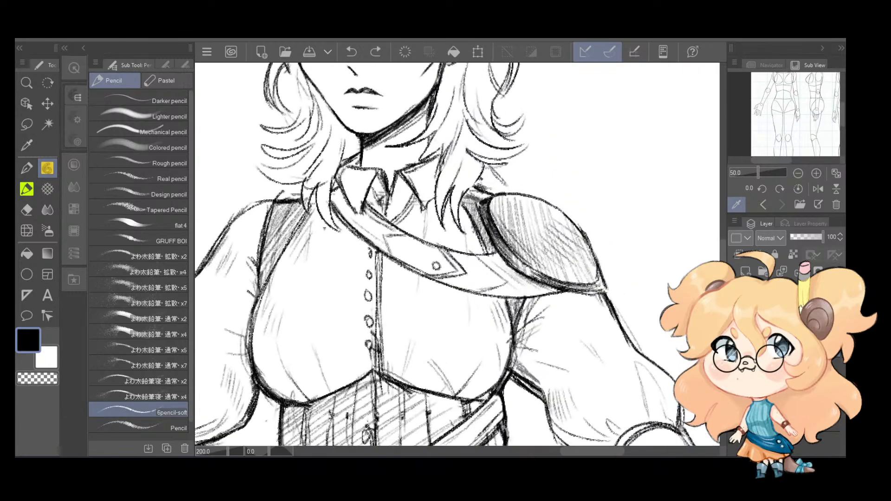
Step: Try denser hatching across the shoulder plate's lower tip and up its outer edge, and undo those strokes
left_click_drag(538, 264, 578, 272)
mouse_move(539, 260)
left_mouse_down()
mouse_move(582, 270)
mouse_move(559, 276)
left_mouse_up()
key("ctrl+z")
key("ctrl+z")
mouse_move(548, 263)
left_mouse_down()
mouse_move(565, 279)
mouse_move(587, 267)
mouse_move(580, 216)
left_mouse_up()
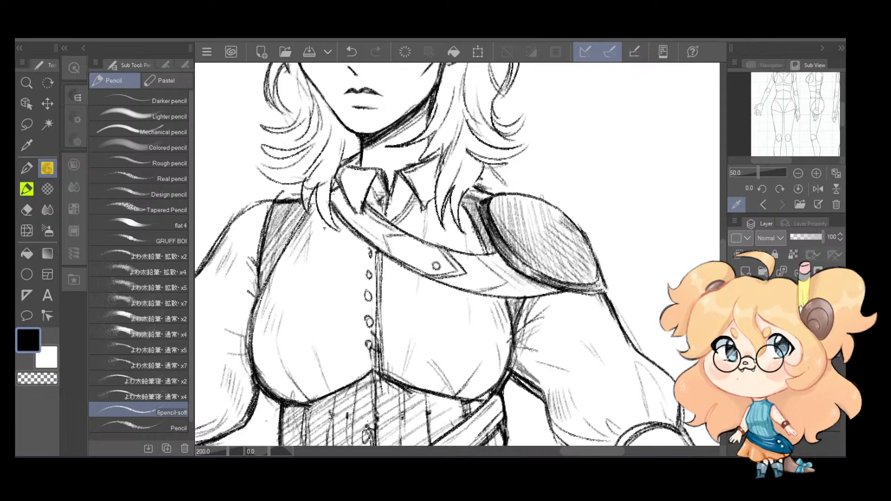
key("ctrl+z")
key("ctrl+z")
key("ctrl+z")
Step: Try short diagonal hatching near the shoulder plate's outer edge and inner corner, and undo the plate's added shading
left_click_drag(572, 234, 587, 256)
left_click_drag(563, 245, 583, 265)
left_click_drag(558, 253, 578, 273)
mouse_move(503, 205)
left_mouse_down()
mouse_move(492, 222)
mouse_move(514, 198)
mouse_move(493, 208)
left_mouse_up()
scroll(544, 217, "down", 8)
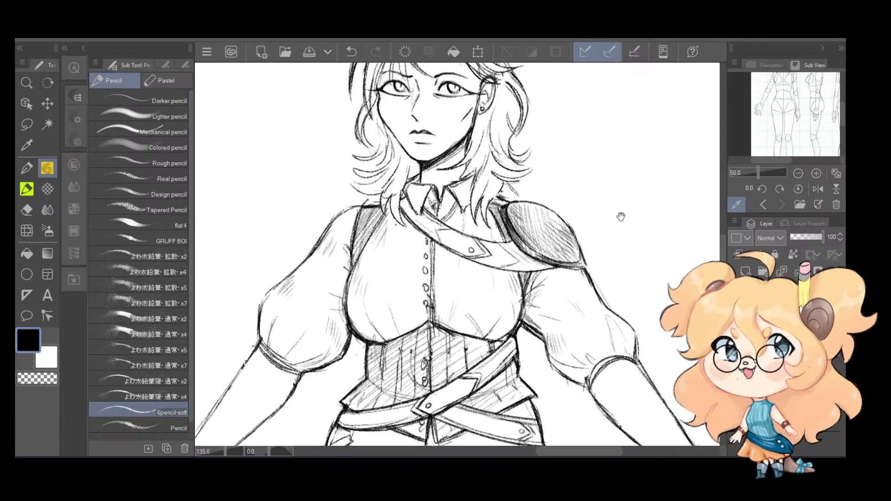
key("ctrl+z")
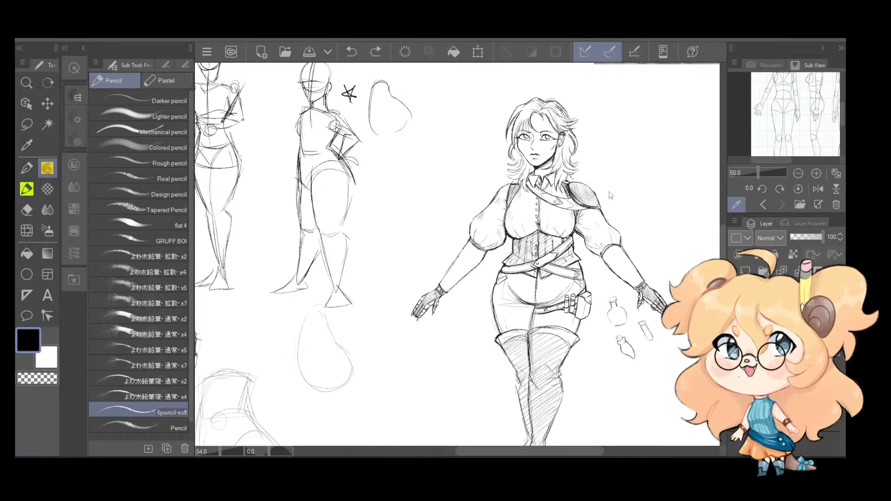
scroll(595, 181, "up", 4)
scroll(595, 180, "up", 5)
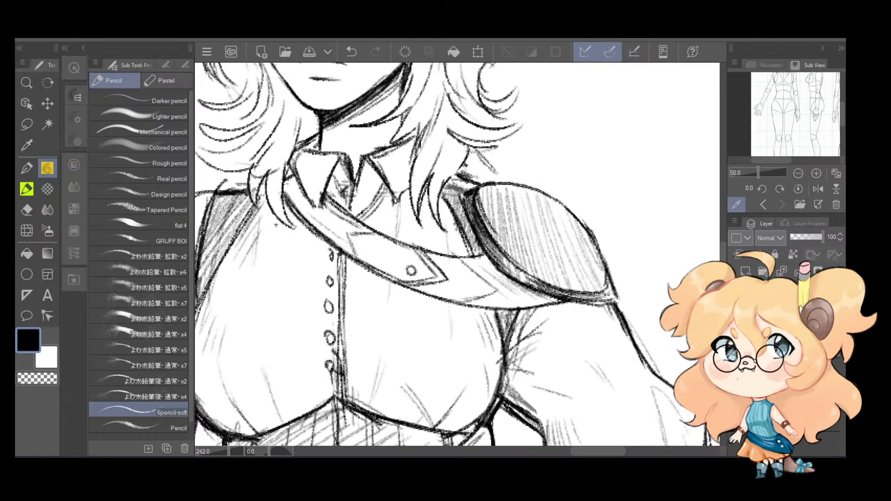
Step: Hatch the shoulder plate's upper inner corner and add curved contour strokes near its lower outer tip
mouse_move(482, 190)
left_mouse_down()
mouse_move(500, 231)
mouse_move(519, 217)
left_mouse_up()
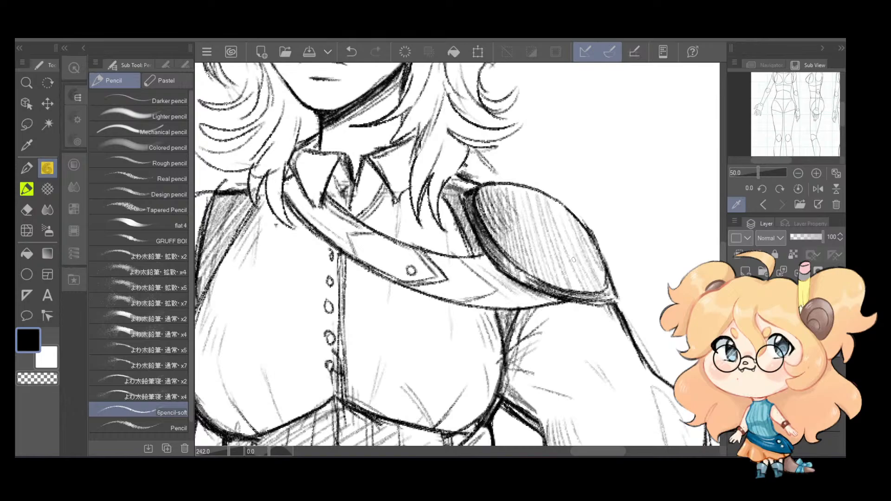
left_click_drag(531, 265, 598, 278)
left_click_drag(557, 256, 600, 266)
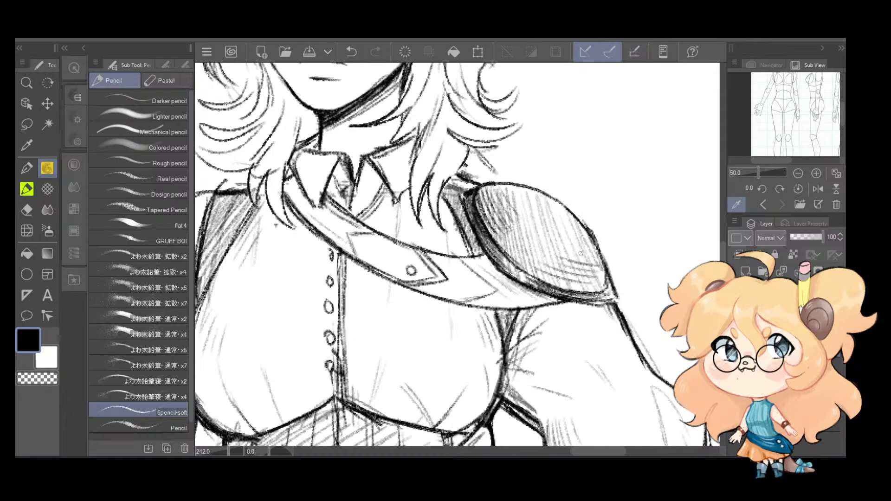
Step: Cross-hatch the shoulder plate's inner side beside the rim with short diagonal strokes
mouse_move(481, 205)
left_mouse_down()
mouse_move(497, 185)
mouse_move(487, 189)
left_mouse_up()
key("ctrl+z")
left_click_drag(482, 207, 496, 192)
mouse_move(486, 228)
left_mouse_down()
mouse_move(500, 199)
mouse_move(510, 201)
left_mouse_up()
left_click_drag(505, 247, 513, 212)
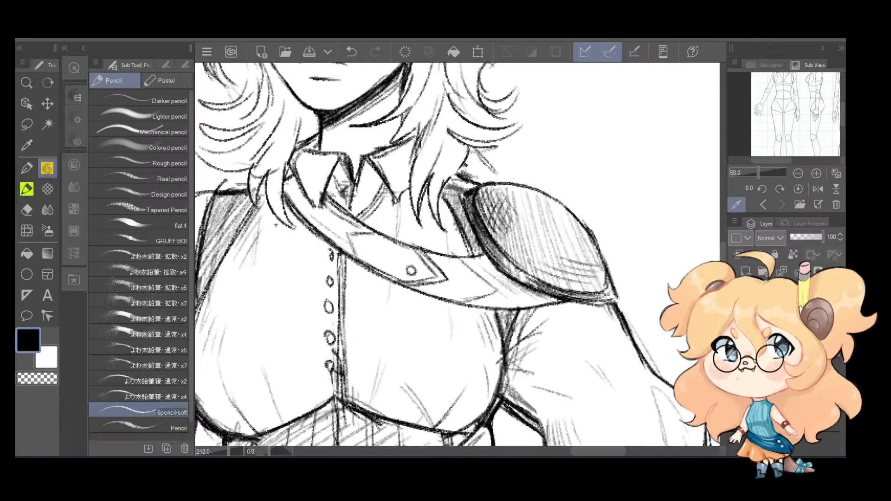
Step: Cross-hatch the shoulder plate's lower end above the rim with short diagonal strokes
mouse_move(527, 269)
left_mouse_down()
mouse_move(550, 254)
mouse_move(586, 256)
left_mouse_up()
left_click_drag(576, 278, 596, 253)
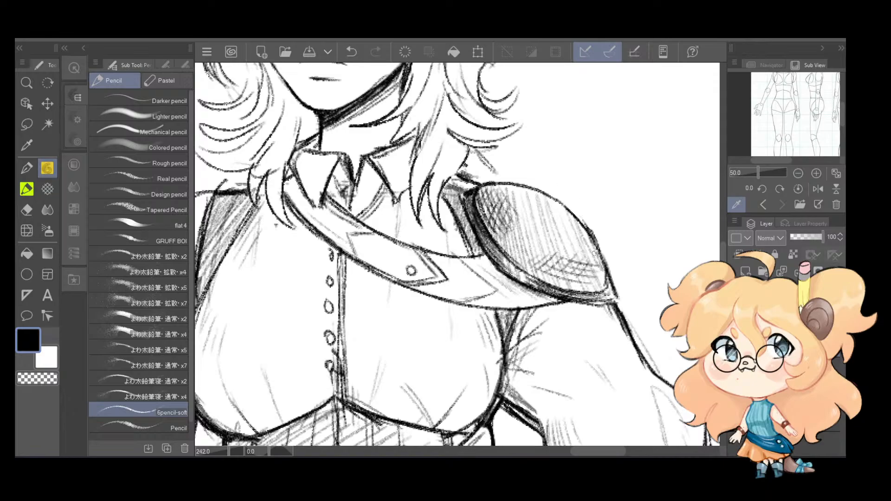
scroll(630, 215, "down", 6)
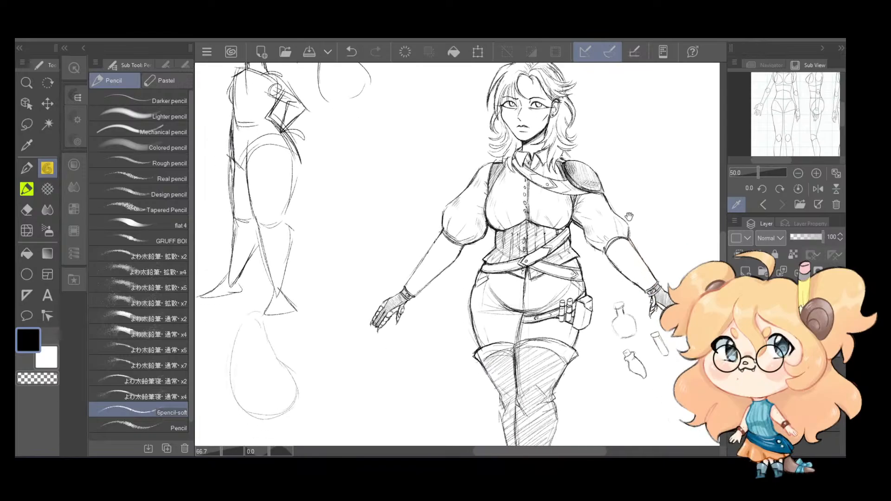
Step: Draw a second curved line across the forearm to form a cuff band on the sleeve below the shoulder plate
scroll(629, 217, "down", 1)
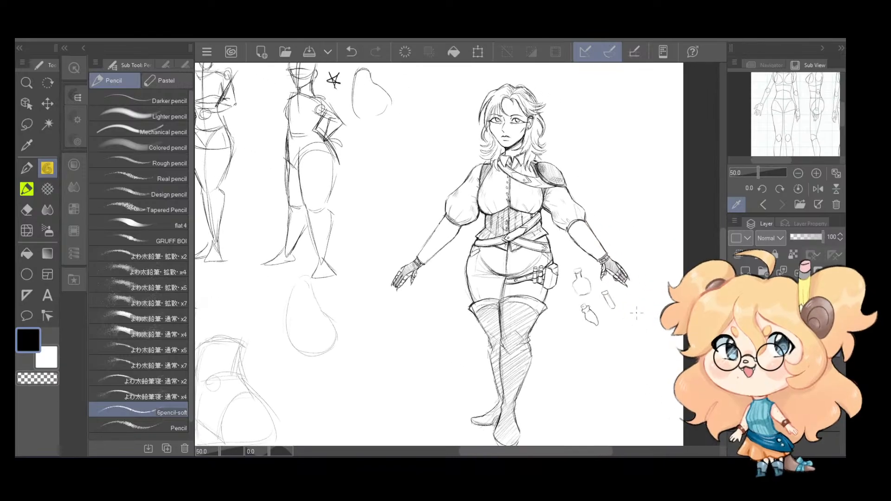
scroll(562, 288, "up", 3)
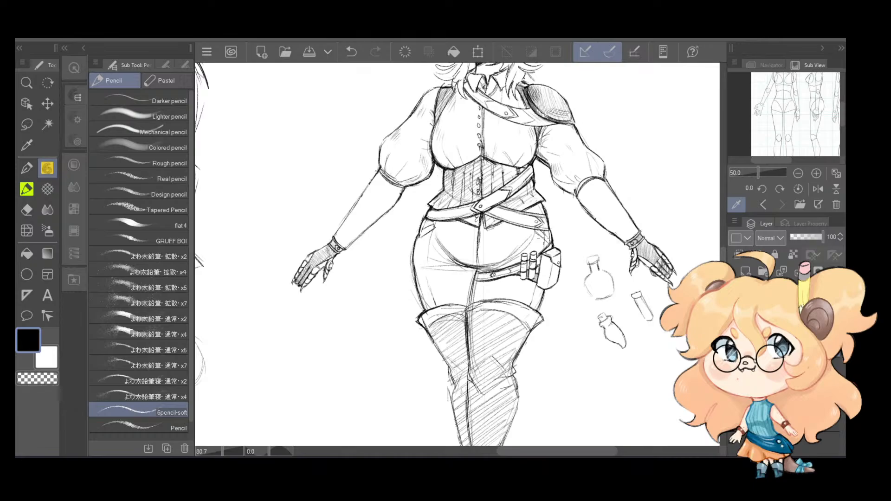
scroll(657, 232, "up", 2)
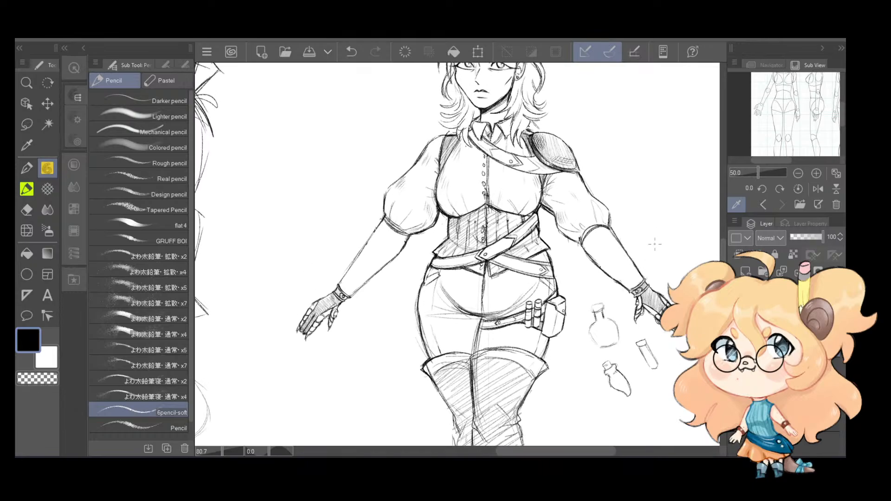
scroll(596, 240, "up", 2)
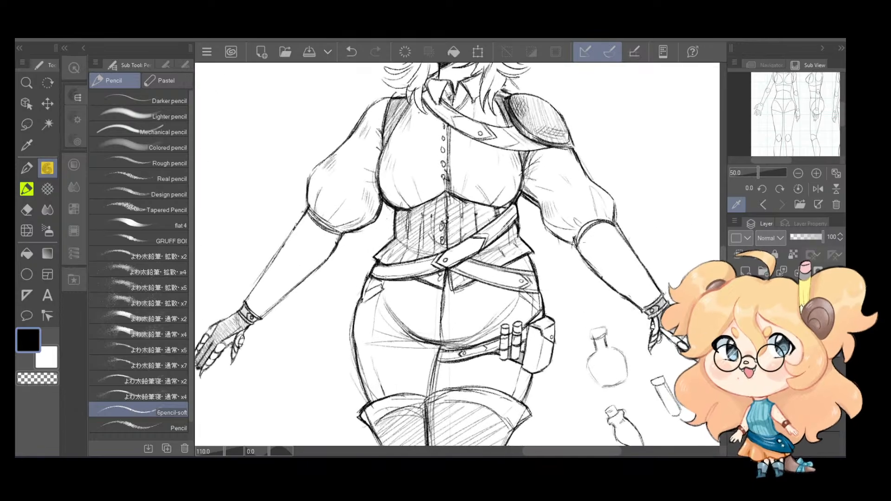
key("ctrl+z")
left_click_drag(616, 227, 580, 250)
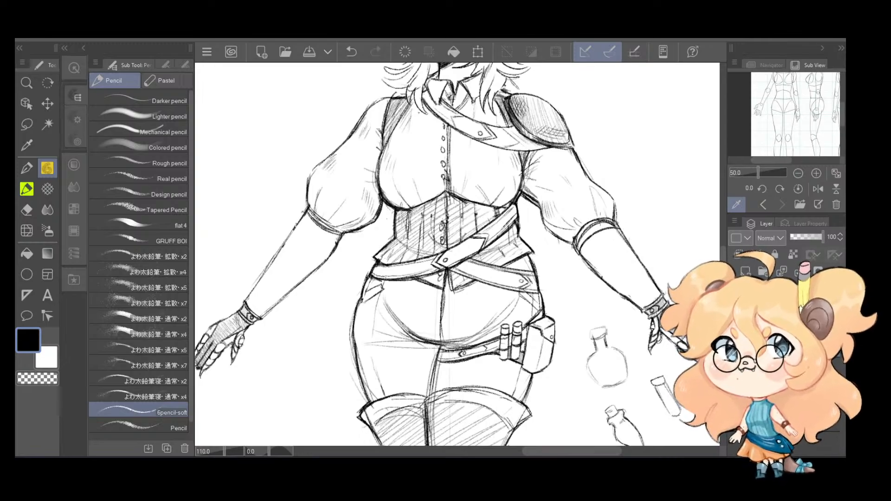
Step: Clean up the stray sketch lines around that cuff band with the hard eraser
key("e")
scroll(656, 184, "up", 2)
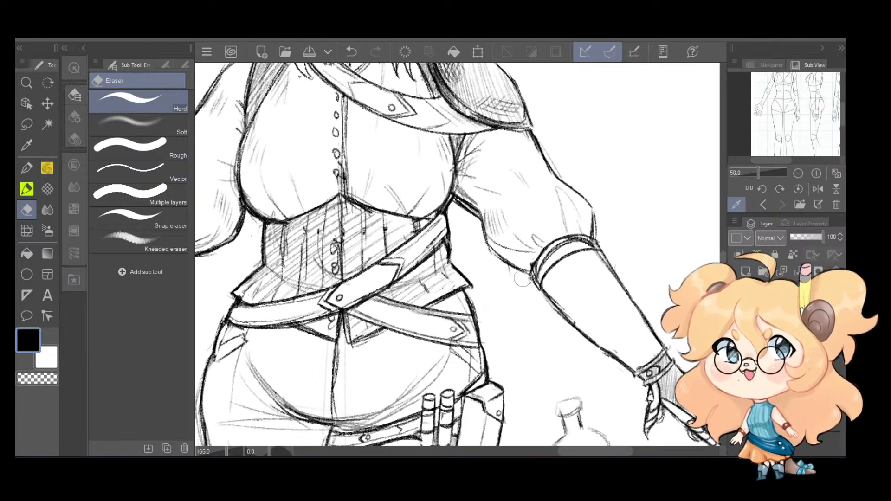
key("ctrl+z")
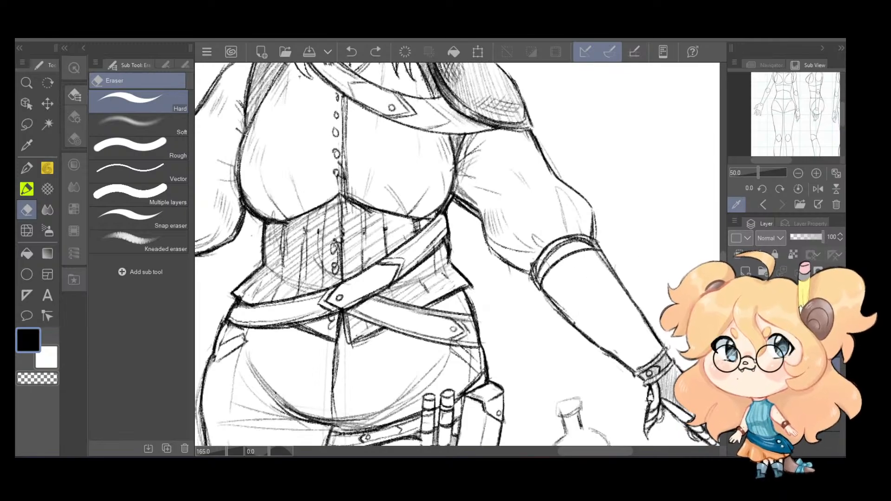
mouse_move(531, 278)
left_mouse_down()
mouse_move(576, 242)
mouse_move(590, 245)
left_mouse_up()
left_click_drag(560, 276, 667, 300)
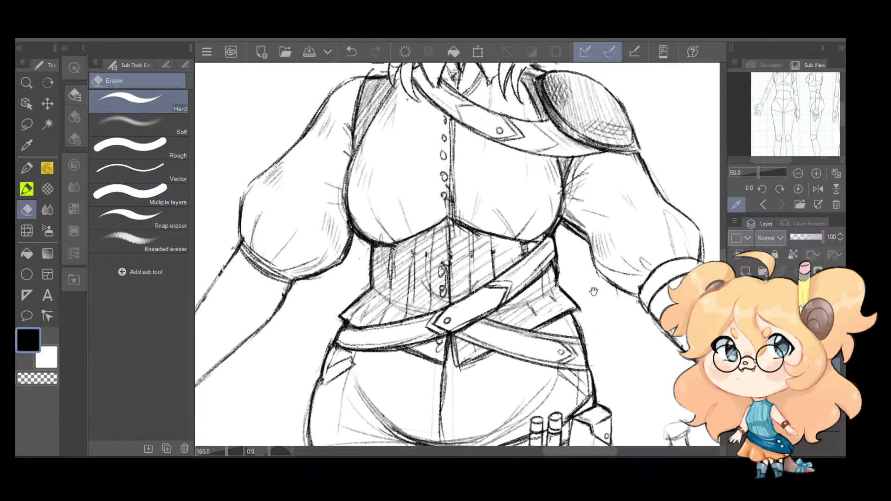
Step: Add a pointed strap end with a rivet to the cuff band below the shoulder plate, undoing unwanted strokes
key("p")
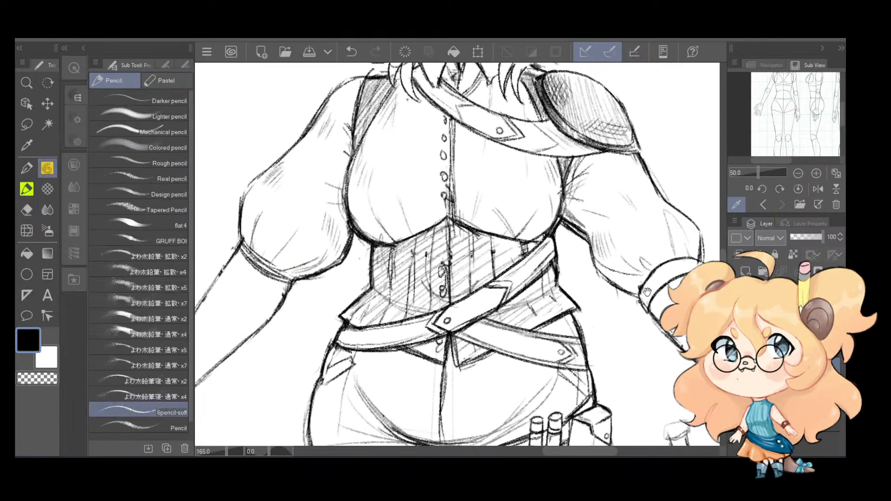
scroll(648, 292, "up", 2)
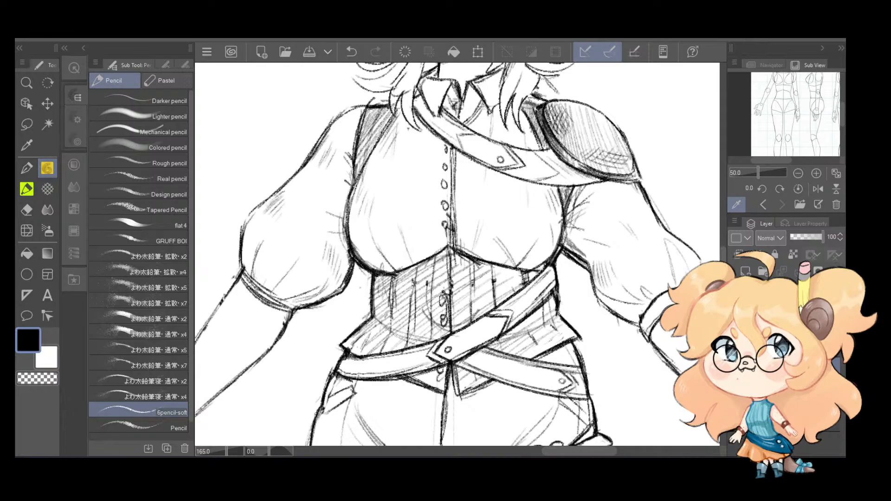
mouse_move(667, 297)
left_mouse_down()
mouse_move(603, 300)
mouse_move(627, 301)
mouse_move(581, 330)
mouse_move(629, 298)
mouse_move(650, 297)
mouse_move(607, 296)
mouse_move(564, 342)
mouse_move(573, 349)
left_mouse_up()
key("ctrl+z")
key("ctrl+z")
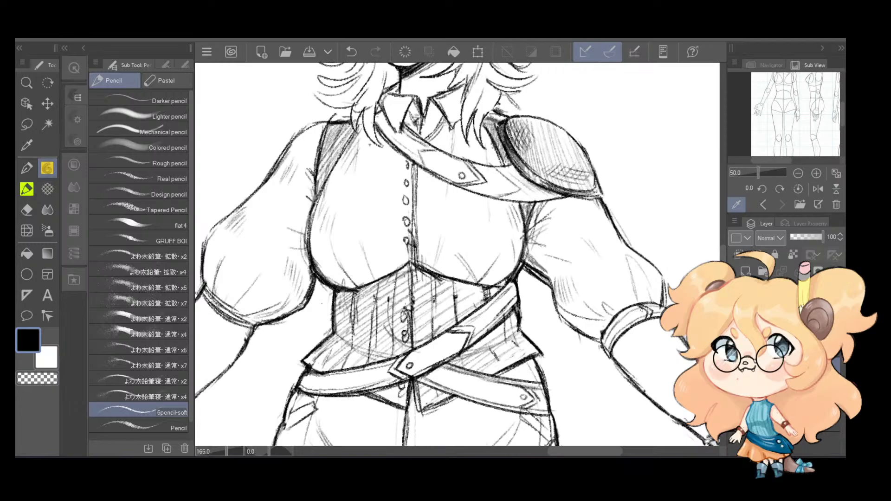
Step: Erase the opposite sleeve's hatched cuff and redraw it as a clean curved band around the forearm
mouse_move(582, 312)
left_mouse_down()
mouse_move(702, 276)
mouse_move(784, 300)
left_mouse_up()
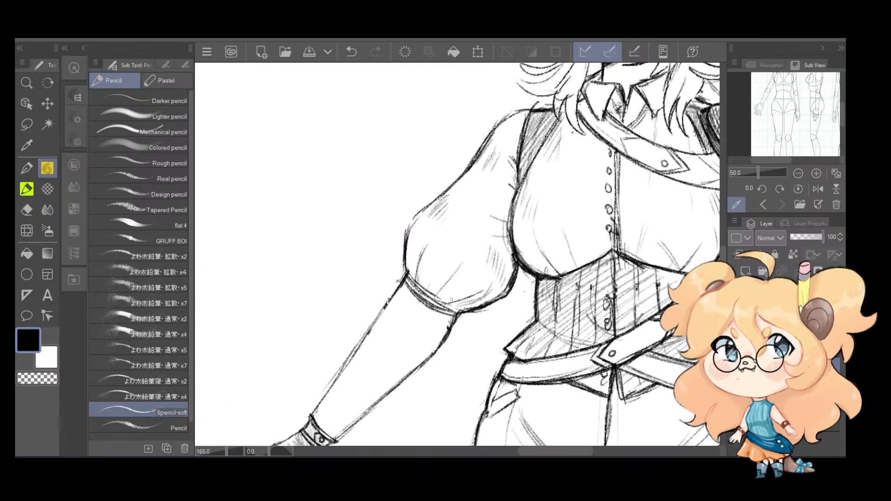
key("e")
left_click_drag(404, 289, 456, 316)
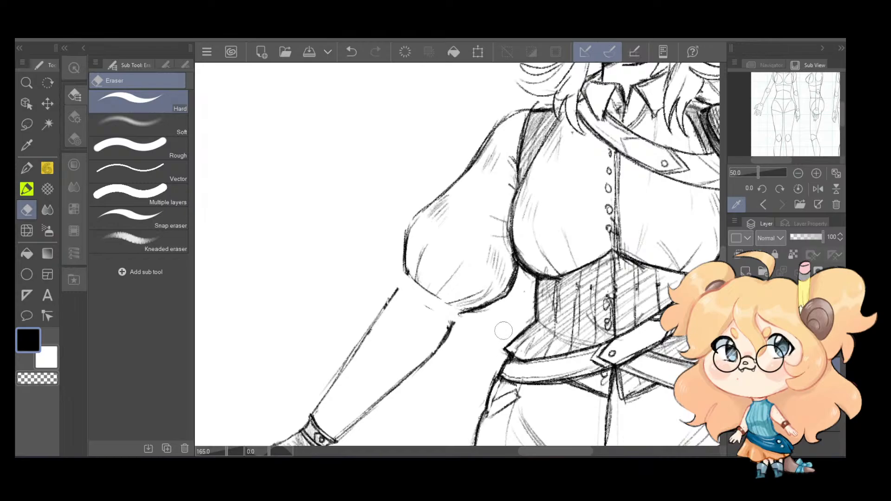
key("p")
mouse_move(405, 268)
left_mouse_down()
mouse_move(398, 289)
mouse_move(458, 321)
left_mouse_up()
left_click_drag(415, 284, 467, 314)
Step: Draw a short pointed strap end hanging from the cuff band's inner corner, undoing and redrawing its outline
mouse_move(467, 314)
left_mouse_down()
mouse_move(448, 346)
mouse_move(462, 353)
left_mouse_up()
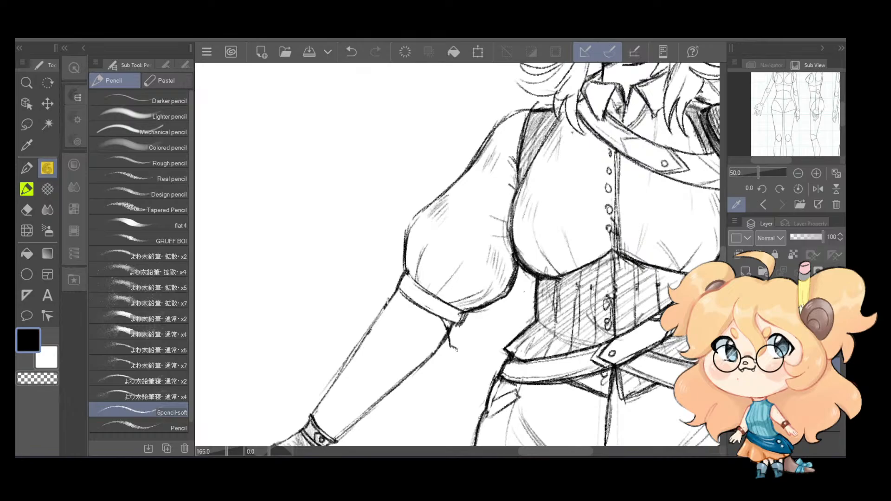
key("ctrl+z")
key("ctrl+z")
key("ctrl+z")
key("ctrl+z")
mouse_move(449, 321)
left_mouse_down()
mouse_move(445, 338)
mouse_move(458, 355)
left_mouse_up()
key("e")
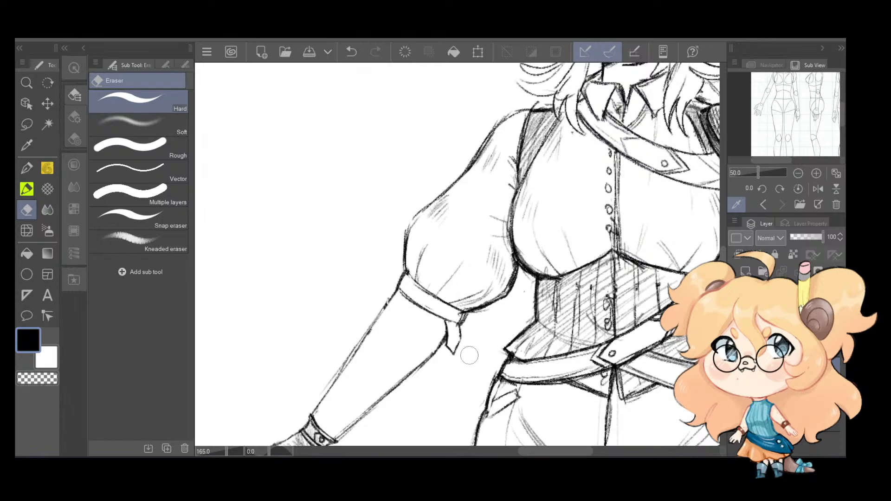
key("p")
key("p")
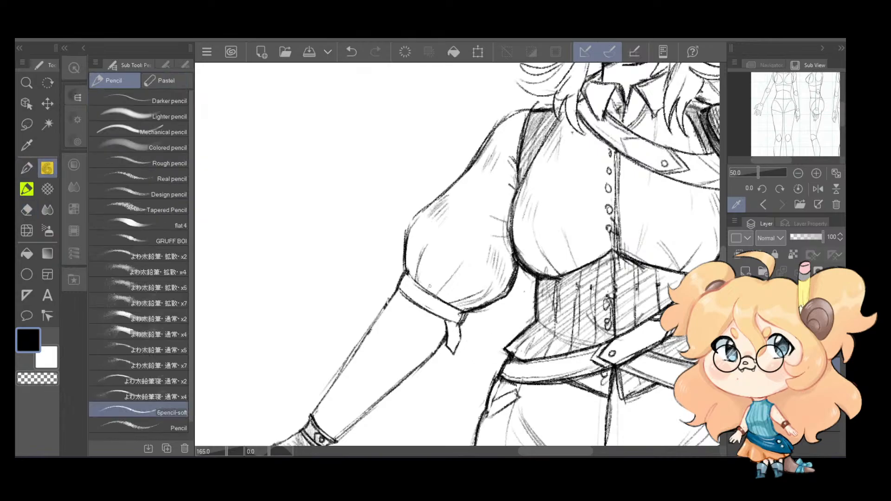
Step: Add a pointed riveted tab on the new cuff band and a rivet on its hanging strap end
mouse_move(405, 279)
left_mouse_down()
mouse_move(455, 309)
mouse_move(451, 318)
left_mouse_up()
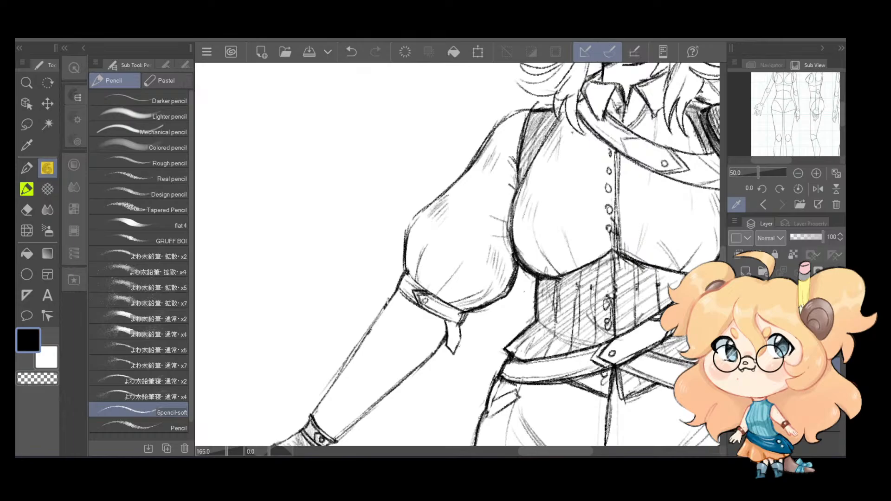
key("e")
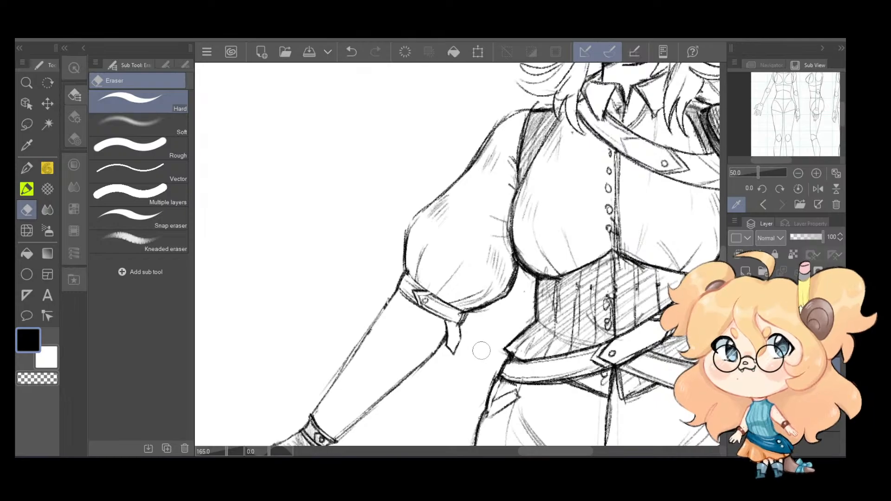
key("p")
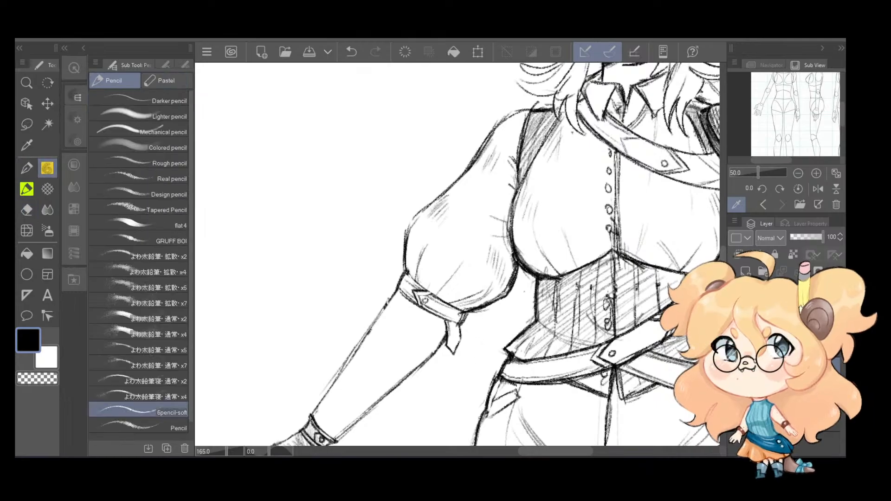
key("ctrl+z")
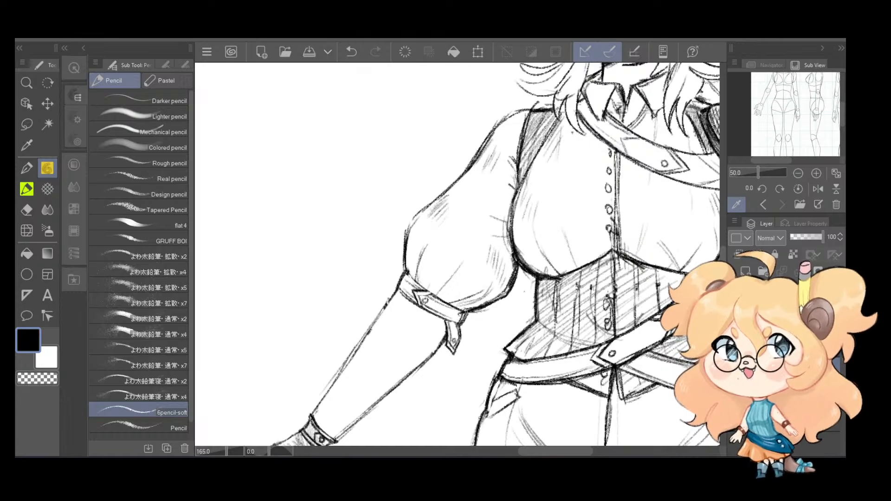
Step: Shade the crossed waist belts with light hatching near their overlap, upper end and outer hip end
left_click_drag(548, 220, 527, 266)
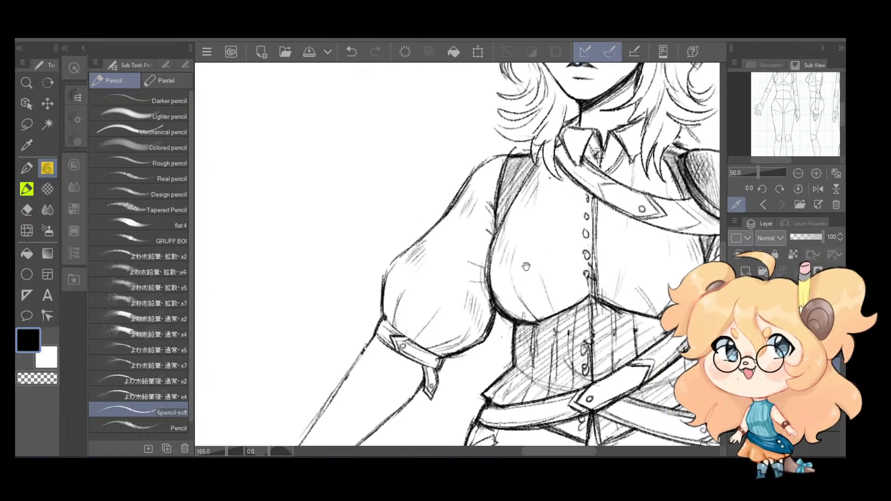
scroll(536, 247, "down", 6)
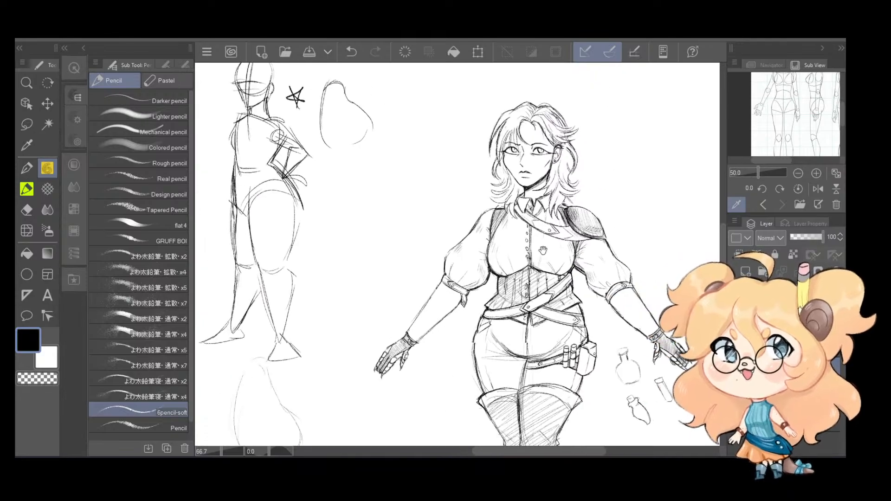
scroll(571, 285, "up", 4)
scroll(457, 254, "up", 2)
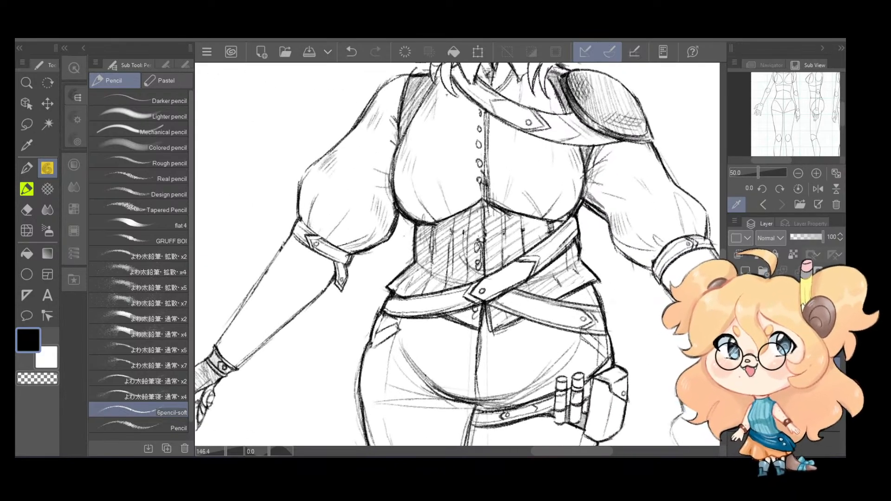
left_click_drag(499, 303, 514, 294)
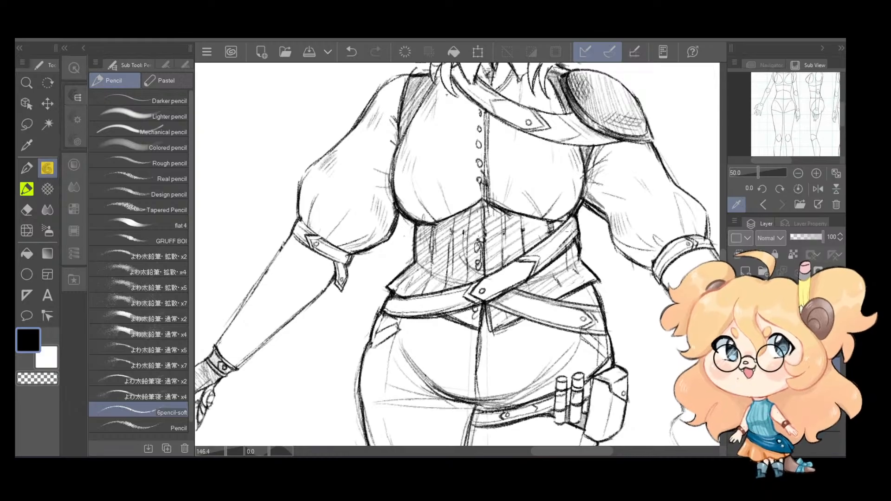
left_click_drag(576, 219, 551, 233)
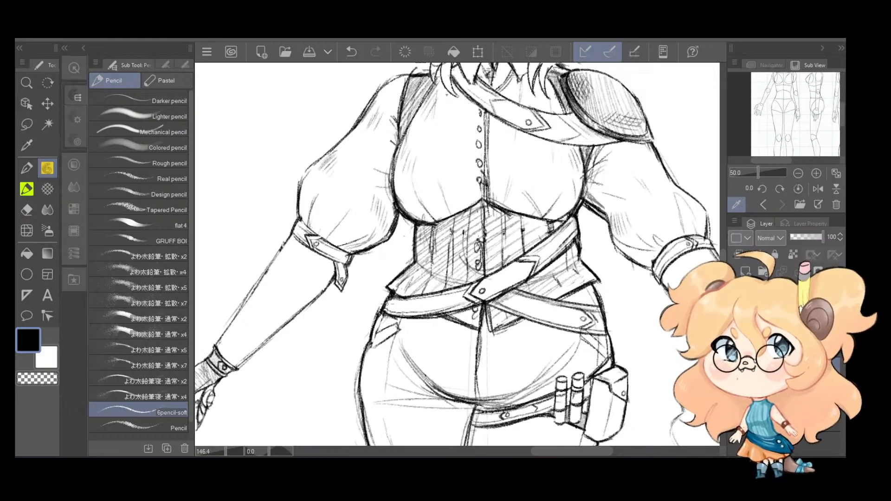
left_click_drag(386, 312, 421, 299)
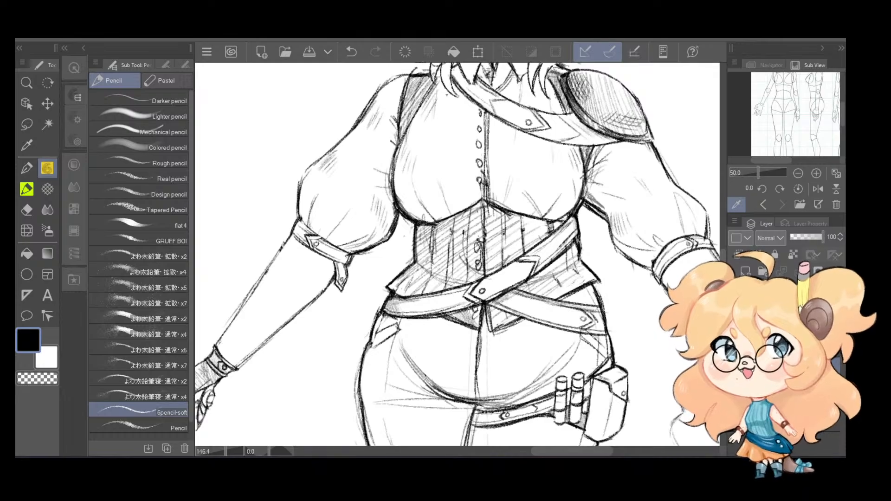
Step: Hatch the vest's pointed hem below the belt crossing and shade the lower hip belt
mouse_move(494, 329)
left_mouse_down()
mouse_move(489, 314)
mouse_move(506, 320)
mouse_move(514, 311)
left_mouse_up()
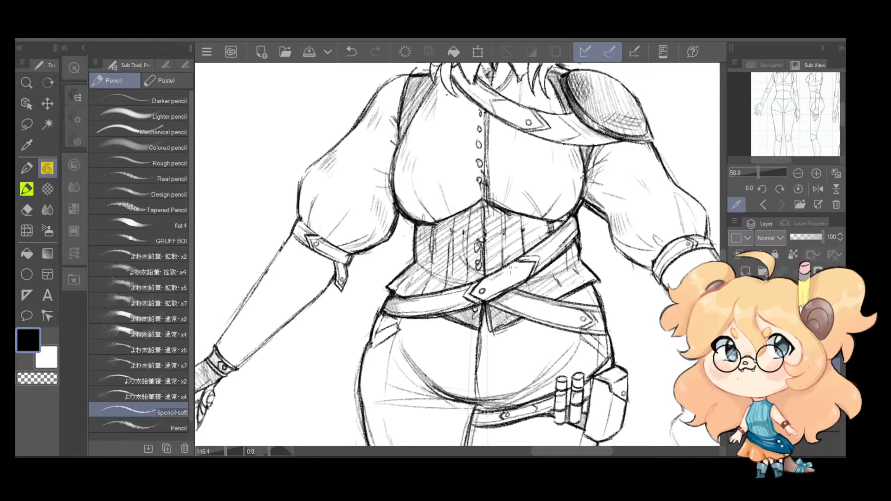
left_click_drag(531, 259, 529, 252)
mouse_move(541, 306)
left_mouse_down()
mouse_move(560, 312)
mouse_move(552, 320)
mouse_move(561, 323)
left_mouse_up()
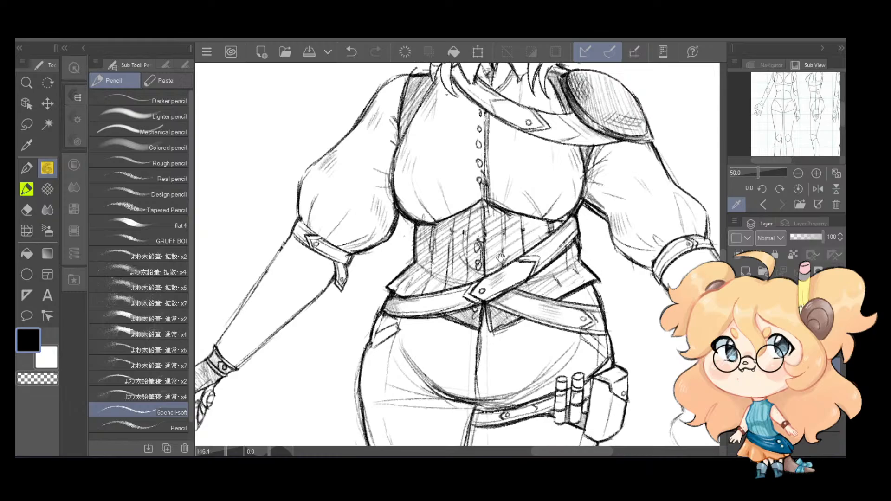
Step: Try a short stroke down the vest's front closure above the waist panel and undo it
scroll(501, 265, "up", 3)
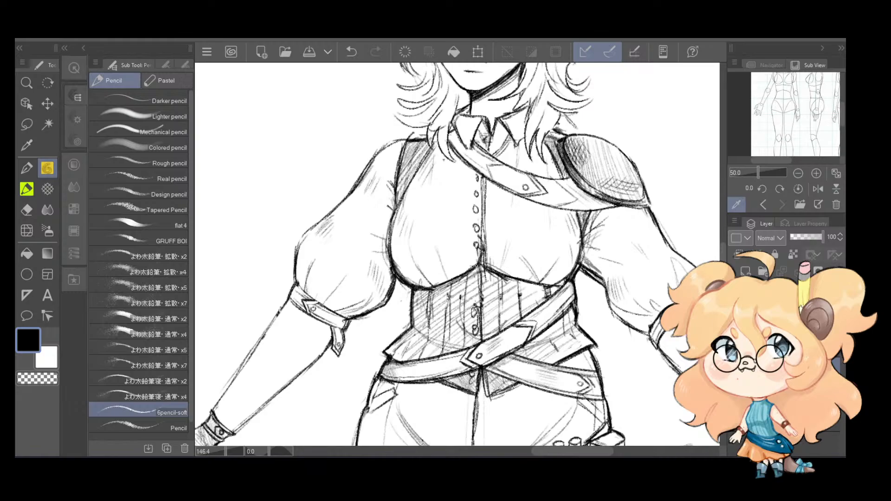
left_click_drag(483, 254, 483, 269)
key("ctrl+z")
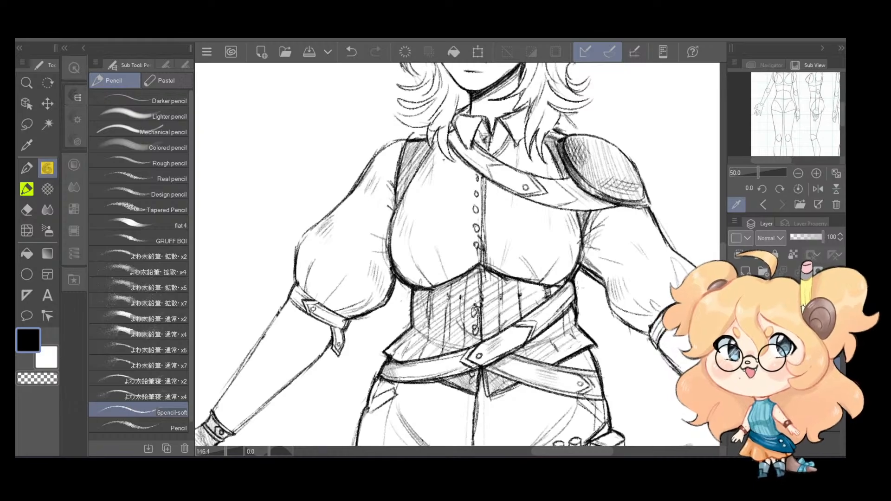
Step: Shade along the diagonal chest strap and hatch the shirt collar beneath the chin
mouse_move(456, 177)
left_mouse_down()
mouse_move(449, 210)
mouse_move(566, 252)
left_mouse_up()
key("ctrl+z")
key("ctrl+y")
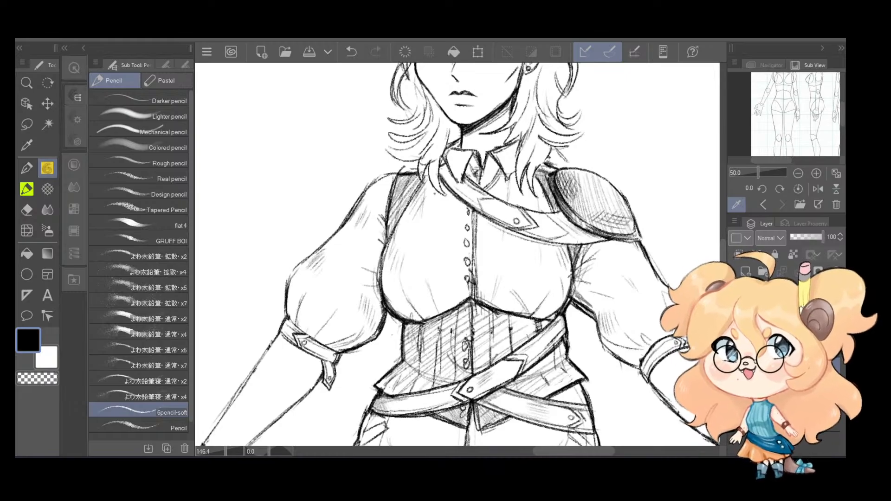
mouse_move(498, 198)
left_mouse_down()
mouse_move(496, 220)
mouse_move(552, 233)
left_mouse_up()
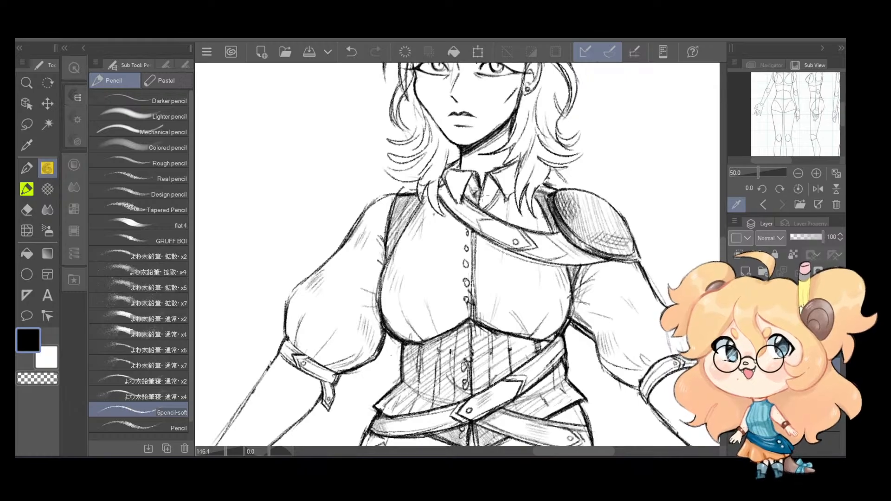
mouse_move(474, 185)
left_mouse_down()
mouse_move(478, 201)
mouse_move(486, 190)
mouse_move(463, 194)
left_mouse_up()
mouse_move(480, 175)
left_mouse_down()
mouse_move(471, 189)
mouse_move(452, 187)
mouse_move(463, 188)
mouse_move(461, 176)
left_mouse_up()
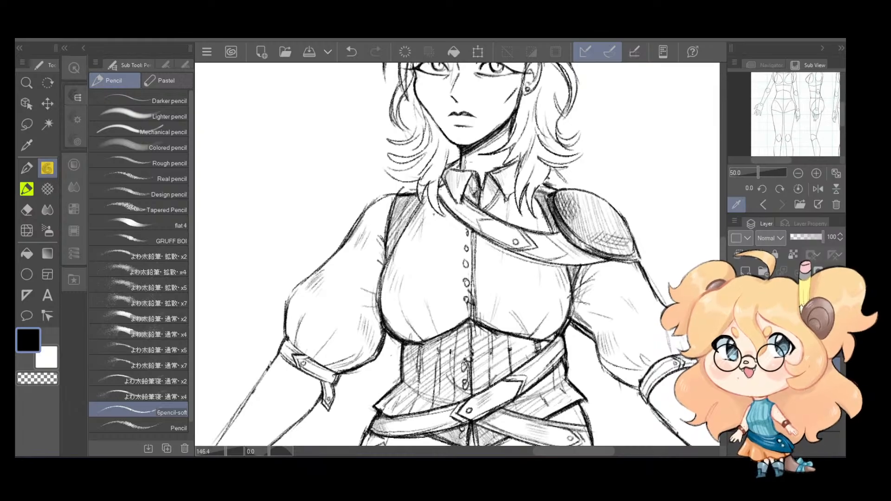
Step: Draw fine strands through the fringe beside the hair parting, above the face
mouse_move(476, 144)
left_mouse_down()
mouse_move(465, 171)
mouse_move(488, 218)
left_mouse_up()
scroll(457, 255, "up", 4)
left_click_drag(503, 185, 495, 206)
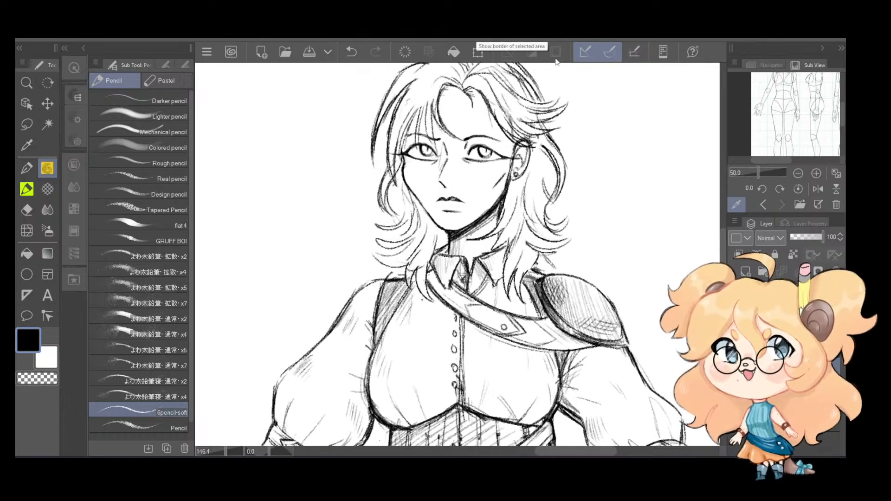
scroll(477, 89, "up", 2)
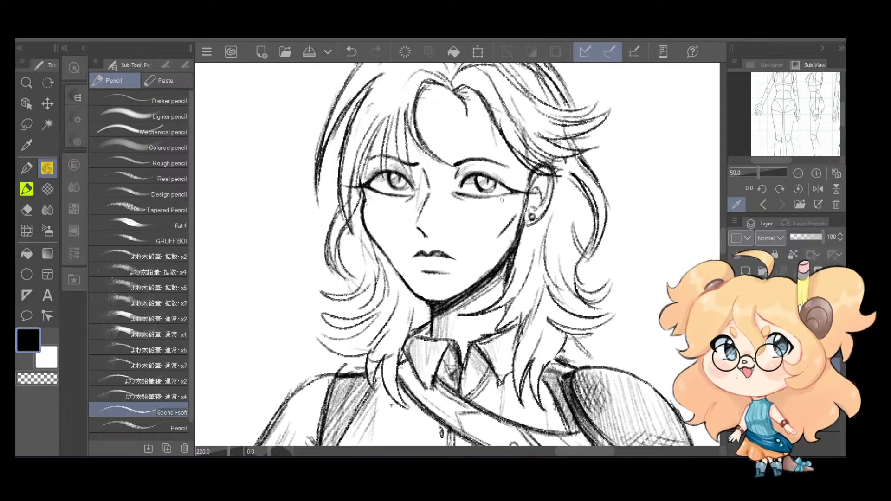
scroll(580, 161, "down", 1)
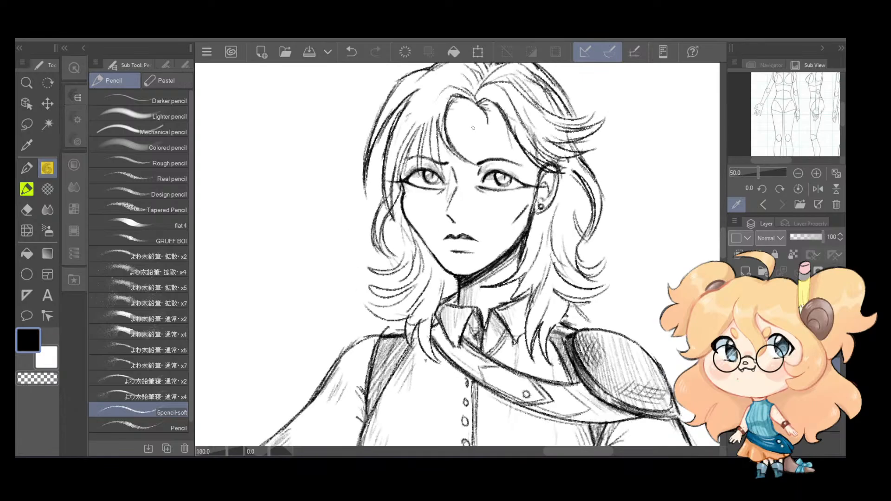
mouse_move(473, 128)
left_mouse_down()
mouse_move(489, 150)
mouse_move(422, 161)
left_mouse_up()
mouse_move(446, 126)
left_mouse_down()
mouse_move(416, 172)
mouse_move(420, 188)
left_mouse_up()
left_click_drag(450, 122, 425, 179)
mouse_move(458, 114)
left_mouse_down()
mouse_move(439, 159)
mouse_move(451, 193)
left_mouse_up()
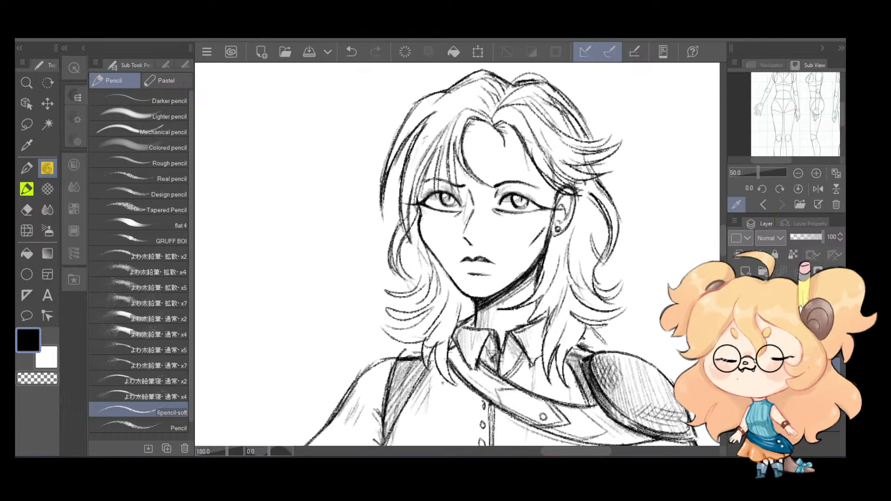
Step: Undo the last fringe stroke and add light strands along the crown and the side lock framing the cheek
key("ctrl+z")
mouse_move(494, 116)
left_mouse_down()
mouse_move(470, 94)
mouse_move(423, 132)
left_mouse_up()
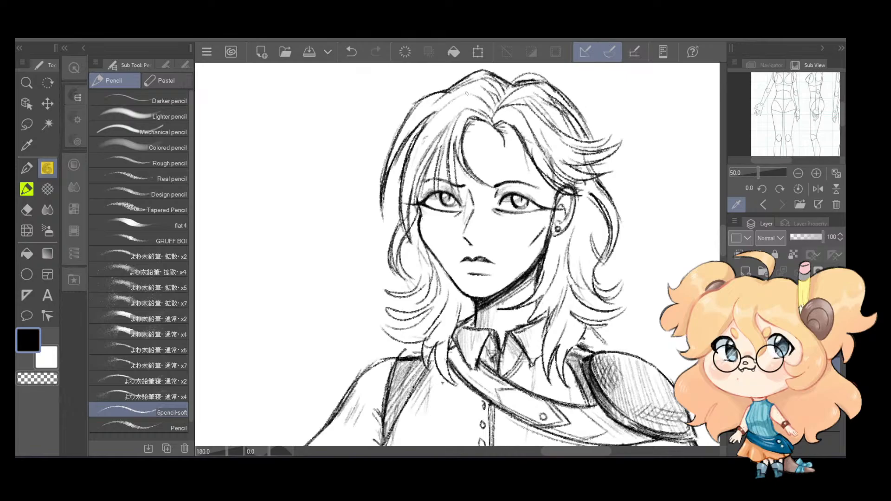
left_click_drag(468, 92, 418, 133)
left_click_drag(545, 266, 549, 286)
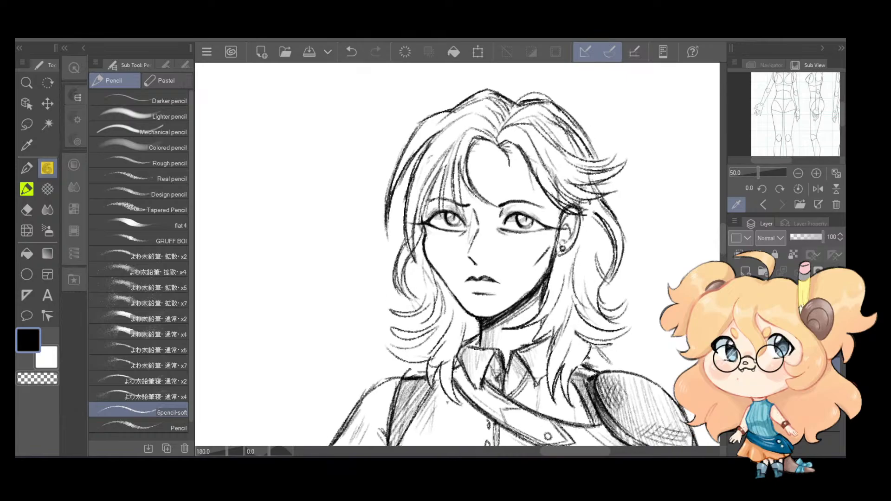
mouse_move(423, 266)
left_mouse_down()
mouse_move(427, 303)
mouse_move(427, 288)
mouse_move(465, 317)
left_mouse_up()
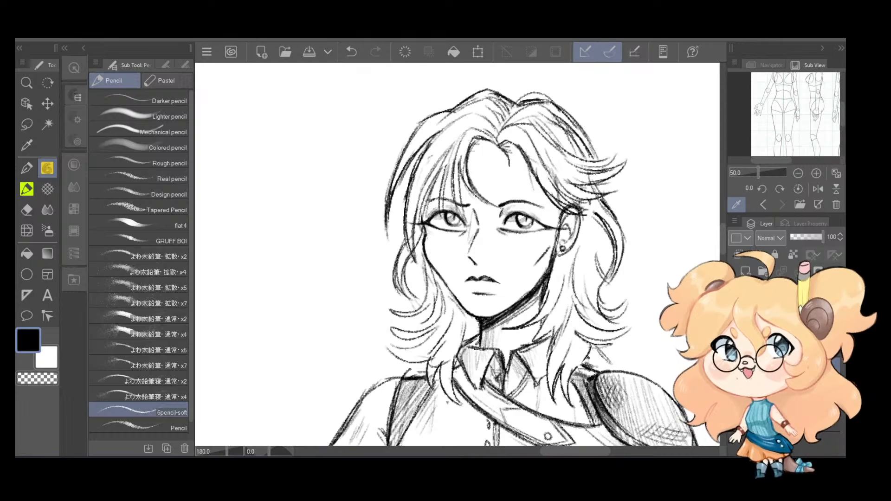
Step: Try a short stroke at the hair parting above the forehead and undo it
scroll(464, 236, "up", 2)
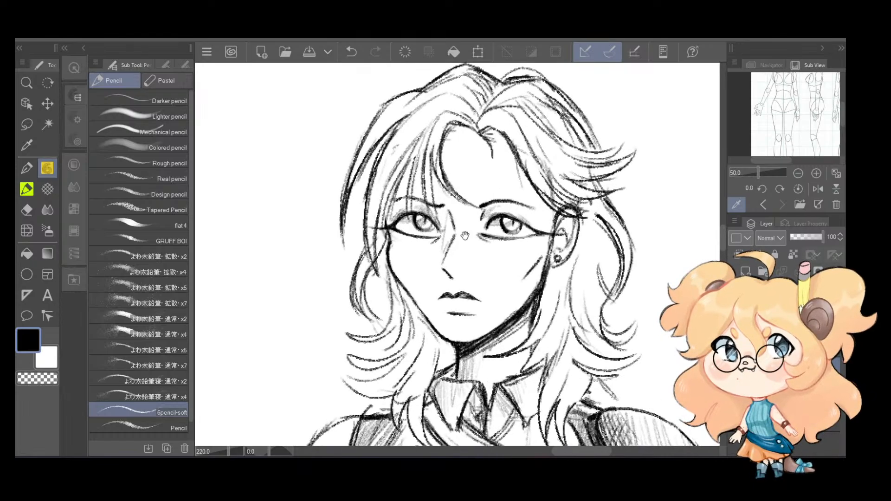
left_click_drag(464, 236, 466, 248)
left_click_drag(488, 126, 481, 142)
key("ctrl+z")
key("ctrl+z")
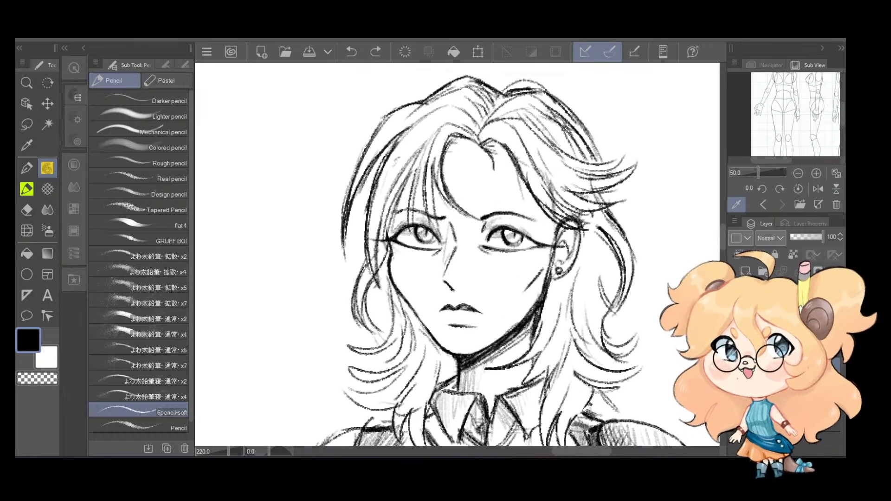
Step: Add a new raster layer and save the file
key("ctrl+shift+n")
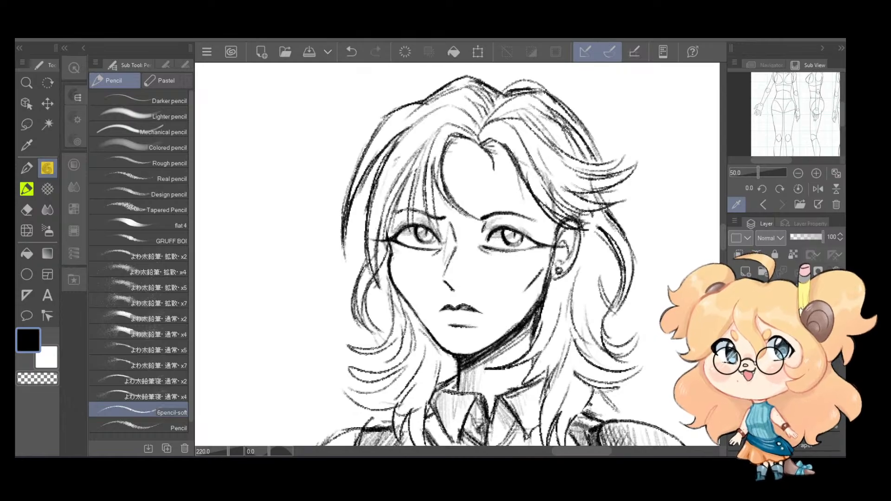
scroll(581, 323, "down", 6)
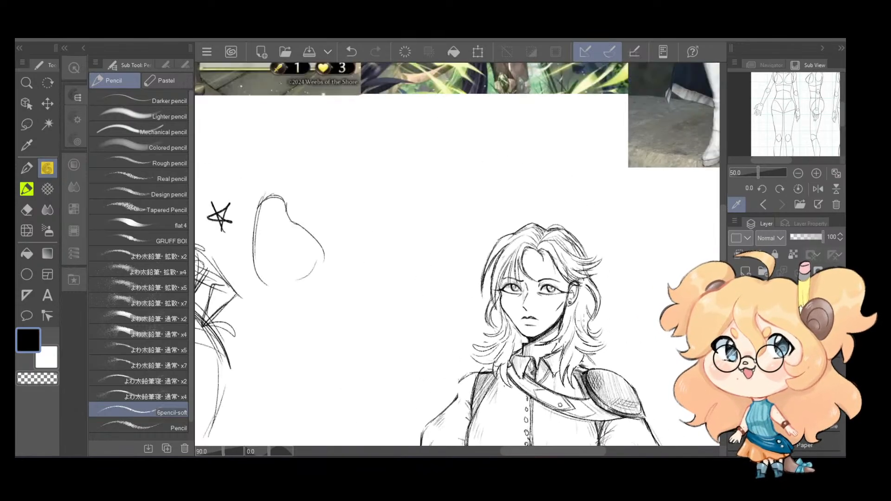
scroll(600, 260, "down", 3)
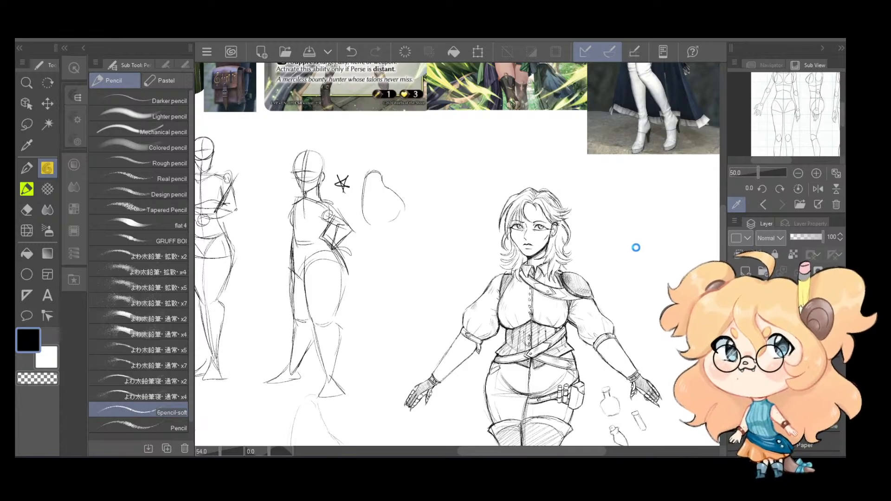
key("ctrl+s")
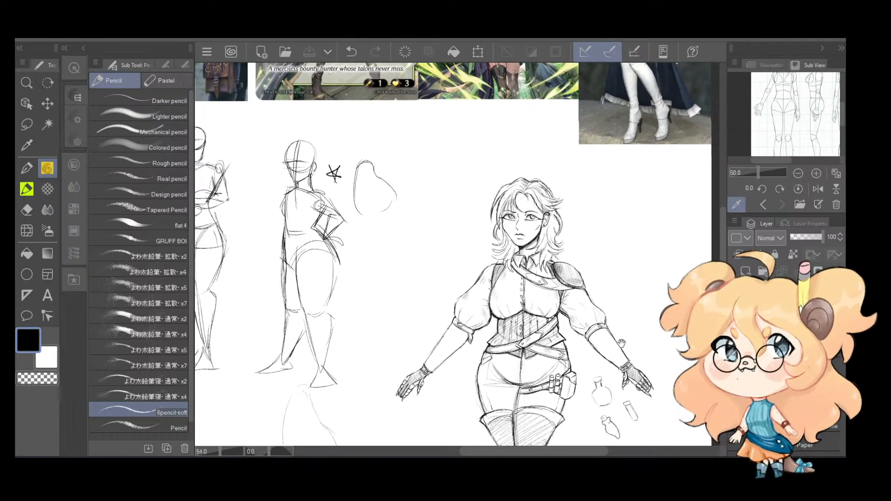
Step: Erase the three loose potion bottle and vial sketches beside the figure's gloved hand
scroll(525, 130, "down", 3)
left_click_drag(629, 300, 587, 305)
scroll(542, 315, "up", 3)
scroll(541, 314, "down", 2)
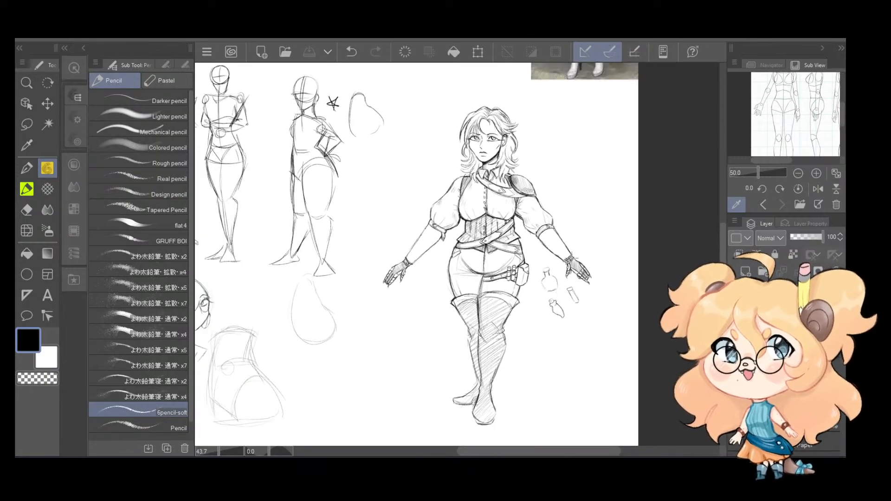
scroll(571, 278, "up", 3)
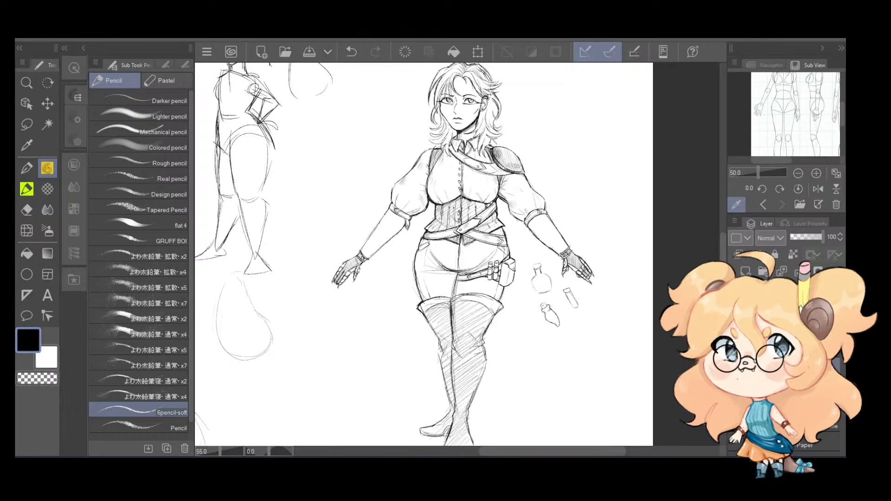
key("e")
mouse_move(531, 266)
left_mouse_down()
mouse_move(550, 331)
mouse_move(566, 337)
left_mouse_up()
left_click_drag(551, 277, 582, 311)
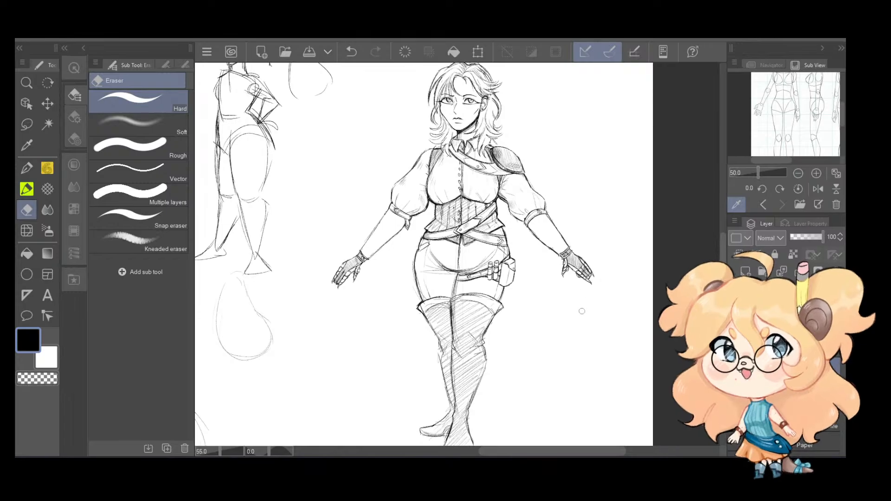
Step: Toggle a sketch layer's visibility to check its contents and duplicate the layer
scroll(581, 333, "down", 3)
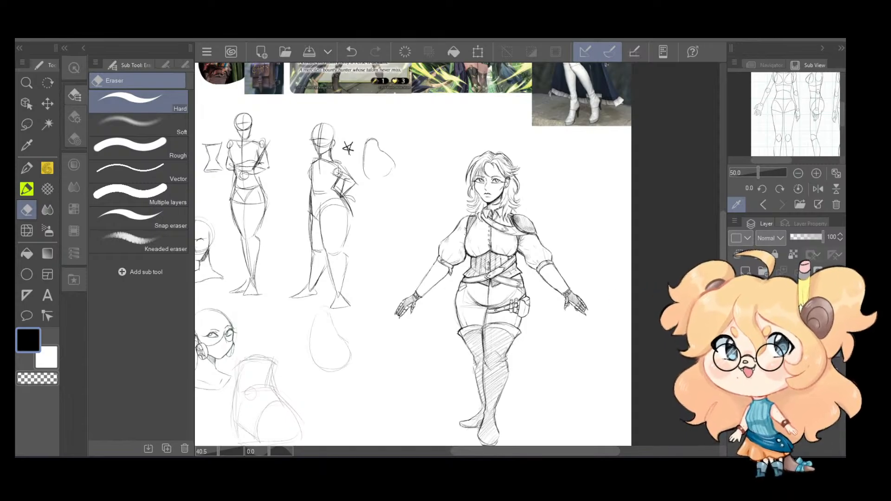
left_click(736, 297)
left_click(736, 297)
scroll(587, 261, "up", 2)
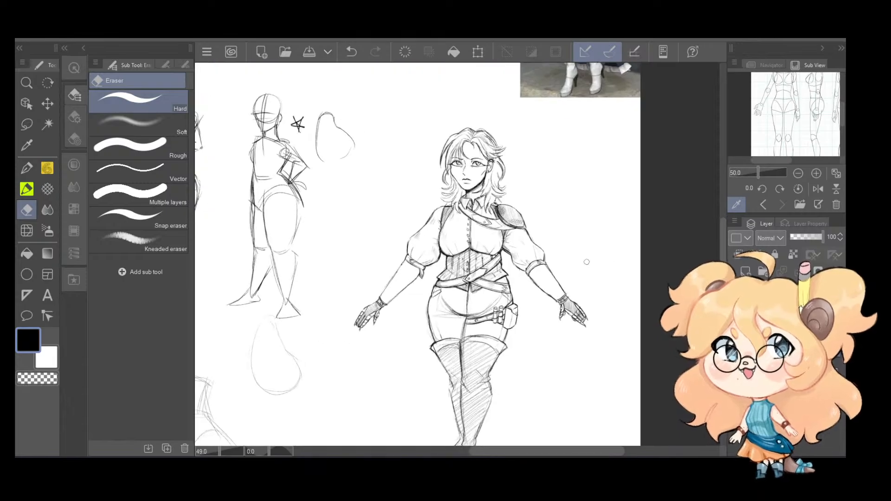
left_click_drag(590, 273, 599, 287)
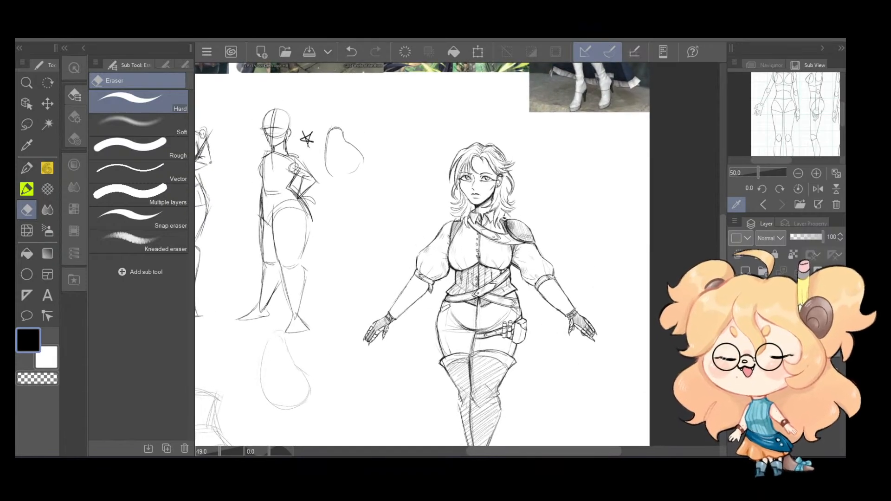
right_click(780, 297)
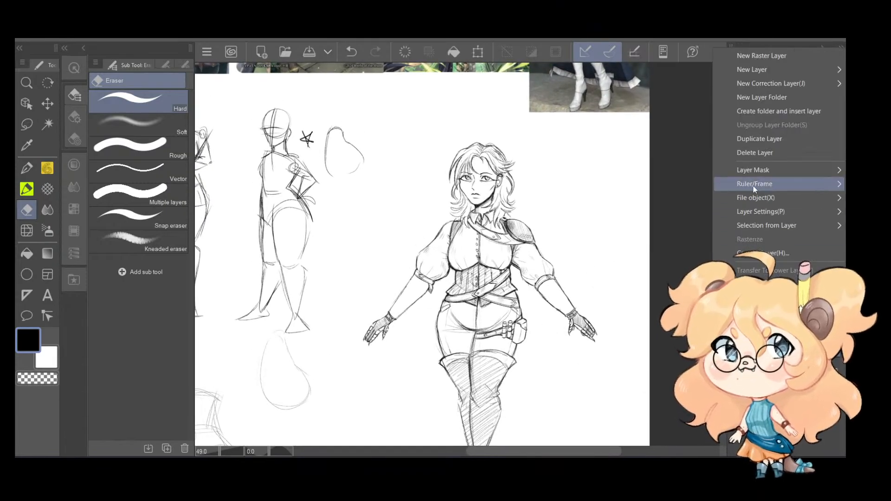
left_click(769, 139)
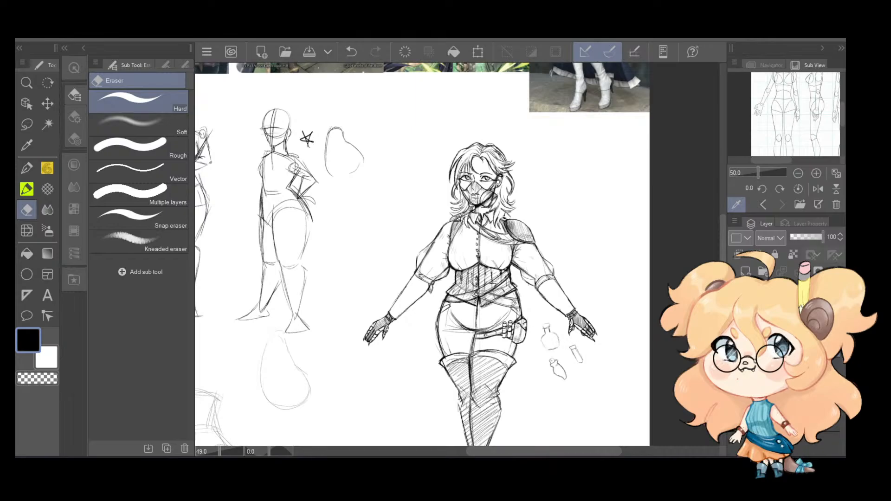
Step: Erase the bottle sketches beside the masked figure's hand and lower the clothing layer's opacity to 49
mouse_move(539, 325)
left_mouse_down()
mouse_move(558, 380)
mouse_move(572, 340)
mouse_move(581, 356)
left_mouse_up()
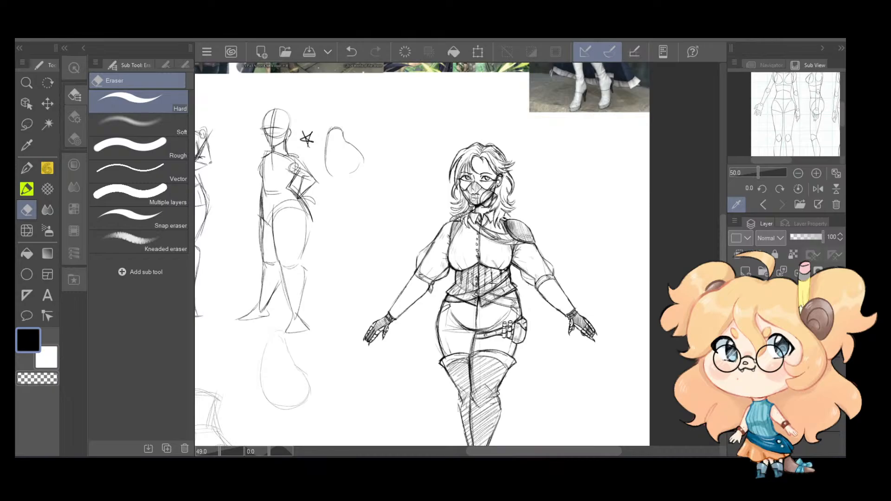
left_click(809, 237)
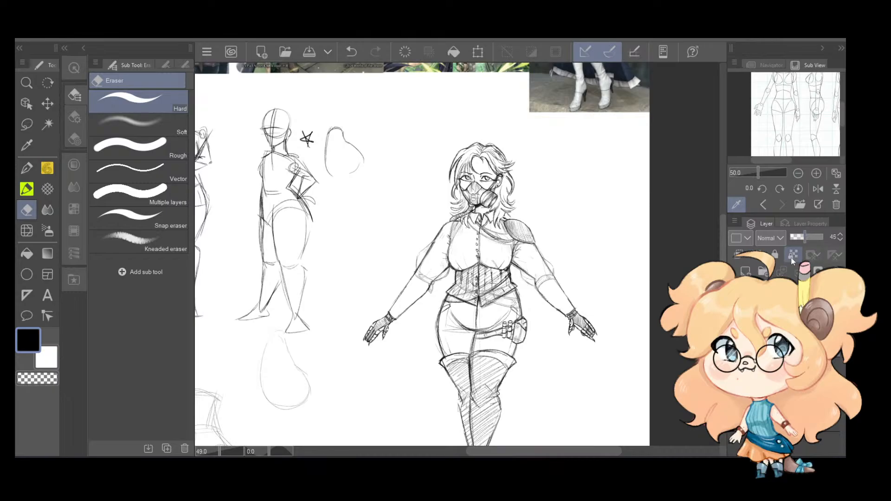
left_click_drag(819, 238, 837, 238)
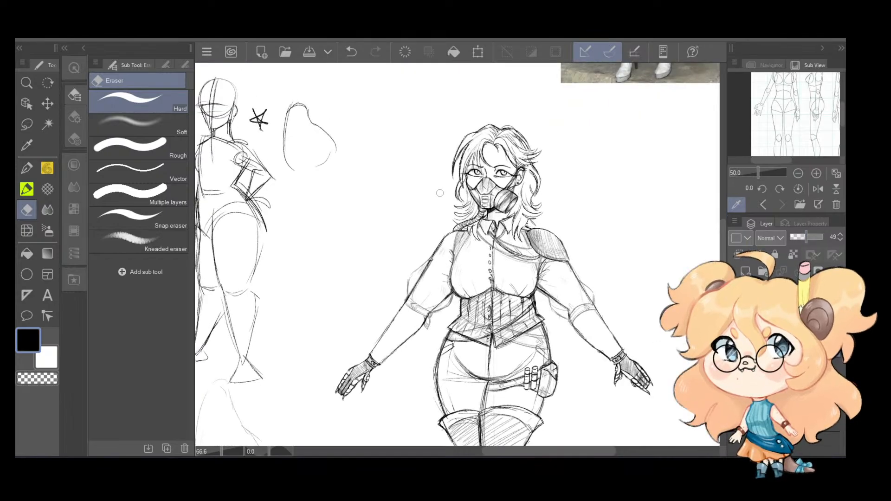
Step: Erase the arm outline showing through the puffed sleeve on the mask hose side
scroll(440, 193, "up", 3)
left_click_drag(441, 193, 462, 154)
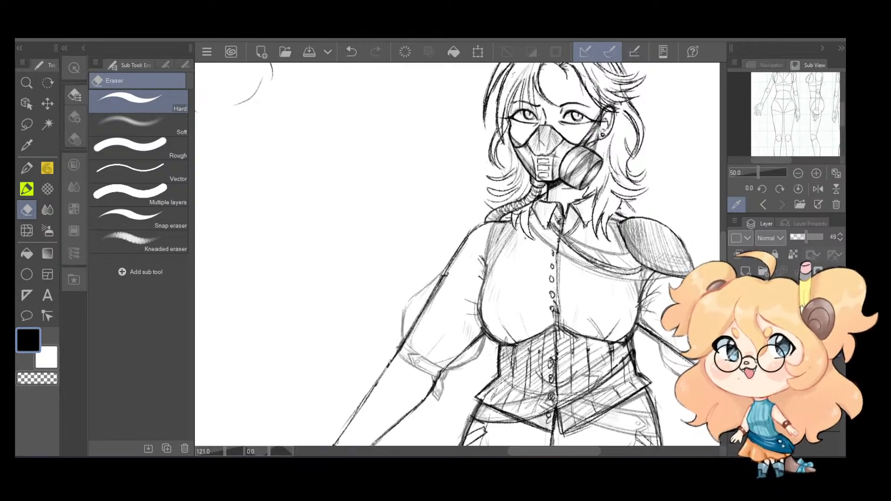
key("ctrl+z")
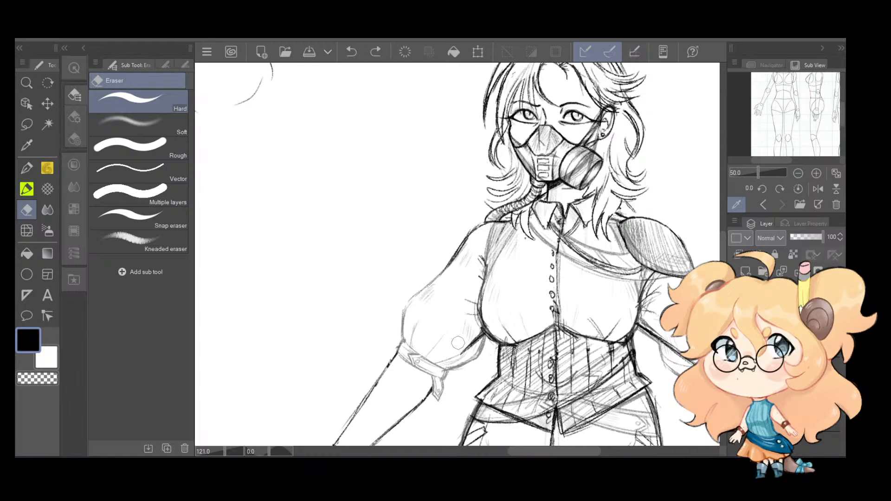
left_click_drag(462, 353, 482, 332)
left_click_drag(541, 282, 477, 323)
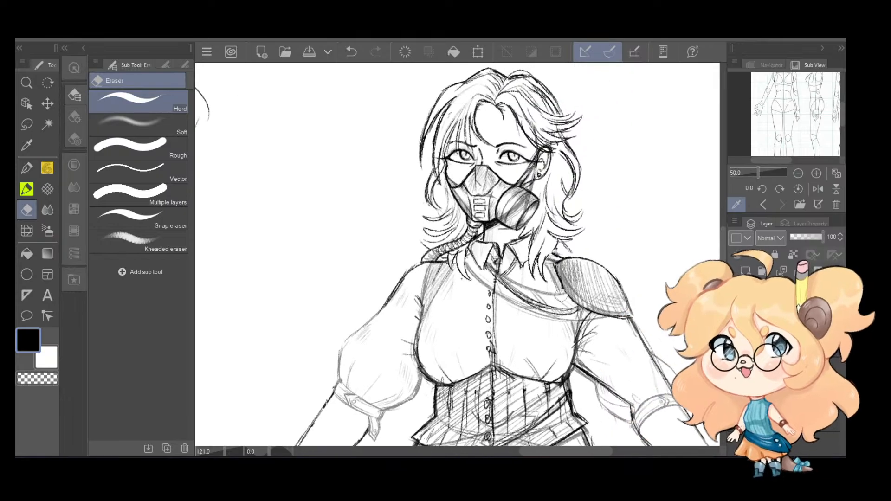
Step: Try erasing the gas mask's vented mouthpiece and undo it
mouse_move(475, 216)
left_mouse_down()
mouse_move(459, 192)
mouse_move(479, 214)
mouse_move(493, 213)
left_mouse_up()
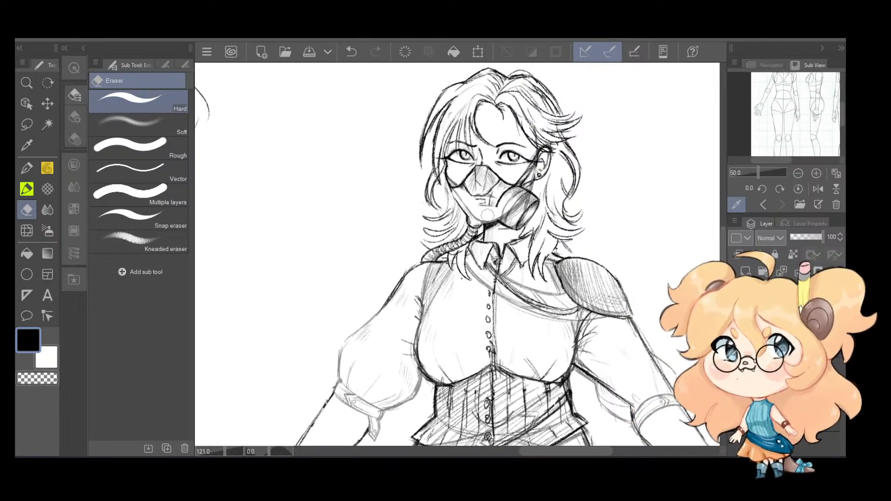
key("ctrl+z")
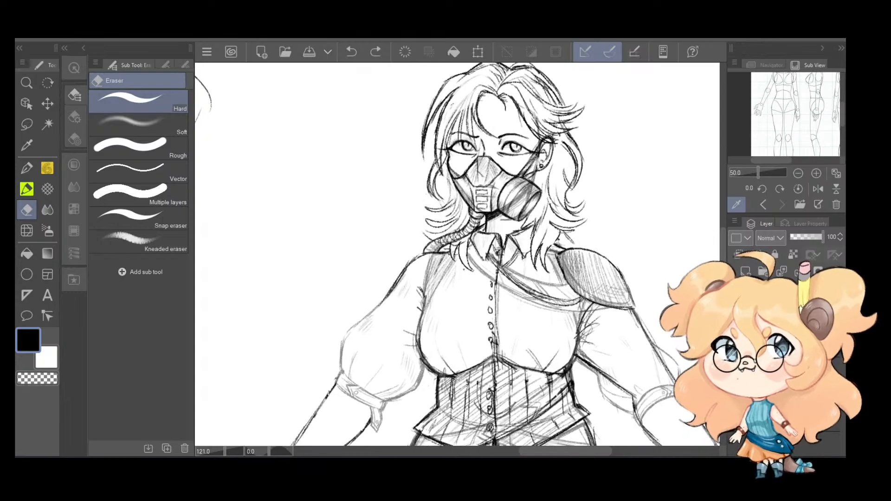
Step: Erase the arm outline showing through the puffed sleeve below the shoulder plate
left_click_drag(636, 335, 578, 316)
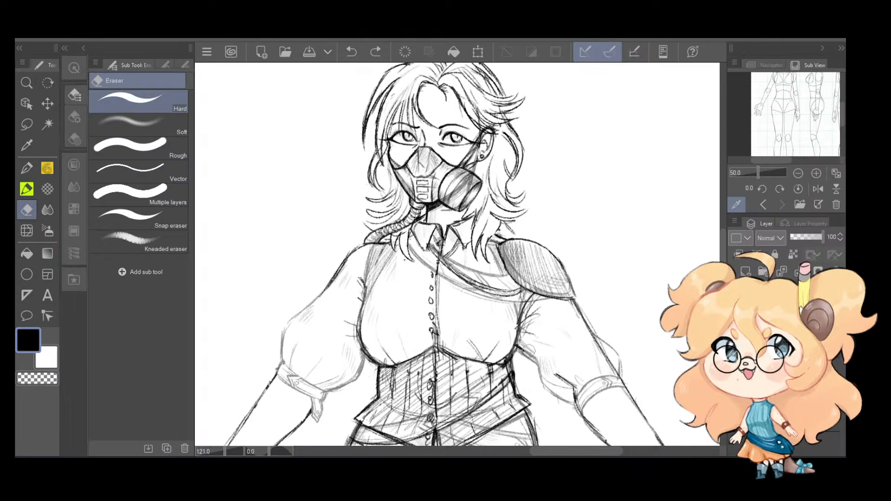
mouse_move(575, 406)
left_mouse_down()
mouse_move(615, 368)
mouse_move(635, 384)
mouse_move(576, 310)
left_mouse_up()
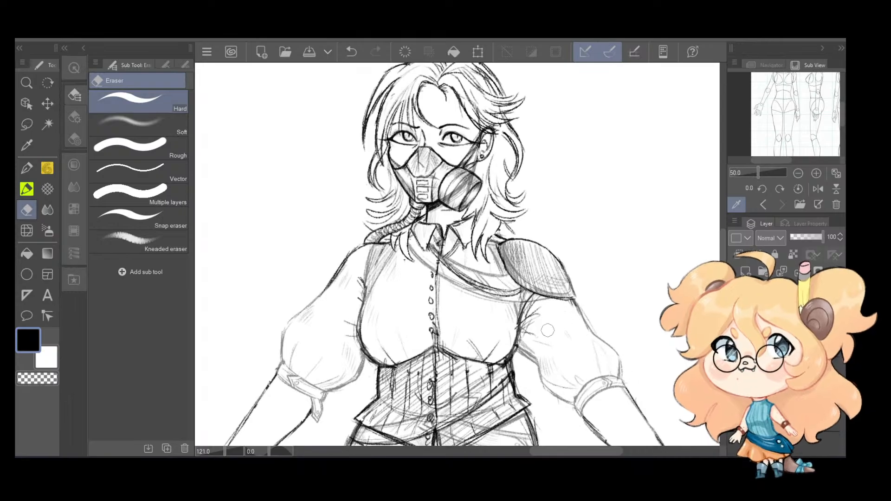
left_click_drag(553, 361, 587, 183)
left_click_drag(547, 242, 591, 263)
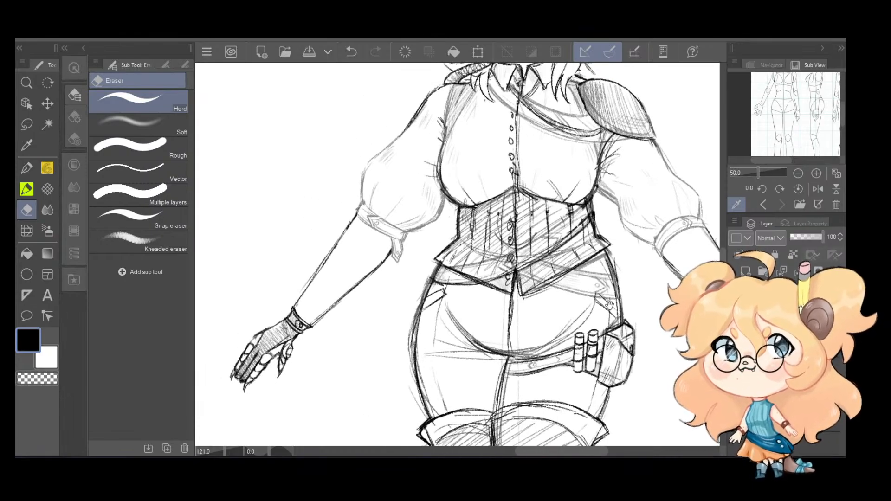
Step: Erase the vest hem and hatching lines showing through the crossed belt at the waist
left_click_drag(589, 355, 599, 301)
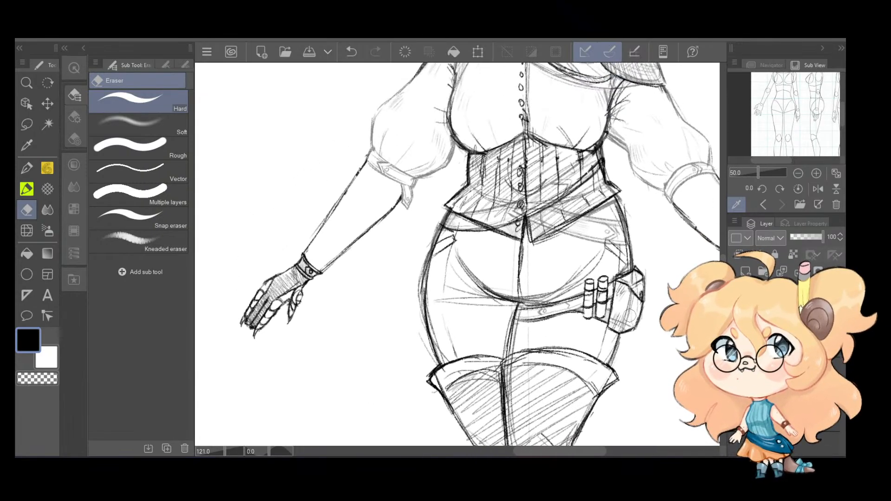
left_click_drag(639, 186, 622, 274)
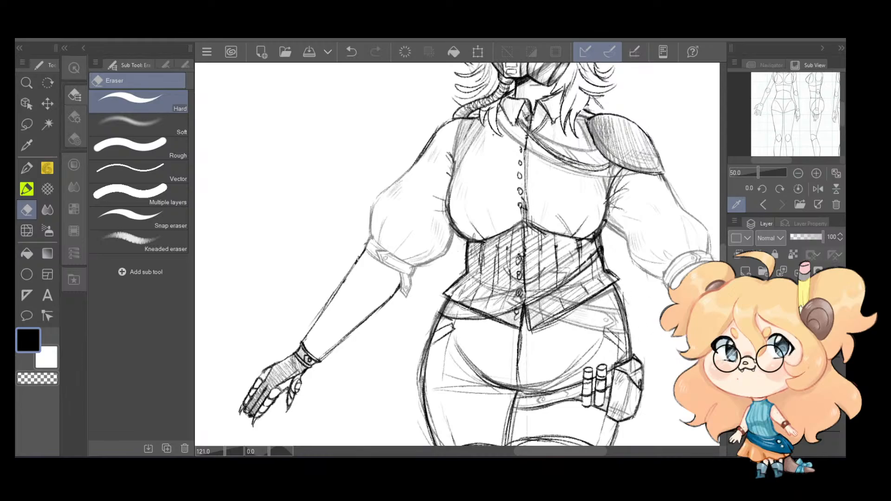
mouse_move(459, 304)
left_mouse_down()
mouse_move(439, 307)
mouse_move(492, 306)
mouse_move(476, 308)
mouse_move(578, 261)
mouse_move(558, 278)
mouse_move(601, 241)
mouse_move(571, 265)
mouse_move(532, 274)
mouse_move(525, 298)
mouse_move(586, 321)
mouse_move(534, 307)
mouse_move(603, 318)
mouse_move(596, 310)
mouse_move(588, 311)
mouse_move(608, 325)
left_mouse_up()
key("ctrl+z")
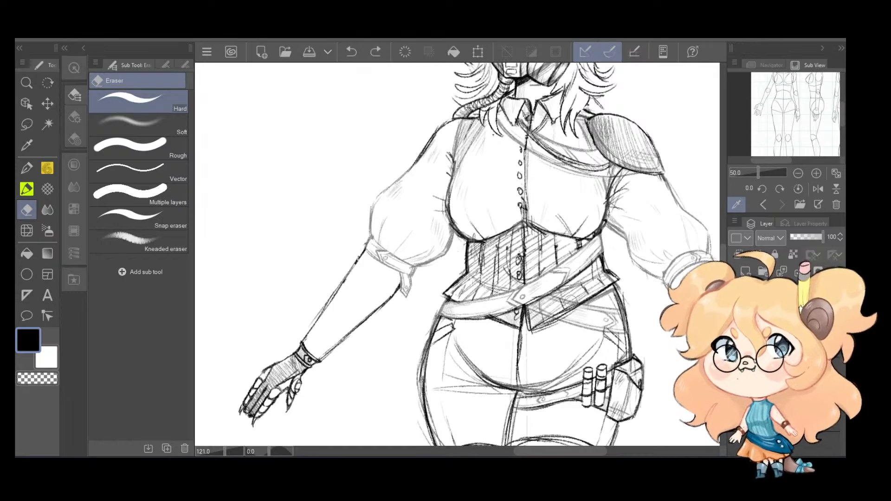
Step: Erase the vest hem and hip lines showing through the lower waist belt and its pointed end on the hip
mouse_move(571, 300)
left_mouse_down()
mouse_move(547, 312)
mouse_move(549, 302)
mouse_move(538, 301)
left_mouse_up()
left_click_drag(618, 315, 616, 325)
key("space")
left_click_drag(596, 372, 600, 246)
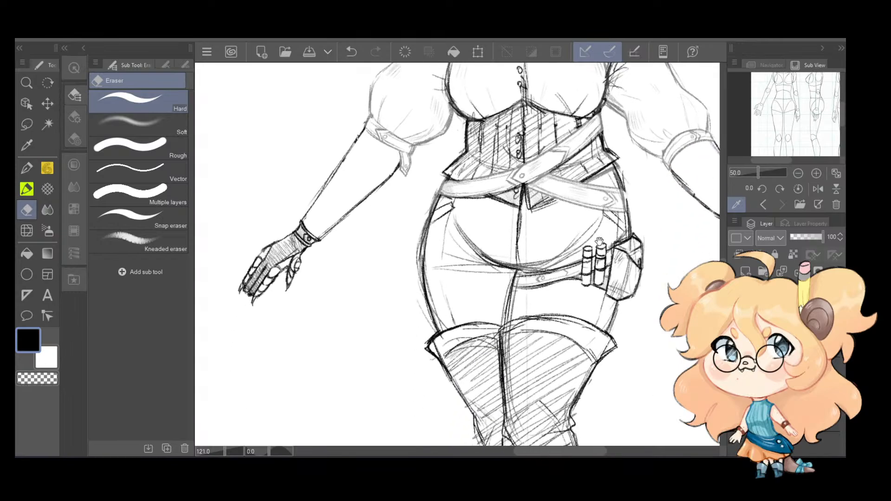
Step: Examine the gas-mask version of the full figure for leftover lines, from the mask and puffed sleeves to the belts and boots
left_click_drag(622, 189, 594, 327)
mouse_move(548, 362)
left_mouse_down()
mouse_move(514, 342)
mouse_move(587, 375)
mouse_move(566, 372)
mouse_move(566, 387)
mouse_move(626, 390)
mouse_move(542, 367)
left_mouse_up()
left_click_drag(561, 265, 583, 306)
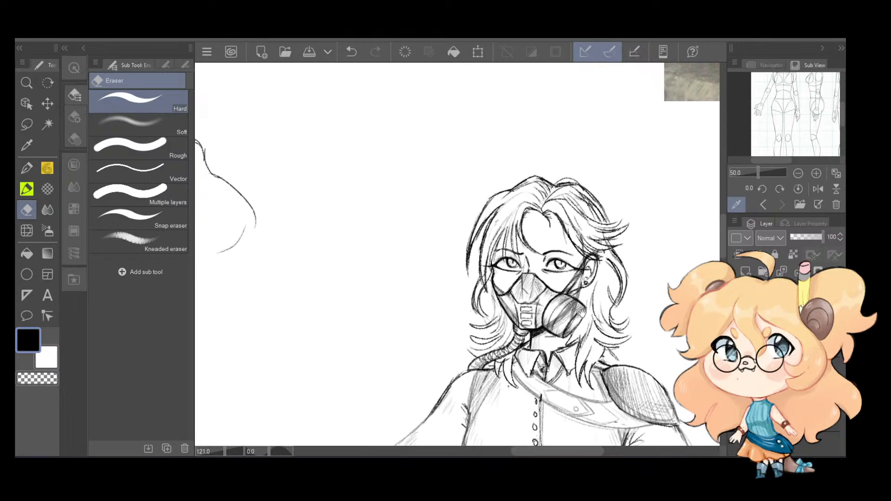
key("alt+bracketleft")
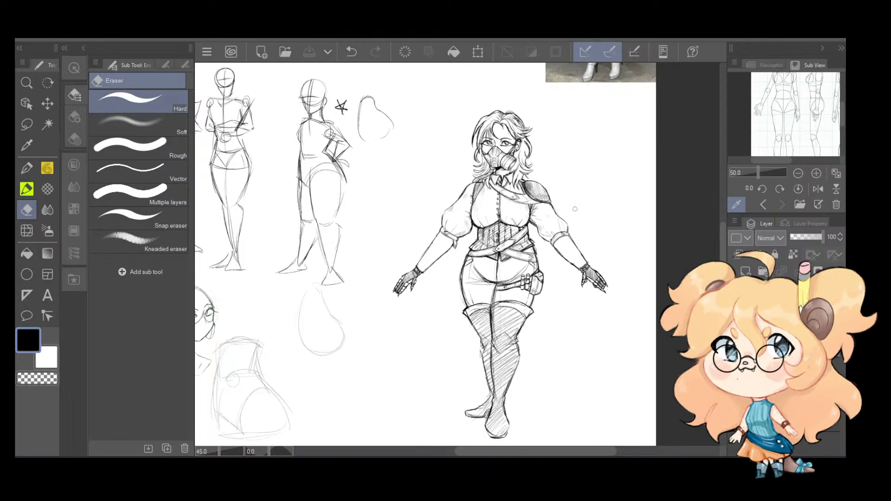
scroll(576, 210, "up", 2)
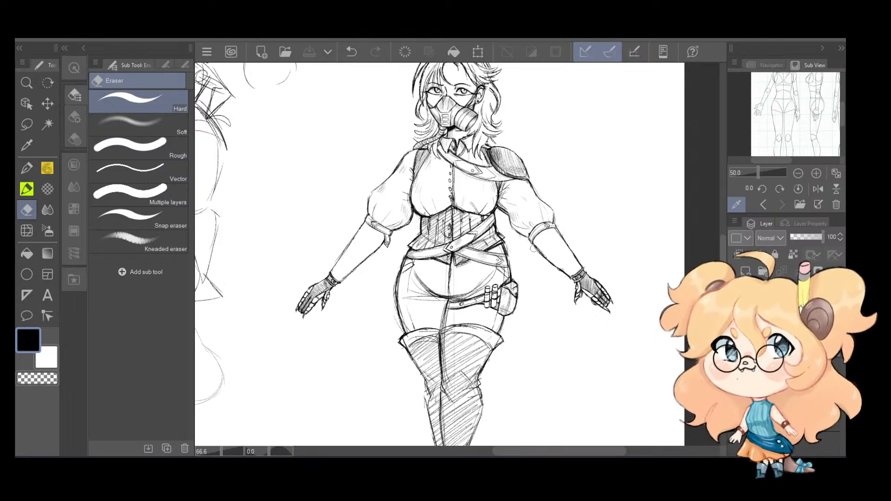
scroll(540, 267, "down", 1)
left_click_drag(550, 255, 556, 306)
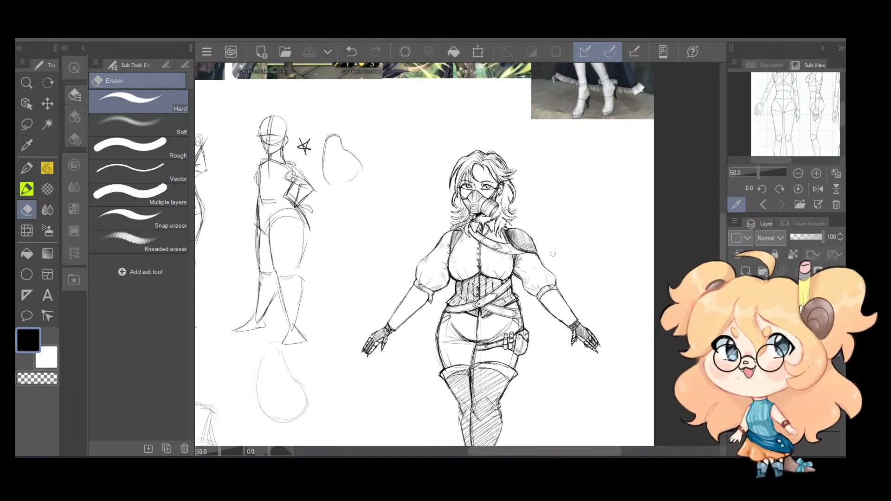
scroll(536, 262, "up", 2)
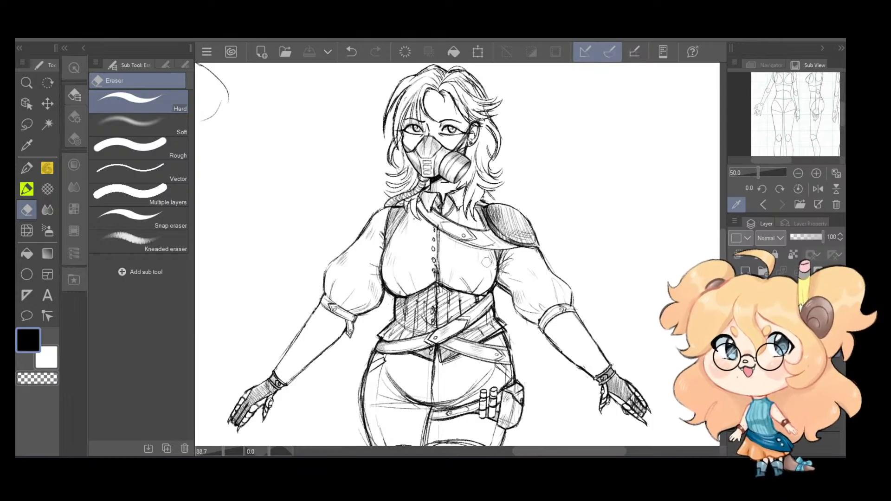
scroll(487, 263, "down", 3)
scroll(392, 101, "up", 5)
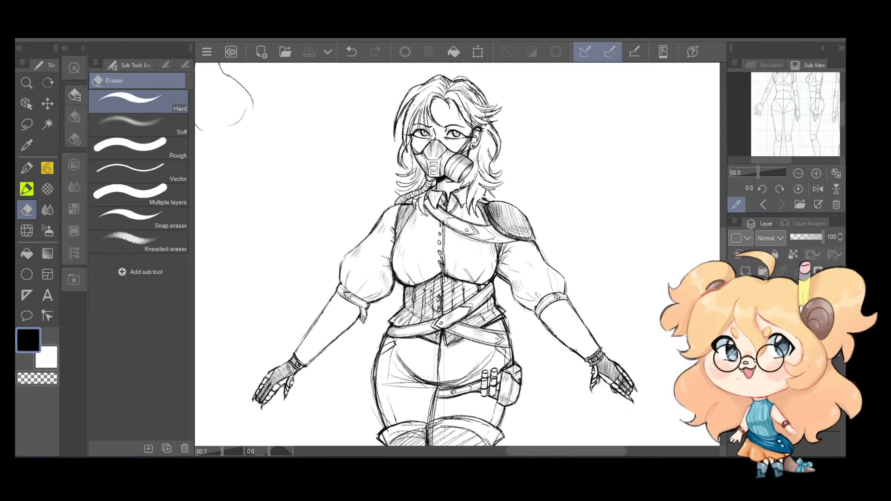